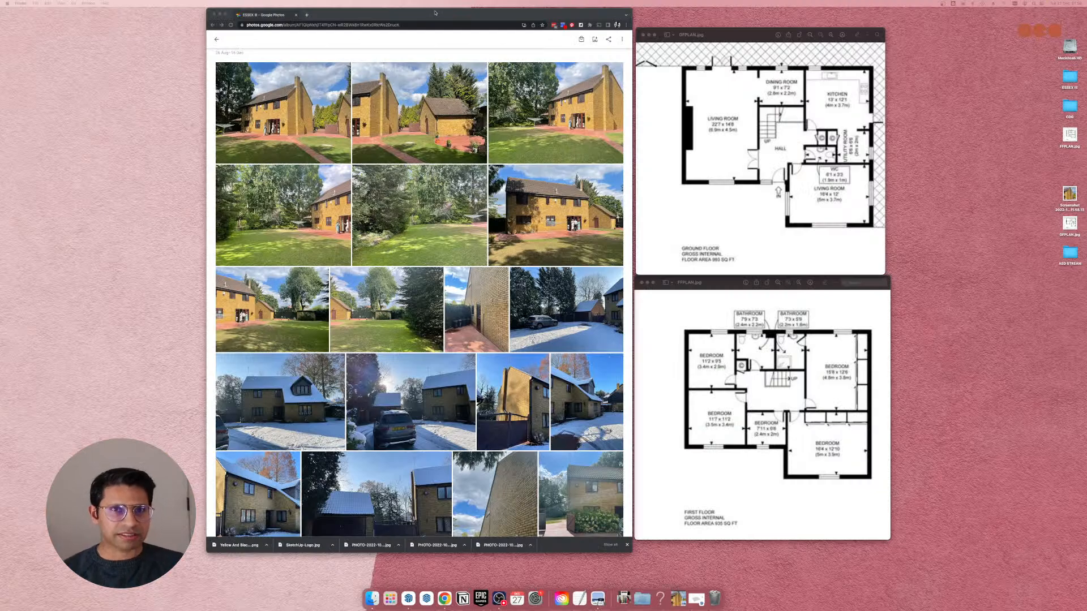
Move the photo album window clear of the floor plan images and switch to the SketchUp house model.
{"action": "mouse_move", "coordinate": [434, 12]}
{"action": "left_mouse_down"}
{"action": "mouse_move", "coordinate": [374, 16]}
{"action": "mouse_move", "coordinate": [454, 13]}
{"action": "left_mouse_up"}
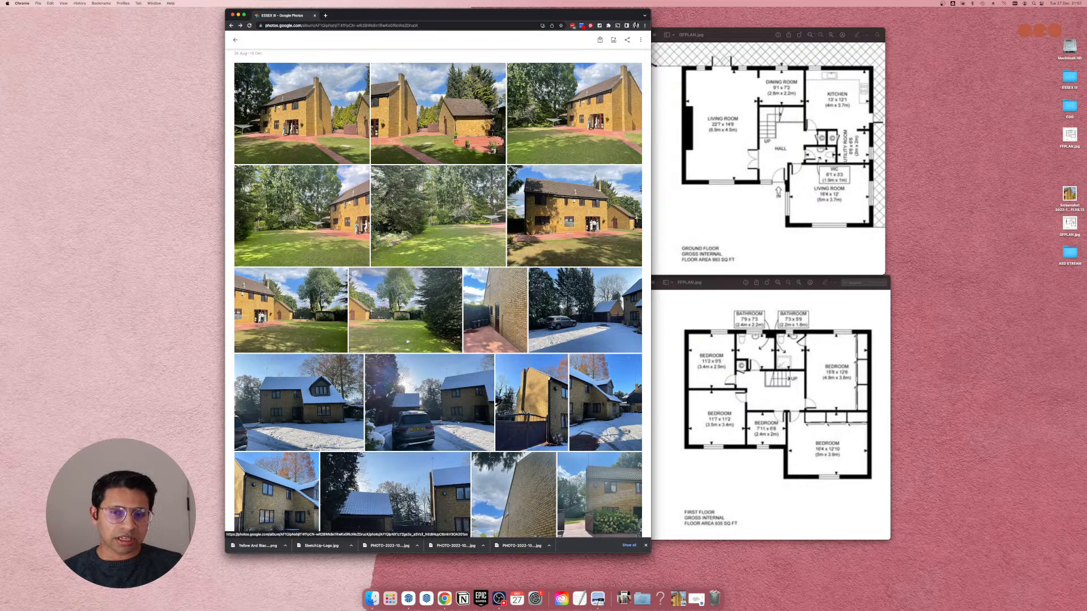
{"action": "left_click_drag", "start_coordinate": [465, 10], "coordinate": [415, 8]}
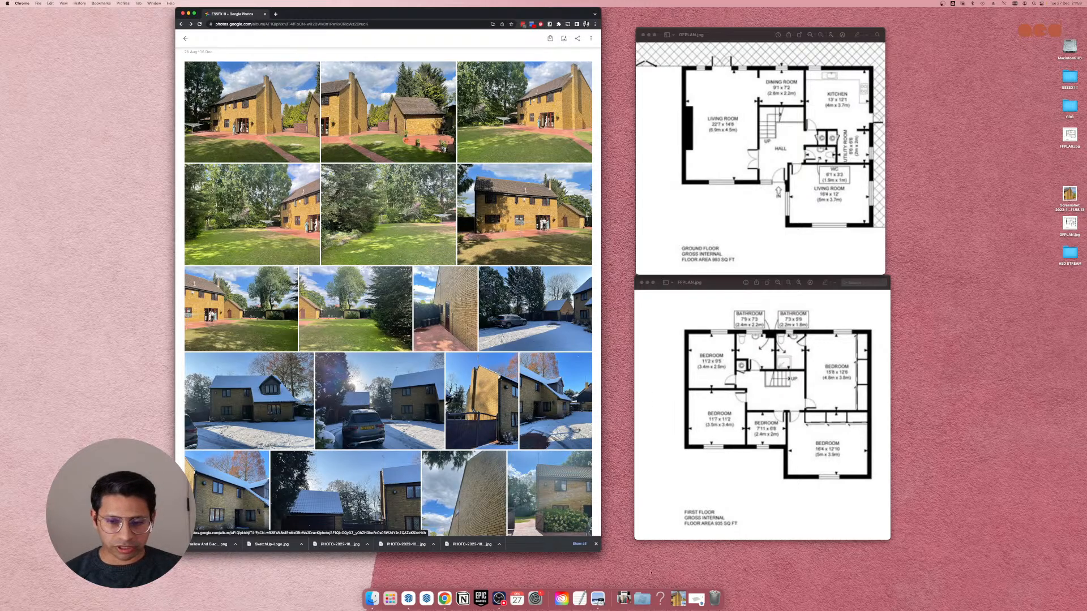
{"action": "left_click", "coordinate": [697, 600]}
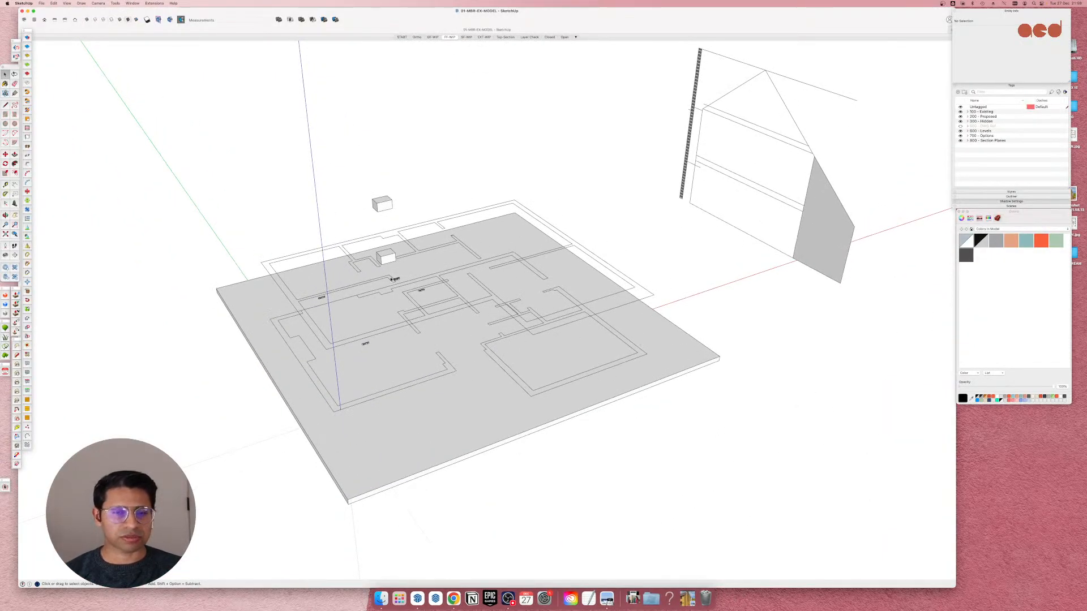
Examine the ground-floor and first-floor plan linework and the gable section profile from several angles.
{"action": "middle_click_drag", "start_coordinate": [391, 278], "coordinate": [341, 254]}
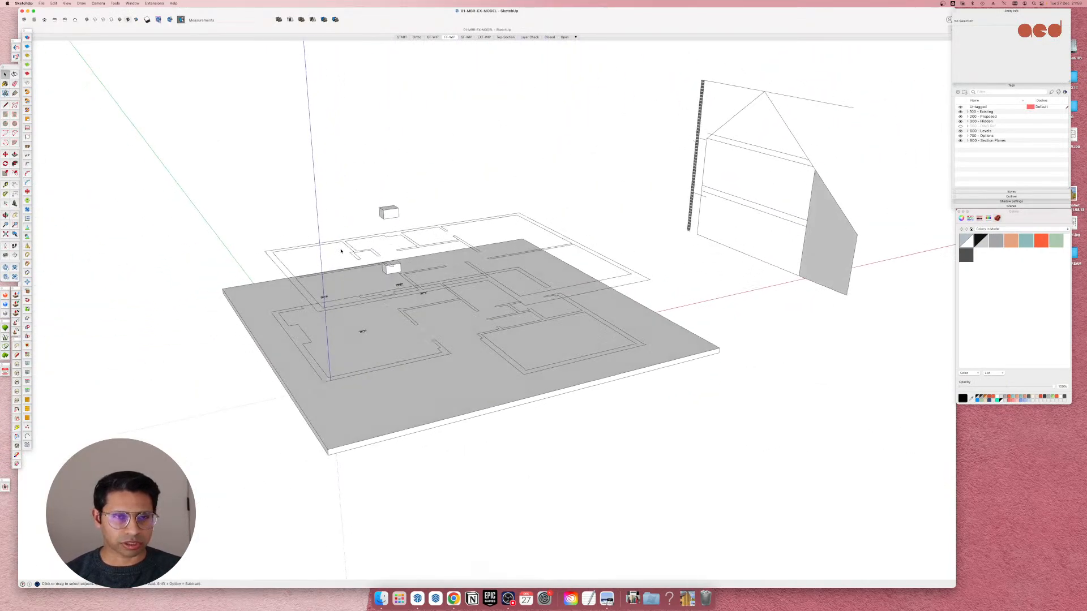
{"action": "middle_click_drag", "start_coordinate": [379, 292], "coordinate": [381, 368]}
{"action": "scroll", "coordinate": [376, 364], "scroll_direction": "down", "scroll_amount": 4}
{"action": "scroll", "coordinate": [373, 303], "scroll_direction": "up", "scroll_amount": 2}
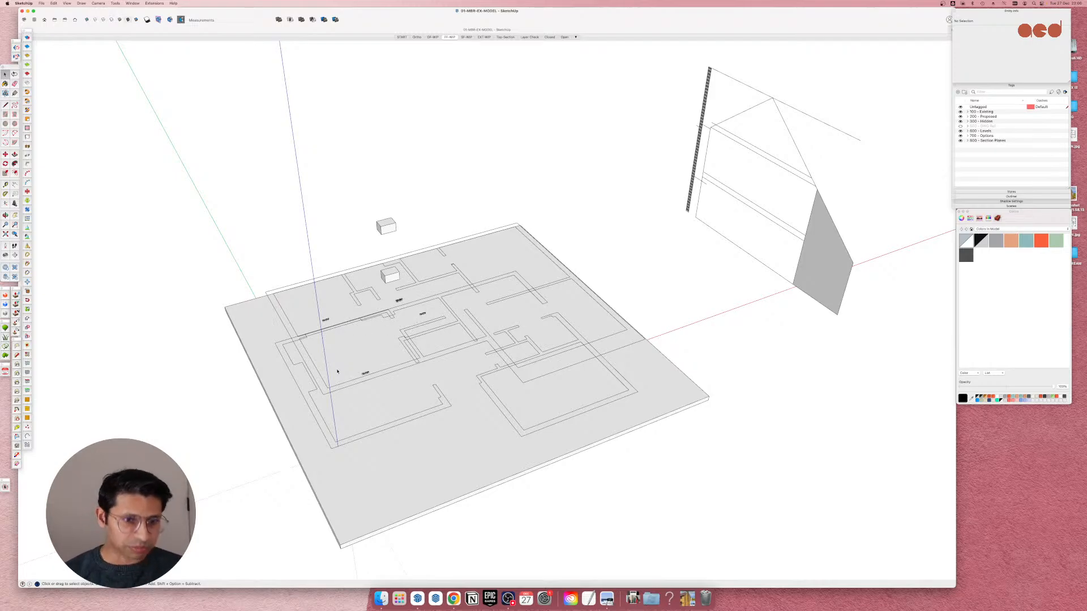
{"action": "middle_click_drag", "start_coordinate": [338, 371], "coordinate": [371, 321]}
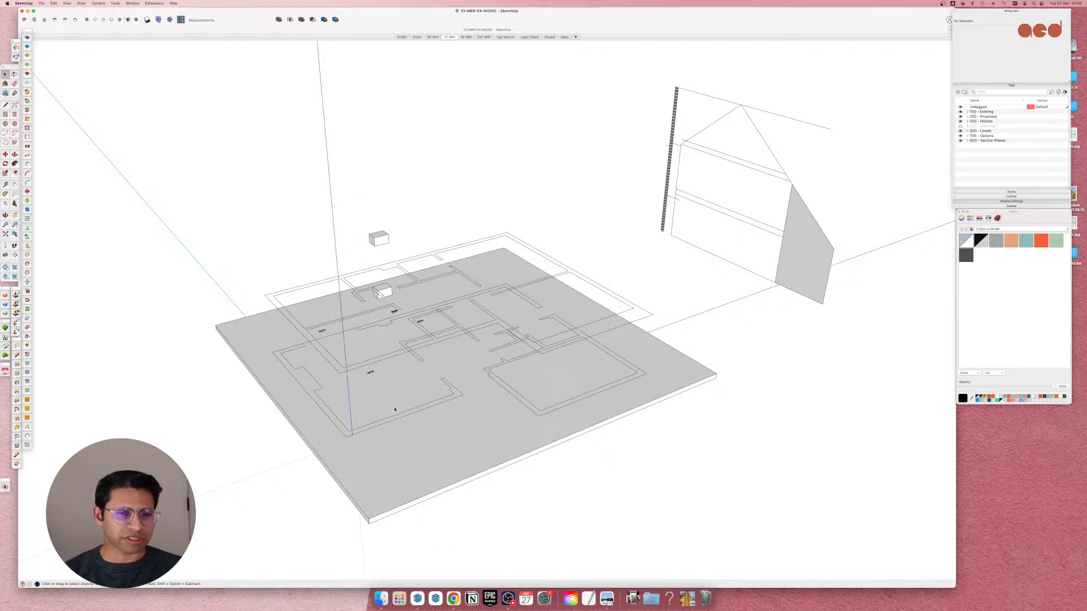
{"action": "middle_click_drag", "start_coordinate": [399, 415], "coordinate": [541, 353]}
{"action": "scroll", "coordinate": [549, 359], "scroll_direction": "up", "scroll_amount": 5}
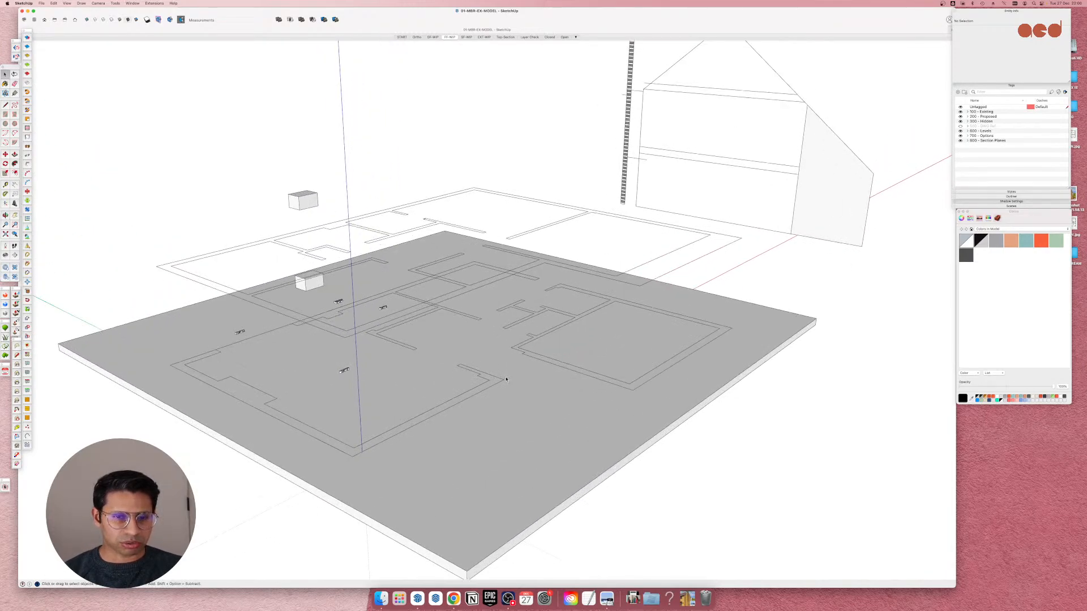
{"action": "middle_click_drag", "start_coordinate": [457, 348], "coordinate": [473, 384]}
{"action": "scroll", "coordinate": [473, 384], "scroll_direction": "down", "scroll_amount": 3}
{"action": "scroll", "coordinate": [431, 422], "scroll_direction": "up", "scroll_amount": 3}
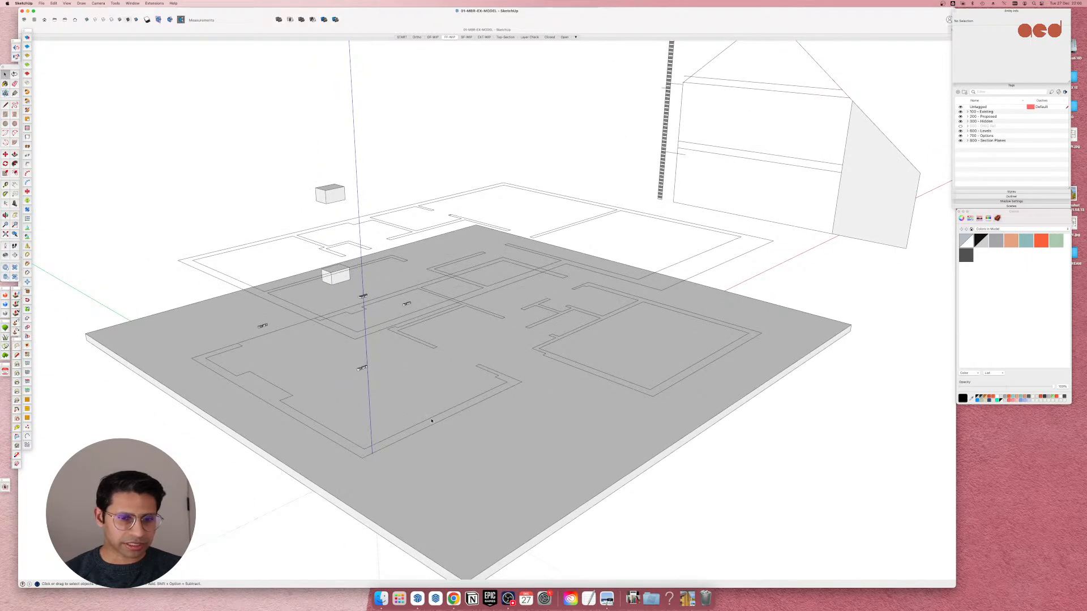
Select the ground-floor plan group to inspect its extent, and select the first-floor plan group above it.
{"action": "left_click", "coordinate": [431, 420]}
{"action": "middle_click_drag", "start_coordinate": [463, 417], "coordinate": [425, 343]}
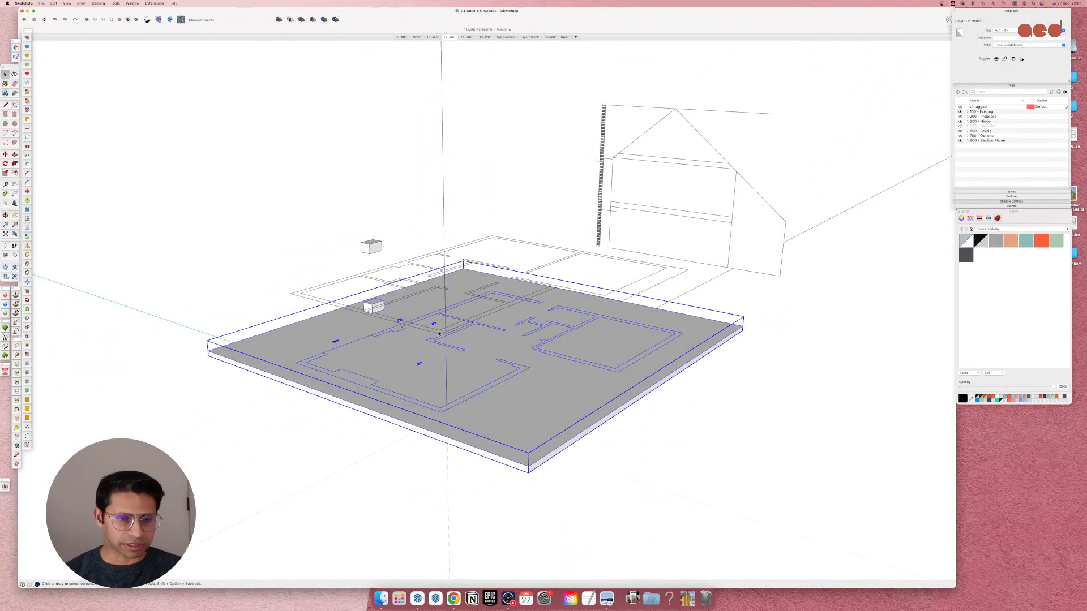
{"action": "scroll", "coordinate": [507, 398], "scroll_direction": "up", "scroll_amount": 3}
{"action": "scroll", "coordinate": [507, 398], "scroll_direction": "down", "scroll_amount": 5}
{"action": "scroll", "coordinate": [510, 391], "scroll_direction": "up", "scroll_amount": 5}
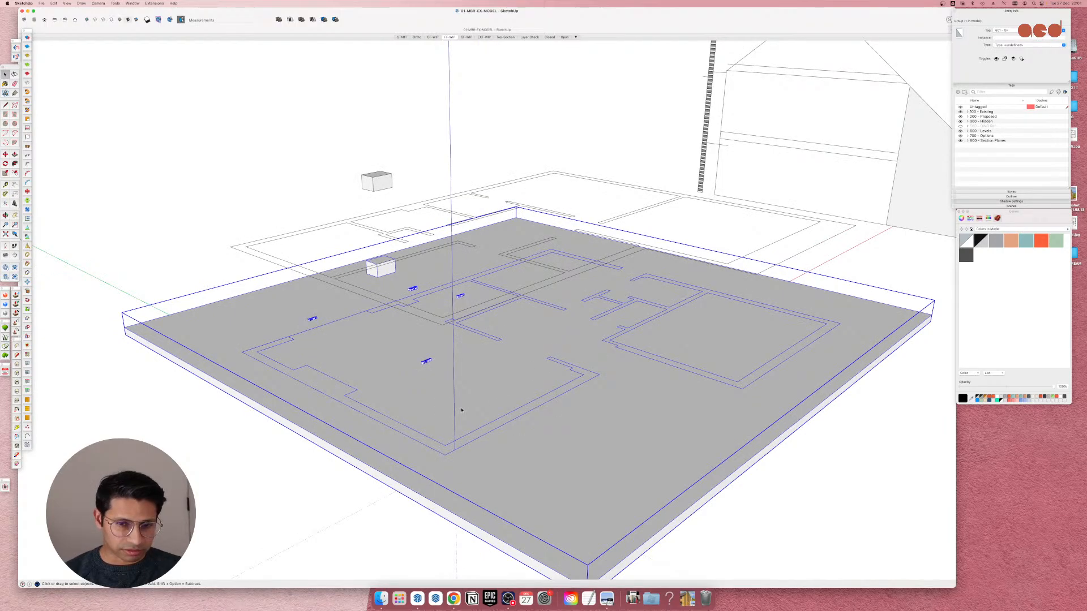
{"action": "middle_click_drag", "start_coordinate": [500, 365], "coordinate": [454, 369]}
{"action": "left_click", "coordinate": [420, 356]}
Check the vertical distance between the first-floor plan's outer corner and the ground-floor plan with the Line tool.
{"action": "scroll", "coordinate": [453, 368], "scroll_direction": "down", "scroll_amount": 2}
{"action": "key", "text": "l"}
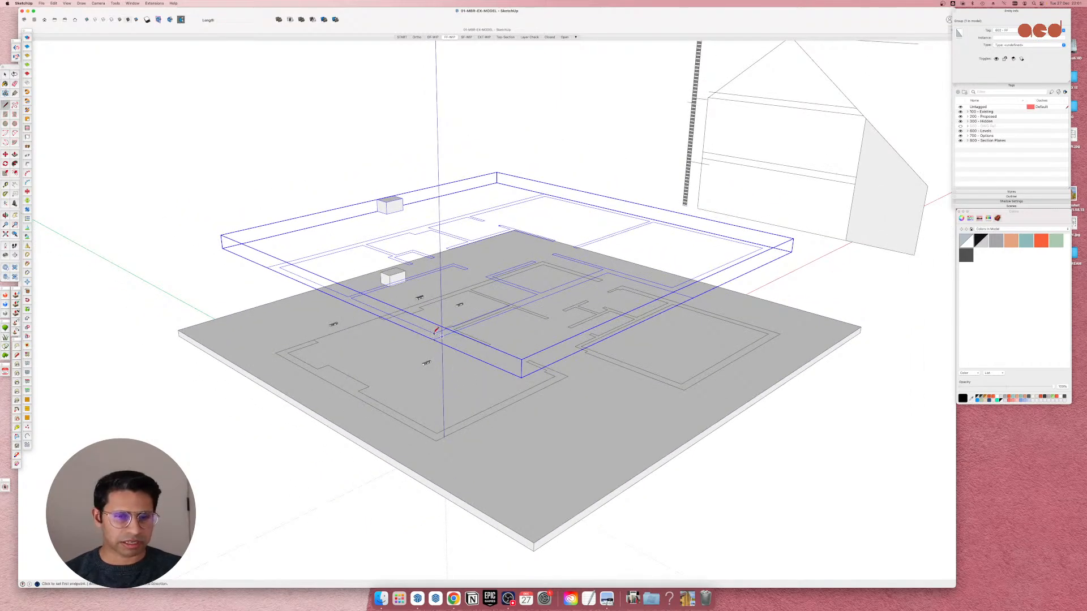
{"action": "left_click", "coordinate": [435, 334]}
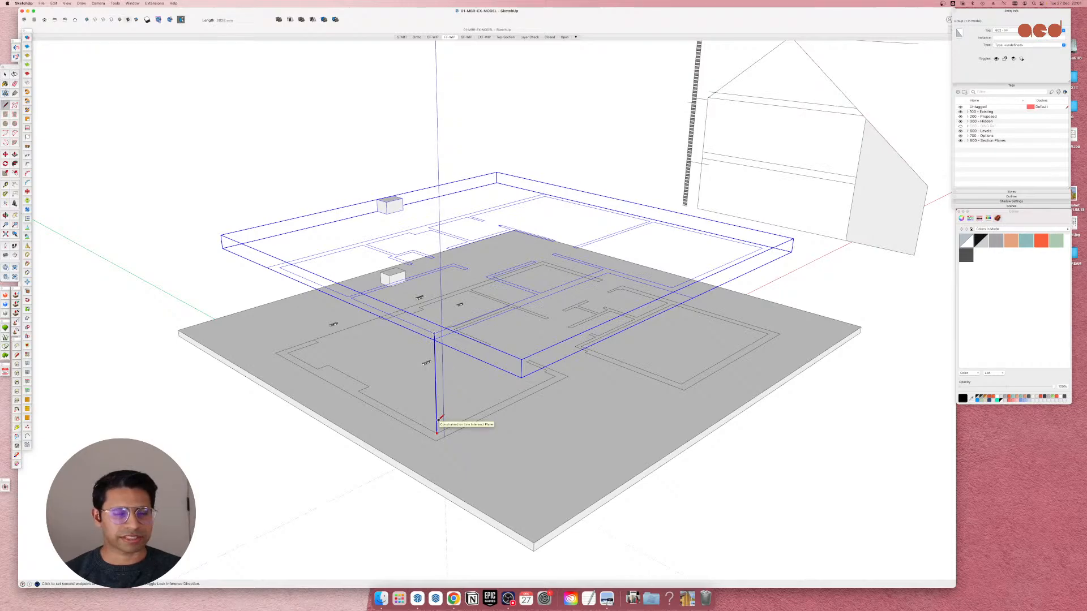
{"action": "middle_click_drag", "start_coordinate": [439, 419], "coordinate": [448, 450]}
{"action": "scroll", "coordinate": [543, 364], "scroll_direction": "down", "scroll_amount": 5}
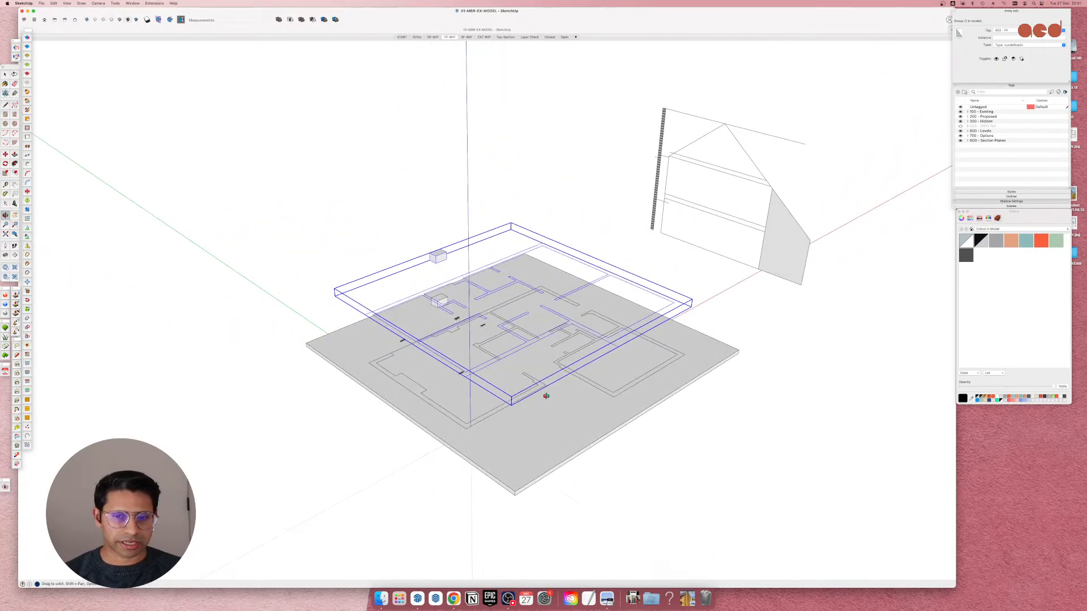
{"action": "middle_click_drag", "start_coordinate": [546, 396], "coordinate": [625, 390]}
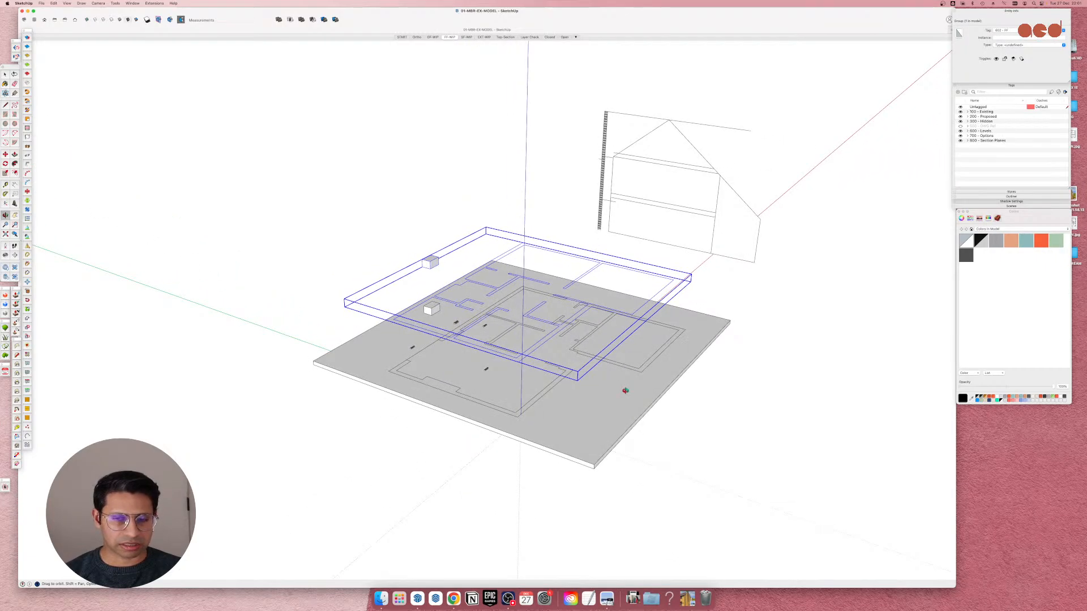
Check the ground-floor ceiling height on the gable section profile with the Line tool, without keeping the line.
{"action": "key", "text": "l"}
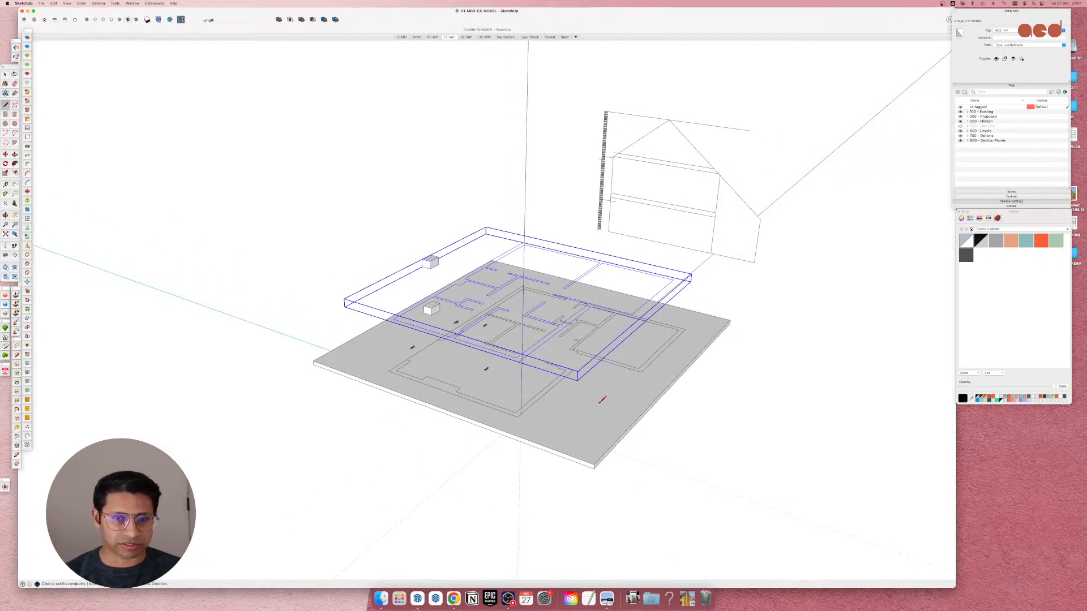
{"action": "mouse_move", "coordinate": [566, 286]}
{"action": "middle_mouse_down"}
{"action": "mouse_move", "coordinate": [538, 352]}
{"action": "mouse_move", "coordinate": [512, 316]}
{"action": "mouse_move", "coordinate": [452, 308]}
{"action": "mouse_move", "coordinate": [571, 341]}
{"action": "mouse_move", "coordinate": [573, 358]}
{"action": "mouse_move", "coordinate": [509, 363]}
{"action": "middle_mouse_up"}
{"action": "scroll", "coordinate": [696, 338], "scroll_direction": "down", "scroll_amount": 2}
{"action": "scroll", "coordinate": [711, 286], "scroll_direction": "down", "scroll_amount": 4}
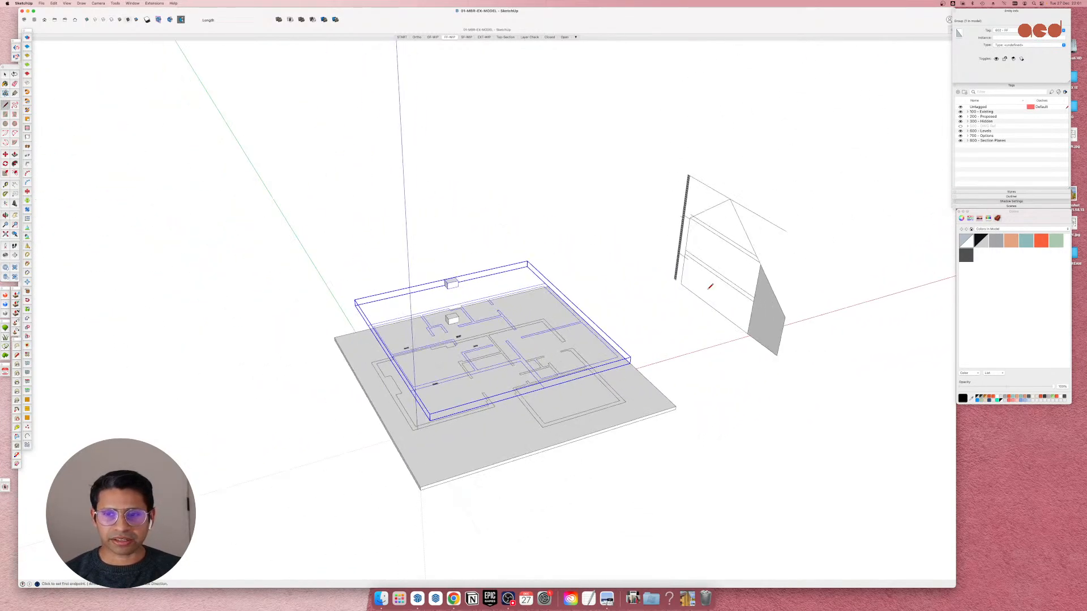
{"action": "scroll", "coordinate": [830, 259], "scroll_direction": "up", "scroll_amount": 4}
{"action": "middle_click_drag", "start_coordinate": [596, 302], "coordinate": [683, 215]}
{"action": "scroll", "coordinate": [683, 216], "scroll_direction": "up", "scroll_amount": 5}
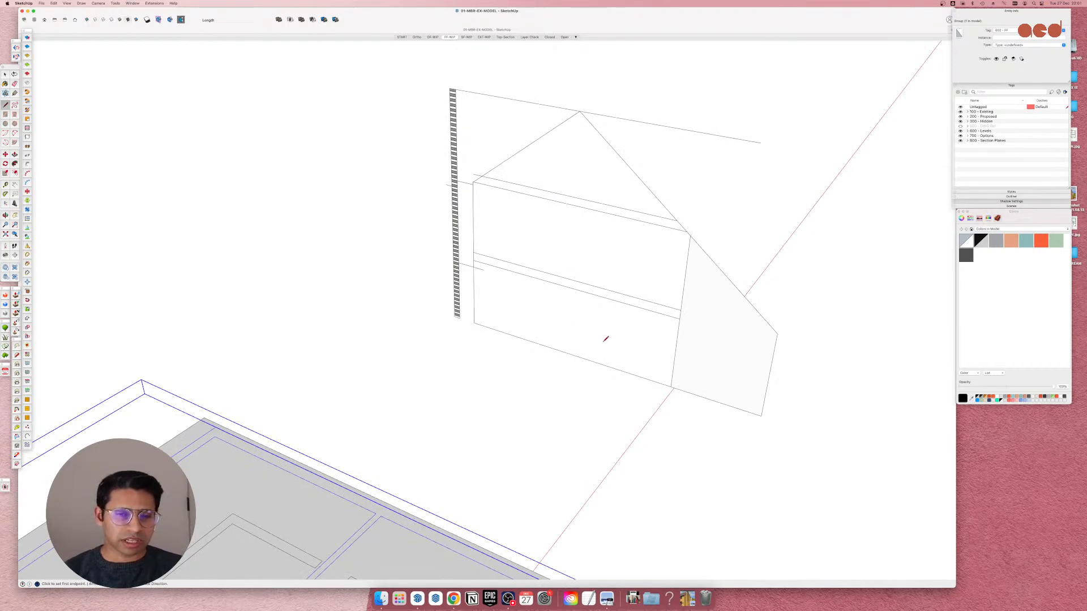
{"action": "scroll", "coordinate": [604, 342], "scroll_direction": "up", "scroll_amount": 2}
{"action": "left_click", "coordinate": [586, 361]}
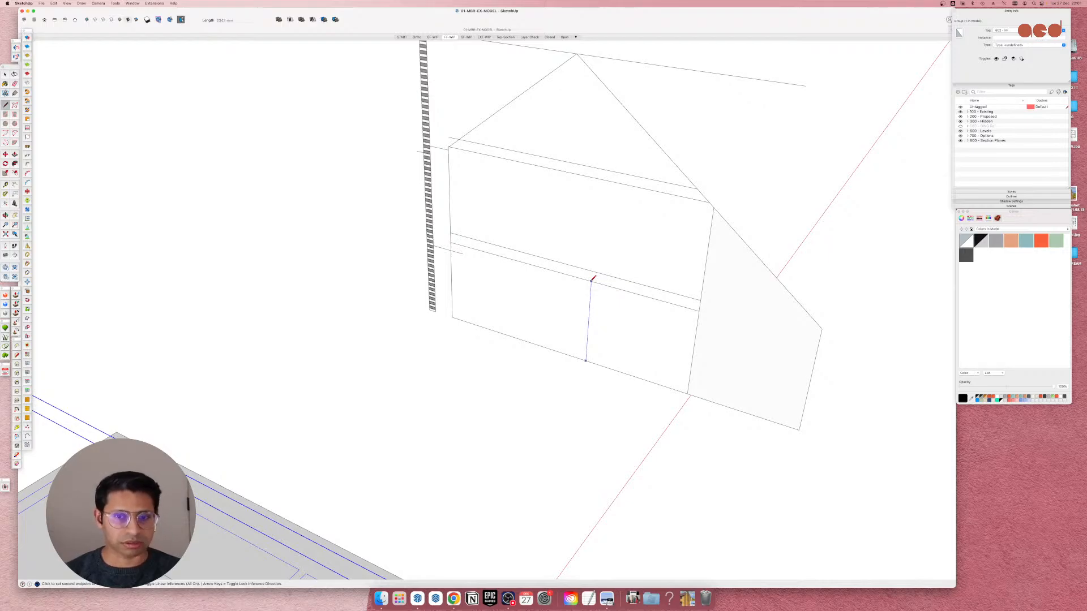
{"action": "key", "text": "Escape"}
Check the first-floor ceiling height on the section with the Line tool and inspect the roof profile above.
{"action": "middle_click_drag", "start_coordinate": [563, 298], "coordinate": [519, 266]}
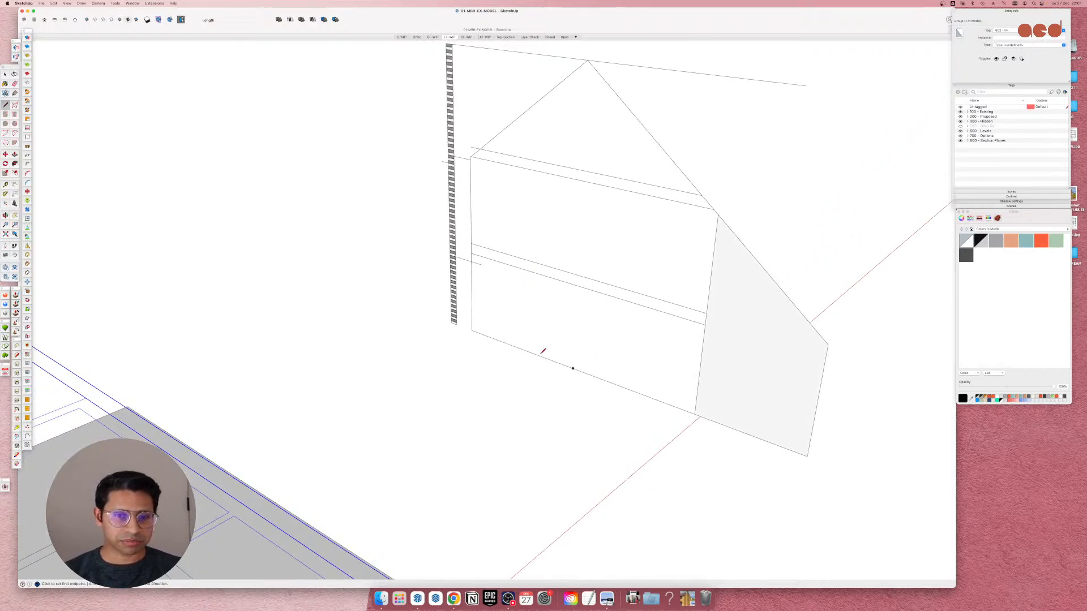
{"action": "left_click", "coordinate": [566, 271]}
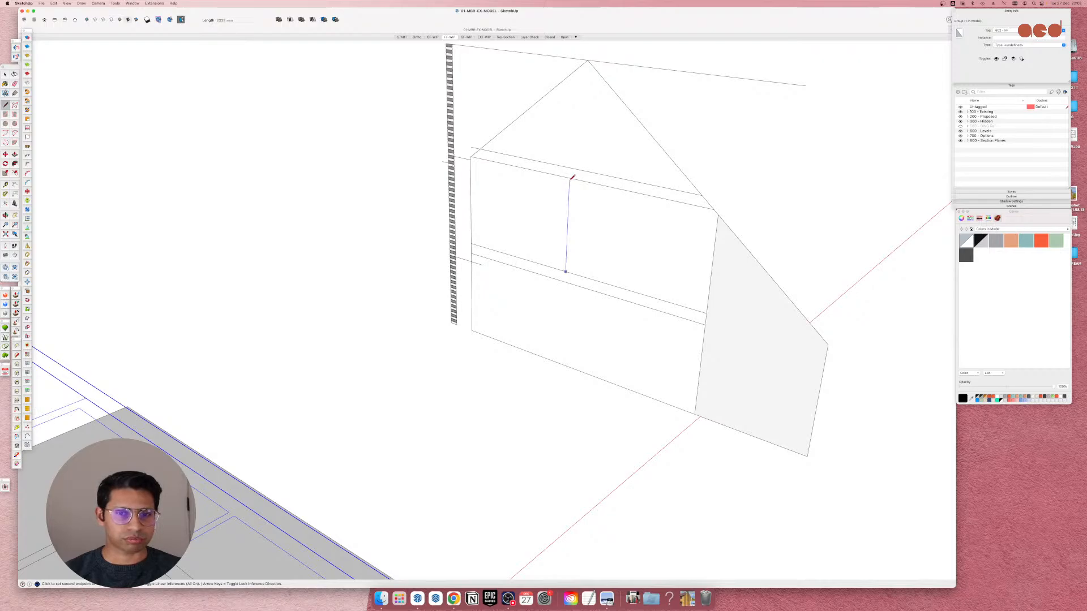
{"action": "key", "text": "Escape"}
{"action": "scroll", "coordinate": [558, 367], "scroll_direction": "down", "scroll_amount": 3}
{"action": "scroll", "coordinate": [575, 201], "scroll_direction": "up", "scroll_amount": 3}
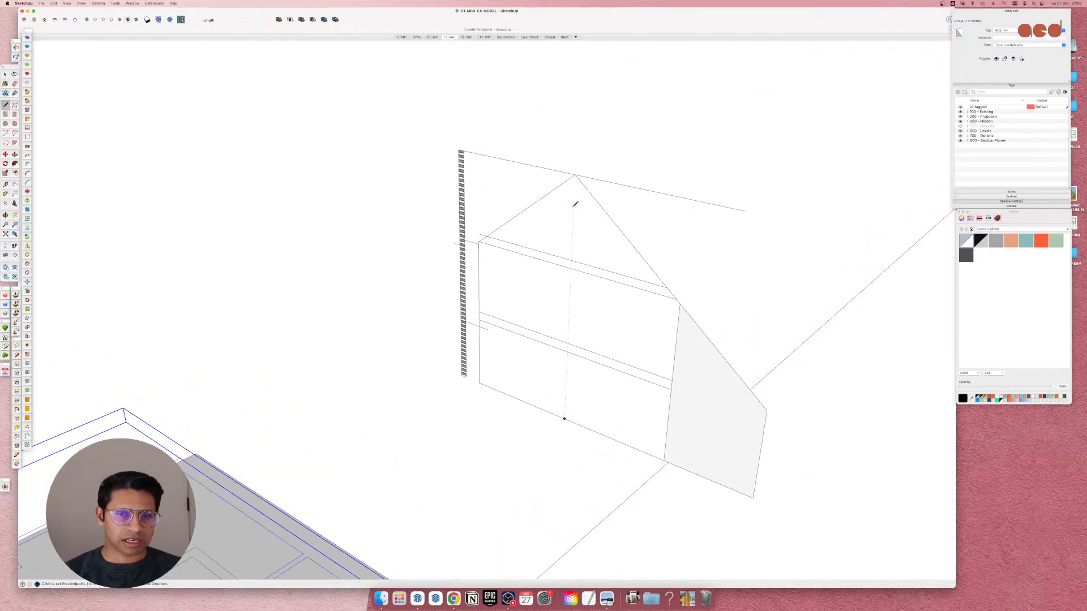
{"action": "mouse_move", "coordinate": [450, 315]}
{"action": "middle_mouse_down"}
{"action": "mouse_move", "coordinate": [806, 322]}
{"action": "mouse_move", "coordinate": [480, 238]}
{"action": "mouse_move", "coordinate": [439, 267]}
{"action": "mouse_move", "coordinate": [497, 158]}
{"action": "middle_mouse_up"}
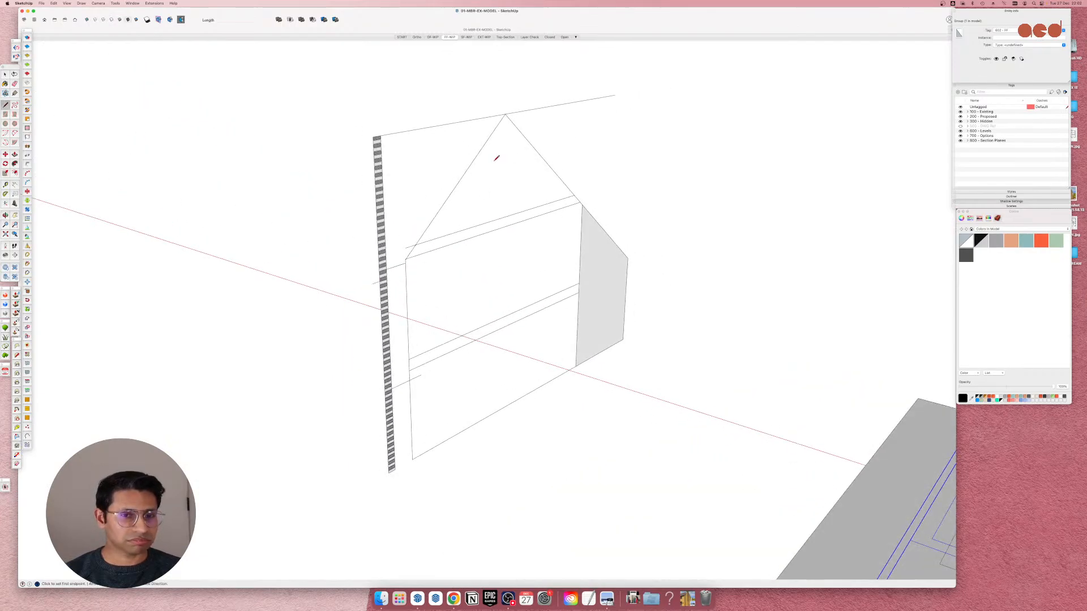
{"action": "scroll", "coordinate": [466, 376], "scroll_direction": "down", "scroll_amount": 2}
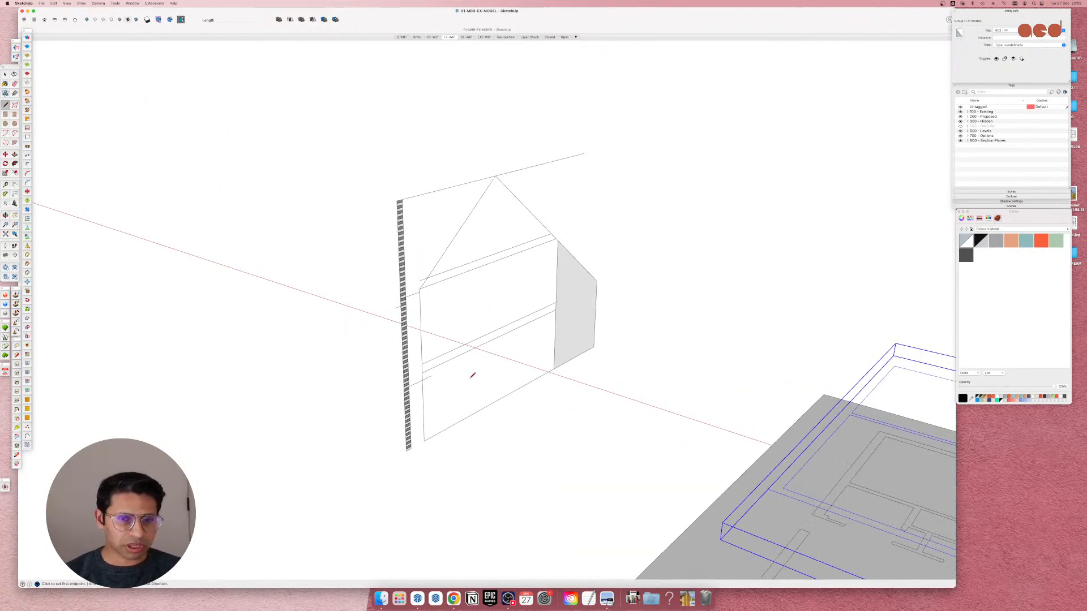
Open the first house photo in the Google Photos album and the annotated gable screenshot to examine the brick gable wall.
{"action": "key", "text": "ctrl+Up"}
{"action": "left_click", "coordinate": [137, 259]}
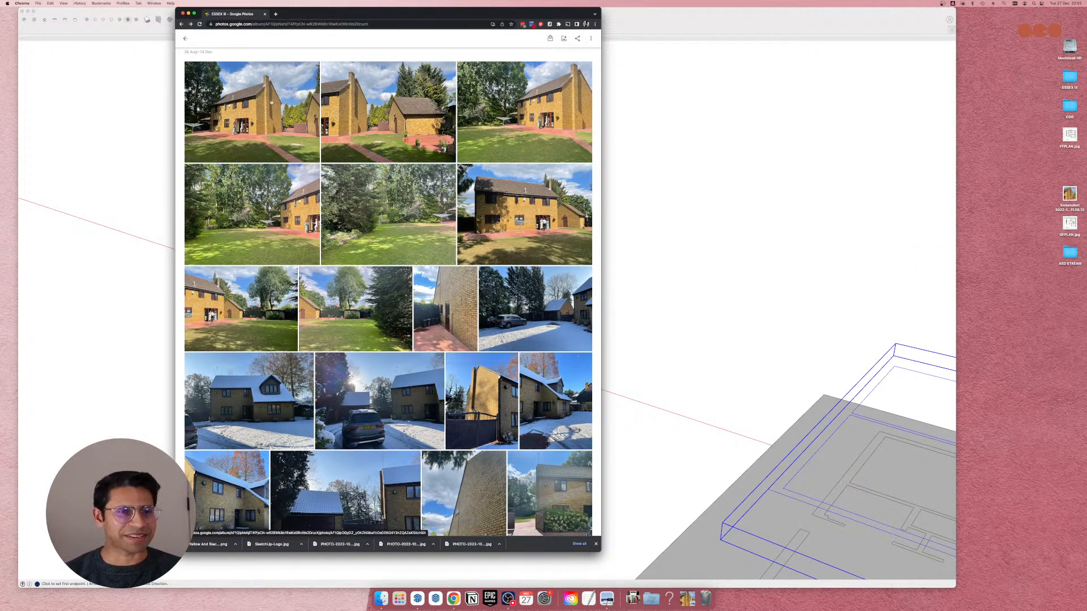
{"action": "left_click", "coordinate": [254, 116]}
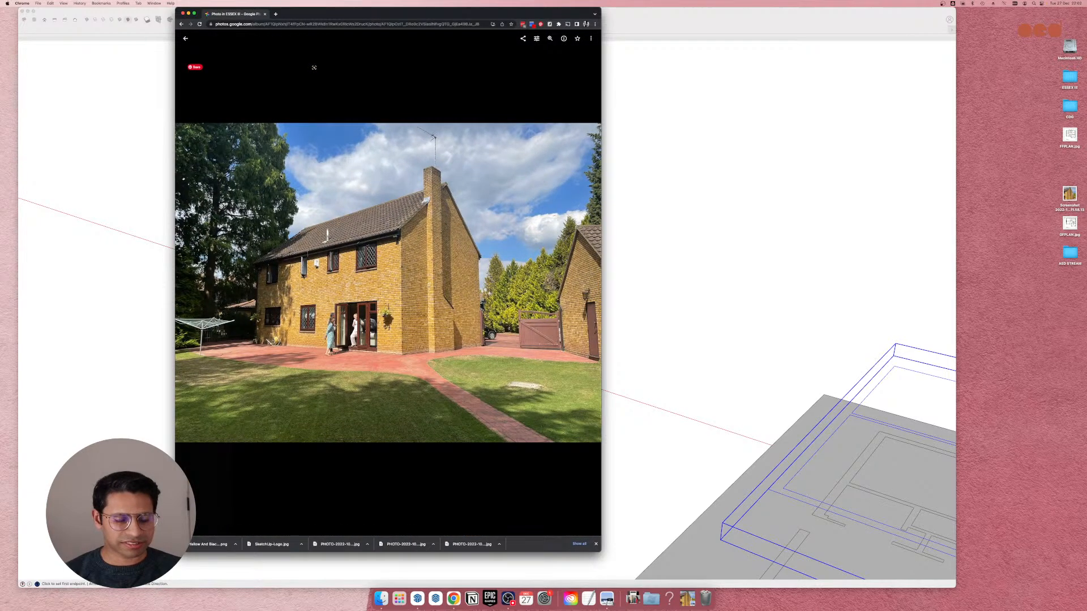
{"action": "scroll", "coordinate": [431, 289], "scroll_direction": "up", "scroll_amount": 5}
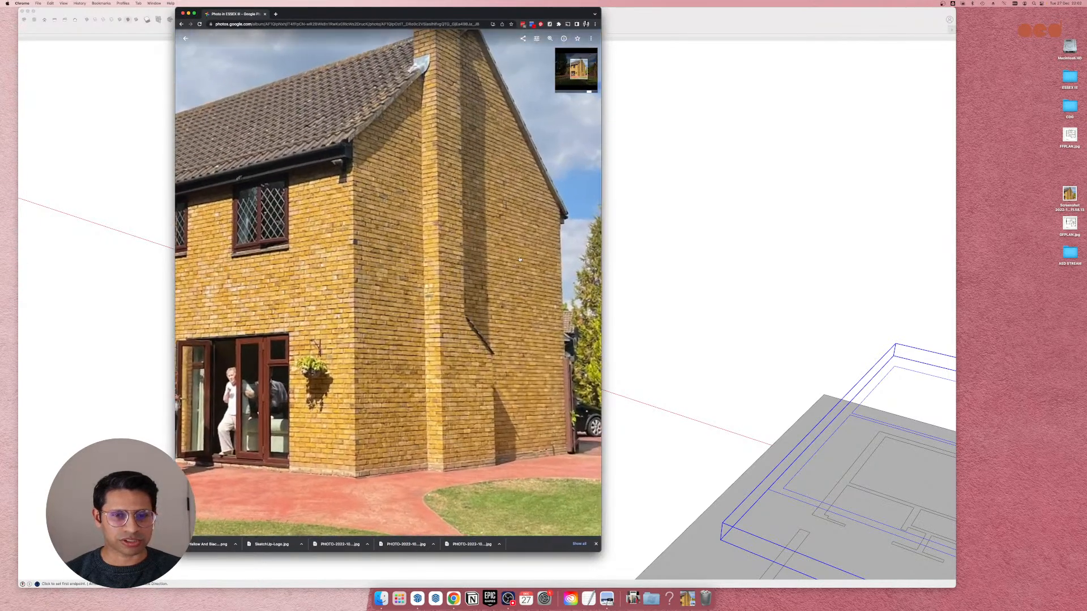
{"action": "scroll", "coordinate": [456, 467], "scroll_direction": "down", "scroll_amount": 5, "text": "ctrl"}
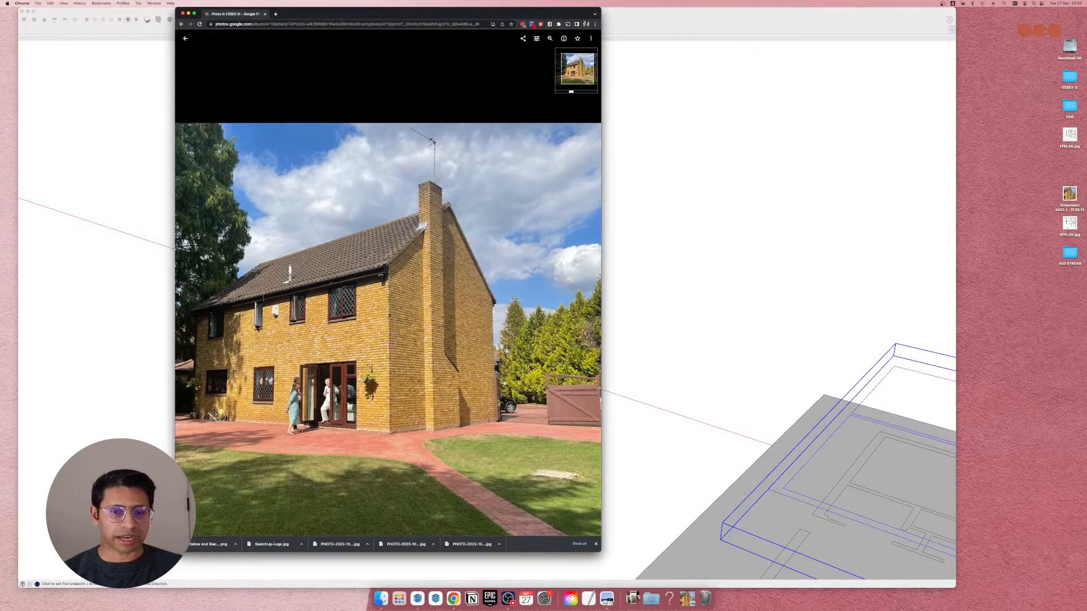
{"action": "scroll", "coordinate": [279, 385], "scroll_direction": "up", "scroll_amount": 3}
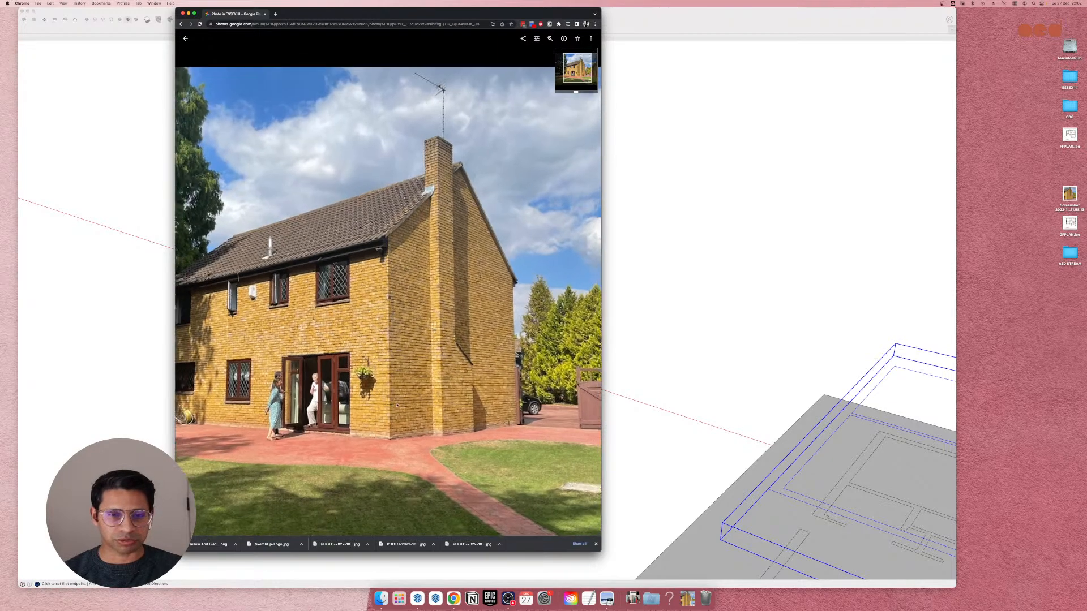
{"action": "double_click", "coordinate": [1070, 193]}
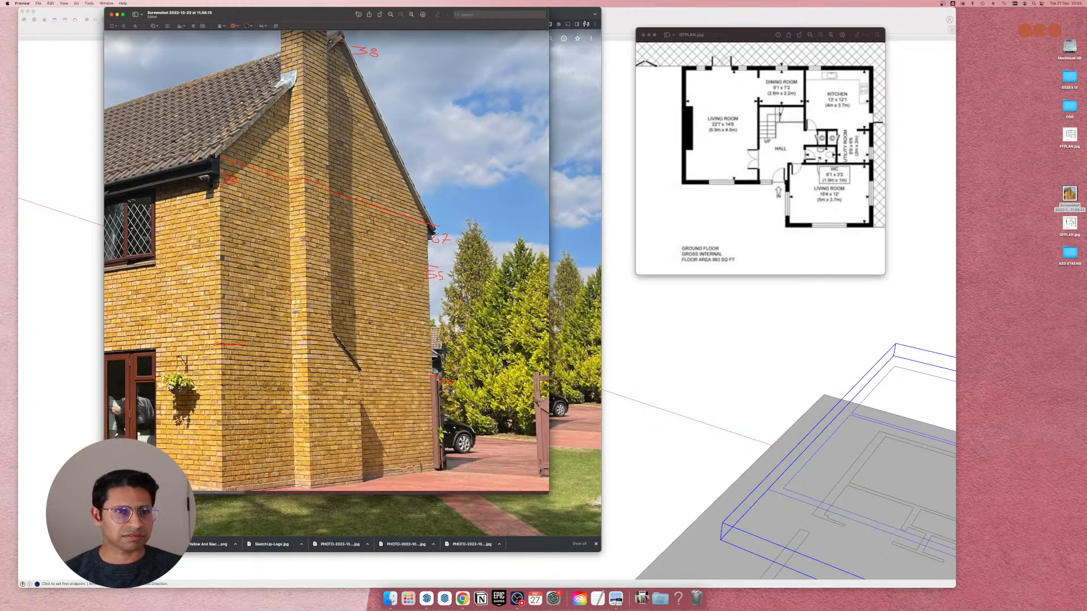
Return to the SketchUp model and examine the gable section profile against the brick course strip beside it.
{"action": "left_click", "coordinate": [728, 367]}
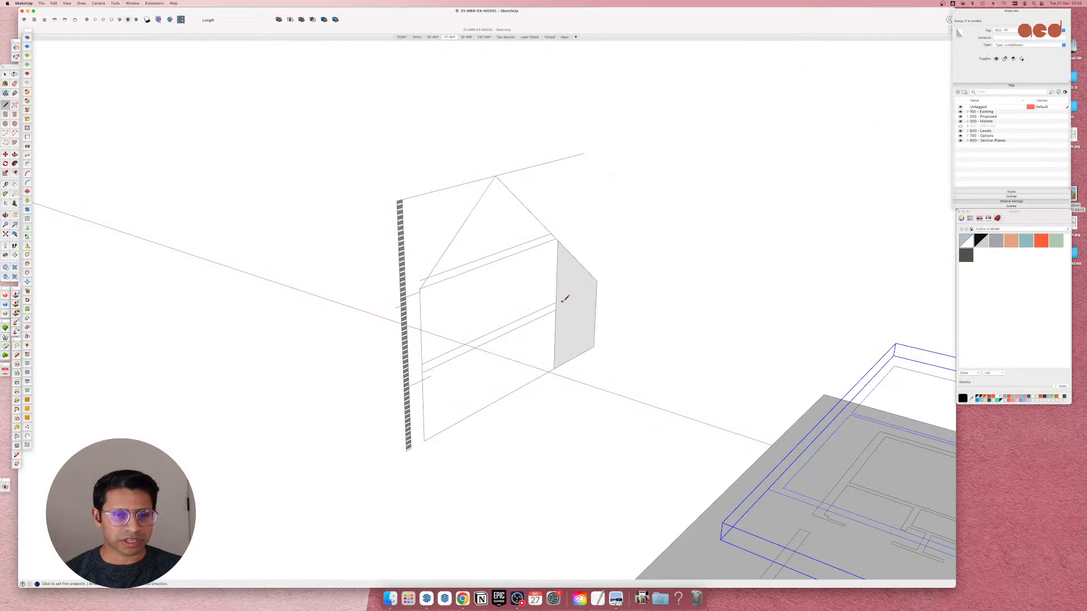
{"action": "middle_click_drag", "start_coordinate": [566, 299], "coordinate": [416, 337]}
{"action": "scroll", "coordinate": [457, 252], "scroll_direction": "up", "scroll_amount": 5}
{"action": "mouse_move", "coordinate": [457, 250]}
{"action": "middle_mouse_down"}
{"action": "mouse_move", "coordinate": [482, 238]}
{"action": "mouse_move", "coordinate": [454, 249]}
{"action": "middle_mouse_up"}
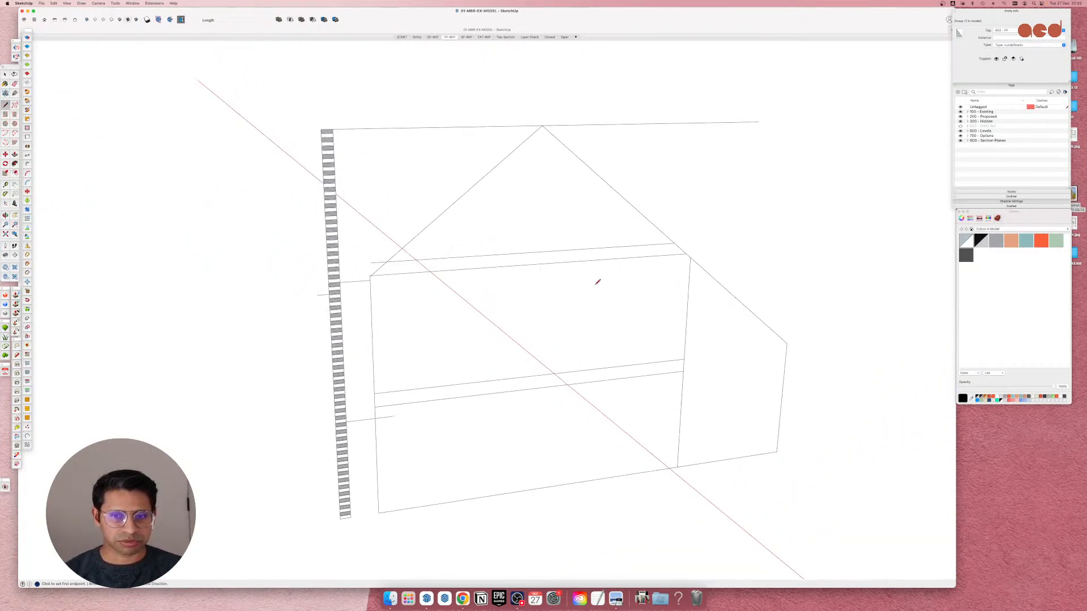
{"action": "mouse_move", "coordinate": [597, 282]}
{"action": "middle_mouse_down"}
{"action": "mouse_move", "coordinate": [308, 381]}
{"action": "mouse_move", "coordinate": [541, 211]}
{"action": "mouse_move", "coordinate": [594, 231]}
{"action": "middle_mouse_up"}
{"action": "scroll", "coordinate": [601, 225], "scroll_direction": "down", "scroll_amount": 4}
{"action": "scroll", "coordinate": [309, 343], "scroll_direction": "up", "scroll_amount": 5}
Examine how the first-floor plan sits above the ground-floor plan and relates to the gable section.
{"action": "mouse_move", "coordinate": [309, 343]}
{"action": "middle_mouse_down"}
{"action": "mouse_move", "coordinate": [514, 293]}
{"action": "mouse_move", "coordinate": [762, 303]}
{"action": "mouse_move", "coordinate": [643, 364]}
{"action": "mouse_move", "coordinate": [357, 409]}
{"action": "middle_mouse_up"}
{"action": "scroll", "coordinate": [697, 286], "scroll_direction": "down", "scroll_amount": 5}
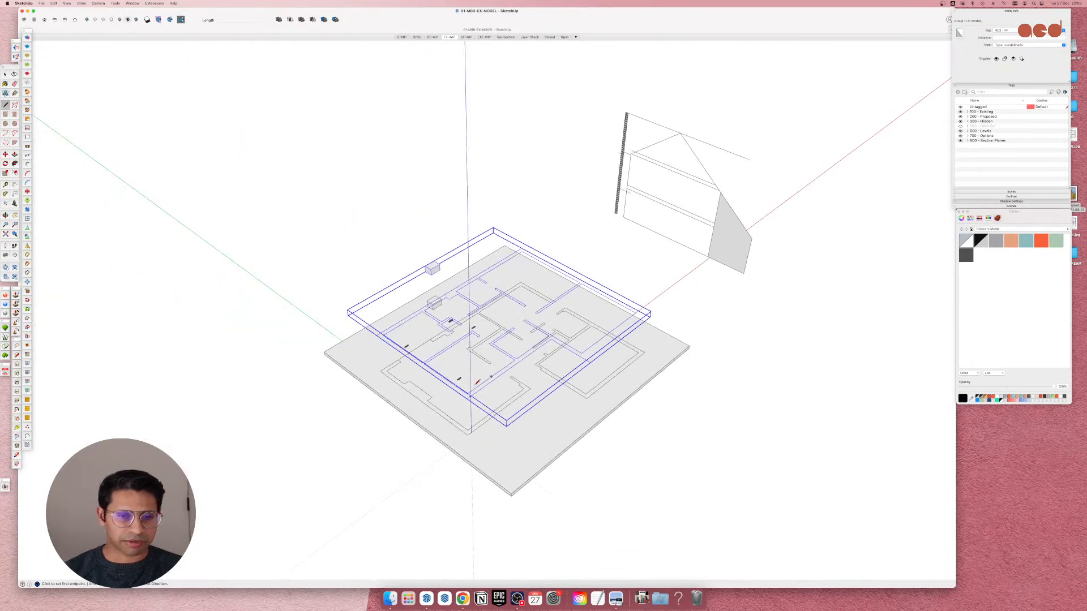
{"action": "scroll", "coordinate": [378, 358], "scroll_direction": "up", "scroll_amount": 7}
{"action": "mouse_move", "coordinate": [436, 304]}
{"action": "middle_mouse_down"}
{"action": "mouse_move", "coordinate": [476, 289]}
{"action": "mouse_move", "coordinate": [515, 302]}
{"action": "mouse_move", "coordinate": [481, 323]}
{"action": "middle_mouse_up"}
{"action": "scroll", "coordinate": [515, 302], "scroll_direction": "down", "scroll_amount": 3}
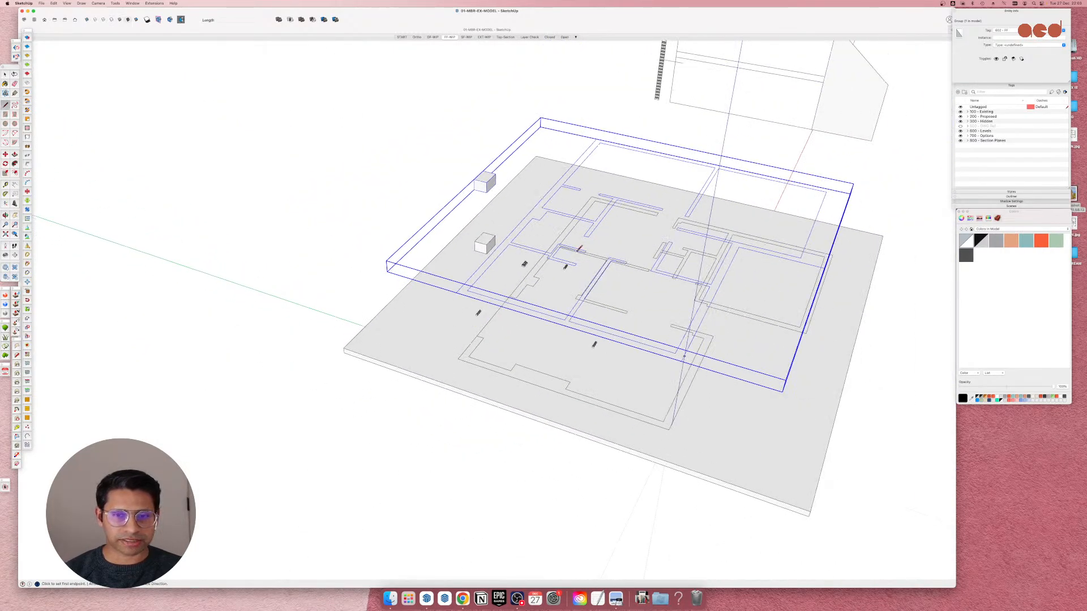
{"action": "mouse_move", "coordinate": [578, 249]}
{"action": "middle_mouse_down"}
{"action": "mouse_move", "coordinate": [447, 323]}
{"action": "mouse_move", "coordinate": [543, 314]}
{"action": "middle_mouse_up"}
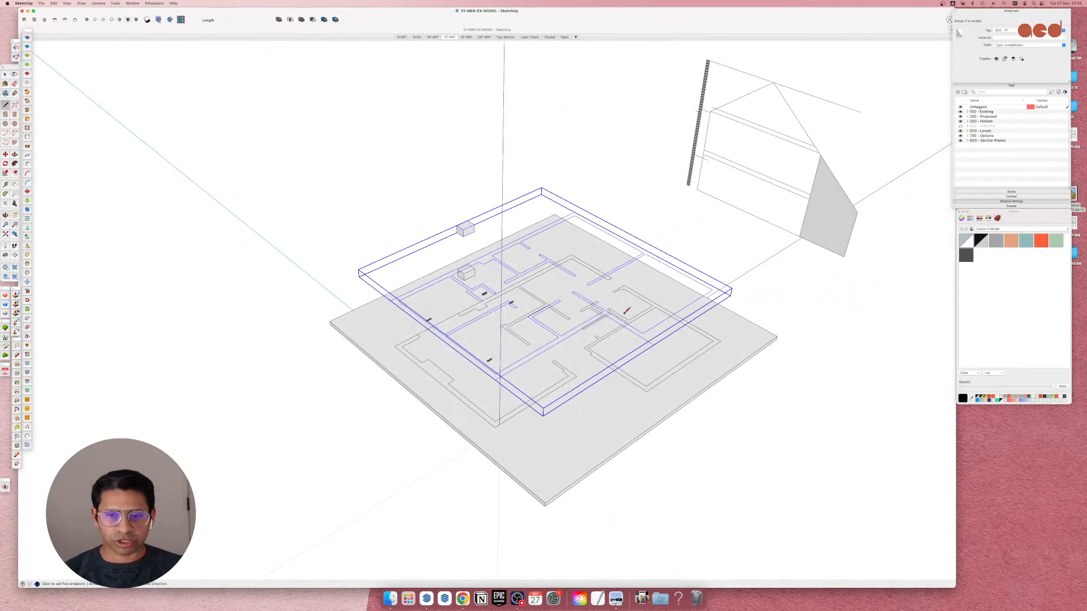
{"action": "scroll", "coordinate": [619, 317], "scroll_direction": "up", "scroll_amount": 5}
{"action": "mouse_move", "coordinate": [518, 371]}
{"action": "middle_mouse_down"}
{"action": "mouse_move", "coordinate": [517, 328]}
{"action": "mouse_move", "coordinate": [860, 331]}
{"action": "mouse_move", "coordinate": [815, 354]}
{"action": "mouse_move", "coordinate": [470, 353]}
{"action": "mouse_move", "coordinate": [413, 339]}
{"action": "middle_mouse_up"}
{"action": "scroll", "coordinate": [413, 338], "scroll_direction": "down", "scroll_amount": 4}
{"action": "scroll", "coordinate": [800, 100], "scroll_direction": "up", "scroll_amount": 5}
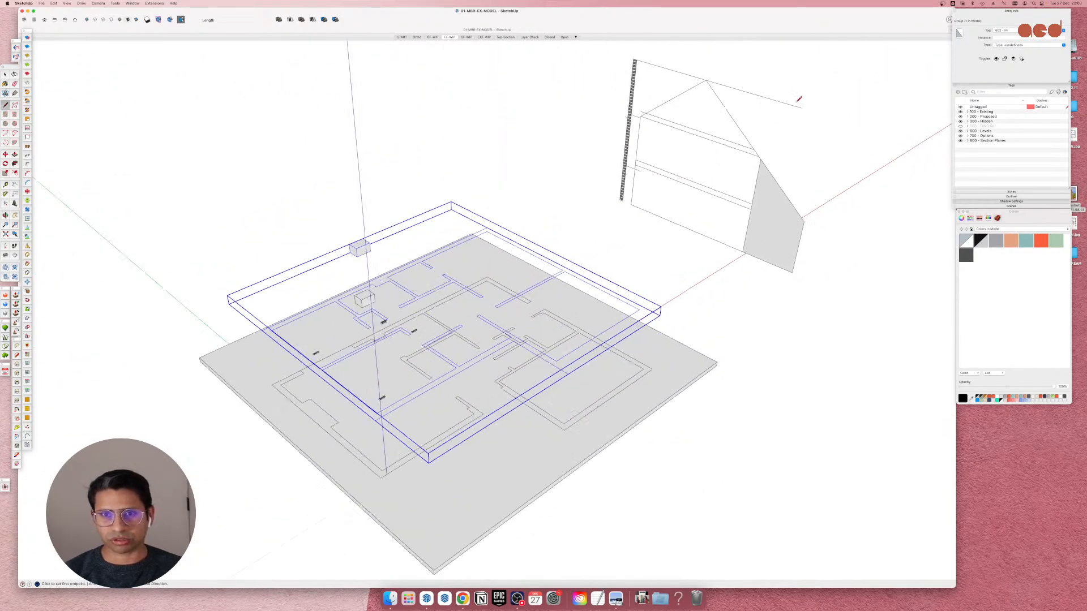
Inspect the gable section's floor lines and the first-floor plan's placement above the ground-floor plan from several angles.
{"action": "scroll", "coordinate": [626, 163], "scroll_direction": "up", "scroll_amount": 6}
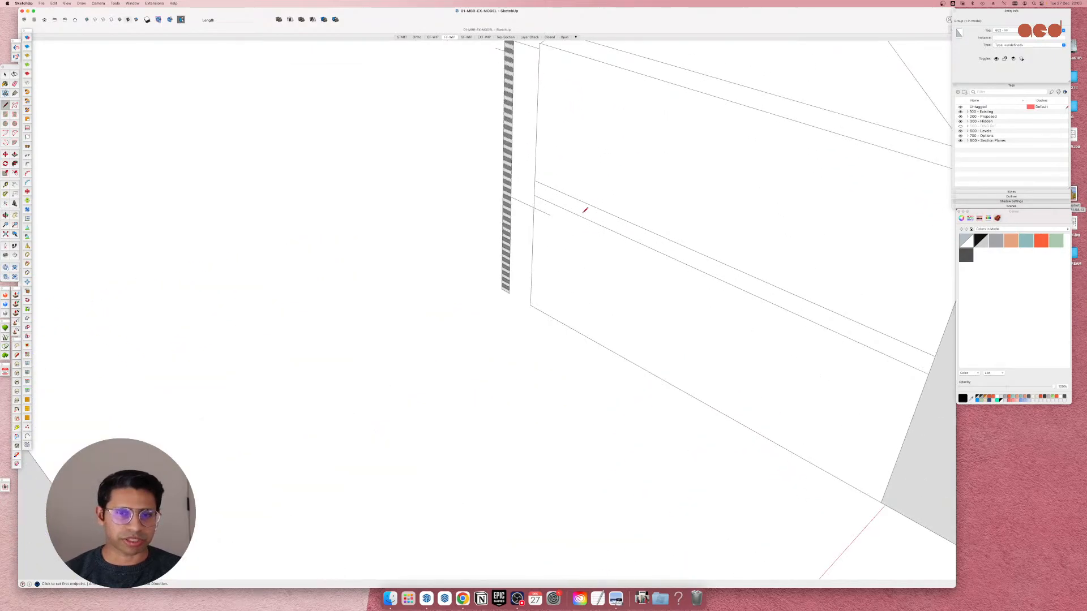
{"action": "scroll", "coordinate": [563, 221], "scroll_direction": "down", "scroll_amount": 10}
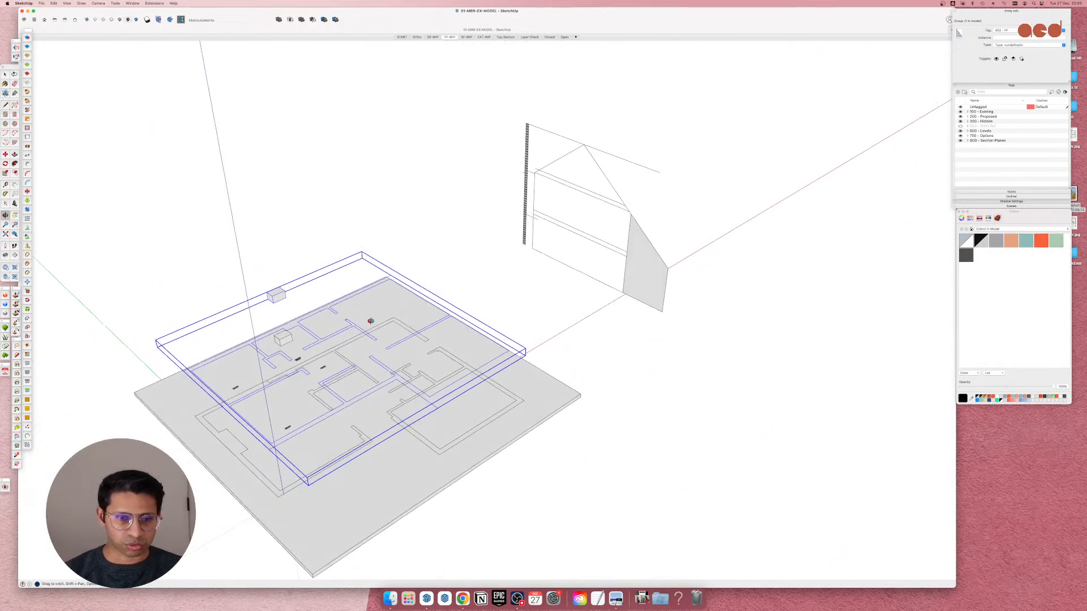
{"action": "scroll", "coordinate": [452, 339], "scroll_direction": "up", "scroll_amount": 5}
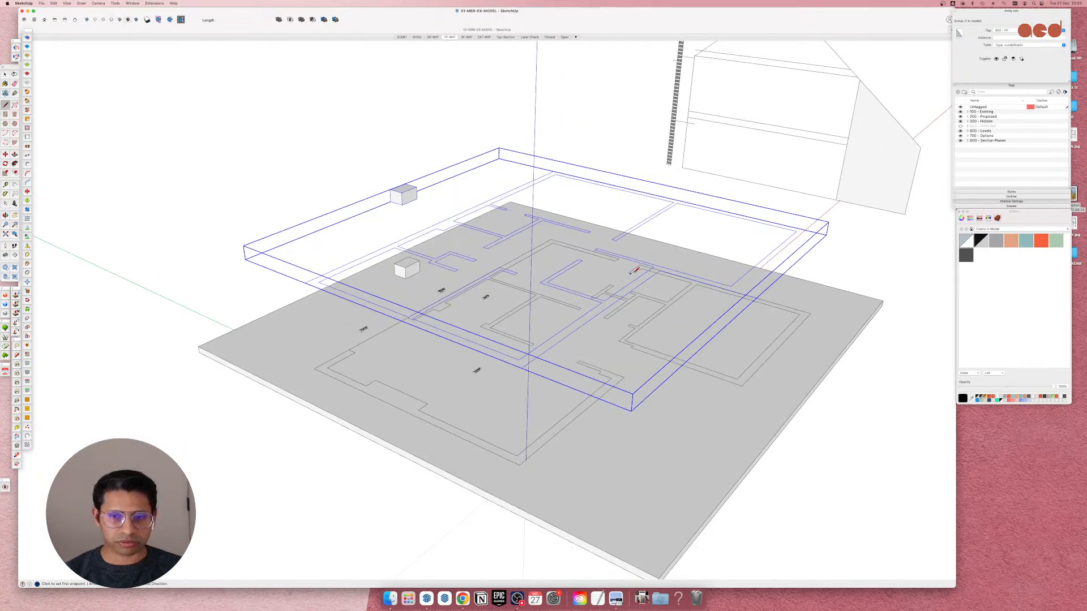
{"action": "mouse_move", "coordinate": [636, 269]}
{"action": "middle_mouse_down"}
{"action": "mouse_move", "coordinate": [607, 327]}
{"action": "mouse_move", "coordinate": [552, 331]}
{"action": "mouse_move", "coordinate": [356, 279]}
{"action": "mouse_move", "coordinate": [592, 321]}
{"action": "middle_mouse_up"}
{"action": "scroll", "coordinate": [400, 288], "scroll_direction": "down", "scroll_amount": 5}
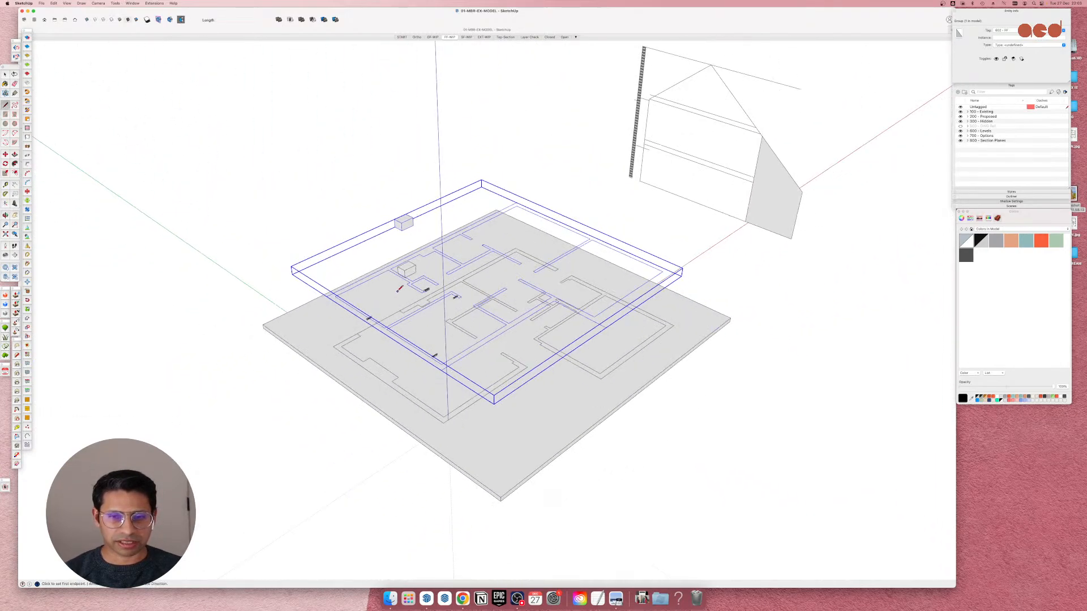
{"action": "mouse_move", "coordinate": [399, 288]}
{"action": "middle_mouse_down"}
{"action": "mouse_move", "coordinate": [565, 275]}
{"action": "mouse_move", "coordinate": [525, 279]}
{"action": "middle_mouse_up"}
{"action": "scroll", "coordinate": [674, 151], "scroll_direction": "down", "scroll_amount": 4}
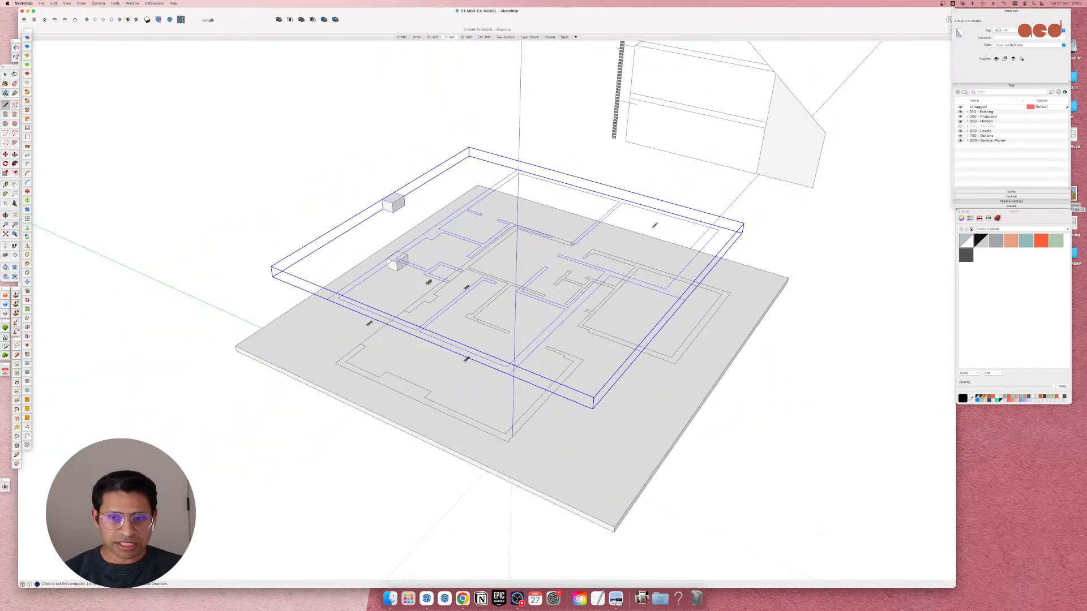
{"action": "scroll", "coordinate": [550, 266], "scroll_direction": "up", "scroll_amount": 5}
{"action": "middle_click_drag", "start_coordinate": [638, 290], "coordinate": [605, 290]}
{"action": "mouse_move", "coordinate": [684, 291]}
{"action": "middle_mouse_down"}
{"action": "mouse_move", "coordinate": [636, 299]}
{"action": "mouse_move", "coordinate": [759, 281]}
{"action": "middle_mouse_up"}
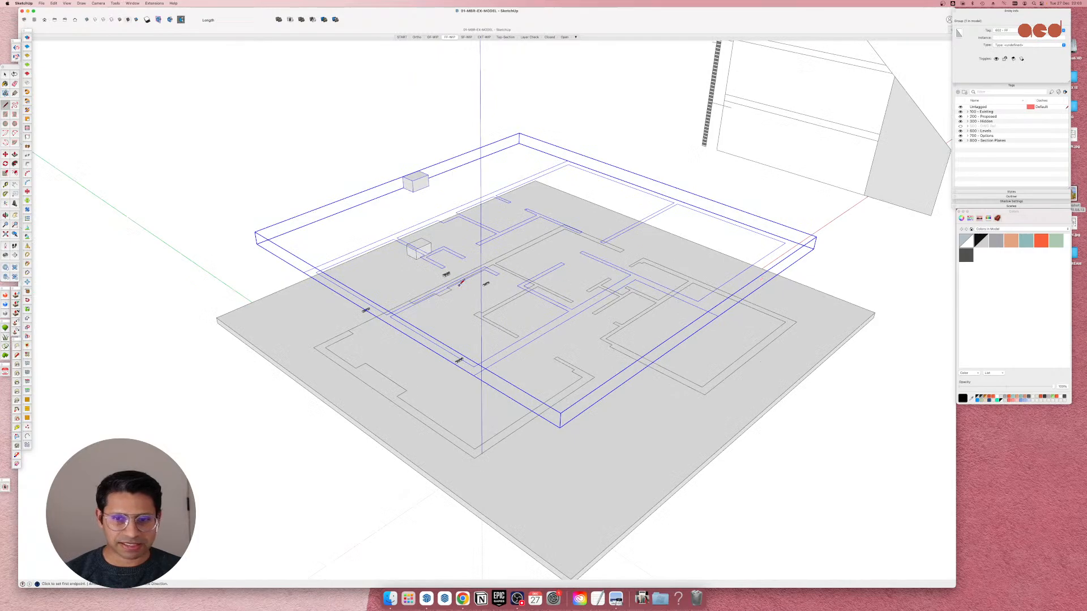
Expand the Levels tag folder and hide the FF tag so only the ground-floor plan remains on display.
{"action": "left_click", "coordinate": [968, 130]}
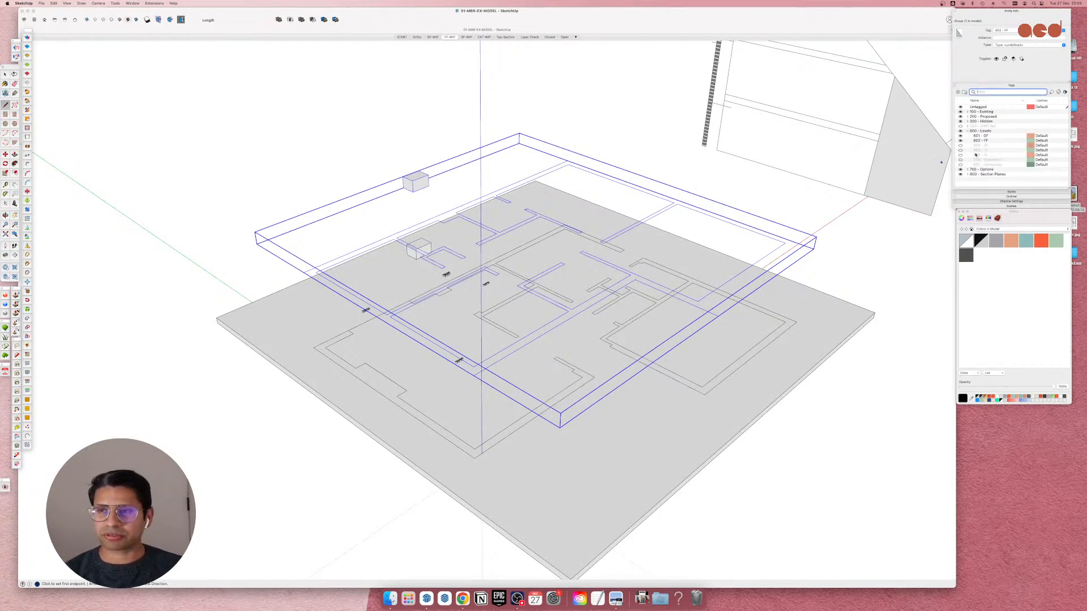
{"action": "middle_click_drag", "start_coordinate": [563, 274], "coordinate": [673, 176]}
{"action": "key", "text": "l"}
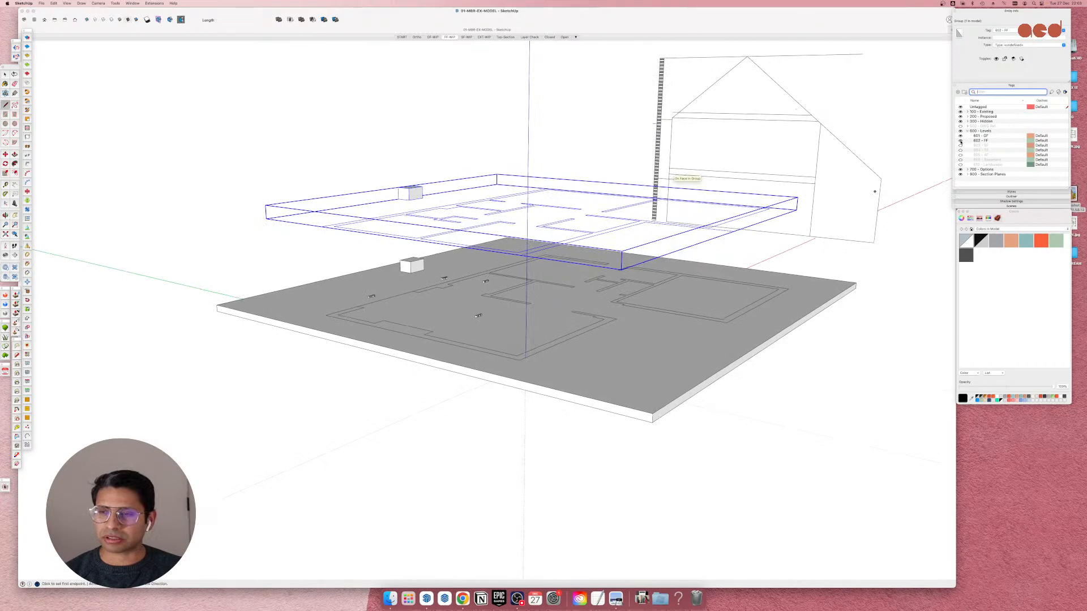
{"action": "left_click", "coordinate": [960, 140]}
{"action": "middle_click_drag", "start_coordinate": [560, 391], "coordinate": [599, 366]}
{"action": "scroll", "coordinate": [599, 367], "scroll_direction": "up", "scroll_amount": 5}
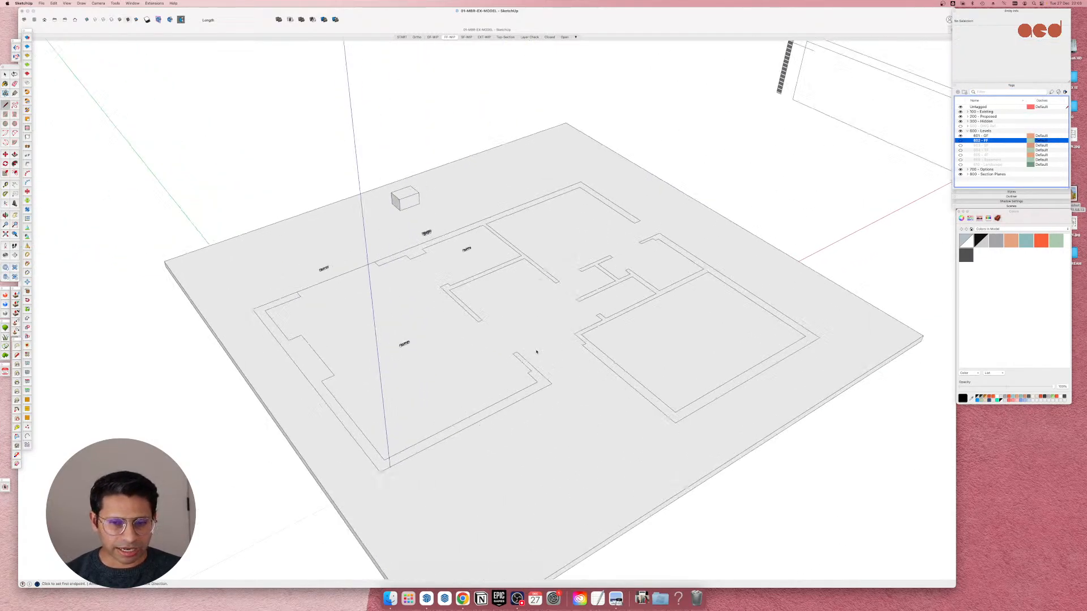
Bring the first-floor and ground-floor plan images over the model and move GFPLAN.jpg clear of the ground-floor linework.
{"action": "middle_click_drag", "start_coordinate": [537, 351], "coordinate": [453, 431]}
{"action": "scroll", "coordinate": [438, 452], "scroll_direction": "up", "scroll_amount": 5}
{"action": "key", "text": "l"}
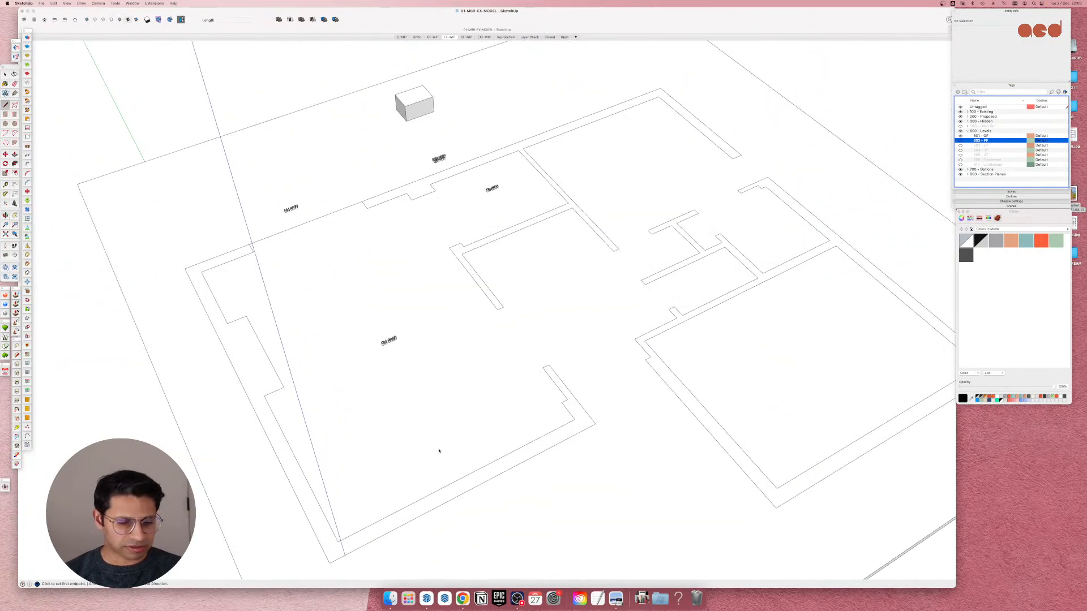
{"action": "key", "text": "ctrl+Up"}
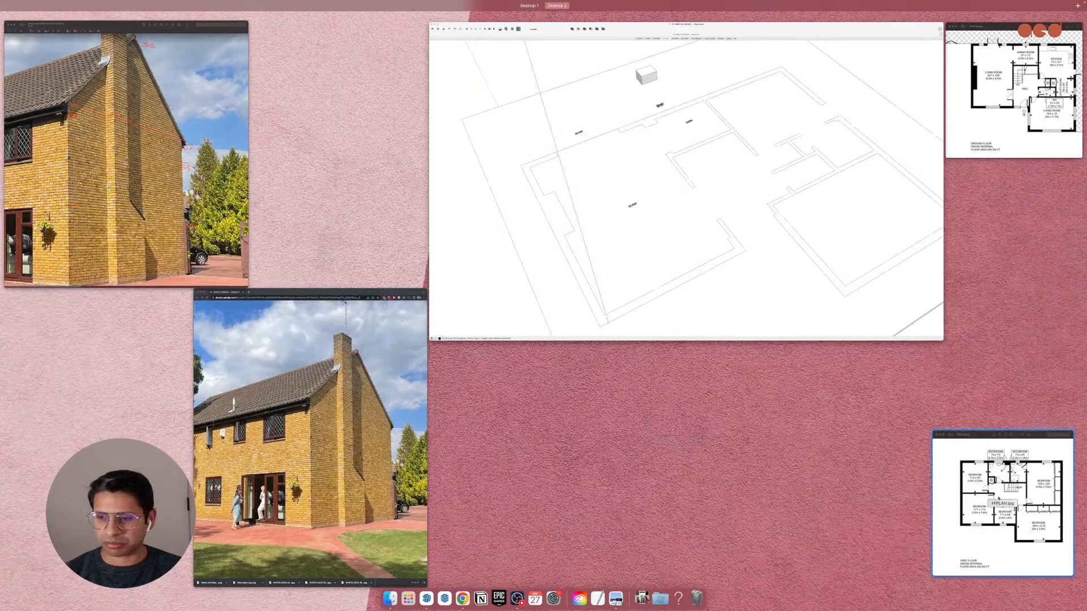
{"action": "left_click", "coordinate": [1017, 535]}
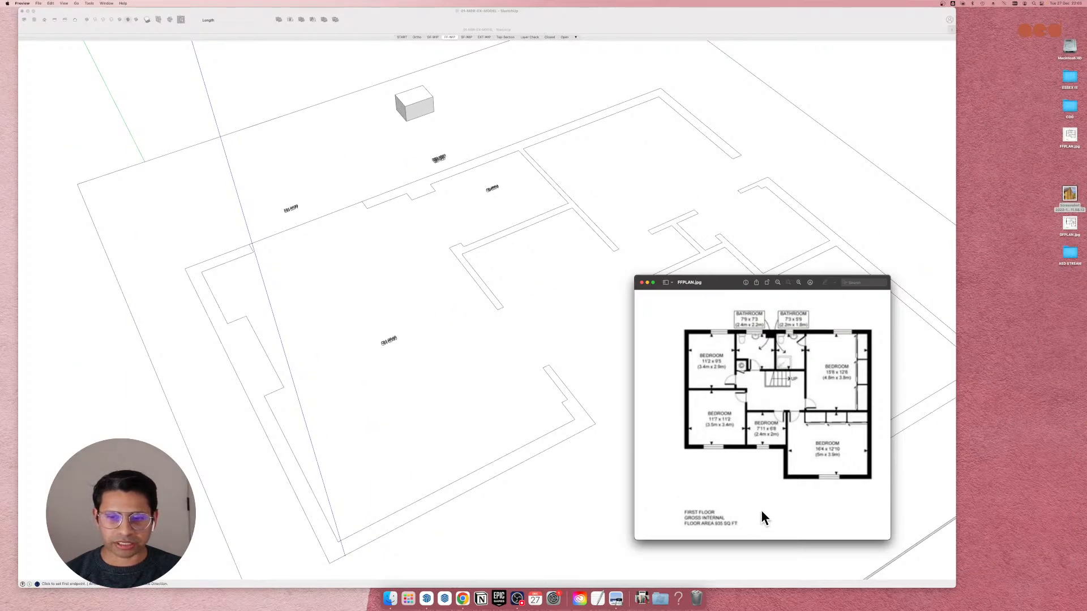
{"action": "key", "text": "ctrl+Up"}
{"action": "left_click", "coordinate": [948, 149]}
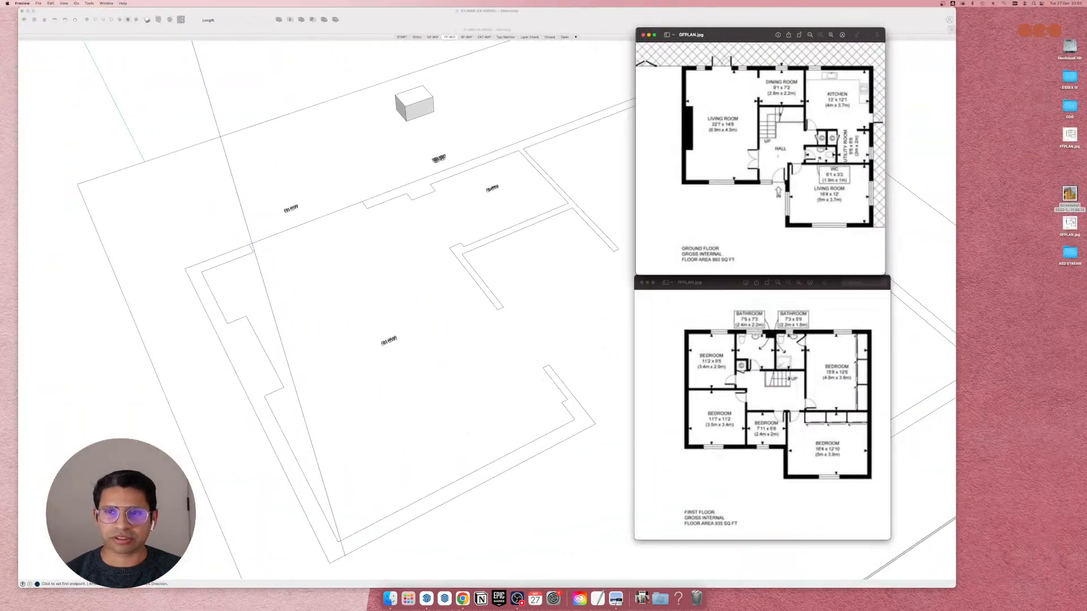
{"action": "left_click_drag", "start_coordinate": [739, 35], "coordinate": [882, 26]}
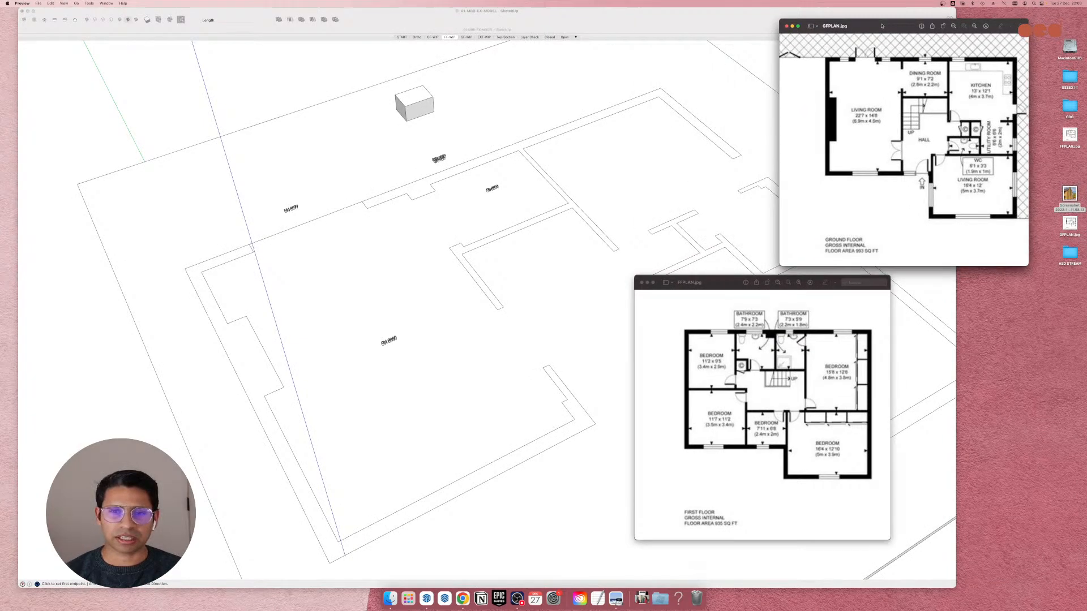
Compare the modelled ground-floor wall outlines with the room layout in the ground-floor plan image.
{"action": "scroll", "coordinate": [324, 370], "scroll_direction": "down", "scroll_amount": 6}
{"action": "mouse_move", "coordinate": [325, 371]}
{"action": "middle_mouse_down"}
{"action": "mouse_move", "coordinate": [340, 360]}
{"action": "mouse_move", "coordinate": [362, 412]}
{"action": "middle_mouse_up"}
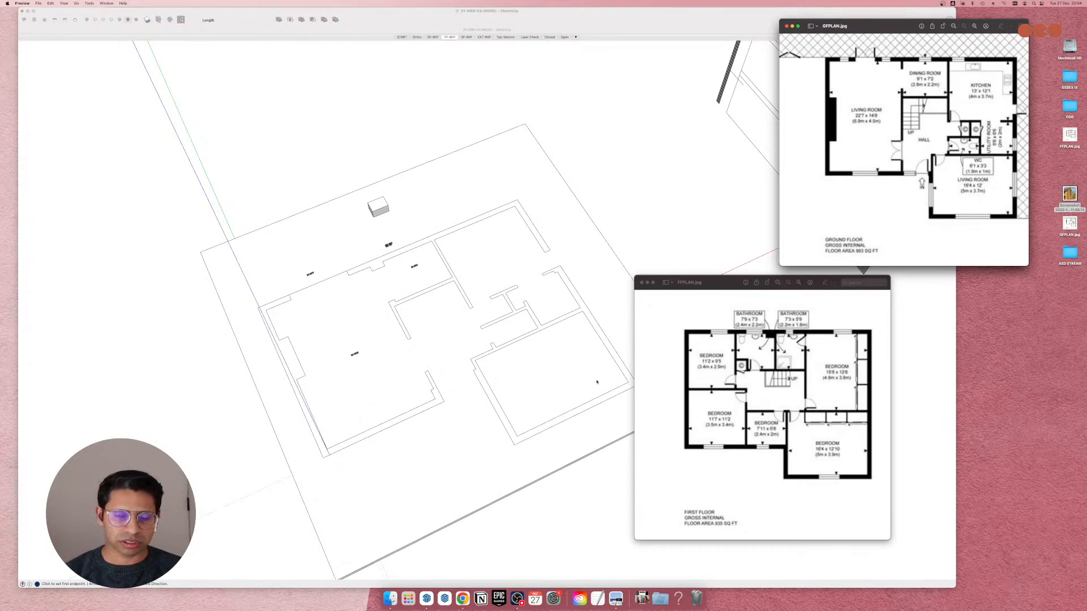
{"action": "scroll", "coordinate": [399, 347], "scroll_direction": "up", "scroll_amount": 3}
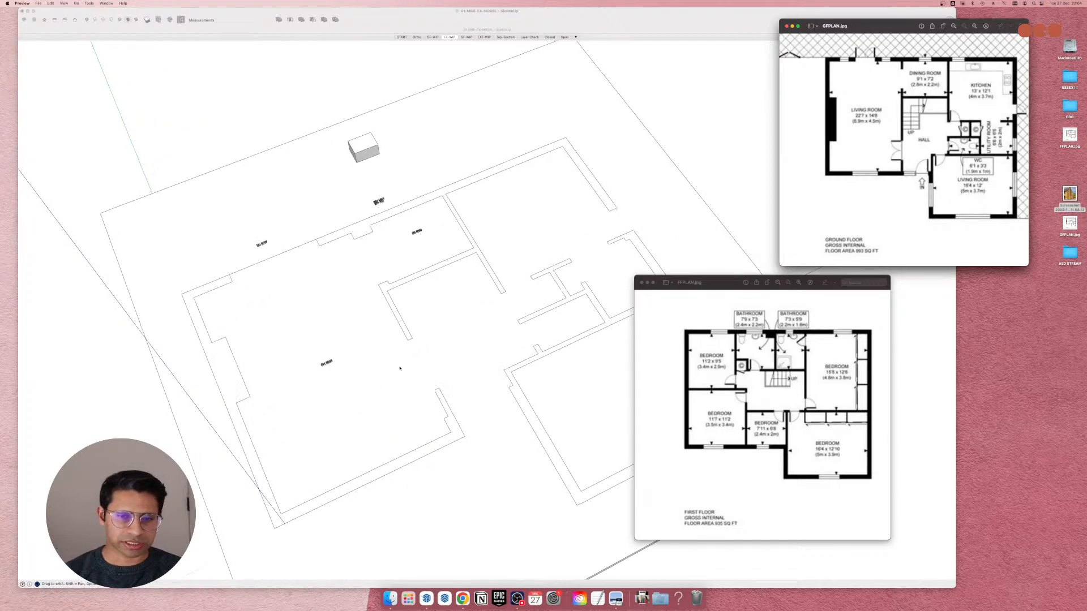
{"action": "middle_click_drag", "start_coordinate": [401, 368], "coordinate": [485, 277]}
{"action": "scroll", "coordinate": [485, 276], "scroll_direction": "down", "scroll_amount": 3}
{"action": "scroll", "coordinate": [575, 324], "scroll_direction": "up", "scroll_amount": 1}
{"action": "scroll", "coordinate": [367, 329], "scroll_direction": "up", "scroll_amount": 3}
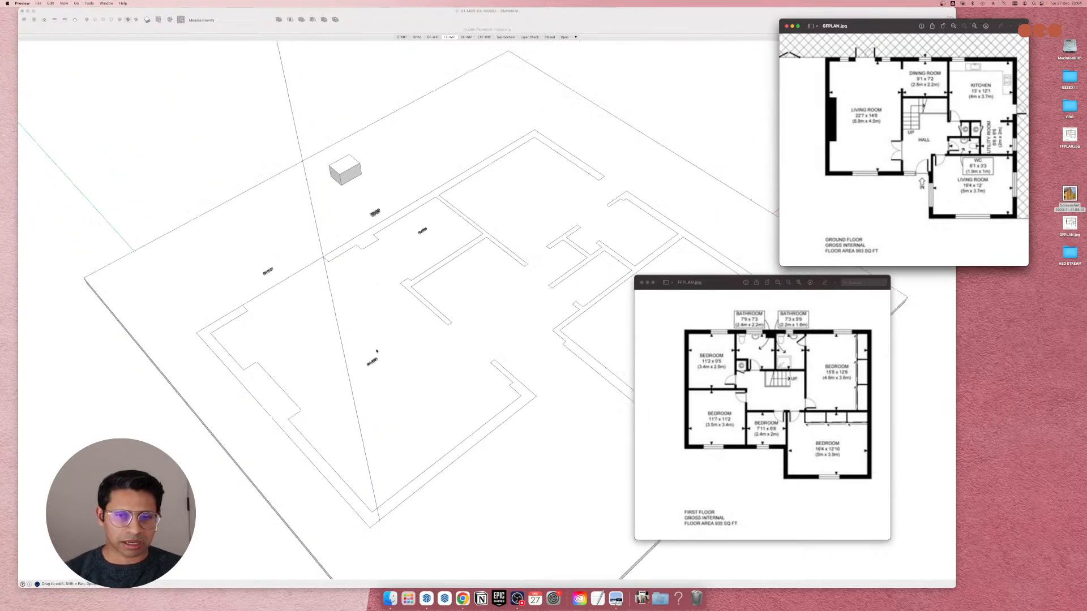
{"action": "mouse_move", "coordinate": [374, 349]}
{"action": "middle_mouse_down"}
{"action": "mouse_move", "coordinate": [406, 291]}
{"action": "mouse_move", "coordinate": [446, 306]}
{"action": "middle_mouse_up"}
{"action": "scroll", "coordinate": [406, 288], "scroll_direction": "down", "scroll_amount": 4}
{"action": "scroll", "coordinate": [407, 289], "scroll_direction": "up", "scroll_amount": 5}
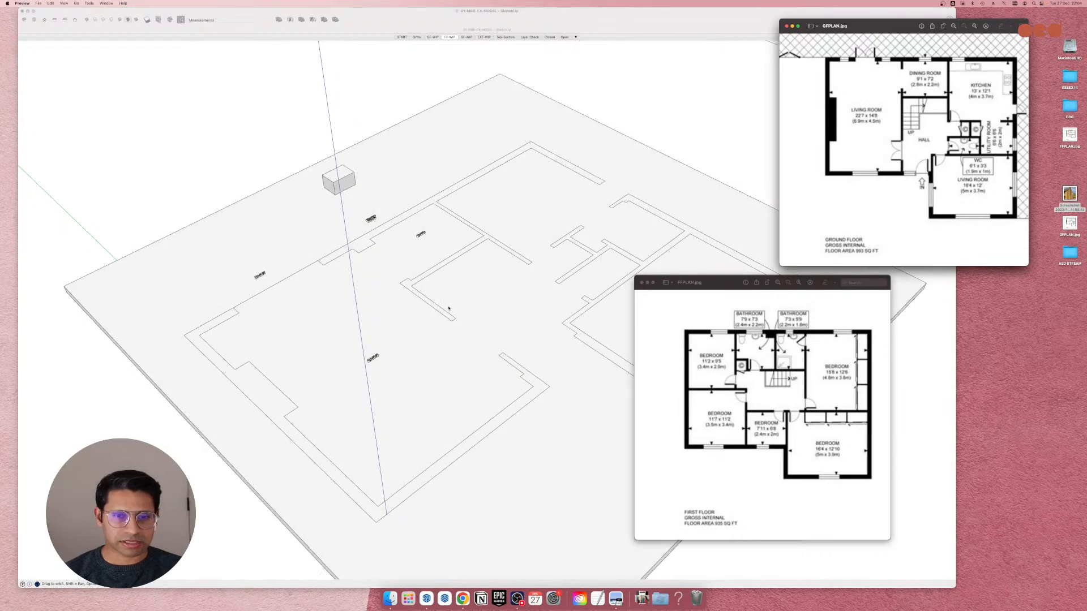
Return to the SketchUp model, open the ground-floor plan group for editing and select its connected wall geometry.
{"action": "left_click", "coordinate": [676, 153]}
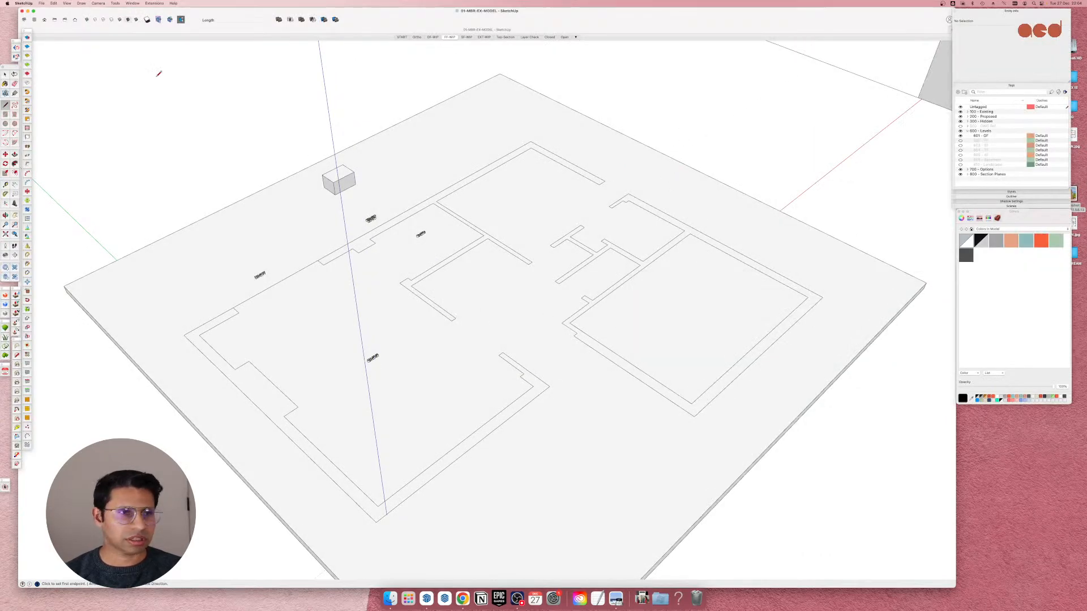
{"action": "left_click", "coordinate": [6, 73]}
{"action": "scroll", "coordinate": [558, 240], "scroll_direction": "down", "scroll_amount": 3}
{"action": "scroll", "coordinate": [558, 240], "scroll_direction": "up", "scroll_amount": 5}
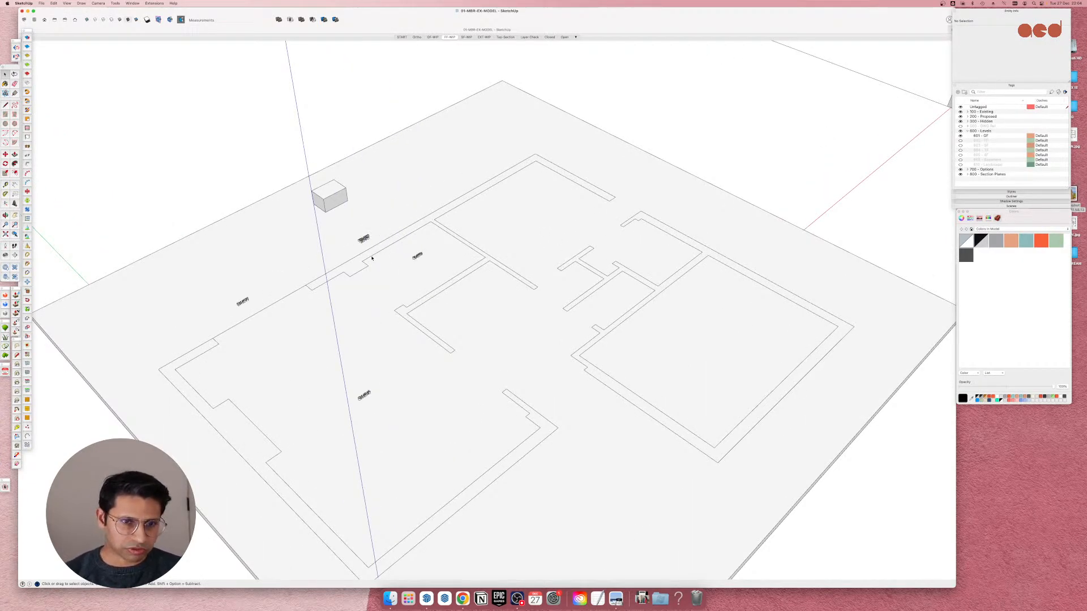
{"action": "left_click", "coordinate": [372, 258]}
{"action": "double_click", "coordinate": [374, 257]}
{"action": "left_click", "coordinate": [378, 255]}
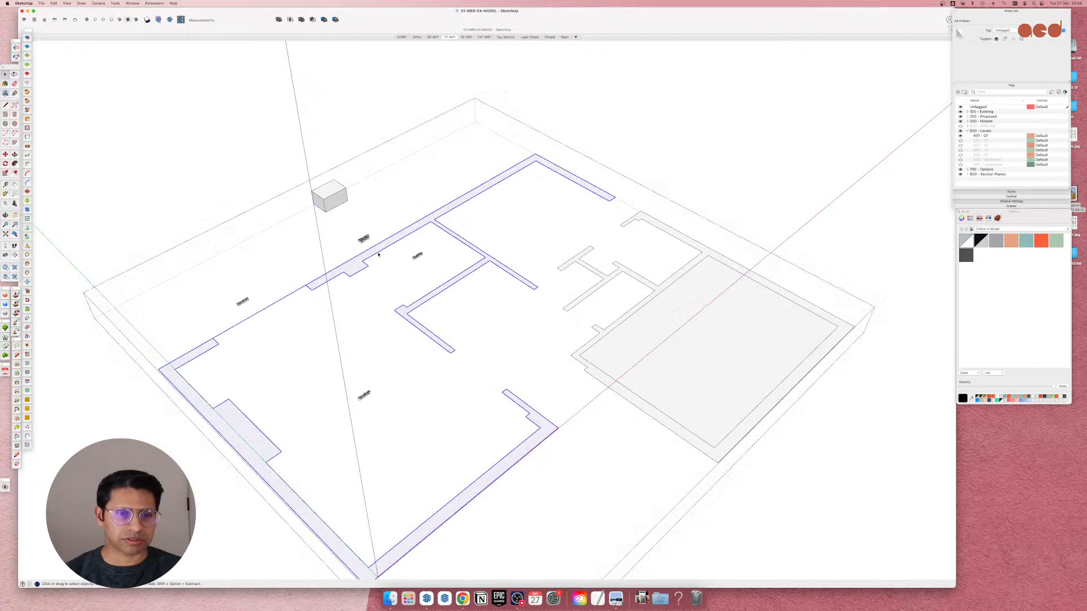
{"action": "triple_click", "coordinate": [377, 254]}
Delete the wall face that runs around the large living room's chimney side and front corner.
{"action": "middle_click_drag", "start_coordinate": [661, 364], "coordinate": [582, 325]}
{"action": "scroll", "coordinate": [582, 325], "scroll_direction": "down", "scroll_amount": 2}
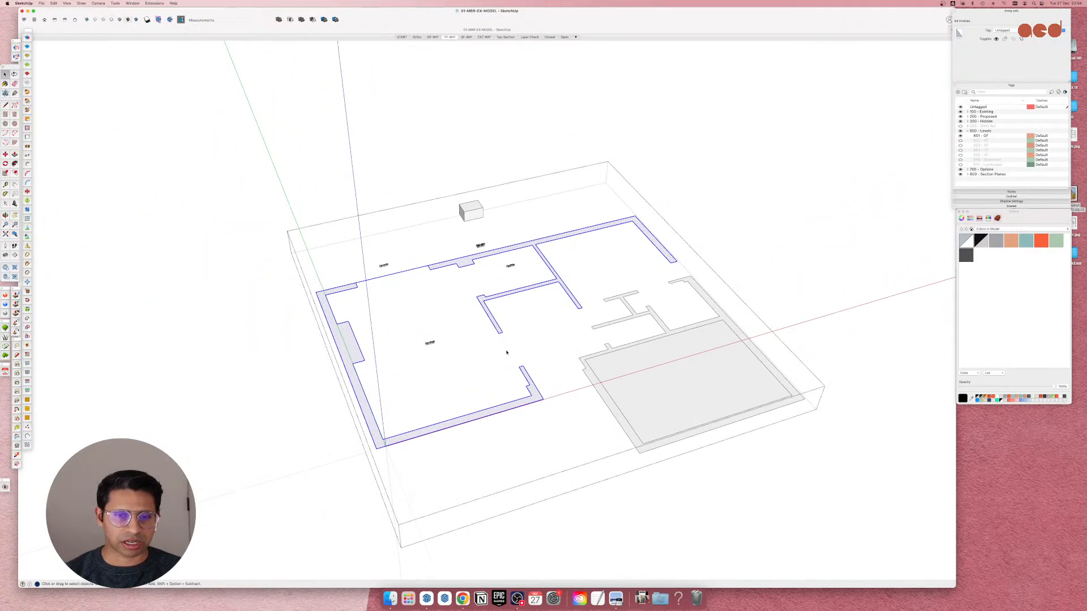
{"action": "middle_click_drag", "start_coordinate": [507, 352], "coordinate": [357, 351]}
{"action": "left_click", "coordinate": [430, 415]}
{"action": "scroll", "coordinate": [390, 339], "scroll_direction": "up", "scroll_amount": 6}
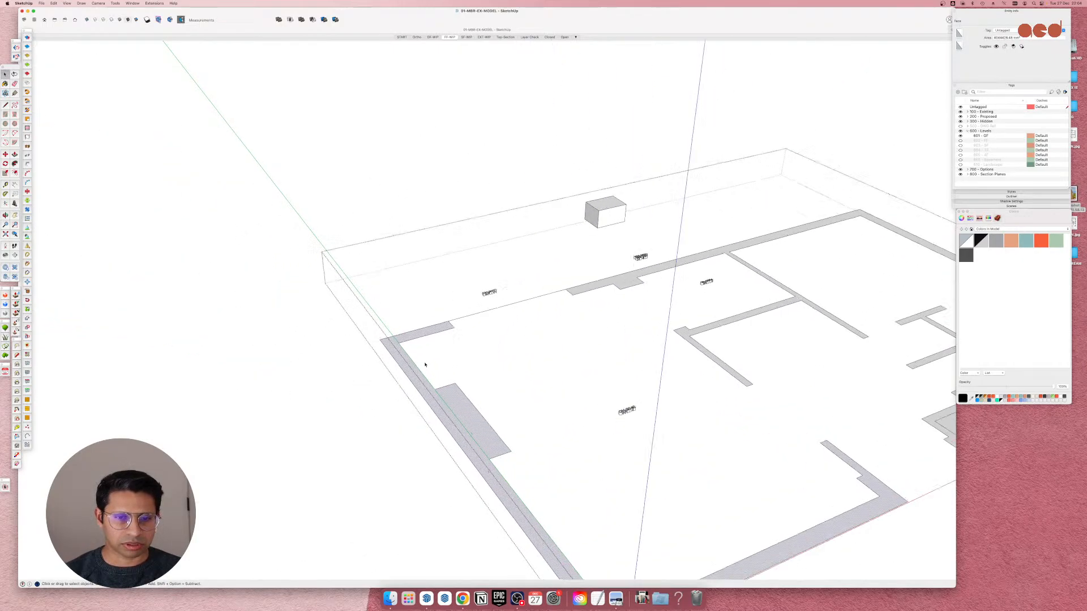
{"action": "scroll", "coordinate": [368, 345], "scroll_direction": "down", "scroll_amount": 8}
{"action": "middle_click_drag", "start_coordinate": [653, 417], "coordinate": [585, 447]}
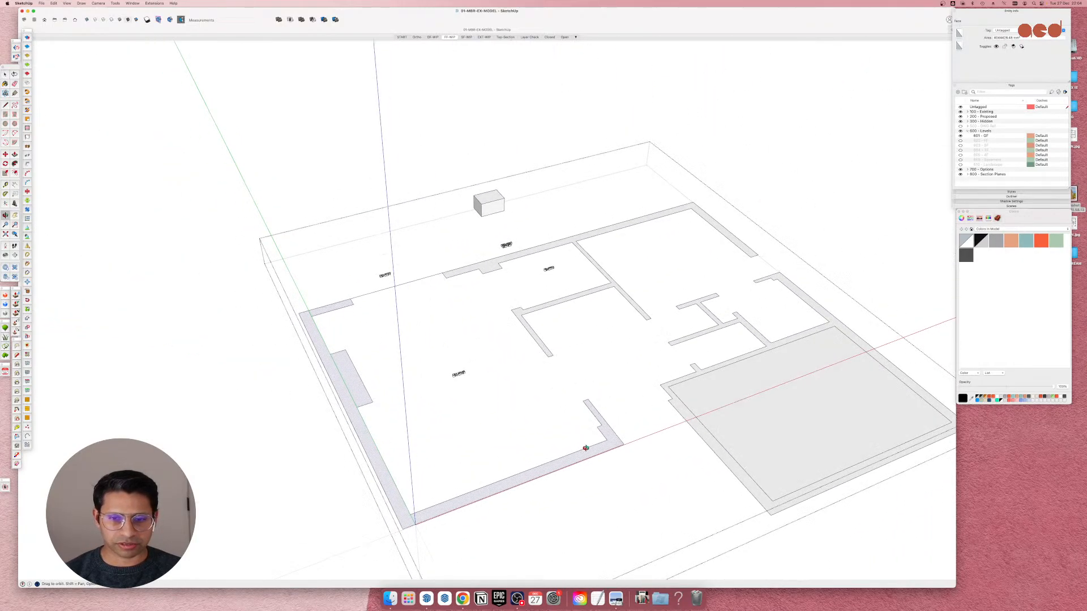
{"action": "scroll", "coordinate": [379, 427], "scroll_direction": "up", "scroll_amount": 3}
{"action": "middle_click_drag", "start_coordinate": [379, 427], "coordinate": [518, 377]}
{"action": "scroll", "coordinate": [517, 374], "scroll_direction": "down", "scroll_amount": 5}
{"action": "key", "text": "Delete"}
Re-form the deleted wall face by tracing the inner wall edge from the room corner to the chimney breast with the Line tool.
{"action": "middle_click_drag", "start_coordinate": [563, 430], "coordinate": [206, 396]}
{"action": "scroll", "coordinate": [470, 342], "scroll_direction": "down", "scroll_amount": 2}
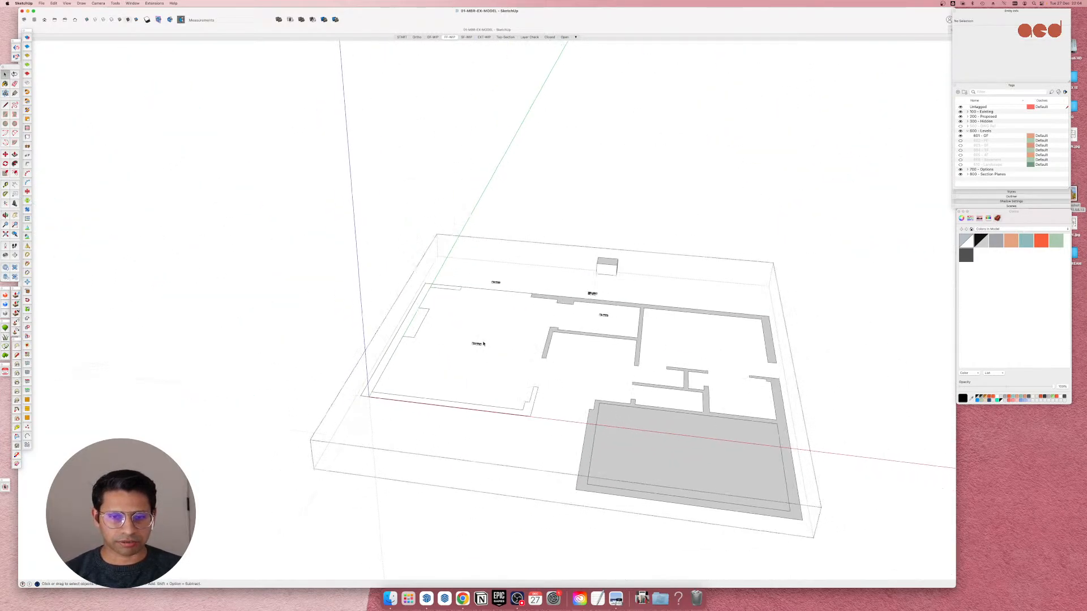
{"action": "scroll", "coordinate": [464, 356], "scroll_direction": "up", "scroll_amount": 5}
{"action": "middle_click_drag", "start_coordinate": [379, 365], "coordinate": [699, 405]}
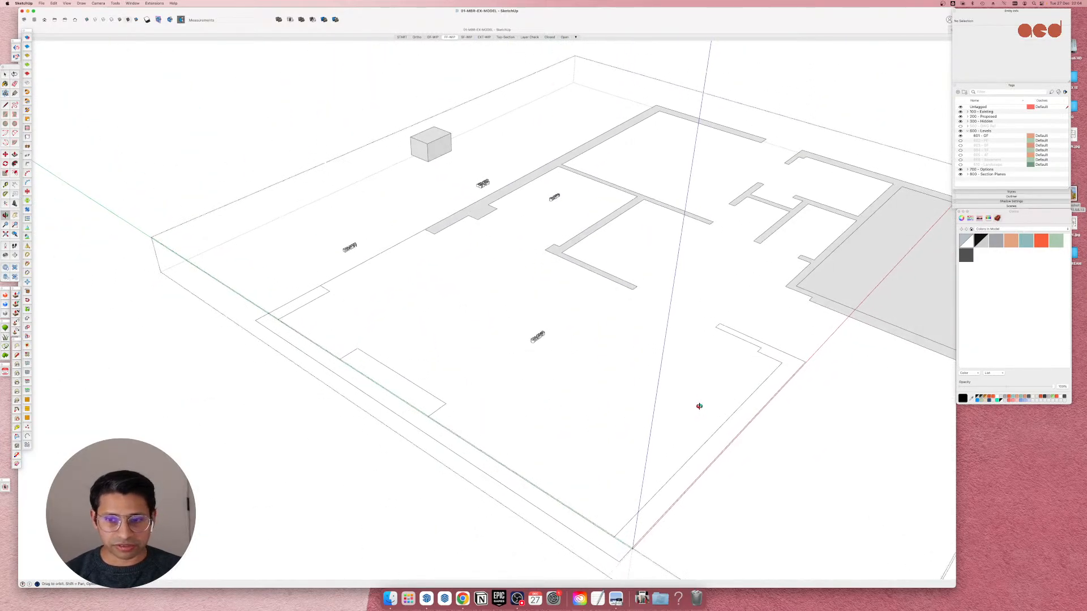
{"action": "scroll", "coordinate": [447, 332], "scroll_direction": "down", "scroll_amount": 4}
{"action": "scroll", "coordinate": [617, 367], "scroll_direction": "up", "scroll_amount": 4}
{"action": "middle_click_drag", "start_coordinate": [617, 367], "coordinate": [498, 364]}
{"action": "key", "text": "l"}
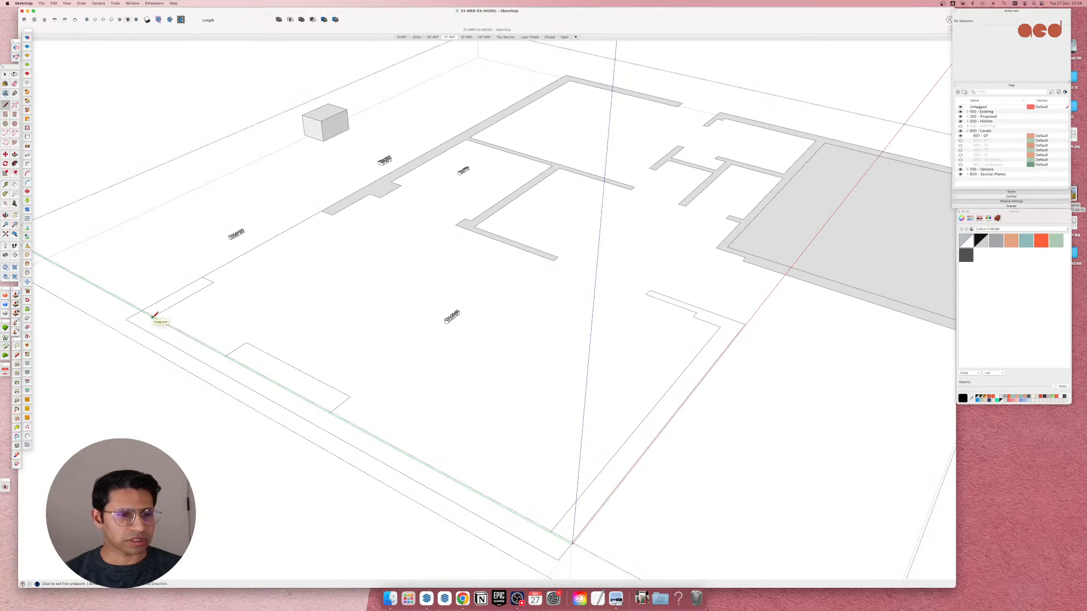
{"action": "scroll", "coordinate": [154, 314], "scroll_direction": "down", "scroll_amount": 5}
{"action": "scroll", "coordinate": [207, 313], "scroll_direction": "up", "scroll_amount": 6}
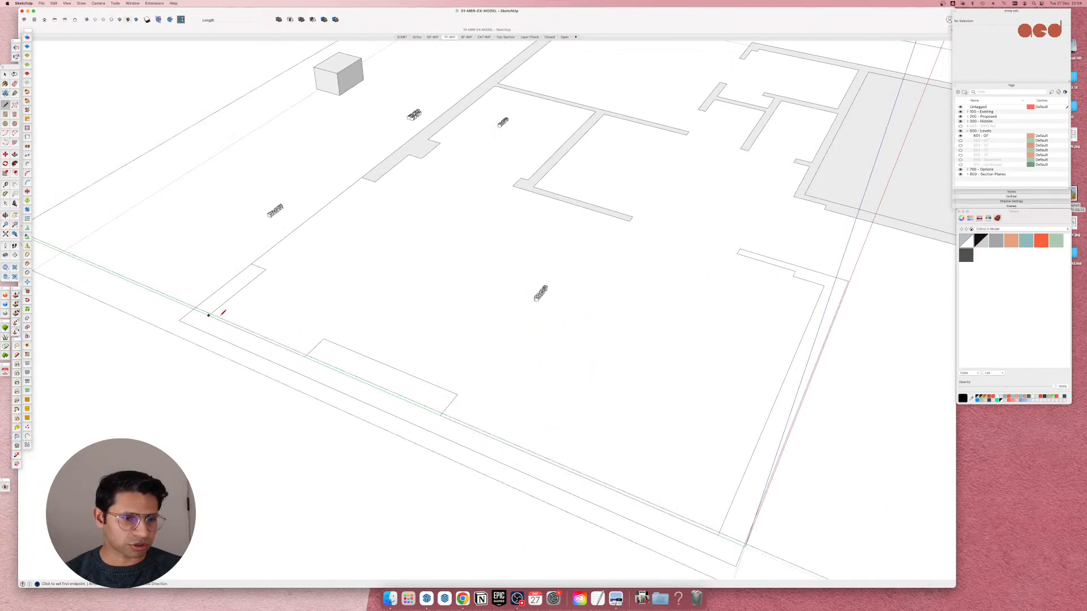
{"action": "left_click", "coordinate": [207, 313]}
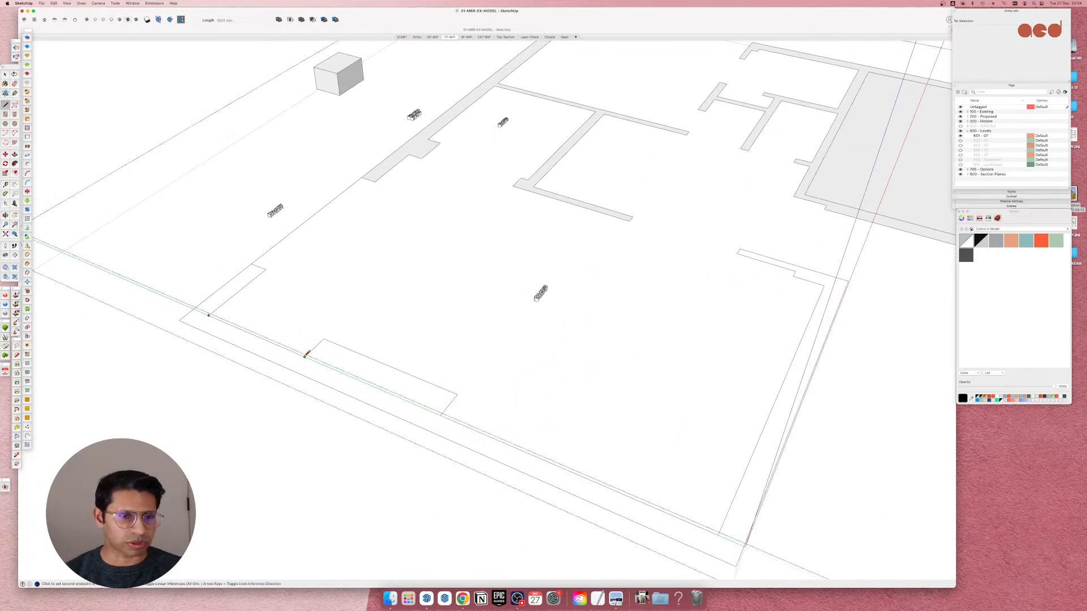
{"action": "left_click", "coordinate": [449, 403]}
{"action": "middle_click_drag", "start_coordinate": [449, 403], "coordinate": [424, 371]}
{"action": "scroll", "coordinate": [432, 308], "scroll_direction": "down", "scroll_amount": 3}
{"action": "scroll", "coordinate": [382, 330], "scroll_direction": "up", "scroll_amount": 5}
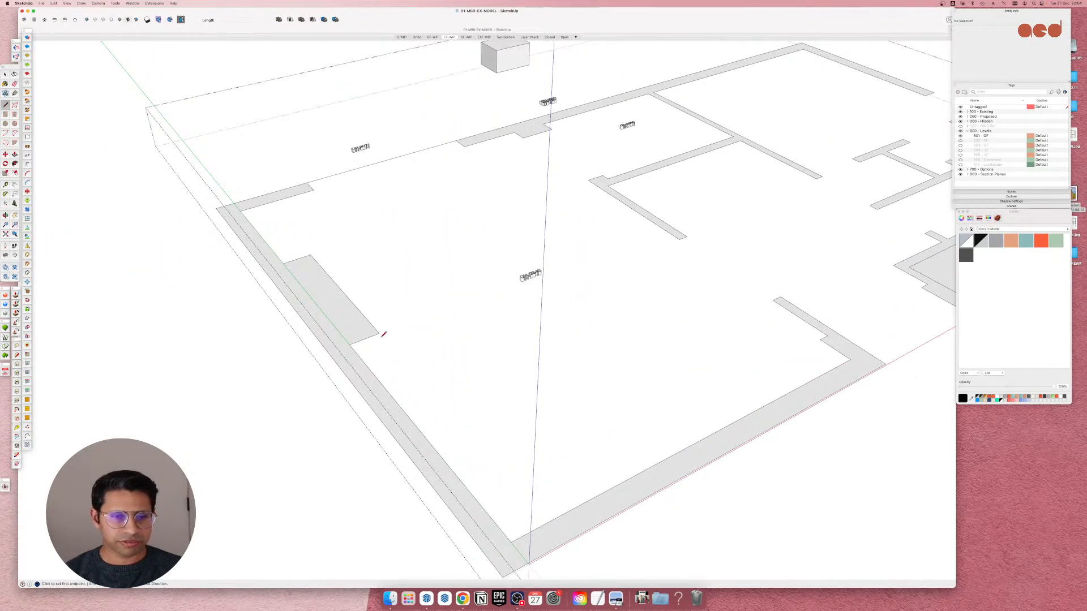
Delete the floor face filling the closed front living room, keeping its surrounding wall face.
{"action": "key", "text": "space"}
{"action": "left_click", "coordinate": [345, 341]}
{"action": "scroll", "coordinate": [344, 341], "scroll_direction": "down", "scroll_amount": 5}
{"action": "scroll", "coordinate": [439, 328], "scroll_direction": "up", "scroll_amount": 5}
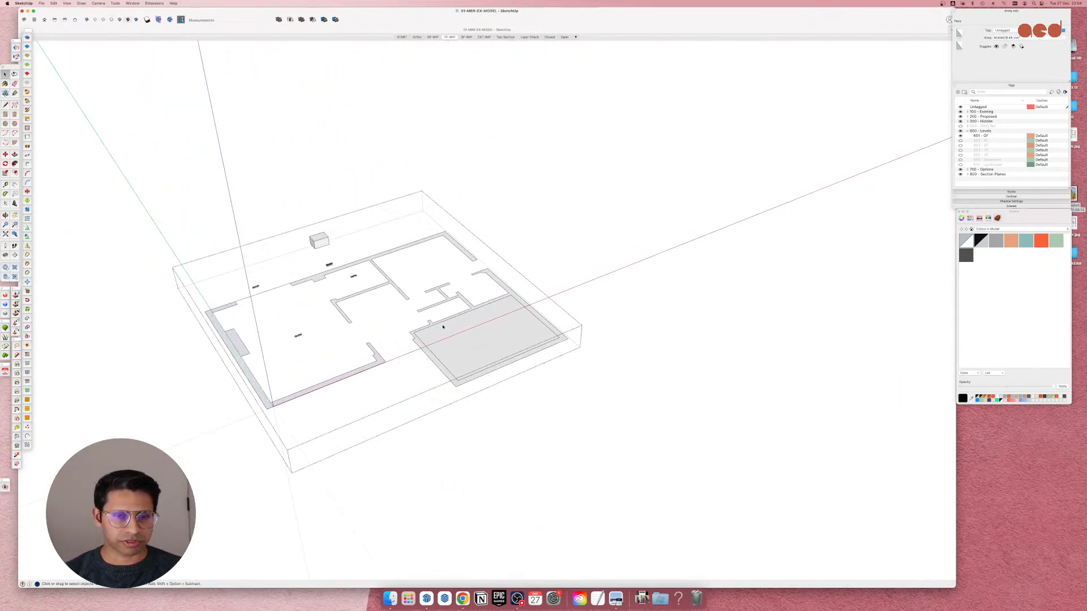
{"action": "left_click", "coordinate": [439, 329]}
{"action": "scroll", "coordinate": [440, 329], "scroll_direction": "up", "scroll_amount": 3}
{"action": "left_click", "coordinate": [510, 375]}
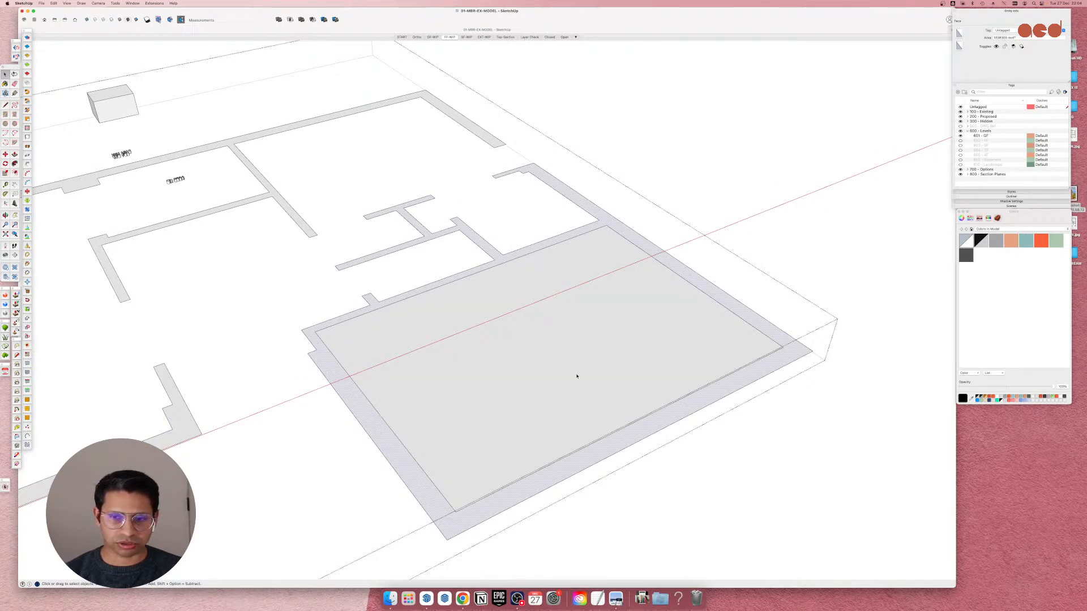
{"action": "key", "text": "Delete"}
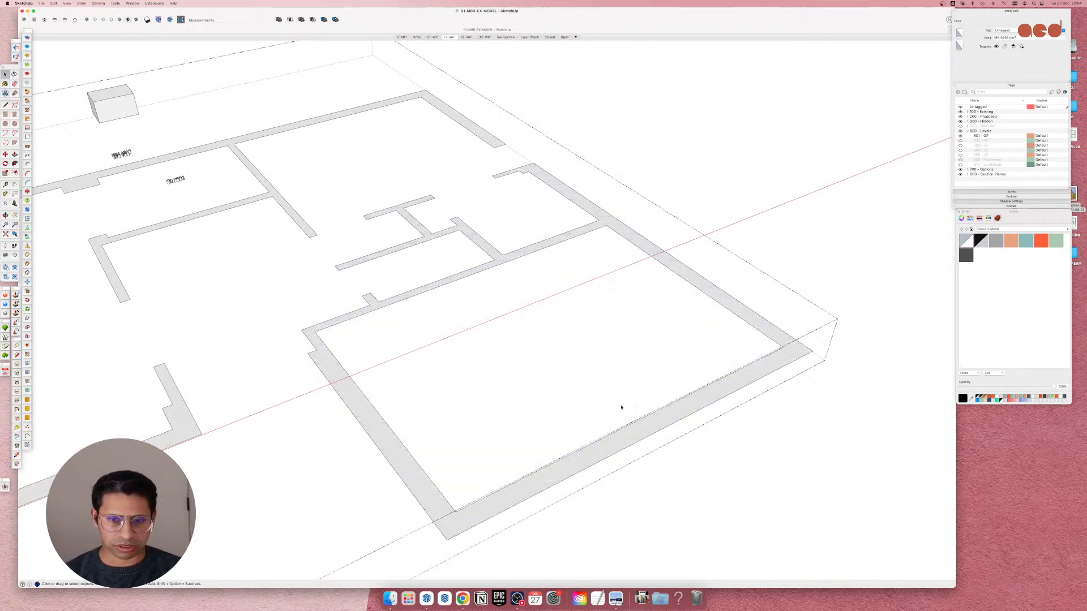
{"action": "scroll", "coordinate": [730, 347], "scroll_direction": "down", "scroll_amount": 5}
{"action": "middle_click_drag", "start_coordinate": [352, 296], "coordinate": [444, 317]}
{"action": "middle_click_drag", "start_coordinate": [397, 343], "coordinate": [557, 356]}
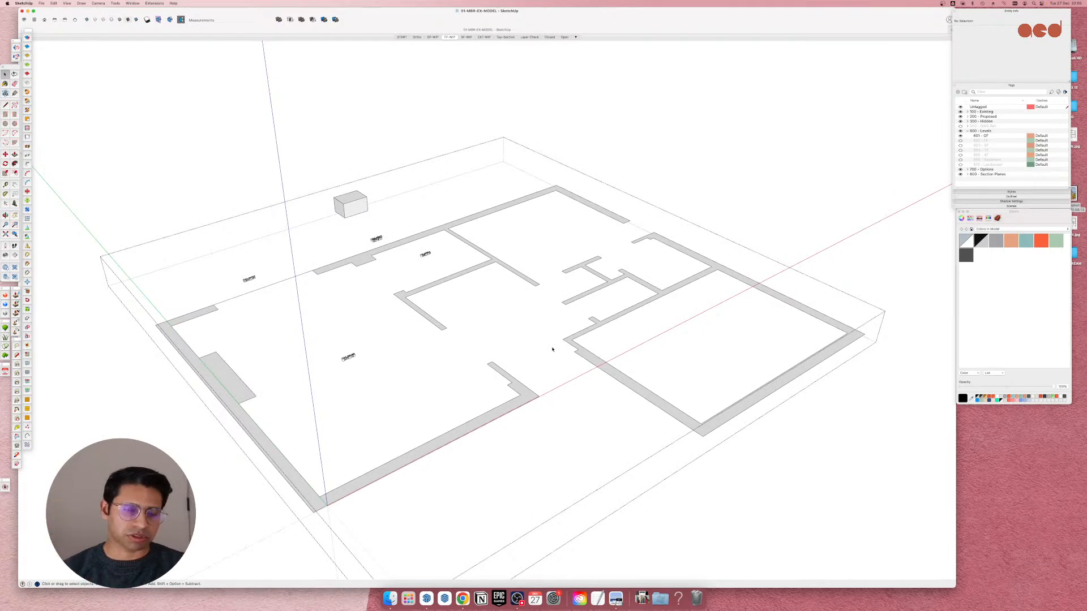
{"action": "scroll", "coordinate": [553, 349], "scroll_direction": "down", "scroll_amount": 2}
{"action": "scroll", "coordinate": [444, 340], "scroll_direction": "up", "scroll_amount": 2}
{"action": "scroll", "coordinate": [612, 297], "scroll_direction": "down", "scroll_amount": 1}
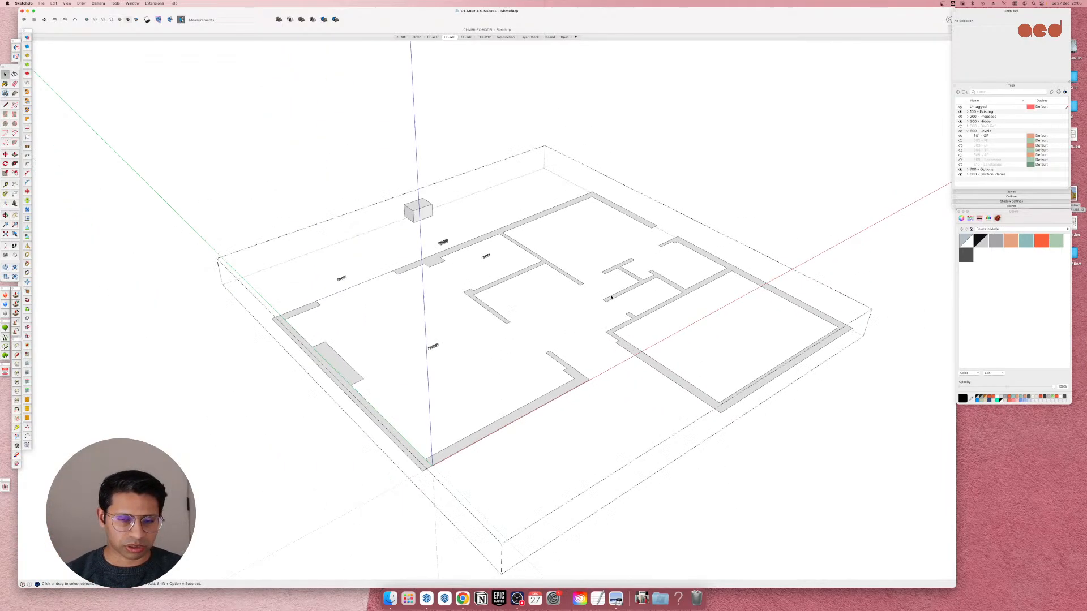
Select the ceiling-height text group and examine the label in the large living room up close.
{"action": "scroll", "coordinate": [572, 313], "scroll_direction": "up", "scroll_amount": 2}
{"action": "scroll", "coordinate": [437, 272], "scroll_direction": "down", "scroll_amount": 2}
{"action": "scroll", "coordinate": [646, 286], "scroll_direction": "up", "scroll_amount": 3}
{"action": "middle_click_drag", "start_coordinate": [532, 292], "coordinate": [526, 289]}
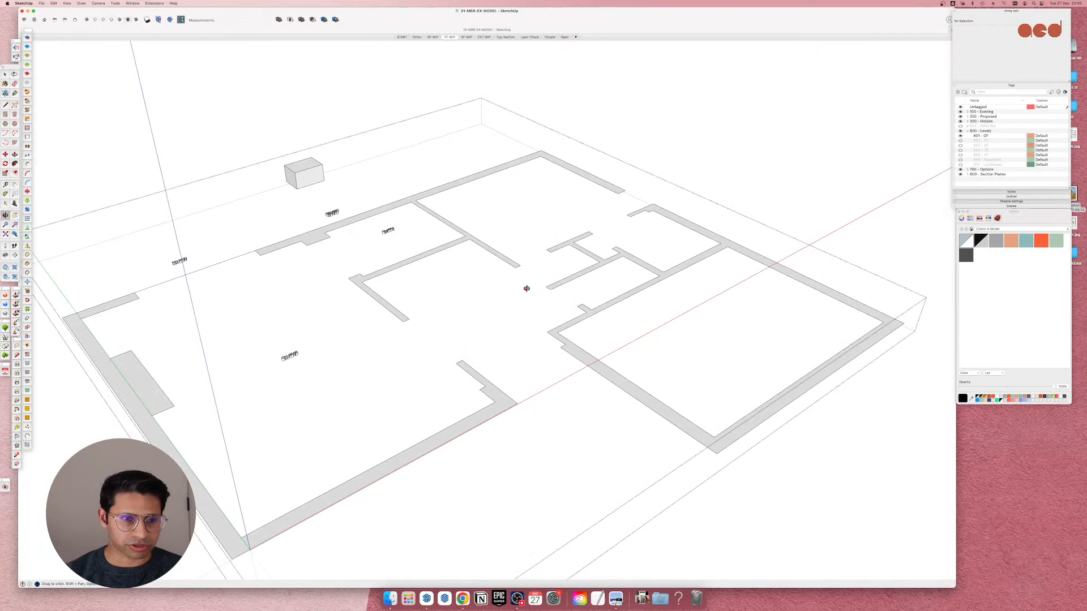
{"action": "key", "text": "space"}
{"action": "scroll", "coordinate": [526, 289], "scroll_direction": "down", "scroll_amount": 2}
{"action": "scroll", "coordinate": [294, 332], "scroll_direction": "up", "scroll_amount": 5}
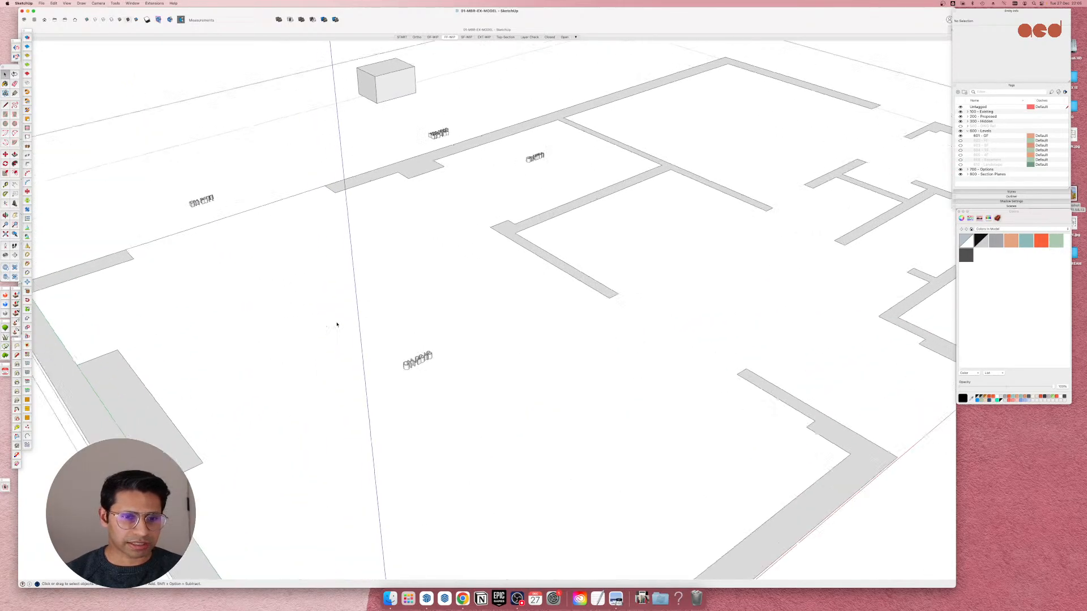
{"action": "scroll", "coordinate": [337, 325], "scroll_direction": "up", "scroll_amount": 1}
{"action": "left_click", "coordinate": [425, 370]}
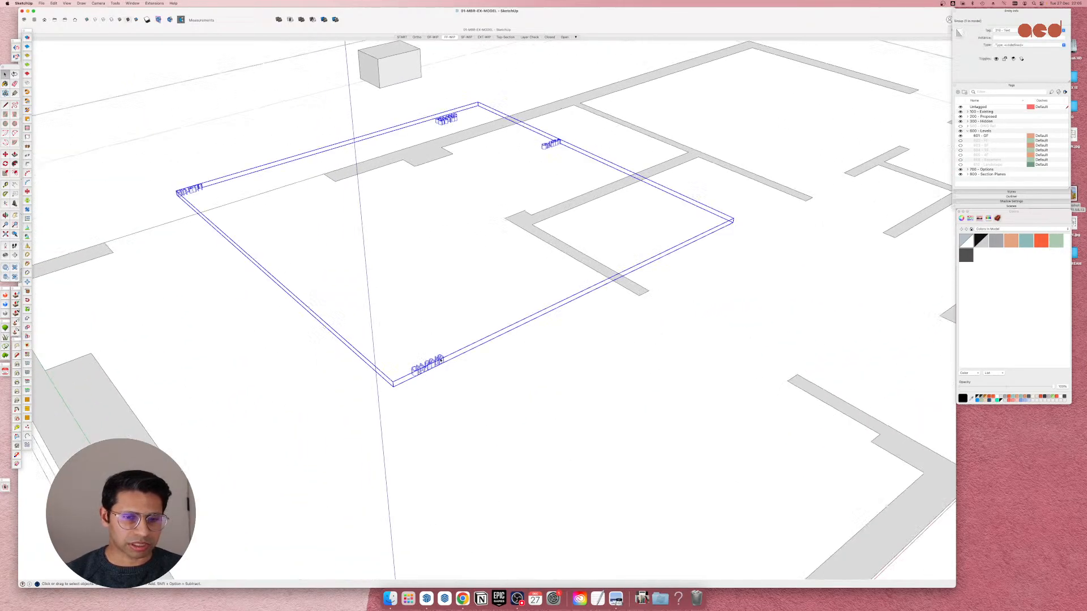
{"action": "scroll", "coordinate": [427, 365], "scroll_direction": "up", "scroll_amount": 5}
{"action": "scroll", "coordinate": [441, 356], "scroll_direction": "up", "scroll_amount": 2}
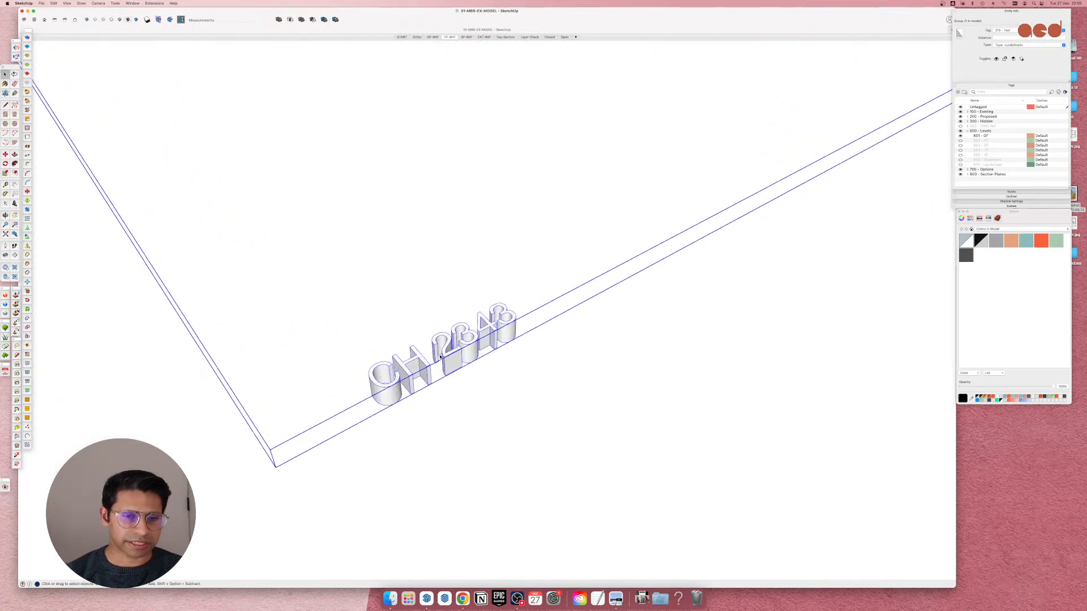
{"action": "mouse_move", "coordinate": [441, 356]}
{"action": "middle_mouse_down"}
{"action": "mouse_move", "coordinate": [351, 328]}
{"action": "mouse_move", "coordinate": [445, 336]}
{"action": "middle_mouse_up"}
{"action": "scroll", "coordinate": [447, 362], "scroll_direction": "down", "scroll_amount": 10}
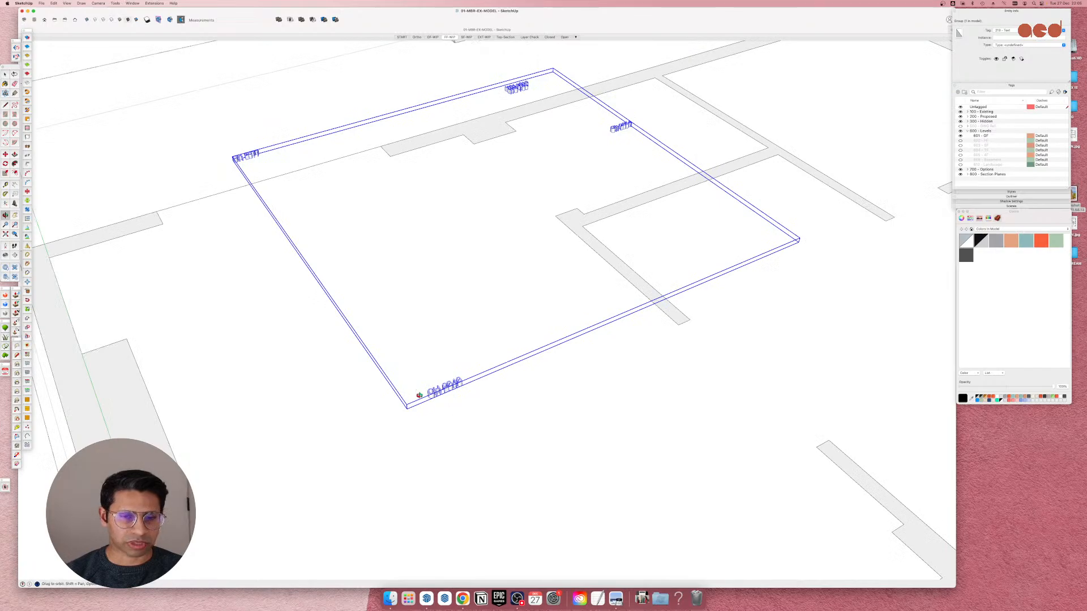
{"action": "middle_click_drag", "start_coordinate": [453, 402], "coordinate": [500, 404]}
{"action": "scroll", "coordinate": [500, 404], "scroll_direction": "down", "scroll_amount": 3}
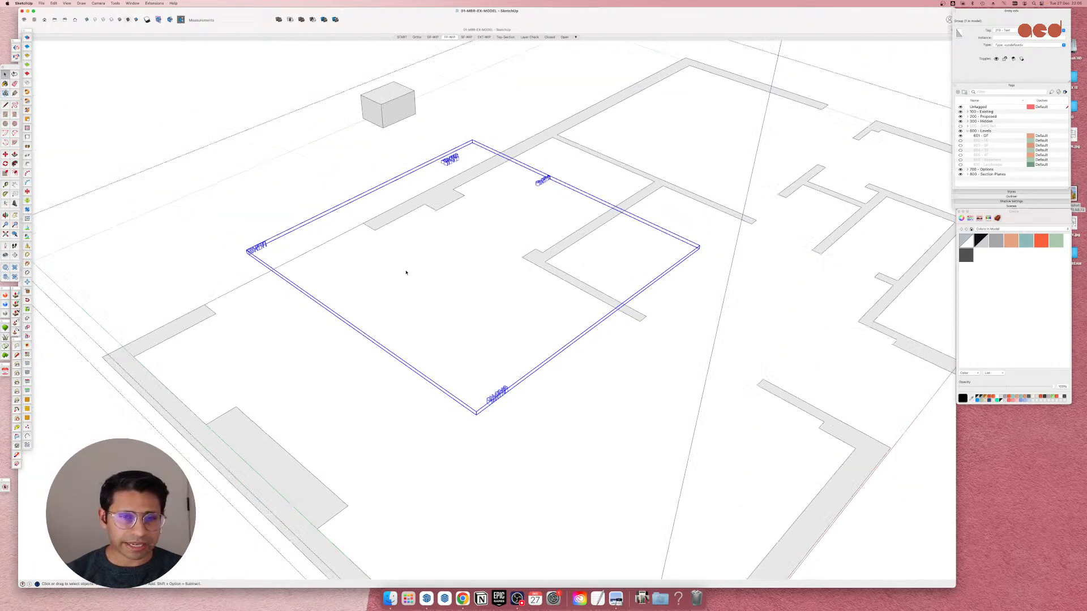
Compare the ceiling-height labels of the different rooms against the surrounding ground-floor wall layout.
{"action": "middle_click_drag", "start_coordinate": [406, 272], "coordinate": [243, 327]}
{"action": "scroll", "coordinate": [398, 334], "scroll_direction": "down", "scroll_amount": 4}
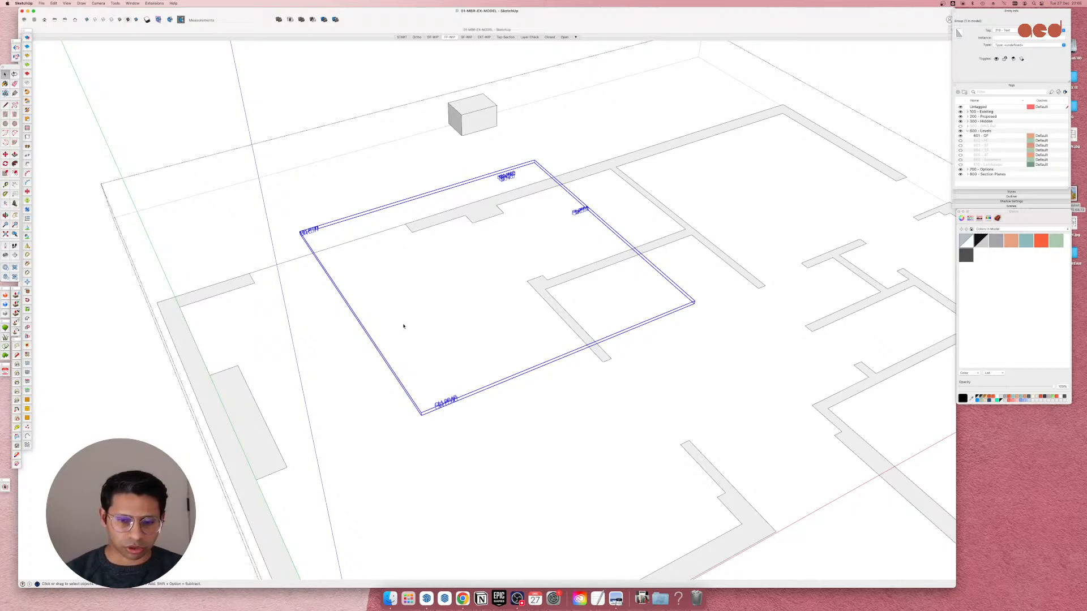
{"action": "scroll", "coordinate": [410, 316], "scroll_direction": "up", "scroll_amount": 5}
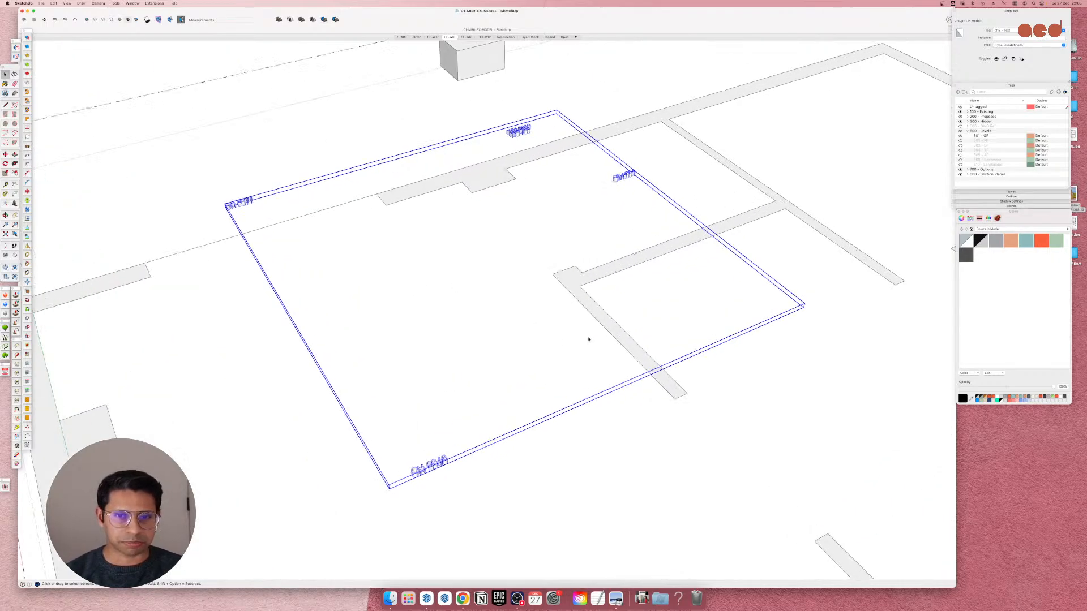
{"action": "middle_click_drag", "start_coordinate": [475, 357], "coordinate": [546, 335]}
{"action": "scroll", "coordinate": [471, 464], "scroll_direction": "up", "scroll_amount": 6}
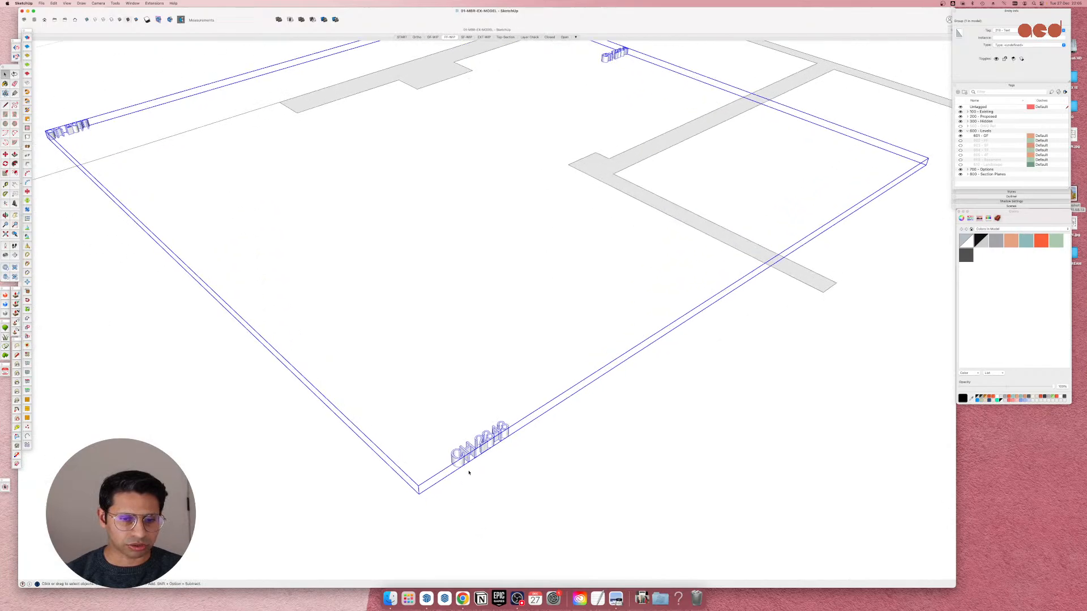
{"action": "scroll", "coordinate": [460, 453], "scroll_direction": "down", "scroll_amount": 6}
{"action": "scroll", "coordinate": [484, 456], "scroll_direction": "up", "scroll_amount": 3}
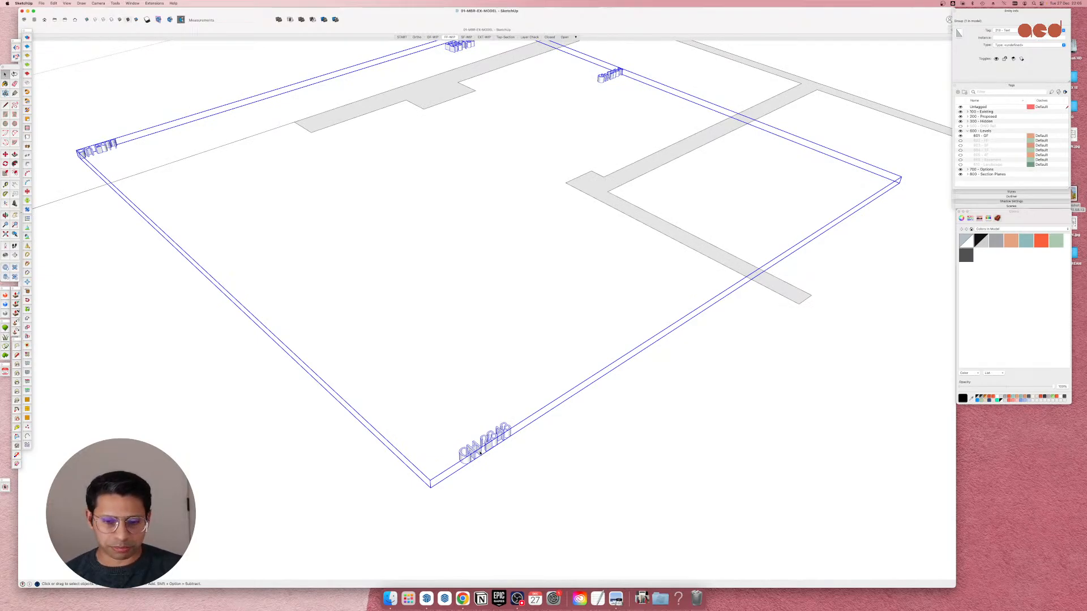
{"action": "scroll", "coordinate": [488, 457], "scroll_direction": "down", "scroll_amount": 5}
{"action": "scroll", "coordinate": [481, 419], "scroll_direction": "up", "scroll_amount": 2}
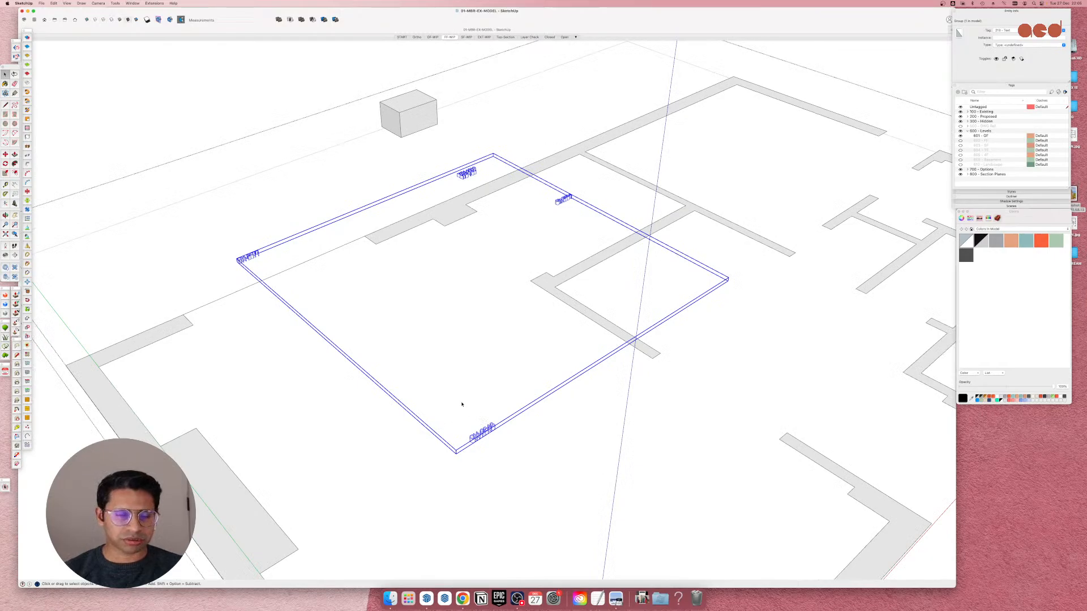
{"action": "scroll", "coordinate": [421, 346], "scroll_direction": "up", "scroll_amount": 2}
{"action": "scroll", "coordinate": [421, 320], "scroll_direction": "up", "scroll_amount": 1}
{"action": "middle_click_drag", "start_coordinate": [574, 309], "coordinate": [466, 410]}
{"action": "scroll", "coordinate": [465, 412], "scroll_direction": "down", "scroll_amount": 3}
{"action": "scroll", "coordinate": [232, 210], "scroll_direction": "up", "scroll_amount": 4}
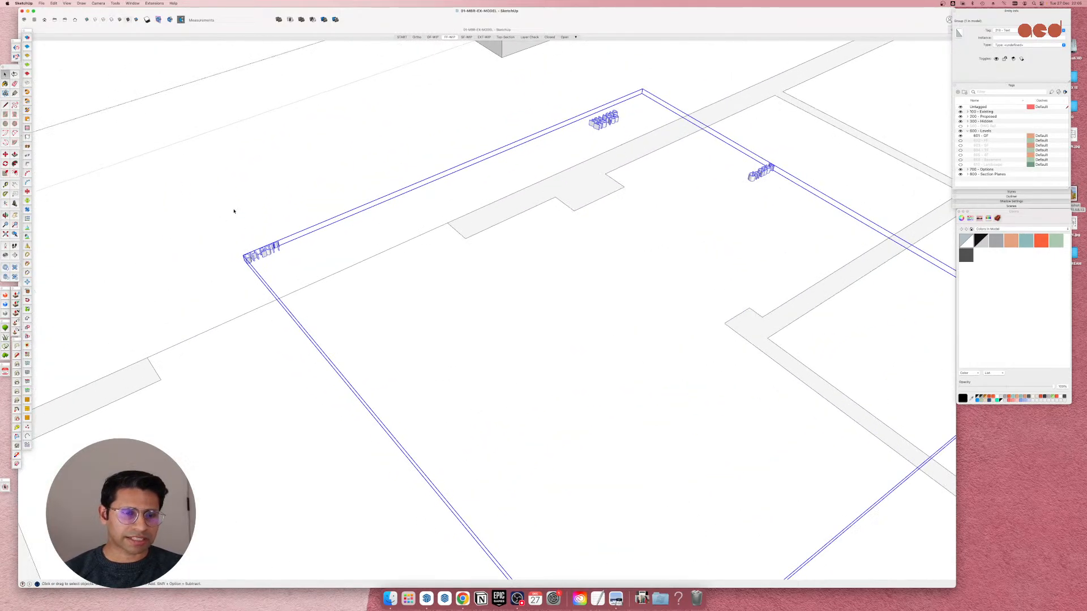
{"action": "scroll", "coordinate": [365, 243], "scroll_direction": "down", "scroll_amount": 4}
{"action": "scroll", "coordinate": [593, 558], "scroll_direction": "up", "scroll_amount": 6}
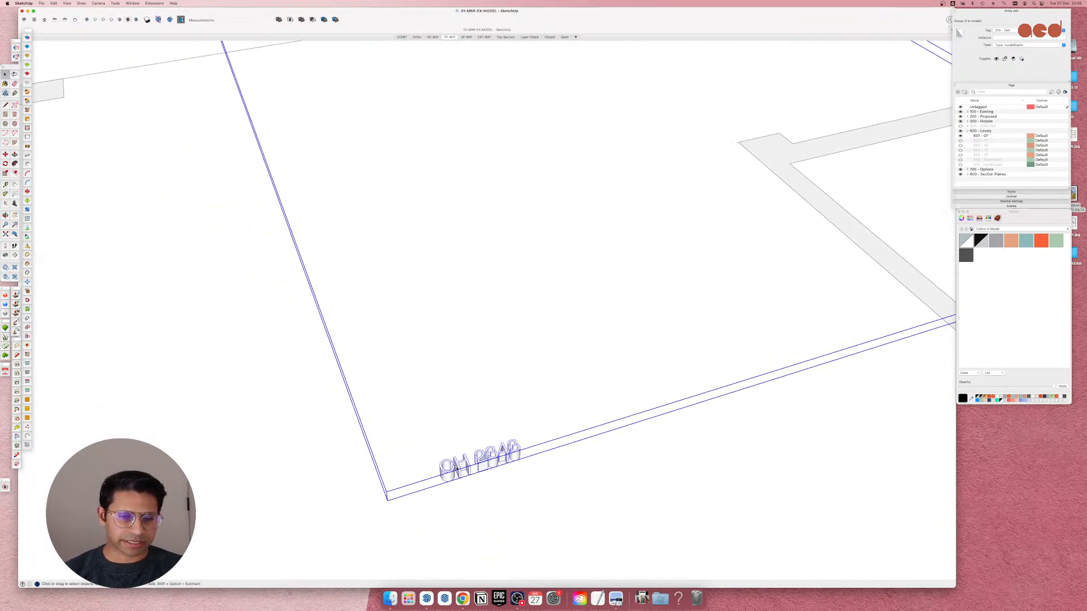
{"action": "scroll", "coordinate": [462, 481], "scroll_direction": "down", "scroll_amount": 6}
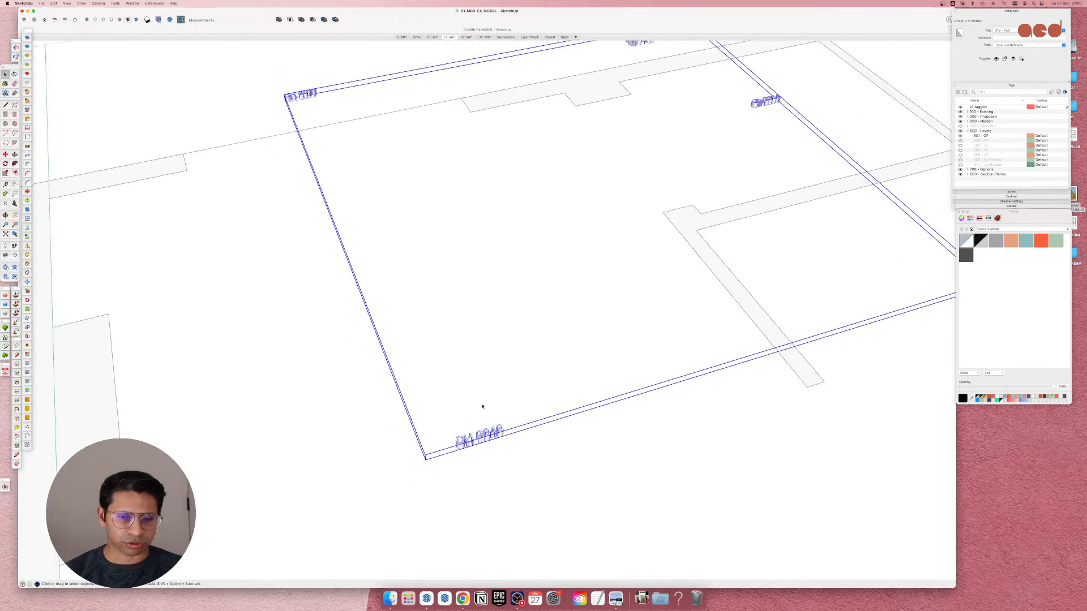
{"action": "scroll", "coordinate": [498, 363], "scroll_direction": "down", "scroll_amount": 5}
{"action": "mouse_move", "coordinate": [529, 308]}
{"action": "middle_mouse_down"}
{"action": "mouse_move", "coordinate": [512, 339]}
{"action": "mouse_move", "coordinate": [458, 364]}
{"action": "middle_mouse_up"}
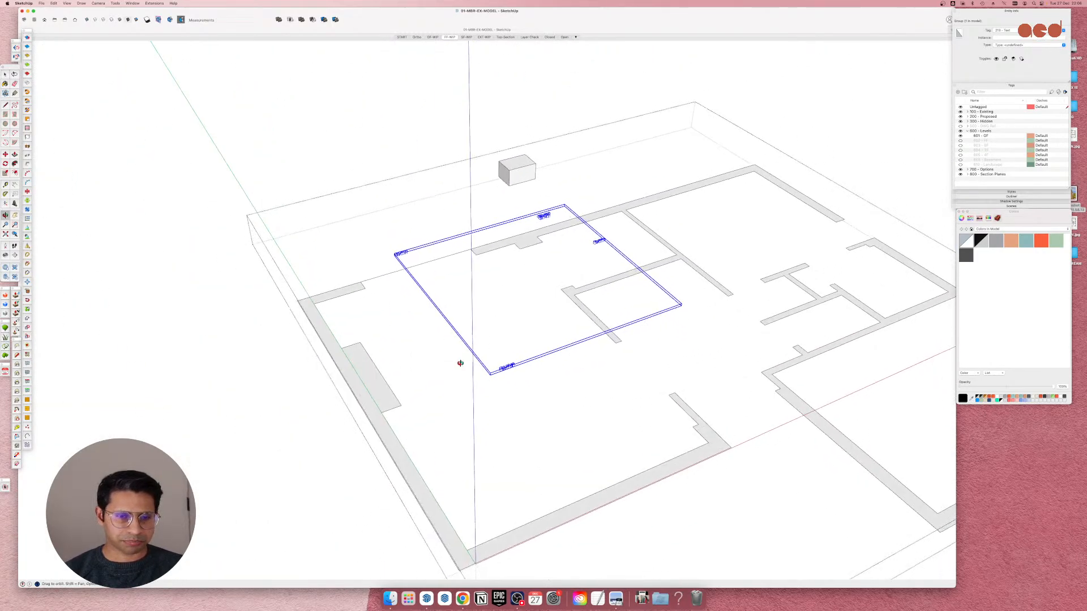
{"action": "middle_click_drag", "start_coordinate": [376, 393], "coordinate": [531, 381]}
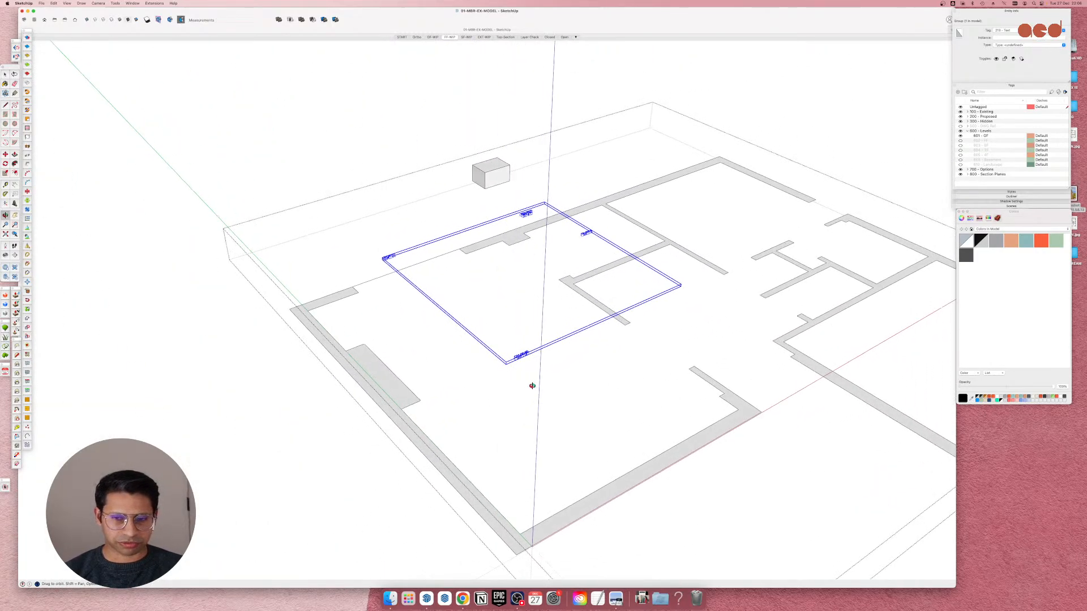
Extrude the large living room's wall face, including the chimney breast, upwards 2343 mm with Push/Pull.
{"action": "left_click", "coordinate": [386, 398]}
{"action": "double_click", "coordinate": [384, 396]}
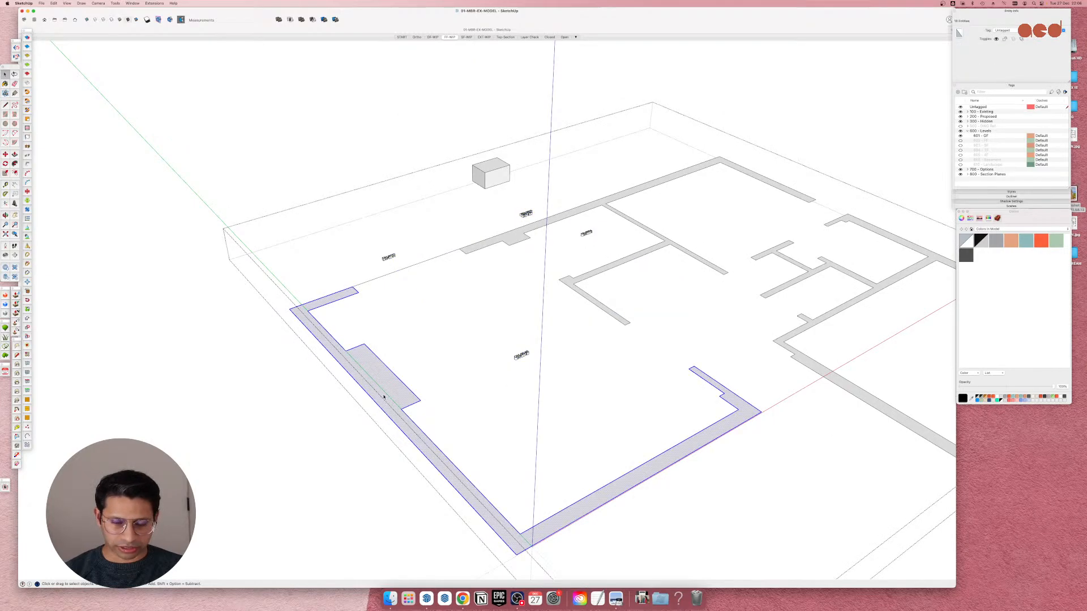
{"action": "scroll", "coordinate": [385, 396], "scroll_direction": "down", "scroll_amount": 5}
{"action": "scroll", "coordinate": [500, 400], "scroll_direction": "up", "scroll_amount": 3}
{"action": "mouse_move", "coordinate": [558, 431]}
{"action": "middle_mouse_down"}
{"action": "mouse_move", "coordinate": [488, 437]}
{"action": "mouse_move", "coordinate": [526, 405]}
{"action": "mouse_move", "coordinate": [527, 415]}
{"action": "middle_mouse_up"}
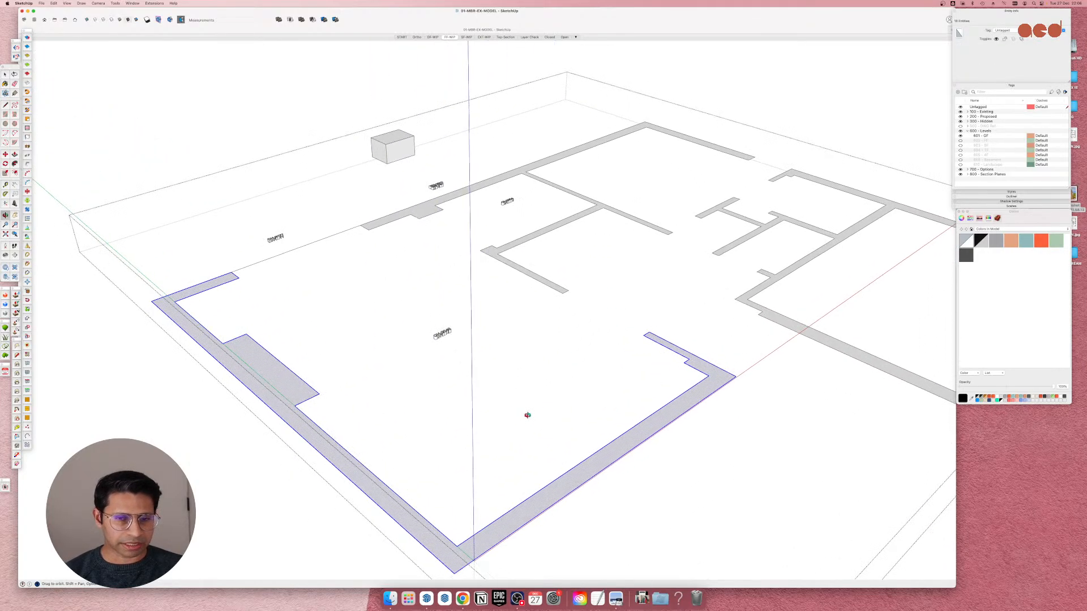
{"action": "left_click", "coordinate": [287, 401]}
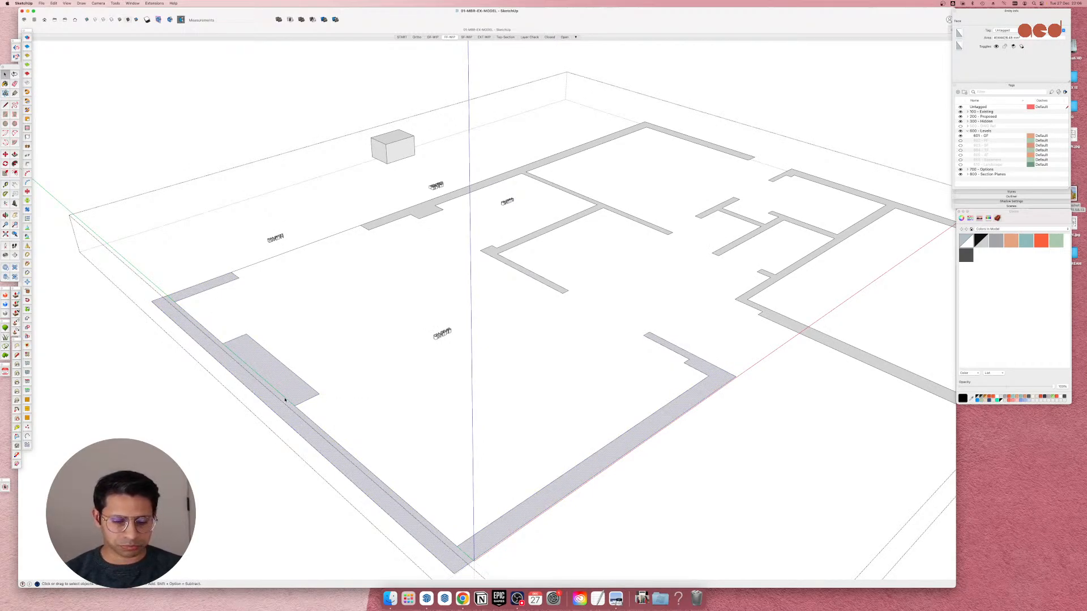
{"action": "key", "text": "p"}
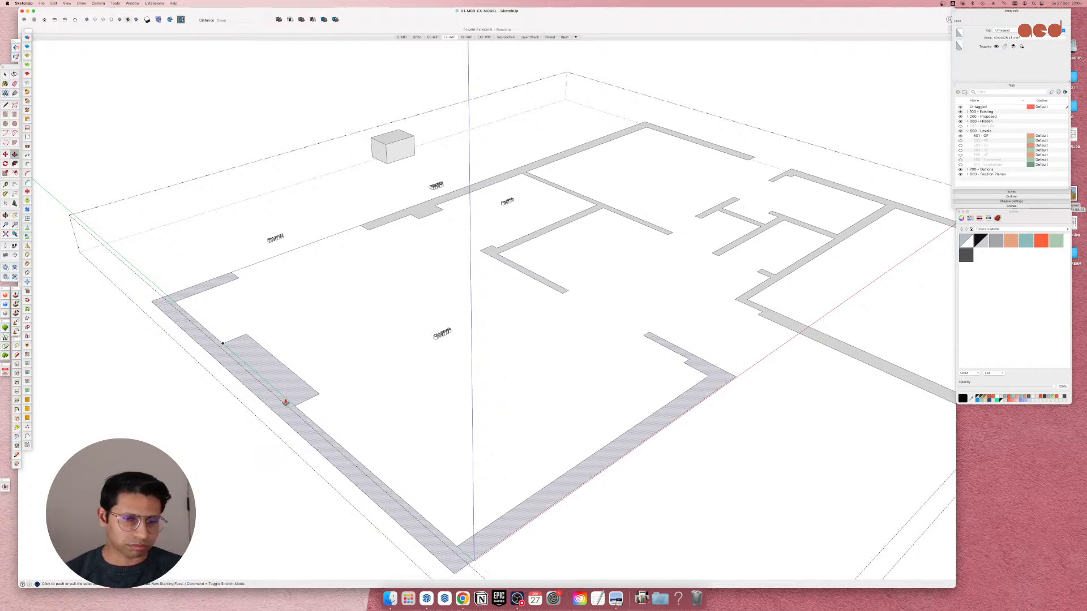
{"action": "left_click", "coordinate": [285, 403]}
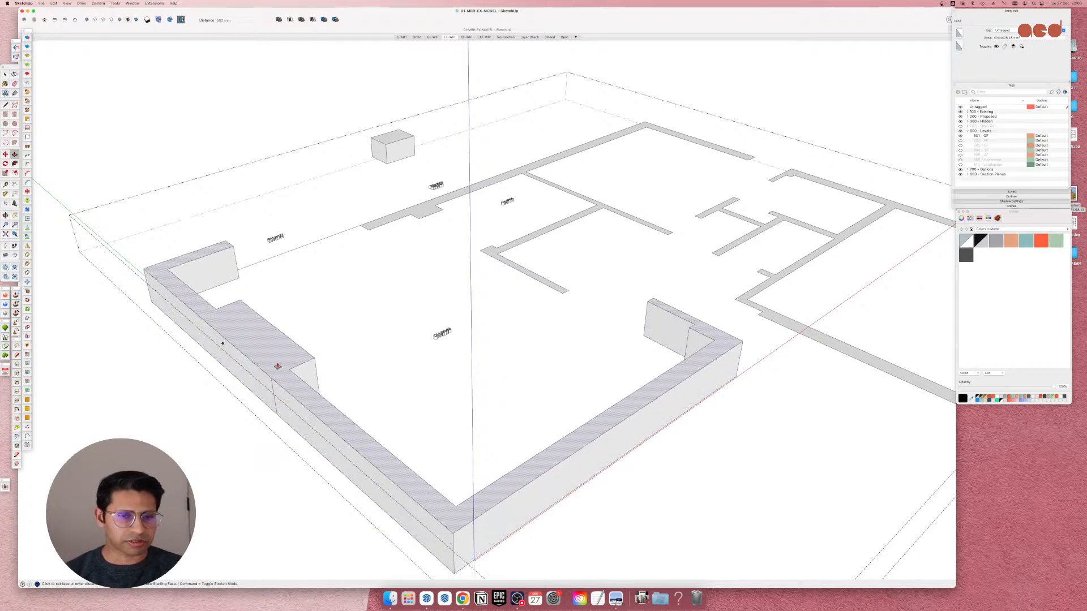
{"action": "scroll", "coordinate": [277, 351], "scroll_direction": "up", "scroll_amount": 3}
{"action": "middle_click_drag", "start_coordinate": [276, 350], "coordinate": [270, 370]}
{"action": "scroll", "coordinate": [269, 369], "scroll_direction": "up", "scroll_amount": 5}
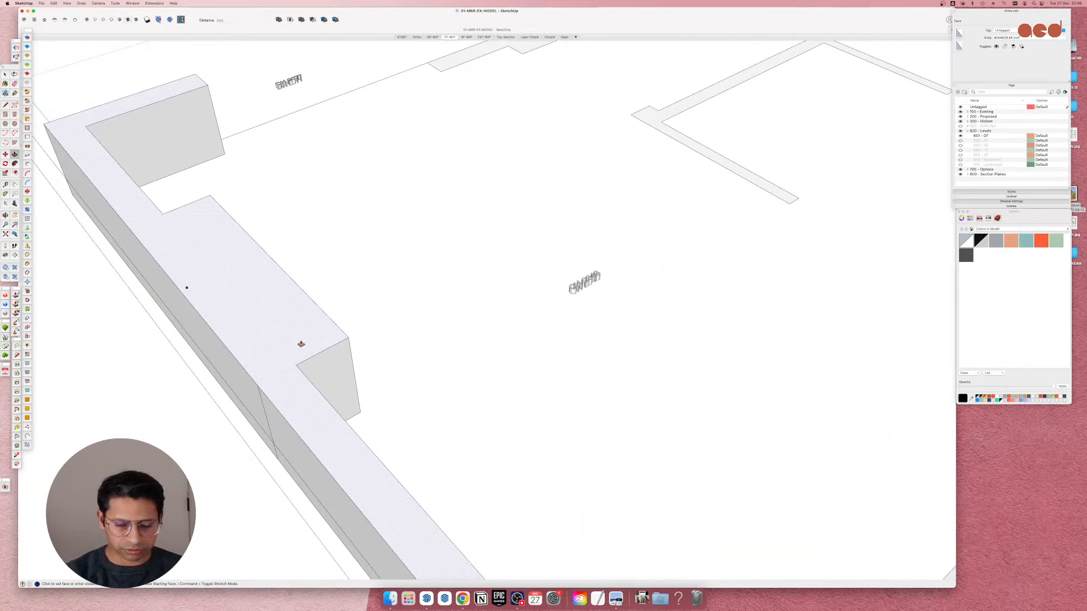
{"action": "scroll", "coordinate": [301, 344], "scroll_direction": "up", "scroll_amount": 2}
{"action": "scroll", "coordinate": [391, 348], "scroll_direction": "down", "scroll_amount": 8}
{"action": "scroll", "coordinate": [390, 349], "scroll_direction": "up", "scroll_amount": 3}
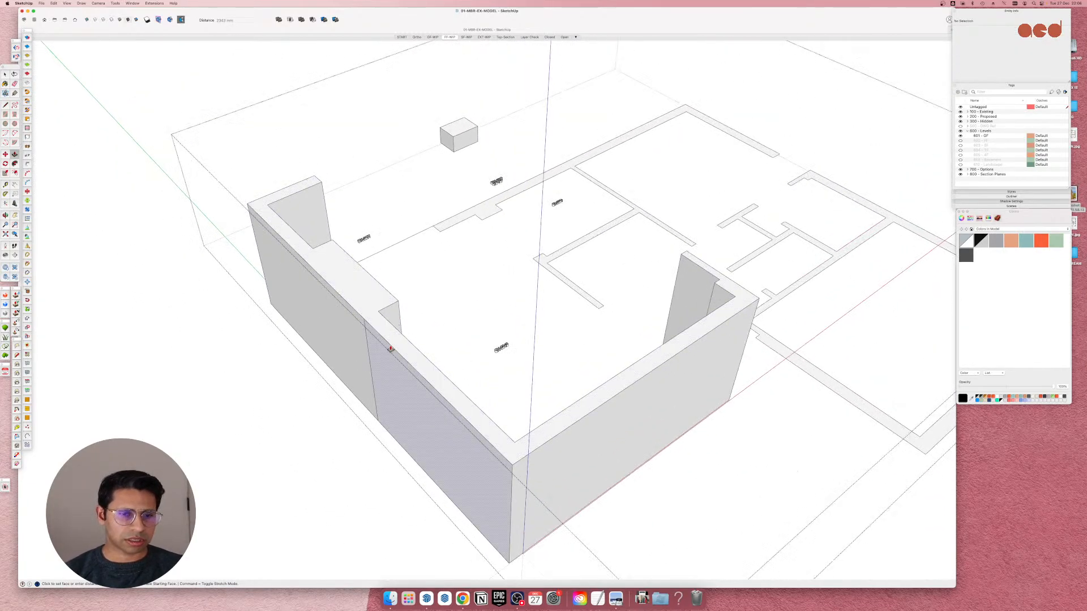
Examine the raised chimney-side wall from outside and select its outer top edges to check their alignment.
{"action": "middle_click_drag", "start_coordinate": [391, 349], "coordinate": [696, 384]}
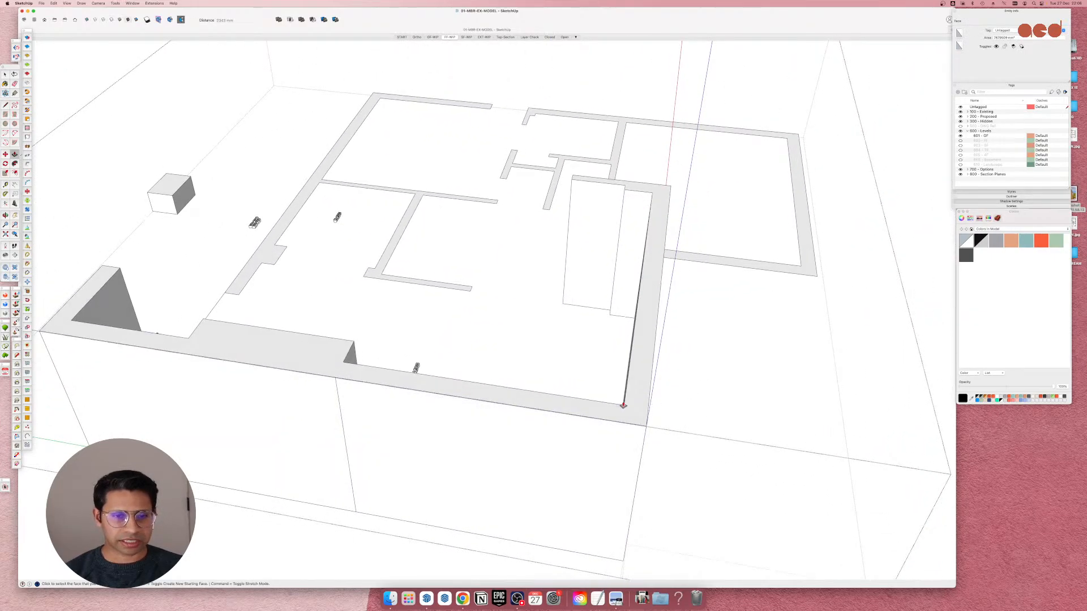
{"action": "mouse_move", "coordinate": [623, 405]}
{"action": "middle_mouse_down"}
{"action": "mouse_move", "coordinate": [378, 407]}
{"action": "mouse_move", "coordinate": [721, 389]}
{"action": "mouse_move", "coordinate": [553, 364]}
{"action": "mouse_move", "coordinate": [396, 372]}
{"action": "mouse_move", "coordinate": [568, 413]}
{"action": "mouse_move", "coordinate": [424, 413]}
{"action": "mouse_move", "coordinate": [406, 381]}
{"action": "mouse_move", "coordinate": [450, 407]}
{"action": "middle_mouse_up"}
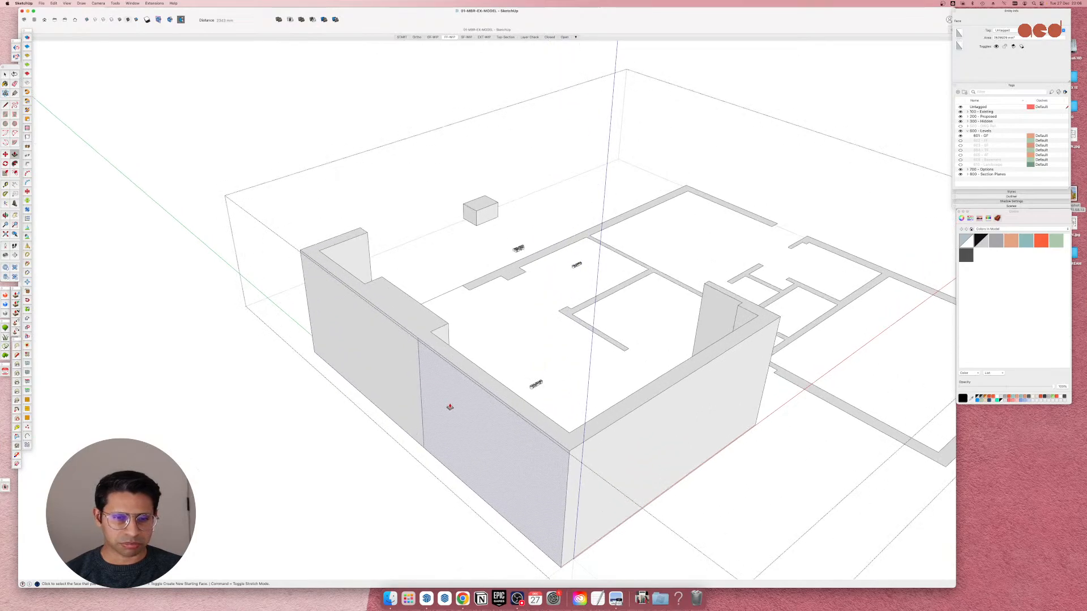
{"action": "key", "text": "space"}
{"action": "left_click", "coordinate": [460, 379]}
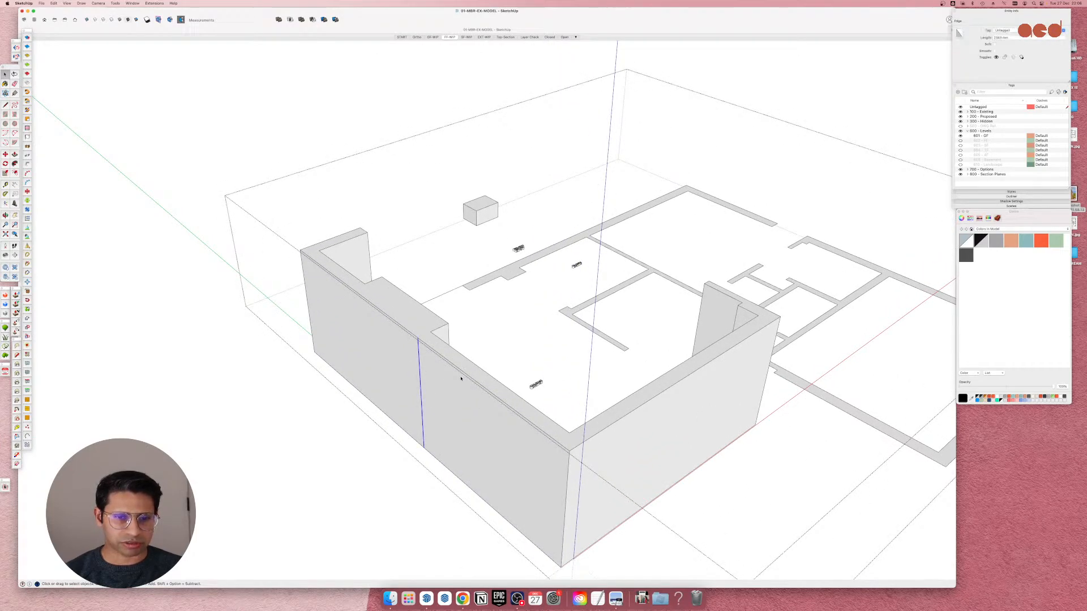
{"action": "left_click", "coordinate": [464, 373]}
{"action": "left_click", "coordinate": [411, 332]}
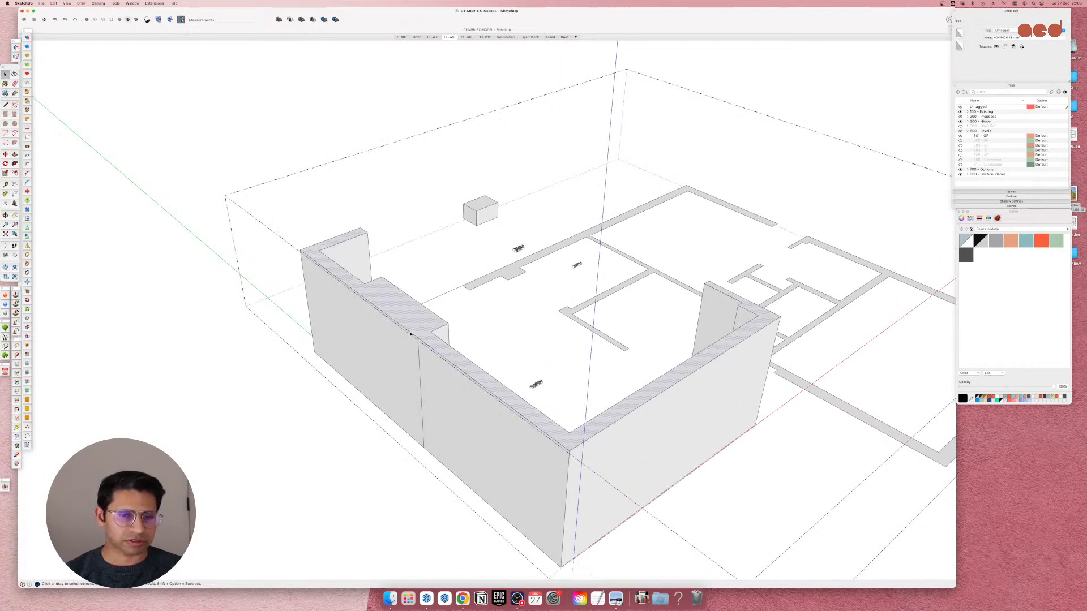
{"action": "left_click", "coordinate": [414, 337]}
{"action": "left_click", "coordinate": [414, 338]}
{"action": "left_click", "coordinate": [502, 400], "text": "shift"}
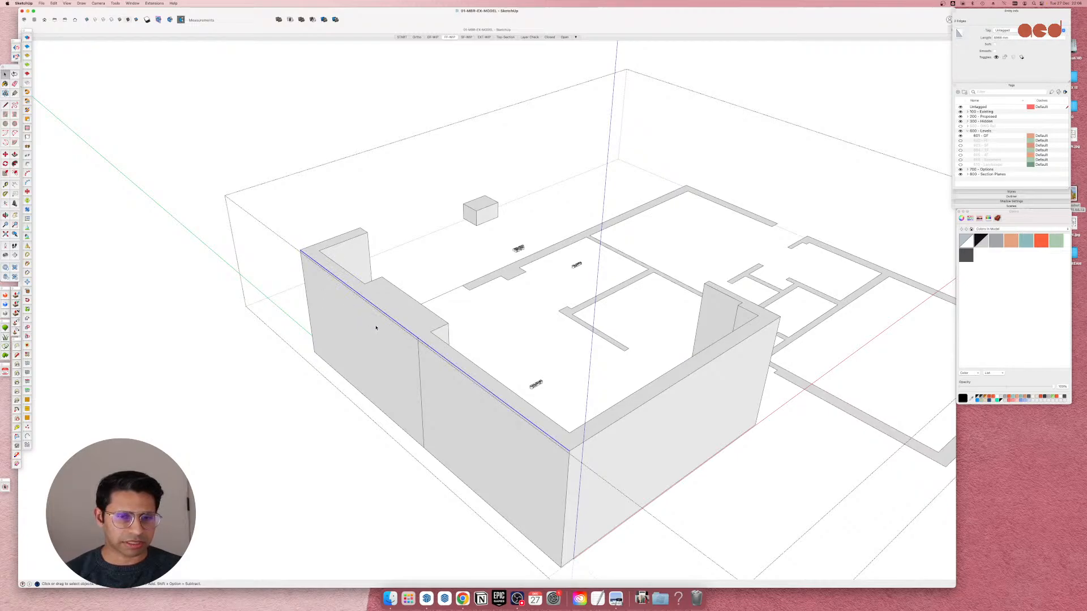
{"action": "scroll", "coordinate": [376, 327], "scroll_direction": "up", "scroll_amount": 2}
{"action": "key", "text": "l"}
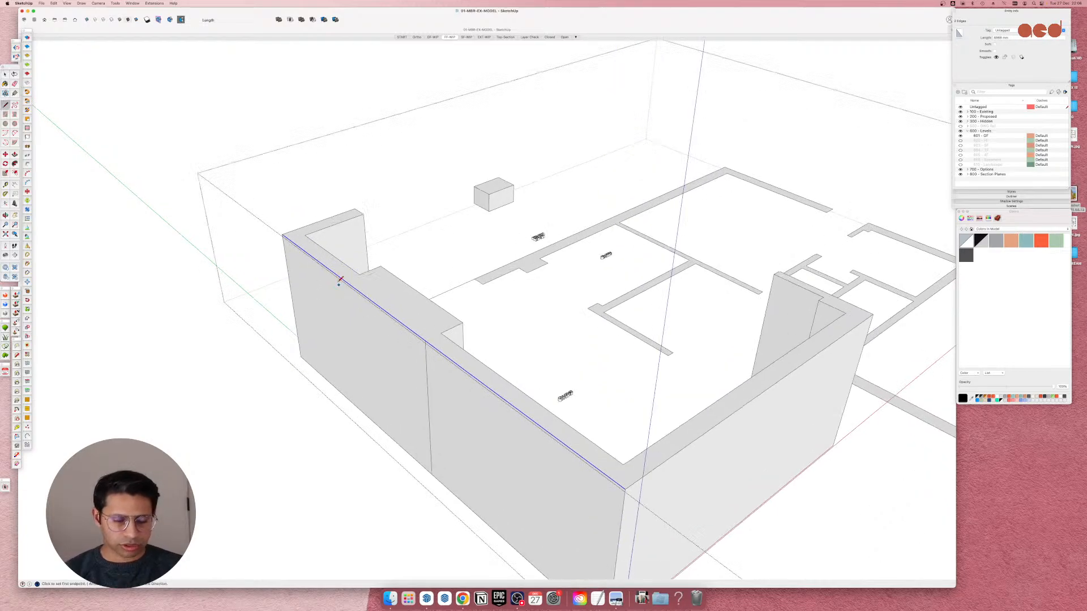
{"action": "left_click", "coordinate": [283, 234]}
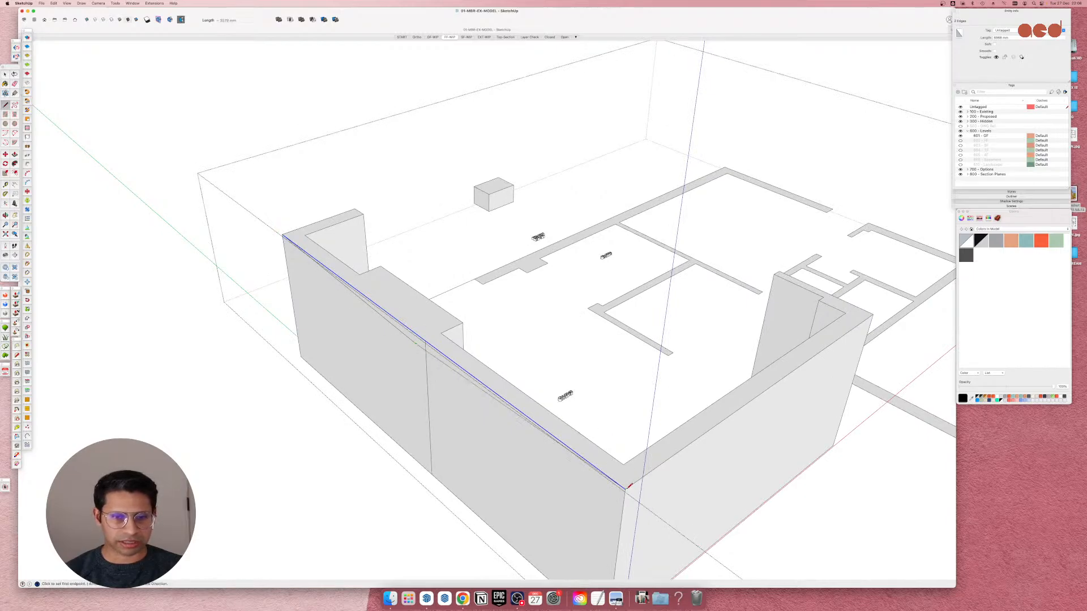
{"action": "middle_click_drag", "start_coordinate": [625, 478], "coordinate": [601, 467]}
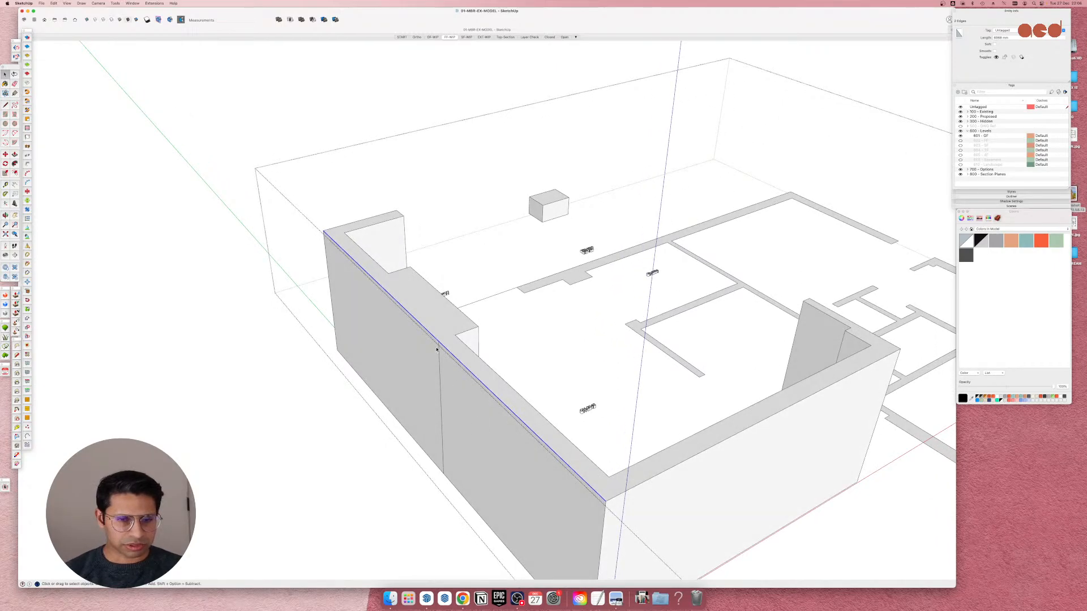
Erase the vertical edge that splits the outer face of the chimney-side wall.
{"action": "left_click", "coordinate": [441, 382]}
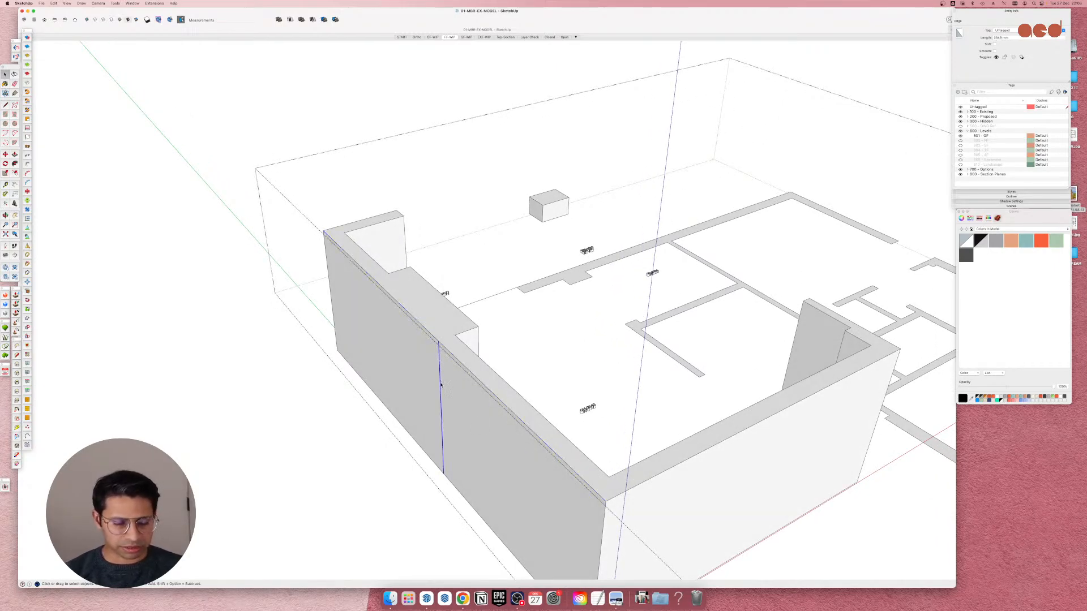
{"action": "key", "text": "e"}
{"action": "left_click", "coordinate": [440, 363]}
Extrude the opposite external wall face with its connected partitions up to the top of the raised living room wall.
{"action": "mouse_move", "coordinate": [440, 363]}
{"action": "middle_mouse_down"}
{"action": "mouse_move", "coordinate": [496, 429]}
{"action": "mouse_move", "coordinate": [315, 371]}
{"action": "mouse_move", "coordinate": [351, 365]}
{"action": "mouse_move", "coordinate": [440, 381]}
{"action": "mouse_move", "coordinate": [295, 386]}
{"action": "mouse_move", "coordinate": [553, 306]}
{"action": "middle_mouse_up"}
{"action": "key", "text": "space"}
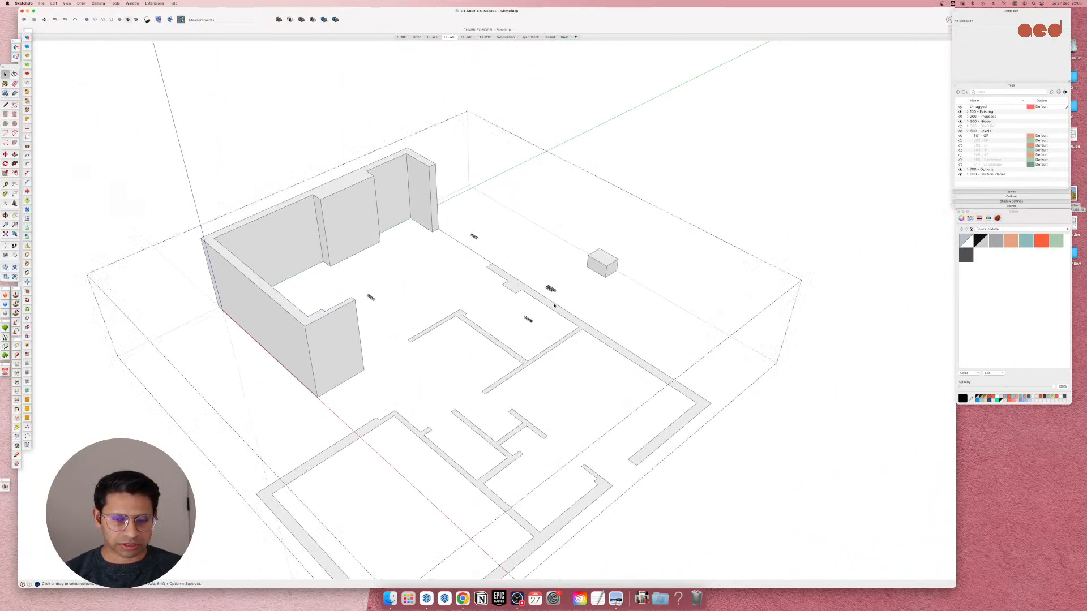
{"action": "scroll", "coordinate": [555, 305], "scroll_direction": "up", "scroll_amount": 4}
{"action": "left_click", "coordinate": [555, 310]}
{"action": "key", "text": "p"}
{"action": "left_click", "coordinate": [556, 310]}
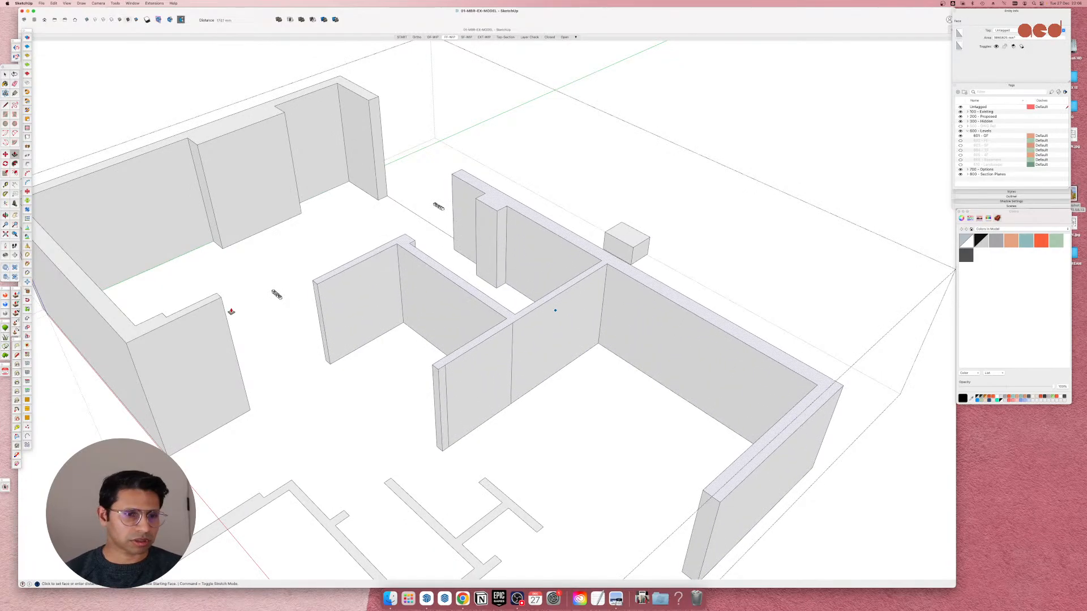
{"action": "left_click", "coordinate": [228, 304]}
{"action": "scroll", "coordinate": [569, 323], "scroll_direction": "down", "scroll_amount": 5}
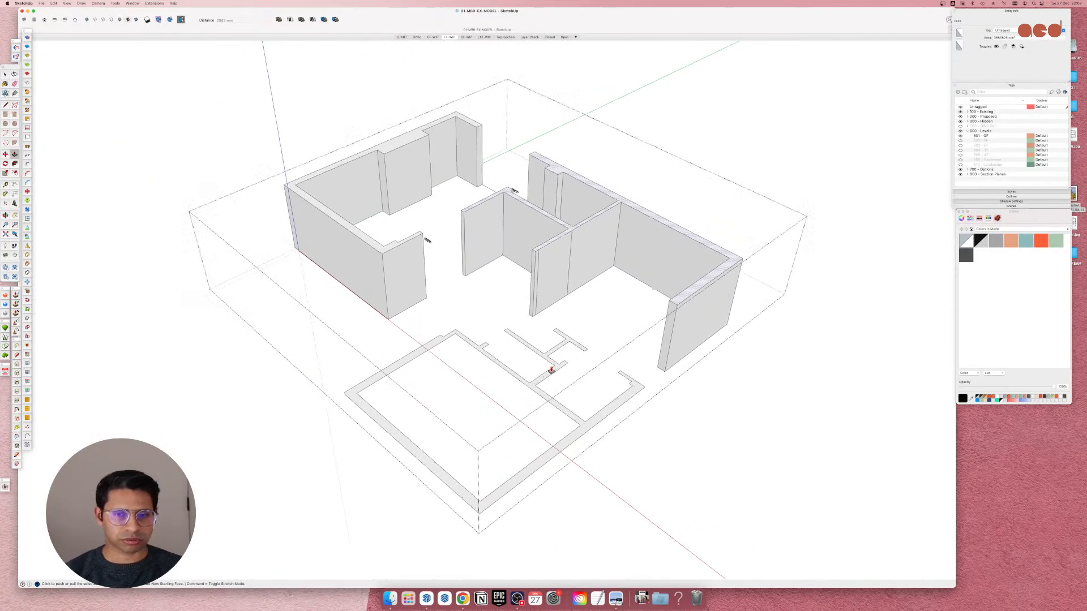
Extrude the last flat wall outline with its connected partitions by the previous push/pull distance and check the ceiling height label.
{"action": "double_click", "coordinate": [559, 369]}
{"action": "middle_click_drag", "start_coordinate": [559, 369], "coordinate": [345, 338]}
{"action": "scroll", "coordinate": [316, 369], "scroll_direction": "up", "scroll_amount": 10}
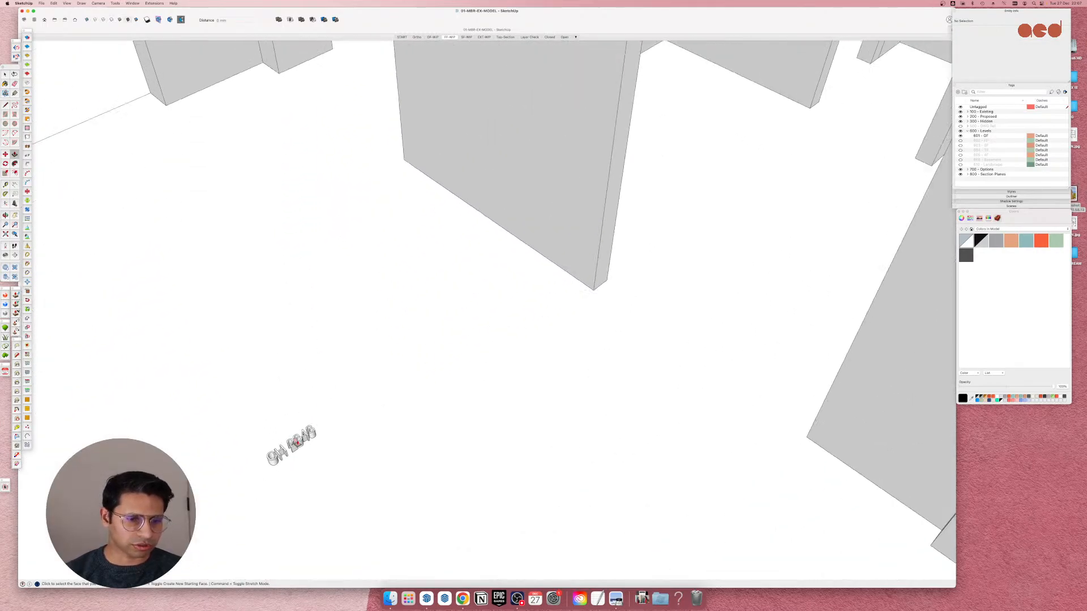
{"action": "scroll", "coordinate": [281, 447], "scroll_direction": "up", "scroll_amount": 3}
{"action": "scroll", "coordinate": [292, 447], "scroll_direction": "down", "scroll_amount": 12}
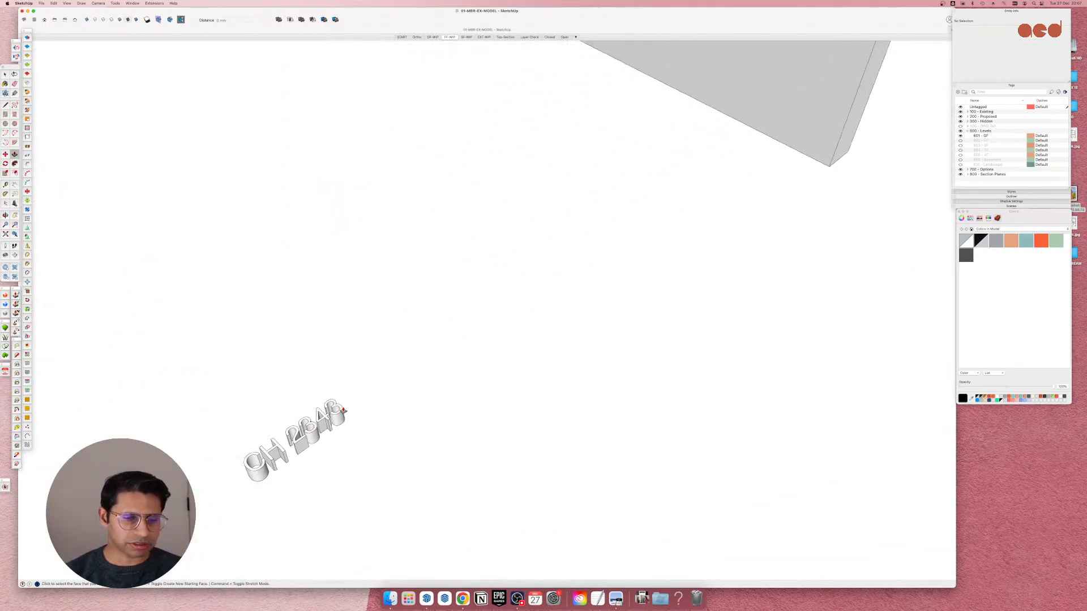
{"action": "scroll", "coordinate": [361, 425], "scroll_direction": "up", "scroll_amount": 10}
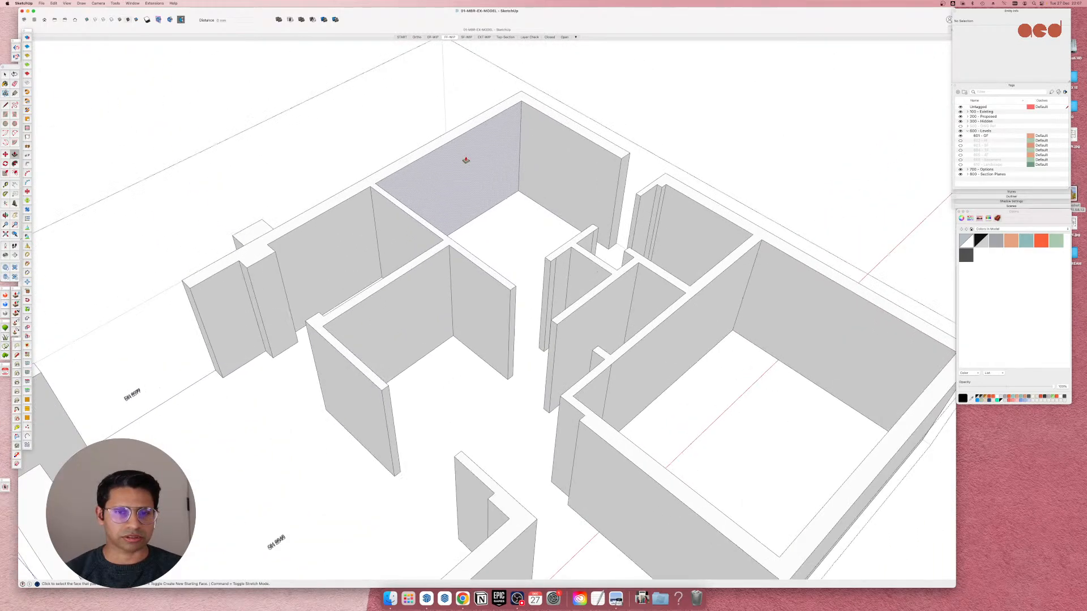
{"action": "scroll", "coordinate": [634, 357], "scroll_direction": "down", "scroll_amount": 5}
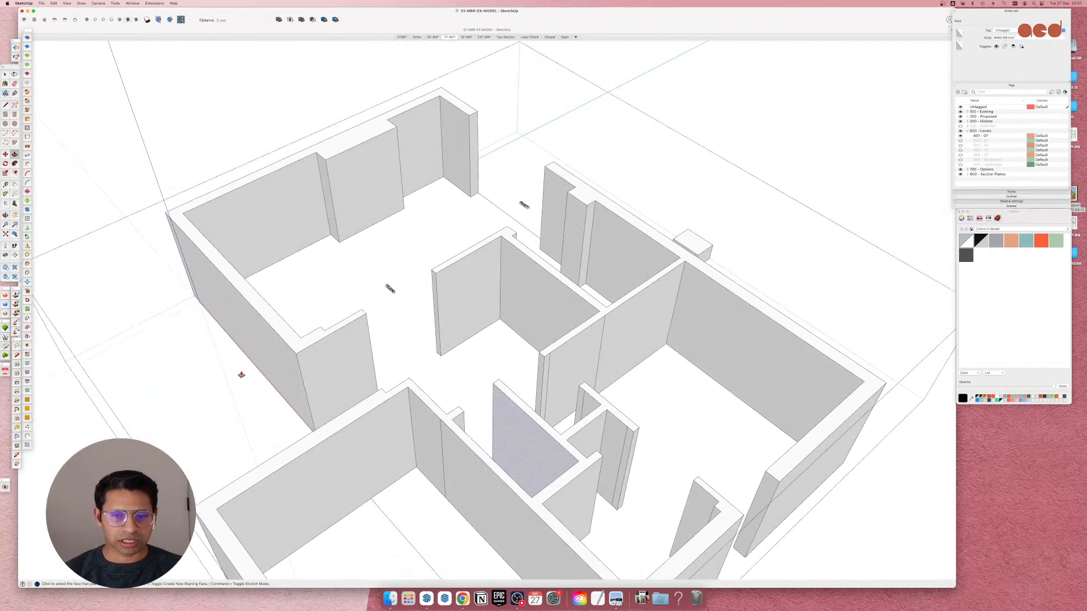
Erase the two stray vertical edges that split the face of the long internal partition wall.
{"action": "scroll", "coordinate": [517, 363], "scroll_direction": "up", "scroll_amount": 10}
{"action": "key", "text": "e"}
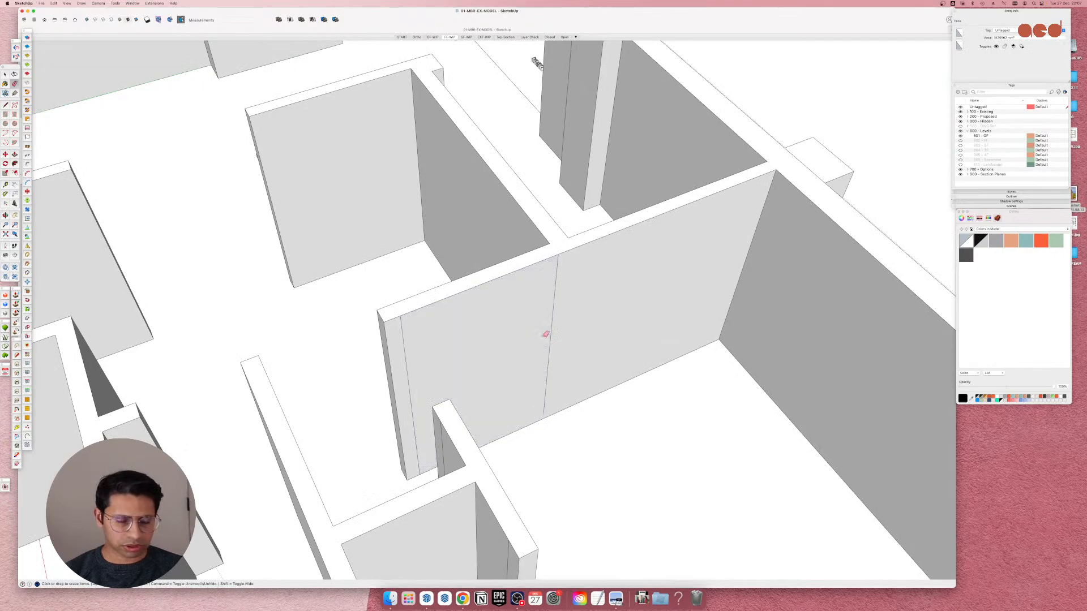
{"action": "left_click", "coordinate": [555, 325]}
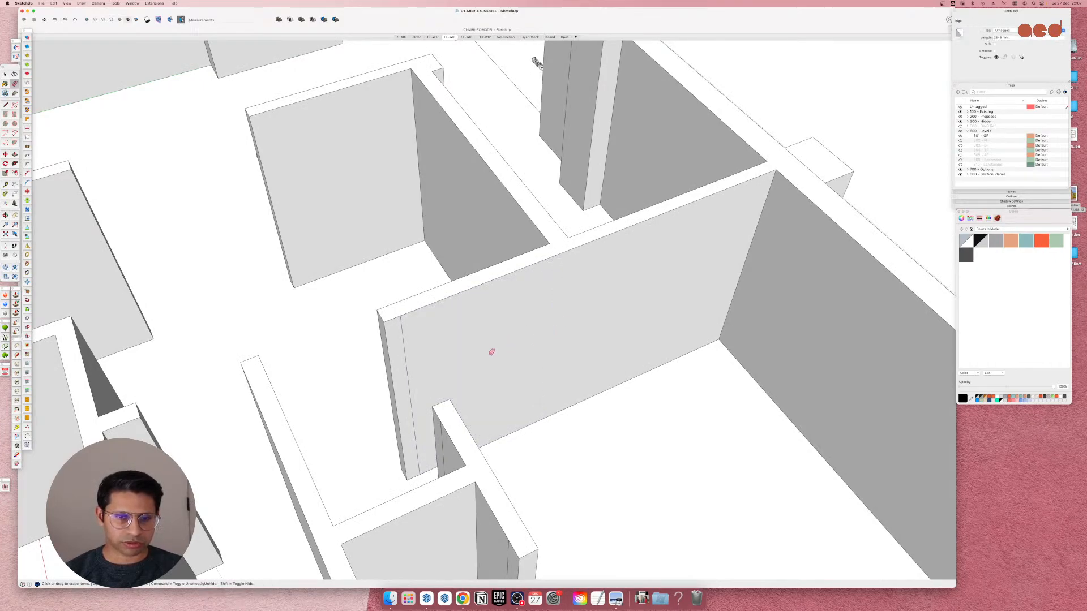
{"action": "left_click", "coordinate": [410, 365]}
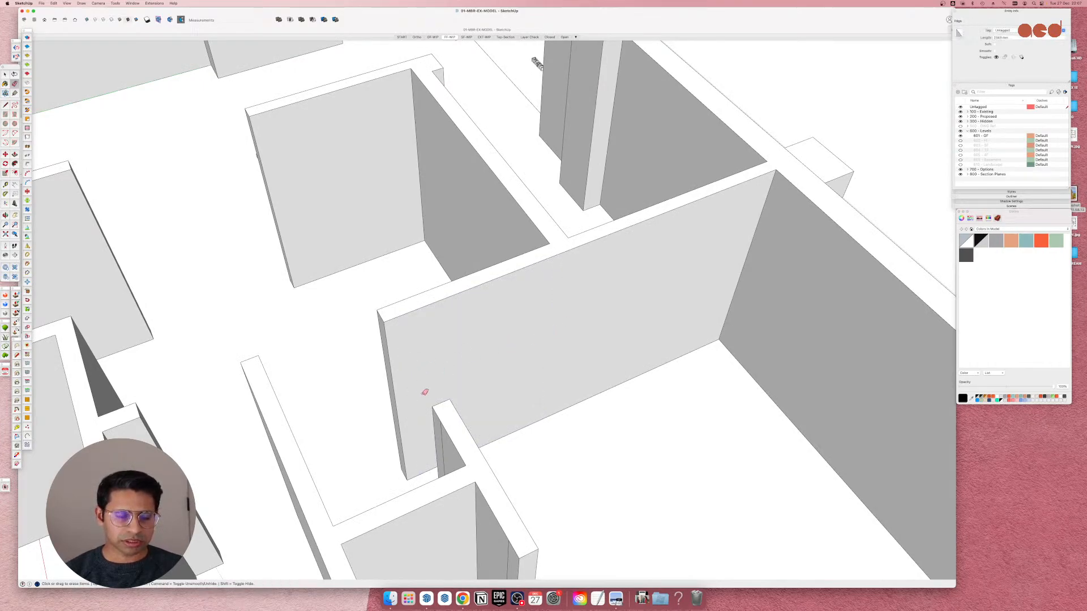
Examine the raised walls and partitions from several sides for leftover vertical edges.
{"action": "scroll", "coordinate": [453, 404], "scroll_direction": "down", "scroll_amount": 5}
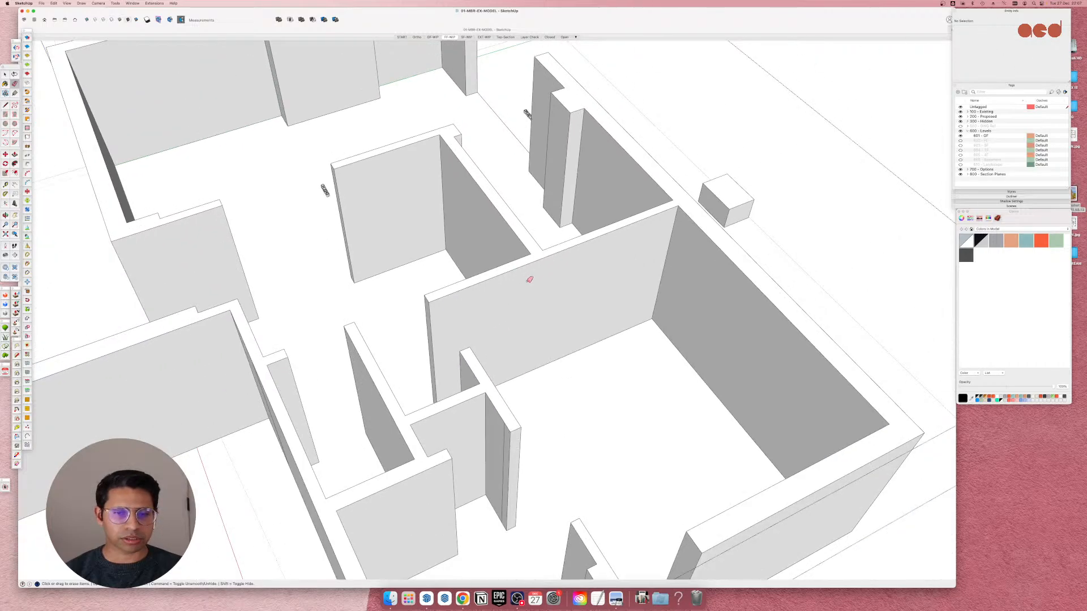
{"action": "scroll", "coordinate": [529, 274], "scroll_direction": "up", "scroll_amount": 4}
{"action": "scroll", "coordinate": [509, 411], "scroll_direction": "down", "scroll_amount": 5}
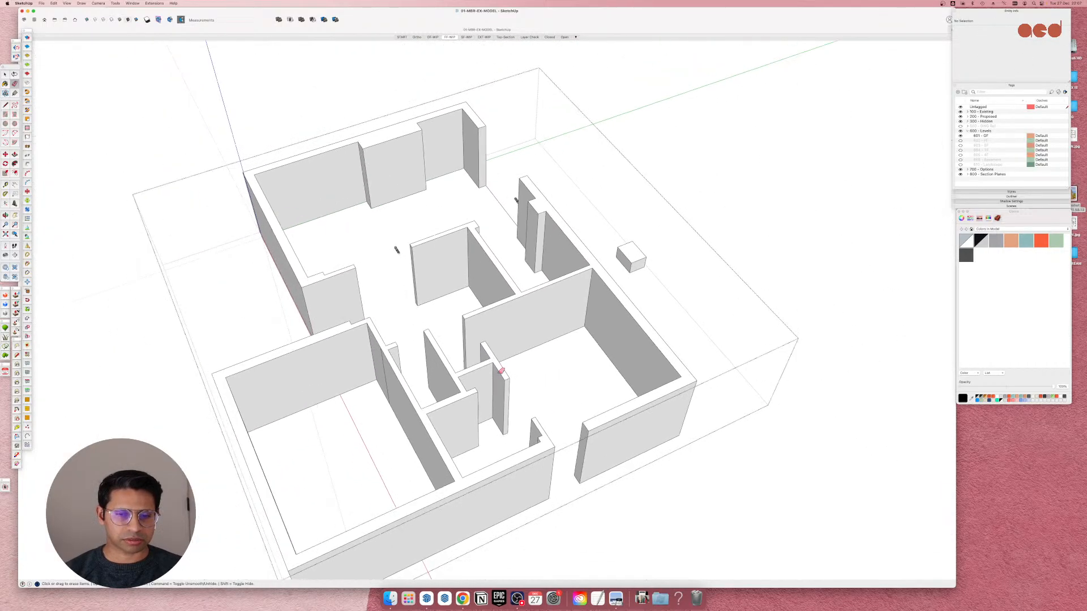
{"action": "scroll", "coordinate": [587, 446], "scroll_direction": "up", "scroll_amount": 3}
{"action": "scroll", "coordinate": [404, 423], "scroll_direction": "up", "scroll_amount": 6}
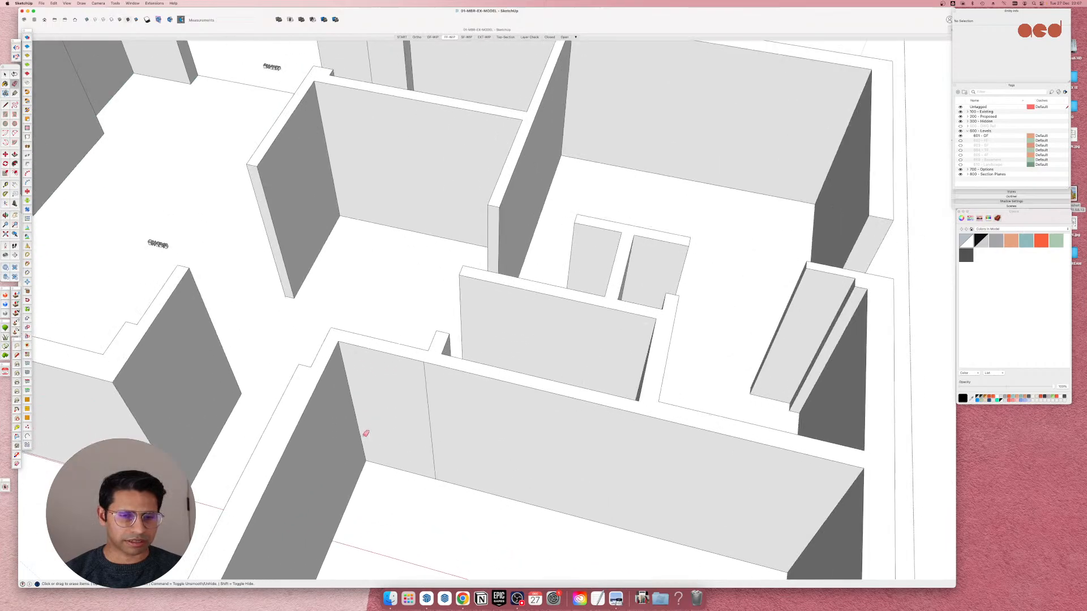
{"action": "scroll", "coordinate": [602, 245], "scroll_direction": "down", "scroll_amount": 4}
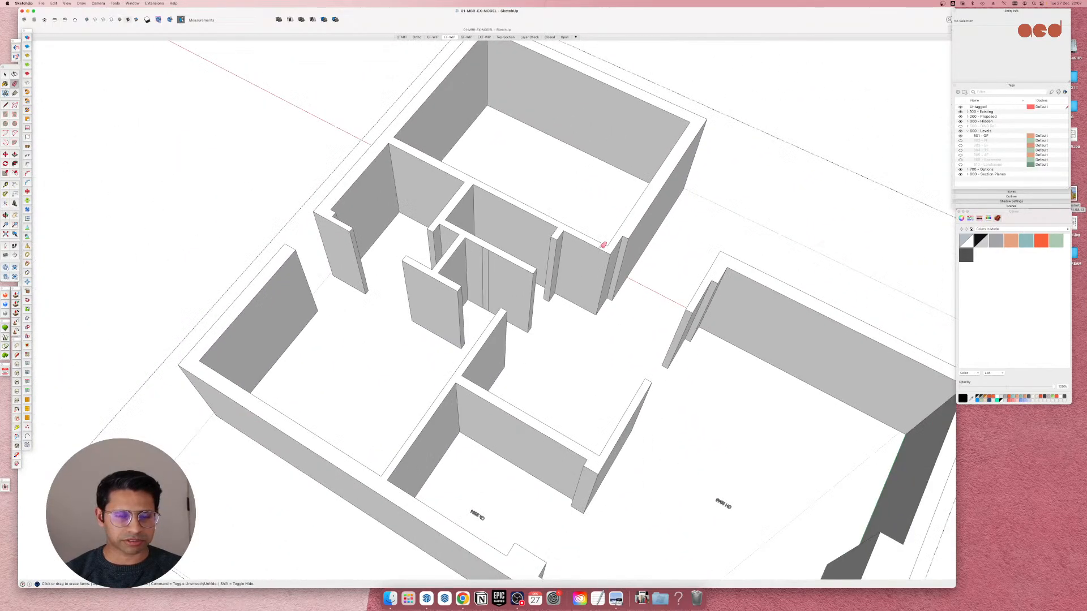
{"action": "scroll", "coordinate": [492, 249], "scroll_direction": "up", "scroll_amount": 6}
{"action": "middle_click_drag", "start_coordinate": [432, 286], "coordinate": [595, 267]}
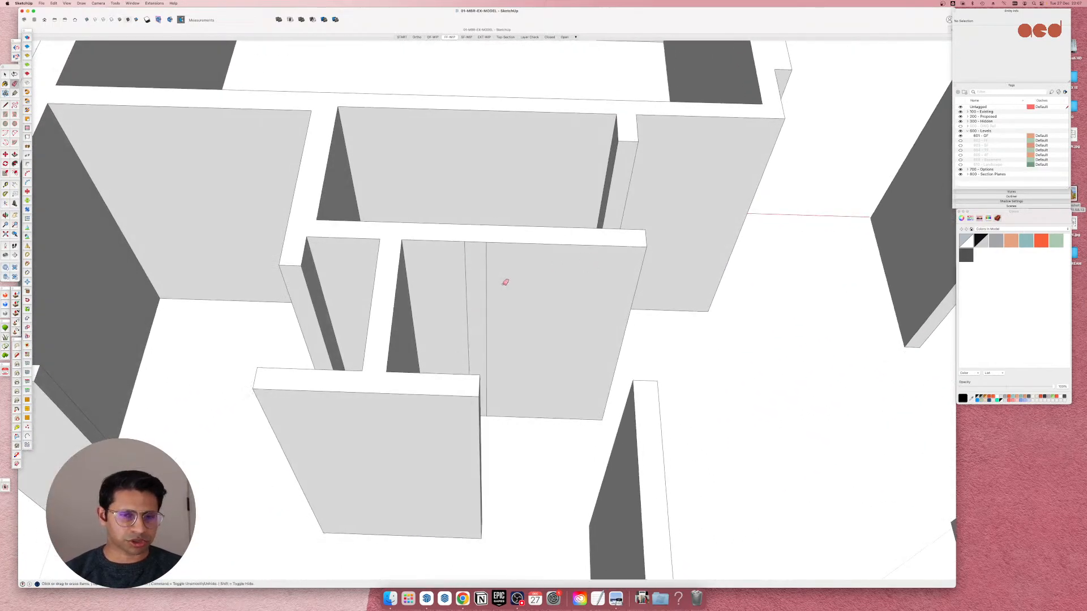
{"action": "scroll", "coordinate": [501, 286], "scroll_direction": "down", "scroll_amount": 6}
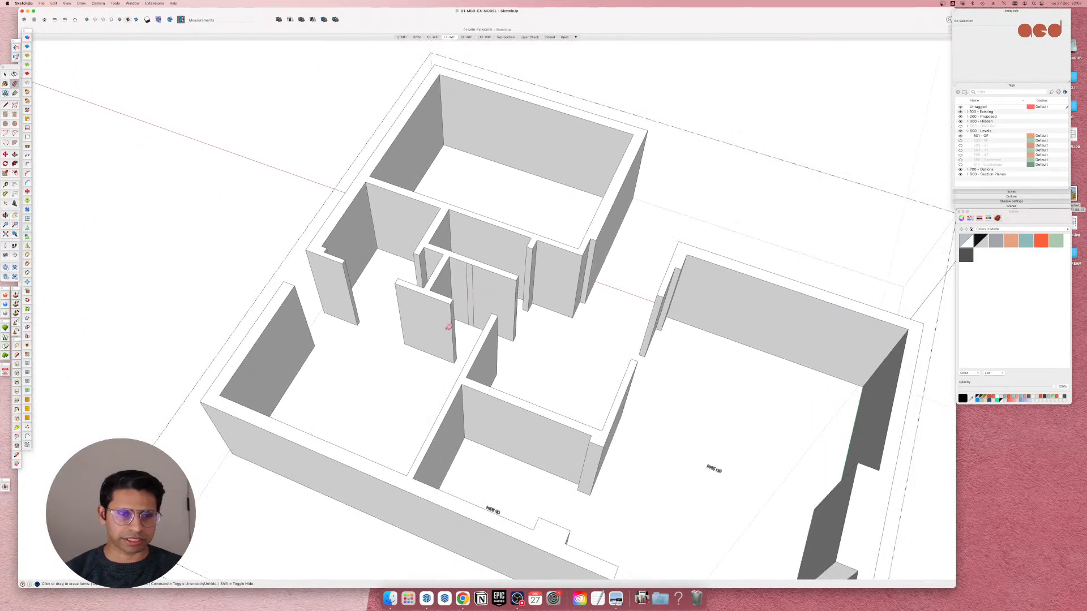
{"action": "middle_click_drag", "start_coordinate": [449, 327], "coordinate": [890, 272]}
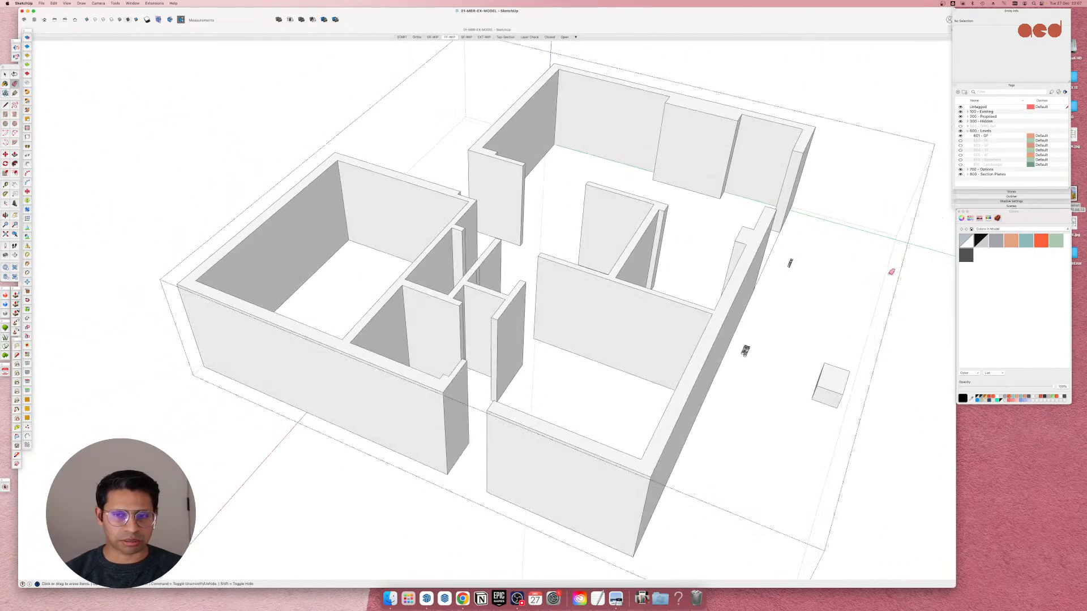
{"action": "mouse_move", "coordinate": [707, 295]}
{"action": "middle_mouse_down"}
{"action": "mouse_move", "coordinate": [189, 331]}
{"action": "mouse_move", "coordinate": [208, 330]}
{"action": "middle_mouse_up"}
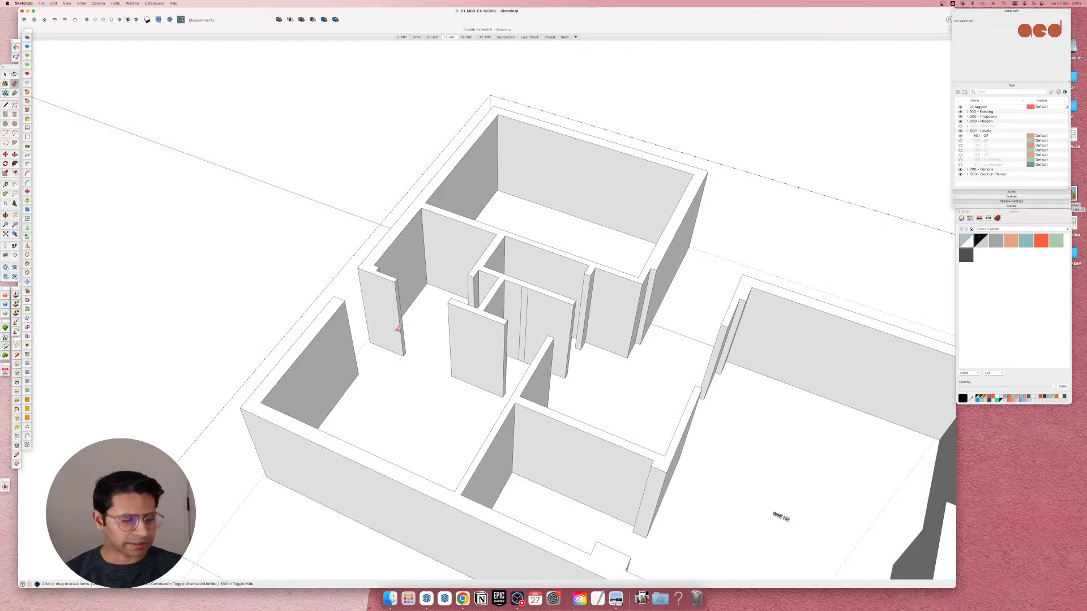
{"action": "scroll", "coordinate": [400, 328], "scroll_direction": "down", "scroll_amount": 3}
{"action": "scroll", "coordinate": [570, 333], "scroll_direction": "up", "scroll_amount": 5}
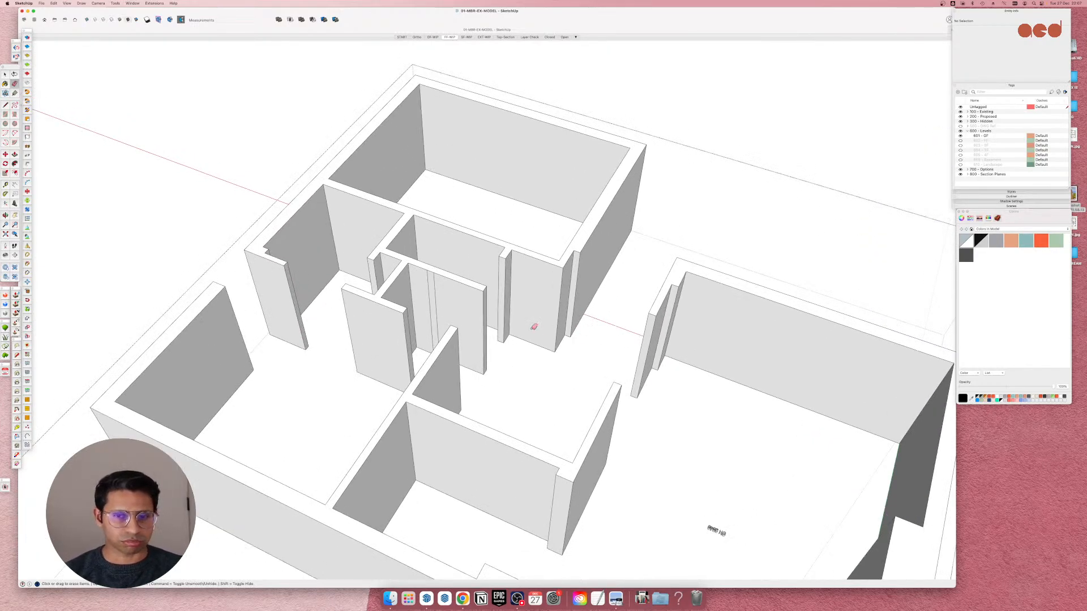
Examine the cluster of short partitions around the small central rooms up close.
{"action": "scroll", "coordinate": [533, 327], "scroll_direction": "up", "scroll_amount": 8}
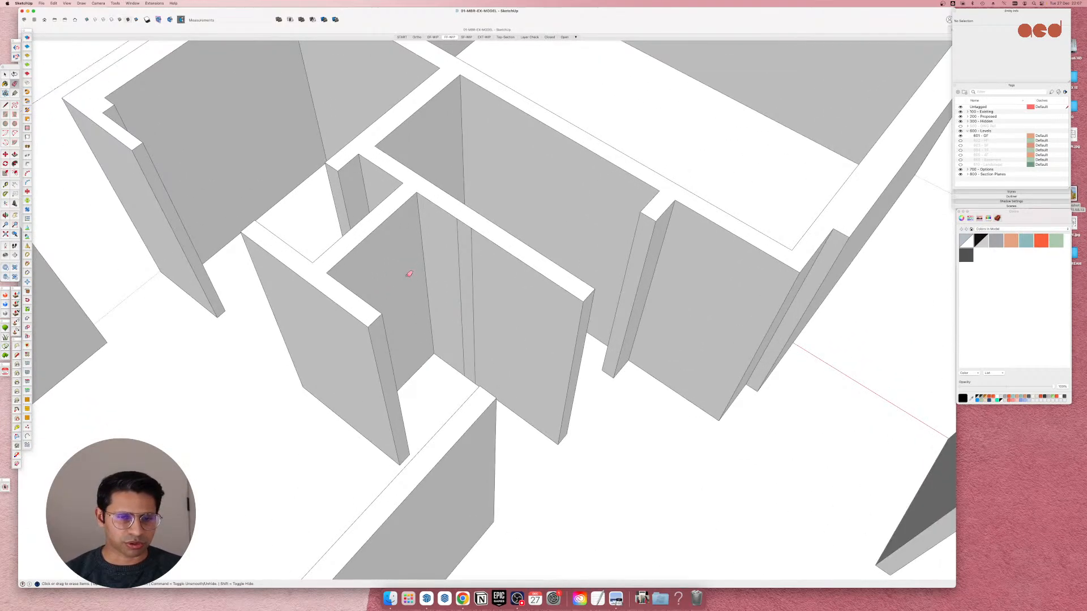
{"action": "middle_click_drag", "start_coordinate": [408, 274], "coordinate": [351, 310]}
{"action": "scroll", "coordinate": [487, 316], "scroll_direction": "down", "scroll_amount": 5}
{"action": "scroll", "coordinate": [491, 314], "scroll_direction": "up", "scroll_amount": 5}
{"action": "middle_click_drag", "start_coordinate": [436, 318], "coordinate": [718, 354]}
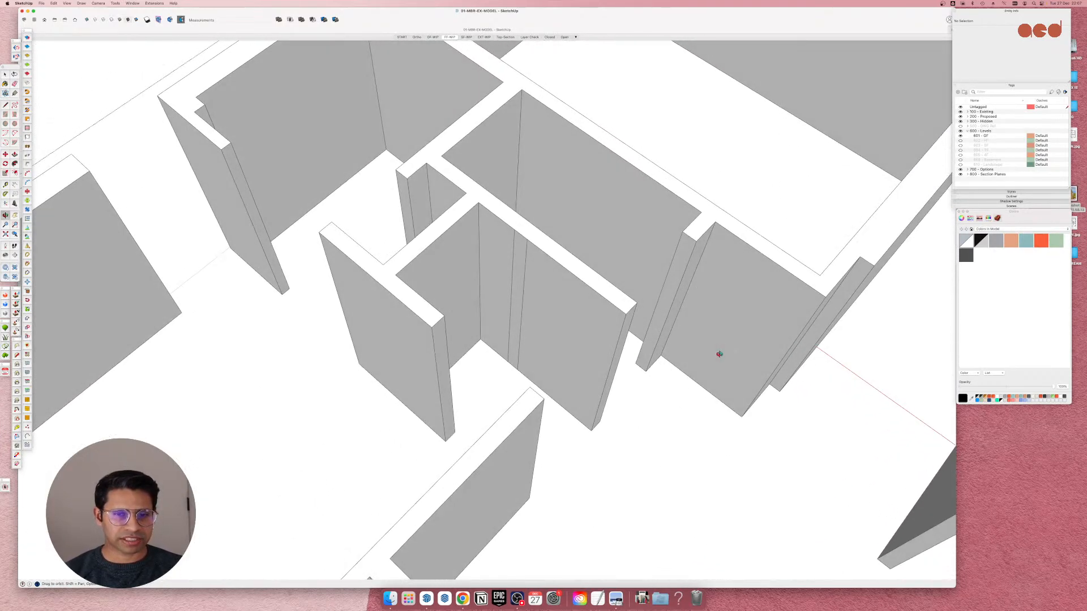
{"action": "scroll", "coordinate": [480, 253], "scroll_direction": "down", "scroll_amount": 5}
{"action": "scroll", "coordinate": [501, 261], "scroll_direction": "up", "scroll_amount": 5}
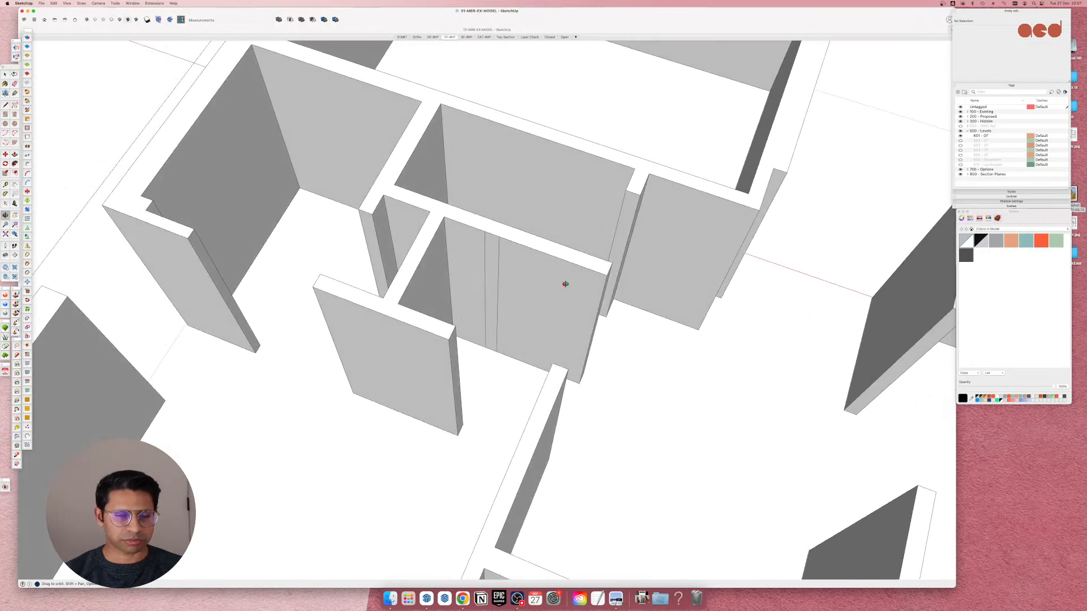
{"action": "scroll", "coordinate": [305, 244], "scroll_direction": "down", "scroll_amount": 5}
{"action": "scroll", "coordinate": [461, 220], "scroll_direction": "down", "scroll_amount": 5}
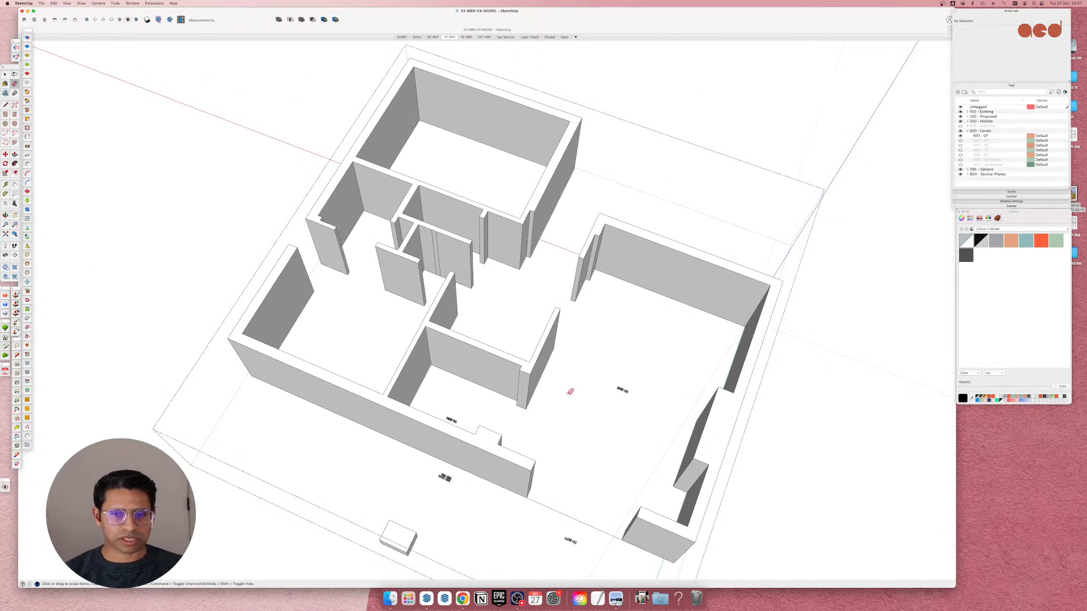
Examine the complete raised ground floor from outside and select the small detached box group beside the house.
{"action": "mouse_move", "coordinate": [570, 390]}
{"action": "middle_mouse_down"}
{"action": "mouse_move", "coordinate": [326, 259]}
{"action": "mouse_move", "coordinate": [168, 236]}
{"action": "middle_mouse_up"}
{"action": "mouse_move", "coordinate": [639, 340]}
{"action": "middle_mouse_down"}
{"action": "mouse_move", "coordinate": [519, 344]}
{"action": "mouse_move", "coordinate": [641, 378]}
{"action": "middle_mouse_up"}
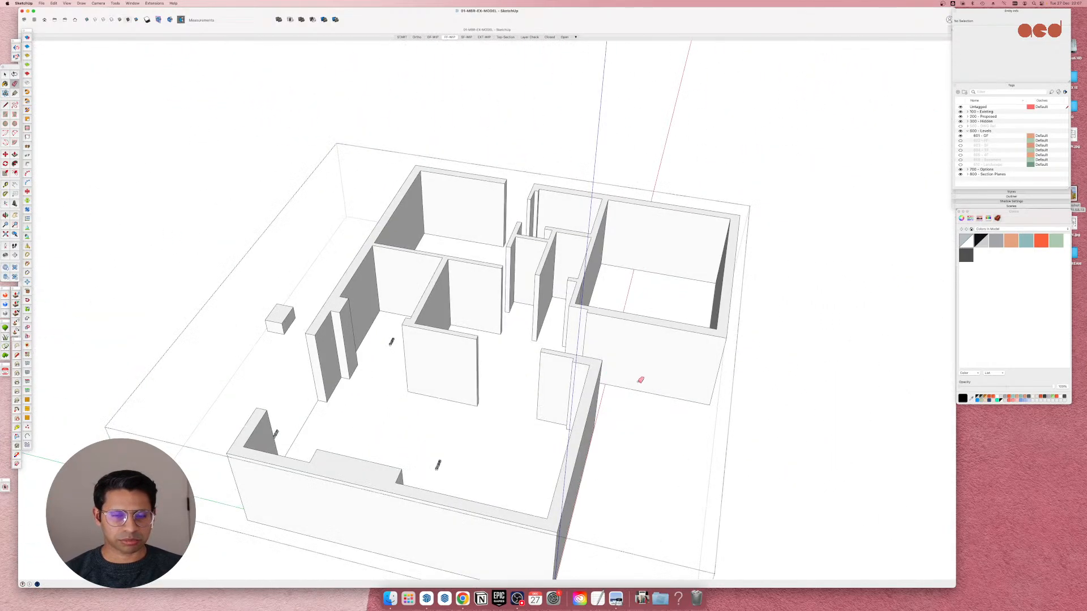
{"action": "scroll", "coordinate": [640, 379], "scroll_direction": "down", "scroll_amount": 4}
{"action": "scroll", "coordinate": [396, 320], "scroll_direction": "up", "scroll_amount": 3}
{"action": "scroll", "coordinate": [303, 276], "scroll_direction": "down", "scroll_amount": 3}
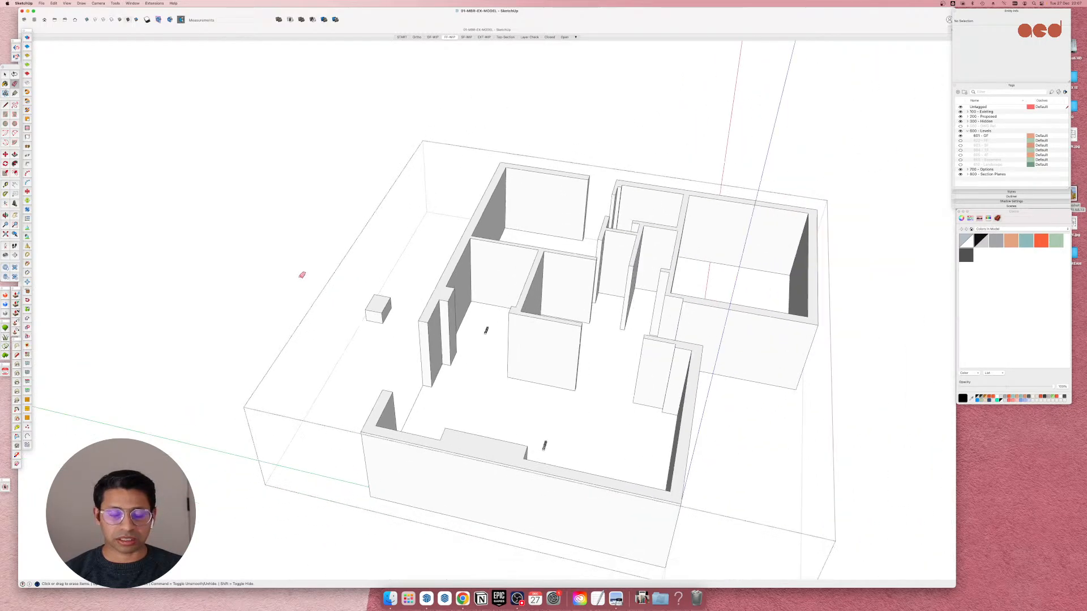
{"action": "scroll", "coordinate": [390, 303], "scroll_direction": "up", "scroll_amount": 6}
{"action": "scroll", "coordinate": [317, 317], "scroll_direction": "up", "scroll_amount": 1}
{"action": "key", "text": "space"}
{"action": "left_click", "coordinate": [305, 343]}
{"action": "scroll", "coordinate": [347, 347], "scroll_direction": "down", "scroll_amount": 3}
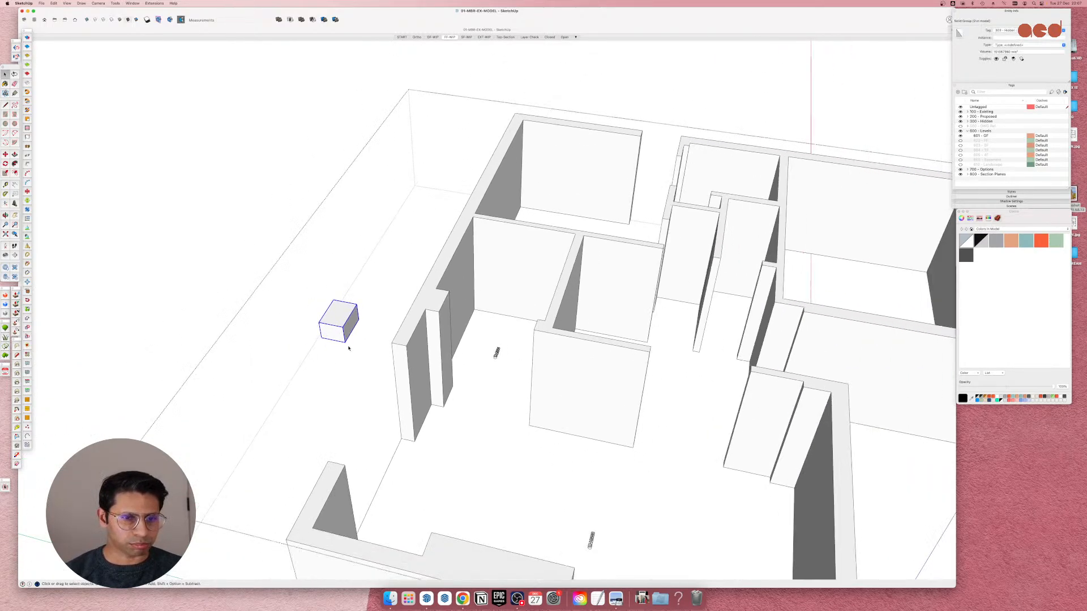
{"action": "mouse_move", "coordinate": [349, 347]}
{"action": "middle_mouse_down"}
{"action": "mouse_move", "coordinate": [868, 239]}
{"action": "mouse_move", "coordinate": [396, 317]}
{"action": "mouse_move", "coordinate": [343, 340]}
{"action": "mouse_move", "coordinate": [322, 396]}
{"action": "middle_mouse_up"}
{"action": "scroll", "coordinate": [343, 343], "scroll_direction": "up", "scroll_amount": 3}
{"action": "scroll", "coordinate": [317, 353], "scroll_direction": "down", "scroll_amount": 3}
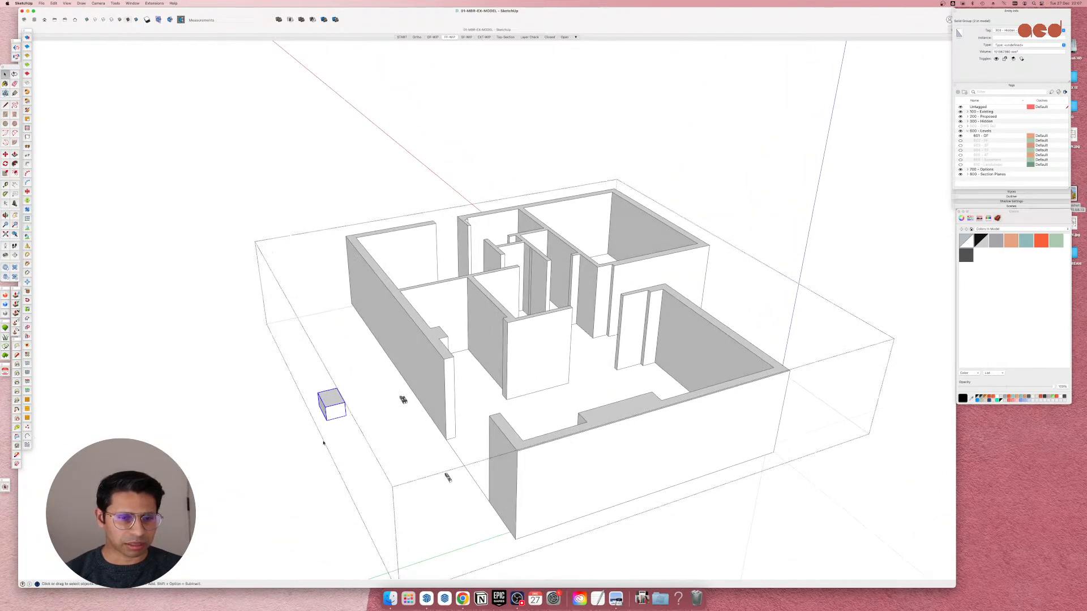
{"action": "scroll", "coordinate": [298, 407], "scroll_direction": "up", "scroll_amount": 4}
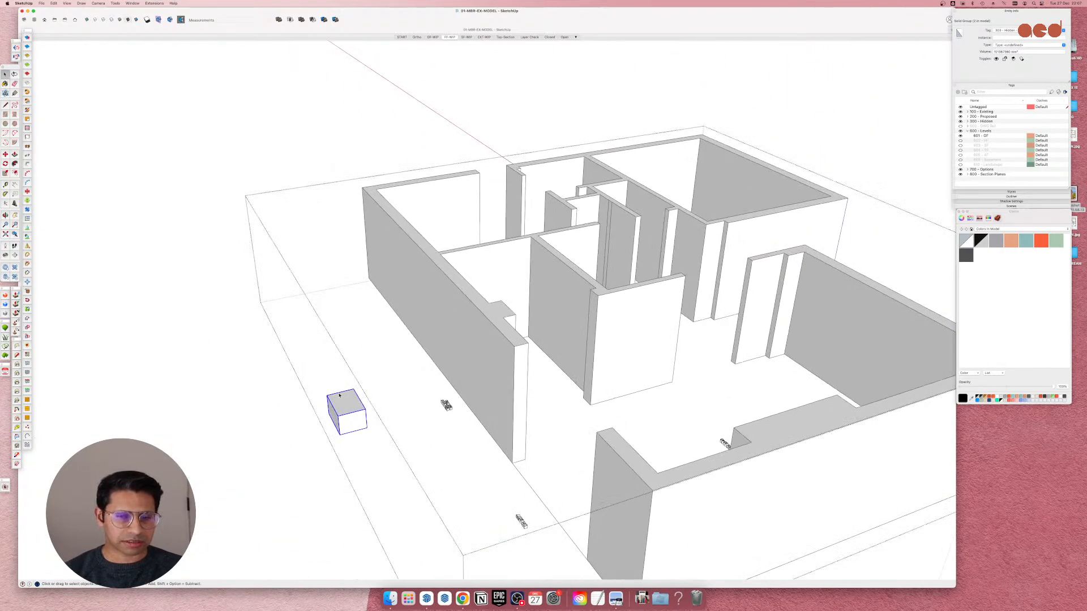
Leave the nested ground floor groups and make the first floor tag 602 - FF visible.
{"action": "key", "text": "Escape"}
{"action": "scroll", "coordinate": [358, 385], "scroll_direction": "down", "scroll_amount": 4}
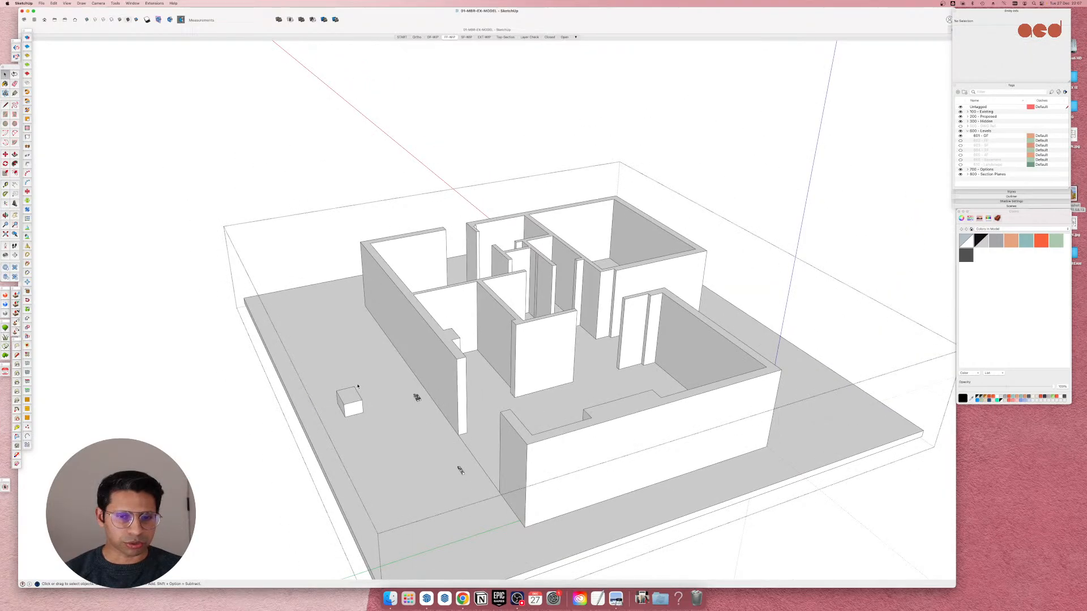
{"action": "key", "text": "Escape"}
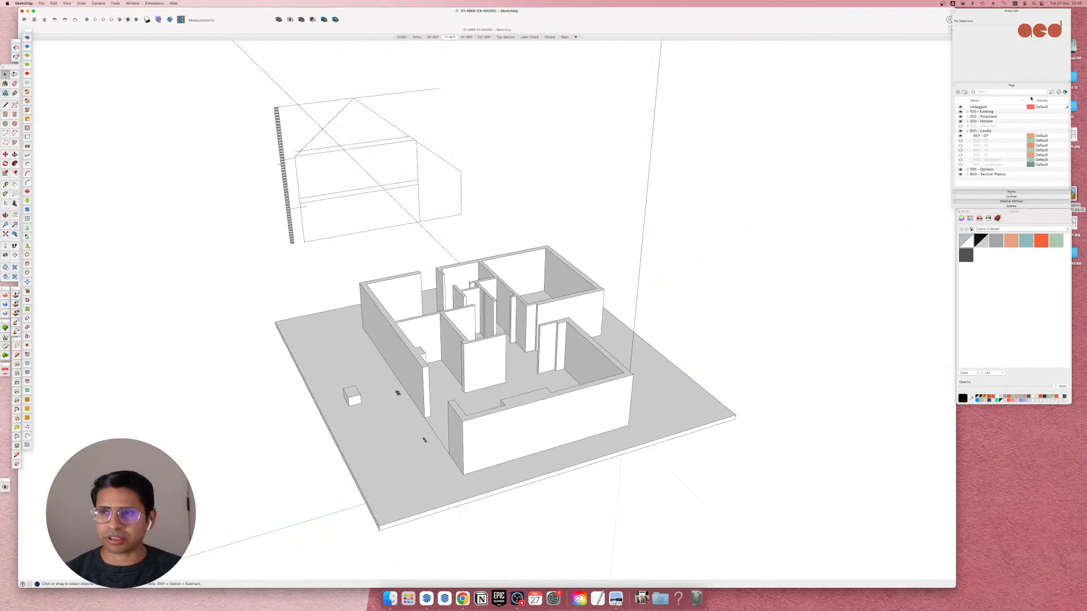
{"action": "left_click", "coordinate": [960, 140]}
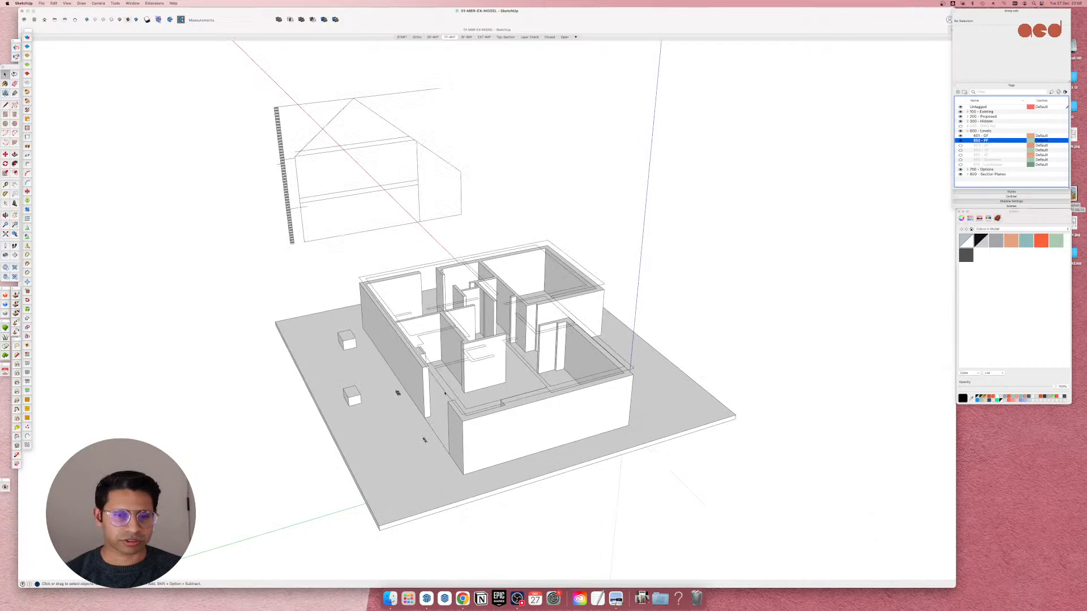
{"action": "scroll", "coordinate": [428, 361], "scroll_direction": "up", "scroll_amount": 3}
{"action": "middle_click_drag", "start_coordinate": [418, 345], "coordinate": [423, 400]}
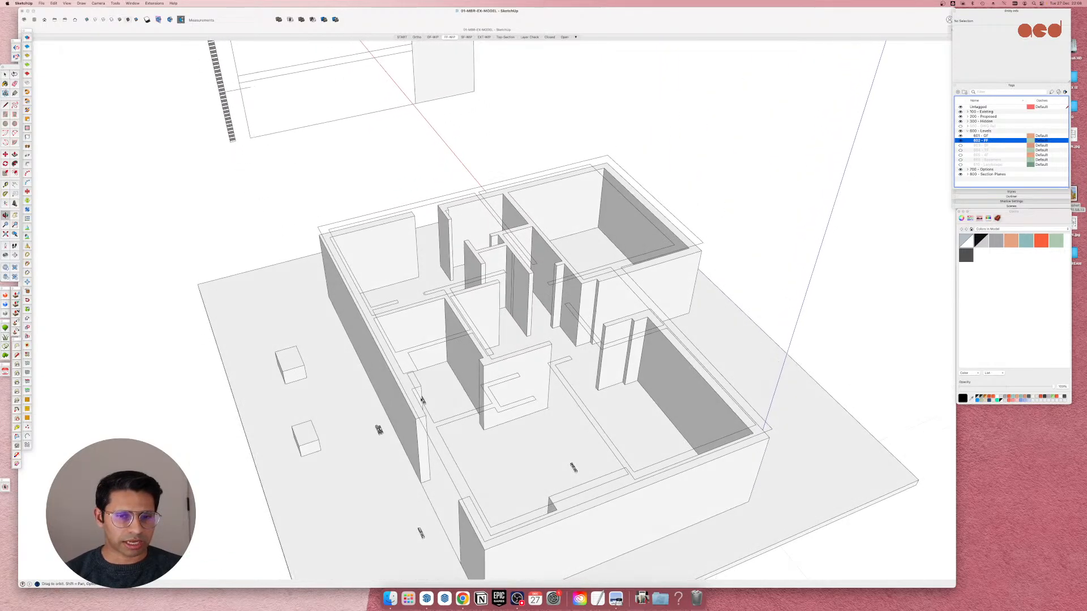
{"action": "left_click", "coordinate": [431, 419]}
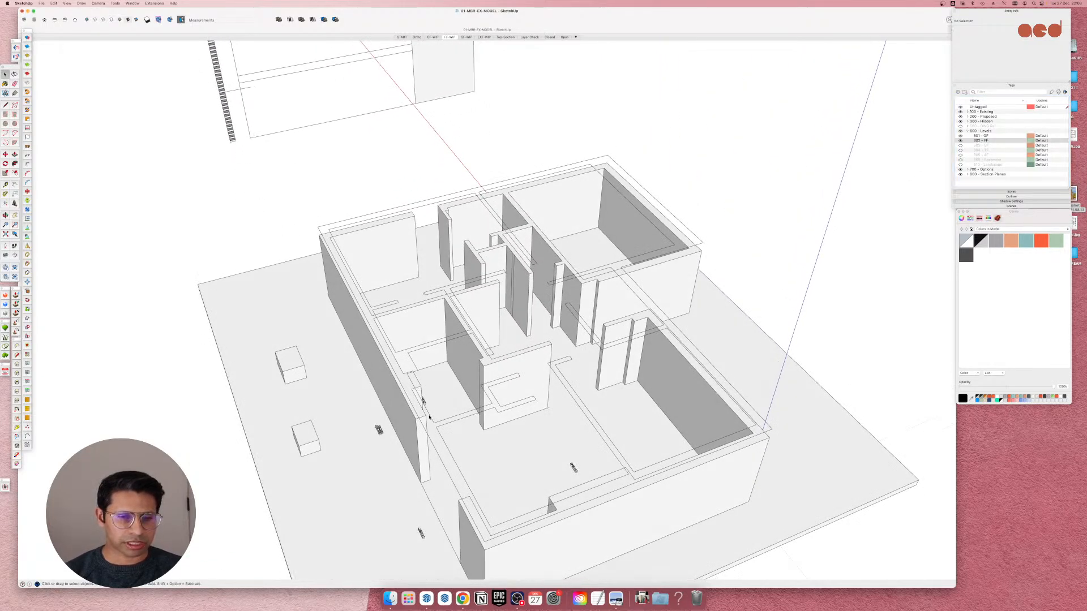
{"action": "double_click", "coordinate": [411, 376]}
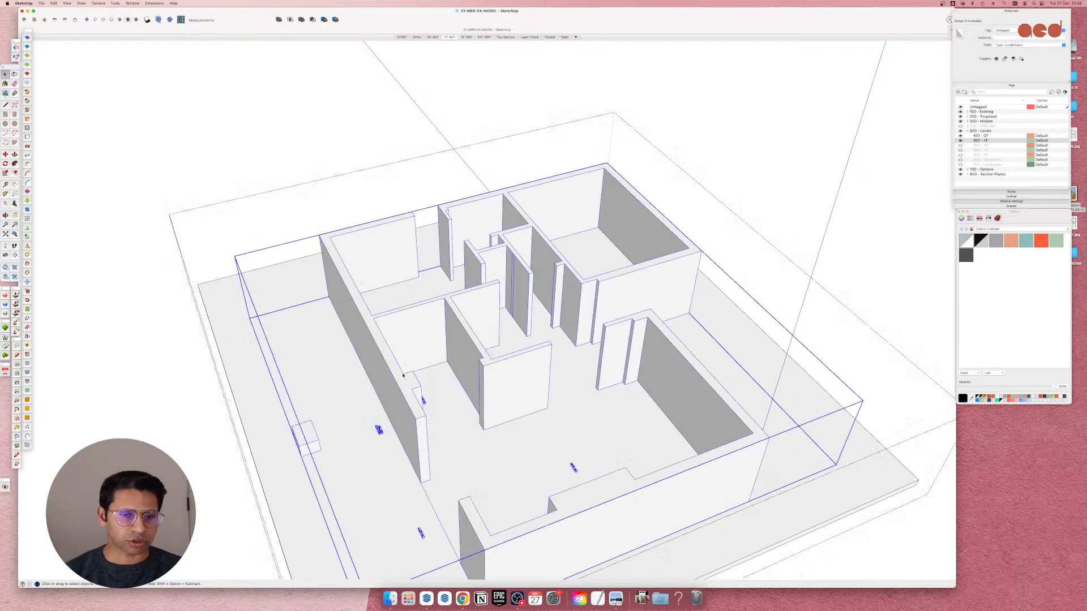
{"action": "double_click", "coordinate": [403, 373]}
{"action": "double_click", "coordinate": [404, 375]}
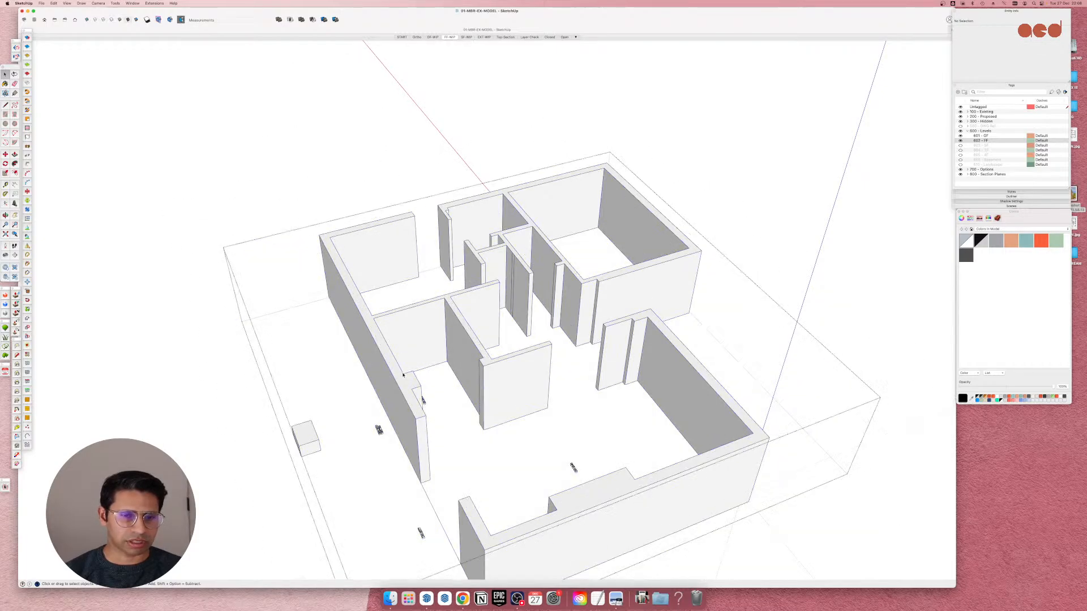
{"action": "key", "text": "Escape"}
{"action": "key", "text": "Escape"}
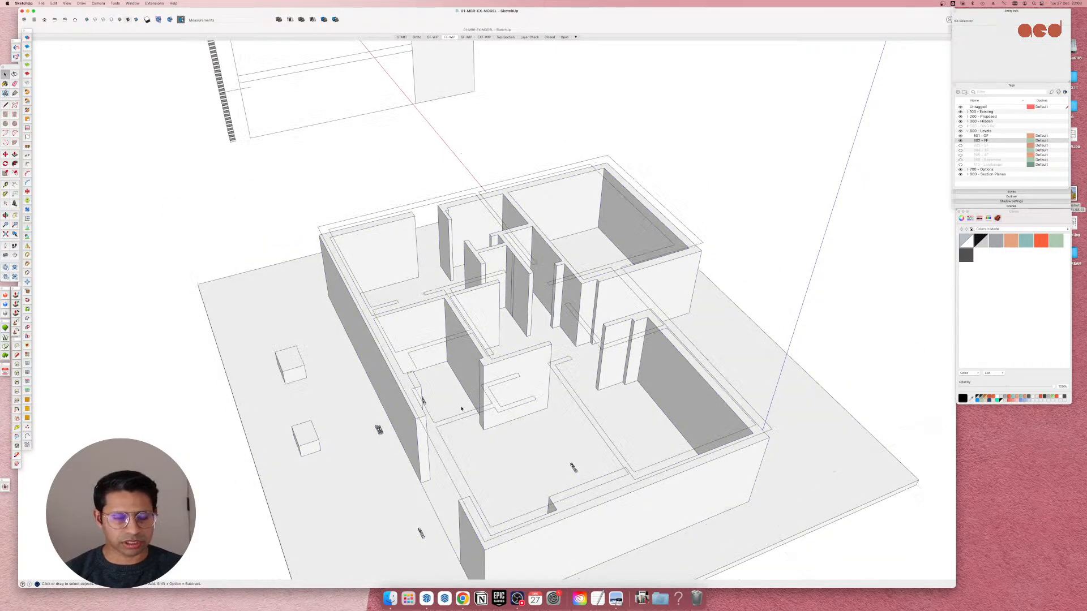
Open the first floor group to examine its wall outlines, and leave it again.
{"action": "middle_click_drag", "start_coordinate": [461, 409], "coordinate": [451, 360]}
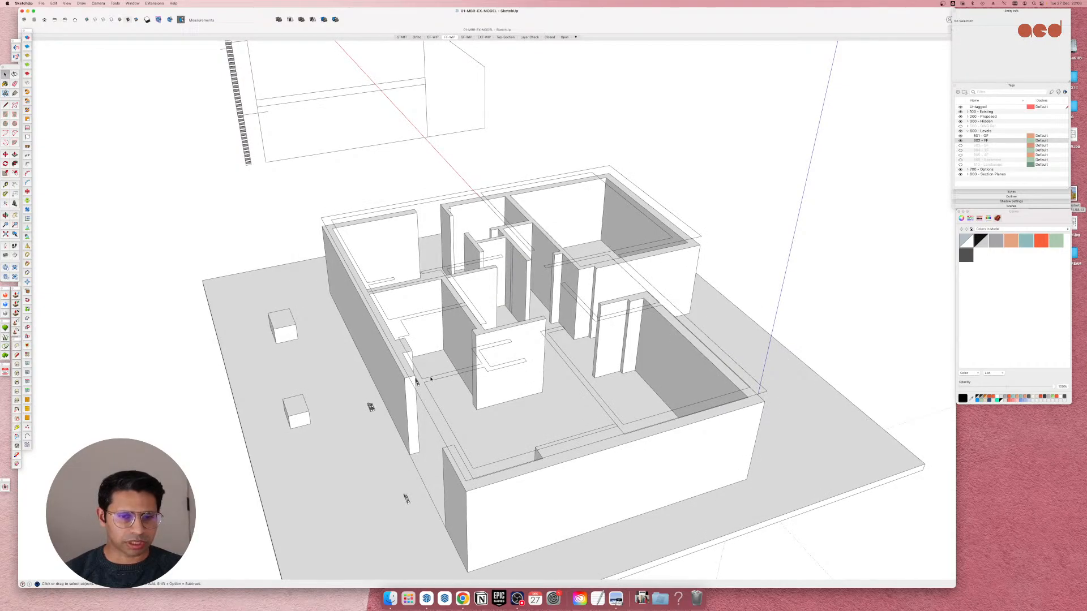
{"action": "left_click", "coordinate": [431, 379]}
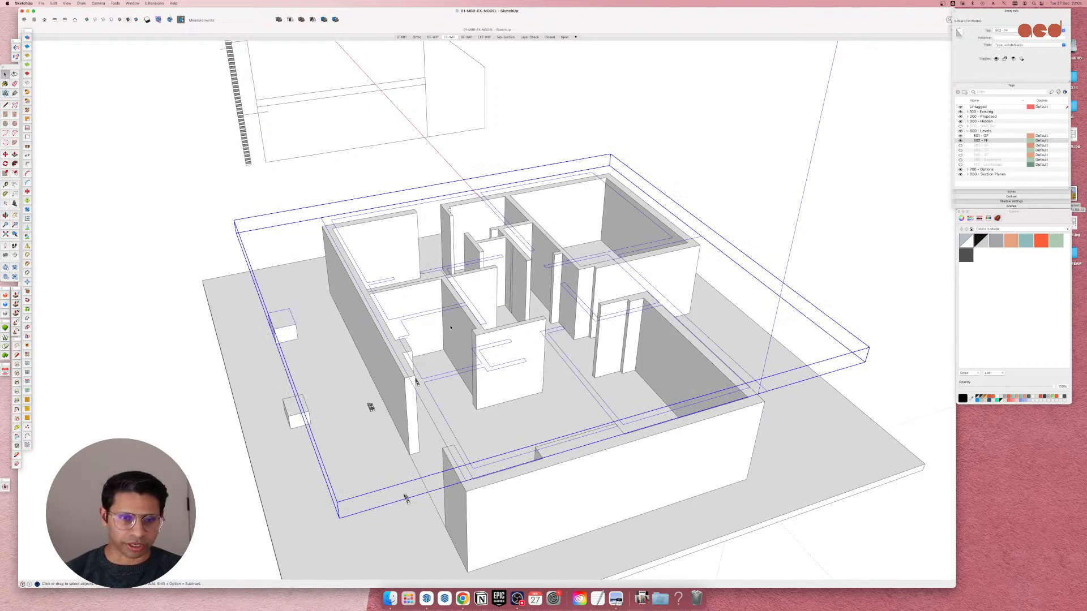
{"action": "scroll", "coordinate": [279, 335], "scroll_direction": "down", "scroll_amount": 10}
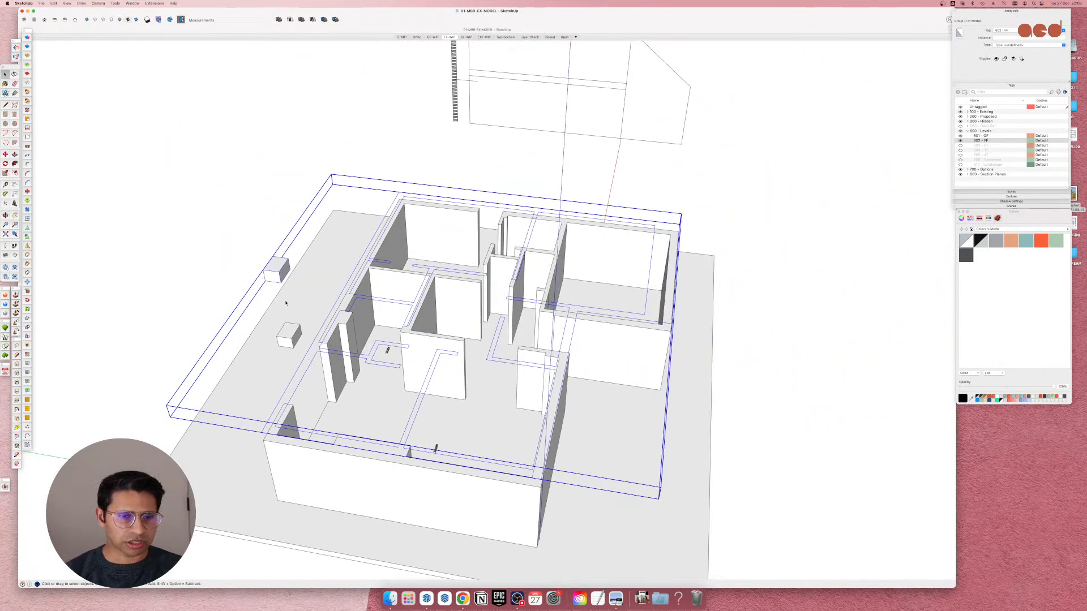
{"action": "double_click", "coordinate": [278, 276]}
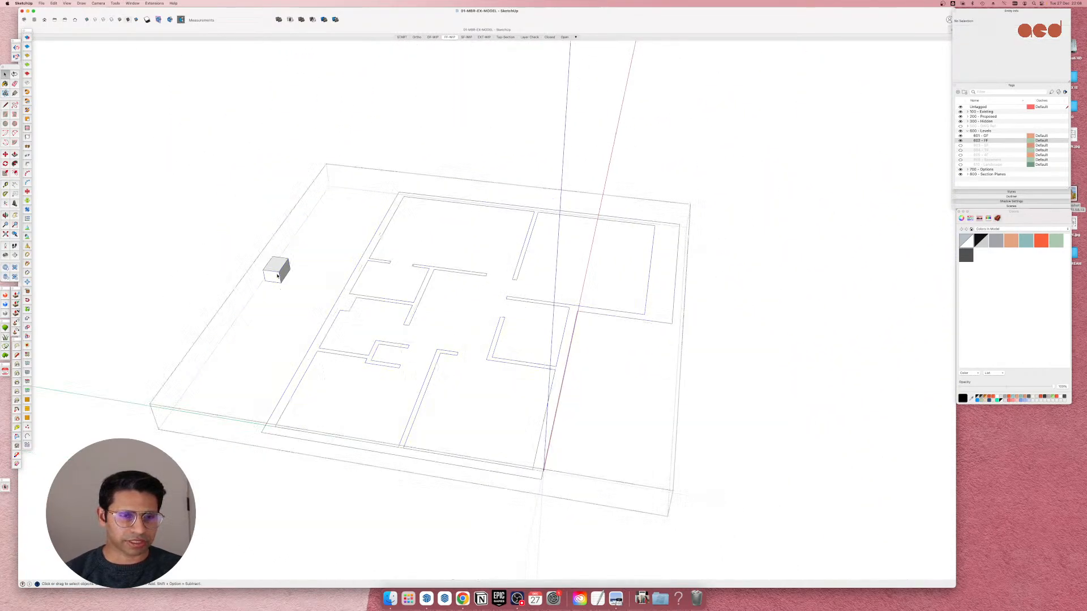
{"action": "middle_click_drag", "start_coordinate": [278, 275], "coordinate": [441, 276]}
{"action": "mouse_move", "coordinate": [685, 358]}
{"action": "middle_mouse_down"}
{"action": "mouse_move", "coordinate": [213, 376]}
{"action": "mouse_move", "coordinate": [650, 344]}
{"action": "middle_mouse_up"}
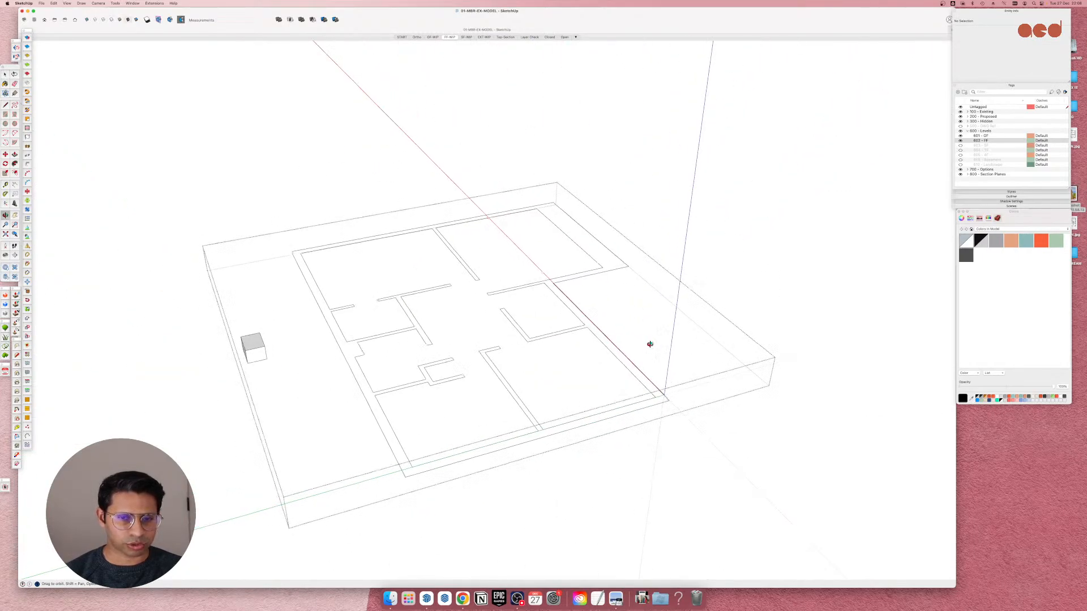
{"action": "key", "text": "Escape"}
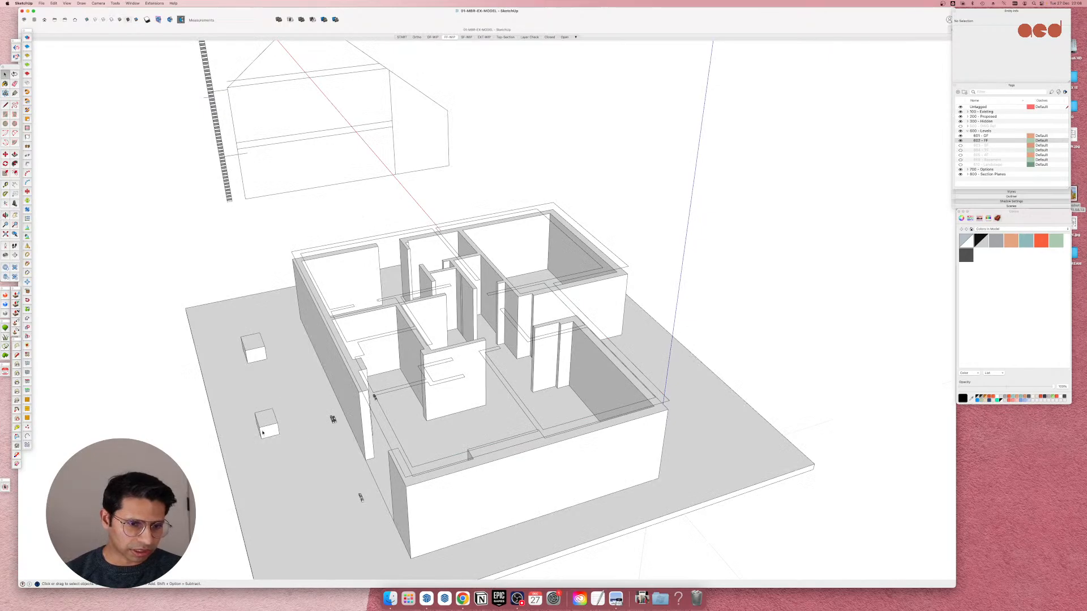
Open the ground floor group for editing through its small detached marker box beside the house.
{"action": "left_click", "coordinate": [266, 429]}
{"action": "double_click", "coordinate": [269, 429]}
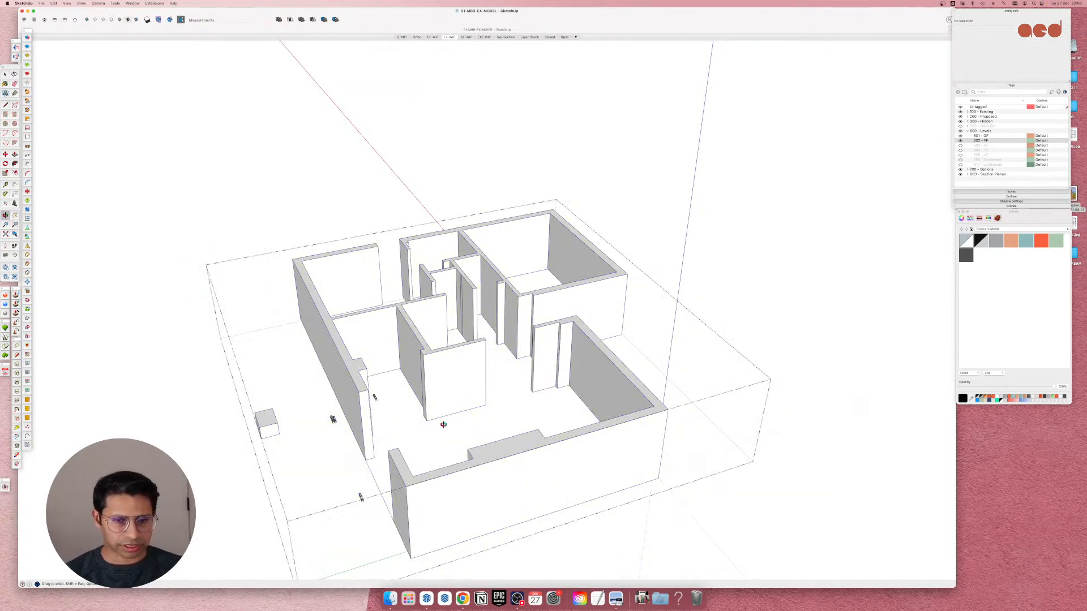
{"action": "mouse_move", "coordinate": [443, 424]}
{"action": "middle_mouse_down"}
{"action": "mouse_move", "coordinate": [75, 383]}
{"action": "mouse_move", "coordinate": [440, 457]}
{"action": "mouse_move", "coordinate": [426, 420]}
{"action": "middle_mouse_up"}
{"action": "scroll", "coordinate": [425, 420], "scroll_direction": "down", "scroll_amount": 2}
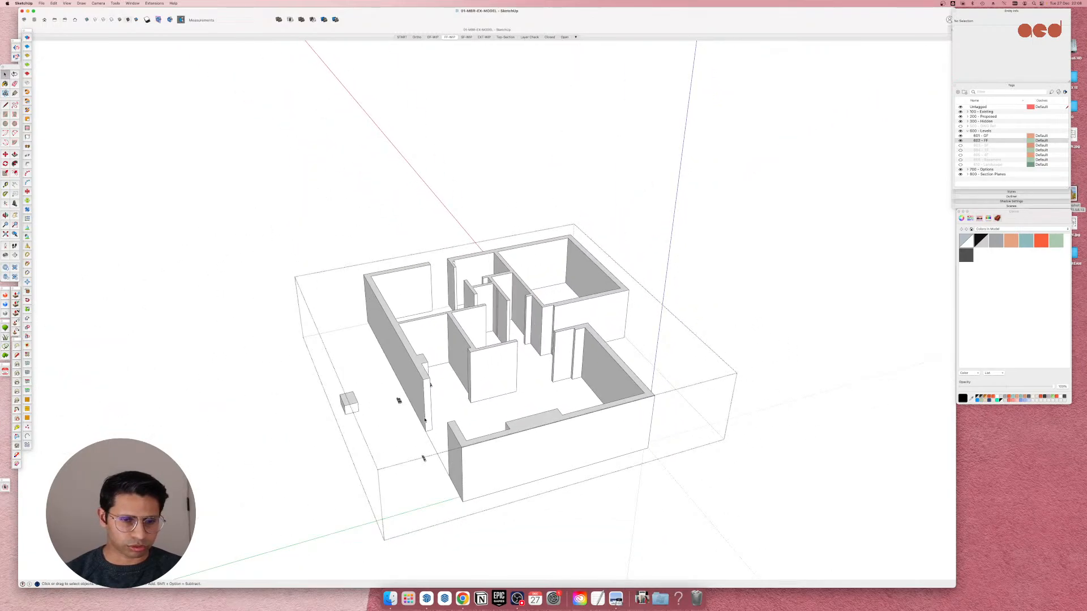
{"action": "scroll", "coordinate": [430, 396], "scroll_direction": "up", "scroll_amount": 3}
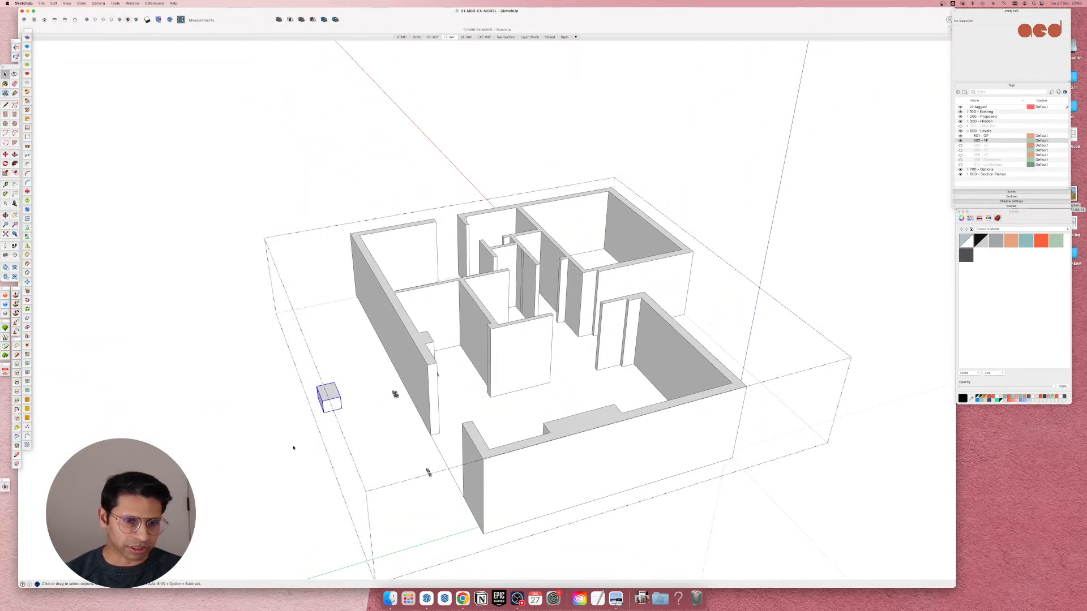
Examine the ground floor door openings and the opening height labels beside them from several sides.
{"action": "middle_click_drag", "start_coordinate": [296, 444], "coordinate": [464, 233]}
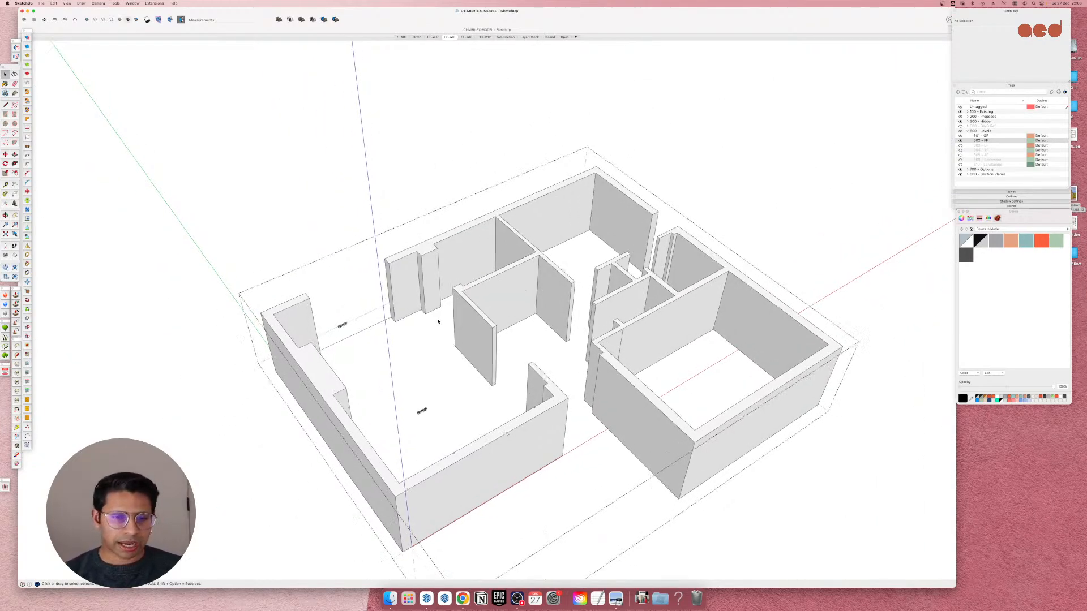
{"action": "scroll", "coordinate": [365, 323], "scroll_direction": "up", "scroll_amount": 5}
{"action": "scroll", "coordinate": [351, 357], "scroll_direction": "down", "scroll_amount": 10}
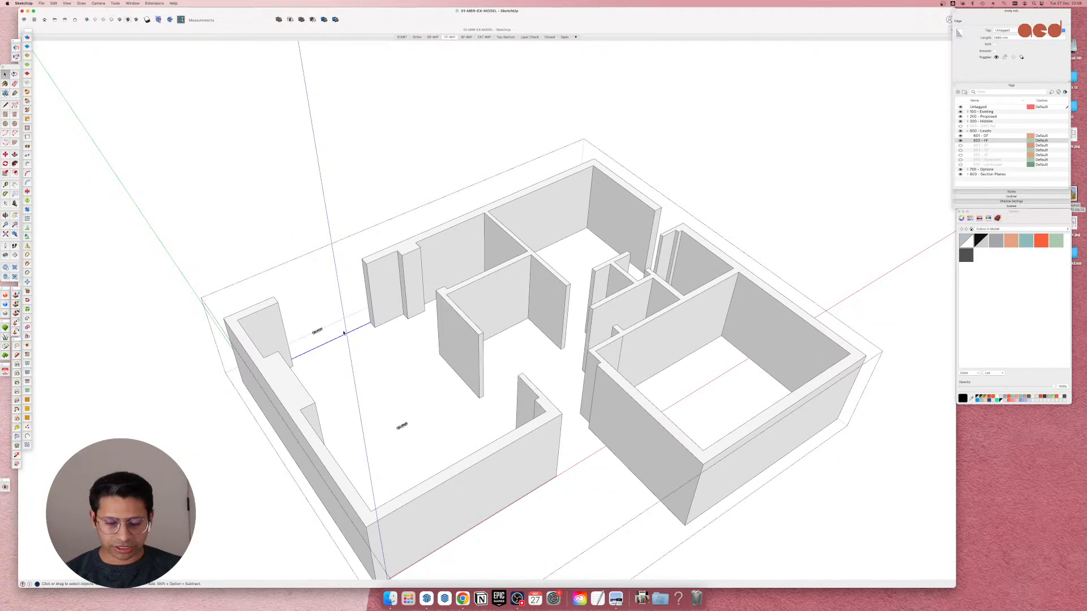
{"action": "middle_click_drag", "start_coordinate": [592, 362], "coordinate": [539, 406]}
{"action": "scroll", "coordinate": [280, 290], "scroll_direction": "up", "scroll_amount": 5}
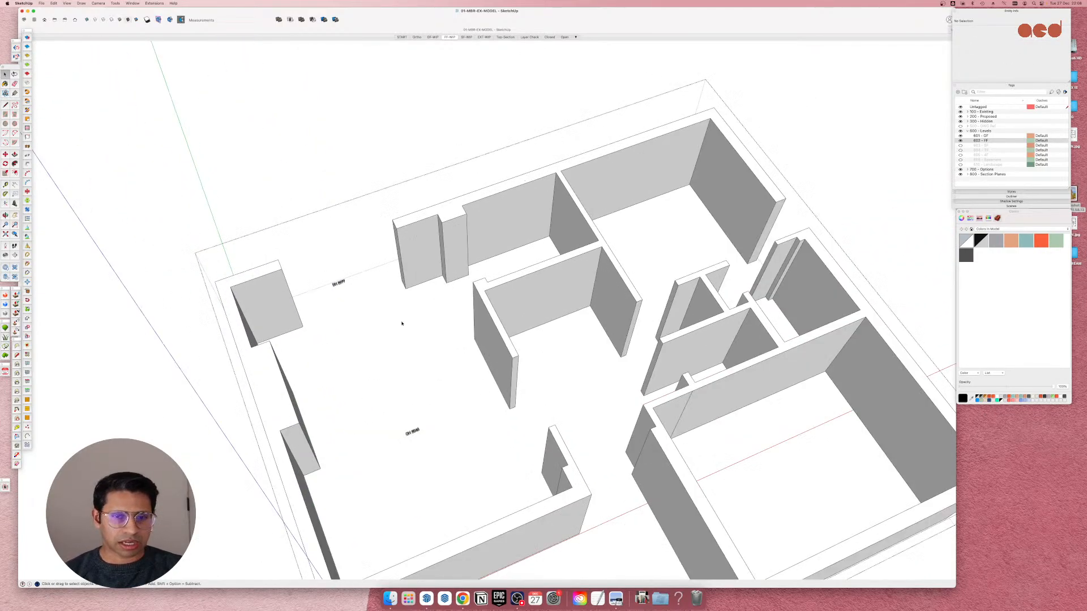
{"action": "middle_click_drag", "start_coordinate": [403, 323], "coordinate": [881, 311]}
{"action": "scroll", "coordinate": [698, 262], "scroll_direction": "up", "scroll_amount": 3}
{"action": "middle_click_drag", "start_coordinate": [698, 262], "coordinate": [793, 249]}
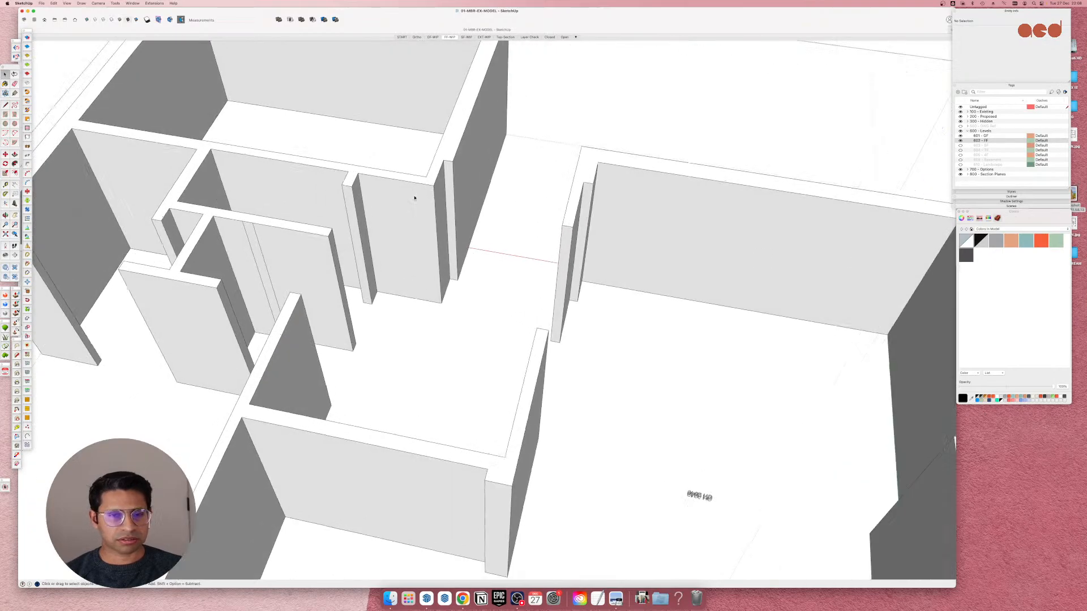
{"action": "scroll", "coordinate": [413, 199], "scroll_direction": "up", "scroll_amount": 3}
{"action": "middle_click_drag", "start_coordinate": [413, 199], "coordinate": [452, 257]}
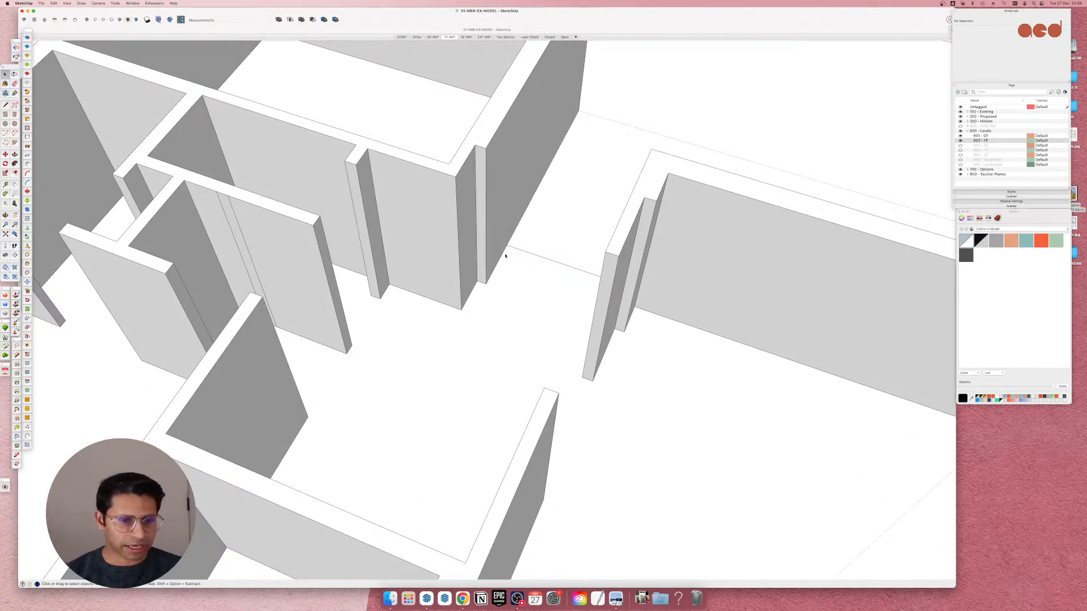
{"action": "scroll", "coordinate": [506, 256], "scroll_direction": "down", "scroll_amount": 6}
{"action": "middle_click_drag", "start_coordinate": [422, 507], "coordinate": [430, 535]}
{"action": "scroll", "coordinate": [455, 537], "scroll_direction": "up", "scroll_amount": 10}
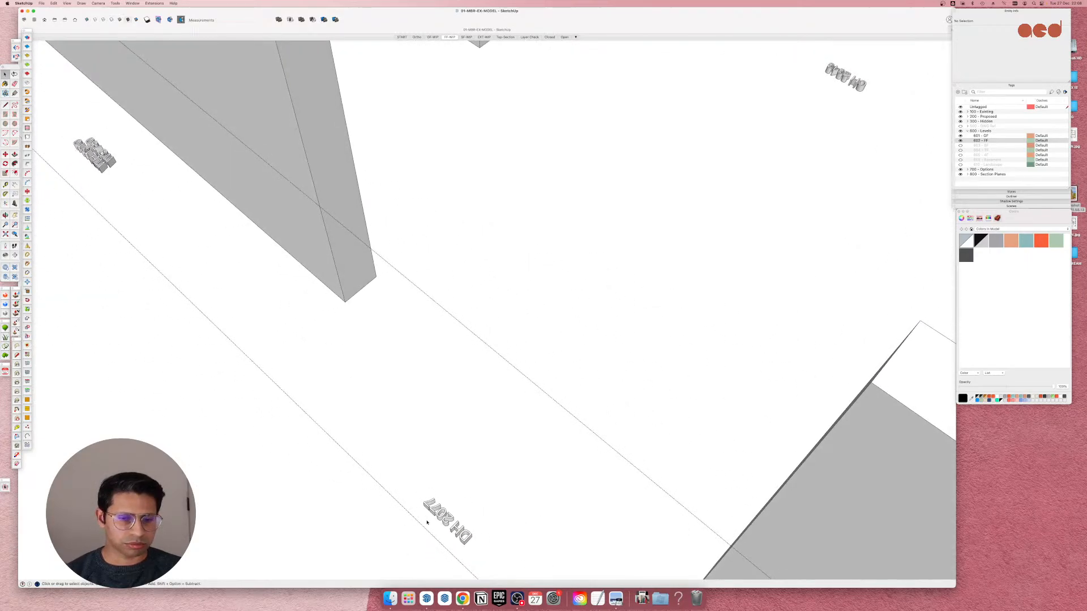
{"action": "scroll", "coordinate": [440, 515], "scroll_direction": "down", "scroll_amount": 10}
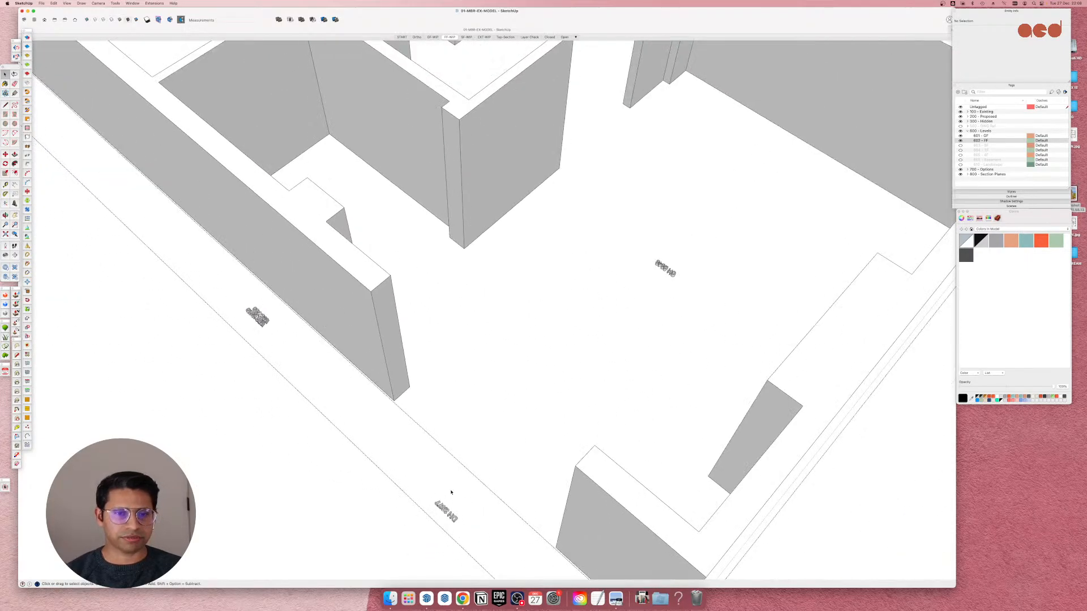
{"action": "key", "text": "space"}
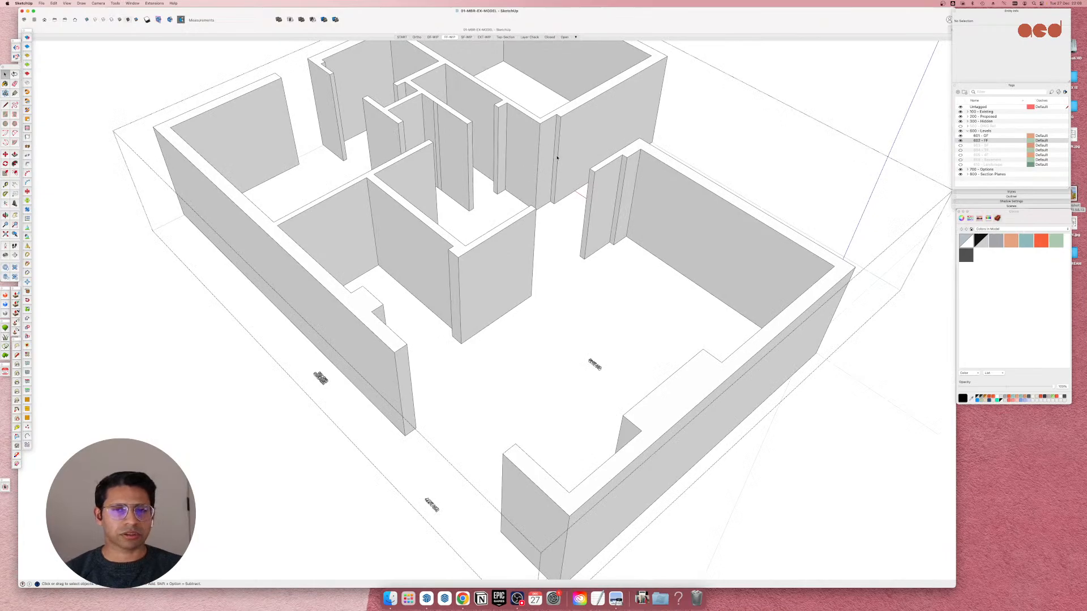
{"action": "scroll", "coordinate": [557, 158], "scroll_direction": "up", "scroll_amount": 5}
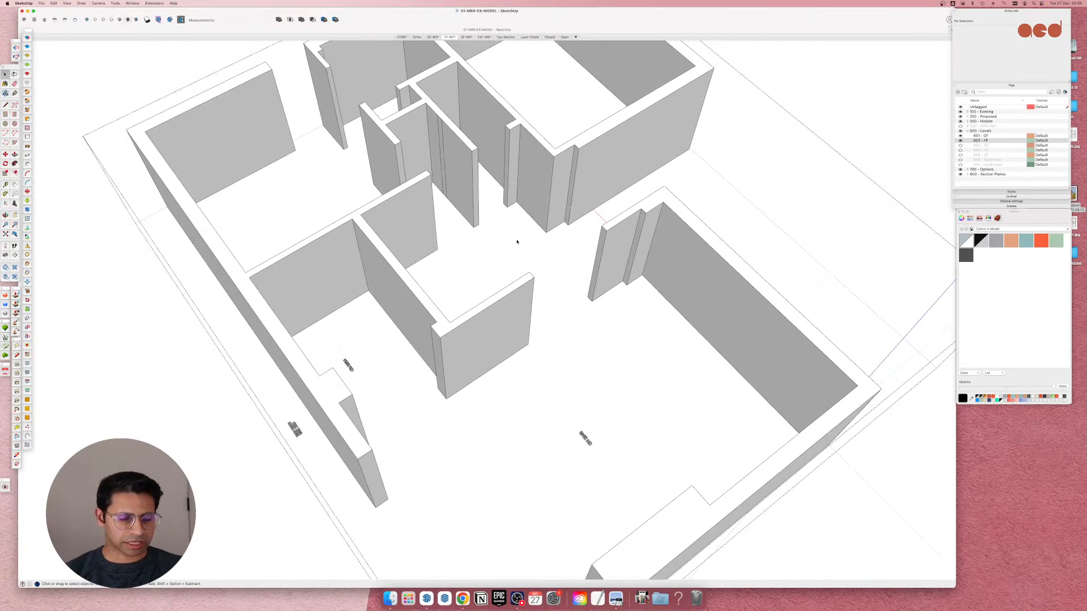
Bring up the ground floor plan image GFPLAN.jpg beside the model to check the walls around the hall.
{"action": "key", "text": "ctrl+Up"}
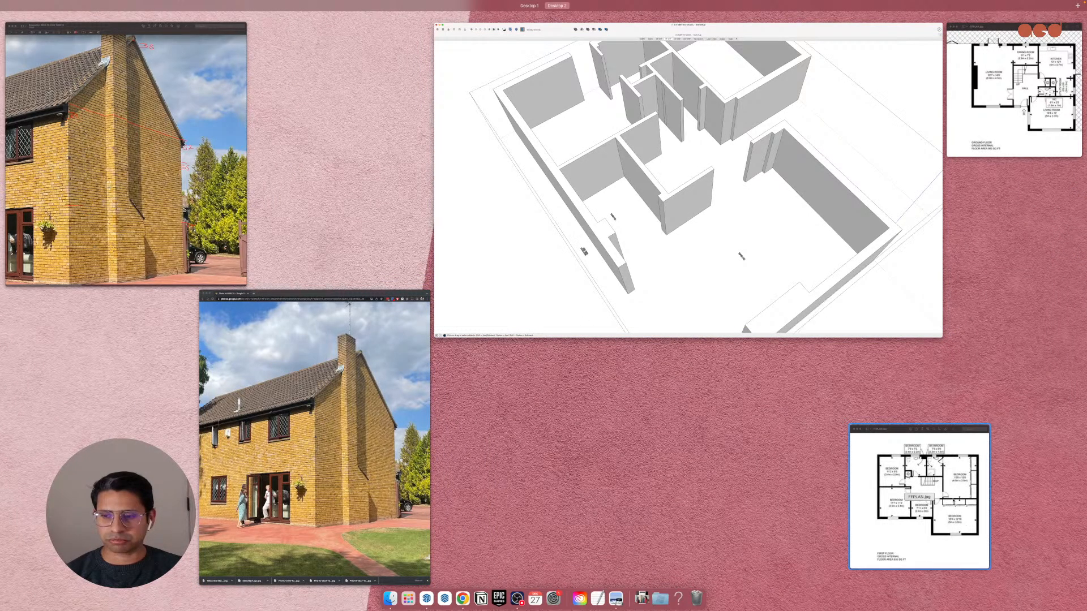
{"action": "left_click", "coordinate": [1025, 131]}
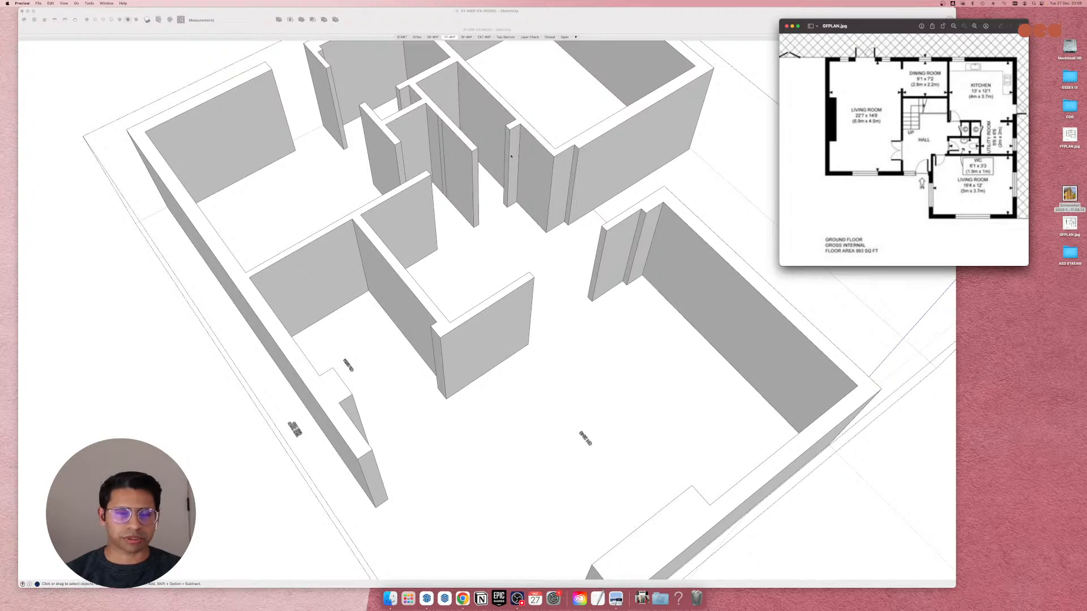
{"action": "scroll", "coordinate": [512, 156], "scroll_direction": "up", "scroll_amount": 3}
Push the corner section of the wall between the hall and the projecting room through its thickness to open a doorway.
{"action": "left_click", "coordinate": [558, 170]}
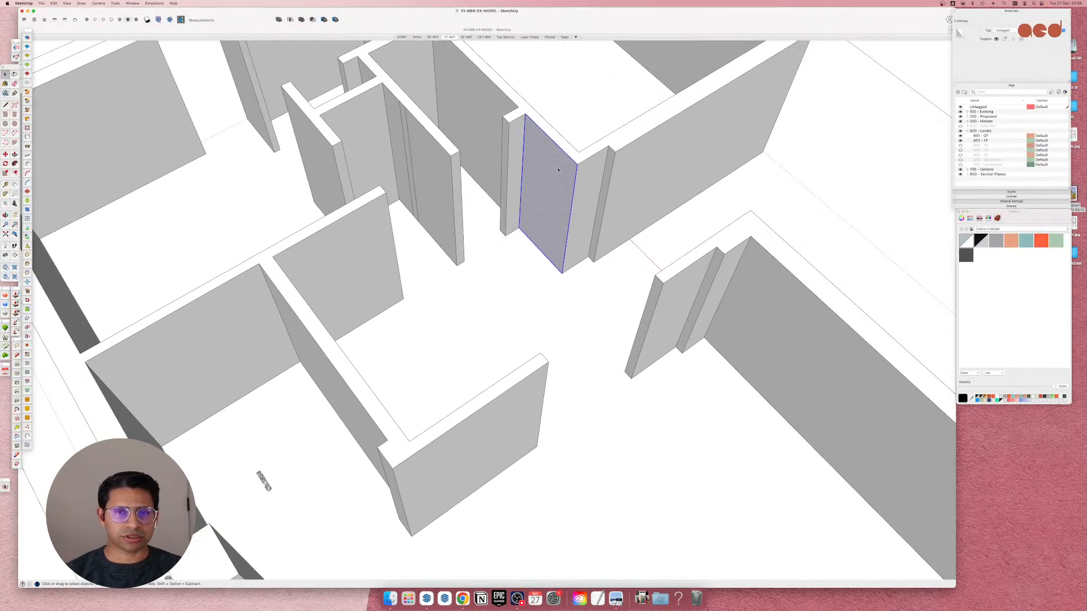
{"action": "middle_click_drag", "start_coordinate": [558, 170], "coordinate": [129, 247]}
{"action": "middle_click_drag", "start_coordinate": [396, 249], "coordinate": [175, 274]}
{"action": "scroll", "coordinate": [175, 274], "scroll_direction": "down", "scroll_amount": 2}
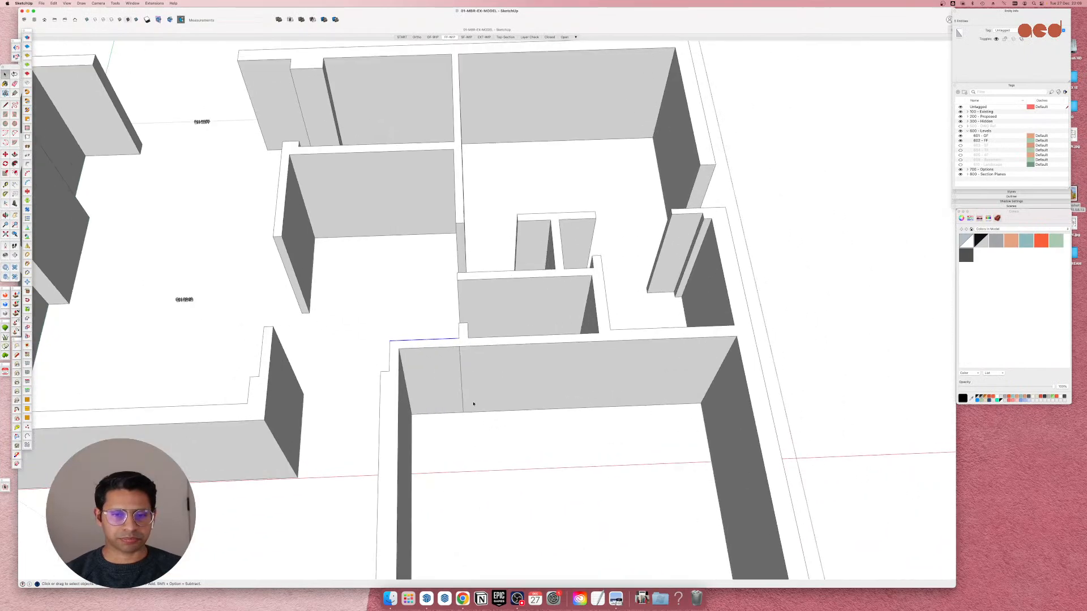
{"action": "scroll", "coordinate": [473, 402], "scroll_direction": "up", "scroll_amount": 3}
{"action": "middle_click_drag", "start_coordinate": [473, 402], "coordinate": [354, 380]}
{"action": "key", "text": "p"}
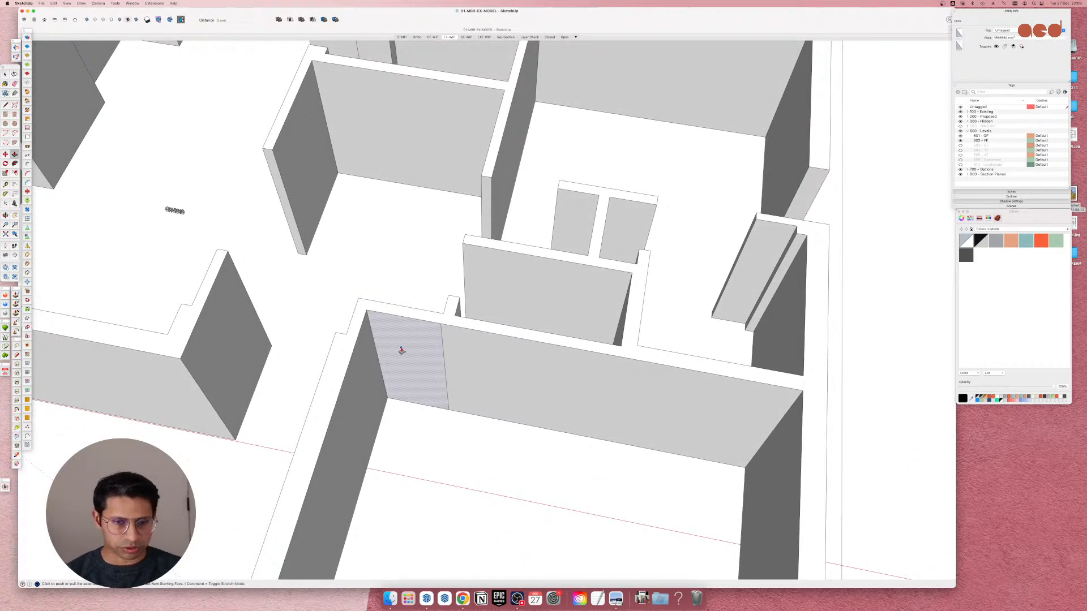
{"action": "left_click", "coordinate": [403, 347]}
{"action": "left_click", "coordinate": [410, 343]}
{"action": "middle_click_drag", "start_coordinate": [410, 343], "coordinate": [534, 284]}
{"action": "key", "text": "space"}
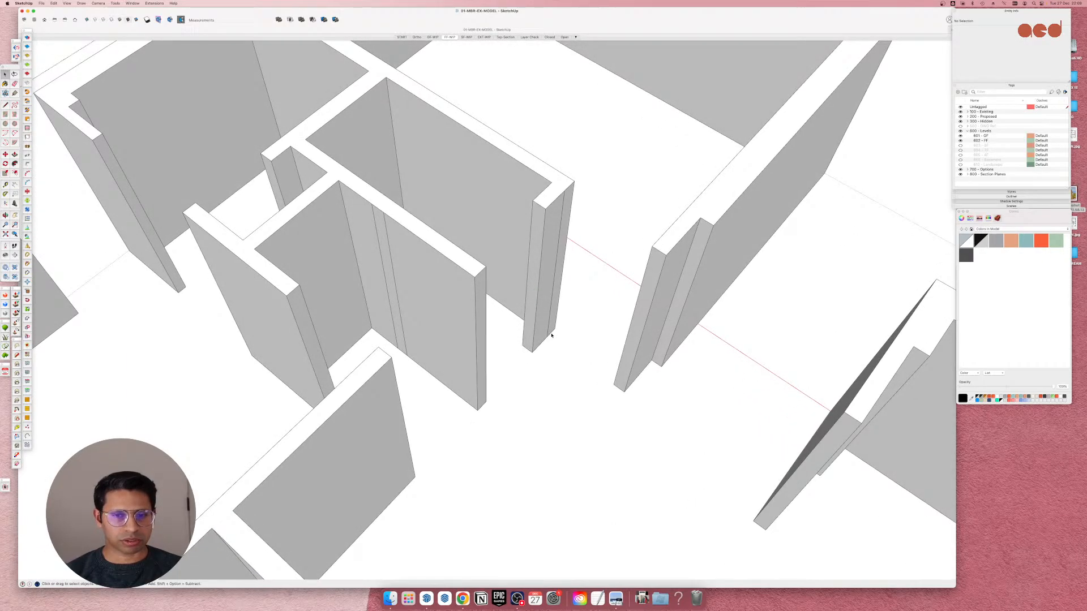
Select the short bottom edges of the wall ends beside each internal door opening on the ground floor.
{"action": "left_click", "coordinate": [551, 335]}
{"action": "scroll", "coordinate": [552, 335], "scroll_direction": "down", "scroll_amount": 3}
{"action": "middle_click_drag", "start_coordinate": [481, 334], "coordinate": [449, 359]}
{"action": "scroll", "coordinate": [449, 359], "scroll_direction": "up", "scroll_amount": 2}
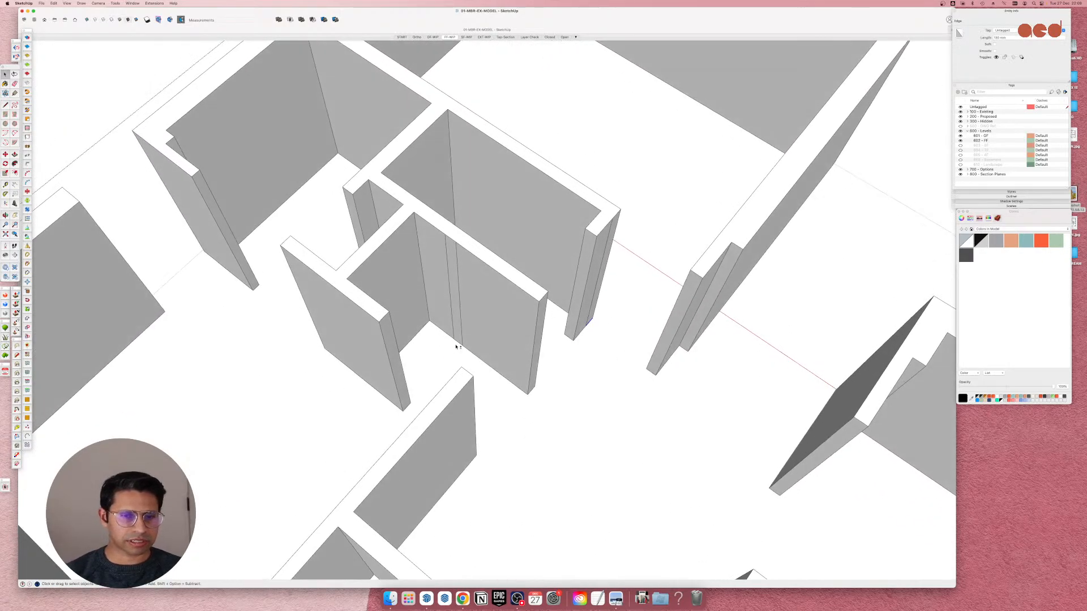
{"action": "left_click", "coordinate": [407, 409], "text": "shift"}
{"action": "scroll", "coordinate": [406, 409], "scroll_direction": "down", "scroll_amount": 5}
{"action": "scroll", "coordinate": [534, 381], "scroll_direction": "up", "scroll_amount": 6}
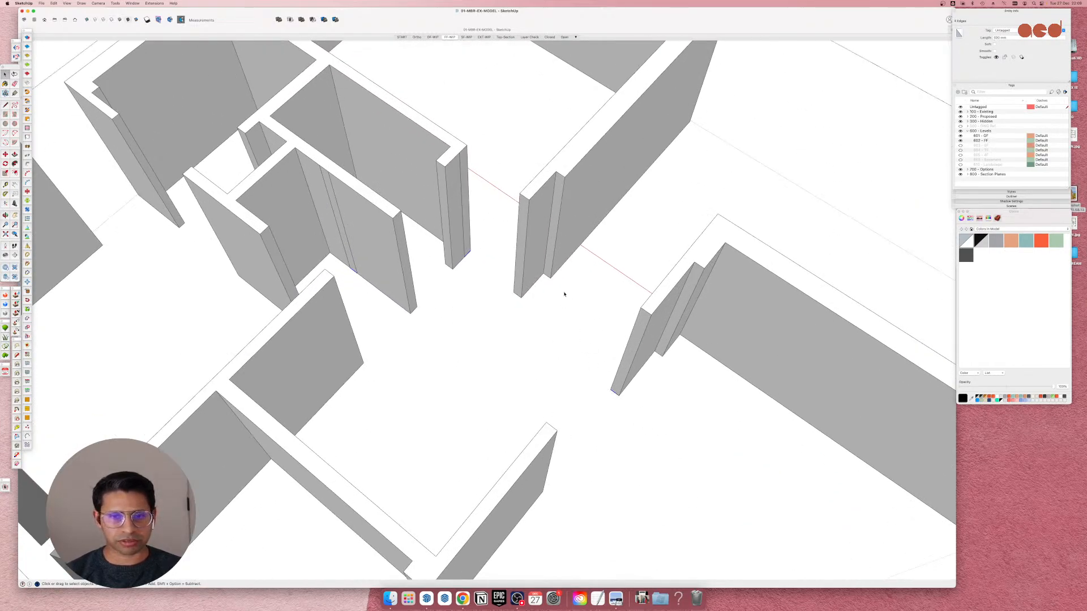
{"action": "scroll", "coordinate": [554, 305], "scroll_direction": "down", "scroll_amount": 3}
{"action": "middle_click_drag", "start_coordinate": [393, 323], "coordinate": [381, 162]}
{"action": "scroll", "coordinate": [350, 215], "scroll_direction": "up", "scroll_amount": 2}
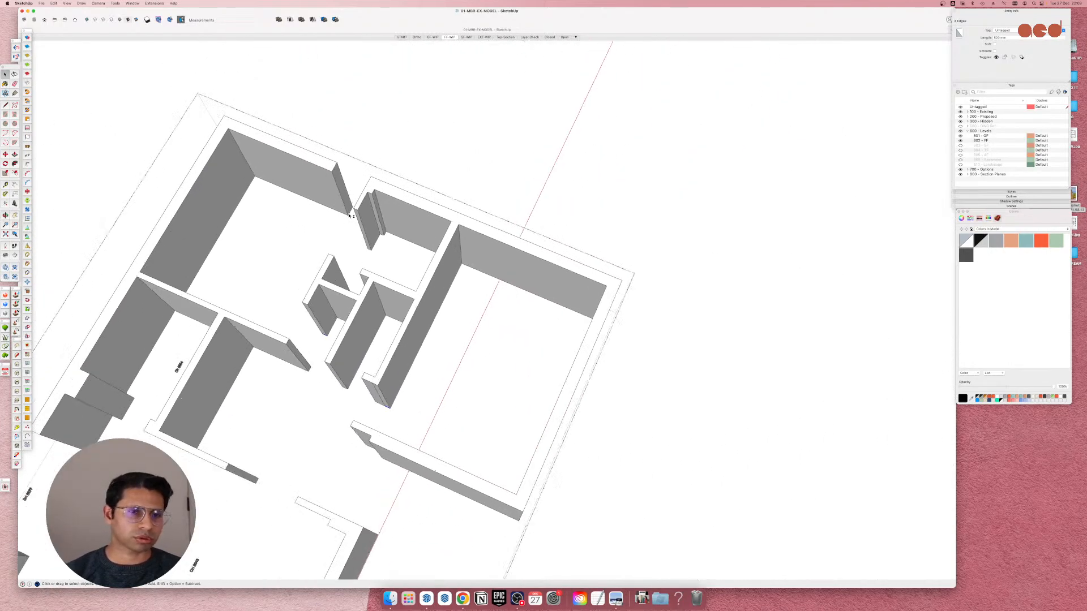
{"action": "scroll", "coordinate": [351, 214], "scroll_direction": "down", "scroll_amount": 3}
{"action": "scroll", "coordinate": [336, 312], "scroll_direction": "up", "scroll_amount": 6}
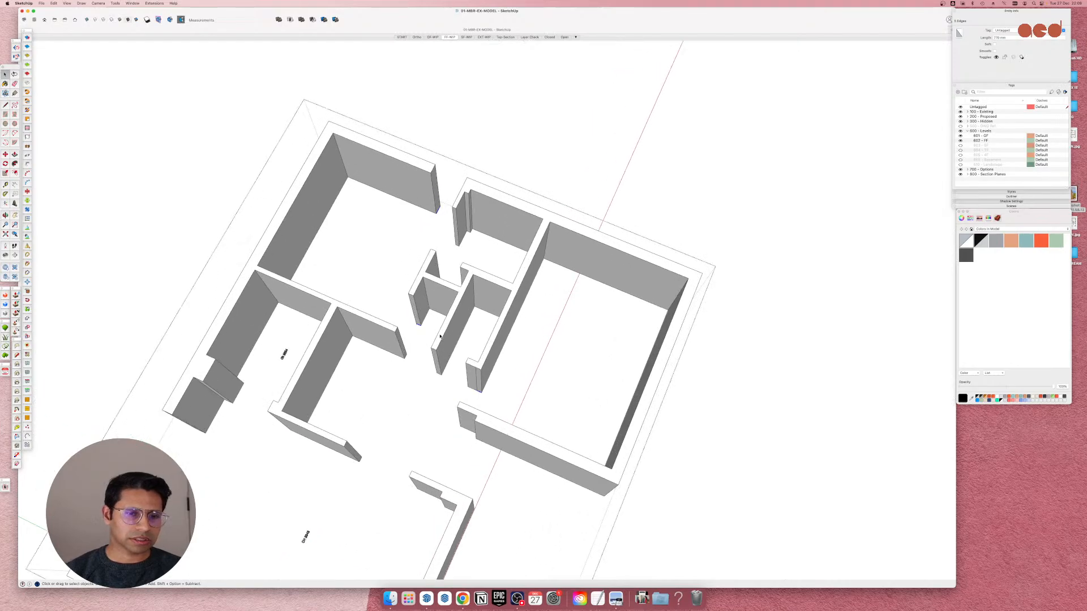
{"action": "scroll", "coordinate": [399, 305], "scroll_direction": "up", "scroll_amount": 3}
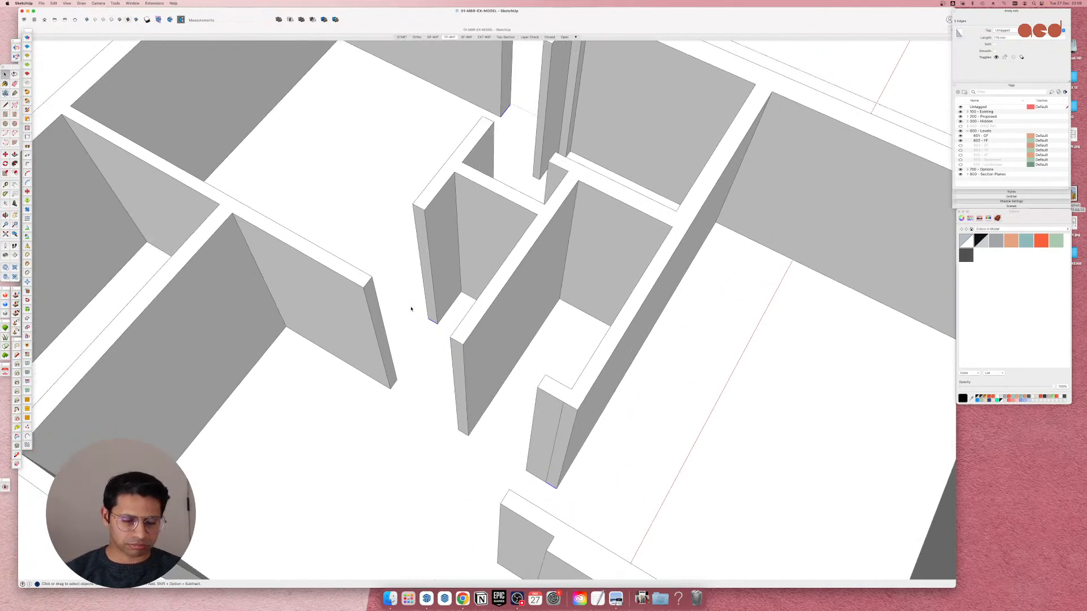
Copy the selected bottom edges vertically up the wall ends to door head height.
{"action": "key", "text": "m"}
{"action": "left_click", "coordinate": [434, 321]}
{"action": "left_click", "coordinate": [422, 276]}
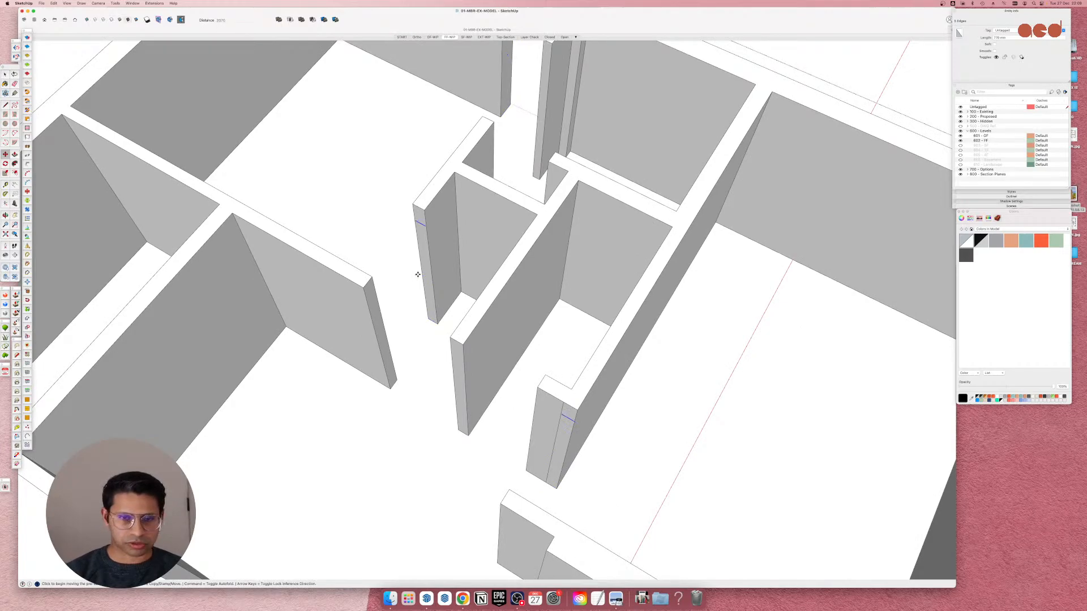
{"action": "scroll", "coordinate": [417, 275], "scroll_direction": "down", "scroll_amount": 5}
{"action": "scroll", "coordinate": [598, 376], "scroll_direction": "up", "scroll_amount": 5}
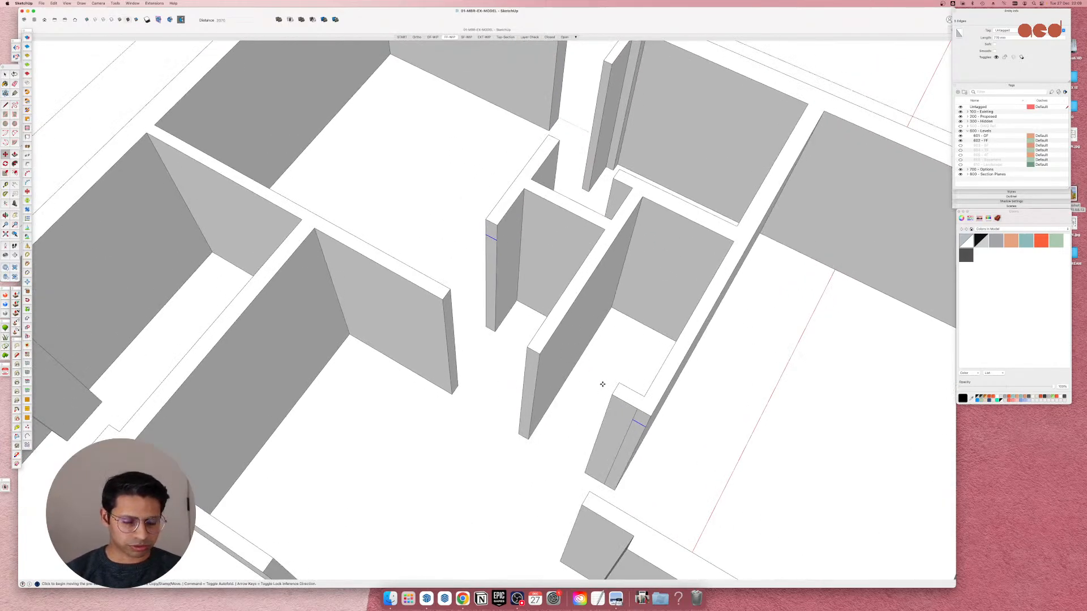
Extrude the faces above the copied edges across three door openings to the opposite walls, forming the door heads.
{"action": "key", "text": "p"}
{"action": "left_click", "coordinate": [601, 488]}
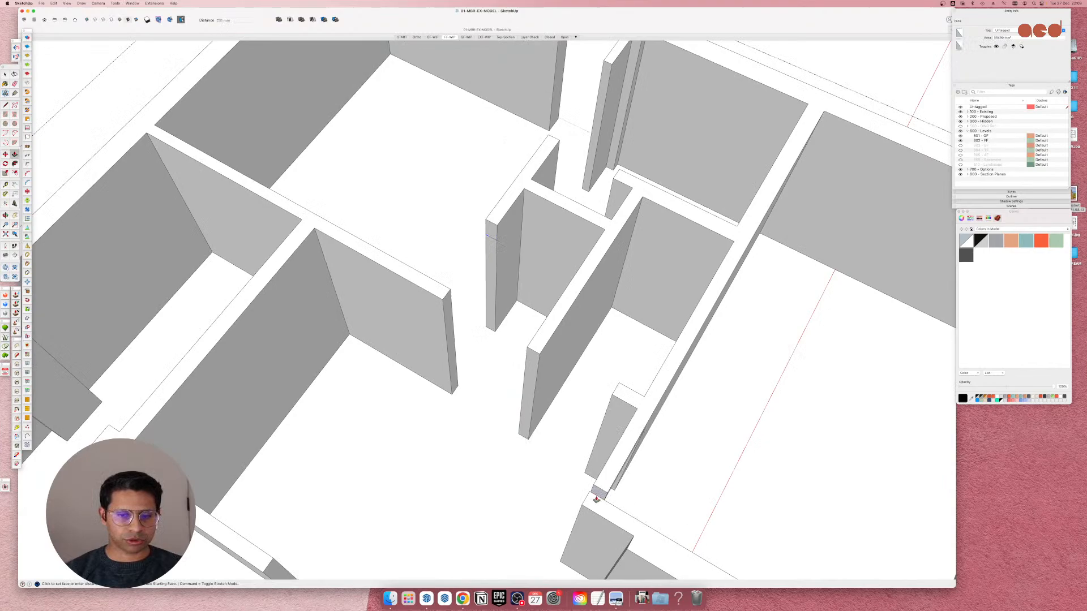
{"action": "left_click", "coordinate": [493, 232]}
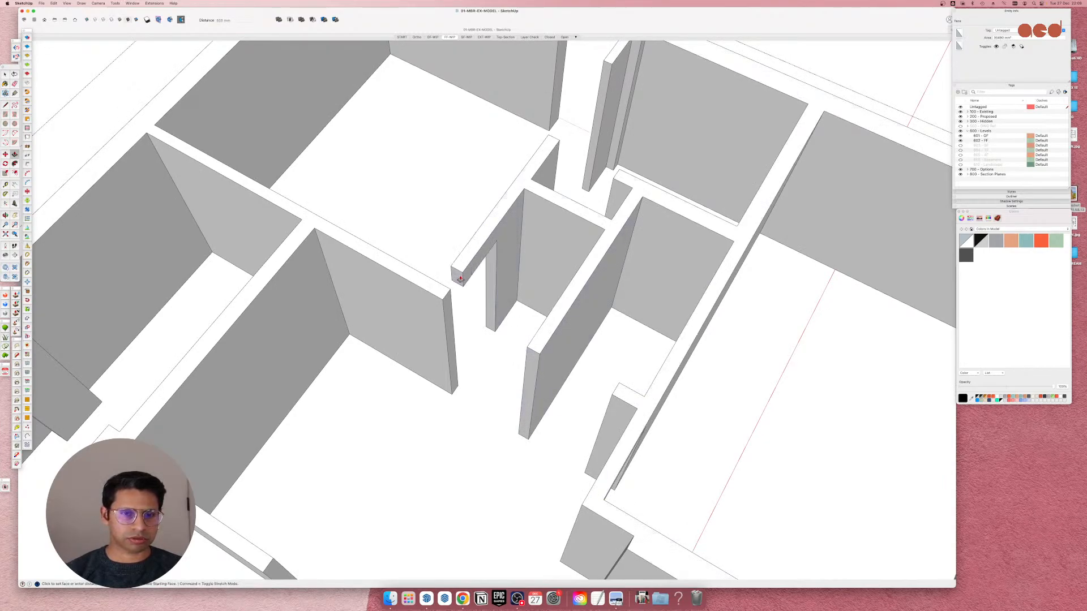
{"action": "left_click", "coordinate": [442, 288]}
{"action": "scroll", "coordinate": [451, 300], "scroll_direction": "down", "scroll_amount": 5}
{"action": "scroll", "coordinate": [512, 140], "scroll_direction": "up", "scroll_amount": 5}
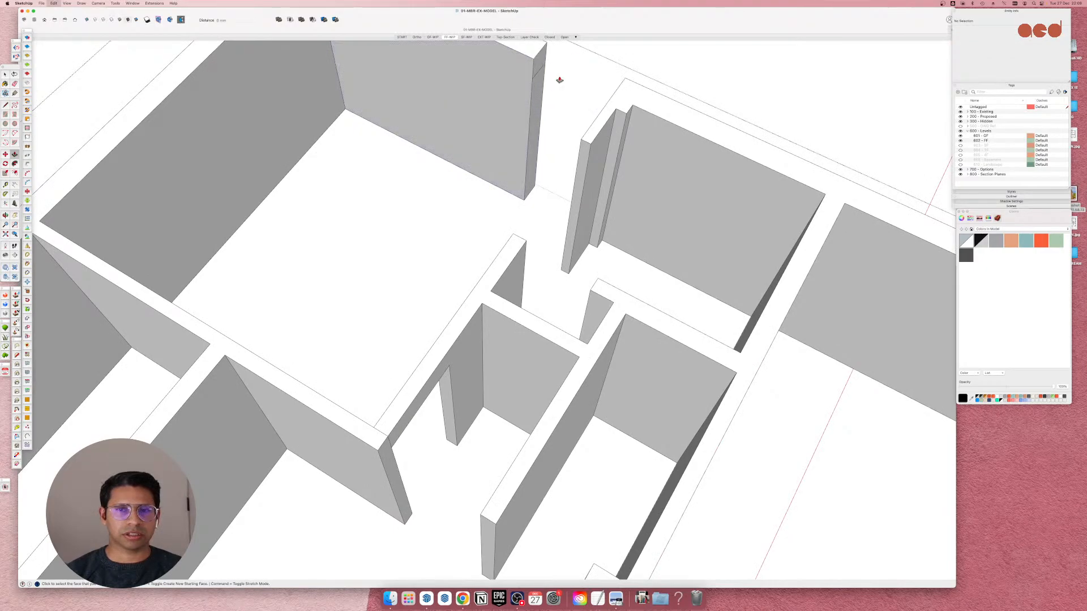
{"action": "left_click", "coordinate": [535, 68]}
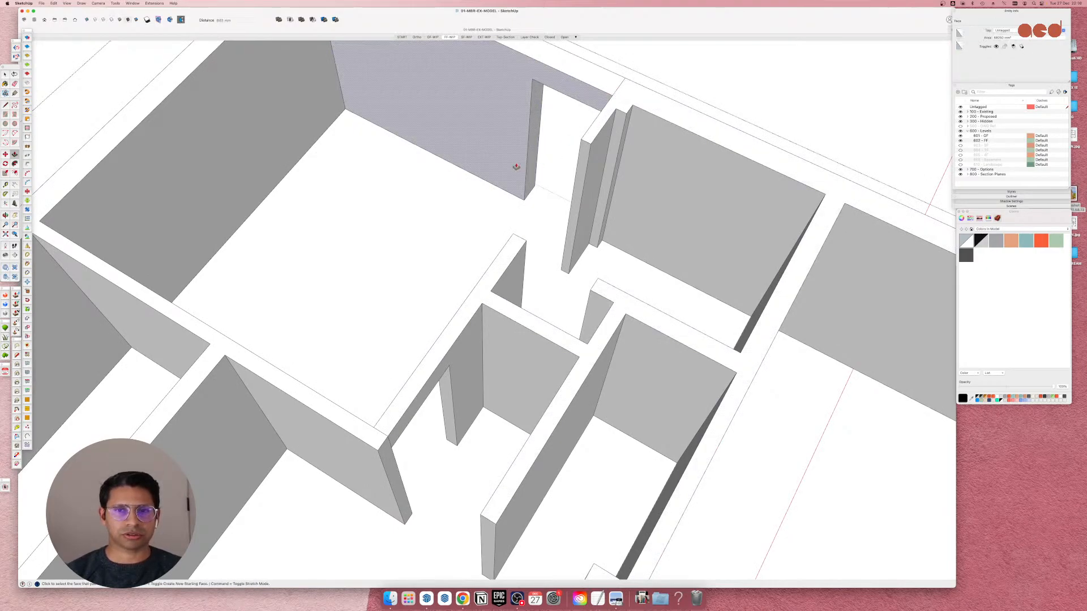
Copy the bottom edge of the narrow wall pier beside the cupboard opening vertically up to door head height.
{"action": "scroll", "coordinate": [516, 167], "scroll_direction": "down", "scroll_amount": 6}
{"action": "scroll", "coordinate": [510, 272], "scroll_direction": "up", "scroll_amount": 2}
{"action": "middle_click_drag", "start_coordinate": [509, 278], "coordinate": [917, 427]}
{"action": "scroll", "coordinate": [515, 239], "scroll_direction": "up", "scroll_amount": 4}
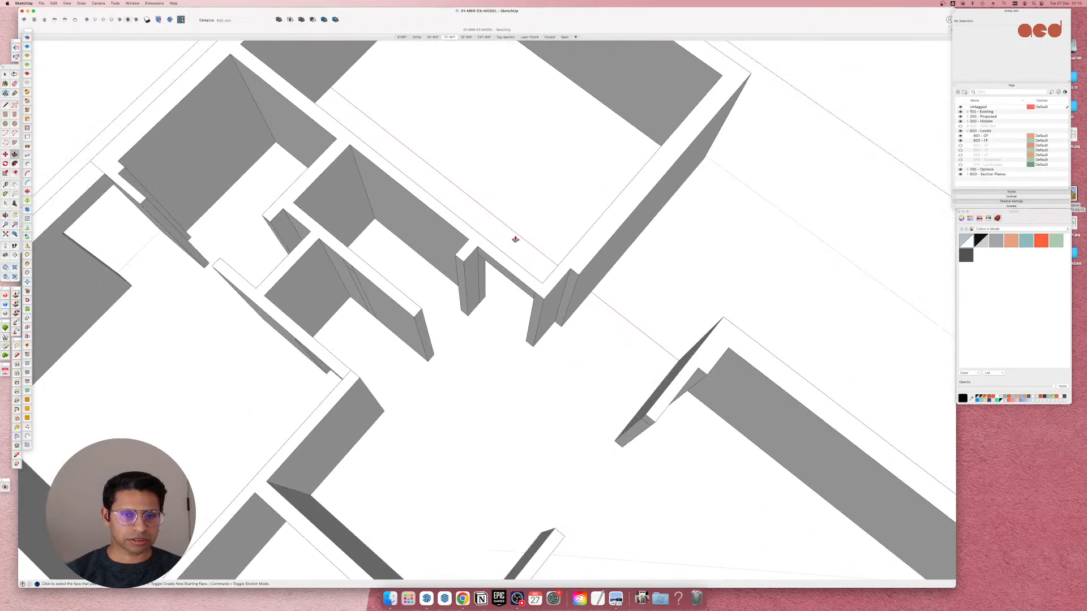
{"action": "scroll", "coordinate": [512, 240], "scroll_direction": "up", "scroll_amount": 2}
{"action": "middle_click_drag", "start_coordinate": [424, 296], "coordinate": [488, 245]}
{"action": "key", "text": "space"}
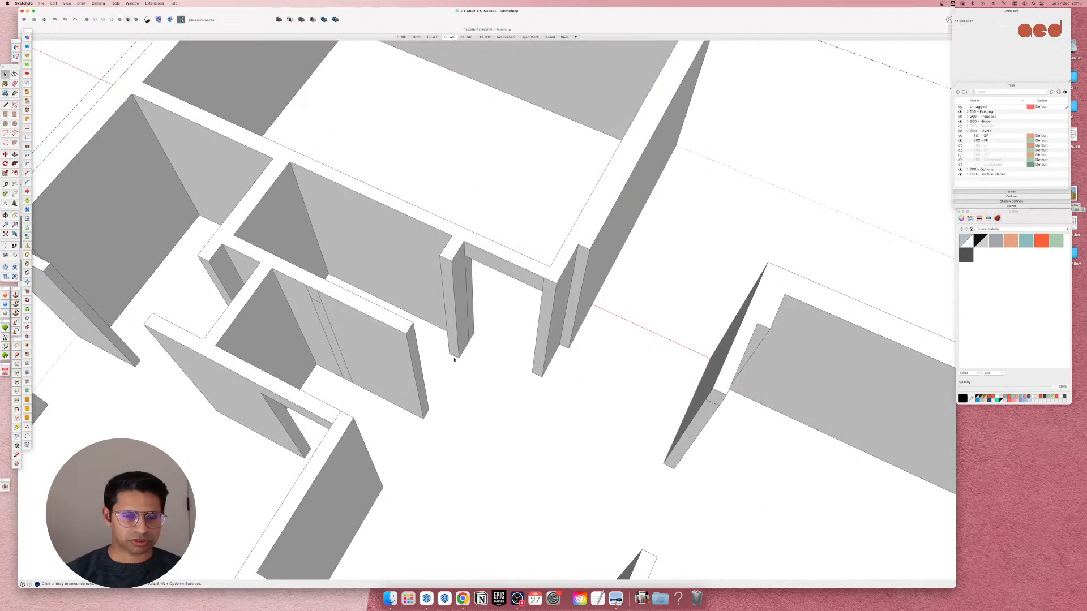
{"action": "key", "text": "m"}
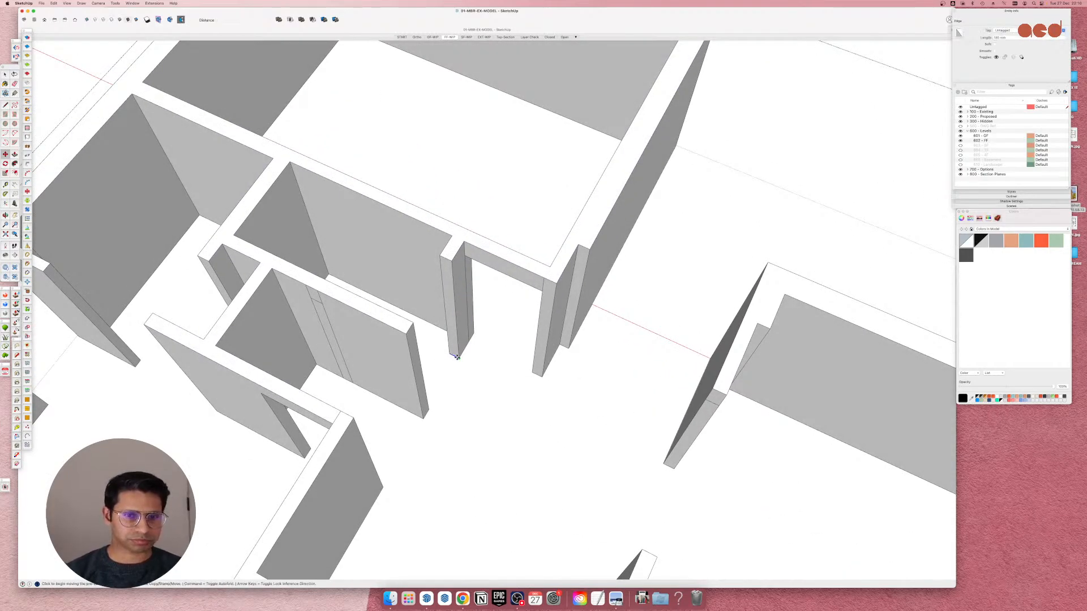
{"action": "left_click", "coordinate": [455, 358]}
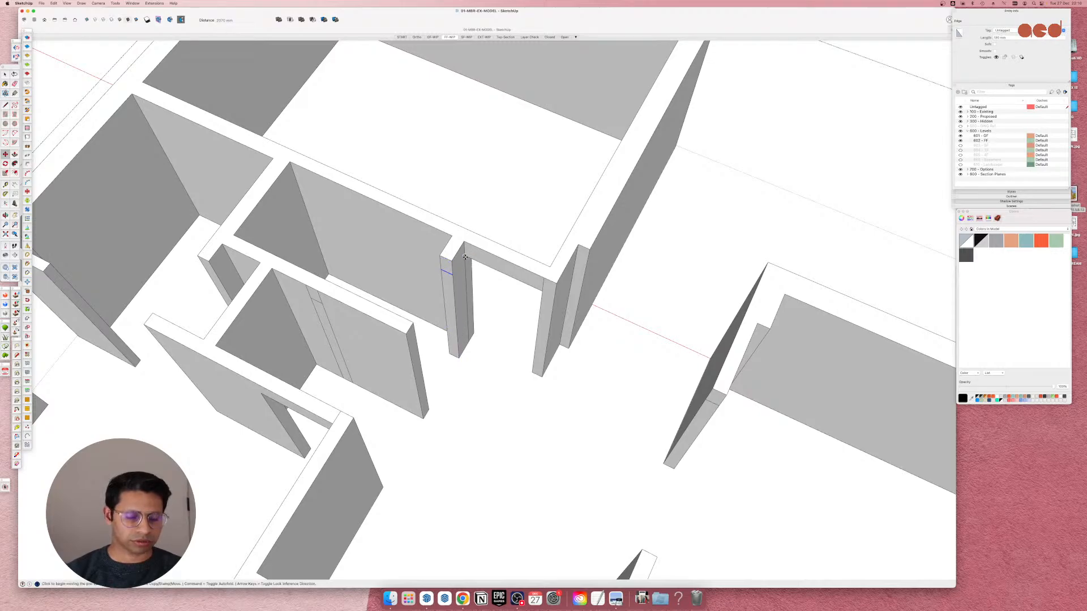
Extrude the door head faces across the two cupboard openings to the opposite walls.
{"action": "key", "text": "p"}
{"action": "left_click", "coordinate": [445, 267]}
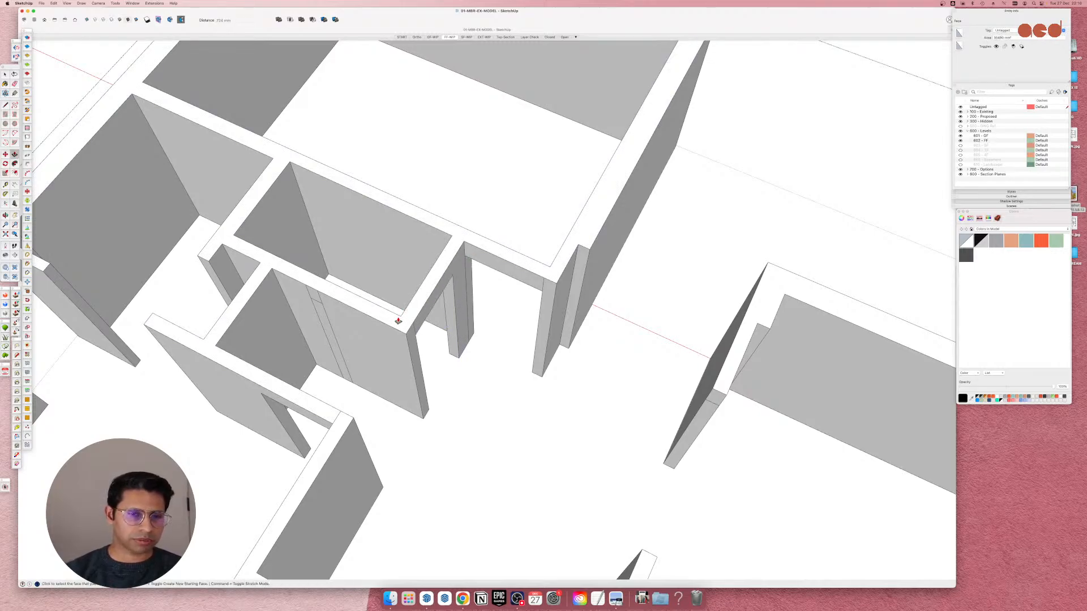
{"action": "left_click", "coordinate": [311, 298]}
{"action": "left_click", "coordinate": [251, 367]}
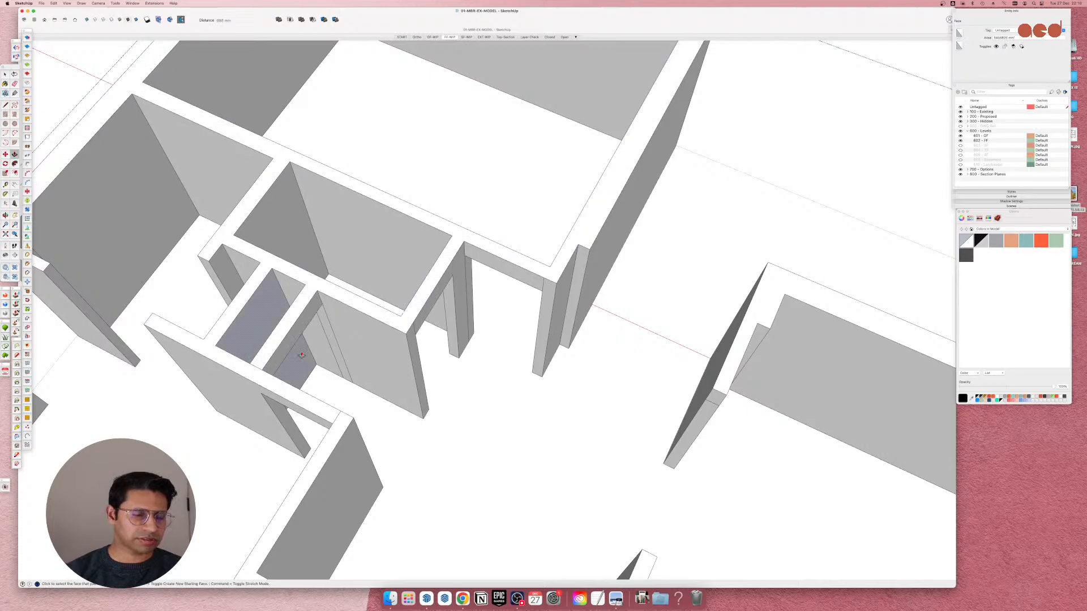
Extrude the door head across the wide opening between the hall and the large room to the opposite wall end.
{"action": "scroll", "coordinate": [547, 368], "scroll_direction": "down", "scroll_amount": 10}
{"action": "scroll", "coordinate": [547, 369], "scroll_direction": "up", "scroll_amount": 4}
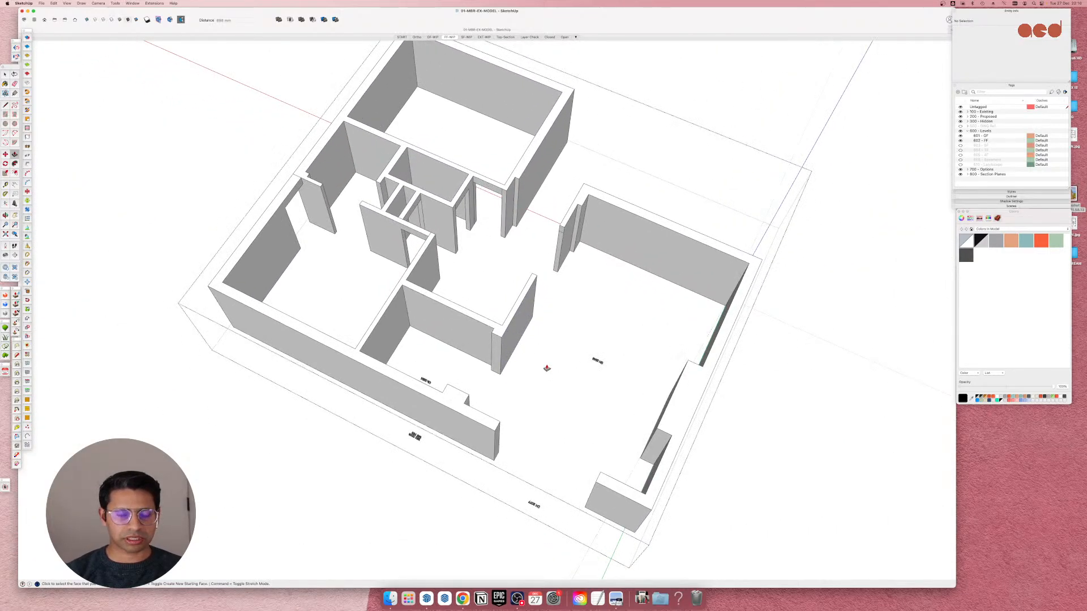
{"action": "middle_click_drag", "start_coordinate": [546, 368], "coordinate": [558, 292]}
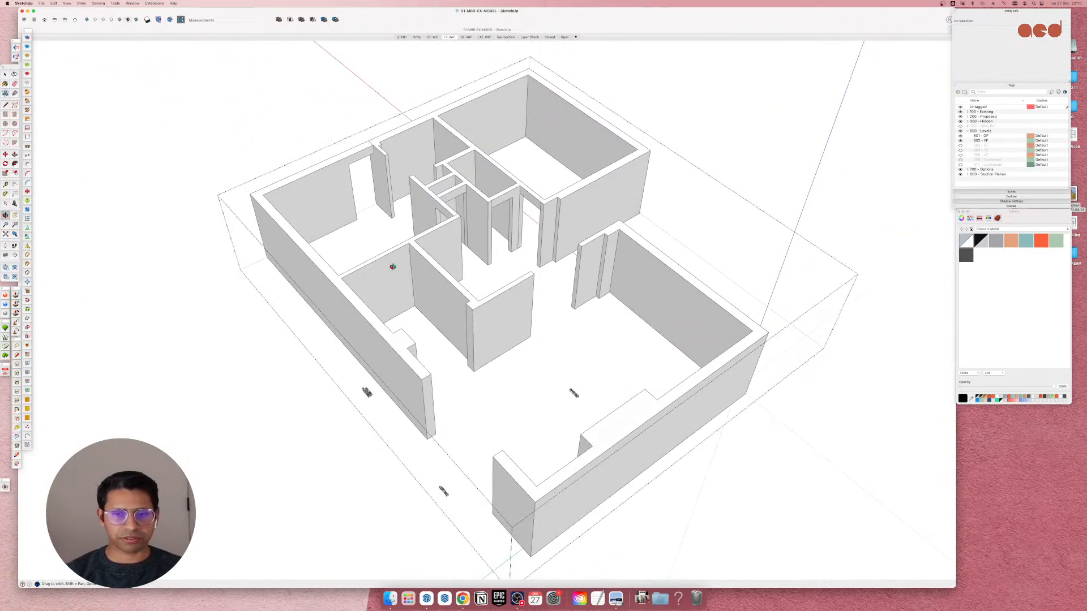
{"action": "scroll", "coordinate": [578, 258], "scroll_direction": "up", "scroll_amount": 5}
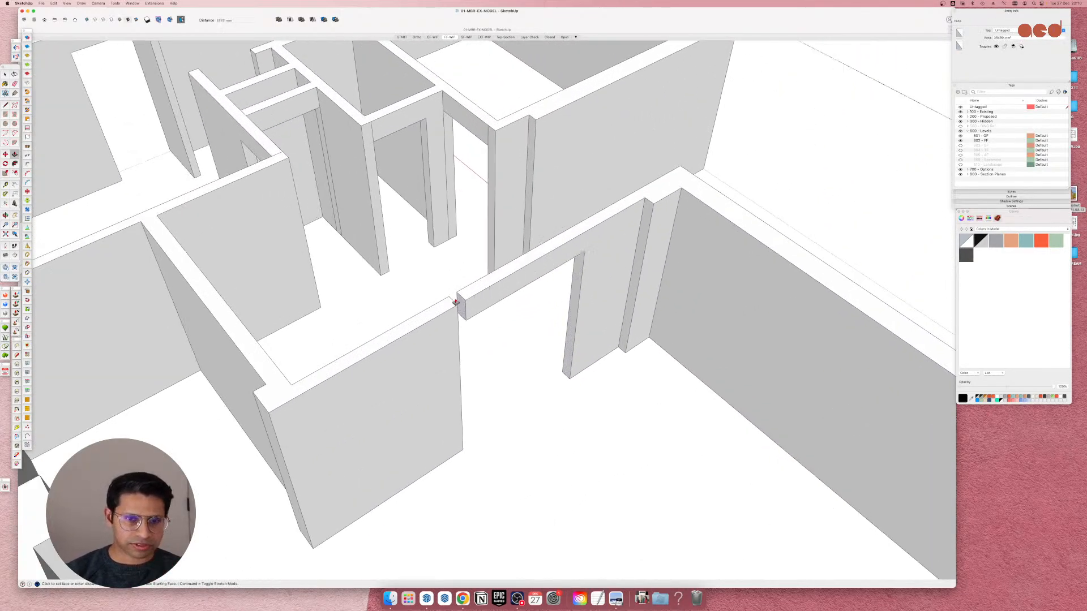
{"action": "left_click", "coordinate": [453, 303]}
Erase the leftover seam edges where the new door heads meet the hall and cupboard walls.
{"action": "key", "text": "space"}
{"action": "left_click", "coordinate": [453, 302]}
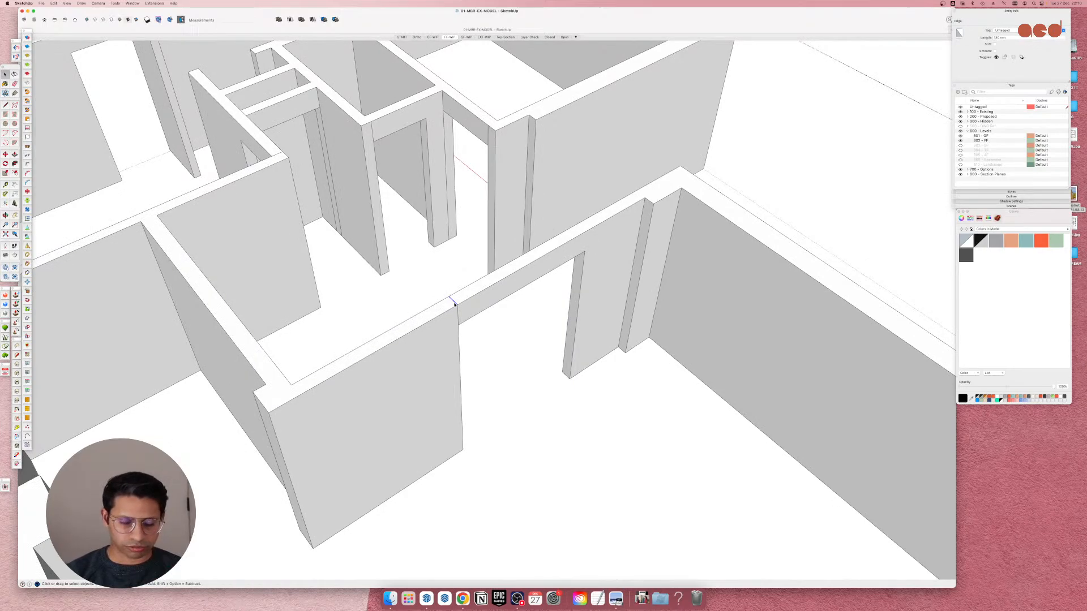
{"action": "key", "text": "e"}
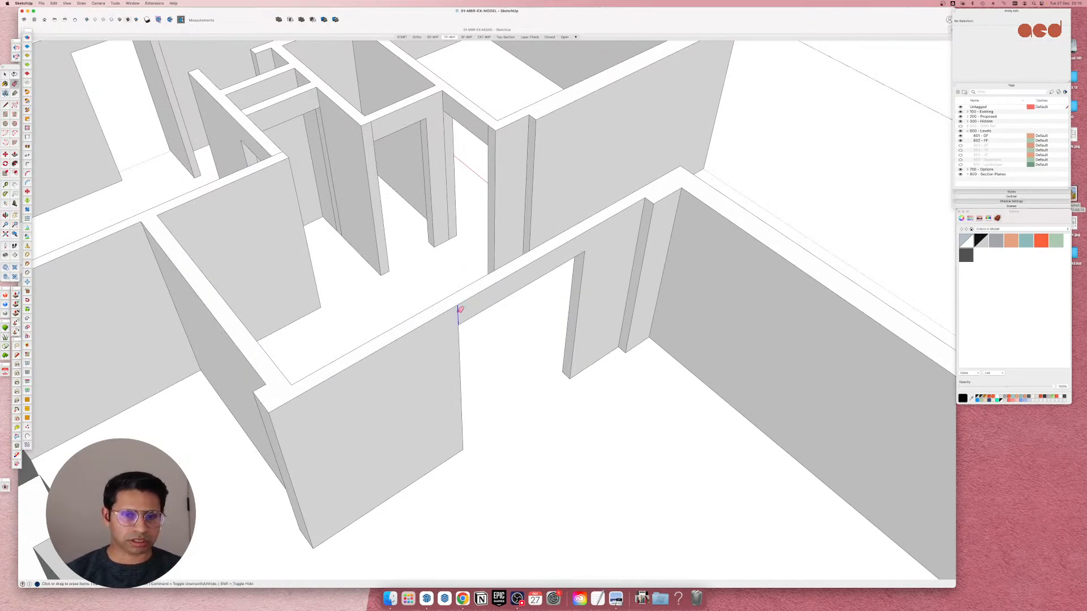
{"action": "left_click", "coordinate": [459, 312]}
{"action": "scroll", "coordinate": [532, 482], "scroll_direction": "down", "scroll_amount": 4}
{"action": "scroll", "coordinate": [506, 227], "scroll_direction": "up", "scroll_amount": 5}
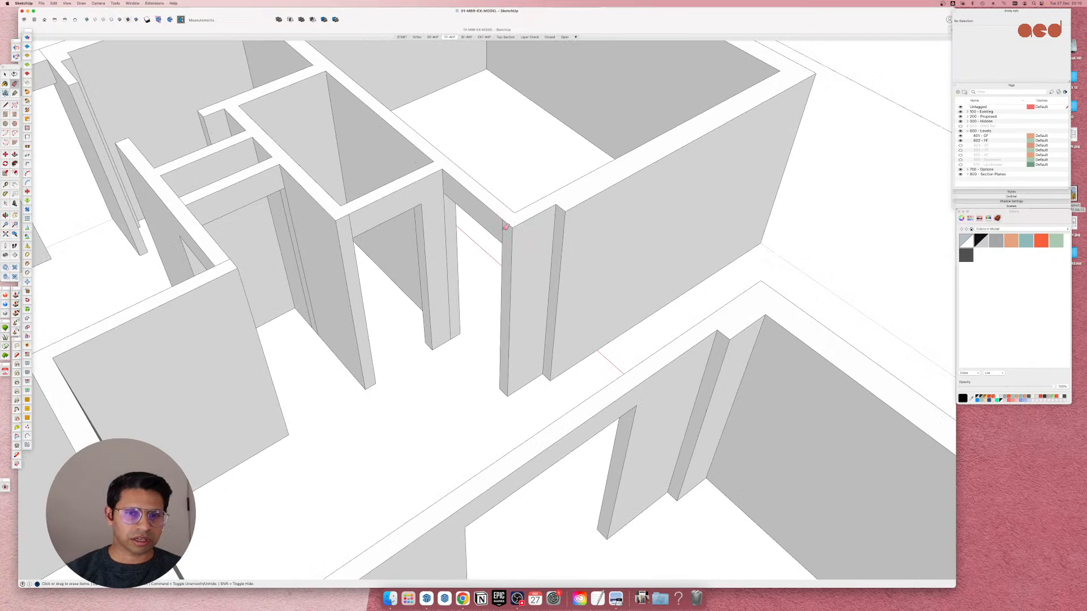
{"action": "middle_click_drag", "start_coordinate": [317, 223], "coordinate": [352, 228]}
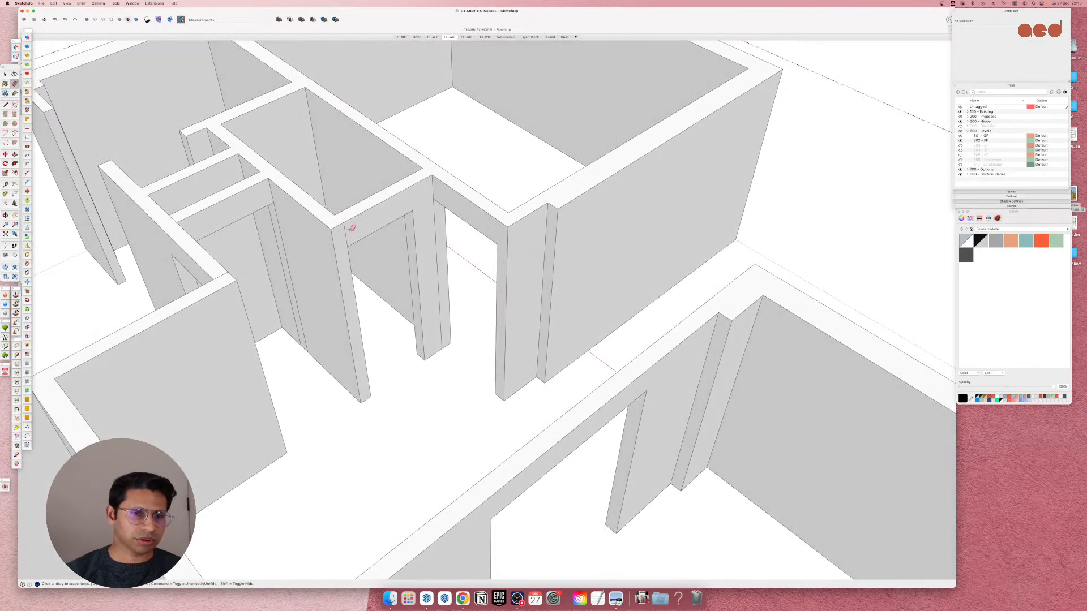
{"action": "left_click", "coordinate": [347, 229]}
{"action": "scroll", "coordinate": [628, 232], "scroll_direction": "down", "scroll_amount": 5}
{"action": "scroll", "coordinate": [466, 249], "scroll_direction": "up", "scroll_amount": 4}
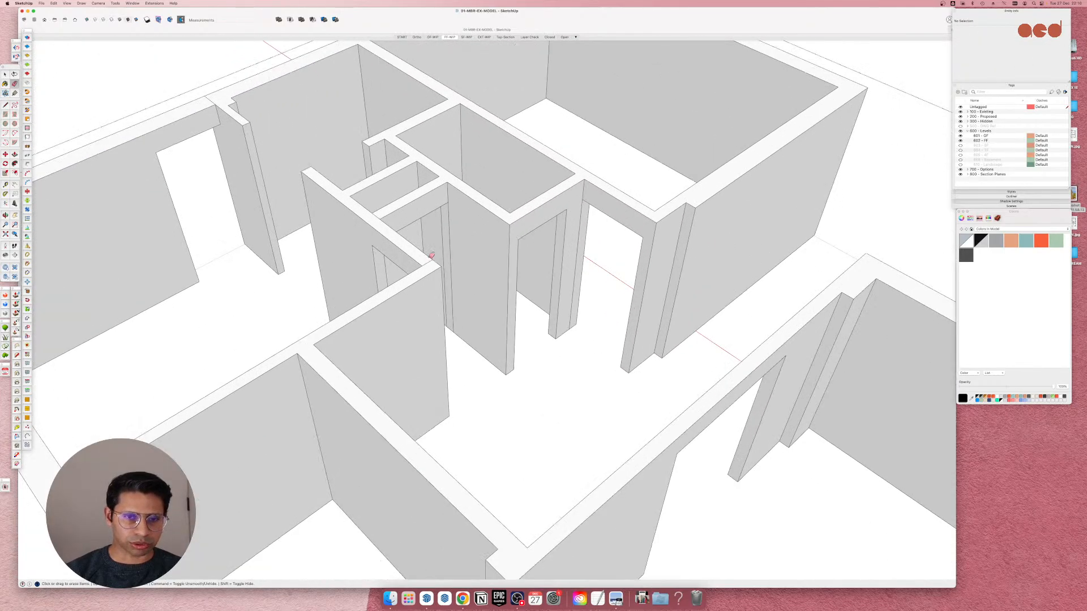
Examine the internal door heads and wall tops across the ground floor for stray edges and openings still lacking heads.
{"action": "scroll", "coordinate": [431, 256], "scroll_direction": "up", "scroll_amount": 3}
{"action": "middle_click_drag", "start_coordinate": [437, 246], "coordinate": [521, 283]}
{"action": "scroll", "coordinate": [424, 215], "scroll_direction": "down", "scroll_amount": 5}
{"action": "scroll", "coordinate": [465, 229], "scroll_direction": "up", "scroll_amount": 4}
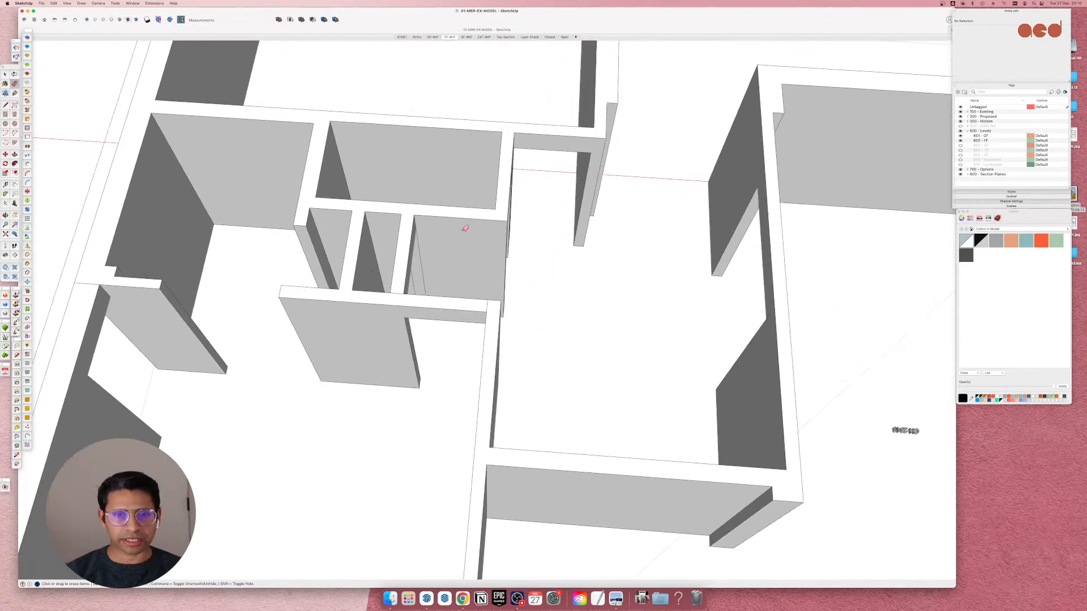
{"action": "middle_click_drag", "start_coordinate": [465, 229], "coordinate": [332, 212]}
{"action": "scroll", "coordinate": [331, 212], "scroll_direction": "down", "scroll_amount": 5}
{"action": "scroll", "coordinate": [515, 241], "scroll_direction": "up", "scroll_amount": 8}
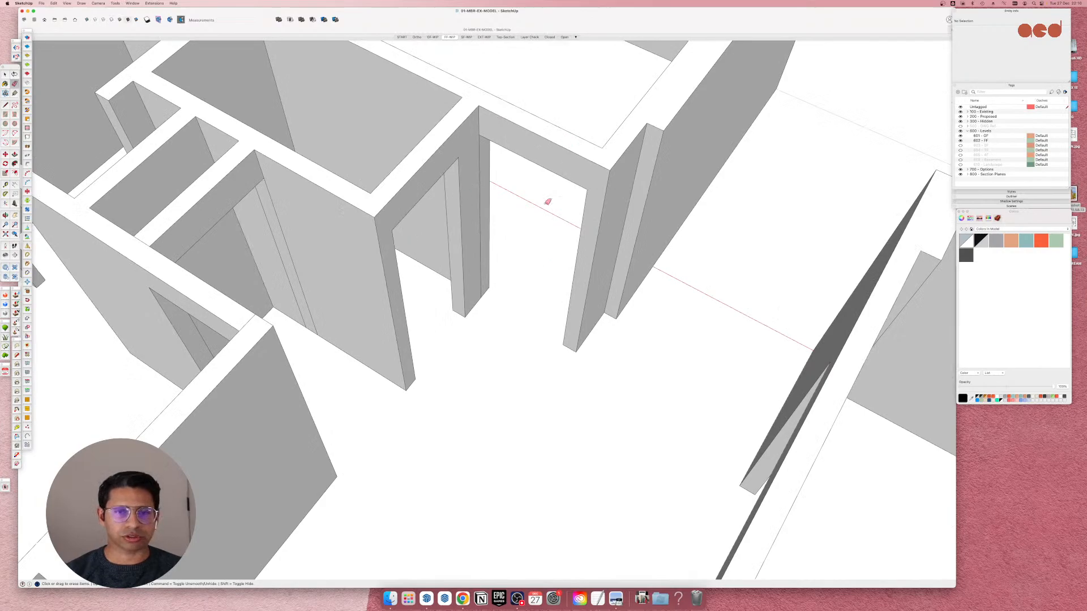
{"action": "scroll", "coordinate": [548, 202], "scroll_direction": "down", "scroll_amount": 6}
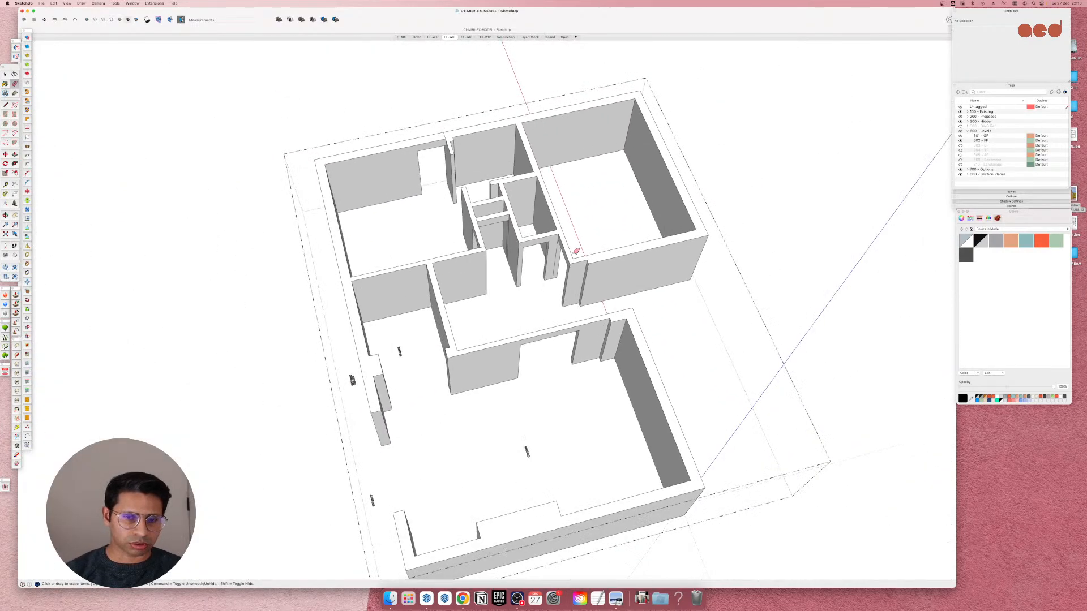
{"action": "mouse_move", "coordinate": [526, 379]}
{"action": "middle_mouse_down"}
{"action": "mouse_move", "coordinate": [510, 375]}
{"action": "mouse_move", "coordinate": [537, 373]}
{"action": "middle_mouse_up"}
{"action": "scroll", "coordinate": [542, 372], "scroll_direction": "up", "scroll_amount": 5}
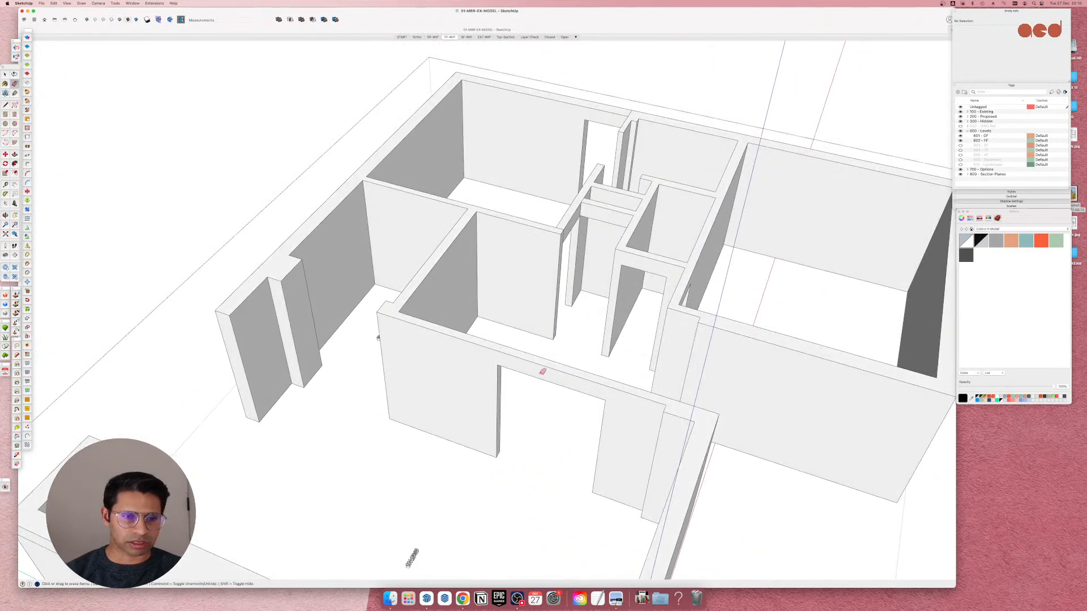
Copy the bottom edge of the external wall end beside the large room's opening up to door head height.
{"action": "scroll", "coordinate": [362, 424], "scroll_direction": "down", "scroll_amount": 5}
{"action": "scroll", "coordinate": [367, 406], "scroll_direction": "up", "scroll_amount": 5}
{"action": "key", "text": "space"}
{"action": "left_click", "coordinate": [368, 406]}
{"action": "key", "text": "m"}
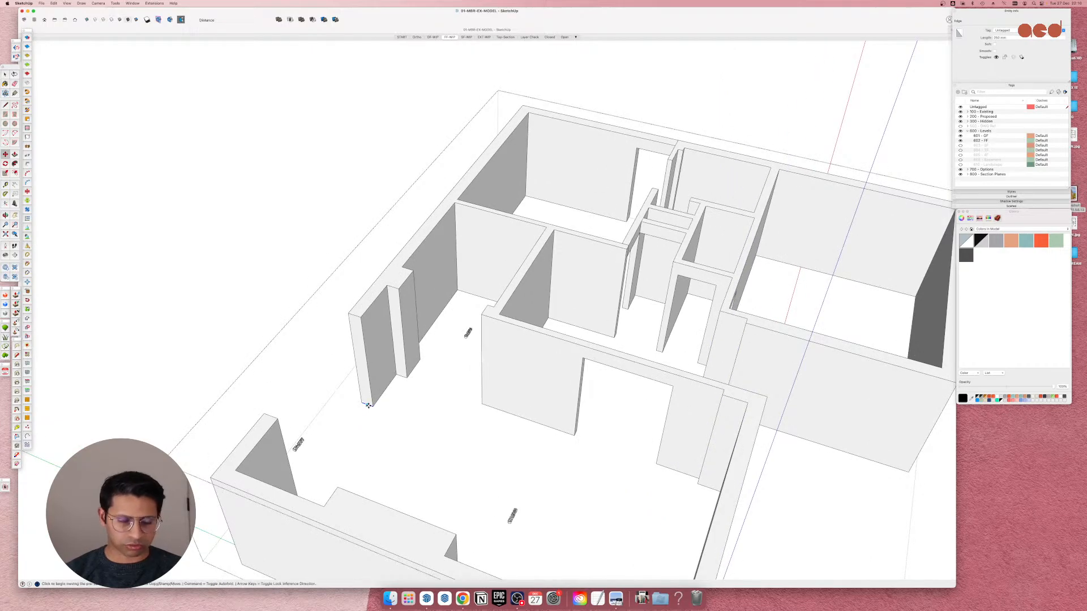
{"action": "left_click", "coordinate": [374, 405]}
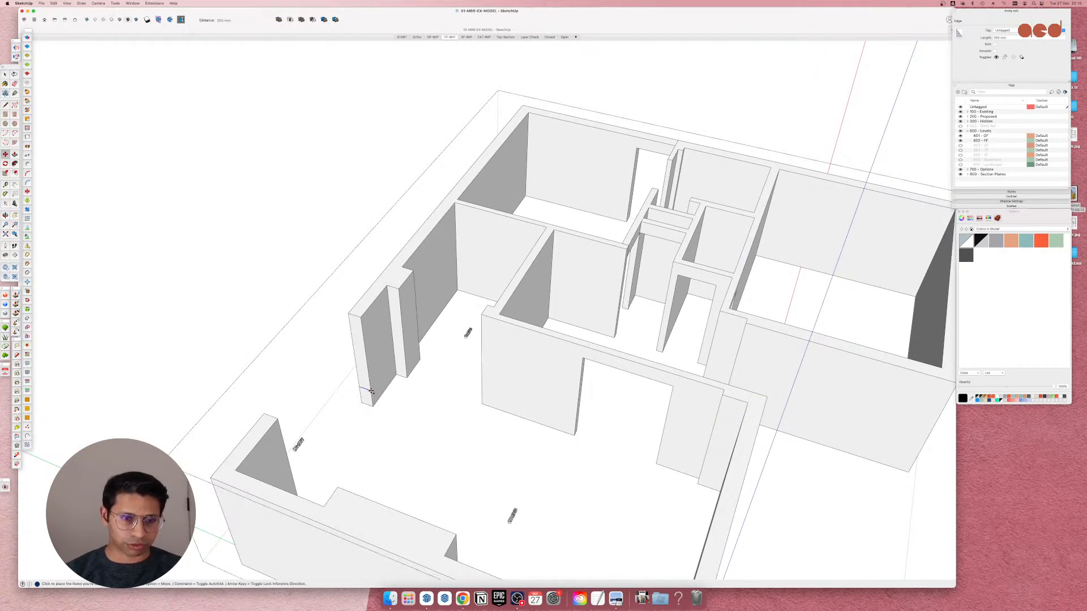
{"action": "left_click", "coordinate": [582, 360]}
Extrude the face above the copied edge across the external opening to the opposite wall and delete the seam edge on top.
{"action": "key", "text": "p"}
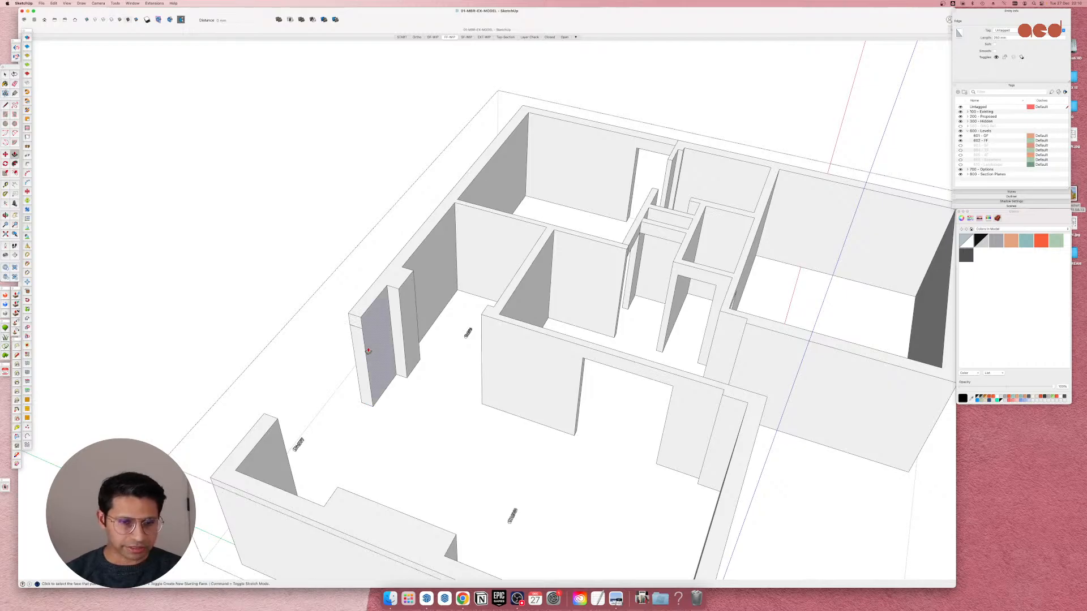
{"action": "left_click", "coordinate": [358, 327]}
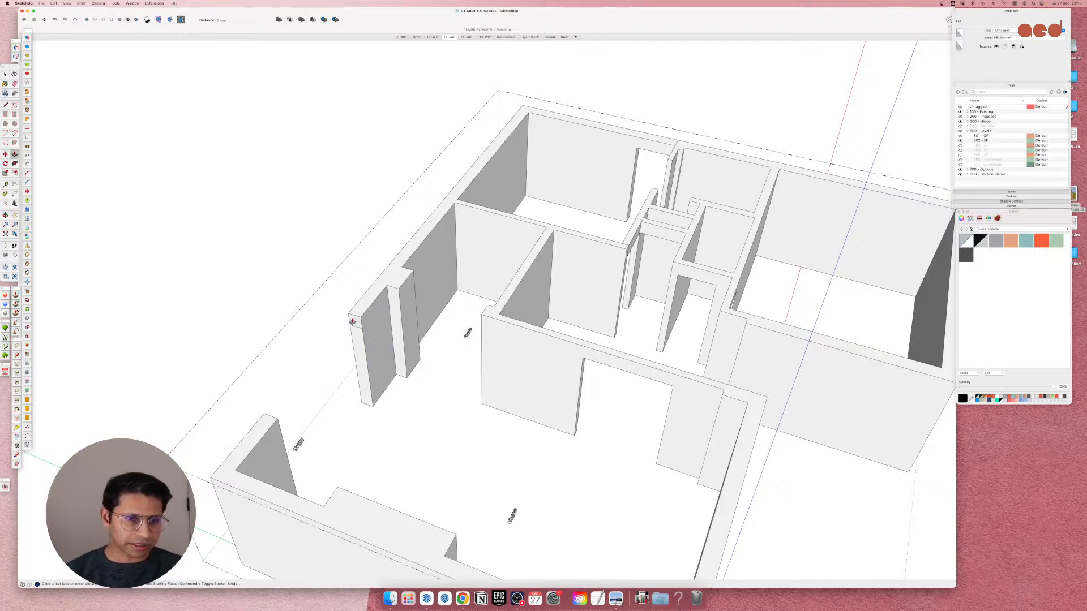
{"action": "left_click", "coordinate": [267, 419]}
{"action": "key", "text": "space"}
{"action": "left_click", "coordinate": [275, 418]}
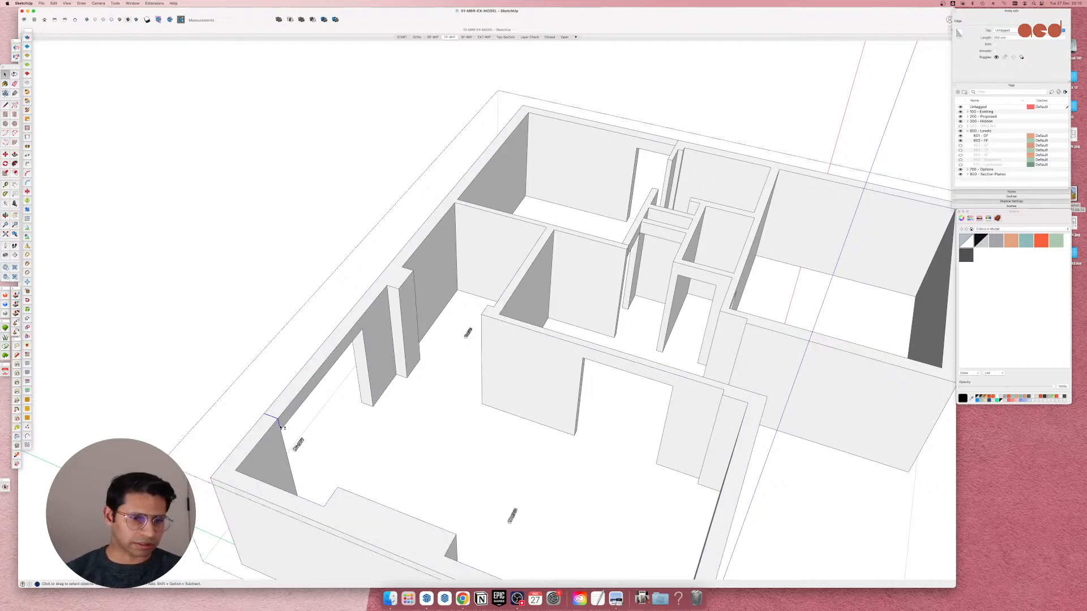
{"action": "key", "text": "Delete"}
Erase the leftover seam edges at the hall wall corner and on the cupboard wall.
{"action": "scroll", "coordinate": [444, 365], "scroll_direction": "down", "scroll_amount": 5}
{"action": "scroll", "coordinate": [601, 272], "scroll_direction": "up", "scroll_amount": 10}
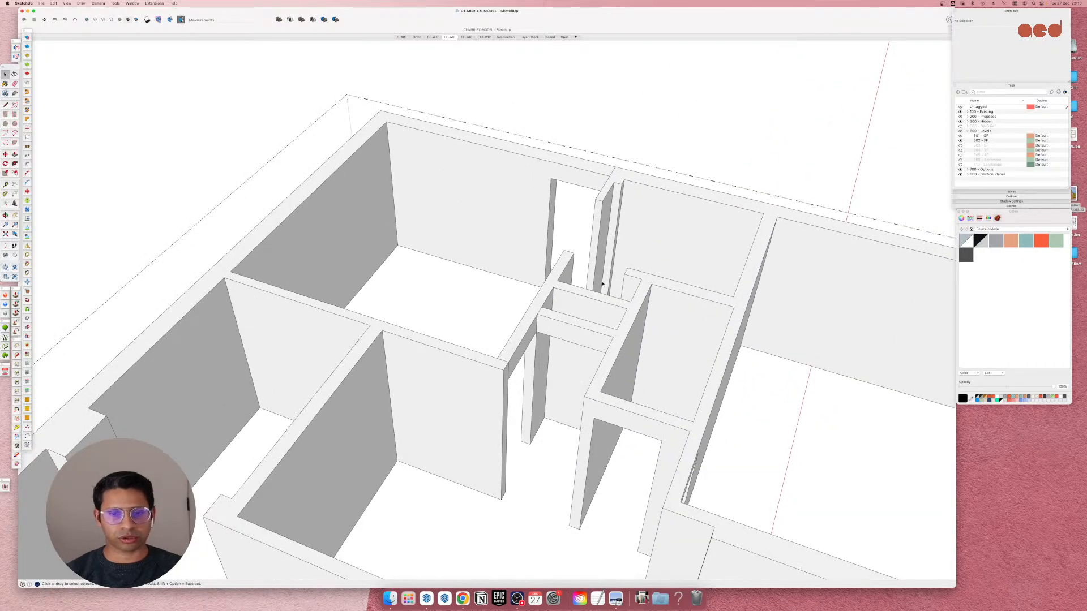
{"action": "scroll", "coordinate": [501, 391], "scroll_direction": "up", "scroll_amount": 6}
{"action": "key", "text": "e"}
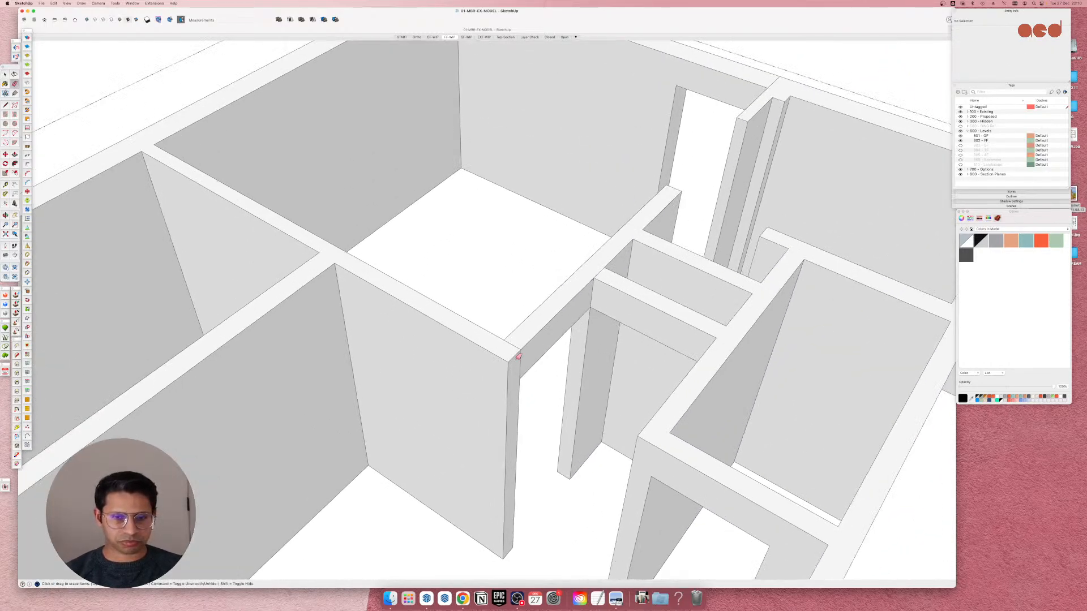
{"action": "scroll", "coordinate": [522, 357], "scroll_direction": "down", "scroll_amount": 6}
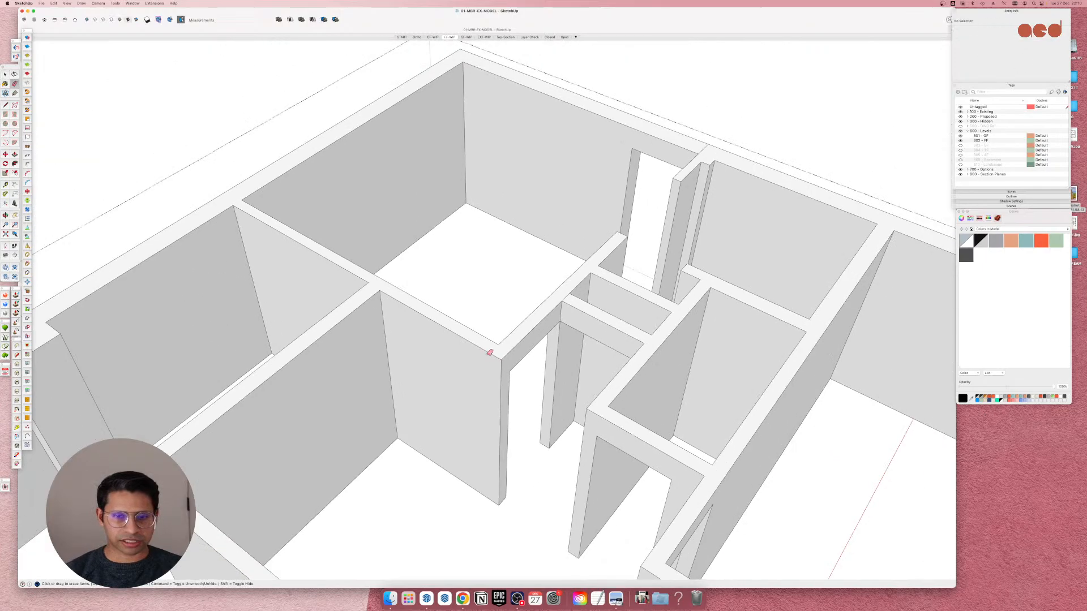
{"action": "middle_click_drag", "start_coordinate": [536, 385], "coordinate": [590, 289]}
{"action": "scroll", "coordinate": [590, 290], "scroll_direction": "up", "scroll_amount": 5}
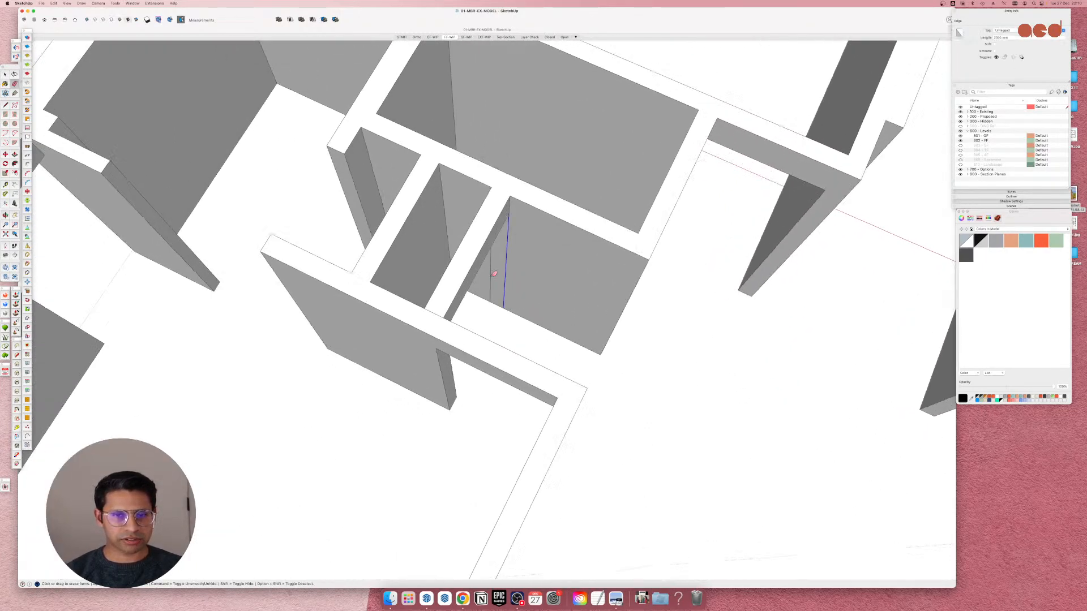
{"action": "scroll", "coordinate": [490, 273], "scroll_direction": "down", "scroll_amount": 8}
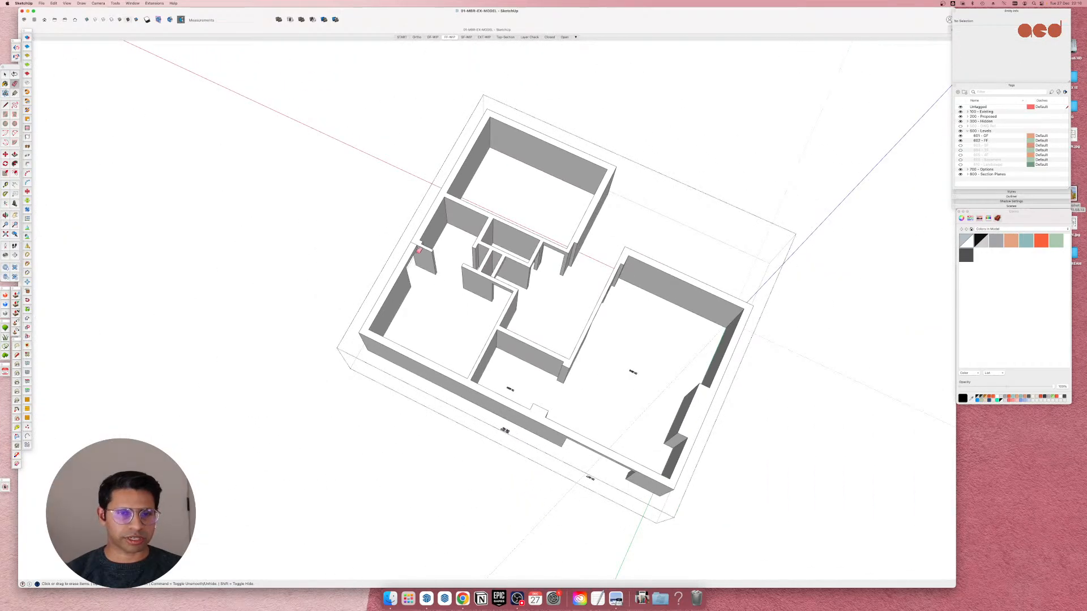
Inspect the ground floor walls, openings and door heads from all sides, including the gap between the two projecting rooms.
{"action": "scroll", "coordinate": [414, 238], "scroll_direction": "up", "scroll_amount": 4}
{"action": "scroll", "coordinate": [415, 238], "scroll_direction": "down", "scroll_amount": 5}
{"action": "middle_click_drag", "start_coordinate": [449, 323], "coordinate": [840, 266]}
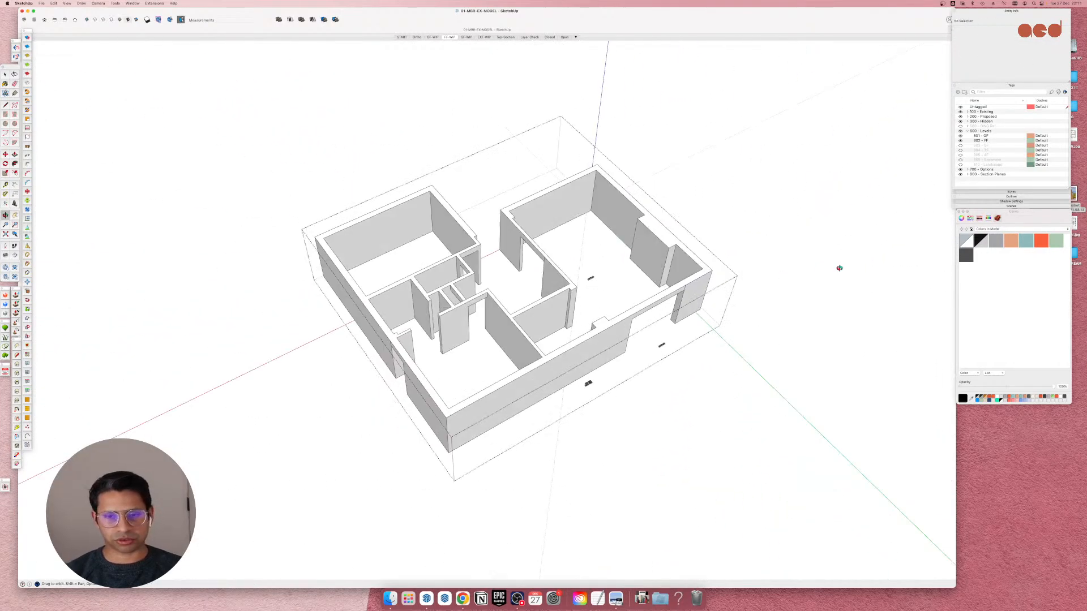
{"action": "scroll", "coordinate": [693, 265], "scroll_direction": "up", "scroll_amount": 3}
{"action": "scroll", "coordinate": [694, 266], "scroll_direction": "up", "scroll_amount": 3}
{"action": "scroll", "coordinate": [669, 275], "scroll_direction": "down", "scroll_amount": 6}
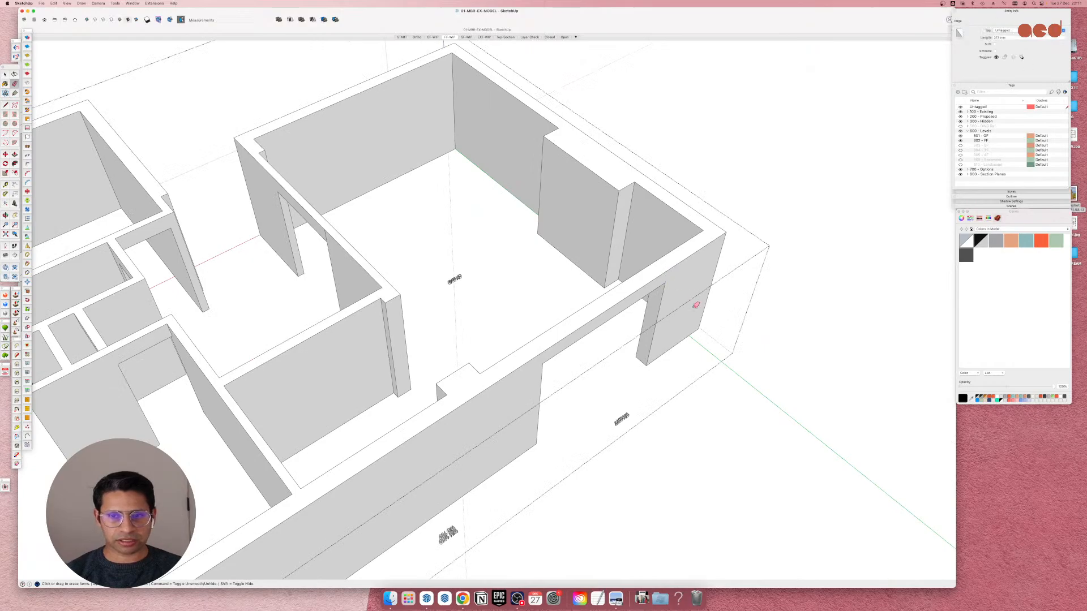
{"action": "middle_click_drag", "start_coordinate": [452, 260], "coordinate": [517, 249]}
{"action": "scroll", "coordinate": [475, 258], "scroll_direction": "up", "scroll_amount": 3}
{"action": "scroll", "coordinate": [474, 258], "scroll_direction": "up", "scroll_amount": 3}
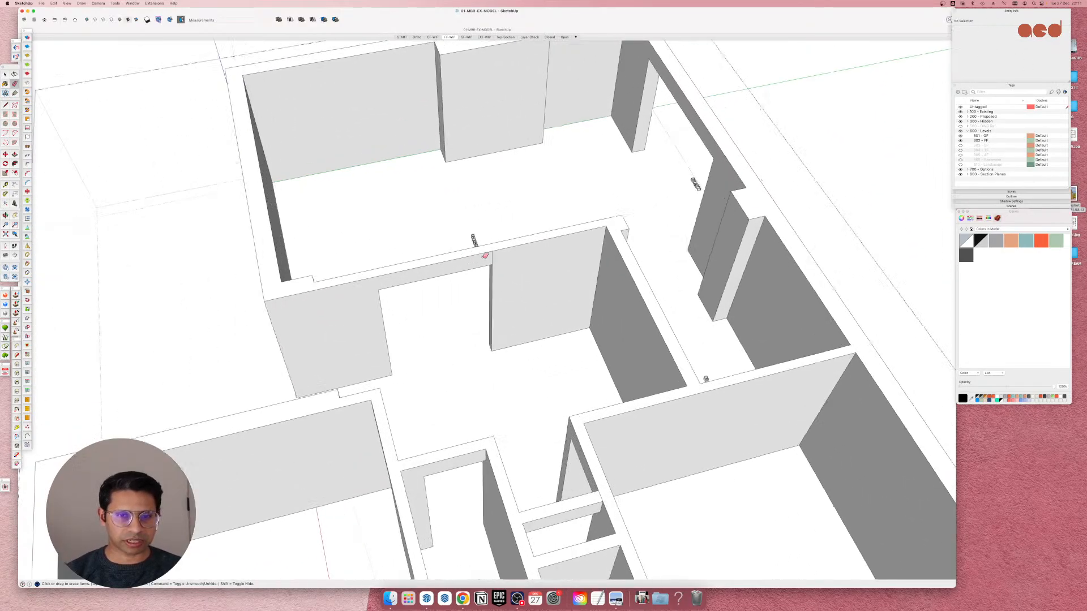
{"action": "scroll", "coordinate": [457, 281], "scroll_direction": "down", "scroll_amount": 3}
{"action": "scroll", "coordinate": [457, 282], "scroll_direction": "down", "scroll_amount": 2}
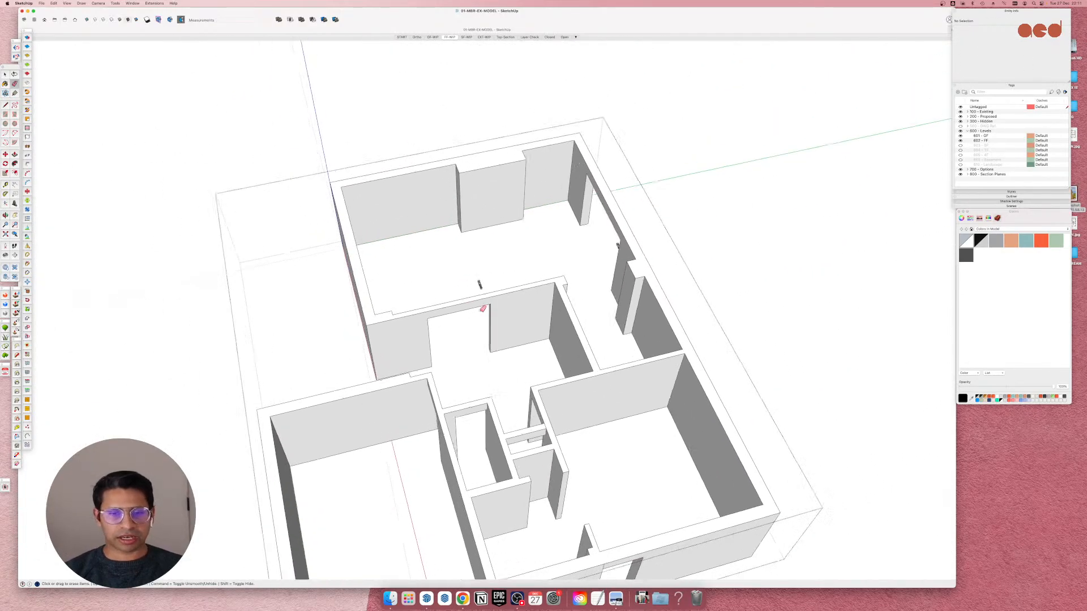
{"action": "middle_click_drag", "start_coordinate": [480, 308], "coordinate": [989, 378]}
{"action": "scroll", "coordinate": [660, 226], "scroll_direction": "up", "scroll_amount": 3}
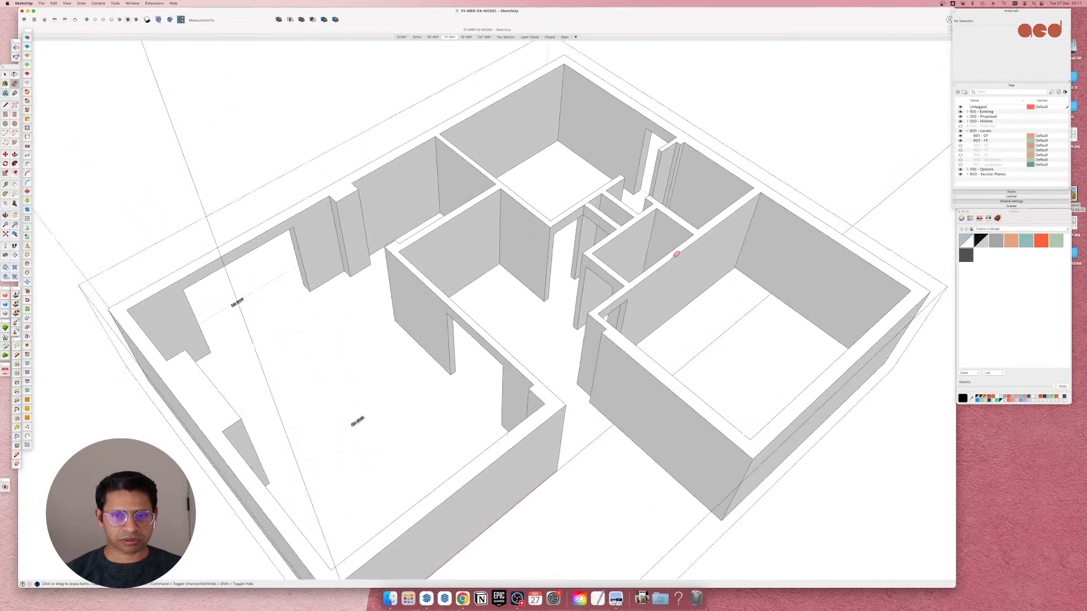
{"action": "mouse_move", "coordinate": [600, 244]}
{"action": "middle_mouse_down"}
{"action": "mouse_move", "coordinate": [779, 247]}
{"action": "mouse_move", "coordinate": [823, 209]}
{"action": "mouse_move", "coordinate": [470, 313]}
{"action": "mouse_move", "coordinate": [486, 342]}
{"action": "mouse_move", "coordinate": [212, 393]}
{"action": "mouse_move", "coordinate": [234, 398]}
{"action": "middle_mouse_up"}
{"action": "scroll", "coordinate": [487, 343], "scroll_direction": "down", "scroll_amount": 4}
{"action": "scroll", "coordinate": [487, 342], "scroll_direction": "up", "scroll_amount": 2}
{"action": "scroll", "coordinate": [234, 398], "scroll_direction": "up", "scroll_amount": 10}
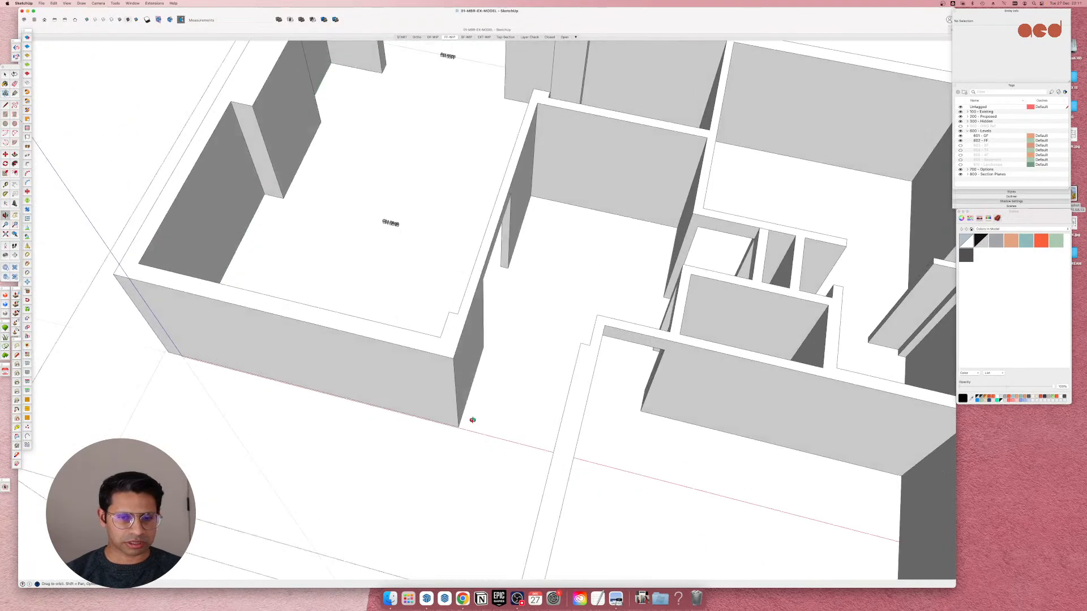
{"action": "key", "text": "space"}
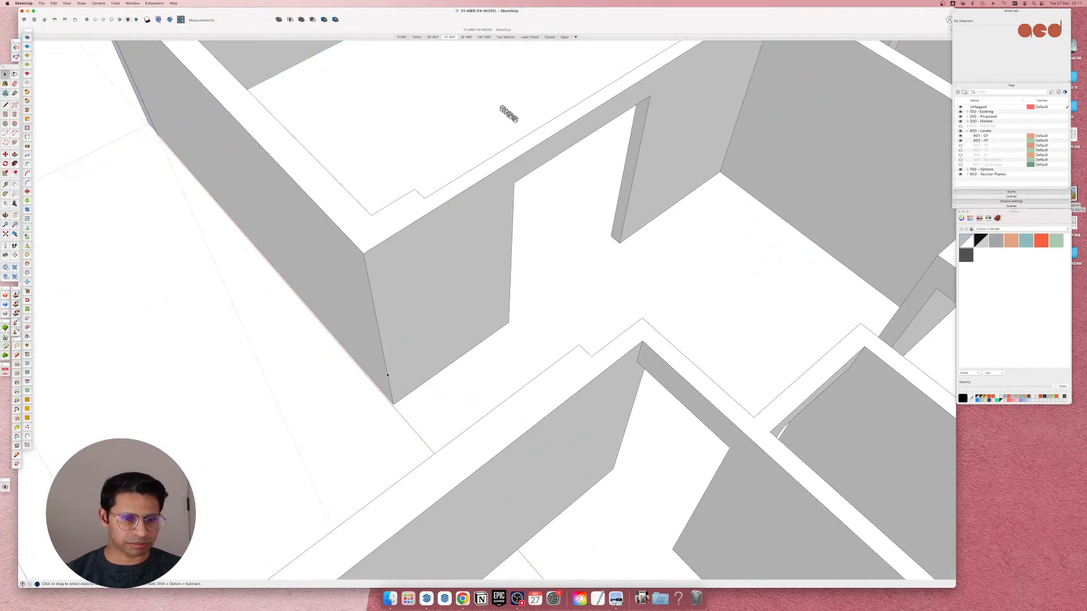
Copy the outer vertical corner edge of the projecting room's wall 250 mm along the face beside the entrance gap.
{"action": "left_click", "coordinate": [391, 390]}
{"action": "key", "text": "m"}
{"action": "left_click", "coordinate": [390, 405]}
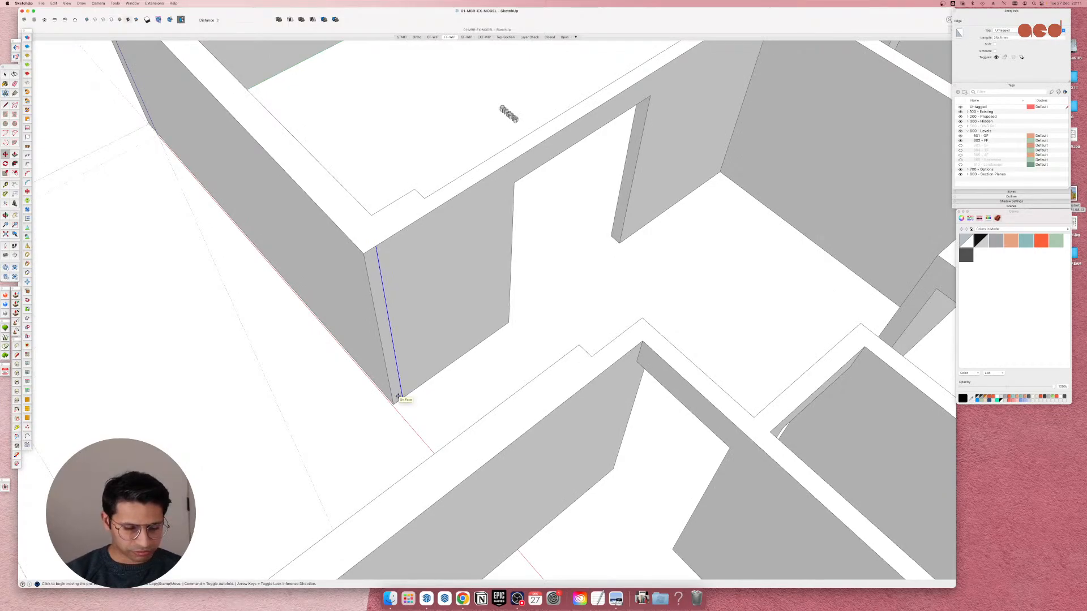
{"action": "type", "text": "250"}
{"action": "key", "text": "Return"}
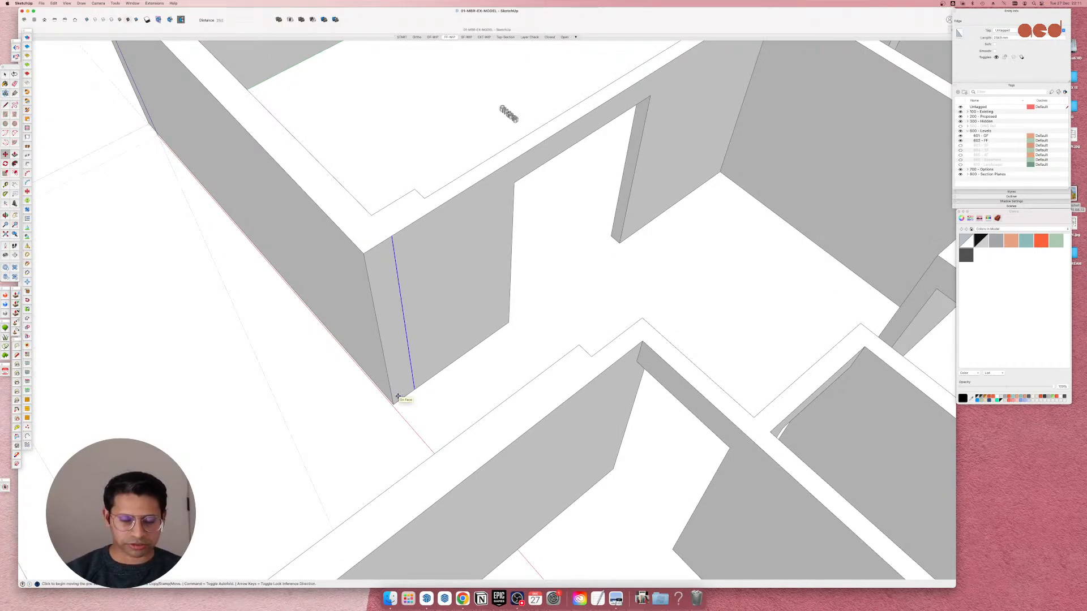
{"action": "key", "text": "p"}
{"action": "left_click", "coordinate": [395, 353]}
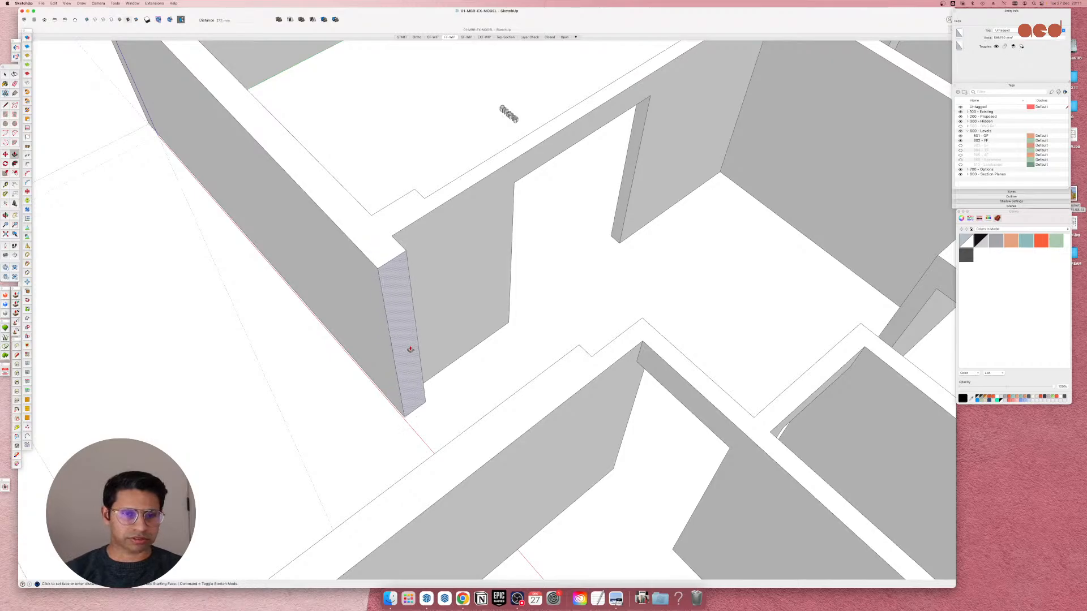
{"action": "key", "text": "Escape"}
{"action": "key", "text": "space"}
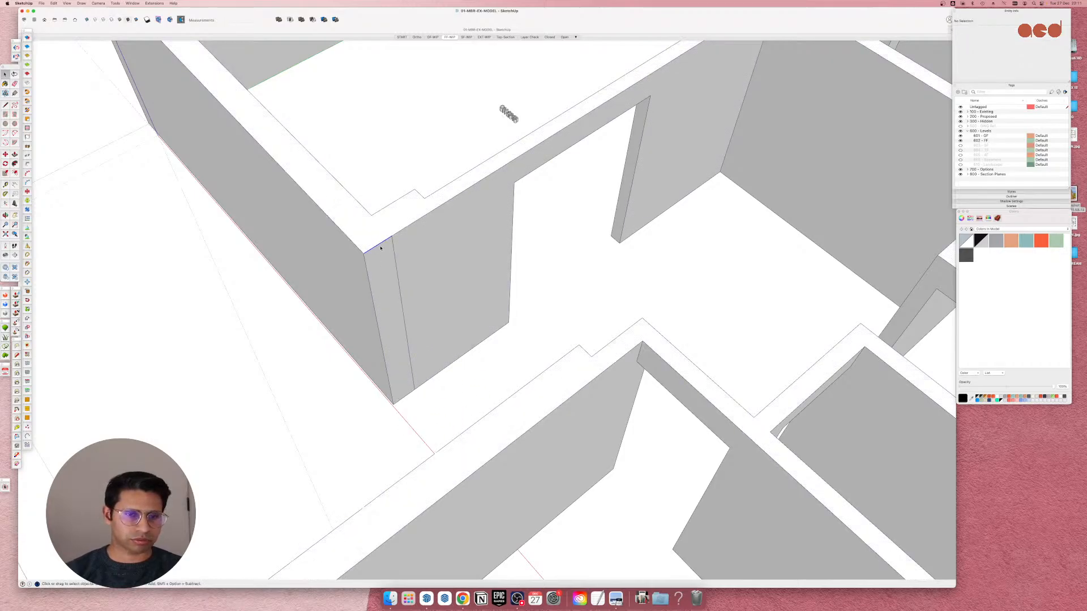
Copy the short top edge of the 250 mm strip down to the head height of the neighbouring door opening.
{"action": "left_click", "coordinate": [381, 247]}
{"action": "key", "text": "m"}
{"action": "left_click", "coordinate": [391, 238]}
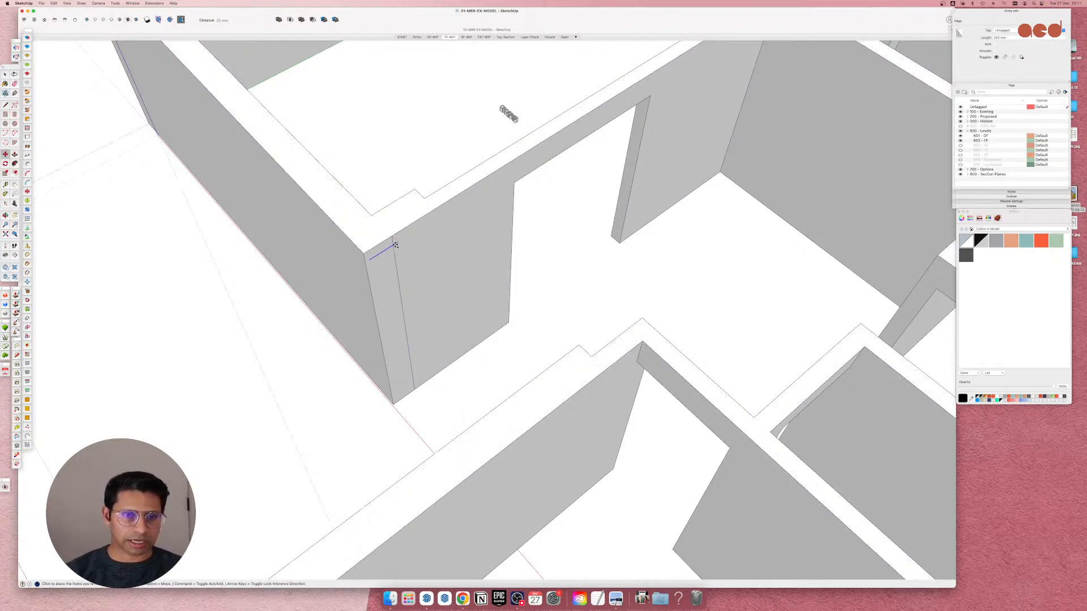
{"action": "left_click", "coordinate": [516, 183]}
Extrude the small face above the copied edge across the entrance gap to the opposite wall.
{"action": "key", "text": "p"}
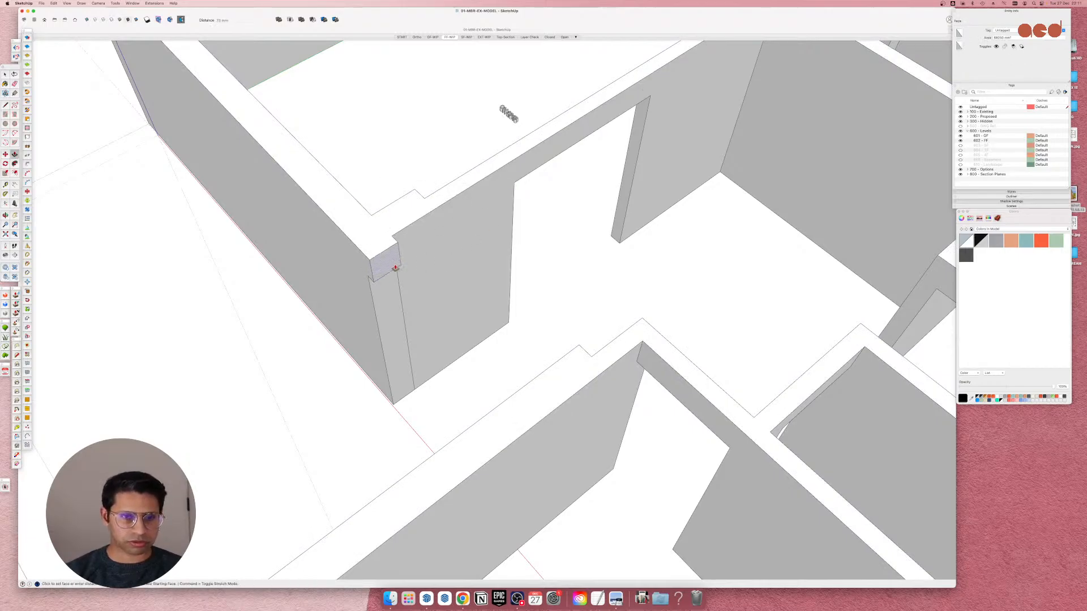
{"action": "left_click", "coordinate": [384, 265]}
{"action": "left_click", "coordinate": [555, 370]}
{"action": "key", "text": "space"}
Copy the bottom edge of the wall end beside the cupboards up to door head height.
{"action": "mouse_move", "coordinate": [418, 360]}
{"action": "middle_mouse_down"}
{"action": "mouse_move", "coordinate": [592, 347]}
{"action": "mouse_move", "coordinate": [439, 365]}
{"action": "mouse_move", "coordinate": [195, 368]}
{"action": "middle_mouse_up"}
{"action": "scroll", "coordinate": [392, 367], "scroll_direction": "down", "scroll_amount": 4}
{"action": "scroll", "coordinate": [392, 366], "scroll_direction": "down", "scroll_amount": 5}
{"action": "middle_click_drag", "start_coordinate": [340, 409], "coordinate": [338, 432]}
{"action": "scroll", "coordinate": [340, 432], "scroll_direction": "up", "scroll_amount": 5}
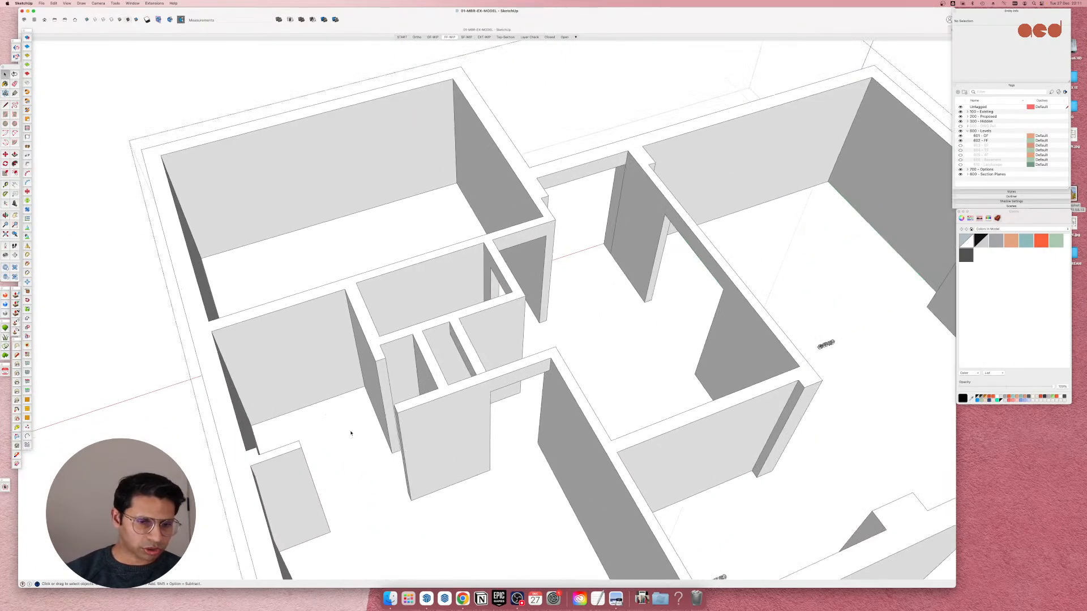
{"action": "left_click", "coordinate": [395, 454]}
{"action": "key", "text": "m"}
{"action": "key", "text": "alt"}
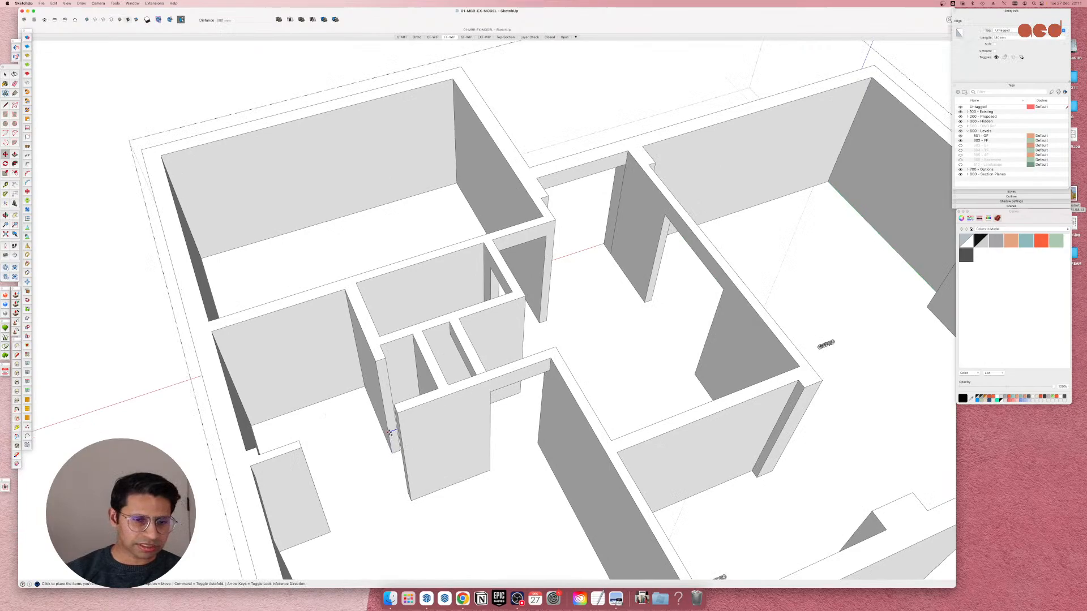
{"action": "left_click", "coordinate": [453, 335]}
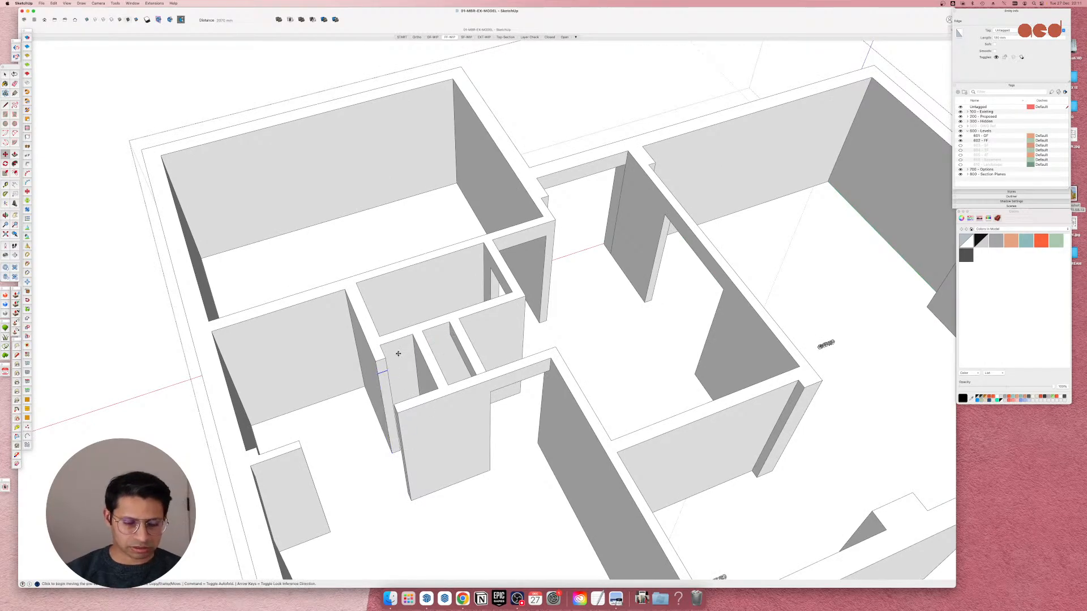
Extrude the face above the copied edge across the cupboard-side opening and erase the vertical seam edge at the corner.
{"action": "key", "text": "p"}
{"action": "scroll", "coordinate": [407, 403], "scroll_direction": "up", "scroll_amount": 6}
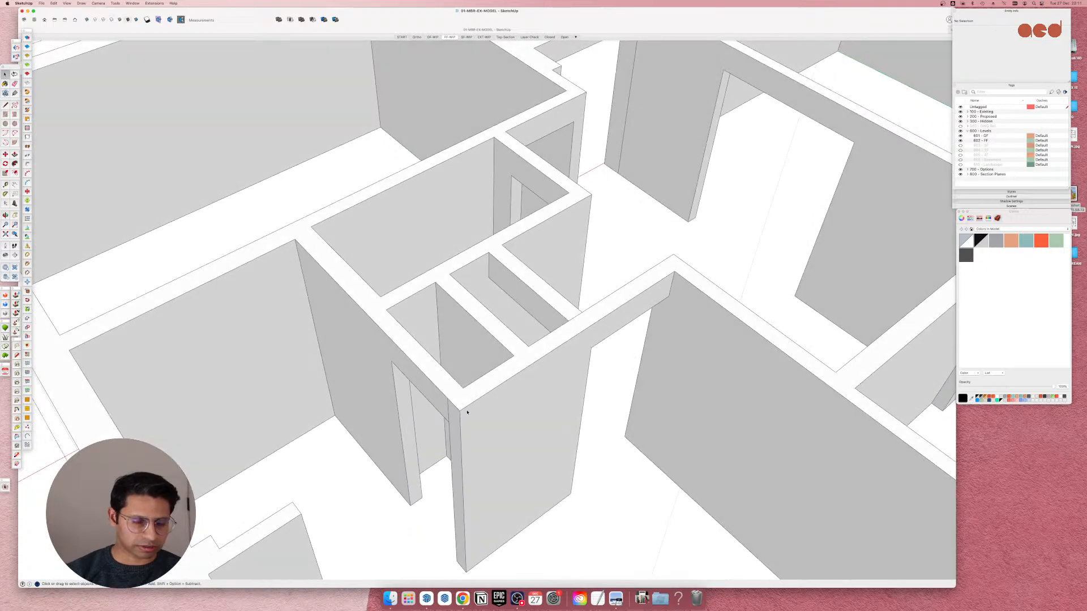
{"action": "key", "text": "e"}
{"action": "left_click", "coordinate": [450, 412]}
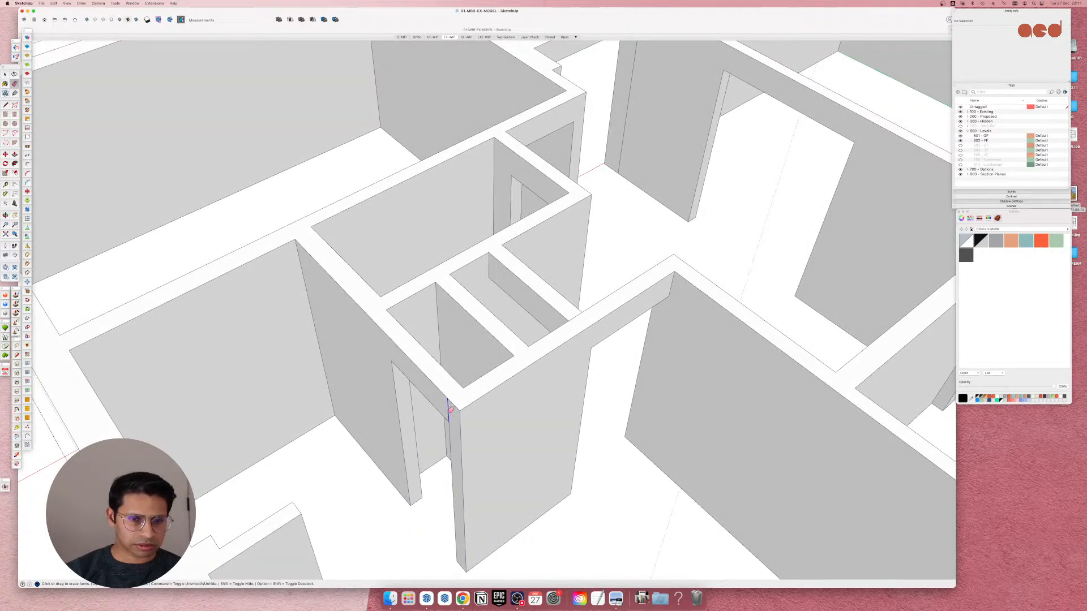
Close the wall group and inspect the ground floor walls and door heads from several sides.
{"action": "scroll", "coordinate": [396, 316], "scroll_direction": "down", "scroll_amount": 10}
{"action": "mouse_move", "coordinate": [430, 385]}
{"action": "middle_mouse_down"}
{"action": "mouse_move", "coordinate": [318, 415]}
{"action": "mouse_move", "coordinate": [329, 407]}
{"action": "middle_mouse_up"}
{"action": "scroll", "coordinate": [330, 408], "scroll_direction": "up", "scroll_amount": 6}
{"action": "scroll", "coordinate": [340, 406], "scroll_direction": "down", "scroll_amount": 5}
{"action": "mouse_move", "coordinate": [482, 385]}
{"action": "middle_mouse_down"}
{"action": "mouse_move", "coordinate": [92, 349]}
{"action": "mouse_move", "coordinate": [759, 408]}
{"action": "middle_mouse_up"}
{"action": "mouse_move", "coordinate": [496, 304]}
{"action": "middle_mouse_down"}
{"action": "mouse_move", "coordinate": [596, 381]}
{"action": "mouse_move", "coordinate": [590, 410]}
{"action": "mouse_move", "coordinate": [600, 402]}
{"action": "middle_mouse_up"}
{"action": "scroll", "coordinate": [534, 378], "scroll_direction": "down", "scroll_amount": 3}
{"action": "key", "text": "space"}
{"action": "key", "text": "Escape"}
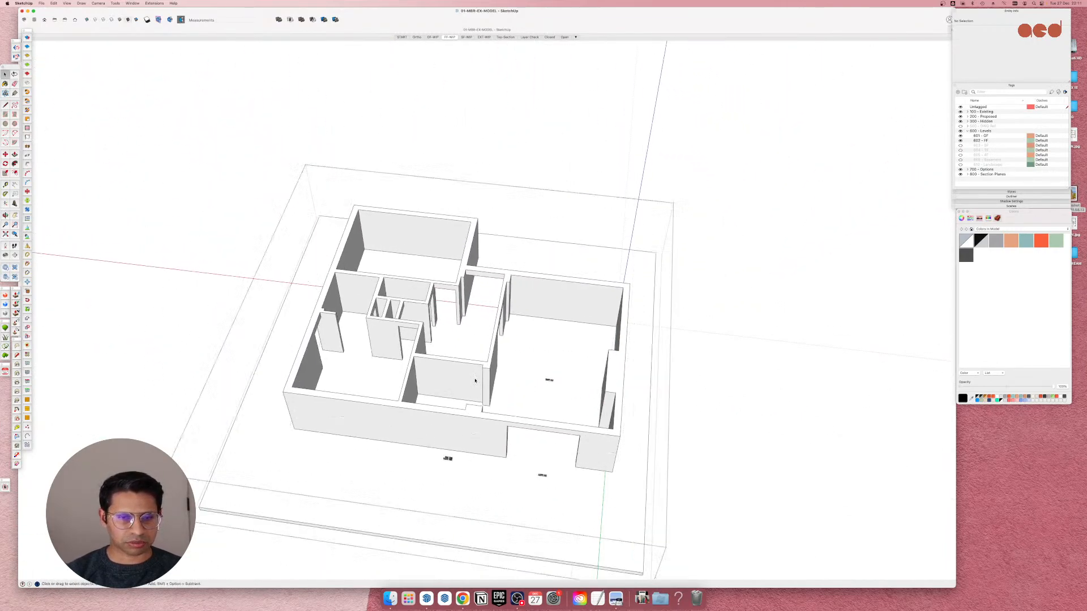
{"action": "scroll", "coordinate": [475, 378], "scroll_direction": "up", "scroll_amount": 5}
{"action": "middle_click_drag", "start_coordinate": [466, 392], "coordinate": [713, 381]}
{"action": "scroll", "coordinate": [582, 362], "scroll_direction": "down", "scroll_amount": 4}
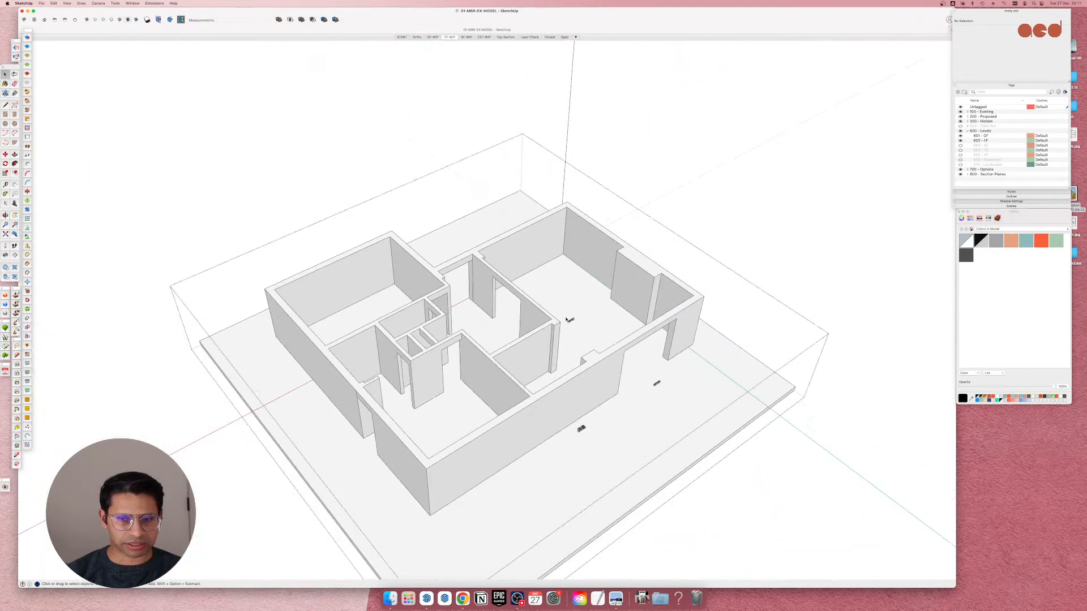
{"action": "scroll", "coordinate": [582, 363], "scroll_direction": "up", "scroll_amount": 3}
{"action": "middle_click_drag", "start_coordinate": [450, 391], "coordinate": [216, 410]}
{"action": "scroll", "coordinate": [654, 367], "scroll_direction": "down", "scroll_amount": 3}
{"action": "scroll", "coordinate": [319, 422], "scroll_direction": "up", "scroll_amount": 3}
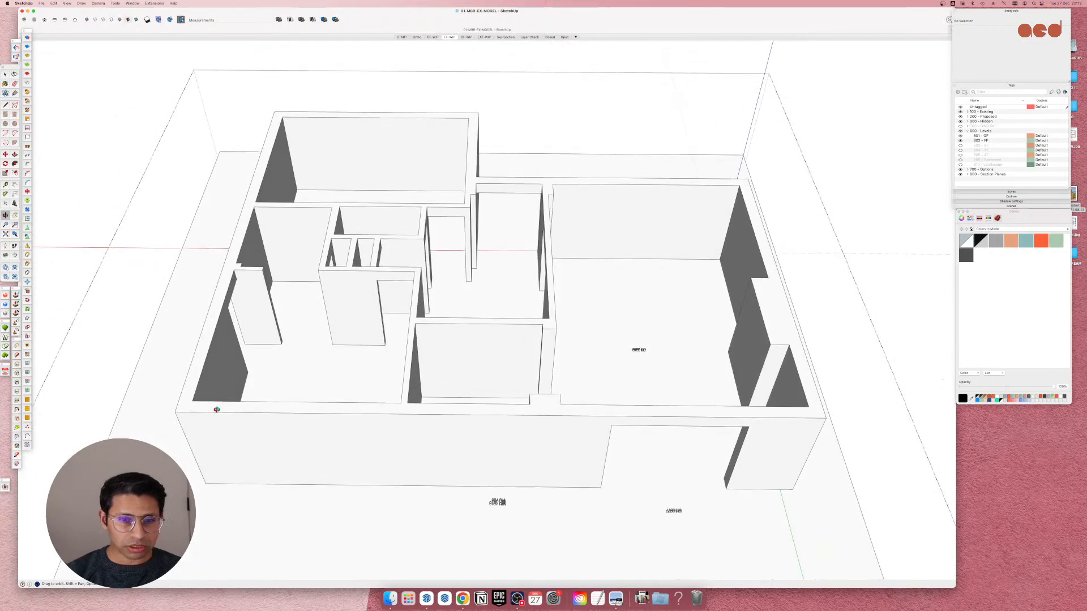
{"action": "scroll", "coordinate": [371, 369], "scroll_direction": "down", "scroll_amount": 4}
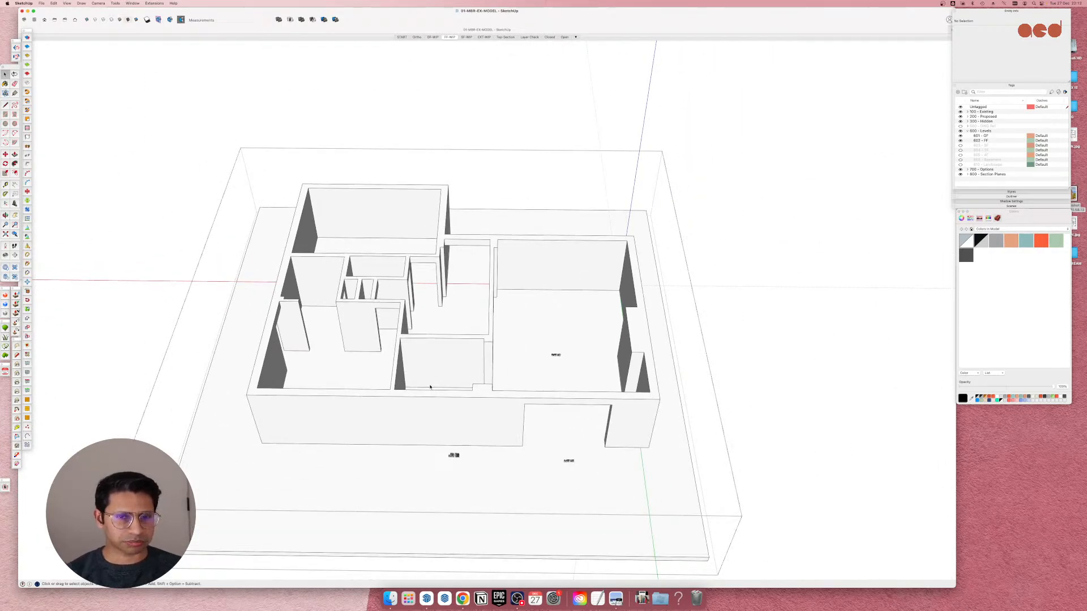
Open the wall group, select all connected wall geometry and examine the wall bases from underneath.
{"action": "double_click", "coordinate": [433, 413]}
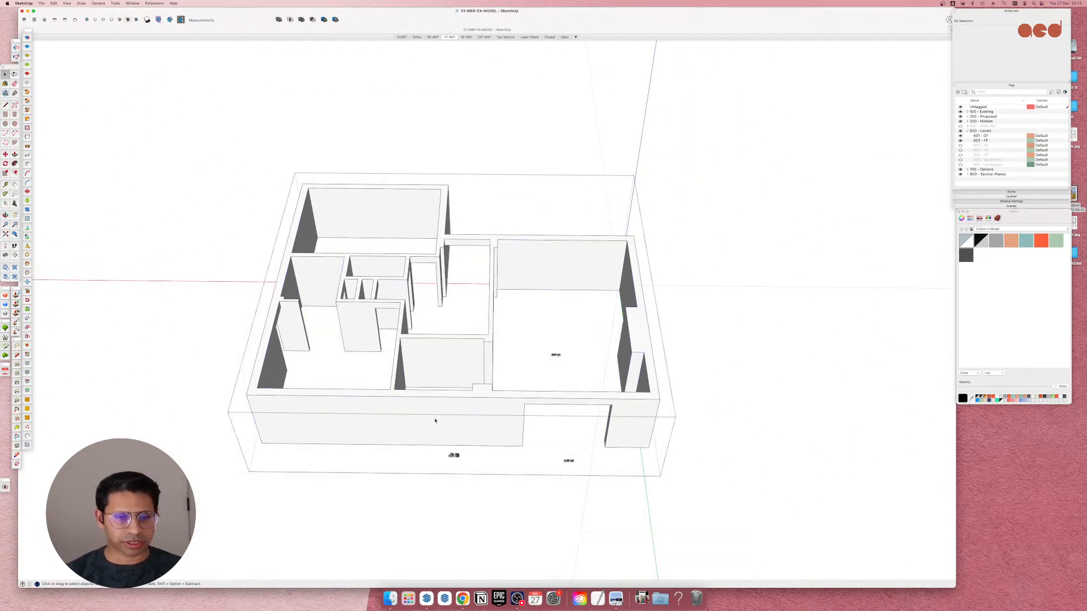
{"action": "triple_click", "coordinate": [435, 420]}
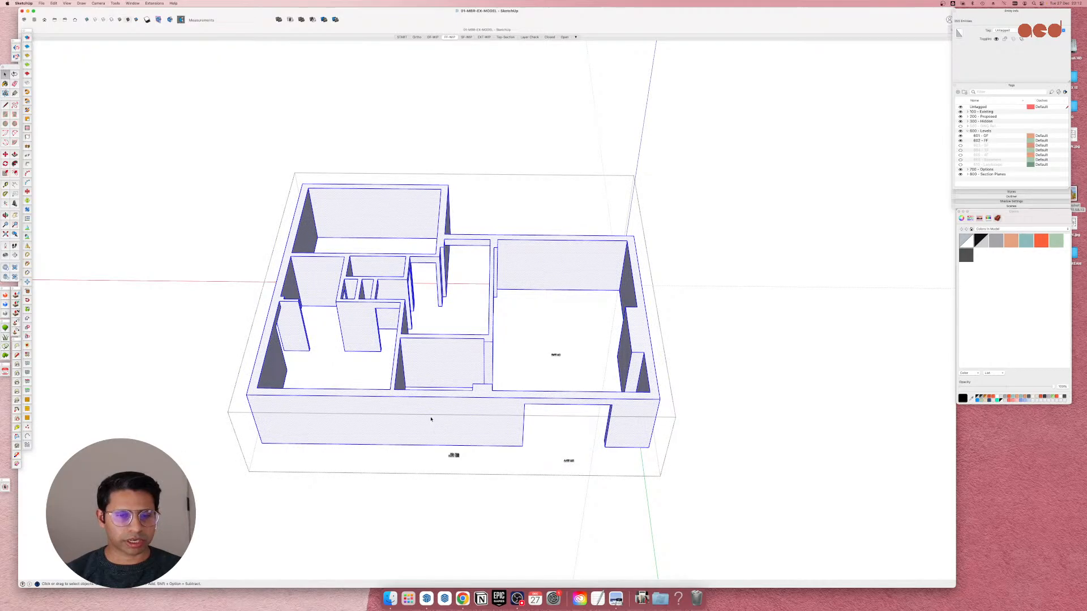
{"action": "middle_click_drag", "start_coordinate": [431, 419], "coordinate": [515, 380]}
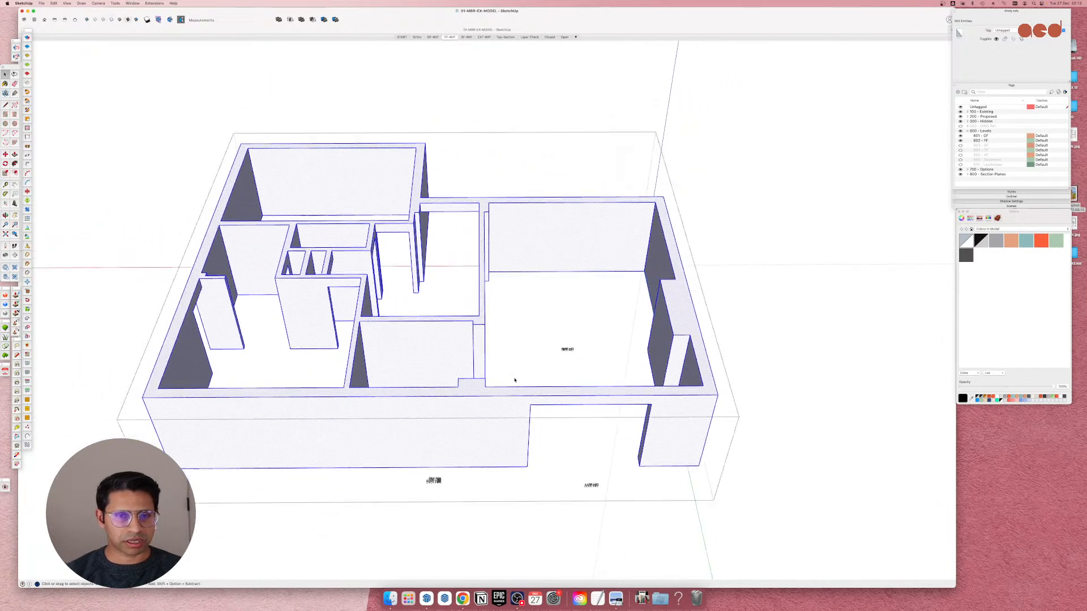
{"action": "scroll", "coordinate": [514, 380], "scroll_direction": "down", "scroll_amount": 3}
{"action": "middle_click_drag", "start_coordinate": [330, 330], "coordinate": [387, 257]}
{"action": "scroll", "coordinate": [510, 434], "scroll_direction": "down", "scroll_amount": 4}
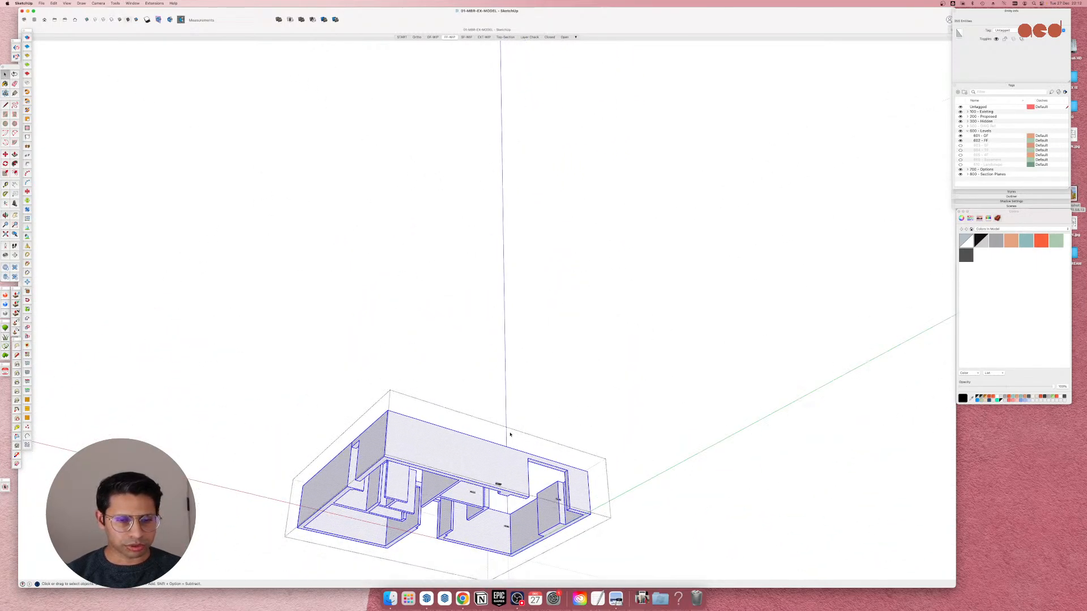
{"action": "scroll", "coordinate": [417, 490], "scroll_direction": "up", "scroll_amount": 8}
{"action": "middle_click_drag", "start_coordinate": [417, 490], "coordinate": [404, 394]}
{"action": "scroll", "coordinate": [403, 280], "scroll_direction": "down", "scroll_amount": 5}
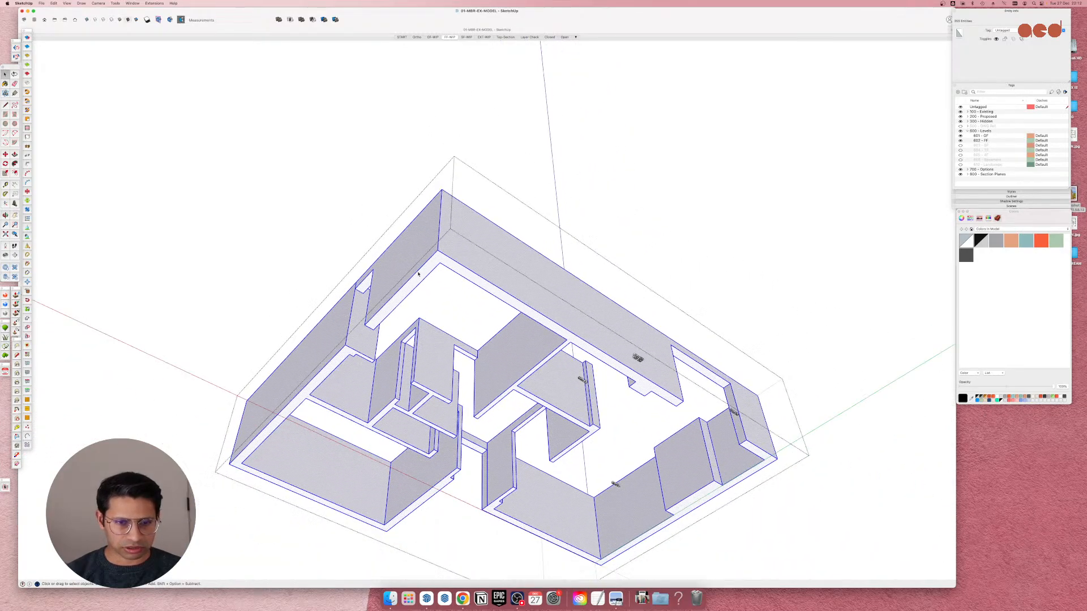
{"action": "scroll", "coordinate": [390, 335], "scroll_direction": "up", "scroll_amount": 4}
Draw a line along the outer wall base across the side door opening.
{"action": "key", "text": "l"}
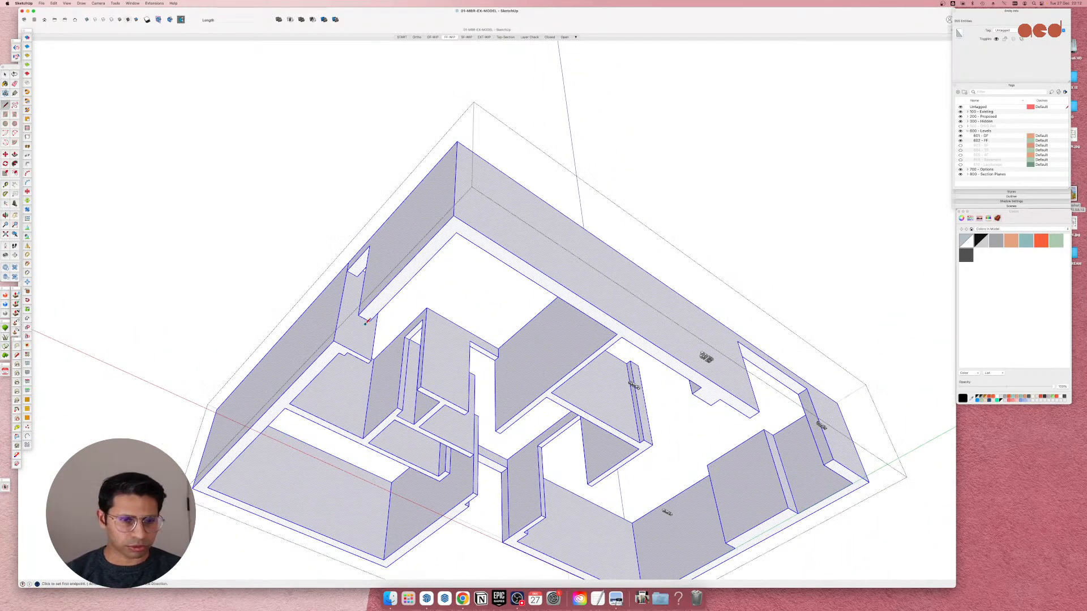
{"action": "left_click", "coordinate": [357, 315]}
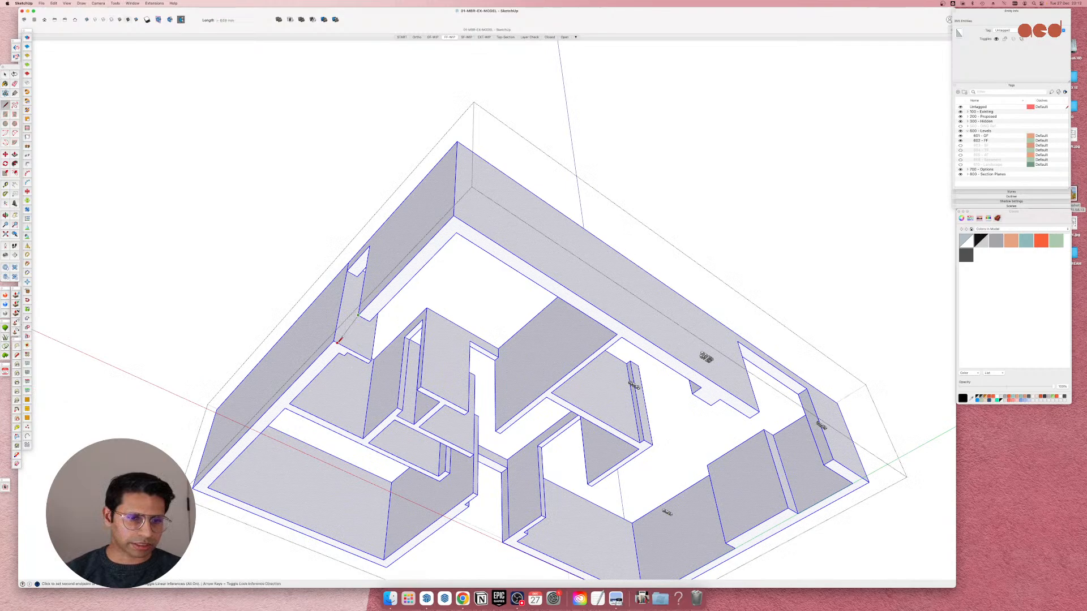
{"action": "left_click", "coordinate": [337, 339]}
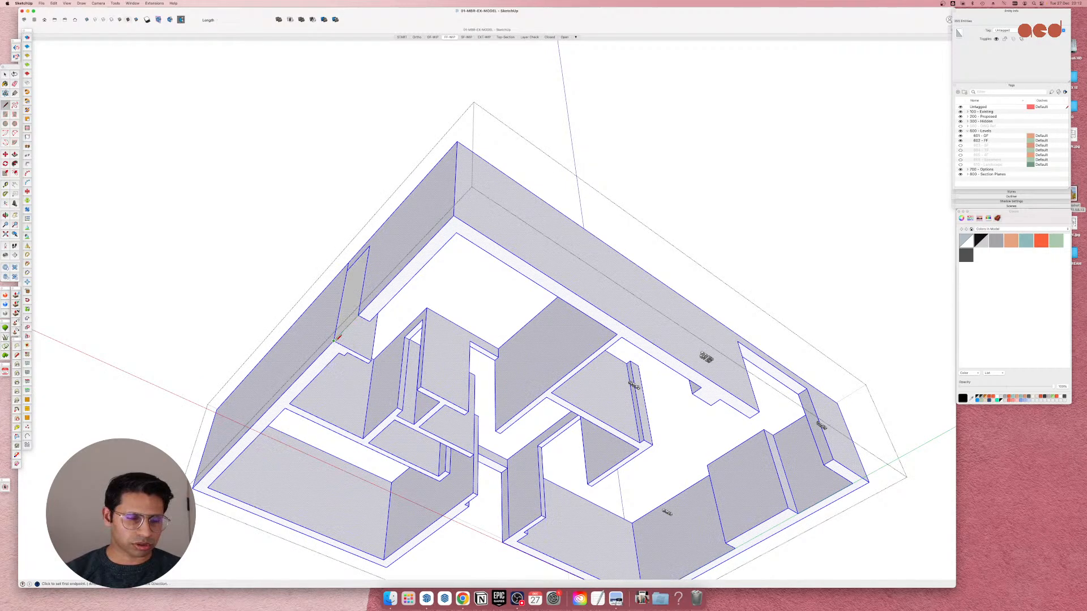
Draw lines at floor level across the entrance gap and the large room's external opening to close the floor outline.
{"action": "scroll", "coordinate": [321, 279], "scroll_direction": "down", "scroll_amount": 3}
{"action": "scroll", "coordinate": [419, 430], "scroll_direction": "up", "scroll_amount": 3}
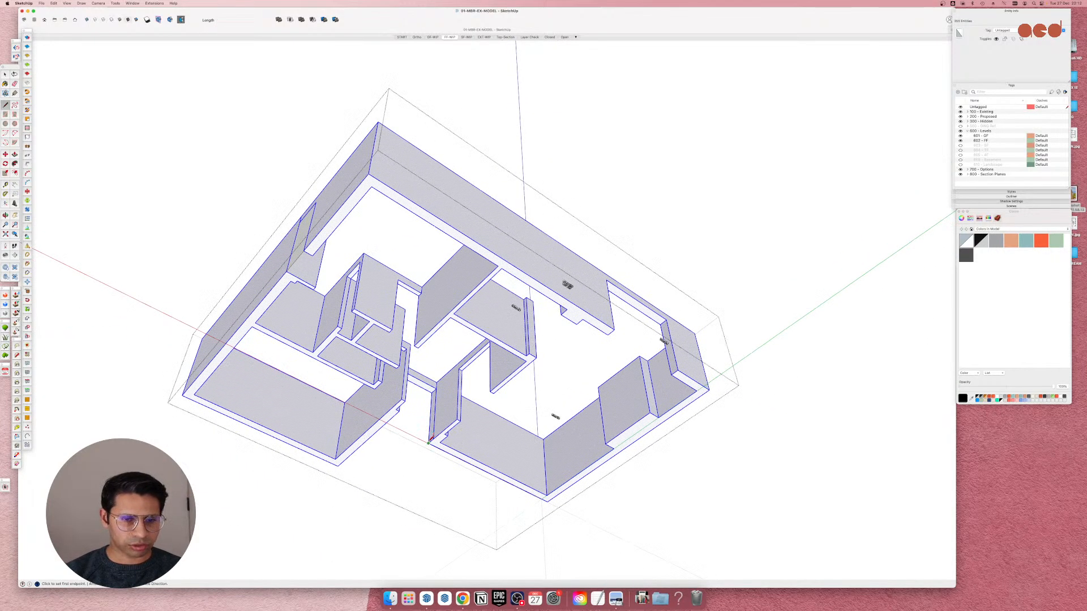
{"action": "left_click", "coordinate": [429, 442]}
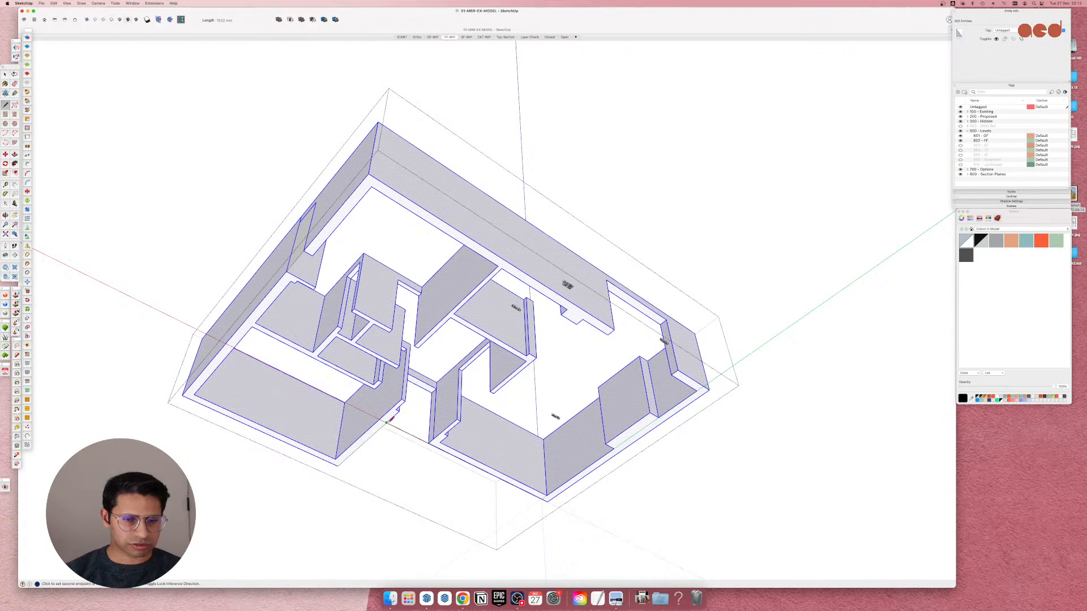
{"action": "key", "text": "Escape"}
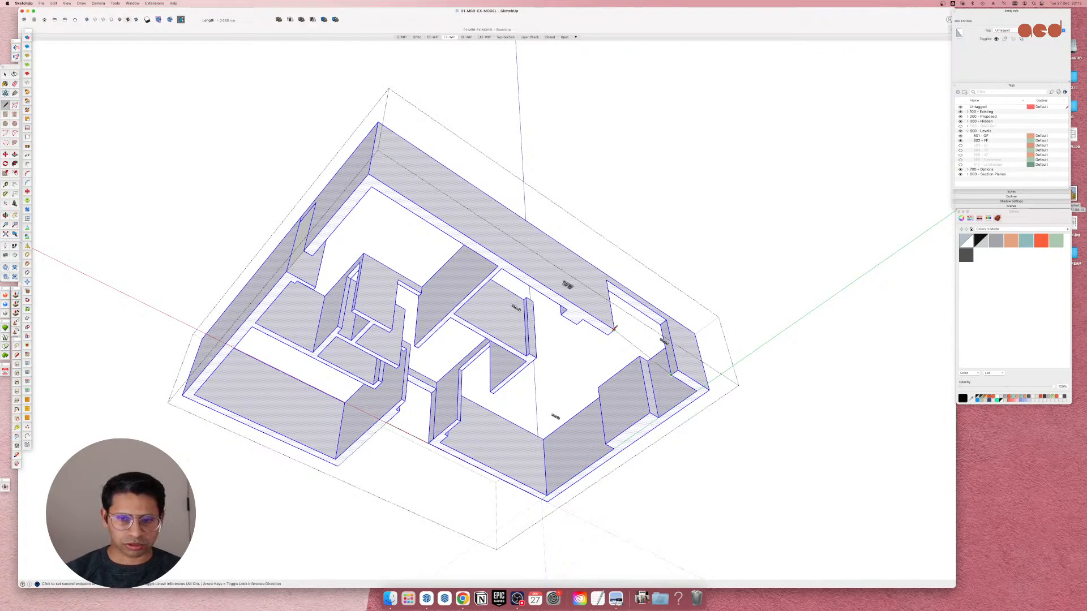
{"action": "left_click", "coordinate": [678, 370]}
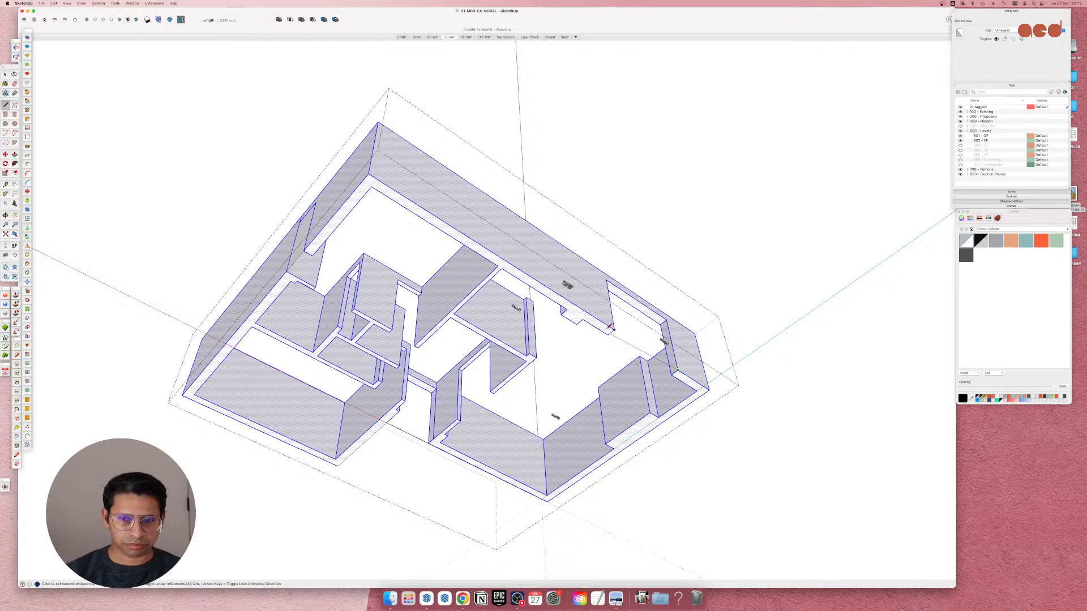
{"action": "left_click", "coordinate": [615, 330]}
{"action": "key", "text": "space"}
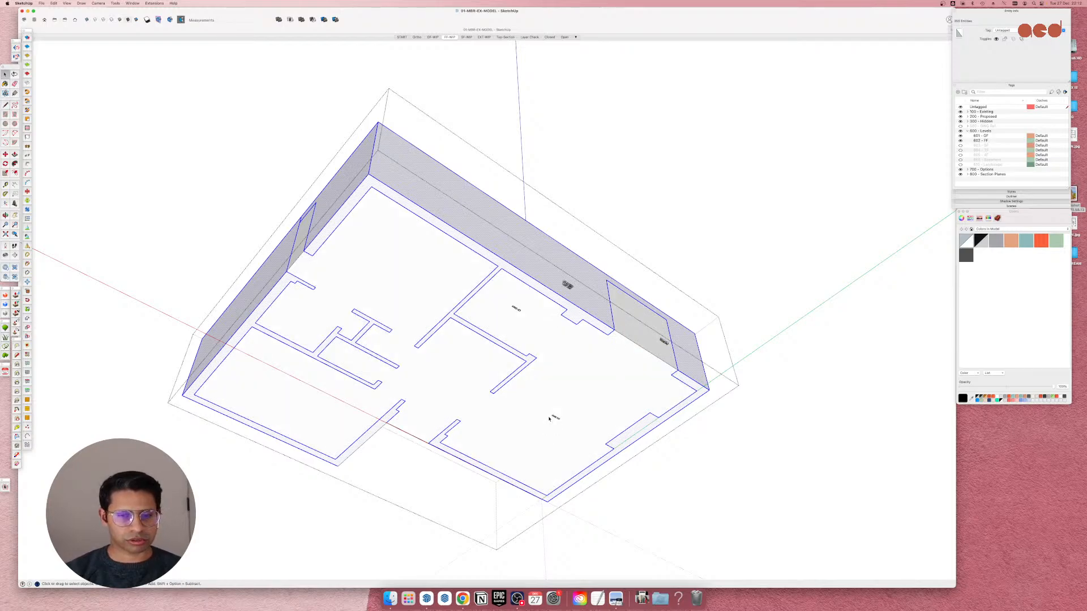
Select the new floor face together with its bounding edges and copy it.
{"action": "double_click", "coordinate": [548, 419]}
{"action": "middle_click_drag", "start_coordinate": [498, 448], "coordinate": [205, 267]}
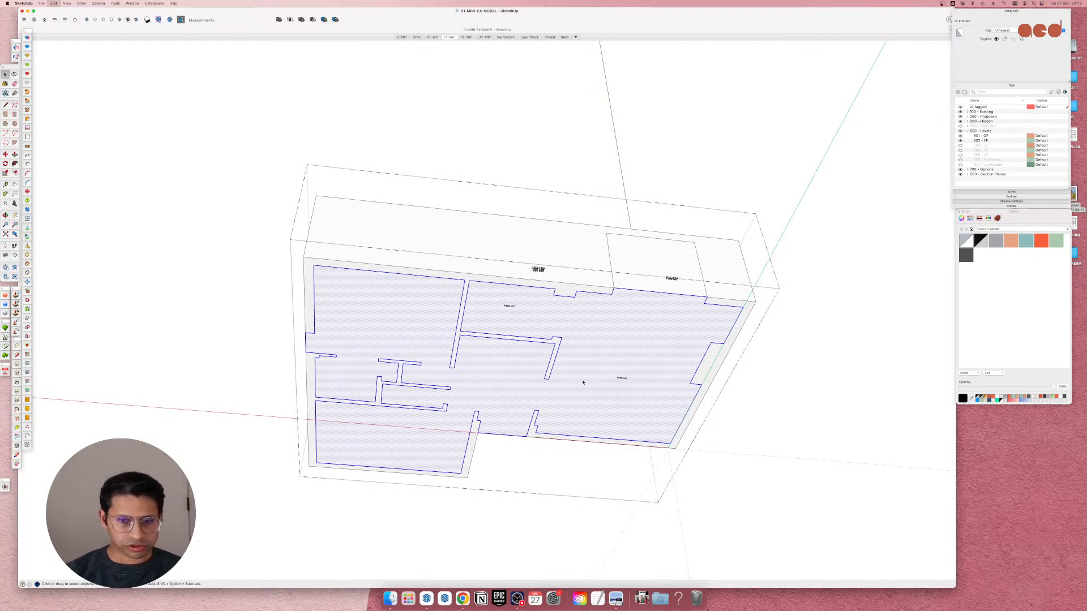
{"action": "middle_click_drag", "start_coordinate": [583, 383], "coordinate": [678, 430]}
{"action": "middle_click_drag", "start_coordinate": [476, 304], "coordinate": [456, 368]}
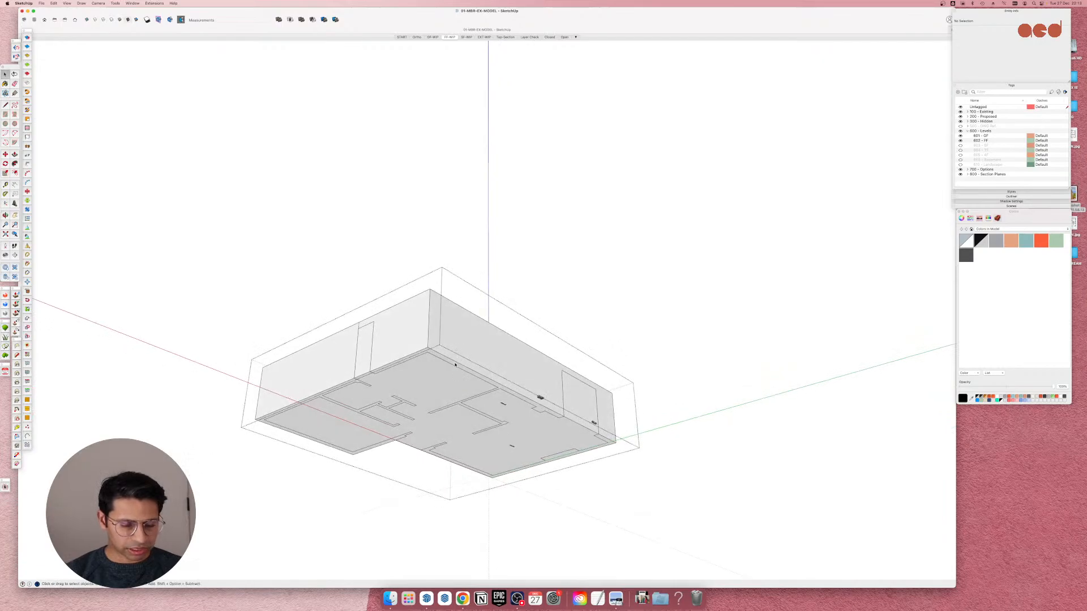
Undo the floor face and the closing lines across the openings in the wall group.
{"action": "key", "text": "super+z"}
{"action": "key", "text": "super+z"}
{"action": "key", "text": "super+shift+z"}
{"action": "key", "text": "super+shift+z"}
{"action": "key", "text": "super+z"}
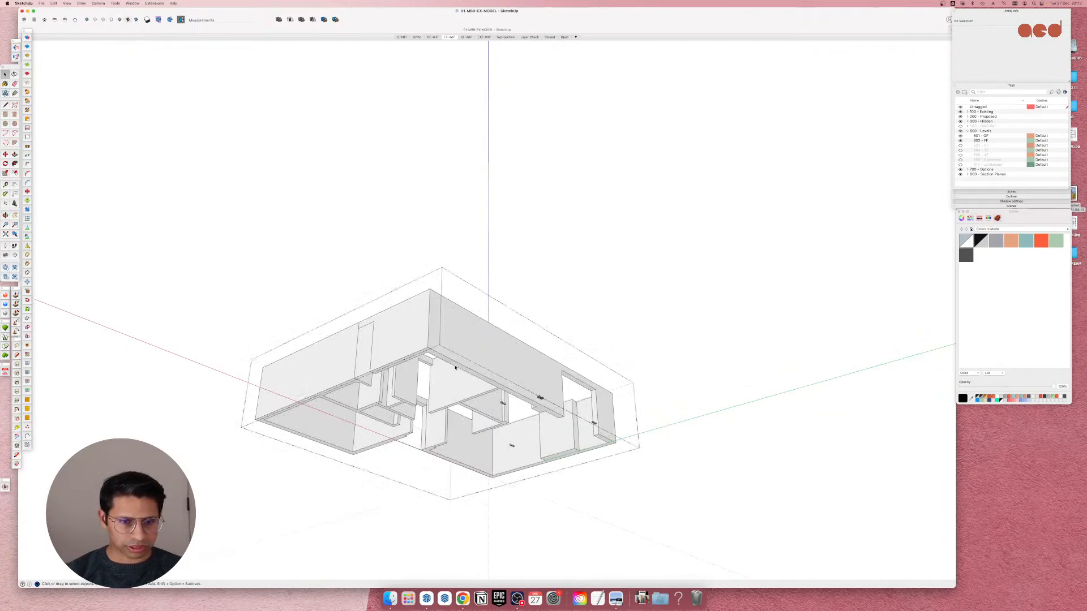
{"action": "key", "text": "super+z"}
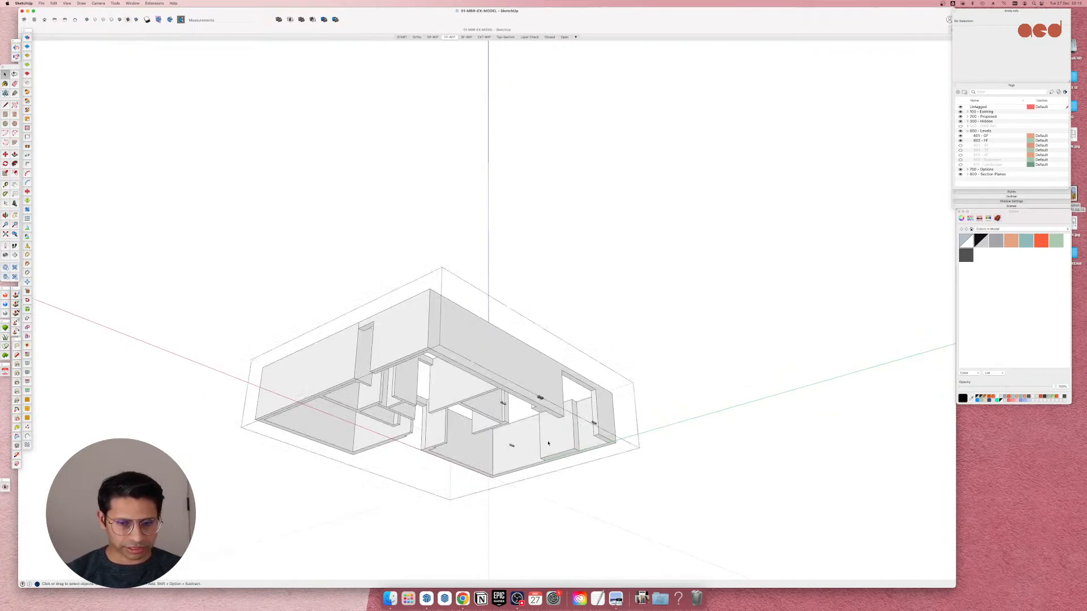
Paste the copied floor face in place outside the wall group.
{"action": "scroll", "coordinate": [437, 463], "scroll_direction": "up", "scroll_amount": 3}
{"action": "middle_click_drag", "start_coordinate": [446, 448], "coordinate": [433, 433]}
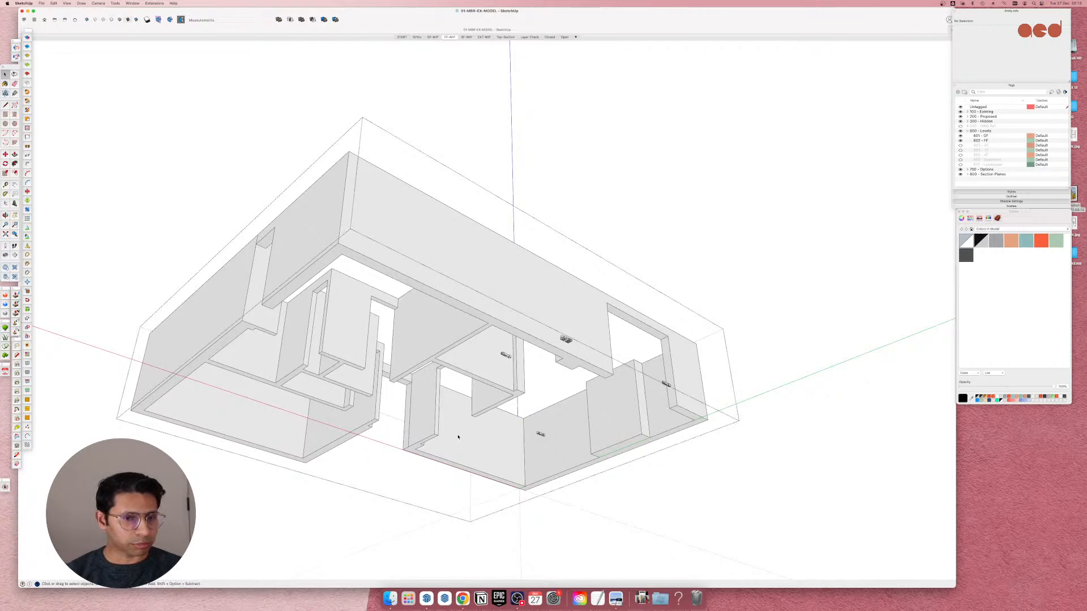
{"action": "middle_click_drag", "start_coordinate": [180, 149], "coordinate": [512, 422]}
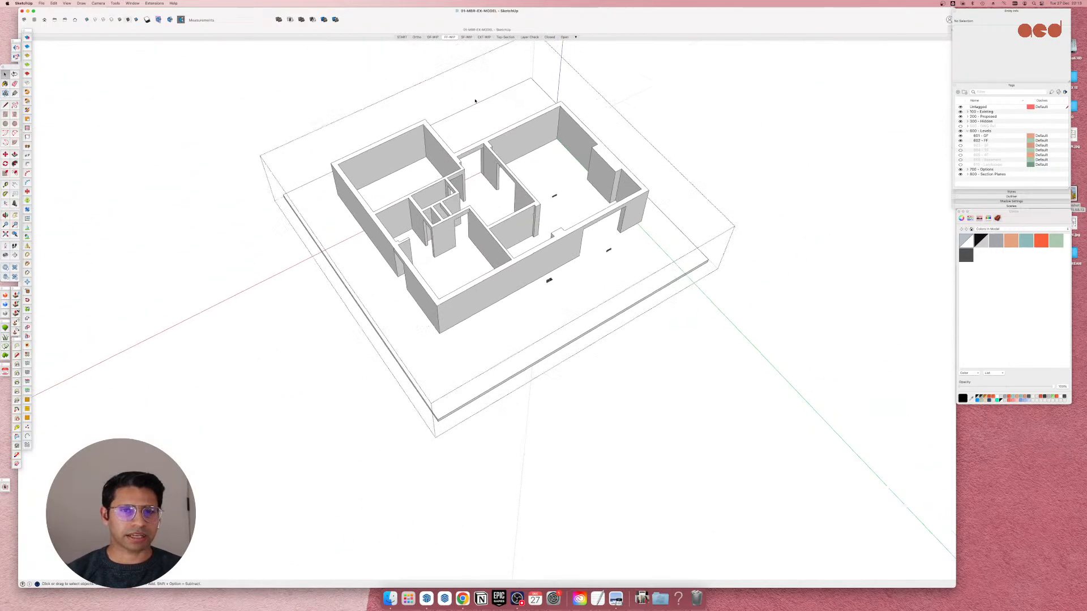
{"action": "scroll", "coordinate": [513, 423], "scroll_direction": "up", "scroll_amount": 3}
{"action": "left_click", "coordinate": [56, 4]}
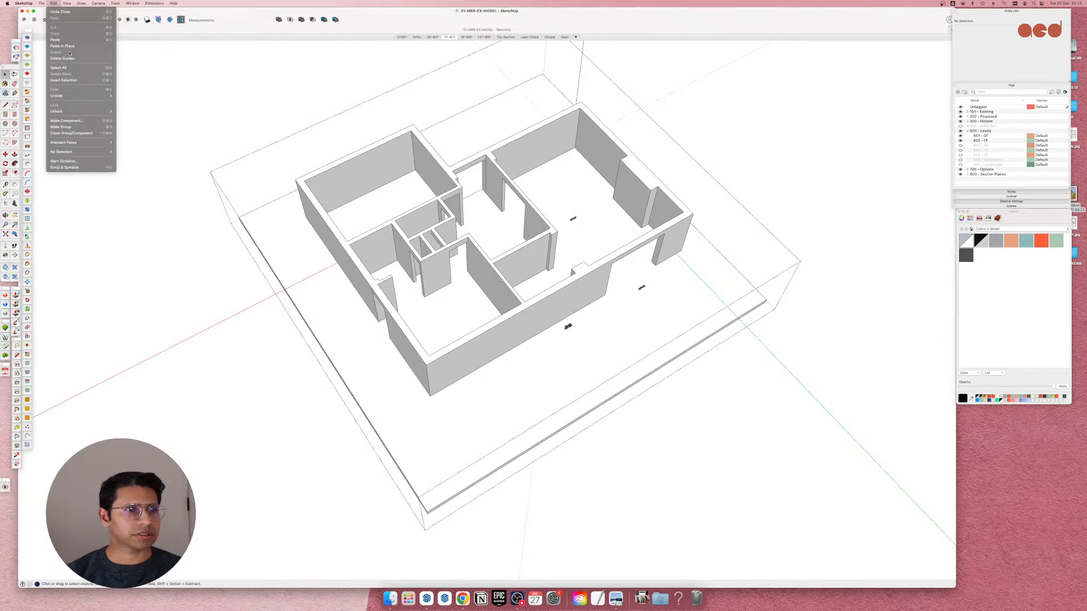
{"action": "left_click", "coordinate": [65, 46]}
{"action": "scroll", "coordinate": [514, 136], "scroll_direction": "up", "scroll_amount": 3}
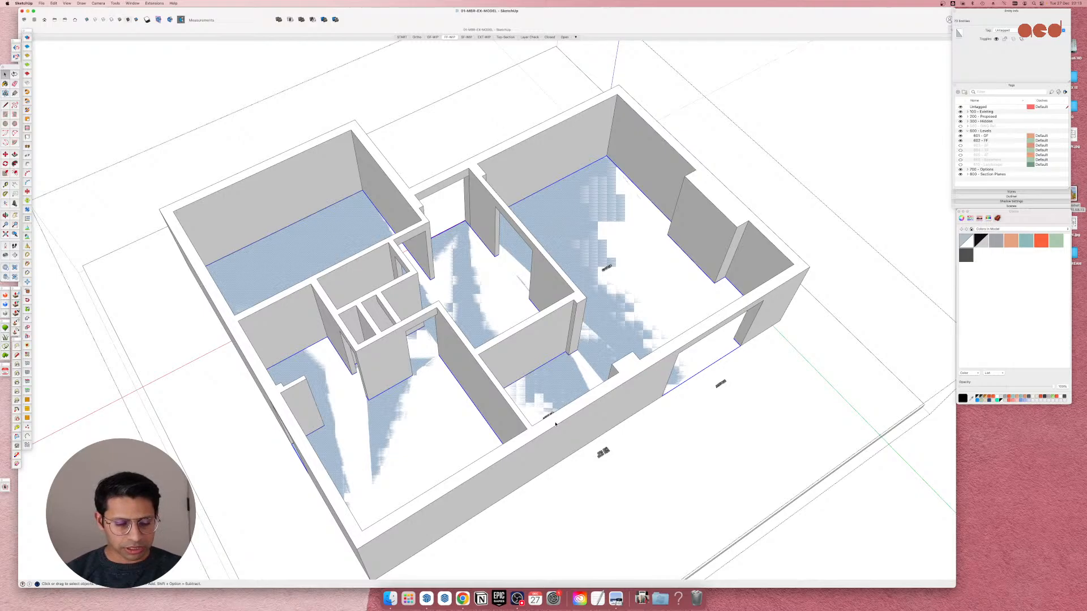
Group the pasted floor face with its edges and open the new group for editing.
{"action": "left_click", "coordinate": [582, 411]}
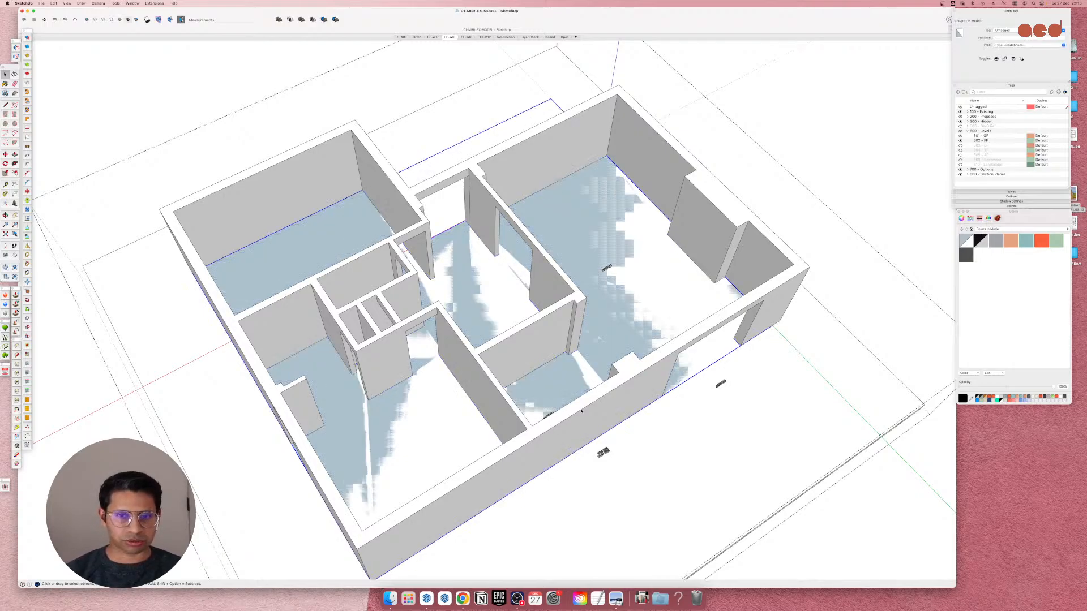
{"action": "middle_click_drag", "start_coordinate": [617, 332], "coordinate": [612, 257]}
{"action": "scroll", "coordinate": [548, 310], "scroll_direction": "down", "scroll_amount": 4}
{"action": "scroll", "coordinate": [548, 311], "scroll_direction": "up", "scroll_amount": 2}
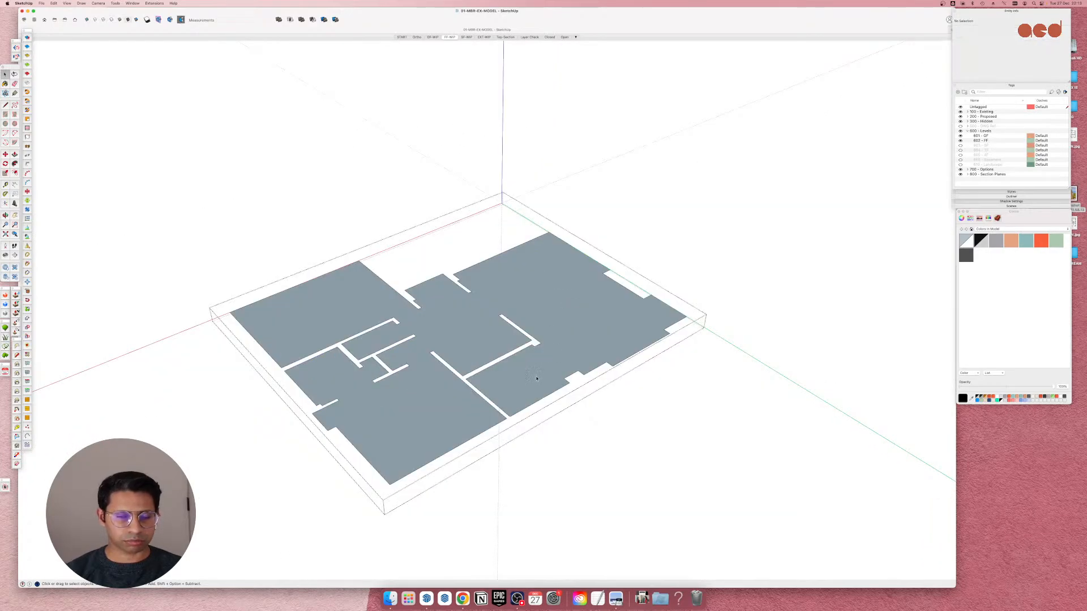
{"action": "middle_click_drag", "start_coordinate": [565, 298], "coordinate": [520, 345]}
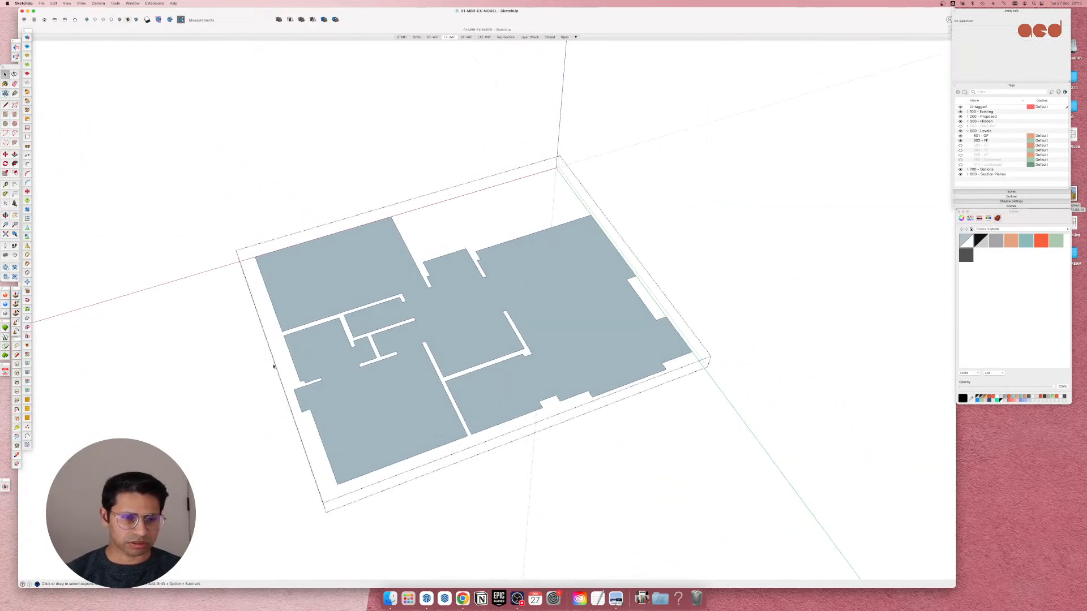
{"action": "scroll", "coordinate": [320, 394], "scroll_direction": "up", "scroll_amount": 3}
{"action": "double_click", "coordinate": [329, 412]}
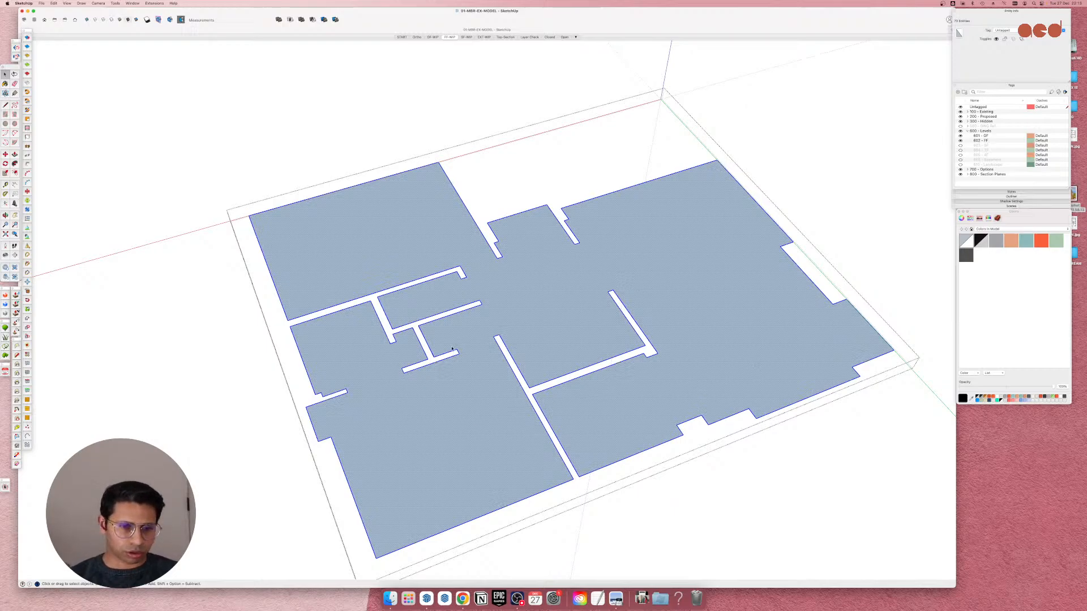
Draw short lines across the open ends of the side-door wall stub and the two long partition gaps at the floor outline.
{"action": "key", "text": "l"}
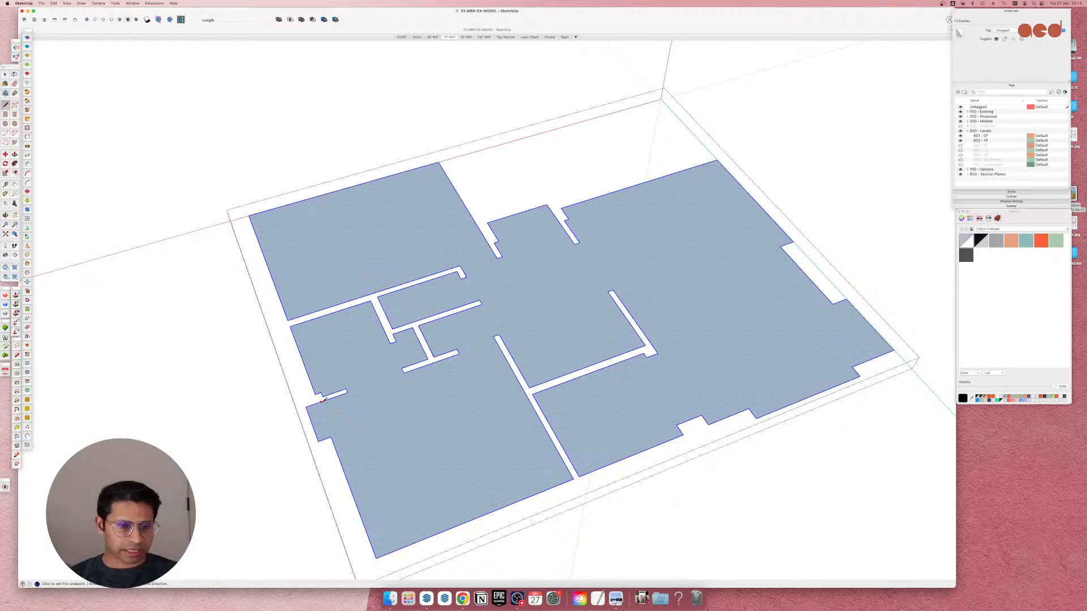
{"action": "left_click", "coordinate": [318, 393]}
{"action": "left_click", "coordinate": [321, 400]}
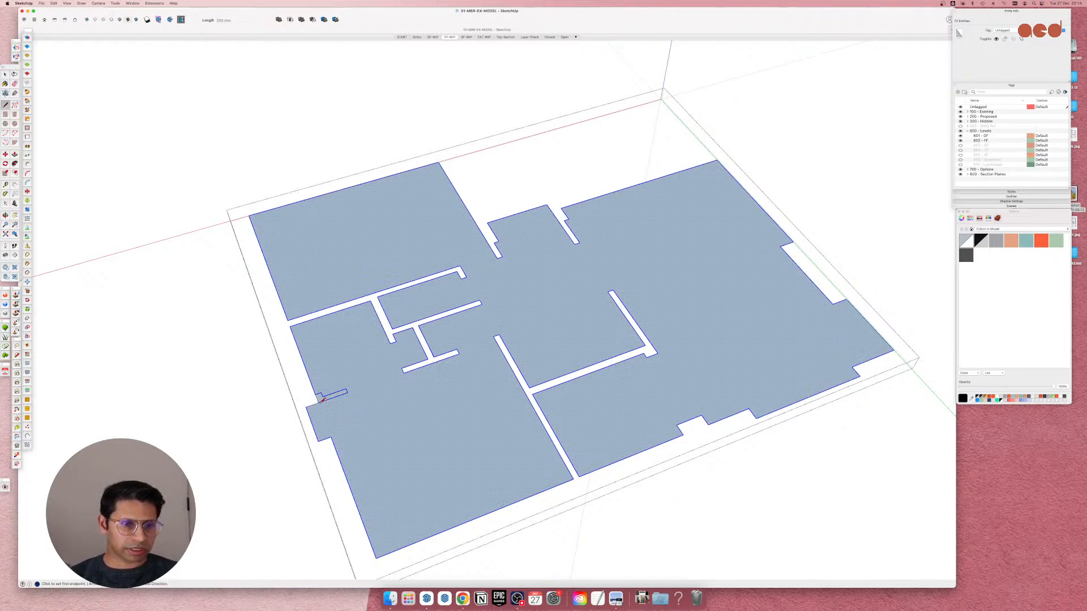
{"action": "left_click", "coordinate": [288, 320]}
{"action": "left_click", "coordinate": [290, 327]}
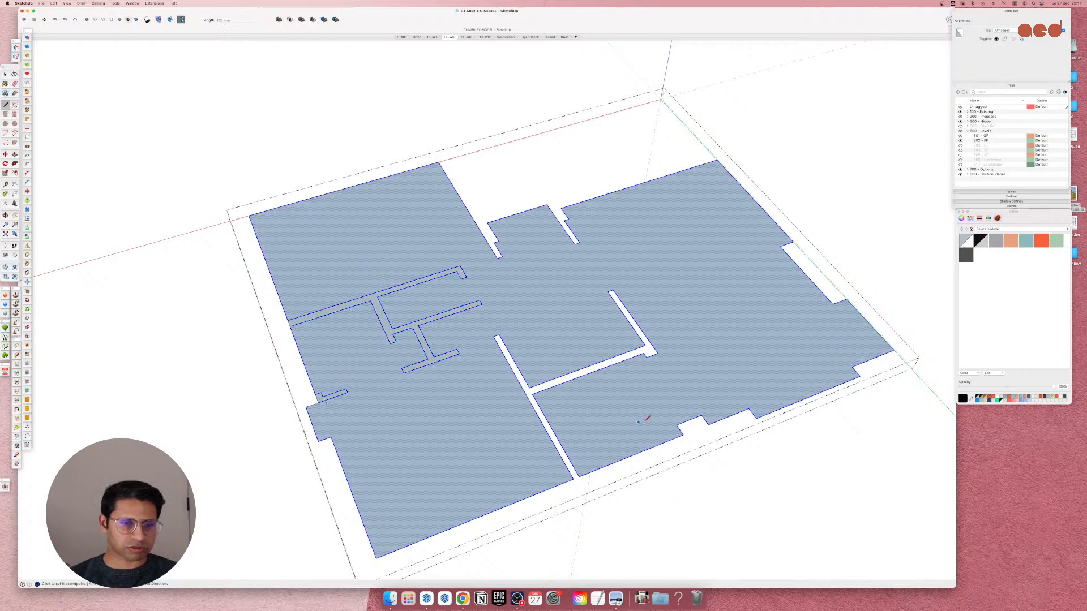
{"action": "left_click", "coordinate": [579, 477]}
{"action": "left_click", "coordinate": [573, 478]}
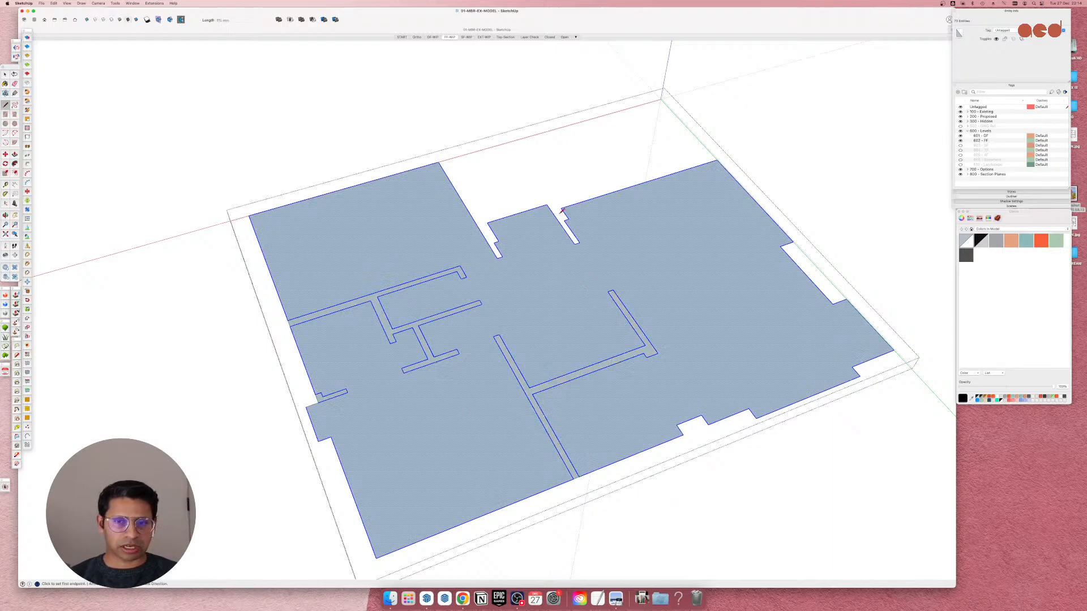
Draw lines across the wall gaps on both sides of the entrance to close the floor's outer edge.
{"action": "left_click", "coordinate": [489, 222]}
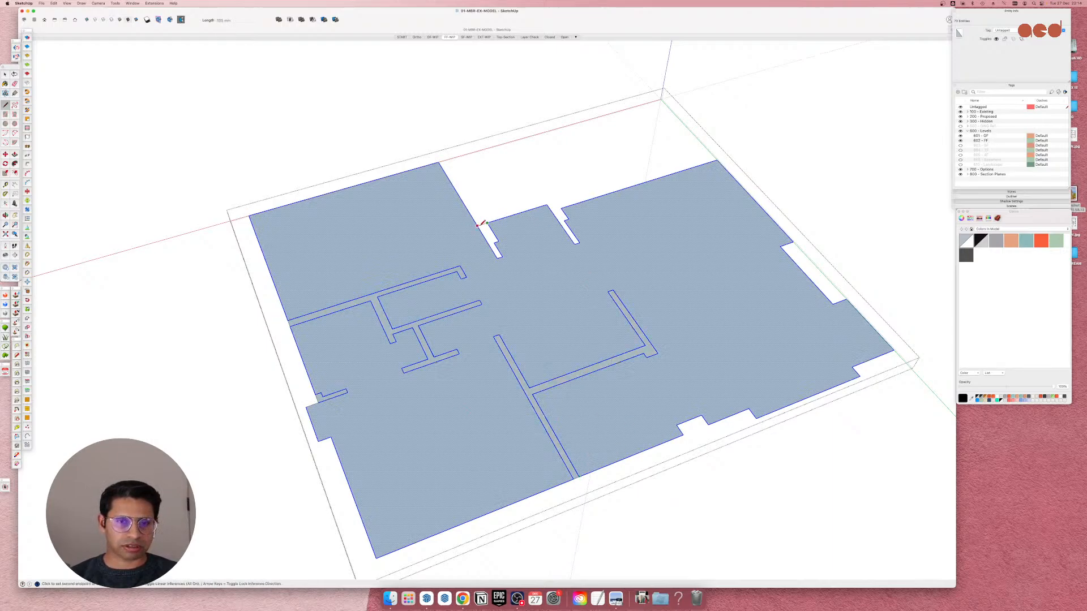
{"action": "left_click", "coordinate": [476, 225]}
{"action": "left_click", "coordinate": [548, 207]}
{"action": "left_click", "coordinate": [562, 210]}
{"action": "key", "text": "space"}
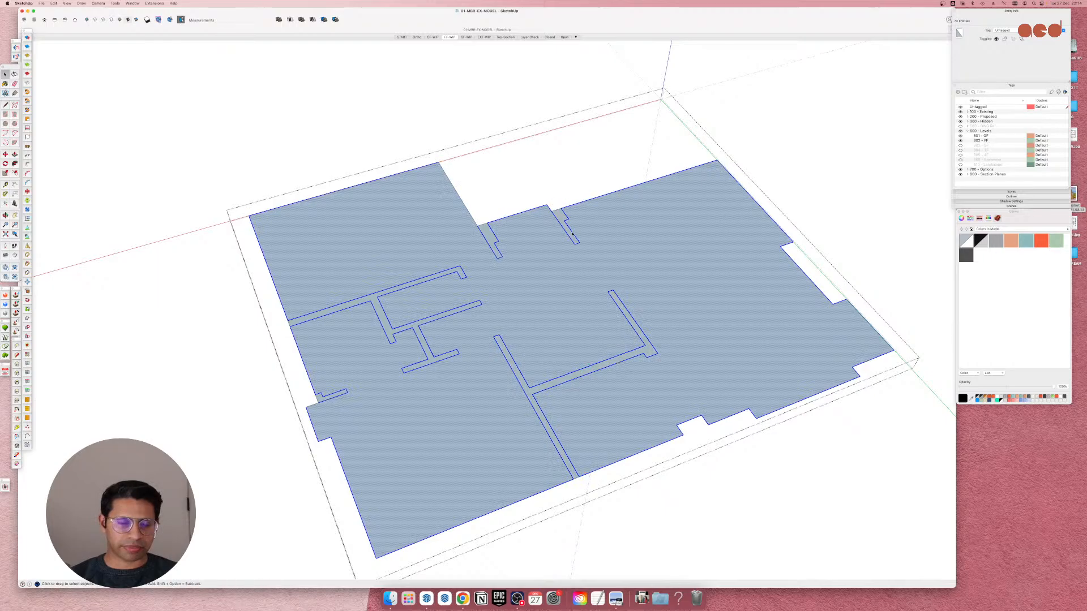
Select the internal wall outlines in the middle of the floor and delete them.
{"action": "left_click", "coordinate": [640, 287]}
{"action": "middle_click_drag", "start_coordinate": [640, 288], "coordinate": [477, 314]}
{"action": "left_click_drag", "start_coordinate": [415, 277], "coordinate": [616, 414]}
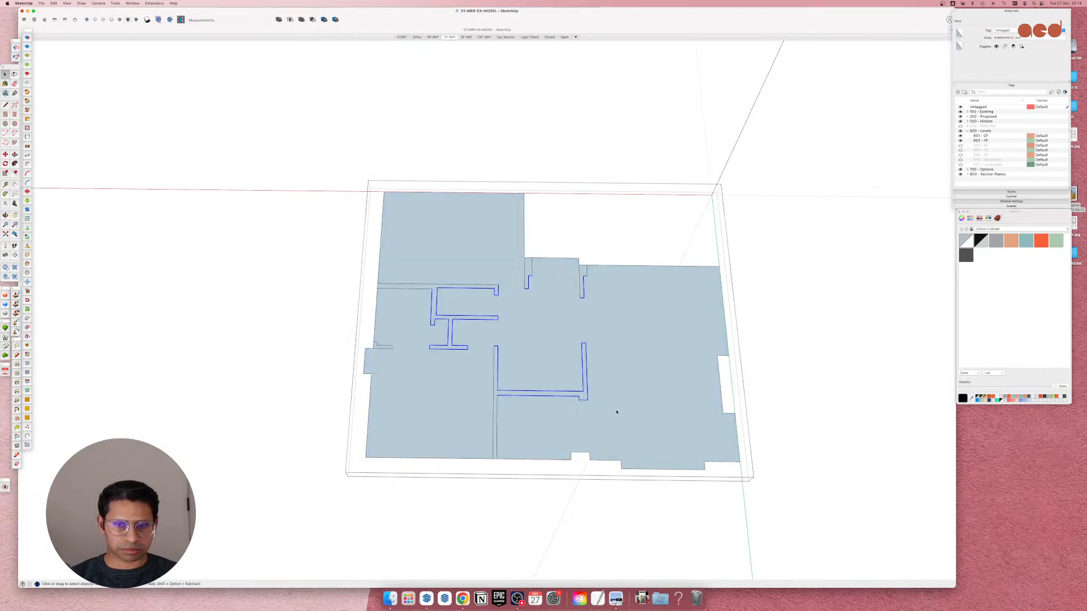
{"action": "key", "text": "Delete"}
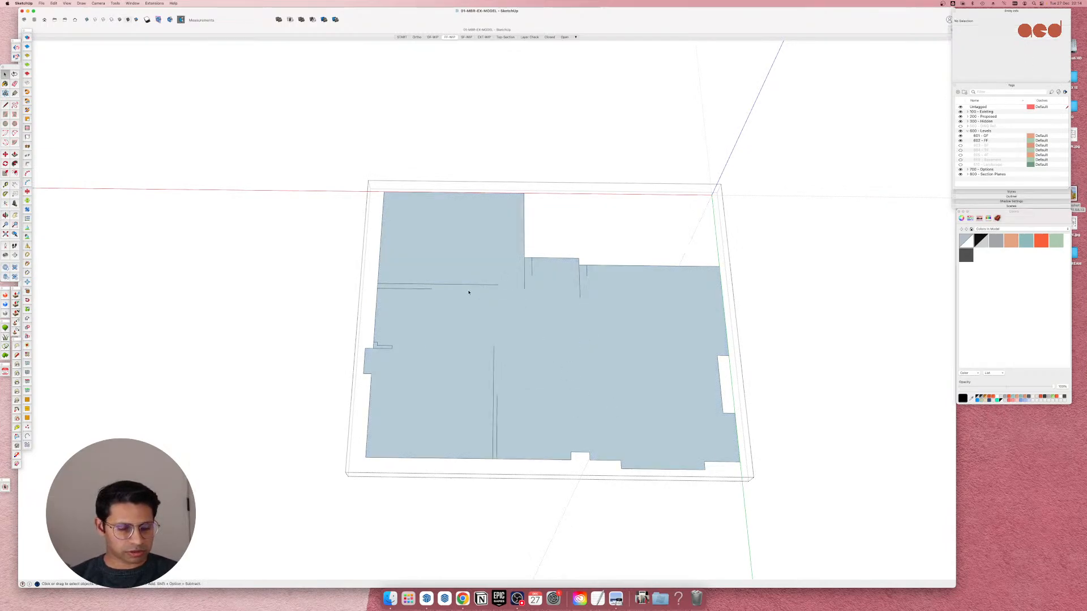
Erase the leftover partition lines, the entrance wall lines and the side-door stub so the floor is one face.
{"action": "key", "text": "e"}
{"action": "left_click_drag", "start_coordinate": [441, 284], "coordinate": [442, 289]}
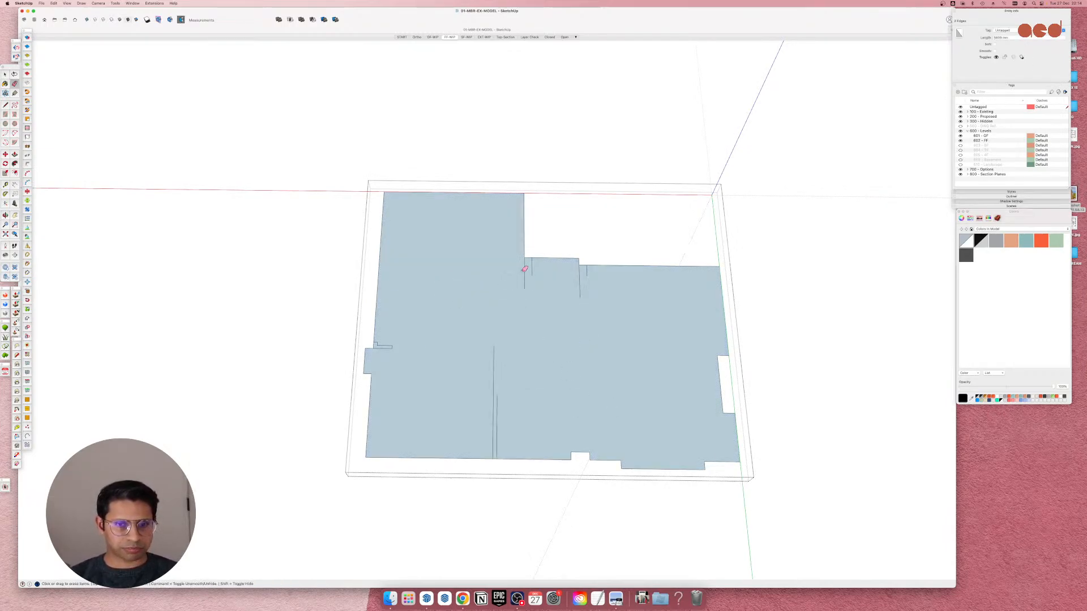
{"action": "left_click_drag", "start_coordinate": [533, 266], "coordinate": [519, 269]}
{"action": "left_click_drag", "start_coordinate": [591, 271], "coordinate": [577, 273]}
{"action": "left_click_drag", "start_coordinate": [501, 363], "coordinate": [499, 423]}
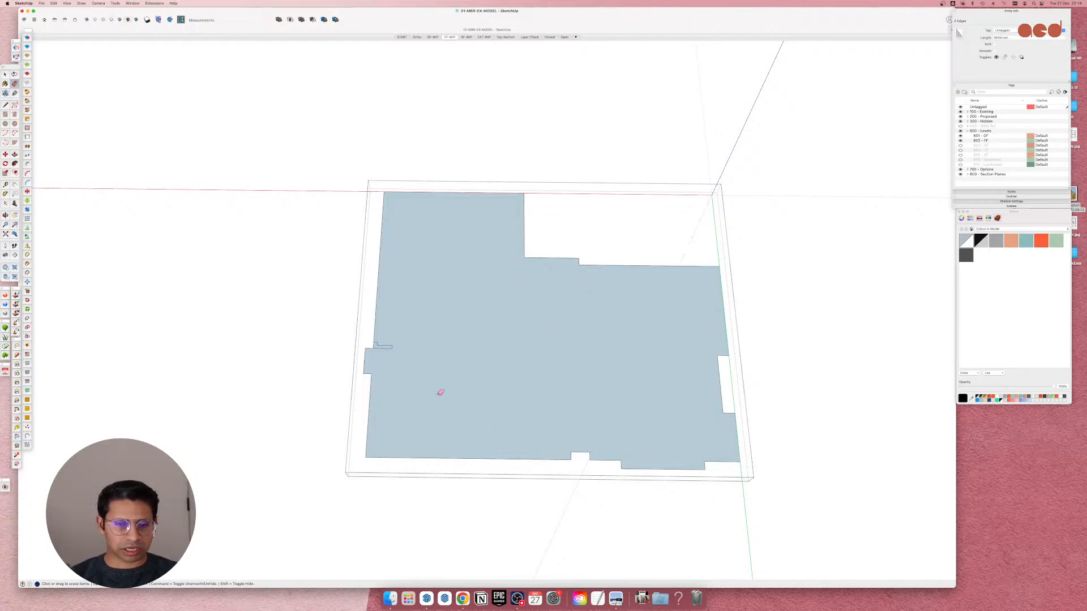
{"action": "left_click_drag", "start_coordinate": [393, 342], "coordinate": [379, 340]}
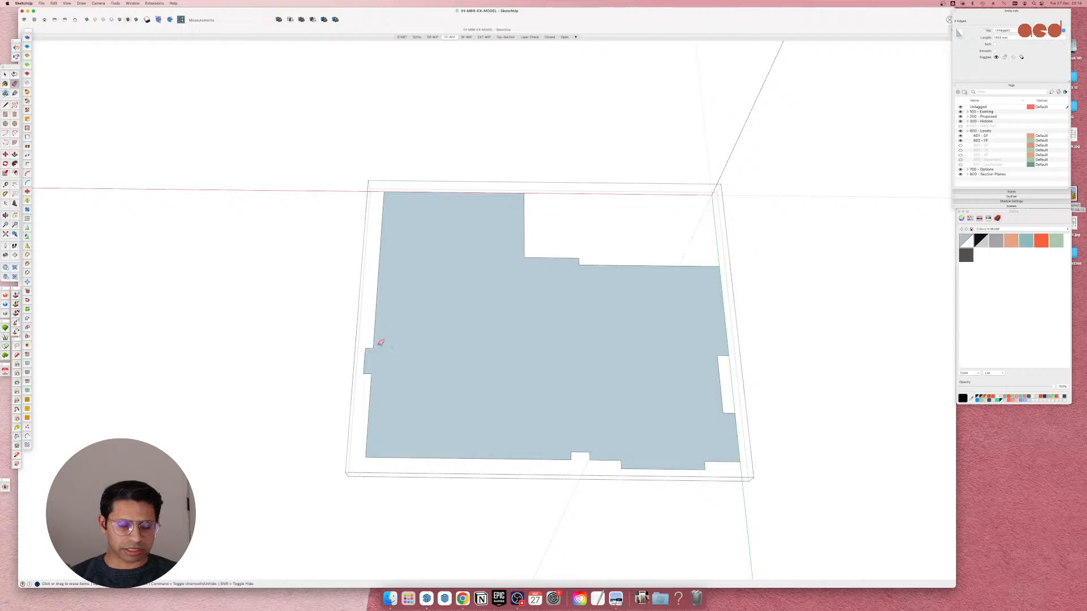
Leave the floor group to check the merged floor against the surrounding walls, and reopen it.
{"action": "middle_click_drag", "start_coordinate": [469, 386], "coordinate": [478, 376]}
{"action": "scroll", "coordinate": [407, 376], "scroll_direction": "up", "scroll_amount": 5}
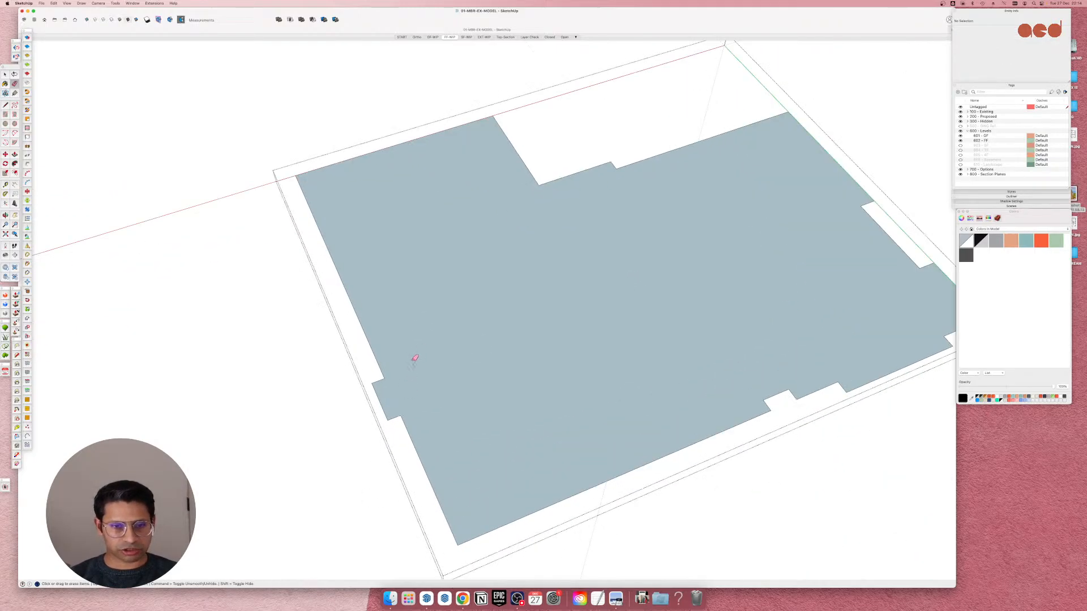
{"action": "scroll", "coordinate": [445, 371], "scroll_direction": "down", "scroll_amount": 4}
{"action": "scroll", "coordinate": [667, 347], "scroll_direction": "up", "scroll_amount": 4}
{"action": "middle_click_drag", "start_coordinate": [472, 382], "coordinate": [517, 337]}
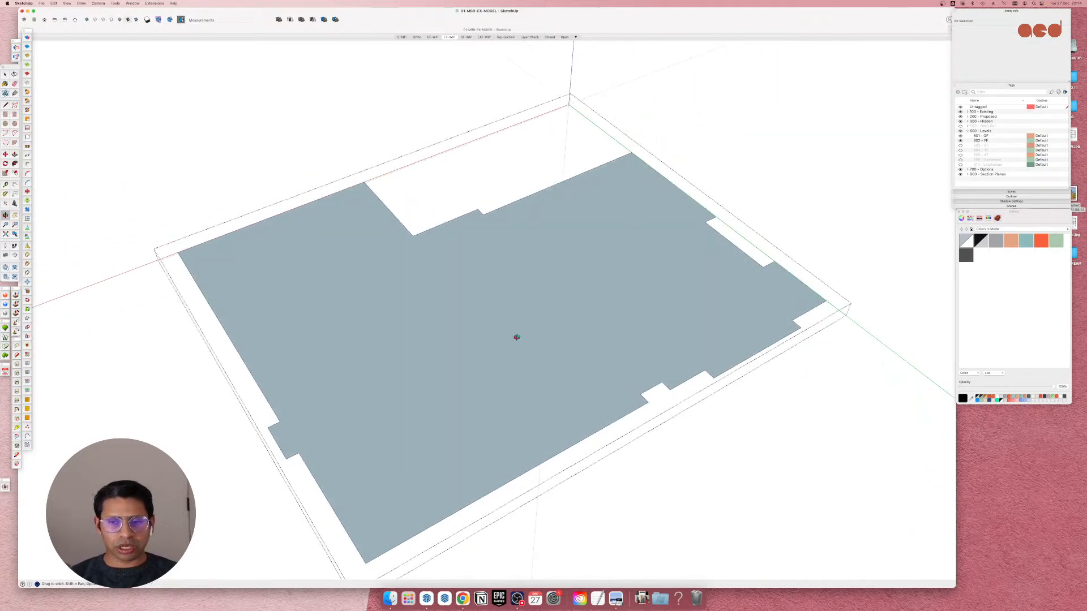
{"action": "scroll", "coordinate": [734, 311], "scroll_direction": "down", "scroll_amount": 4}
{"action": "scroll", "coordinate": [644, 326], "scroll_direction": "up", "scroll_amount": 4}
{"action": "key", "text": "space"}
{"action": "key", "text": "Escape"}
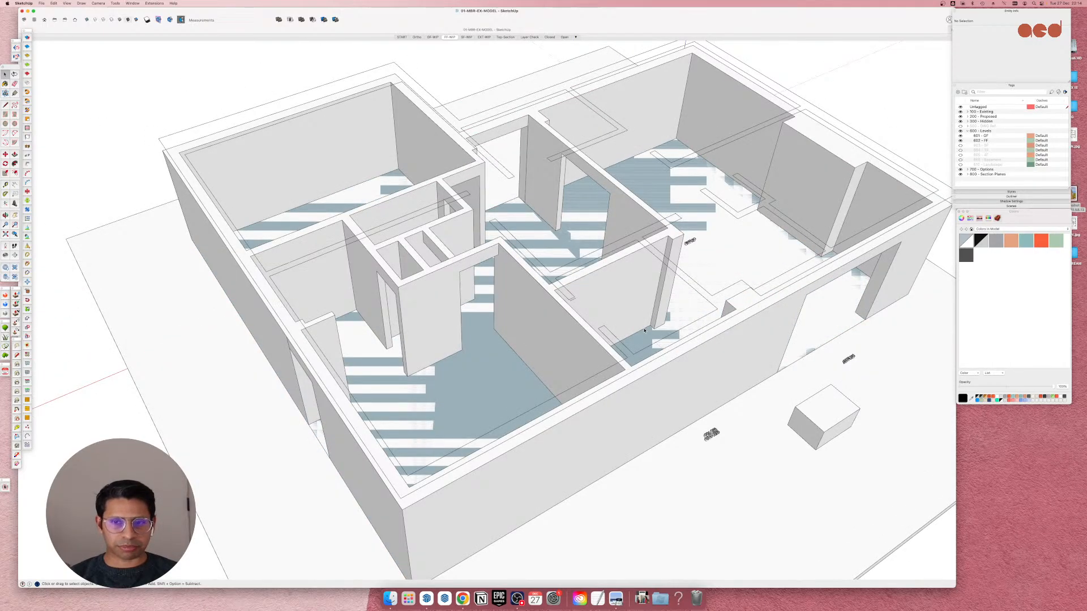
{"action": "double_click", "coordinate": [571, 256]}
{"action": "double_click", "coordinate": [558, 250]}
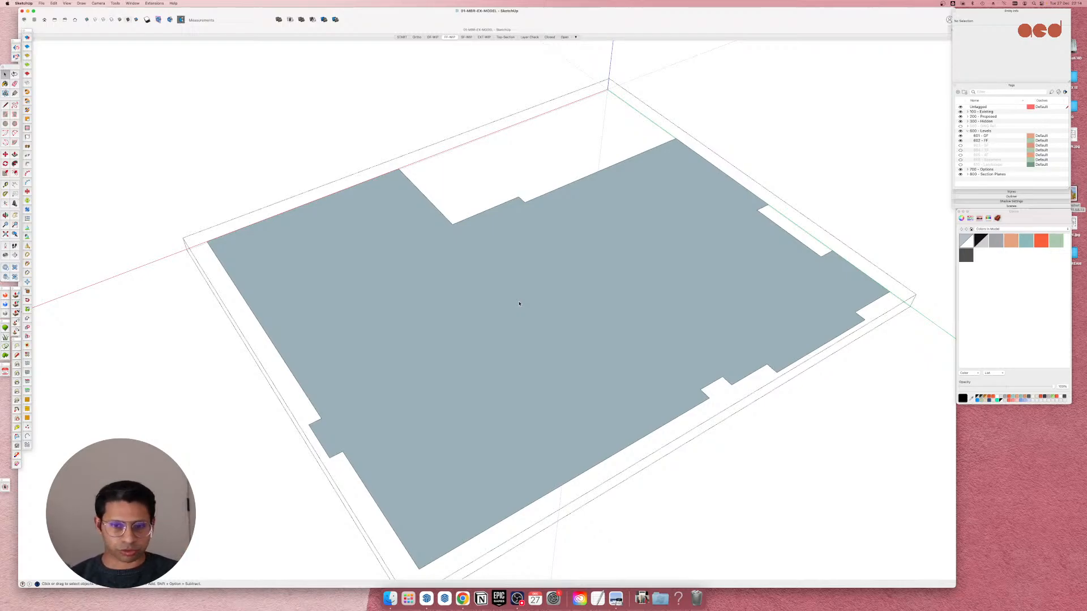
Examine the merged floor face and its outline from all sides inside the group.
{"action": "scroll", "coordinate": [539, 339], "scroll_direction": "down", "scroll_amount": 3}
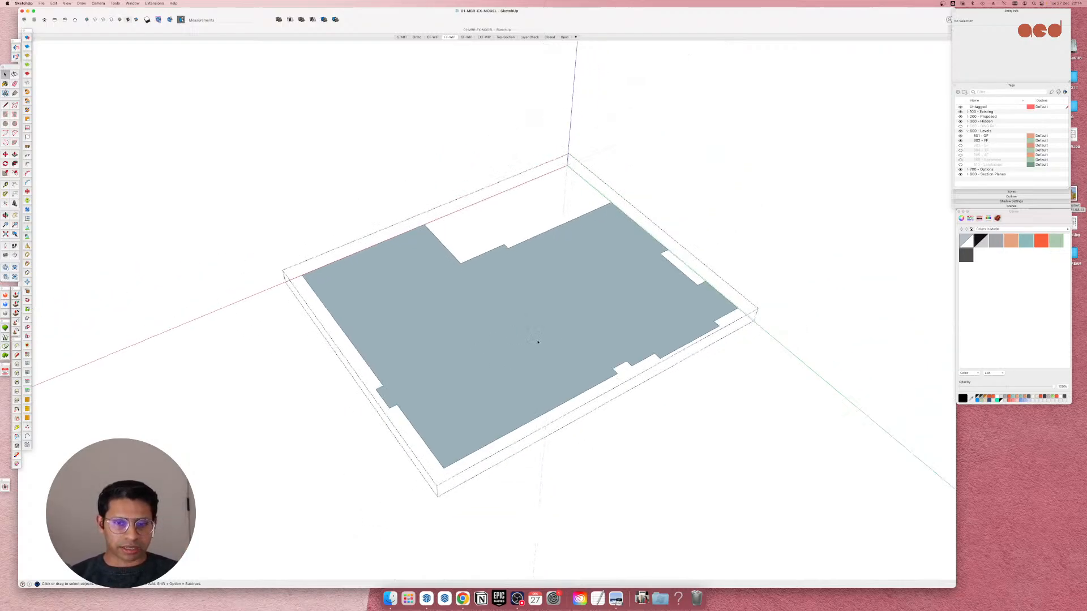
{"action": "scroll", "coordinate": [548, 342], "scroll_direction": "up", "scroll_amount": 4}
{"action": "scroll", "coordinate": [552, 313], "scroll_direction": "up", "scroll_amount": 1}
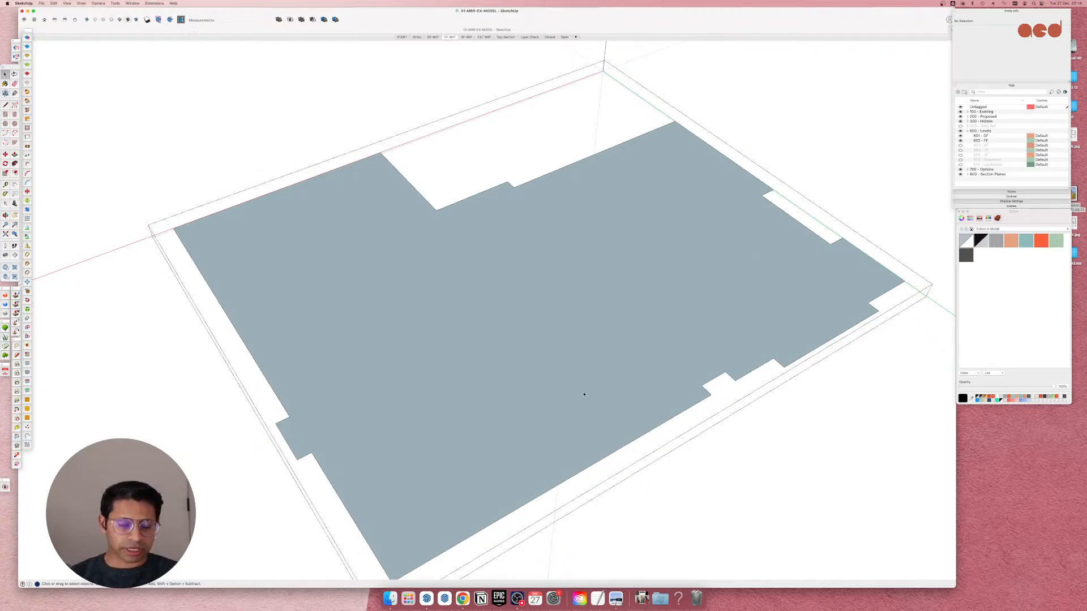
{"action": "scroll", "coordinate": [584, 394], "scroll_direction": "down", "scroll_amount": 3}
{"action": "scroll", "coordinate": [582, 262], "scroll_direction": "up", "scroll_amount": 3}
{"action": "middle_click_drag", "start_coordinate": [607, 306], "coordinate": [558, 316]}
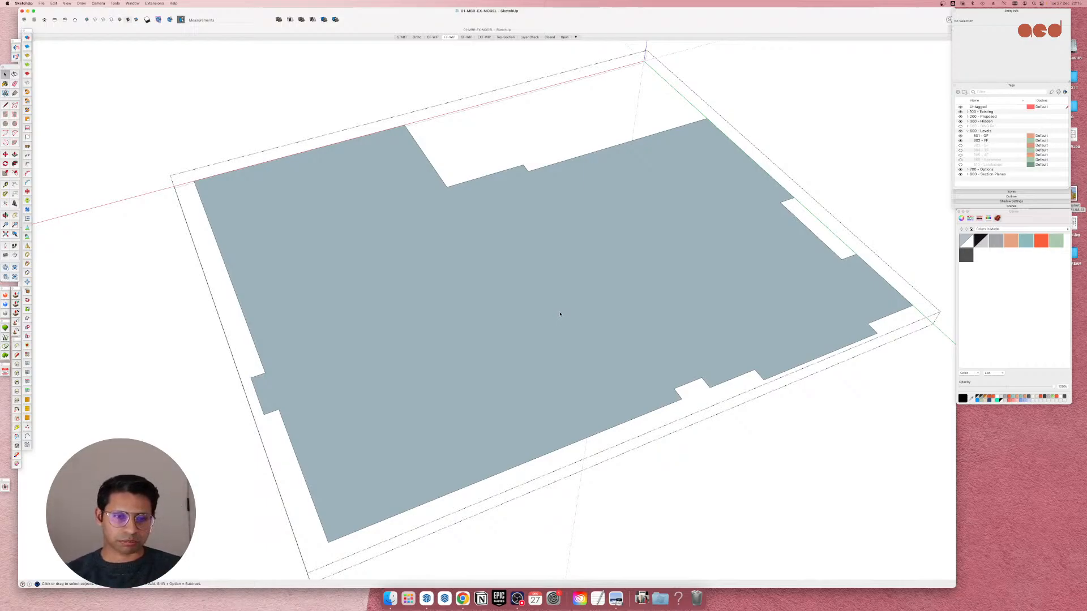
{"action": "middle_click_drag", "start_coordinate": [559, 314], "coordinate": [442, 282]}
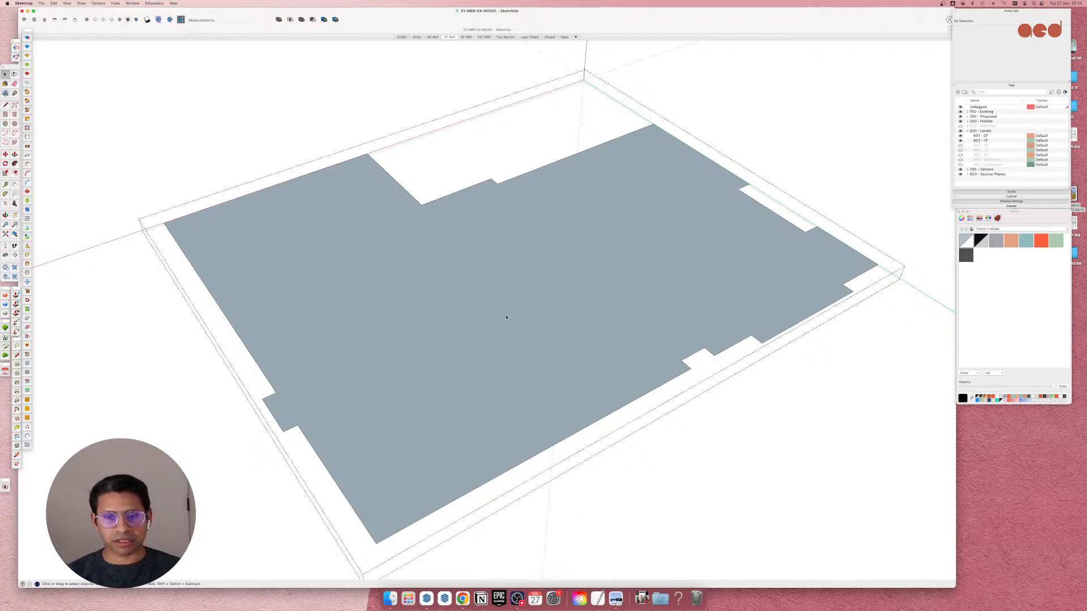
{"action": "middle_click_drag", "start_coordinate": [416, 322], "coordinate": [699, 312]}
{"action": "scroll", "coordinate": [551, 276], "scroll_direction": "down", "scroll_amount": 4}
{"action": "scroll", "coordinate": [355, 316], "scroll_direction": "up", "scroll_amount": 4}
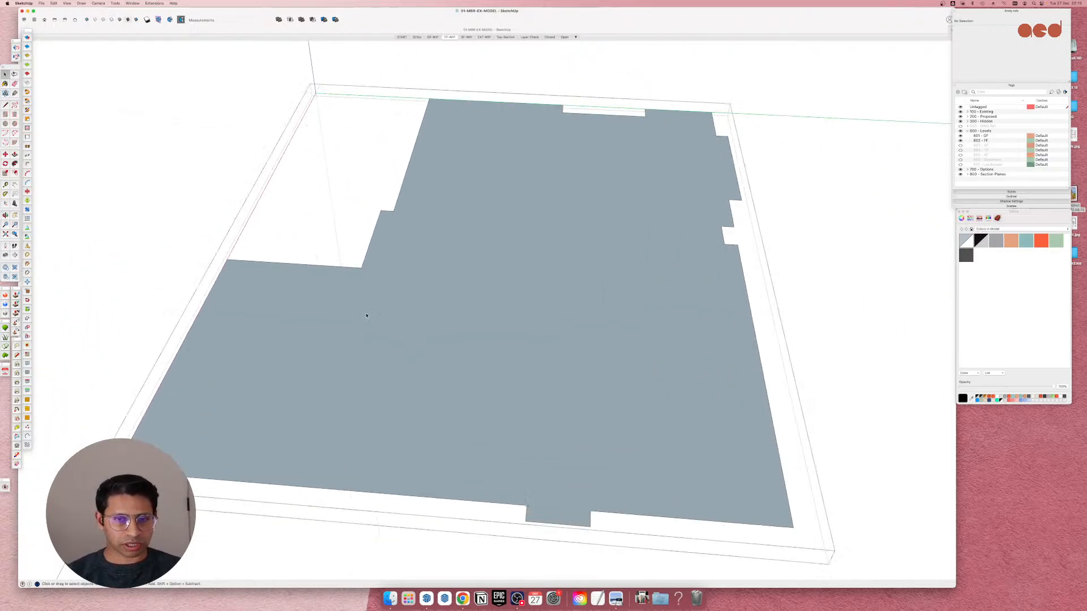
{"action": "middle_click_drag", "start_coordinate": [366, 316], "coordinate": [758, 317]}
{"action": "scroll", "coordinate": [575, 211], "scroll_direction": "down", "scroll_amount": 4}
{"action": "scroll", "coordinate": [512, 279], "scroll_direction": "up", "scroll_amount": 4}
{"action": "scroll", "coordinate": [602, 265], "scroll_direction": "down", "scroll_amount": 3}
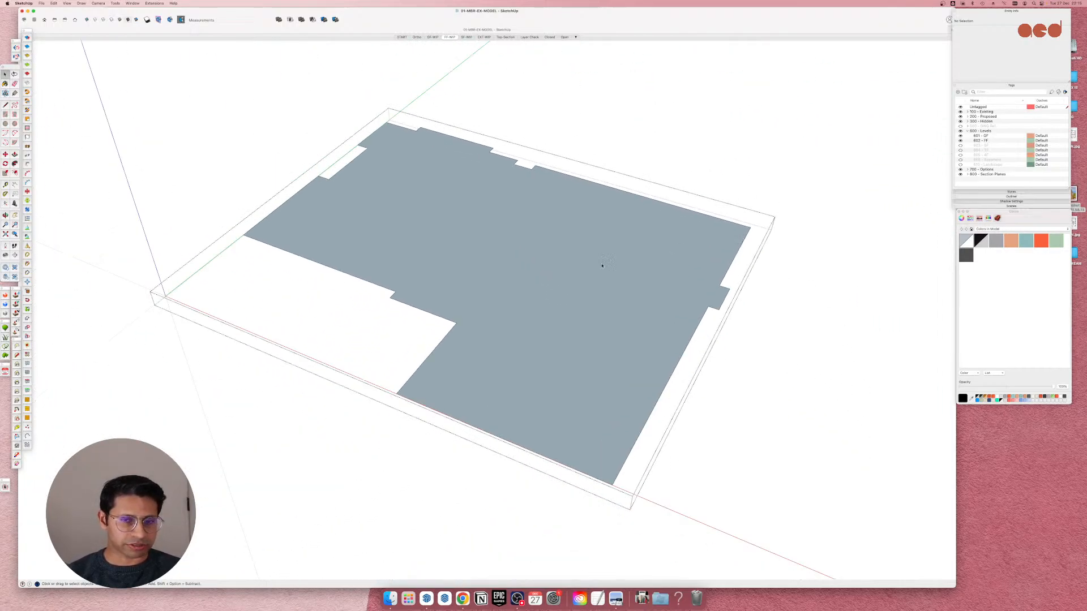
{"action": "scroll", "coordinate": [602, 266], "scroll_direction": "up", "scroll_amount": 3}
{"action": "scroll", "coordinate": [547, 262], "scroll_direction": "down", "scroll_amount": 3}
{"action": "scroll", "coordinate": [559, 287], "scroll_direction": "up", "scroll_amount": 3}
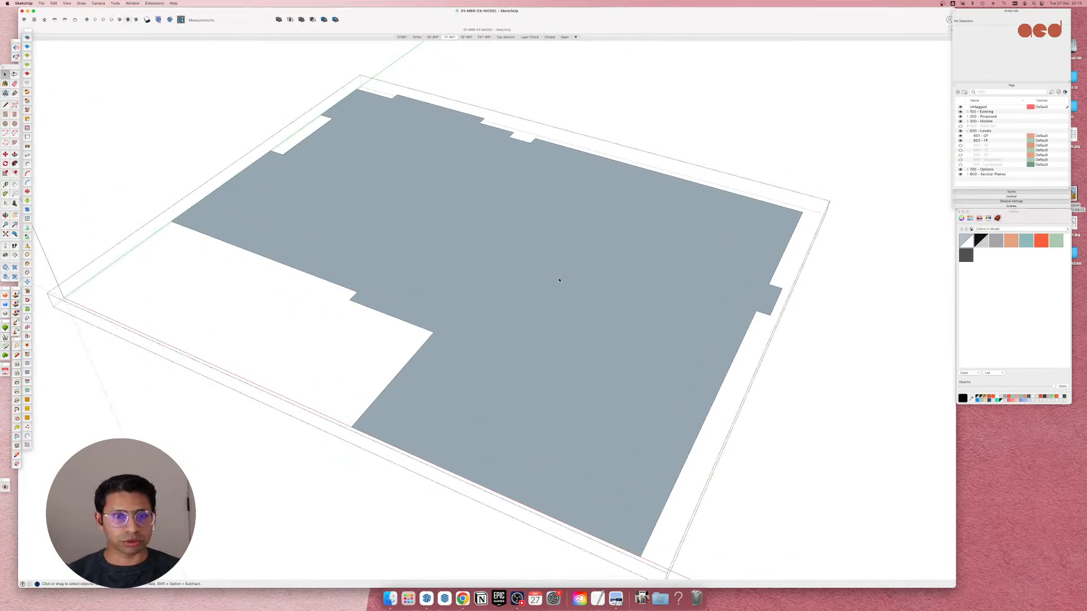
{"action": "middle_click_drag", "start_coordinate": [481, 260], "coordinate": [769, 247]}
{"action": "scroll", "coordinate": [769, 247], "scroll_direction": "down", "scroll_amount": 3}
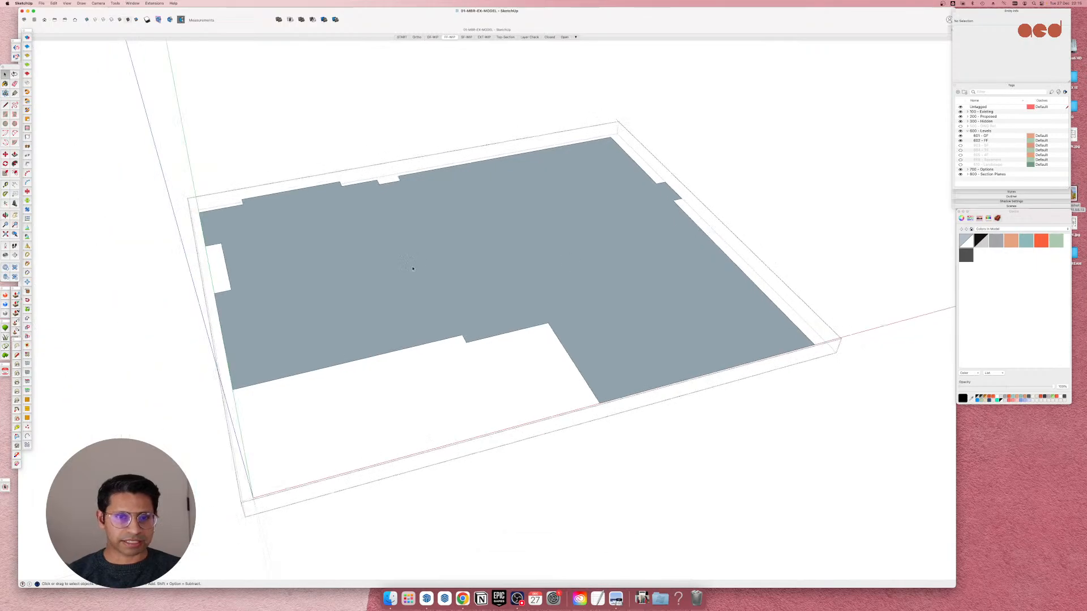
{"action": "scroll", "coordinate": [413, 266], "scroll_direction": "up", "scroll_amount": 4}
{"action": "mouse_move", "coordinate": [413, 267]}
{"action": "middle_mouse_down"}
{"action": "mouse_move", "coordinate": [495, 269]}
{"action": "mouse_move", "coordinate": [490, 259]}
{"action": "mouse_move", "coordinate": [530, 231]}
{"action": "middle_mouse_up"}
{"action": "scroll", "coordinate": [480, 264], "scroll_direction": "down", "scroll_amount": 2}
{"action": "scroll", "coordinate": [480, 265], "scroll_direction": "up", "scroll_amount": 2}
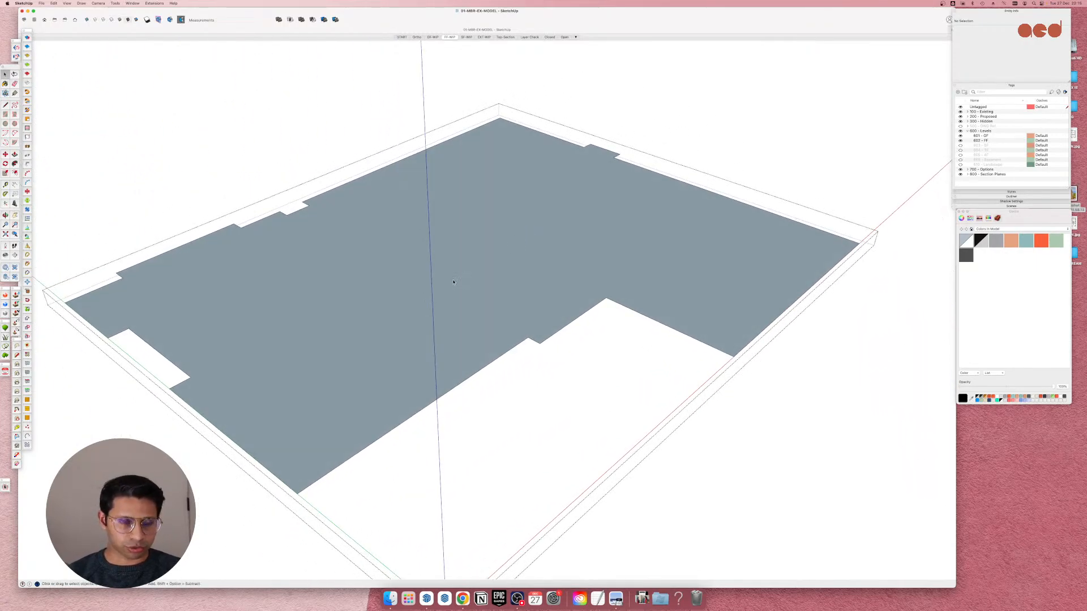
{"action": "scroll", "coordinate": [421, 306], "scroll_direction": "down", "scroll_amount": 3}
Push/Pull the merged floor face downward inside its group to form the ground floor slab, and leave the group.
{"action": "key", "text": "Escape"}
{"action": "key", "text": "Escape"}
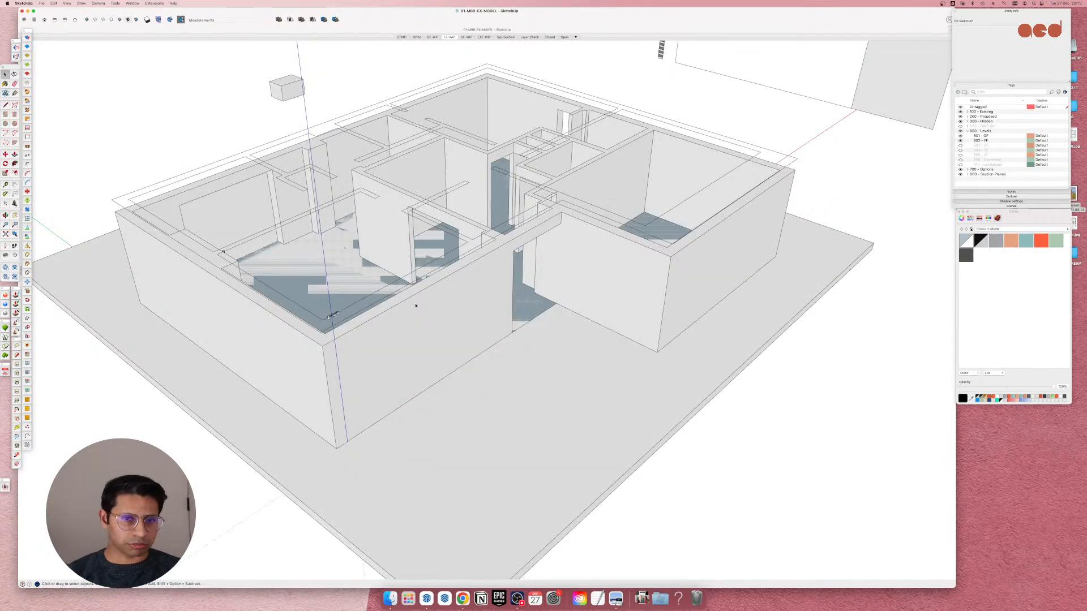
{"action": "scroll", "coordinate": [321, 266], "scroll_direction": "down", "scroll_amount": 4}
{"action": "scroll", "coordinate": [423, 293], "scroll_direction": "up", "scroll_amount": 5}
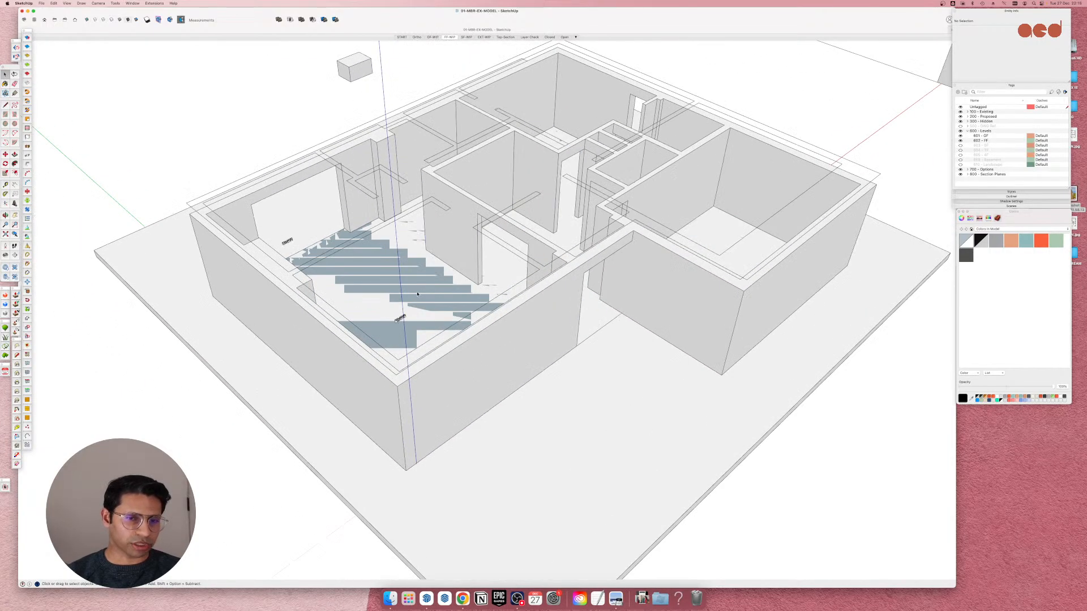
{"action": "double_click", "coordinate": [426, 292]}
{"action": "double_click", "coordinate": [449, 293]}
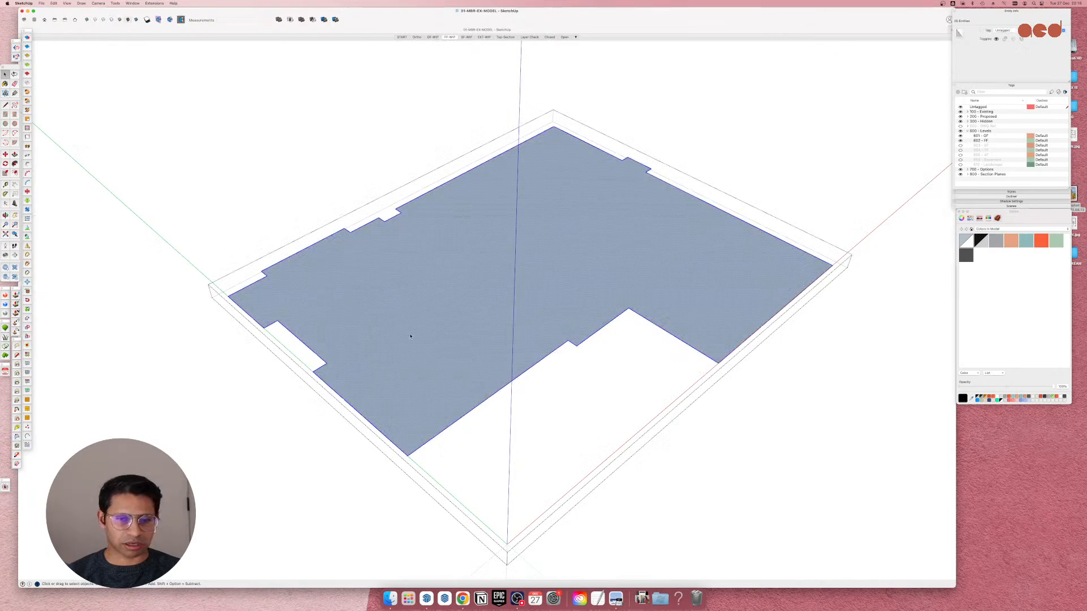
{"action": "middle_click_drag", "start_coordinate": [449, 293], "coordinate": [445, 303]}
{"action": "key", "text": "p"}
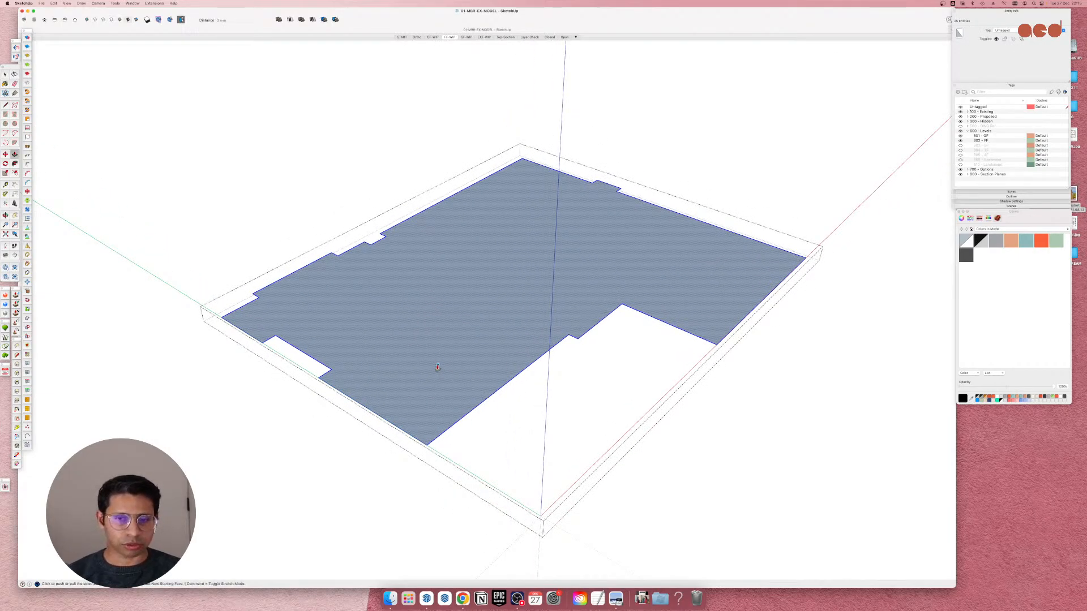
{"action": "left_click", "coordinate": [422, 389]}
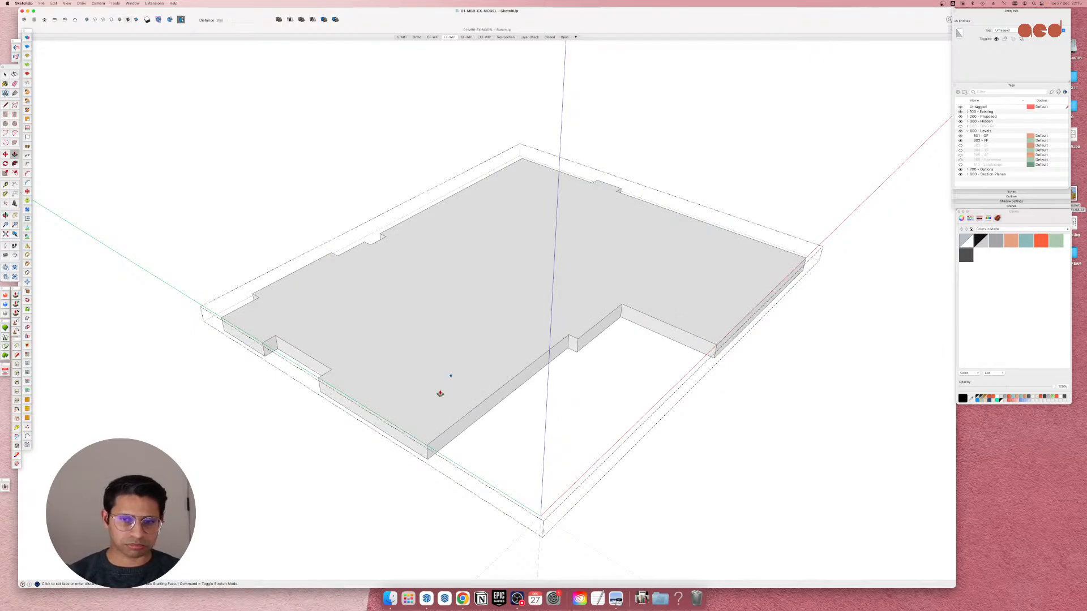
{"action": "key", "text": "Return"}
{"action": "key", "text": "space"}
{"action": "key", "text": "Escape"}
Remove the large rectangular base slab that extends beyond the house walls.
{"action": "middle_click_drag", "start_coordinate": [438, 385], "coordinate": [400, 390]}
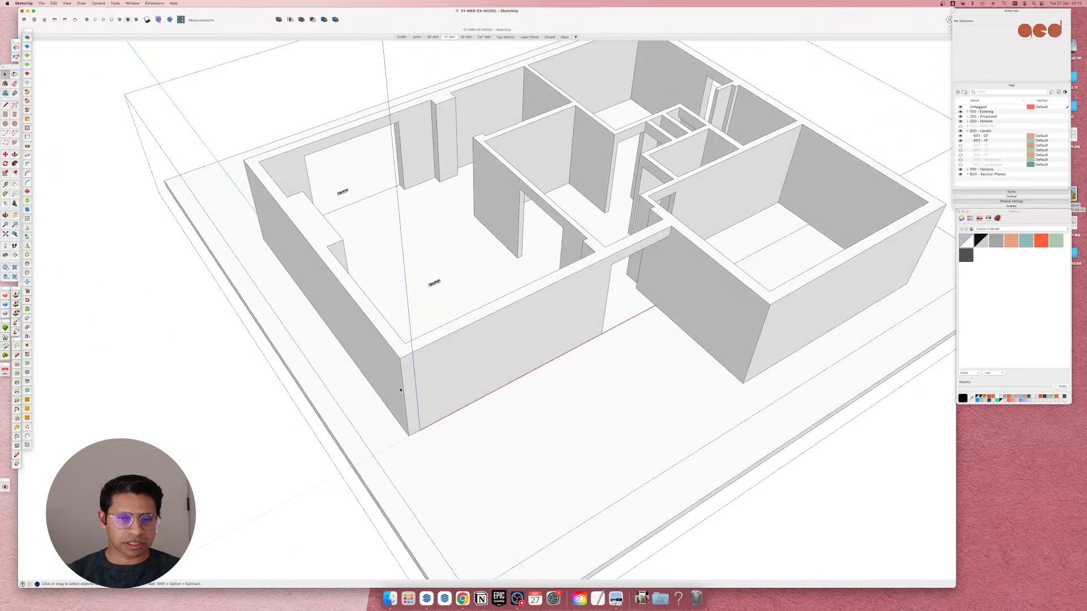
{"action": "scroll", "coordinate": [397, 390], "scroll_direction": "down", "scroll_amount": 4}
{"action": "scroll", "coordinate": [501, 221], "scroll_direction": "up", "scroll_amount": 4}
{"action": "middle_click_drag", "start_coordinate": [657, 352], "coordinate": [415, 359]}
{"action": "scroll", "coordinate": [749, 371], "scroll_direction": "down", "scroll_amount": 5}
{"action": "scroll", "coordinate": [527, 351], "scroll_direction": "down", "scroll_amount": 3}
{"action": "scroll", "coordinate": [526, 362], "scroll_direction": "up", "scroll_amount": 5}
{"action": "scroll", "coordinate": [566, 289], "scroll_direction": "down", "scroll_amount": 5}
{"action": "middle_click_drag", "start_coordinate": [405, 518], "coordinate": [512, 485]}
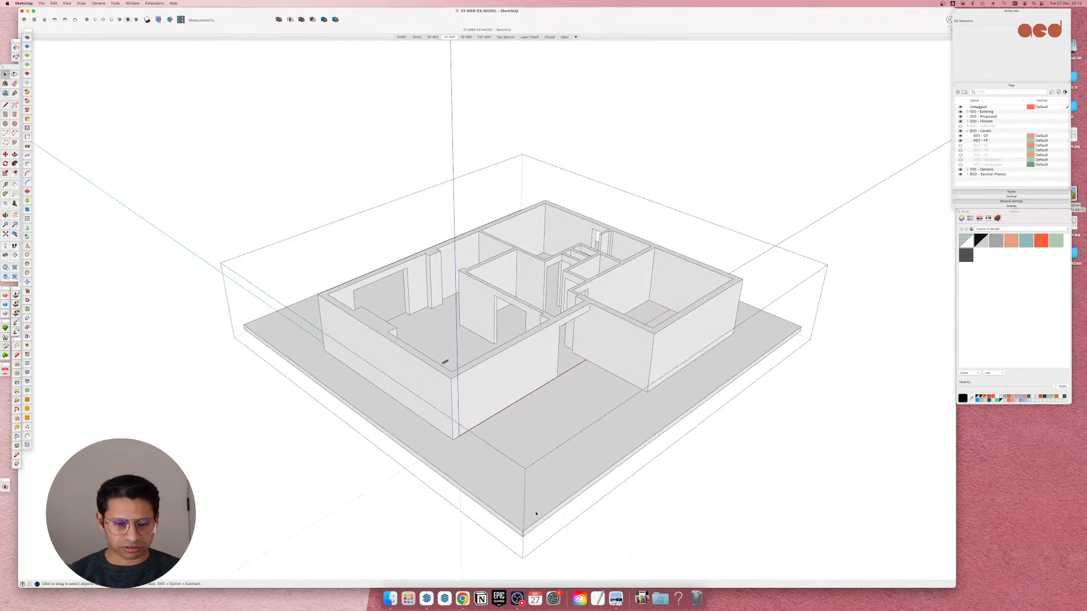
{"action": "left_click", "coordinate": [527, 517]}
{"action": "left_click", "coordinate": [519, 507]}
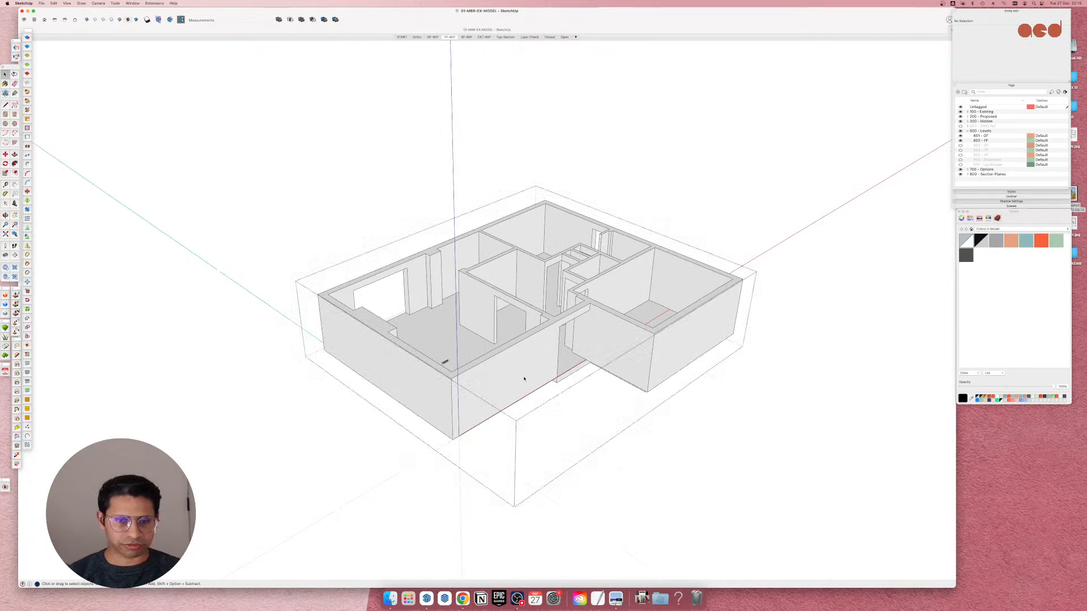
Select the floor slab group and examine how it meets the walls from several sides.
{"action": "scroll", "coordinate": [525, 378], "scroll_direction": "up", "scroll_amount": 5}
{"action": "middle_click_drag", "start_coordinate": [507, 371], "coordinate": [390, 401]}
{"action": "scroll", "coordinate": [390, 401], "scroll_direction": "down", "scroll_amount": 2}
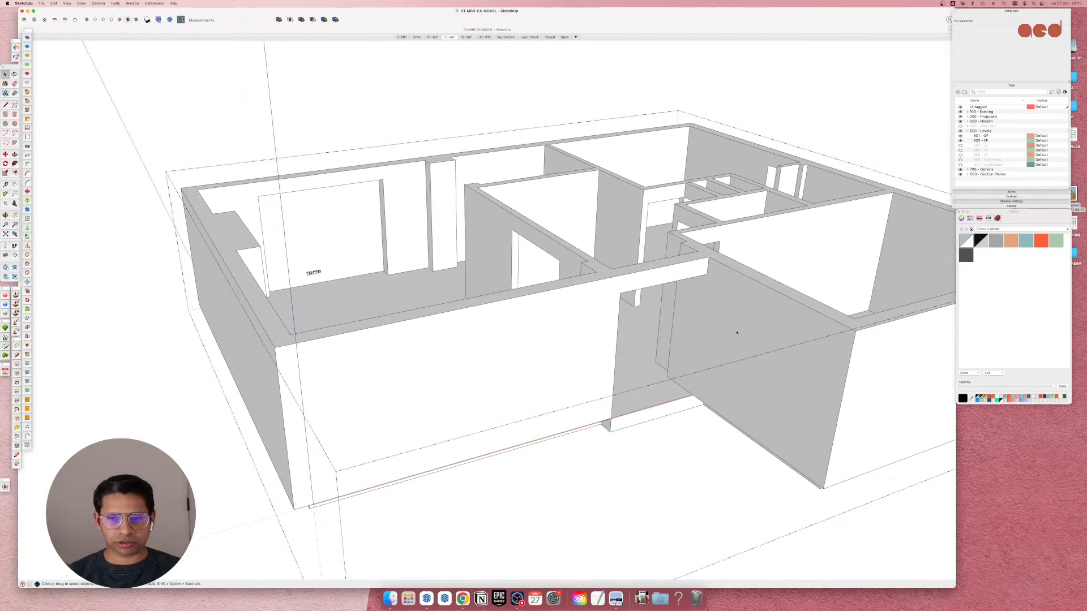
{"action": "middle_click_drag", "start_coordinate": [736, 333], "coordinate": [371, 359]}
{"action": "scroll", "coordinate": [372, 359], "scroll_direction": "down", "scroll_amount": 4}
{"action": "scroll", "coordinate": [648, 340], "scroll_direction": "up", "scroll_amount": 4}
{"action": "middle_click_drag", "start_coordinate": [648, 339], "coordinate": [322, 390]}
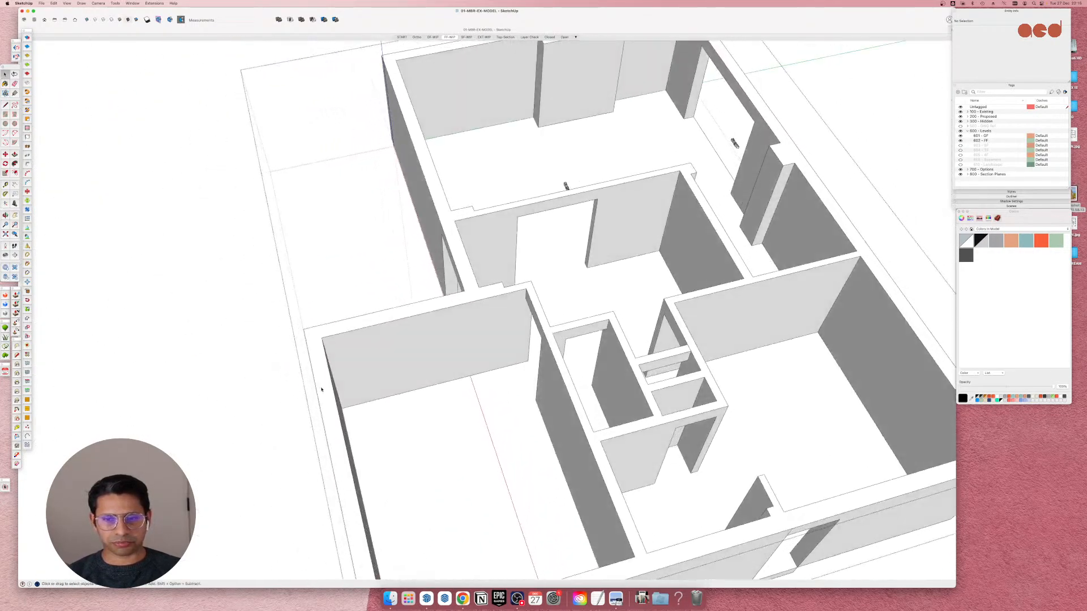
{"action": "left_click", "coordinate": [413, 442]}
{"action": "scroll", "coordinate": [412, 442], "scroll_direction": "down", "scroll_amount": 4}
{"action": "middle_click_drag", "start_coordinate": [413, 442], "coordinate": [946, 320]}
{"action": "scroll", "coordinate": [946, 320], "scroll_direction": "down", "scroll_amount": 2}
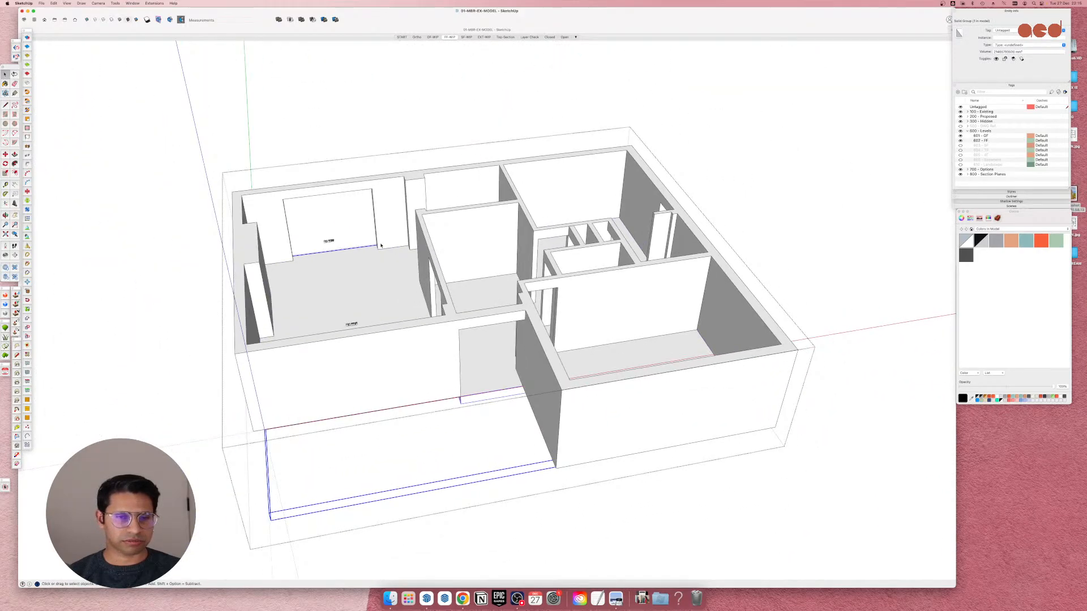
{"action": "middle_click_drag", "start_coordinate": [380, 245], "coordinate": [413, 315]}
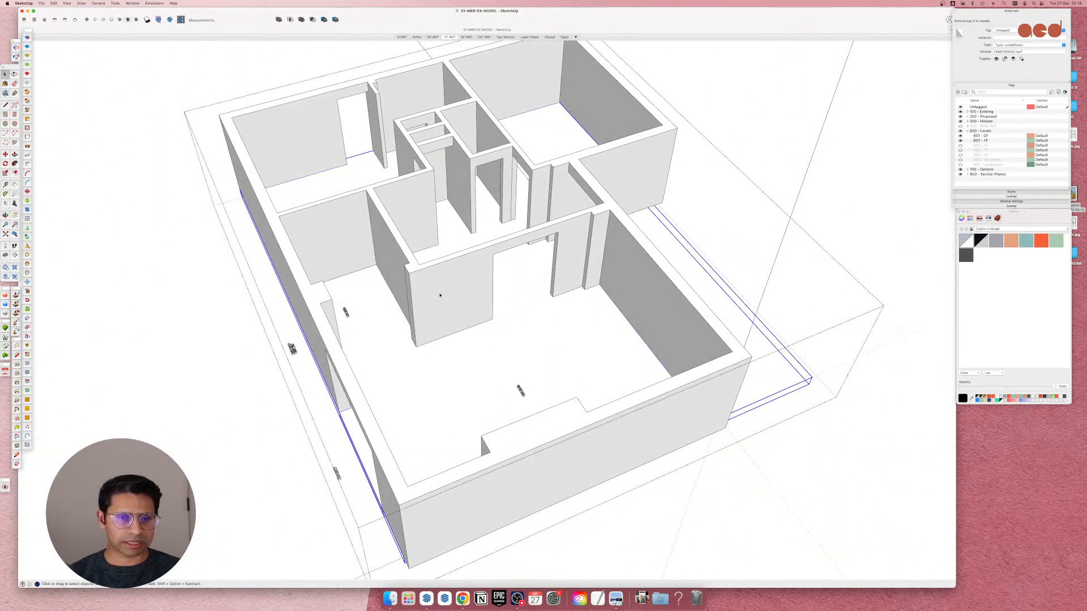
Select the wall group and examine its rooms, openings and outer walls from all around.
{"action": "left_click", "coordinate": [440, 295]}
{"action": "scroll", "coordinate": [409, 273], "scroll_direction": "up", "scroll_amount": 4}
{"action": "middle_click_drag", "start_coordinate": [409, 273], "coordinate": [647, 294]}
{"action": "scroll", "coordinate": [439, 342], "scroll_direction": "down", "scroll_amount": 5}
{"action": "scroll", "coordinate": [475, 365], "scroll_direction": "up", "scroll_amount": 3}
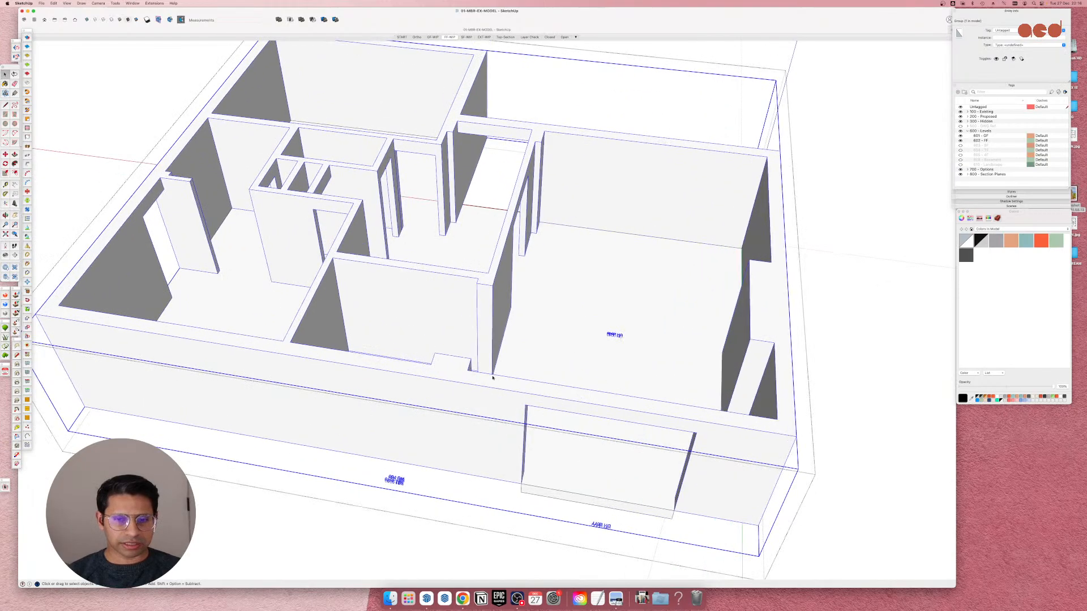
{"action": "middle_click_drag", "start_coordinate": [492, 377], "coordinate": [230, 398]}
{"action": "scroll", "coordinate": [388, 349], "scroll_direction": "down", "scroll_amount": 4}
{"action": "middle_click_drag", "start_coordinate": [538, 370], "coordinate": [92, 318]}
{"action": "scroll", "coordinate": [421, 412], "scroll_direction": "up", "scroll_amount": 5}
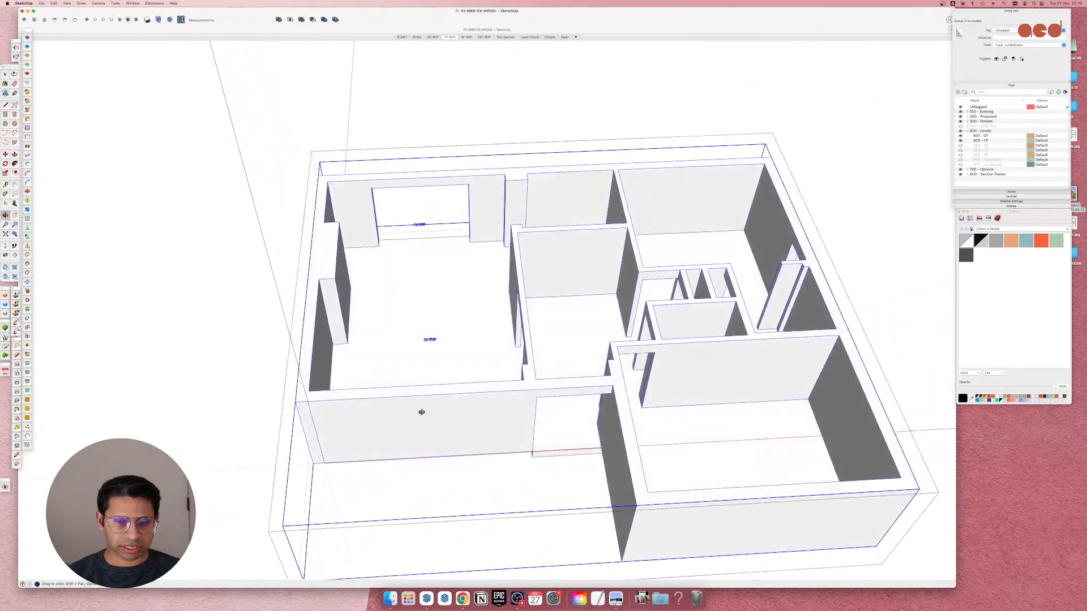
{"action": "middle_click_drag", "start_coordinate": [422, 412], "coordinate": [403, 405]}
{"action": "middle_click_drag", "start_coordinate": [390, 351], "coordinate": [485, 348]}
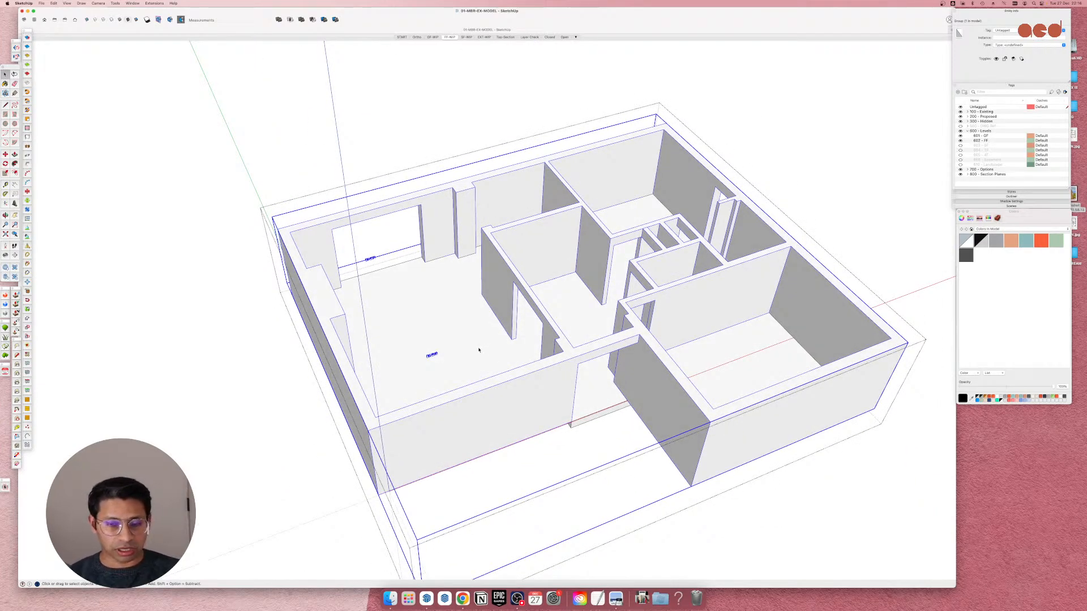
{"action": "scroll", "coordinate": [435, 358], "scroll_direction": "up", "scroll_amount": 3}
{"action": "middle_click_drag", "start_coordinate": [399, 331], "coordinate": [494, 315]}
{"action": "scroll", "coordinate": [401, 324], "scroll_direction": "down", "scroll_amount": 4}
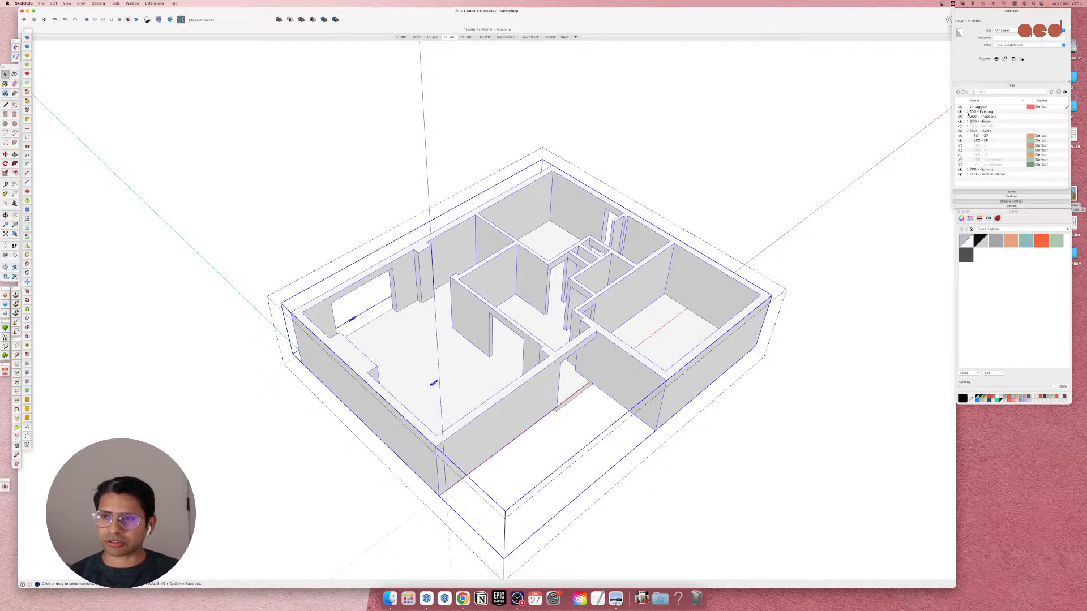
Expand the 200 - Proposed tag folder and turn on the visibility of the 204 - Windows tag.
{"action": "left_click", "coordinate": [967, 117]}
{"action": "scroll", "coordinate": [968, 148], "scroll_direction": "down", "scroll_amount": 2}
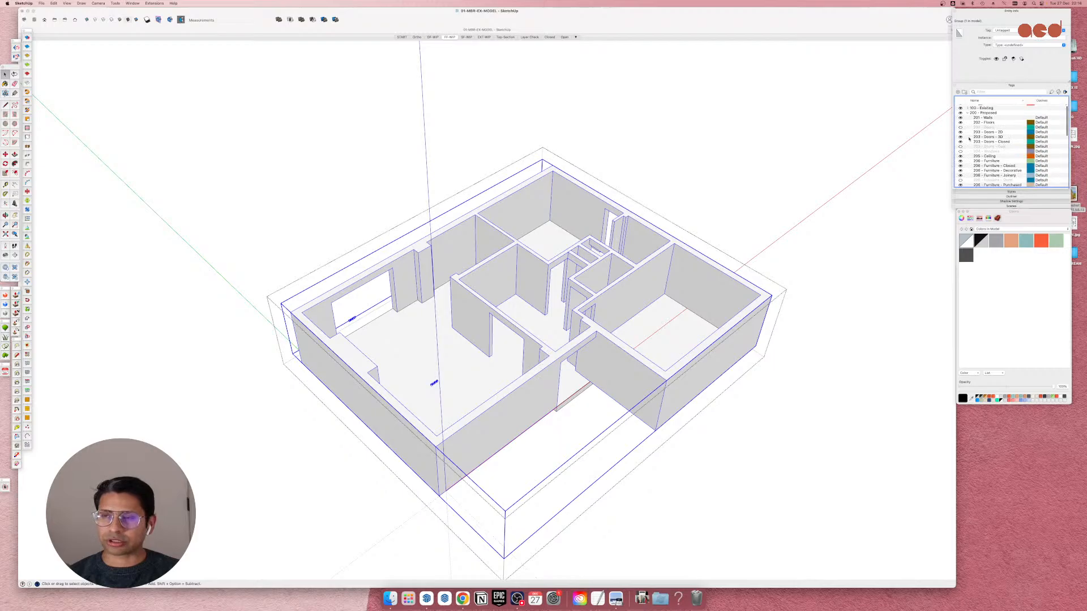
{"action": "left_click", "coordinate": [960, 144]}
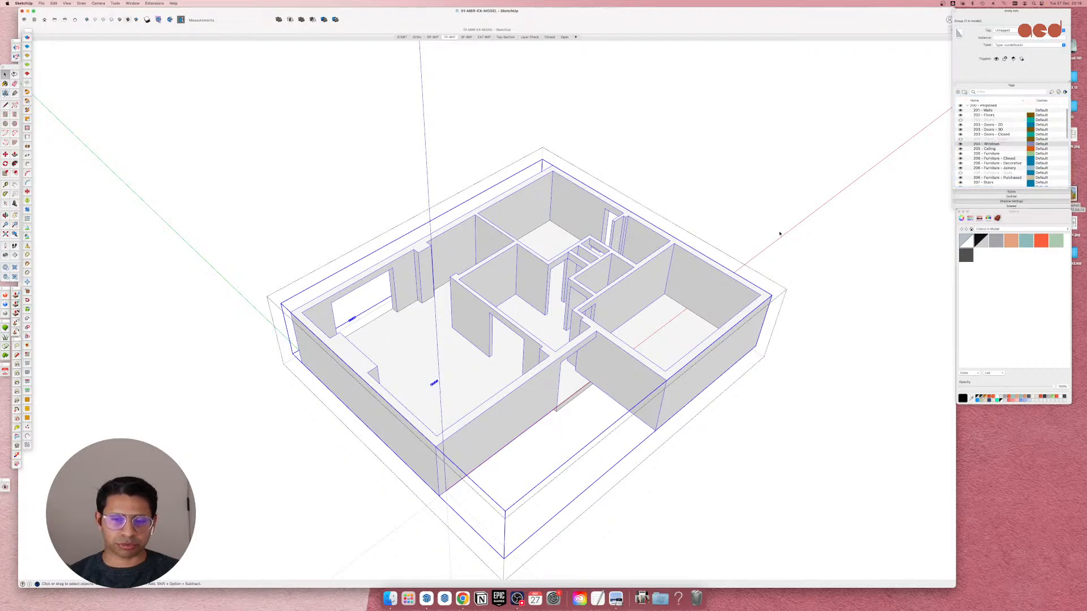
Open the wall group from its underside and open the nested group of window position lines.
{"action": "scroll", "coordinate": [328, 394], "scroll_direction": "up", "scroll_amount": 3}
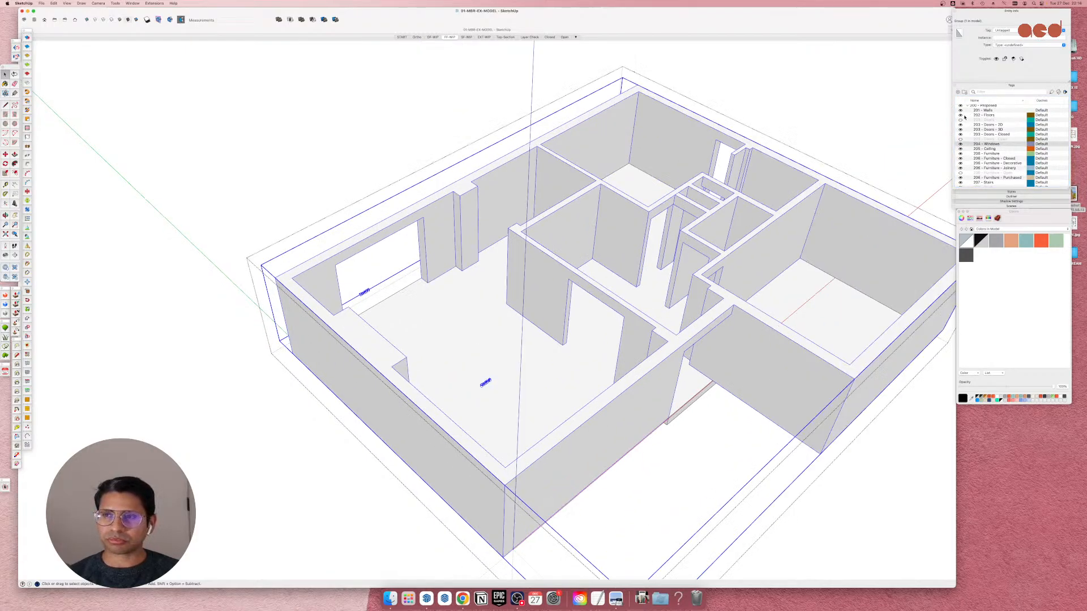
{"action": "scroll", "coordinate": [374, 297], "scroll_direction": "down", "scroll_amount": 3}
{"action": "scroll", "coordinate": [504, 312], "scroll_direction": "up", "scroll_amount": 3}
{"action": "middle_click_drag", "start_coordinate": [503, 314], "coordinate": [539, 321]}
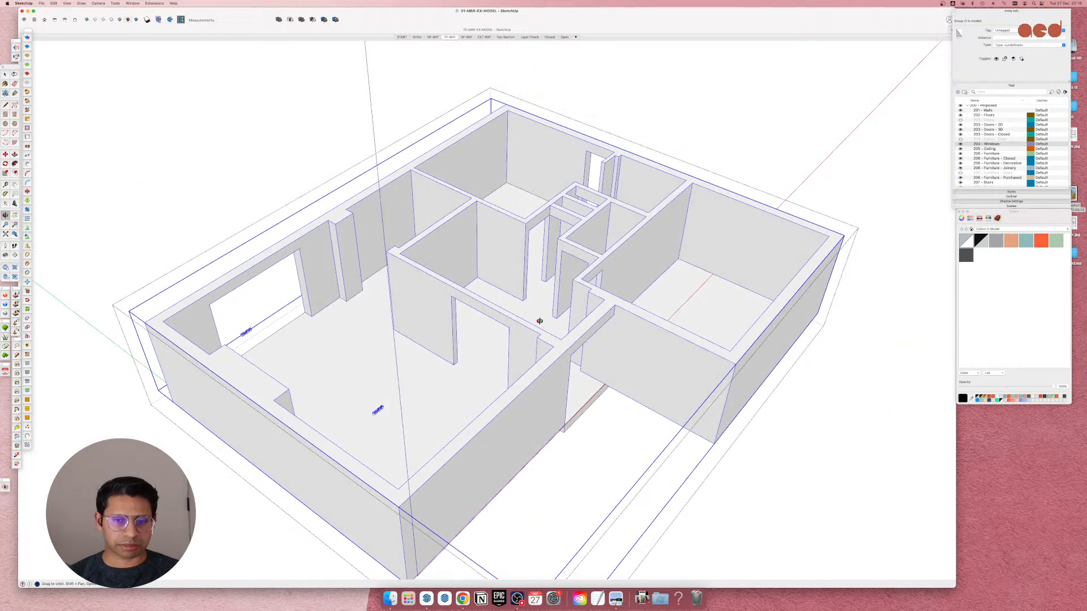
{"action": "scroll", "coordinate": [539, 320], "scroll_direction": "down", "scroll_amount": 3}
{"action": "middle_click_drag", "start_coordinate": [351, 368], "coordinate": [699, 311]}
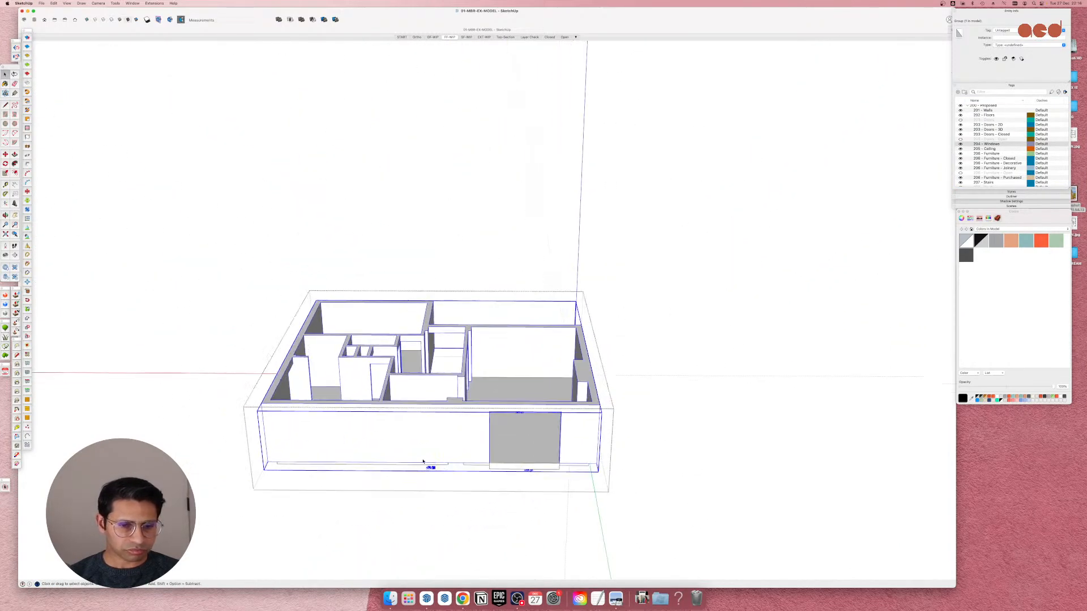
{"action": "middle_click_drag", "start_coordinate": [425, 461], "coordinate": [560, 127]}
{"action": "scroll", "coordinate": [391, 456], "scroll_direction": "up", "scroll_amount": 5}
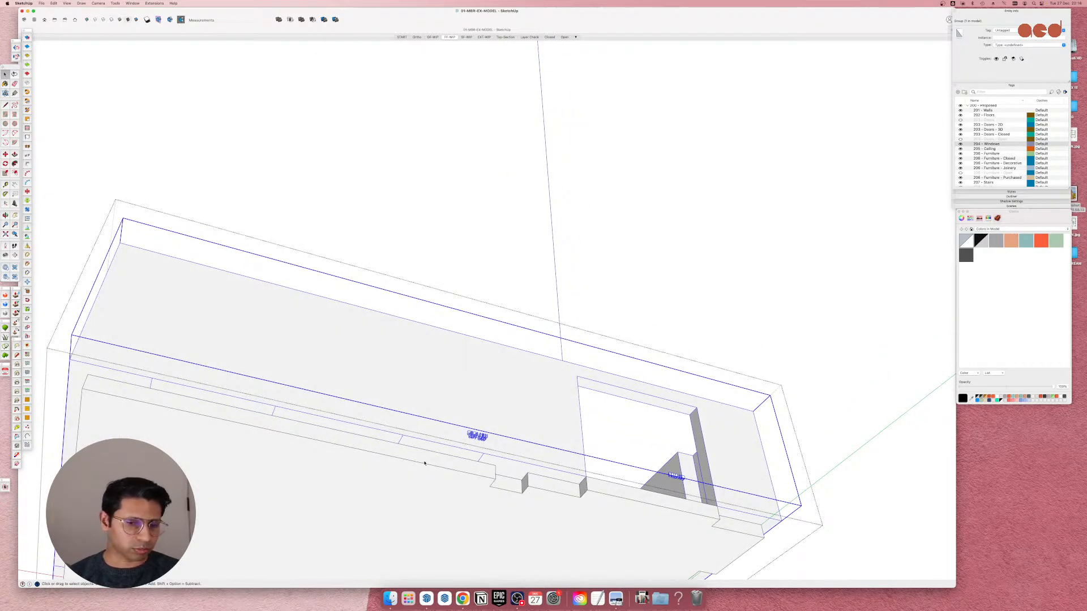
{"action": "double_click", "coordinate": [401, 444]}
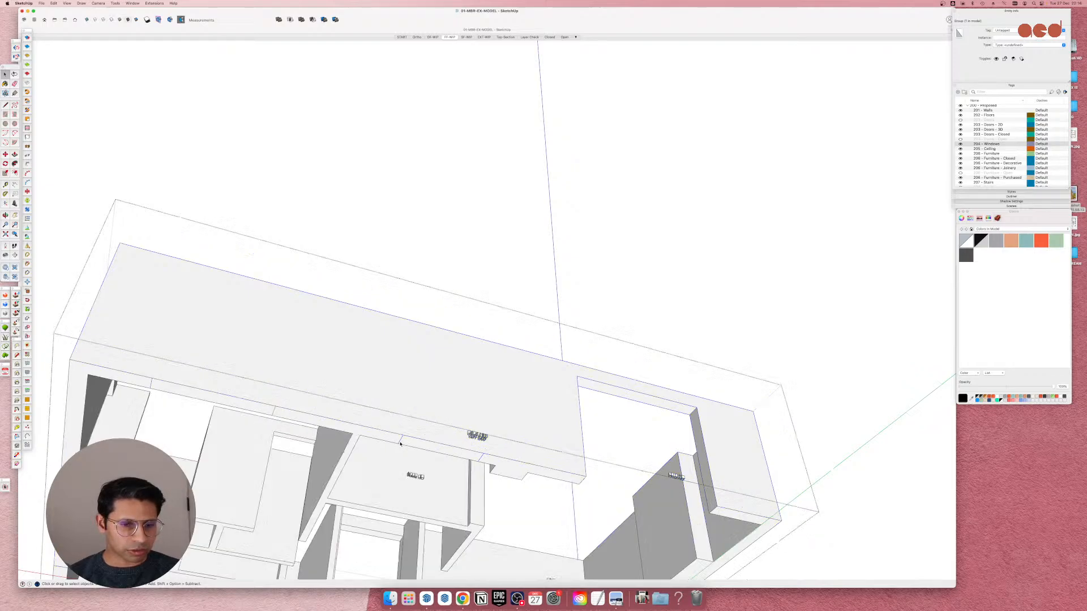
{"action": "double_click", "coordinate": [401, 444]}
Examine the layout of the window position lines inside their group and return to the wall group.
{"action": "middle_click_drag", "start_coordinate": [401, 444], "coordinate": [172, 602]}
{"action": "middle_click_drag", "start_coordinate": [266, 442], "coordinate": [196, 560]}
{"action": "scroll", "coordinate": [701, 339], "scroll_direction": "down", "scroll_amount": 5}
{"action": "middle_click_drag", "start_coordinate": [701, 339], "coordinate": [415, 406]}
{"action": "scroll", "coordinate": [396, 402], "scroll_direction": "up", "scroll_amount": 3}
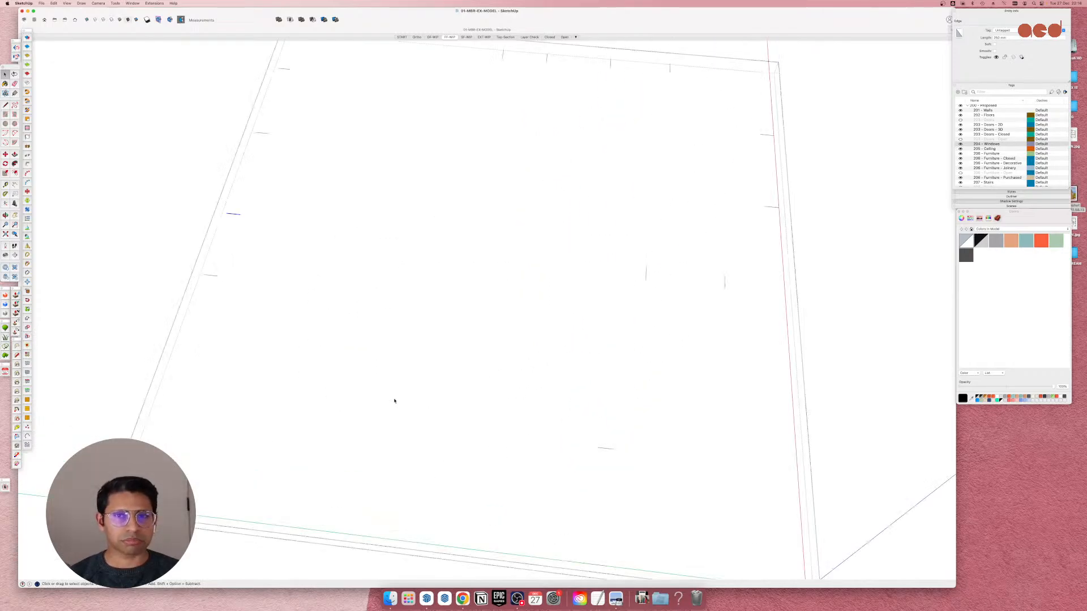
{"action": "scroll", "coordinate": [395, 400], "scroll_direction": "down", "scroll_amount": 3}
{"action": "middle_click_drag", "start_coordinate": [446, 342], "coordinate": [540, 311]}
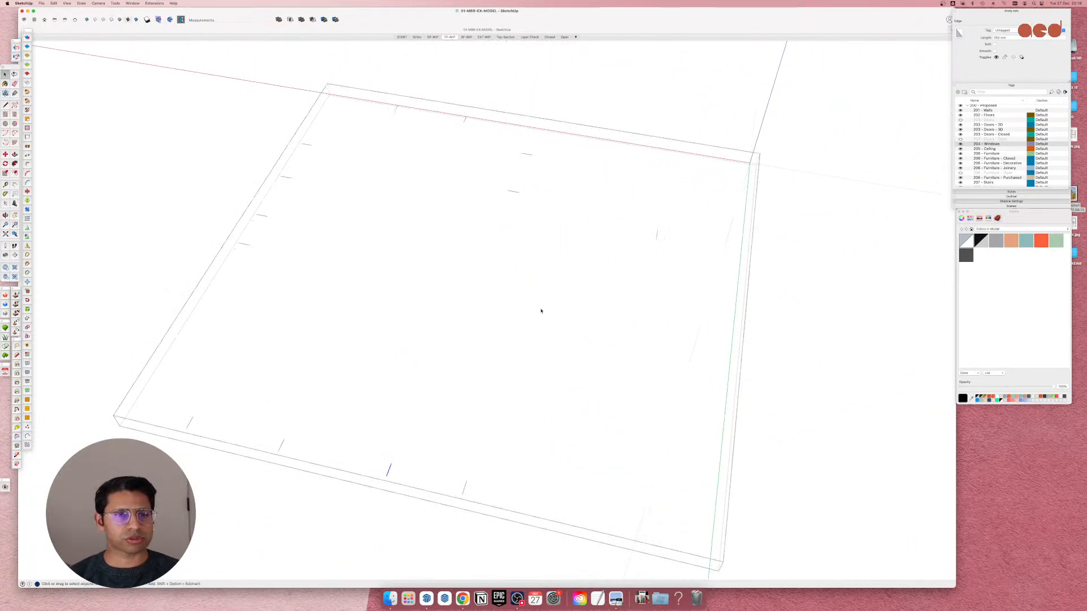
{"action": "middle_click_drag", "start_coordinate": [278, 308], "coordinate": [475, 317]}
{"action": "key", "text": "super+z"}
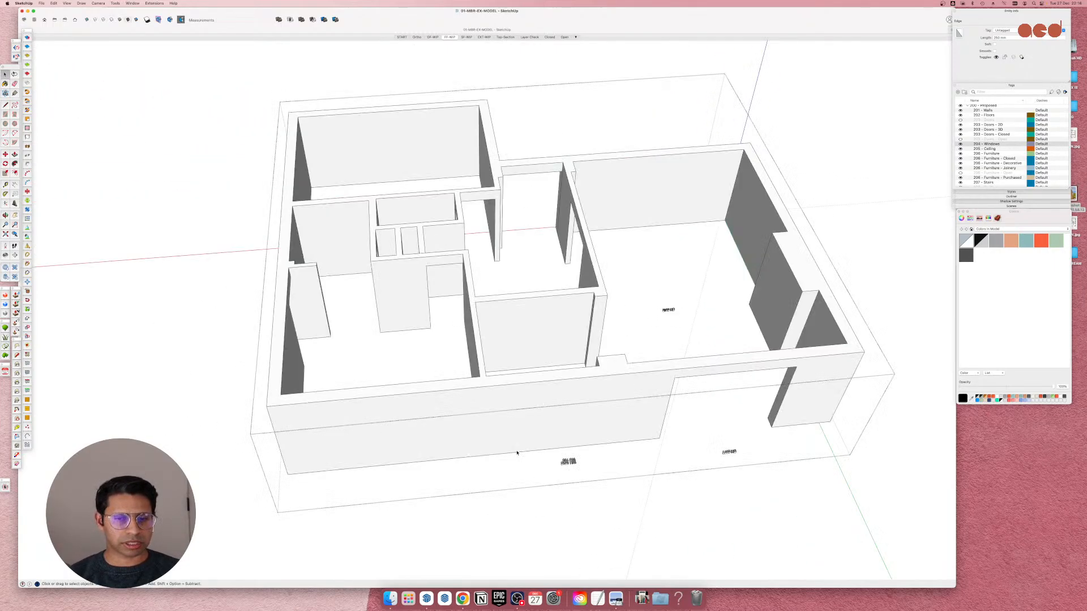
Move the window lines group vertically from the base of the walls to the top of the walls.
{"action": "middle_click_drag", "start_coordinate": [515, 454], "coordinate": [524, 155]}
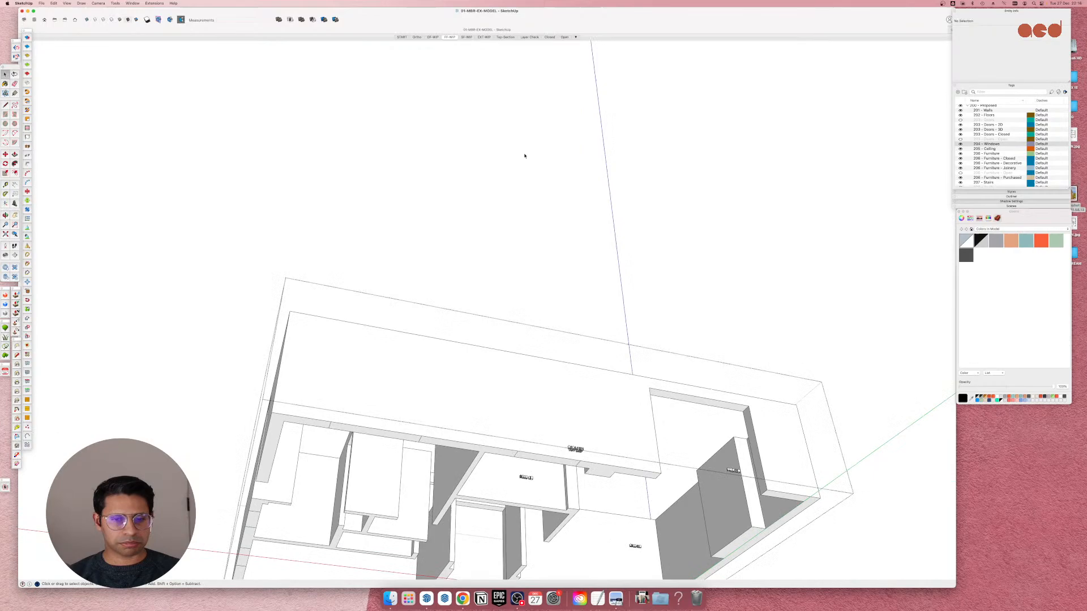
{"action": "left_click", "coordinate": [515, 455]}
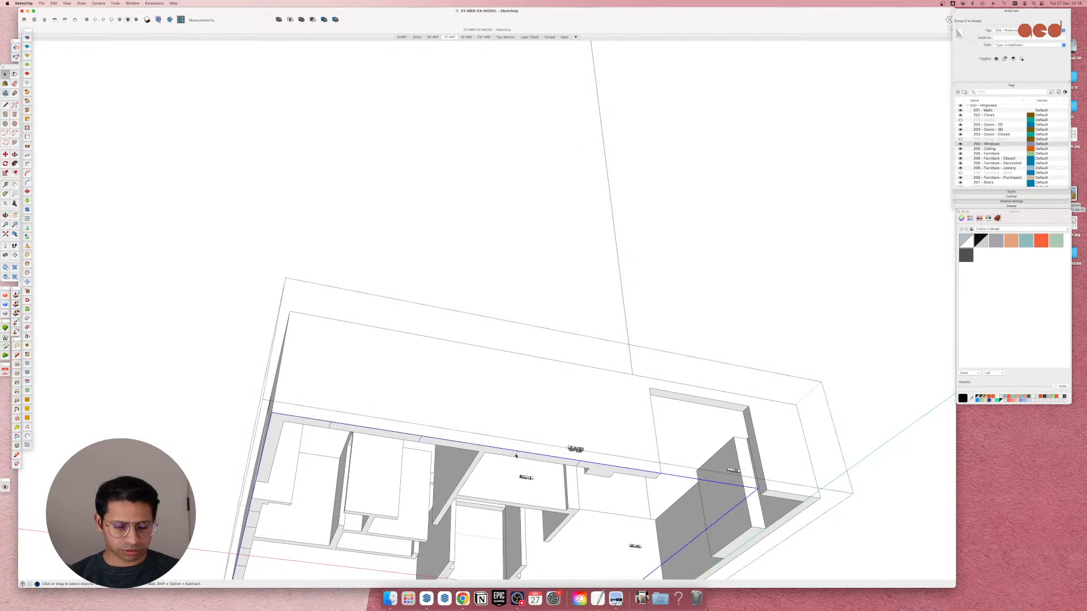
{"action": "key", "text": "m"}
{"action": "left_click", "coordinate": [518, 453]}
{"action": "middle_click_drag", "start_coordinate": [514, 232], "coordinate": [453, 566]}
{"action": "scroll", "coordinate": [453, 317], "scroll_direction": "down", "scroll_amount": 4}
{"action": "scroll", "coordinate": [453, 313], "scroll_direction": "down", "scroll_amount": 3}
{"action": "scroll", "coordinate": [448, 427], "scroll_direction": "up", "scroll_amount": 4}
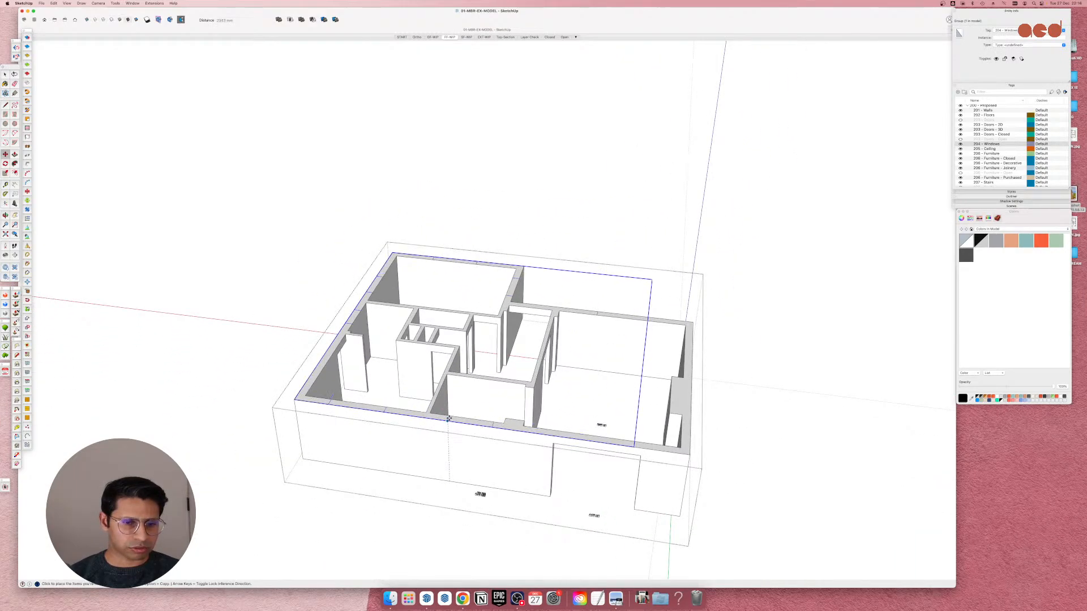
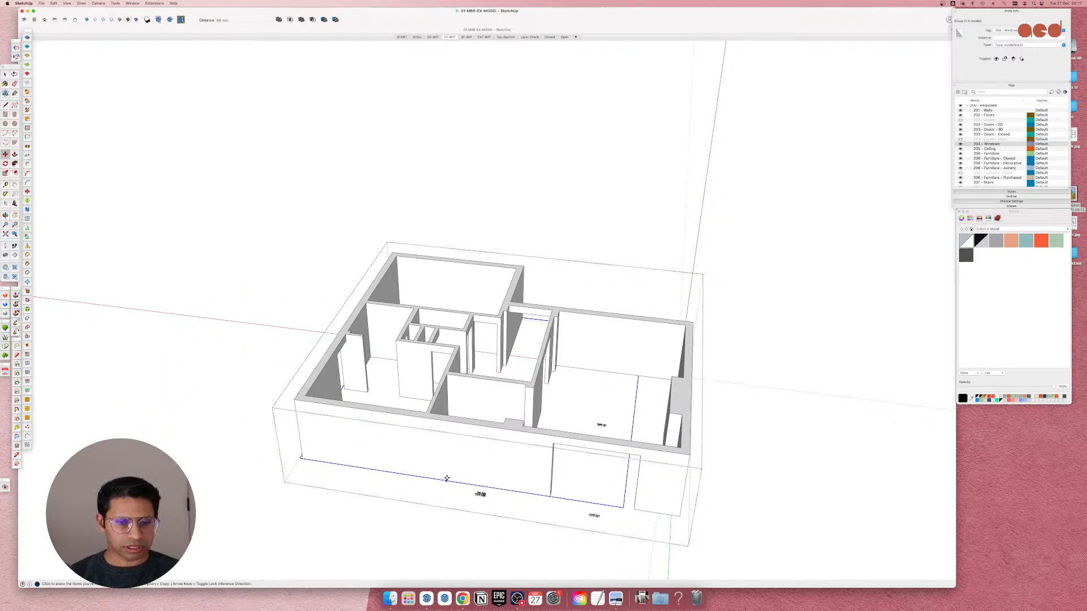
{"action": "left_click", "coordinate": [447, 421]}
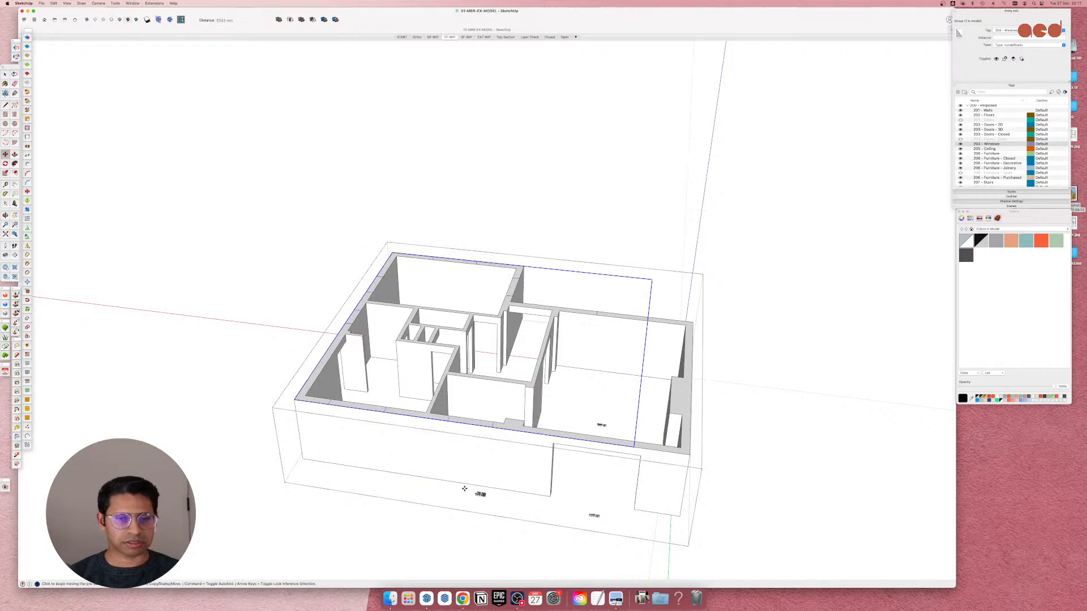
Select the outer face of the long exterior wall with the wide opening.
{"action": "middle_click_drag", "start_coordinate": [494, 475], "coordinate": [529, 446]}
{"action": "key", "text": "space"}
{"action": "left_click", "coordinate": [432, 457]}
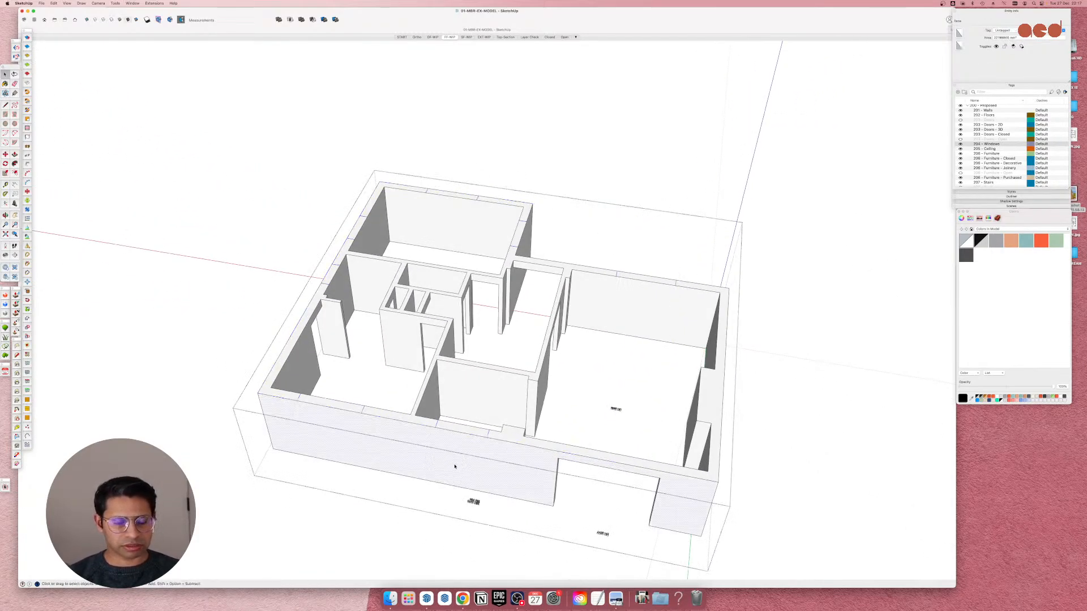
{"action": "triple_click", "coordinate": [455, 467]}
{"action": "mouse_move", "coordinate": [455, 466]}
{"action": "middle_mouse_down"}
{"action": "mouse_move", "coordinate": [472, 417]}
{"action": "mouse_move", "coordinate": [481, 426]}
{"action": "mouse_move", "coordinate": [652, 395]}
{"action": "mouse_move", "coordinate": [366, 452]}
{"action": "mouse_move", "coordinate": [341, 403]}
{"action": "mouse_move", "coordinate": [388, 433]}
{"action": "middle_mouse_up"}
{"action": "scroll", "coordinate": [482, 429], "scroll_direction": "down", "scroll_amount": 3}
{"action": "scroll", "coordinate": [390, 401], "scroll_direction": "up", "scroll_amount": 4}
{"action": "scroll", "coordinate": [572, 484], "scroll_direction": "up", "scroll_amount": 4}
{"action": "middle_click_drag", "start_coordinate": [567, 484], "coordinate": [555, 433]}
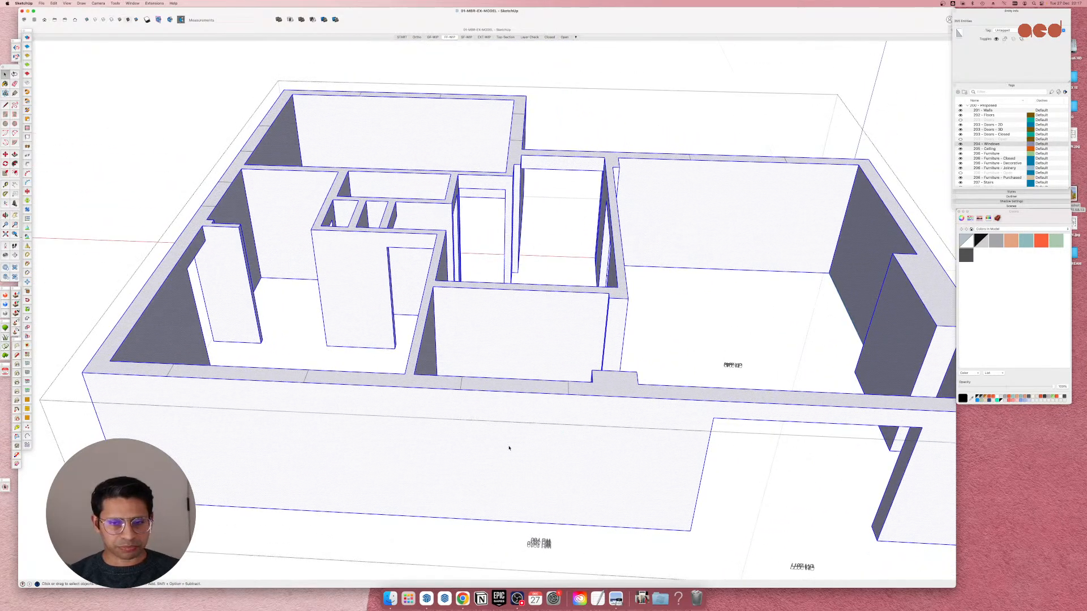
{"action": "scroll", "coordinate": [509, 447], "scroll_direction": "down", "scroll_amount": 3}
{"action": "scroll", "coordinate": [484, 448], "scroll_direction": "up", "scroll_amount": 2}
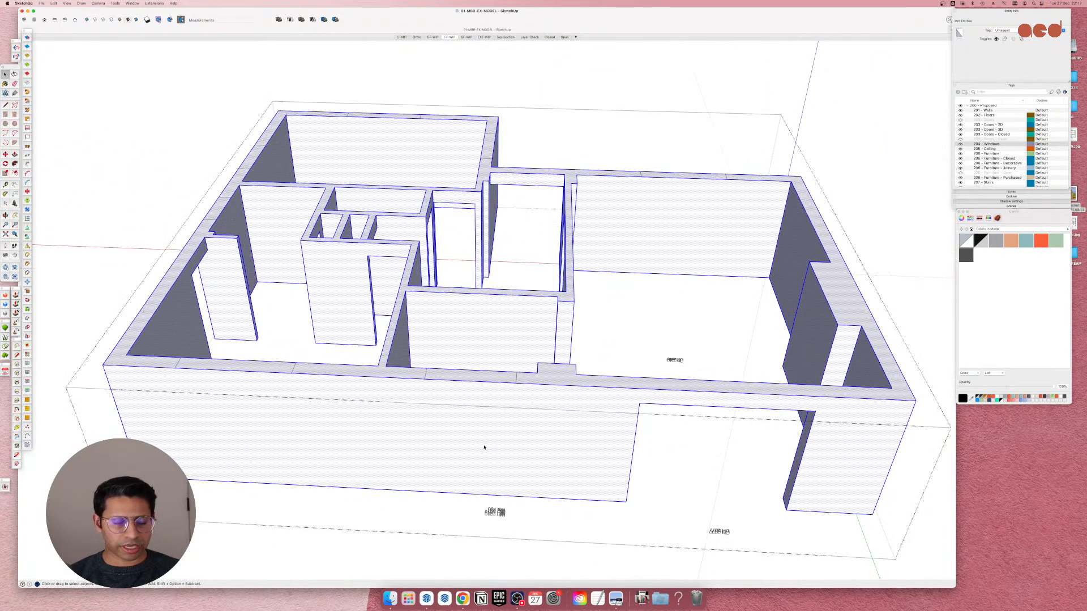
{"action": "left_click", "coordinate": [451, 430]}
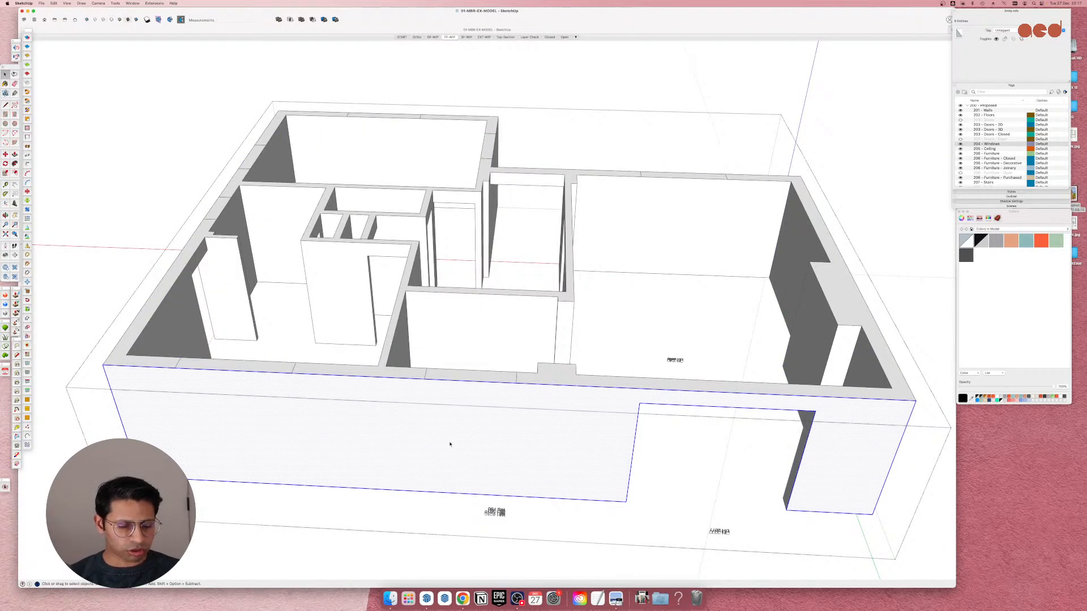
Draw two window rectangles on the selected long wall face, starting each below its position marks on the wall top.
{"action": "key", "text": "r"}
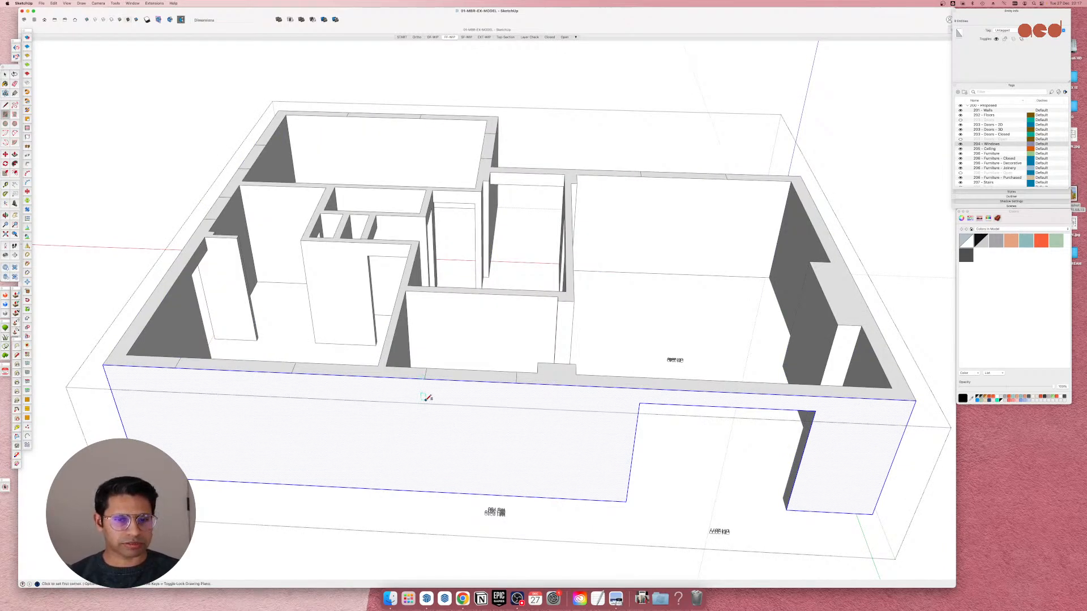
{"action": "left_click", "coordinate": [427, 398]}
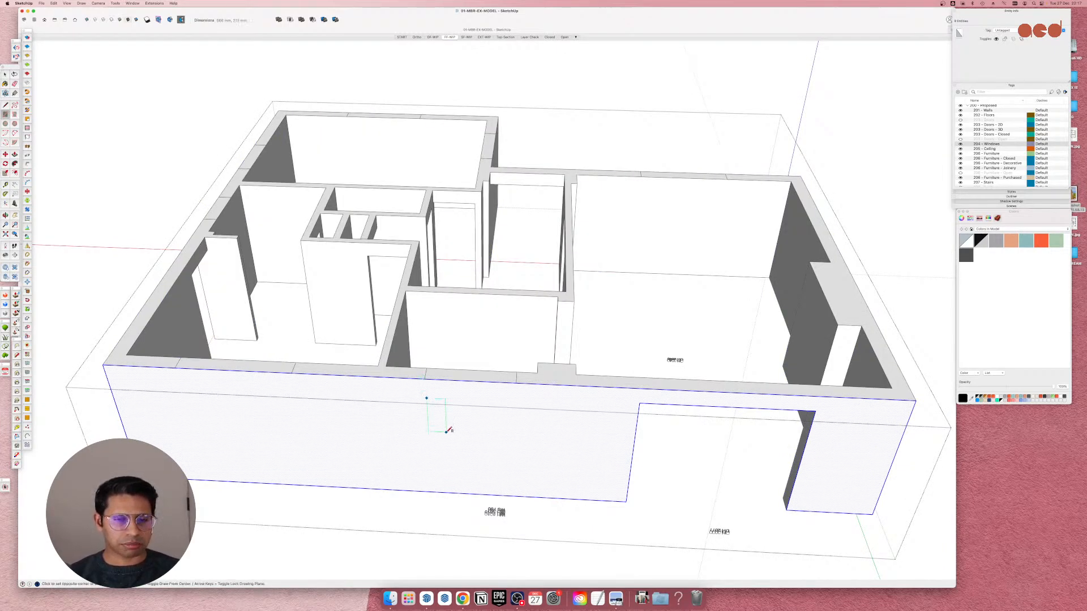
{"action": "left_click", "coordinate": [515, 468]}
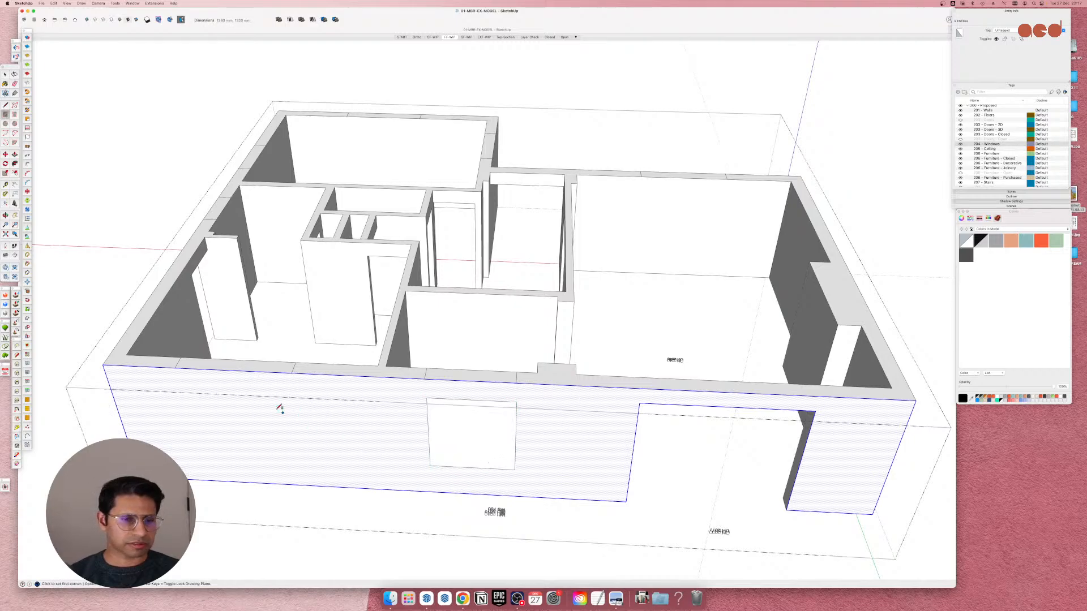
{"action": "left_click", "coordinate": [178, 381]}
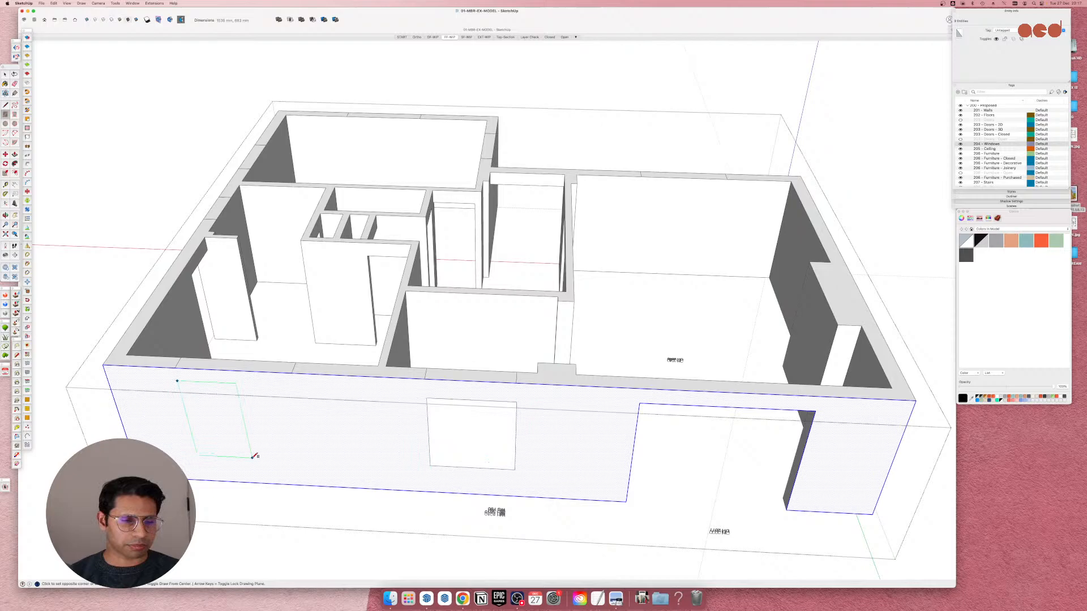
{"action": "left_click", "coordinate": [304, 459]}
Draw a tall window rectangle and a smaller one on the adjacent exterior wall, aligned with the marks on the wall top.
{"action": "middle_click_drag", "start_coordinate": [118, 342], "coordinate": [582, 299]}
{"action": "scroll", "coordinate": [572, 303], "scroll_direction": "down", "scroll_amount": 5}
{"action": "scroll", "coordinate": [288, 439], "scroll_direction": "up", "scroll_amount": 4}
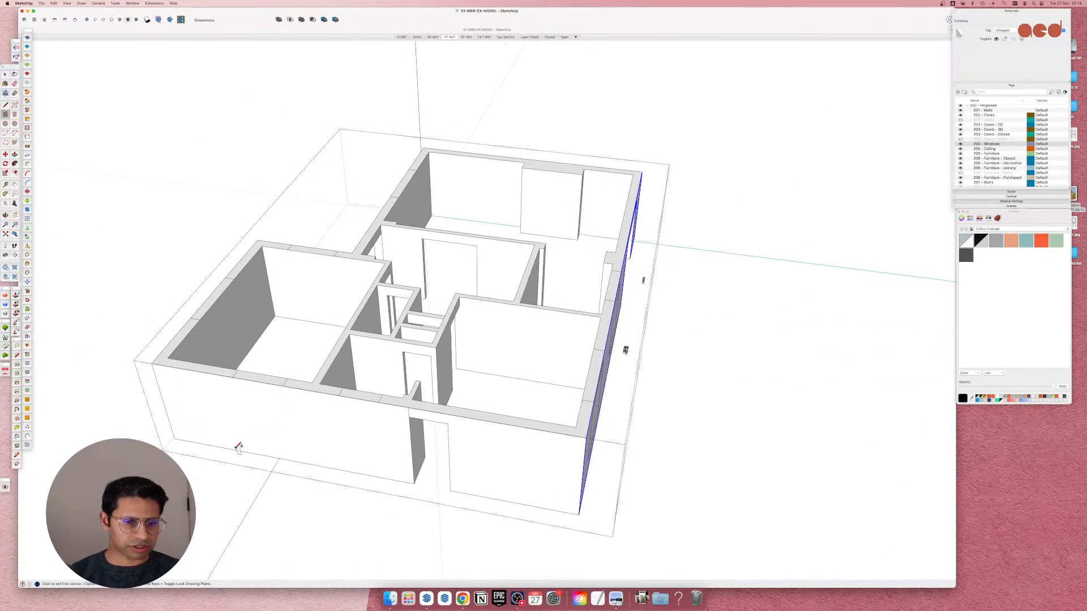
{"action": "middle_click_drag", "start_coordinate": [238, 446], "coordinate": [401, 408]}
{"action": "left_click", "coordinate": [391, 407]}
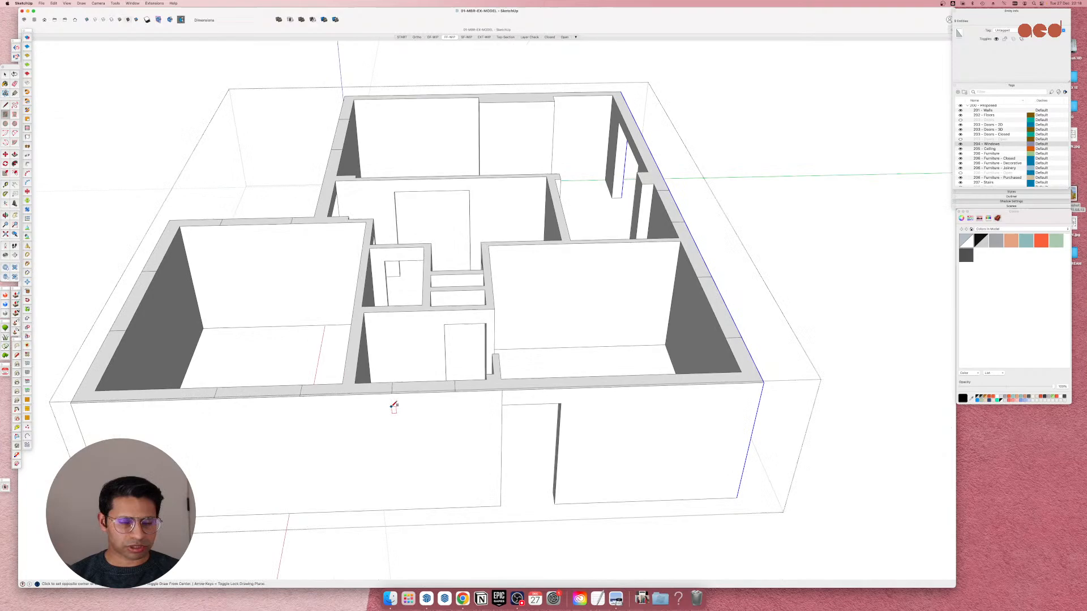
{"action": "left_click", "coordinate": [459, 480]}
{"action": "left_click", "coordinate": [215, 409]}
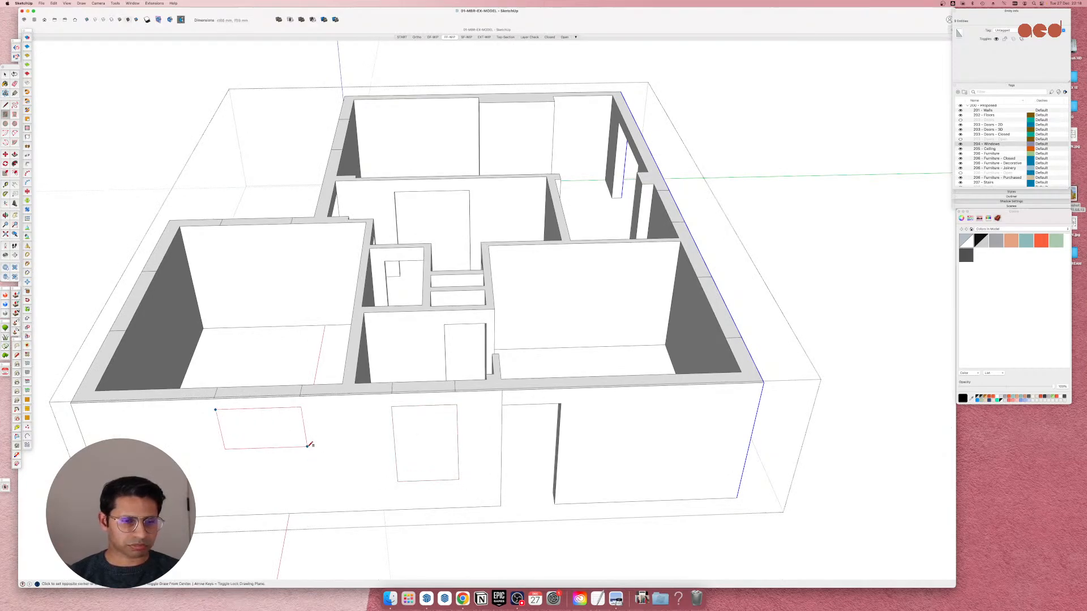
{"action": "left_click", "coordinate": [307, 447]}
Draw a window rectangle on the outer face of the projecting room's end wall, aligned with its position marks.
{"action": "middle_click_drag", "start_coordinate": [308, 446], "coordinate": [560, 299]}
{"action": "scroll", "coordinate": [561, 299], "scroll_direction": "down", "scroll_amount": 3}
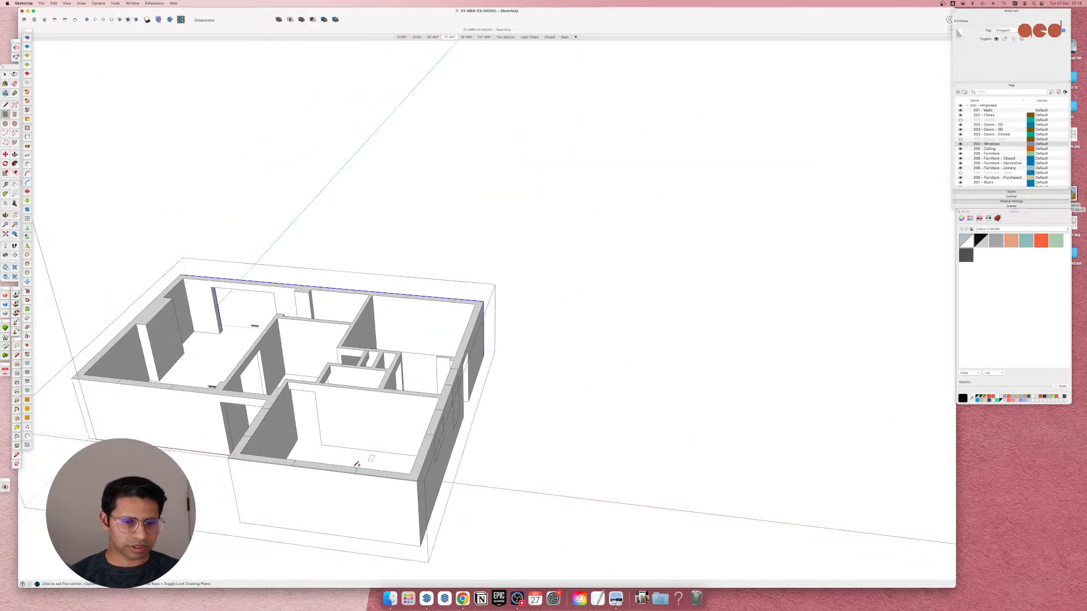
{"action": "scroll", "coordinate": [357, 464], "scroll_direction": "up", "scroll_amount": 3}
{"action": "left_click", "coordinate": [291, 452]}
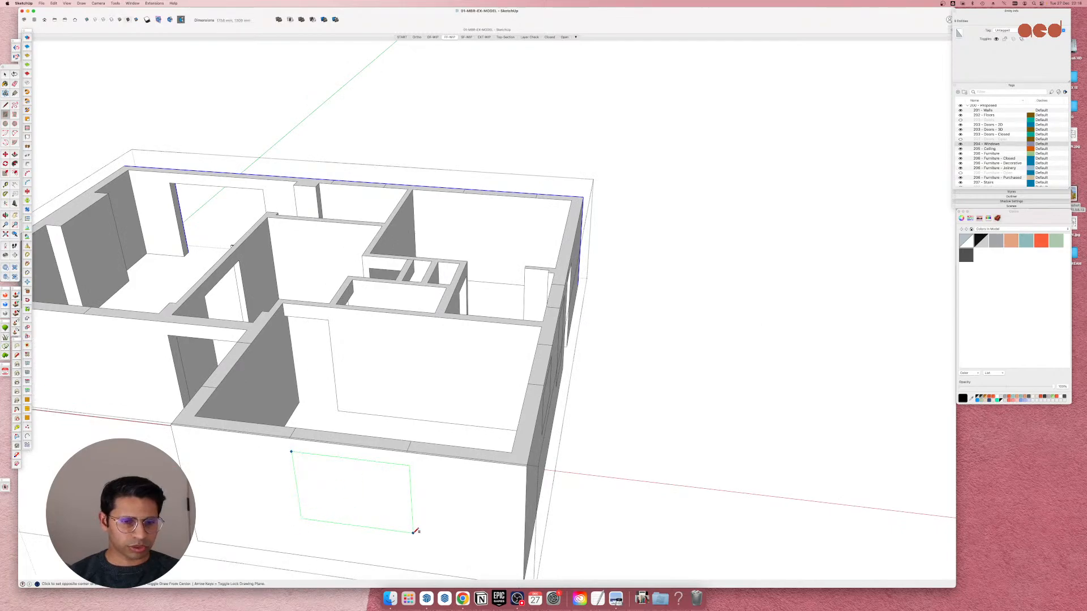
{"action": "left_click", "coordinate": [415, 532]}
Draw a window rectangle on the recessed exterior wall of the large room, below its position marks.
{"action": "middle_click_drag", "start_coordinate": [461, 474], "coordinate": [303, 351]}
{"action": "scroll", "coordinate": [304, 351], "scroll_direction": "down", "scroll_amount": 3}
{"action": "scroll", "coordinate": [303, 351], "scroll_direction": "up", "scroll_amount": 3}
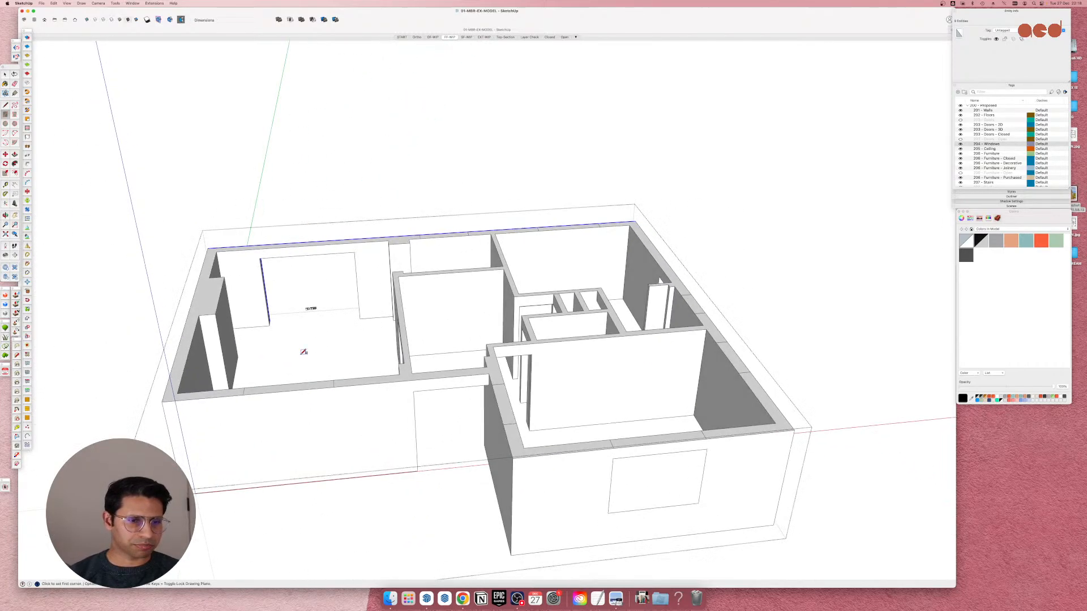
{"action": "left_click", "coordinate": [242, 403]}
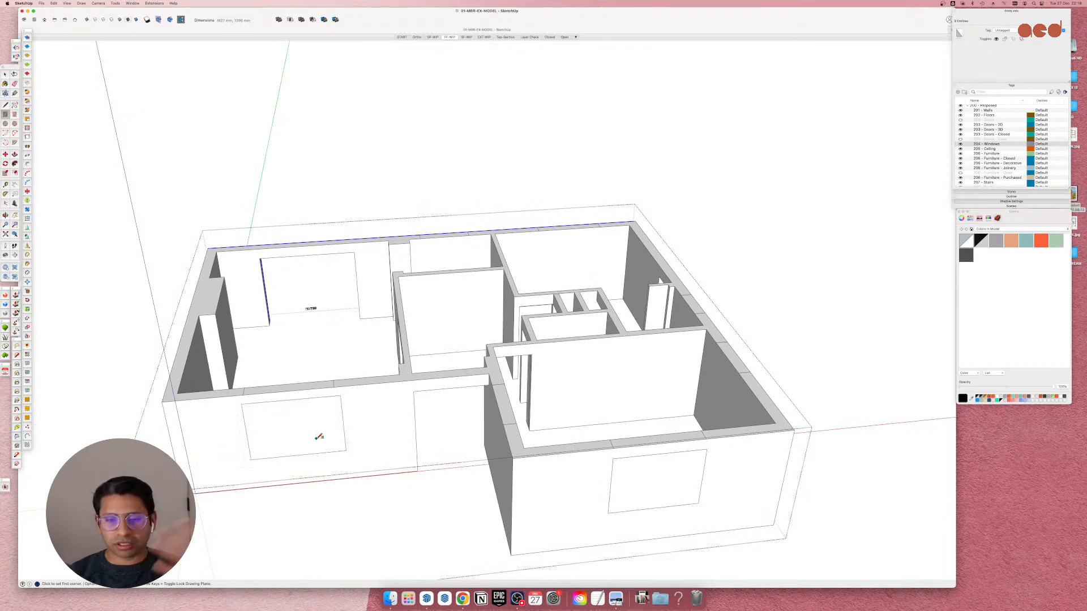
Push the window rectangle nearest the wide opening through the long wall with Push/Pull to cut the opening.
{"action": "middle_click_drag", "start_coordinate": [407, 460], "coordinate": [347, 500]}
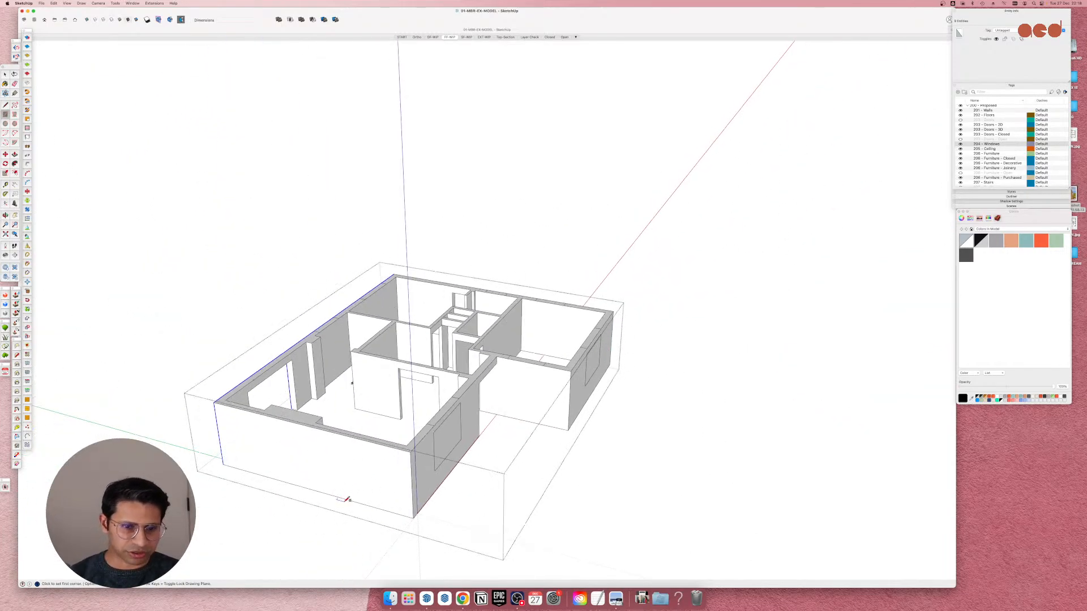
{"action": "scroll", "coordinate": [343, 500], "scroll_direction": "up", "scroll_amount": 3}
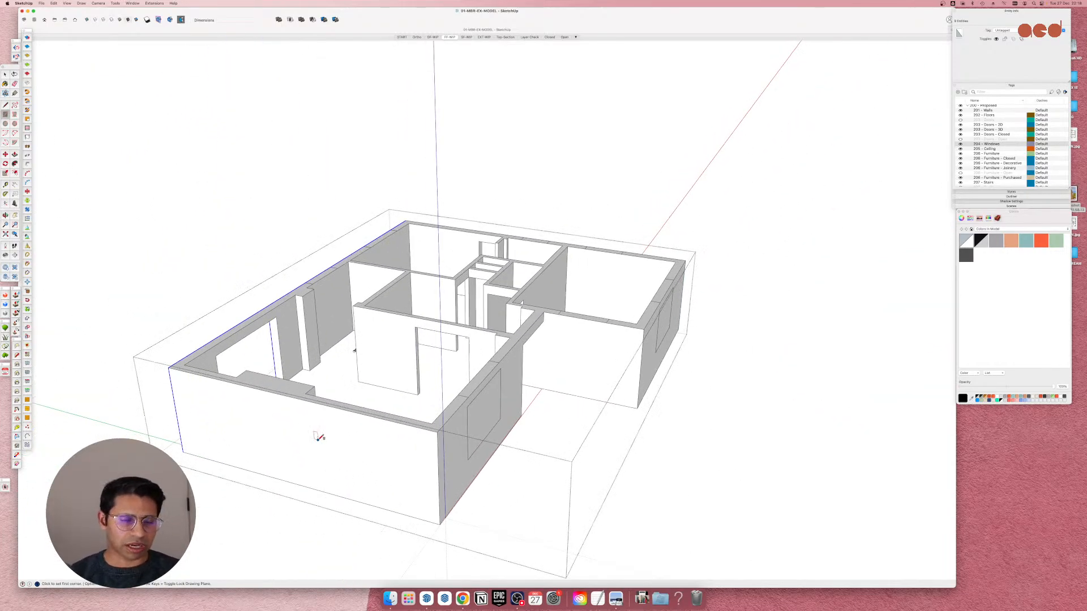
{"action": "middle_click_drag", "start_coordinate": [319, 439], "coordinate": [499, 423]}
{"action": "scroll", "coordinate": [500, 423], "scroll_direction": "down", "scroll_amount": 3}
{"action": "scroll", "coordinate": [291, 446], "scroll_direction": "up", "scroll_amount": 3}
{"action": "middle_click_drag", "start_coordinate": [291, 446], "coordinate": [563, 437]}
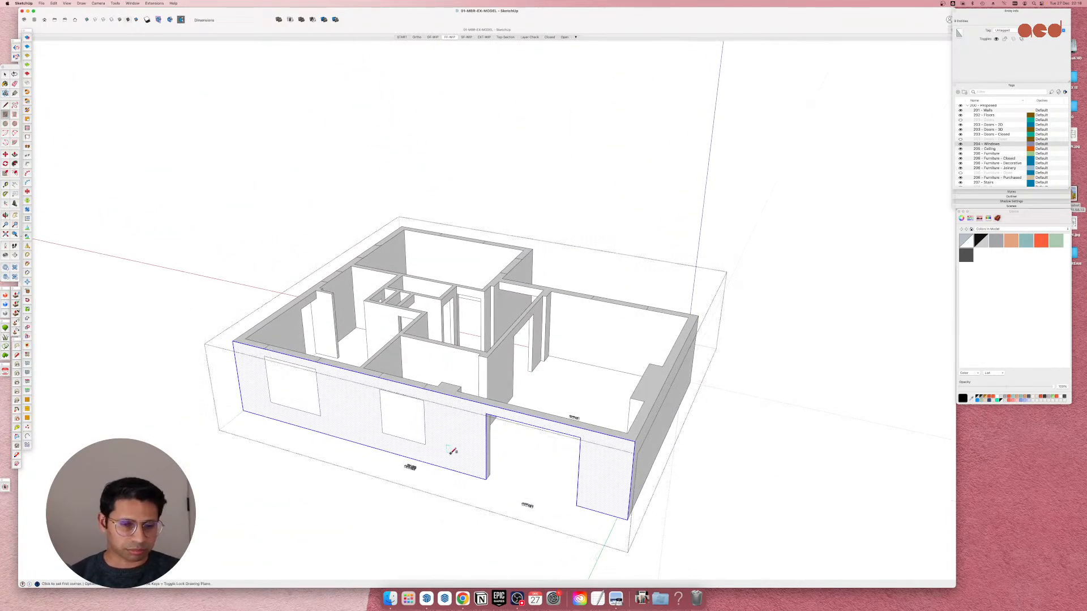
{"action": "scroll", "coordinate": [385, 408], "scroll_direction": "up", "scroll_amount": 2}
{"action": "scroll", "coordinate": [400, 425], "scroll_direction": "up", "scroll_amount": 3}
{"action": "key", "text": "r"}
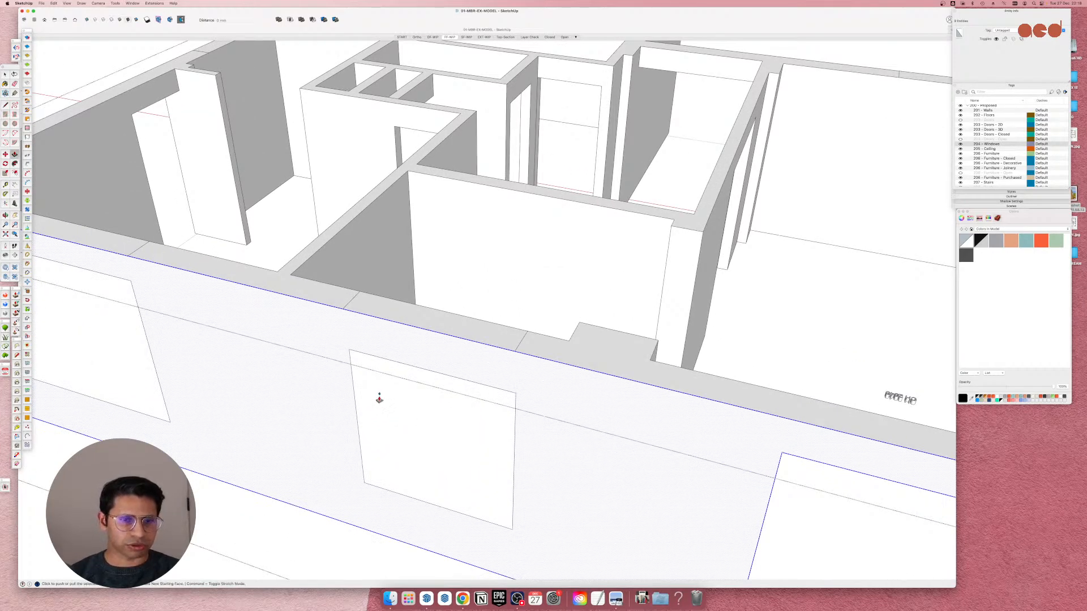
{"action": "left_click", "coordinate": [379, 405]}
{"action": "left_click", "coordinate": [573, 469]}
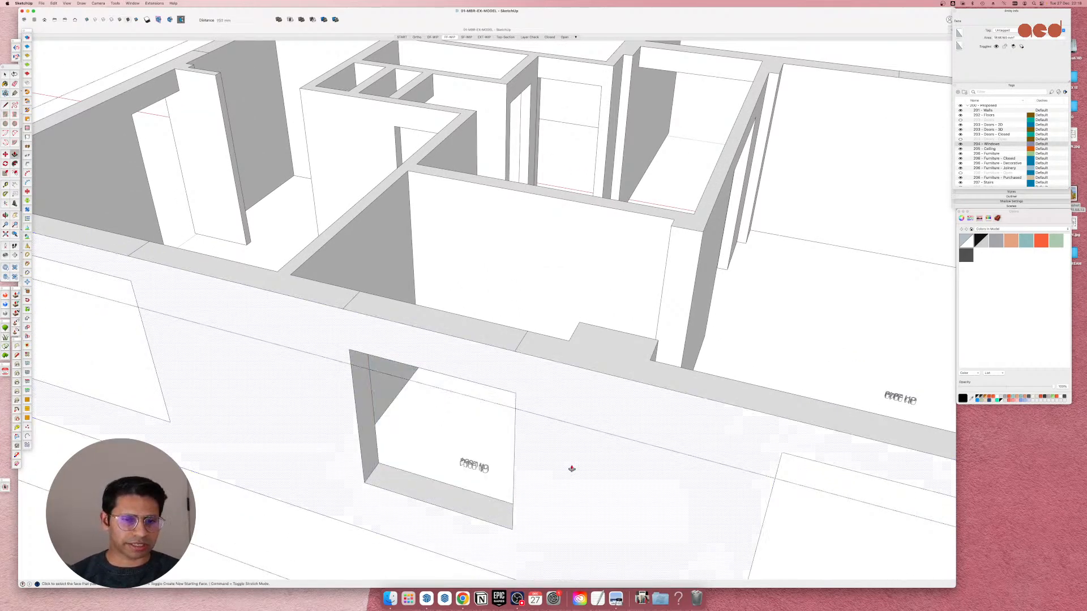
Cut the second window opening in the long wall by pushing its rectangle through the same thickness.
{"action": "scroll", "coordinate": [573, 468], "scroll_direction": "down", "scroll_amount": 3}
{"action": "scroll", "coordinate": [280, 390], "scroll_direction": "up", "scroll_amount": 2}
{"action": "left_click", "coordinate": [280, 388]}
{"action": "scroll", "coordinate": [381, 396], "scroll_direction": "down", "scroll_amount": 5}
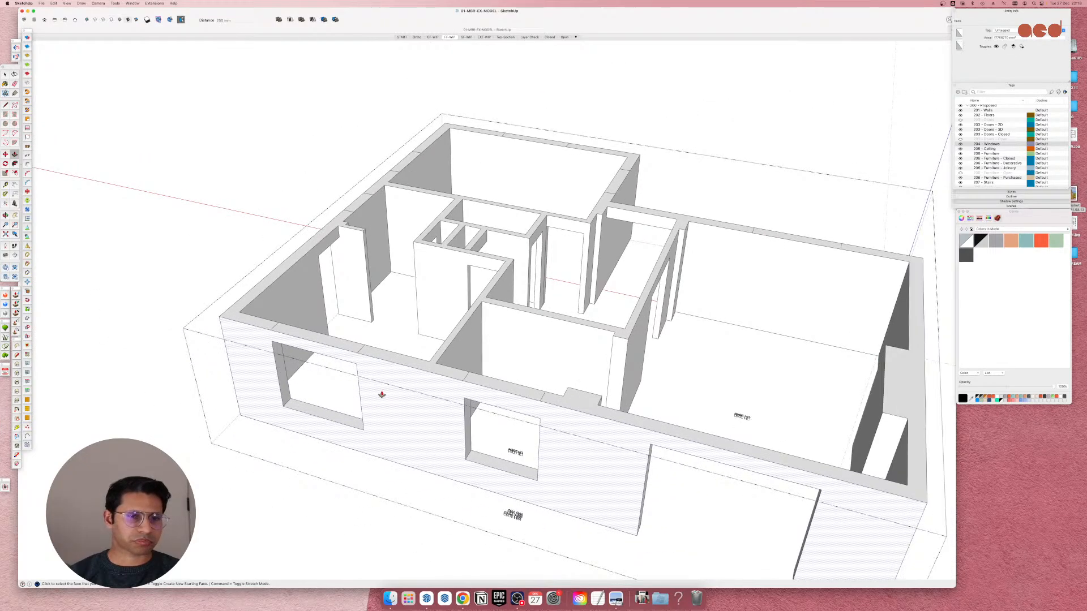
Push the tall and small window rectangles through the adjacent exterior wall.
{"action": "scroll", "coordinate": [315, 177], "scroll_direction": "up", "scroll_amount": 4}
{"action": "middle_click_drag", "start_coordinate": [340, 292], "coordinate": [736, 303]}
{"action": "scroll", "coordinate": [736, 303], "scroll_direction": "down", "scroll_amount": 2}
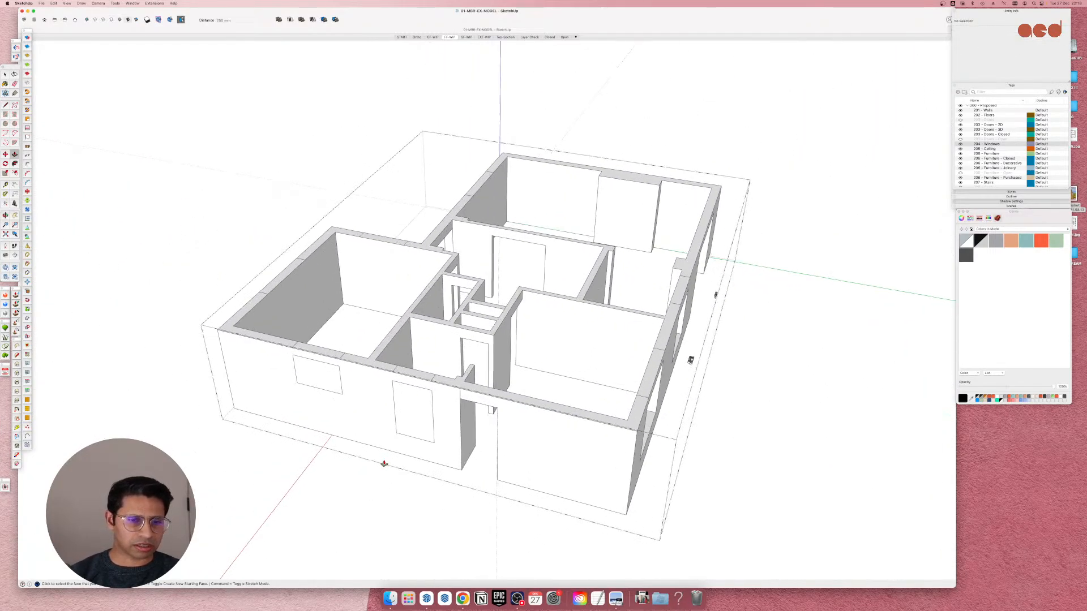
{"action": "left_click", "coordinate": [420, 415]}
{"action": "middle_click_drag", "start_coordinate": [309, 384], "coordinate": [652, 364]}
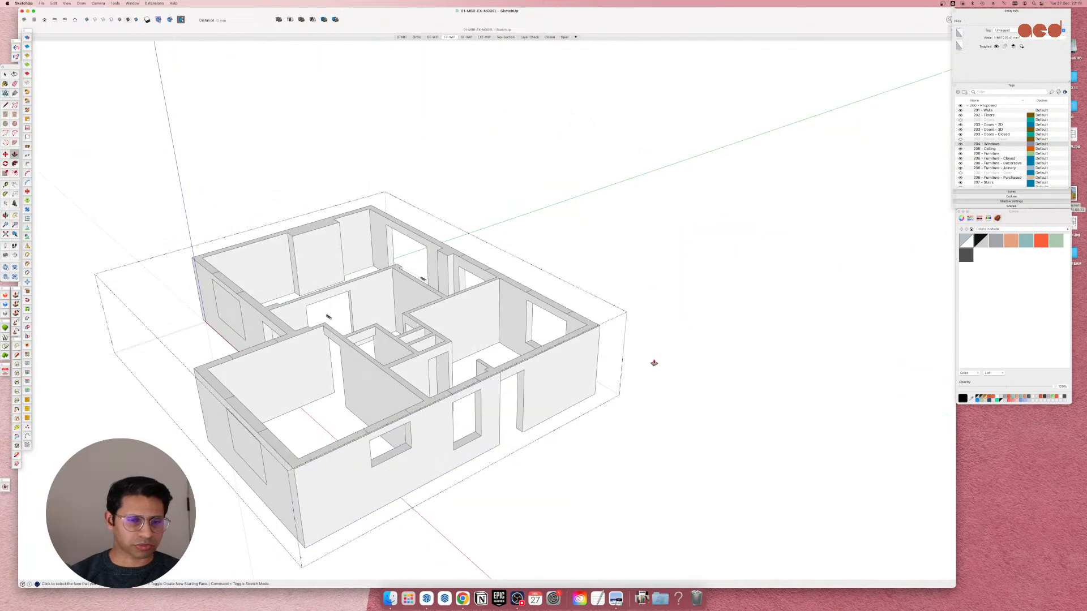
Push the window rectangles through the projecting room's end wall and the recessed wall.
{"action": "scroll", "coordinate": [504, 393], "scroll_direction": "down", "scroll_amount": 5}
{"action": "scroll", "coordinate": [368, 424], "scroll_direction": "up", "scroll_amount": 6}
{"action": "middle_click_drag", "start_coordinate": [417, 425], "coordinate": [461, 432]}
{"action": "scroll", "coordinate": [796, 438], "scroll_direction": "up", "scroll_amount": 5}
{"action": "scroll", "coordinate": [420, 493], "scroll_direction": "down", "scroll_amount": 3}
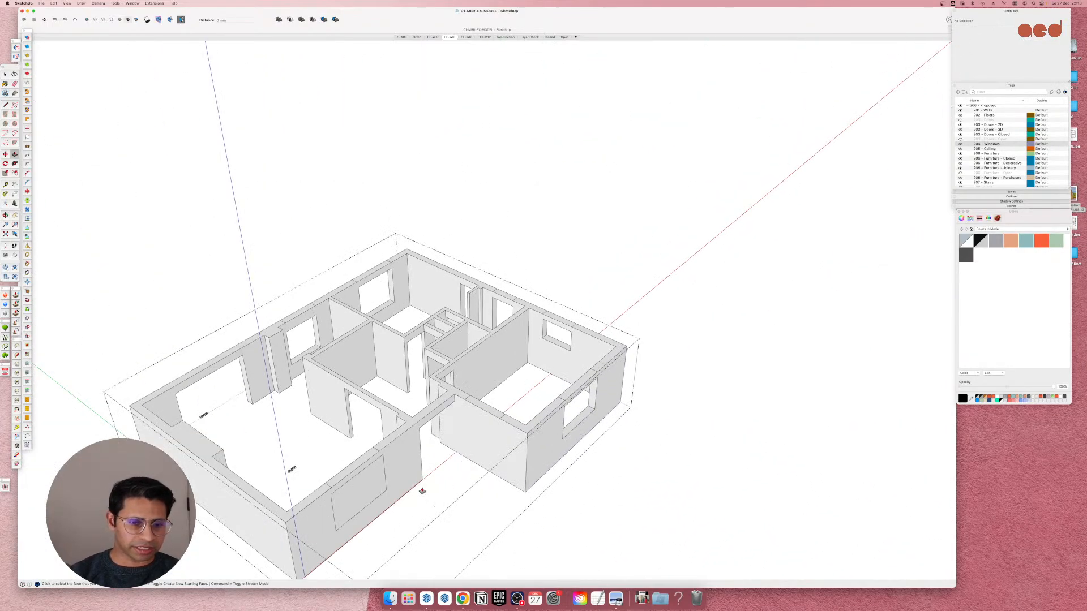
{"action": "scroll", "coordinate": [357, 504], "scroll_direction": "up", "scroll_amount": 6}
{"action": "scroll", "coordinate": [393, 424], "scroll_direction": "down", "scroll_amount": 2}
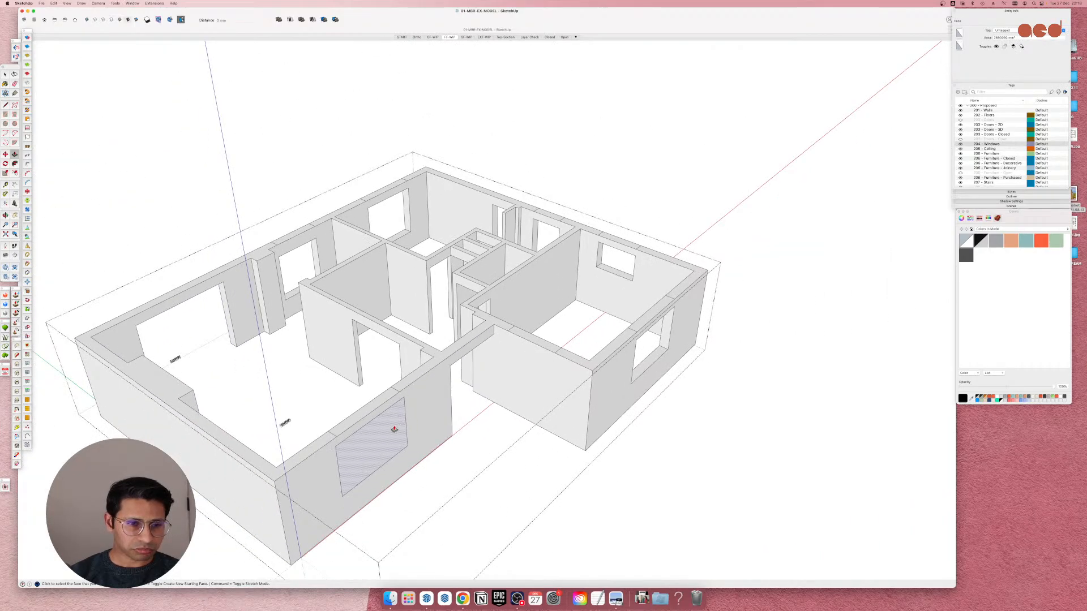
{"action": "left_click", "coordinate": [387, 441]}
{"action": "left_click", "coordinate": [367, 437]}
Undo the window cuts in the adjacent, end and recessed walls.
{"action": "middle_click_drag", "start_coordinate": [367, 439], "coordinate": [237, 456]}
{"action": "scroll", "coordinate": [387, 456], "scroll_direction": "down", "scroll_amount": 3}
{"action": "scroll", "coordinate": [568, 432], "scroll_direction": "up", "scroll_amount": 2}
{"action": "key", "text": "super+z"}
{"action": "key", "text": "super+z"}
{"action": "key", "text": "super+z"}
Push the tall window rectangle through the wall beside the doorway, snapping the depth to the wall's inner face.
{"action": "middle_click_drag", "start_coordinate": [568, 432], "coordinate": [623, 487]}
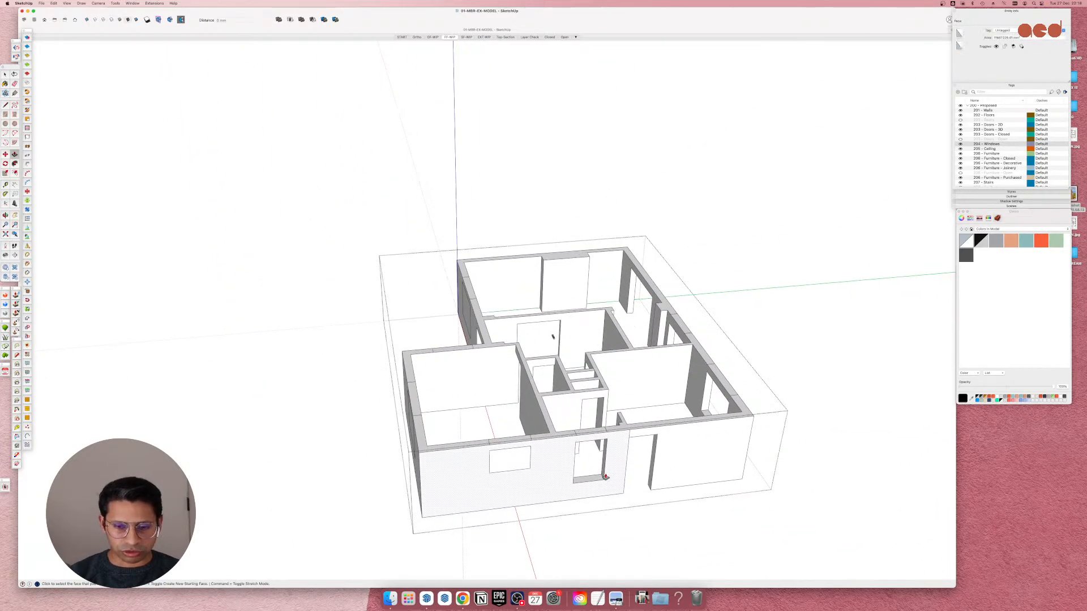
{"action": "key", "text": "p"}
{"action": "scroll", "coordinate": [604, 477], "scroll_direction": "up", "scroll_amount": 5}
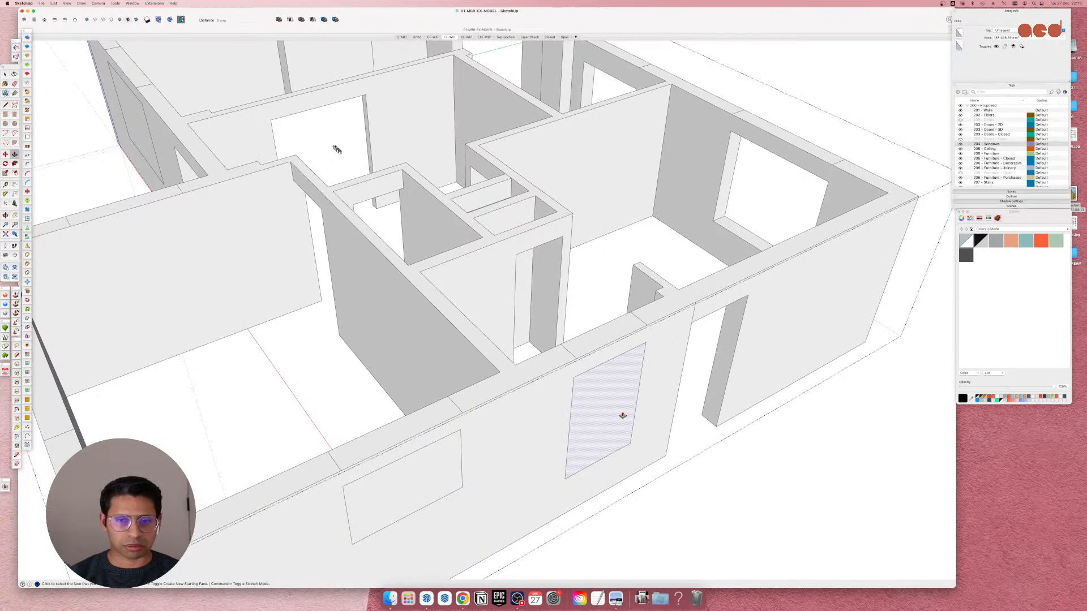
{"action": "left_click", "coordinate": [622, 415]}
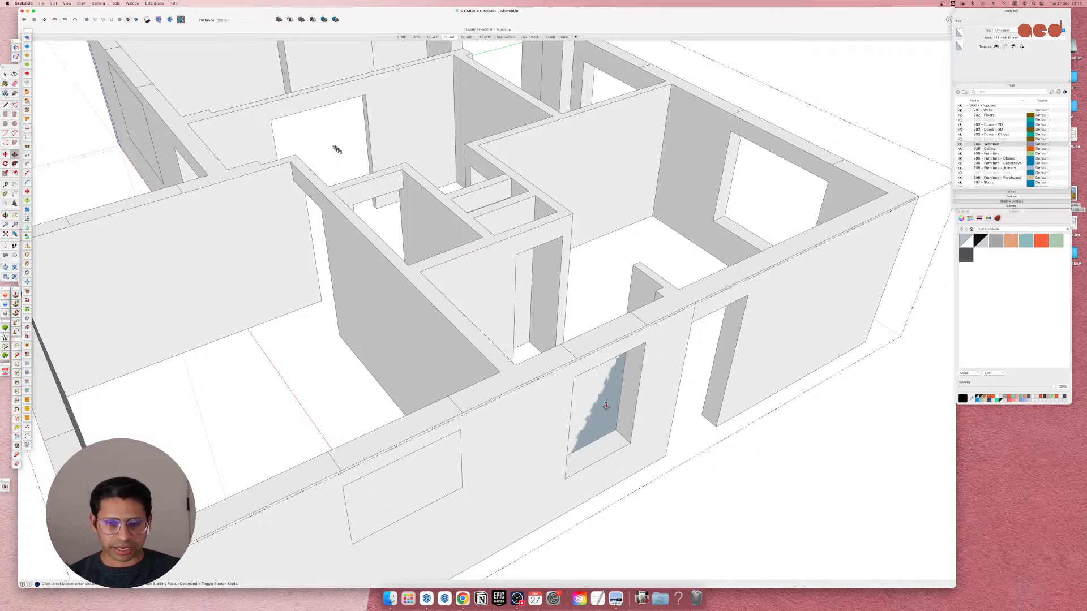
{"action": "scroll", "coordinate": [606, 405], "scroll_direction": "up", "scroll_amount": 2}
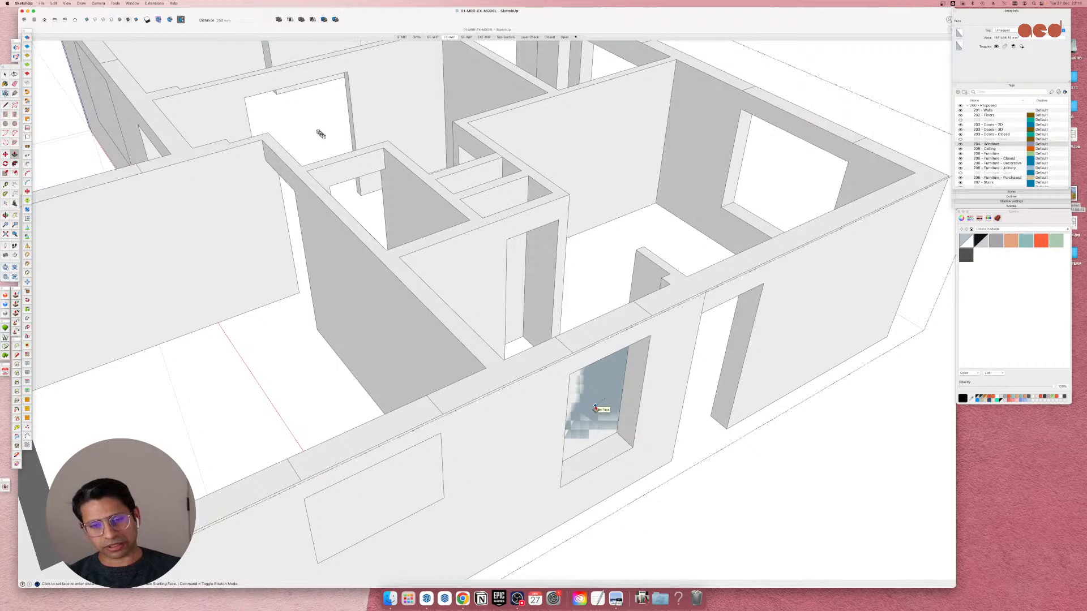
{"action": "left_click", "coordinate": [595, 407]}
Push the small window rectangle through the same wall, repeating the depth used for the tall window.
{"action": "mouse_move", "coordinate": [599, 414]}
{"action": "middle_mouse_down"}
{"action": "mouse_move", "coordinate": [551, 437]}
{"action": "mouse_move", "coordinate": [429, 440]}
{"action": "mouse_move", "coordinate": [636, 405]}
{"action": "mouse_move", "coordinate": [530, 412]}
{"action": "middle_mouse_up"}
{"action": "scroll", "coordinate": [591, 399], "scroll_direction": "down", "scroll_amount": 5}
{"action": "scroll", "coordinate": [493, 407], "scroll_direction": "down", "scroll_amount": 2}
{"action": "scroll", "coordinate": [446, 413], "scroll_direction": "up", "scroll_amount": 6}
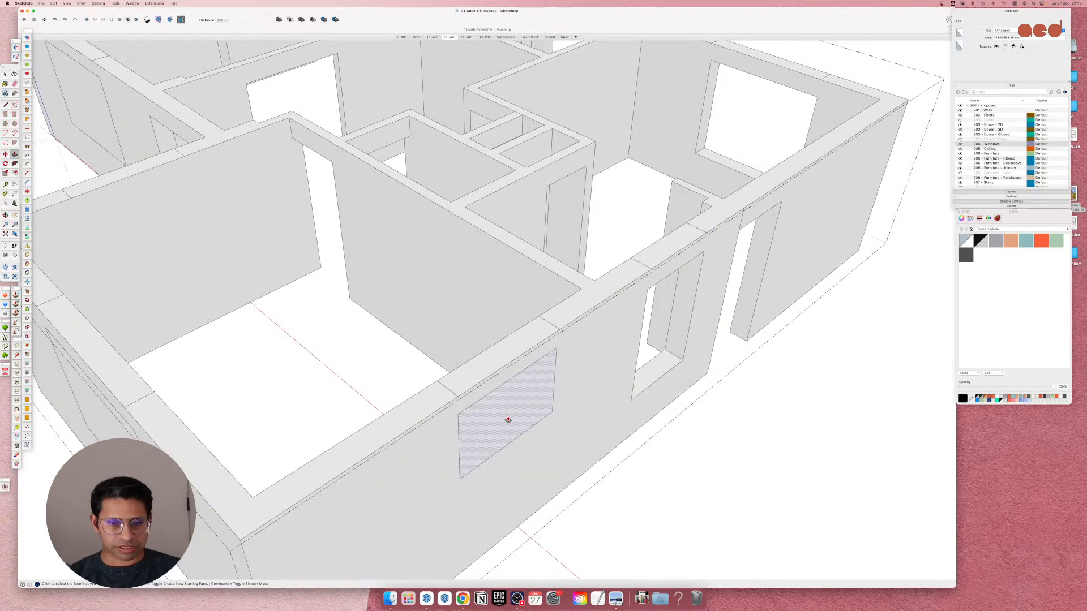
{"action": "scroll", "coordinate": [697, 335], "scroll_direction": "down", "scroll_amount": 3}
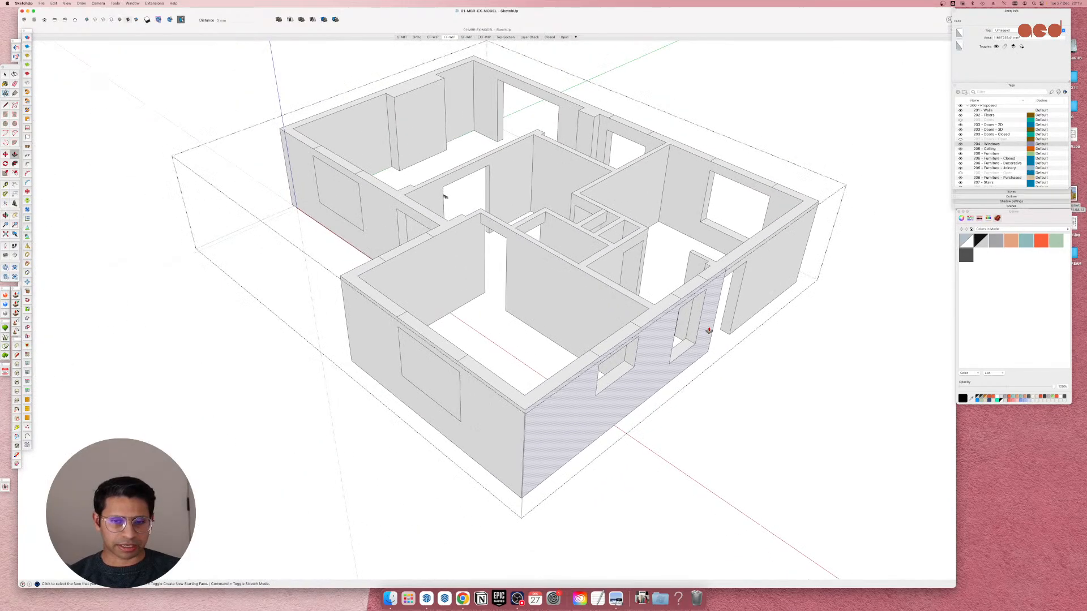
Cut the window openings in the projecting room's end wall and the recessed wall by repeating the last push depth.
{"action": "scroll", "coordinate": [481, 356], "scroll_direction": "up", "scroll_amount": 5}
{"action": "double_click", "coordinate": [497, 404]}
{"action": "mouse_move", "coordinate": [466, 413]}
{"action": "middle_mouse_down"}
{"action": "mouse_move", "coordinate": [495, 378]}
{"action": "mouse_move", "coordinate": [876, 388]}
{"action": "mouse_move", "coordinate": [424, 421]}
{"action": "middle_mouse_up"}
{"action": "scroll", "coordinate": [423, 420], "scroll_direction": "down", "scroll_amount": 5}
{"action": "scroll", "coordinate": [749, 318], "scroll_direction": "up", "scroll_amount": 3}
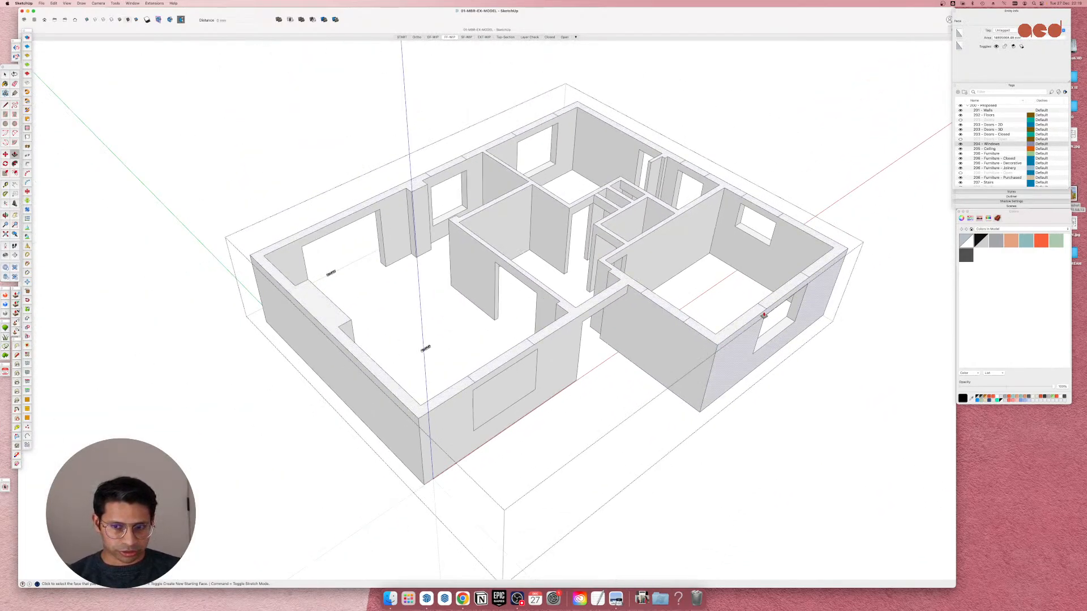
{"action": "scroll", "coordinate": [504, 395], "scroll_direction": "up", "scroll_amount": 3}
{"action": "double_click", "coordinate": [498, 411]}
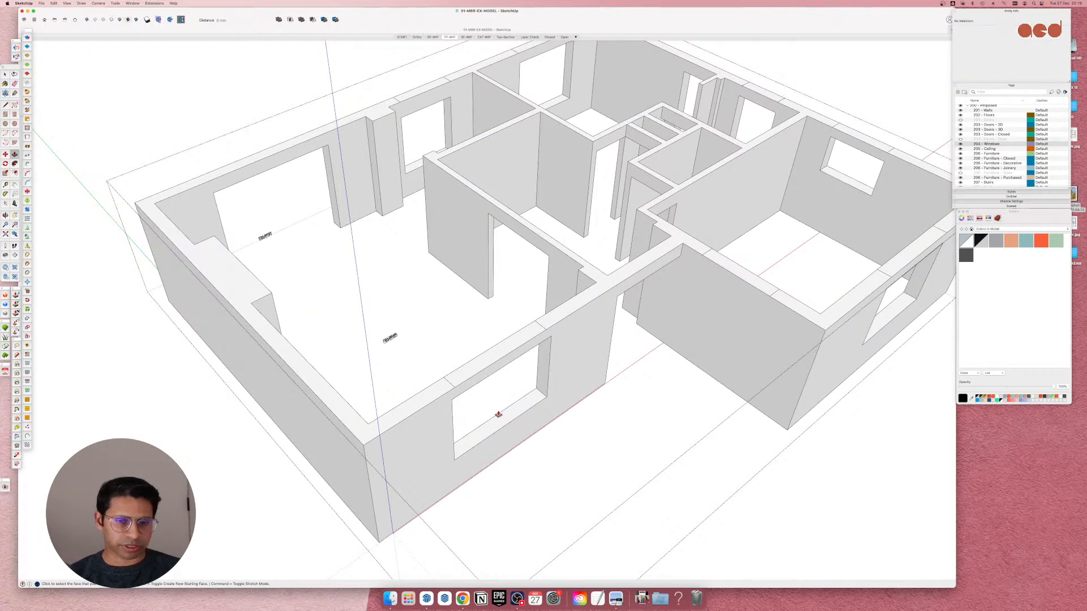
Push/pull both side faces of the front wall's window opening to line up with the marks on the wall top.
{"action": "scroll", "coordinate": [556, 344], "scroll_direction": "up", "scroll_amount": 3}
{"action": "scroll", "coordinate": [556, 344], "scroll_direction": "down", "scroll_amount": 5}
{"action": "scroll", "coordinate": [575, 354], "scroll_direction": "up", "scroll_amount": 4}
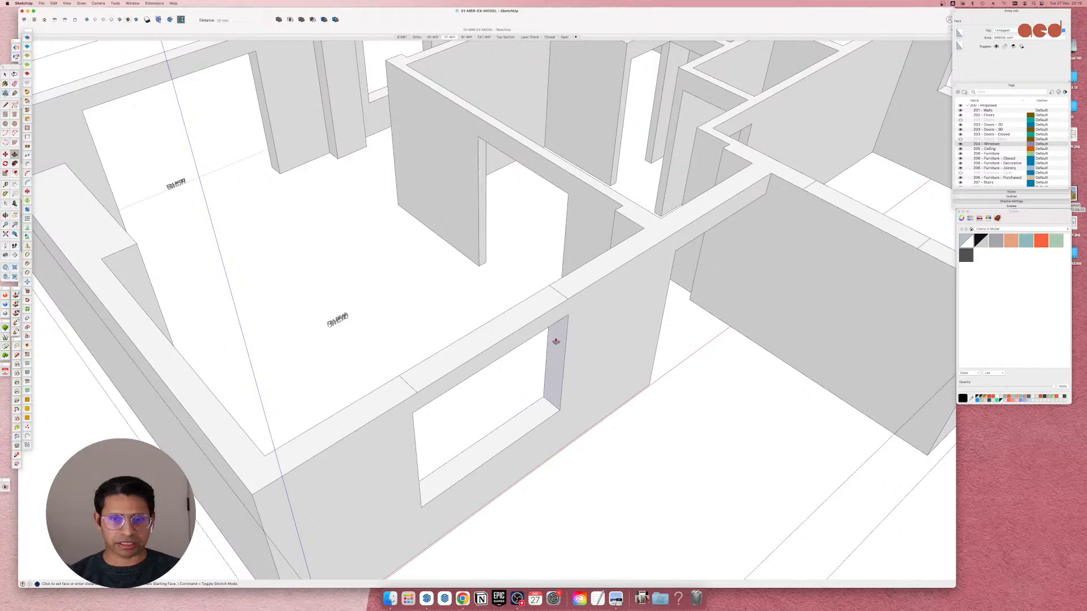
{"action": "left_click", "coordinate": [555, 293]}
{"action": "middle_click_drag", "start_coordinate": [572, 368], "coordinate": [277, 345]}
{"action": "left_click", "coordinate": [329, 327]}
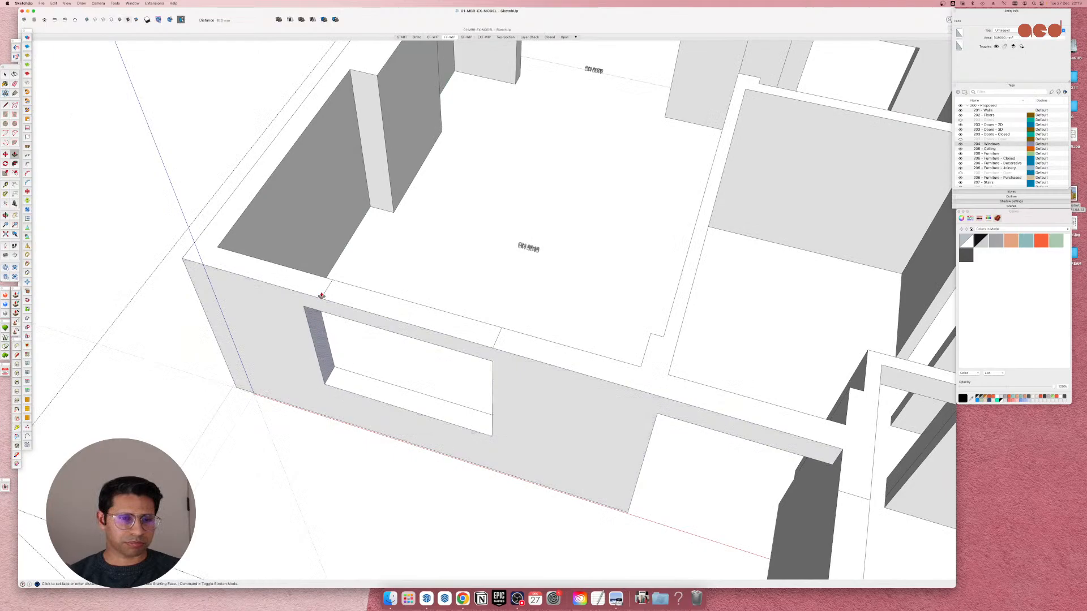
{"action": "left_click", "coordinate": [325, 297]}
{"action": "middle_click_drag", "start_coordinate": [201, 340], "coordinate": [672, 332]}
Push/pull the side faces of the small window beside the rear wall's wide door opening to the wall-top marks.
{"action": "scroll", "coordinate": [672, 333], "scroll_direction": "down", "scroll_amount": 5}
{"action": "scroll", "coordinate": [463, 355], "scroll_direction": "down", "scroll_amount": 4}
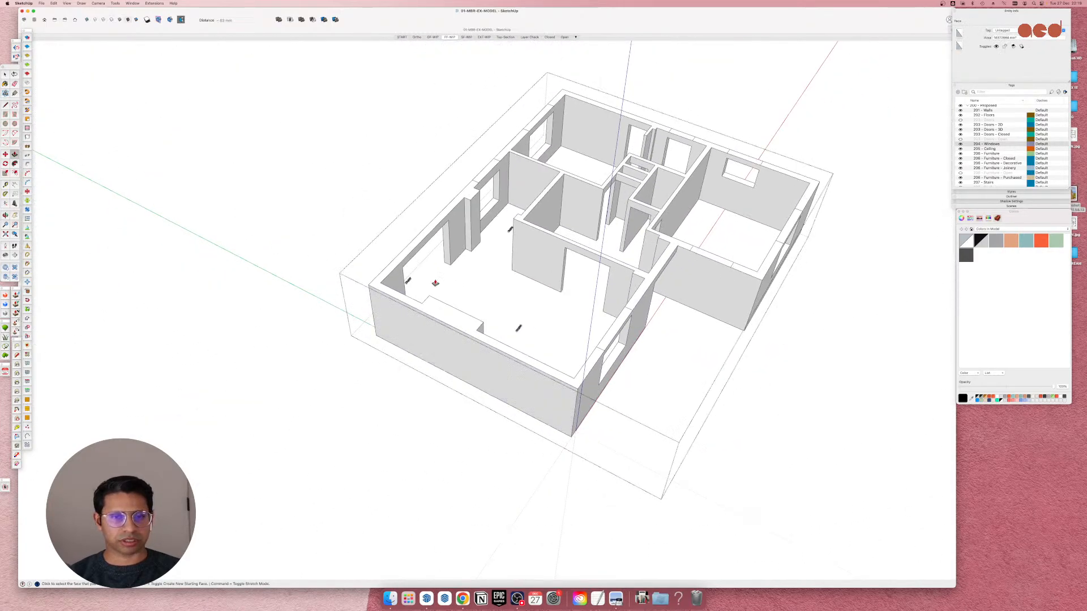
{"action": "scroll", "coordinate": [436, 283], "scroll_direction": "up", "scroll_amount": 4}
{"action": "middle_click_drag", "start_coordinate": [364, 289], "coordinate": [674, 306]}
{"action": "middle_click_drag", "start_coordinate": [263, 440], "coordinate": [448, 391], "text": "shift"}
{"action": "scroll", "coordinate": [390, 454], "scroll_direction": "down", "scroll_amount": 2}
{"action": "scroll", "coordinate": [368, 419], "scroll_direction": "up", "scroll_amount": 8}
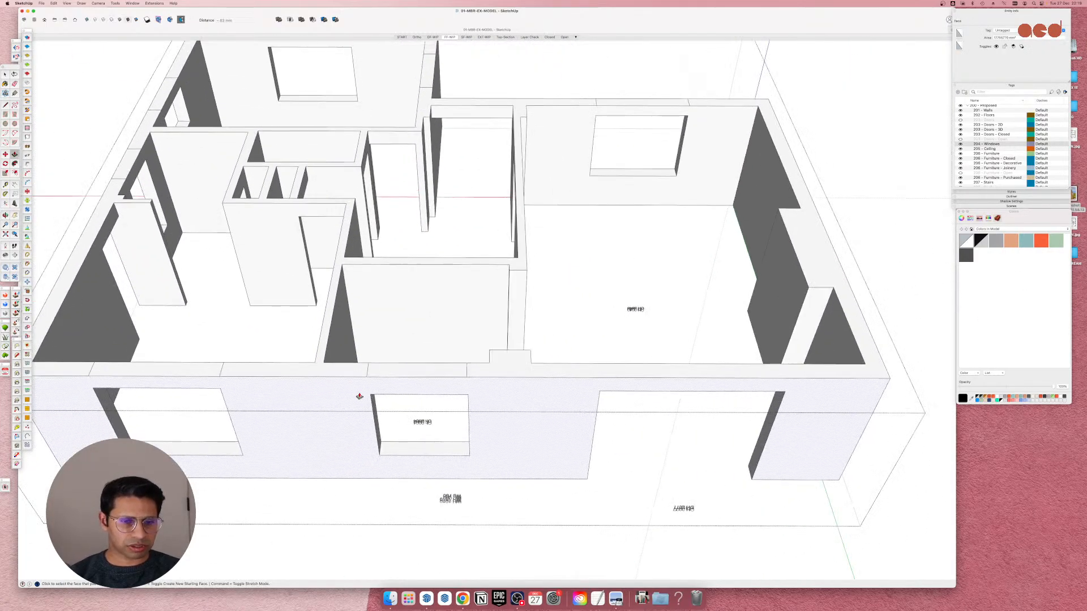
{"action": "left_click", "coordinate": [380, 440]}
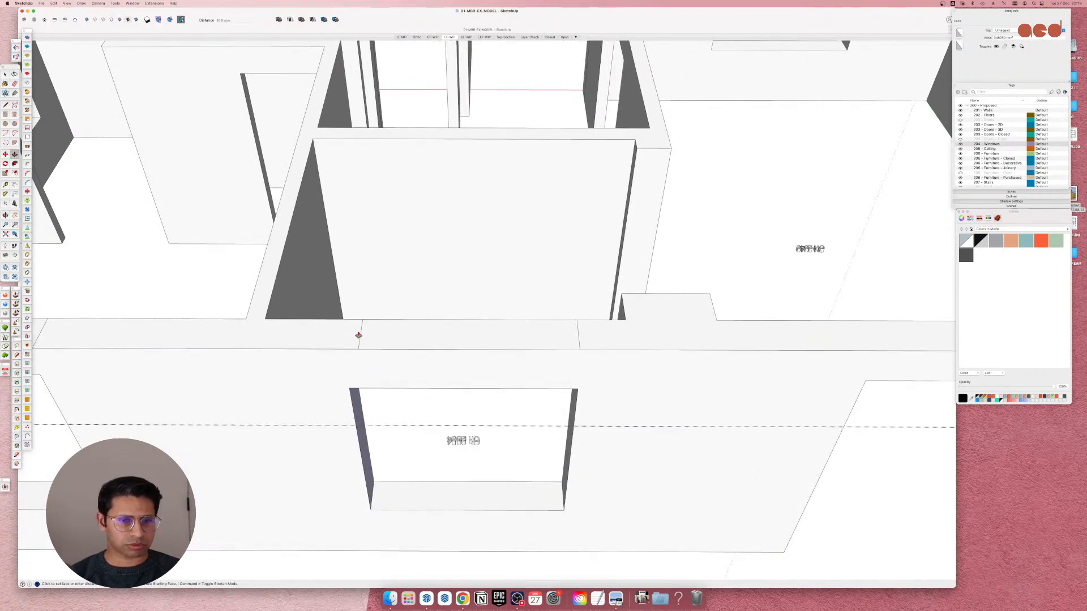
{"action": "left_click", "coordinate": [362, 335]}
{"action": "middle_click_drag", "start_coordinate": [361, 335], "coordinate": [529, 400]}
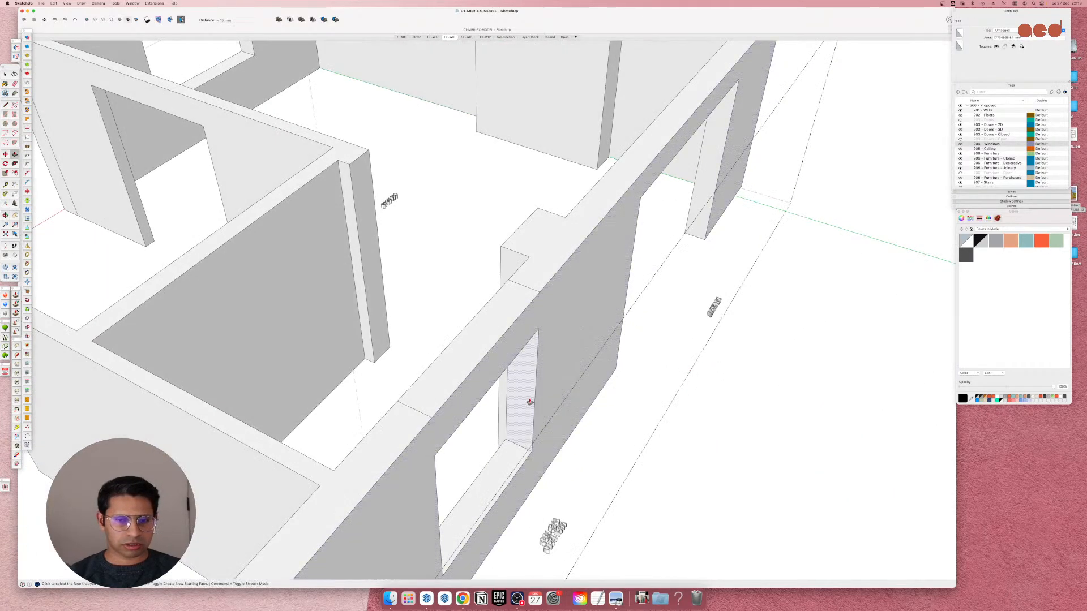
Align the side faces of the larger window near the rear wall's corner with its marks on the wall top.
{"action": "scroll", "coordinate": [542, 289], "scroll_direction": "down", "scroll_amount": 5}
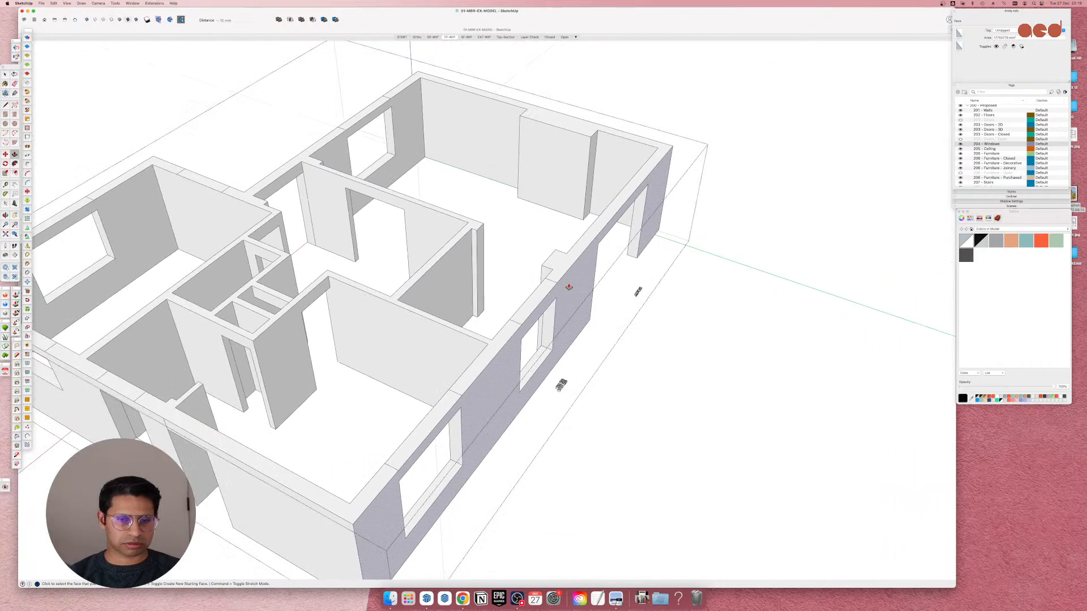
{"action": "scroll", "coordinate": [468, 396], "scroll_direction": "up", "scroll_amount": 2}
{"action": "left_click", "coordinate": [466, 378]}
{"action": "left_click", "coordinate": [466, 377]}
{"action": "scroll", "coordinate": [534, 337], "scroll_direction": "down", "scroll_amount": 4}
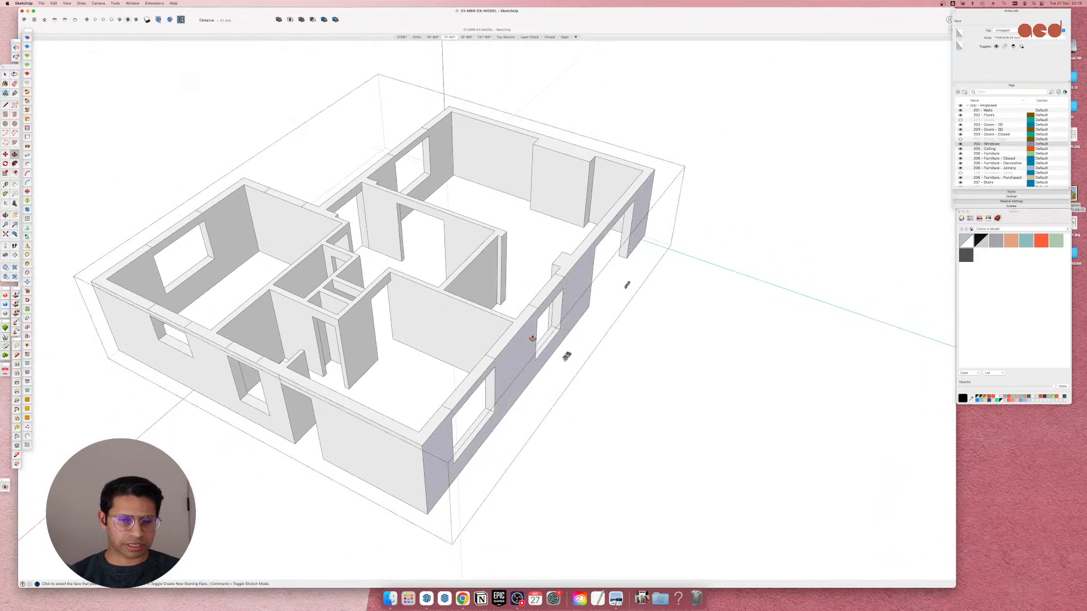
{"action": "middle_click_drag", "start_coordinate": [534, 337], "coordinate": [231, 408]}
{"action": "scroll", "coordinate": [383, 374], "scroll_direction": "up", "scroll_amount": 5}
{"action": "middle_click_drag", "start_coordinate": [383, 373], "coordinate": [339, 338]}
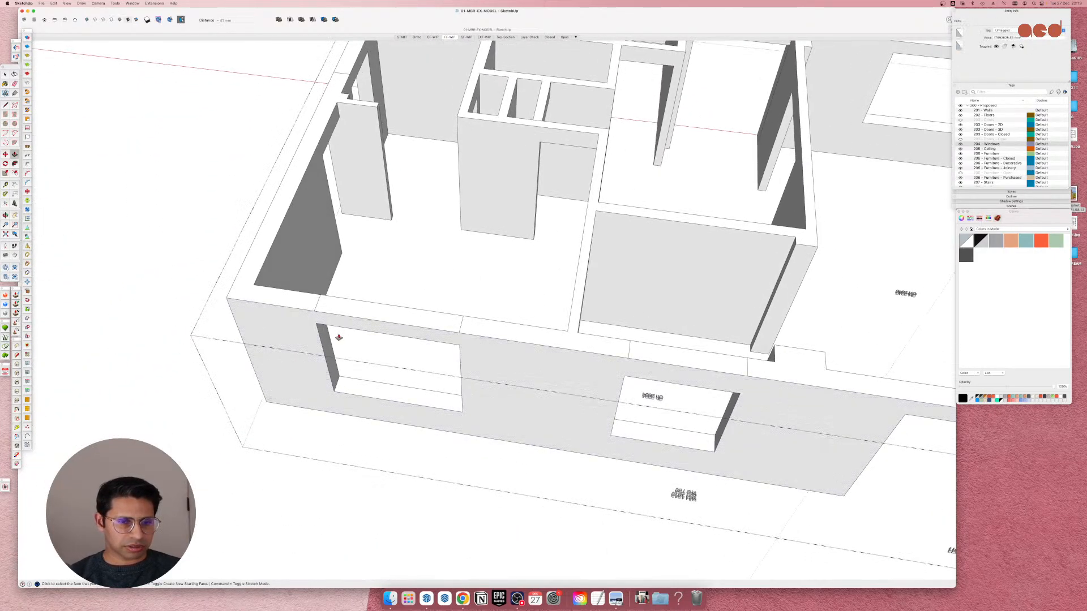
Align the side faces of the tall window beside the side-wall doorway with the marks above it.
{"action": "middle_click_drag", "start_coordinate": [271, 319], "coordinate": [768, 295]}
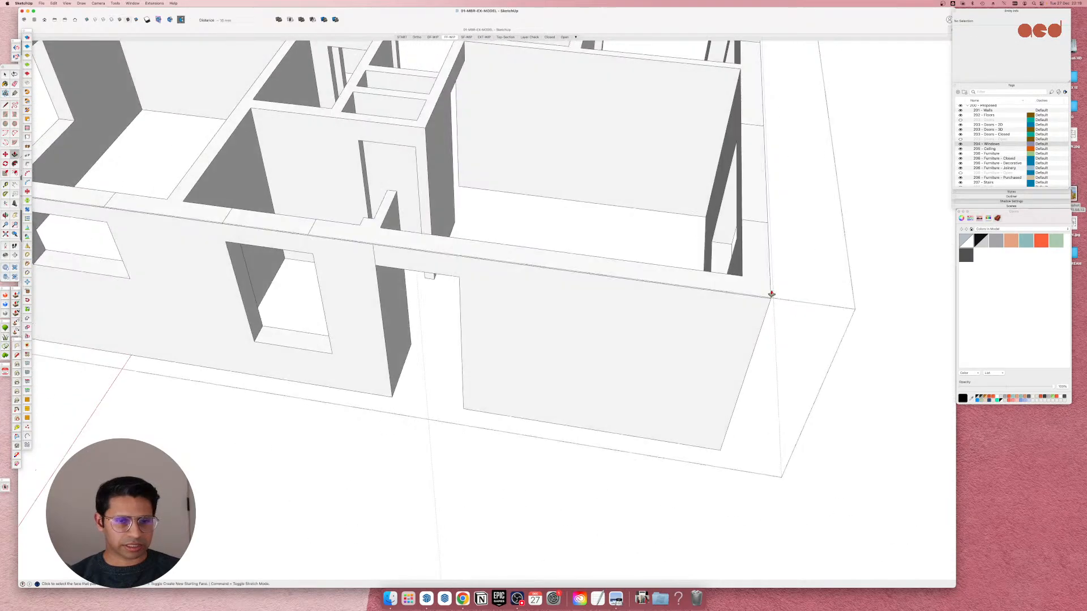
{"action": "scroll", "coordinate": [768, 295], "scroll_direction": "down", "scroll_amount": 5}
{"action": "scroll", "coordinate": [412, 255], "scroll_direction": "up", "scroll_amount": 6}
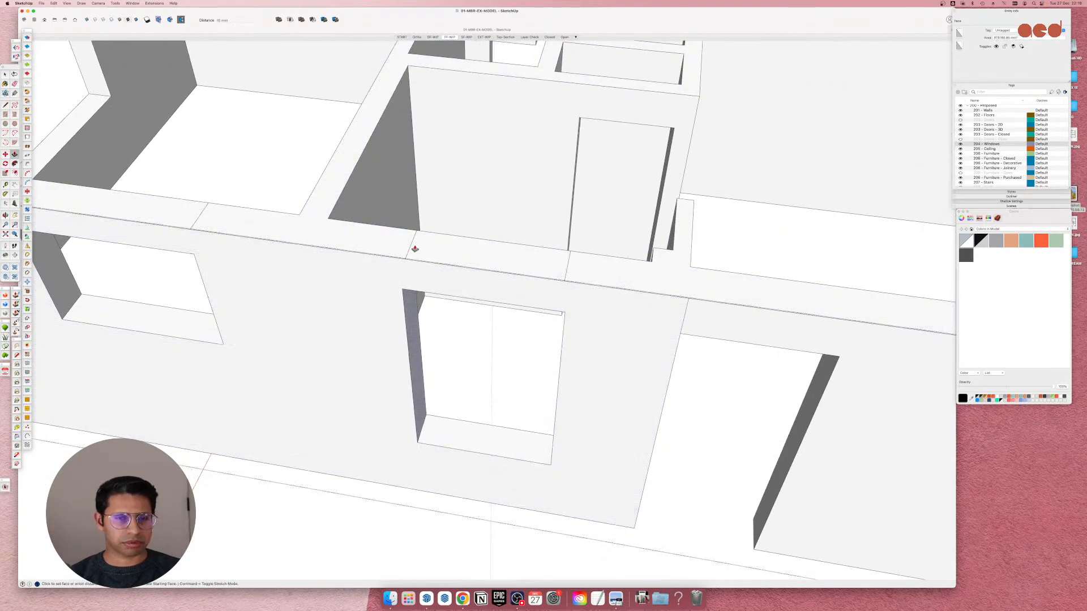
{"action": "middle_click_drag", "start_coordinate": [342, 283], "coordinate": [568, 308]}
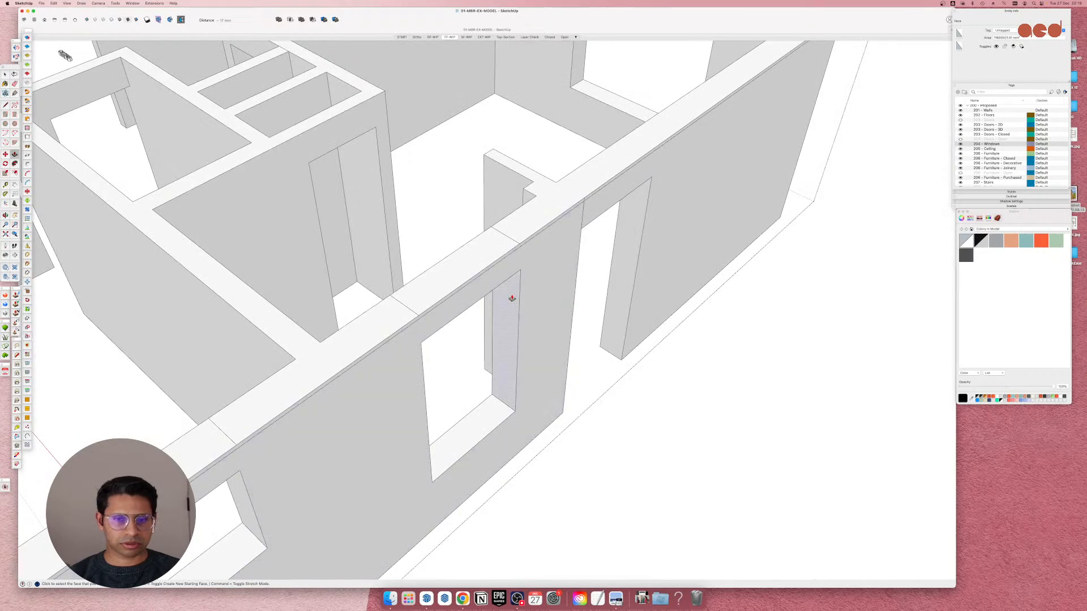
Push/pull the small side-wall window's side faces to match its marks on the wall top.
{"action": "scroll", "coordinate": [510, 242], "scroll_direction": "down", "scroll_amount": 5}
{"action": "scroll", "coordinate": [437, 331], "scroll_direction": "up", "scroll_amount": 5}
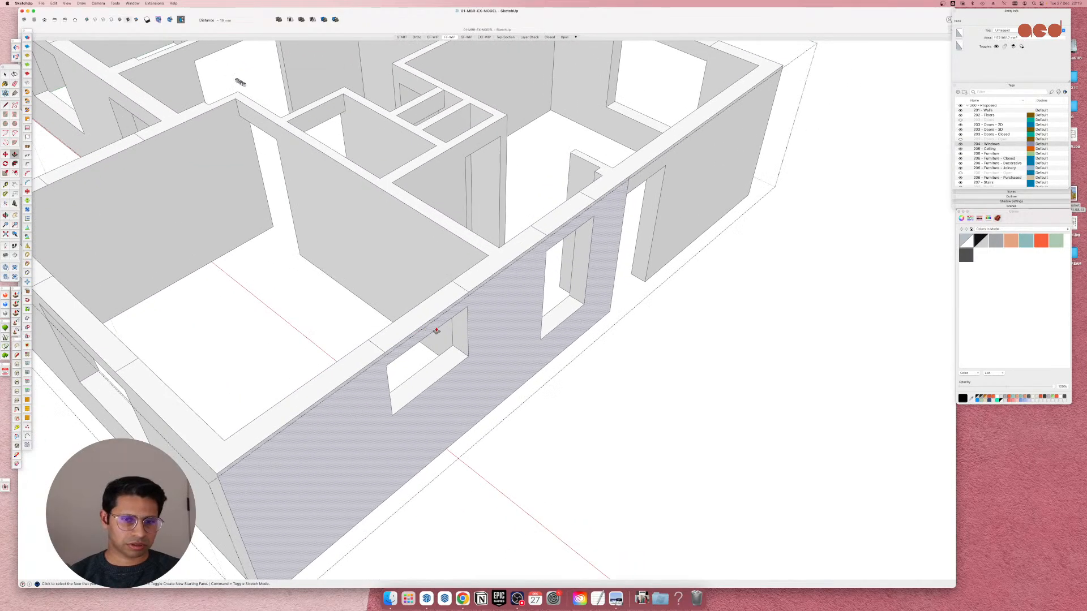
{"action": "middle_click_drag", "start_coordinate": [464, 291], "coordinate": [213, 354]}
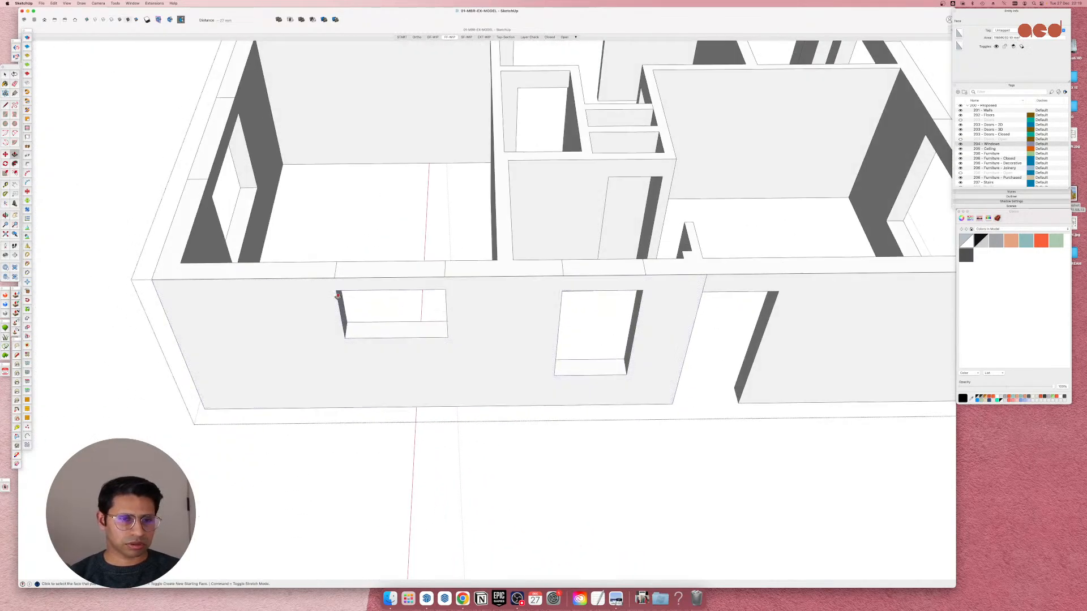
{"action": "middle_click_drag", "start_coordinate": [338, 272], "coordinate": [677, 291]}
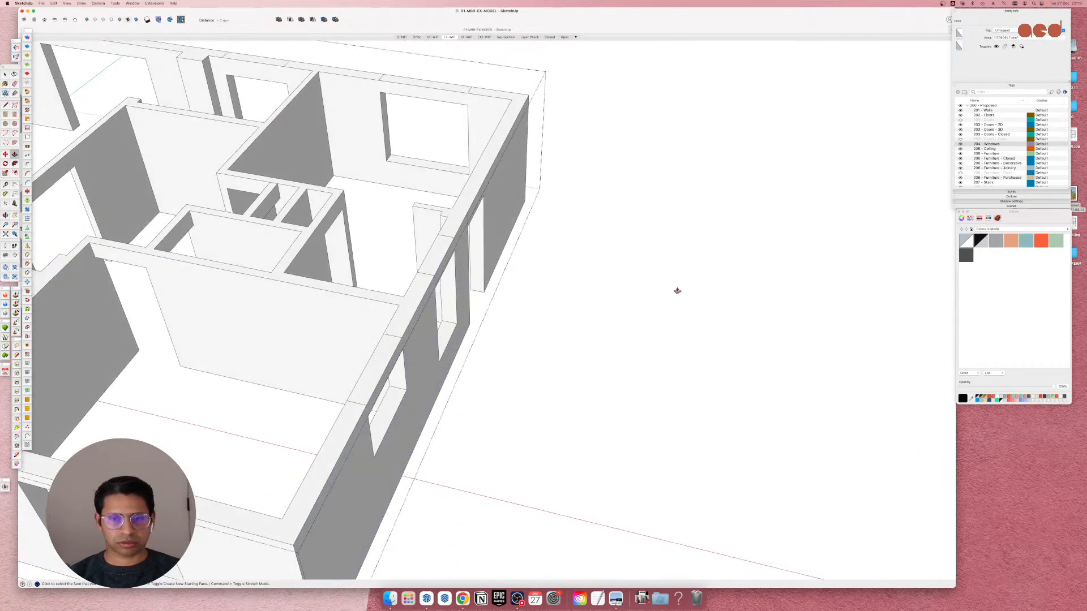
Align both side faces of the window in the projecting room's end wall with the wall-top marks.
{"action": "scroll", "coordinate": [649, 291], "scroll_direction": "down", "scroll_amount": 3}
{"action": "scroll", "coordinate": [344, 398], "scroll_direction": "up", "scroll_amount": 5}
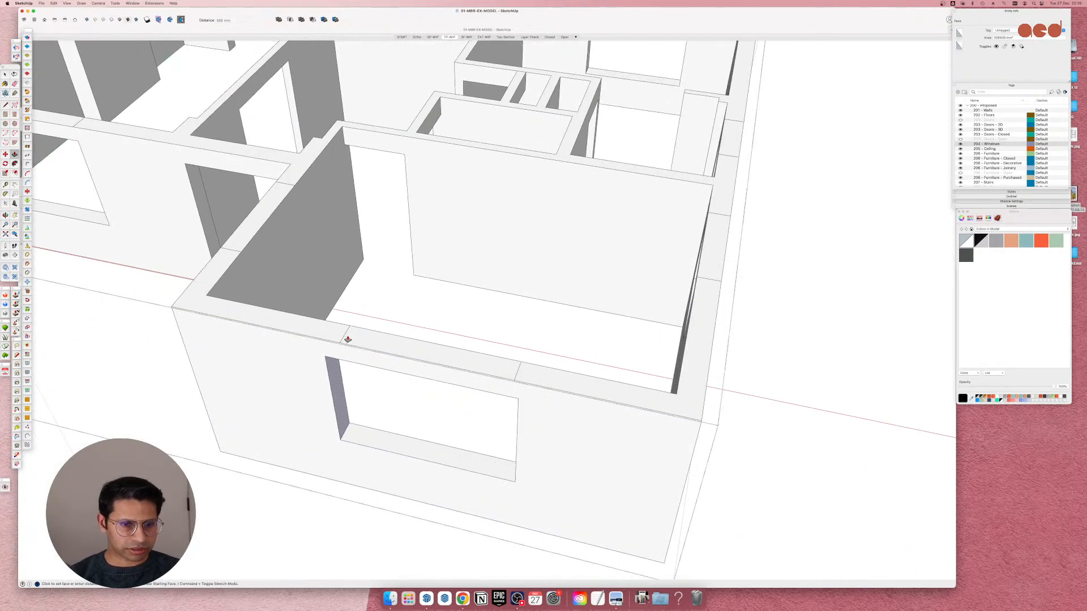
{"action": "middle_click_drag", "start_coordinate": [325, 347], "coordinate": [627, 398]}
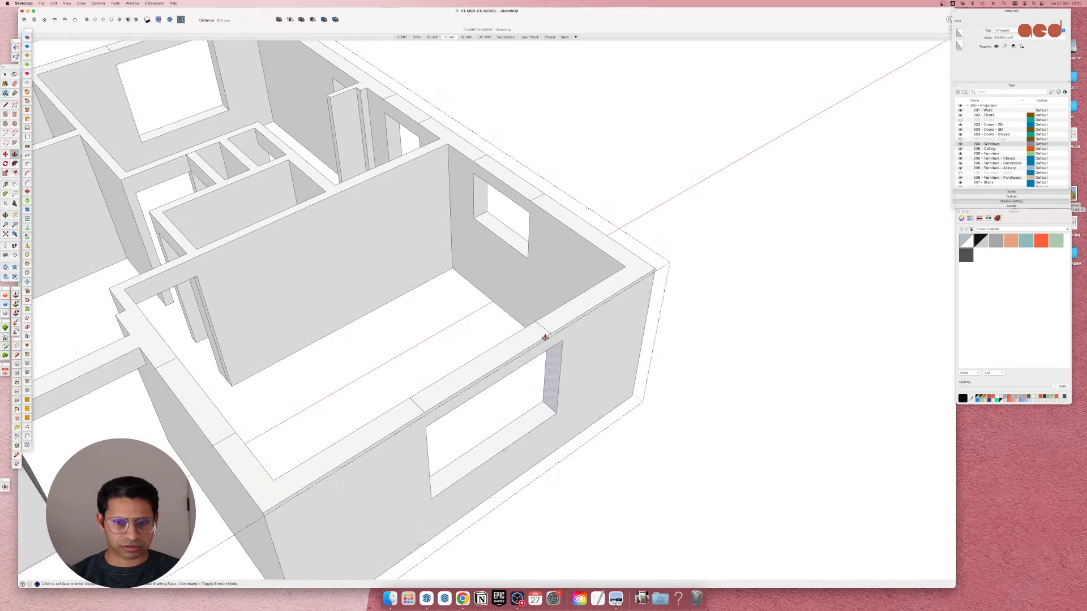
{"action": "scroll", "coordinate": [544, 340], "scroll_direction": "down", "scroll_amount": 6}
Draw a window rectangle on the projecting room's wall facing the entrance recess and push it through the wall.
{"action": "middle_click_drag", "start_coordinate": [470, 407], "coordinate": [492, 368]}
{"action": "key", "text": "r"}
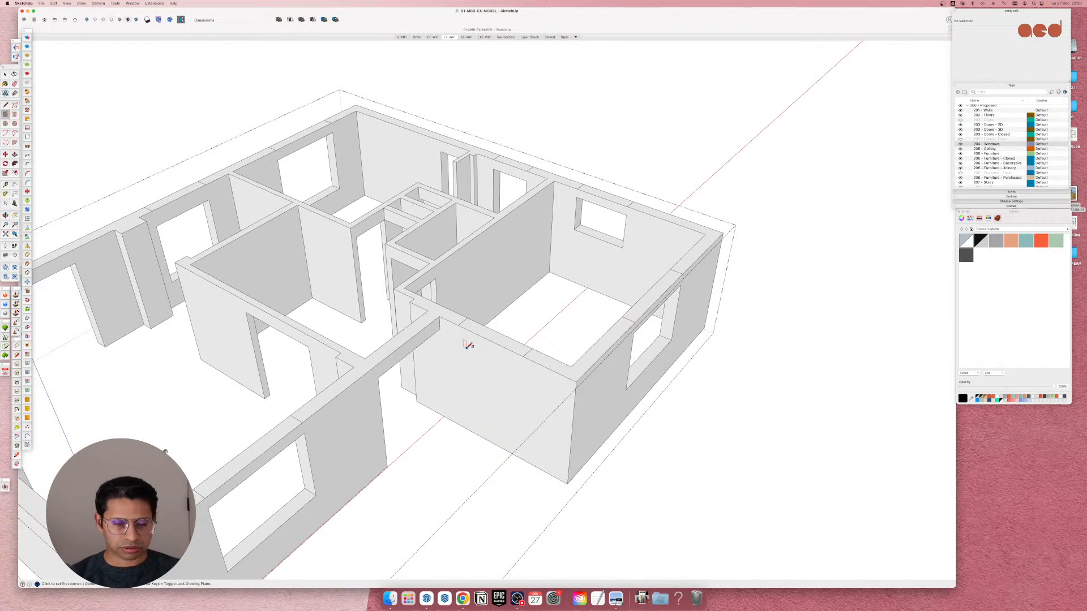
{"action": "left_click", "coordinate": [466, 348]}
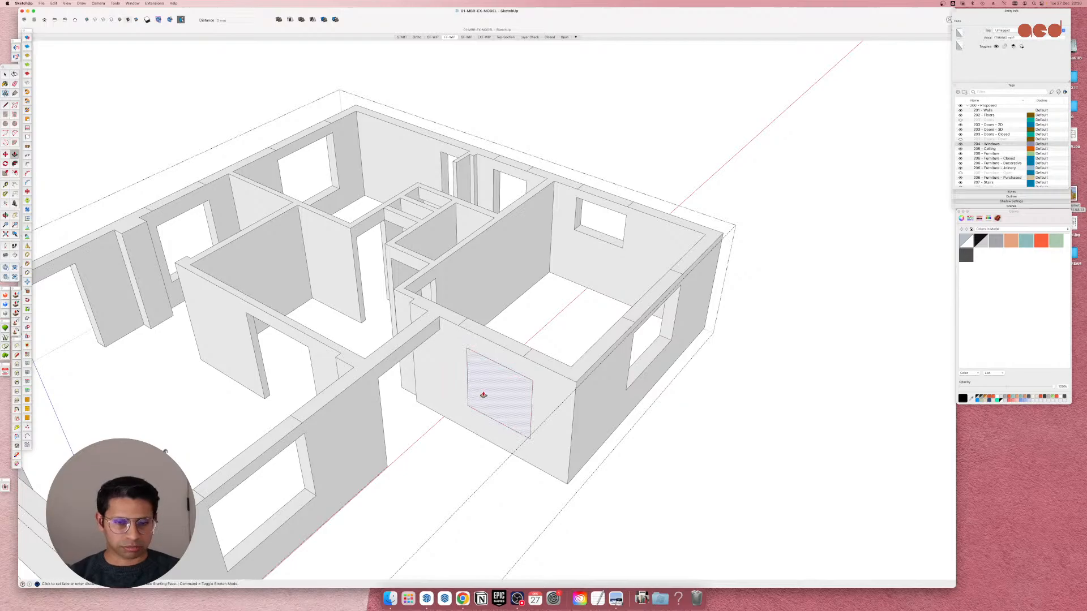
{"action": "key", "text": "Return"}
{"action": "key", "text": "p"}
{"action": "left_click", "coordinate": [488, 382]}
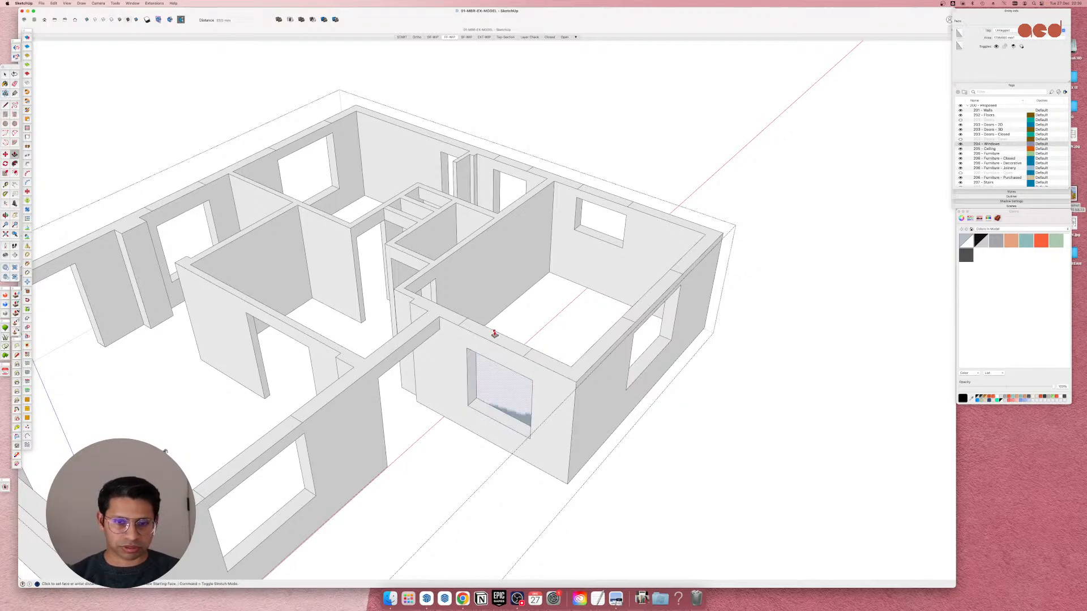
{"action": "left_click", "coordinate": [491, 335]}
Push/pull both side faces of the new window opening beside the entrance recess to the marks on the wall top.
{"action": "scroll", "coordinate": [469, 368], "scroll_direction": "up", "scroll_amount": 3}
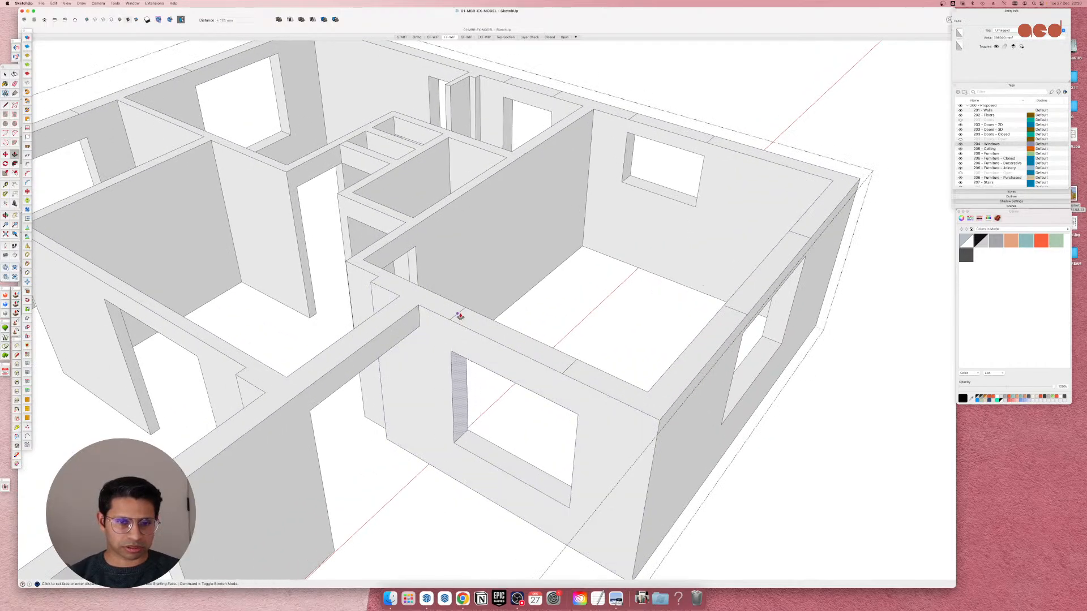
{"action": "left_click", "coordinate": [459, 315]}
{"action": "middle_click_drag", "start_coordinate": [433, 365], "coordinate": [634, 337]}
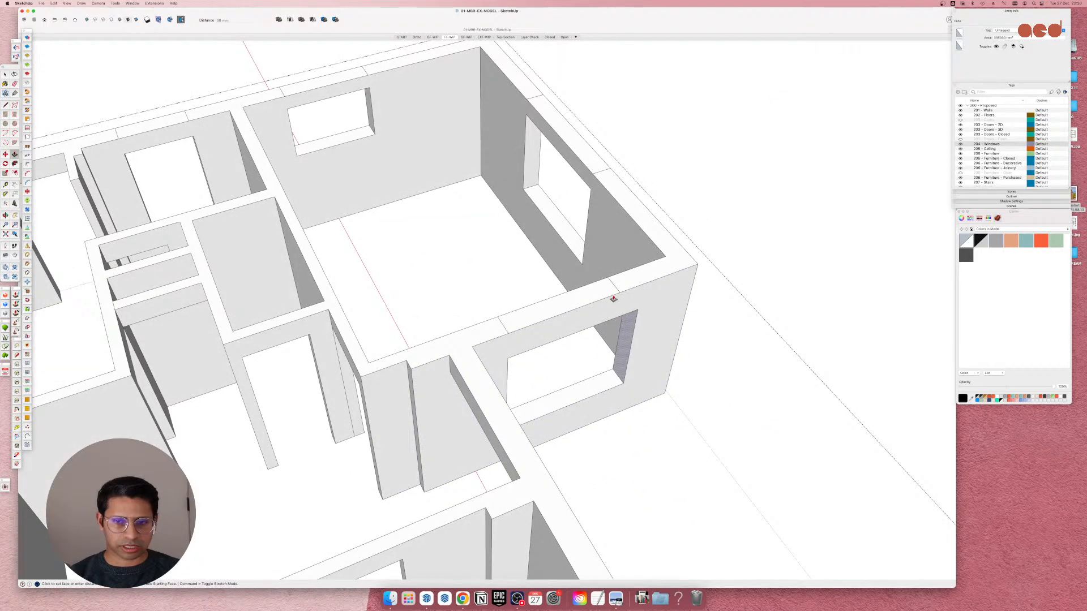
{"action": "scroll", "coordinate": [612, 287], "scroll_direction": "down", "scroll_amount": 6}
{"action": "scroll", "coordinate": [537, 347], "scroll_direction": "up", "scroll_amount": 3}
{"action": "middle_click_drag", "start_coordinate": [626, 348], "coordinate": [477, 313]}
{"action": "scroll", "coordinate": [509, 342], "scroll_direction": "down", "scroll_amount": 4}
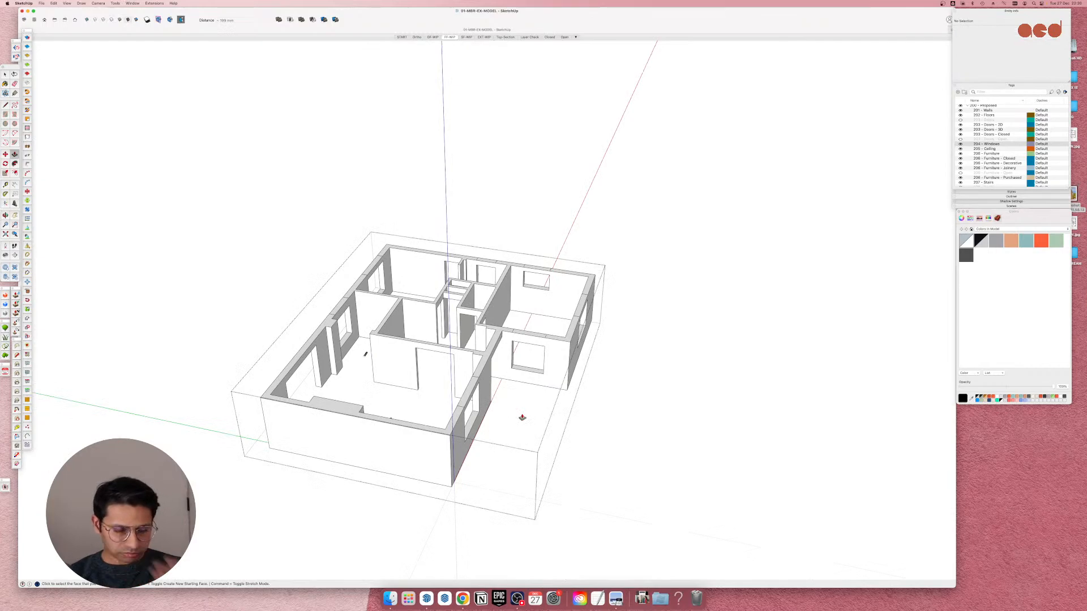
Switch to the ESSEX III photo album in the browser, examine the snowy front view of the house, and return to SketchUp.
{"action": "key", "text": "ctrl+Up"}
{"action": "left_click", "coordinate": [274, 363]}
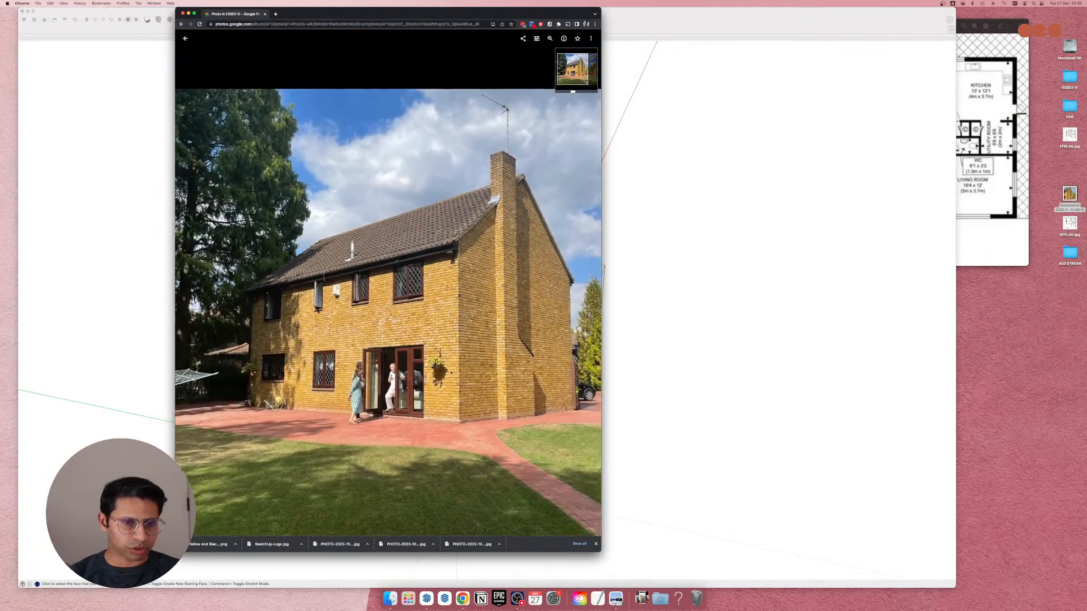
{"action": "left_click", "coordinate": [185, 38]}
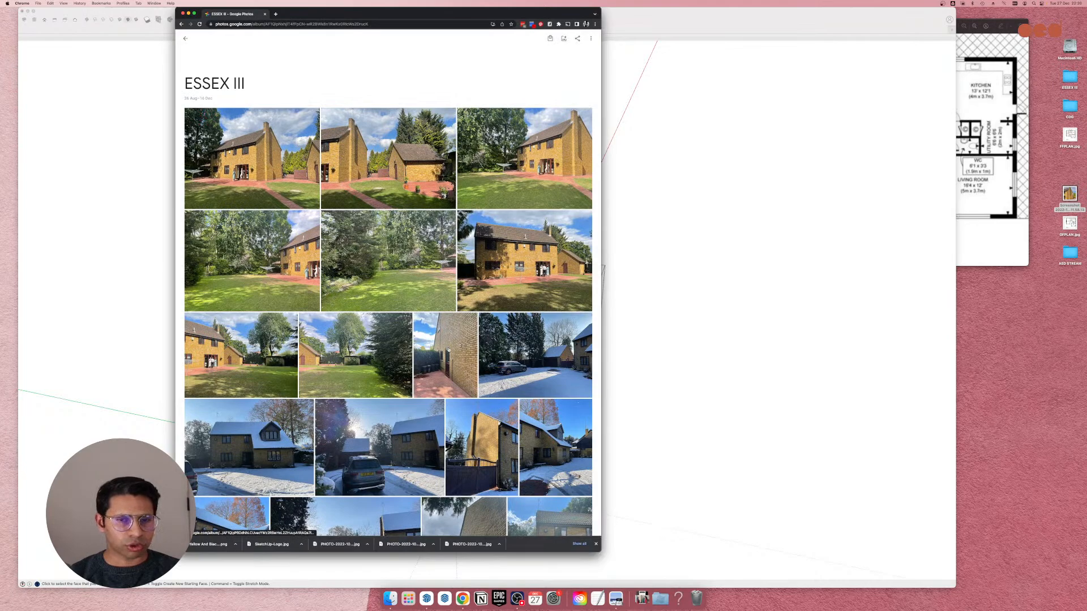
{"action": "scroll", "coordinate": [419, 427], "scroll_direction": "down", "scroll_amount": 2}
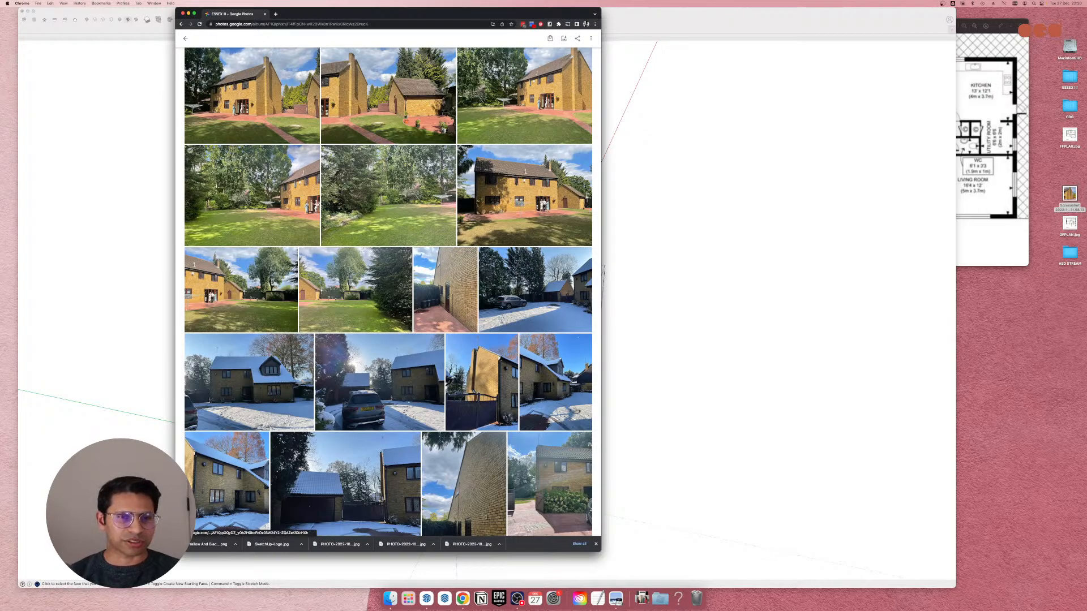
{"action": "scroll", "coordinate": [424, 433], "scroll_direction": "down", "scroll_amount": 5}
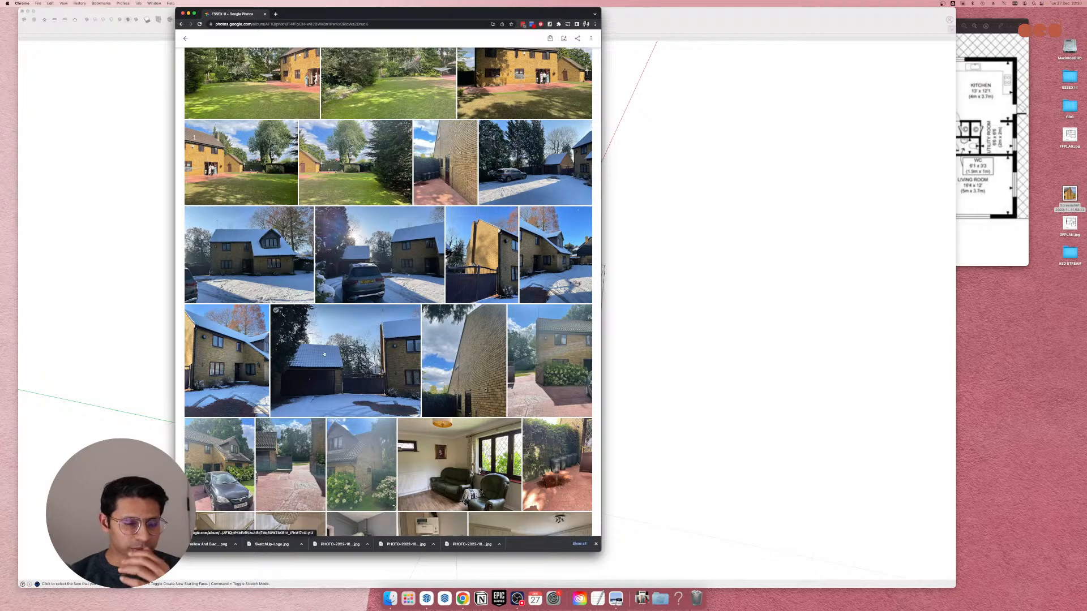
{"action": "left_click", "coordinate": [261, 261]}
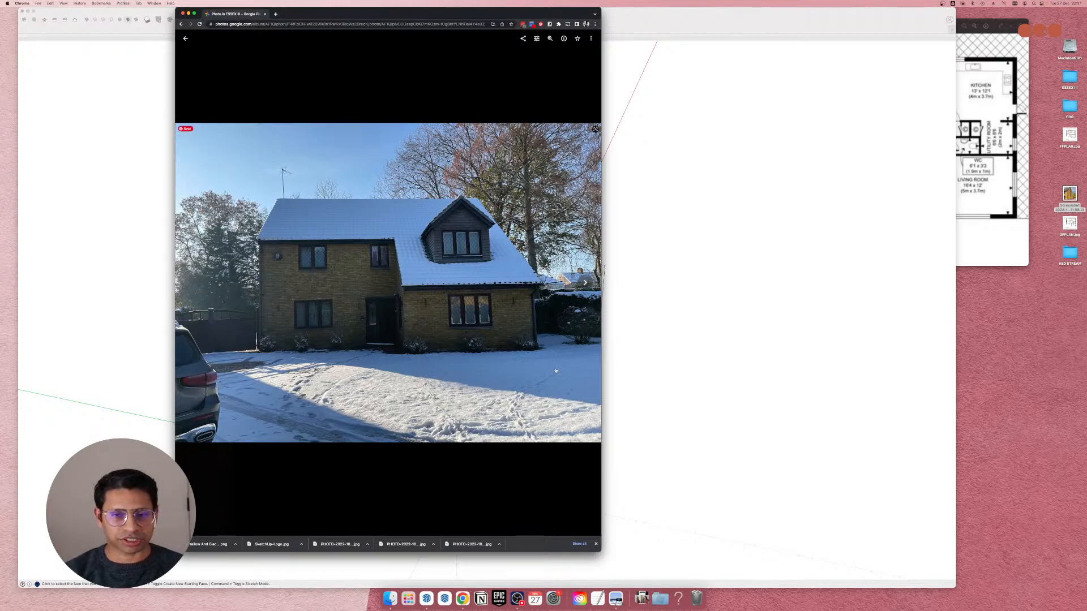
{"action": "left_click", "coordinate": [698, 376]}
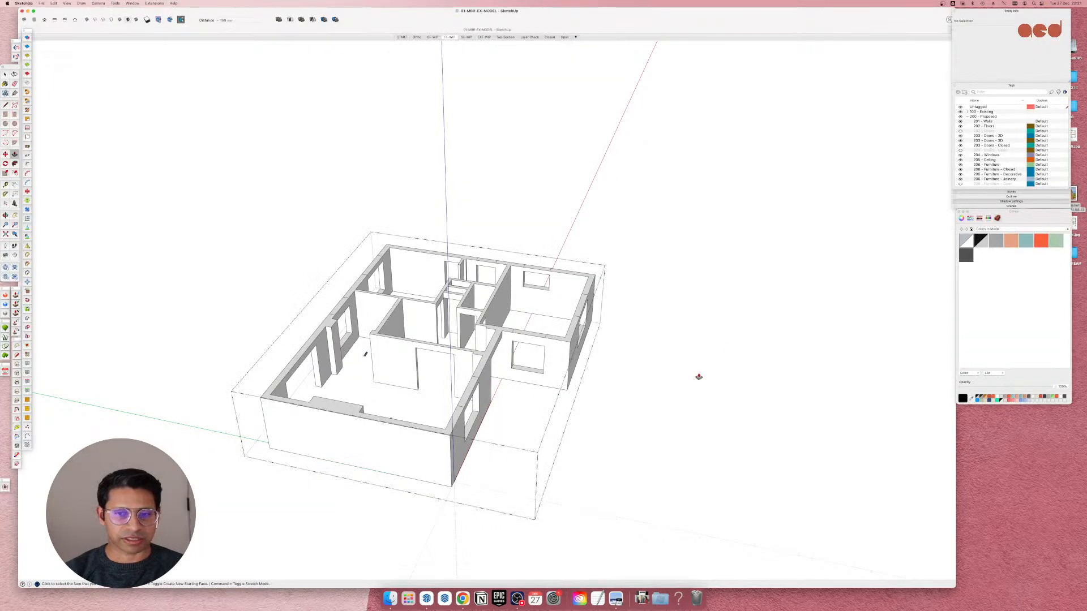
Draw a rectangle on the ground in front of the entrance recess, clear of the walls.
{"action": "scroll", "coordinate": [474, 404], "scroll_direction": "up", "scroll_amount": 5}
{"action": "scroll", "coordinate": [510, 417], "scroll_direction": "down", "scroll_amount": 5}
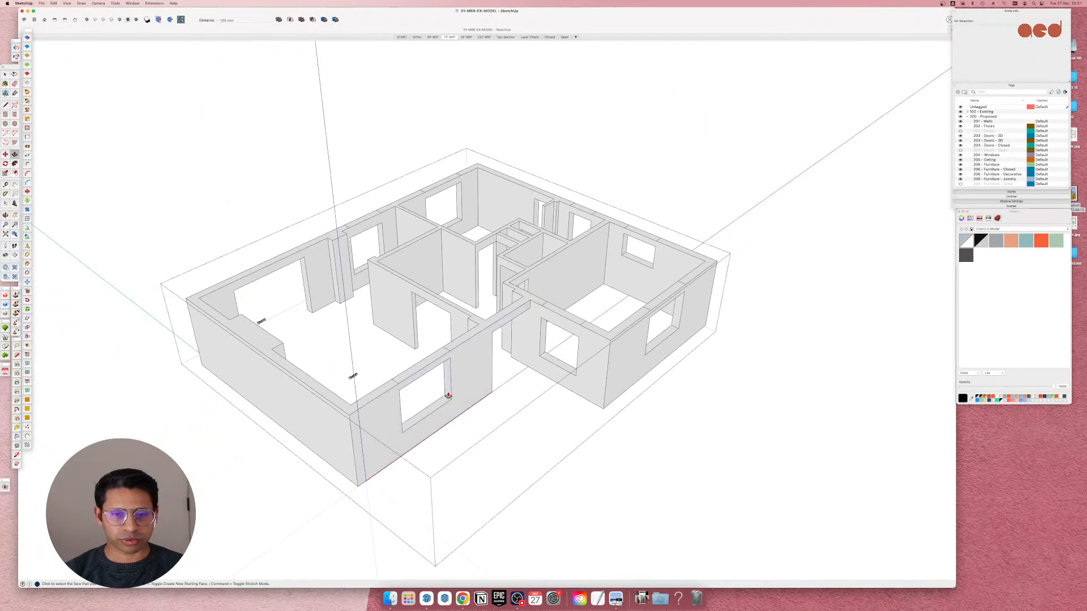
{"action": "scroll", "coordinate": [359, 376], "scroll_direction": "up", "scroll_amount": 6}
{"action": "scroll", "coordinate": [453, 396], "scroll_direction": "down", "scroll_amount": 6}
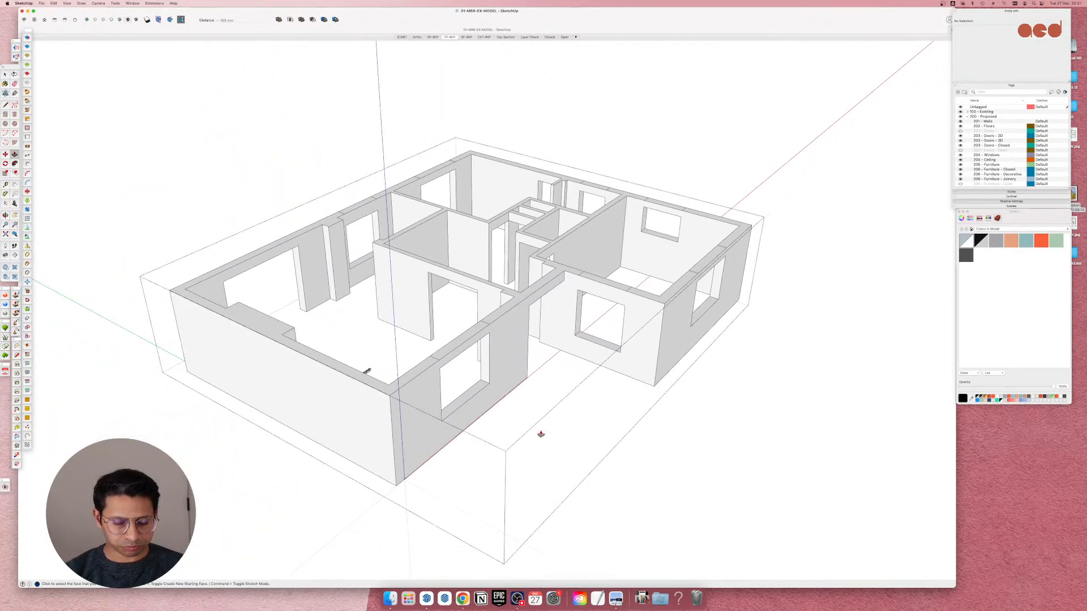
{"action": "key", "text": "r"}
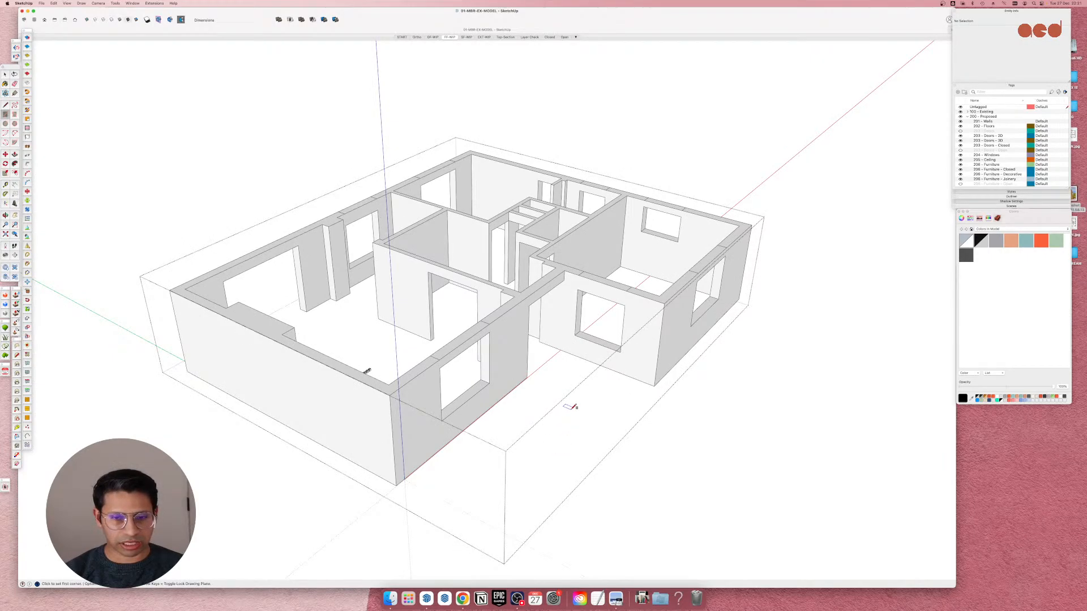
{"action": "left_click", "coordinate": [571, 409]}
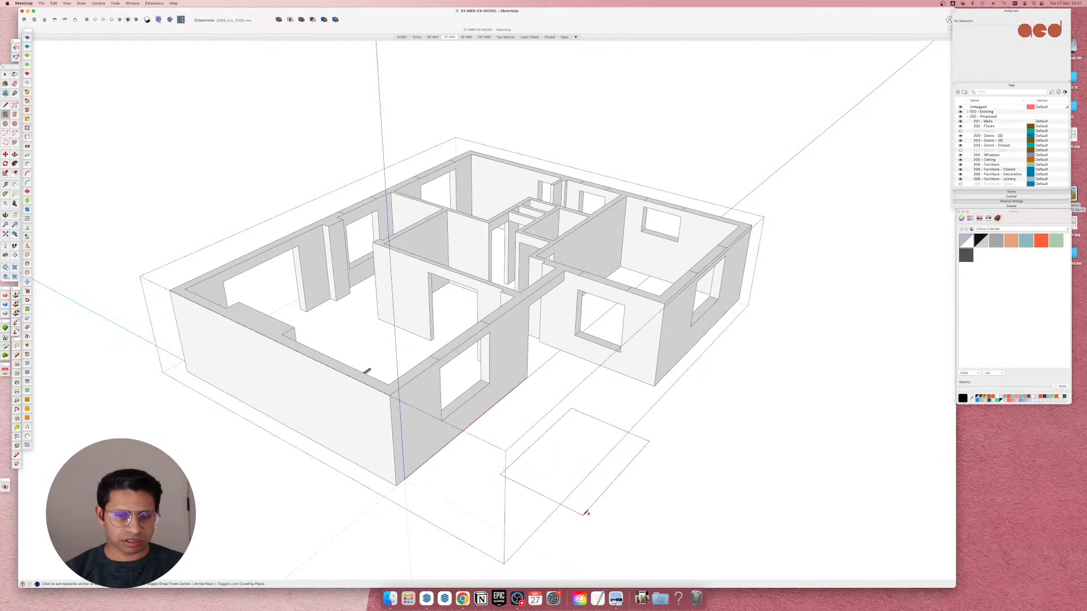
{"action": "left_click", "coordinate": [580, 513]}
Push/pull the ground rectangle in front of the entrance up 750 mm into a block.
{"action": "key", "text": "p"}
{"action": "left_click", "coordinate": [558, 481]}
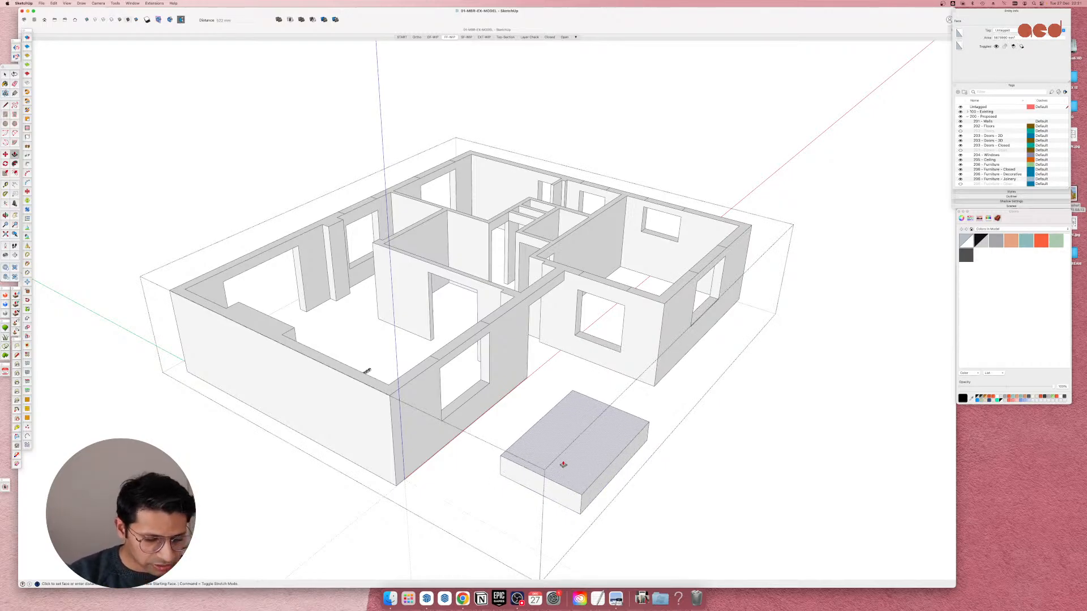
{"action": "type", "text": "750"}
{"action": "key", "text": "Return"}
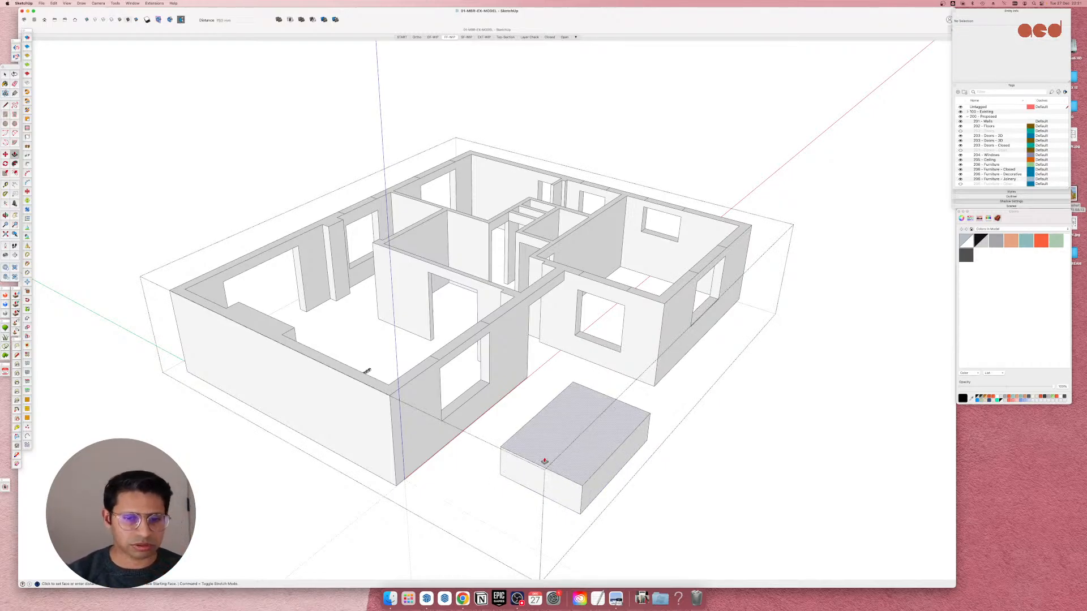
Push/pull the sills of the window openings on either side of the entrance recess level with the top of the ground block.
{"action": "middle_click_drag", "start_coordinate": [553, 441], "coordinate": [466, 381]}
{"action": "scroll", "coordinate": [664, 331], "scroll_direction": "up", "scroll_amount": 3}
{"action": "scroll", "coordinate": [466, 381], "scroll_direction": "down", "scroll_amount": 3}
{"action": "scroll", "coordinate": [594, 423], "scroll_direction": "up", "scroll_amount": 3}
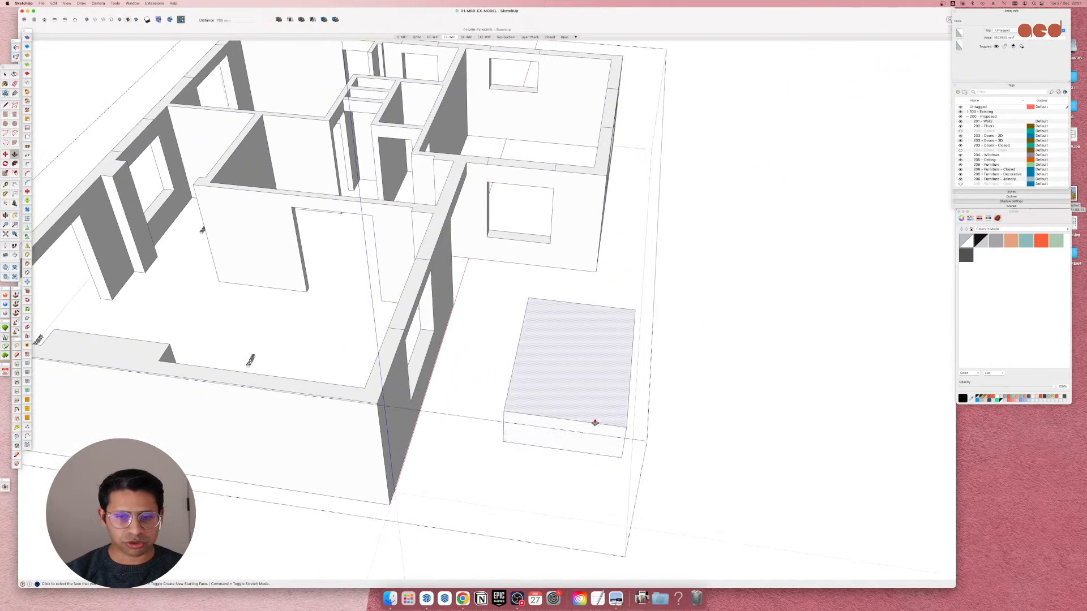
{"action": "scroll", "coordinate": [595, 423], "scroll_direction": "down", "scroll_amount": 8}
{"action": "scroll", "coordinate": [554, 376], "scroll_direction": "up", "scroll_amount": 4}
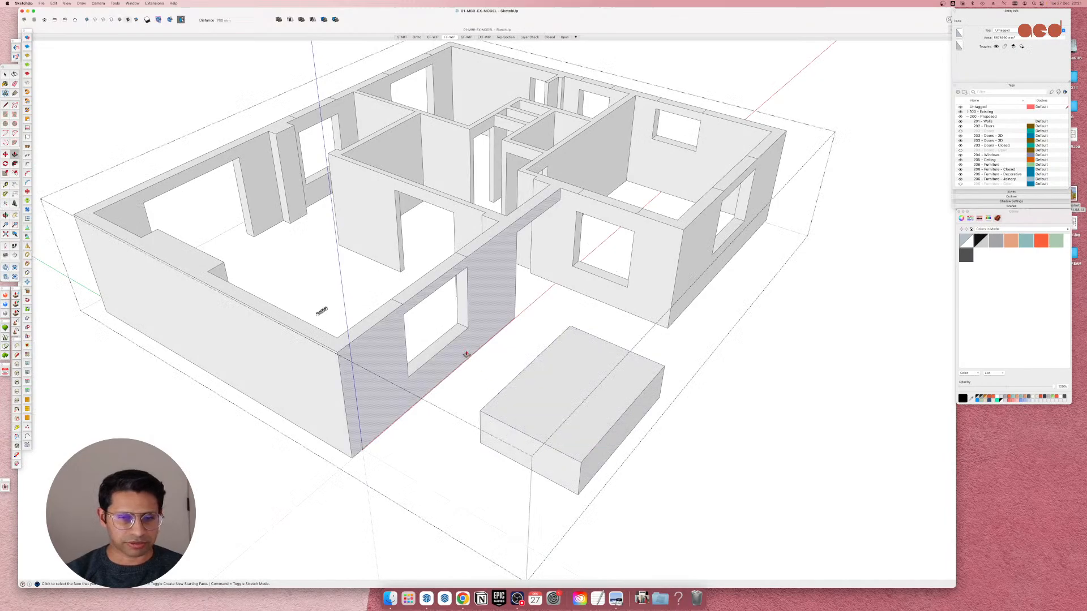
{"action": "left_click", "coordinate": [440, 347]}
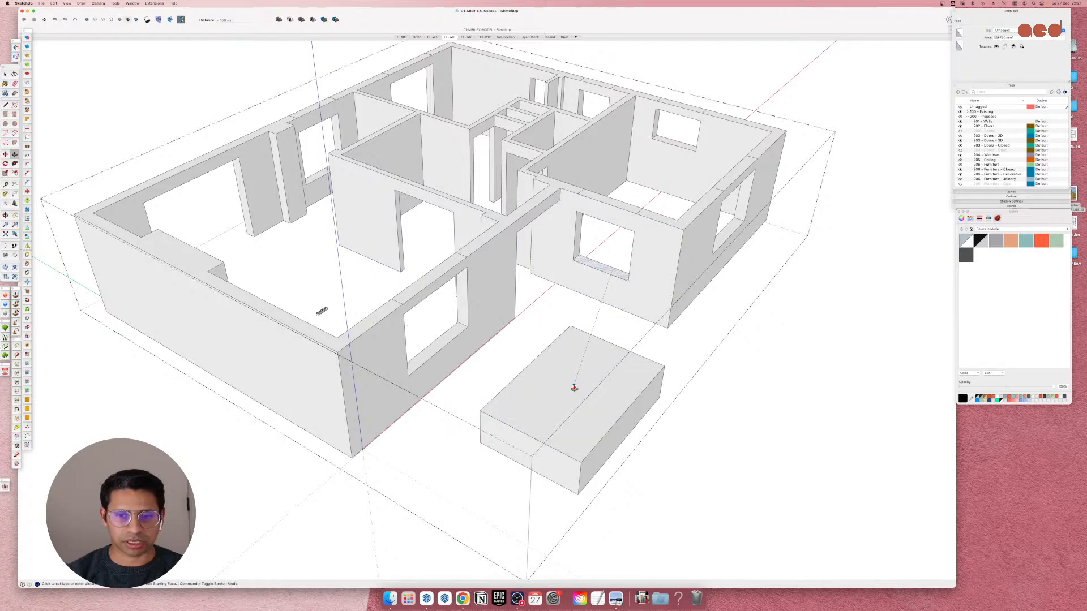
Push/pull the sill of the projecting room's front window opening level with the top of the ground block.
{"action": "middle_click_drag", "start_coordinate": [634, 362], "coordinate": [787, 401]}
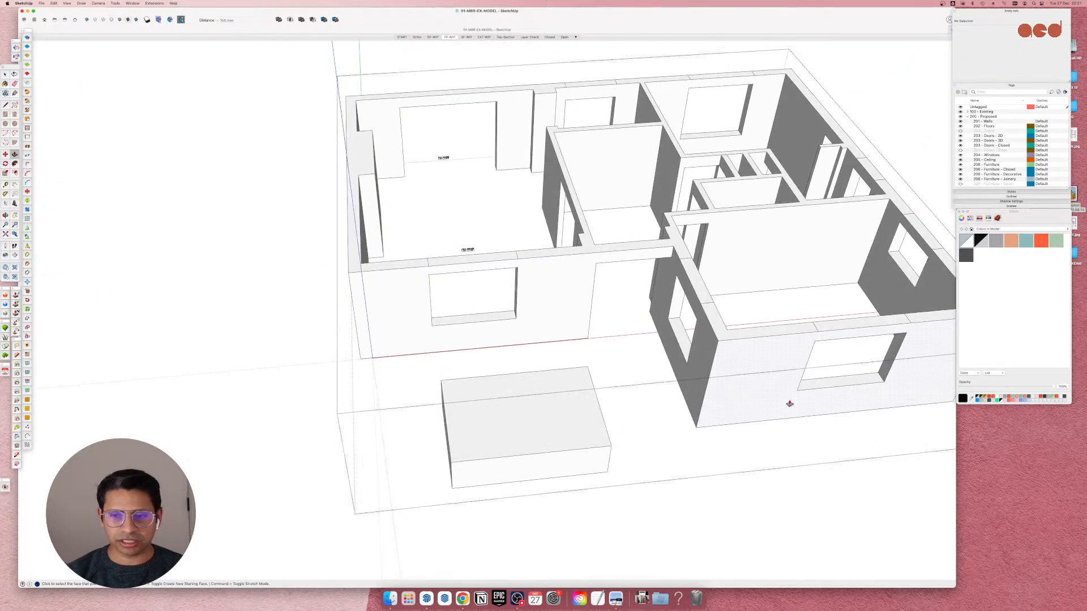
{"action": "left_click", "coordinate": [556, 443]}
{"action": "scroll", "coordinate": [359, 436], "scroll_direction": "down", "scroll_amount": 5}
{"action": "scroll", "coordinate": [617, 314], "scroll_direction": "up", "scroll_amount": 5}
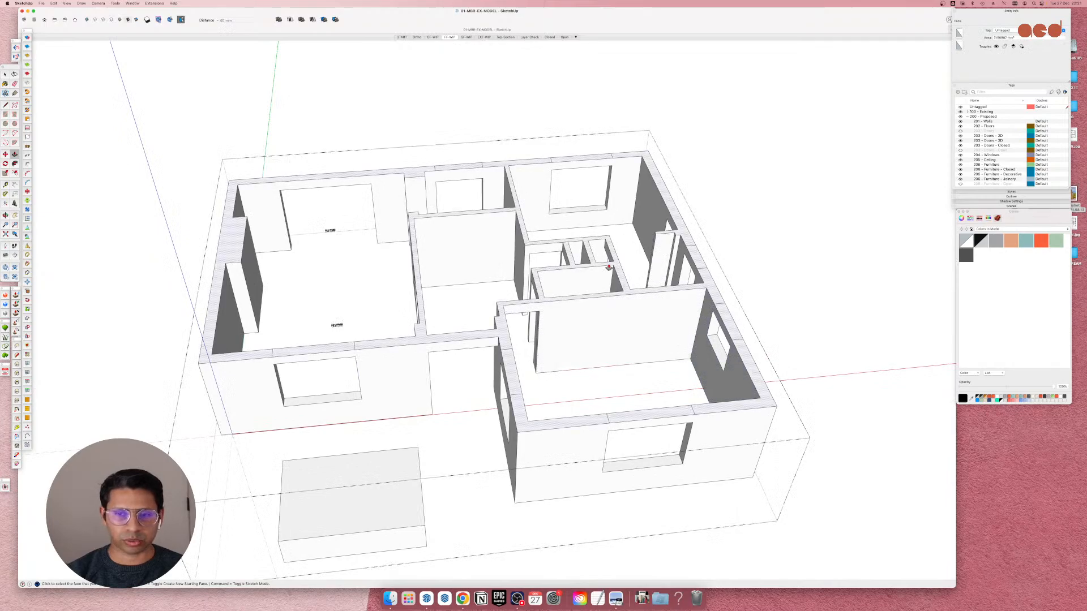
Push/pull the sill of the small room's window opening in the far outer wall level with the top of the ground block.
{"action": "middle_click_drag", "start_coordinate": [608, 267], "coordinate": [728, 304]}
{"action": "middle_click_drag", "start_coordinate": [651, 255], "coordinate": [736, 238]}
{"action": "scroll", "coordinate": [725, 232], "scroll_direction": "up", "scroll_amount": 5}
{"action": "scroll", "coordinate": [665, 202], "scroll_direction": "down", "scroll_amount": 5}
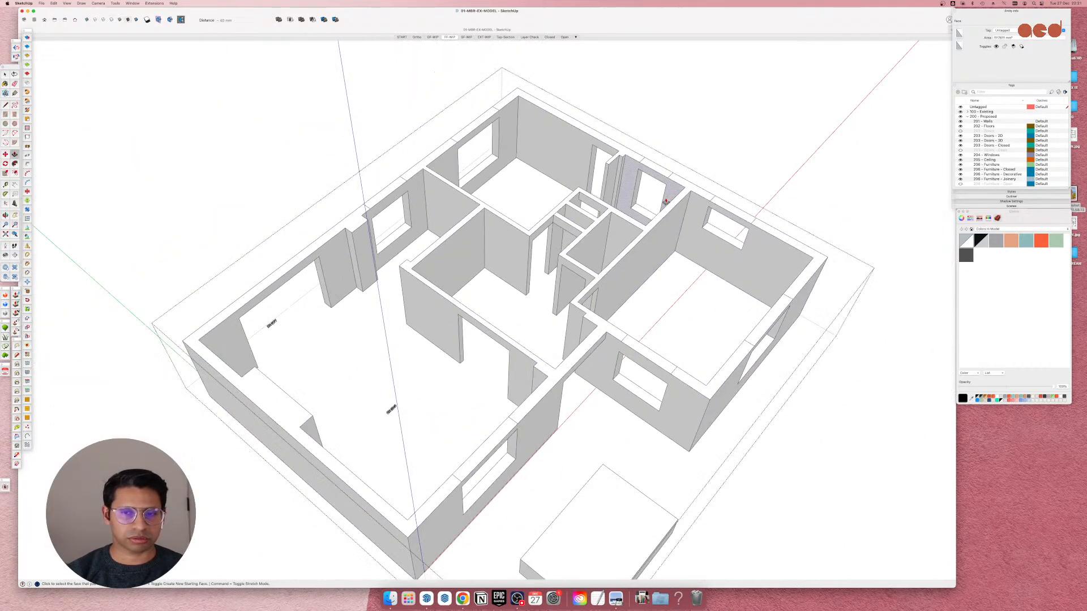
{"action": "scroll", "coordinate": [666, 201], "scroll_direction": "up", "scroll_amount": 5}
{"action": "left_click", "coordinate": [634, 206]}
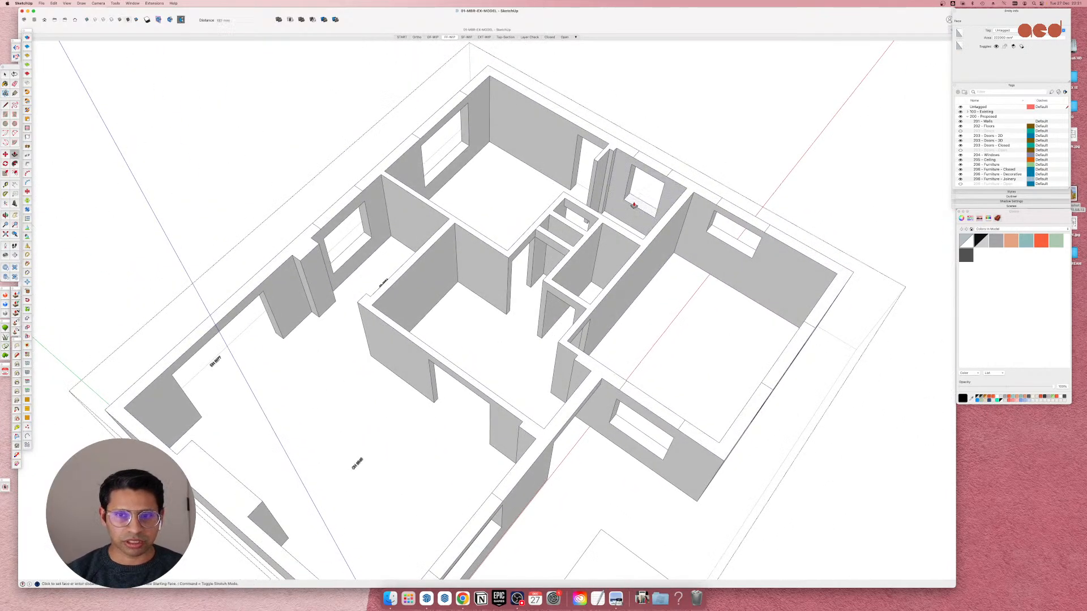
{"action": "scroll", "coordinate": [634, 206], "scroll_direction": "down", "scroll_amount": 5}
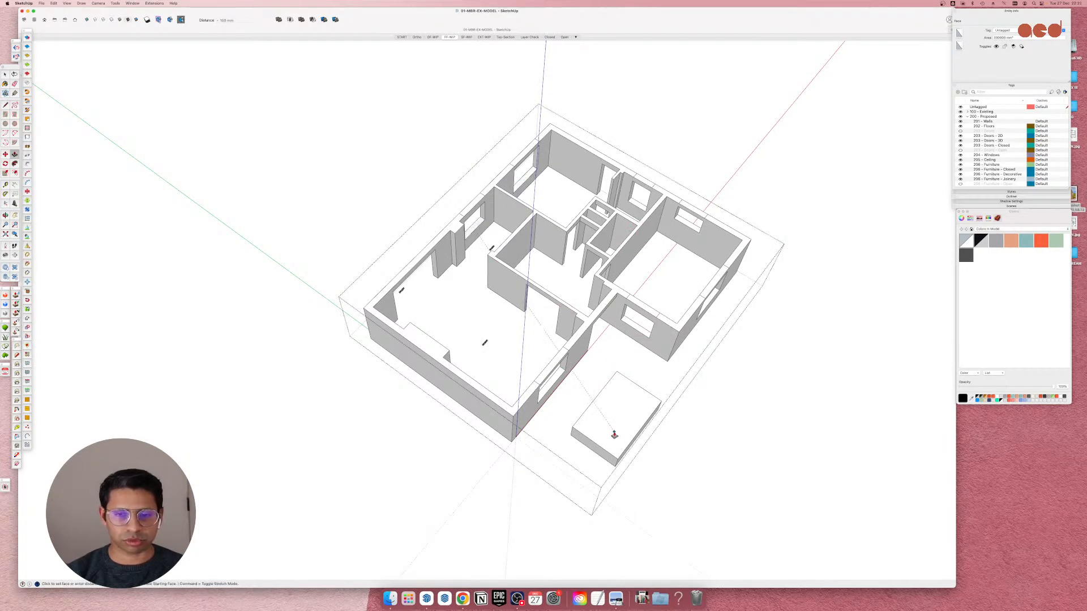
{"action": "middle_click_drag", "start_coordinate": [619, 441], "coordinate": [478, 388]}
{"action": "scroll", "coordinate": [561, 432], "scroll_direction": "up", "scroll_amount": 6}
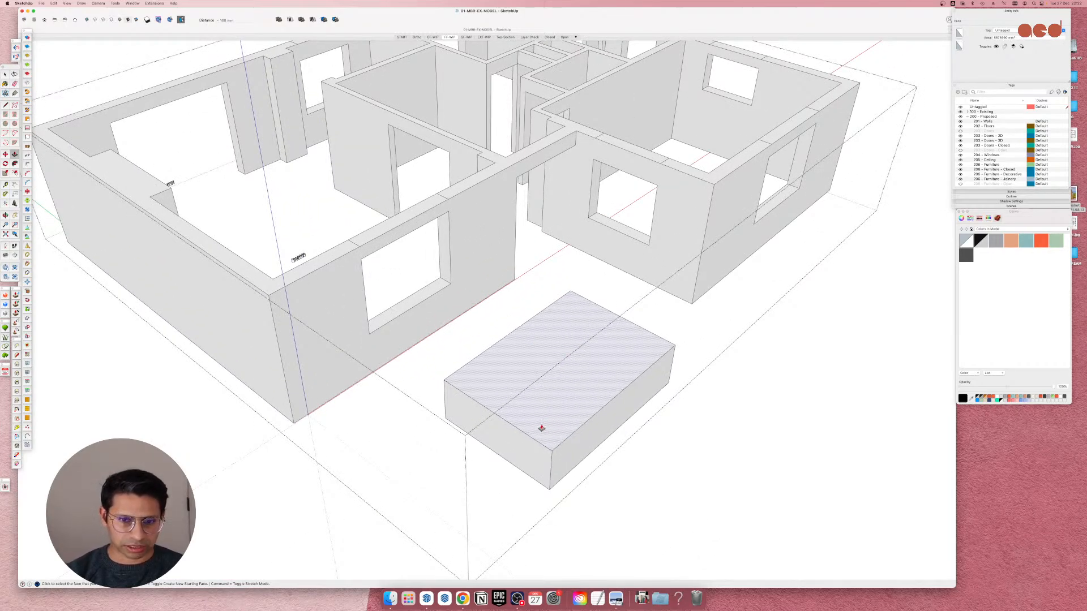
Push/pull the head of the large room's front window opening up to the underside of the entrance opening.
{"action": "scroll", "coordinate": [519, 150], "scroll_direction": "up", "scroll_amount": 10}
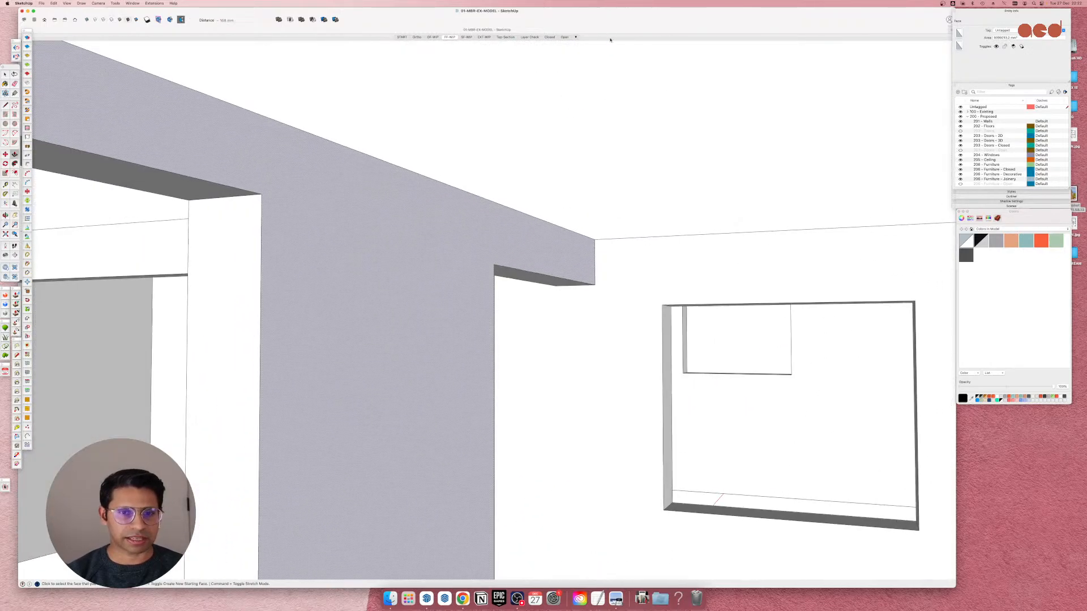
{"action": "scroll", "coordinate": [633, 113], "scroll_direction": "down", "scroll_amount": 4}
{"action": "left_click", "coordinate": [263, 140]}
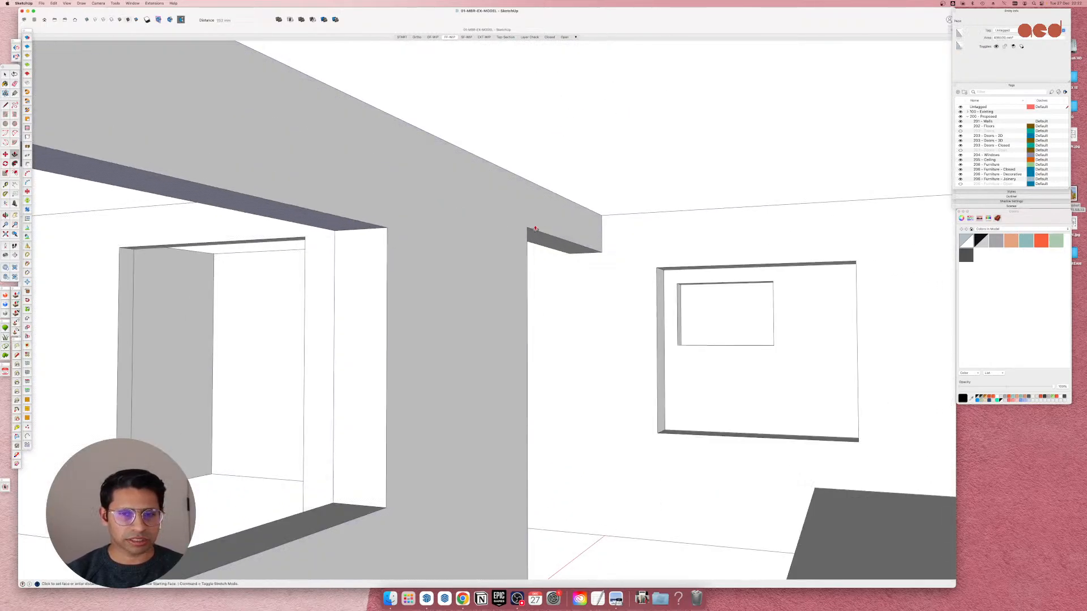
{"action": "middle_click_drag", "start_coordinate": [541, 236], "coordinate": [644, 262]}
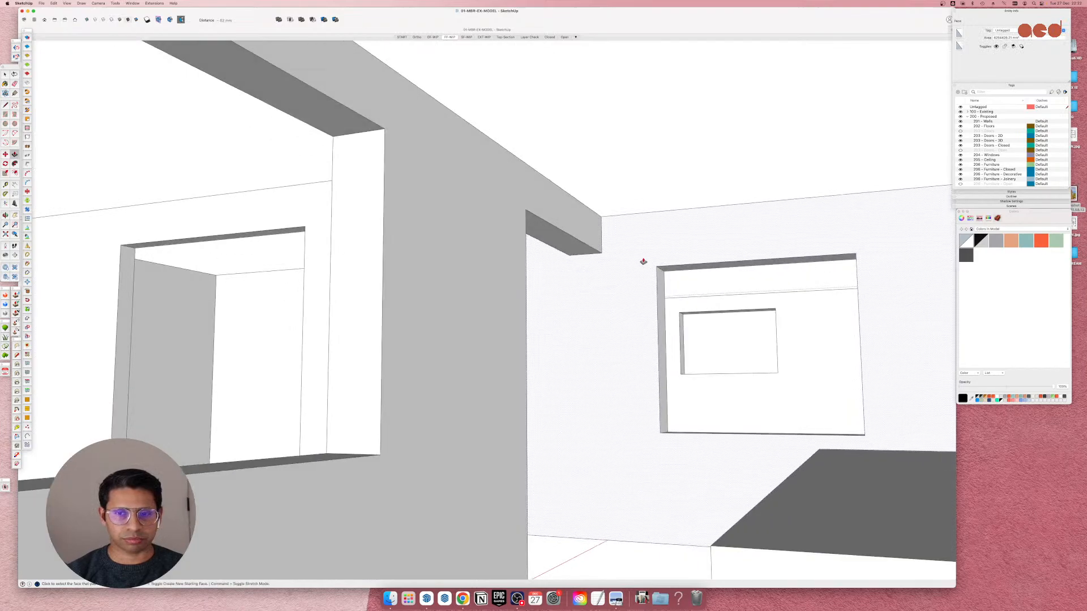
Push/pull the head of the window opening in the return wall beside the entrance up to the underside of the entrance opening.
{"action": "left_click", "coordinate": [671, 271]}
{"action": "left_click", "coordinate": [671, 271]}
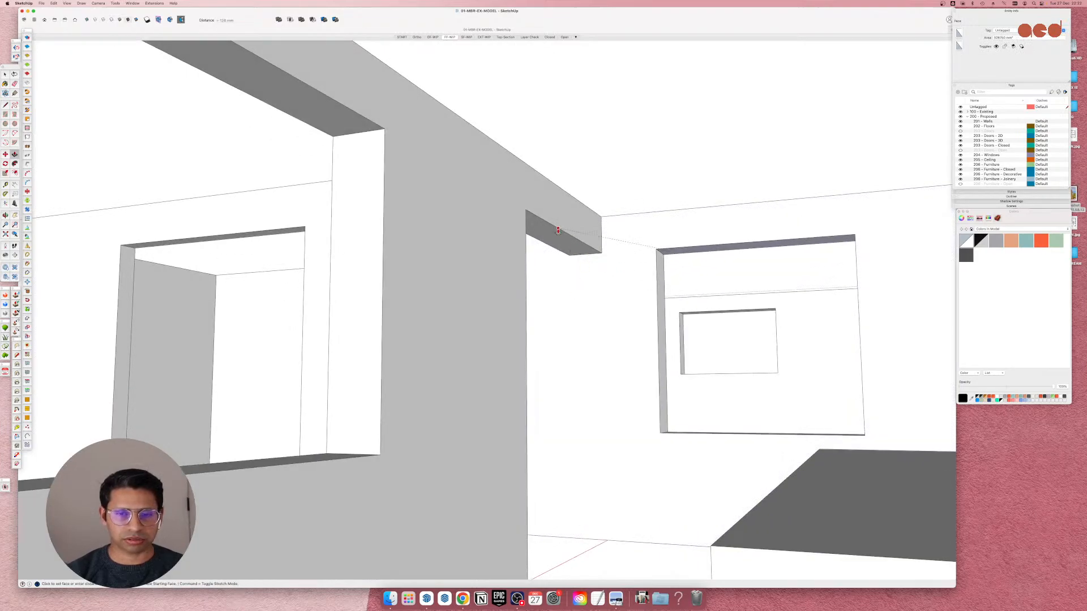
{"action": "left_click", "coordinate": [558, 231]}
{"action": "scroll", "coordinate": [305, 367], "scroll_direction": "down", "scroll_amount": 10}
{"action": "scroll", "coordinate": [465, 372], "scroll_direction": "up", "scroll_amount": 6}
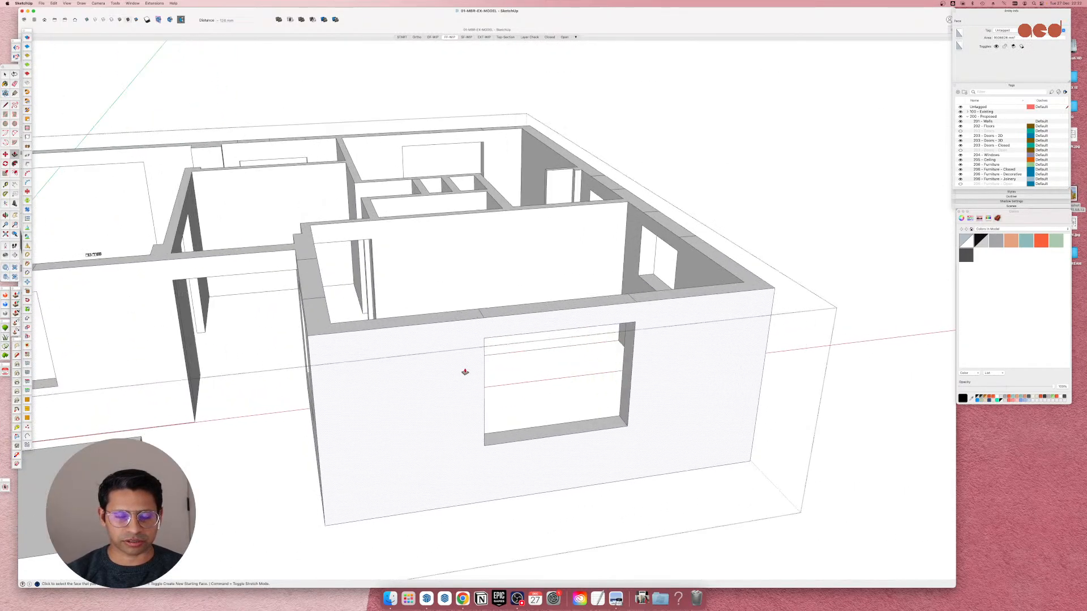
Push/pull the head of the projecting room's front window opening level with the underside of the entrance opening.
{"action": "middle_click_drag", "start_coordinate": [465, 372], "coordinate": [601, 218]}
{"action": "left_click", "coordinate": [499, 369]}
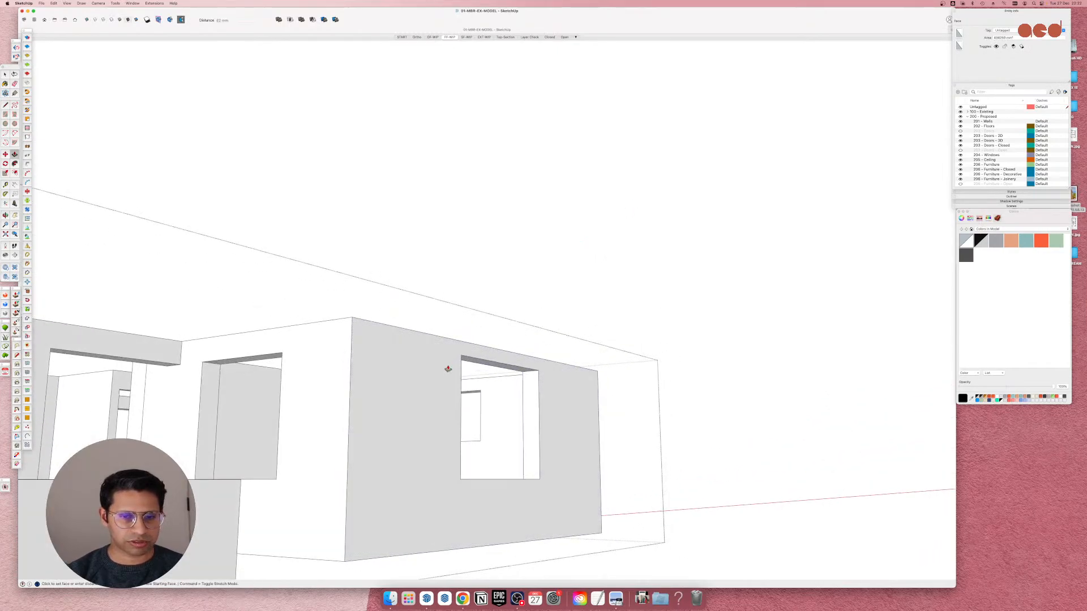
{"action": "left_click", "coordinate": [151, 366]}
{"action": "middle_click_drag", "start_coordinate": [440, 373], "coordinate": [313, 508]}
{"action": "scroll", "coordinate": [313, 507], "scroll_direction": "down", "scroll_amount": 5}
{"action": "scroll", "coordinate": [506, 309], "scroll_direction": "up", "scroll_amount": 5}
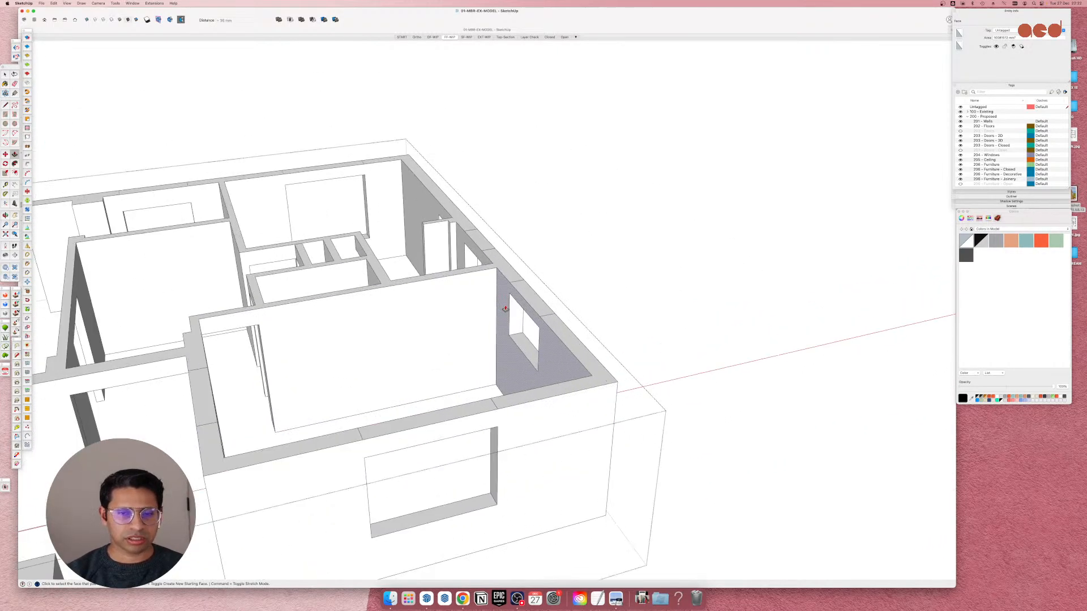
Push/Pull the head of the small window opening in the end wall level with the head of the neighbouring opening.
{"action": "scroll", "coordinate": [498, 330], "scroll_direction": "up", "scroll_amount": 2}
{"action": "middle_click_drag", "start_coordinate": [497, 330], "coordinate": [126, 233]}
{"action": "scroll", "coordinate": [611, 321], "scroll_direction": "up", "scroll_amount": 4}
{"action": "middle_click_drag", "start_coordinate": [611, 321], "coordinate": [488, 195]}
{"action": "left_click", "coordinate": [392, 244]}
{"action": "middle_click_drag", "start_coordinate": [486, 289], "coordinate": [557, 413]}
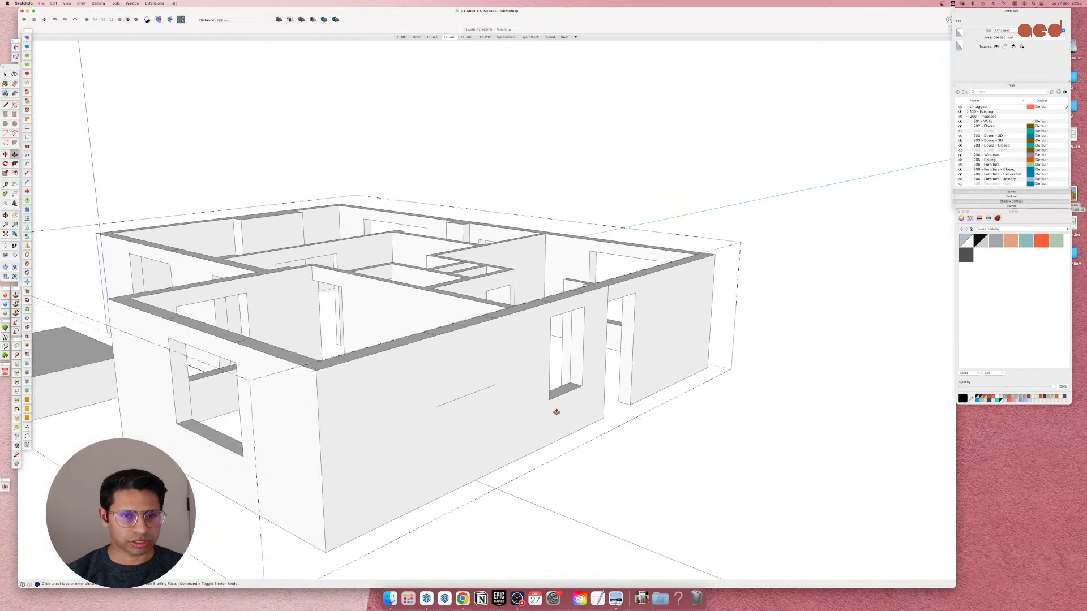
{"action": "scroll", "coordinate": [556, 413], "scroll_direction": "down", "scroll_amount": 5}
{"action": "left_click", "coordinate": [359, 342]}
{"action": "scroll", "coordinate": [614, 333], "scroll_direction": "up", "scroll_amount": 5}
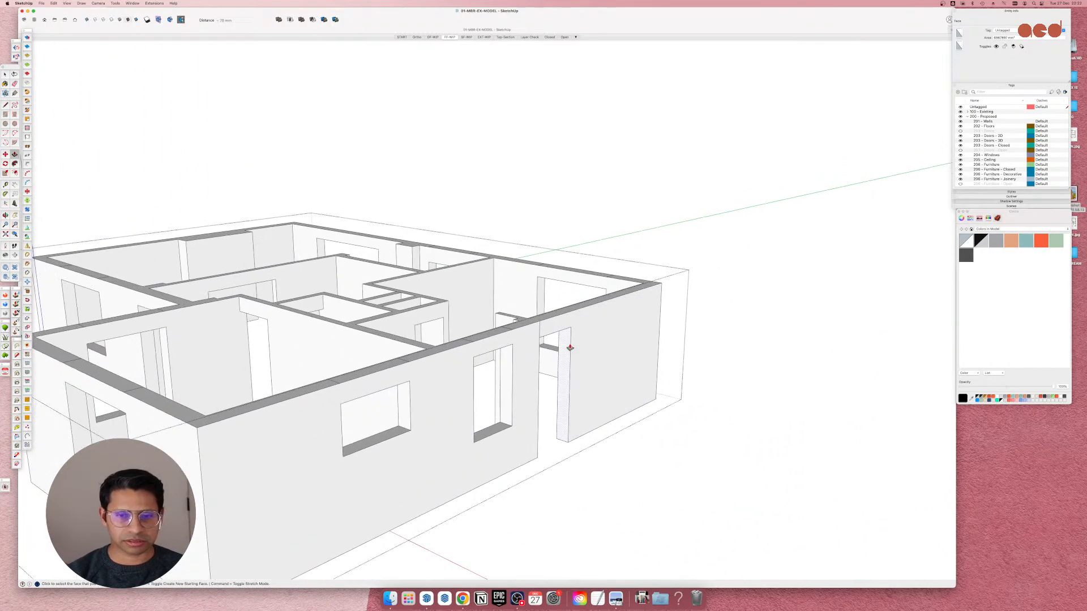
Push/Pull the heads of the two window openings in the long exterior wall level with the adjacent door opening's head.
{"action": "scroll", "coordinate": [570, 348], "scroll_direction": "up", "scroll_amount": 3}
{"action": "middle_click_drag", "start_coordinate": [570, 348], "coordinate": [575, 251]}
{"action": "scroll", "coordinate": [496, 323], "scroll_direction": "up", "scroll_amount": 3}
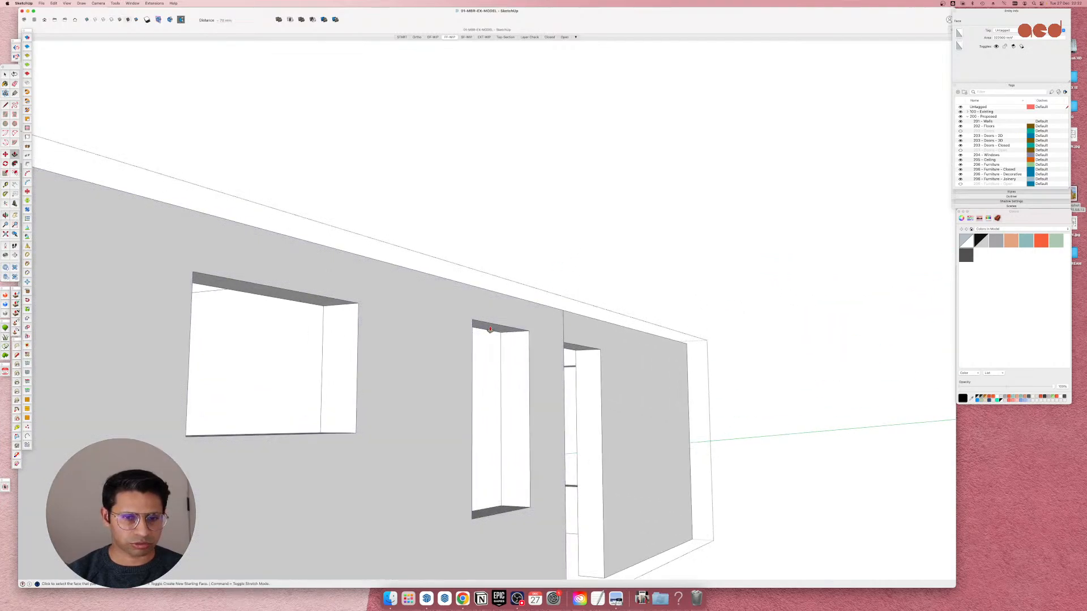
{"action": "middle_click_drag", "start_coordinate": [646, 405], "coordinate": [444, 313]}
{"action": "scroll", "coordinate": [445, 313], "scroll_direction": "down", "scroll_amount": 5}
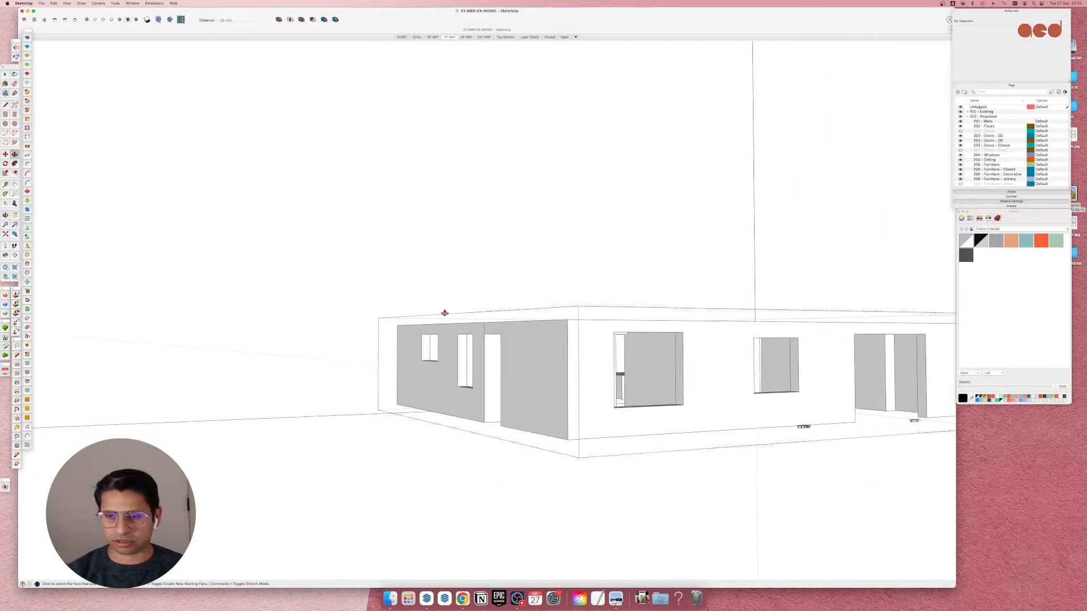
{"action": "scroll", "coordinate": [791, 330], "scroll_direction": "up", "scroll_amount": 10}
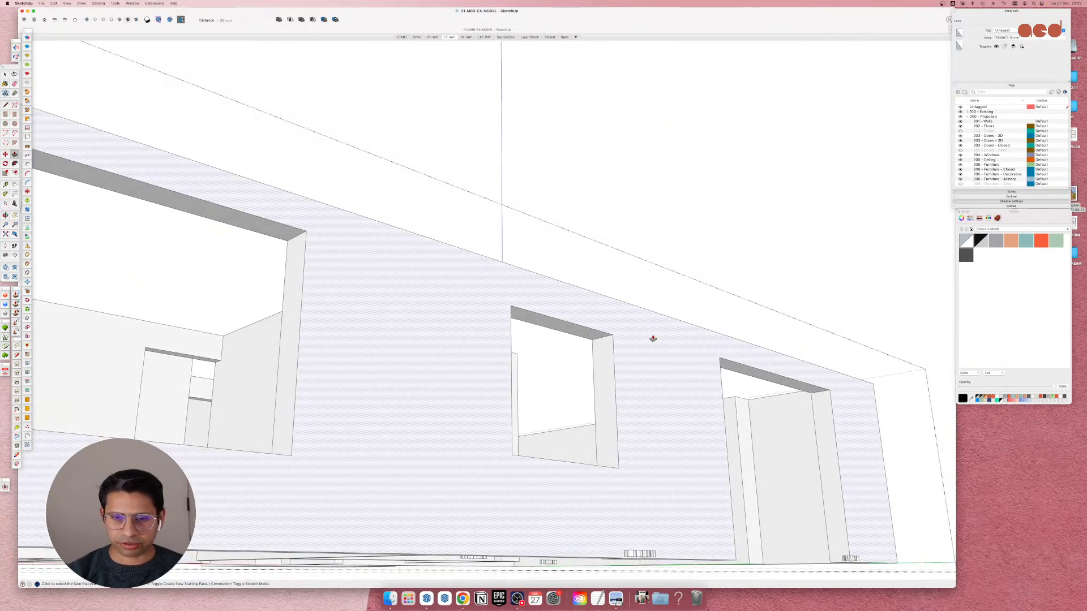
{"action": "left_click", "coordinate": [568, 327]}
{"action": "left_click", "coordinate": [763, 373]}
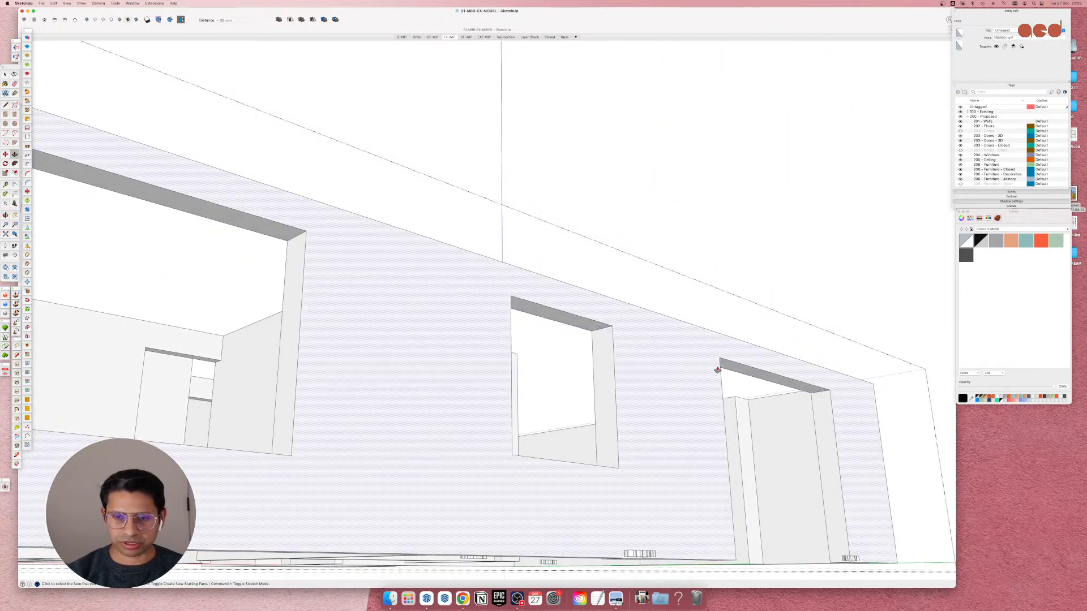
{"action": "left_click", "coordinate": [245, 225]}
{"action": "left_click", "coordinate": [549, 311]}
Delete the loose box standing outside the house beside the recessed entrance.
{"action": "middle_click_drag", "start_coordinate": [549, 313], "coordinate": [201, 499]}
{"action": "scroll", "coordinate": [202, 499], "scroll_direction": "down", "scroll_amount": 5}
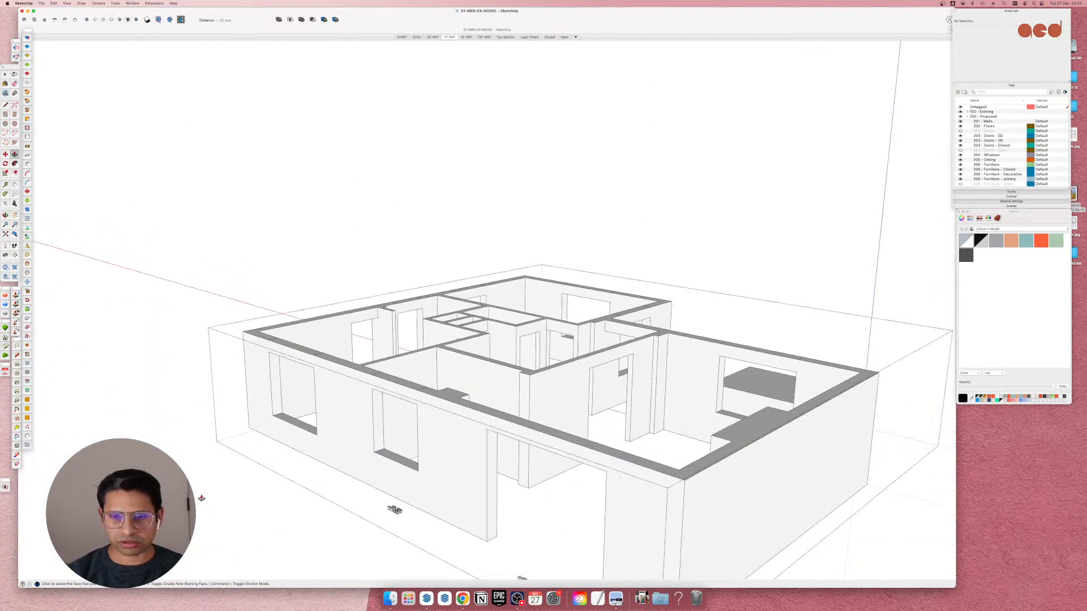
{"action": "scroll", "coordinate": [351, 493], "scroll_direction": "down", "scroll_amount": 5}
{"action": "middle_click_drag", "start_coordinate": [351, 493], "coordinate": [488, 412]}
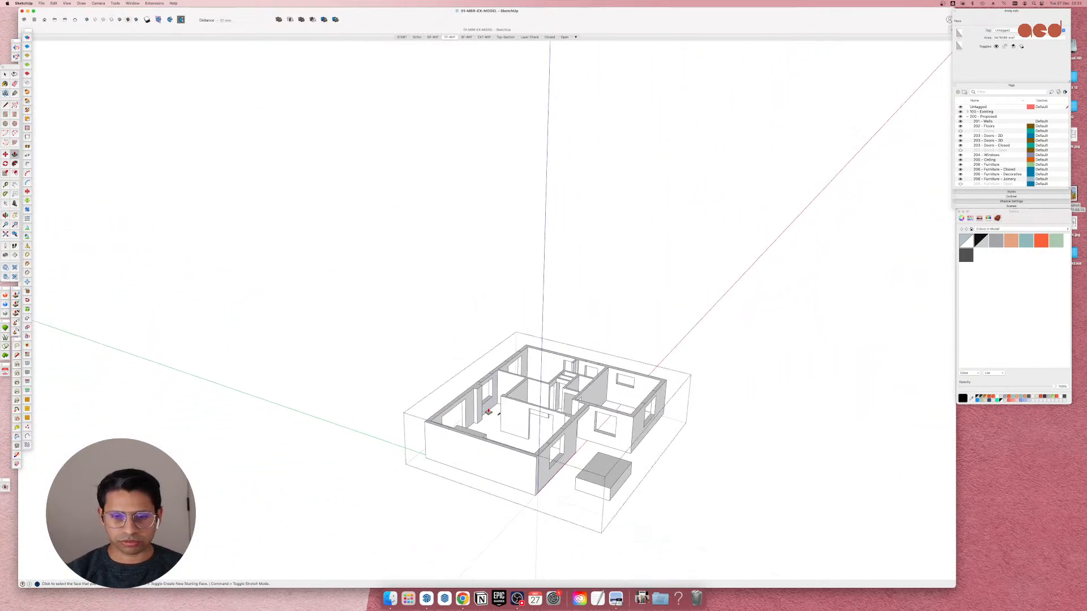
{"action": "scroll", "coordinate": [488, 412], "scroll_direction": "down", "scroll_amount": 3}
{"action": "scroll", "coordinate": [566, 444], "scroll_direction": "up", "scroll_amount": 9}
{"action": "key", "text": "space"}
{"action": "double_click", "coordinate": [555, 471]}
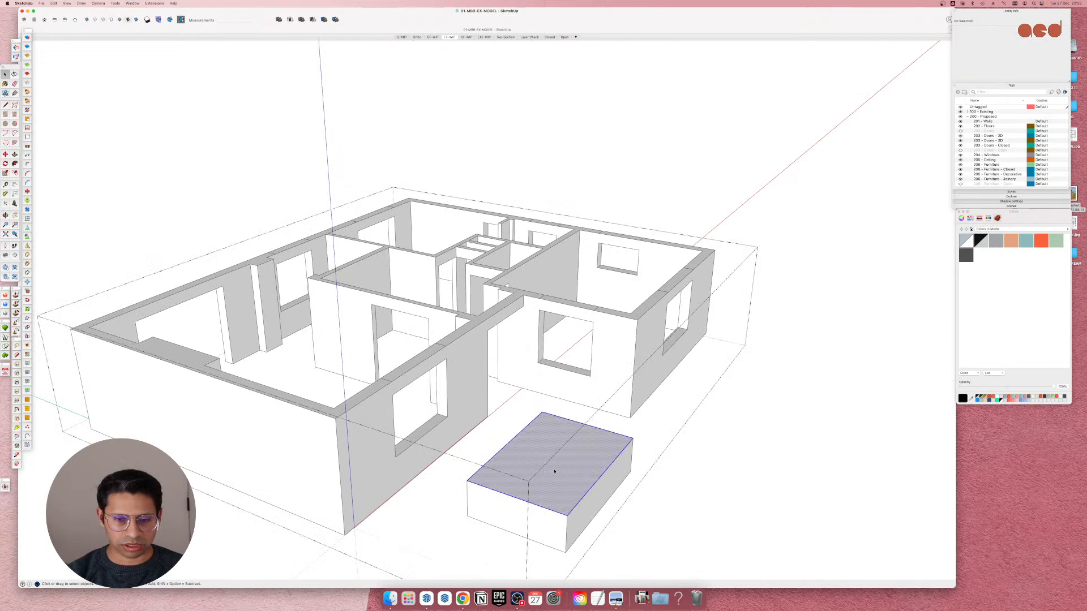
{"action": "triple_click", "coordinate": [554, 472]}
{"action": "key", "text": "Delete"}
Place a Tape Measure guide 1640 mm above the floor edge on the inner wall face with the small window.
{"action": "scroll", "coordinate": [306, 449], "scroll_direction": "down", "scroll_amount": 3}
{"action": "scroll", "coordinate": [306, 449], "scroll_direction": "up", "scroll_amount": 3}
{"action": "middle_click_drag", "start_coordinate": [305, 449], "coordinate": [594, 305]}
{"action": "scroll", "coordinate": [277, 446], "scroll_direction": "down", "scroll_amount": 2}
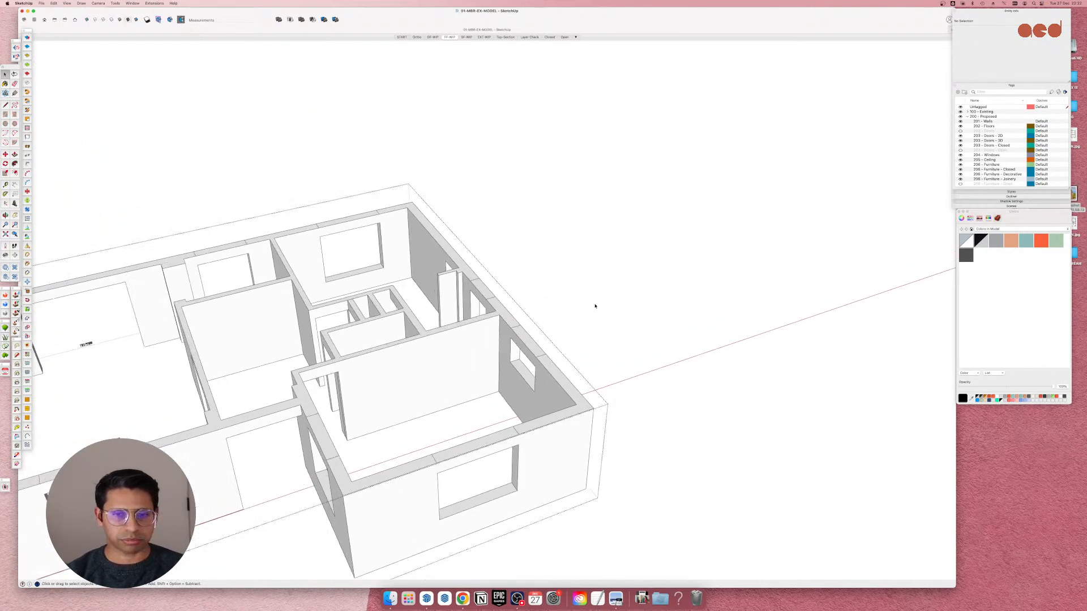
{"action": "scroll", "coordinate": [594, 305], "scroll_direction": "up", "scroll_amount": 10}
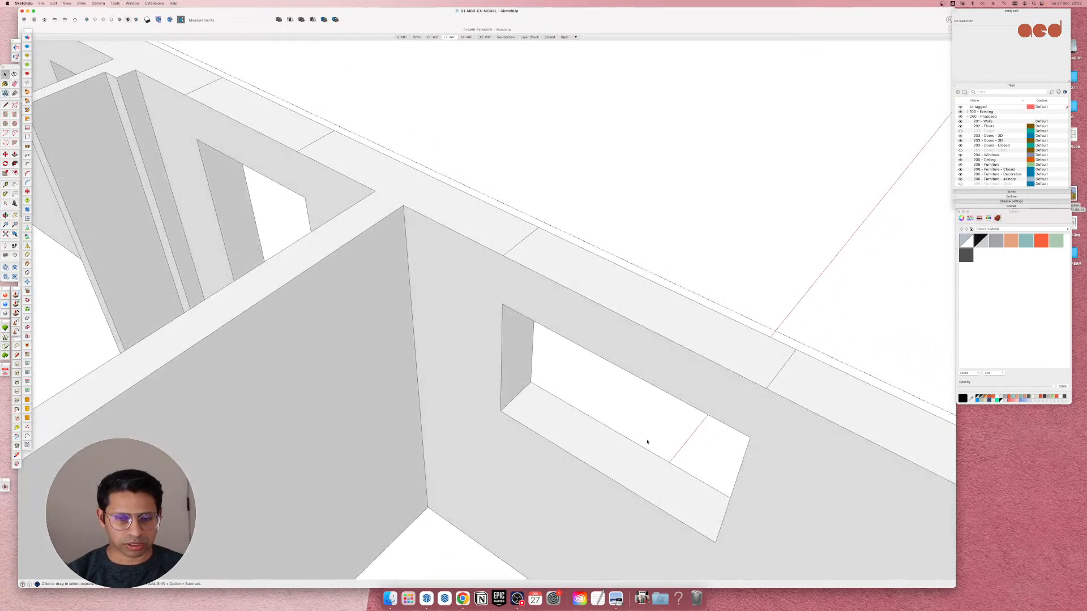
{"action": "scroll", "coordinate": [647, 442], "scroll_direction": "down", "scroll_amount": 5}
{"action": "middle_click_drag", "start_coordinate": [648, 442], "coordinate": [470, 446]}
{"action": "scroll", "coordinate": [542, 511], "scroll_direction": "up", "scroll_amount": 4}
{"action": "middle_click_drag", "start_coordinate": [542, 511], "coordinate": [583, 473]}
{"action": "scroll", "coordinate": [423, 417], "scroll_direction": "down", "scroll_amount": 3}
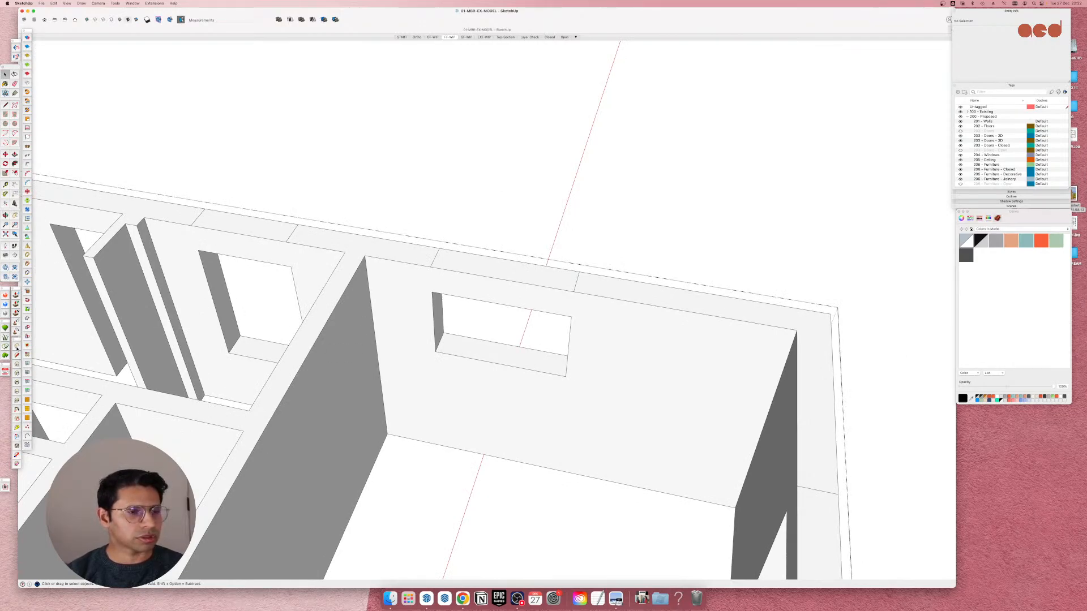
{"action": "left_click", "coordinate": [6, 185]}
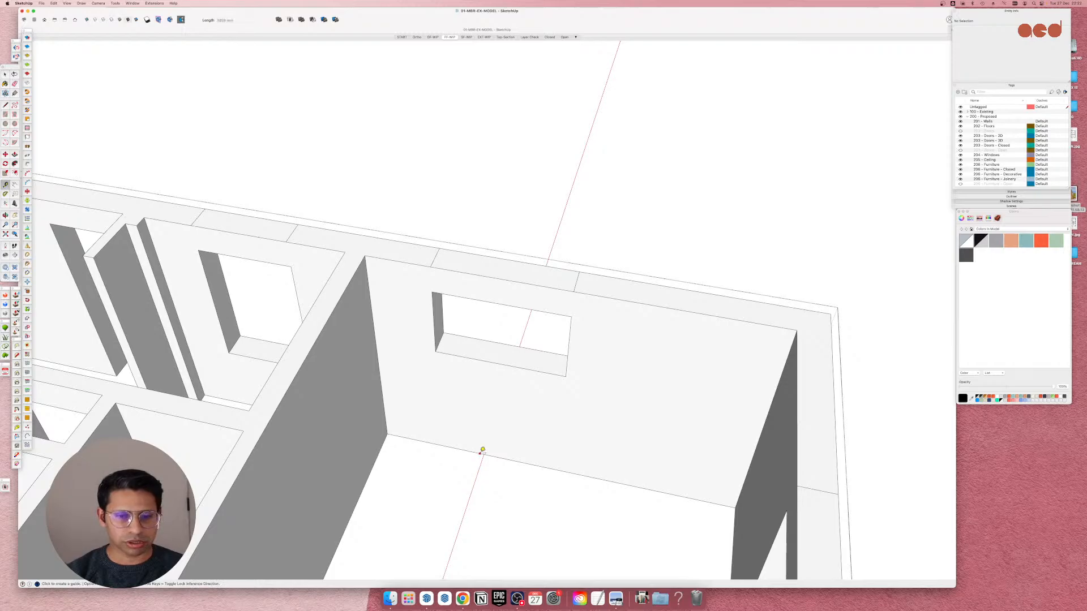
{"action": "left_click", "coordinate": [480, 453]}
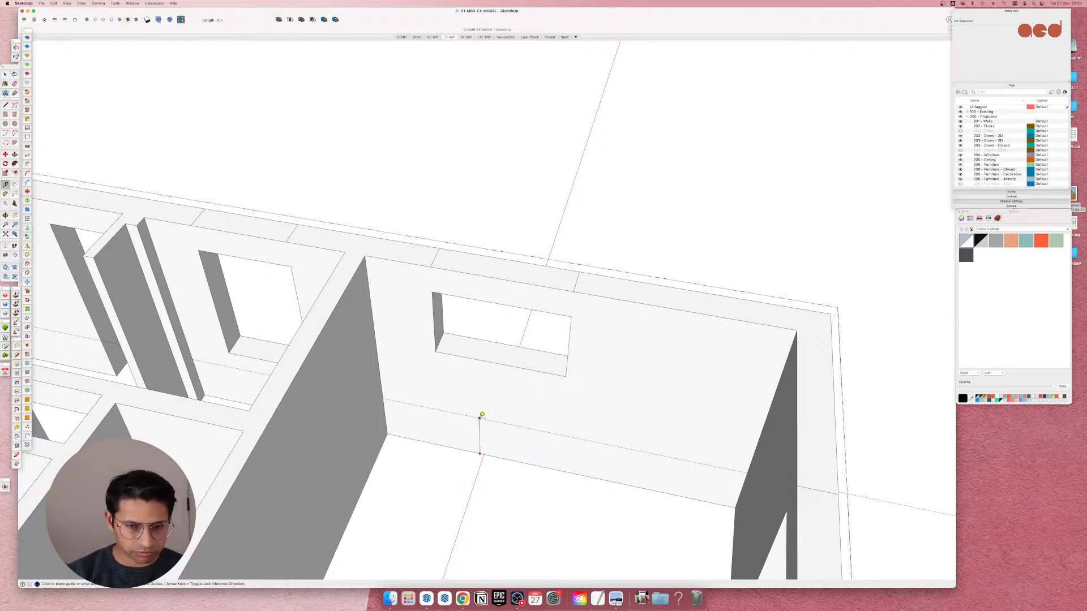
{"action": "type", "text": "1640"}
{"action": "key", "text": "Return"}
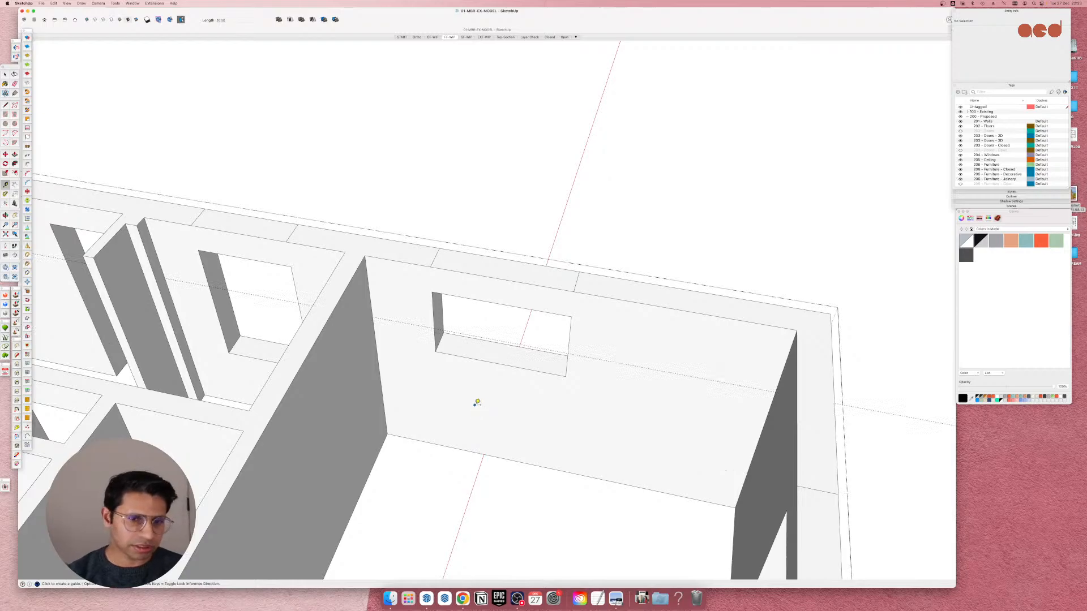
Raise the small window's sill to the guide with Push/Pull and delete the guide.
{"action": "scroll", "coordinate": [447, 348], "scroll_direction": "up", "scroll_amount": 4}
{"action": "key", "text": "p"}
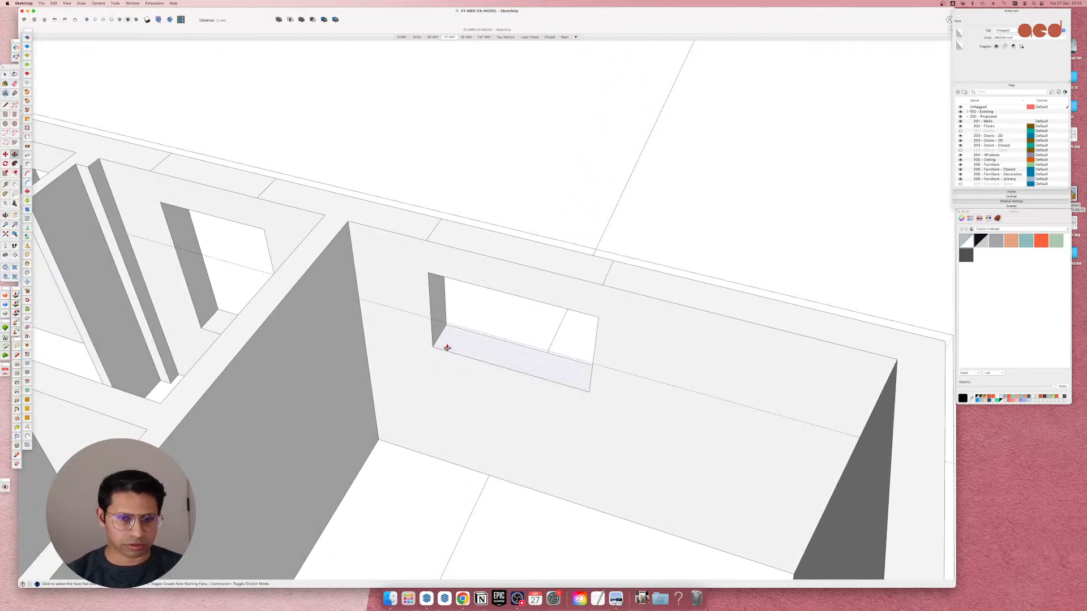
{"action": "left_click", "coordinate": [447, 347]}
{"action": "left_click", "coordinate": [461, 327]}
{"action": "scroll", "coordinate": [453, 340], "scroll_direction": "down", "scroll_amount": 3}
{"action": "key", "text": "space"}
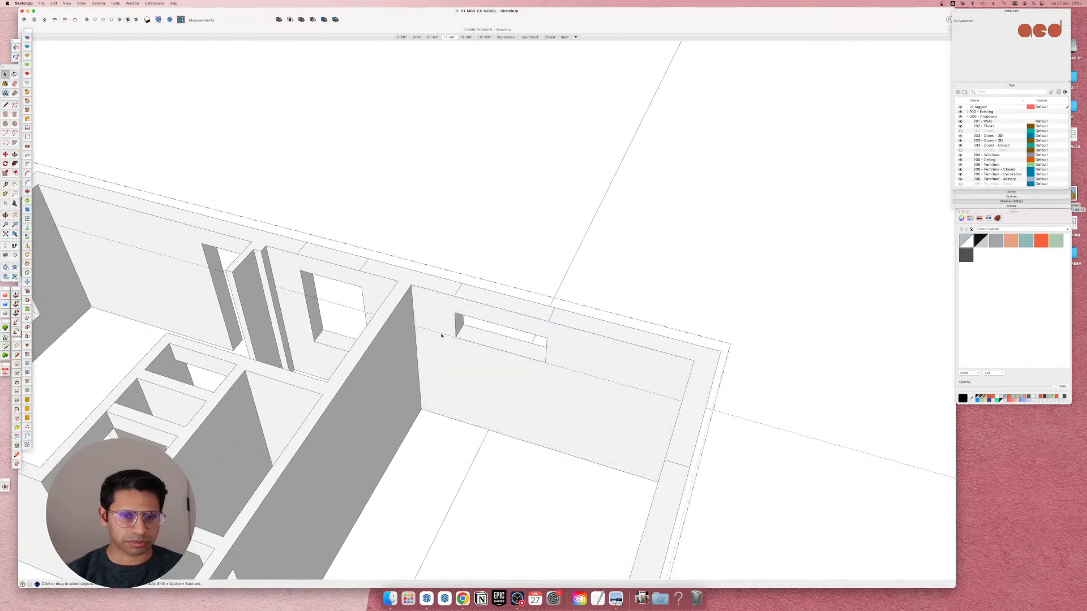
{"action": "middle_click_drag", "start_coordinate": [440, 335], "coordinate": [622, 409]}
{"action": "scroll", "coordinate": [622, 410], "scroll_direction": "down", "scroll_amount": 4}
{"action": "scroll", "coordinate": [648, 358], "scroll_direction": "up", "scroll_amount": 6}
{"action": "middle_click_drag", "start_coordinate": [648, 359], "coordinate": [677, 371]}
{"action": "scroll", "coordinate": [672, 379], "scroll_direction": "down", "scroll_amount": 4}
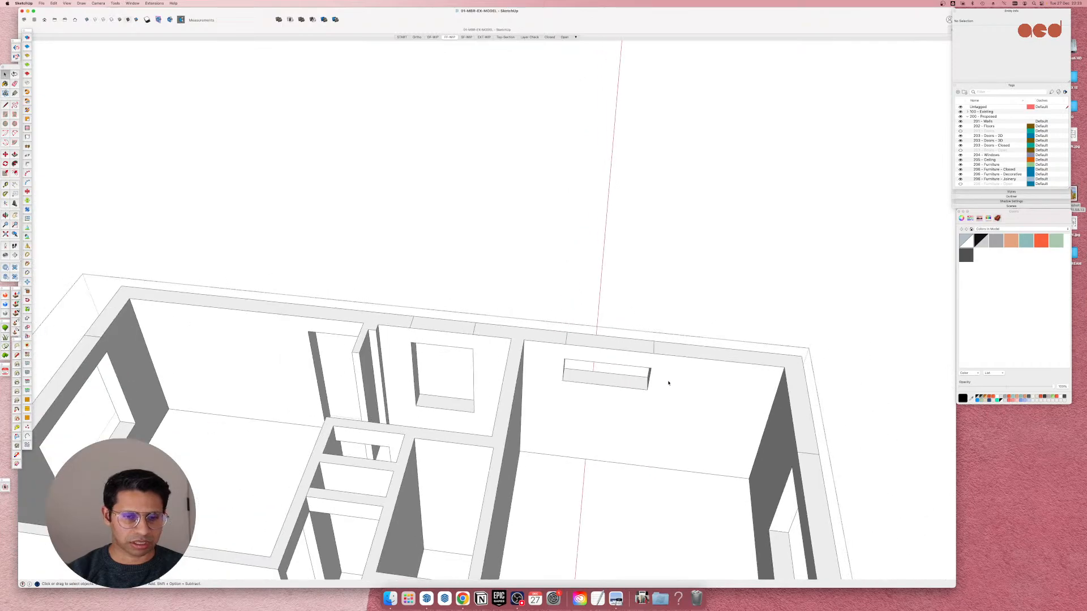
Place a Tape Measure guide parallel to the floor edge across the wide window in the far corner room.
{"action": "scroll", "coordinate": [392, 367], "scroll_direction": "up", "scroll_amount": 4}
{"action": "scroll", "coordinate": [655, 345], "scroll_direction": "down", "scroll_amount": 6}
{"action": "scroll", "coordinate": [398, 403], "scroll_direction": "up", "scroll_amount": 4}
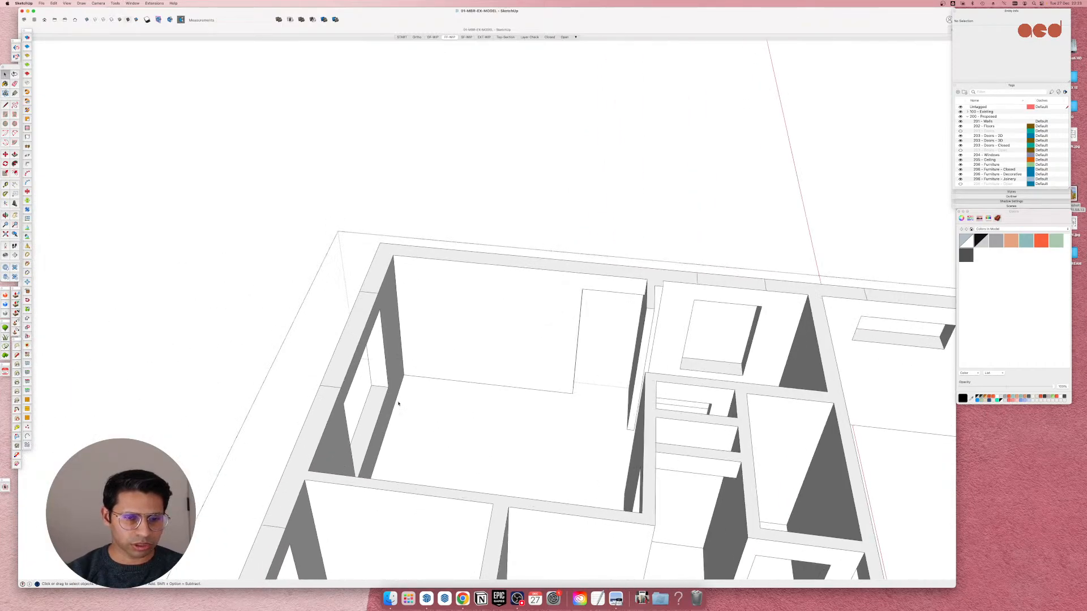
{"action": "middle_click_drag", "start_coordinate": [398, 403], "coordinate": [216, 452]}
{"action": "scroll", "coordinate": [267, 364], "scroll_direction": "up", "scroll_amount": 6}
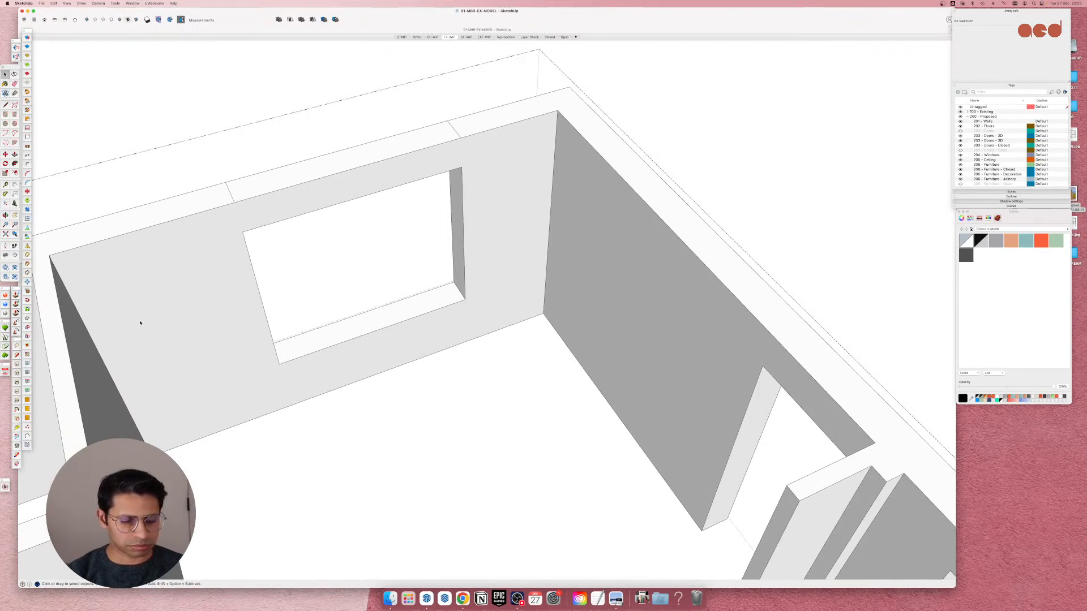
{"action": "key", "text": "t"}
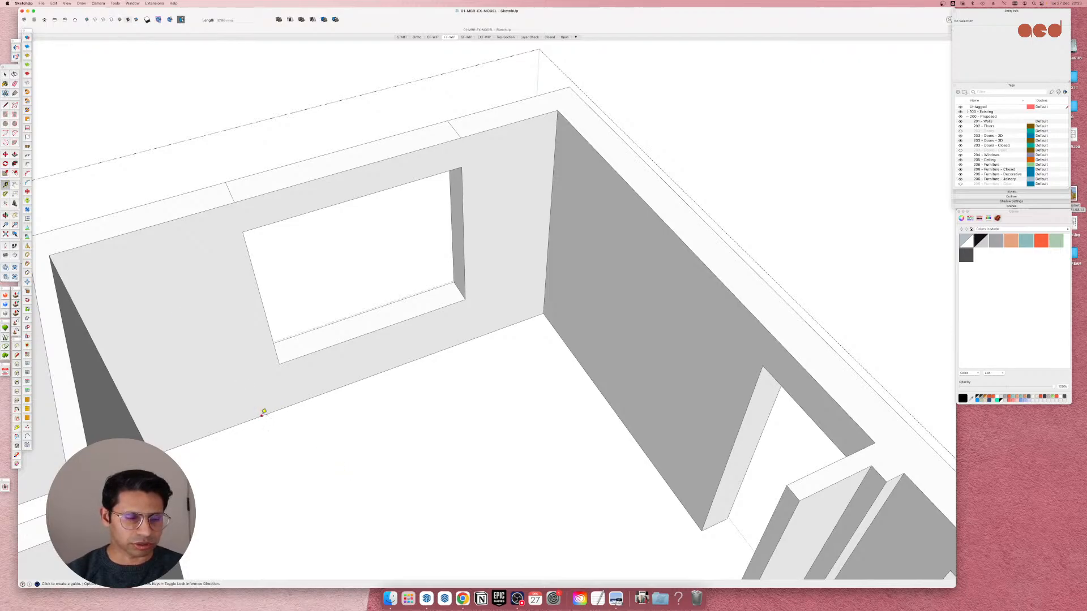
{"action": "left_click", "coordinate": [256, 417]}
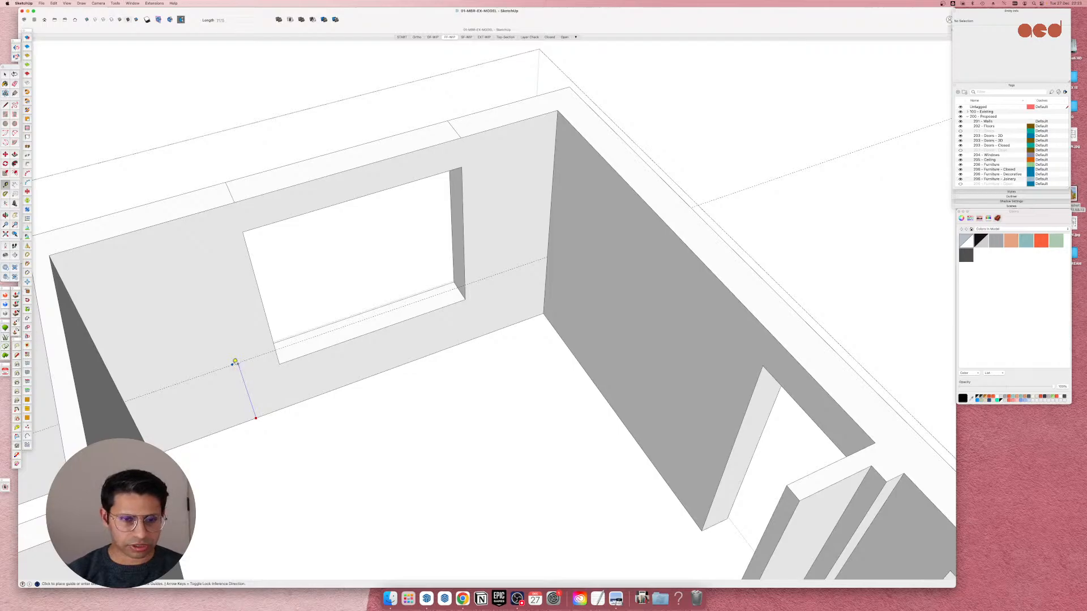
{"action": "key", "text": "Return"}
Raise the corner room window's sill to the guide with Push/Pull and delete the guide.
{"action": "key", "text": "p"}
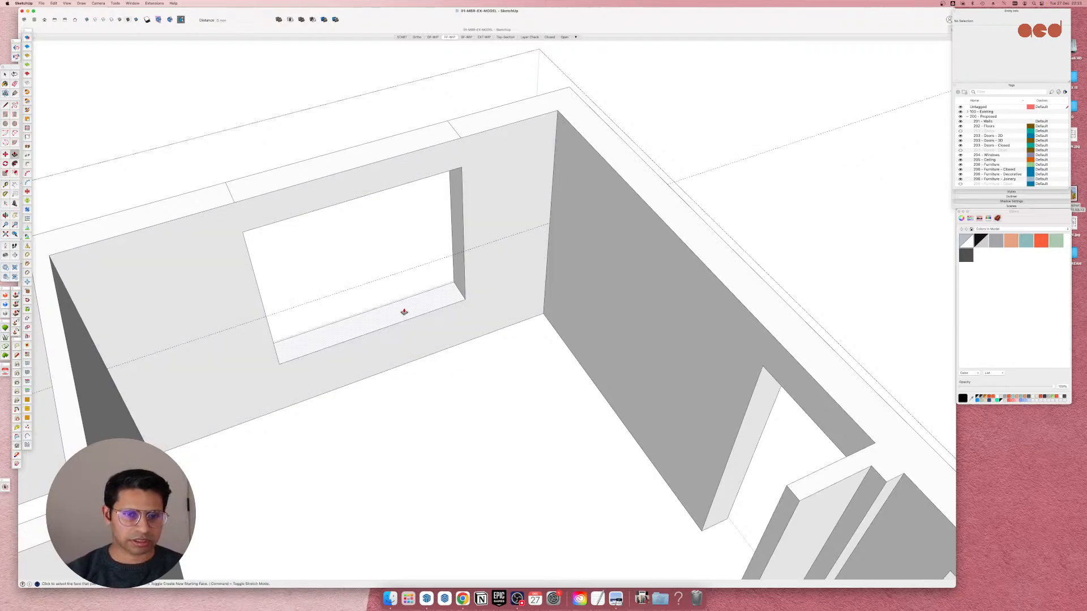
{"action": "left_click", "coordinate": [404, 312]}
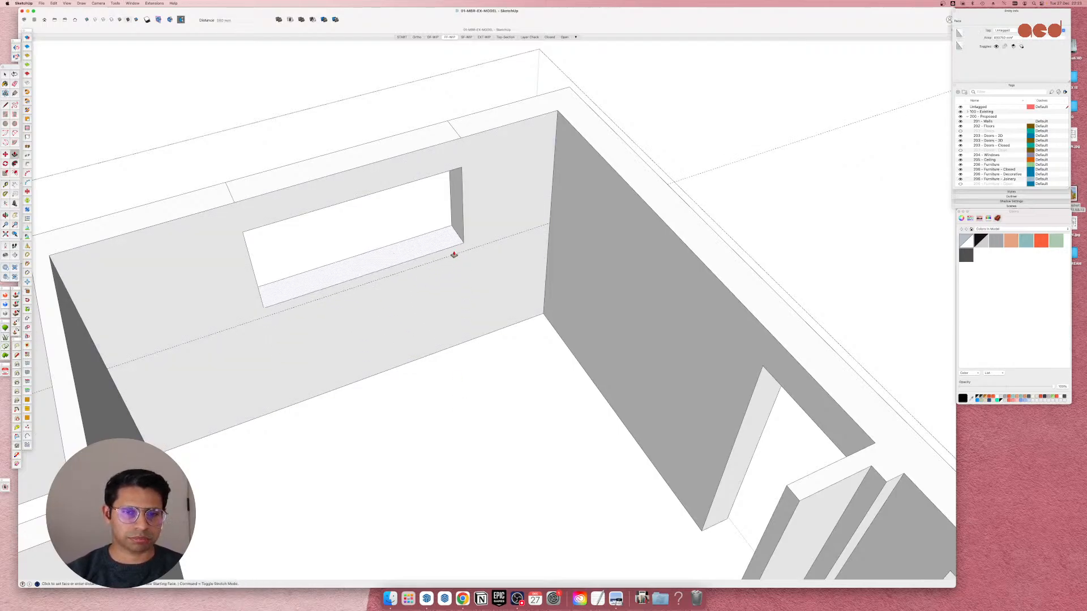
{"action": "left_click", "coordinate": [453, 254]}
{"action": "key", "text": "space"}
{"action": "key", "text": "Escape"}
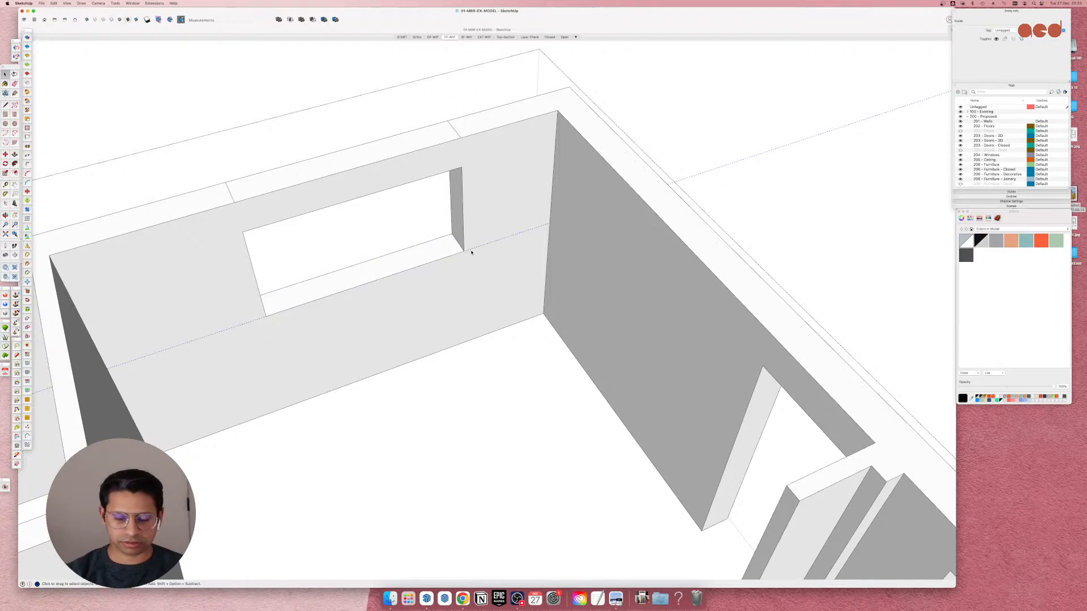
{"action": "key", "text": "Delete"}
Delete the stray rectangular outline spanning across the house walls.
{"action": "scroll", "coordinate": [602, 250], "scroll_direction": "down", "scroll_amount": 10}
{"action": "scroll", "coordinate": [566, 258], "scroll_direction": "up", "scroll_amount": 4}
{"action": "middle_click_drag", "start_coordinate": [447, 261], "coordinate": [180, 359]}
{"action": "scroll", "coordinate": [564, 250], "scroll_direction": "down", "scroll_amount": 8}
{"action": "scroll", "coordinate": [583, 408], "scroll_direction": "down", "scroll_amount": 3}
{"action": "scroll", "coordinate": [580, 398], "scroll_direction": "up", "scroll_amount": 4}
{"action": "middle_click_drag", "start_coordinate": [580, 397], "coordinate": [479, 426]}
{"action": "left_click", "coordinate": [479, 426]}
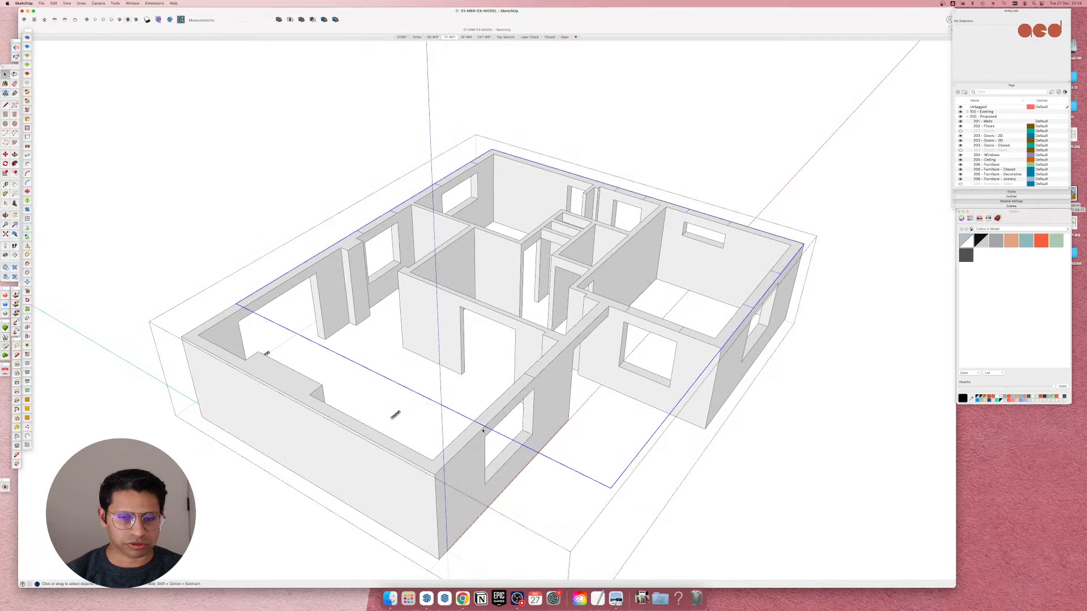
{"action": "key", "text": "Delete"}
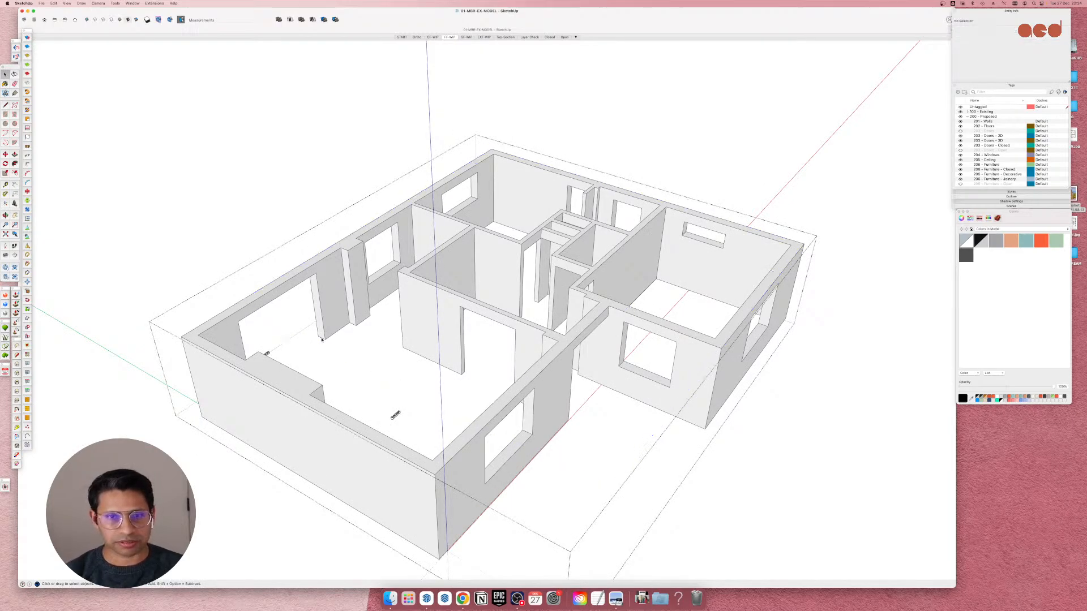
Examine the walls and their door and window openings from several sides of the house.
{"action": "middle_click_drag", "start_coordinate": [490, 433], "coordinate": [917, 340]}
{"action": "scroll", "coordinate": [519, 320], "scroll_direction": "down", "scroll_amount": 3}
{"action": "scroll", "coordinate": [519, 320], "scroll_direction": "up", "scroll_amount": 4}
{"action": "middle_click_drag", "start_coordinate": [433, 340], "coordinate": [391, 437]}
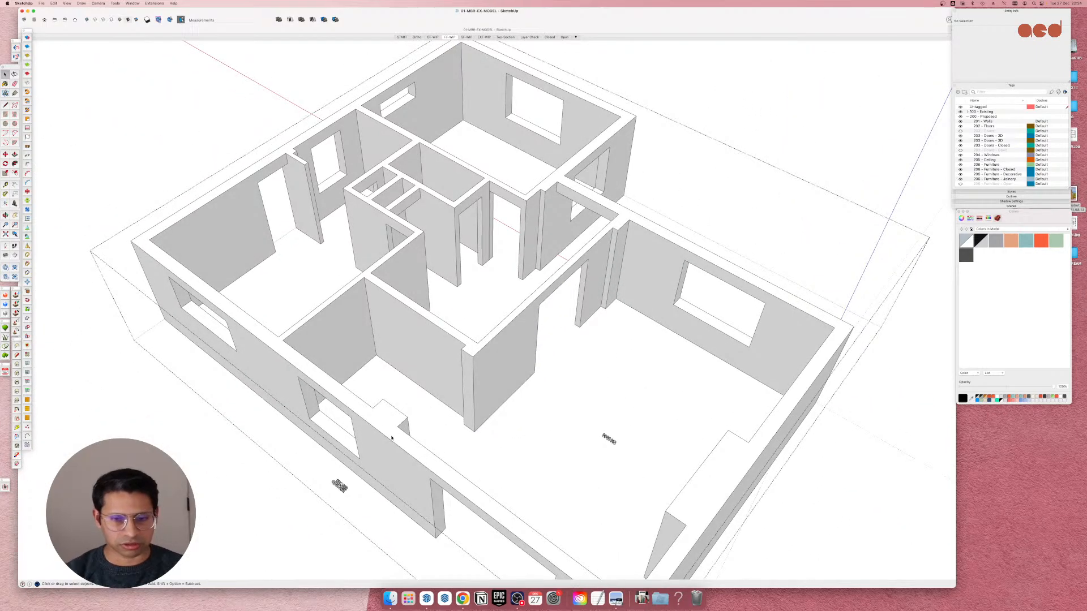
{"action": "scroll", "coordinate": [575, 394], "scroll_direction": "down", "scroll_amount": 3}
{"action": "middle_click_drag", "start_coordinate": [574, 393], "coordinate": [436, 374]}
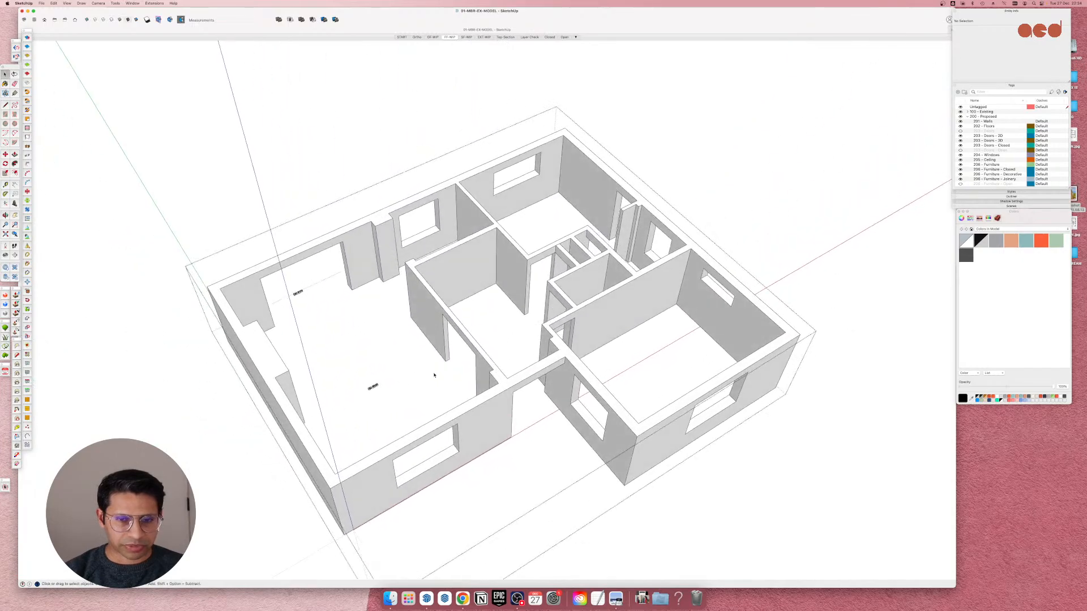
{"action": "scroll", "coordinate": [524, 355], "scroll_direction": "down", "scroll_amount": 3}
{"action": "scroll", "coordinate": [524, 355], "scroll_direction": "up", "scroll_amount": 3}
{"action": "middle_click_drag", "start_coordinate": [524, 355], "coordinate": [696, 369]}
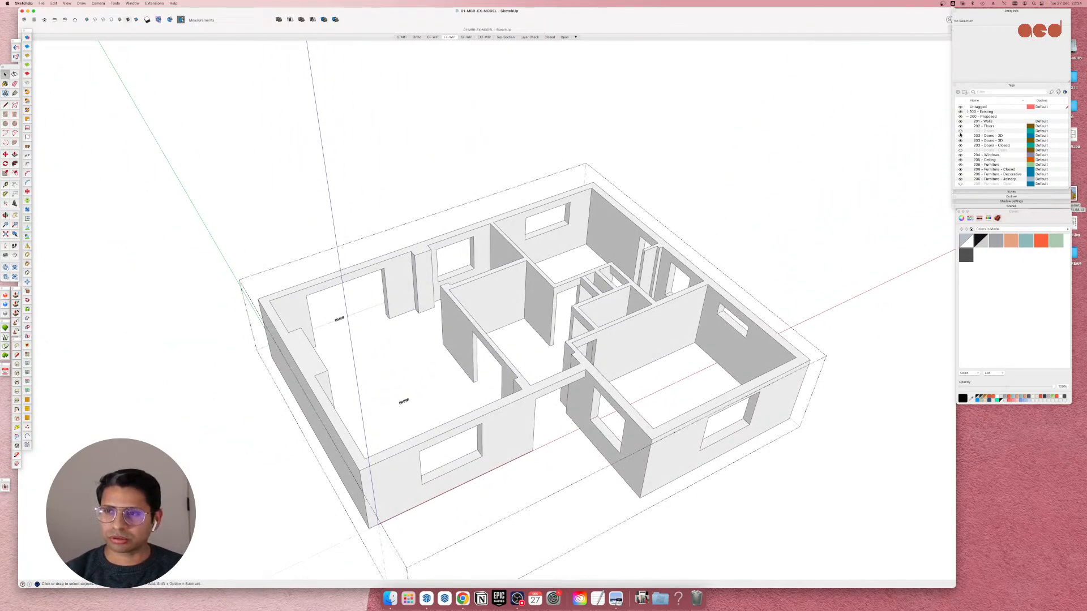
Exit editing of the walls group to return to the whole model.
{"action": "scroll", "coordinate": [962, 139], "scroll_direction": "down", "scroll_amount": 5}
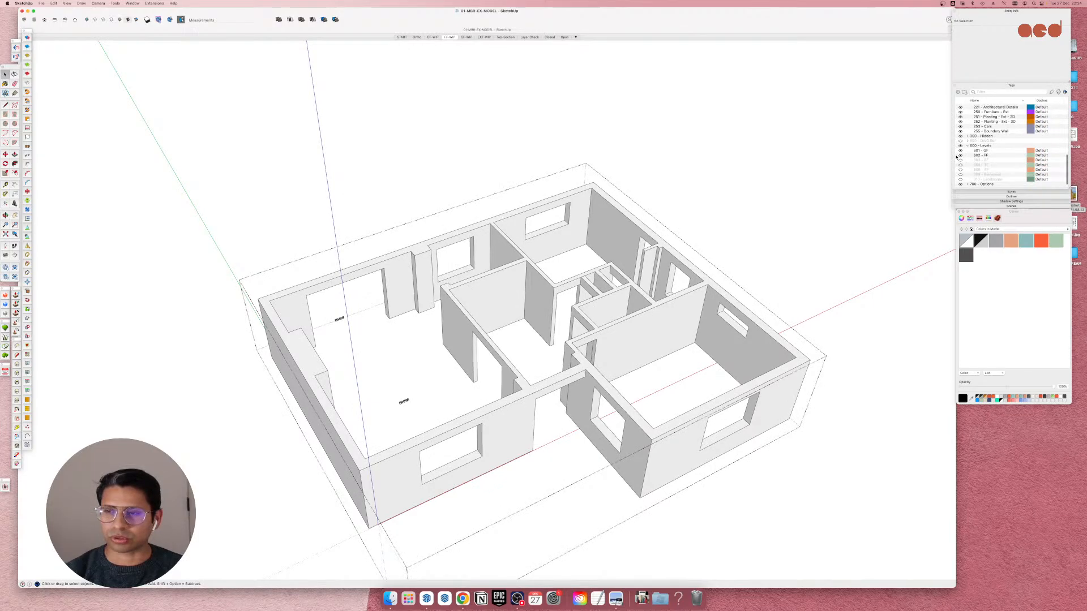
{"action": "left_click", "coordinate": [764, 173]}
{"action": "left_click", "coordinate": [764, 172]}
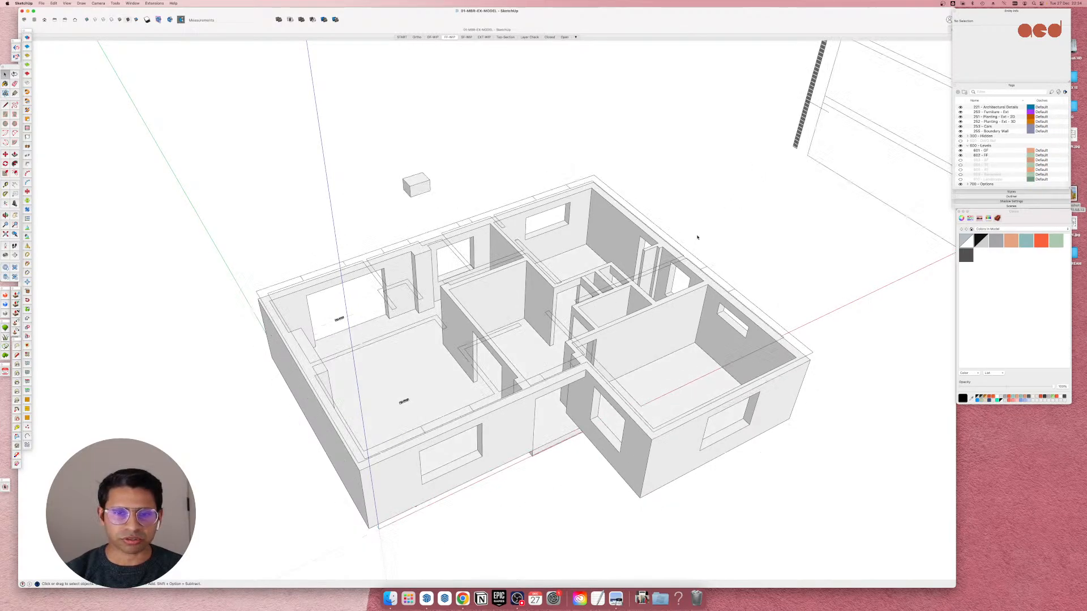
Select the outlined first-floor group above the walls and examine its corner against the ground-floor wall corner.
{"action": "middle_click_drag", "start_coordinate": [312, 314], "coordinate": [466, 245]}
{"action": "scroll", "coordinate": [405, 270], "scroll_direction": "up", "scroll_amount": 10}
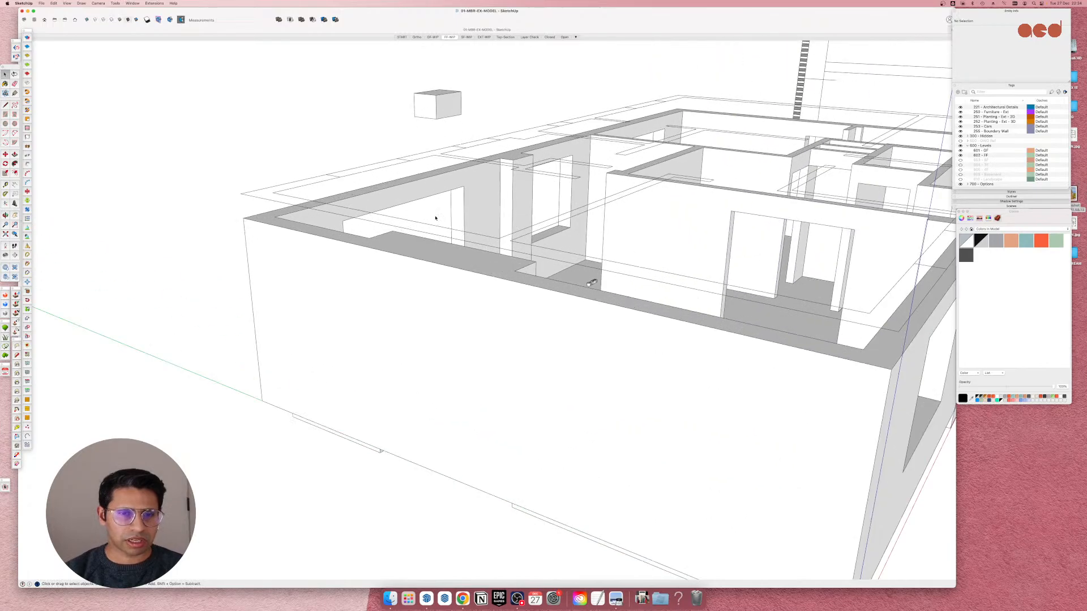
{"action": "scroll", "coordinate": [405, 270], "scroll_direction": "down", "scroll_amount": 5}
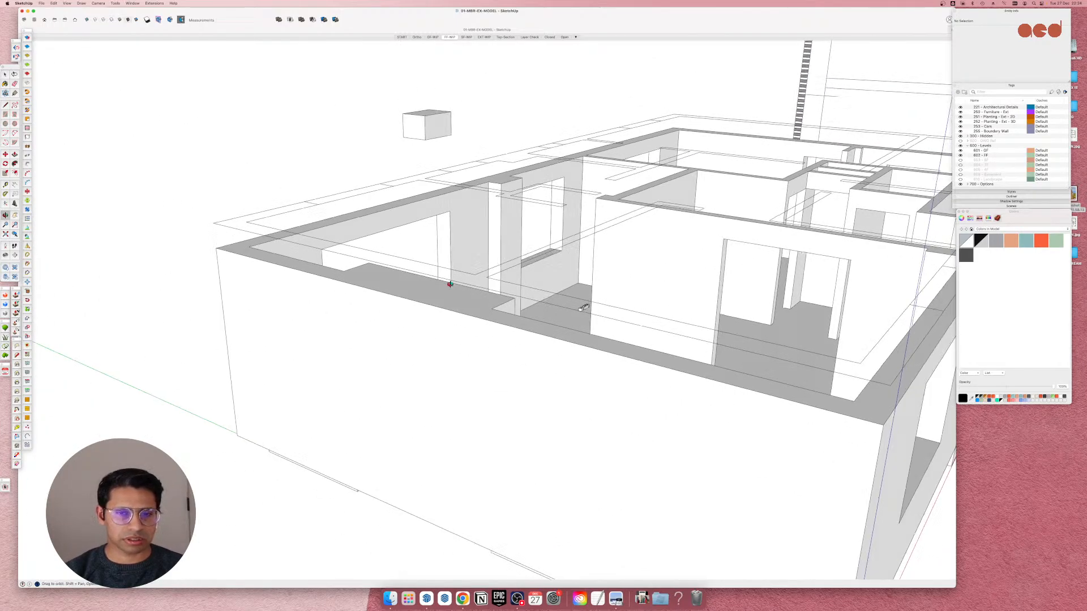
{"action": "middle_click_drag", "start_coordinate": [447, 284], "coordinate": [244, 216]}
{"action": "left_click", "coordinate": [245, 213]}
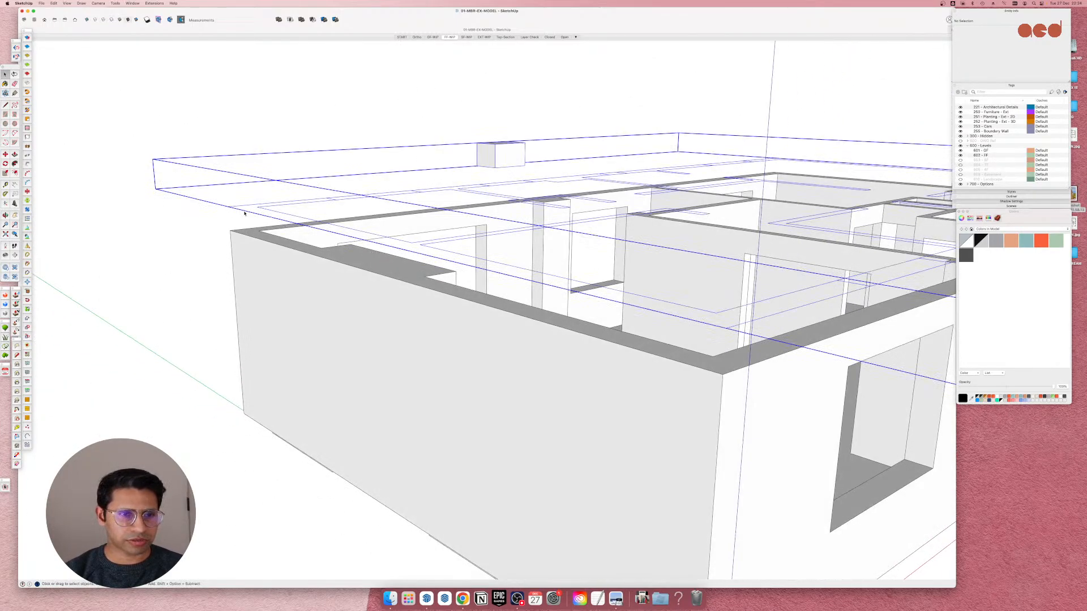
{"action": "middle_click_drag", "start_coordinate": [248, 216], "coordinate": [331, 300]}
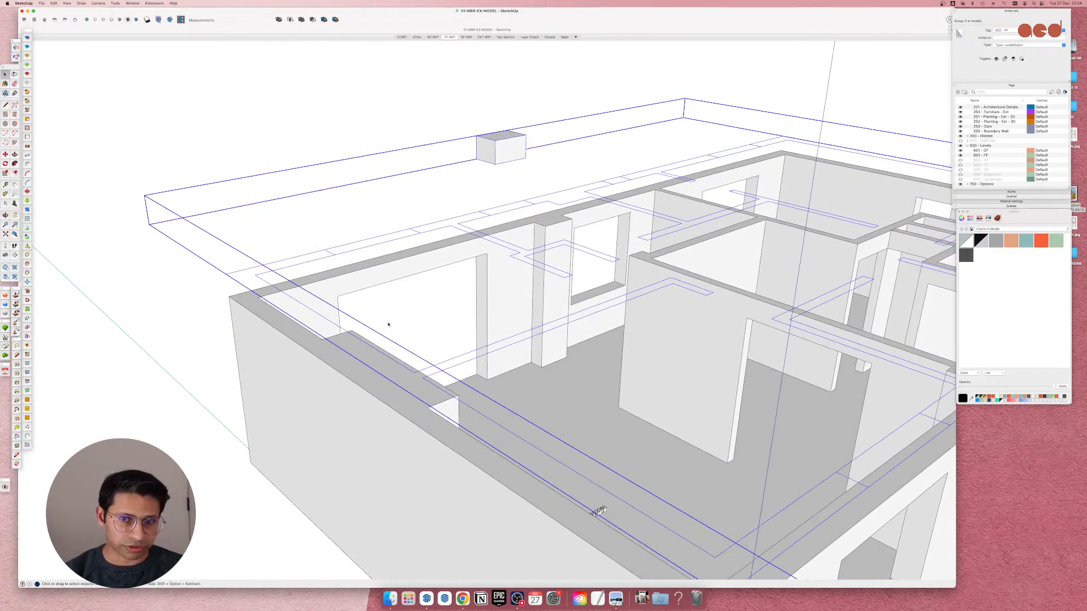
{"action": "scroll", "coordinate": [388, 325], "scroll_direction": "down", "scroll_amount": 4}
{"action": "middle_click_drag", "start_coordinate": [388, 324], "coordinate": [283, 255]}
{"action": "scroll", "coordinate": [283, 255], "scroll_direction": "up", "scroll_amount": 5}
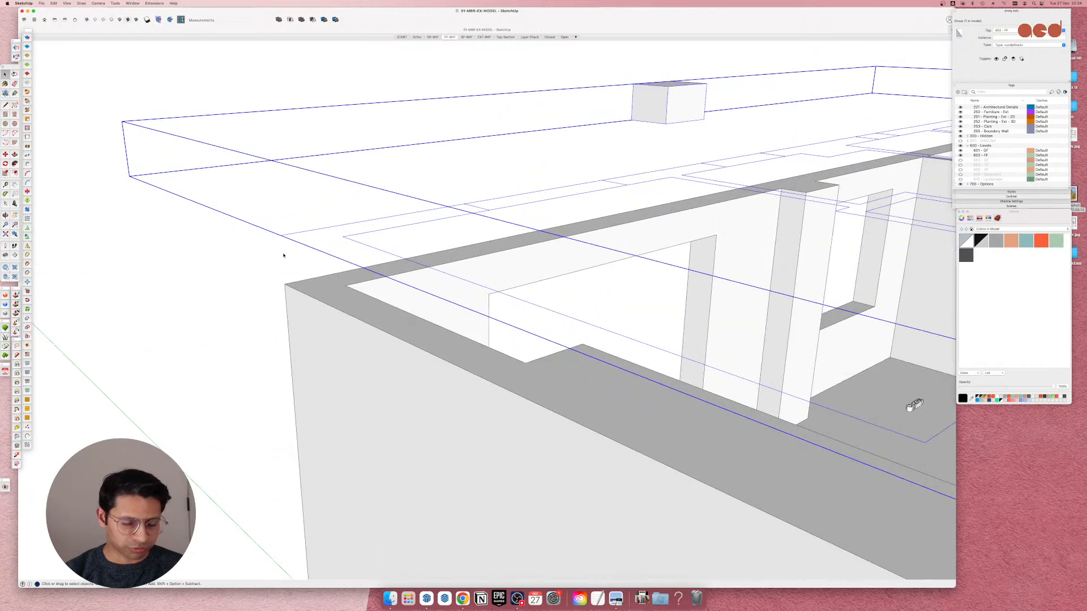
Measure the vertical gap between the outer wall's top corner and the first-floor outline with the Line tool.
{"action": "scroll", "coordinate": [283, 255], "scroll_direction": "down", "scroll_amount": 2}
{"action": "key", "text": "l"}
{"action": "left_click", "coordinate": [284, 268]}
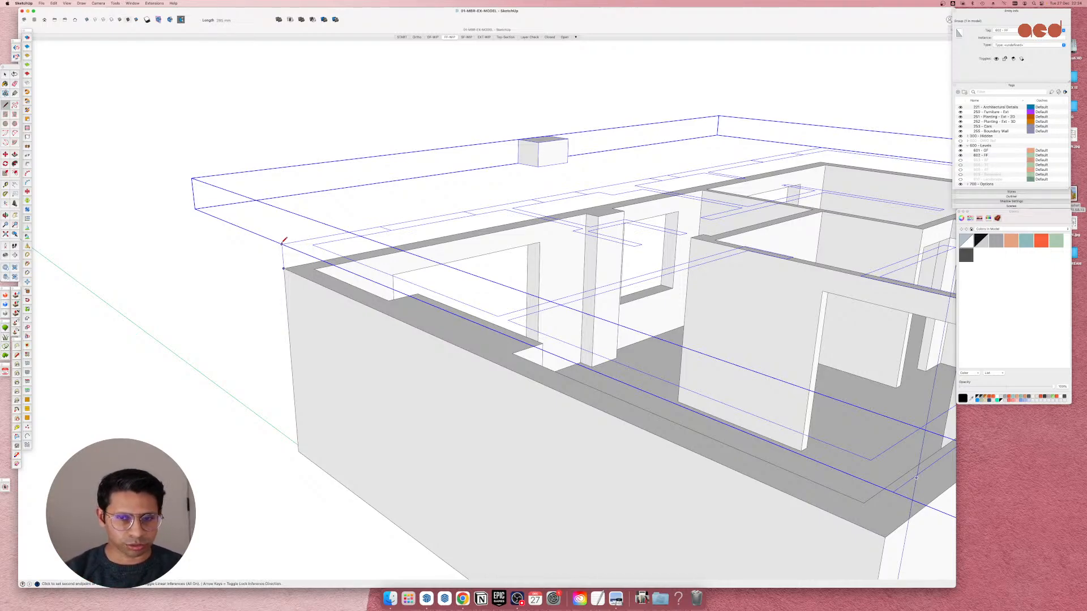
{"action": "key", "text": "Escape"}
Examine how the first-floor outline sits over the ground-floor walls, ending at the corner beside the chimney breast.
{"action": "middle_click_drag", "start_coordinate": [283, 247], "coordinate": [403, 329]}
{"action": "scroll", "coordinate": [408, 295], "scroll_direction": "down", "scroll_amount": 5}
{"action": "scroll", "coordinate": [556, 488], "scroll_direction": "up", "scroll_amount": 5}
{"action": "middle_click_drag", "start_coordinate": [537, 446], "coordinate": [516, 487]}
{"action": "scroll", "coordinate": [515, 487], "scroll_direction": "down", "scroll_amount": 5}
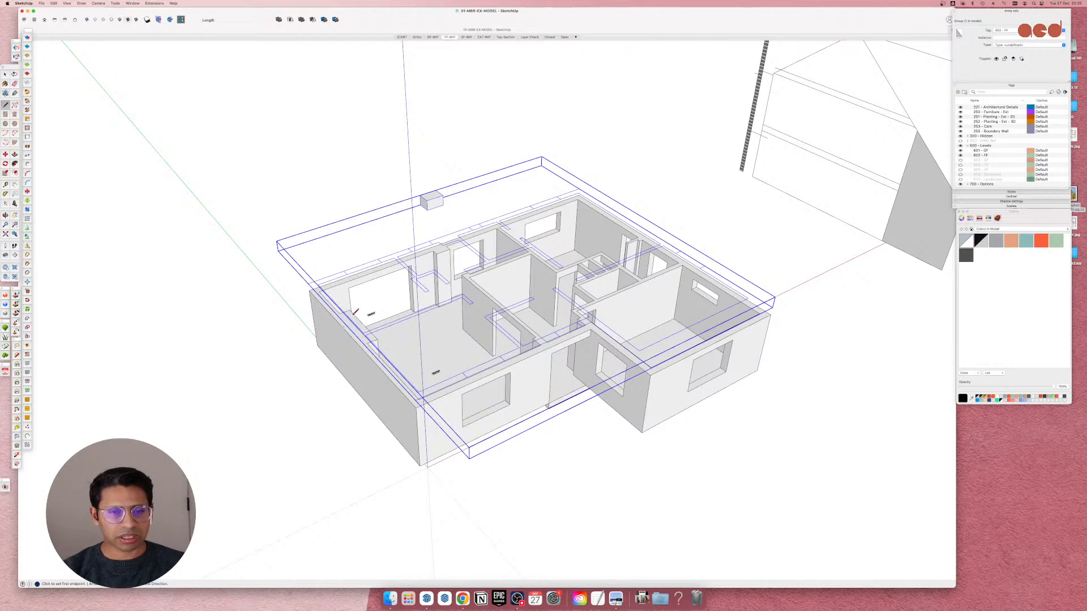
{"action": "scroll", "coordinate": [434, 331], "scroll_direction": "up", "scroll_amount": 5}
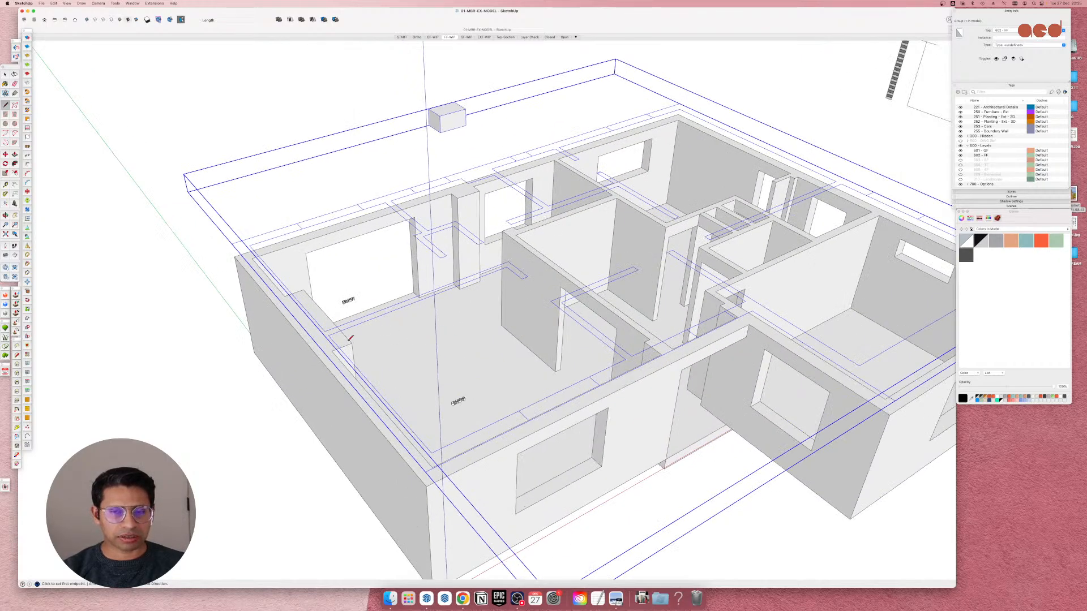
{"action": "middle_click_drag", "start_coordinate": [349, 338], "coordinate": [381, 315]}
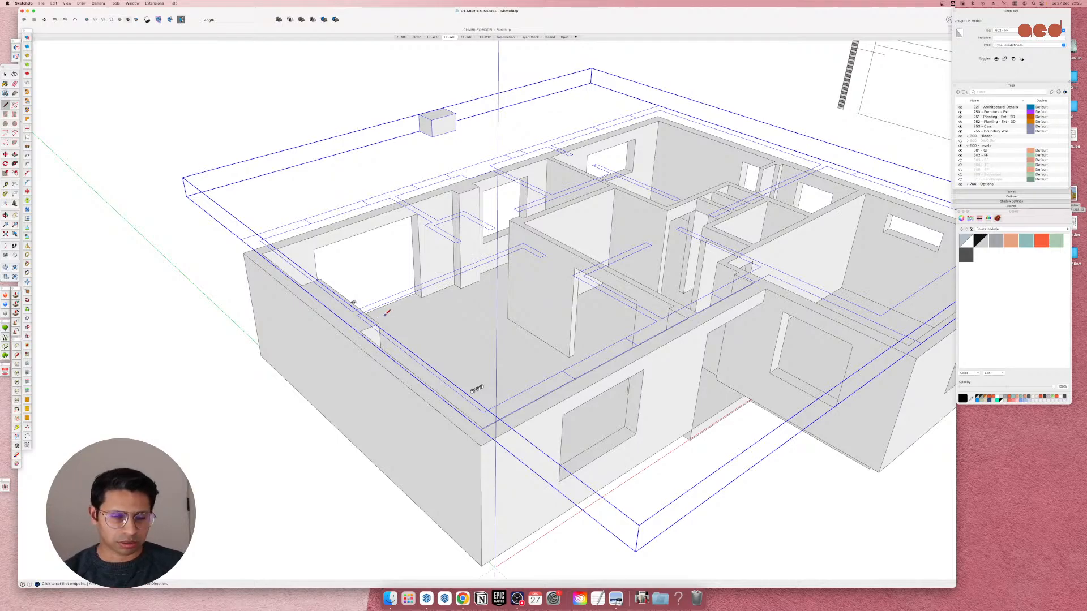
{"action": "middle_click_drag", "start_coordinate": [372, 335], "coordinate": [569, 401]}
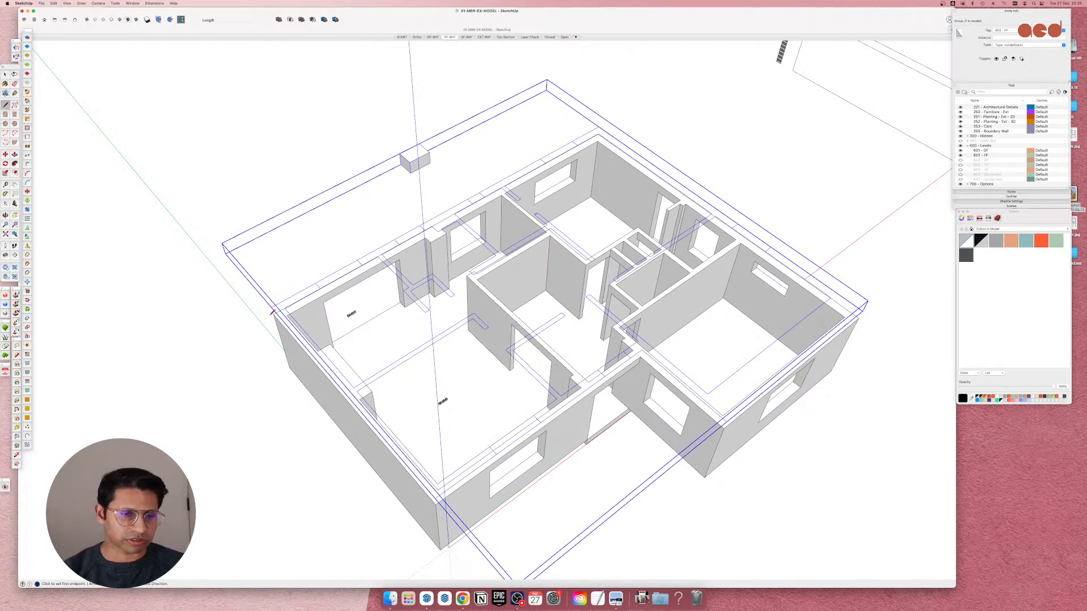
{"action": "scroll", "coordinate": [272, 312], "scroll_direction": "up", "scroll_amount": 10}
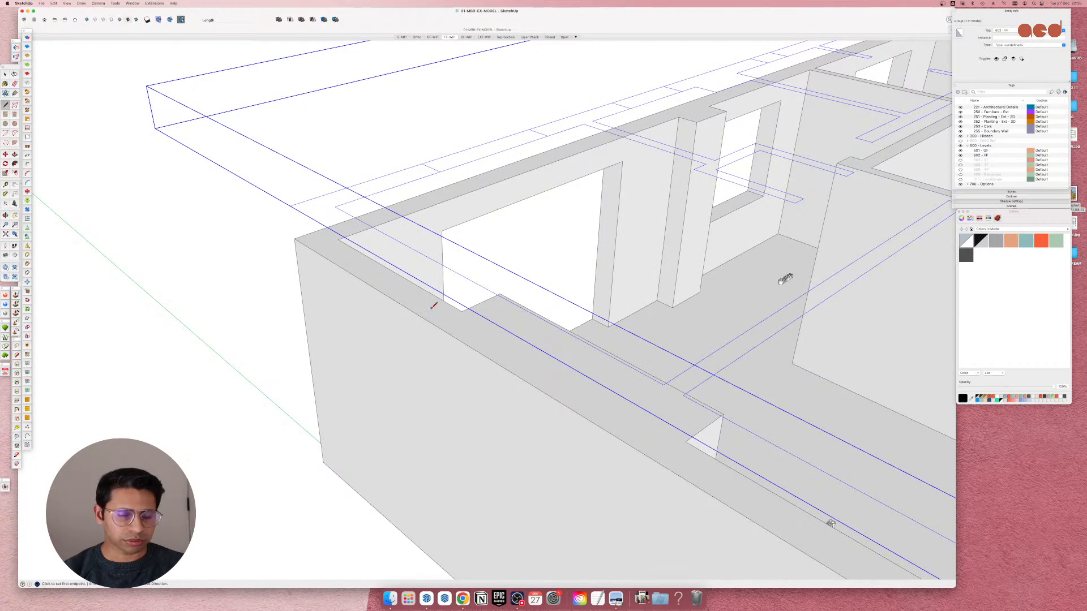
{"action": "scroll", "coordinate": [377, 282], "scroll_direction": "down", "scroll_amount": 3}
{"action": "scroll", "coordinate": [337, 262], "scroll_direction": "up", "scroll_amount": 5}
Open the walls group for editing and select the continuous top face of the walls with its bounding edges.
{"action": "key", "text": "space"}
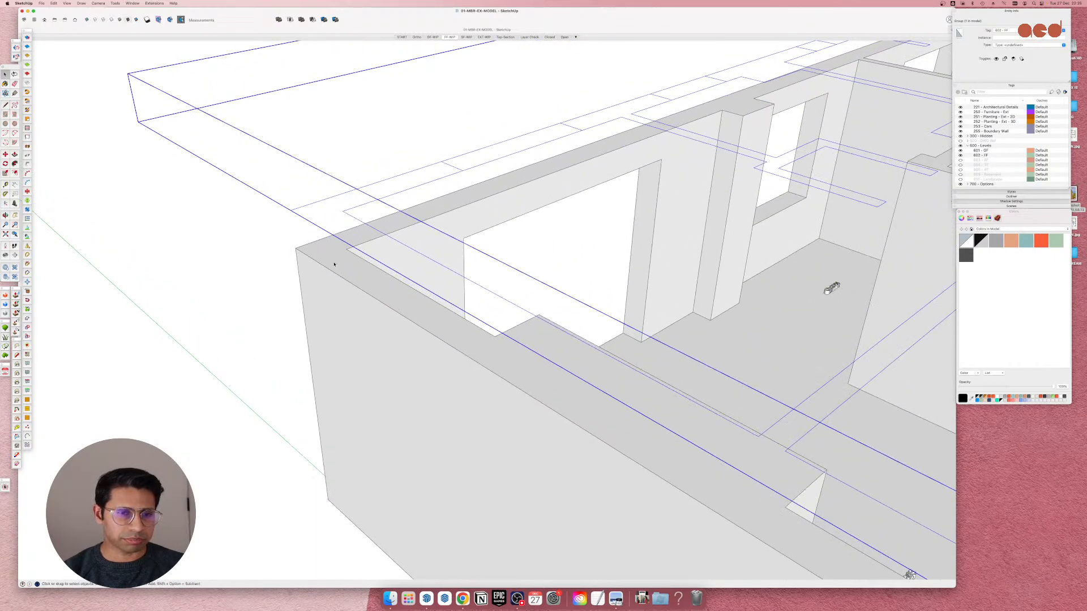
{"action": "double_click", "coordinate": [334, 264]}
{"action": "key", "text": "Delete"}
{"action": "key", "text": "super+a"}
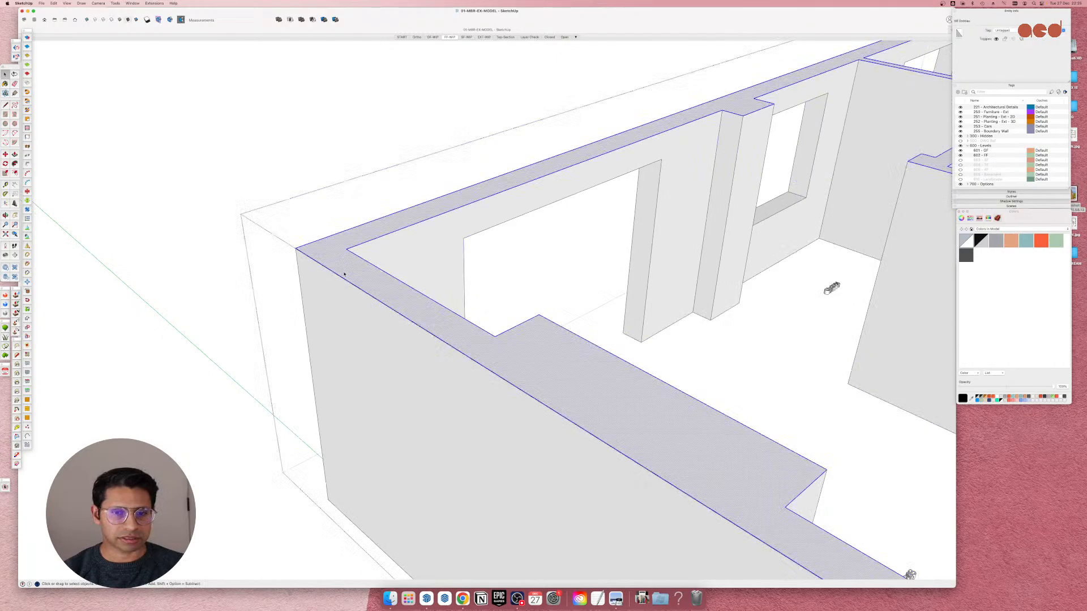
Examine the selected wall tops and the junctions where piers and internal partitions meet the outer walls.
{"action": "scroll", "coordinate": [344, 266], "scroll_direction": "down", "scroll_amount": 3}
{"action": "scroll", "coordinate": [373, 340], "scroll_direction": "down", "scroll_amount": 3}
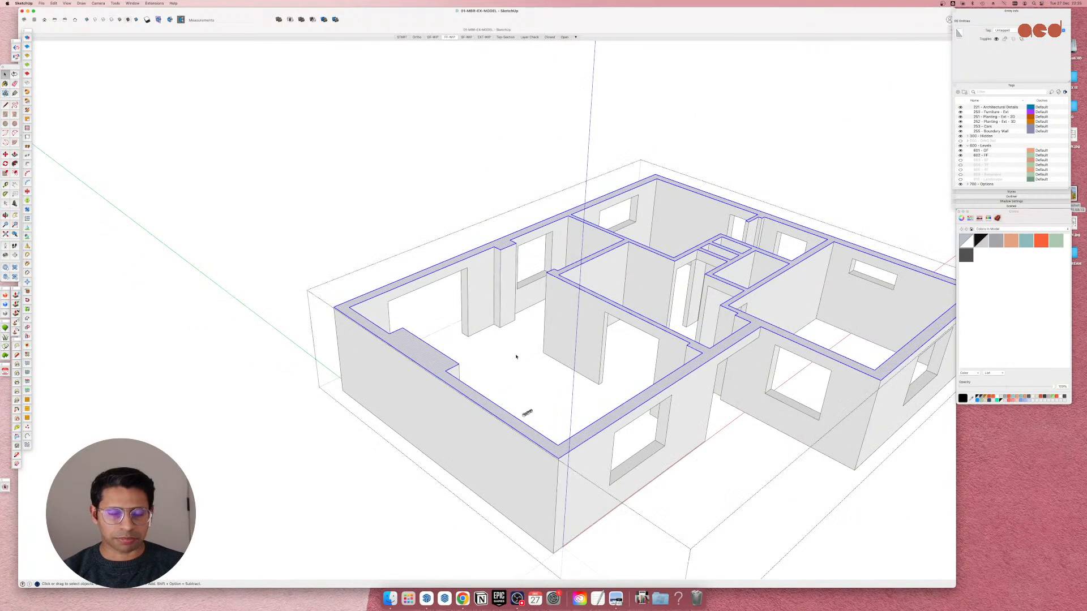
{"action": "mouse_move", "coordinate": [515, 356]}
{"action": "middle_mouse_down"}
{"action": "mouse_move", "coordinate": [485, 430]}
{"action": "mouse_move", "coordinate": [455, 413]}
{"action": "middle_mouse_up"}
{"action": "scroll", "coordinate": [484, 432], "scroll_direction": "down", "scroll_amount": 2}
{"action": "scroll", "coordinate": [477, 449], "scroll_direction": "up", "scroll_amount": 2}
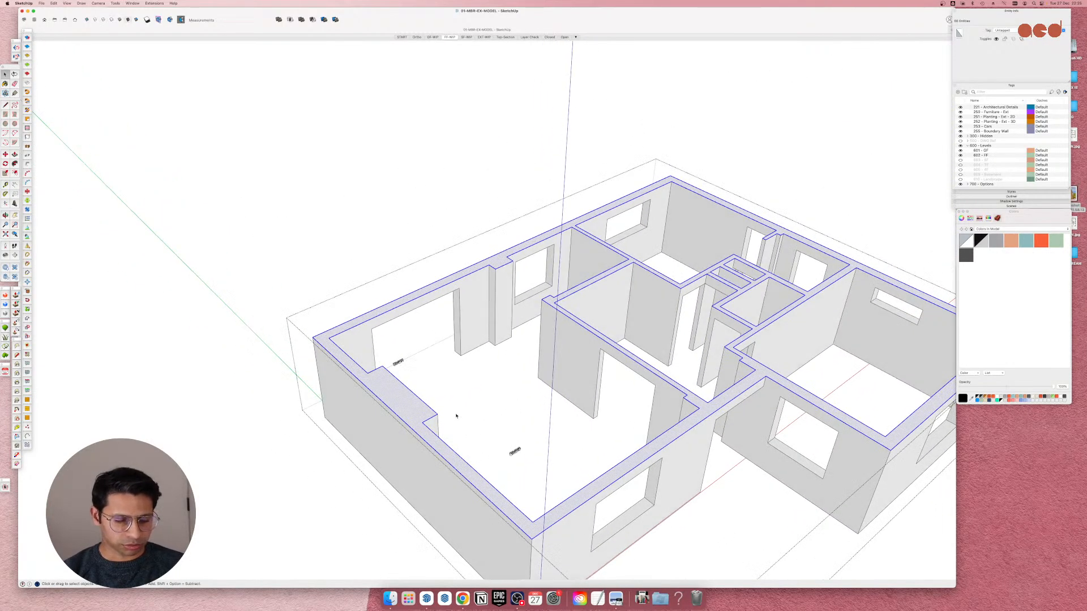
{"action": "scroll", "coordinate": [456, 418], "scroll_direction": "down", "scroll_amount": 2}
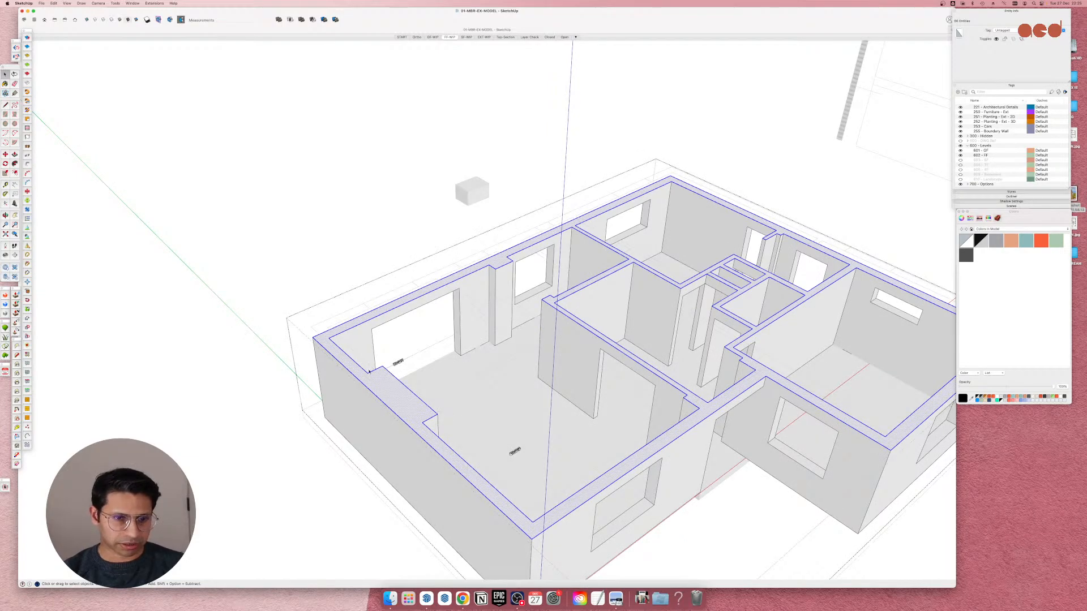
{"action": "scroll", "coordinate": [329, 272], "scroll_direction": "up", "scroll_amount": 6}
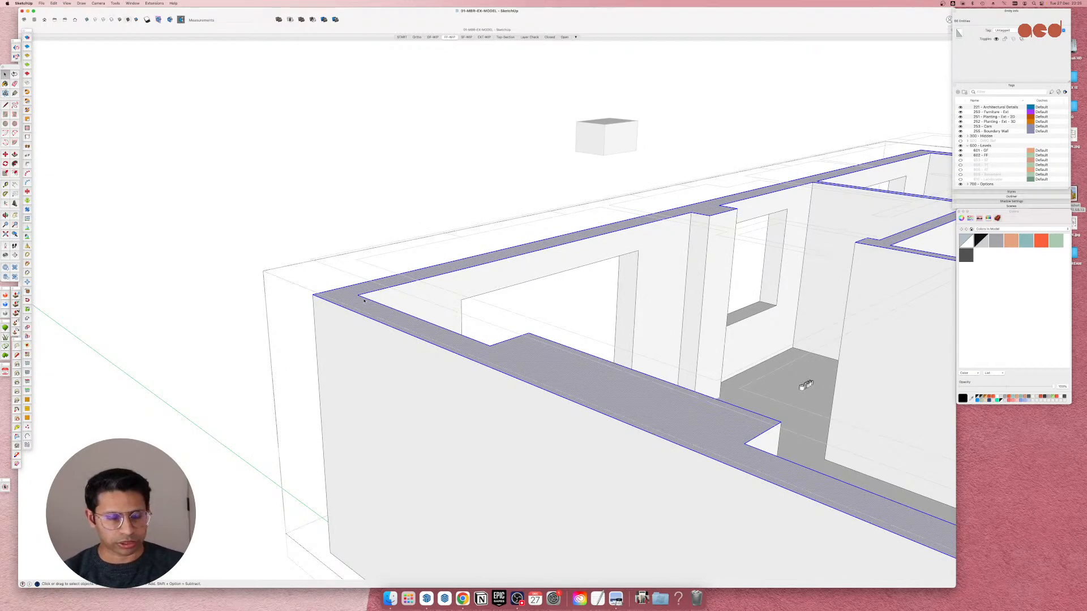
{"action": "middle_click_drag", "start_coordinate": [364, 300], "coordinate": [340, 339]}
{"action": "scroll", "coordinate": [305, 308], "scroll_direction": "down", "scroll_amount": 3}
{"action": "scroll", "coordinate": [707, 182], "scroll_direction": "up", "scroll_amount": 5}
{"action": "middle_click_drag", "start_coordinate": [707, 182], "coordinate": [656, 219]}
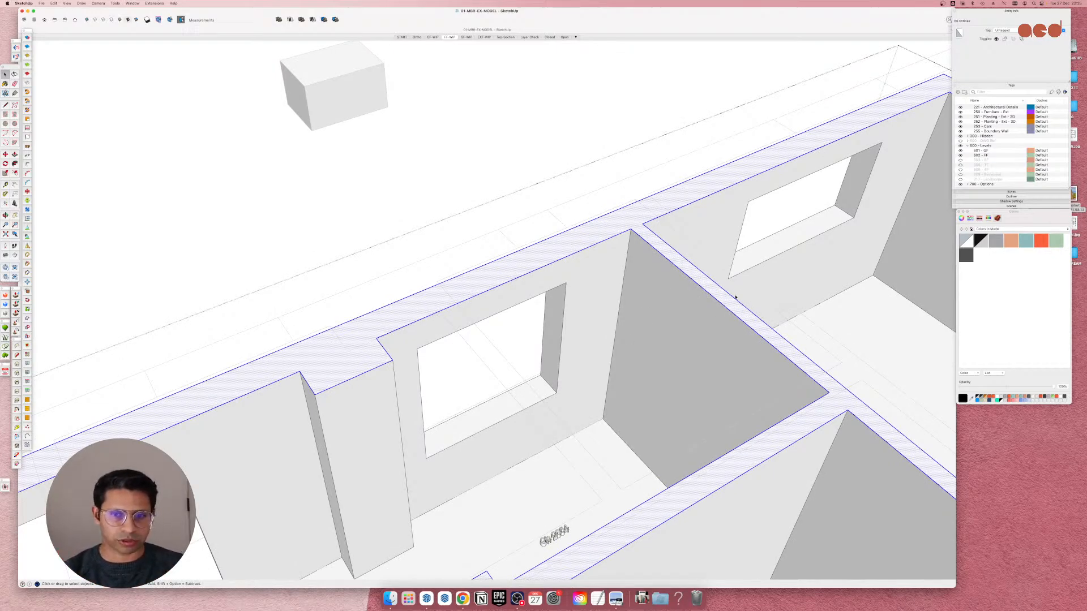
Draw lines along the outer wall's inner face to split off the tops of the projecting pier and the neighbouring partition.
{"action": "key", "text": "l"}
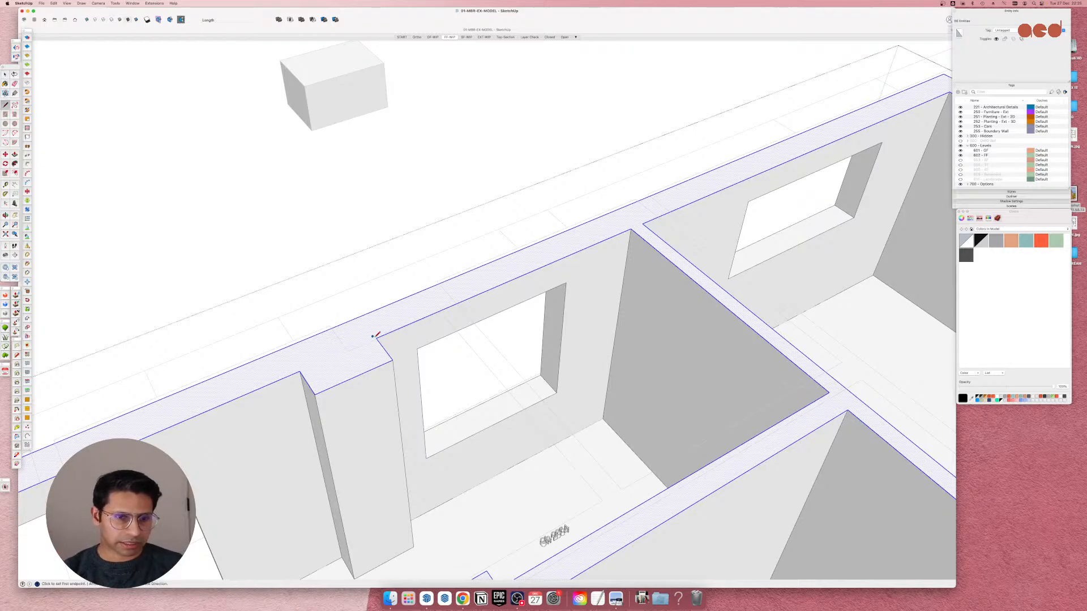
{"action": "left_click", "coordinate": [376, 339]}
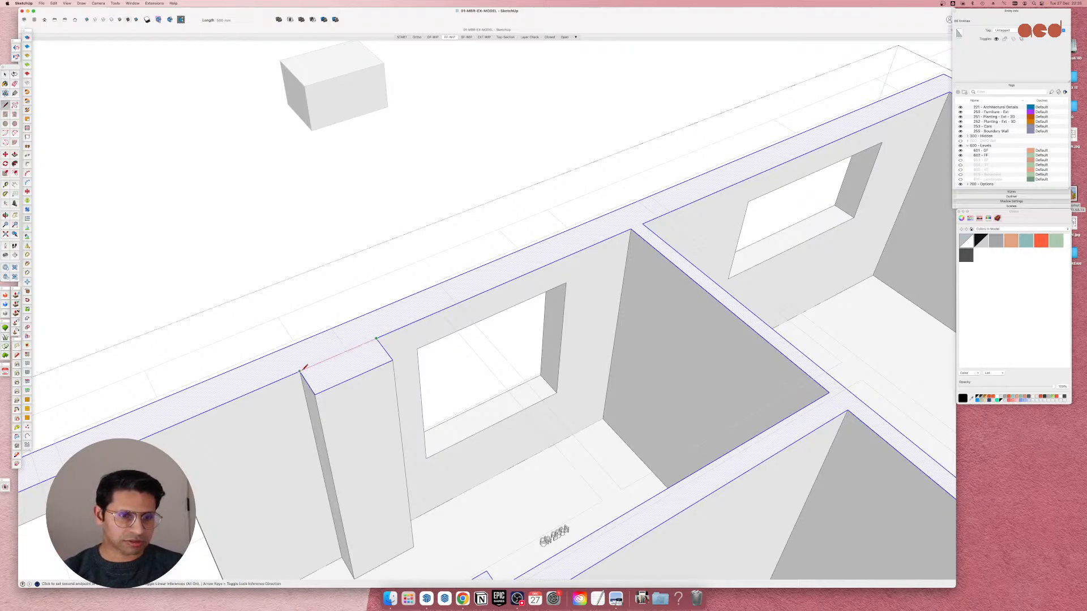
{"action": "left_click", "coordinate": [300, 371]}
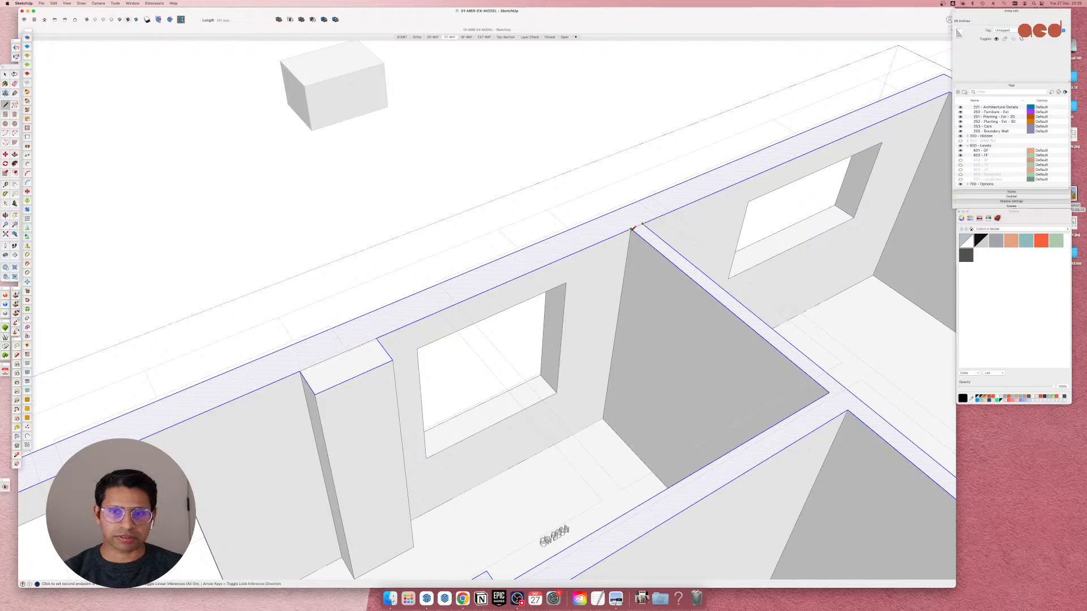
{"action": "left_click", "coordinate": [632, 230]}
Draw a line across the partition end beside the front entrance to split its top face from the outer wall.
{"action": "scroll", "coordinate": [460, 278], "scroll_direction": "down", "scroll_amount": 6}
{"action": "scroll", "coordinate": [822, 291], "scroll_direction": "up", "scroll_amount": 5}
{"action": "scroll", "coordinate": [824, 290], "scroll_direction": "up", "scroll_amount": 1}
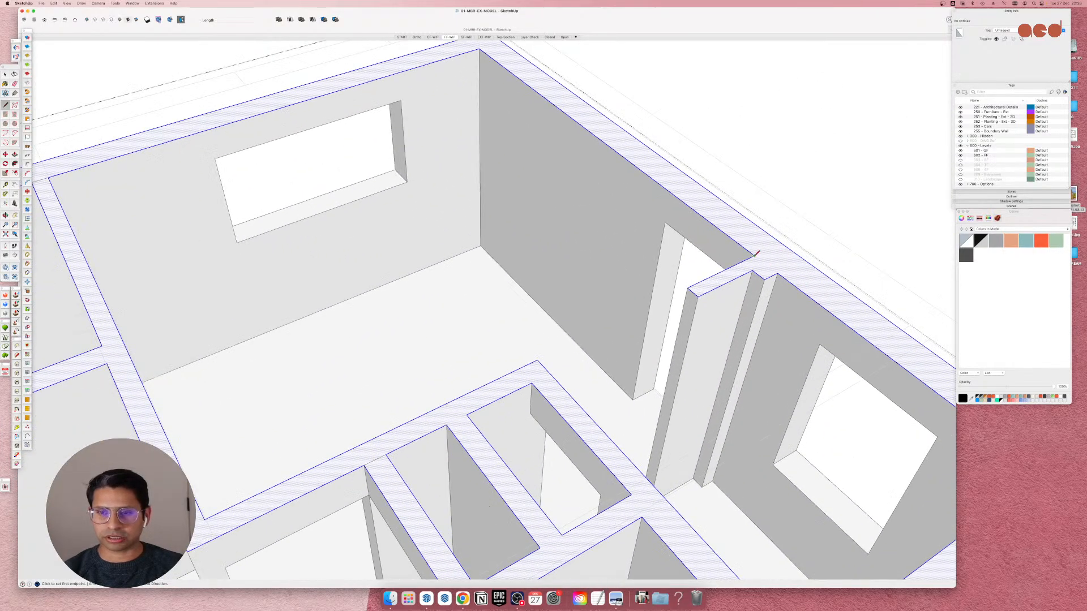
{"action": "scroll", "coordinate": [655, 217], "scroll_direction": "down", "scroll_amount": 4}
{"action": "scroll", "coordinate": [656, 216], "scroll_direction": "down", "scroll_amount": 2}
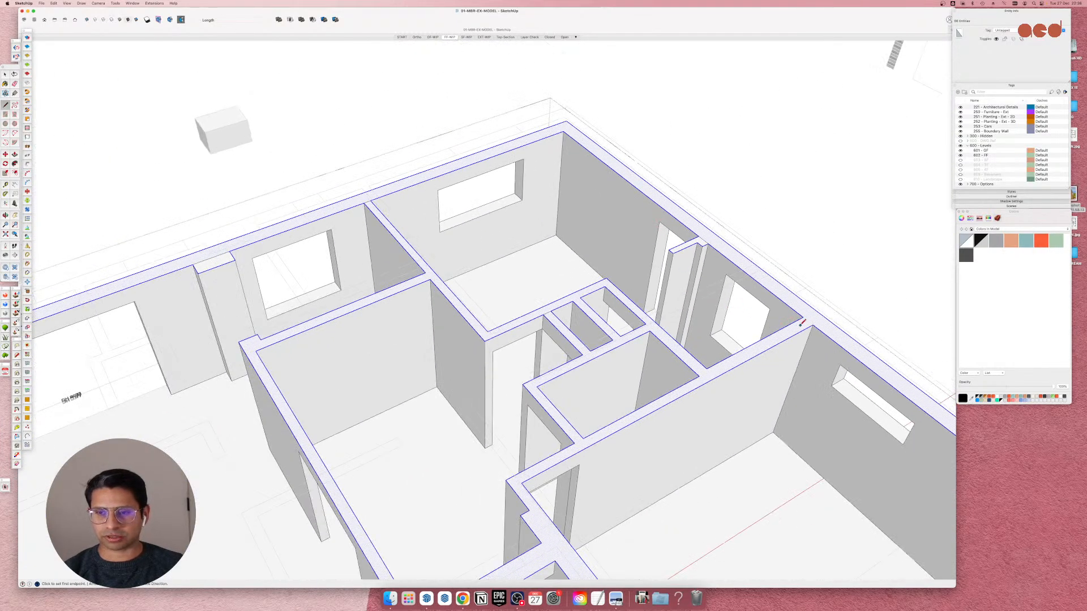
{"action": "scroll", "coordinate": [821, 332], "scroll_direction": "down", "scroll_amount": 6}
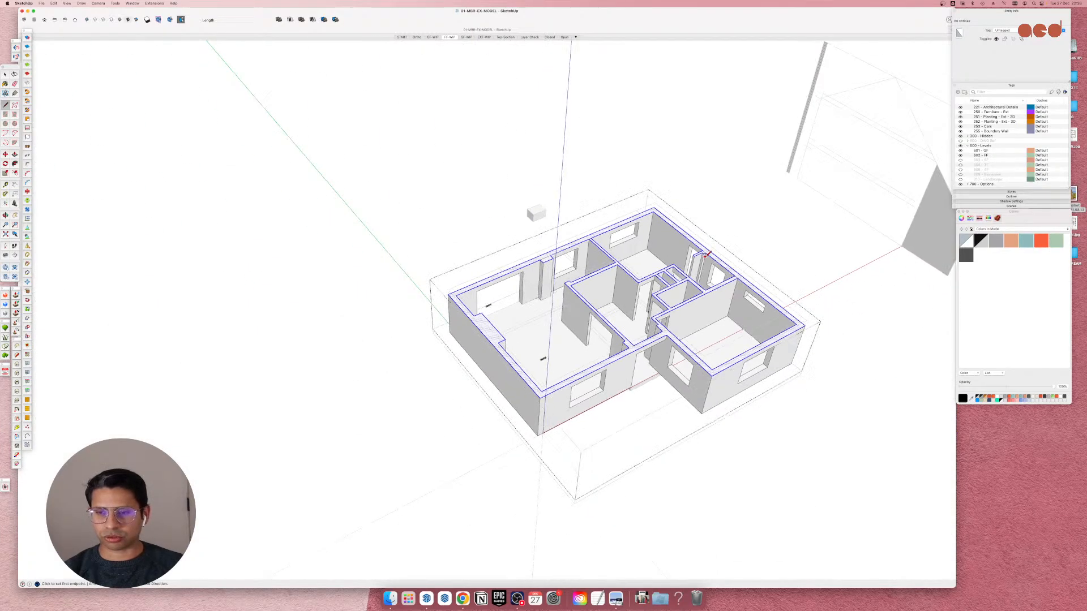
{"action": "scroll", "coordinate": [748, 347], "scroll_direction": "up", "scroll_amount": 2}
{"action": "scroll", "coordinate": [604, 282], "scroll_direction": "up", "scroll_amount": 6}
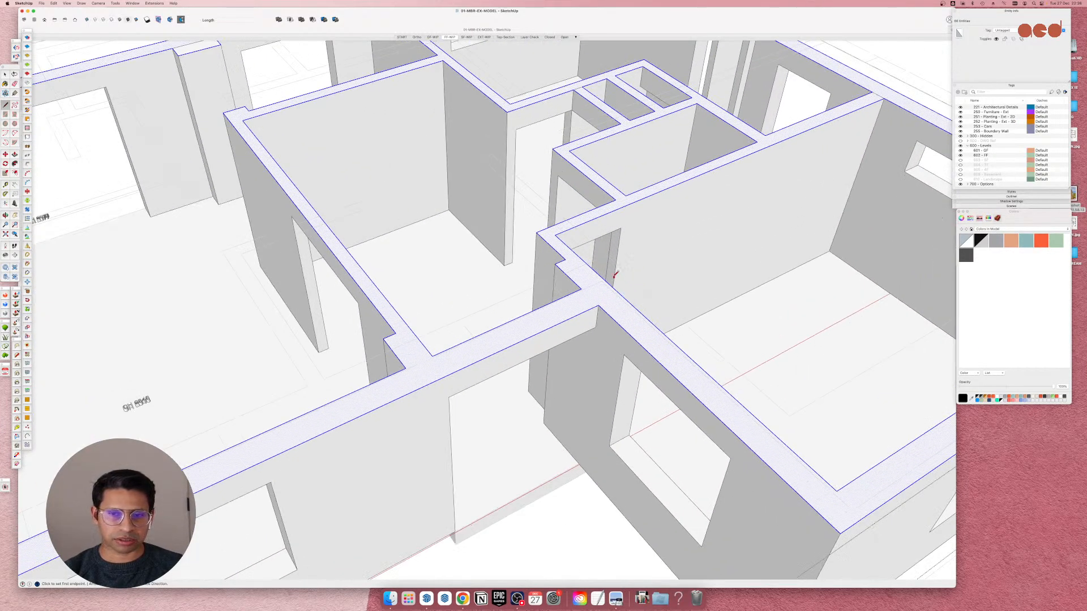
{"action": "scroll", "coordinate": [602, 279], "scroll_direction": "up", "scroll_amount": 2}
{"action": "middle_click_drag", "start_coordinate": [602, 278], "coordinate": [582, 334]}
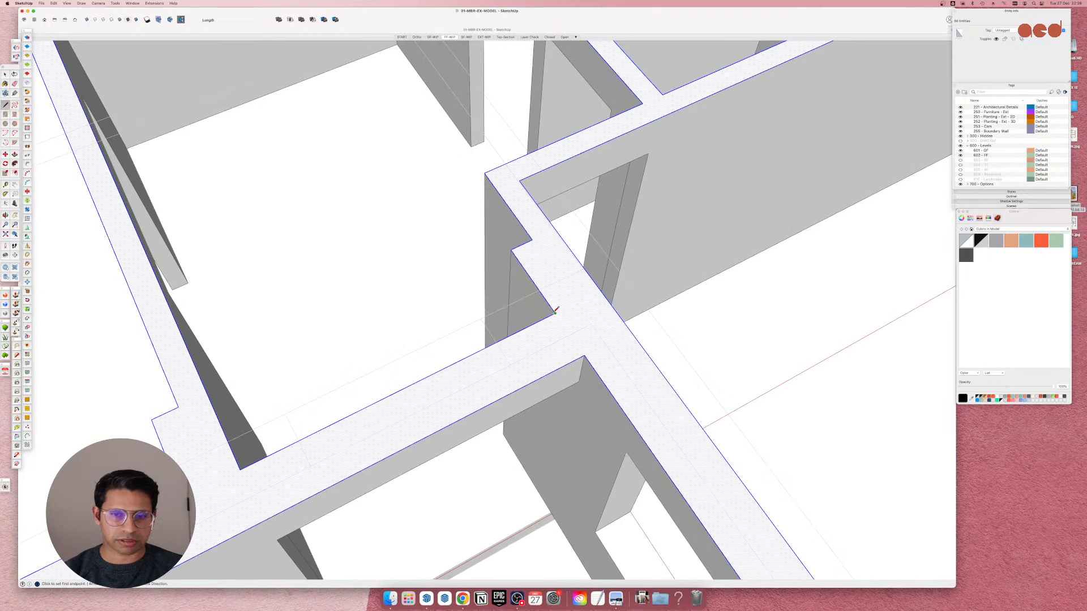
{"action": "scroll", "coordinate": [793, 249], "scroll_direction": "down", "scroll_amount": 5}
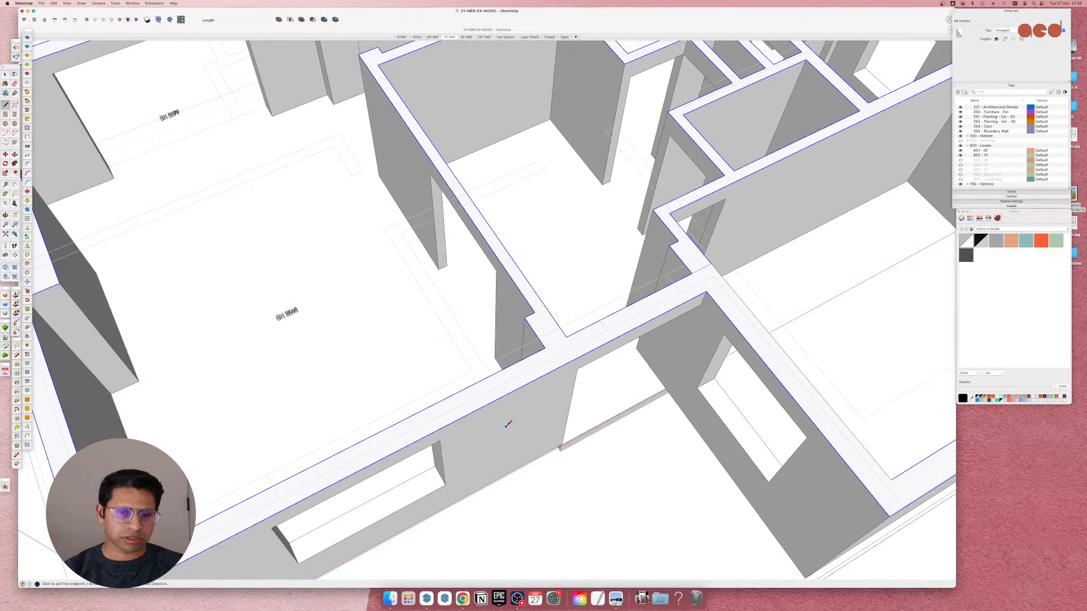
{"action": "scroll", "coordinate": [506, 425], "scroll_direction": "up", "scroll_amount": 3}
{"action": "left_click", "coordinate": [598, 297]}
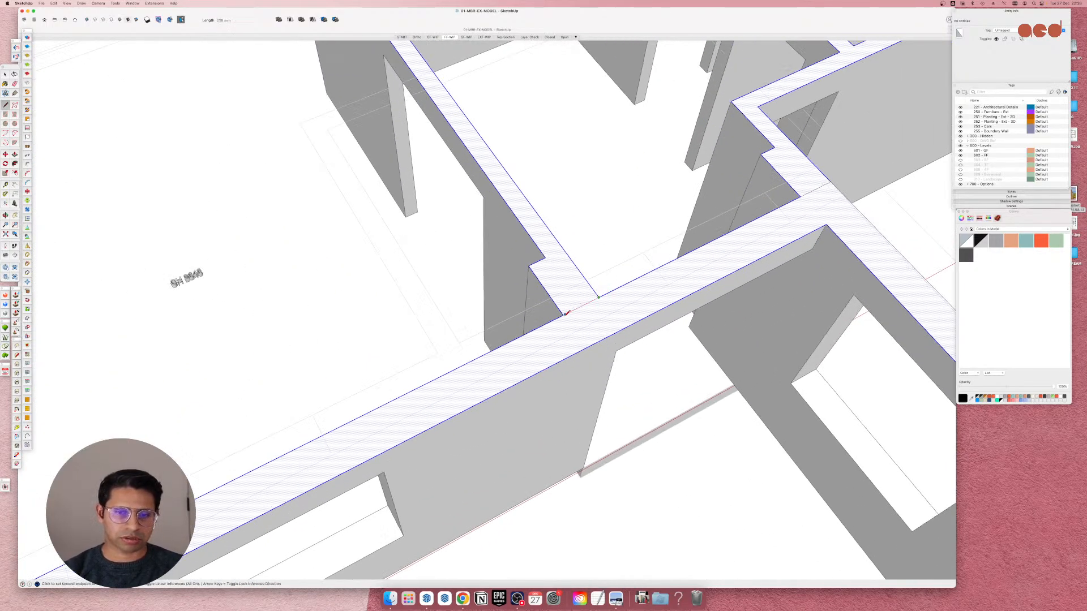
{"action": "left_click", "coordinate": [565, 315]}
Draw a line along the side wall's inner face to separate the chimney breast's top face from the wall.
{"action": "scroll", "coordinate": [599, 313], "scroll_direction": "down", "scroll_amount": 5}
{"action": "scroll", "coordinate": [192, 185], "scroll_direction": "up", "scroll_amount": 3}
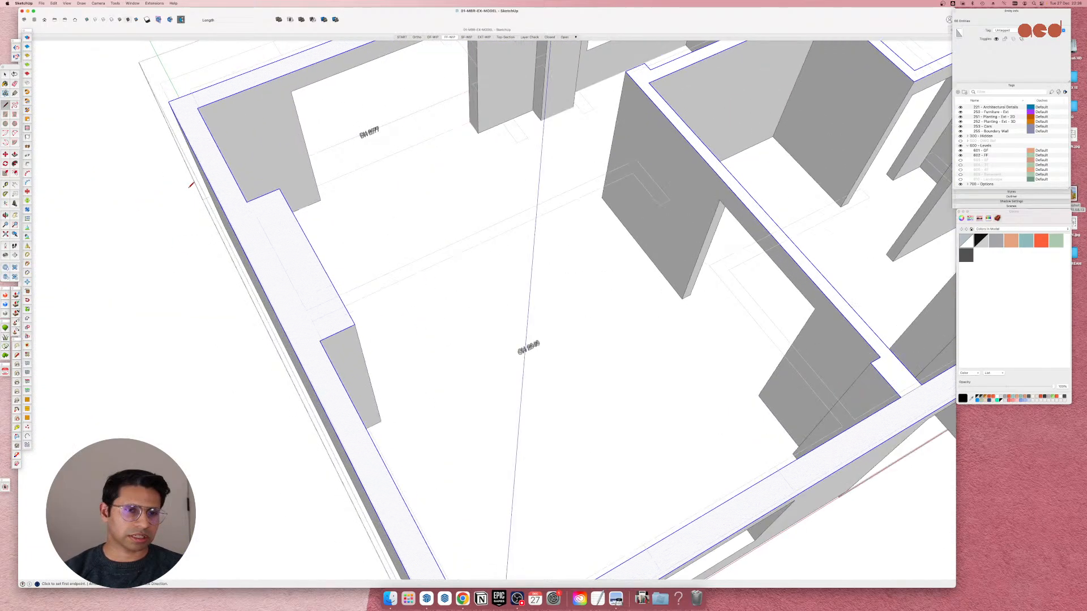
{"action": "scroll", "coordinate": [303, 255], "scroll_direction": "up", "scroll_amount": 5}
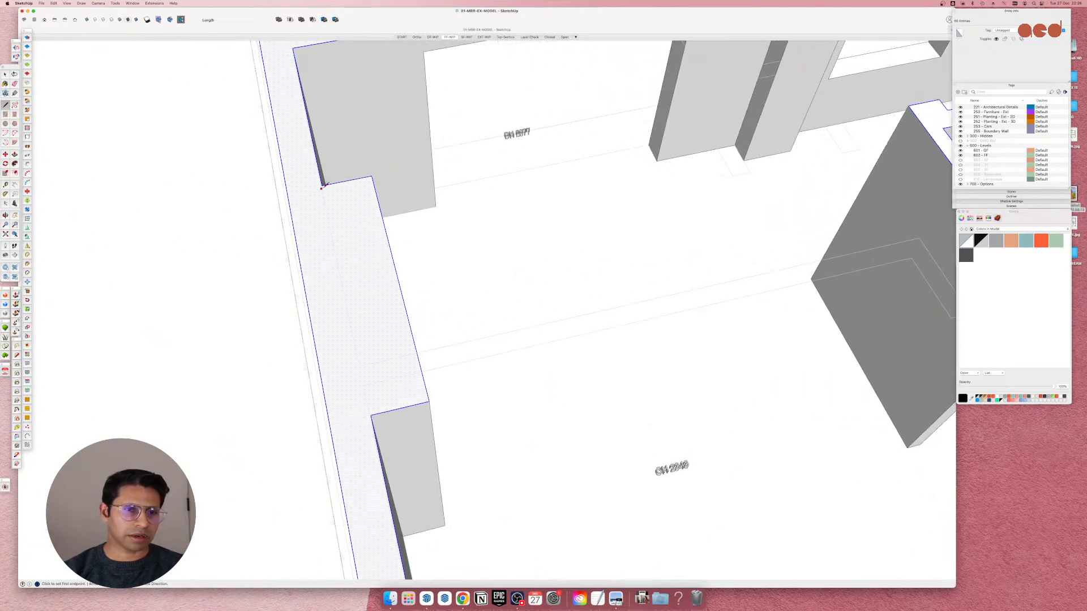
{"action": "left_click", "coordinate": [322, 186]}
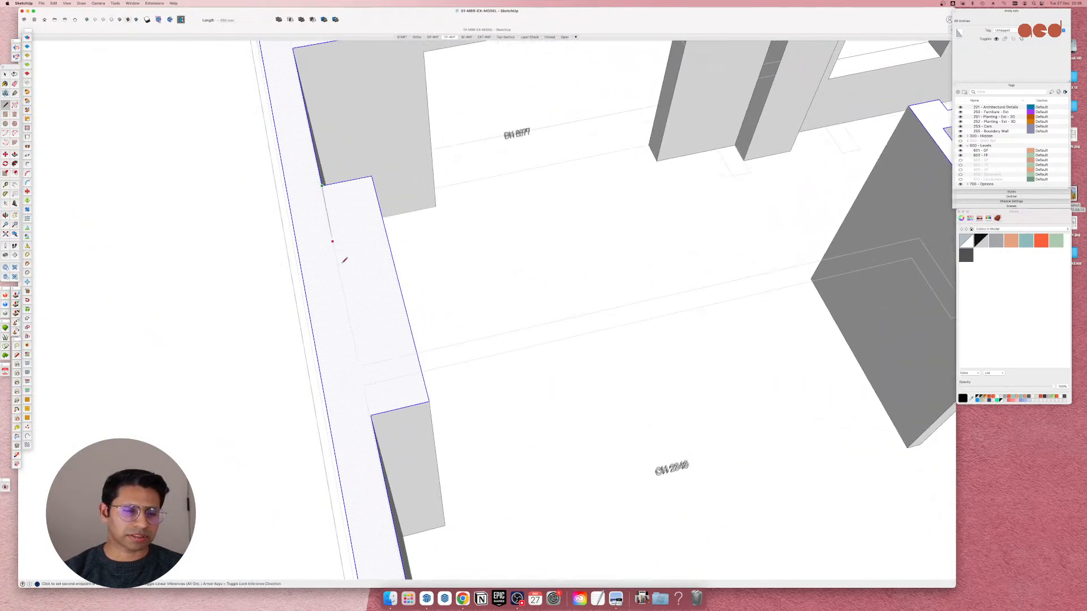
{"action": "left_click", "coordinate": [371, 415]}
{"action": "key", "text": "space"}
Examine the chimney breast in the model and compare it with the exterior gable photo in Preview.
{"action": "scroll", "coordinate": [396, 359], "scroll_direction": "down", "scroll_amount": 5}
{"action": "middle_click_drag", "start_coordinate": [395, 361], "coordinate": [195, 392]}
{"action": "scroll", "coordinate": [339, 269], "scroll_direction": "up", "scroll_amount": 3}
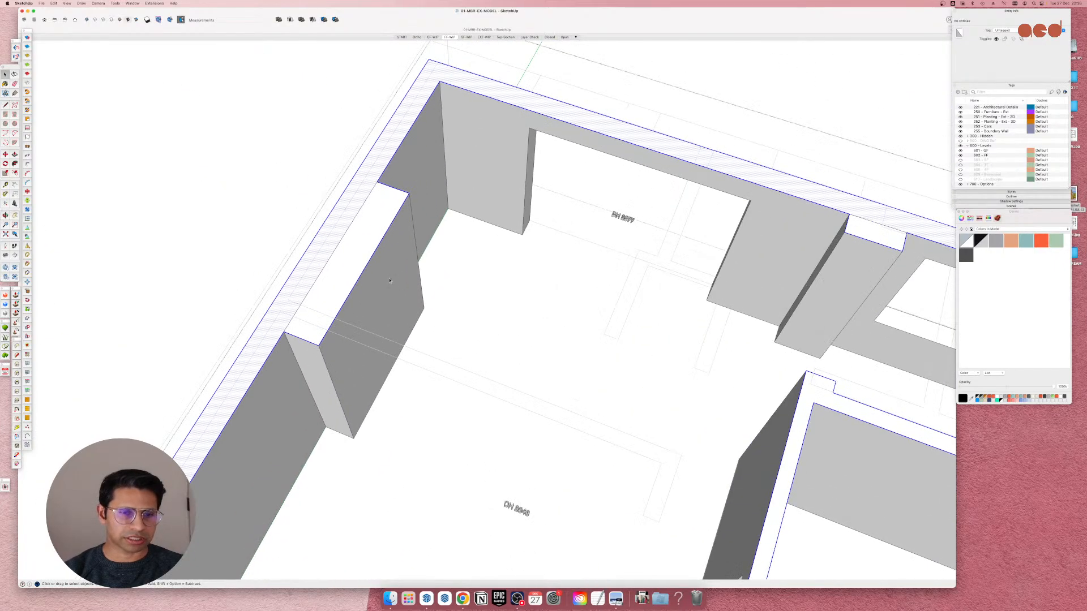
{"action": "middle_click_drag", "start_coordinate": [346, 151], "coordinate": [806, 218]}
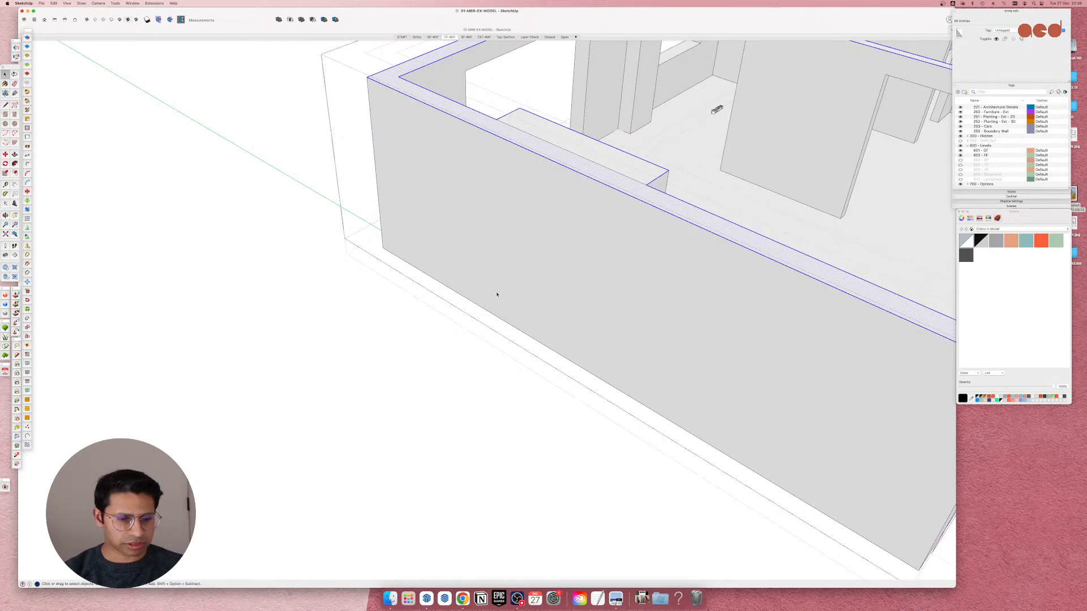
{"action": "key", "text": "ctrl+Up"}
{"action": "left_click", "coordinate": [126, 154]}
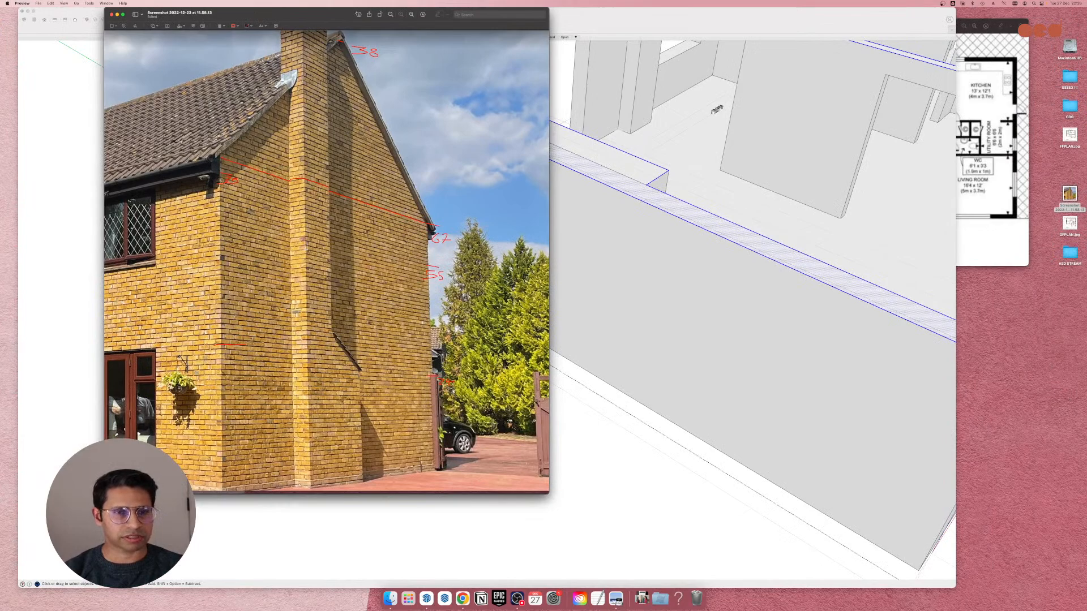
{"action": "left_click", "coordinate": [719, 228]}
{"action": "mouse_move", "coordinate": [691, 198]}
{"action": "middle_mouse_down"}
{"action": "mouse_move", "coordinate": [298, 349]}
{"action": "mouse_move", "coordinate": [385, 372]}
{"action": "mouse_move", "coordinate": [514, 302]}
{"action": "middle_mouse_up"}
{"action": "scroll", "coordinate": [383, 250], "scroll_direction": "up", "scroll_amount": 10}
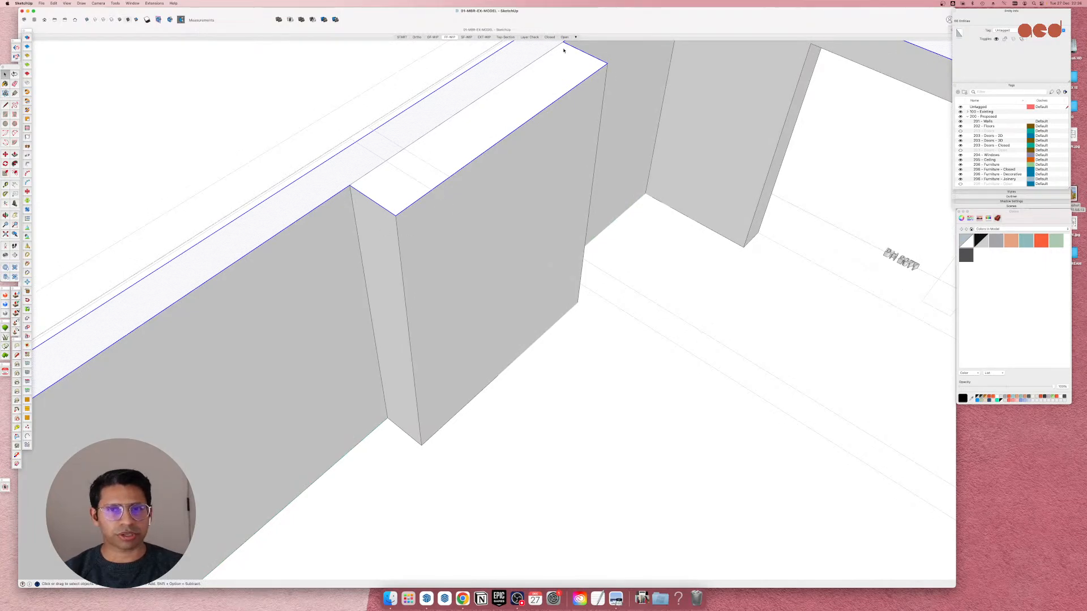
Select the partitions' top face and examine where it covers the three small rooms in the middle of the house.
{"action": "scroll", "coordinate": [514, 298], "scroll_direction": "down", "scroll_amount": 3}
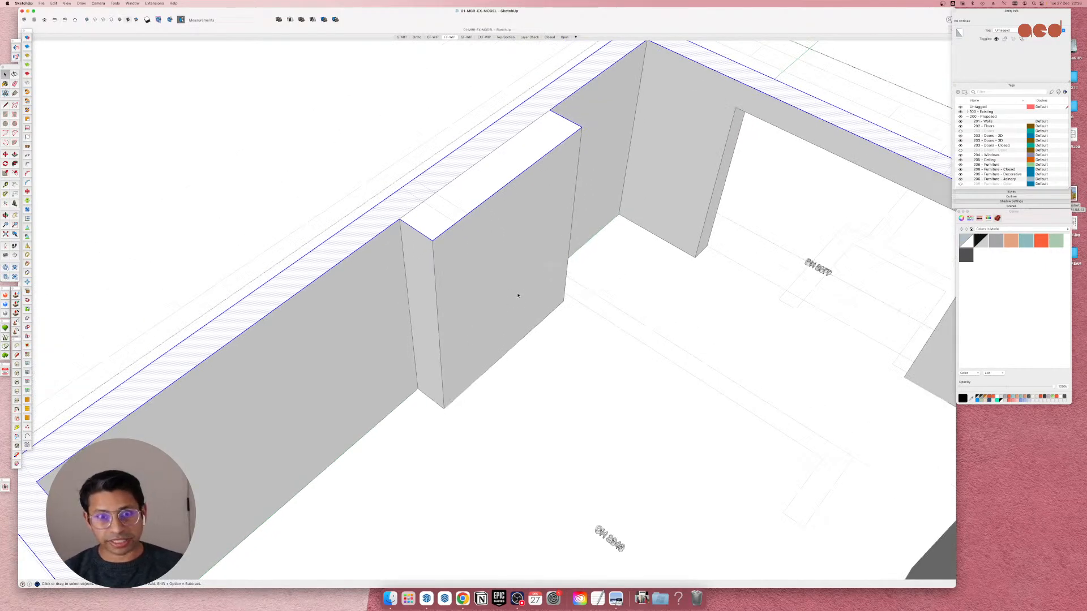
{"action": "middle_click_drag", "start_coordinate": [517, 295], "coordinate": [622, 232]}
{"action": "scroll", "coordinate": [345, 308], "scroll_direction": "down", "scroll_amount": 8}
{"action": "left_click", "coordinate": [625, 230]}
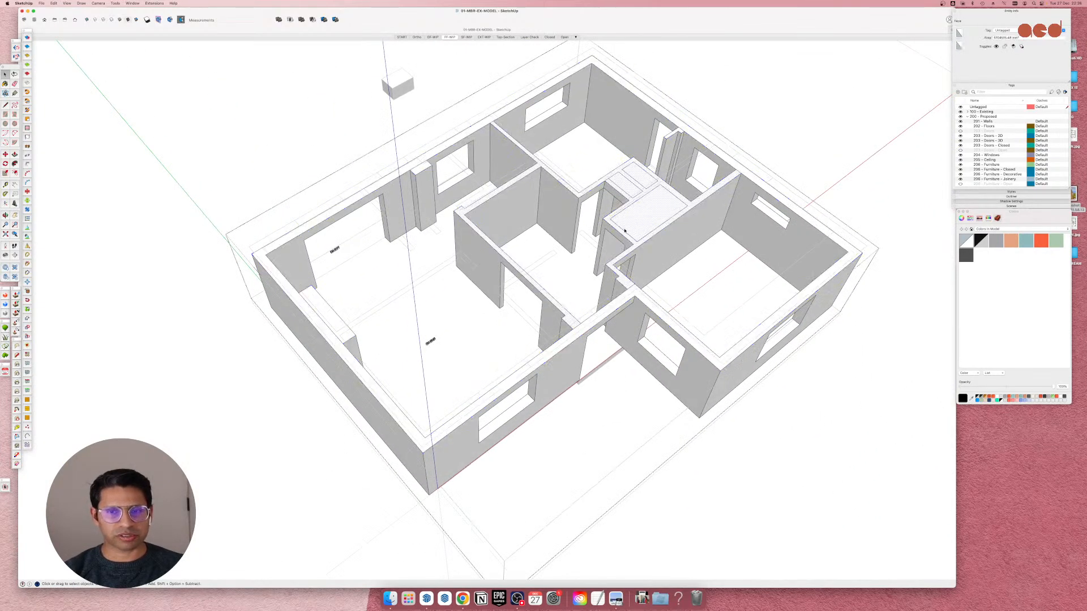
{"action": "scroll", "coordinate": [643, 206], "scroll_direction": "up", "scroll_amount": 10}
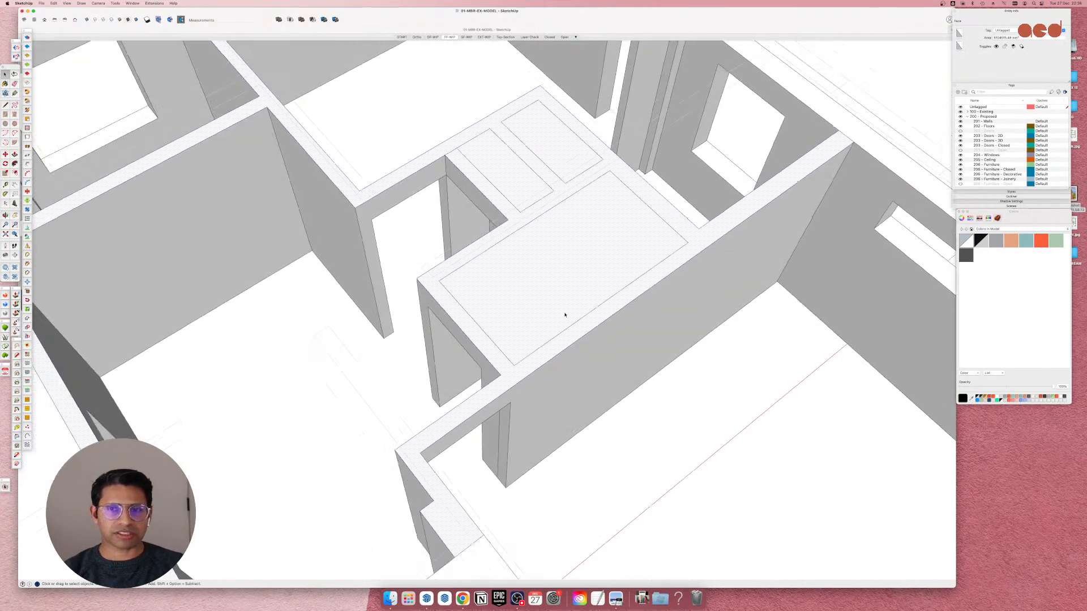
{"action": "middle_click_drag", "start_coordinate": [705, 214], "coordinate": [557, 287]}
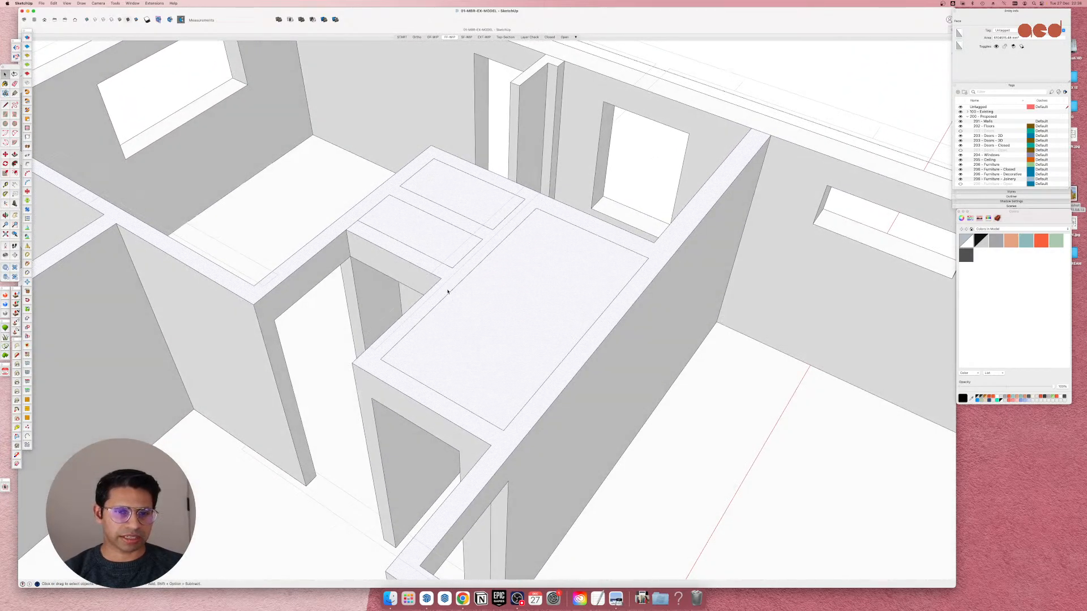
Check the edges and faces covering the three small central rooms by selecting them individually.
{"action": "left_click", "coordinate": [353, 226]}
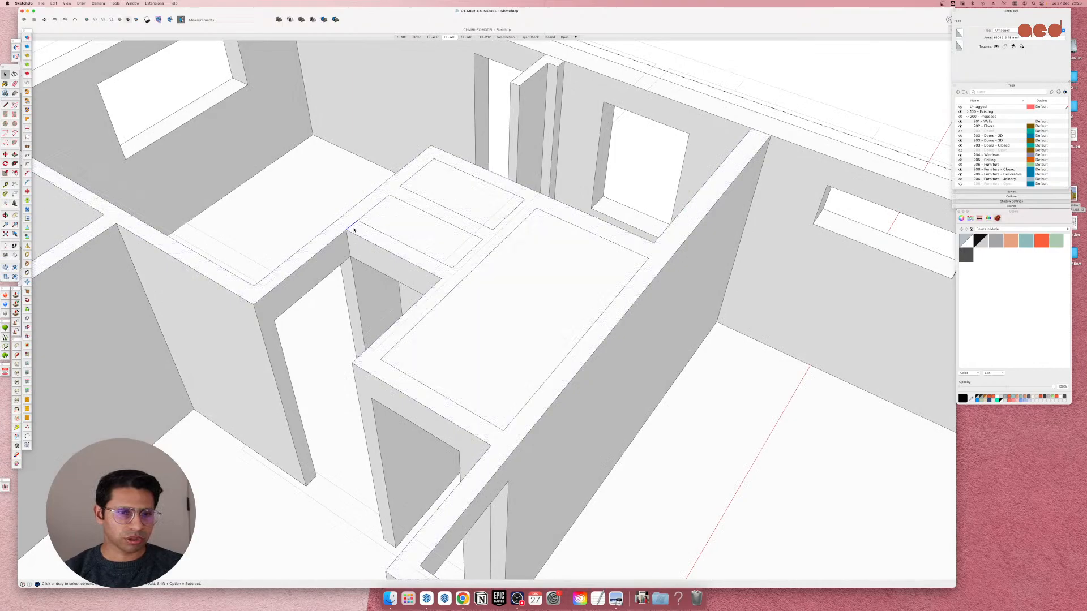
{"action": "key", "text": "Delete"}
{"action": "left_click", "coordinate": [450, 241]}
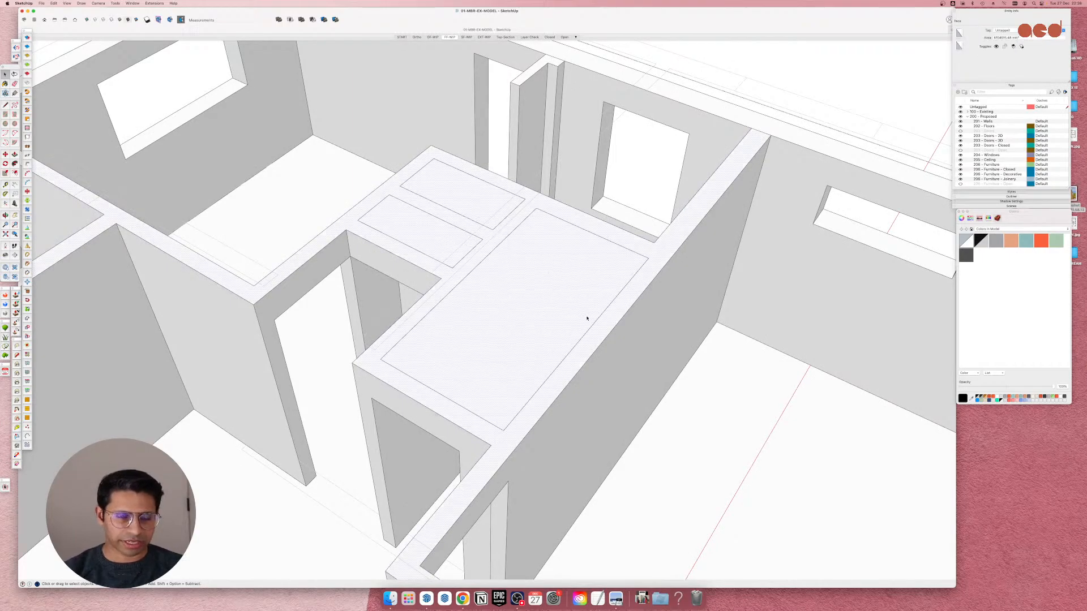
{"action": "middle_click_drag", "start_coordinate": [502, 312], "coordinate": [485, 347]}
{"action": "scroll", "coordinate": [530, 382], "scroll_direction": "down", "scroll_amount": 3}
{"action": "scroll", "coordinate": [515, 376], "scroll_direction": "down", "scroll_amount": 2}
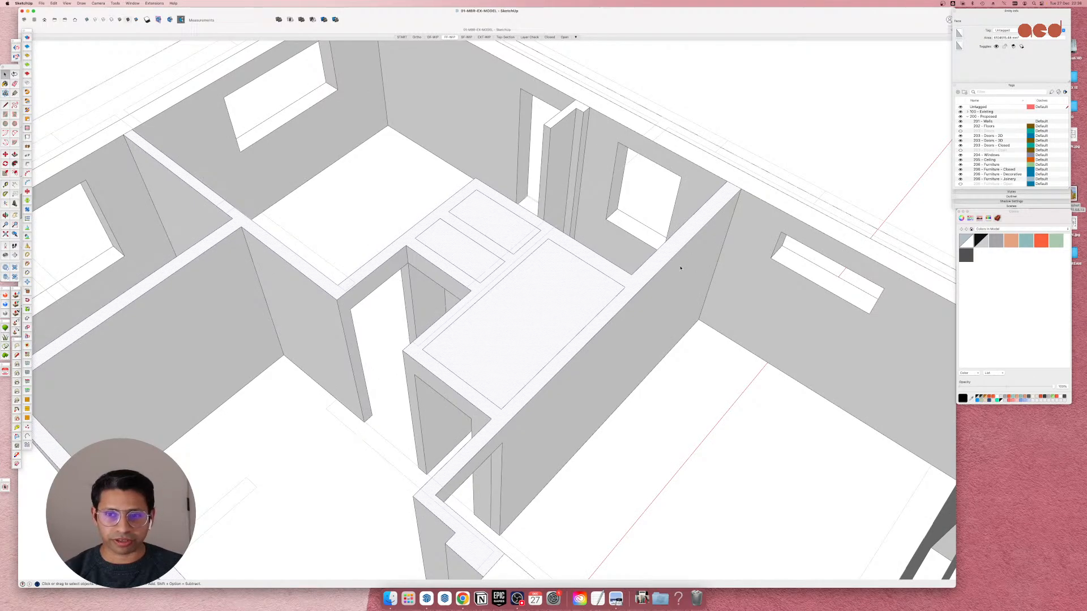
{"action": "scroll", "coordinate": [467, 328], "scroll_direction": "up", "scroll_amount": 2}
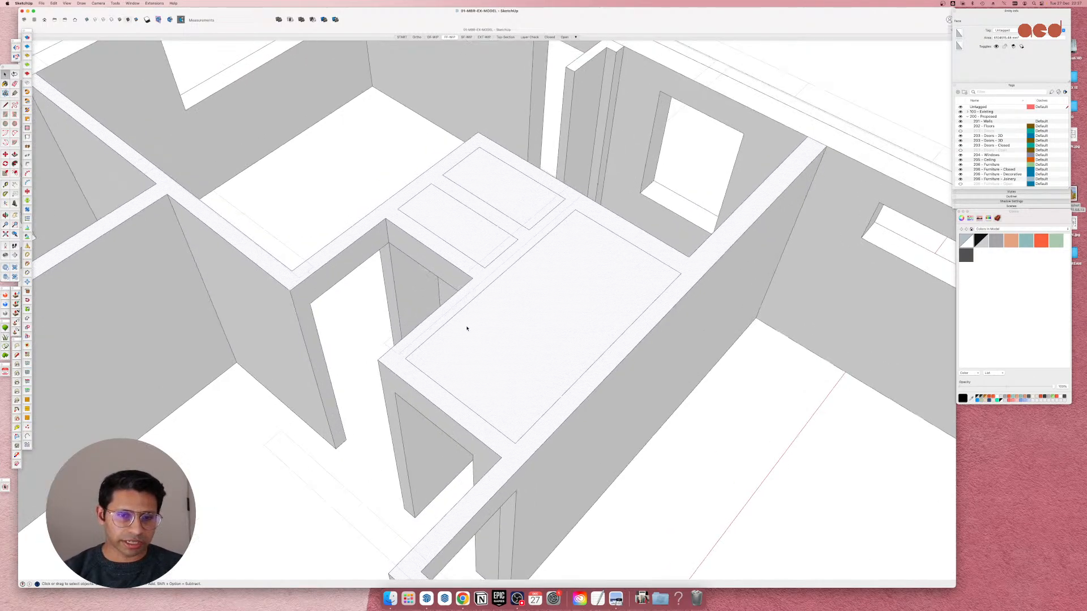
{"action": "left_click", "coordinate": [459, 314]}
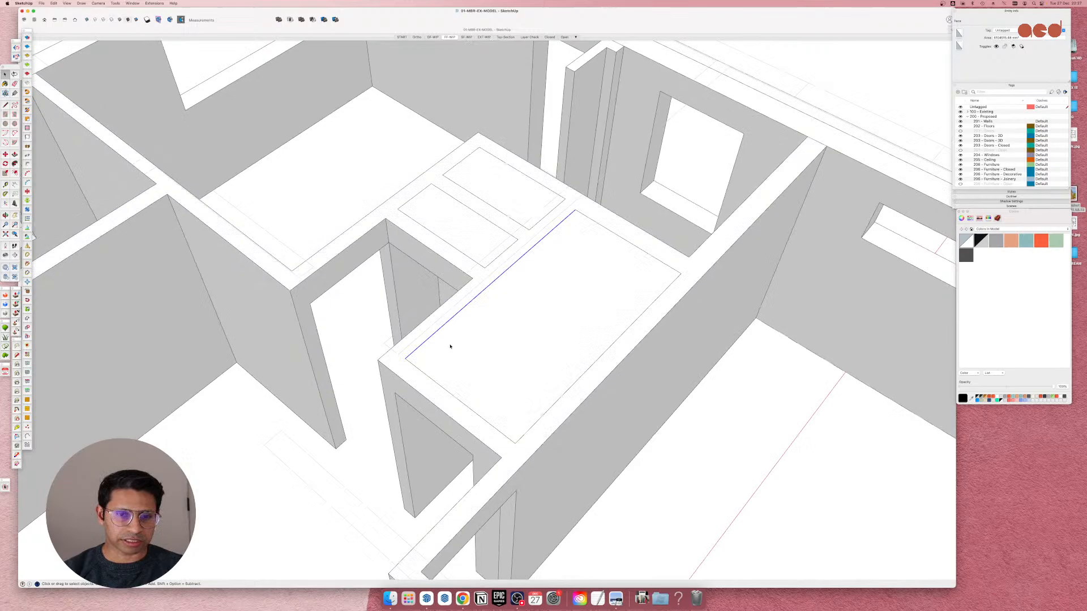
{"action": "left_click", "coordinate": [435, 382]}
{"action": "left_click", "coordinate": [436, 382]}
{"action": "left_click", "coordinate": [484, 371]}
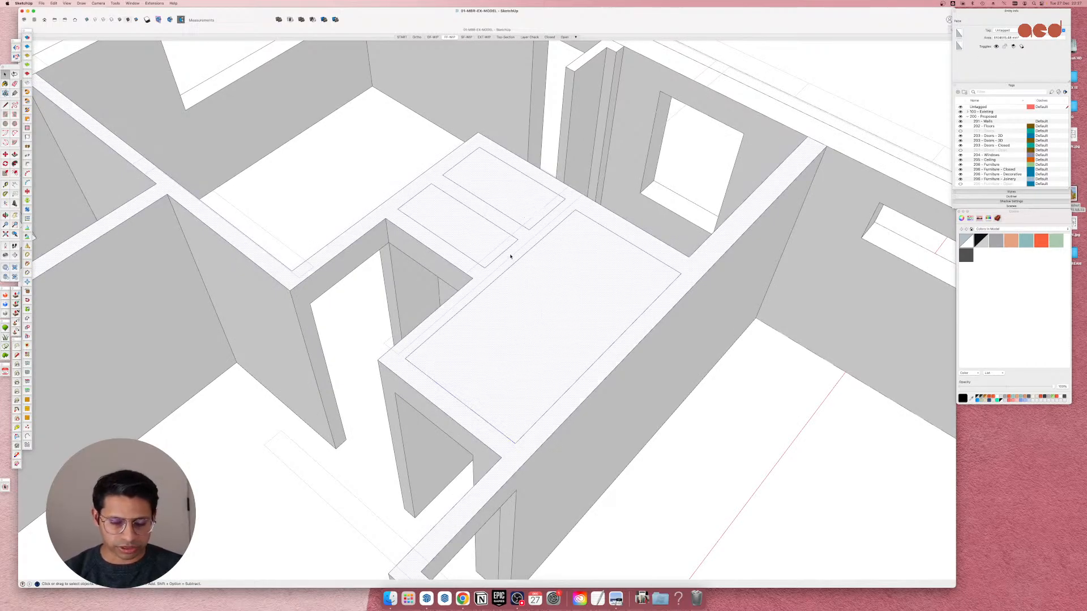
Trace one edge of each of the three small rooms with the Line tool to separate their covering faces from the partitions' top.
{"action": "key", "text": "l"}
{"action": "left_click", "coordinate": [518, 240]}
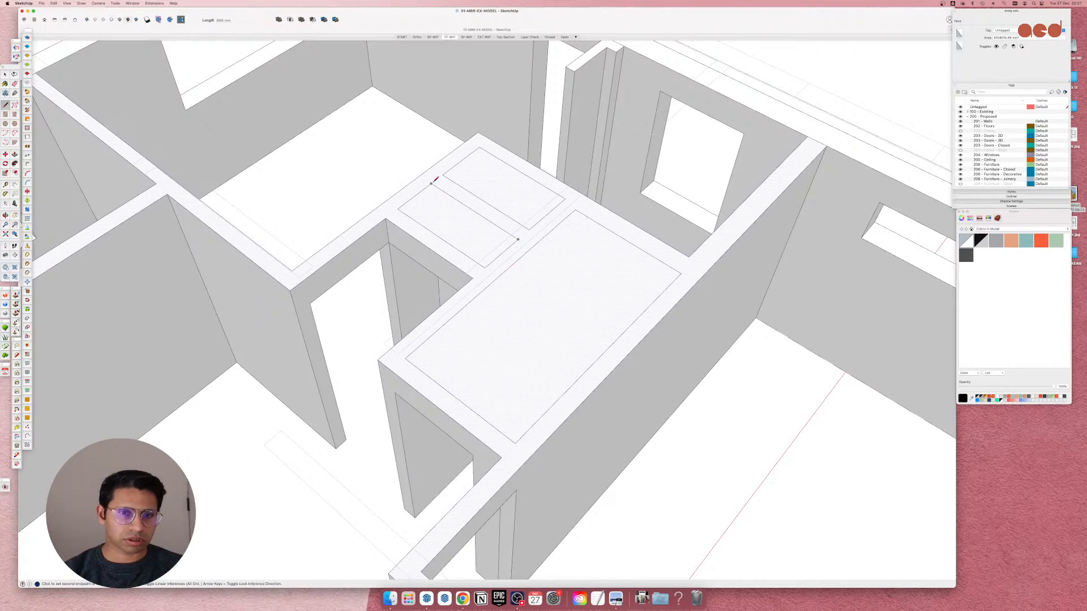
{"action": "left_click", "coordinate": [431, 183]}
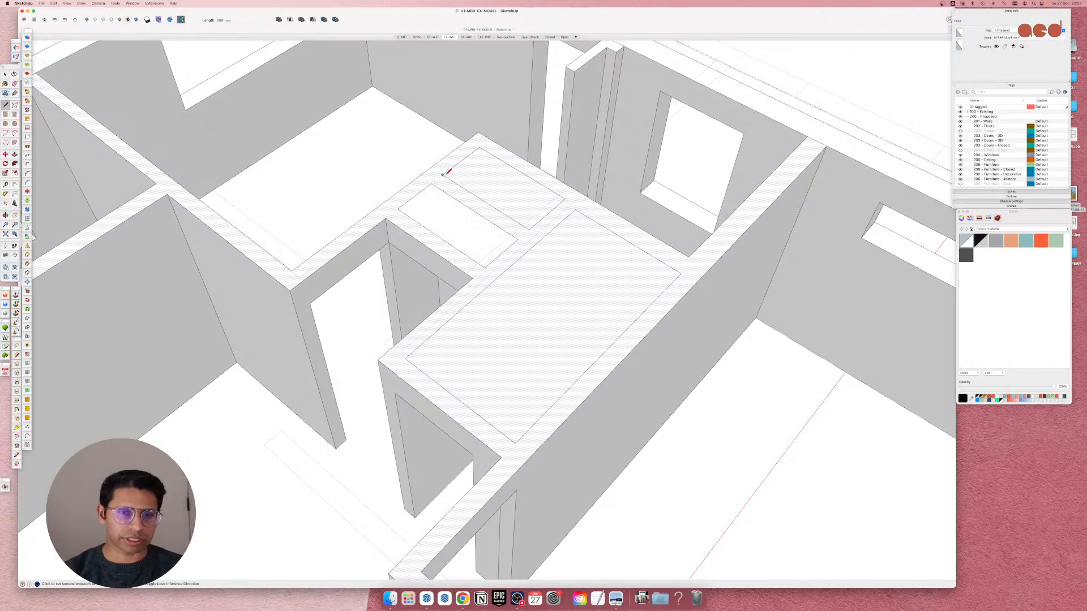
{"action": "left_click", "coordinate": [572, 208]}
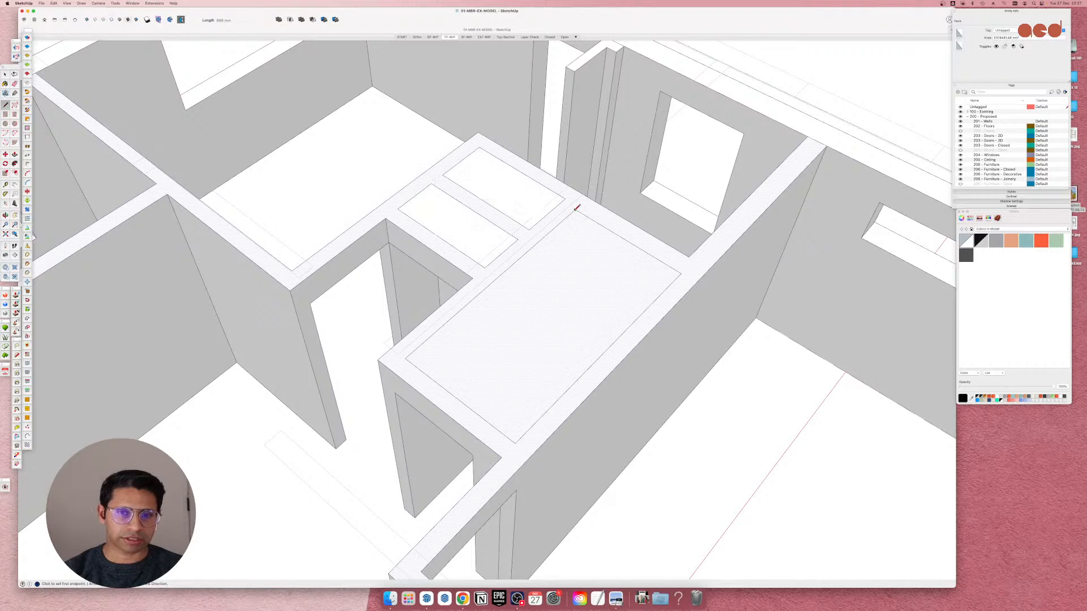
{"action": "left_click", "coordinate": [574, 210]}
{"action": "left_click", "coordinate": [405, 358]}
Delete the three faces covering the small central rooms to open them from above.
{"action": "key", "text": "space"}
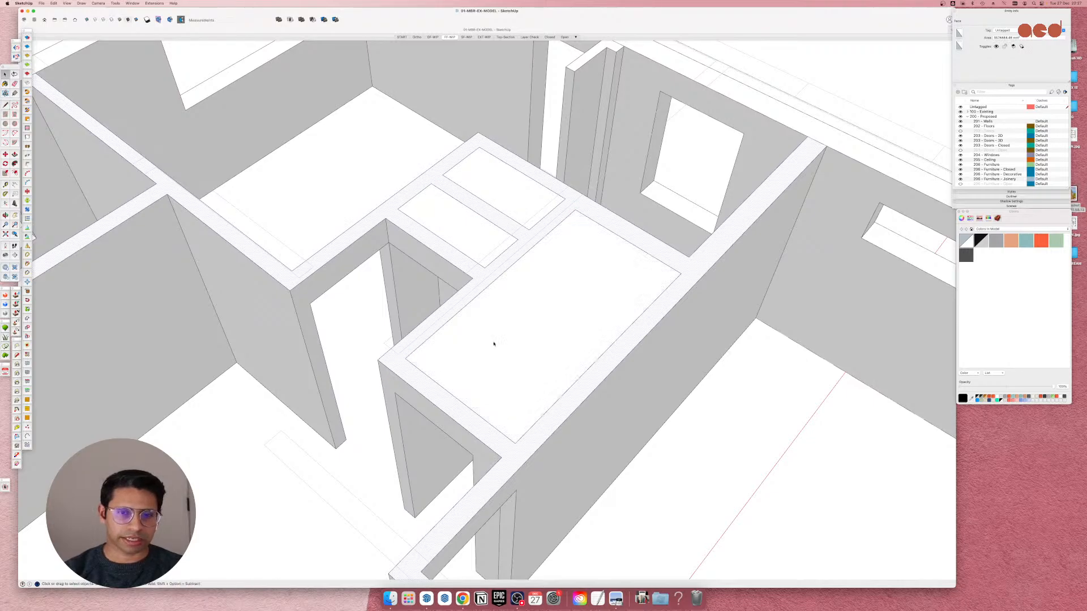
{"action": "left_click", "coordinate": [490, 351]}
{"action": "key", "text": "Delete"}
{"action": "left_click", "coordinate": [485, 253]}
{"action": "key", "text": "Delete"}
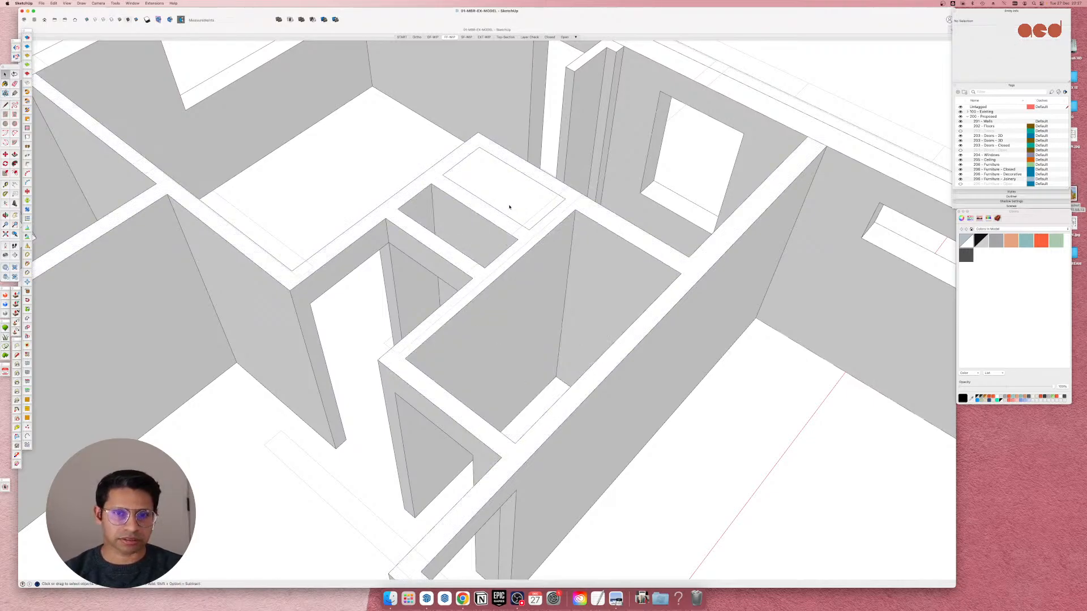
{"action": "left_click", "coordinate": [510, 207]}
{"action": "key", "text": "Delete"}
Select the partitions' top face again and check its extent around the opened rooms.
{"action": "middle_click_drag", "start_coordinate": [512, 300], "coordinate": [323, 368]}
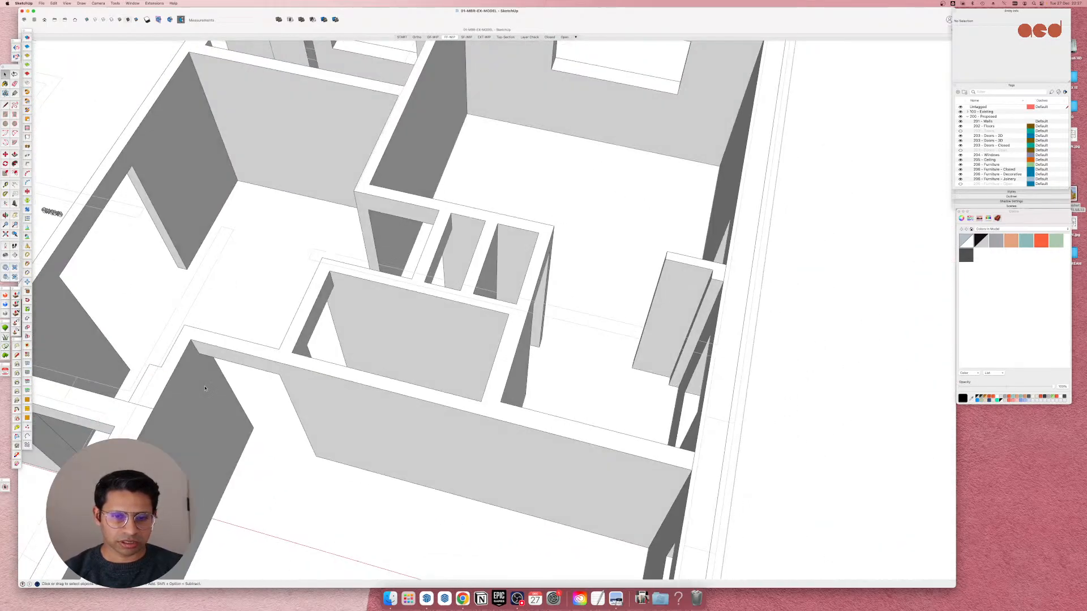
{"action": "scroll", "coordinate": [481, 339], "scroll_direction": "down", "scroll_amount": 5}
{"action": "scroll", "coordinate": [478, 340], "scroll_direction": "up", "scroll_amount": 2}
{"action": "middle_click_drag", "start_coordinate": [478, 340], "coordinate": [602, 246]}
{"action": "scroll", "coordinate": [602, 246], "scroll_direction": "up", "scroll_amount": 6}
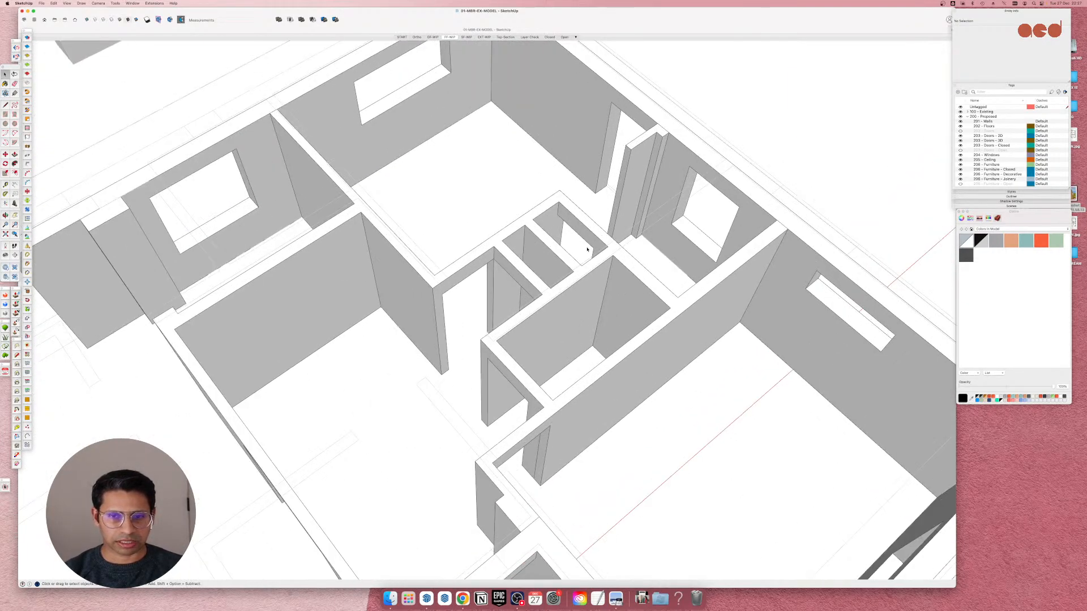
{"action": "left_click", "coordinate": [546, 302]}
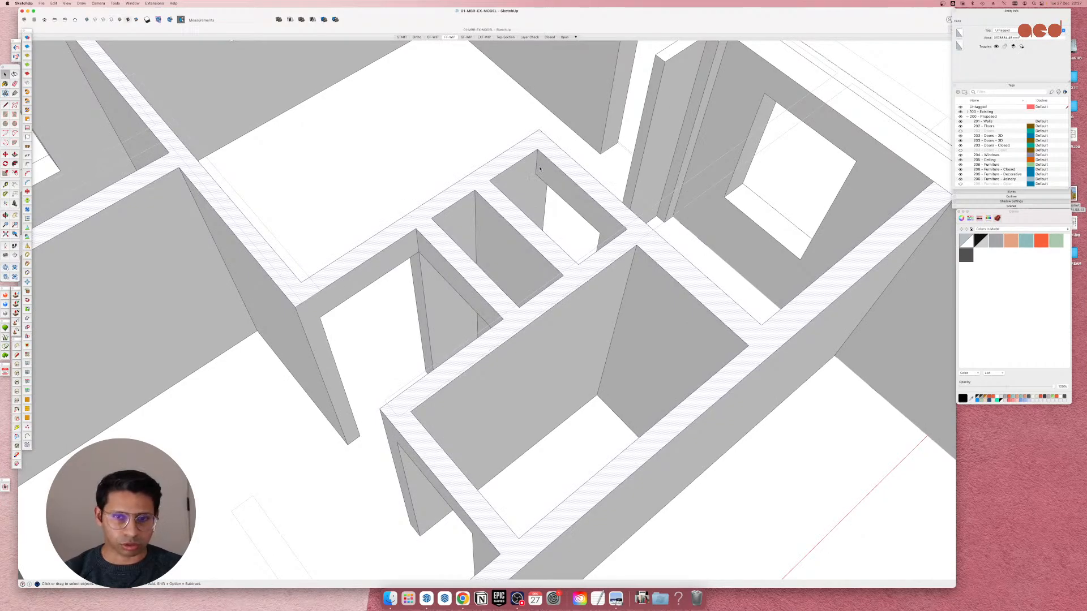
Inspect the whole house and the outer walls' top around the large room from several angles.
{"action": "scroll", "coordinate": [520, 322], "scroll_direction": "down", "scroll_amount": 10}
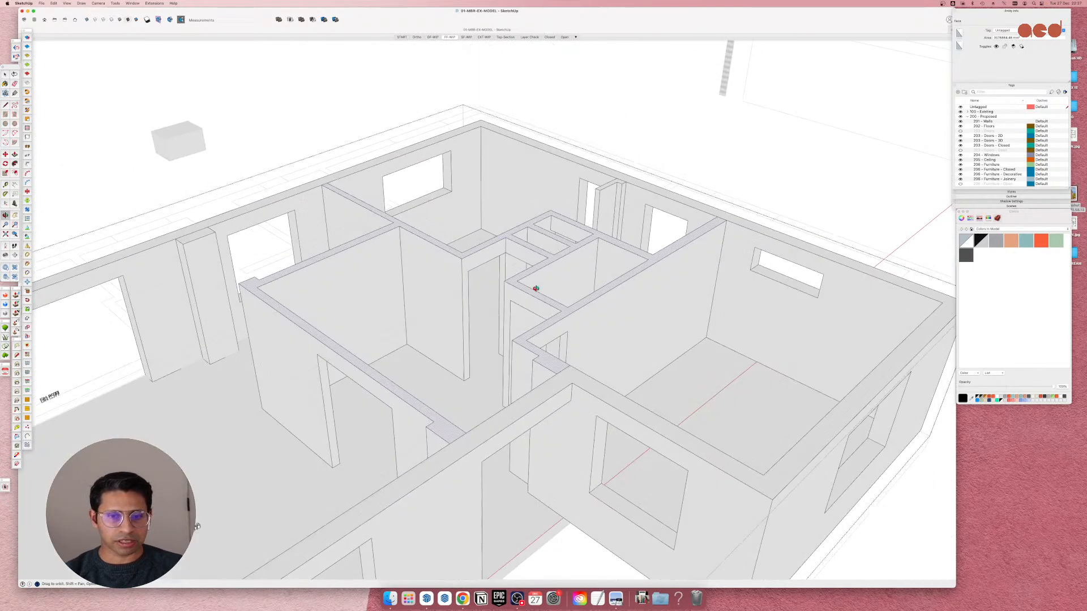
{"action": "scroll", "coordinate": [677, 293], "scroll_direction": "down", "scroll_amount": 3}
{"action": "scroll", "coordinate": [519, 388], "scroll_direction": "up", "scroll_amount": 3}
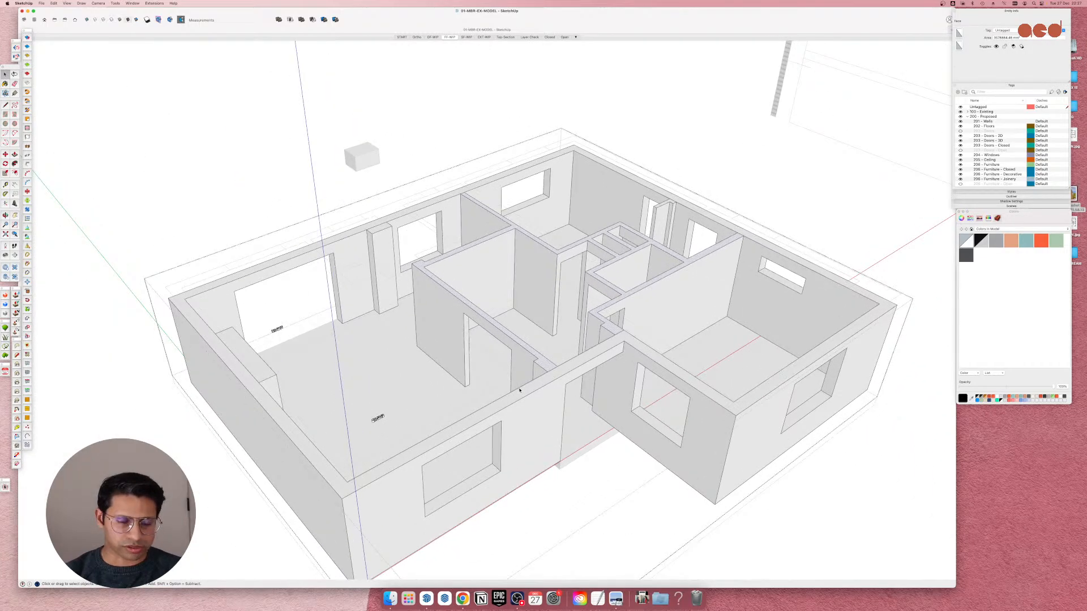
{"action": "mouse_move", "coordinate": [519, 389]}
{"action": "middle_mouse_down"}
{"action": "mouse_move", "coordinate": [558, 345]}
{"action": "mouse_move", "coordinate": [560, 359]}
{"action": "mouse_move", "coordinate": [638, 369]}
{"action": "middle_mouse_up"}
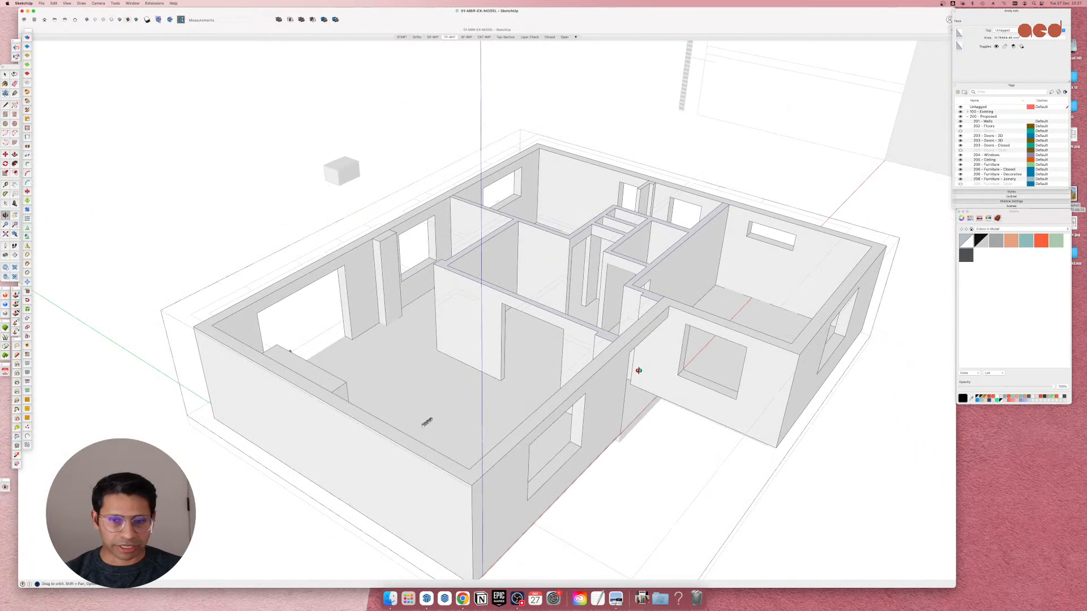
{"action": "scroll", "coordinate": [221, 339], "scroll_direction": "up", "scroll_amount": 3}
{"action": "scroll", "coordinate": [221, 339], "scroll_direction": "up", "scroll_amount": 2}
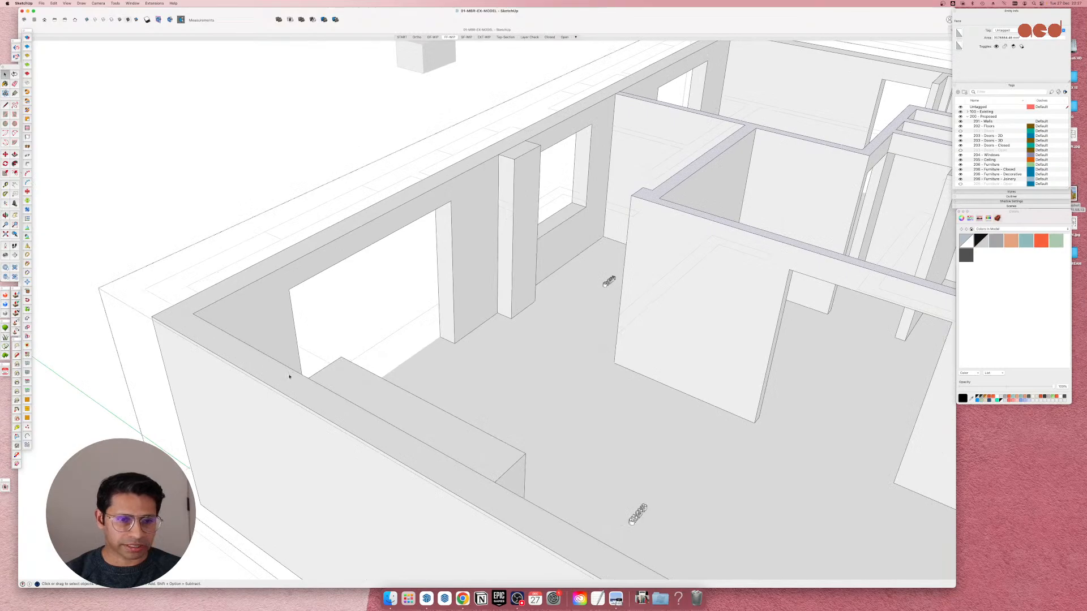
{"action": "scroll", "coordinate": [289, 376], "scroll_direction": "down", "scroll_amount": 5}
{"action": "scroll", "coordinate": [560, 359], "scroll_direction": "up", "scroll_amount": 1}
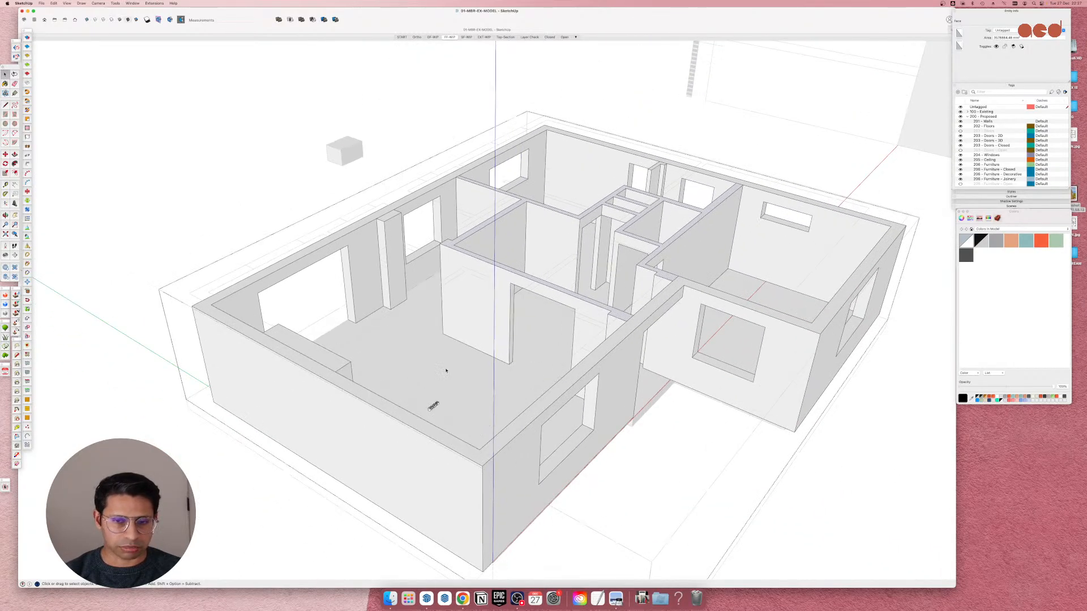
{"action": "scroll", "coordinate": [258, 346], "scroll_direction": "up", "scroll_amount": 2}
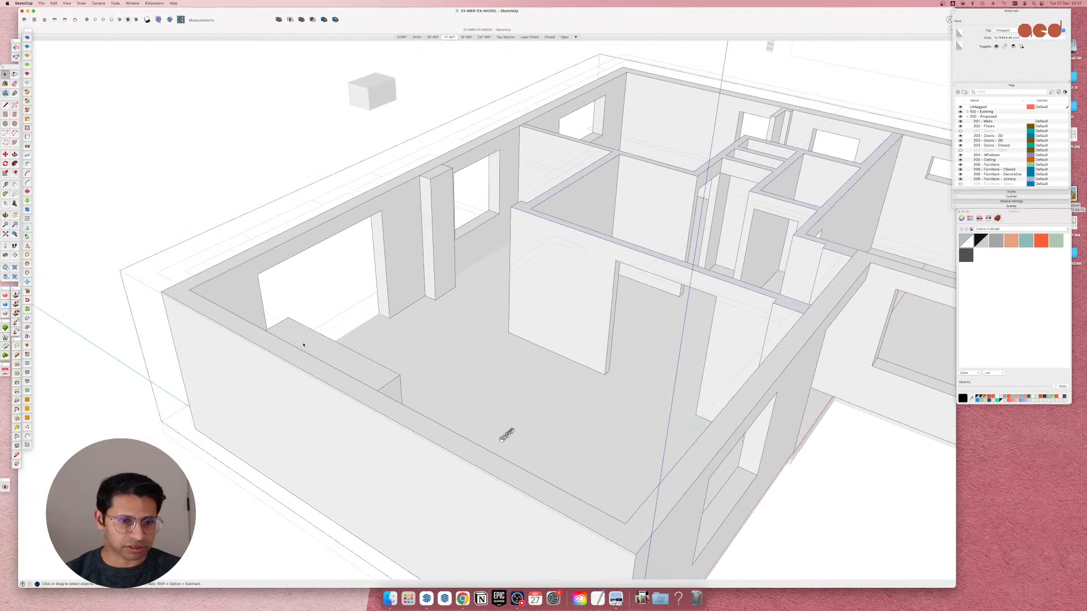
{"action": "scroll", "coordinate": [384, 410], "scroll_direction": "down", "scroll_amount": 2}
{"action": "middle_click_drag", "start_coordinate": [480, 426], "coordinate": [429, 422]}
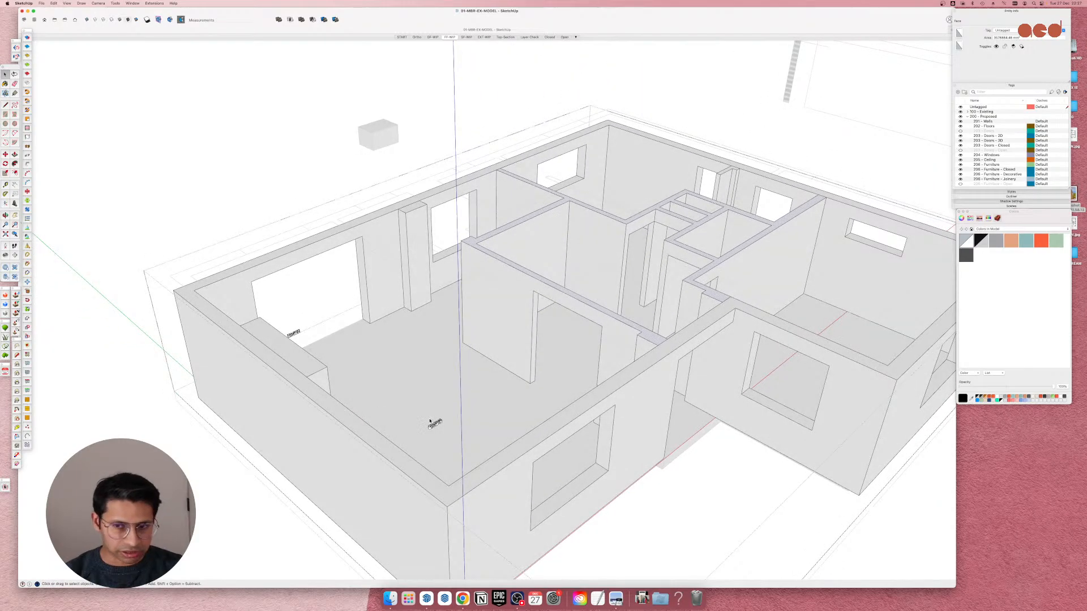
{"action": "scroll", "coordinate": [194, 285], "scroll_direction": "up", "scroll_amount": 4}
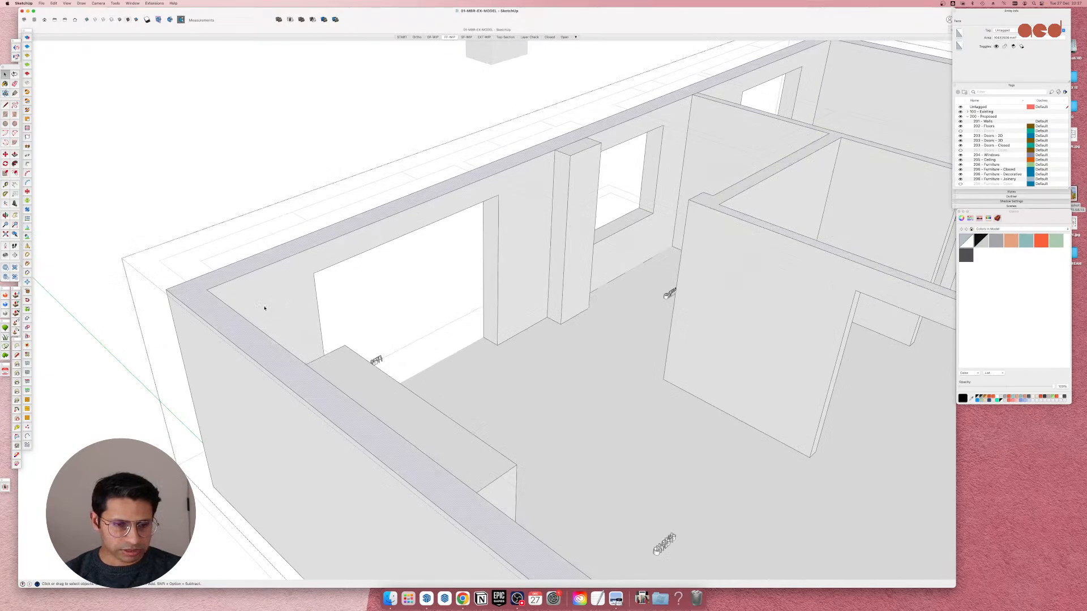
Raise the outer walls' top face above the partitions with Push/Pull, using the reference edge near the wall corner.
{"action": "key", "text": "p"}
{"action": "left_click", "coordinate": [180, 293]}
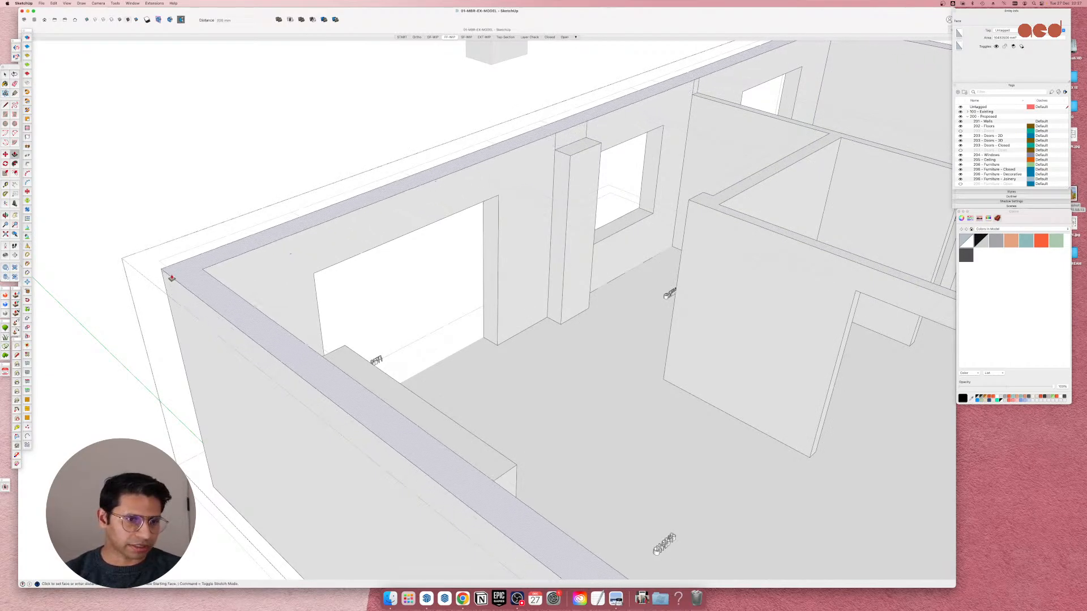
{"action": "left_click", "coordinate": [164, 267]}
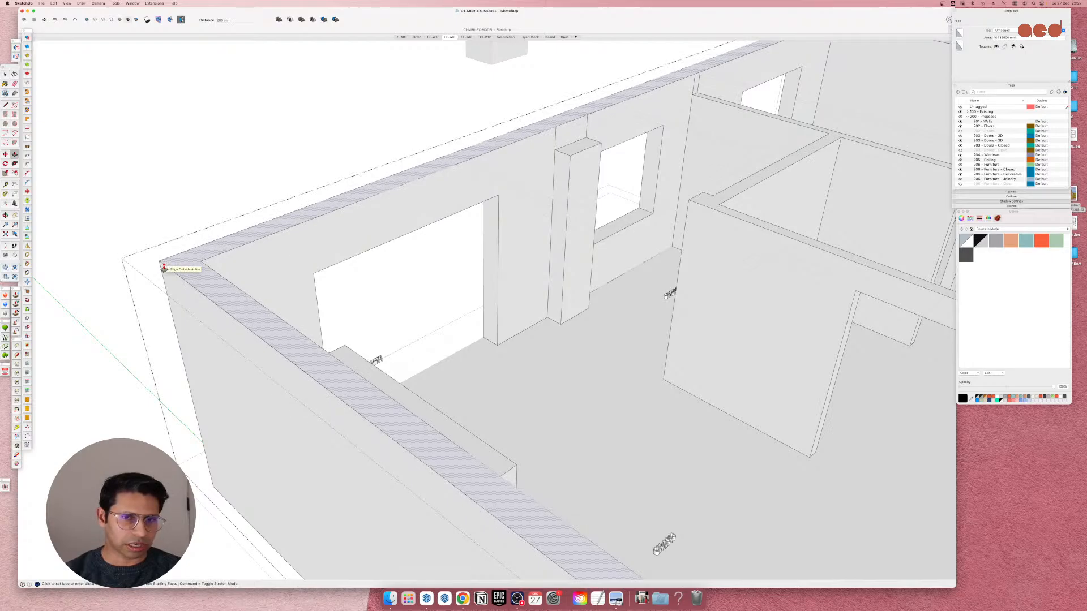
Erase the leftover vertical lines on the outer wall above the partition ends beside the front entrance.
{"action": "scroll", "coordinate": [272, 322], "scroll_direction": "down", "scroll_amount": 8}
{"action": "middle_click_drag", "start_coordinate": [674, 350], "coordinate": [829, 221]}
{"action": "scroll", "coordinate": [830, 220], "scroll_direction": "up", "scroll_amount": 8}
{"action": "middle_click_drag", "start_coordinate": [717, 175], "coordinate": [618, 248]}
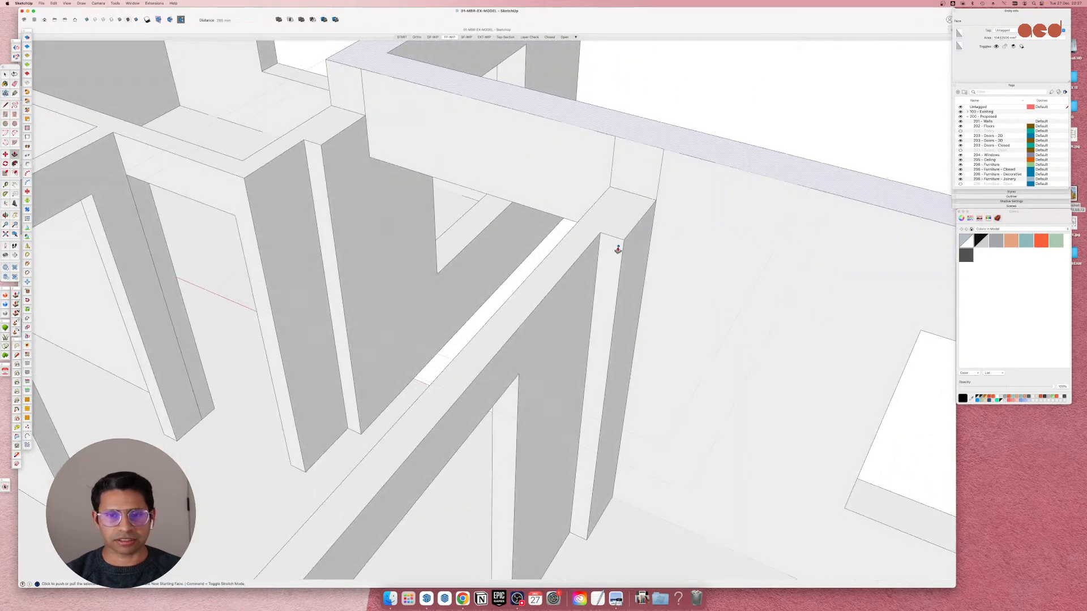
{"action": "scroll", "coordinate": [565, 274], "scroll_direction": "down", "scroll_amount": 3}
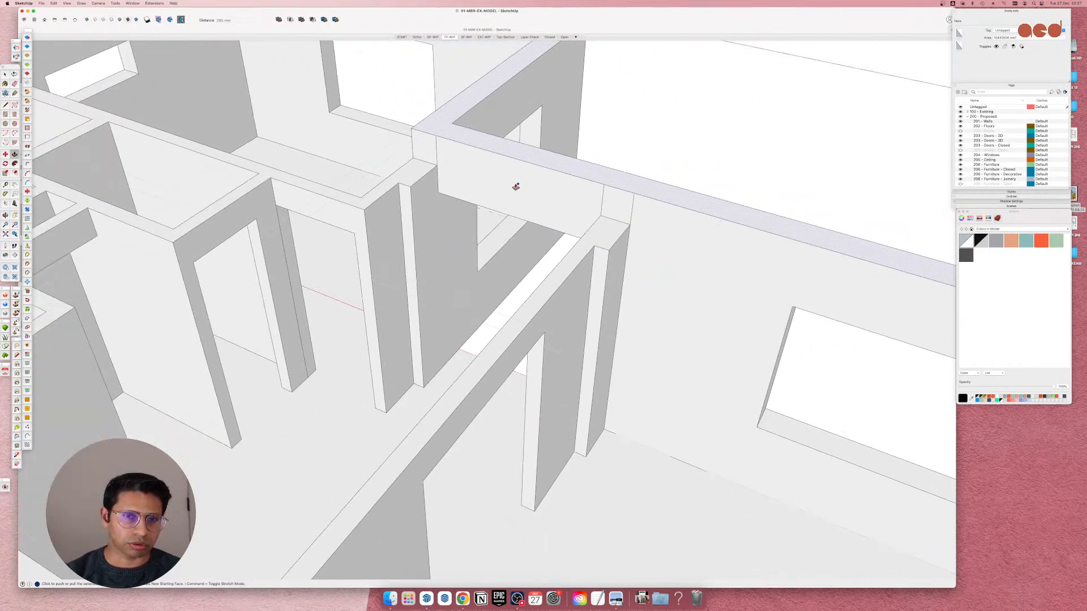
{"action": "scroll", "coordinate": [609, 233], "scroll_direction": "down", "scroll_amount": 5}
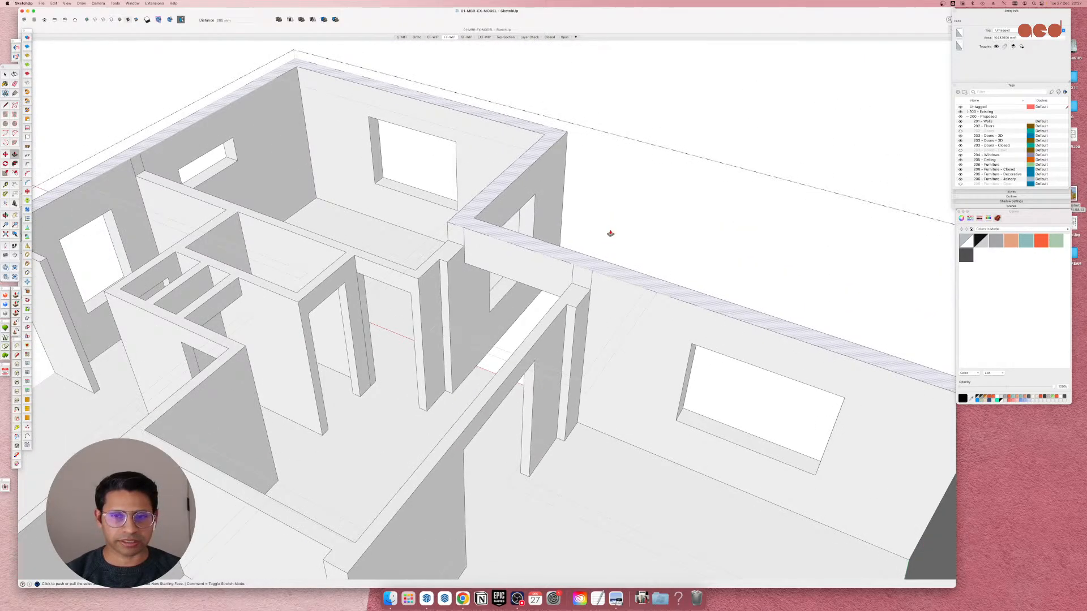
{"action": "scroll", "coordinate": [582, 325], "scroll_direction": "up", "scroll_amount": 6}
{"action": "key", "text": "e"}
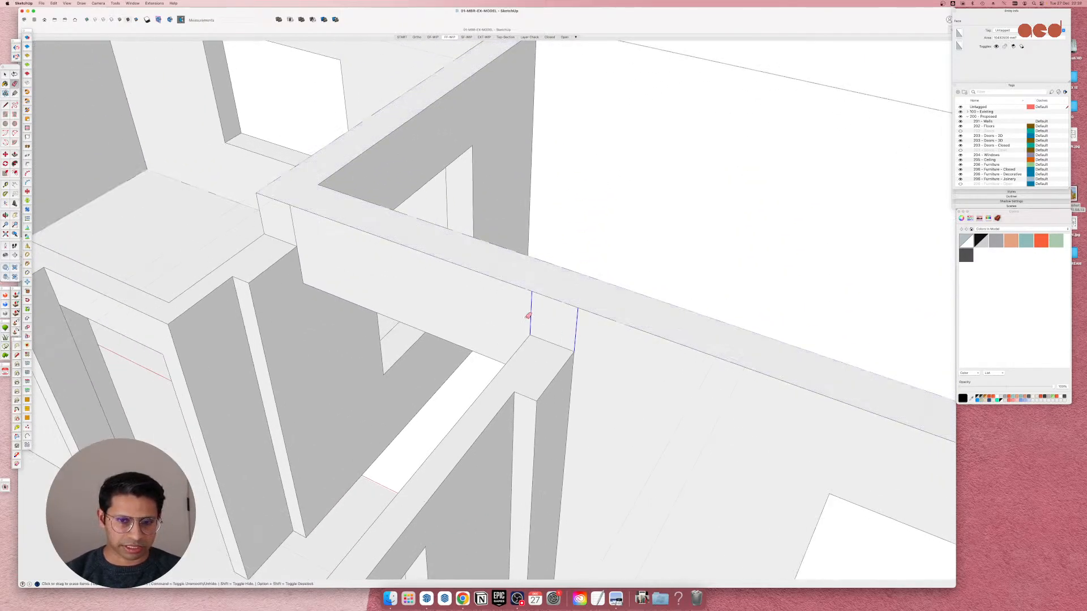
{"action": "scroll", "coordinate": [508, 300], "scroll_direction": "down", "scroll_amount": 3}
{"action": "scroll", "coordinate": [376, 250], "scroll_direction": "up", "scroll_amount": 3}
{"action": "scroll", "coordinate": [376, 256], "scroll_direction": "down", "scroll_amount": 3}
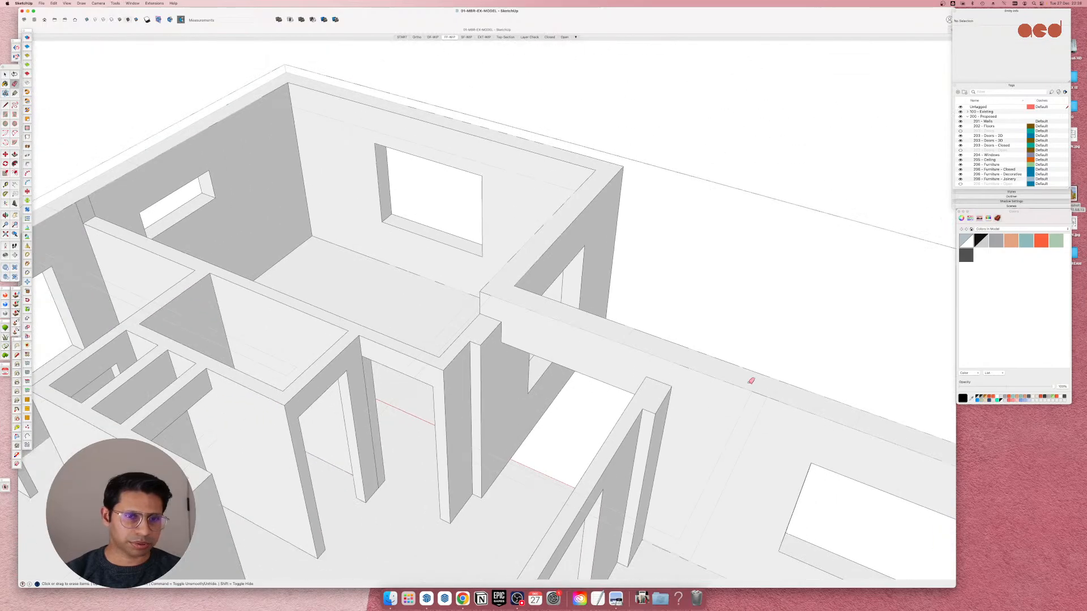
Erase the leftover vertical lines on the outer window wall above the partition ends.
{"action": "scroll", "coordinate": [366, 251], "scroll_direction": "up", "scroll_amount": 5}
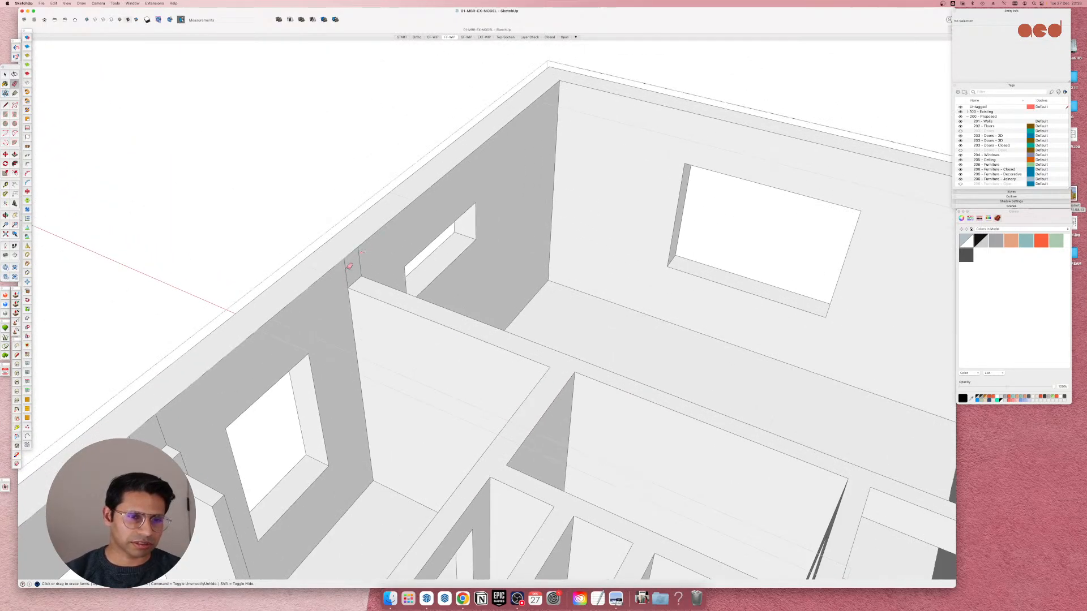
{"action": "scroll", "coordinate": [293, 342], "scroll_direction": "down", "scroll_amount": 2}
{"action": "scroll", "coordinate": [293, 342], "scroll_direction": "up", "scroll_amount": 5}
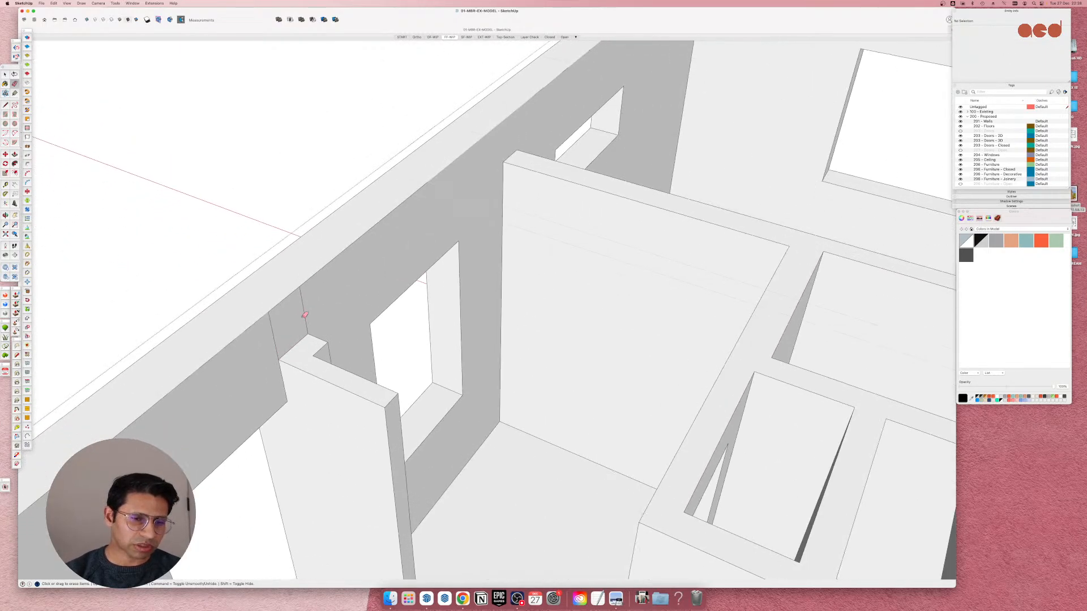
{"action": "left_click", "coordinate": [275, 337]}
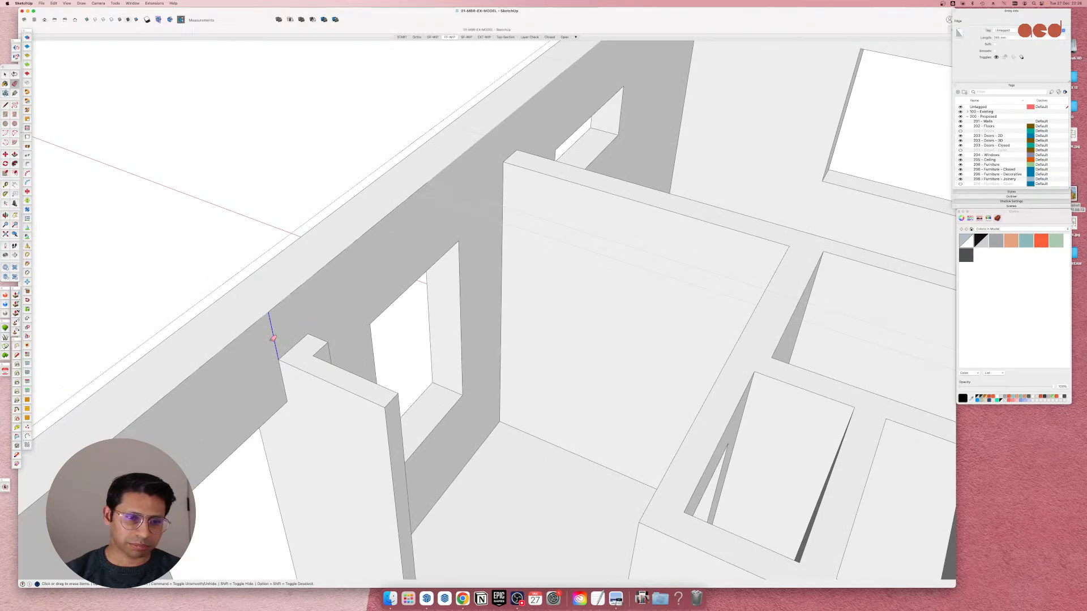
{"action": "scroll", "coordinate": [334, 301], "scroll_direction": "down", "scroll_amount": 8}
{"action": "middle_click_drag", "start_coordinate": [647, 434], "coordinate": [487, 390]}
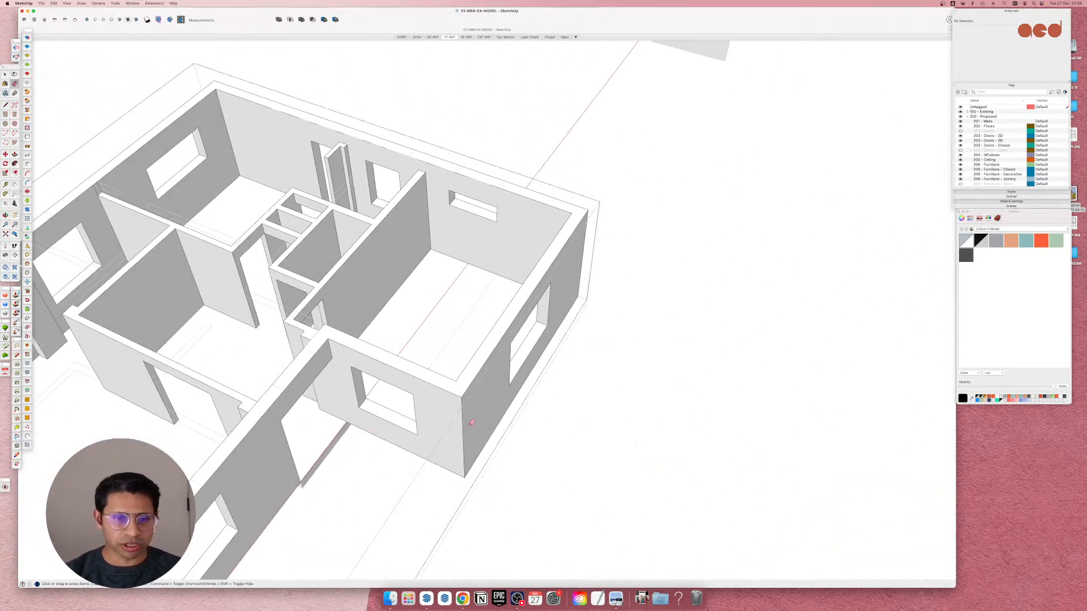
Erase the remaining vertical lines on the outer wall above the pier beside the window.
{"action": "scroll", "coordinate": [509, 385], "scroll_direction": "down", "scroll_amount": 5}
{"action": "scroll", "coordinate": [210, 272], "scroll_direction": "up", "scroll_amount": 6}
{"action": "scroll", "coordinate": [373, 274], "scroll_direction": "up", "scroll_amount": 5}
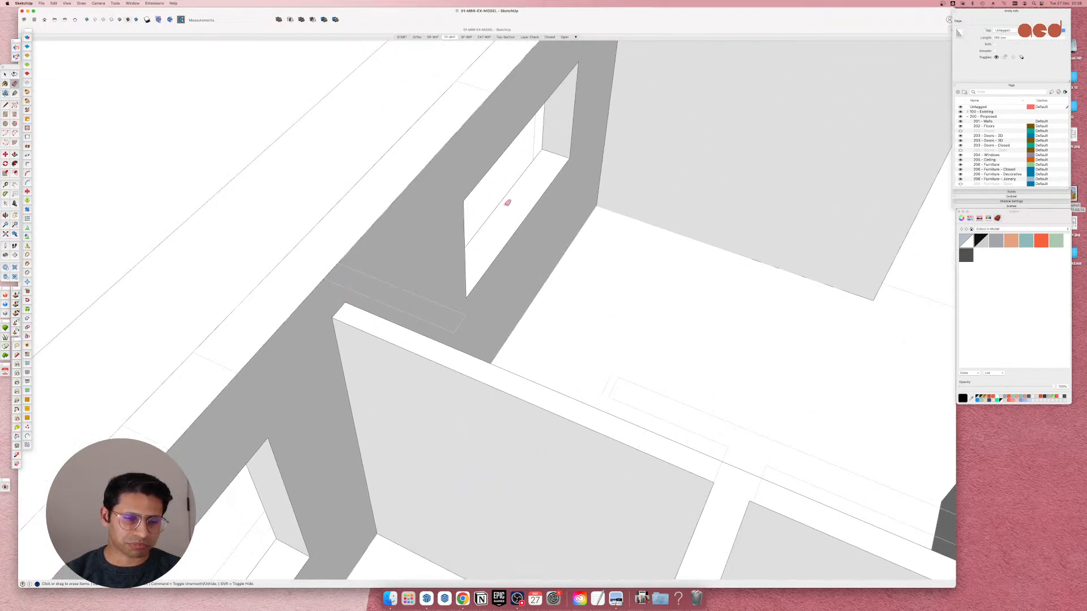
{"action": "scroll", "coordinate": [331, 303], "scroll_direction": "down", "scroll_amount": 4}
{"action": "scroll", "coordinate": [384, 280], "scroll_direction": "up", "scroll_amount": 5}
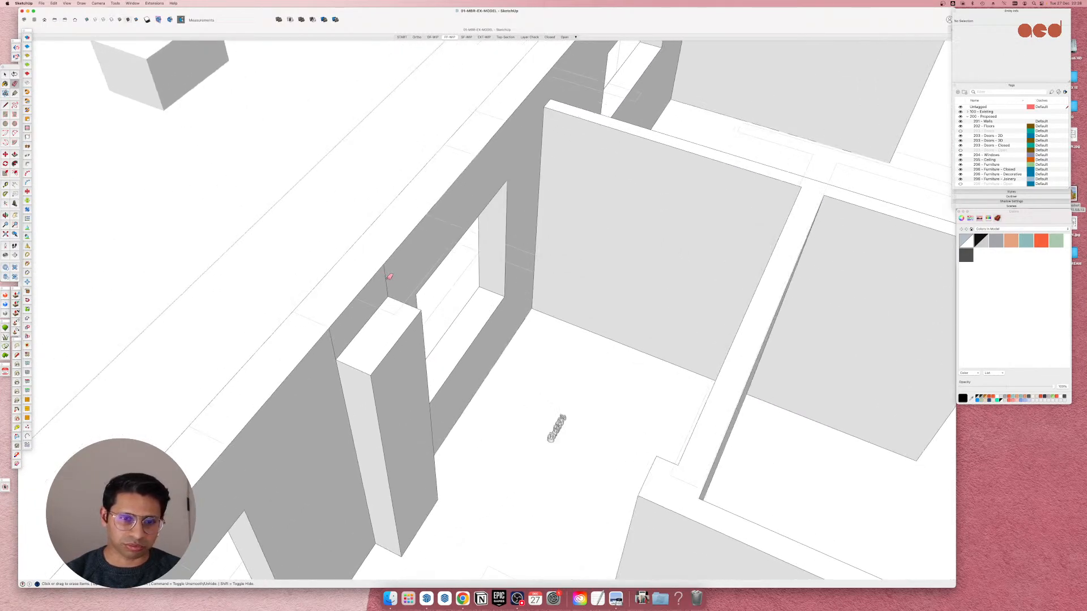
{"action": "scroll", "coordinate": [412, 309], "scroll_direction": "down", "scroll_amount": 6}
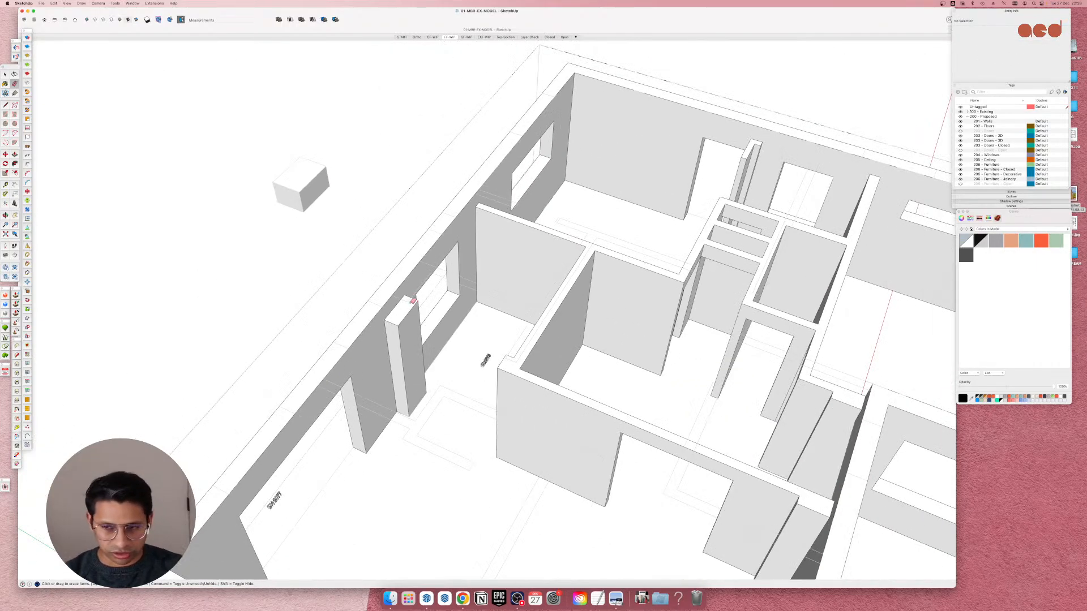
{"action": "scroll", "coordinate": [411, 309], "scroll_direction": "down", "scroll_amount": 5}
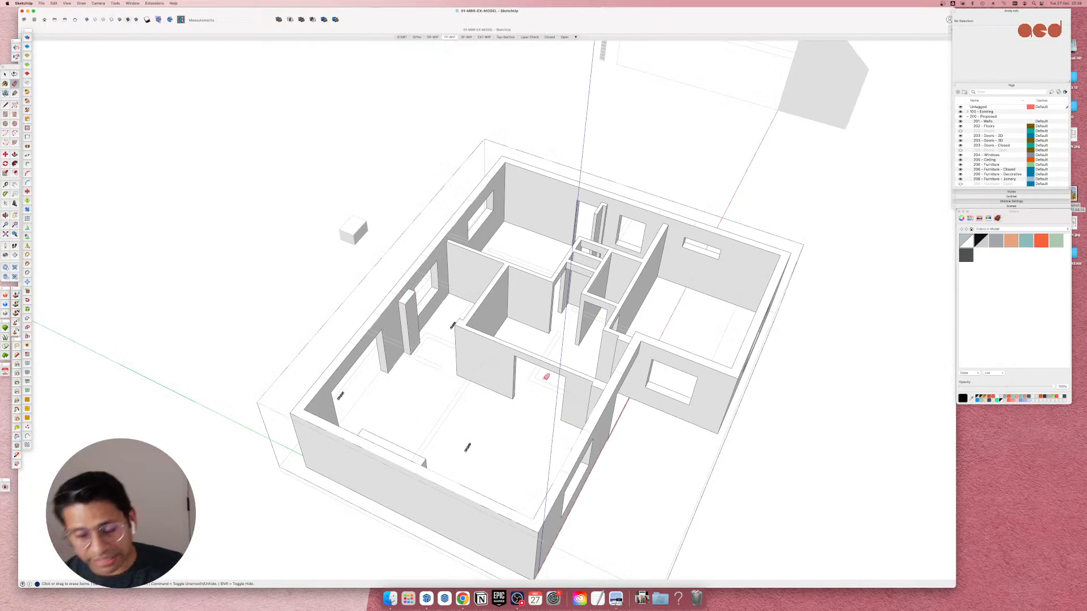
Erase the leftover vertical line on the outer wall above the wide pier in the large room.
{"action": "middle_click_drag", "start_coordinate": [597, 400], "coordinate": [410, 361]}
{"action": "scroll", "coordinate": [574, 341], "scroll_direction": "down", "scroll_amount": 4}
{"action": "scroll", "coordinate": [435, 352], "scroll_direction": "up", "scroll_amount": 5}
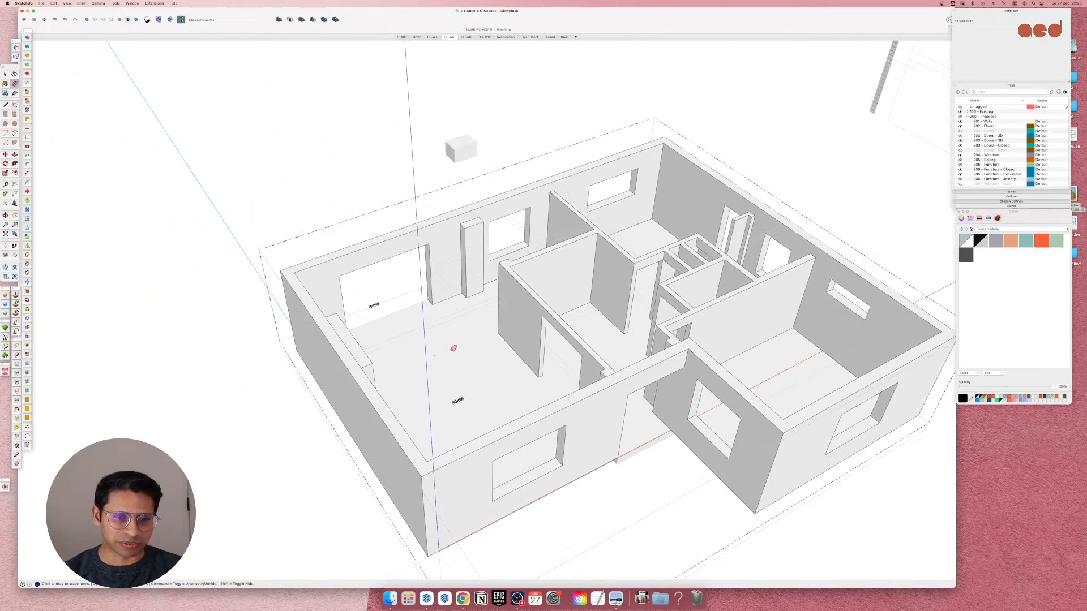
{"action": "scroll", "coordinate": [561, 315], "scroll_direction": "up", "scroll_amount": 4}
{"action": "middle_click_drag", "start_coordinate": [602, 337], "coordinate": [389, 342]}
{"action": "scroll", "coordinate": [492, 236], "scroll_direction": "down", "scroll_amount": 4}
{"action": "scroll", "coordinate": [432, 237], "scroll_direction": "up", "scroll_amount": 8}
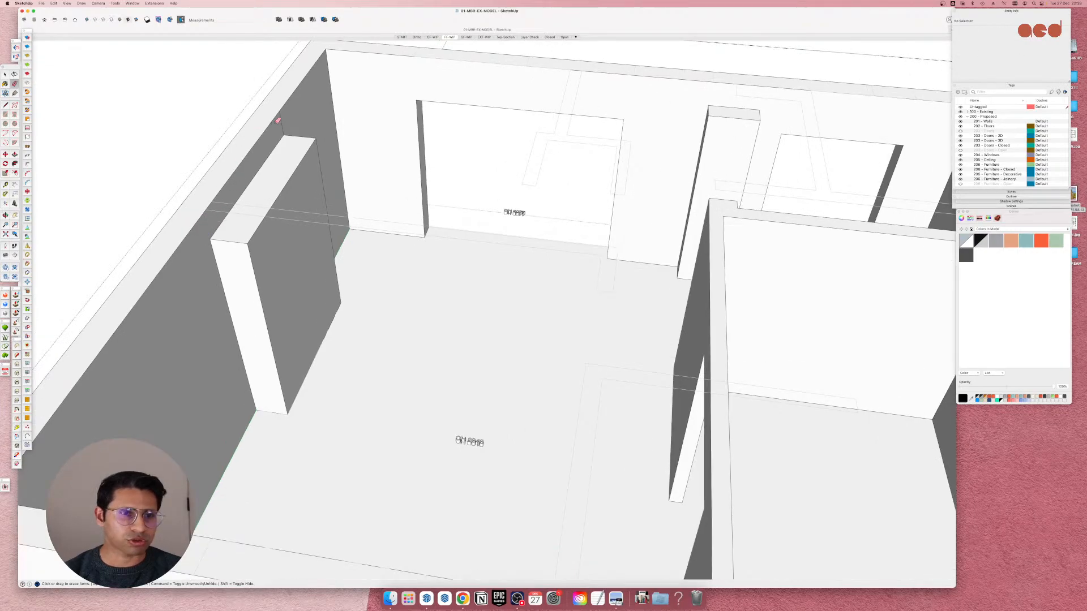
{"action": "left_click", "coordinate": [283, 120]}
{"action": "scroll", "coordinate": [375, 176], "scroll_direction": "down", "scroll_amount": 6}
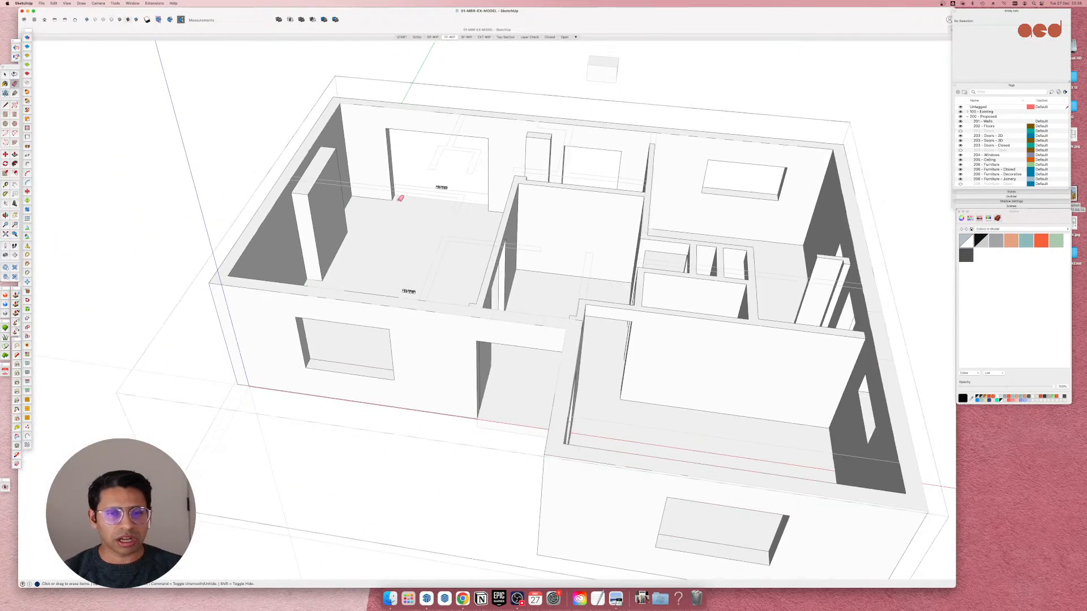
Erase the leftover line on the outer wall above the short partition stub beside the external doorway.
{"action": "scroll", "coordinate": [594, 303], "scroll_direction": "up", "scroll_amount": 10}
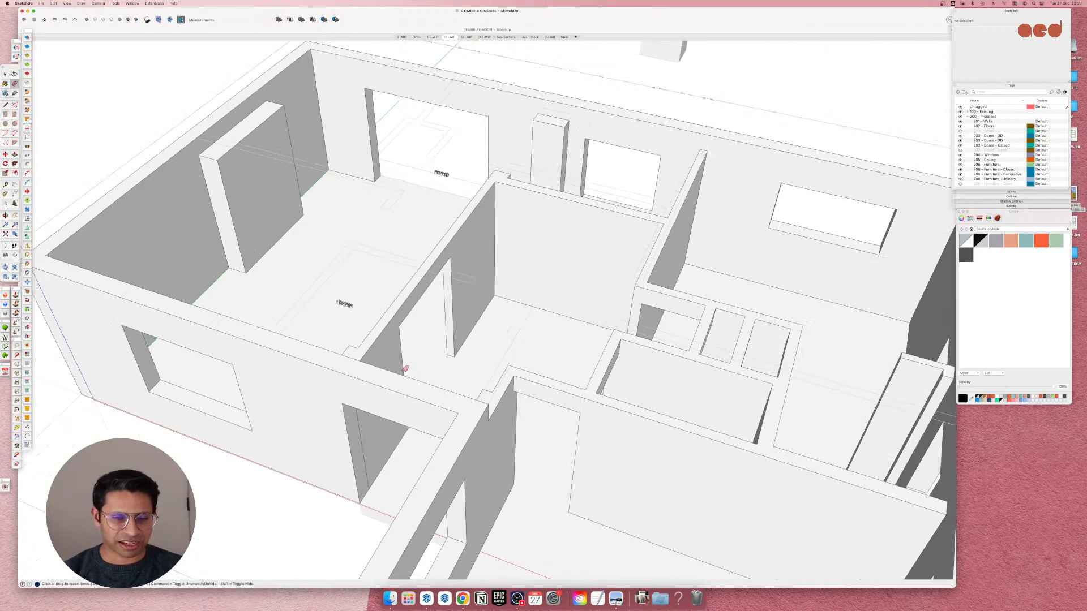
{"action": "scroll", "coordinate": [515, 362], "scroll_direction": "down", "scroll_amount": 5}
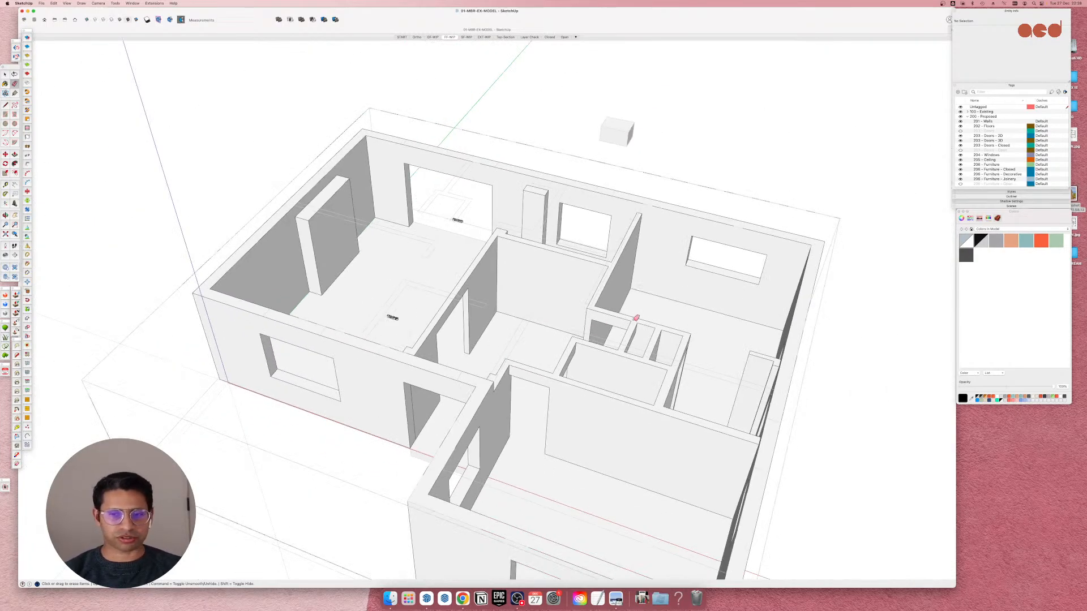
{"action": "middle_click_drag", "start_coordinate": [635, 317], "coordinate": [340, 284]}
{"action": "scroll", "coordinate": [519, 285], "scroll_direction": "down", "scroll_amount": 4}
{"action": "scroll", "coordinate": [461, 457], "scroll_direction": "up", "scroll_amount": 10}
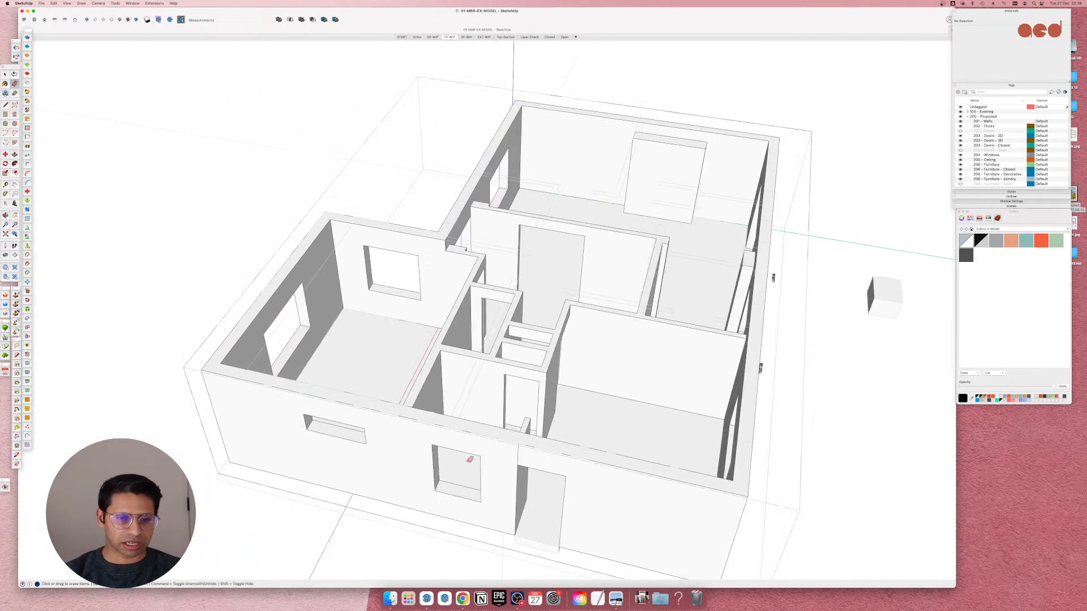
{"action": "left_click_drag", "start_coordinate": [522, 402], "coordinate": [513, 400]}
{"action": "scroll", "coordinate": [489, 406], "scroll_direction": "down", "scroll_amount": 5}
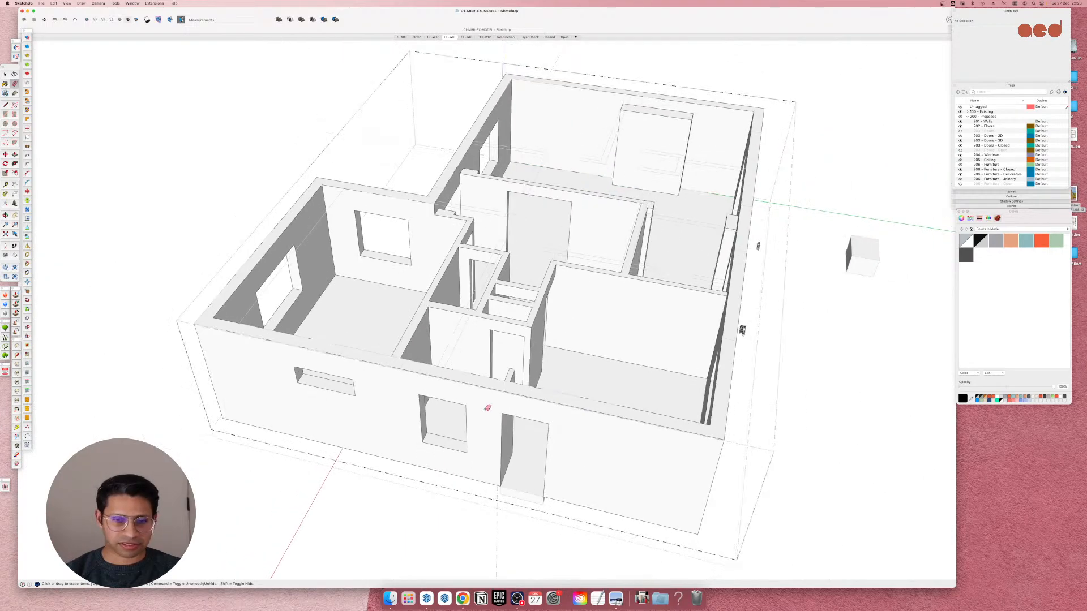
Inspect the outer walls and partition tops around the whole house for remaining stray lines.
{"action": "scroll", "coordinate": [487, 338], "scroll_direction": "up", "scroll_amount": 6}
{"action": "middle_click_drag", "start_coordinate": [487, 338], "coordinate": [172, 452]}
{"action": "scroll", "coordinate": [633, 381], "scroll_direction": "down", "scroll_amount": 5}
{"action": "mouse_move", "coordinate": [633, 381]}
{"action": "middle_mouse_down"}
{"action": "mouse_move", "coordinate": [192, 357]}
{"action": "mouse_move", "coordinate": [254, 346]}
{"action": "mouse_move", "coordinate": [354, 369]}
{"action": "middle_mouse_up"}
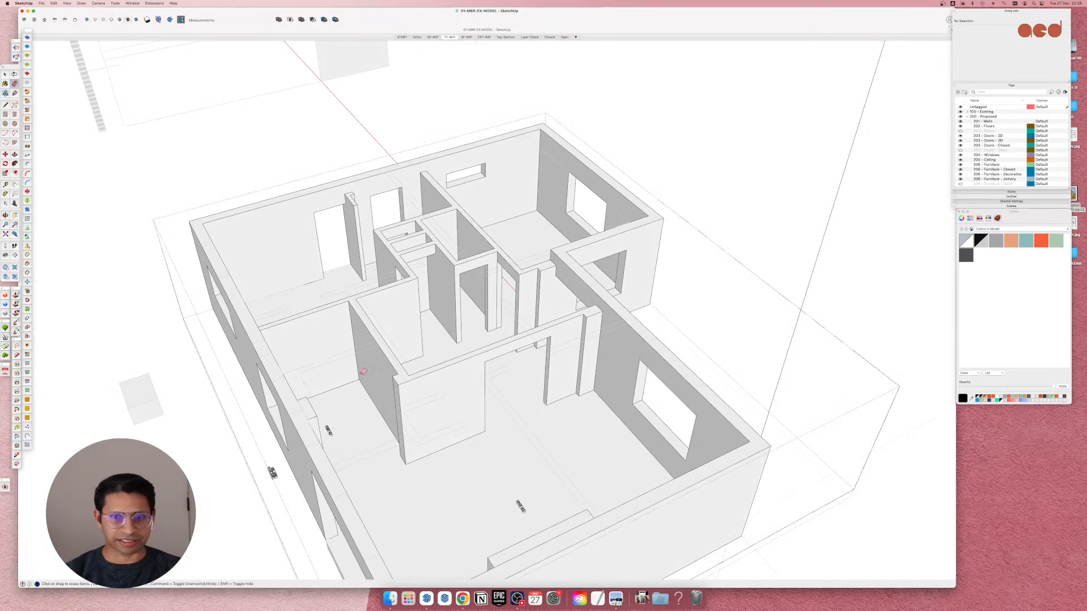
{"action": "scroll", "coordinate": [411, 288], "scroll_direction": "up", "scroll_amount": 5}
{"action": "middle_click_drag", "start_coordinate": [393, 292], "coordinate": [252, 294]}
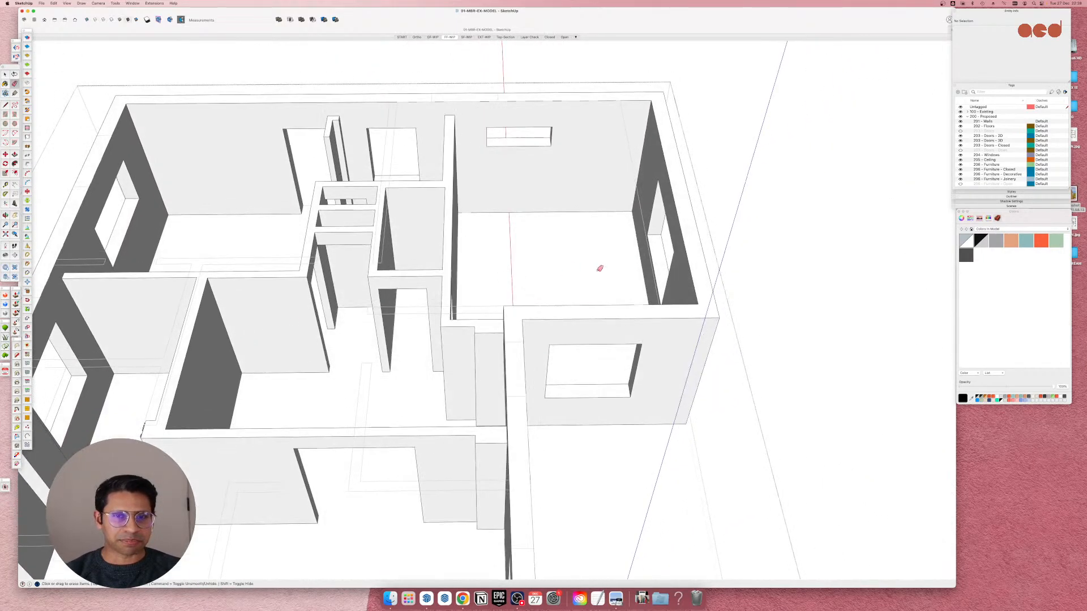
{"action": "scroll", "coordinate": [602, 266], "scroll_direction": "down", "scroll_amount": 5}
{"action": "middle_click_drag", "start_coordinate": [514, 325], "coordinate": [309, 292]}
{"action": "scroll", "coordinate": [478, 293], "scroll_direction": "down", "scroll_amount": 3}
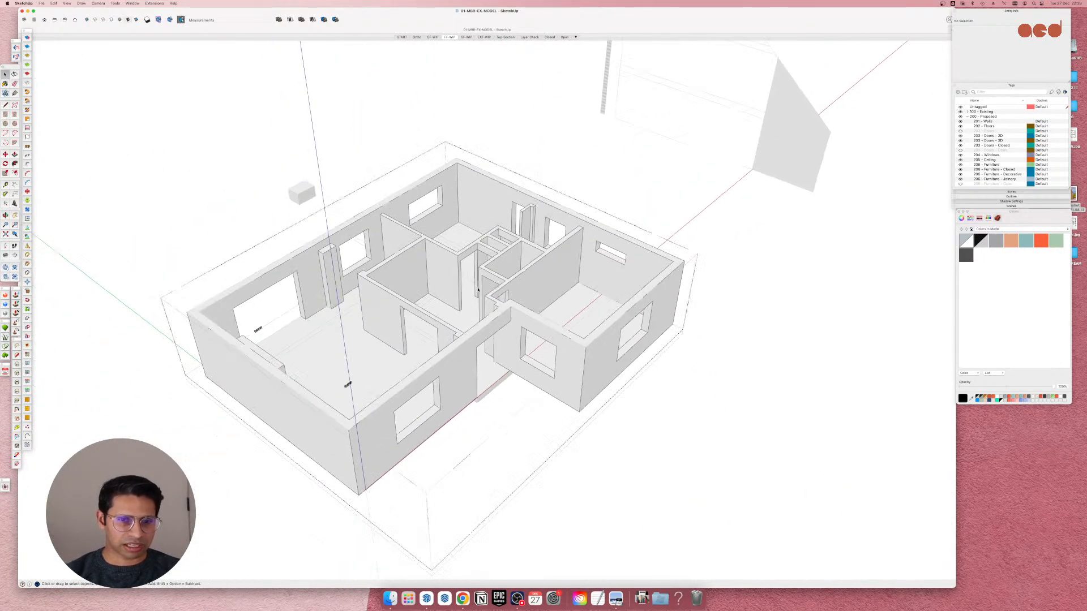
Close the walls group and open the first-floor plan outlines above it for editing.
{"action": "key", "text": "space"}
{"action": "key", "text": "Escape"}
{"action": "scroll", "coordinate": [662, 403], "scroll_direction": "down", "scroll_amount": 4}
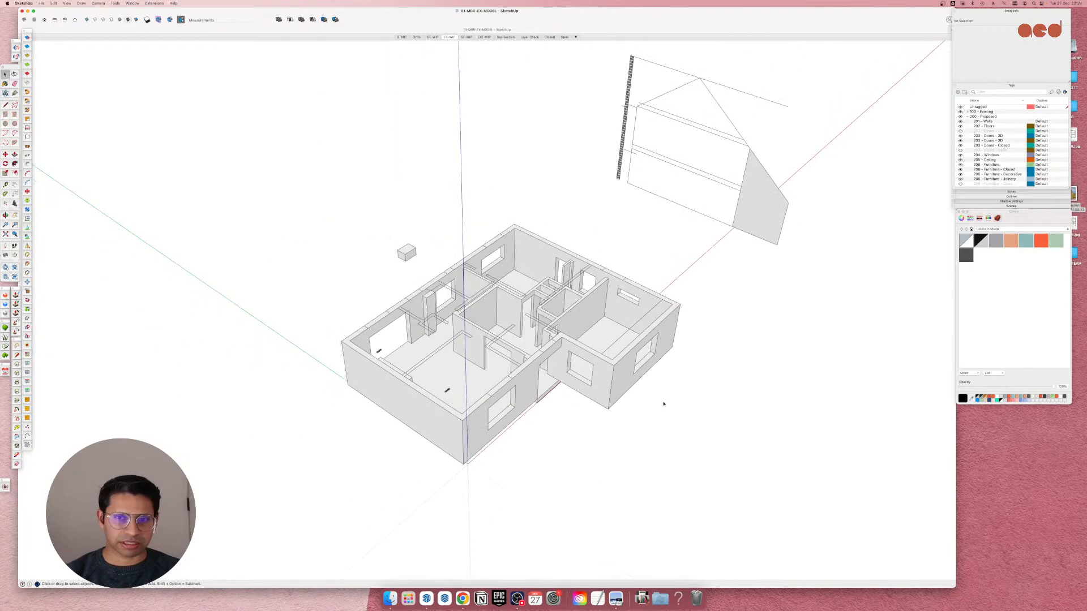
{"action": "scroll", "coordinate": [549, 333], "scroll_direction": "up", "scroll_amount": 7}
{"action": "middle_click_drag", "start_coordinate": [468, 407], "coordinate": [322, 361]}
{"action": "scroll", "coordinate": [392, 369], "scroll_direction": "down", "scroll_amount": 3}
{"action": "scroll", "coordinate": [452, 392], "scroll_direction": "up", "scroll_amount": 5}
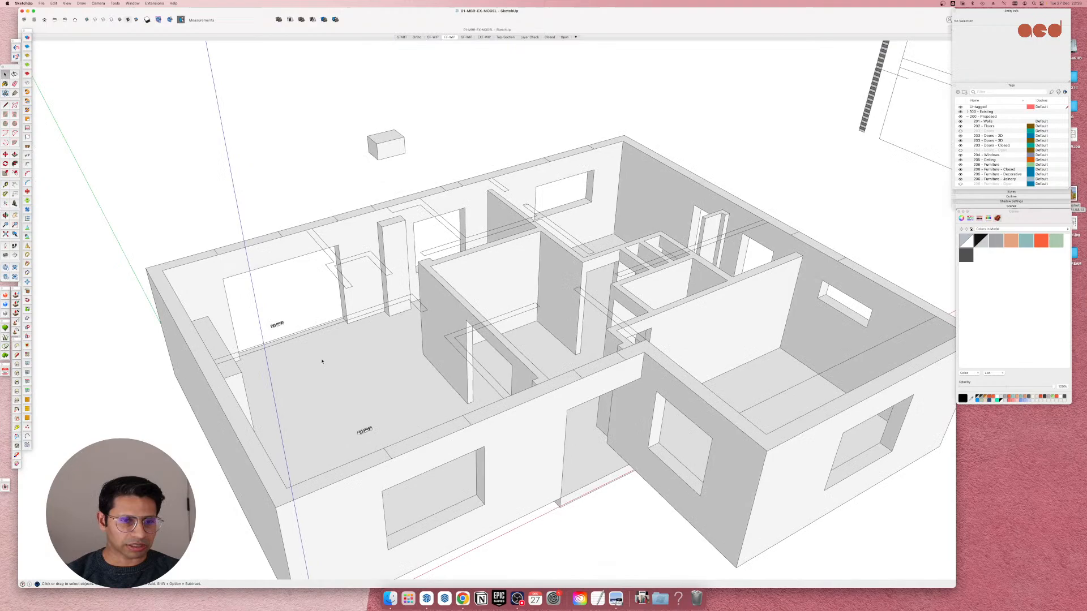
{"action": "left_click", "coordinate": [449, 343]}
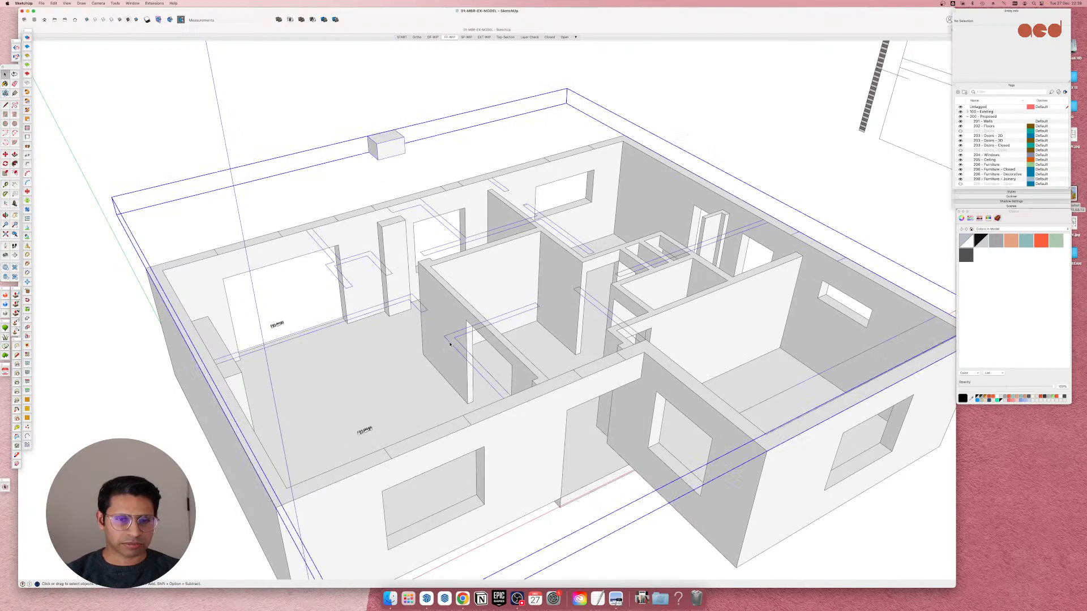
{"action": "middle_click_drag", "start_coordinate": [449, 343], "coordinate": [498, 466]}
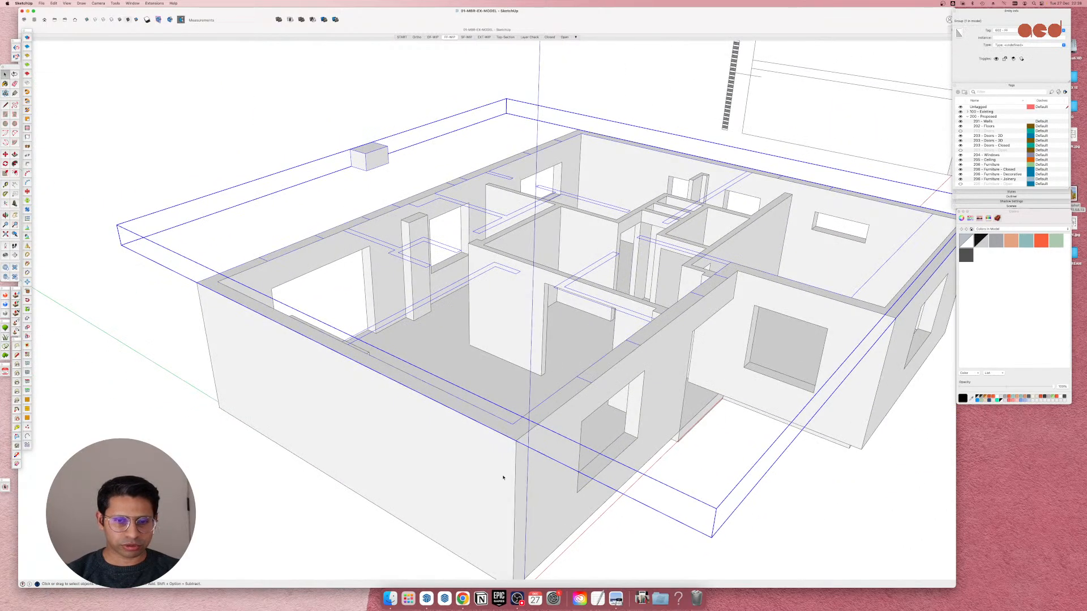
{"action": "scroll", "coordinate": [306, 444], "scroll_direction": "down", "scroll_amount": 5}
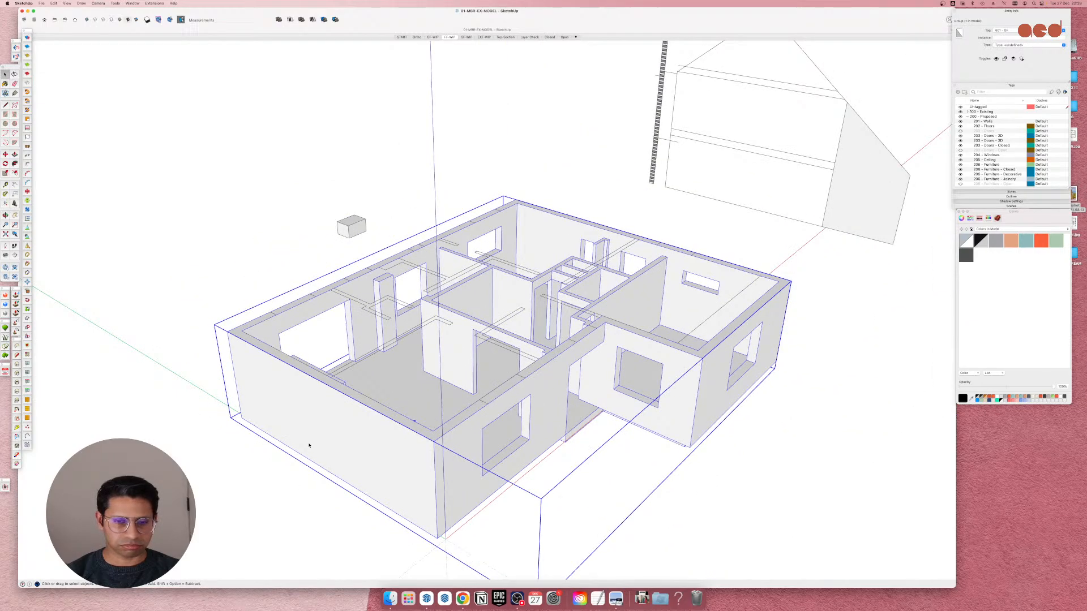
{"action": "scroll", "coordinate": [362, 401], "scroll_direction": "up", "scroll_amount": 10}
{"action": "middle_click_drag", "start_coordinate": [355, 351], "coordinate": [499, 441]}
{"action": "scroll", "coordinate": [411, 414], "scroll_direction": "down", "scroll_amount": 3}
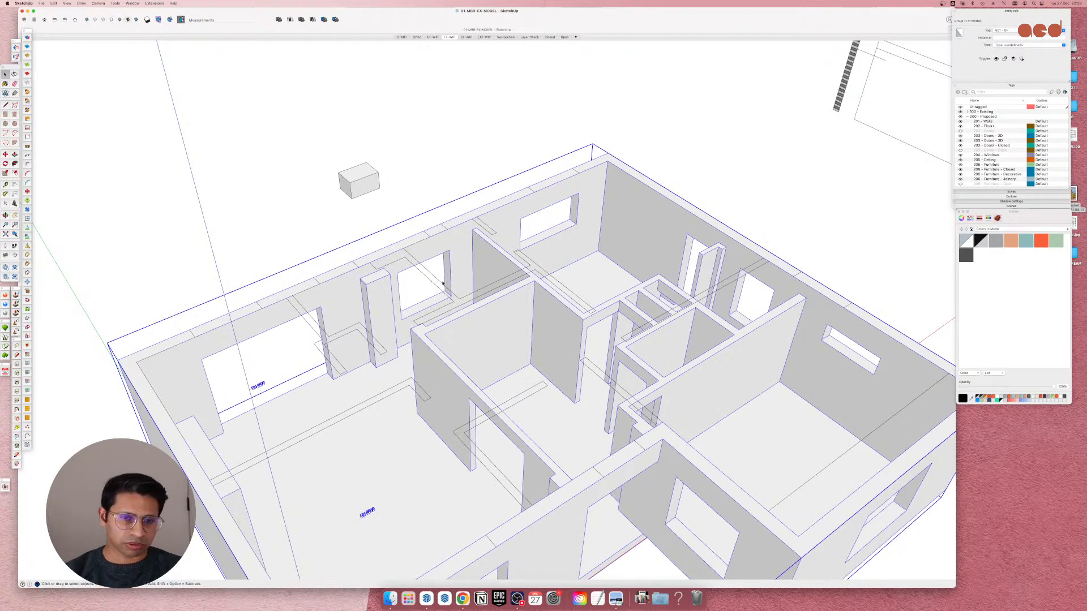
{"action": "double_click", "coordinate": [377, 265]}
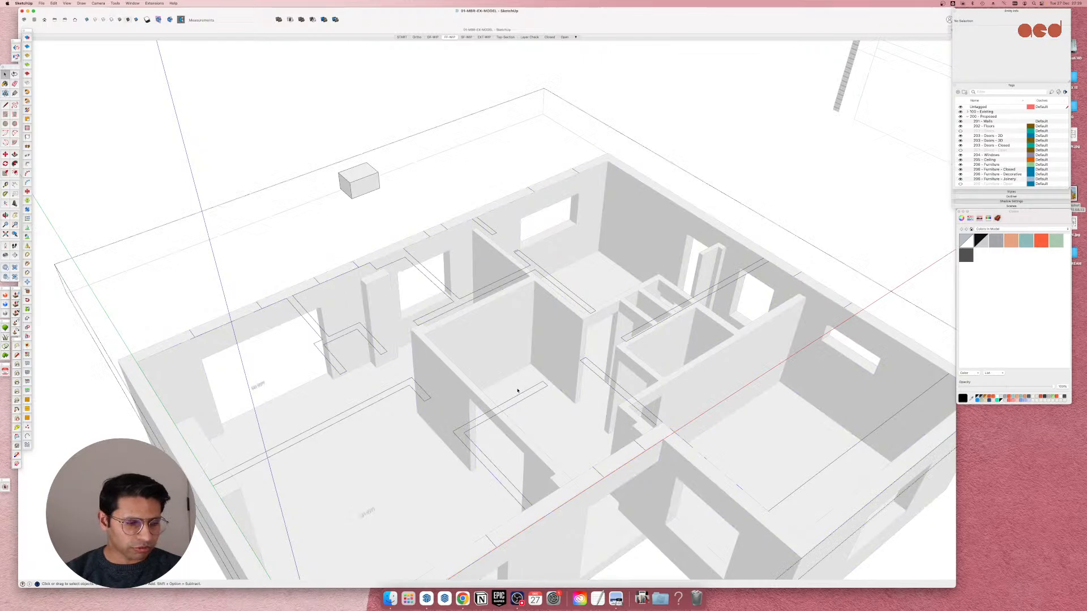
Select the connected inner wall outlines of the first-floor plan and hide the rest of the model.
{"action": "scroll", "coordinate": [518, 390], "scroll_direction": "down", "scroll_amount": 5}
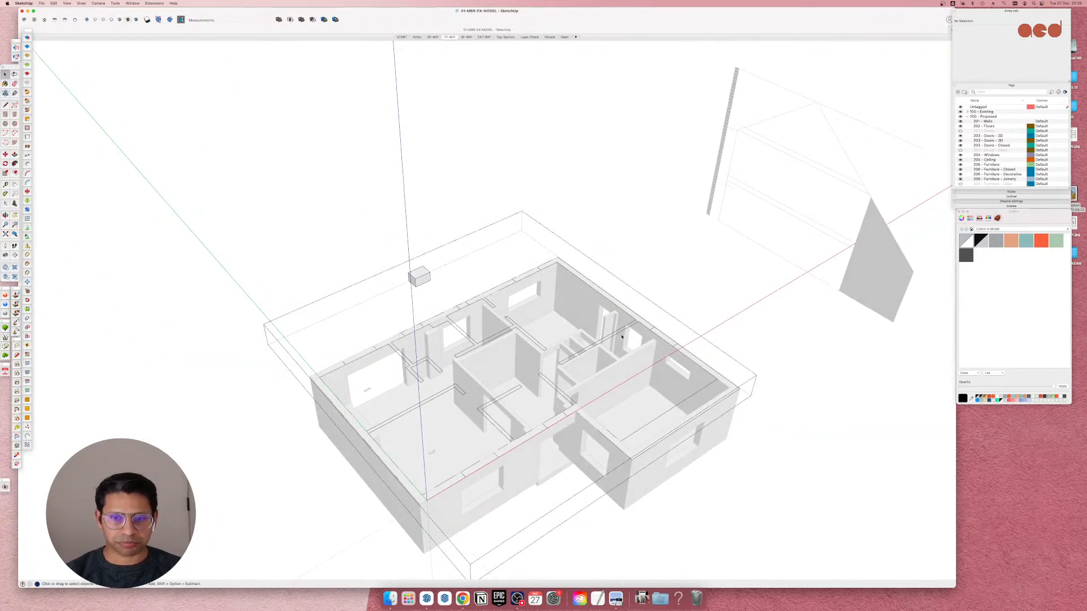
{"action": "triple_click", "coordinate": [622, 333]}
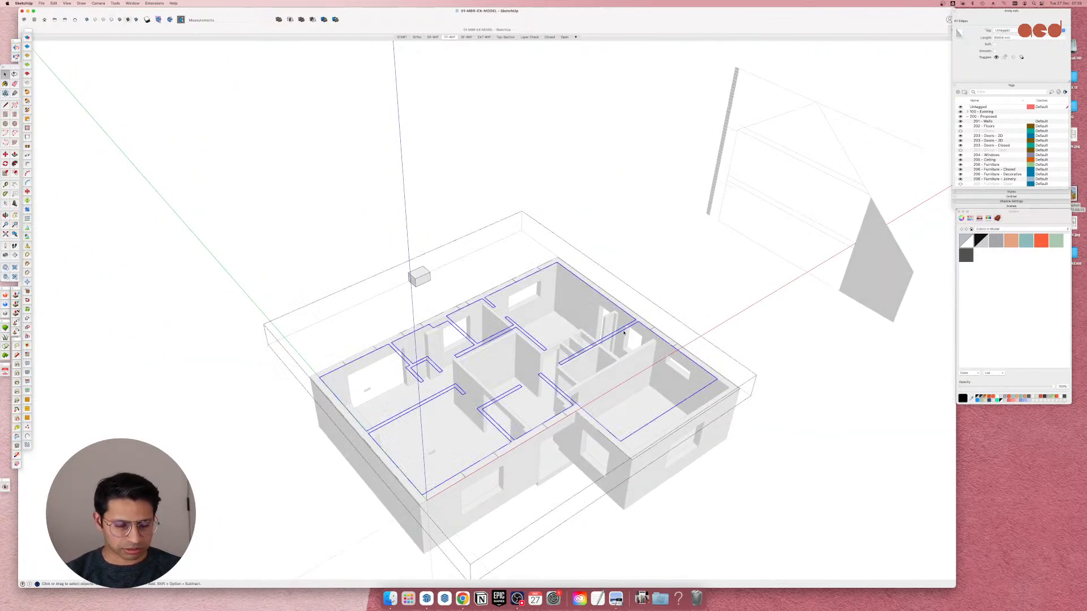
{"action": "key", "text": "i"}
{"action": "middle_click_drag", "start_coordinate": [624, 333], "coordinate": [592, 416]}
{"action": "scroll", "coordinate": [623, 364], "scroll_direction": "up", "scroll_amount": 3}
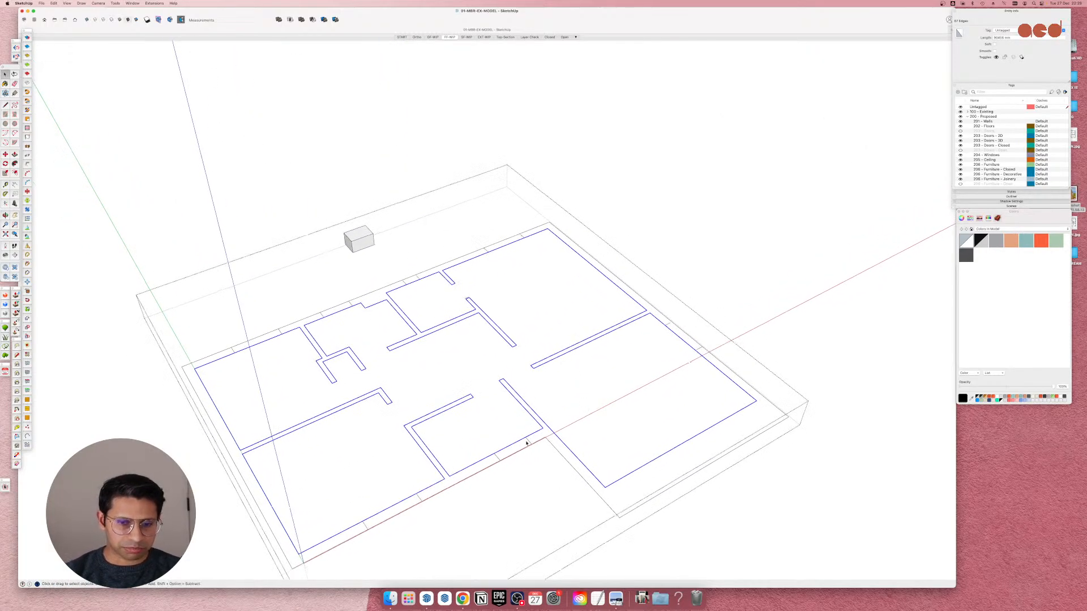
Identify the window lines group on the first-floor plan and turn off the visibility of its Windows tag.
{"action": "left_click", "coordinate": [526, 443]}
{"action": "middle_click_drag", "start_coordinate": [508, 456], "coordinate": [488, 444]}
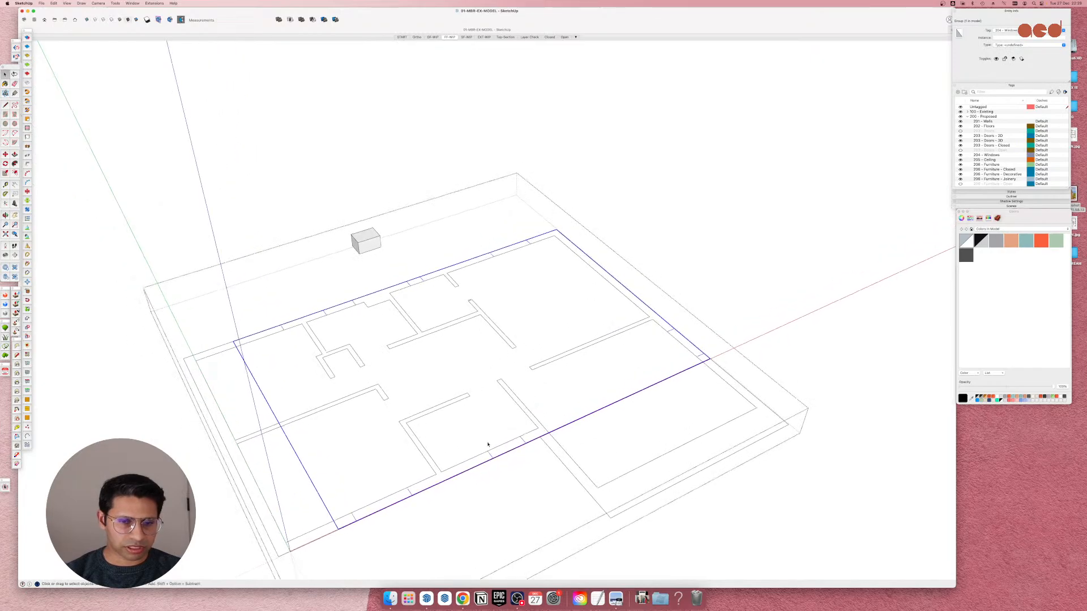
{"action": "scroll", "coordinate": [488, 444], "scroll_direction": "up", "scroll_amount": 2}
{"action": "middle_click_drag", "start_coordinate": [622, 352], "coordinate": [585, 382]}
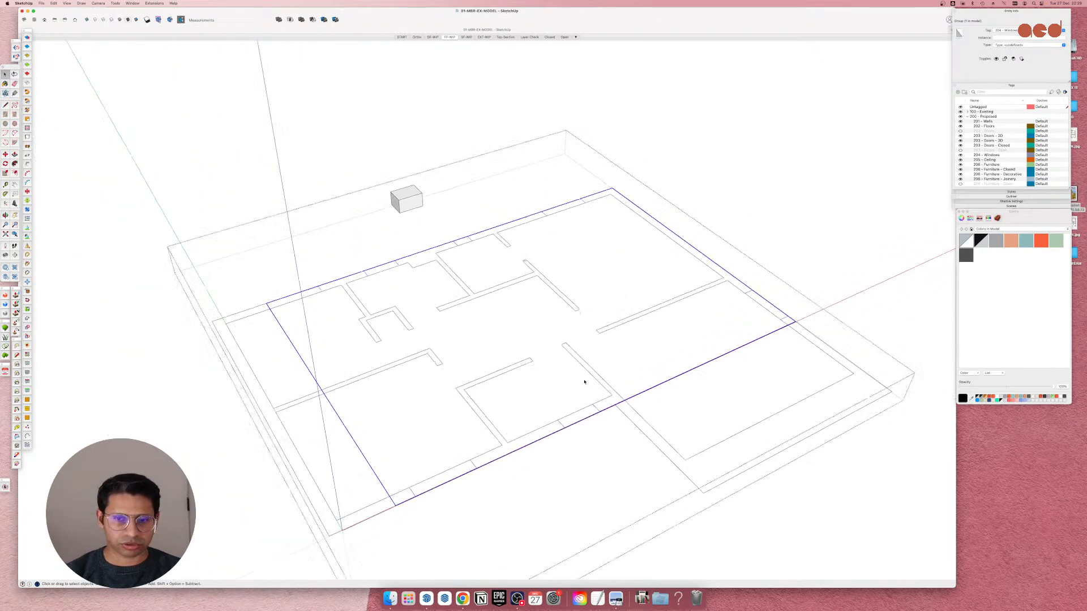
{"action": "left_click", "coordinate": [961, 156]}
Check individual edges of the first-floor wall outlines, and select all the connected inner outlines.
{"action": "scroll", "coordinate": [488, 376], "scroll_direction": "down", "scroll_amount": 3}
{"action": "scroll", "coordinate": [476, 358], "scroll_direction": "up", "scroll_amount": 4}
{"action": "middle_click_drag", "start_coordinate": [476, 359], "coordinate": [451, 242]}
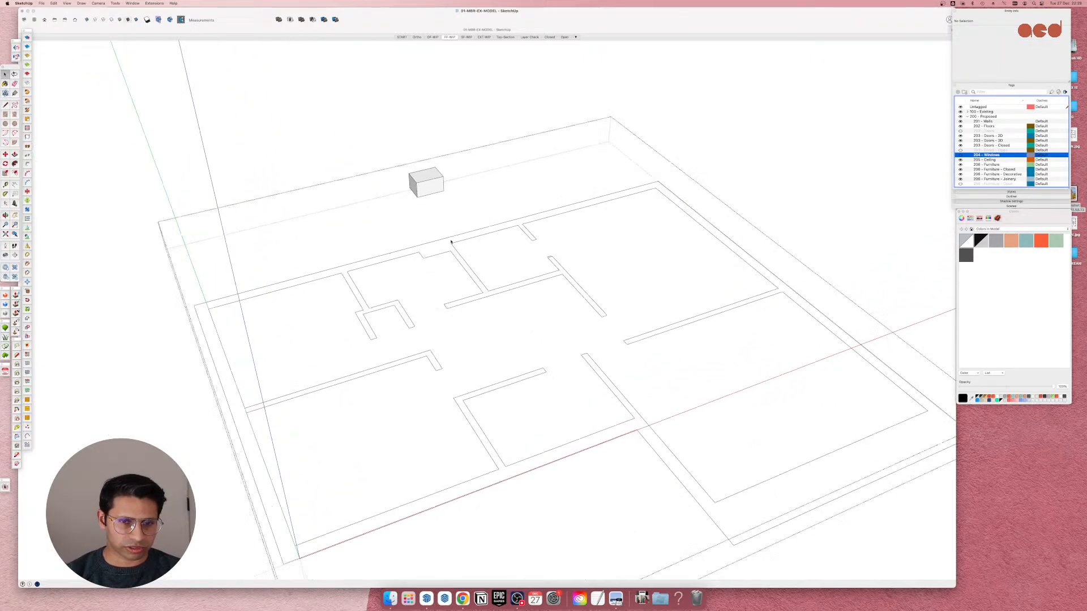
{"action": "scroll", "coordinate": [451, 242], "scroll_direction": "up", "scroll_amount": 2}
{"action": "left_click", "coordinate": [447, 258]}
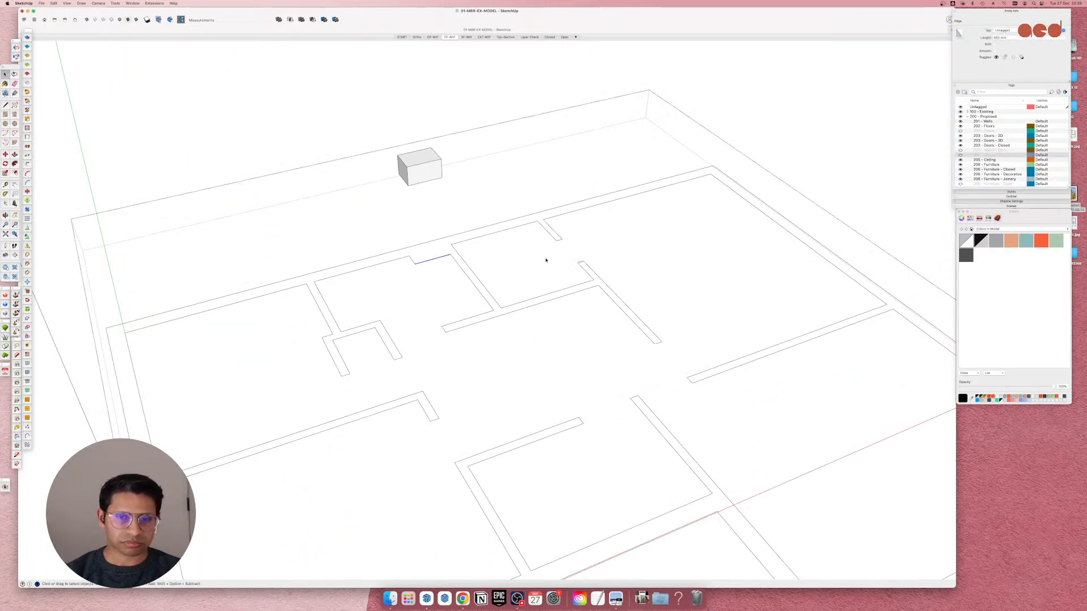
{"action": "scroll", "coordinate": [577, 270], "scroll_direction": "up", "scroll_amount": 4}
{"action": "left_click", "coordinate": [576, 275]}
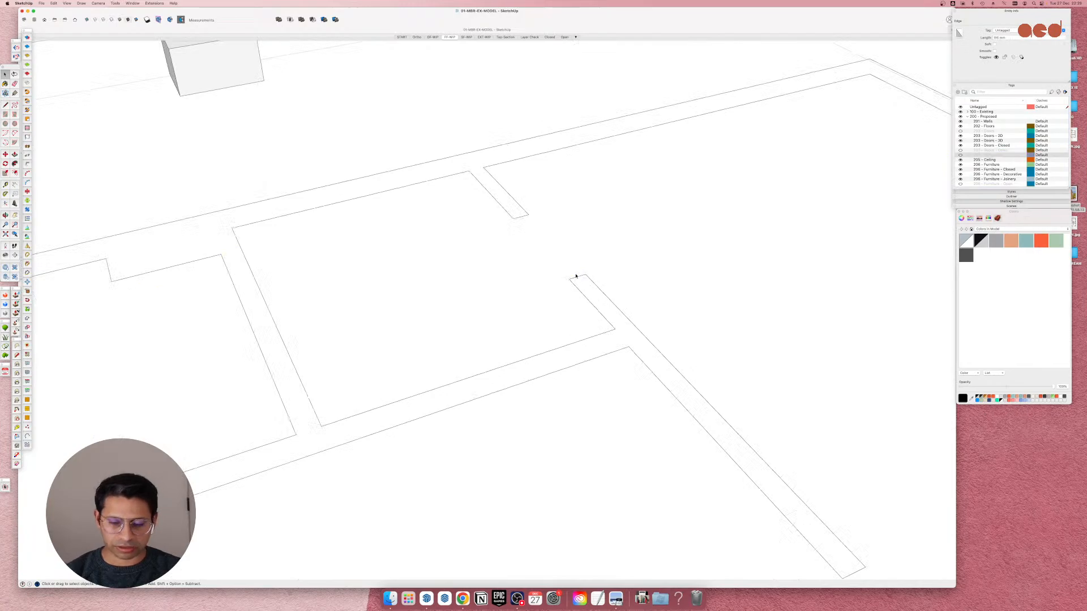
{"action": "scroll", "coordinate": [575, 276], "scroll_direction": "down", "scroll_amount": 5}
{"action": "triple_click", "coordinate": [504, 303]}
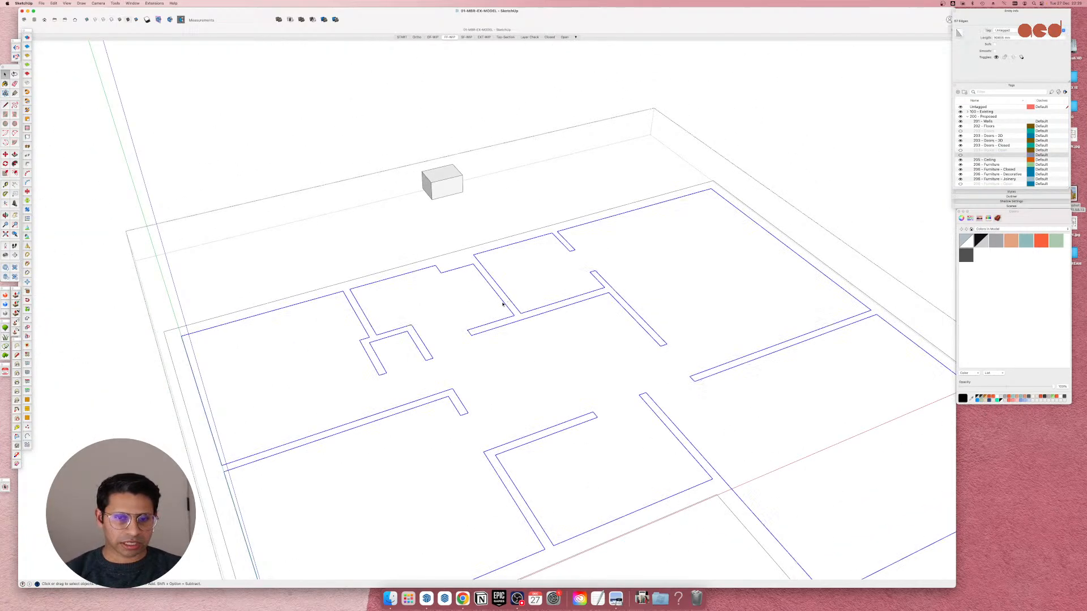
{"action": "middle_click_drag", "start_coordinate": [502, 304], "coordinate": [517, 328]}
{"action": "scroll", "coordinate": [516, 330], "scroll_direction": "down", "scroll_amount": 4}
{"action": "scroll", "coordinate": [458, 494], "scroll_direction": "up", "scroll_amount": 3}
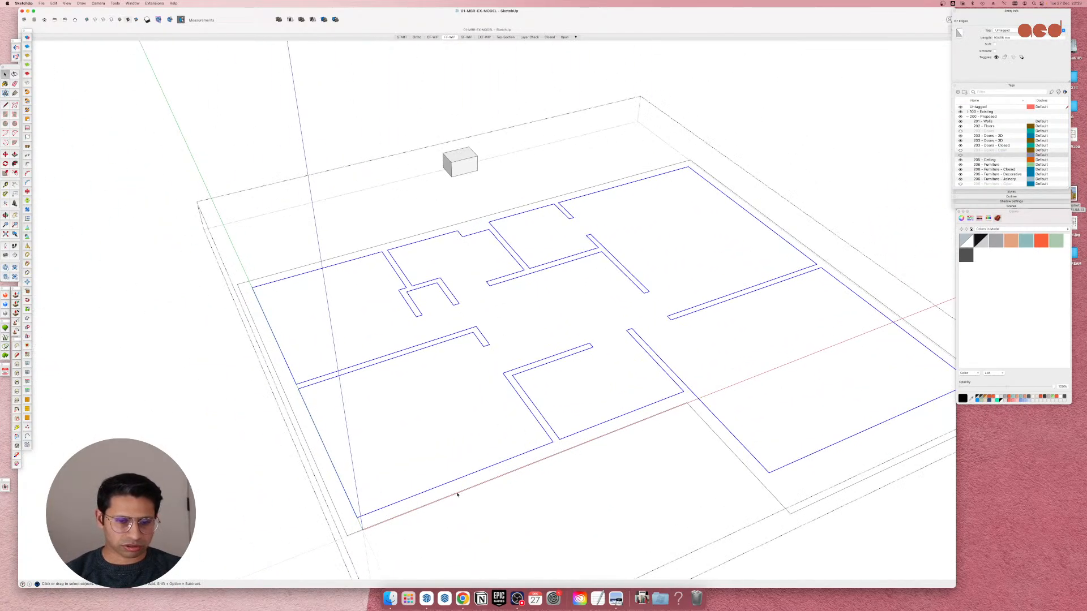
{"action": "left_click", "coordinate": [452, 492]}
{"action": "scroll", "coordinate": [468, 490], "scroll_direction": "down", "scroll_amount": 4}
{"action": "scroll", "coordinate": [534, 480], "scroll_direction": "up", "scroll_amount": 3}
{"action": "scroll", "coordinate": [533, 480], "scroll_direction": "down", "scroll_amount": 3}
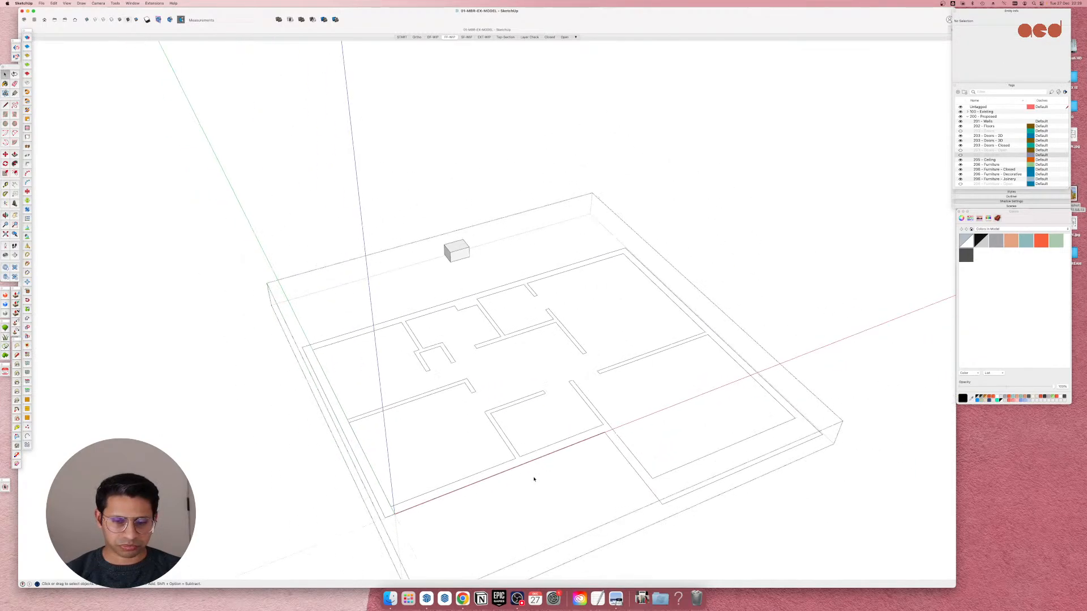
{"action": "scroll", "coordinate": [574, 432], "scroll_direction": "up", "scroll_amount": 2}
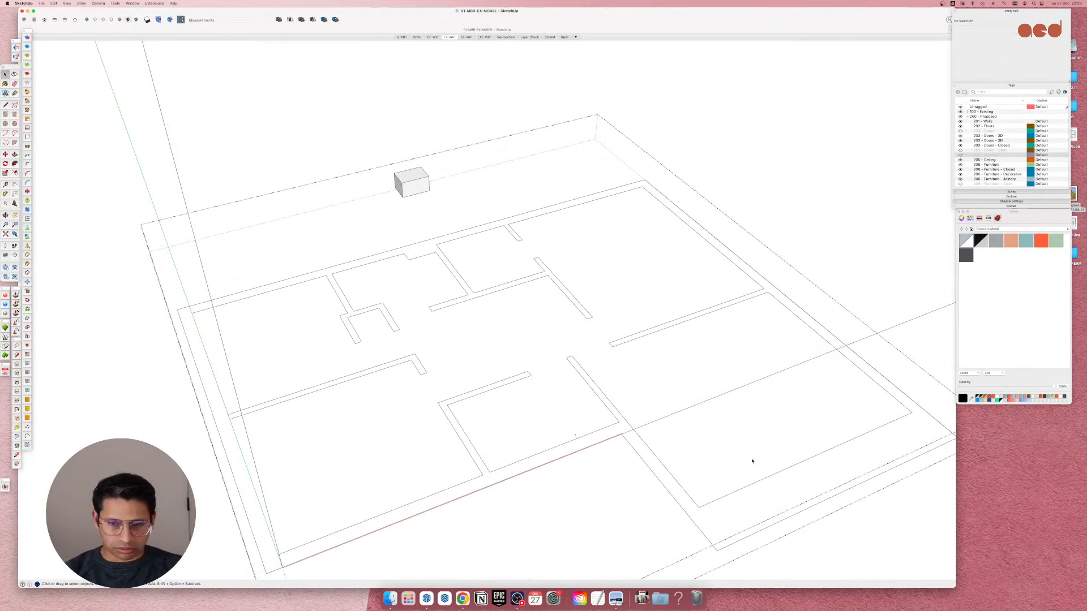
{"action": "key", "text": "l"}
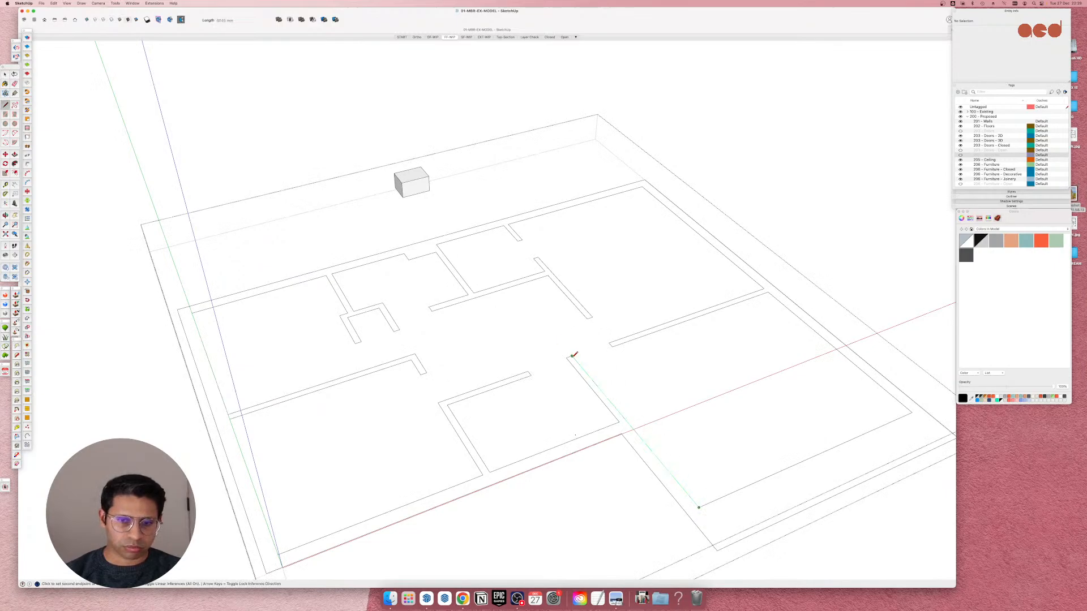
{"action": "key", "text": "super+z"}
{"action": "scroll", "coordinate": [437, 366], "scroll_direction": "down", "scroll_amount": 4}
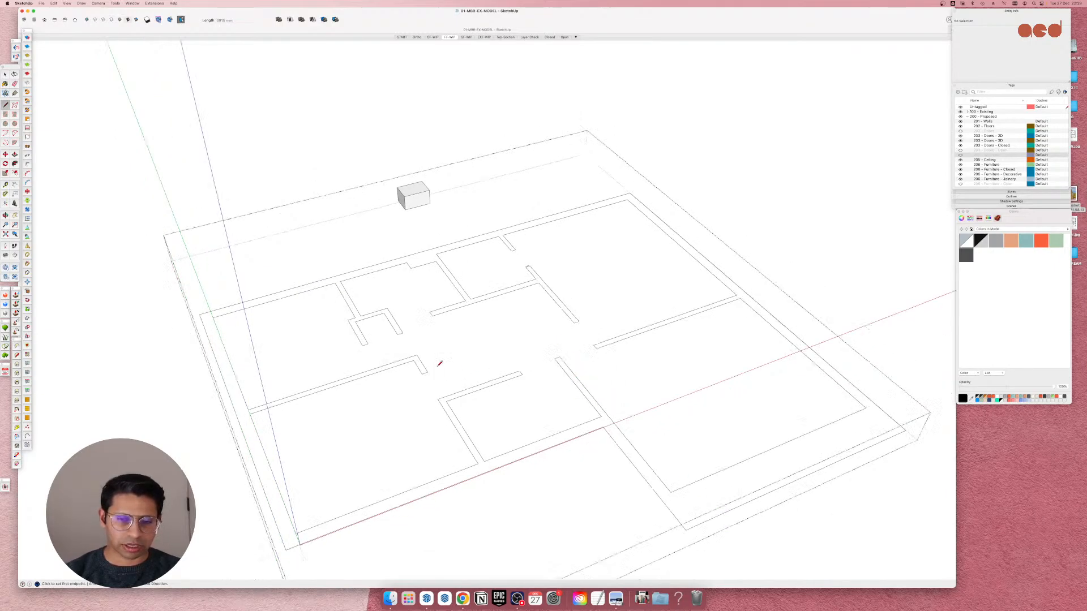
{"action": "scroll", "coordinate": [572, 431], "scroll_direction": "up", "scroll_amount": 2}
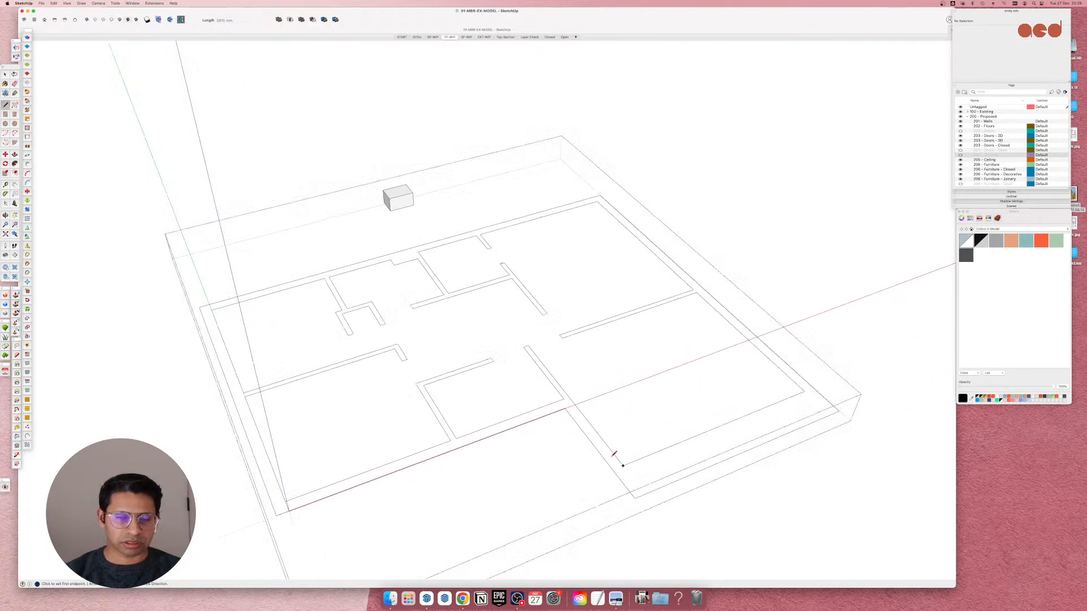
{"action": "key", "text": "space"}
Examine the inner wall ends and the overall first-floor plan outlines for breaks.
{"action": "scroll", "coordinate": [500, 278], "scroll_direction": "up", "scroll_amount": 3}
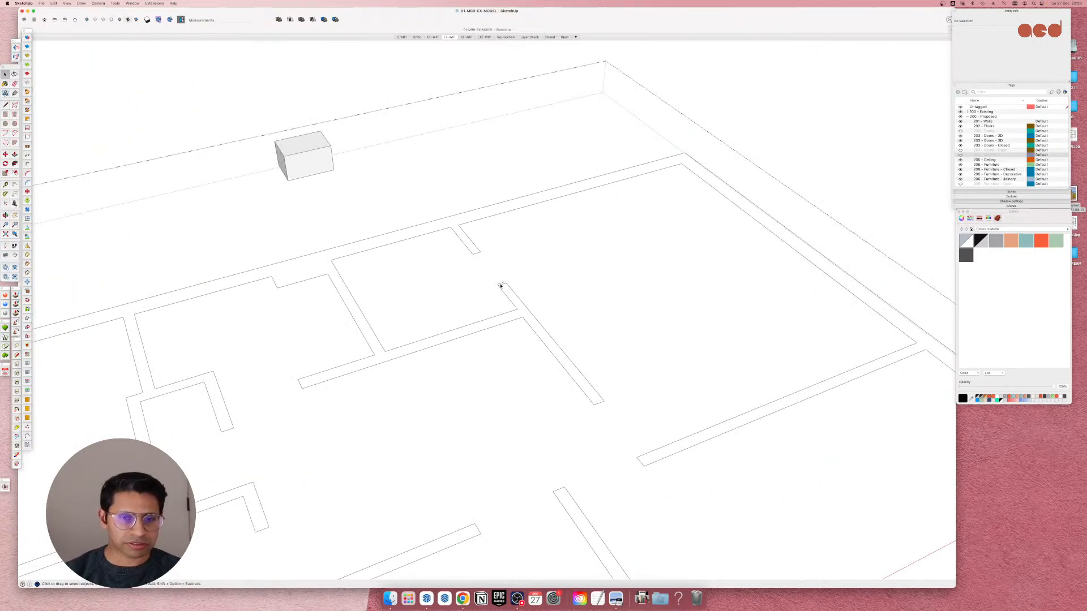
{"action": "left_click", "coordinate": [501, 285]}
{"action": "scroll", "coordinate": [500, 285], "scroll_direction": "down", "scroll_amount": 4}
{"action": "left_click", "coordinate": [536, 254]}
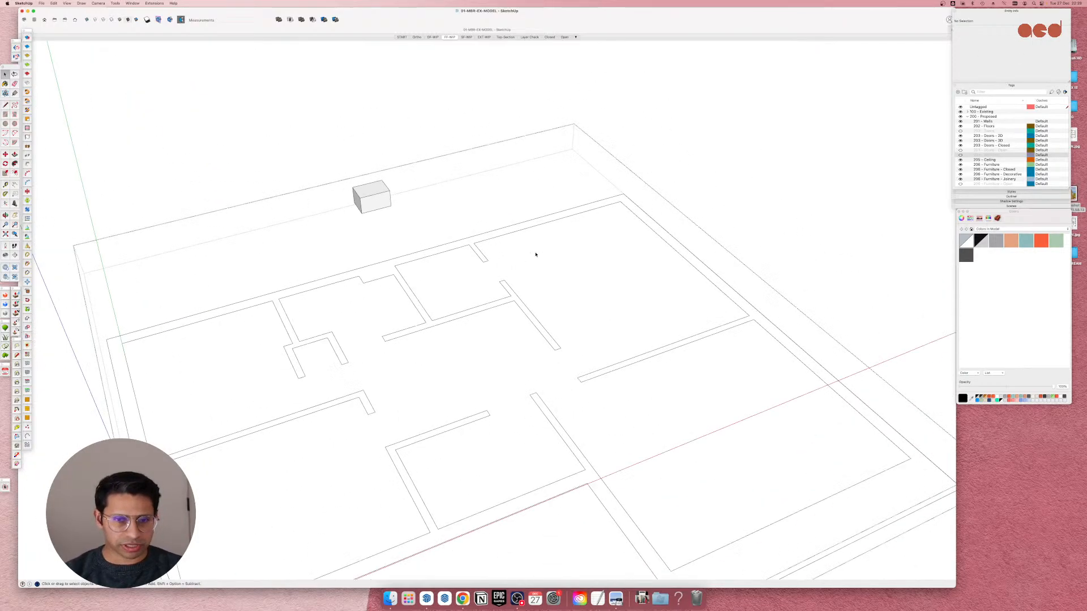
{"action": "scroll", "coordinate": [536, 255], "scroll_direction": "down", "scroll_amount": 5}
{"action": "middle_click_drag", "start_coordinate": [536, 256], "coordinate": [545, 318]}
{"action": "scroll", "coordinate": [512, 334], "scroll_direction": "up", "scroll_amount": 3}
{"action": "scroll", "coordinate": [481, 376], "scroll_direction": "up", "scroll_amount": 6}
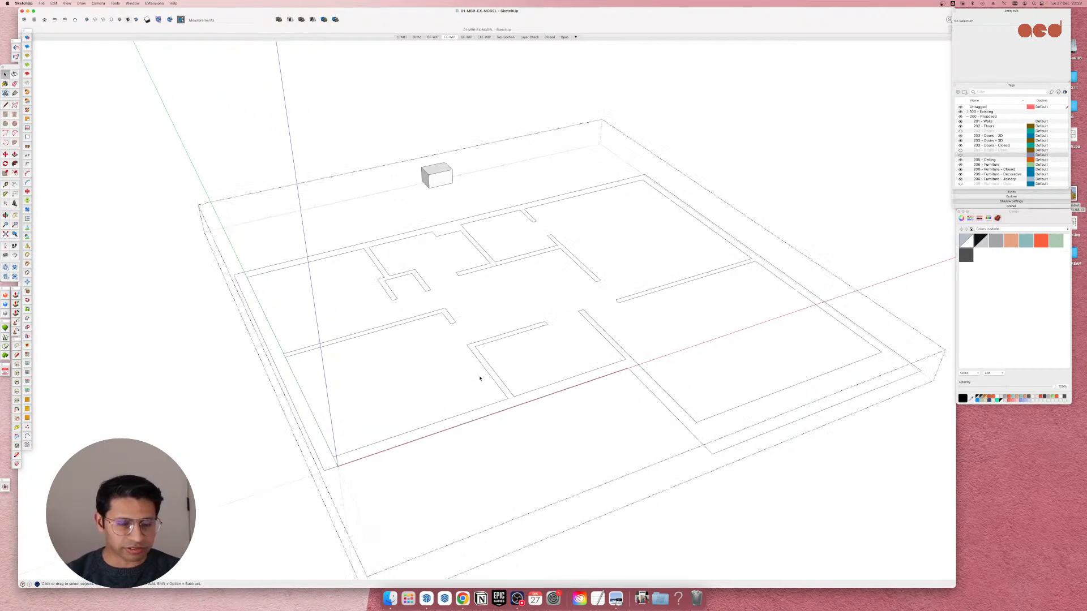
{"action": "scroll", "coordinate": [530, 305], "scroll_direction": "down", "scroll_amount": 3}
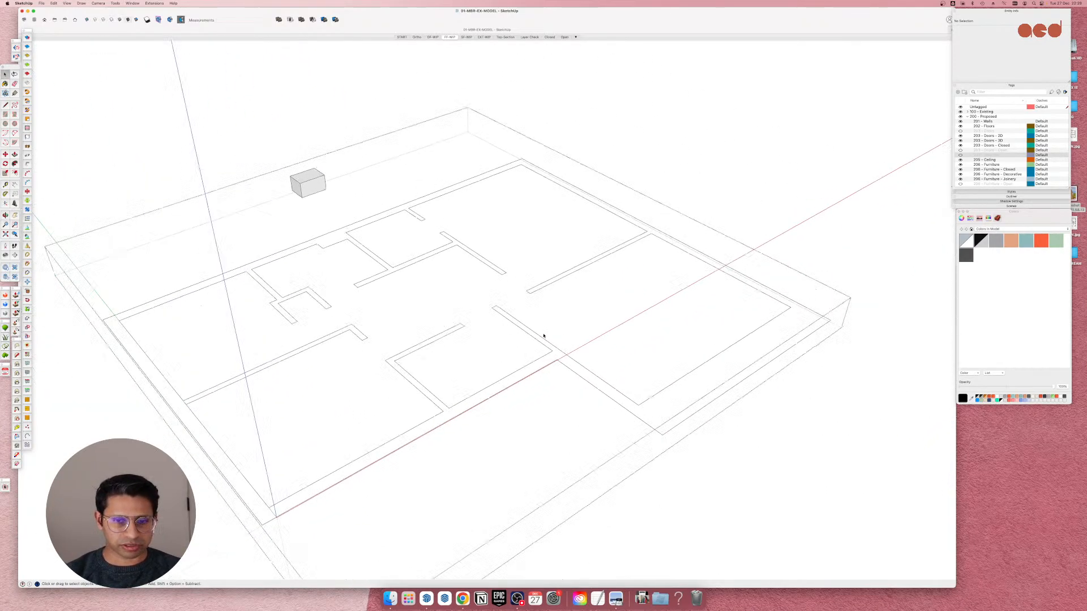
Select the connected outer outline to check its continuity, and select the parallel inner and outer edges of the projecting room's side wall.
{"action": "triple_click", "coordinate": [545, 366]}
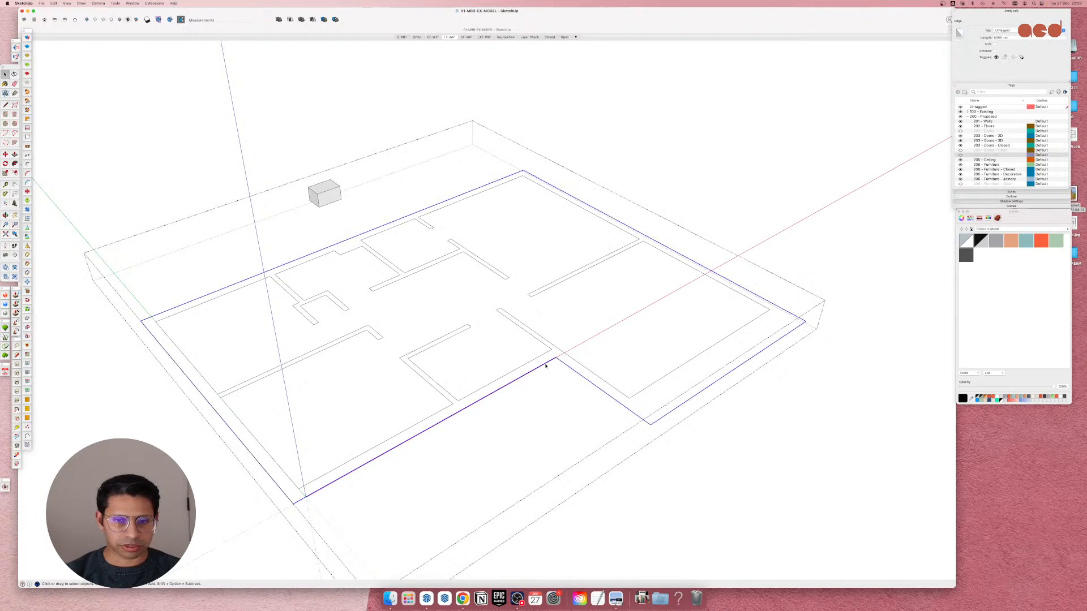
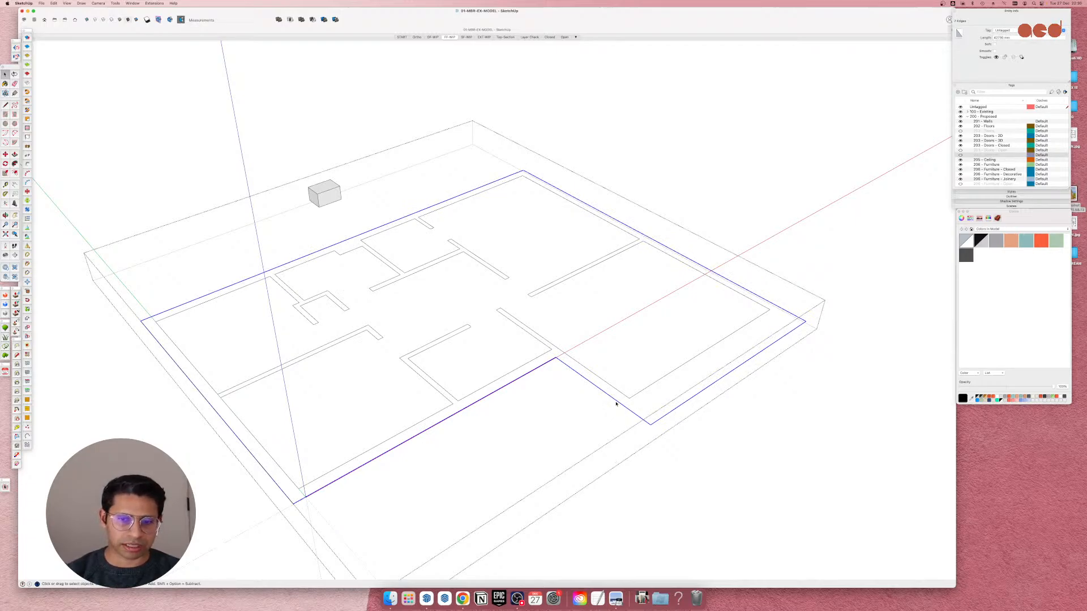
{"action": "left_click", "coordinate": [616, 402]}
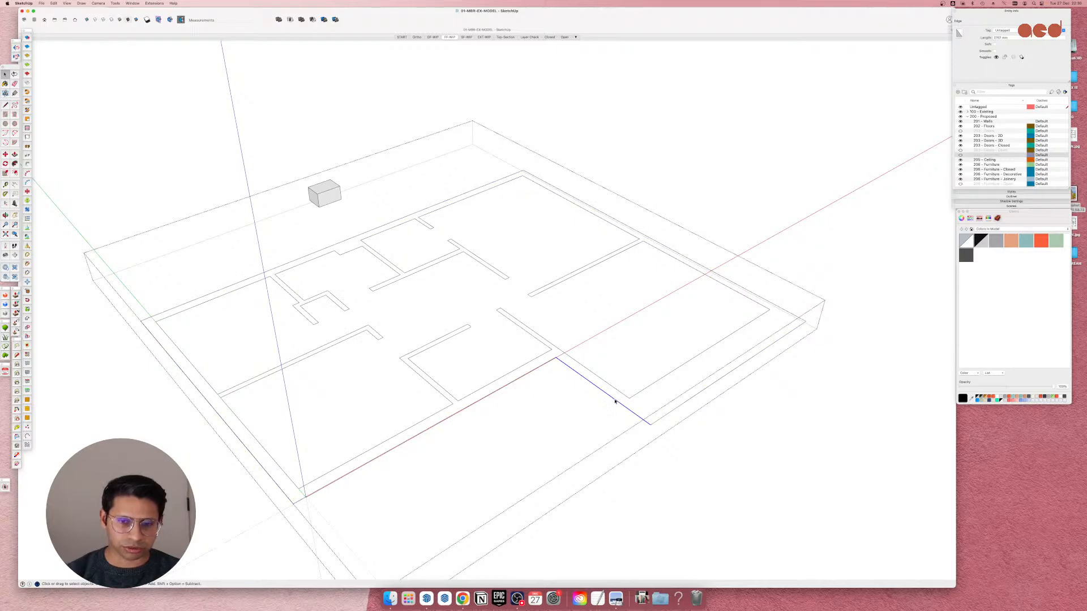
{"action": "left_click", "coordinate": [619, 392]}
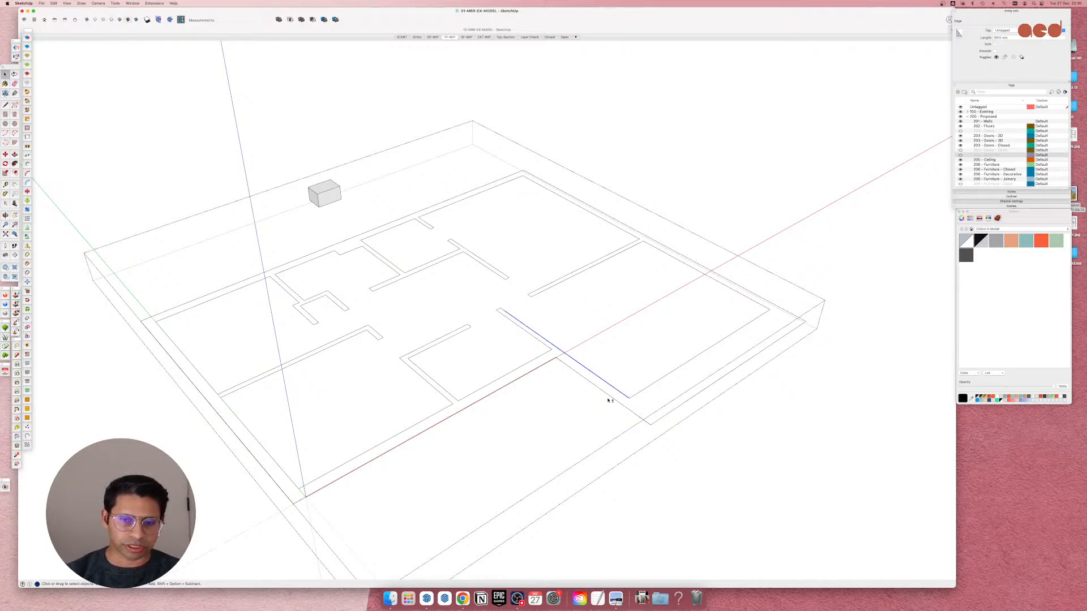
{"action": "left_click", "coordinate": [615, 406], "text": "shift"}
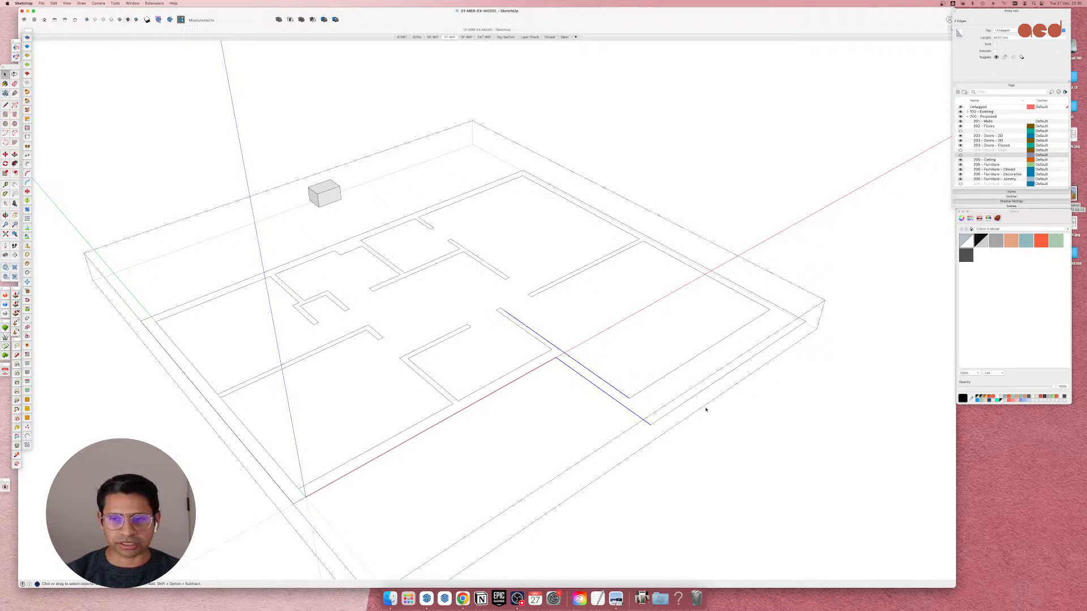
Draw a diagonal line across the plan, from the outer edge of one long wall to the outer edge of the opposite wall.
{"action": "middle_click_drag", "start_coordinate": [559, 356], "coordinate": [566, 374]}
{"action": "scroll", "coordinate": [611, 374], "scroll_direction": "down", "scroll_amount": 3}
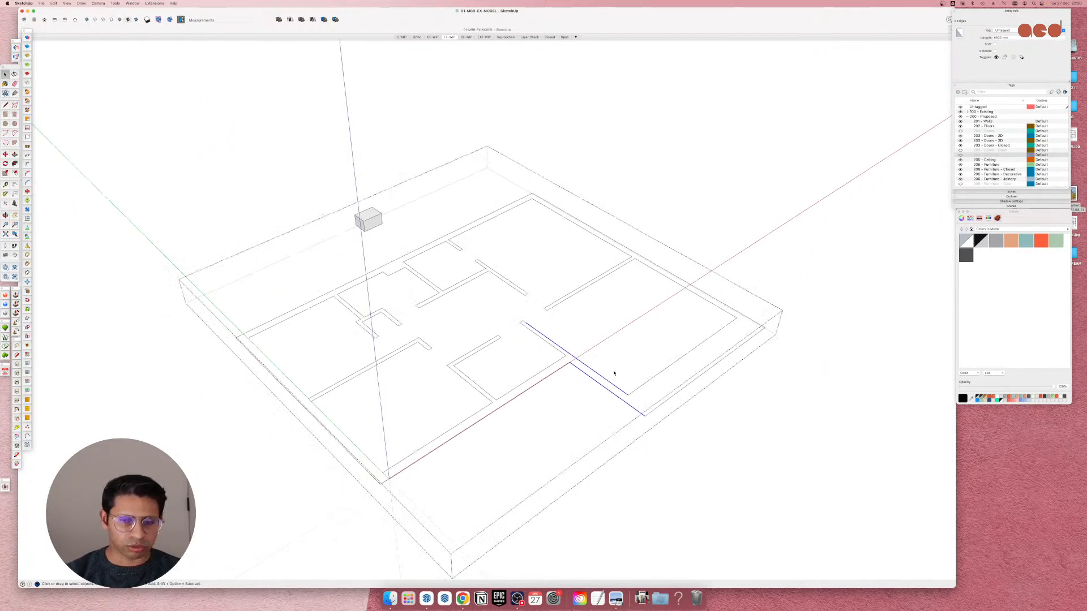
{"action": "scroll", "coordinate": [605, 375], "scroll_direction": "up", "scroll_amount": 6}
{"action": "scroll", "coordinate": [617, 367], "scroll_direction": "down", "scroll_amount": 3}
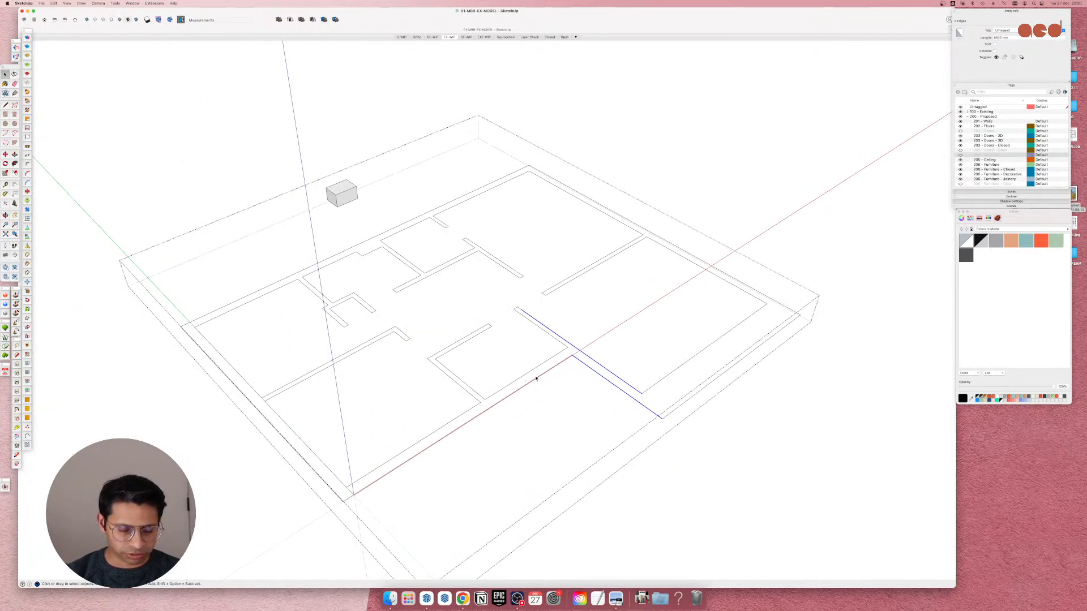
{"action": "key", "text": "l"}
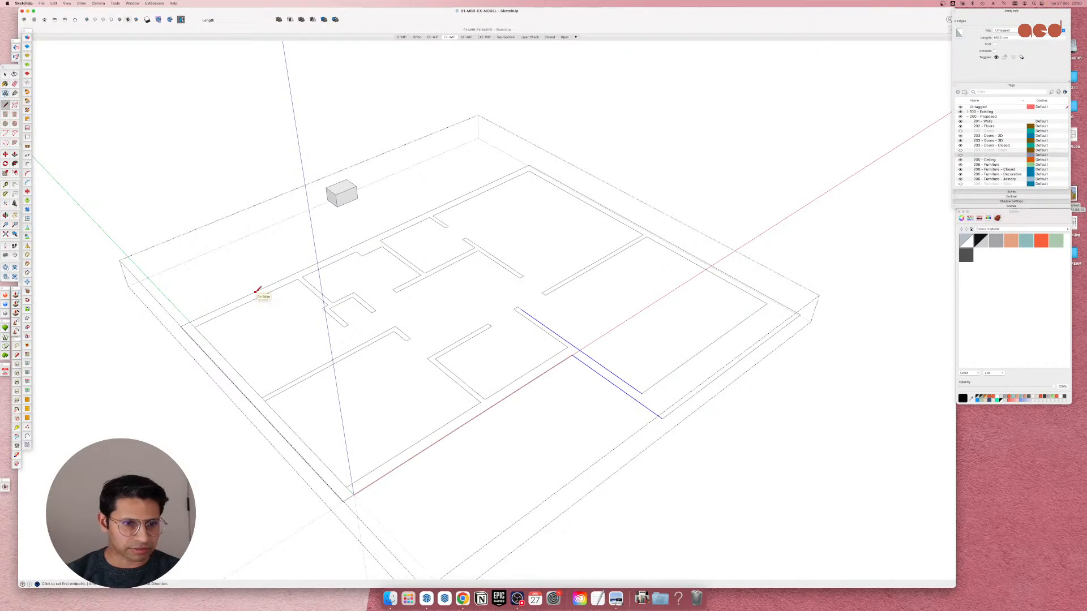
{"action": "left_click", "coordinate": [255, 292]}
{"action": "left_click", "coordinate": [477, 415]}
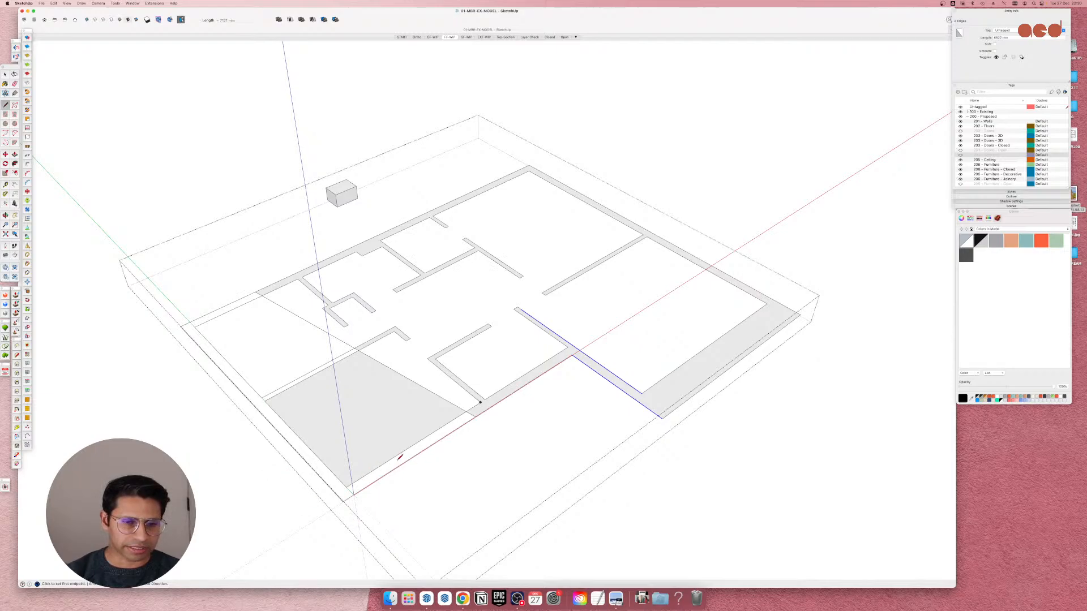
Draw a short line across the side wall between its inner and outer edges, and inspect the unfilled corner beside it.
{"action": "scroll", "coordinate": [195, 358], "scroll_direction": "up", "scroll_amount": 2}
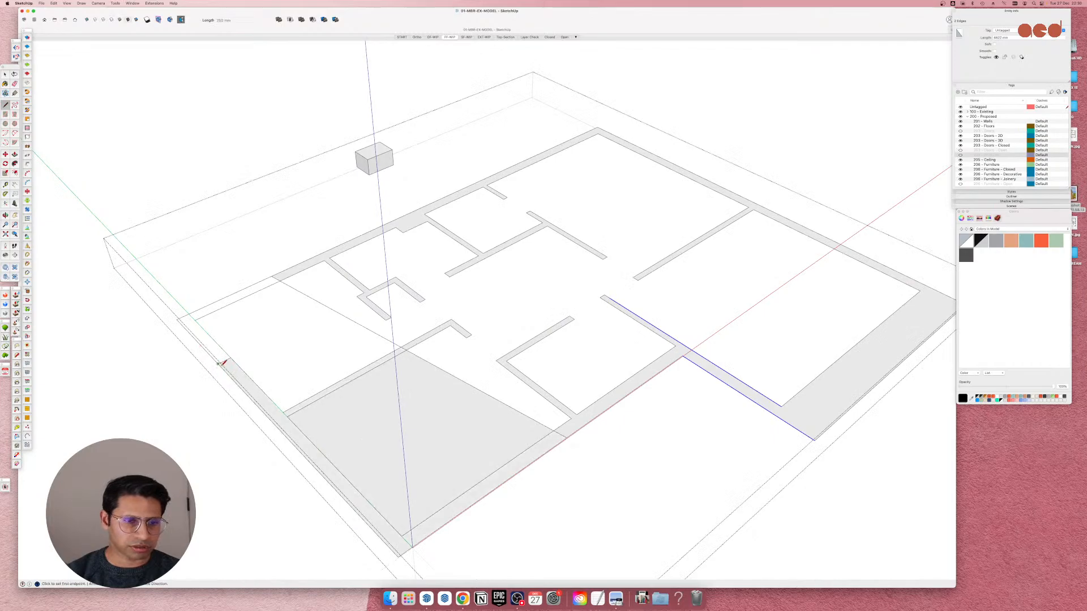
{"action": "scroll", "coordinate": [491, 439], "scroll_direction": "down", "scroll_amount": 2}
{"action": "scroll", "coordinate": [364, 381], "scroll_direction": "up", "scroll_amount": 2}
{"action": "scroll", "coordinate": [182, 298], "scroll_direction": "up", "scroll_amount": 4}
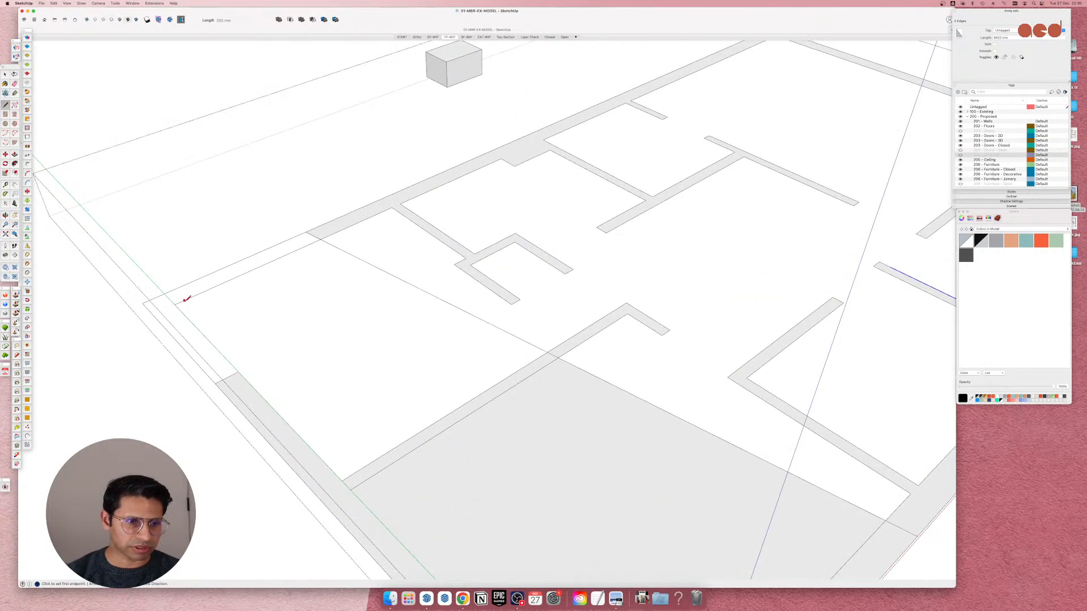
{"action": "mouse_move", "coordinate": [180, 337]}
{"action": "middle_mouse_down"}
{"action": "mouse_move", "coordinate": [510, 364]}
{"action": "mouse_move", "coordinate": [400, 304]}
{"action": "mouse_move", "coordinate": [769, 291]}
{"action": "mouse_move", "coordinate": [758, 308]}
{"action": "middle_mouse_up"}
{"action": "left_click_drag", "start_coordinate": [757, 307], "coordinate": [771, 310]}
{"action": "scroll", "coordinate": [459, 257], "scroll_direction": "down", "scroll_amount": 3}
{"action": "scroll", "coordinate": [580, 393], "scroll_direction": "up", "scroll_amount": 3}
{"action": "middle_click_drag", "start_coordinate": [470, 390], "coordinate": [574, 404]}
{"action": "scroll", "coordinate": [510, 441], "scroll_direction": "up", "scroll_amount": 2}
{"action": "scroll", "coordinate": [476, 429], "scroll_direction": "down", "scroll_amount": 3}
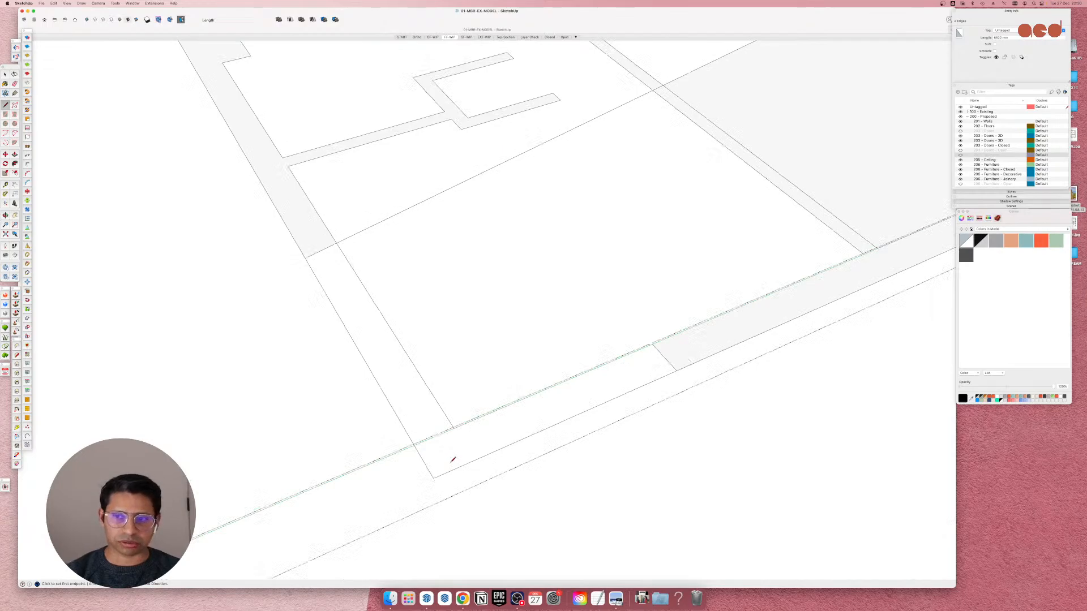
{"action": "scroll", "coordinate": [452, 458], "scroll_direction": "down", "scroll_amount": 5}
Locate the break in the inner wall outline near the unfilled corner, and delete the two inner edges meeting there.
{"action": "key", "text": "space"}
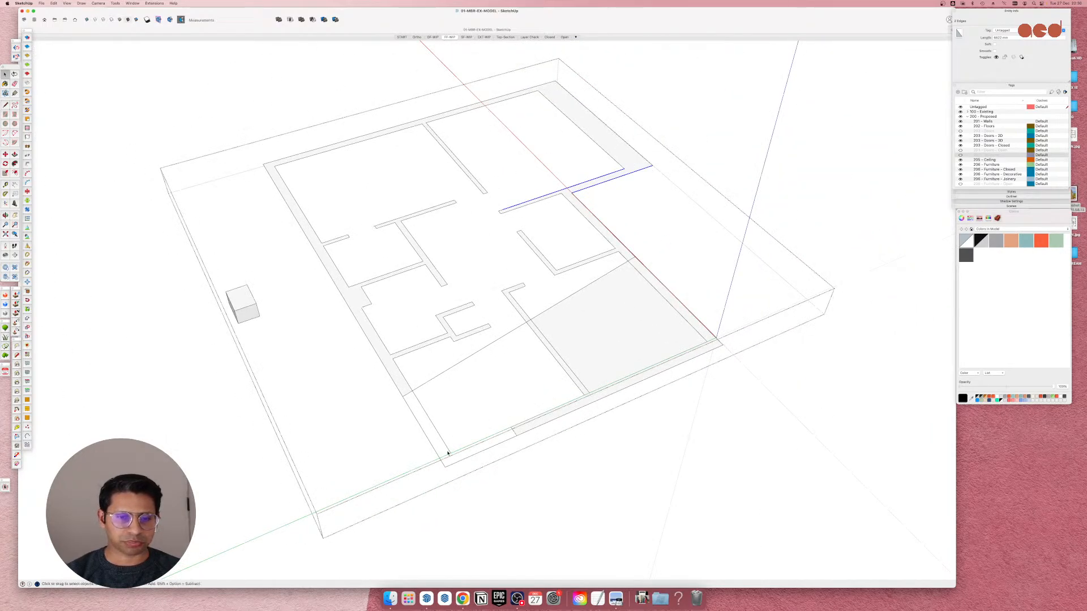
{"action": "left_click", "coordinate": [449, 453]}
{"action": "left_click", "coordinate": [457, 452], "text": "shift"}
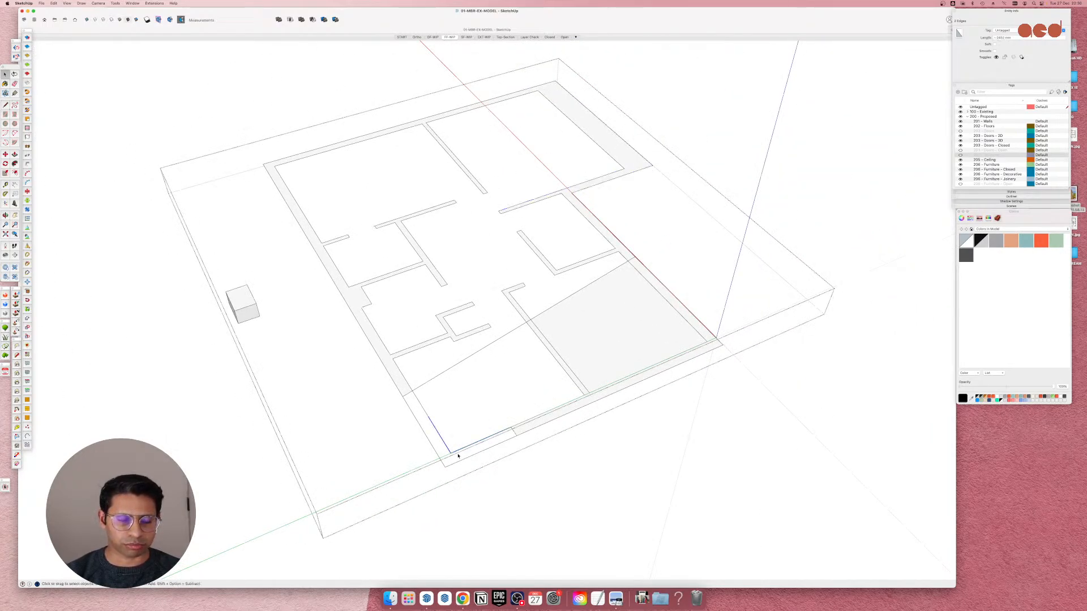
{"action": "scroll", "coordinate": [460, 448], "scroll_direction": "up", "scroll_amount": 4}
{"action": "scroll", "coordinate": [527, 427], "scroll_direction": "up", "scroll_amount": 3}
{"action": "middle_click_drag", "start_coordinate": [482, 428], "coordinate": [572, 423]}
{"action": "scroll", "coordinate": [571, 423], "scroll_direction": "up", "scroll_amount": 10}
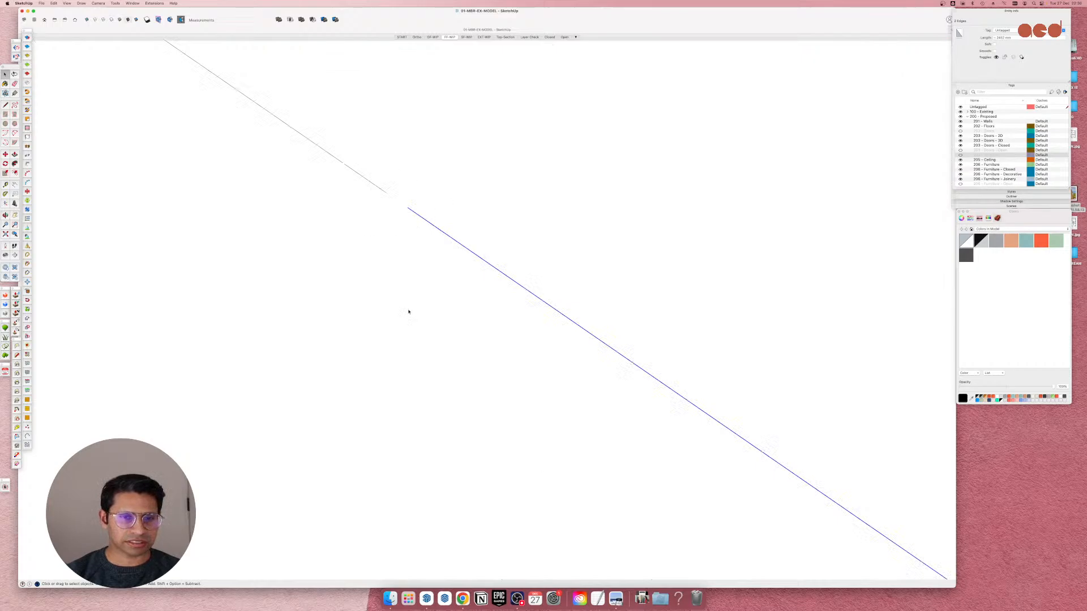
{"action": "scroll", "coordinate": [408, 312], "scroll_direction": "down", "scroll_amount": 5}
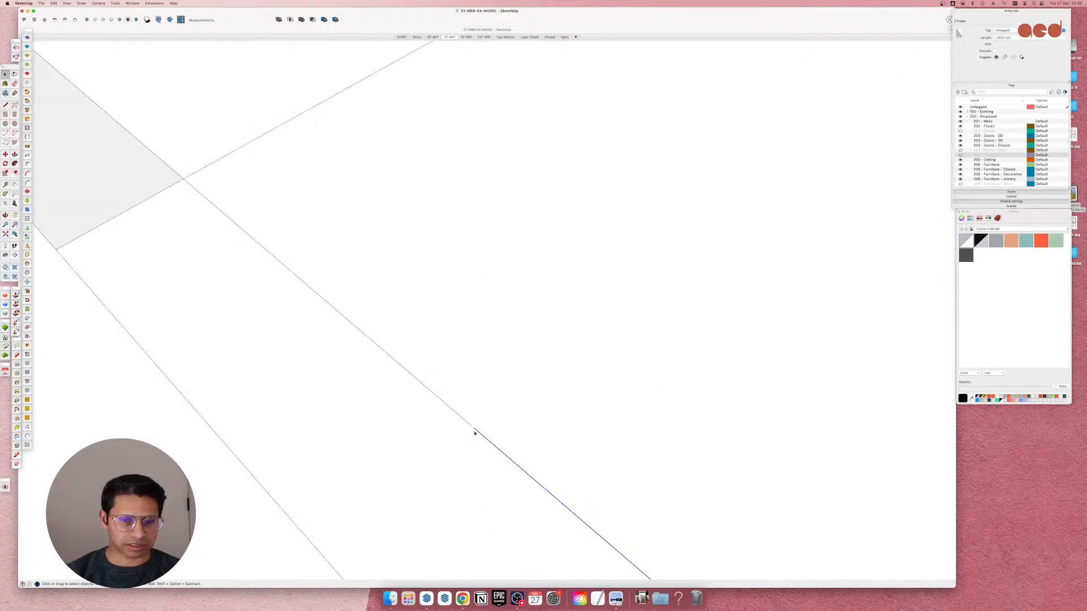
{"action": "key", "text": "l"}
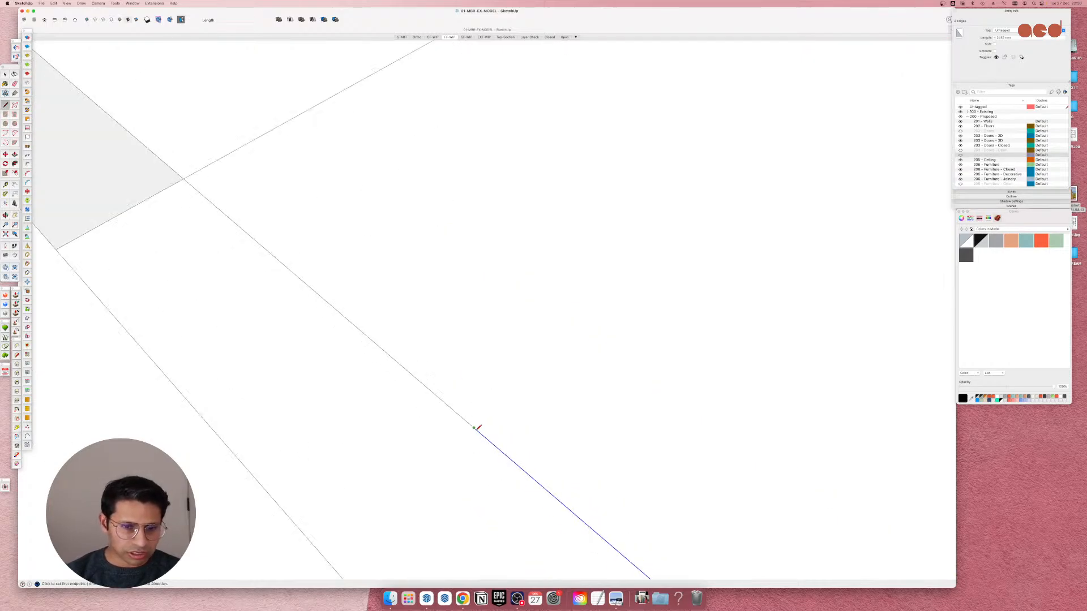
{"action": "scroll", "coordinate": [410, 385], "scroll_direction": "down", "scroll_amount": 4}
{"action": "key", "text": "space"}
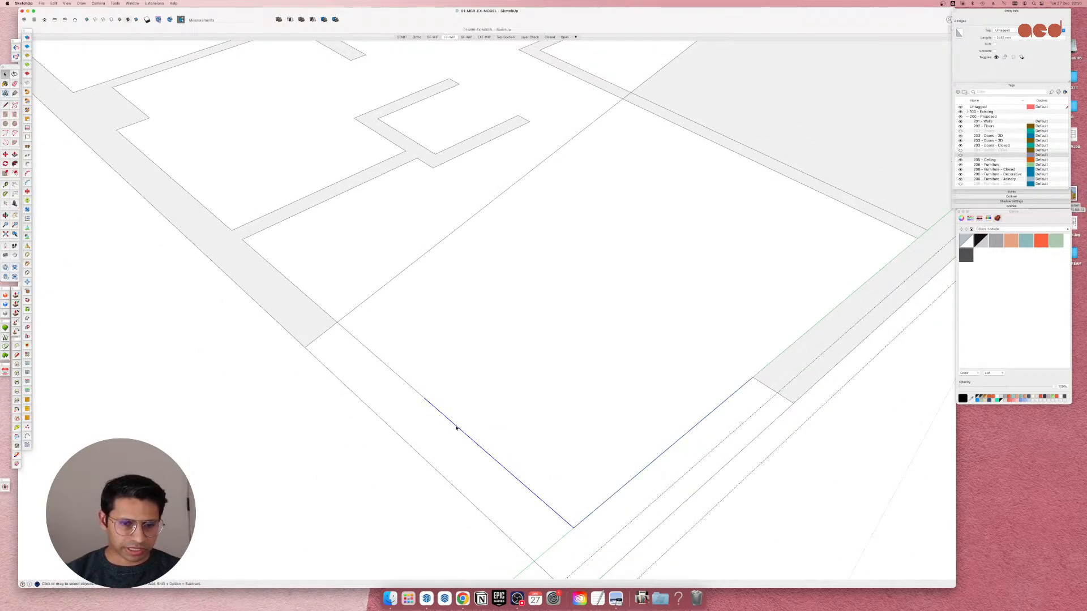
{"action": "key", "text": "Delete"}
{"action": "key", "text": "Delete"}
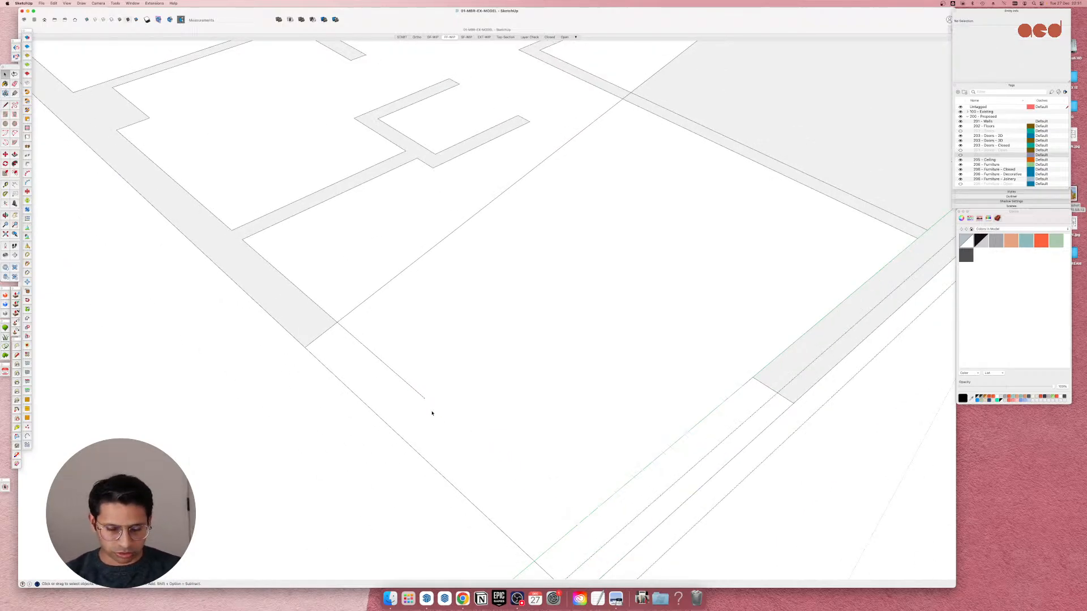
Redraw the inner wall edges from the broken end to the corner and on to the short line across the side wall.
{"action": "key", "text": "l"}
{"action": "left_click", "coordinate": [425, 398]}
{"action": "scroll", "coordinate": [442, 405], "scroll_direction": "down", "scroll_amount": 2}
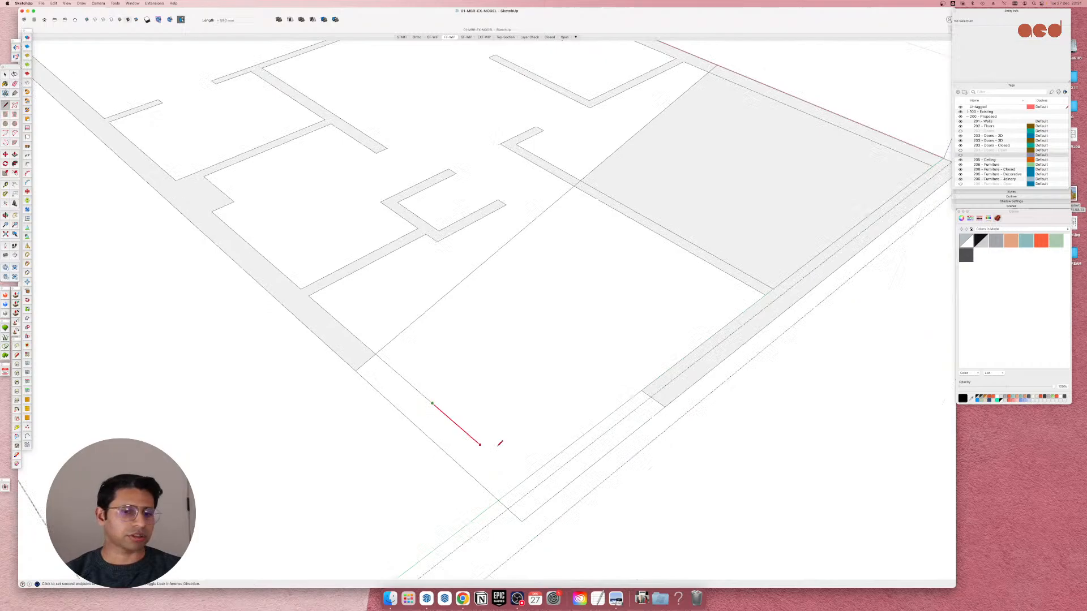
{"action": "left_click", "coordinate": [522, 483]}
{"action": "key", "text": "space"}
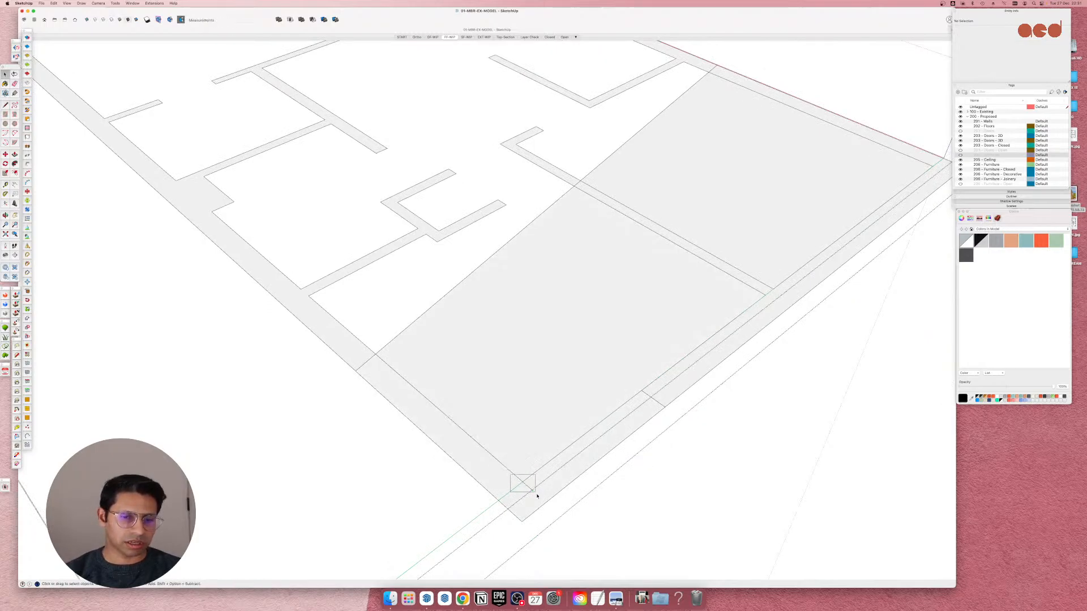
Delete the stray line at the redrawn corner and the diagonal line's segment crossing the wall thickness.
{"action": "left_click", "coordinate": [537, 496]}
{"action": "key", "text": "Delete"}
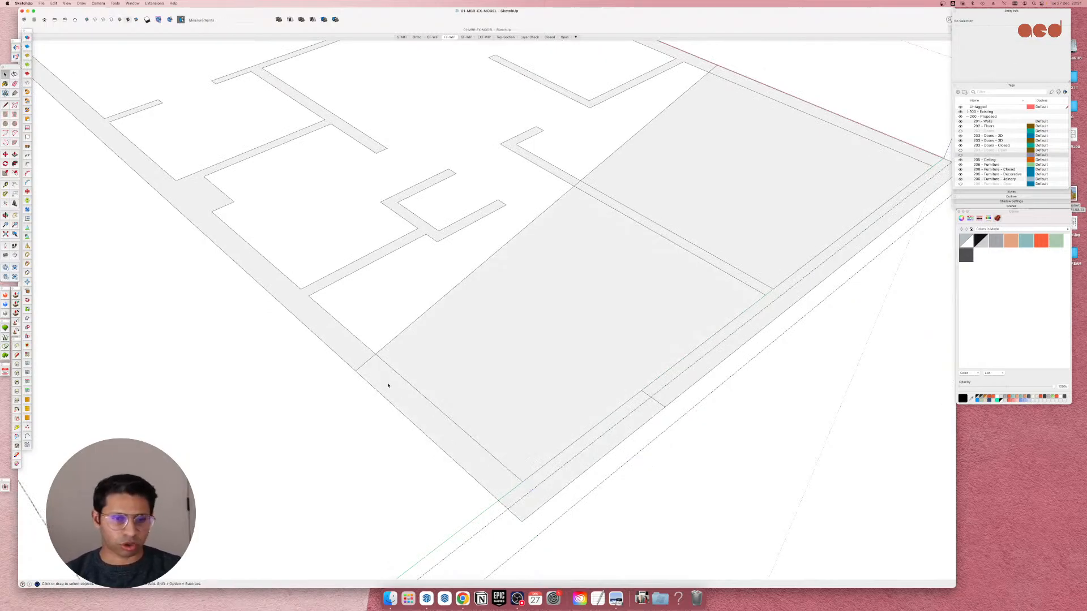
{"action": "left_click", "coordinate": [366, 364]}
{"action": "key", "text": "Delete"}
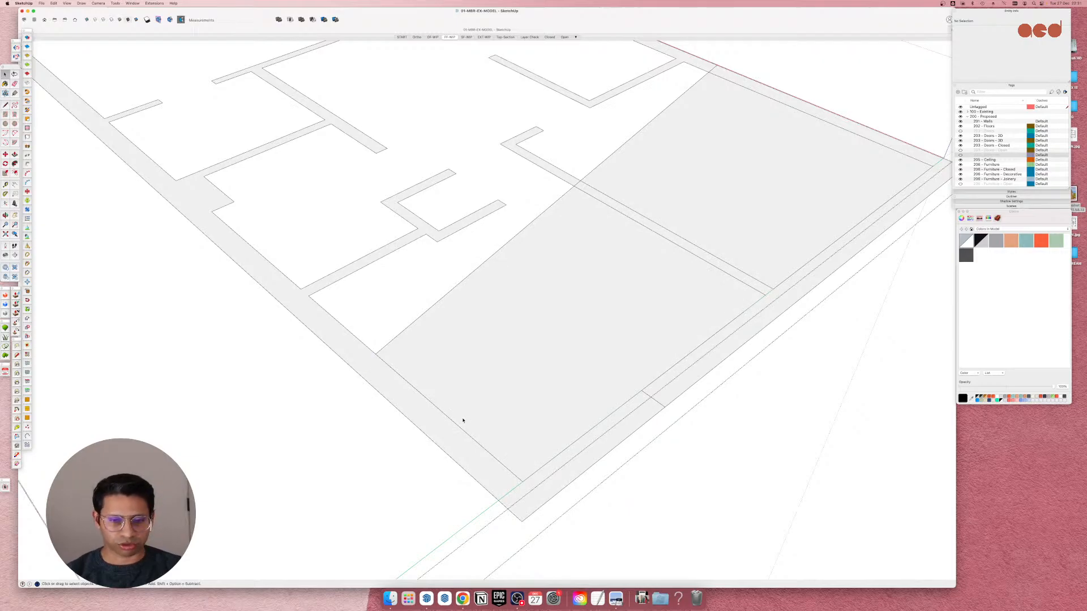
Select the wall face at the repaired corner and check how far it extends around the plan.
{"action": "right_click", "coordinate": [462, 420]}
{"action": "left_click", "coordinate": [516, 492]}
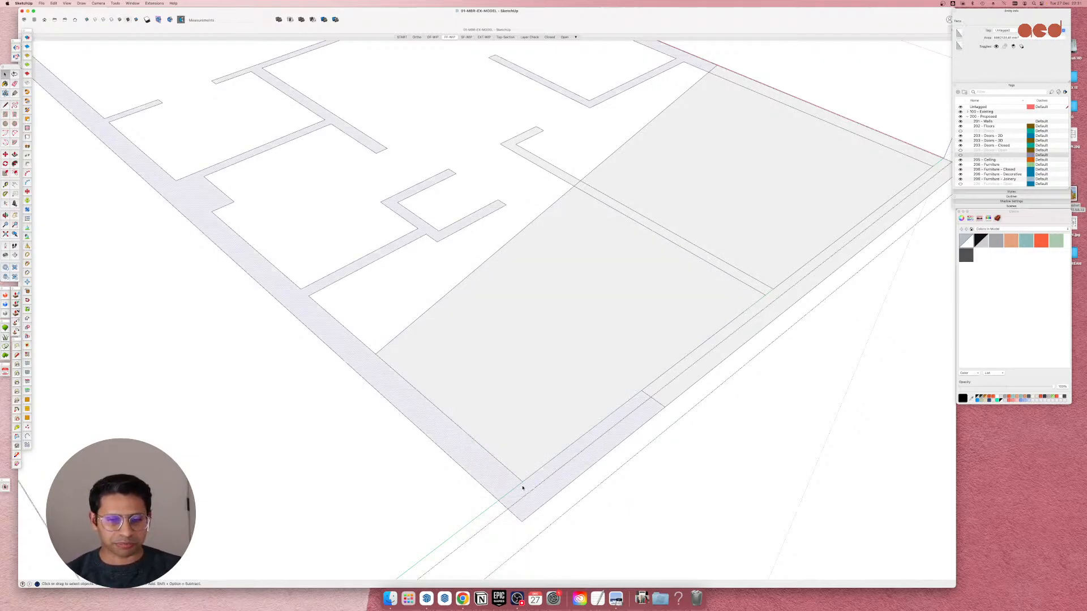
{"action": "scroll", "coordinate": [524, 483], "scroll_direction": "up", "scroll_amount": 2}
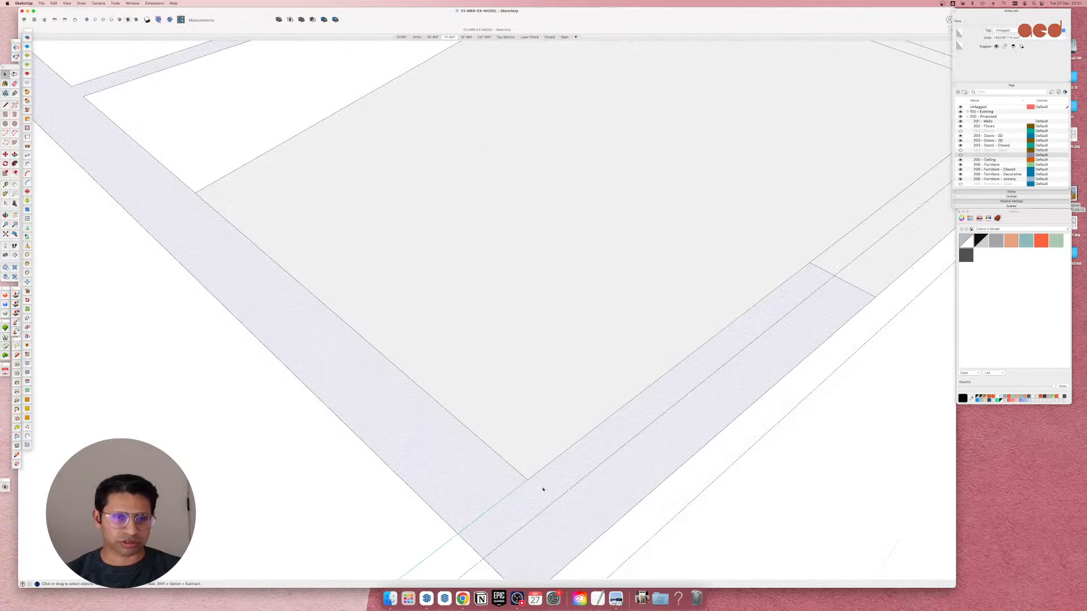
{"action": "scroll", "coordinate": [502, 482], "scroll_direction": "down", "scroll_amount": 8}
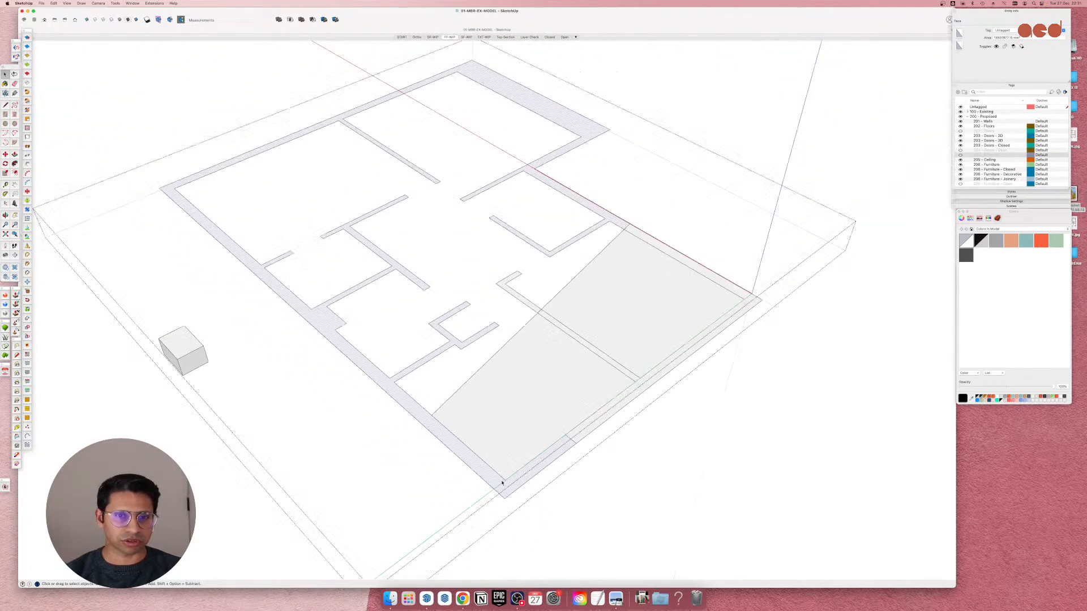
Delete the remaining segments of the diagonal line cutting across the rooms.
{"action": "scroll", "coordinate": [502, 483], "scroll_direction": "up", "scroll_amount": 10}
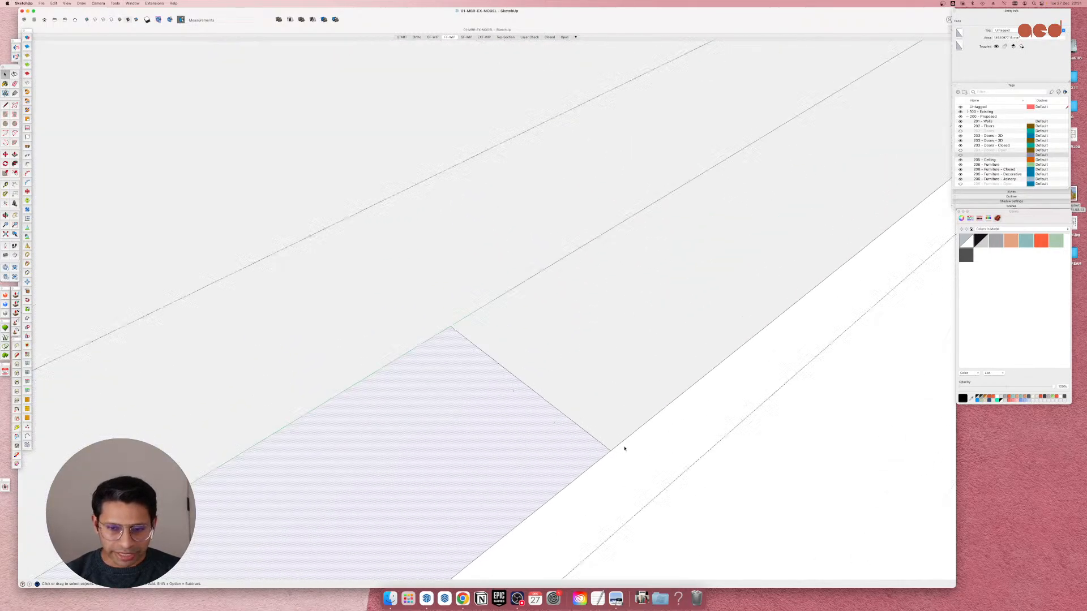
{"action": "scroll", "coordinate": [624, 448], "scroll_direction": "down", "scroll_amount": 10}
{"action": "scroll", "coordinate": [338, 369], "scroll_direction": "up", "scroll_amount": 8}
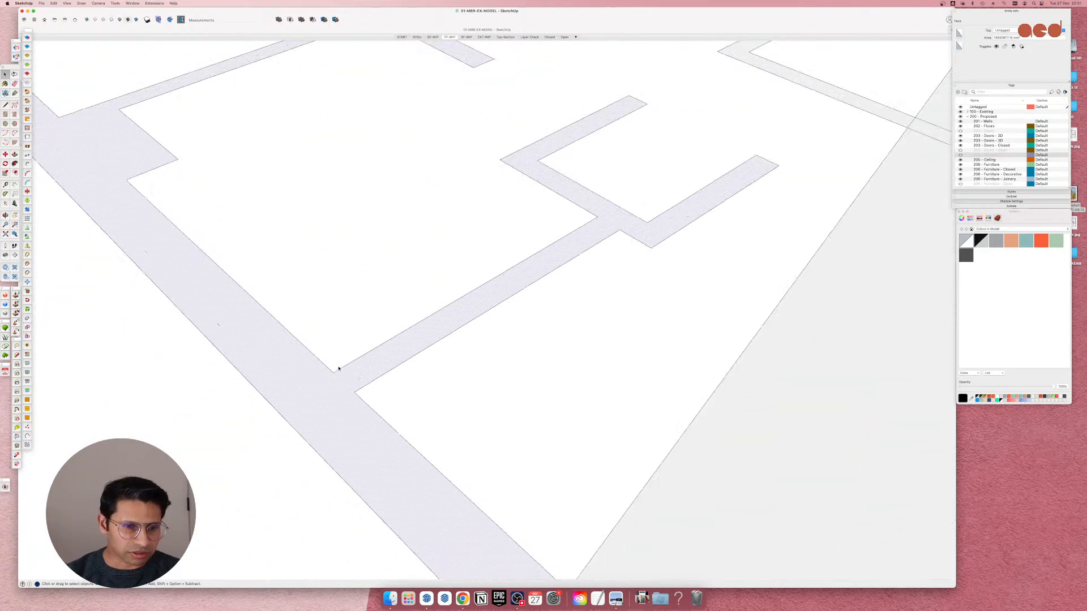
{"action": "scroll", "coordinate": [338, 368], "scroll_direction": "down", "scroll_amount": 10}
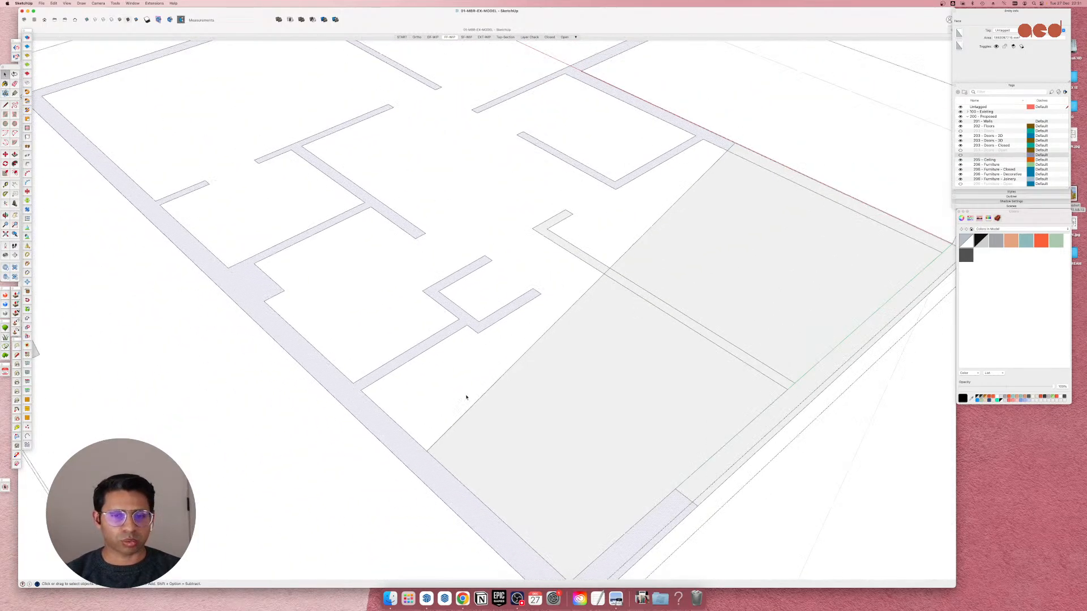
{"action": "left_click", "coordinate": [472, 406]}
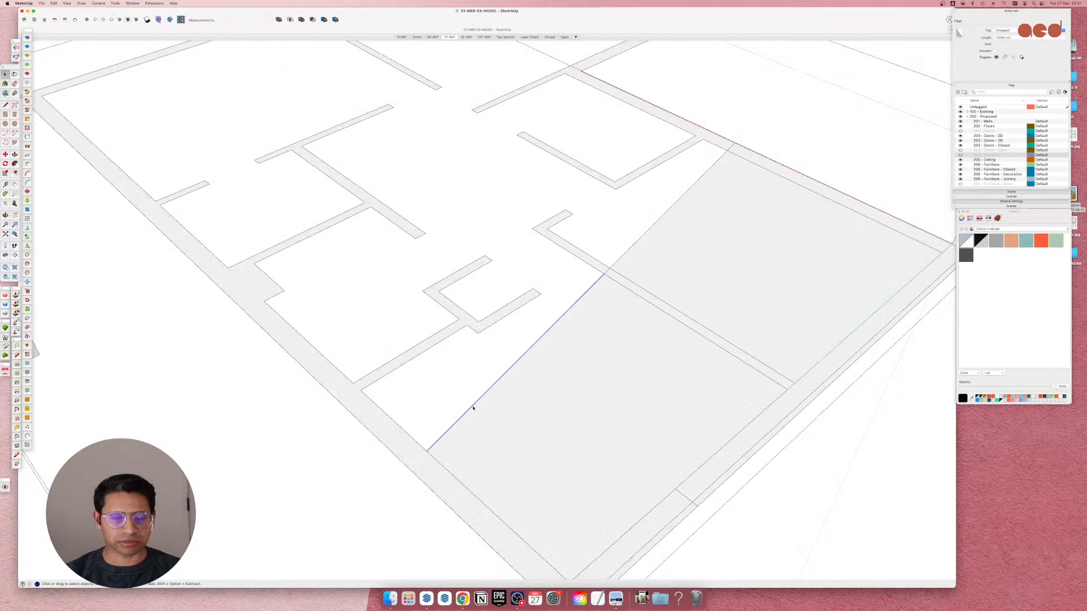
{"action": "key", "text": "Delete"}
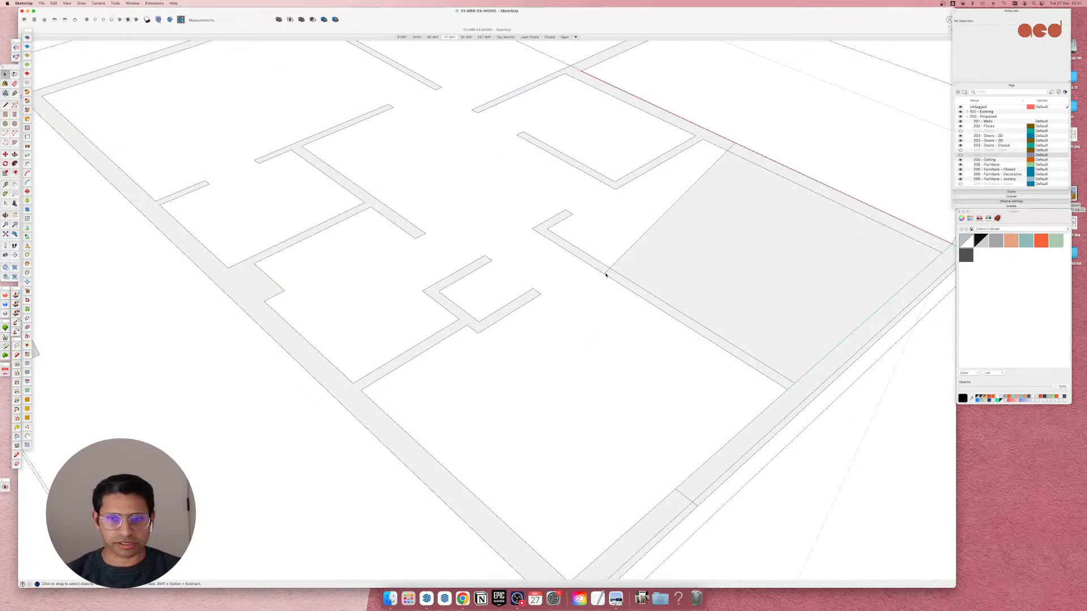
{"action": "scroll", "coordinate": [616, 264], "scroll_direction": "down", "scroll_amount": 10}
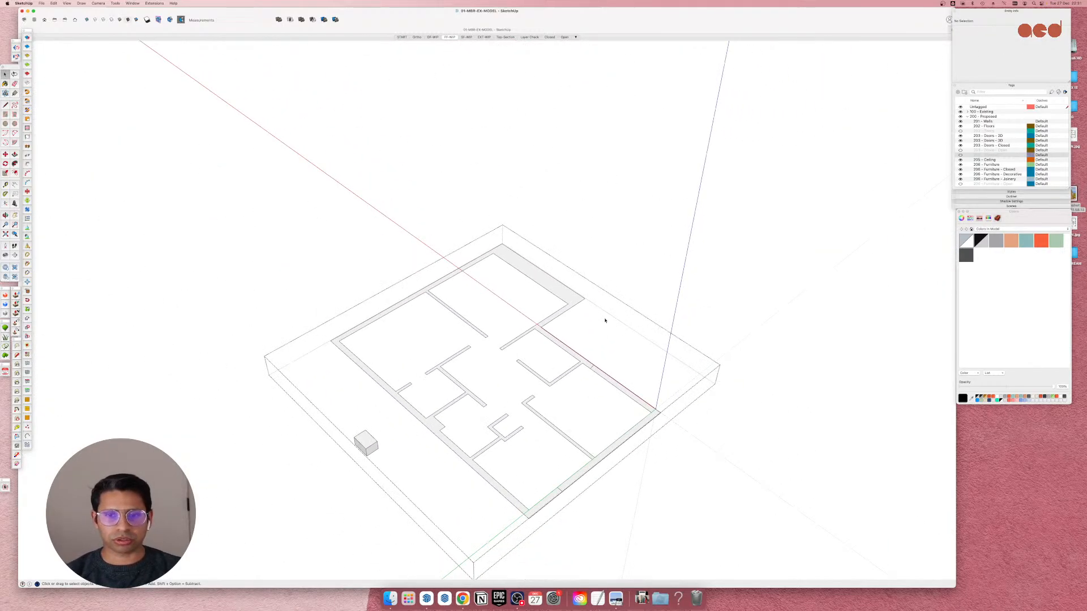
Delete the short leftover edge crossing the outer wall where the diagonal line ended.
{"action": "scroll", "coordinate": [590, 351], "scroll_direction": "up", "scroll_amount": 5}
{"action": "scroll", "coordinate": [591, 372], "scroll_direction": "up", "scroll_amount": 2}
{"action": "left_click", "coordinate": [590, 373]}
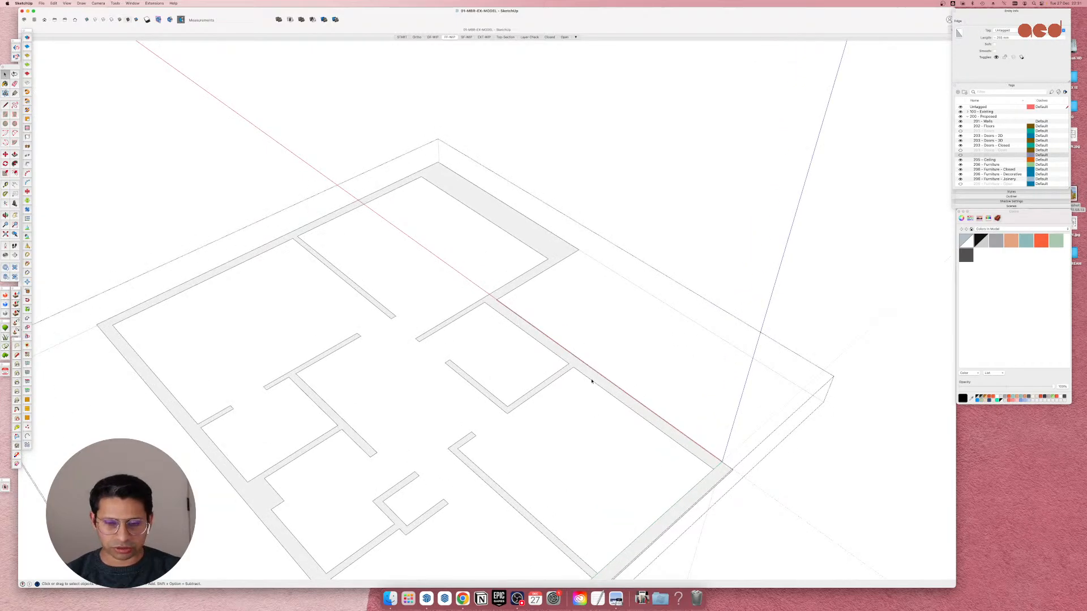
{"action": "scroll", "coordinate": [591, 381], "scroll_direction": "down", "scroll_amount": 3}
{"action": "middle_click_drag", "start_coordinate": [505, 422], "coordinate": [175, 419]}
{"action": "scroll", "coordinate": [509, 396], "scroll_direction": "down", "scroll_amount": 3}
{"action": "middle_click_drag", "start_coordinate": [653, 393], "coordinate": [430, 391]}
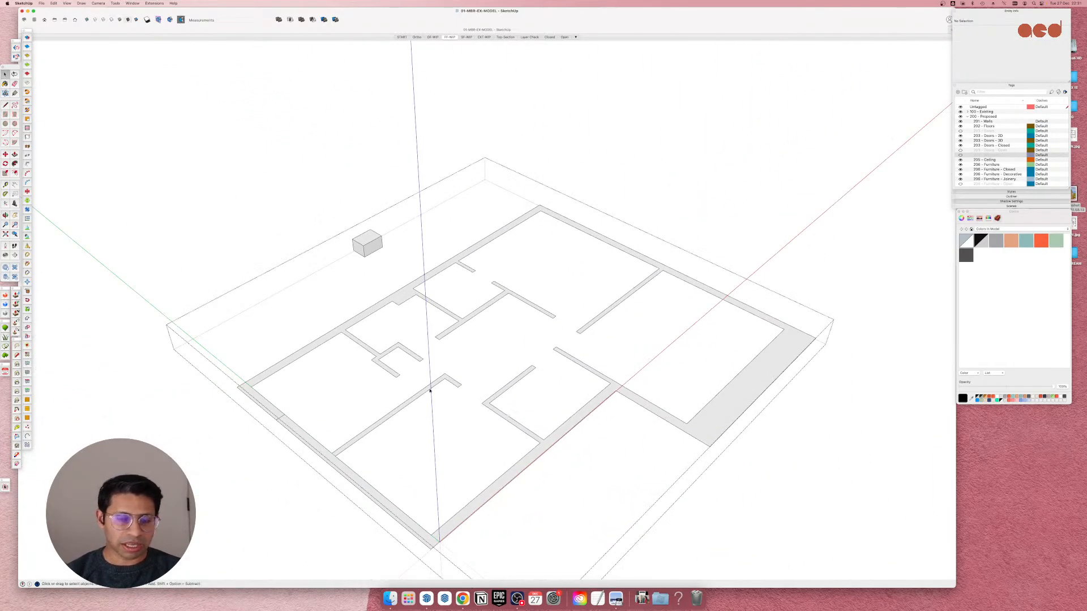
Check the inner wall edges near the repaired corner and delete the short line crossing the side wall's thickness.
{"action": "scroll", "coordinate": [252, 376], "scroll_direction": "up", "scroll_amount": 3}
{"action": "scroll", "coordinate": [279, 372], "scroll_direction": "up", "scroll_amount": 6}
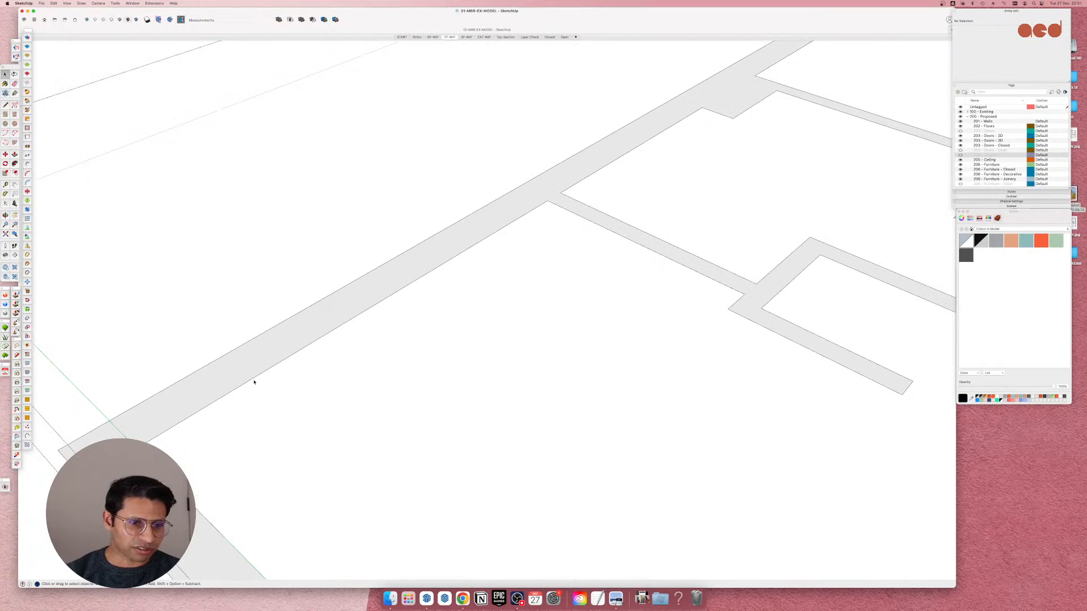
{"action": "scroll", "coordinate": [303, 345], "scroll_direction": "down", "scroll_amount": 5}
{"action": "left_click", "coordinate": [312, 343]}
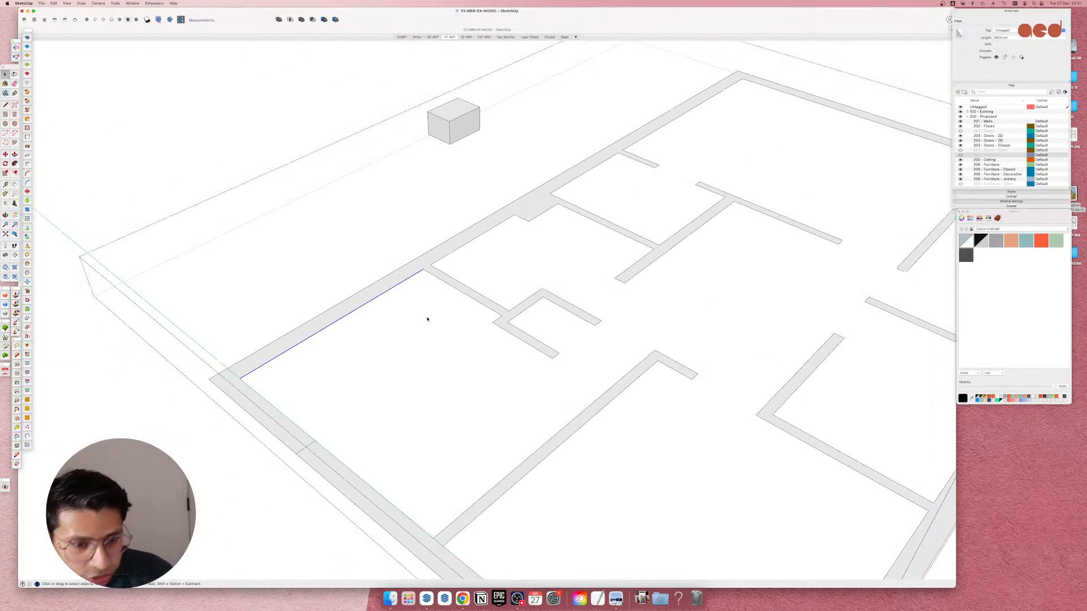
{"action": "scroll", "coordinate": [424, 311], "scroll_direction": "down", "scroll_amount": 5}
{"action": "scroll", "coordinate": [422, 305], "scroll_direction": "up", "scroll_amount": 3}
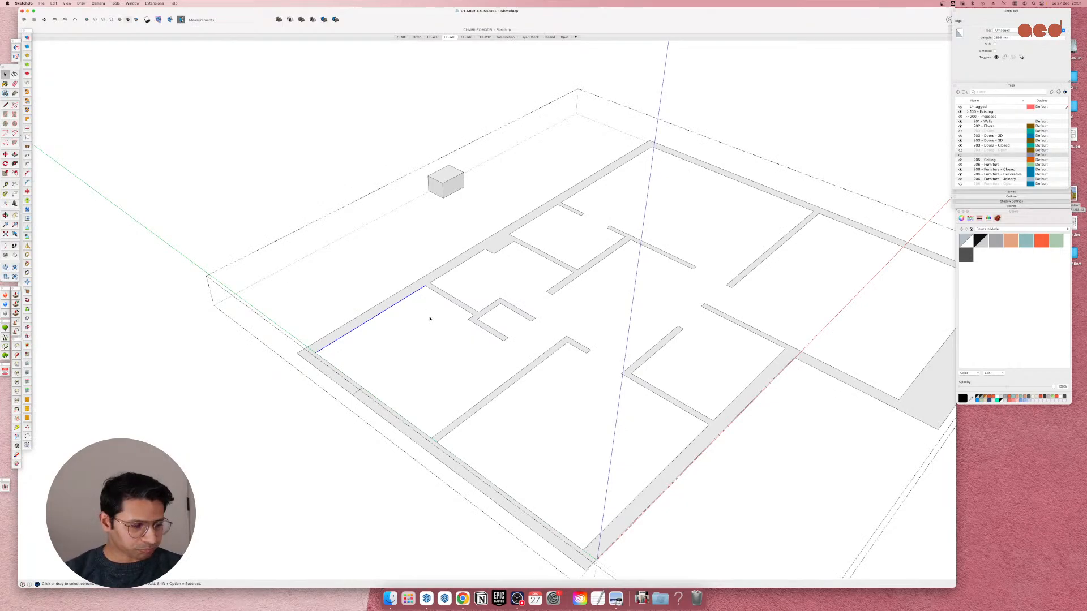
{"action": "scroll", "coordinate": [399, 306], "scroll_direction": "down", "scroll_amount": 3}
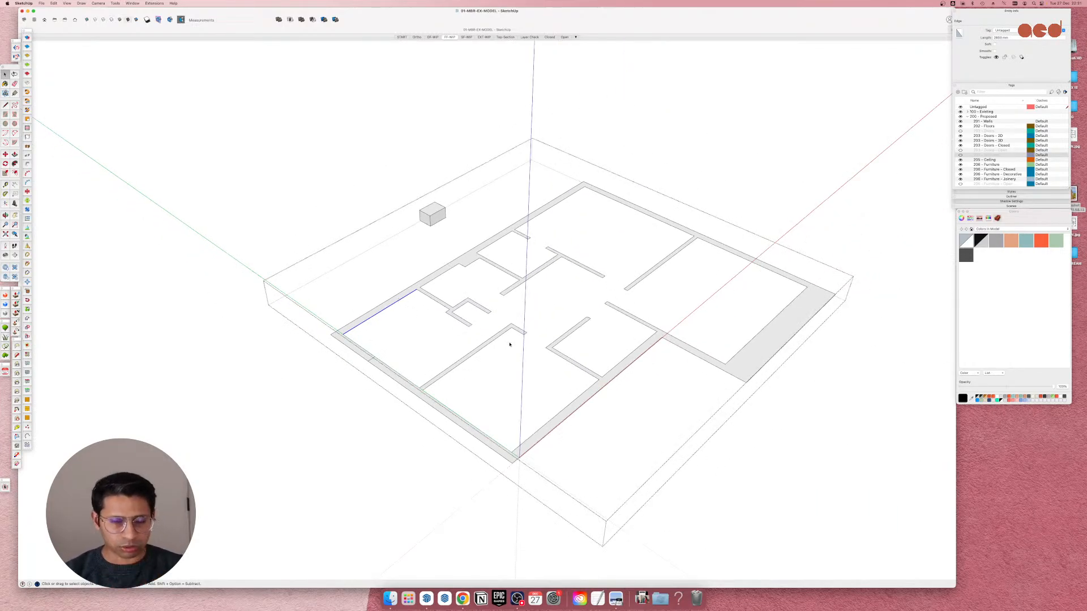
{"action": "middle_click_drag", "start_coordinate": [509, 344], "coordinate": [308, 382]}
{"action": "scroll", "coordinate": [574, 371], "scroll_direction": "down", "scroll_amount": 5}
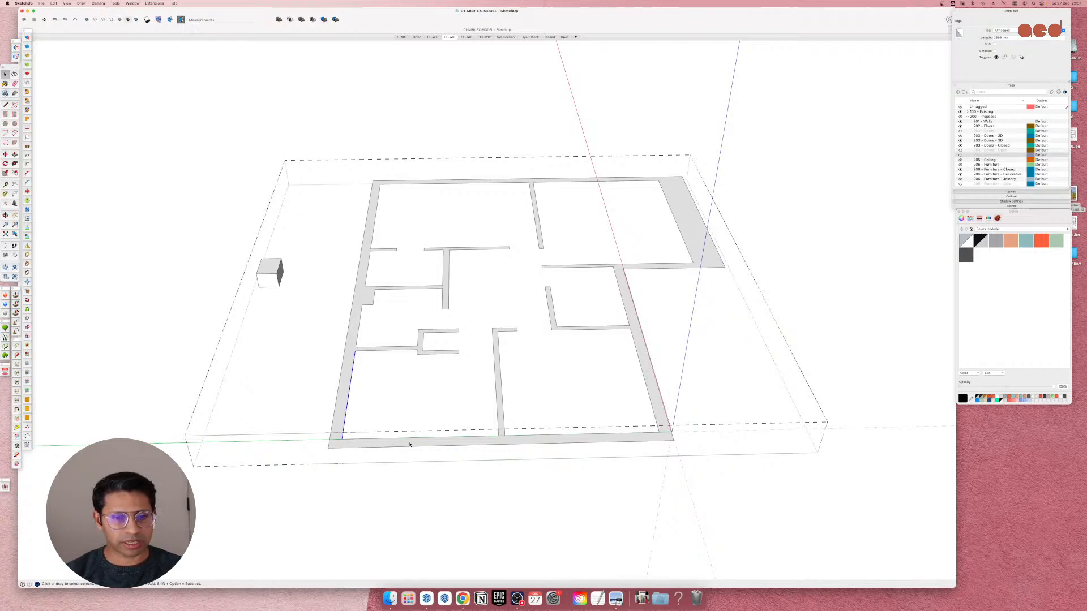
{"action": "left_click", "coordinate": [405, 453]}
{"action": "middle_click_drag", "start_coordinate": [405, 452], "coordinate": [333, 415]}
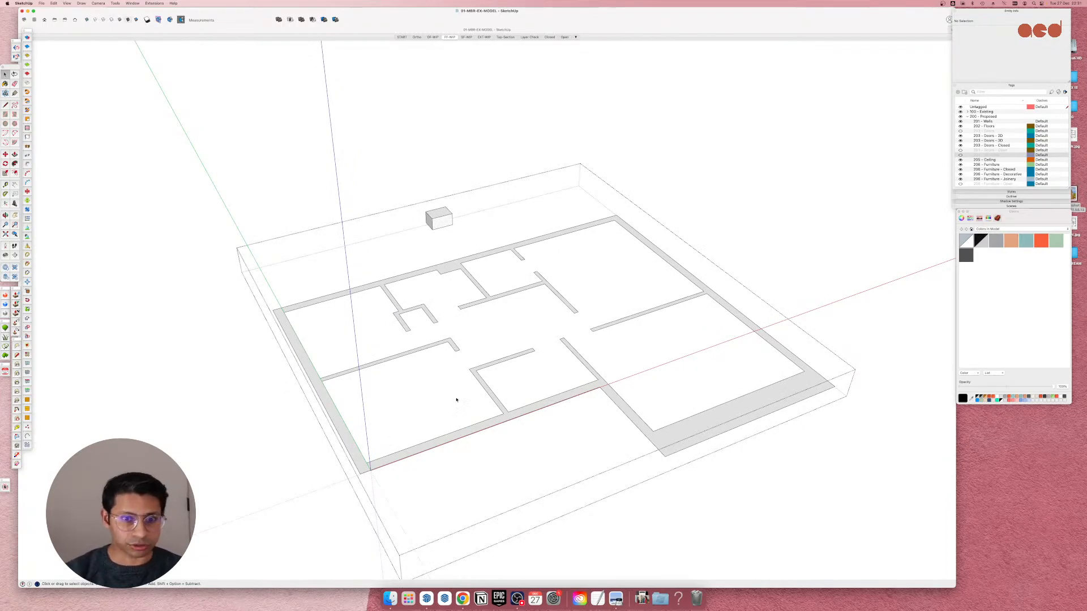
Briefly show the rest of the model around the plan, hide it again and select the continuous first-floor wall face.
{"action": "middle_click_drag", "start_coordinate": [456, 399], "coordinate": [515, 403]}
{"action": "scroll", "coordinate": [507, 364], "scroll_direction": "up", "scroll_amount": 2}
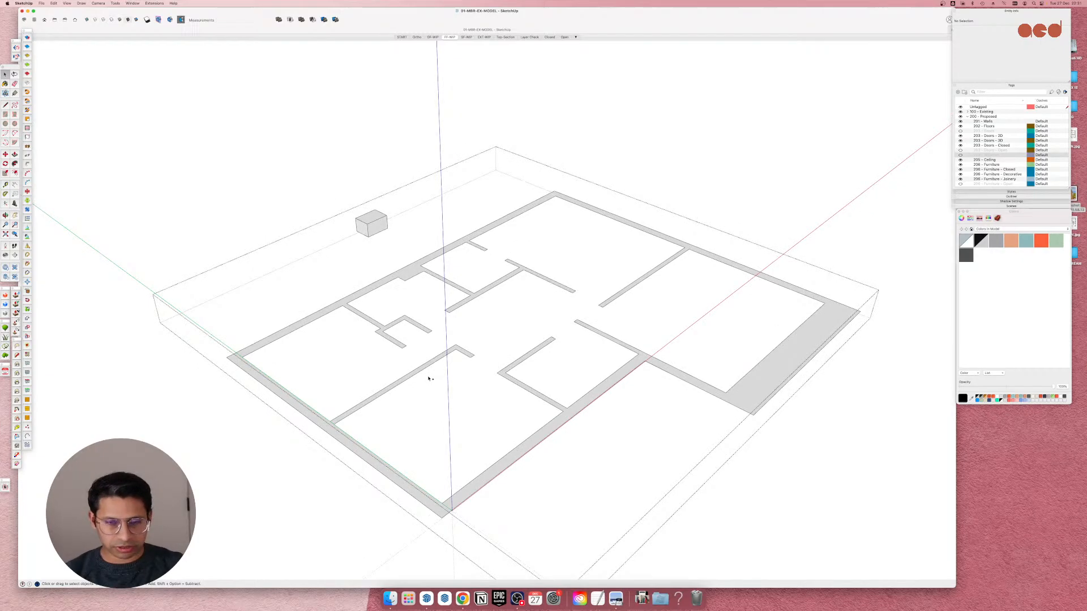
{"action": "key", "text": "alt+h"}
{"action": "scroll", "coordinate": [476, 404], "scroll_direction": "down", "scroll_amount": 3}
{"action": "scroll", "coordinate": [486, 327], "scroll_direction": "up", "scroll_amount": 3}
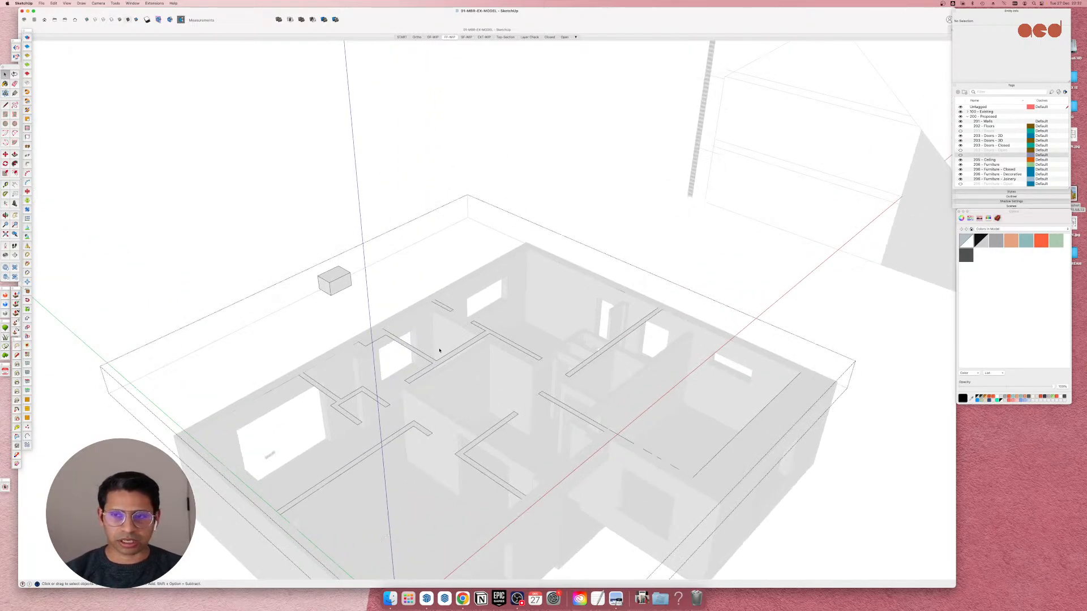
{"action": "key", "text": "alt+h"}
{"action": "scroll", "coordinate": [442, 344], "scroll_direction": "down", "scroll_amount": 2}
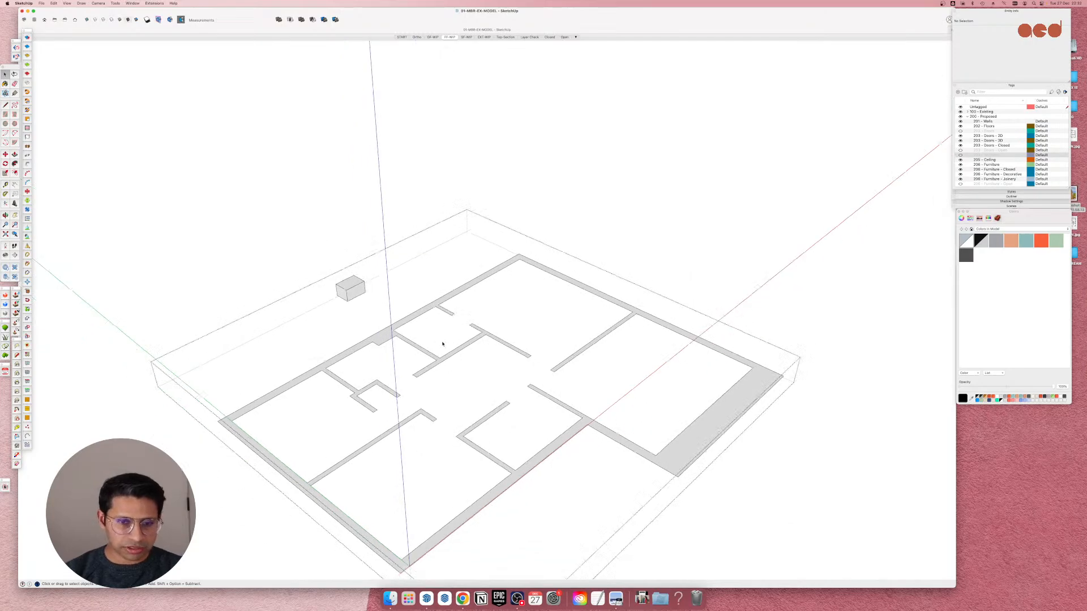
{"action": "left_click", "coordinate": [706, 409]}
{"action": "middle_click_drag", "start_coordinate": [553, 442], "coordinate": [610, 349]}
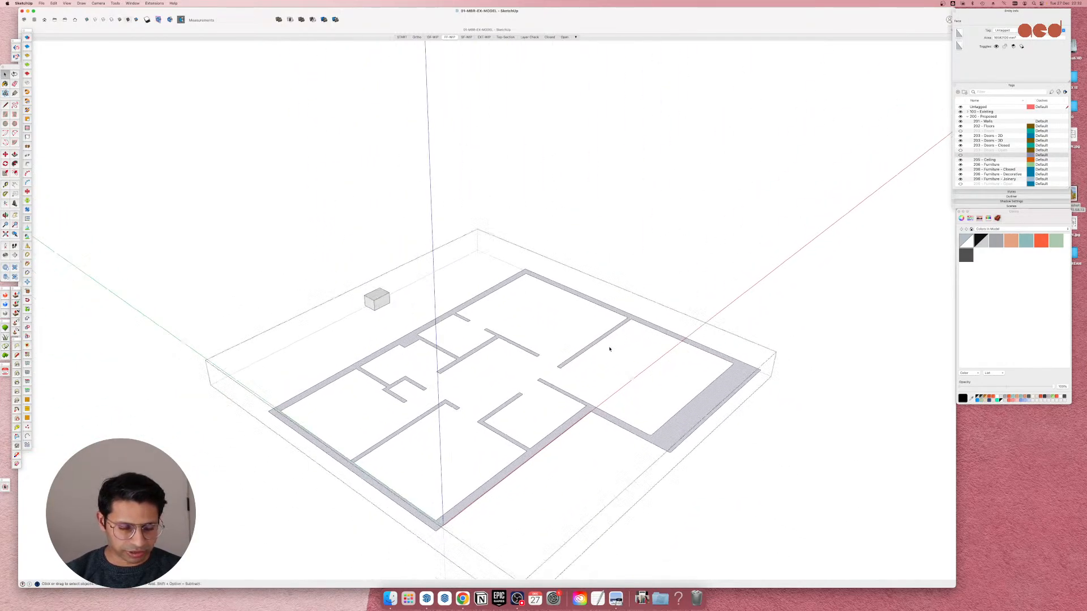
Show the rest of the model and push/pull the first-floor wall face up to the matching corner of the reference drawing.
{"action": "key", "text": "alt+h"}
{"action": "scroll", "coordinate": [614, 345], "scroll_direction": "down", "scroll_amount": 2}
{"action": "middle_click_drag", "start_coordinate": [538, 362], "coordinate": [563, 381]}
{"action": "scroll", "coordinate": [604, 413], "scroll_direction": "up", "scroll_amount": 2}
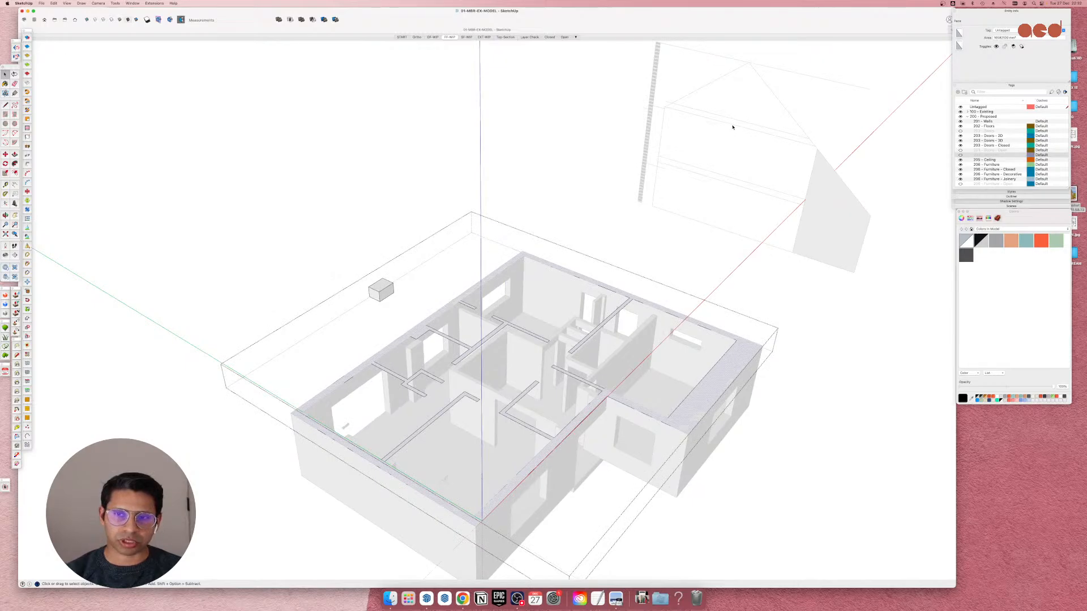
{"action": "key", "text": "p"}
{"action": "left_click", "coordinate": [306, 405]}
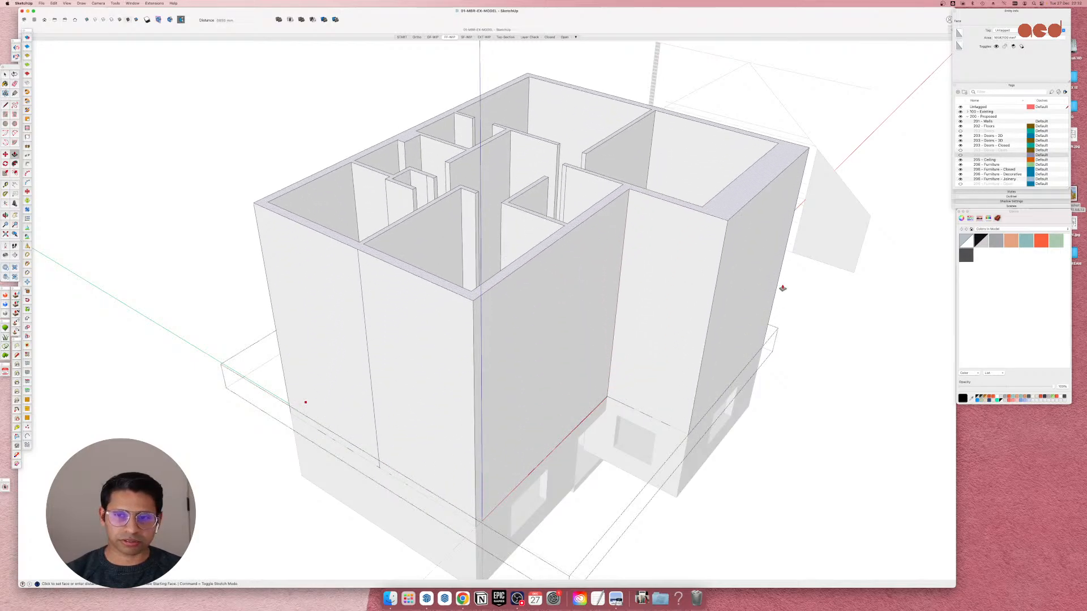
{"action": "middle_click_drag", "start_coordinate": [787, 289], "coordinate": [487, 268]}
{"action": "scroll", "coordinate": [482, 267], "scroll_direction": "down", "scroll_amount": 3}
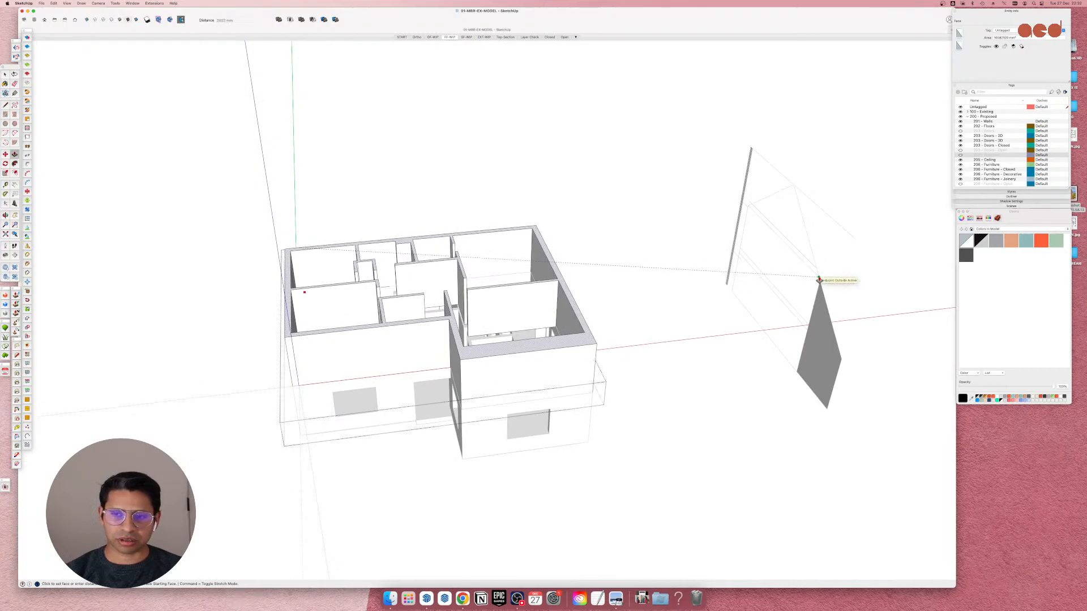
{"action": "left_click", "coordinate": [819, 280]}
Examine the raised first-floor walls from several sides above the ground floor.
{"action": "scroll", "coordinate": [354, 330], "scroll_direction": "up", "scroll_amount": 3}
{"action": "scroll", "coordinate": [354, 330], "scroll_direction": "up", "scroll_amount": 3}
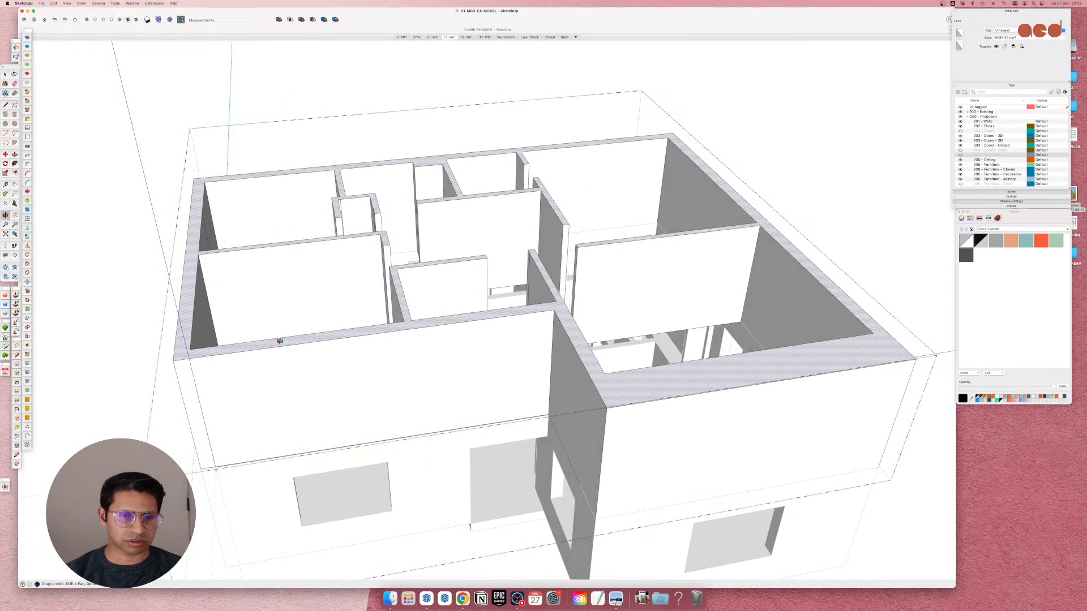
{"action": "middle_click_drag", "start_coordinate": [279, 340], "coordinate": [617, 400]}
{"action": "scroll", "coordinate": [503, 385], "scroll_direction": "down", "scroll_amount": 5}
{"action": "scroll", "coordinate": [502, 385], "scroll_direction": "up", "scroll_amount": 5}
{"action": "middle_click_drag", "start_coordinate": [502, 385], "coordinate": [195, 451]}
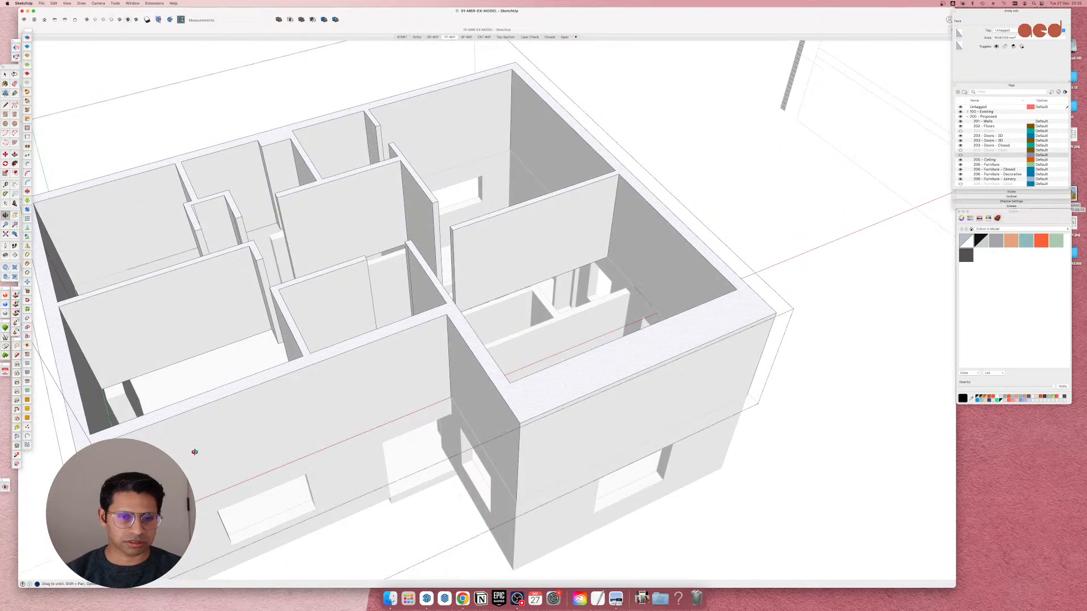
{"action": "scroll", "coordinate": [473, 351], "scroll_direction": "down", "scroll_amount": 5}
{"action": "scroll", "coordinate": [390, 338], "scroll_direction": "up", "scroll_amount": 5}
{"action": "scroll", "coordinate": [446, 340], "scroll_direction": "down", "scroll_amount": 5}
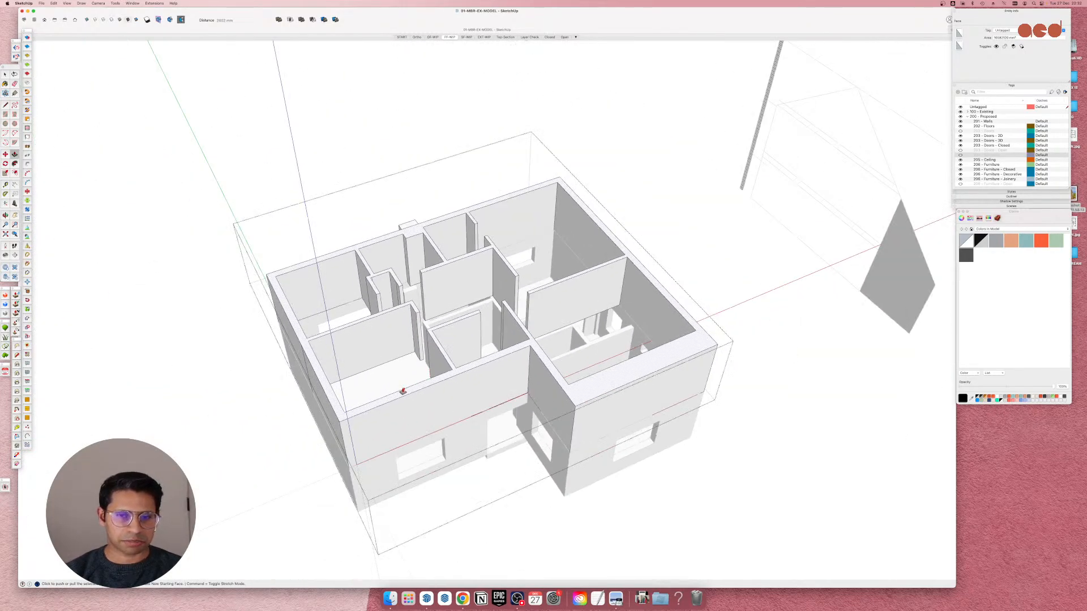
{"action": "middle_click_drag", "start_coordinate": [402, 390], "coordinate": [310, 514]}
{"action": "scroll", "coordinate": [359, 333], "scroll_direction": "up", "scroll_amount": 5}
{"action": "middle_click_drag", "start_coordinate": [433, 336], "coordinate": [491, 312]}
Clear the selection, hide the rest of the model and erase the stray vertical edge on the side wall's outer face.
{"action": "key", "text": "space"}
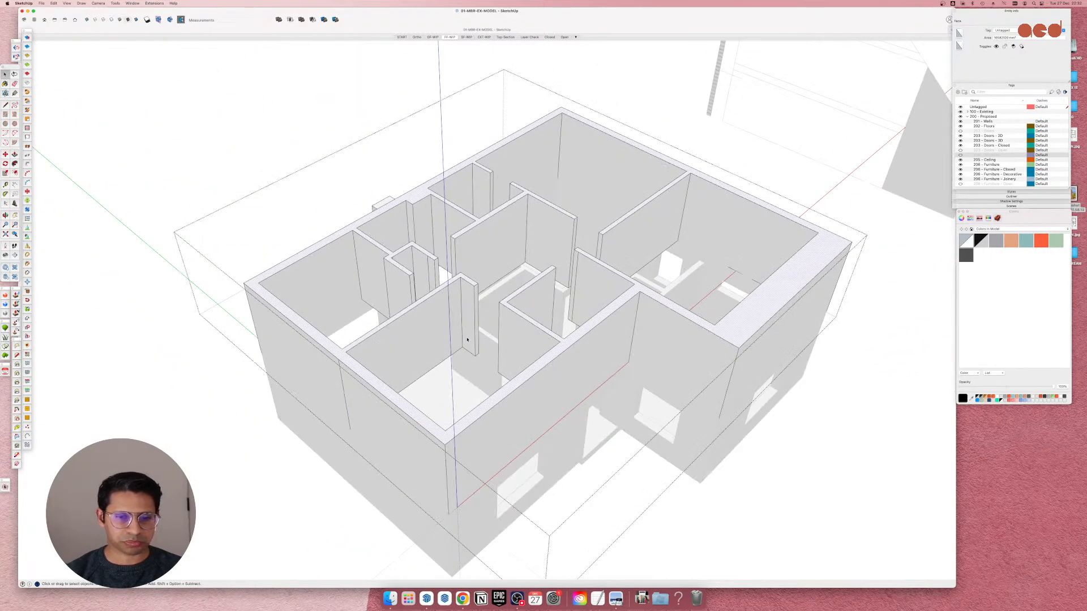
{"action": "key", "text": "Escape"}
{"action": "double_click", "coordinate": [343, 388]}
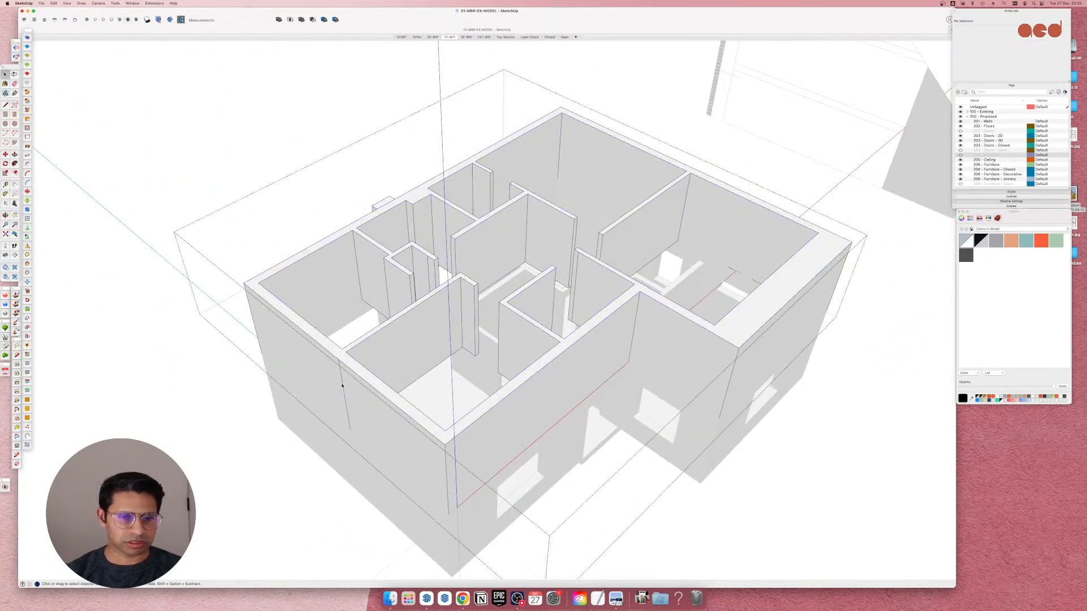
{"action": "mouse_move", "coordinate": [343, 384]}
{"action": "middle_mouse_down"}
{"action": "mouse_move", "coordinate": [474, 342]}
{"action": "mouse_move", "coordinate": [383, 453]}
{"action": "mouse_move", "coordinate": [770, 359]}
{"action": "mouse_move", "coordinate": [872, 357]}
{"action": "middle_mouse_up"}
{"action": "scroll", "coordinate": [396, 433], "scroll_direction": "up", "scroll_amount": 3}
{"action": "key", "text": "e"}
{"action": "left_click", "coordinate": [381, 432]}
{"action": "scroll", "coordinate": [238, 521], "scroll_direction": "up", "scroll_amount": 4}
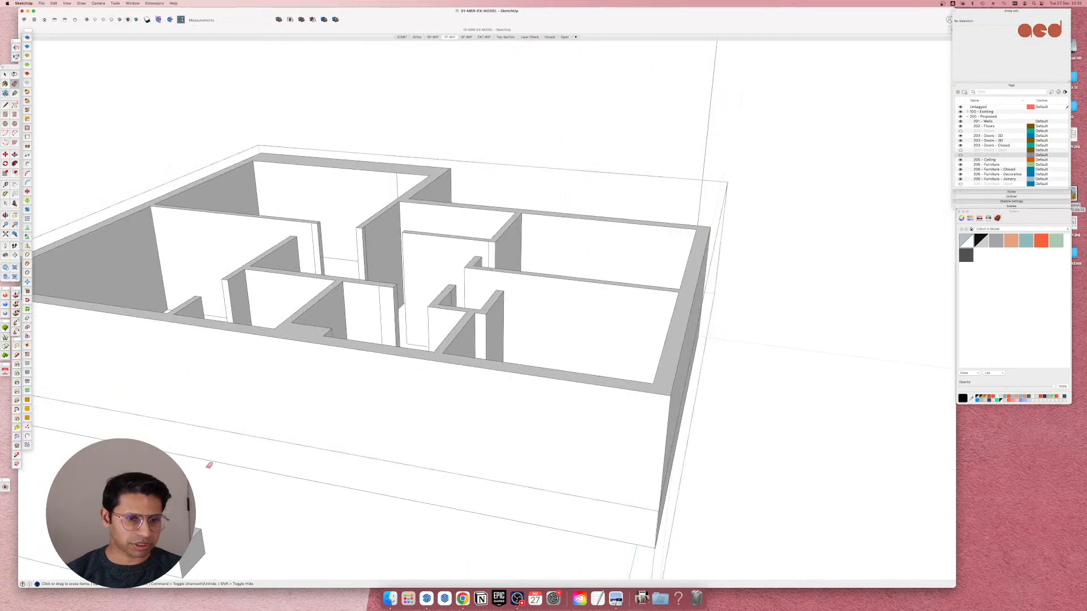
Erase the vertical seam on the inner wall face of the large room beside the thick end wall.
{"action": "mouse_move", "coordinate": [210, 466]}
{"action": "middle_mouse_down"}
{"action": "mouse_move", "coordinate": [696, 430]}
{"action": "mouse_move", "coordinate": [323, 551]}
{"action": "mouse_move", "coordinate": [272, 544]}
{"action": "middle_mouse_up"}
{"action": "scroll", "coordinate": [697, 430], "scroll_direction": "down", "scroll_amount": 3}
{"action": "scroll", "coordinate": [377, 439], "scroll_direction": "up", "scroll_amount": 2}
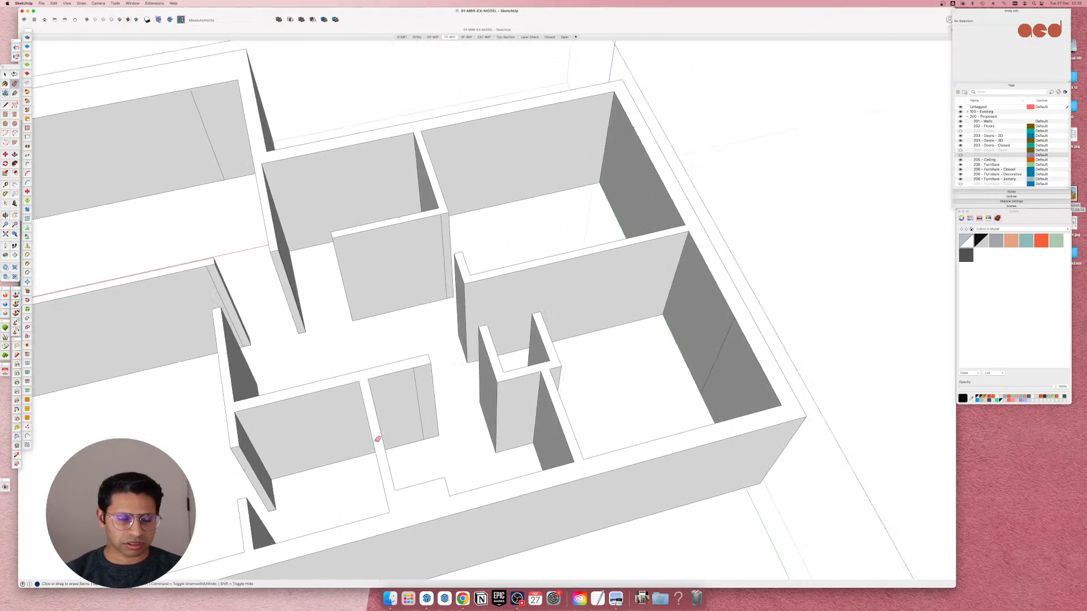
{"action": "scroll", "coordinate": [442, 399], "scroll_direction": "down", "scroll_amount": 3}
{"action": "scroll", "coordinate": [444, 337], "scroll_direction": "up", "scroll_amount": 1}
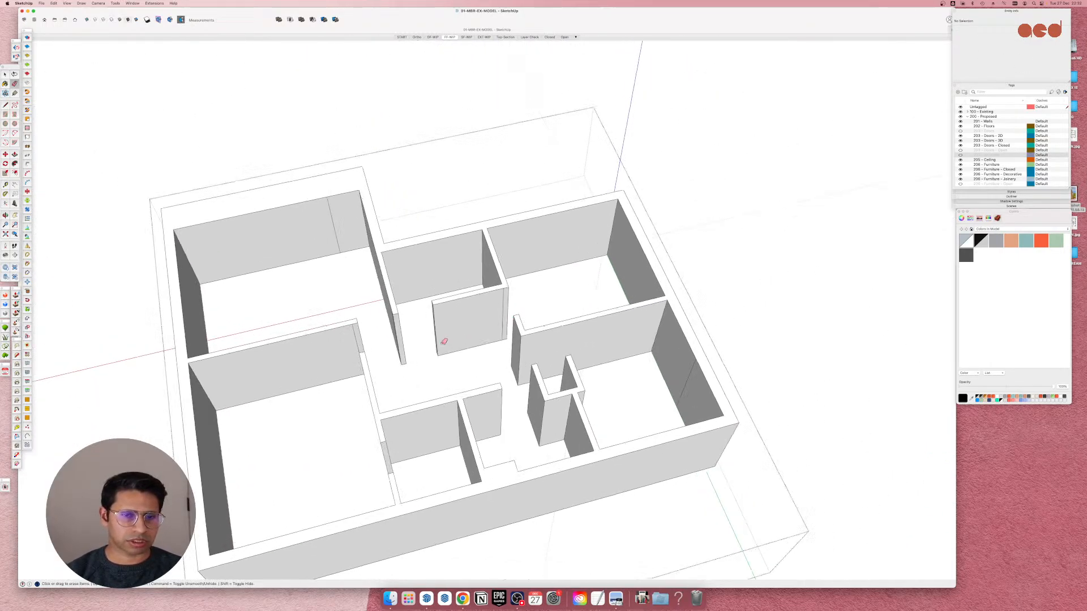
{"action": "middle_click_drag", "start_coordinate": [444, 335], "coordinate": [671, 316]}
{"action": "left_click", "coordinate": [293, 315]}
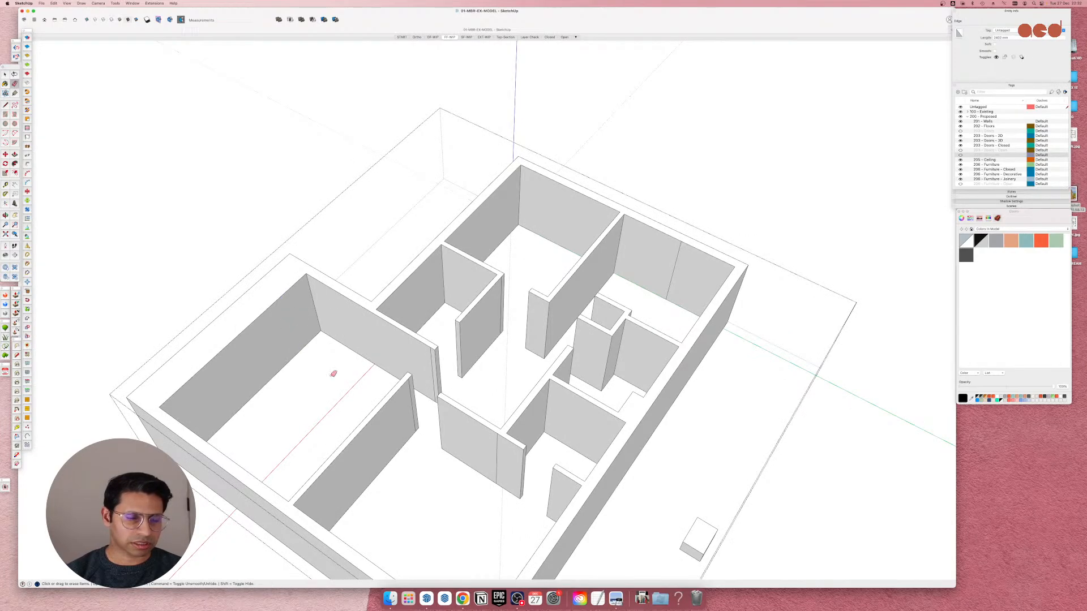
Inspect the partition walls and their open ends around the central hallway for leftover vertical seams.
{"action": "scroll", "coordinate": [432, 371], "scroll_direction": "up", "scroll_amount": 5}
{"action": "mouse_move", "coordinate": [432, 366]}
{"action": "middle_mouse_down"}
{"action": "mouse_move", "coordinate": [525, 444]}
{"action": "mouse_move", "coordinate": [555, 448]}
{"action": "middle_mouse_up"}
{"action": "scroll", "coordinate": [348, 432], "scroll_direction": "down", "scroll_amount": 3}
{"action": "mouse_move", "coordinate": [618, 205]}
{"action": "middle_mouse_down"}
{"action": "mouse_move", "coordinate": [876, 376]}
{"action": "mouse_move", "coordinate": [515, 381]}
{"action": "mouse_move", "coordinate": [456, 364]}
{"action": "mouse_move", "coordinate": [424, 412]}
{"action": "middle_mouse_up"}
{"action": "scroll", "coordinate": [424, 412], "scroll_direction": "down", "scroll_amount": 3}
{"action": "scroll", "coordinate": [694, 228], "scroll_direction": "up", "scroll_amount": 5}
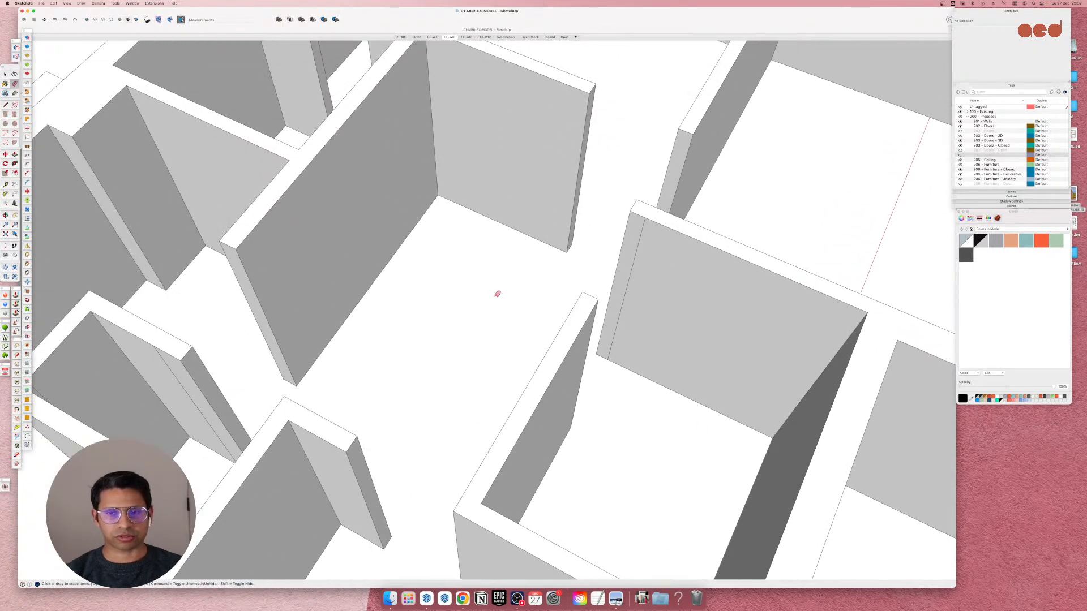
{"action": "middle_click_drag", "start_coordinate": [498, 294], "coordinate": [364, 351]}
{"action": "scroll", "coordinate": [364, 352], "scroll_direction": "down", "scroll_amount": 4}
{"action": "scroll", "coordinate": [677, 123], "scroll_direction": "up", "scroll_amount": 5}
{"action": "scroll", "coordinate": [494, 342], "scroll_direction": "down", "scroll_amount": 1}
Select the bottom edges of the wall ends flanking the door openings around the central hallway.
{"action": "key", "text": "space"}
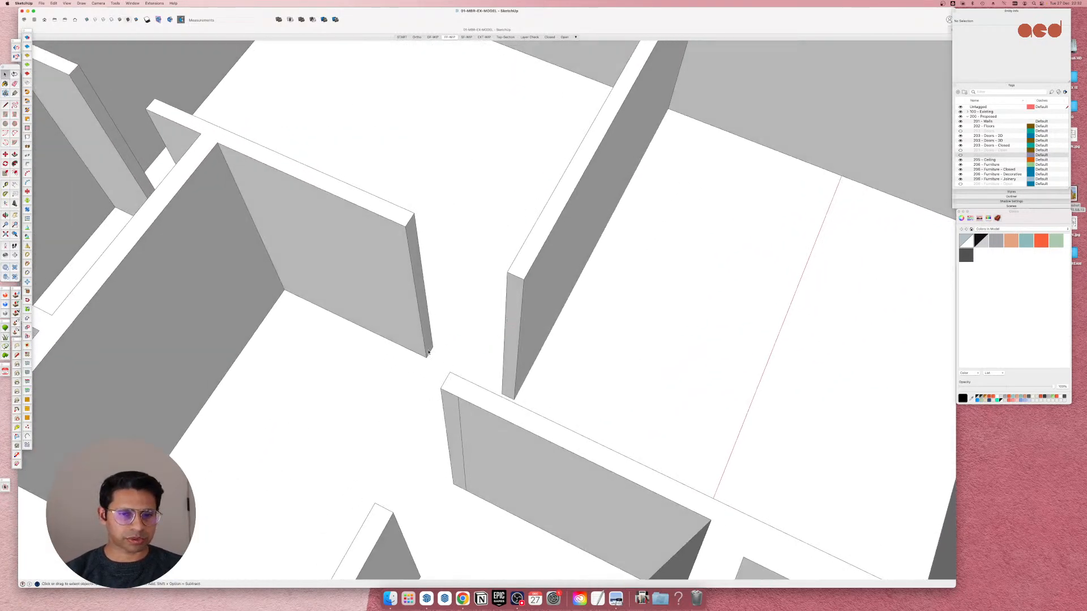
{"action": "left_click", "coordinate": [429, 355]}
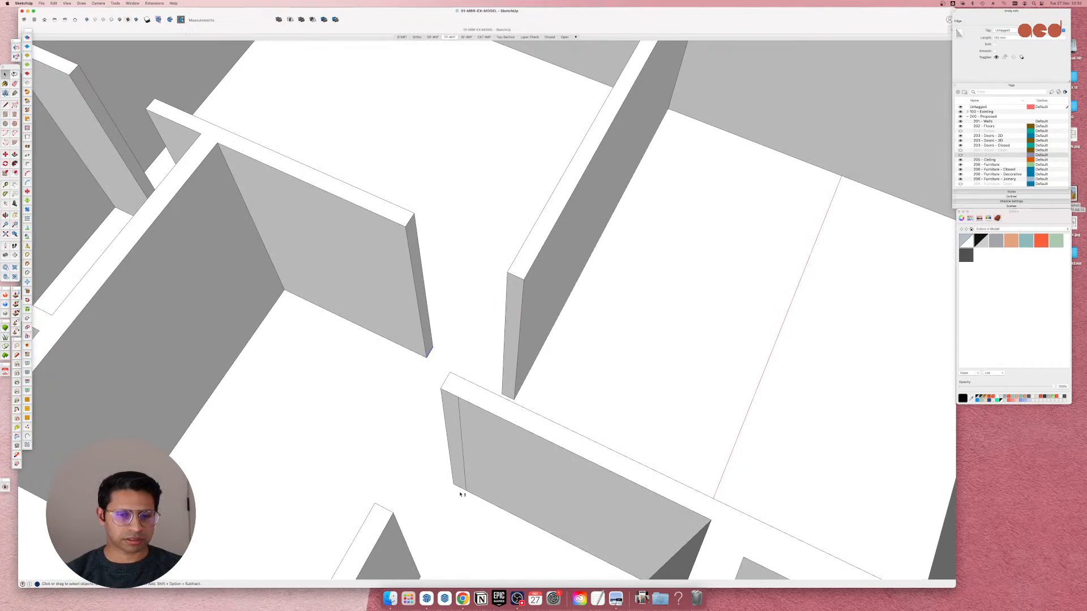
{"action": "scroll", "coordinate": [585, 422], "scroll_direction": "down", "scroll_amount": 5}
{"action": "scroll", "coordinate": [573, 416], "scroll_direction": "up", "scroll_amount": 5}
{"action": "middle_click_drag", "start_coordinate": [545, 402], "coordinate": [538, 413]}
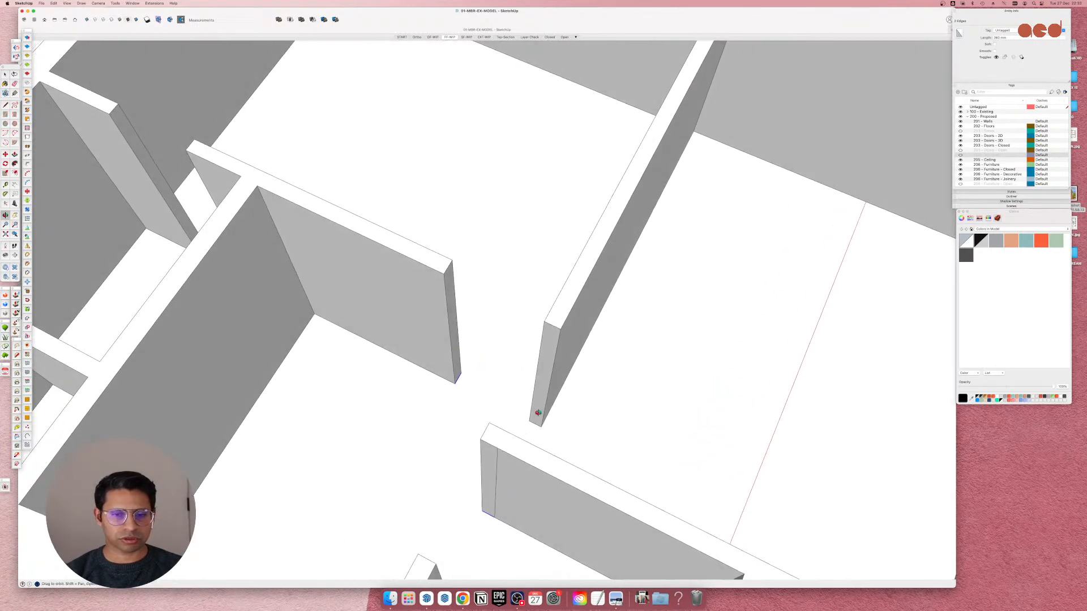
{"action": "scroll", "coordinate": [537, 408], "scroll_direction": "down", "scroll_amount": 5}
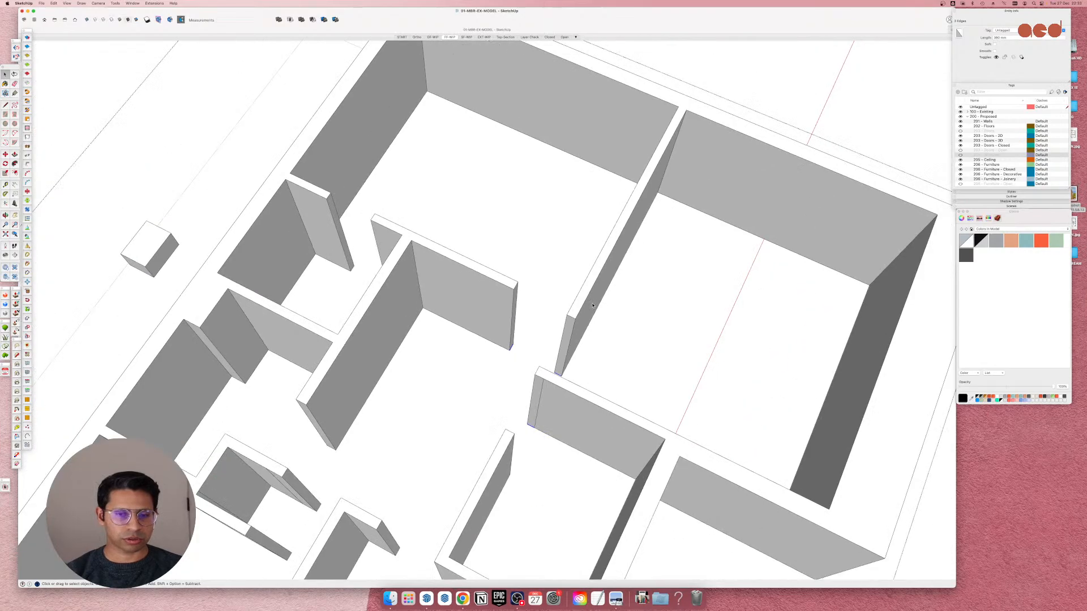
{"action": "scroll", "coordinate": [468, 477], "scroll_direction": "up", "scroll_amount": 6}
{"action": "left_click", "coordinate": [455, 477], "text": "shift"}
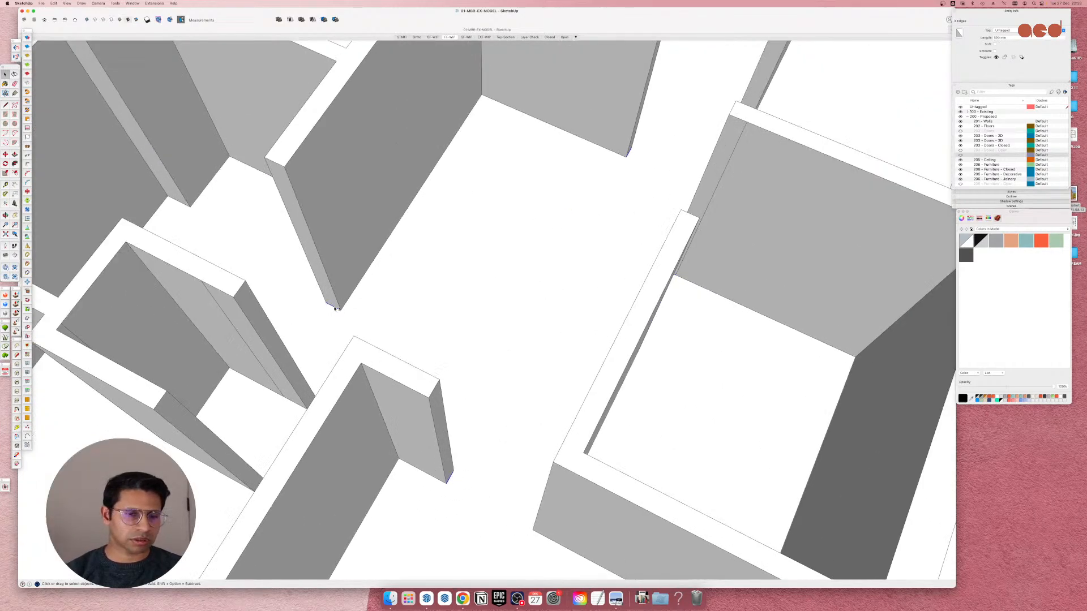
Add the bottom edges of the remaining door-opening wall ends along the hallway and beside the closet to the selection.
{"action": "scroll", "coordinate": [335, 309], "scroll_direction": "down", "scroll_amount": 5}
{"action": "scroll", "coordinate": [498, 306], "scroll_direction": "up", "scroll_amount": 6}
{"action": "left_click", "coordinate": [494, 309], "text": "shift"}
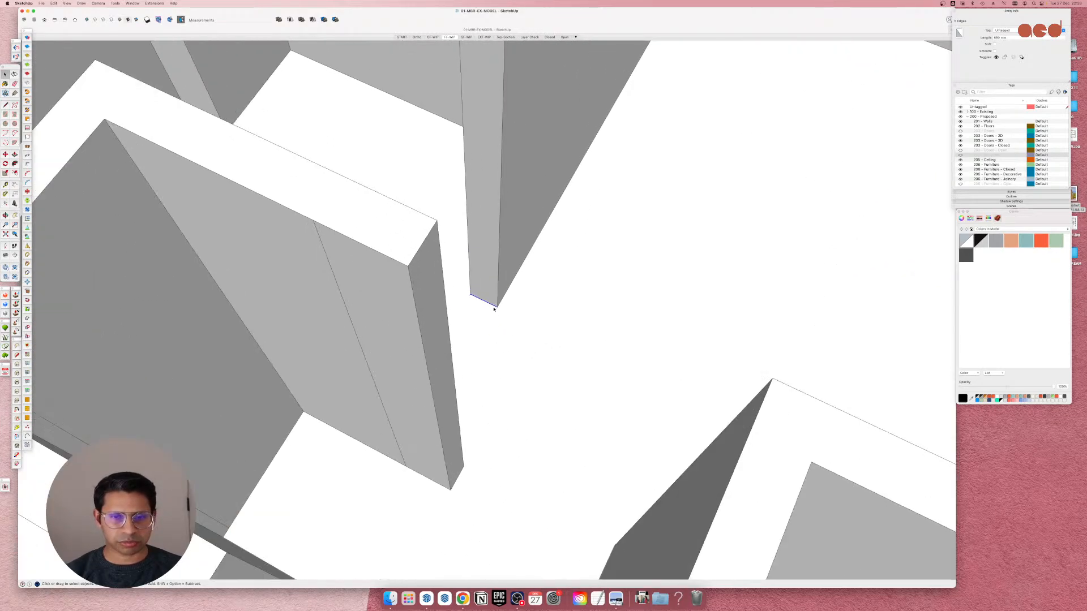
{"action": "scroll", "coordinate": [493, 309], "scroll_direction": "up", "scroll_amount": 3}
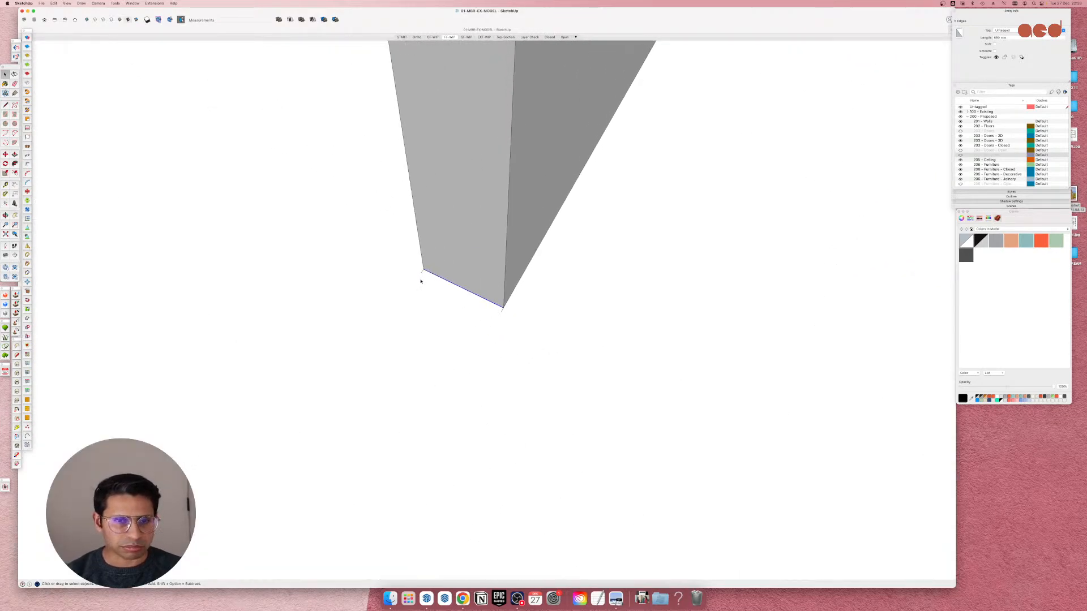
{"action": "scroll", "coordinate": [494, 303], "scroll_direction": "down", "scroll_amount": 8}
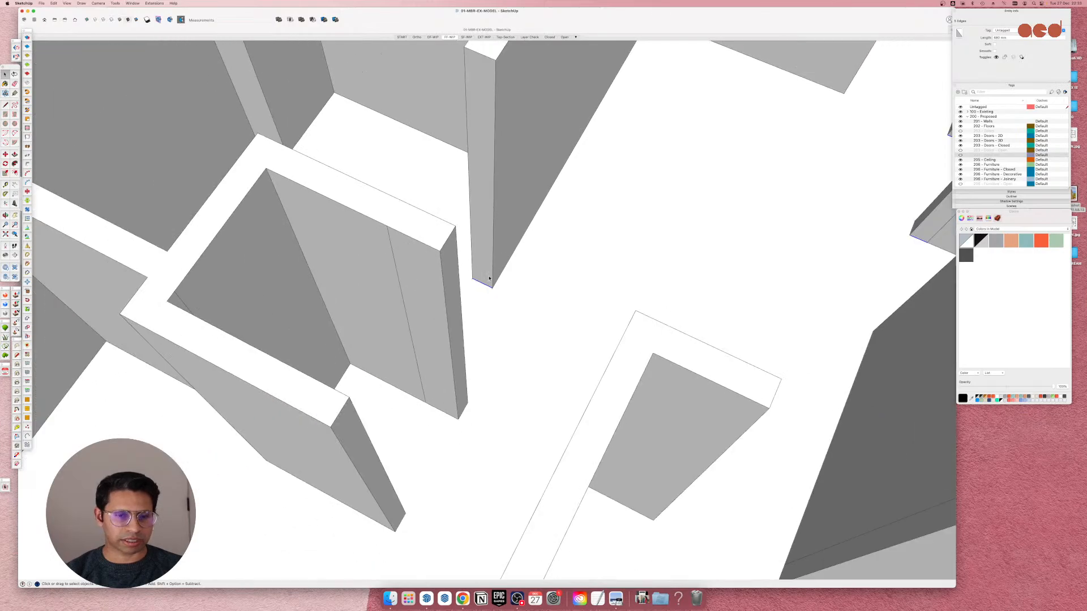
{"action": "scroll", "coordinate": [430, 445], "scroll_direction": "up", "scroll_amount": 3}
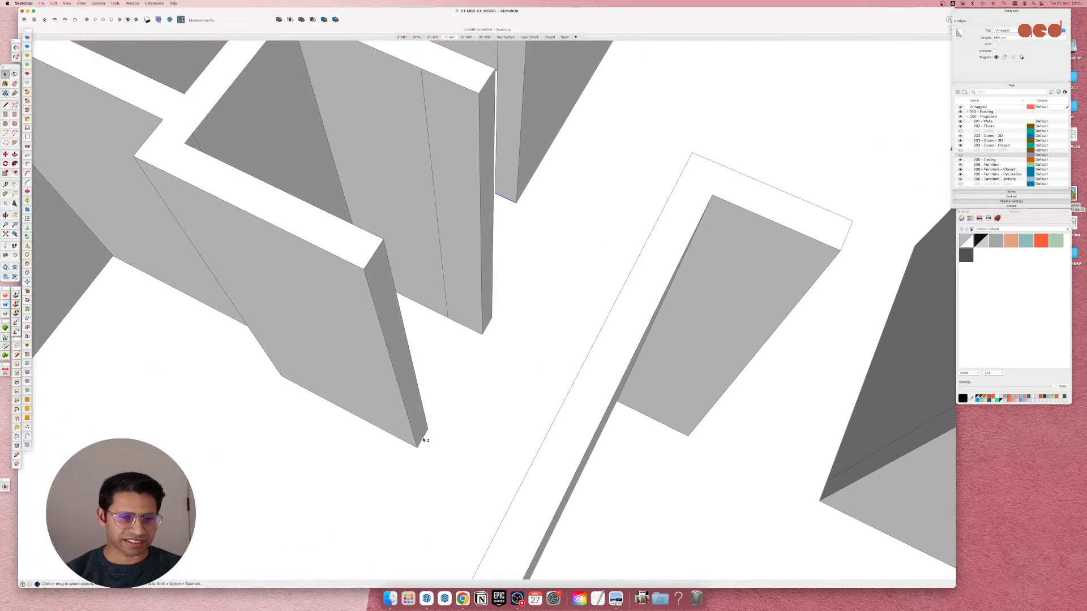
{"action": "mouse_move", "coordinate": [425, 440]}
{"action": "middle_mouse_down"}
{"action": "mouse_move", "coordinate": [529, 400]}
{"action": "mouse_move", "coordinate": [485, 413]}
{"action": "mouse_move", "coordinate": [432, 396]}
{"action": "mouse_move", "coordinate": [383, 399]}
{"action": "middle_mouse_up"}
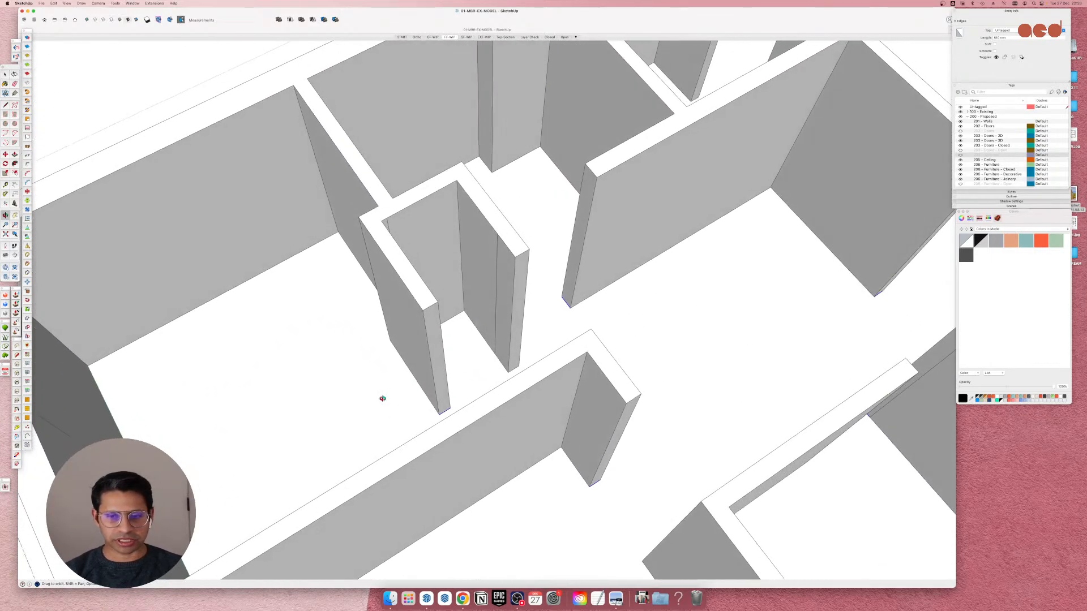
{"action": "scroll", "coordinate": [425, 397], "scroll_direction": "down", "scroll_amount": 5}
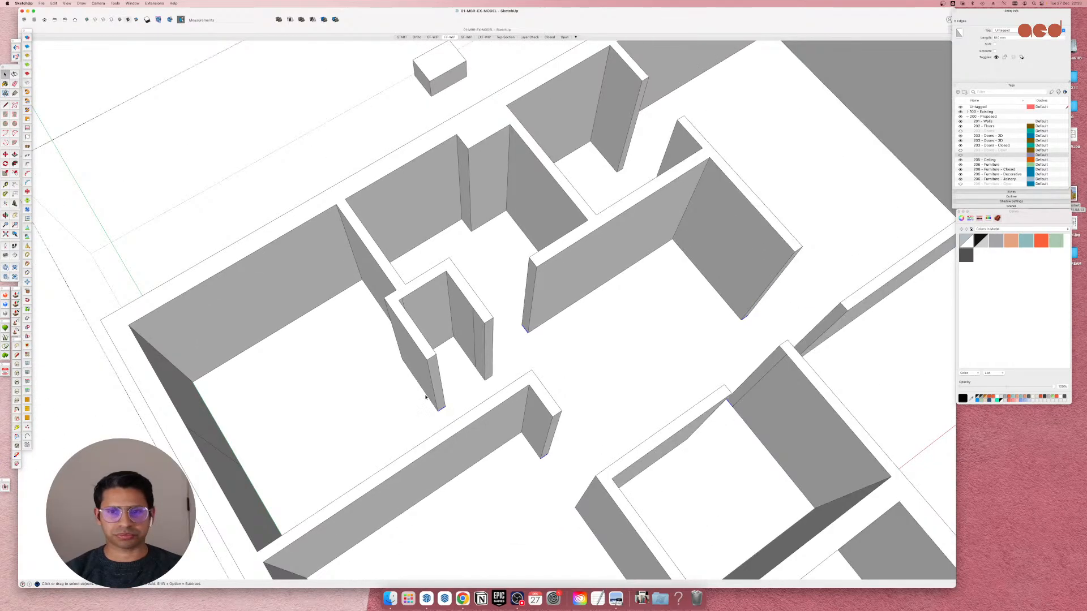
{"action": "scroll", "coordinate": [621, 156], "scroll_direction": "up", "scroll_amount": 5}
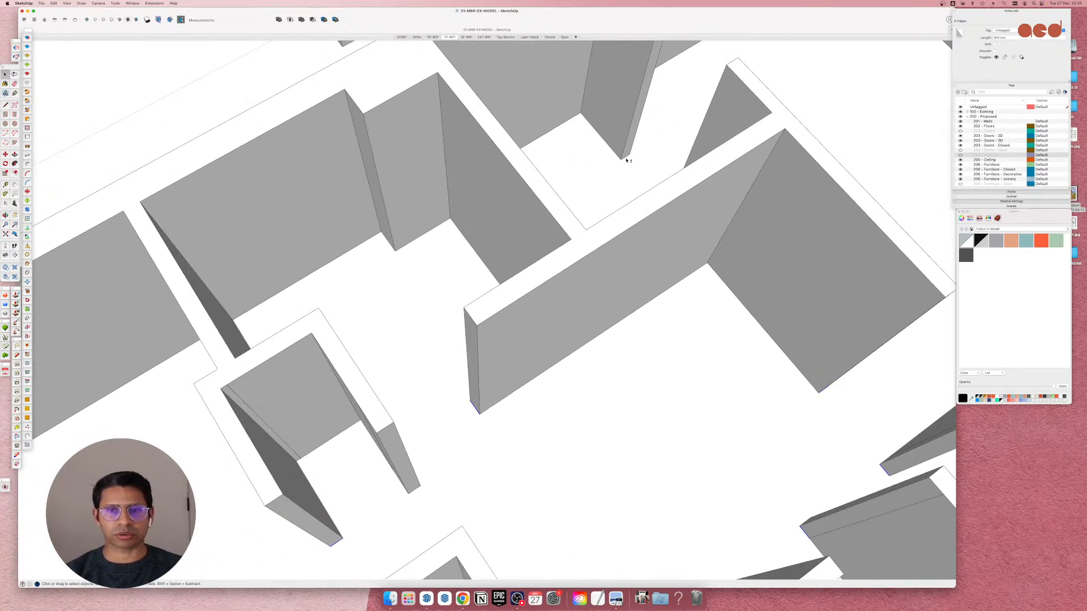
{"action": "scroll", "coordinate": [473, 381], "scroll_direction": "down", "scroll_amount": 3}
{"action": "scroll", "coordinate": [444, 456], "scroll_direction": "up", "scroll_amount": 6}
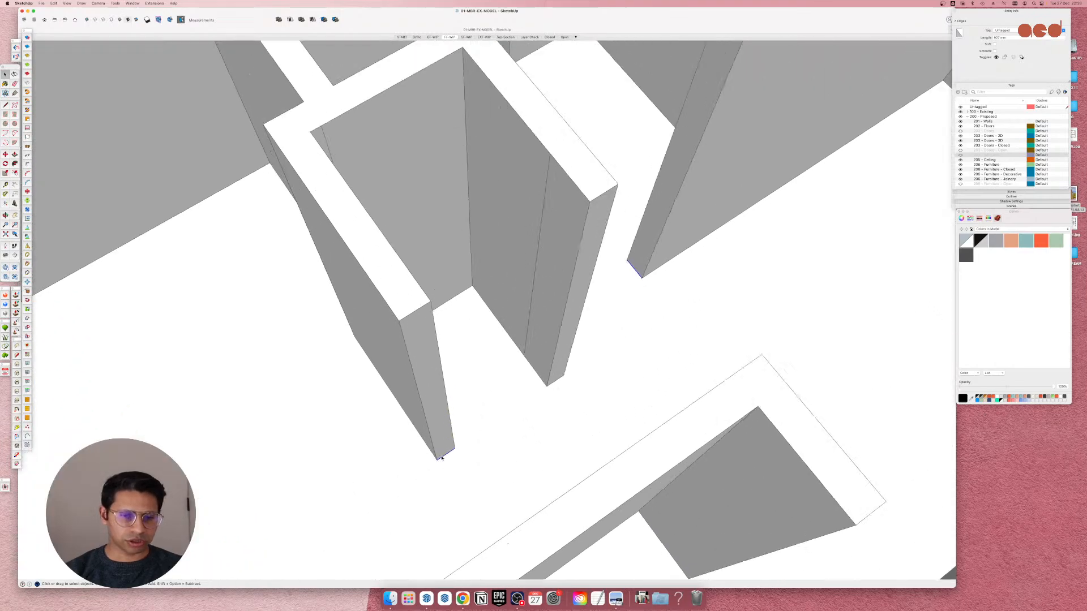
Copy the selected bottom edges vertically up the wall ends to mark the door heads.
{"action": "key", "text": "m"}
{"action": "left_click", "coordinate": [435, 460]}
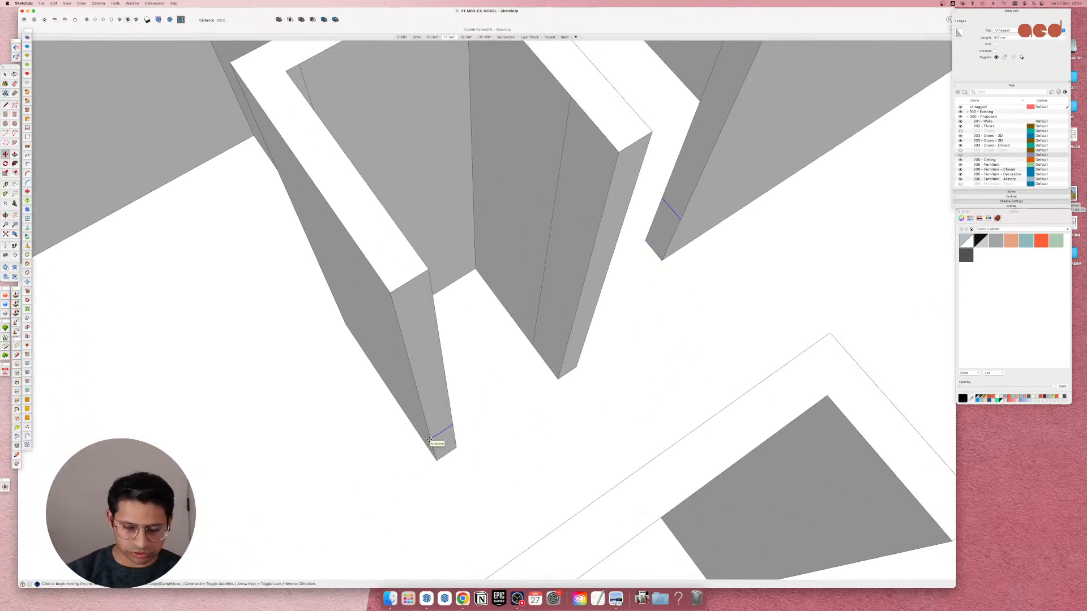
{"action": "left_click", "coordinate": [429, 441]}
Push/Pull the upper end faces to form headers over the doorways on both sides of the small closet.
{"action": "scroll", "coordinate": [429, 441], "scroll_direction": "down", "scroll_amount": 3}
{"action": "key", "text": "p"}
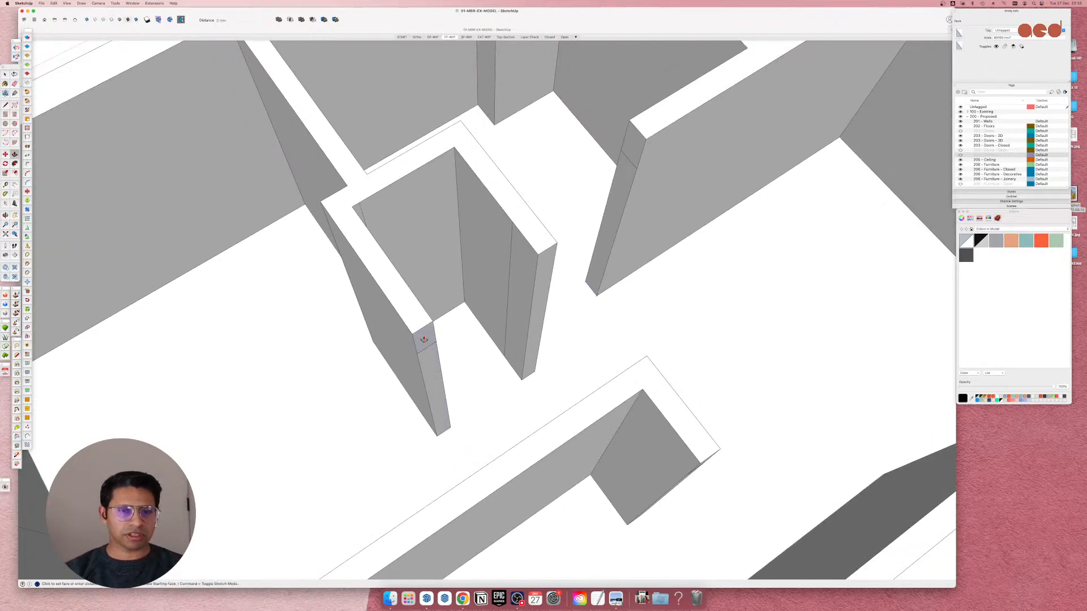
{"action": "left_click", "coordinate": [548, 424]}
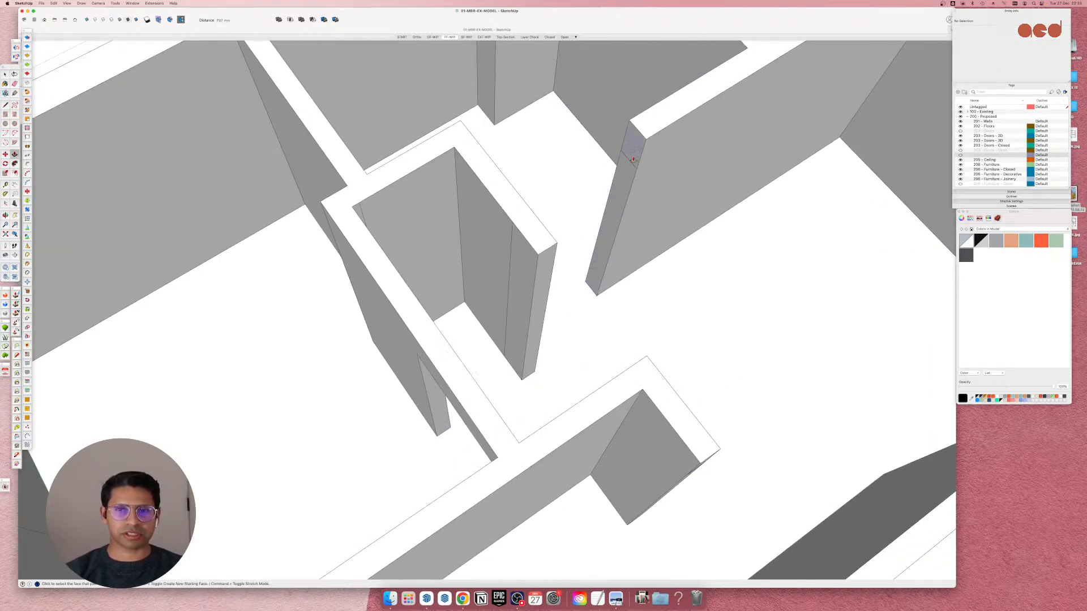
{"action": "left_click", "coordinate": [634, 160]}
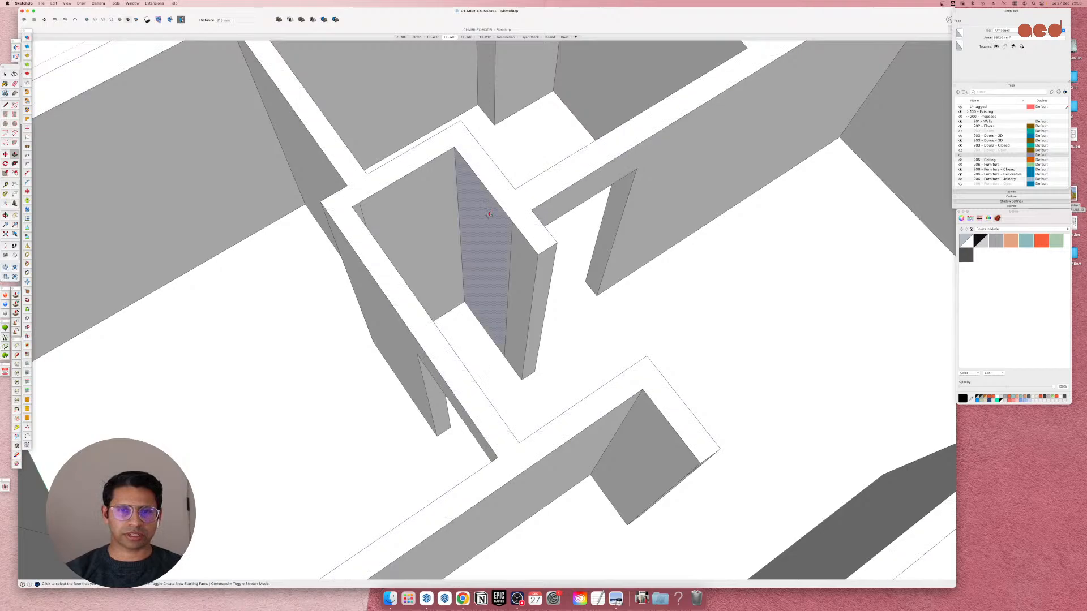
Extrude door headers from the L-shaped wall's end and across the openings where the hallway meets the larger rooms.
{"action": "scroll", "coordinate": [490, 211], "scroll_direction": "down", "scroll_amount": 4}
{"action": "scroll", "coordinate": [595, 340], "scroll_direction": "up", "scroll_amount": 3}
{"action": "left_click", "coordinate": [606, 342]}
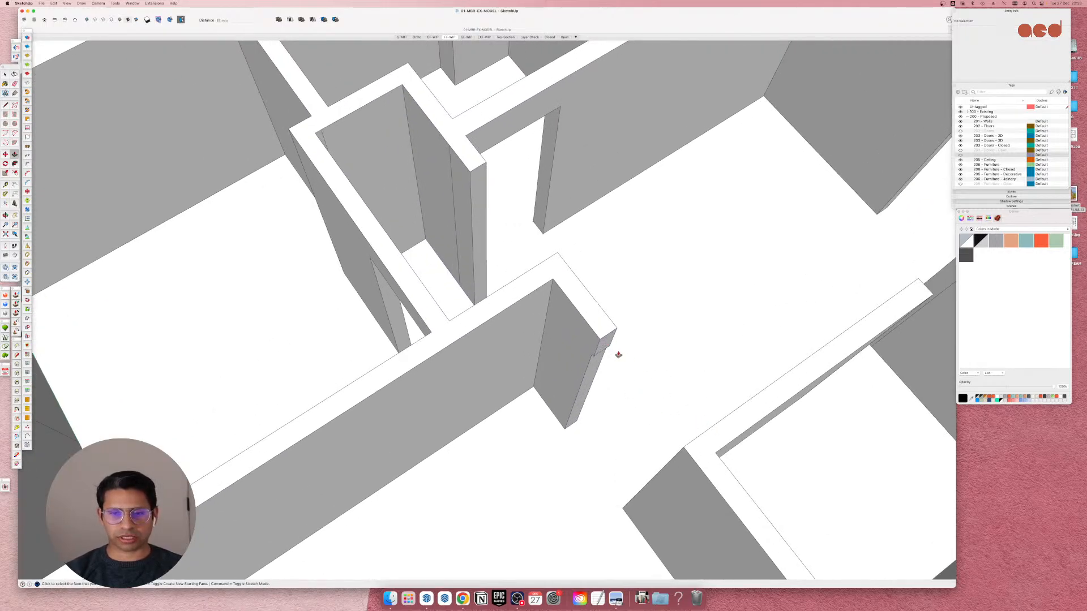
{"action": "left_click", "coordinate": [606, 341]}
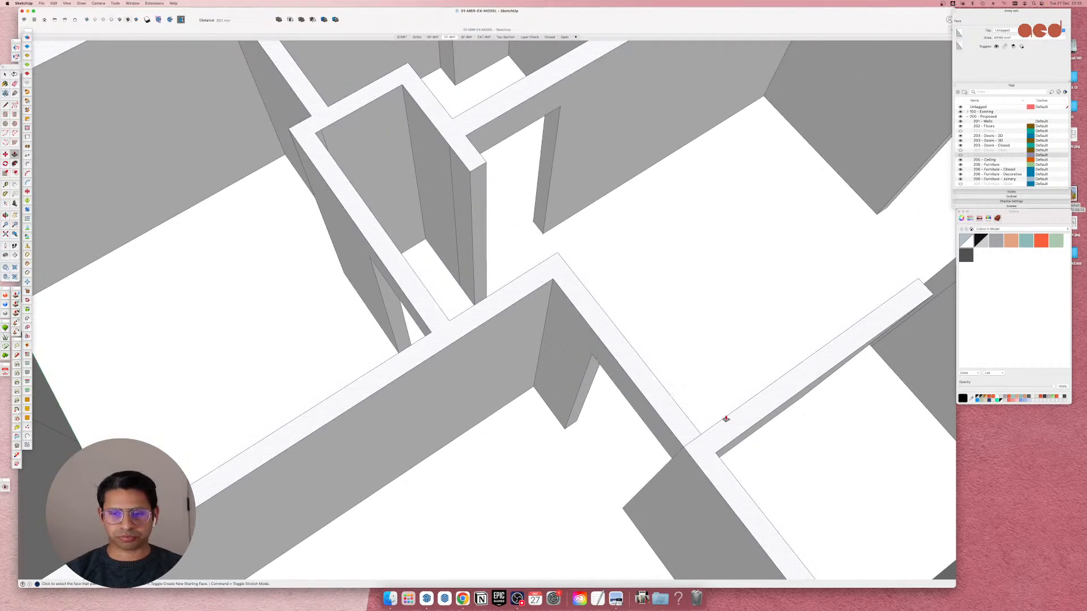
{"action": "scroll", "coordinate": [726, 419], "scroll_direction": "down", "scroll_amount": 4}
{"action": "scroll", "coordinate": [679, 351], "scroll_direction": "up", "scroll_amount": 4}
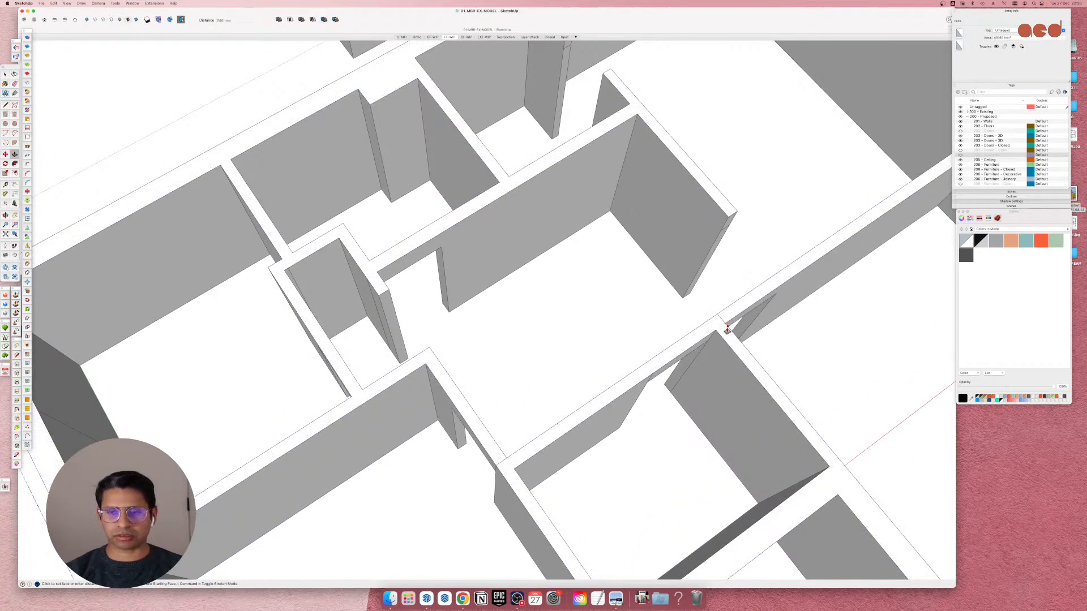
{"action": "left_click", "coordinate": [765, 287]}
Extrude the header over the small room's doorway until it meets the opposite wall stub.
{"action": "scroll", "coordinate": [765, 287], "scroll_direction": "down", "scroll_amount": 4}
{"action": "scroll", "coordinate": [622, 247], "scroll_direction": "up", "scroll_amount": 5}
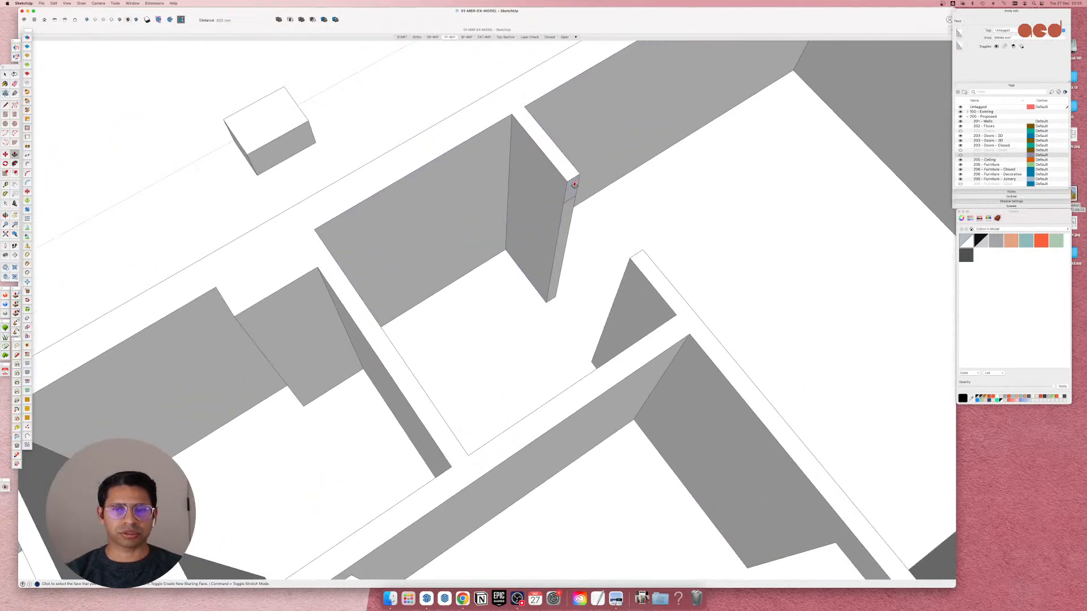
{"action": "left_click", "coordinate": [622, 248]}
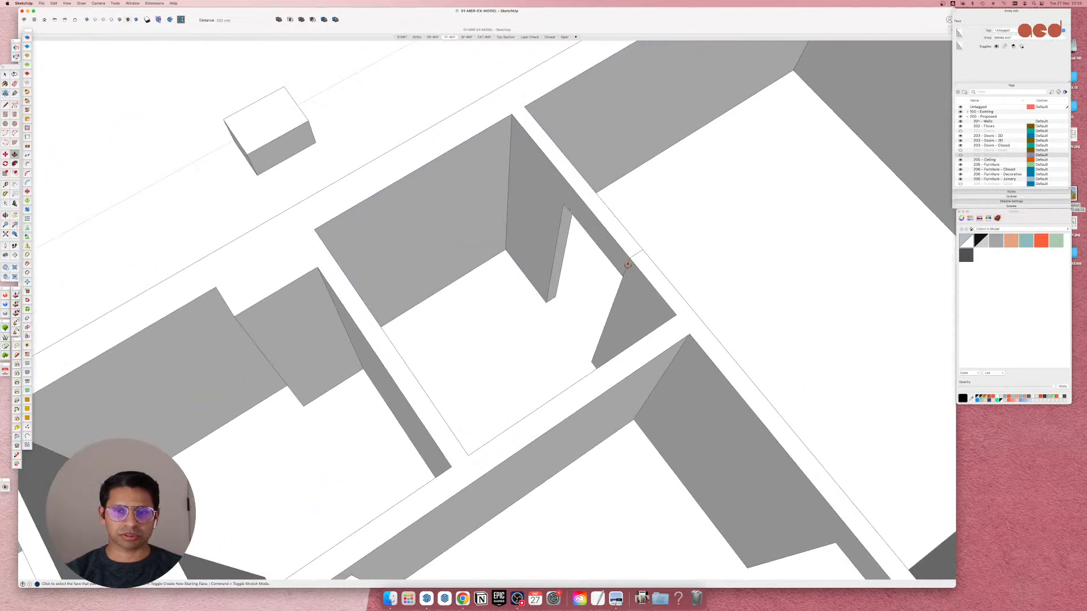
{"action": "left_click", "coordinate": [627, 265]}
Erase the leftover joint line across the wall top above the small room's new door header.
{"action": "scroll", "coordinate": [628, 265], "scroll_direction": "down", "scroll_amount": 1}
{"action": "key", "text": "e"}
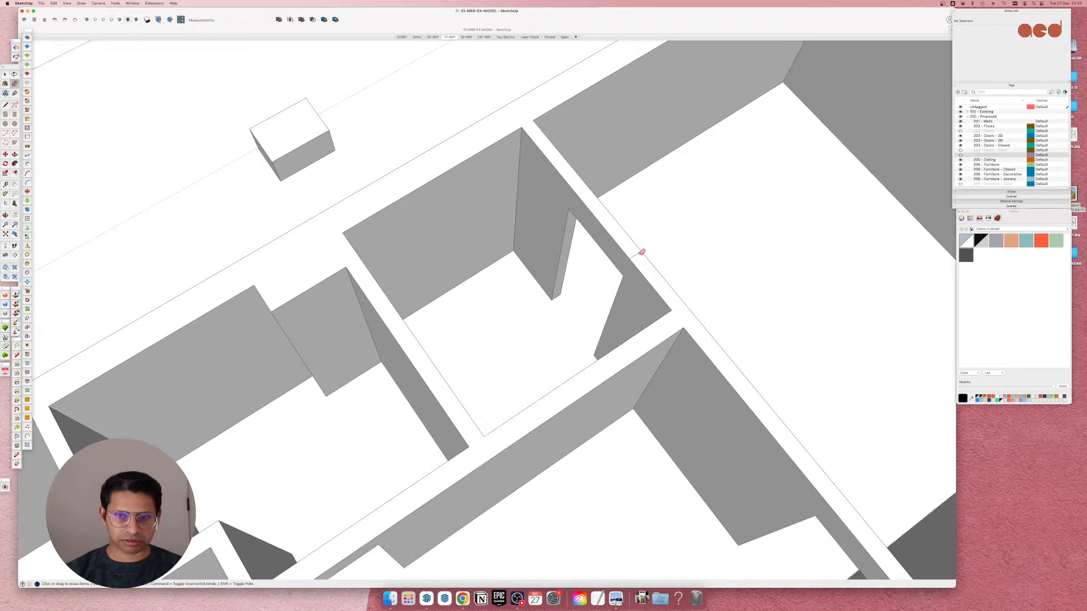
{"action": "scroll", "coordinate": [635, 249], "scroll_direction": "down", "scroll_amount": 3}
{"action": "mouse_move", "coordinate": [563, 405]}
{"action": "middle_mouse_down"}
{"action": "mouse_move", "coordinate": [556, 361]}
{"action": "mouse_move", "coordinate": [471, 471]}
{"action": "middle_mouse_up"}
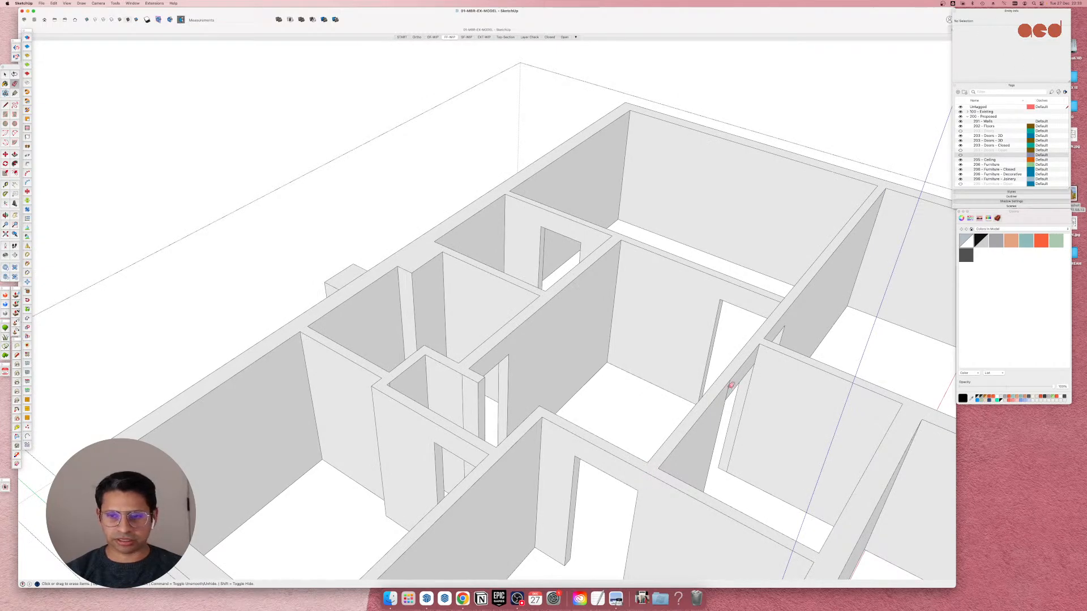
Erase the short vertical seam beside the new header over the central hallway doorway.
{"action": "middle_click_drag", "start_coordinate": [749, 378], "coordinate": [243, 464]}
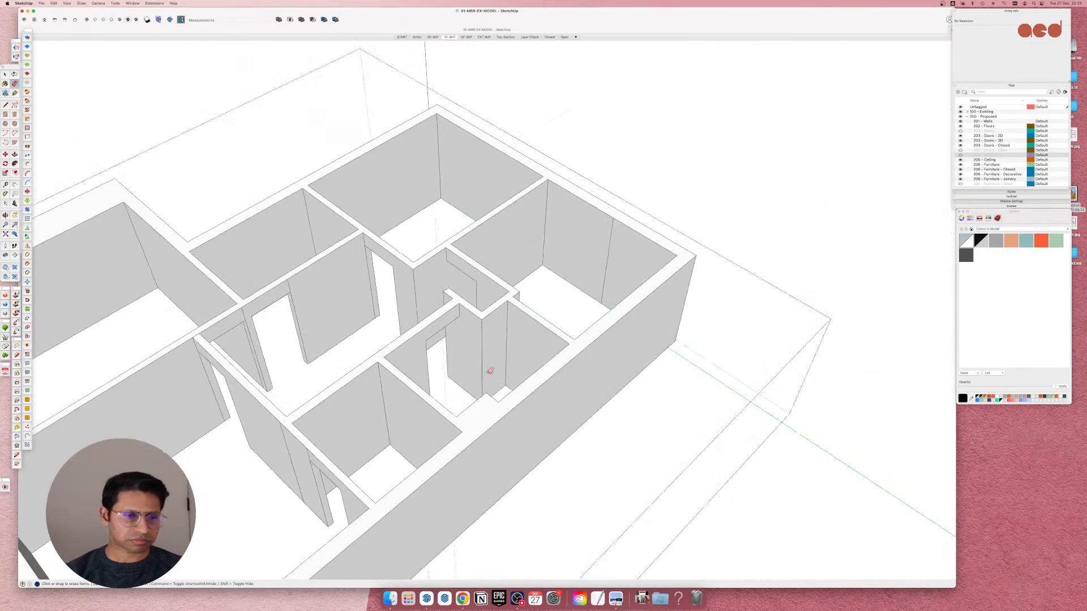
{"action": "scroll", "coordinate": [168, 320], "scroll_direction": "up", "scroll_amount": 3}
{"action": "scroll", "coordinate": [352, 296], "scroll_direction": "up", "scroll_amount": 3}
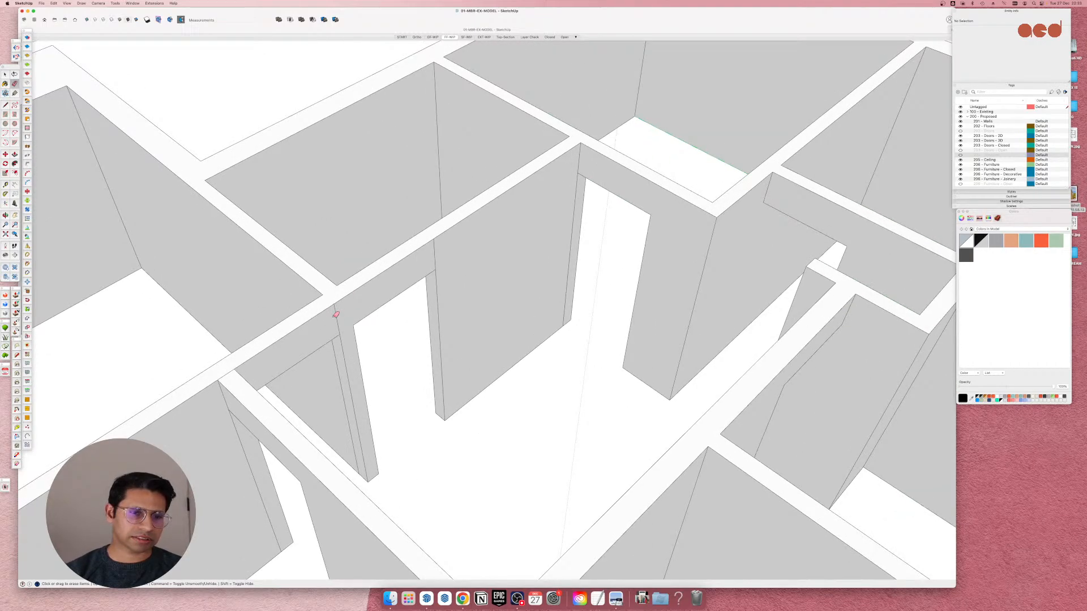
{"action": "left_click", "coordinate": [335, 316]}
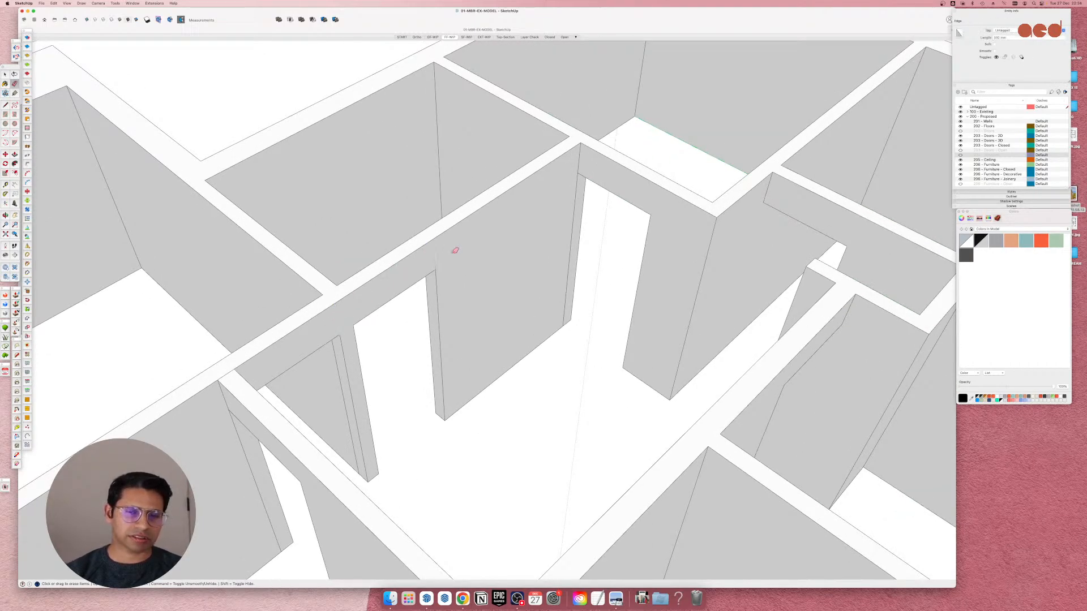
Erase the leftover vertical seams beside the doorways on the walls facing the hallway.
{"action": "scroll", "coordinate": [597, 175], "scroll_direction": "down", "scroll_amount": 5}
{"action": "scroll", "coordinate": [674, 297], "scroll_direction": "up", "scroll_amount": 3}
{"action": "middle_click_drag", "start_coordinate": [391, 335], "coordinate": [660, 308]}
{"action": "left_click", "coordinate": [494, 394]}
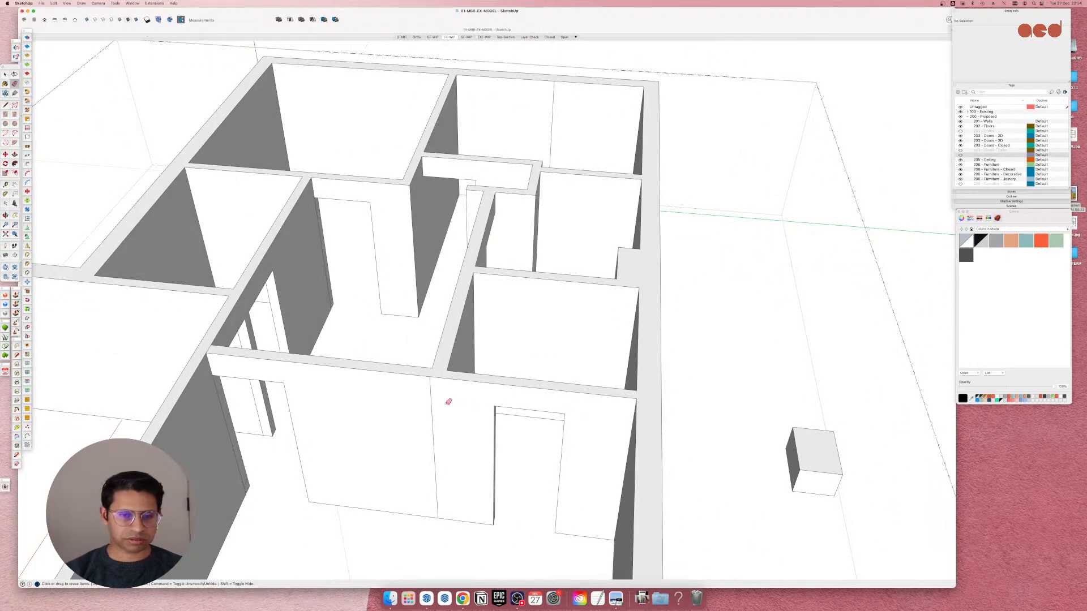
{"action": "mouse_move", "coordinate": [451, 395]}
{"action": "middle_mouse_down"}
{"action": "mouse_move", "coordinate": [585, 439]}
{"action": "mouse_move", "coordinate": [586, 460]}
{"action": "mouse_move", "coordinate": [393, 326]}
{"action": "mouse_move", "coordinate": [372, 434]}
{"action": "mouse_move", "coordinate": [476, 495]}
{"action": "mouse_move", "coordinate": [621, 381]}
{"action": "mouse_move", "coordinate": [500, 508]}
{"action": "middle_mouse_up"}
{"action": "scroll", "coordinate": [500, 508], "scroll_direction": "up", "scroll_amount": 2}
{"action": "left_click", "coordinate": [538, 433]}
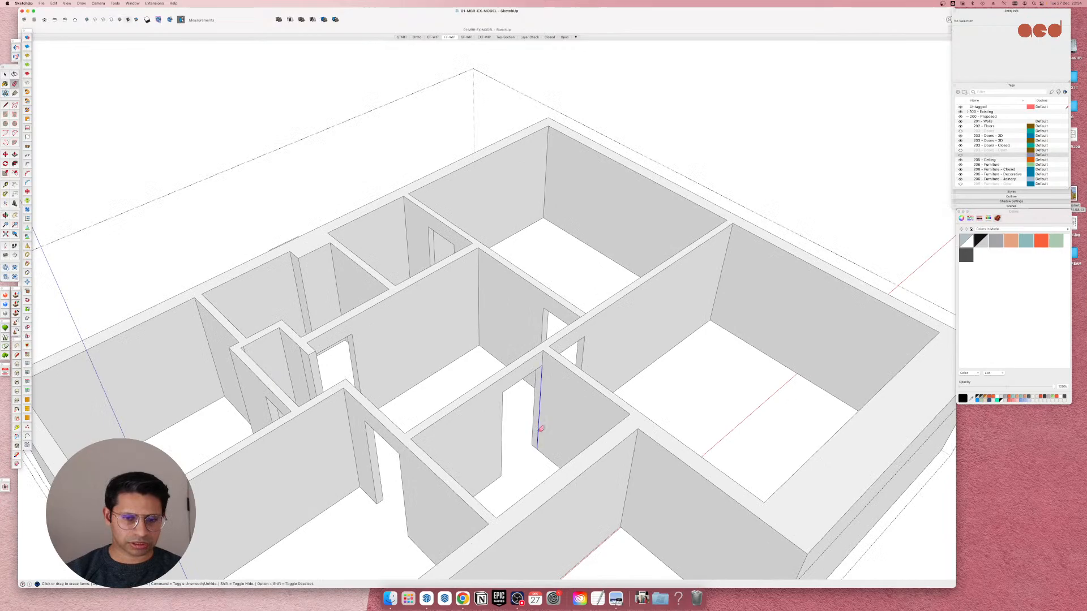
Erase the leftover vertical seam on the inner face of the small closet's wall.
{"action": "scroll", "coordinate": [278, 447], "scroll_direction": "up", "scroll_amount": 3}
{"action": "mouse_move", "coordinate": [277, 446]}
{"action": "middle_mouse_down"}
{"action": "mouse_move", "coordinate": [772, 485]}
{"action": "mouse_move", "coordinate": [493, 468]}
{"action": "mouse_move", "coordinate": [422, 427]}
{"action": "mouse_move", "coordinate": [439, 488]}
{"action": "middle_mouse_up"}
{"action": "mouse_move", "coordinate": [435, 448]}
{"action": "middle_mouse_down"}
{"action": "mouse_move", "coordinate": [397, 531]}
{"action": "mouse_move", "coordinate": [485, 451]}
{"action": "mouse_move", "coordinate": [403, 553]}
{"action": "middle_mouse_up"}
{"action": "left_click", "coordinate": [405, 518]}
Copy the vertical edge of the closet wall's open end inward along its inner face.
{"action": "scroll", "coordinate": [407, 518], "scroll_direction": "down", "scroll_amount": 5}
{"action": "scroll", "coordinate": [402, 553], "scroll_direction": "up", "scroll_amount": 4}
{"action": "scroll", "coordinate": [385, 544], "scroll_direction": "down", "scroll_amount": 2}
{"action": "scroll", "coordinate": [372, 538], "scroll_direction": "up", "scroll_amount": 4}
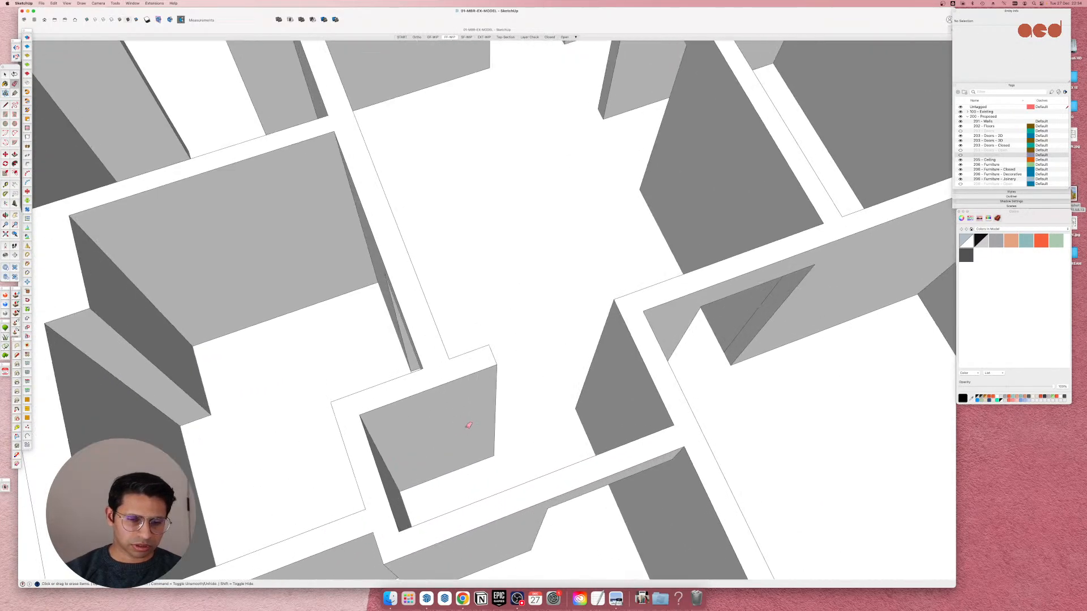
{"action": "scroll", "coordinate": [403, 473], "scroll_direction": "up", "scroll_amount": 3}
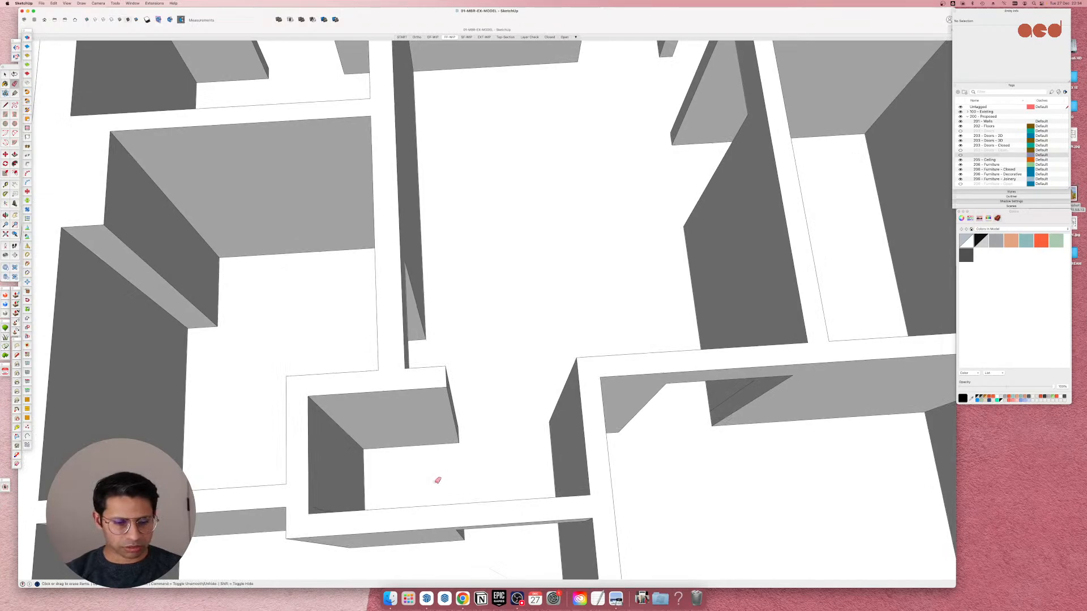
{"action": "key", "text": "space"}
{"action": "left_click", "coordinate": [453, 436]}
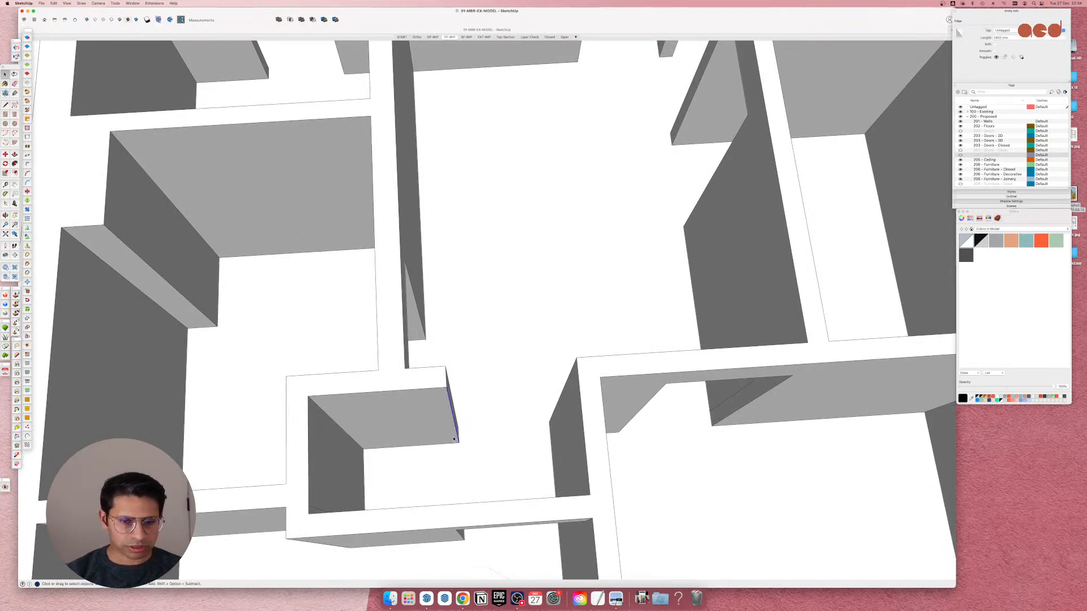
{"action": "key", "text": "m"}
{"action": "left_click", "coordinate": [457, 440]}
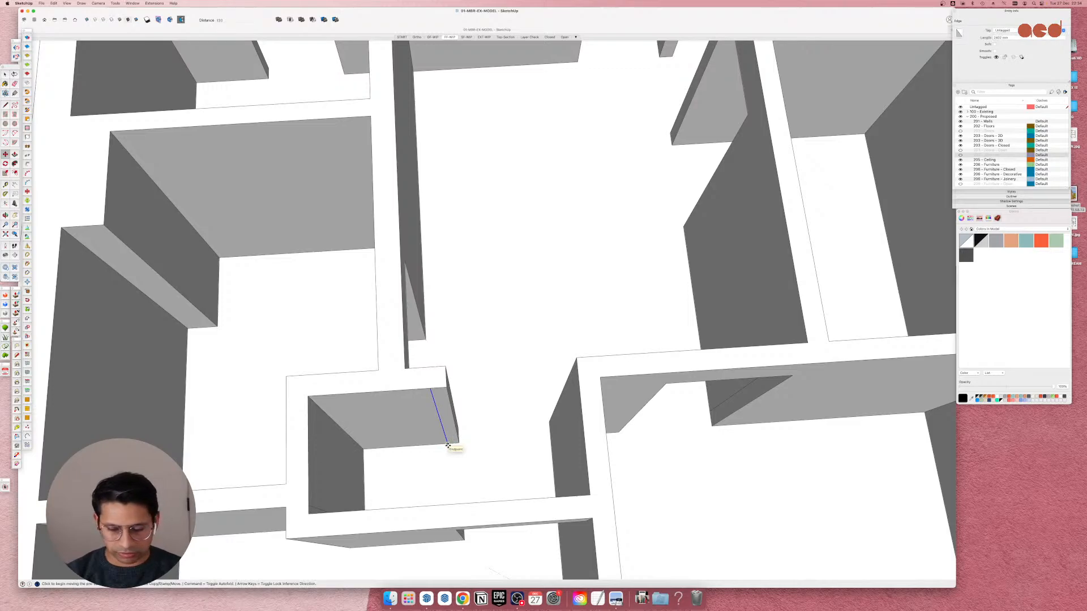
{"action": "left_click", "coordinate": [448, 445]}
Extrude the marked end strip of the closet wall across the opening to meet the opposite wall.
{"action": "key", "text": "space"}
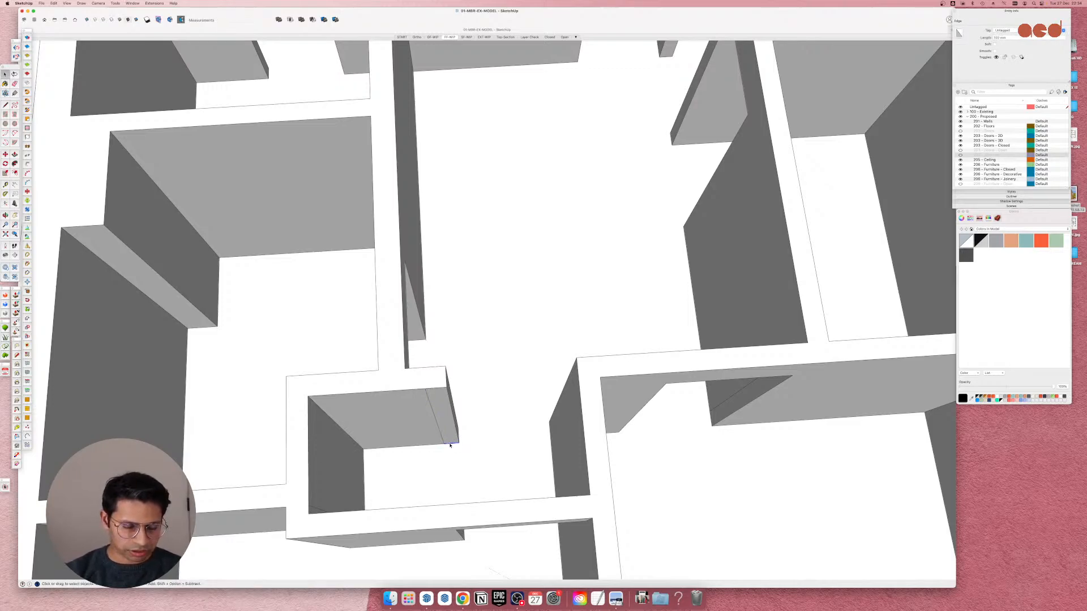
{"action": "key", "text": "m"}
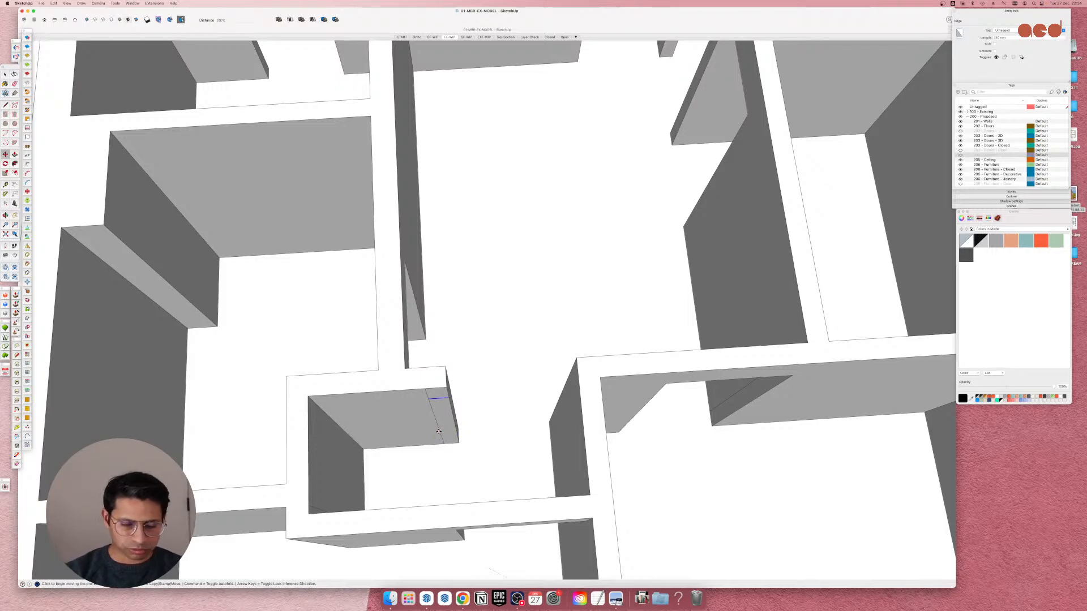
{"action": "key", "text": "p"}
{"action": "left_click_drag", "start_coordinate": [436, 399], "coordinate": [454, 502]}
{"action": "key", "text": "space"}
Erase the leftover vertical seam on the inner face of the enclosed closet.
{"action": "key", "text": "e"}
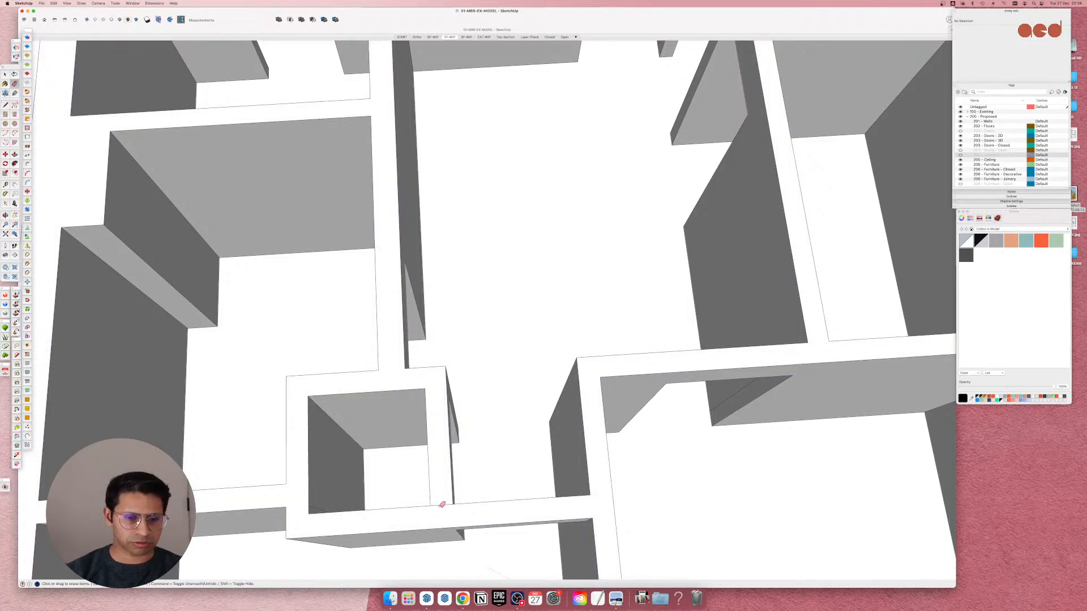
{"action": "scroll", "coordinate": [439, 439], "scroll_direction": "down", "scroll_amount": 5}
{"action": "mouse_move", "coordinate": [584, 490]}
{"action": "middle_mouse_down"}
{"action": "mouse_move", "coordinate": [323, 300]}
{"action": "mouse_move", "coordinate": [400, 316]}
{"action": "mouse_move", "coordinate": [353, 410]}
{"action": "mouse_move", "coordinate": [431, 227]}
{"action": "middle_mouse_up"}
{"action": "scroll", "coordinate": [400, 316], "scroll_direction": "up", "scroll_amount": 6}
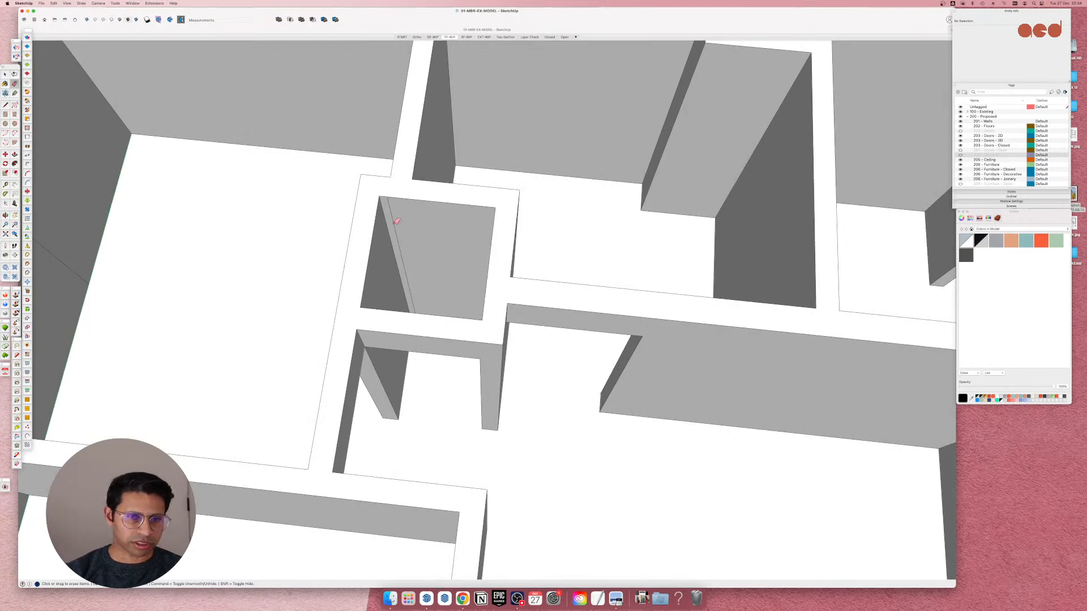
{"action": "left_click", "coordinate": [397, 221]}
{"action": "scroll", "coordinate": [448, 351], "scroll_direction": "down", "scroll_amount": 6}
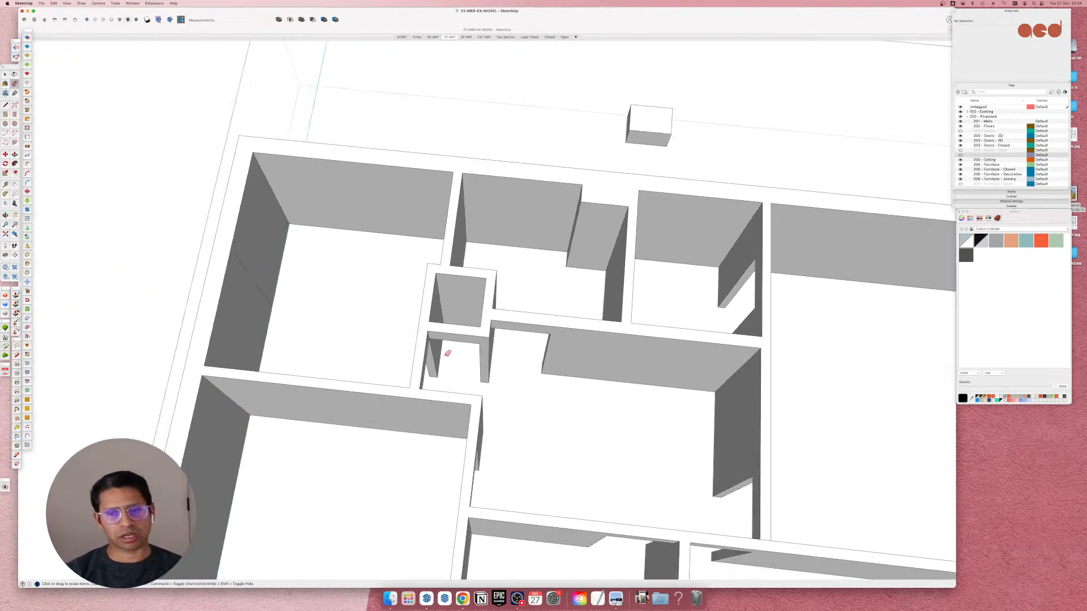
Check the first-floor walls from all sides and leave the wall group to show the ground-floor walls below.
{"action": "mouse_move", "coordinate": [508, 398]}
{"action": "middle_mouse_down"}
{"action": "mouse_move", "coordinate": [376, 376]}
{"action": "mouse_move", "coordinate": [514, 299]}
{"action": "middle_mouse_up"}
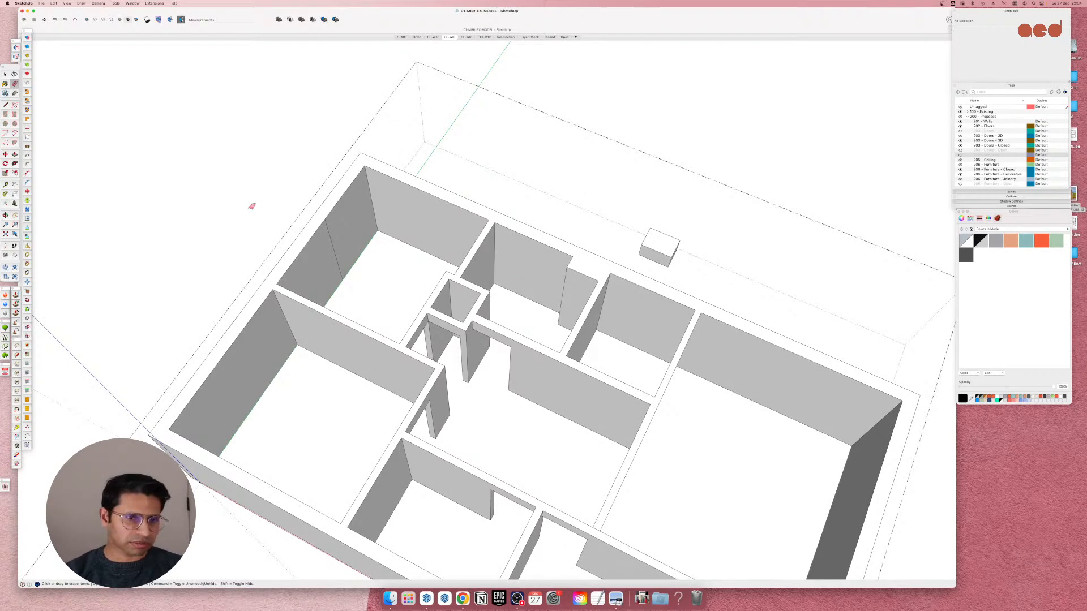
{"action": "scroll", "coordinate": [332, 232], "scroll_direction": "up", "scroll_amount": 8}
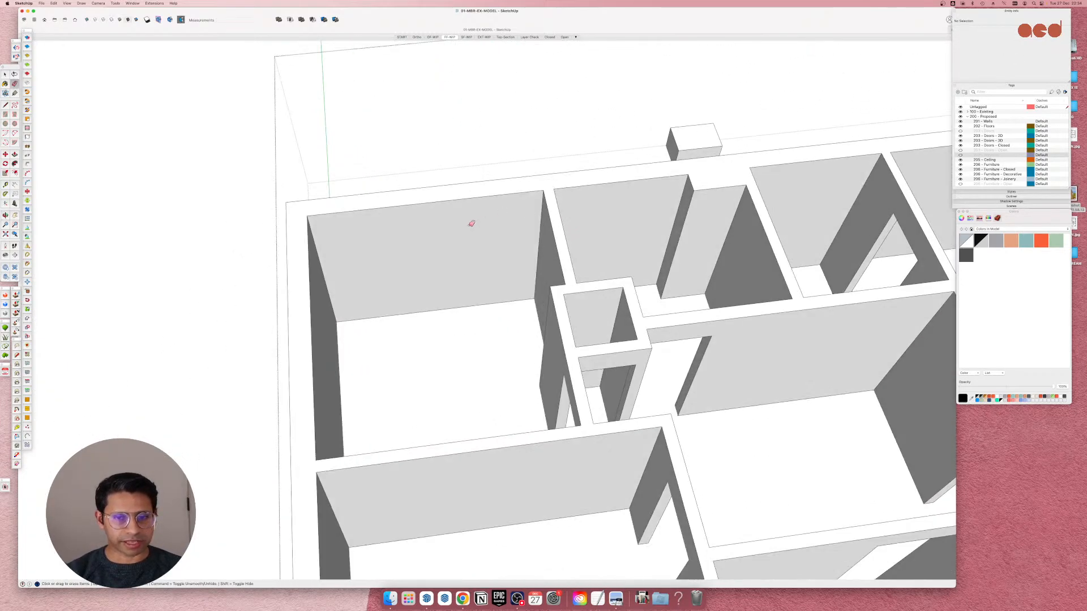
{"action": "scroll", "coordinate": [471, 223], "scroll_direction": "down", "scroll_amount": 8}
{"action": "middle_click_drag", "start_coordinate": [461, 284], "coordinate": [545, 480]}
{"action": "scroll", "coordinate": [589, 309], "scroll_direction": "up", "scroll_amount": 4}
{"action": "middle_click_drag", "start_coordinate": [594, 306], "coordinate": [95, 424]}
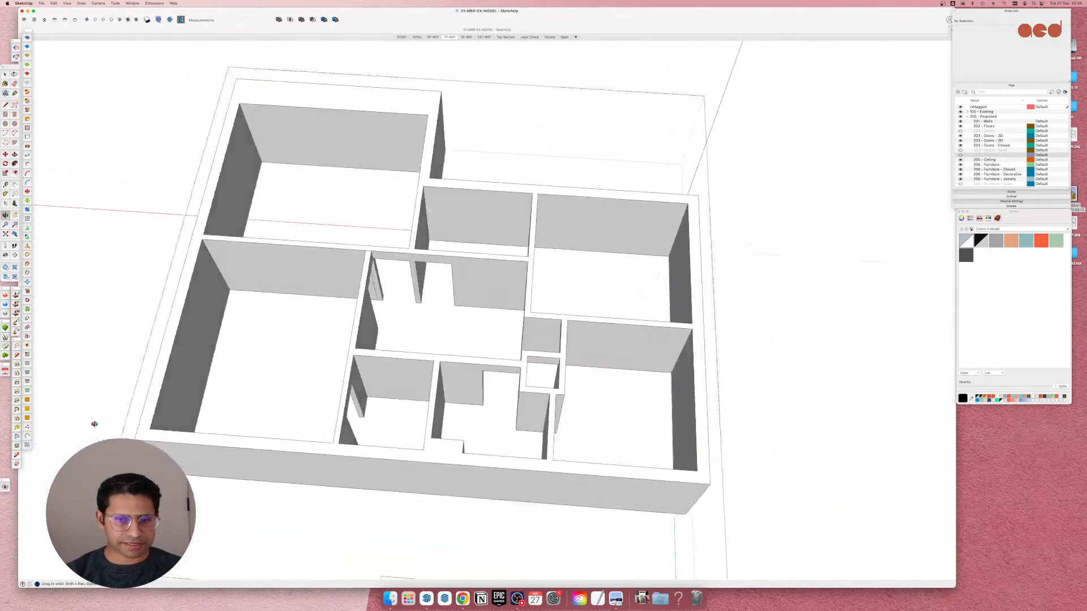
{"action": "scroll", "coordinate": [499, 351], "scroll_direction": "up", "scroll_amount": 3}
{"action": "middle_click_drag", "start_coordinate": [501, 352], "coordinate": [16, 398]}
{"action": "middle_click_drag", "start_coordinate": [697, 362], "coordinate": [634, 297]}
{"action": "scroll", "coordinate": [389, 311], "scroll_direction": "down", "scroll_amount": 5}
{"action": "scroll", "coordinate": [635, 296], "scroll_direction": "down", "scroll_amount": 3}
{"action": "scroll", "coordinate": [489, 352], "scroll_direction": "up", "scroll_amount": 3}
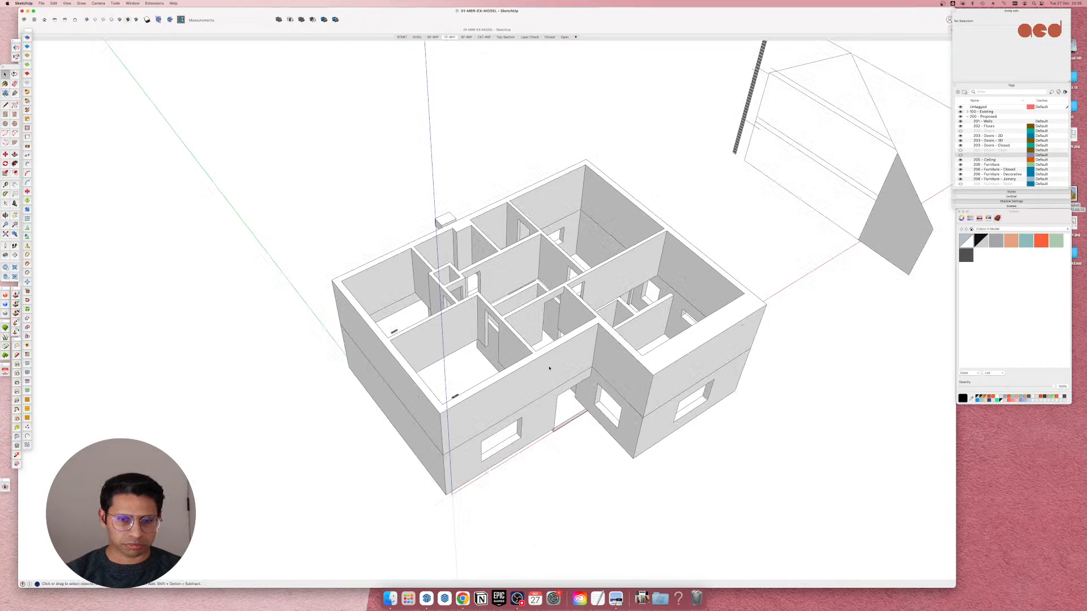
Examine the stacked ground-floor and first-floor walls and their openings from several sides.
{"action": "scroll", "coordinate": [549, 369], "scroll_direction": "up", "scroll_amount": 5}
{"action": "mouse_move", "coordinate": [452, 402]}
{"action": "middle_mouse_down"}
{"action": "mouse_move", "coordinate": [651, 388]}
{"action": "mouse_move", "coordinate": [927, 395]}
{"action": "middle_mouse_up"}
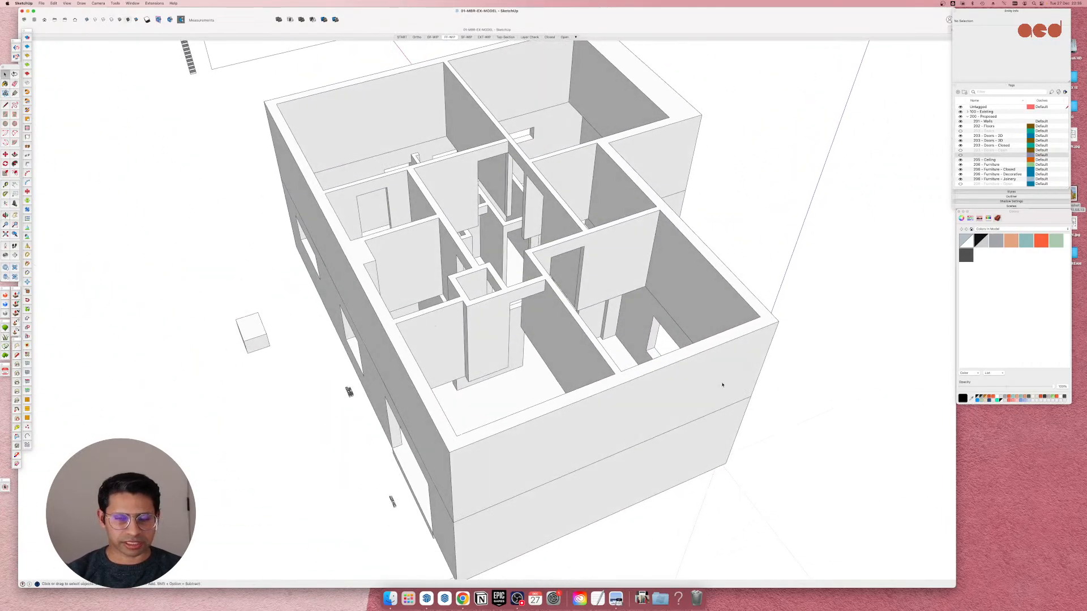
{"action": "scroll", "coordinate": [722, 385], "scroll_direction": "up", "scroll_amount": 5}
{"action": "middle_click_drag", "start_coordinate": [691, 238], "coordinate": [616, 320]}
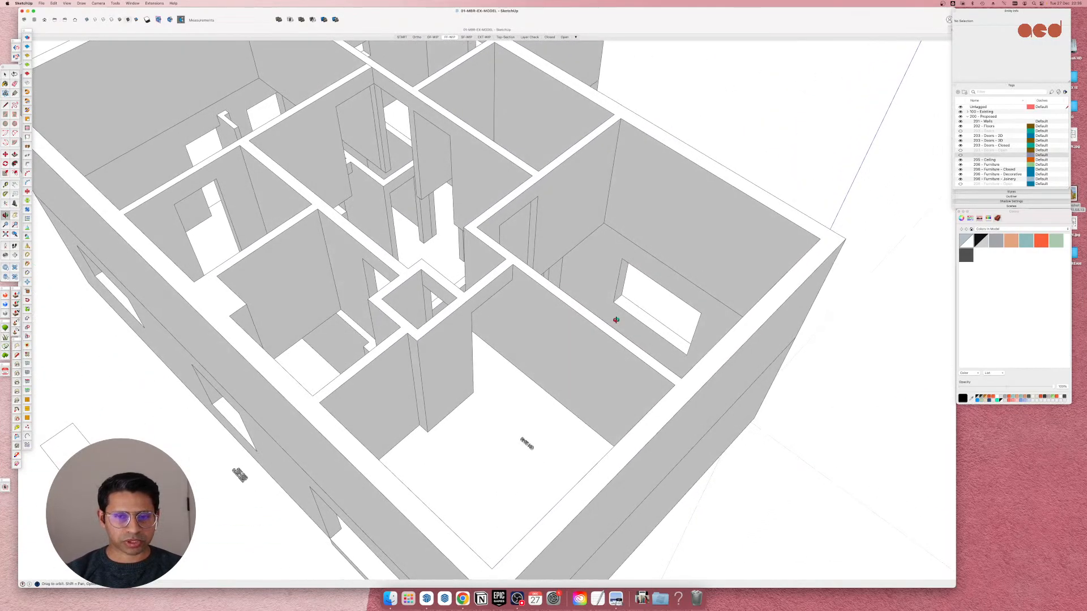
{"action": "scroll", "coordinate": [472, 382], "scroll_direction": "down", "scroll_amount": 6}
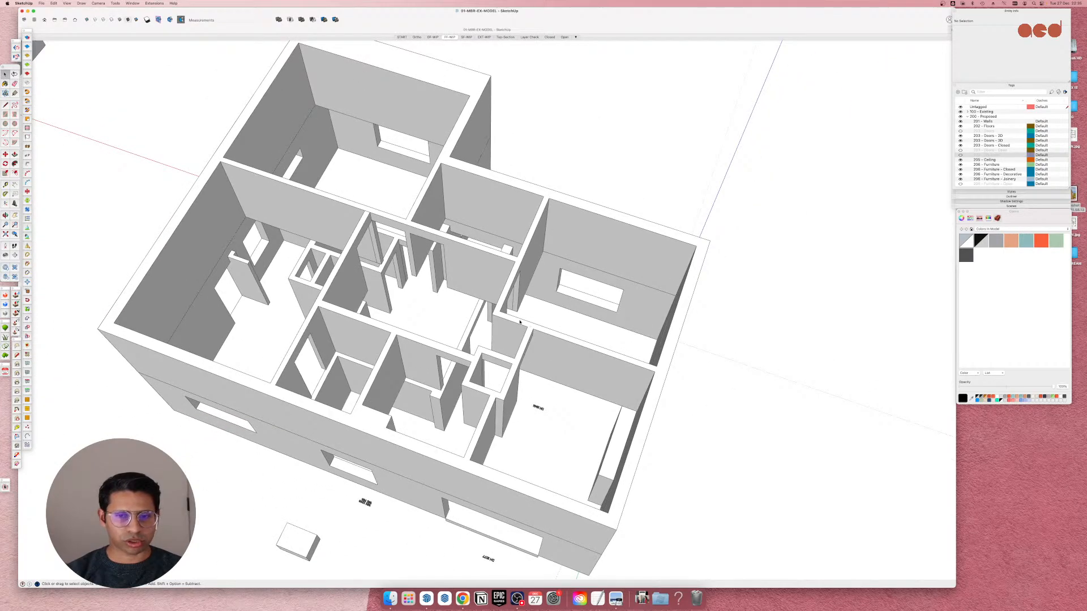
{"action": "scroll", "coordinate": [569, 241], "scroll_direction": "up", "scroll_amount": 6}
{"action": "mouse_move", "coordinate": [632, 334]}
{"action": "middle_mouse_down"}
{"action": "mouse_move", "coordinate": [609, 412]}
{"action": "mouse_move", "coordinate": [555, 385]}
{"action": "mouse_move", "coordinate": [477, 319]}
{"action": "middle_mouse_up"}
{"action": "scroll", "coordinate": [594, 418], "scroll_direction": "down", "scroll_amount": 6}
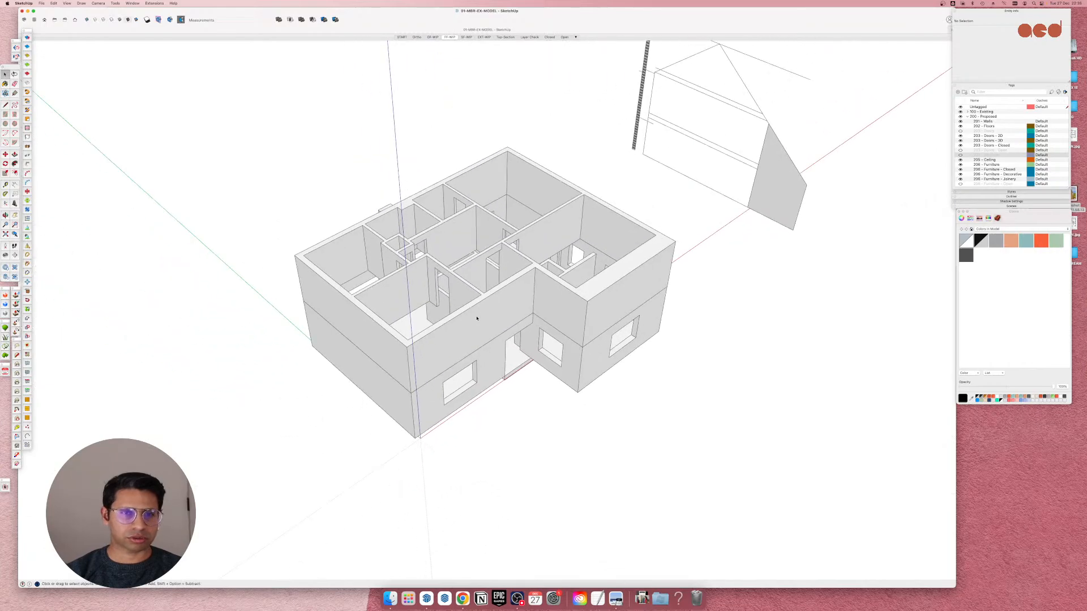
{"action": "scroll", "coordinate": [403, 236], "scroll_direction": "down", "scroll_amount": 3}
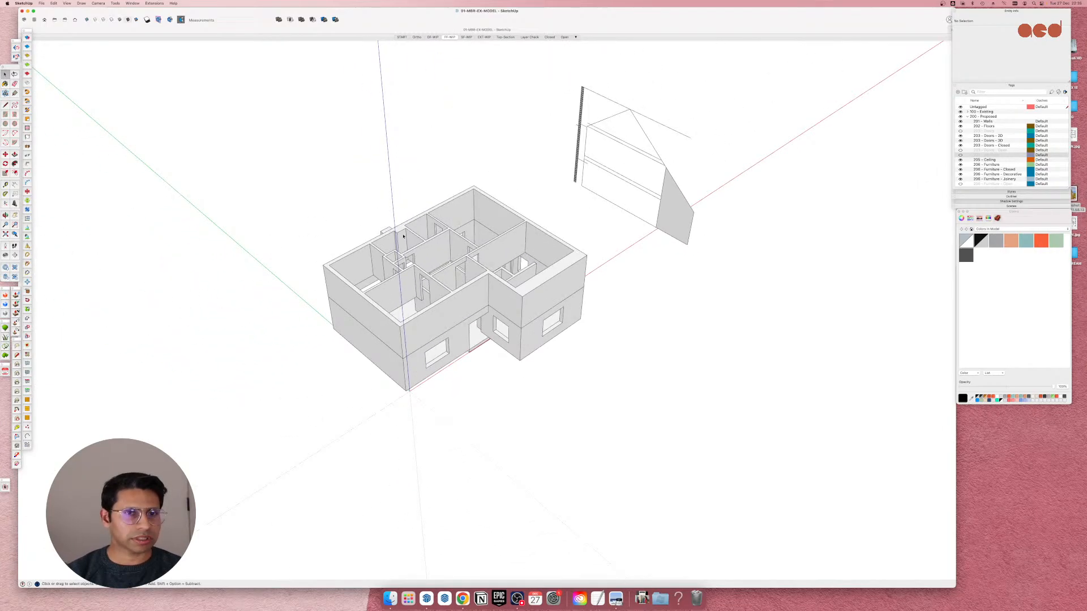
Show the section planes, activate the long section (SEL) cut and reverse its direction.
{"action": "left_click", "coordinate": [159, 21]}
{"action": "middle_click_drag", "start_coordinate": [328, 282], "coordinate": [420, 263]}
{"action": "scroll", "coordinate": [555, 401], "scroll_direction": "down", "scroll_amount": 6}
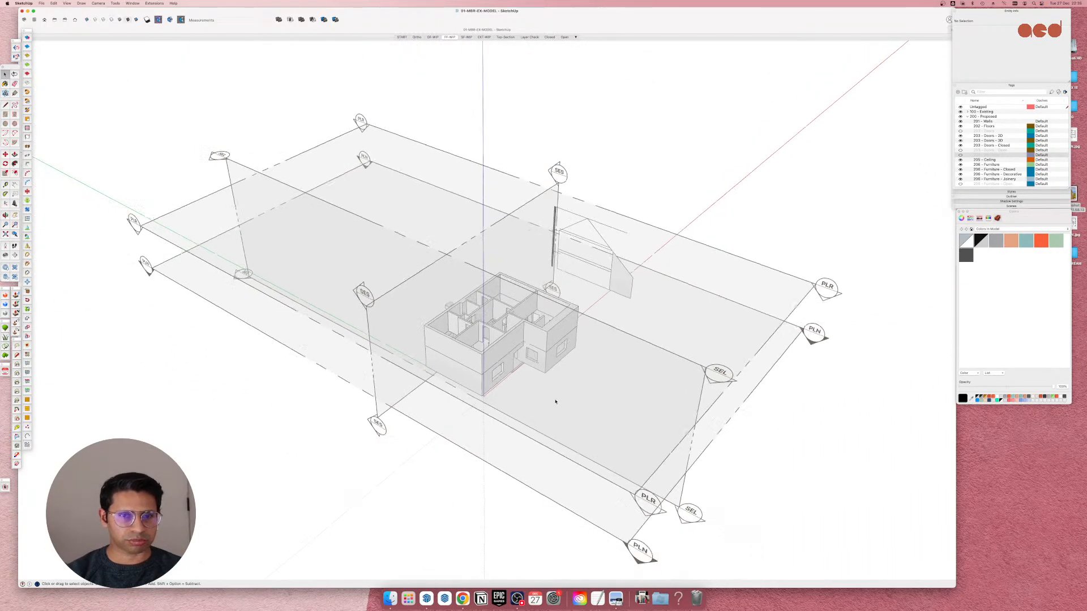
{"action": "double_click", "coordinate": [256, 180]}
{"action": "right_click", "coordinate": [257, 178]}
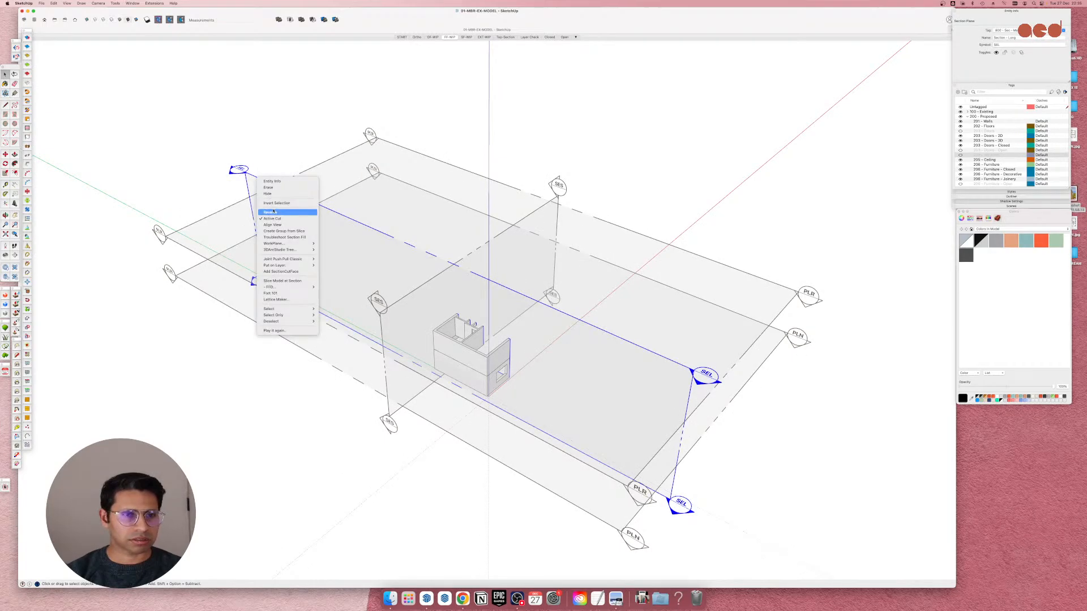
{"action": "left_click", "coordinate": [271, 212]}
Examine the gap between the tops of the ground-floor internal walls and the first-floor walls in the long section.
{"action": "scroll", "coordinate": [521, 358], "scroll_direction": "up", "scroll_amount": 8}
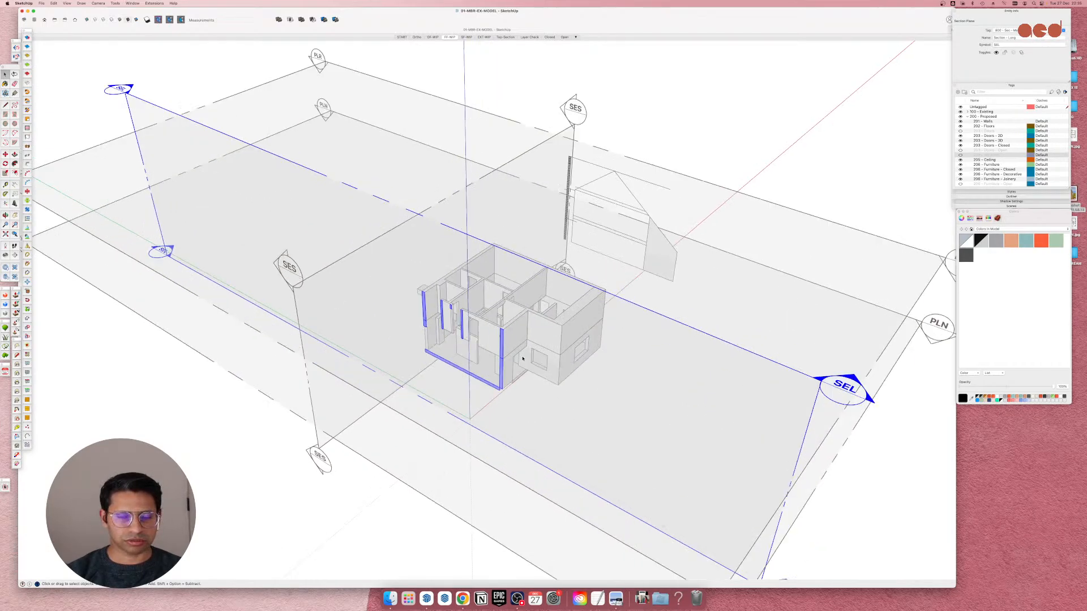
{"action": "middle_click_drag", "start_coordinate": [522, 359], "coordinate": [517, 242]}
{"action": "scroll", "coordinate": [531, 217], "scroll_direction": "up", "scroll_amount": 6}
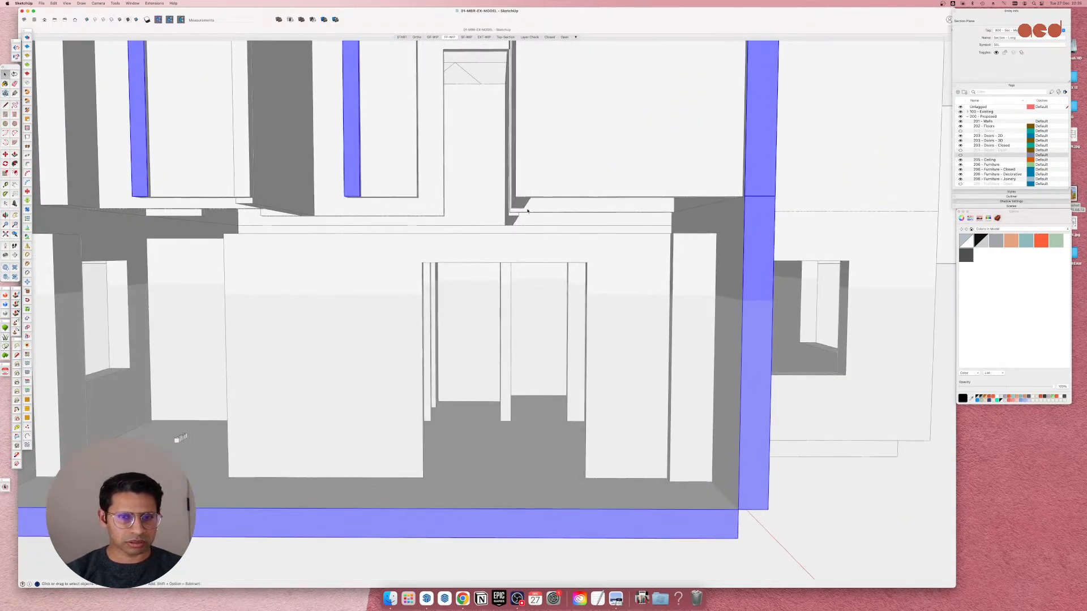
{"action": "middle_click_drag", "start_coordinate": [532, 236], "coordinate": [607, 260]}
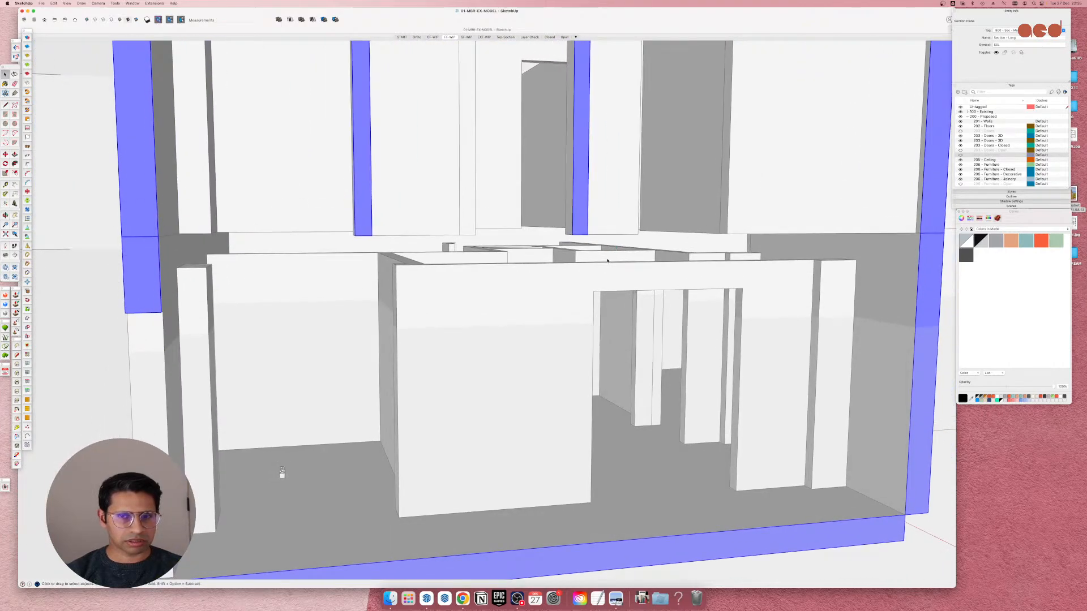
{"action": "scroll", "coordinate": [506, 264], "scroll_direction": "down", "scroll_amount": 3}
{"action": "scroll", "coordinate": [506, 263], "scroll_direction": "up", "scroll_amount": 10}
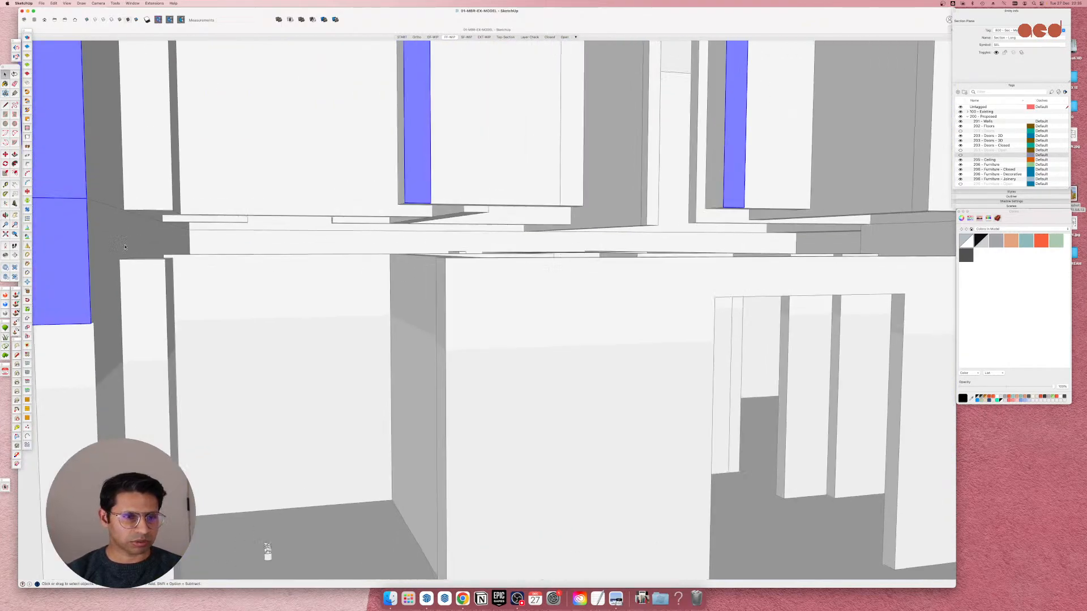
{"action": "middle_click_drag", "start_coordinate": [254, 247], "coordinate": [74, 283], "text": "shift"}
{"action": "scroll", "coordinate": [674, 218], "scroll_direction": "down", "scroll_amount": 5}
{"action": "middle_click_drag", "start_coordinate": [232, 526], "coordinate": [345, 517], "text": "shift"}
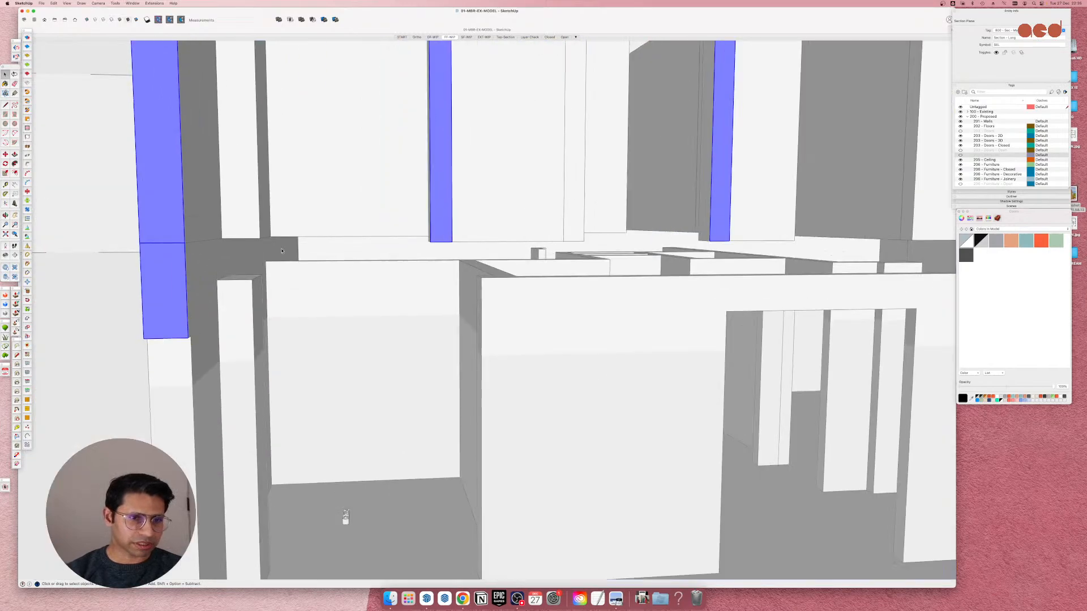
{"action": "scroll", "coordinate": [258, 262], "scroll_direction": "up", "scroll_amount": 6}
{"action": "middle_click_drag", "start_coordinate": [258, 262], "coordinate": [275, 261]}
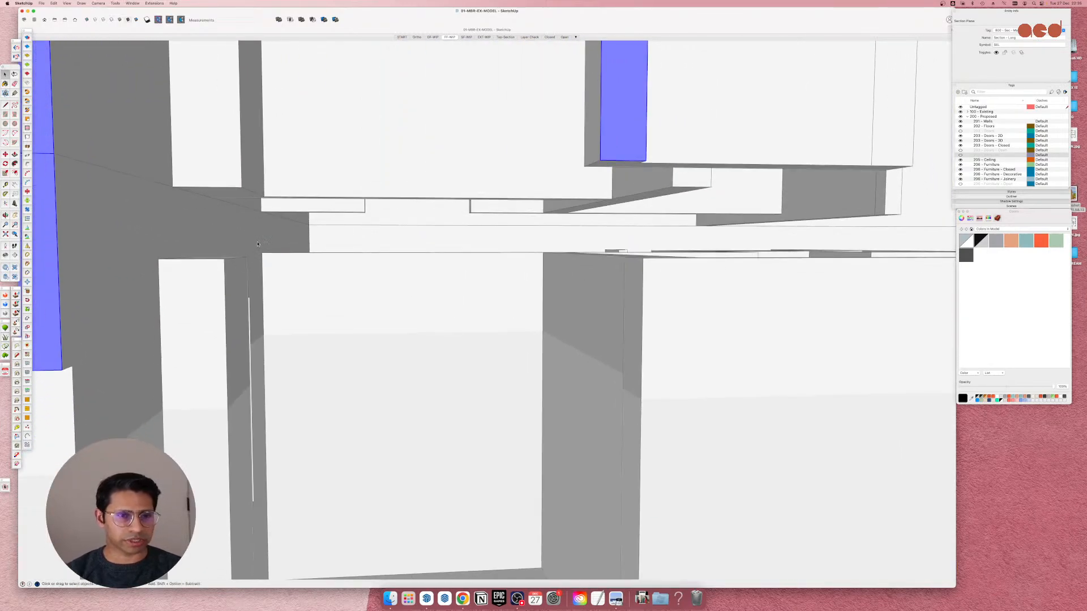
{"action": "scroll", "coordinate": [273, 270], "scroll_direction": "down", "scroll_amount": 10}
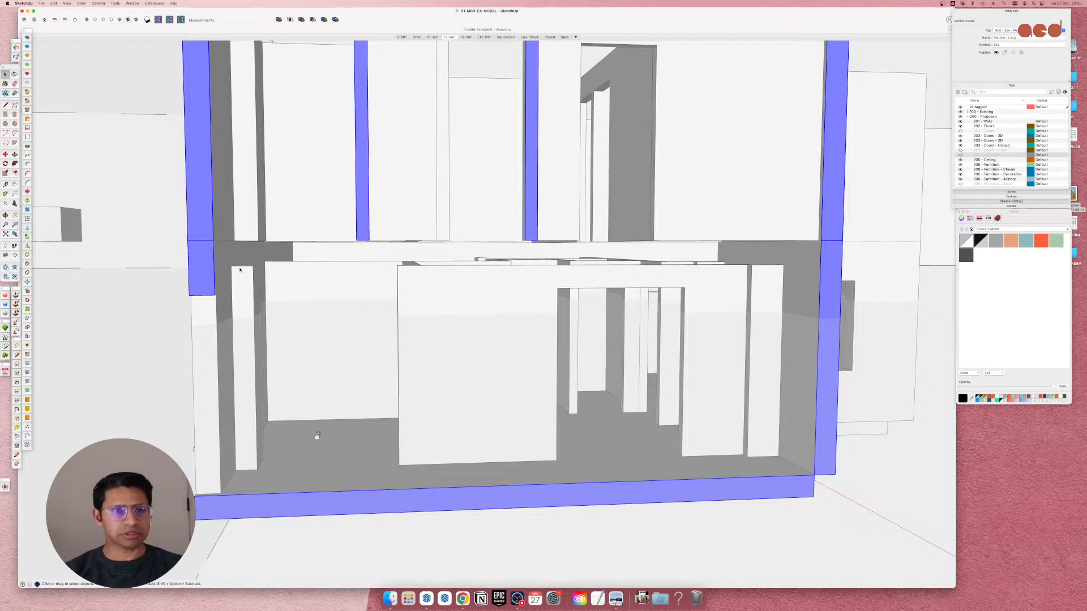
Inspect the junction between the two floors beside the external wall at the other end of the long section.
{"action": "middle_click_drag", "start_coordinate": [239, 269], "coordinate": [485, 355]}
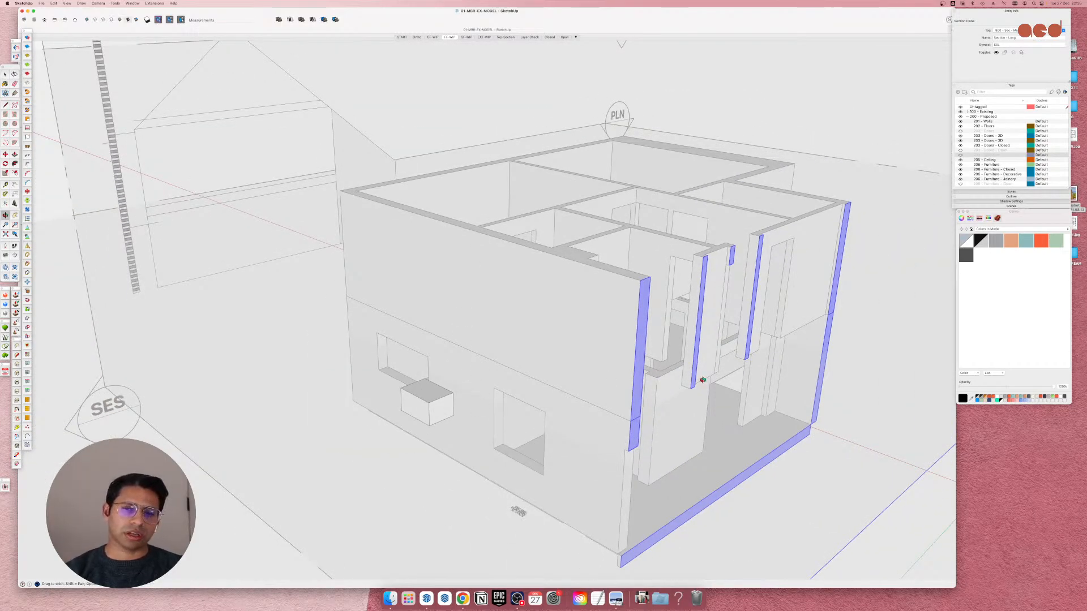
{"action": "middle_click_drag", "start_coordinate": [701, 380], "coordinate": [435, 343]}
{"action": "scroll", "coordinate": [571, 374], "scroll_direction": "up", "scroll_amount": 10}
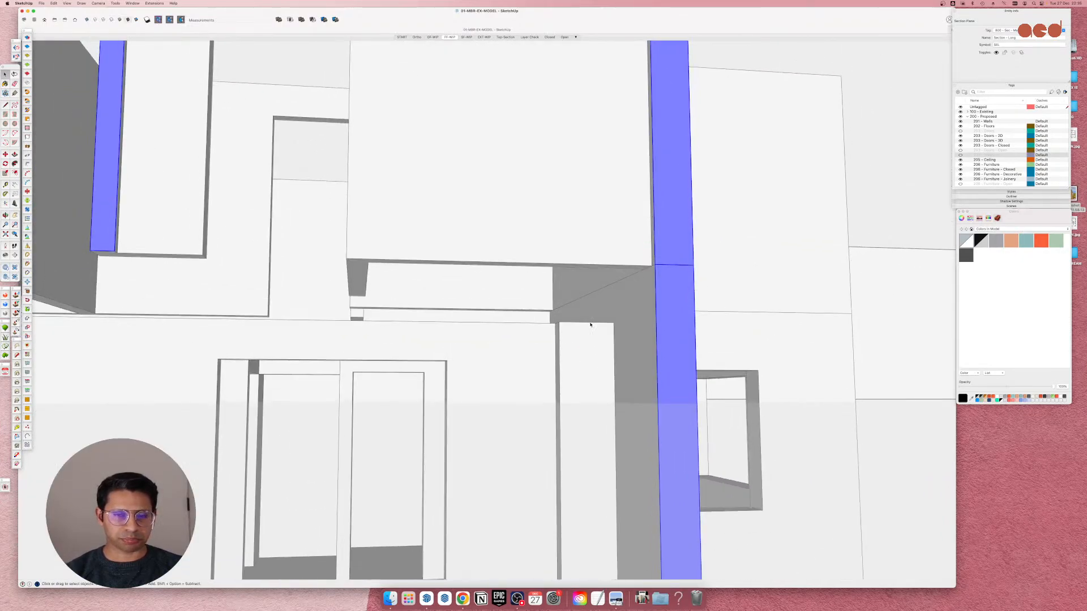
{"action": "middle_click_drag", "start_coordinate": [512, 338], "coordinate": [578, 357]}
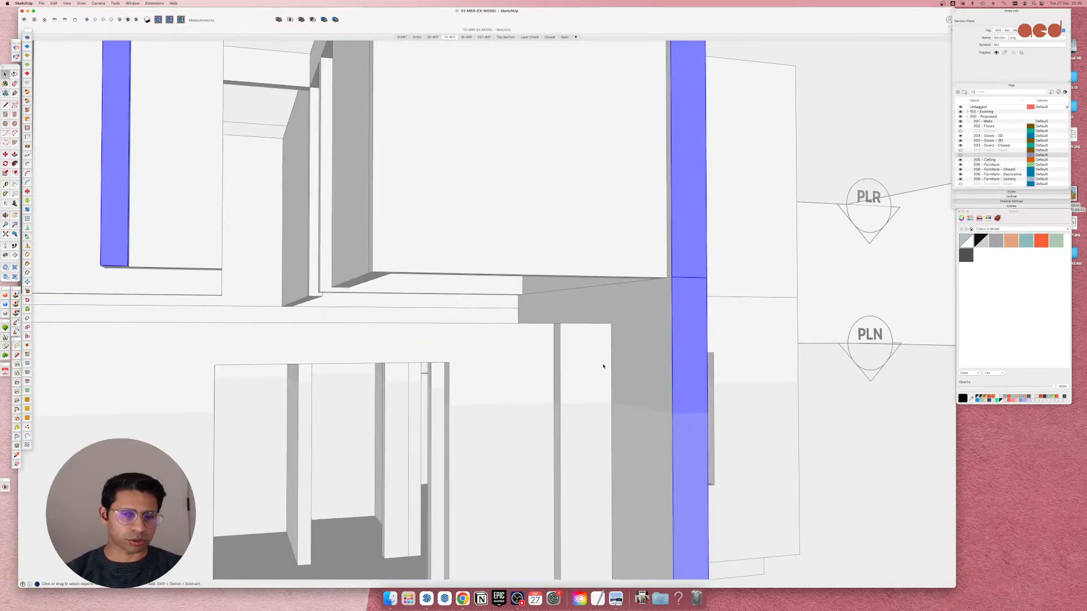
{"action": "mouse_move", "coordinate": [615, 245]}
{"action": "middle_mouse_down"}
{"action": "mouse_move", "coordinate": [532, 322]}
{"action": "mouse_move", "coordinate": [555, 325]}
{"action": "mouse_move", "coordinate": [519, 311]}
{"action": "middle_mouse_up"}
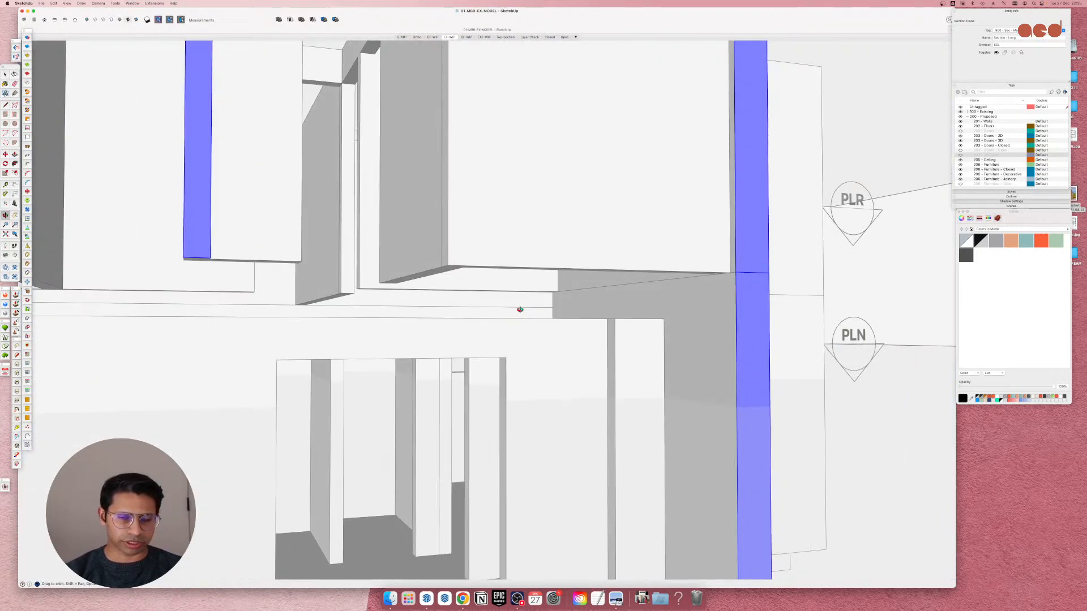
{"action": "scroll", "coordinate": [510, 339], "scroll_direction": "down", "scroll_amount": 10}
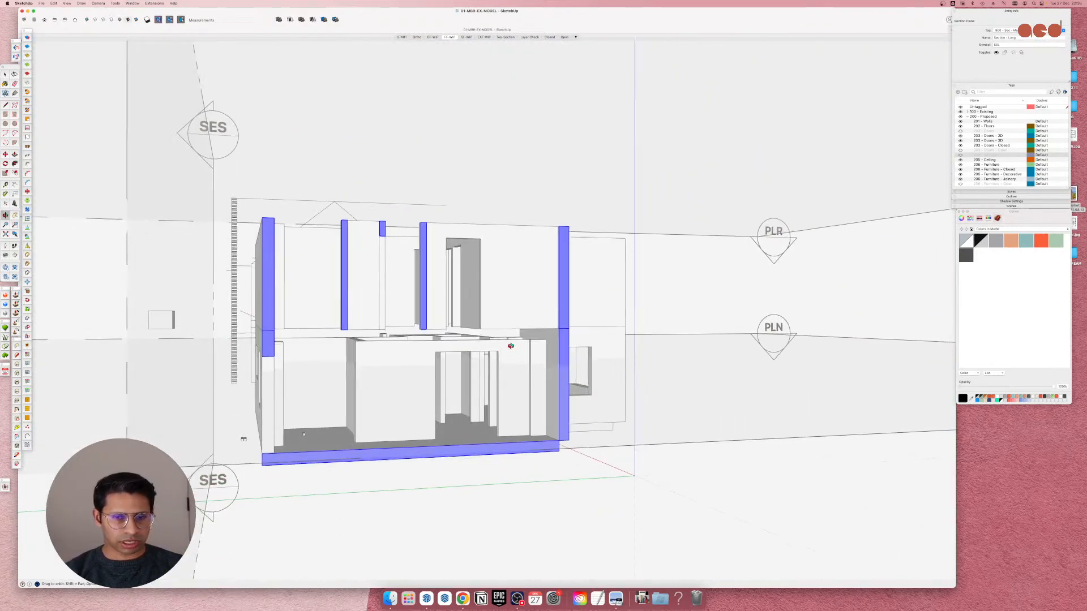
{"action": "scroll", "coordinate": [536, 328], "scroll_direction": "up", "scroll_amount": 10}
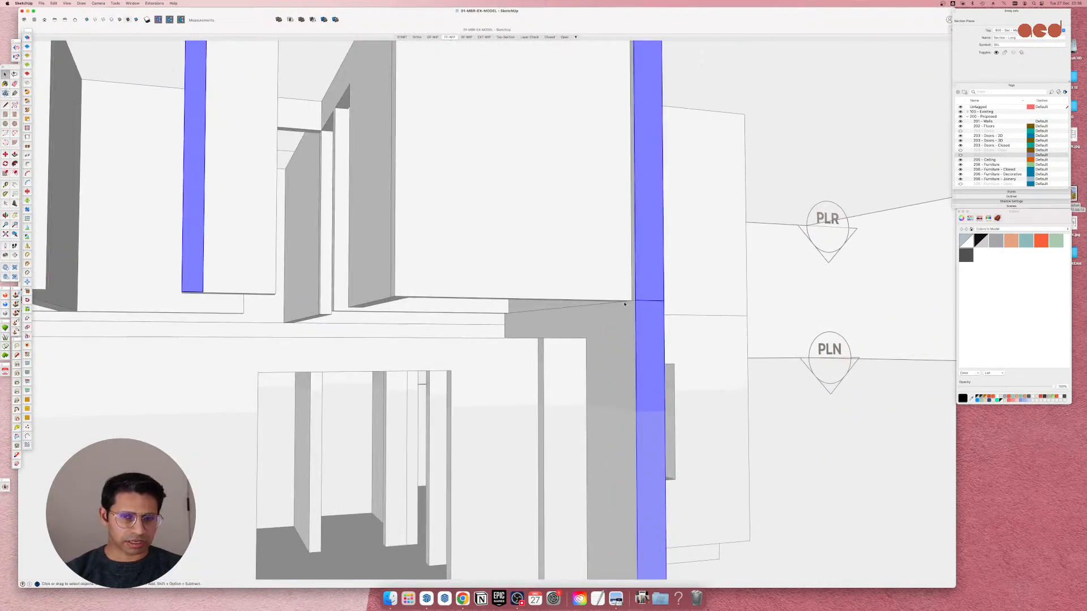
{"action": "mouse_move", "coordinate": [511, 278]}
{"action": "middle_mouse_down"}
{"action": "mouse_move", "coordinate": [512, 267]}
{"action": "mouse_move", "coordinate": [425, 309]}
{"action": "mouse_move", "coordinate": [389, 298]}
{"action": "mouse_move", "coordinate": [415, 296]}
{"action": "mouse_move", "coordinate": [517, 470]}
{"action": "middle_mouse_up"}
{"action": "scroll", "coordinate": [512, 463], "scroll_direction": "down", "scroll_amount": 6}
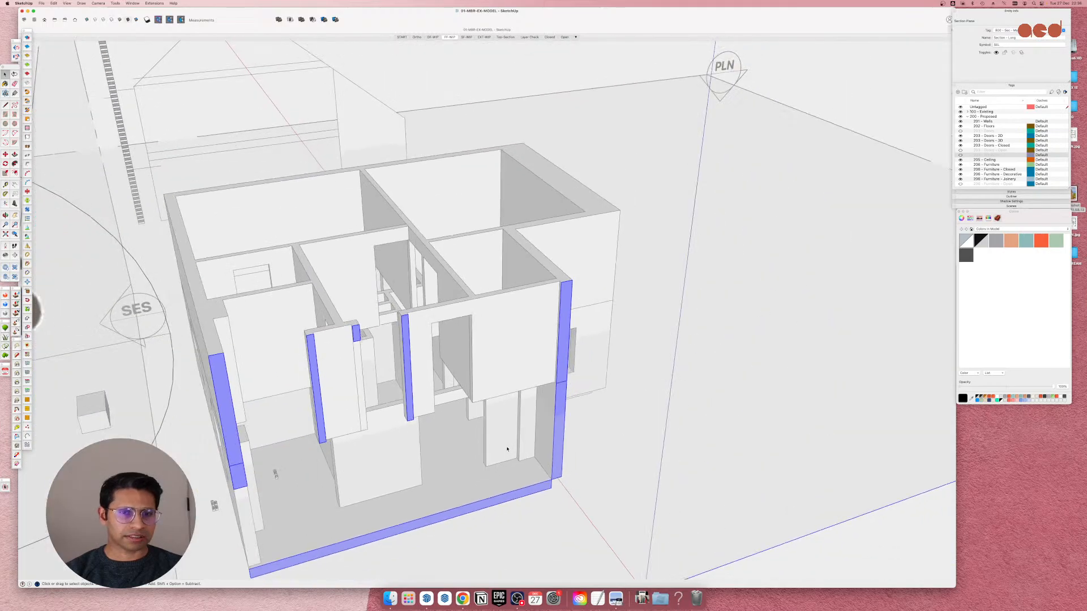
{"action": "scroll", "coordinate": [540, 385], "scroll_direction": "up", "scroll_amount": 5}
{"action": "mouse_move", "coordinate": [541, 388]}
{"action": "middle_mouse_down"}
{"action": "mouse_move", "coordinate": [558, 296]}
{"action": "mouse_move", "coordinate": [575, 339]}
{"action": "middle_mouse_up"}
{"action": "scroll", "coordinate": [533, 188], "scroll_direction": "up", "scroll_amount": 3}
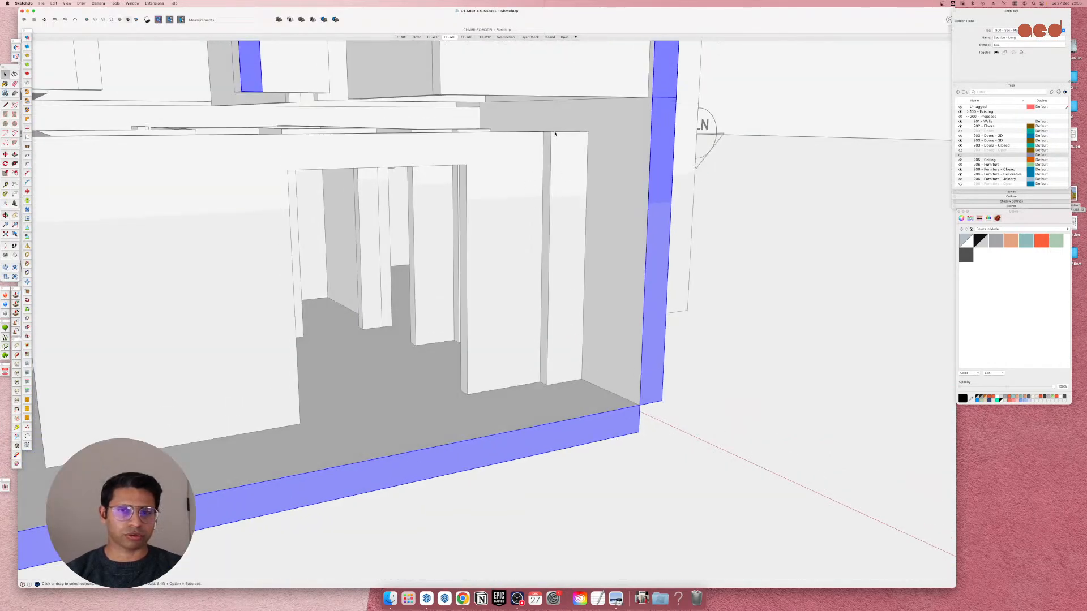
{"action": "mouse_move", "coordinate": [578, 136]}
{"action": "middle_mouse_down"}
{"action": "mouse_move", "coordinate": [493, 332]}
{"action": "mouse_move", "coordinate": [503, 356]}
{"action": "middle_mouse_up"}
{"action": "scroll", "coordinate": [616, 297], "scroll_direction": "down", "scroll_amount": 7}
{"action": "middle_click_drag", "start_coordinate": [532, 423], "coordinate": [437, 422]}
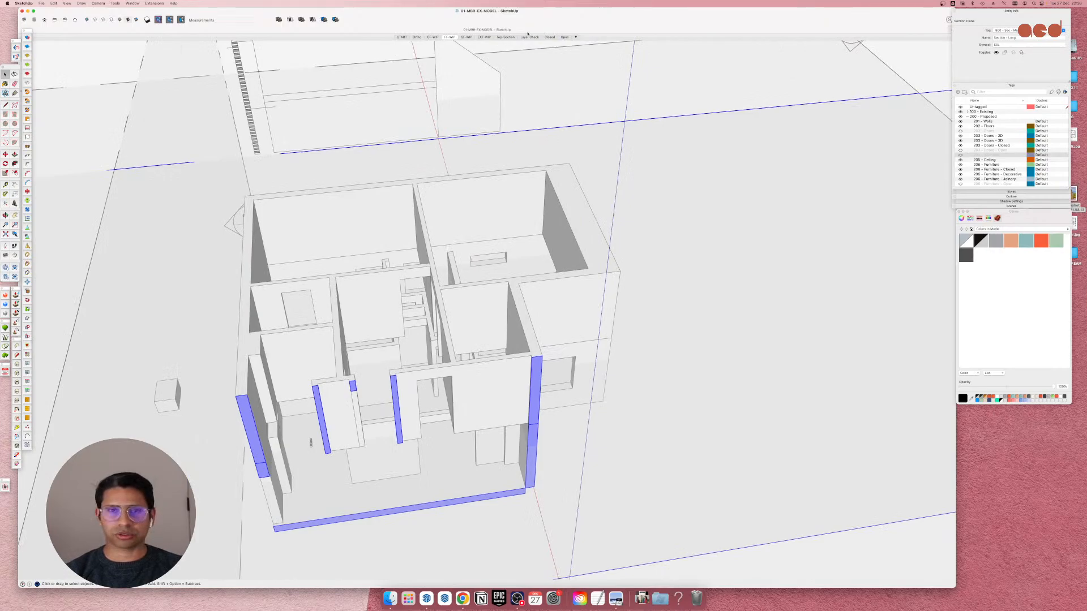
Deselect the long section plane and view the whole cut house with its surrounding section planes.
{"action": "scroll", "coordinate": [631, 275], "scroll_direction": "down", "scroll_amount": 10}
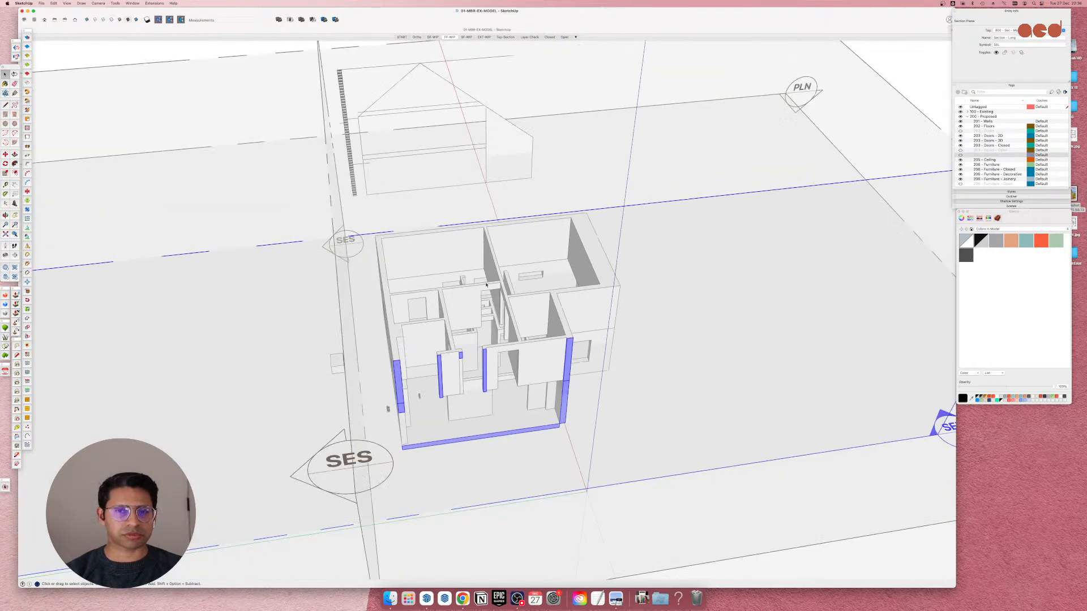
{"action": "left_click", "coordinate": [473, 126]}
{"action": "scroll", "coordinate": [322, 221], "scroll_direction": "up", "scroll_amount": 3}
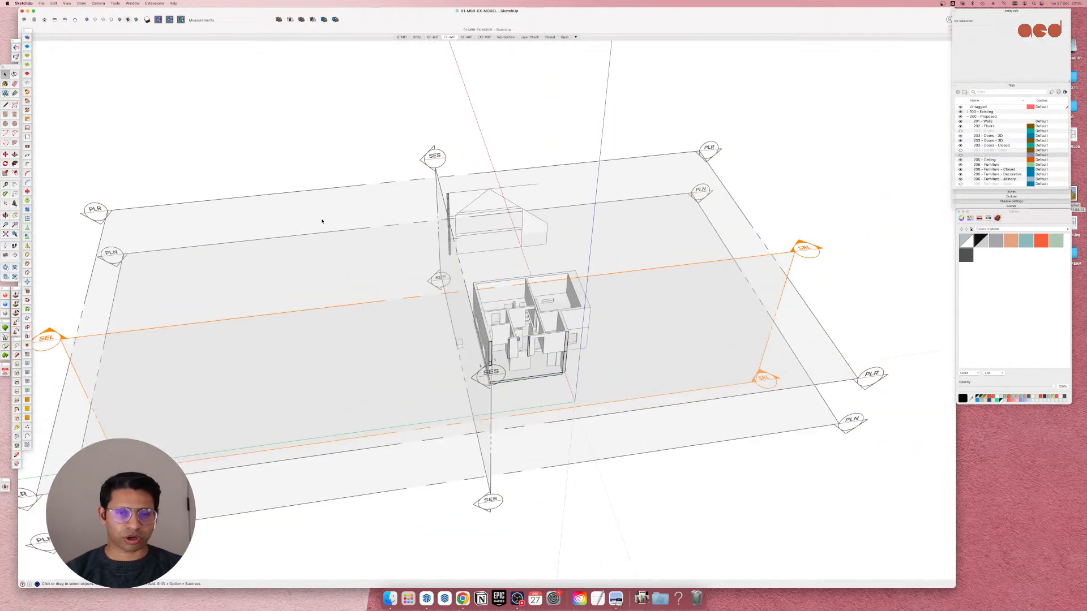
{"action": "scroll", "coordinate": [505, 208], "scroll_direction": "up", "scroll_amount": 5}
{"action": "scroll", "coordinate": [541, 339], "scroll_direction": "up", "scroll_amount": 3}
{"action": "middle_click_drag", "start_coordinate": [597, 347], "coordinate": [503, 341]}
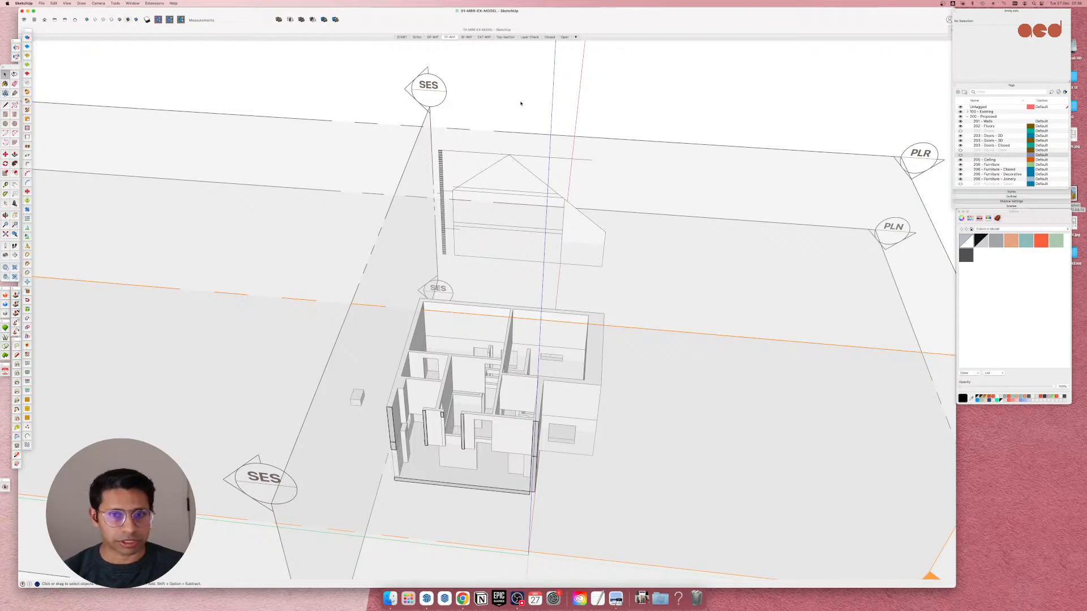
{"action": "scroll", "coordinate": [627, 121], "scroll_direction": "down", "scroll_amount": 5}
{"action": "middle_click_drag", "start_coordinate": [629, 121], "coordinate": [568, 169]}
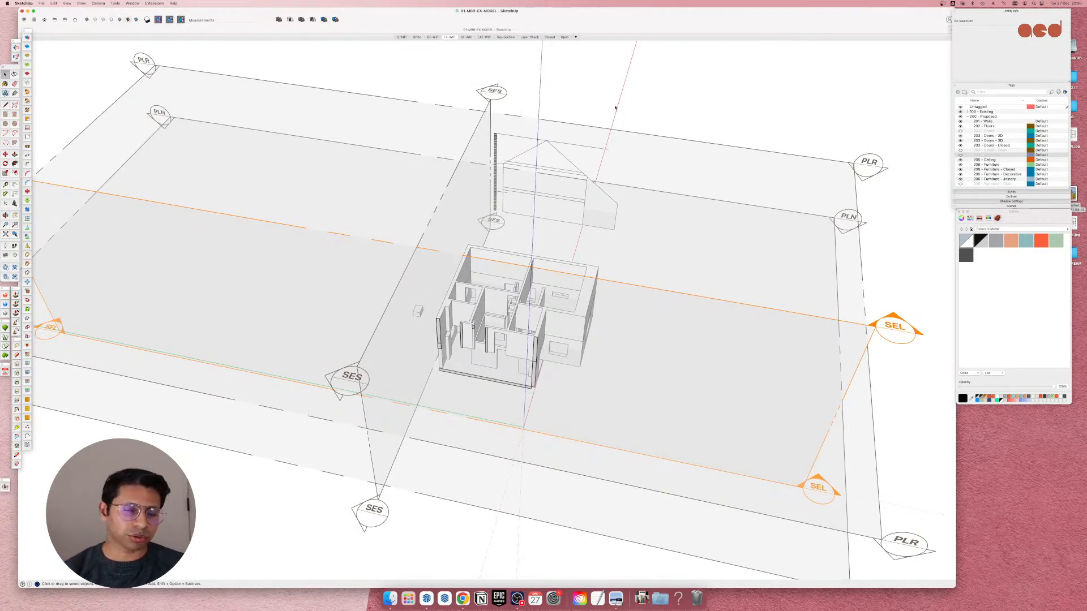
{"action": "right_click", "coordinate": [553, 120]}
{"action": "left_click", "coordinate": [553, 119]}
{"action": "left_click", "coordinate": [532, 112]}
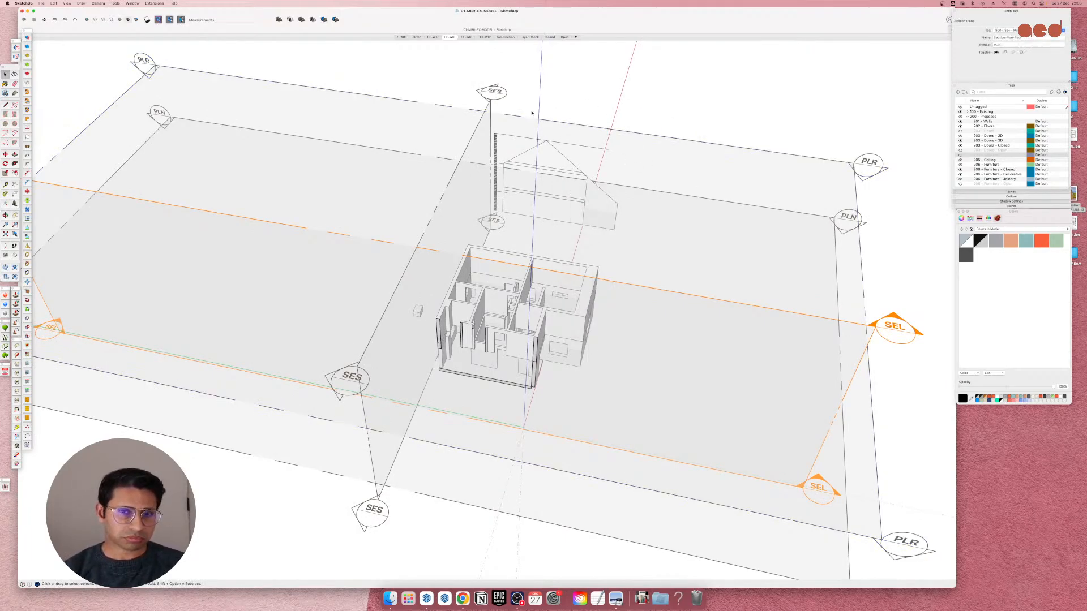
{"action": "scroll", "coordinate": [511, 100], "scroll_direction": "up", "scroll_amount": 3}
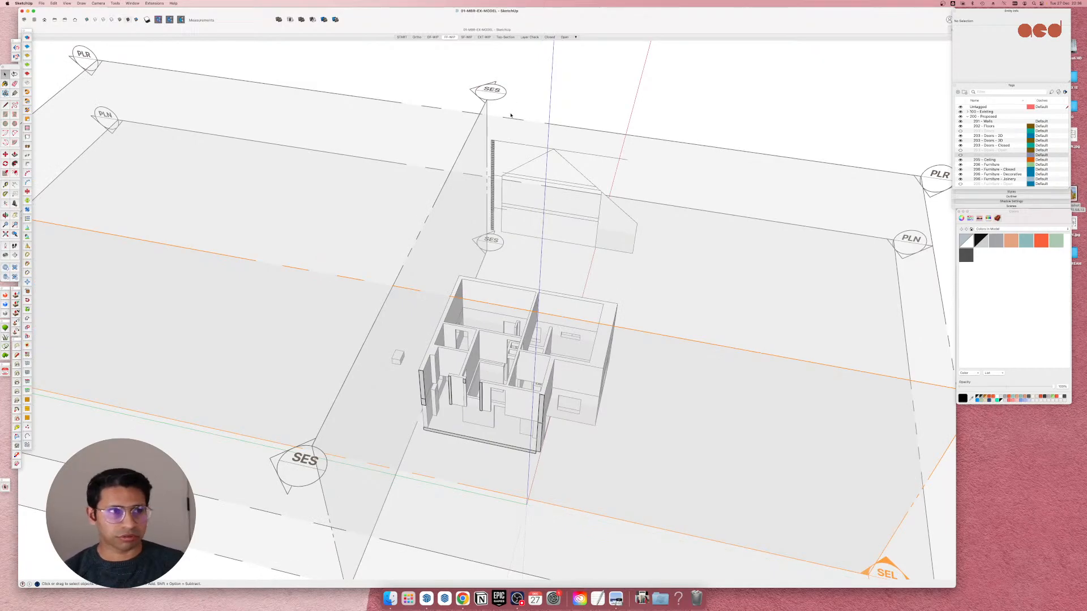
Compare the ground-floor working scene with the first-floor working scene and view the stacked walls from above.
{"action": "left_click", "coordinate": [433, 38]}
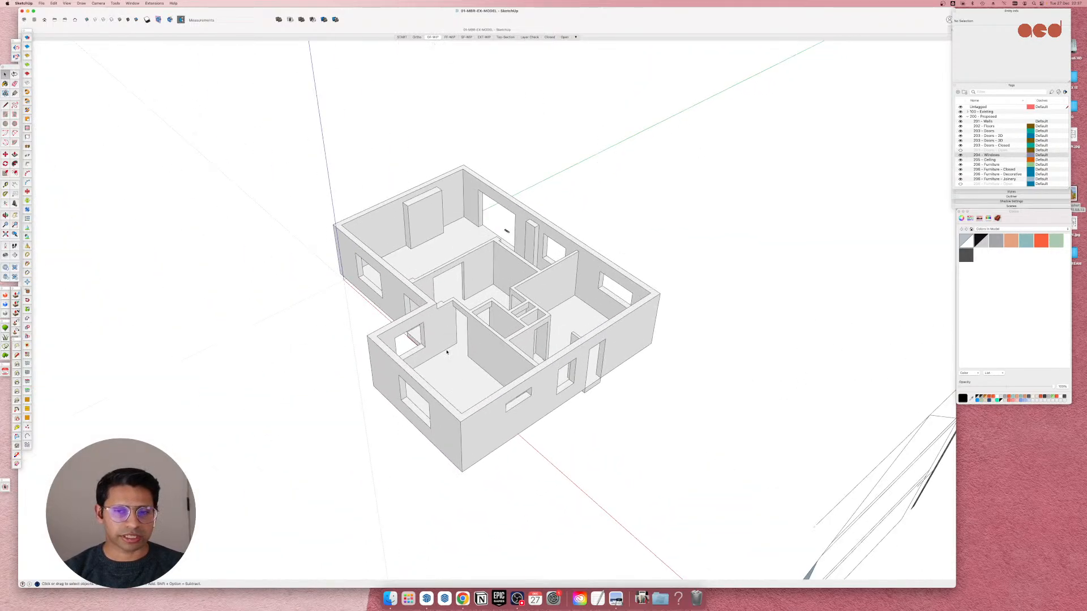
{"action": "left_click", "coordinate": [449, 37]}
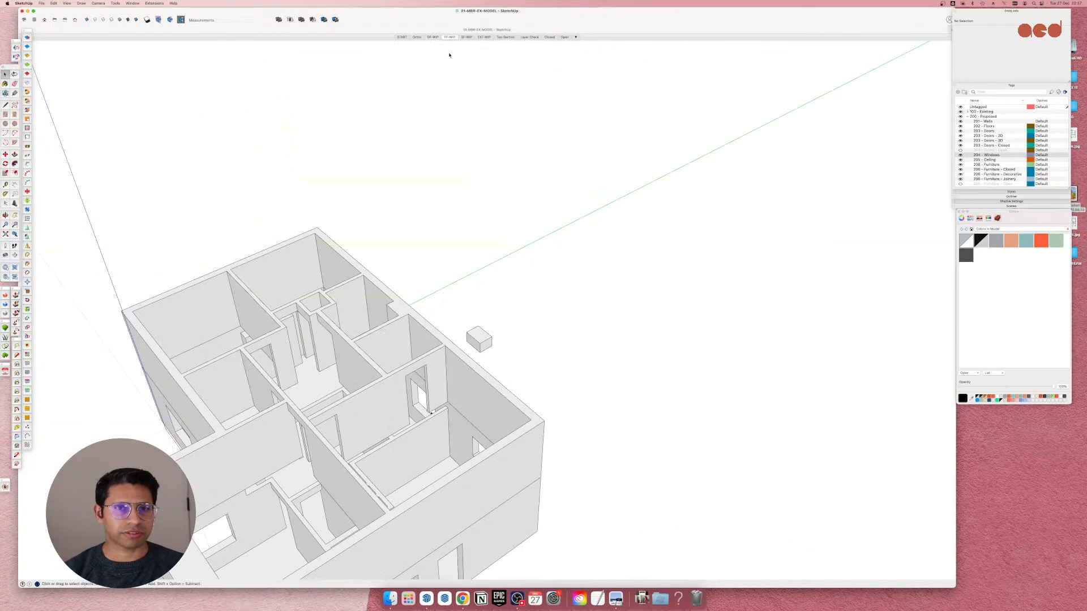
{"action": "middle_click_drag", "start_coordinate": [289, 468], "coordinate": [888, 368]}
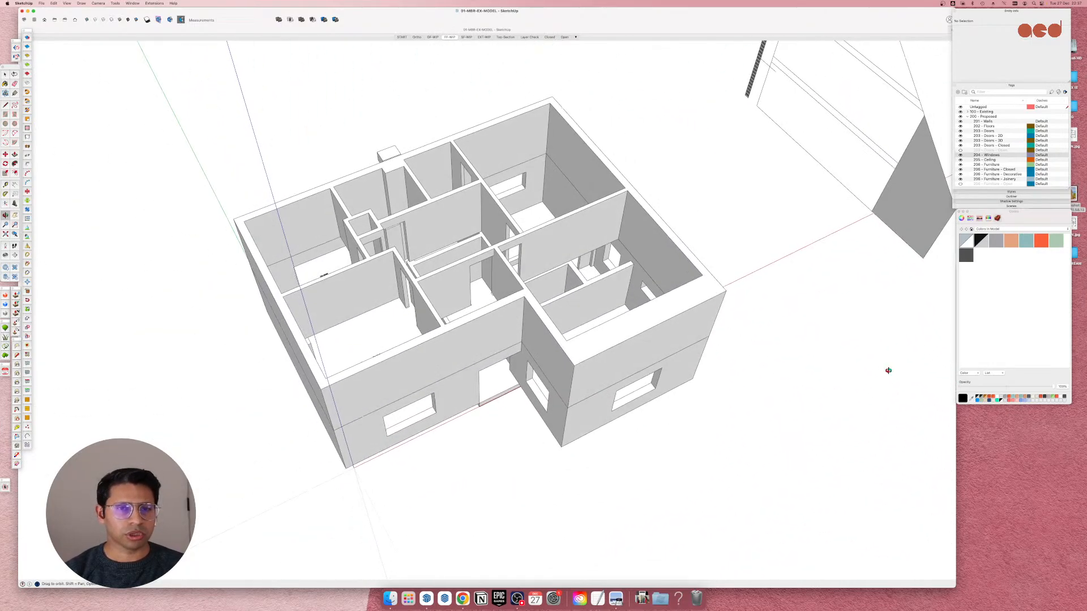
In the ground-floor scene, copy the floor slab vertically up to the top of the ground-floor external walls.
{"action": "left_click", "coordinate": [432, 37]}
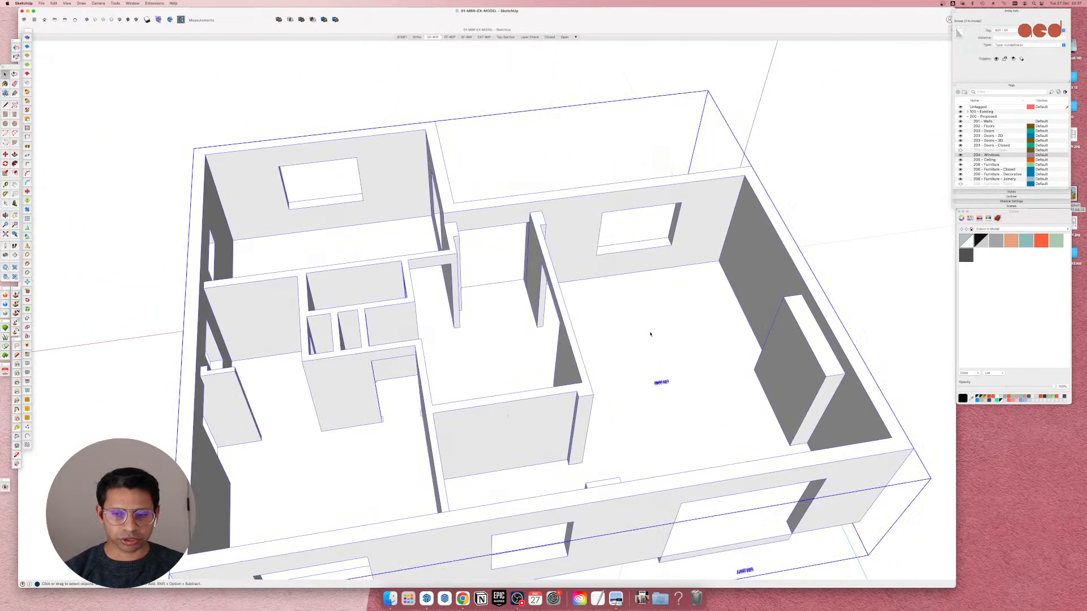
{"action": "middle_click_drag", "start_coordinate": [617, 356], "coordinate": [651, 170]}
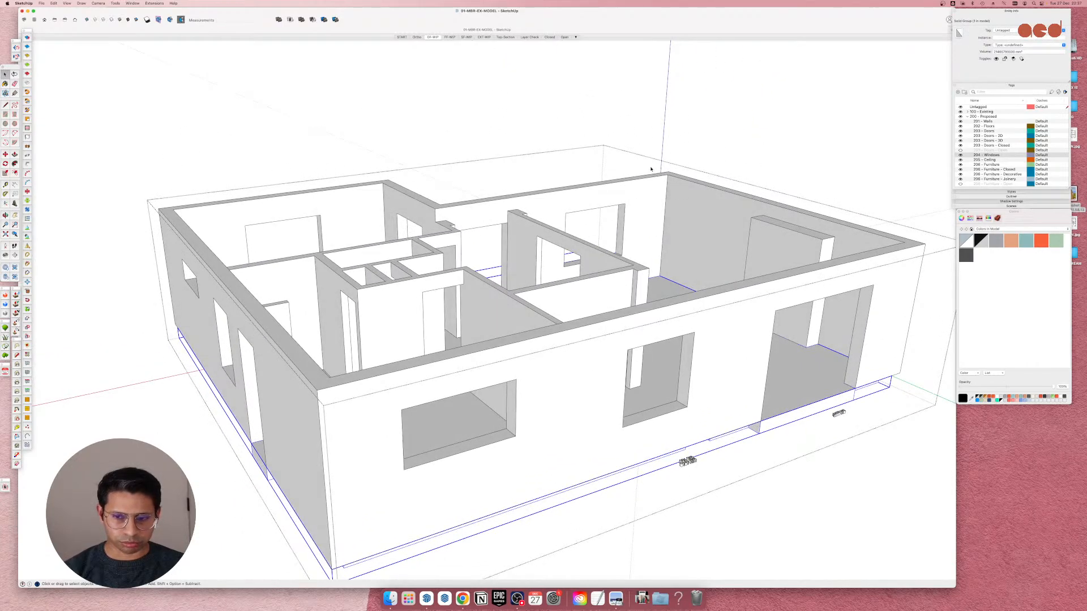
{"action": "scroll", "coordinate": [650, 169], "scroll_direction": "down", "scroll_amount": 5}
{"action": "scroll", "coordinate": [778, 290], "scroll_direction": "up", "scroll_amount": 10}
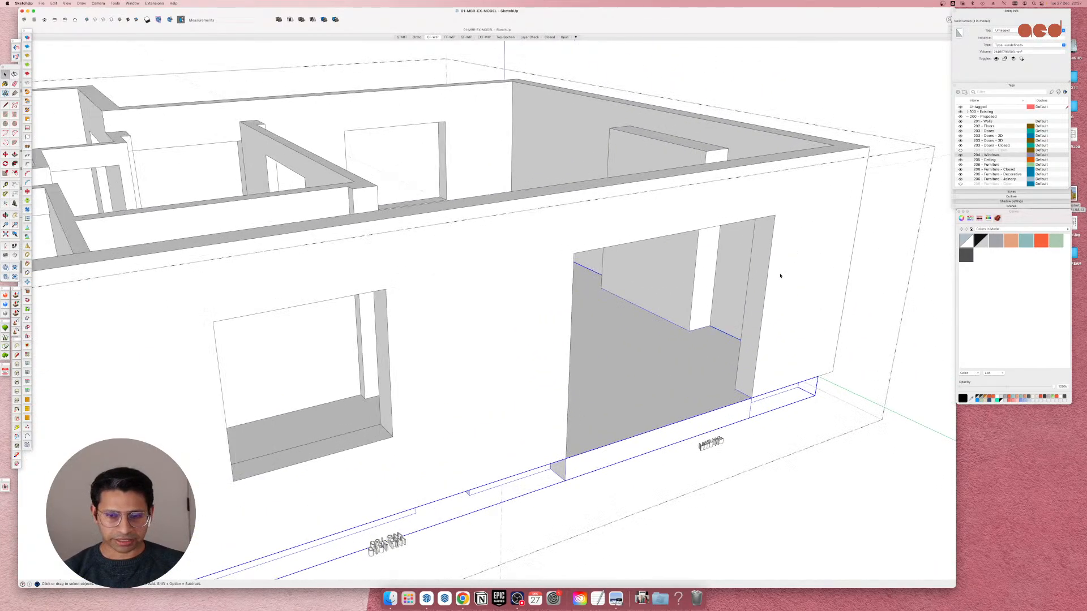
{"action": "key", "text": "m"}
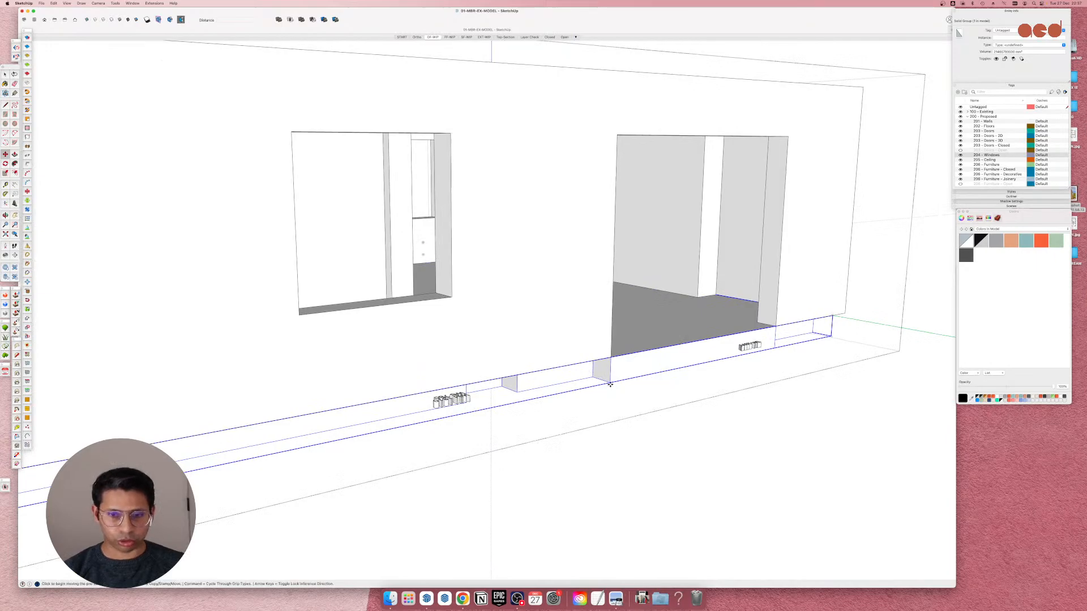
{"action": "scroll", "coordinate": [609, 383], "scroll_direction": "up", "scroll_amount": 5}
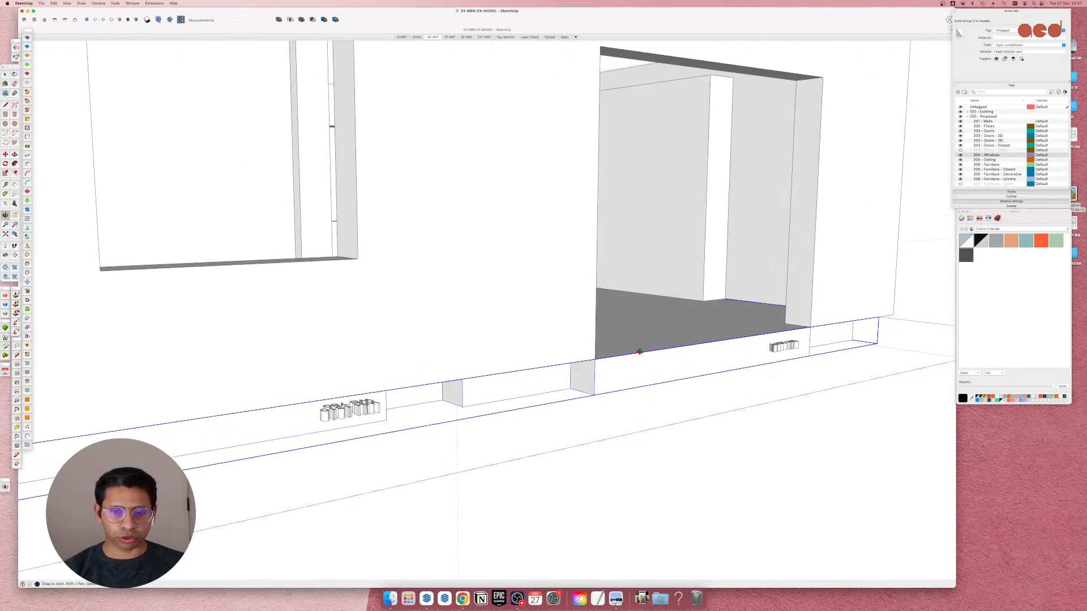
{"action": "left_click", "coordinate": [589, 394]}
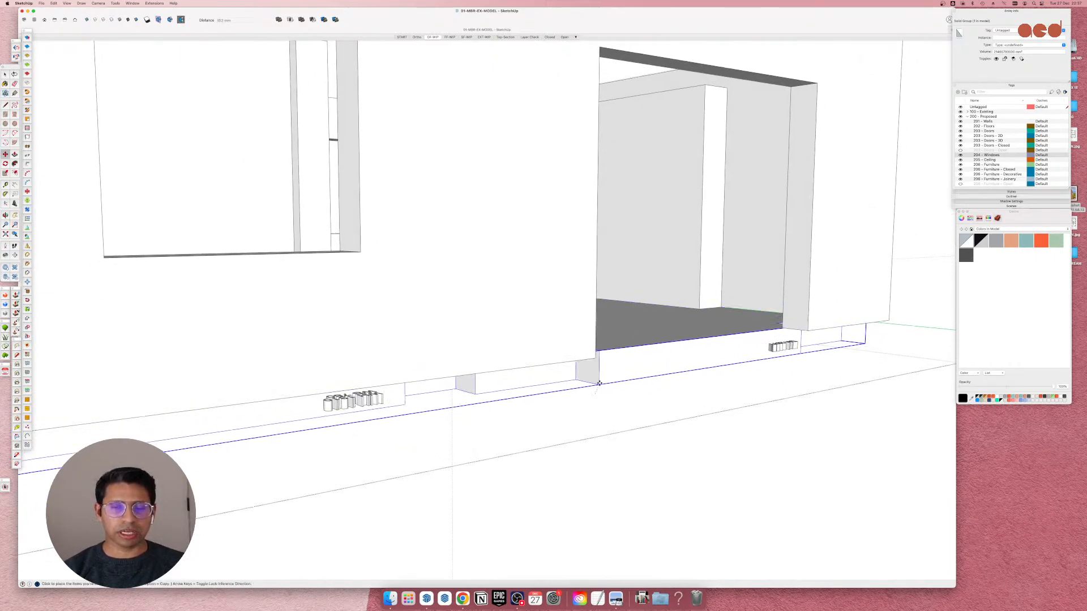
{"action": "scroll", "coordinate": [597, 358], "scroll_direction": "down", "scroll_amount": 8}
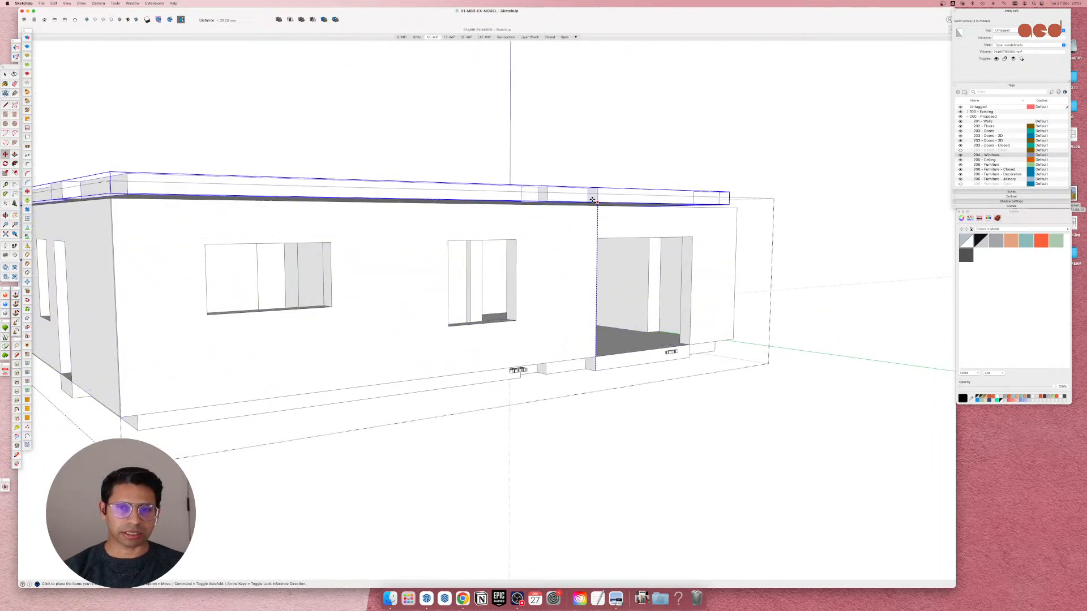
{"action": "left_click", "coordinate": [736, 206]}
Check the copied slab from above and cut it out of the ground-floor group.
{"action": "middle_click_drag", "start_coordinate": [563, 262], "coordinate": [375, 420]}
{"action": "scroll", "coordinate": [402, 426], "scroll_direction": "down", "scroll_amount": 2}
{"action": "scroll", "coordinate": [396, 426], "scroll_direction": "up", "scroll_amount": 3}
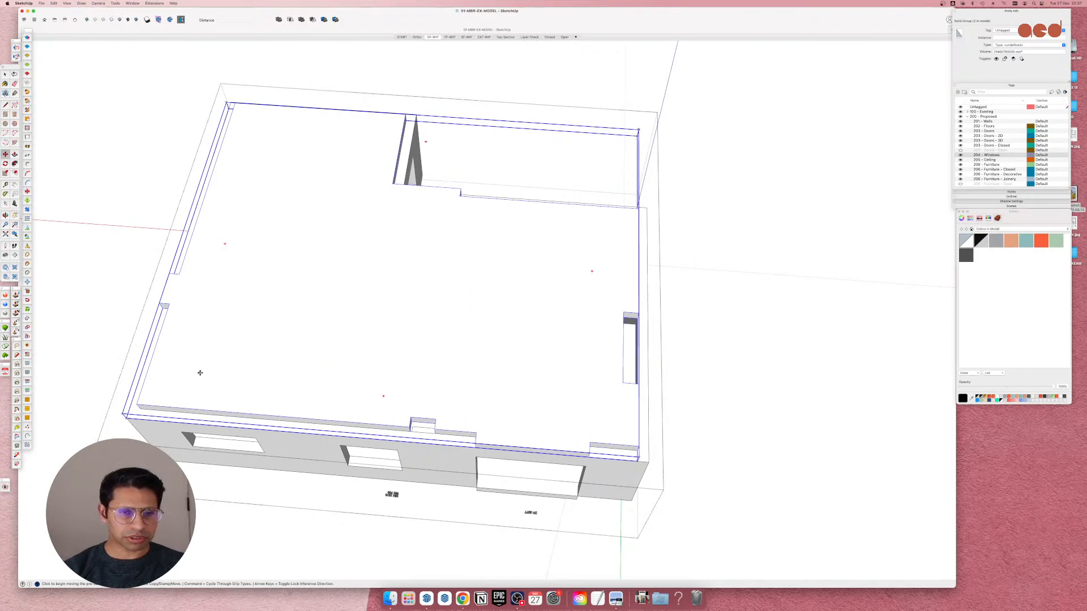
{"action": "middle_click_drag", "start_coordinate": [200, 373], "coordinate": [597, 277]}
{"action": "middle_click_drag", "start_coordinate": [559, 318], "coordinate": [400, 352]}
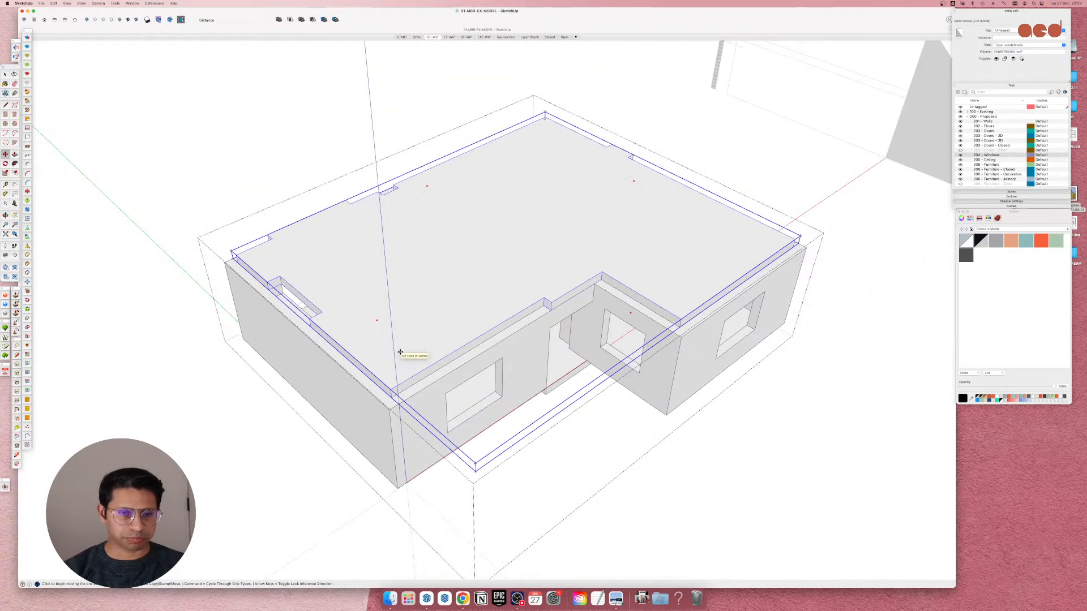
{"action": "key", "text": "super+x"}
{"action": "key", "text": "space"}
{"action": "key", "text": "Escape"}
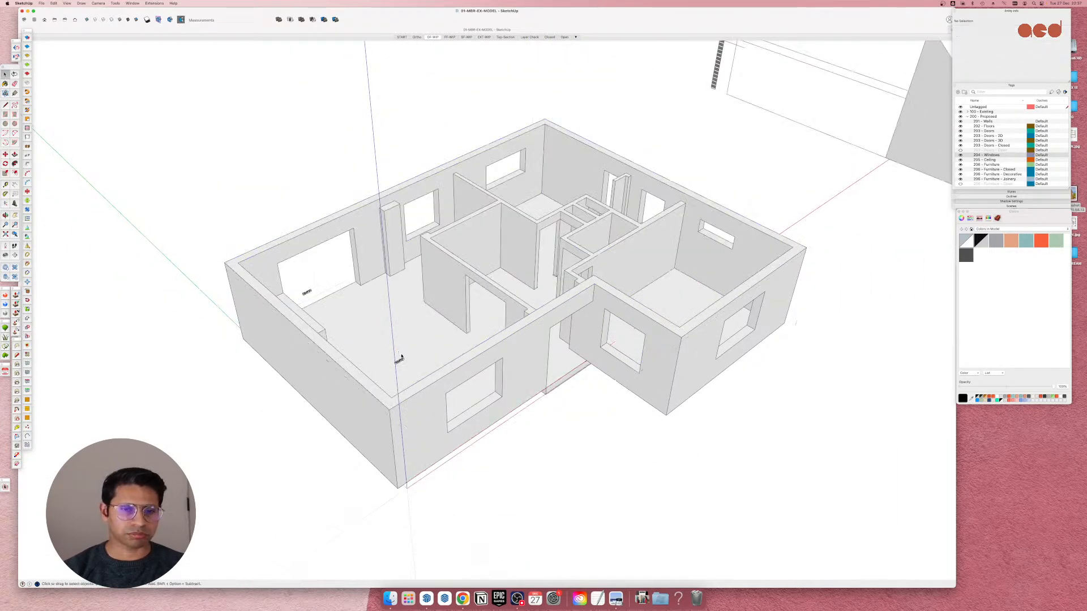
In the first-floor scene, open the first-floor group and group all of its wall geometry.
{"action": "left_click", "coordinate": [450, 37]}
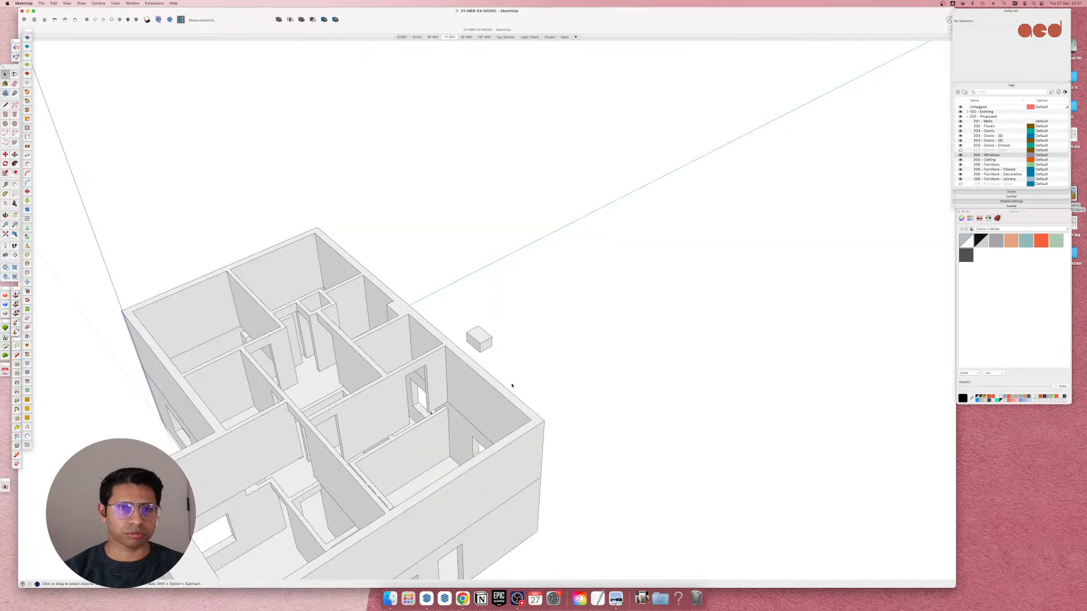
{"action": "double_click", "coordinate": [435, 407]}
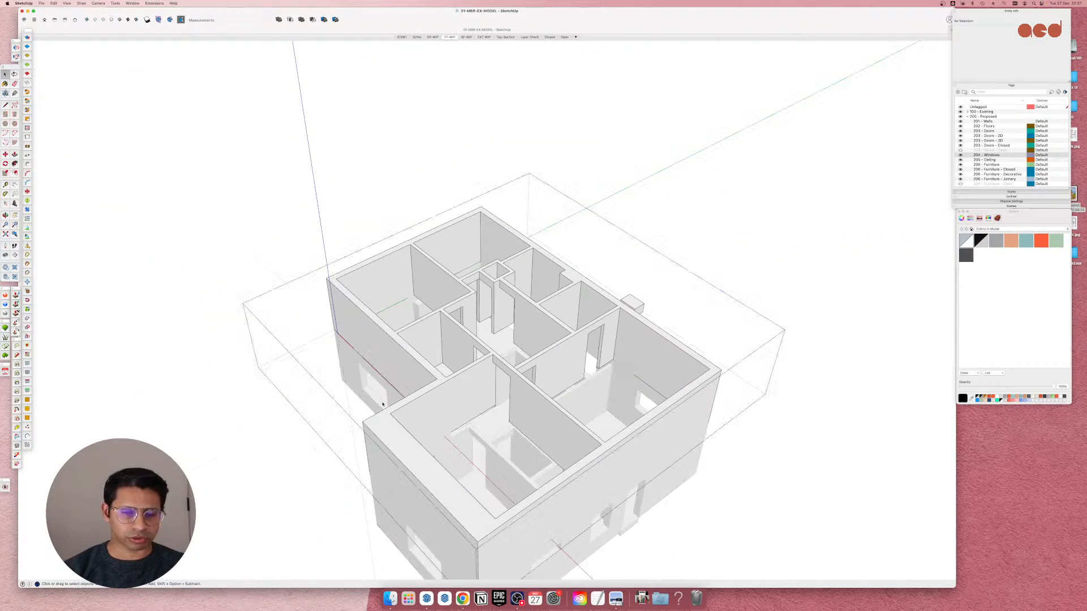
{"action": "middle_click_drag", "start_coordinate": [382, 404], "coordinate": [898, 371]}
{"action": "scroll", "coordinate": [634, 303], "scroll_direction": "up", "scroll_amount": 5}
{"action": "left_click", "coordinate": [587, 330]}
{"action": "scroll", "coordinate": [504, 361], "scroll_direction": "down", "scroll_amount": 3}
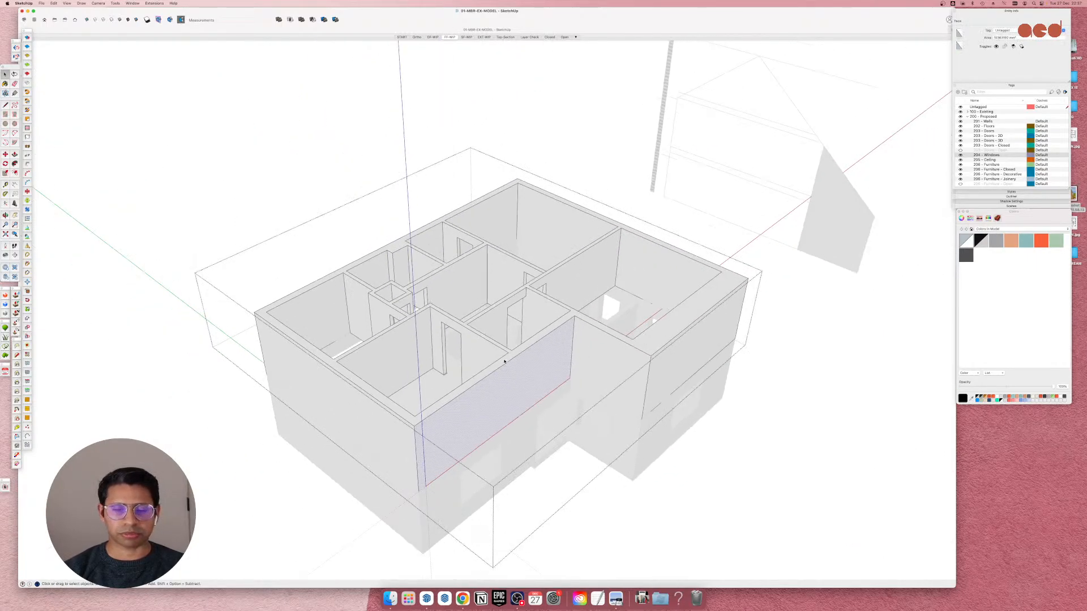
{"action": "triple_click", "coordinate": [511, 371]}
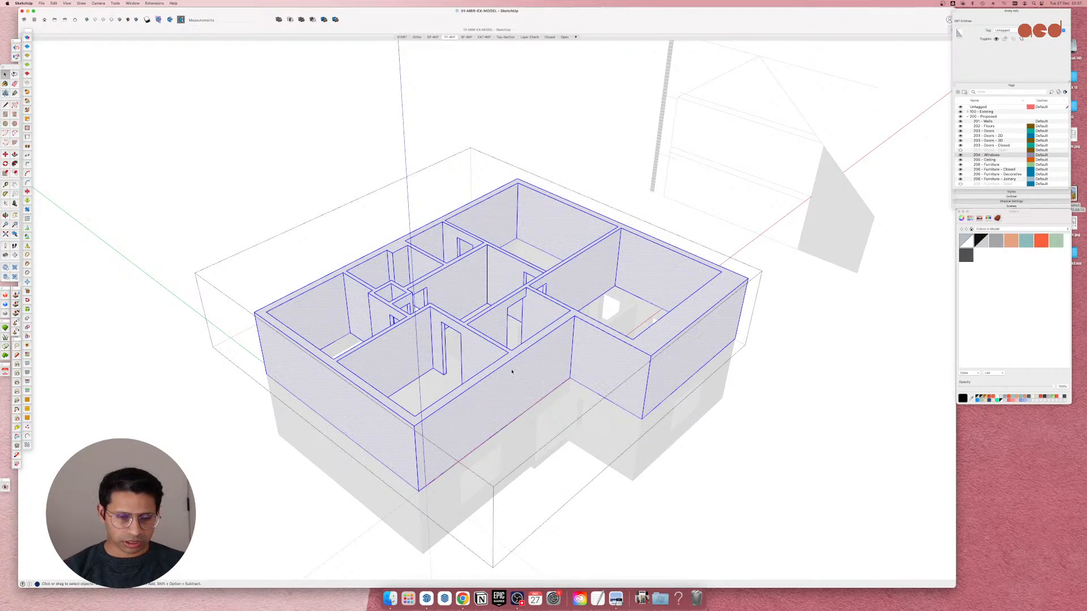
{"action": "key", "text": "super+g"}
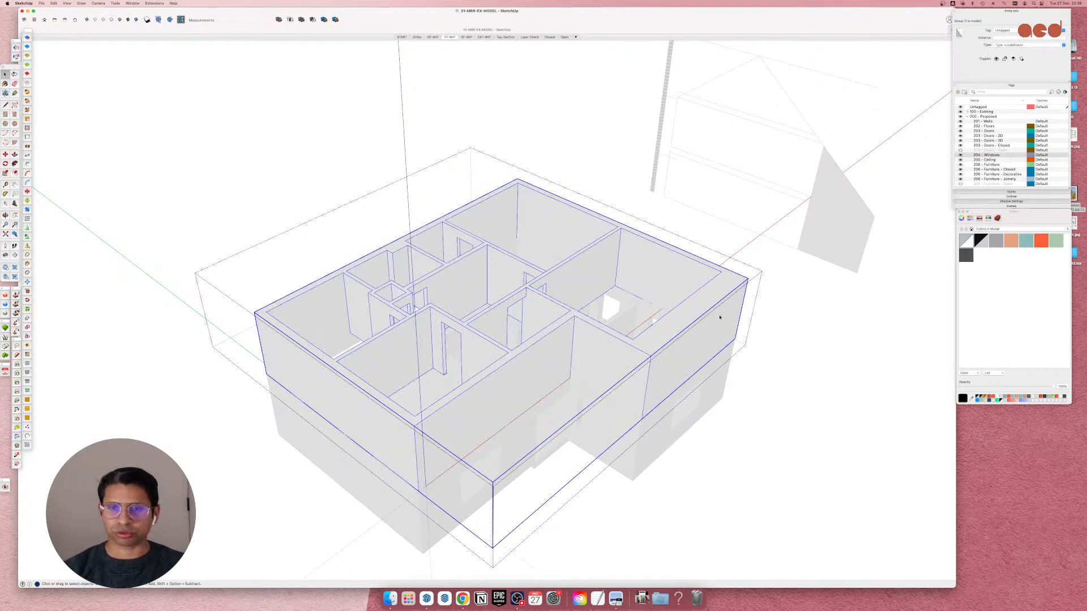
Assign the 201 - Walls tag to the new wall group and close the first-floor group.
{"action": "left_click", "coordinate": [1063, 30]}
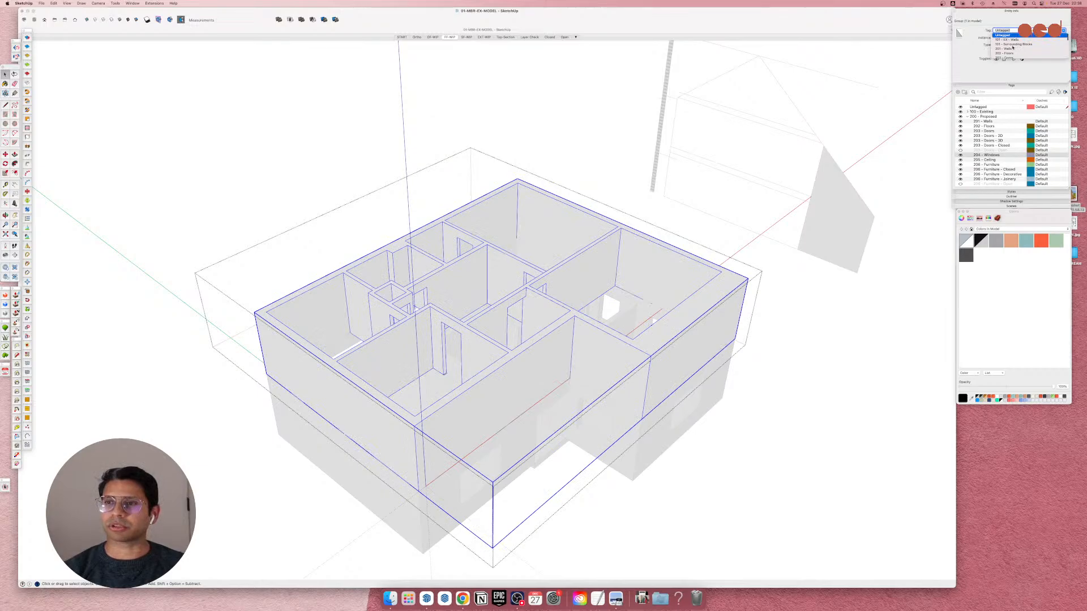
{"action": "left_click", "coordinate": [1011, 49]}
{"action": "left_click", "coordinate": [536, 161]}
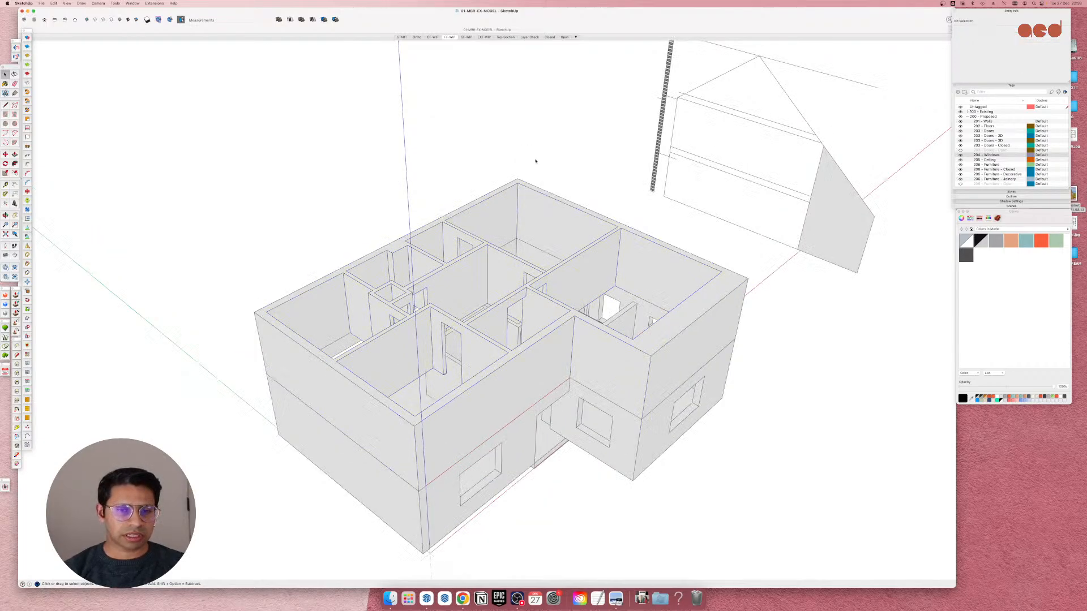
Reopen the first-floor group and paste the cut floor slab in place inside it.
{"action": "scroll", "coordinate": [632, 332], "scroll_direction": "up", "scroll_amount": 4}
{"action": "scroll", "coordinate": [493, 328], "scroll_direction": "down", "scroll_amount": 4}
{"action": "middle_click_drag", "start_coordinate": [492, 327], "coordinate": [468, 354]}
{"action": "scroll", "coordinate": [524, 357], "scroll_direction": "up", "scroll_amount": 2}
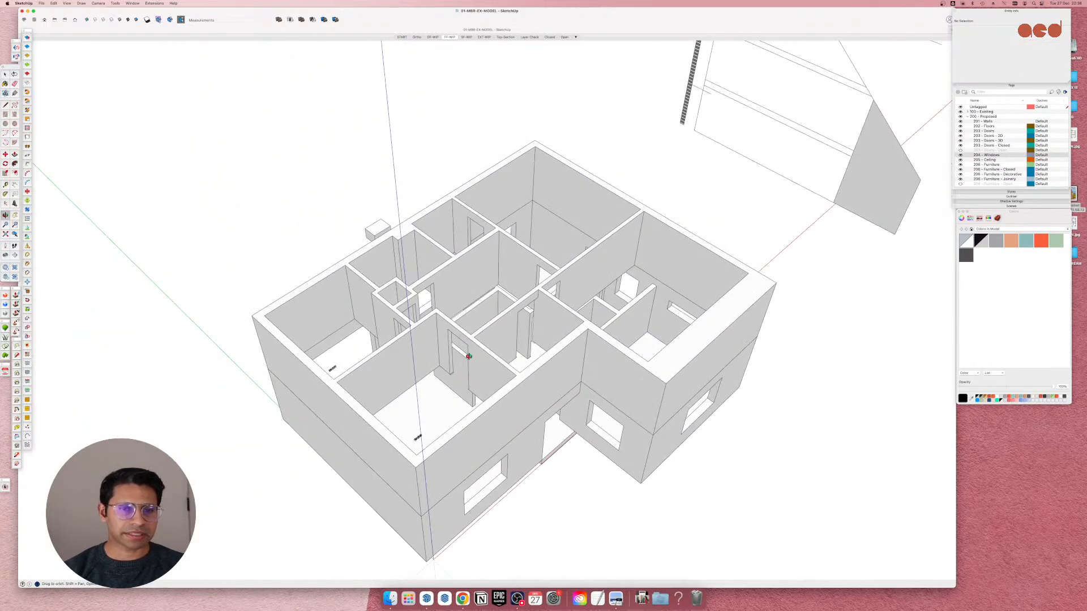
{"action": "left_click", "coordinate": [54, 4]}
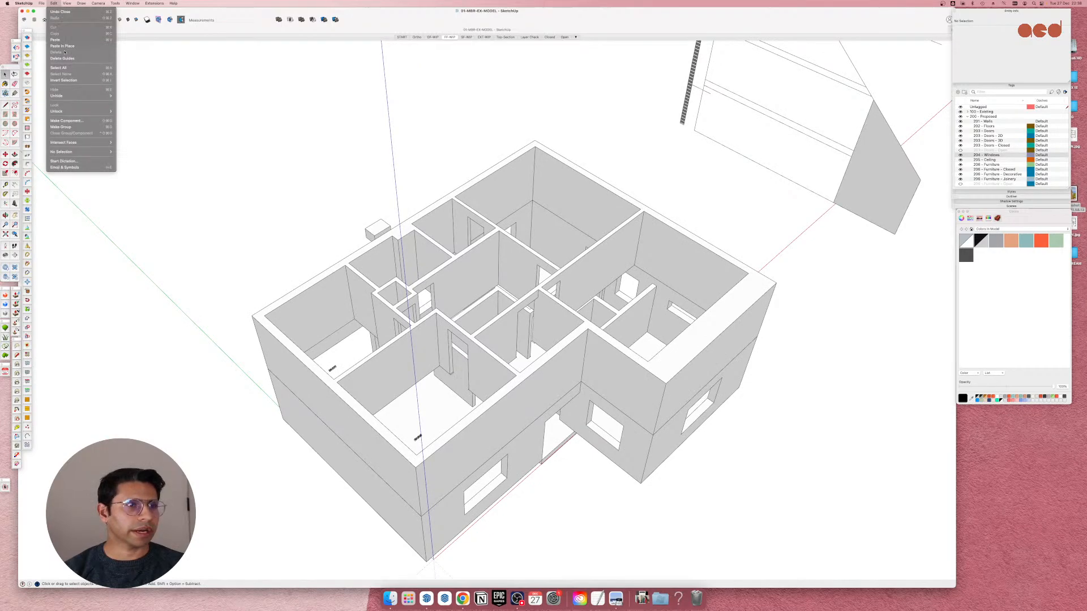
{"action": "left_click", "coordinate": [308, 374]}
{"action": "left_click", "coordinate": [313, 374]}
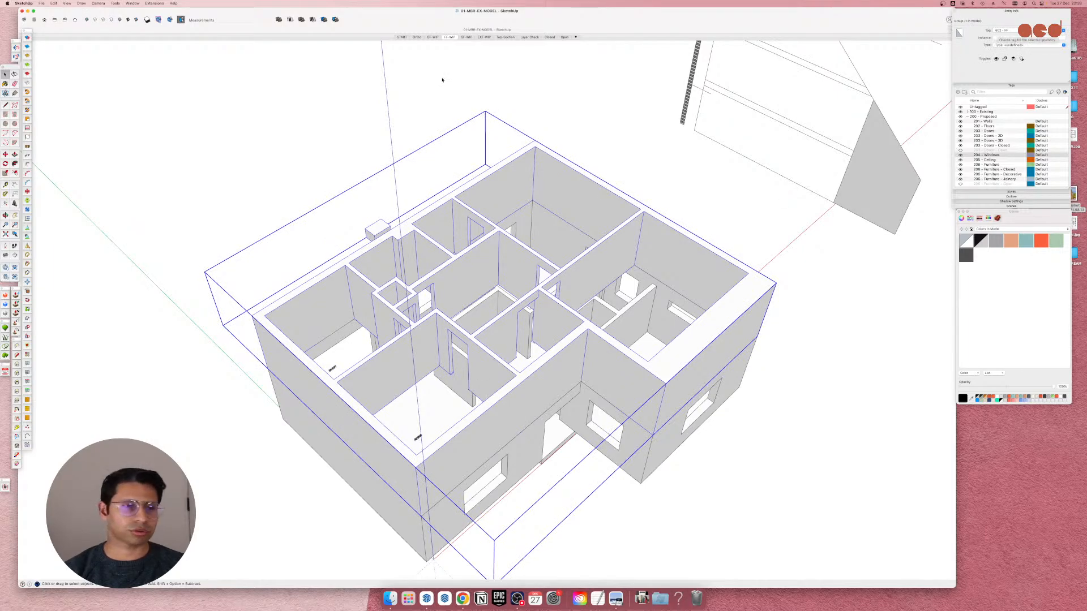
{"action": "double_click", "coordinate": [272, 324]}
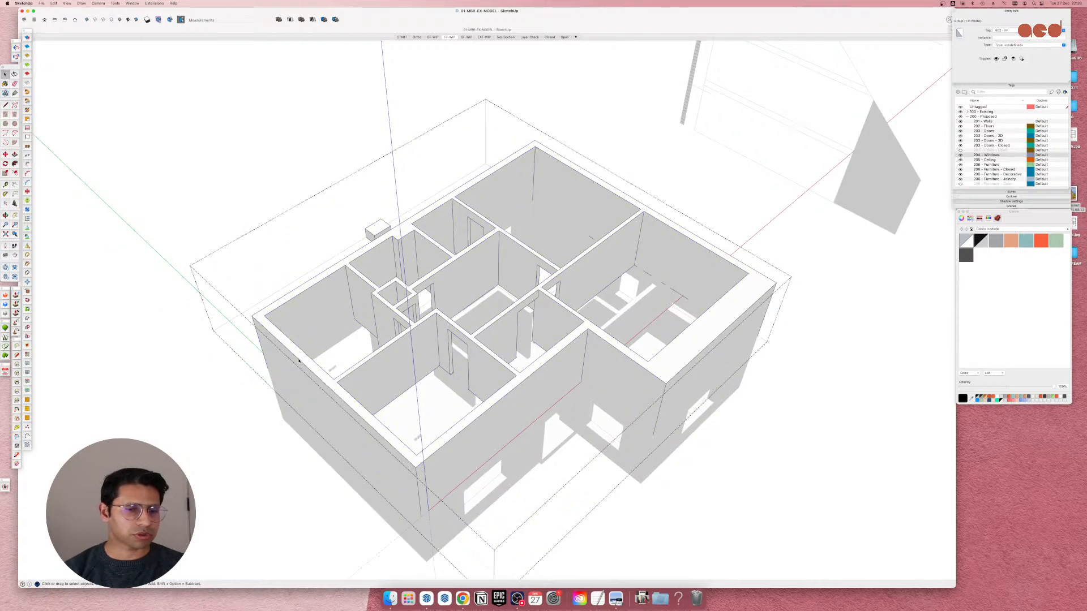
{"action": "left_click", "coordinate": [55, 4]}
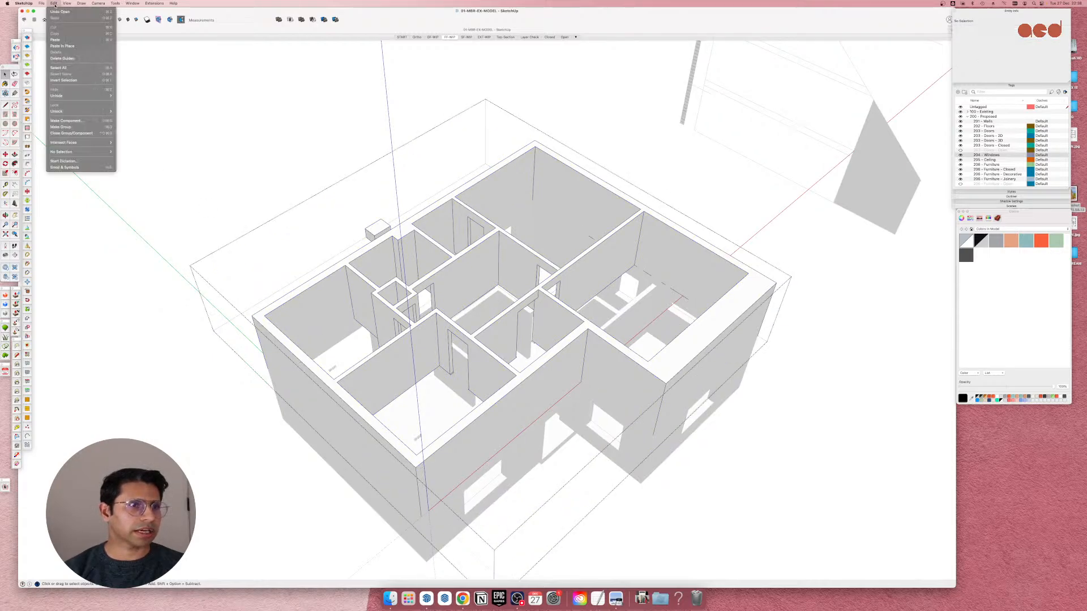
{"action": "left_click", "coordinate": [72, 45]}
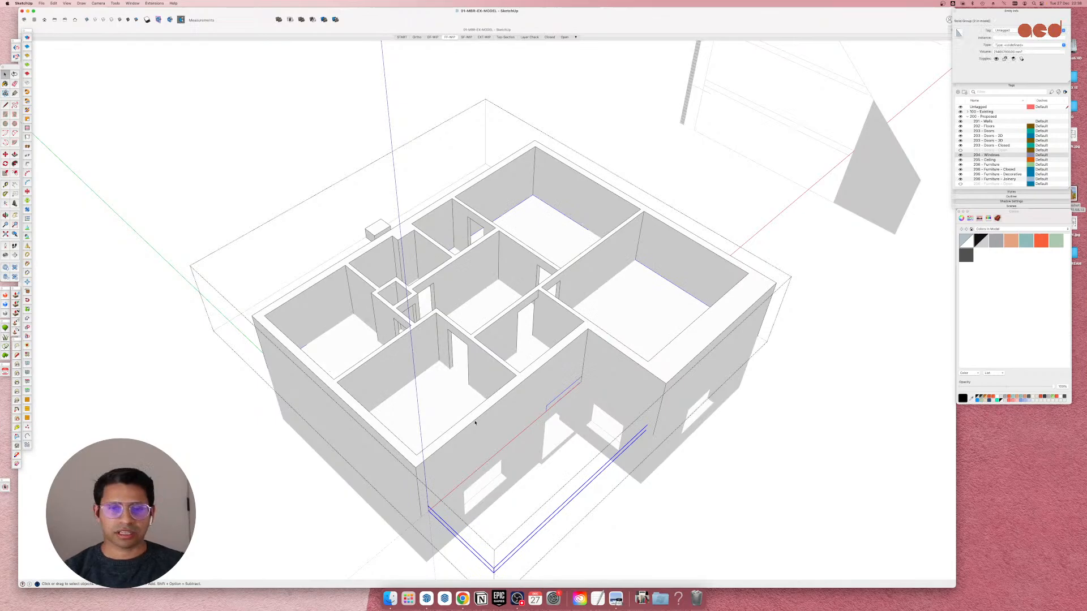
Examine how the pasted first-floor slab fits the external walls, the recessed corner and the room interiors.
{"action": "middle_click_drag", "start_coordinate": [475, 423], "coordinate": [921, 448]}
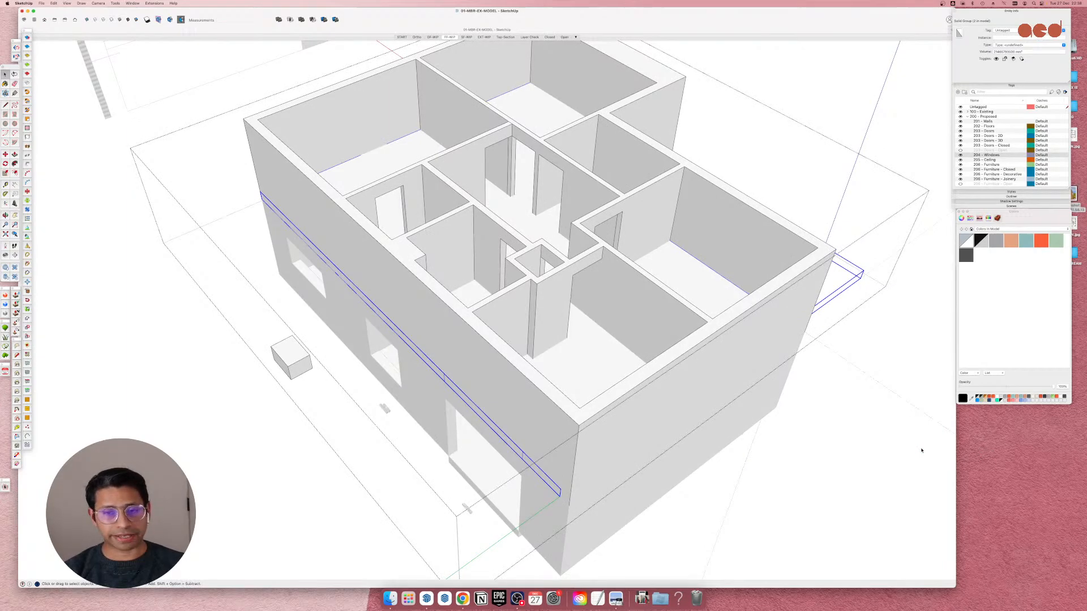
{"action": "middle_click_drag", "start_coordinate": [695, 358], "coordinate": [543, 451]}
{"action": "left_click", "coordinate": [542, 451]}
{"action": "scroll", "coordinate": [542, 451], "scroll_direction": "down", "scroll_amount": 5}
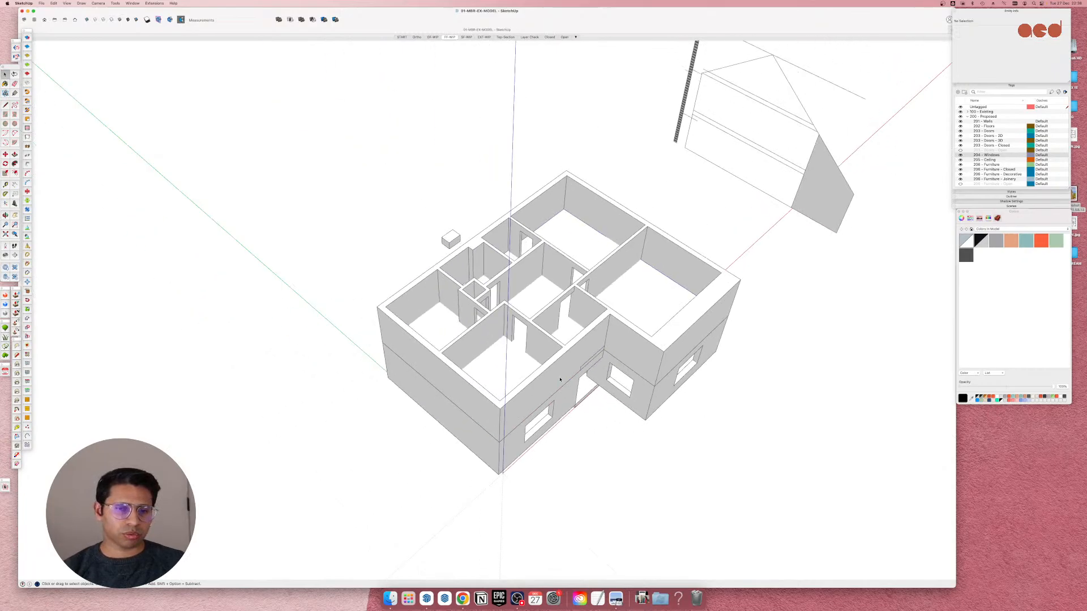
{"action": "scroll", "coordinate": [559, 378], "scroll_direction": "up", "scroll_amount": 8}
{"action": "middle_click_drag", "start_coordinate": [488, 370], "coordinate": [388, 407]}
{"action": "scroll", "coordinate": [388, 407], "scroll_direction": "down", "scroll_amount": 5}
{"action": "mouse_move", "coordinate": [395, 322]}
{"action": "middle_mouse_down"}
{"action": "mouse_move", "coordinate": [451, 337]}
{"action": "mouse_move", "coordinate": [313, 400]}
{"action": "middle_mouse_up"}
{"action": "scroll", "coordinate": [517, 383], "scroll_direction": "down", "scroll_amount": 3}
{"action": "scroll", "coordinate": [370, 296], "scroll_direction": "up", "scroll_amount": 8}
{"action": "scroll", "coordinate": [369, 295], "scroll_direction": "up", "scroll_amount": 3}
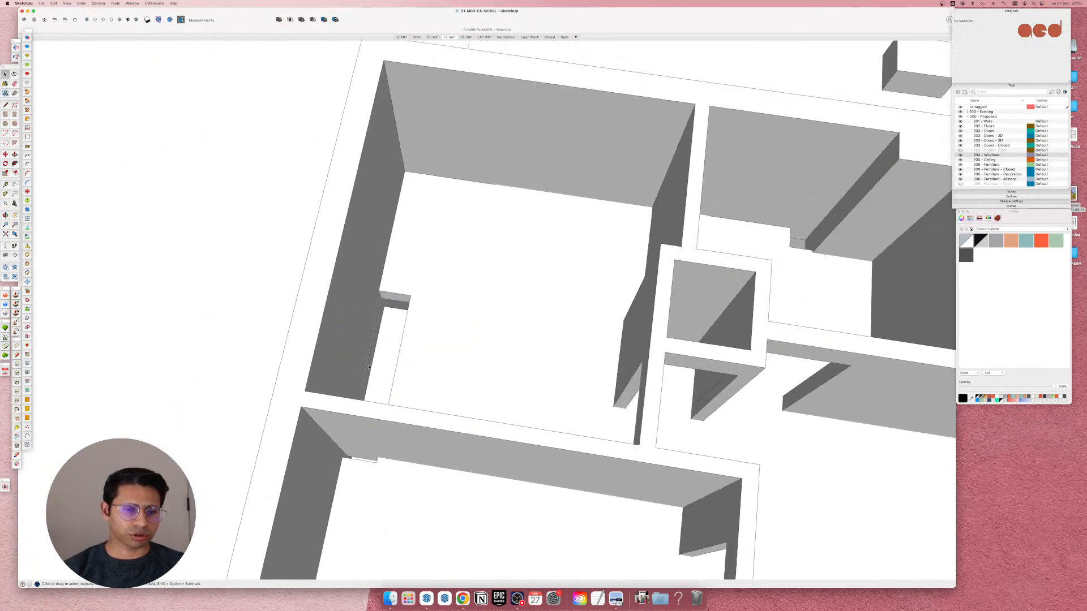
Open the first-floor slab for editing and push its recessed edge in the corner room out to the external wall.
{"action": "middle_click_drag", "start_coordinate": [370, 295], "coordinate": [533, 377]}
{"action": "double_click", "coordinate": [456, 343]}
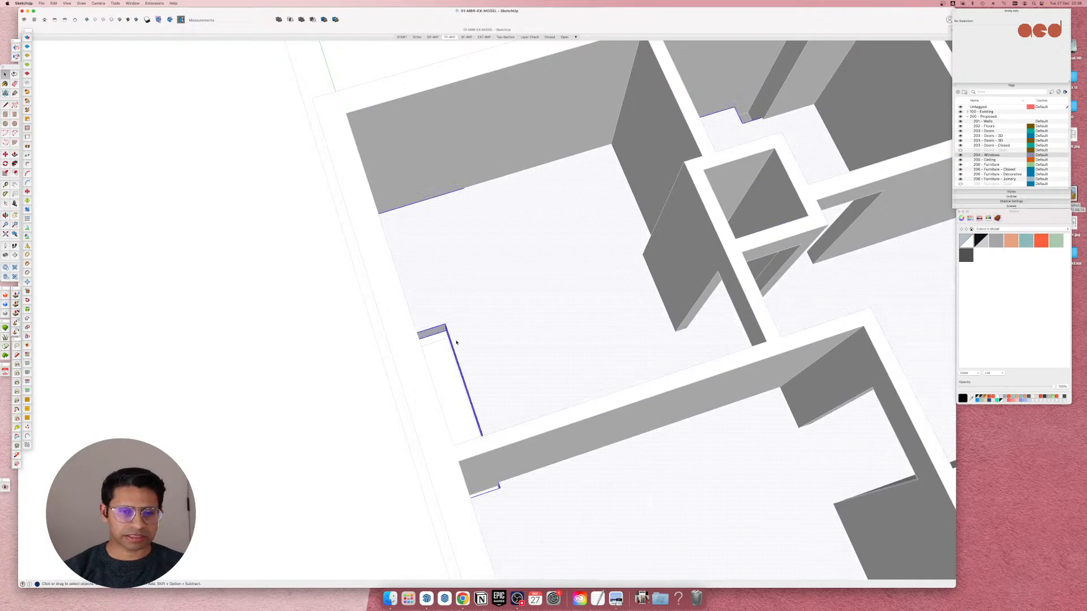
{"action": "key", "text": "Escape"}
{"action": "scroll", "coordinate": [447, 337], "scroll_direction": "up", "scroll_amount": 6}
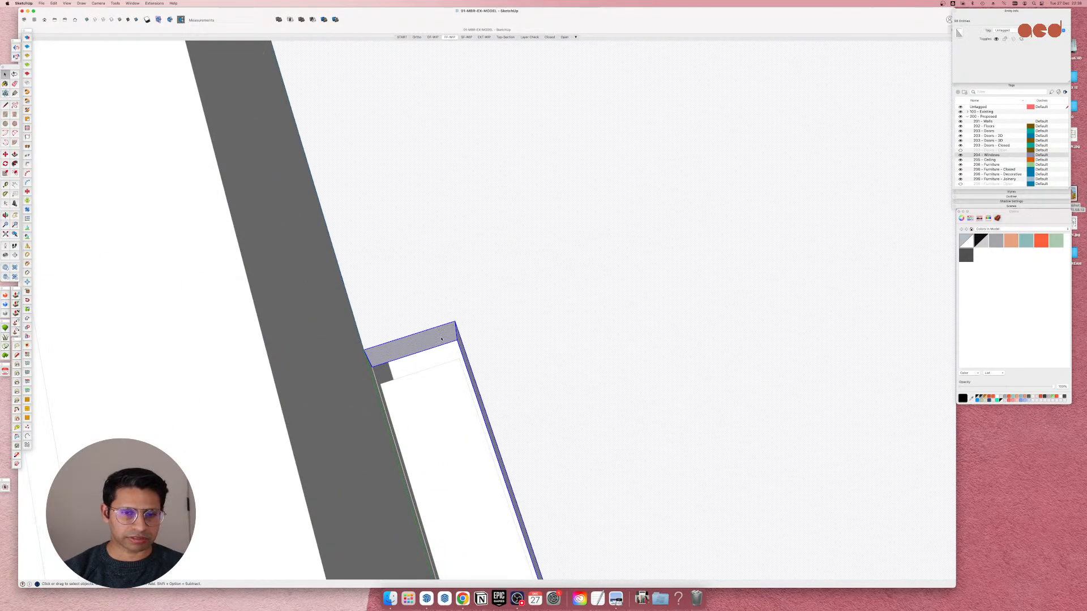
{"action": "key", "text": "p"}
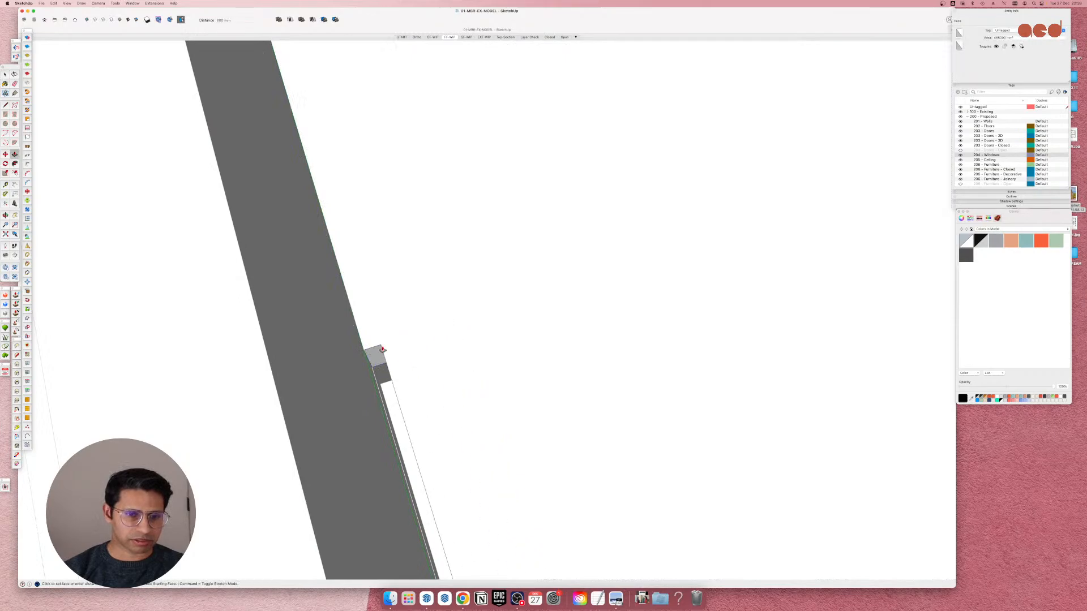
{"action": "scroll", "coordinate": [365, 353], "scroll_direction": "down", "scroll_amount": 10}
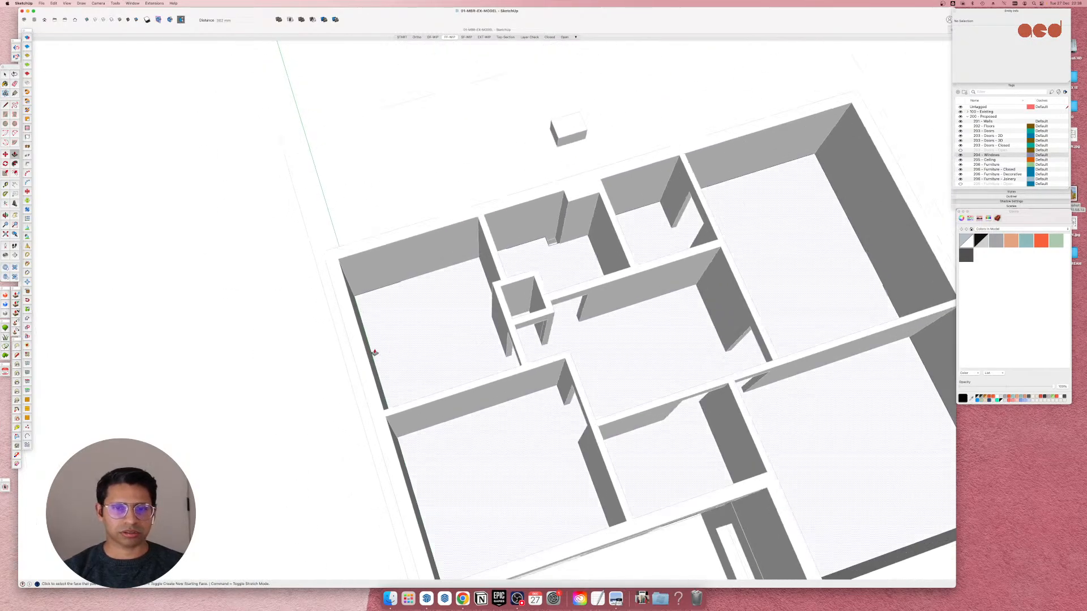
Push the slab edge beside the wall stub in the adjacent room outward to close the gap at the wall.
{"action": "scroll", "coordinate": [487, 249], "scroll_direction": "up", "scroll_amount": 10}
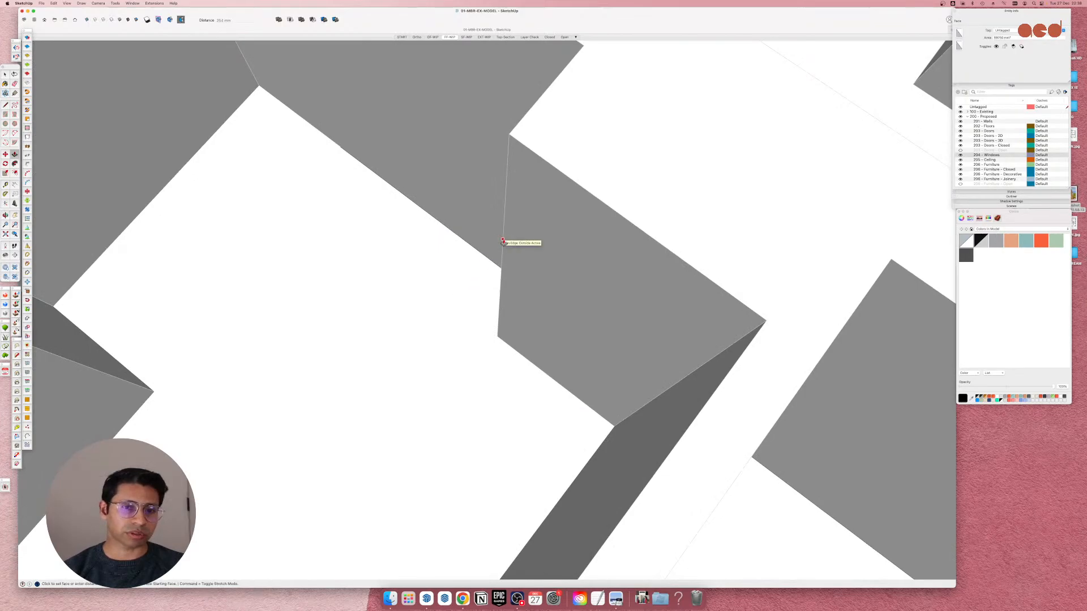
{"action": "scroll", "coordinate": [502, 242], "scroll_direction": "down", "scroll_amount": 10}
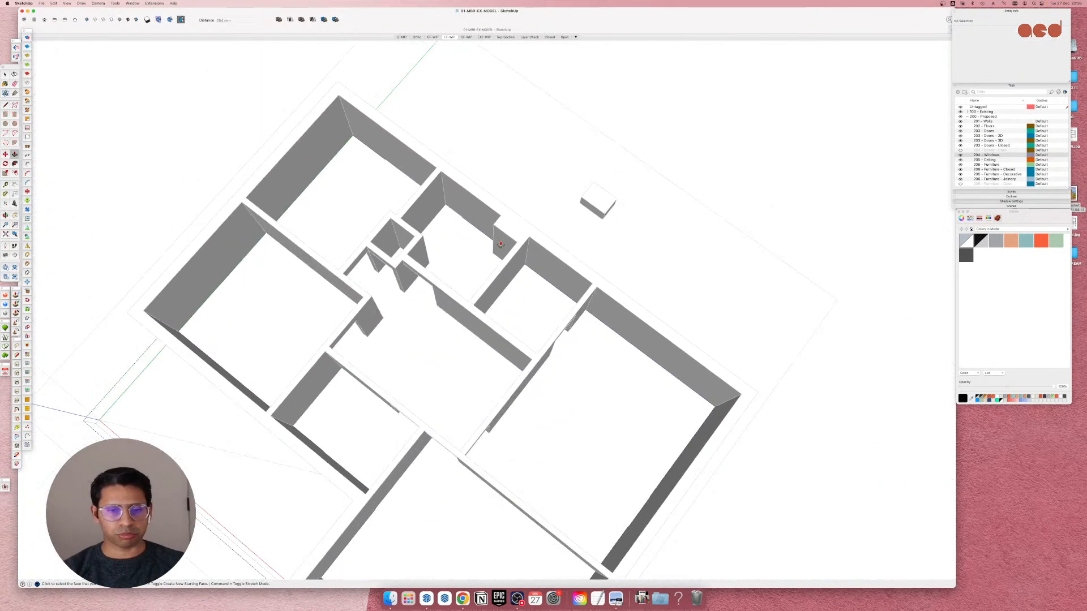
{"action": "middle_click_drag", "start_coordinate": [501, 244], "coordinate": [660, 311]}
{"action": "double_click", "coordinate": [659, 310]}
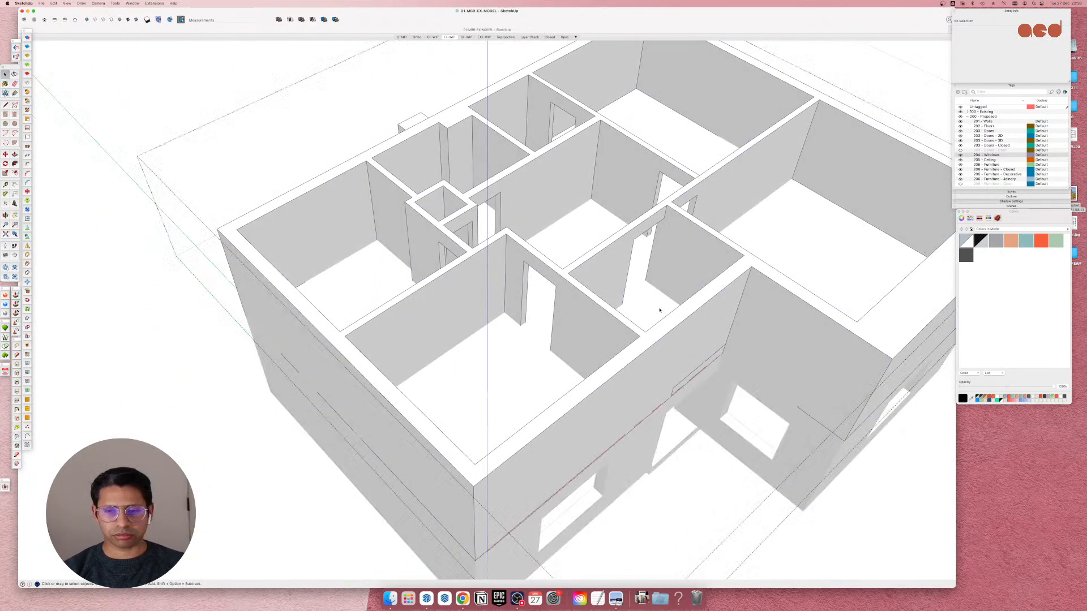
Push the slab's edge segment showing on the external wall at the recessed corner flush with the adjoining slab edge.
{"action": "scroll", "coordinate": [660, 324], "scroll_direction": "up", "scroll_amount": 10}
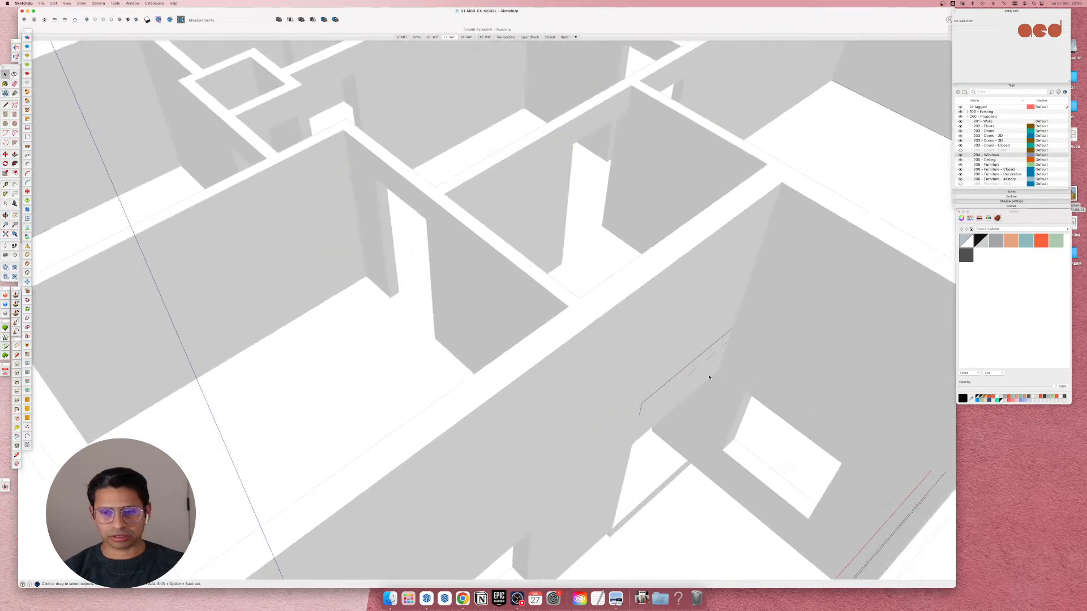
{"action": "scroll", "coordinate": [632, 378], "scroll_direction": "down", "scroll_amount": 3}
{"action": "middle_click_drag", "start_coordinate": [436, 383], "coordinate": [459, 444]}
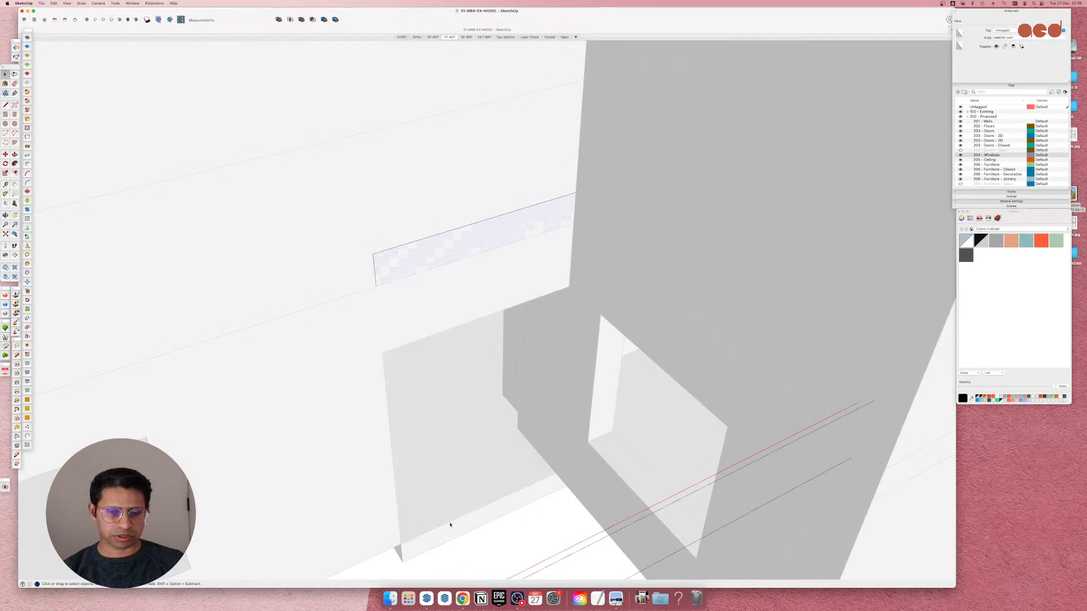
{"action": "middle_click_drag", "start_coordinate": [450, 525], "coordinate": [643, 515]}
{"action": "middle_click_drag", "start_coordinate": [377, 531], "coordinate": [500, 343]}
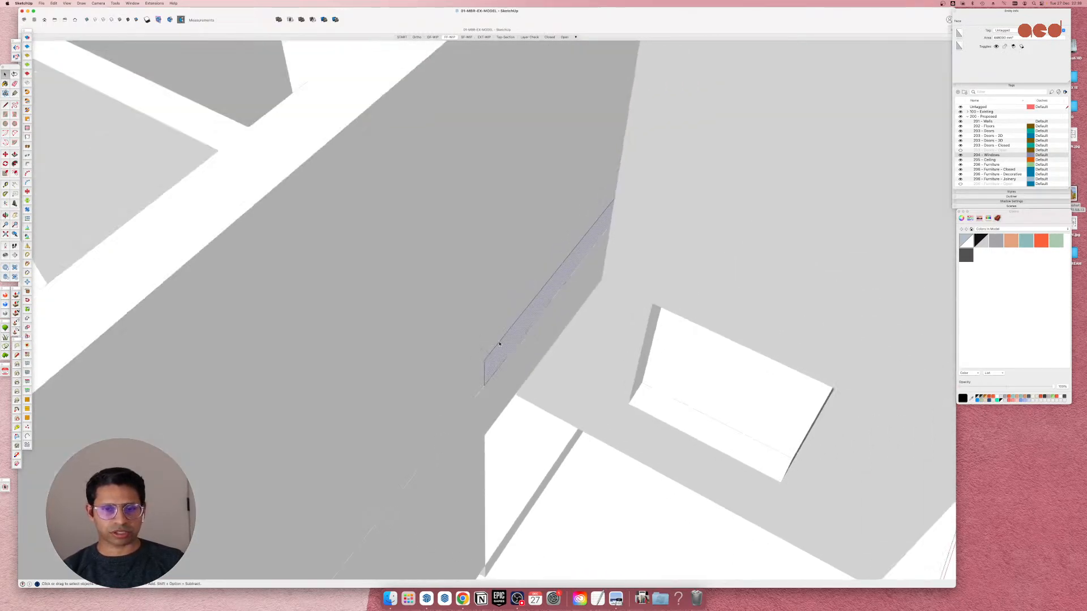
{"action": "scroll", "coordinate": [509, 344], "scroll_direction": "down", "scroll_amount": 5}
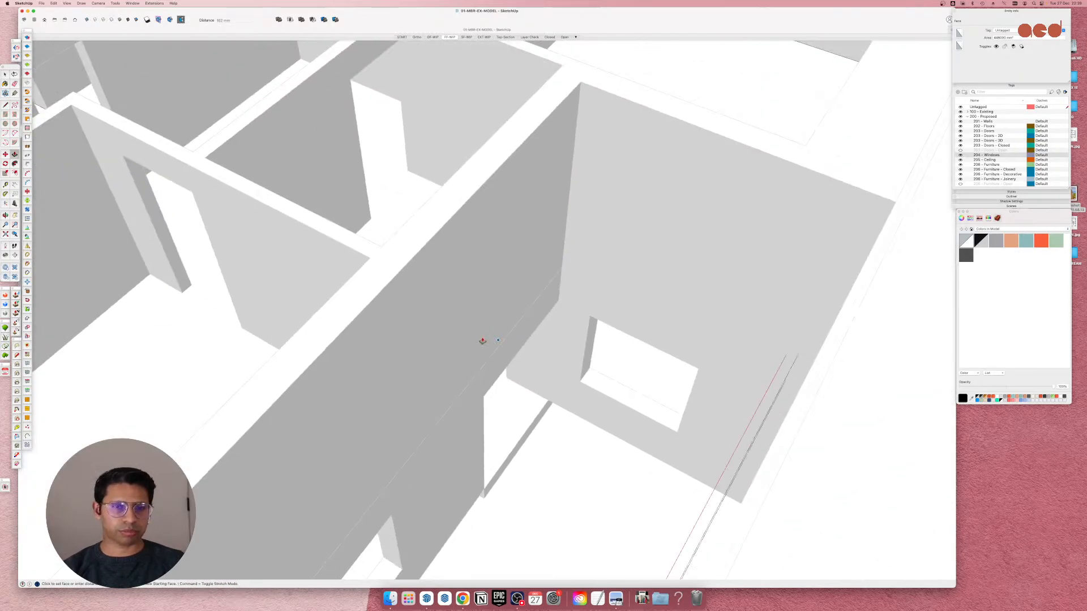
{"action": "scroll", "coordinate": [433, 199], "scroll_direction": "down", "scroll_amount": 10}
{"action": "key", "text": "space"}
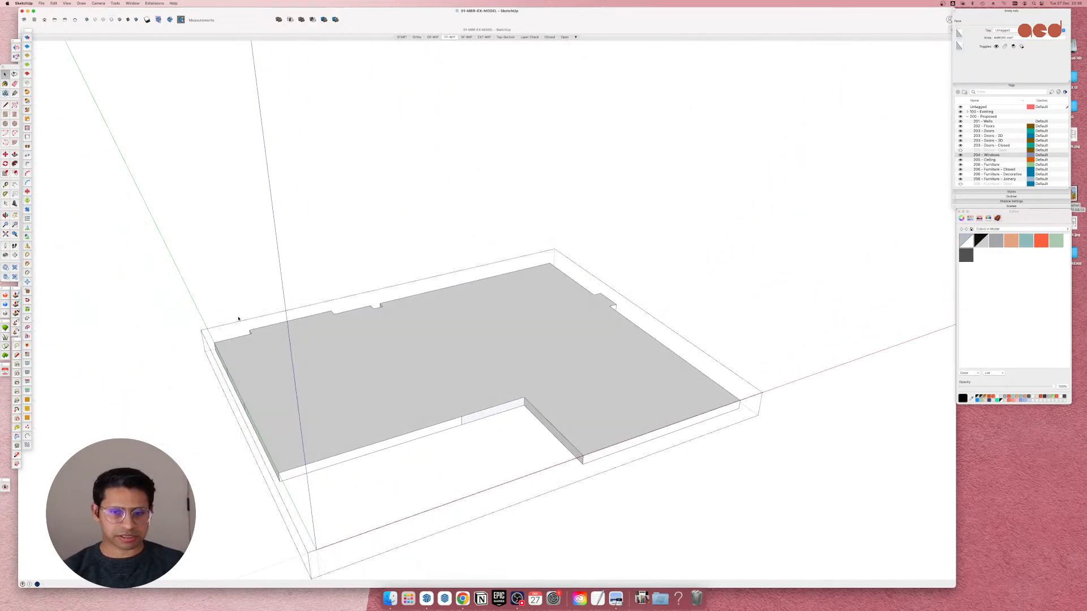
Push the protruding slab section beside the end corner flush with the rest of that long side.
{"action": "middle_click_drag", "start_coordinate": [421, 342], "coordinate": [844, 422]}
{"action": "scroll", "coordinate": [439, 421], "scroll_direction": "down", "scroll_amount": 3}
{"action": "scroll", "coordinate": [419, 450], "scroll_direction": "up", "scroll_amount": 3}
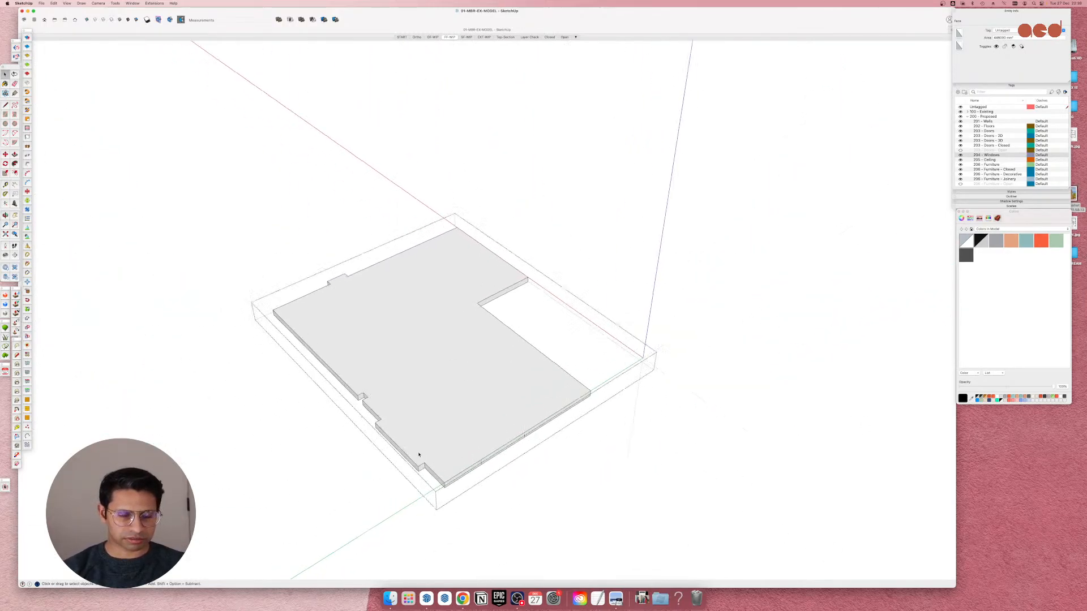
{"action": "middle_click_drag", "start_coordinate": [417, 454], "coordinate": [463, 486]}
{"action": "scroll", "coordinate": [463, 485], "scroll_direction": "up", "scroll_amount": 3}
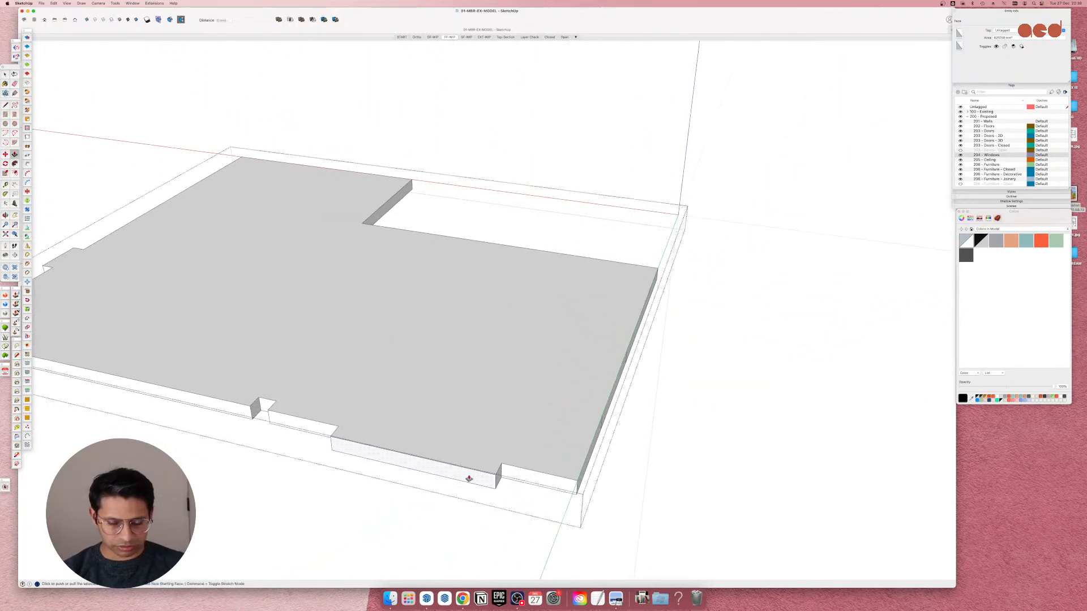
{"action": "scroll", "coordinate": [501, 473], "scroll_direction": "up", "scroll_amount": 3}
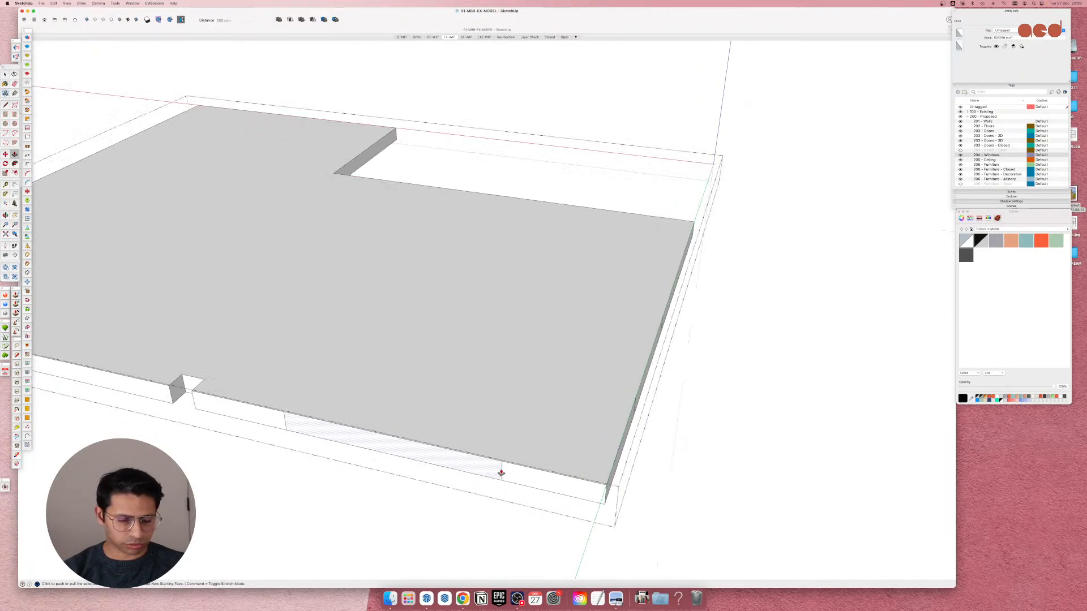
Erase the leftover seam edges on that long side and fill its small notch flush with the slab edge.
{"action": "scroll", "coordinate": [504, 470], "scroll_direction": "up", "scroll_amount": 2}
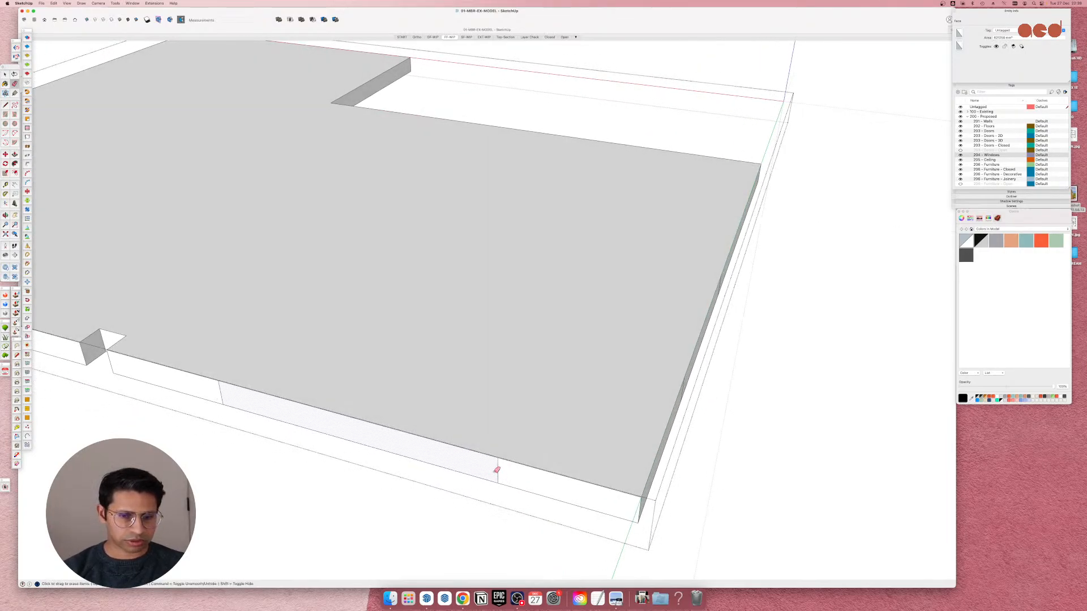
{"action": "scroll", "coordinate": [493, 393], "scroll_direction": "down", "scroll_amount": 3}
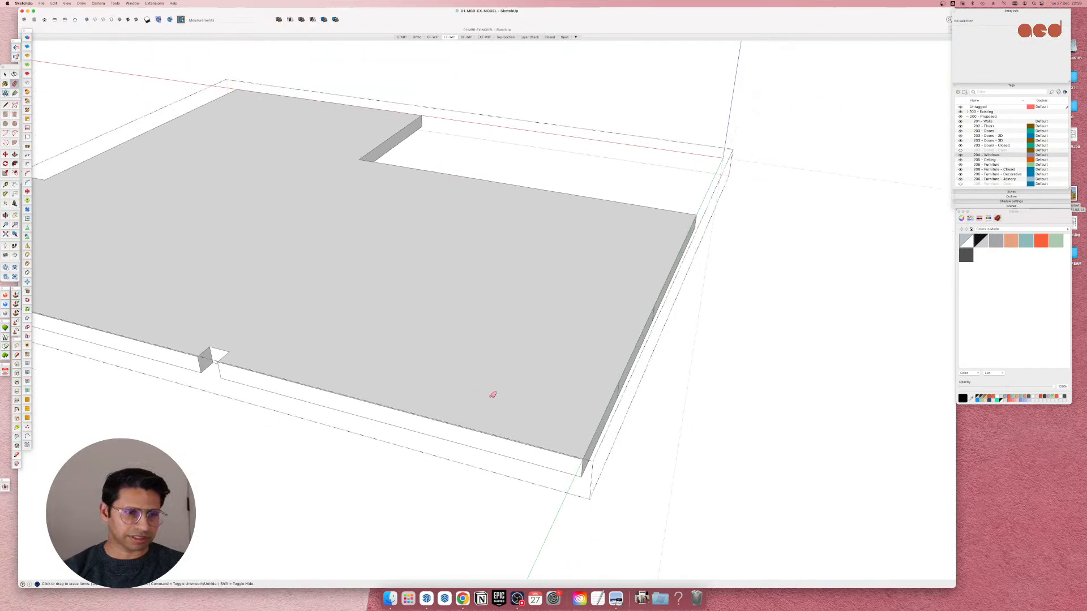
{"action": "scroll", "coordinate": [202, 364], "scroll_direction": "up", "scroll_amount": 6}
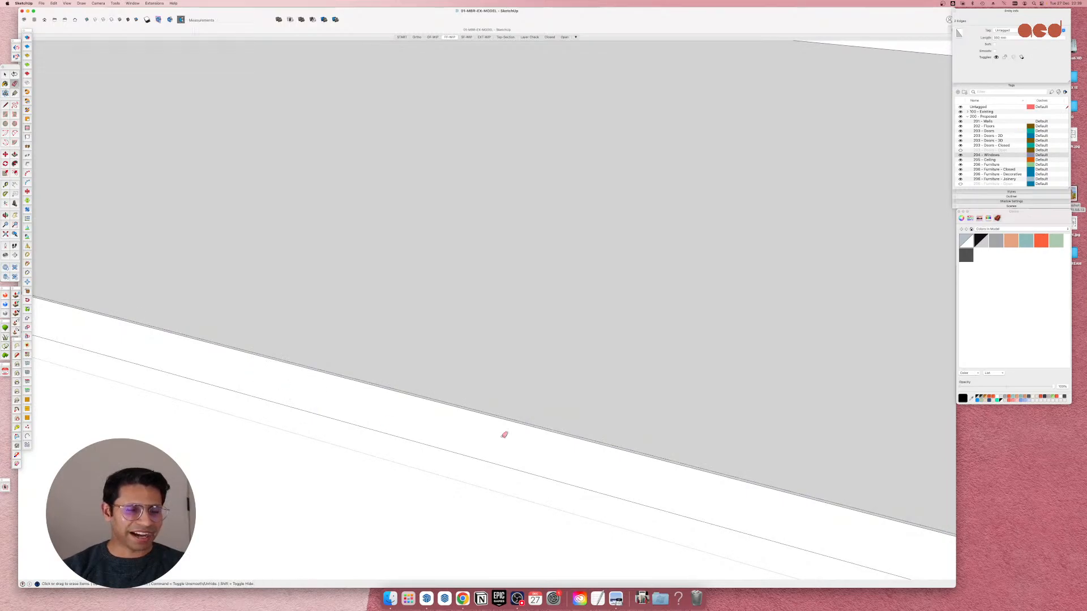
{"action": "scroll", "coordinate": [575, 425], "scroll_direction": "down", "scroll_amount": 6}
Push the small projecting tab on the adjacent slab side flush and erase its leftover seam edges.
{"action": "middle_click_drag", "start_coordinate": [291, 359], "coordinate": [527, 218]}
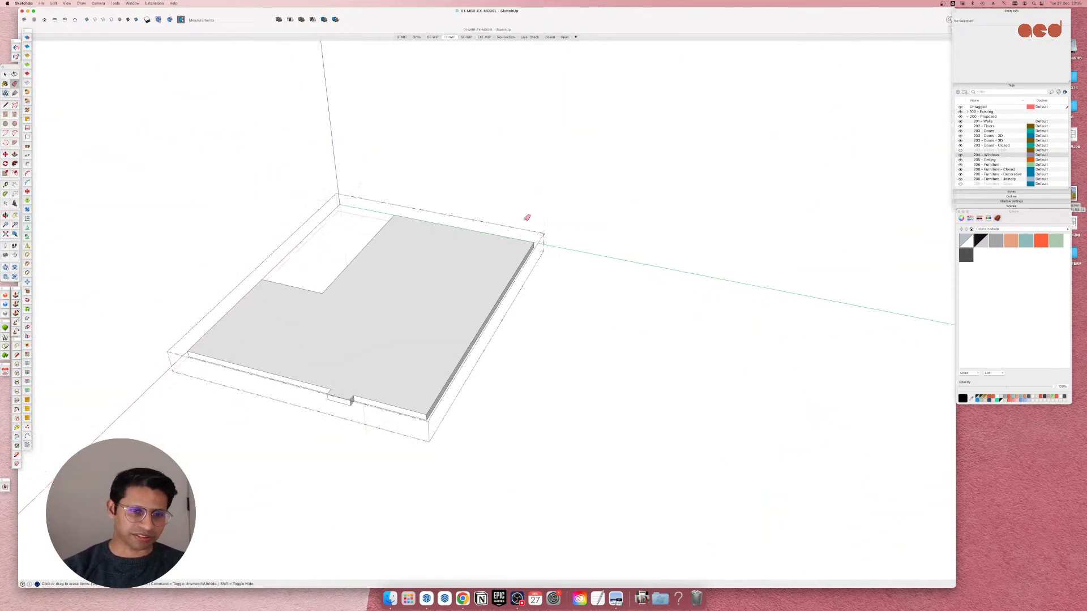
{"action": "scroll", "coordinate": [384, 371], "scroll_direction": "up", "scroll_amount": 5}
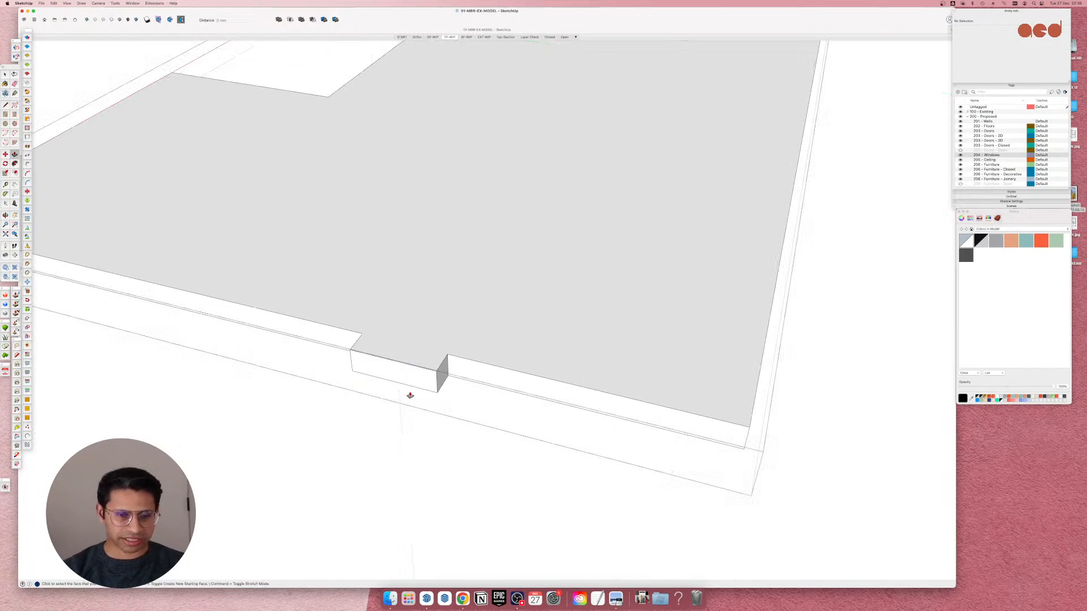
{"action": "left_click", "coordinate": [449, 372]}
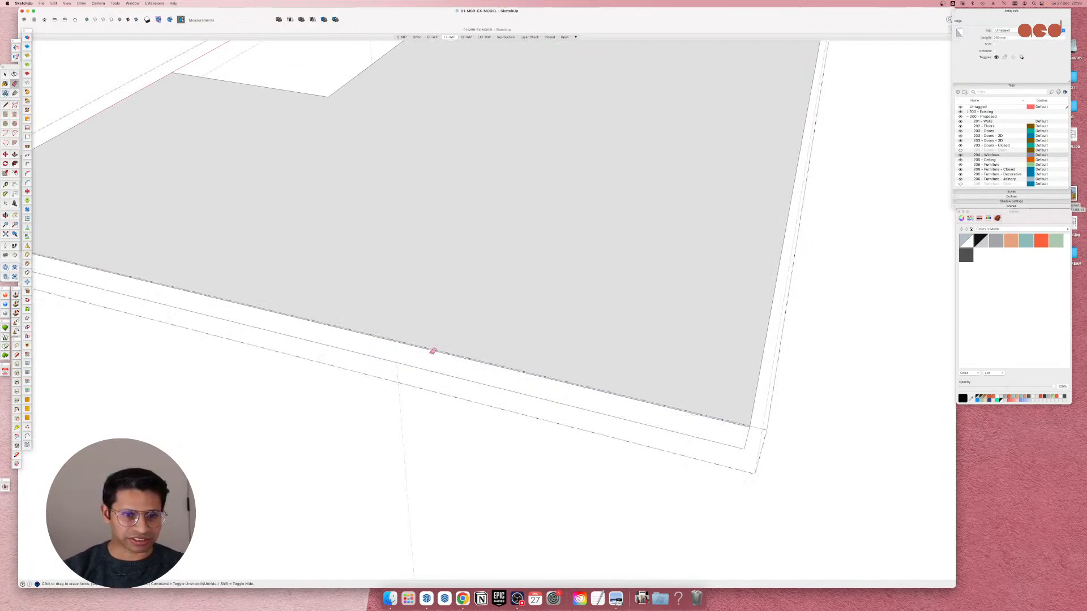
{"action": "scroll", "coordinate": [518, 375], "scroll_direction": "down", "scroll_amount": 8}
Erase the leftover vertical seam on the slab's inner edge along the recessed corner.
{"action": "scroll", "coordinate": [340, 309], "scroll_direction": "up", "scroll_amount": 3}
{"action": "middle_click_drag", "start_coordinate": [393, 315], "coordinate": [849, 317]}
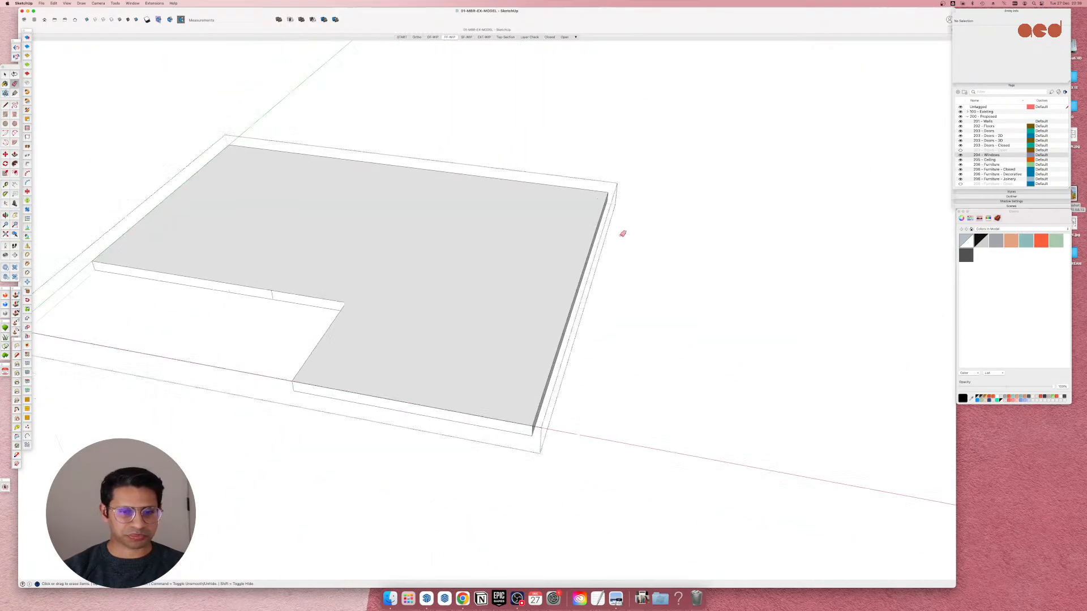
{"action": "scroll", "coordinate": [623, 234], "scroll_direction": "down", "scroll_amount": 4}
{"action": "scroll", "coordinate": [282, 271], "scroll_direction": "up", "scroll_amount": 5}
{"action": "middle_click_drag", "start_coordinate": [281, 272], "coordinate": [650, 253]}
{"action": "scroll", "coordinate": [650, 253], "scroll_direction": "down", "scroll_amount": 4}
{"action": "scroll", "coordinate": [345, 361], "scroll_direction": "up", "scroll_amount": 8}
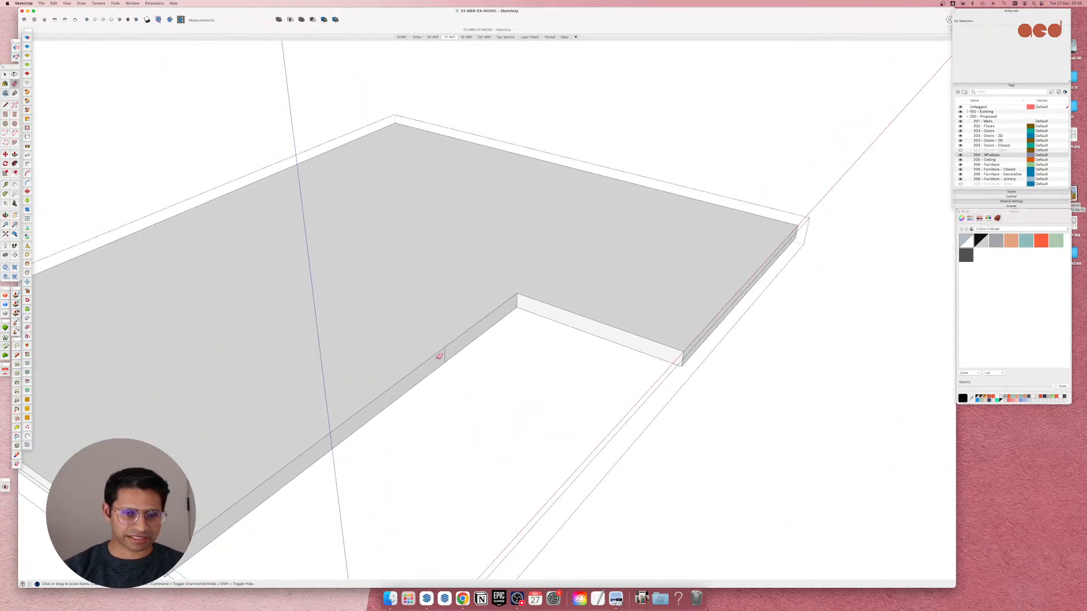
{"action": "scroll", "coordinate": [524, 280], "scroll_direction": "down", "scroll_amount": 5}
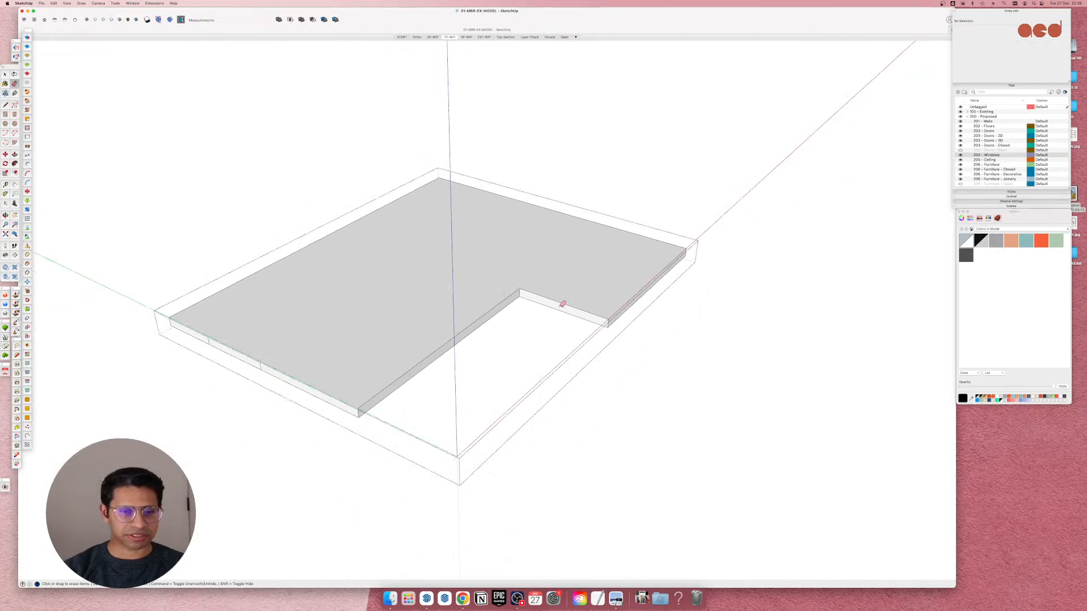
Erase the two remaining vertical seams on the slab's outer side next to the recessed corner.
{"action": "scroll", "coordinate": [243, 356], "scroll_direction": "up", "scroll_amount": 8}
{"action": "scroll", "coordinate": [466, 351], "scroll_direction": "down", "scroll_amount": 5}
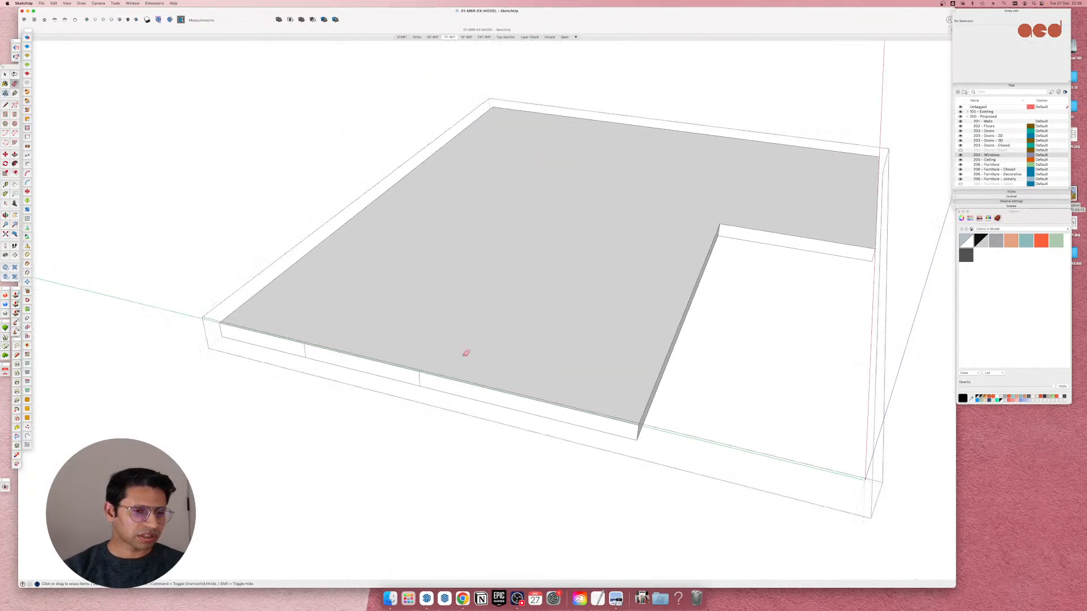
{"action": "scroll", "coordinate": [444, 357], "scroll_direction": "up", "scroll_amount": 5}
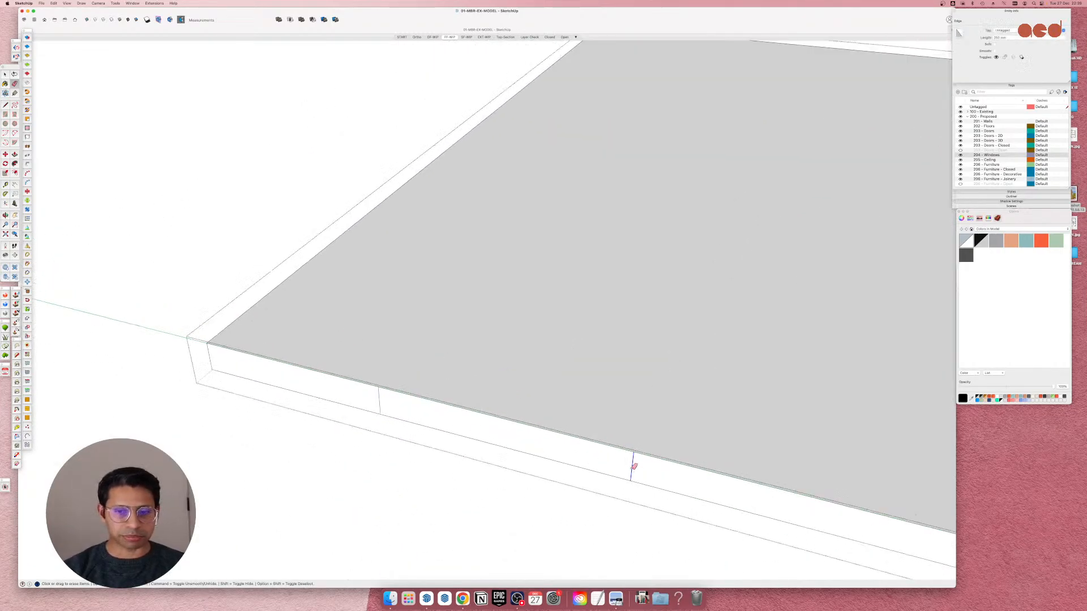
{"action": "scroll", "coordinate": [380, 399], "scroll_direction": "down", "scroll_amount": 6}
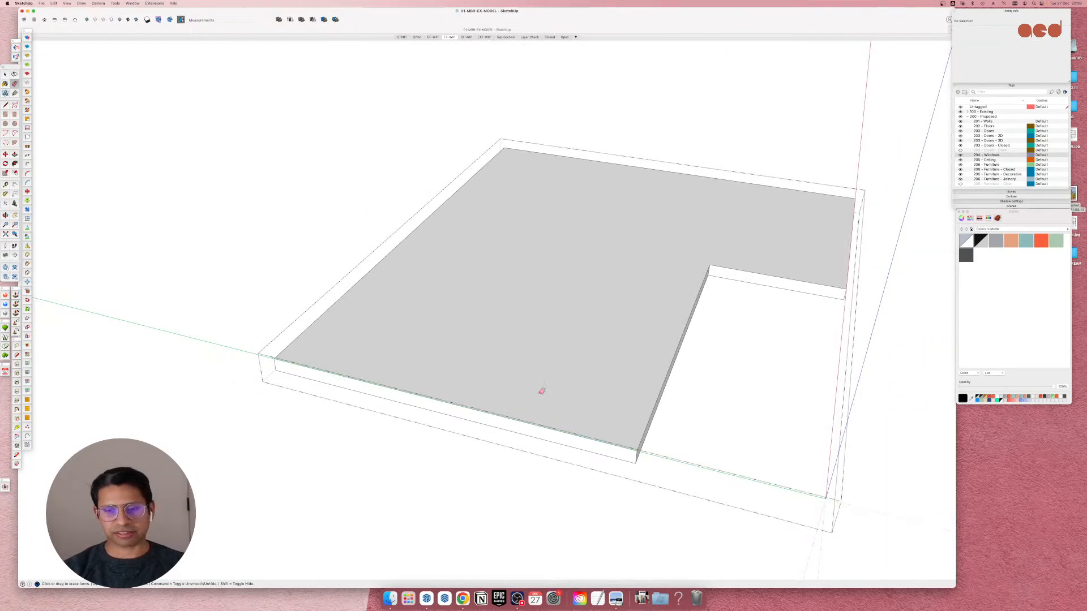
Close the floor slab and examine how it fits beneath the first-floor walls and rooms.
{"action": "mouse_move", "coordinate": [541, 388]}
{"action": "middle_mouse_down"}
{"action": "mouse_move", "coordinate": [308, 308]}
{"action": "mouse_move", "coordinate": [672, 374]}
{"action": "middle_mouse_up"}
{"action": "scroll", "coordinate": [529, 303], "scroll_direction": "down", "scroll_amount": 3}
{"action": "mouse_move", "coordinate": [528, 303]}
{"action": "middle_mouse_down"}
{"action": "mouse_move", "coordinate": [757, 364]}
{"action": "mouse_move", "coordinate": [471, 364]}
{"action": "mouse_move", "coordinate": [620, 338]}
{"action": "mouse_move", "coordinate": [461, 417]}
{"action": "mouse_move", "coordinate": [488, 406]}
{"action": "mouse_move", "coordinate": [487, 340]}
{"action": "mouse_move", "coordinate": [509, 317]}
{"action": "mouse_move", "coordinate": [496, 375]}
{"action": "mouse_move", "coordinate": [665, 340]}
{"action": "middle_mouse_up"}
{"action": "scroll", "coordinate": [551, 367], "scroll_direction": "up", "scroll_amount": 5}
{"action": "middle_click_drag", "start_coordinate": [550, 366], "coordinate": [674, 396]}
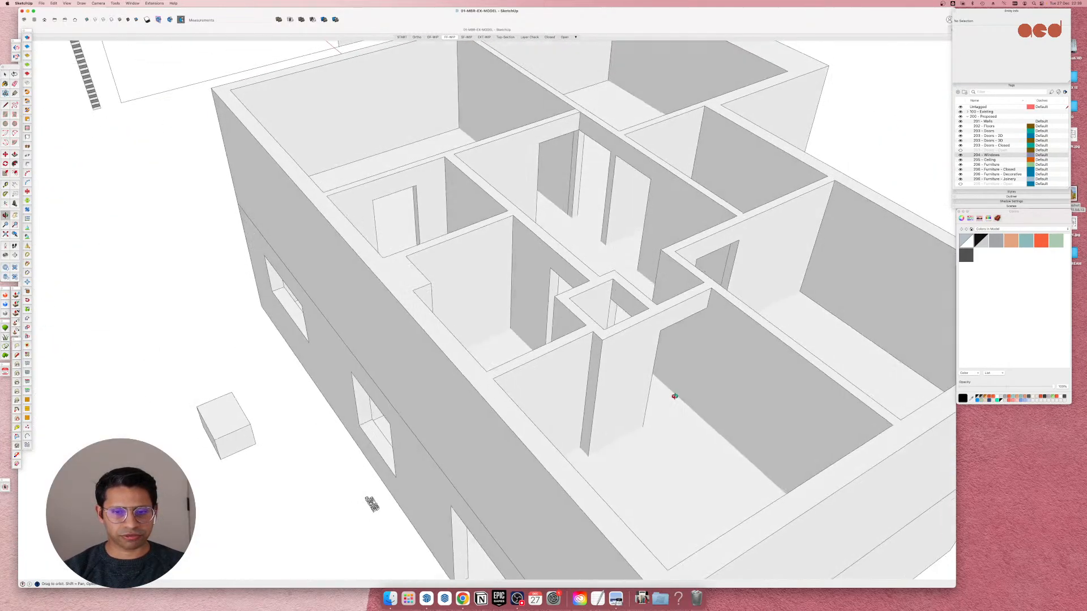
{"action": "scroll", "coordinate": [303, 392], "scroll_direction": "down", "scroll_amount": 3}
{"action": "scroll", "coordinate": [303, 392], "scroll_direction": "up", "scroll_amount": 10}
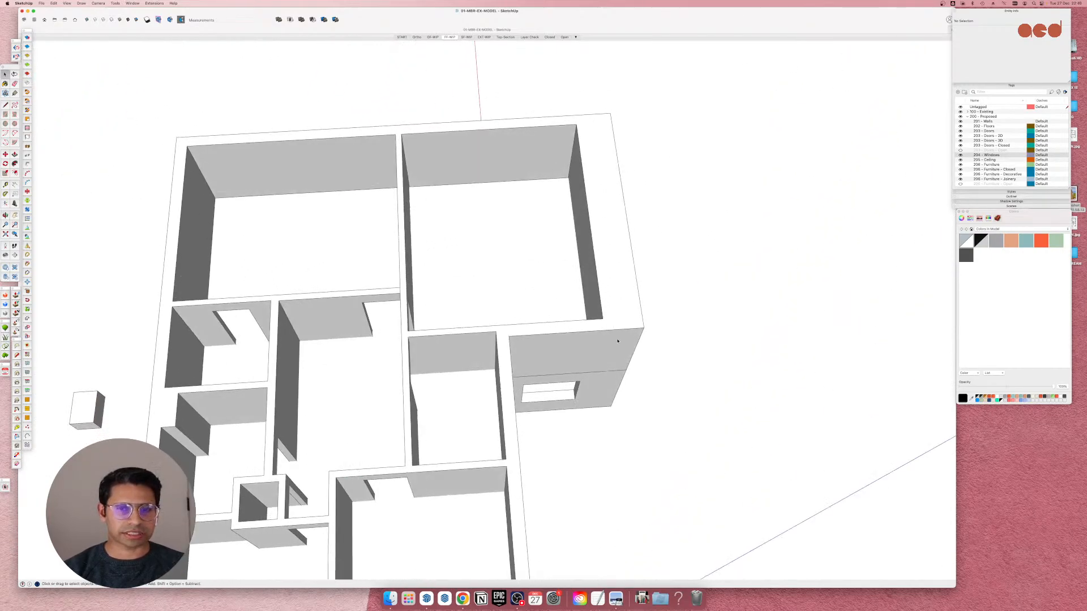
Delete the stray box outside the external wall and close the first-floor group.
{"action": "scroll", "coordinate": [716, 108], "scroll_direction": "down", "scroll_amount": 4}
{"action": "mouse_move", "coordinate": [476, 452]}
{"action": "middle_mouse_down"}
{"action": "mouse_move", "coordinate": [470, 431]}
{"action": "mouse_move", "coordinate": [417, 405]}
{"action": "middle_mouse_up"}
{"action": "double_click", "coordinate": [231, 313]}
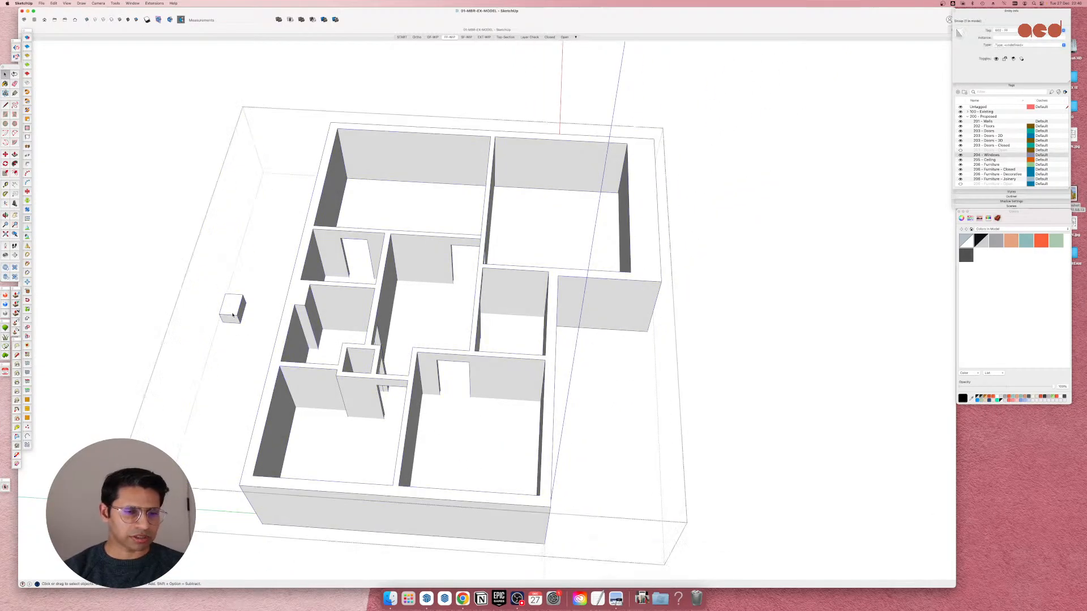
{"action": "mouse_move", "coordinate": [232, 317]}
{"action": "middle_mouse_down"}
{"action": "mouse_move", "coordinate": [439, 395]}
{"action": "mouse_move", "coordinate": [582, 313]}
{"action": "mouse_move", "coordinate": [460, 436]}
{"action": "mouse_move", "coordinate": [496, 420]}
{"action": "middle_mouse_up"}
{"action": "double_click", "coordinate": [493, 413]}
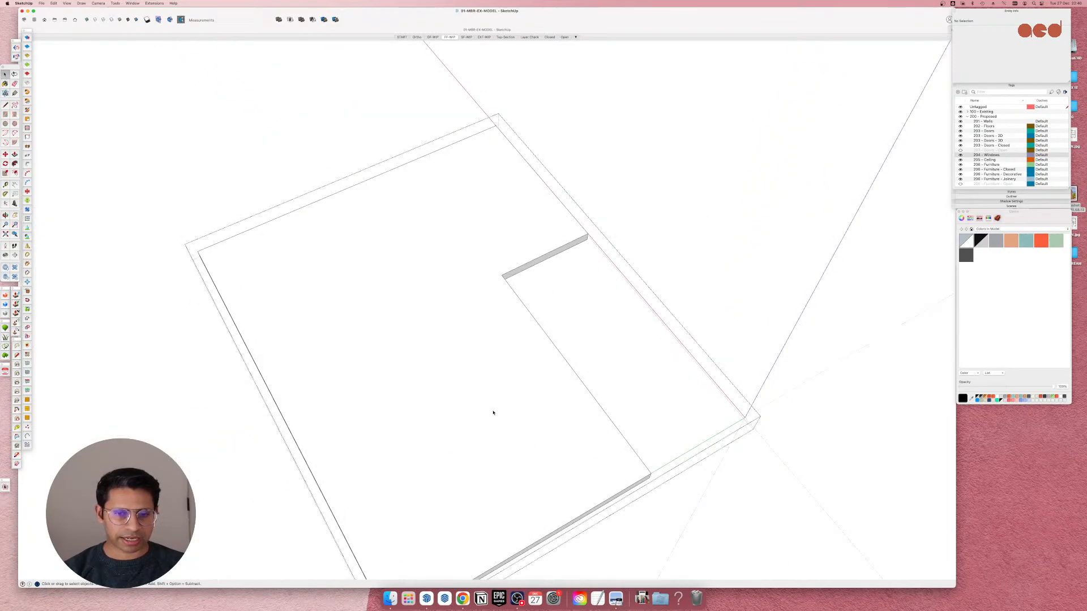
{"action": "scroll", "coordinate": [376, 333], "scroll_direction": "down", "scroll_amount": 6}
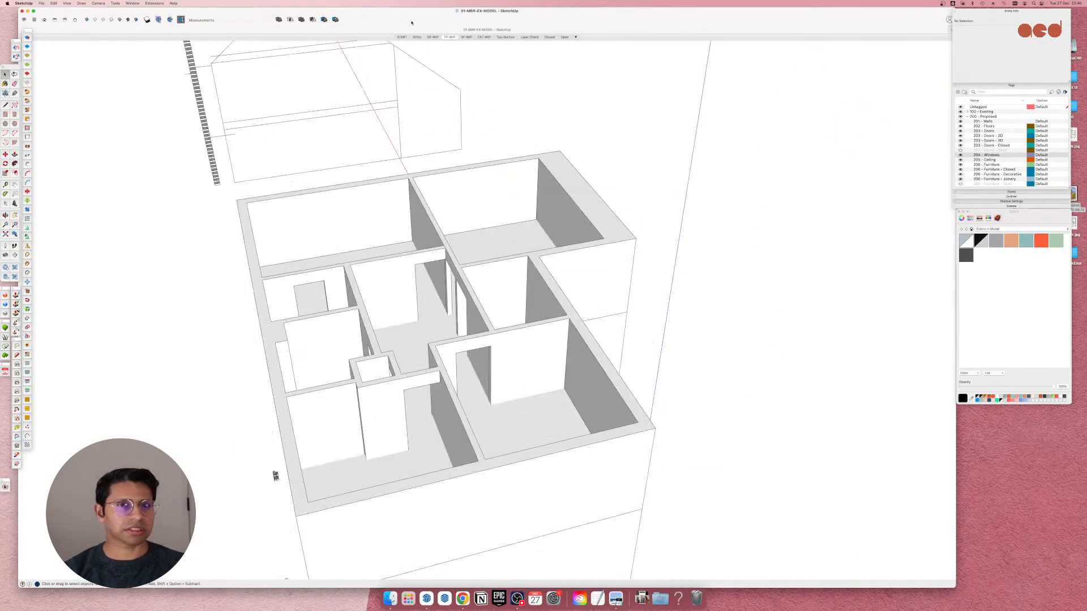
Show the section planes, activate the long section cut and examine where the first-floor slab meets the walls.
{"action": "scroll", "coordinate": [275, 476], "scroll_direction": "down", "scroll_amount": 10}
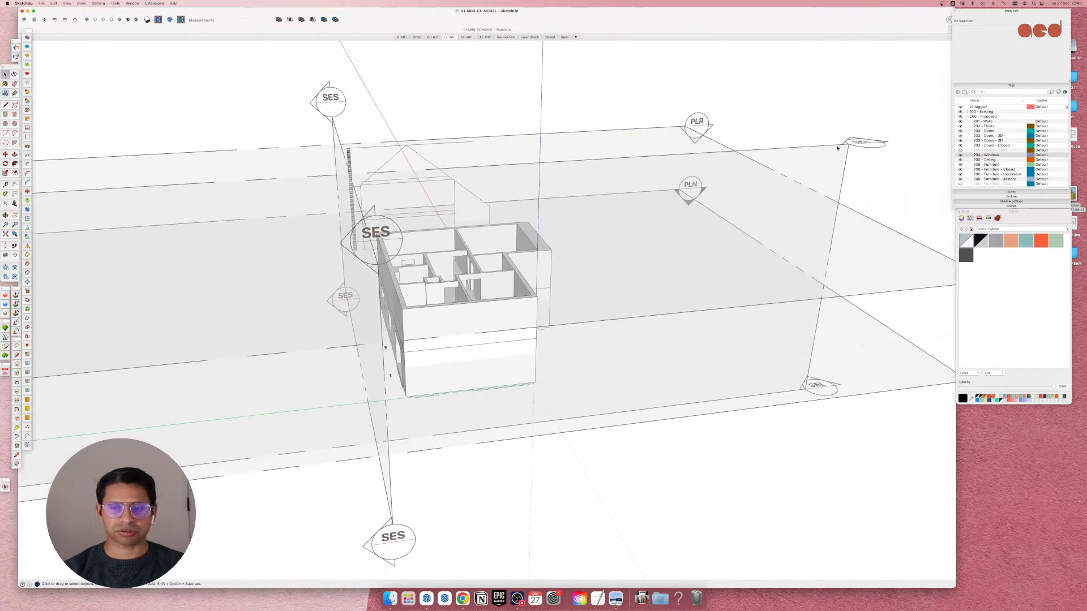
{"action": "double_click", "coordinate": [839, 146]}
{"action": "middle_click_drag", "start_coordinate": [475, 306], "coordinate": [376, 259]}
{"action": "scroll", "coordinate": [323, 211], "scroll_direction": "up", "scroll_amount": 8}
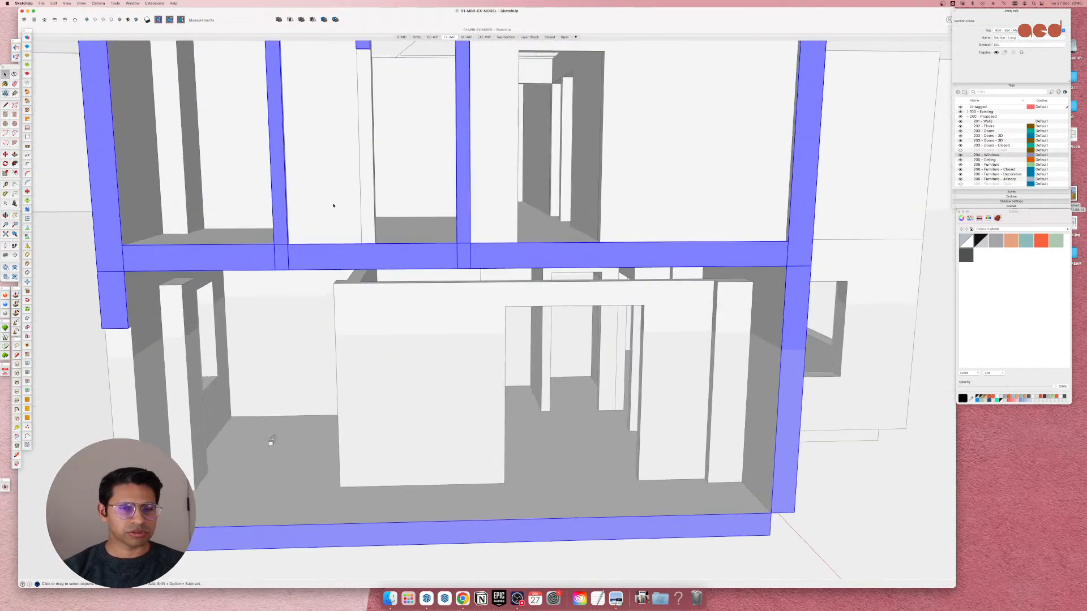
{"action": "scroll", "coordinate": [301, 274], "scroll_direction": "up", "scroll_amount": 2}
{"action": "middle_click_drag", "start_coordinate": [301, 274], "coordinate": [323, 225]}
{"action": "scroll", "coordinate": [322, 226], "scroll_direction": "down", "scroll_amount": 5}
{"action": "scroll", "coordinate": [480, 224], "scroll_direction": "up", "scroll_amount": 3}
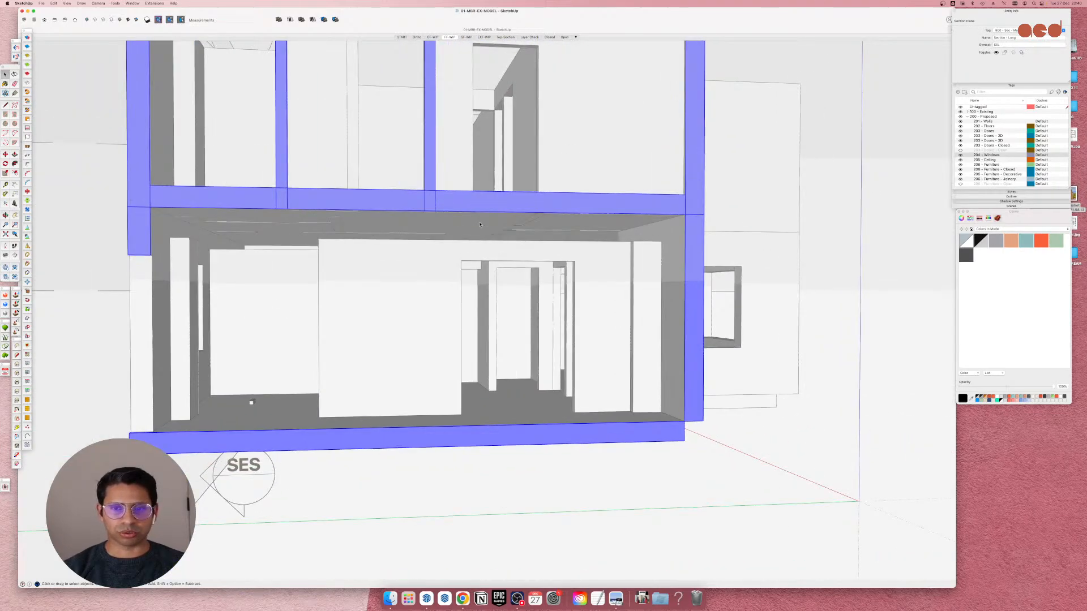
Examine the section cut where the first-floor slab meets the external wall and hide the section planes.
{"action": "middle_click_drag", "start_coordinate": [480, 224], "coordinate": [576, 238]}
{"action": "scroll", "coordinate": [833, 230], "scroll_direction": "up", "scroll_amount": 5}
{"action": "middle_click_drag", "start_coordinate": [736, 249], "coordinate": [762, 211]}
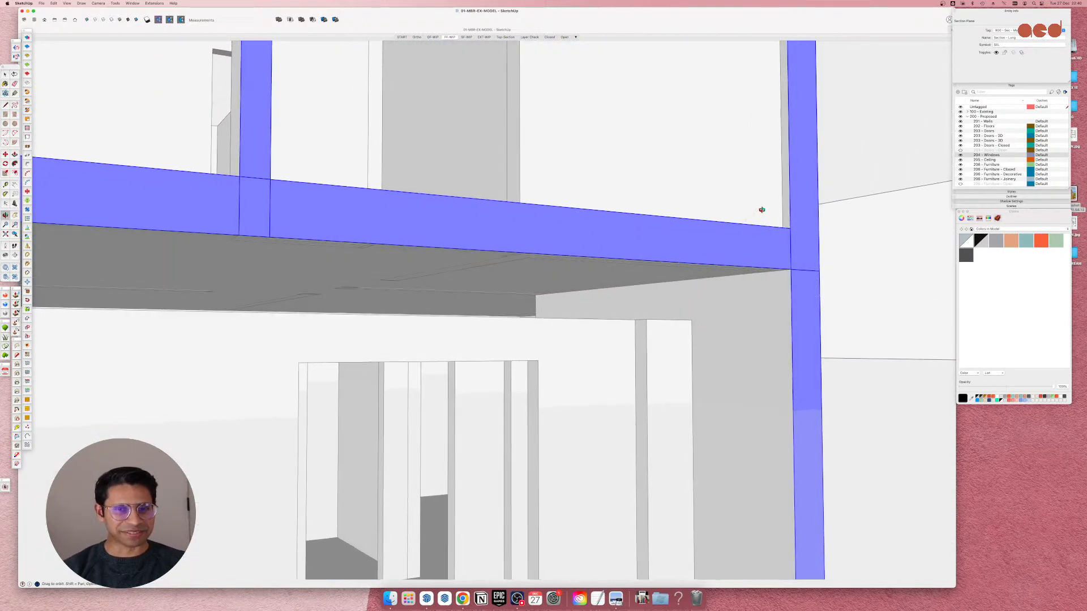
{"action": "scroll", "coordinate": [762, 211], "scroll_direction": "down", "scroll_amount": 3}
{"action": "scroll", "coordinate": [739, 265], "scroll_direction": "down", "scroll_amount": 2}
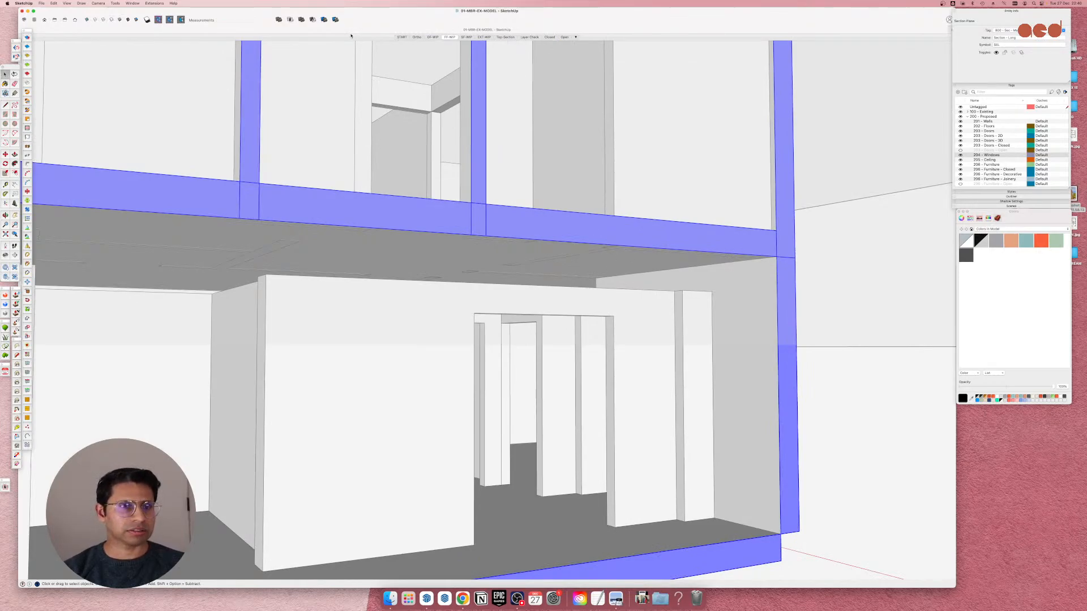
{"action": "left_click", "coordinate": [161, 18]}
Move the first-floor slab vertically so its top surface sits directly beneath the first-floor walls, and deselect it.
{"action": "double_click", "coordinate": [428, 235]}
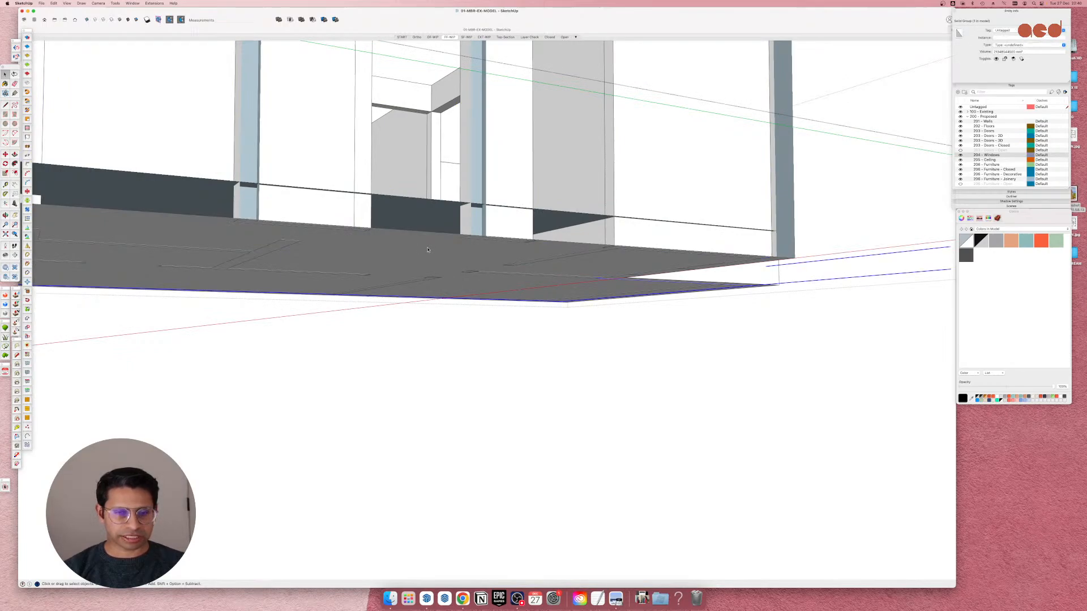
{"action": "key", "text": "m"}
{"action": "left_click", "coordinate": [426, 247]}
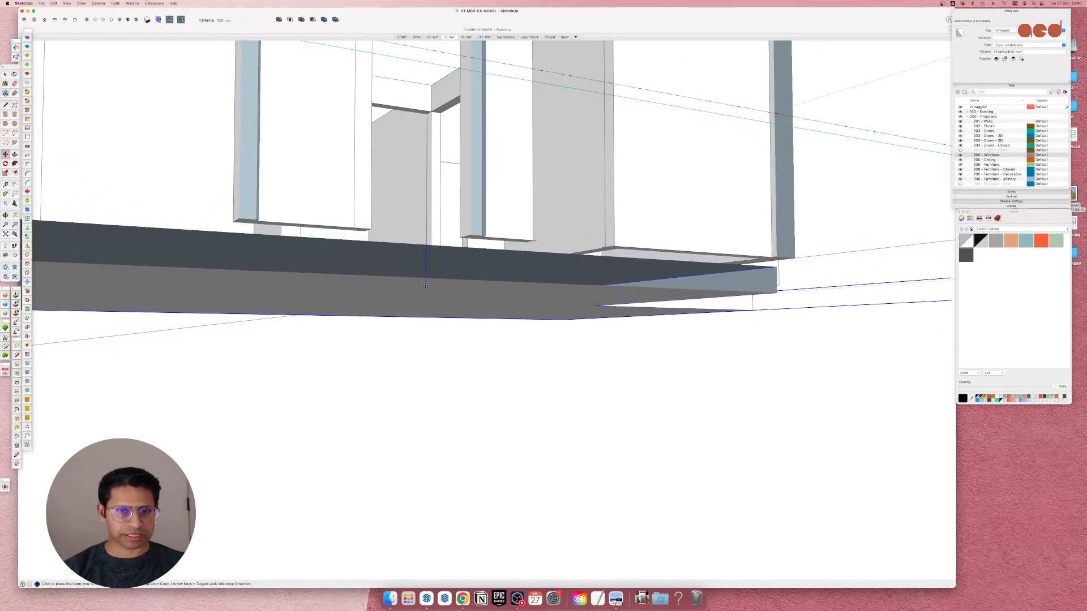
{"action": "left_click", "coordinate": [426, 345]}
{"action": "middle_click_drag", "start_coordinate": [525, 279], "coordinate": [540, 364]}
{"action": "scroll", "coordinate": [565, 377], "scroll_direction": "up", "scroll_amount": 3}
{"action": "left_click", "coordinate": [692, 454]}
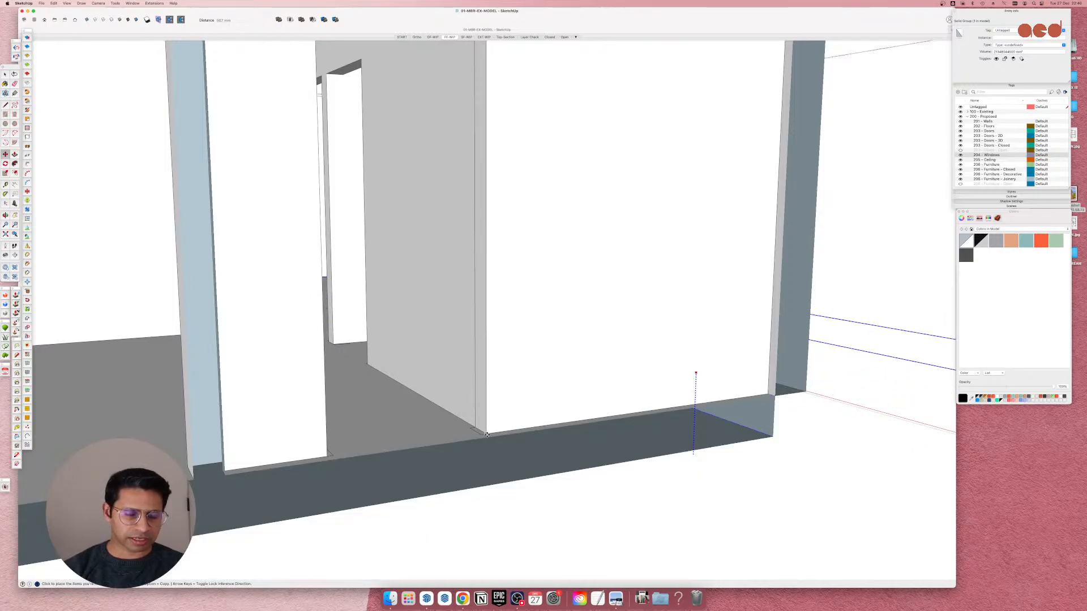
{"action": "middle_click_drag", "start_coordinate": [525, 352], "coordinate": [655, 388]}
{"action": "scroll", "coordinate": [662, 382], "scroll_direction": "down", "scroll_amount": 5}
{"action": "key", "text": "space"}
{"action": "key", "text": "Escape"}
Examine how the underside of the first-floor slab meets the tops of the ground-floor walls.
{"action": "middle_click_drag", "start_coordinate": [690, 327], "coordinate": [610, 313]}
{"action": "scroll", "coordinate": [610, 313], "scroll_direction": "up", "scroll_amount": 10}
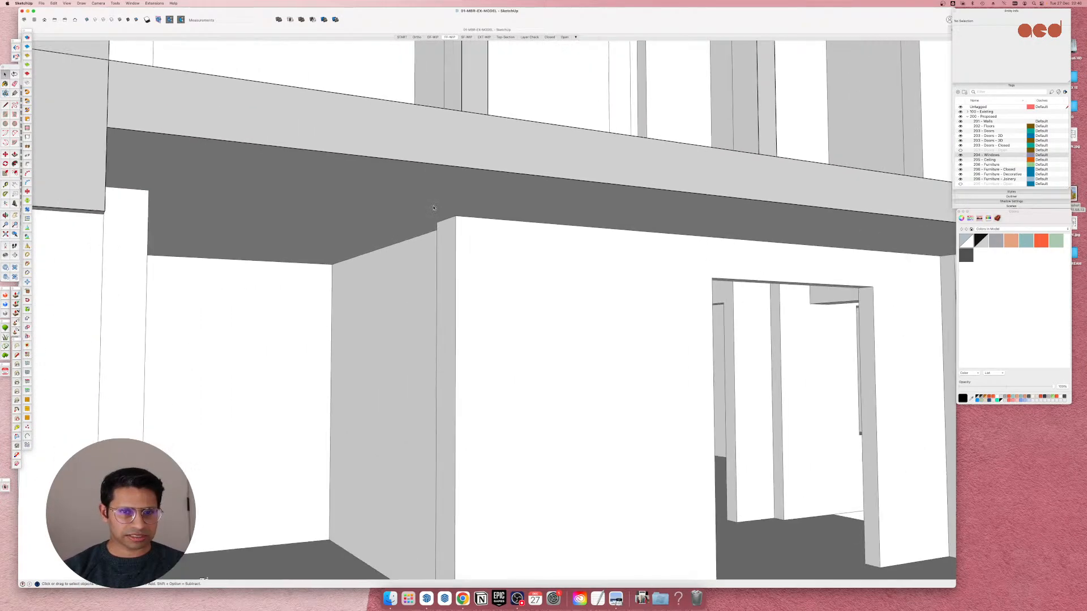
{"action": "scroll", "coordinate": [461, 242], "scroll_direction": "down", "scroll_amount": 10}
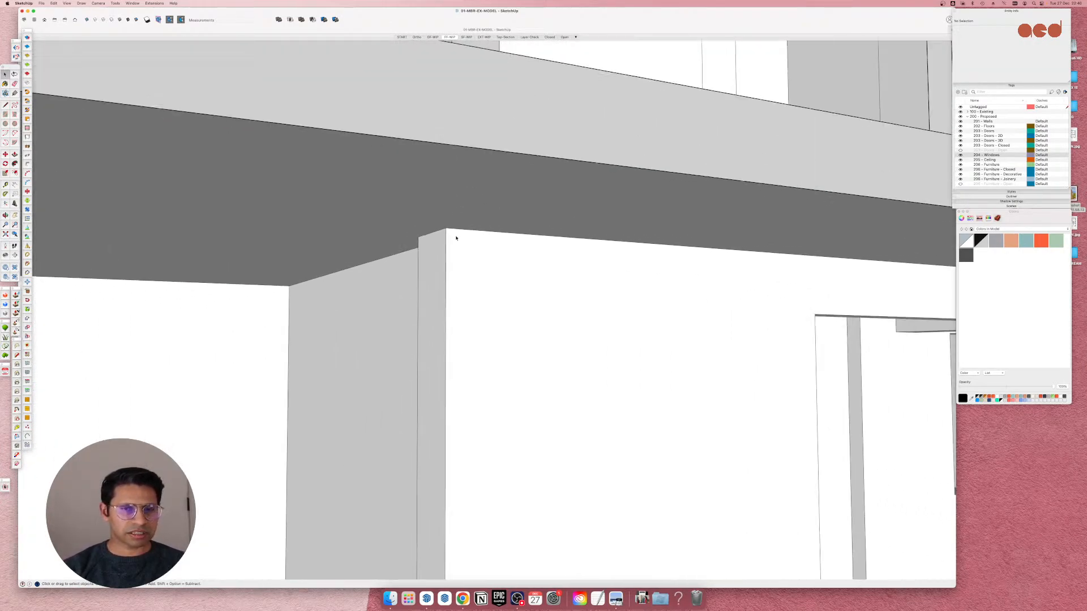
{"action": "scroll", "coordinate": [409, 215], "scroll_direction": "up", "scroll_amount": 4}
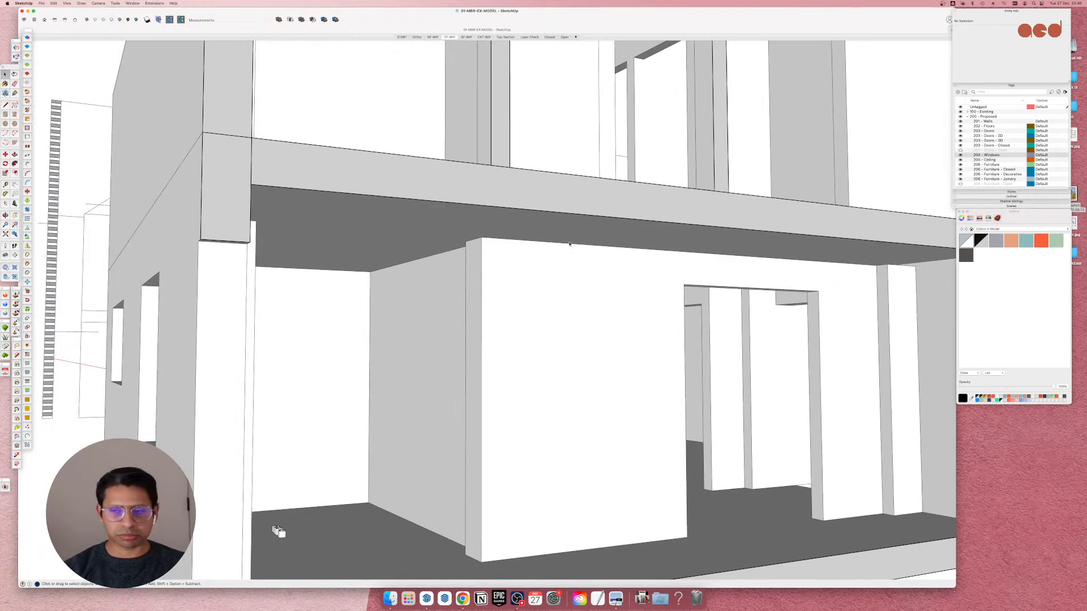
{"action": "scroll", "coordinate": [568, 245], "scroll_direction": "down", "scroll_amount": 5}
{"action": "scroll", "coordinate": [829, 257], "scroll_direction": "up", "scroll_amount": 10}
{"action": "mouse_move", "coordinate": [799, 258]}
{"action": "middle_mouse_down"}
{"action": "mouse_move", "coordinate": [631, 328]}
{"action": "mouse_move", "coordinate": [748, 284]}
{"action": "mouse_move", "coordinate": [796, 279]}
{"action": "mouse_move", "coordinate": [772, 308]}
{"action": "mouse_move", "coordinate": [779, 257]}
{"action": "middle_mouse_up"}
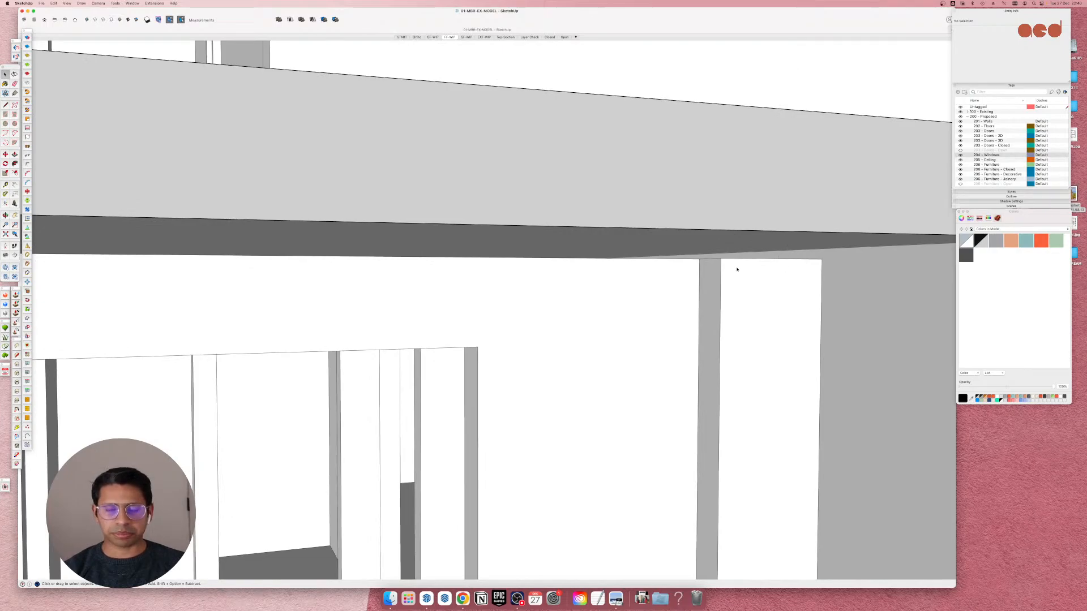
{"action": "scroll", "coordinate": [715, 268], "scroll_direction": "down", "scroll_amount": 3}
{"action": "mouse_move", "coordinate": [738, 262]}
{"action": "middle_mouse_down"}
{"action": "mouse_move", "coordinate": [745, 274]}
{"action": "mouse_move", "coordinate": [787, 204]}
{"action": "middle_mouse_up"}
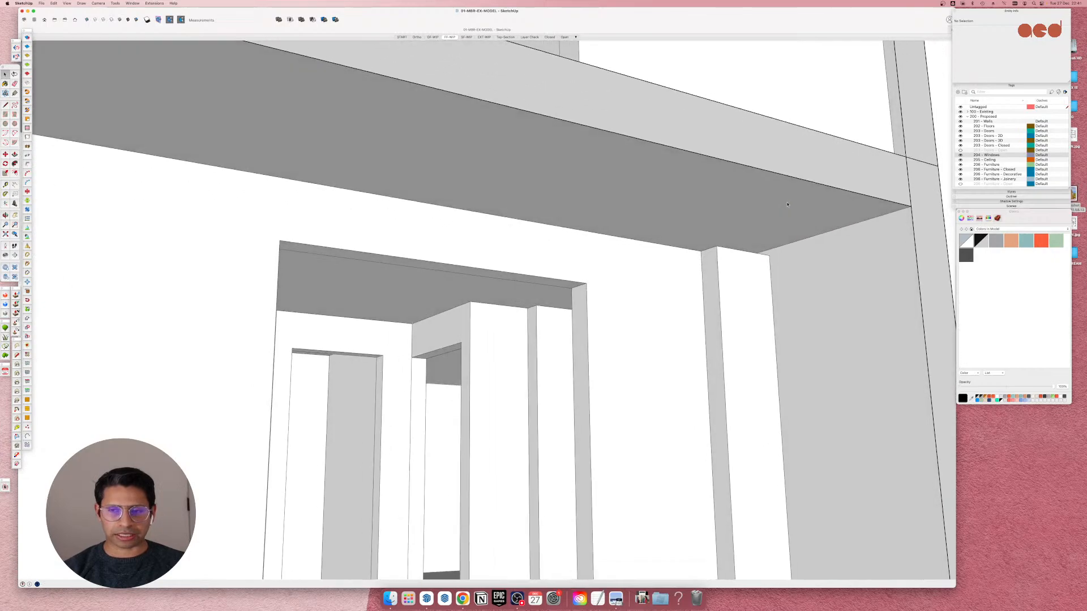
Open the floor slab and push/pull its underside to the top corner of the ground-floor wall.
{"action": "scroll", "coordinate": [766, 226], "scroll_direction": "up", "scroll_amount": 5}
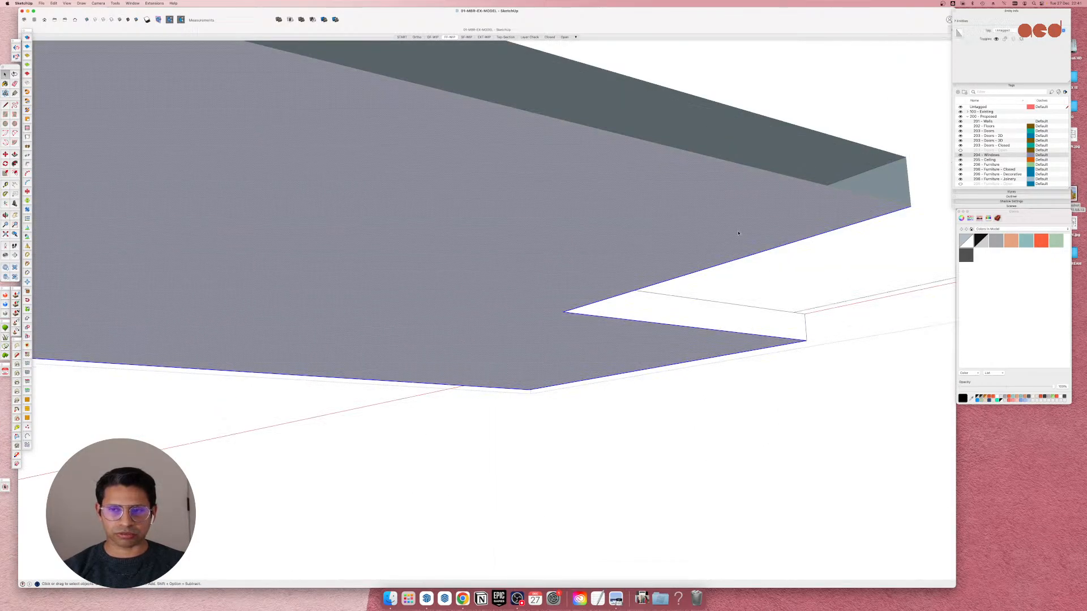
{"action": "scroll", "coordinate": [738, 234], "scroll_direction": "down", "scroll_amount": 10}
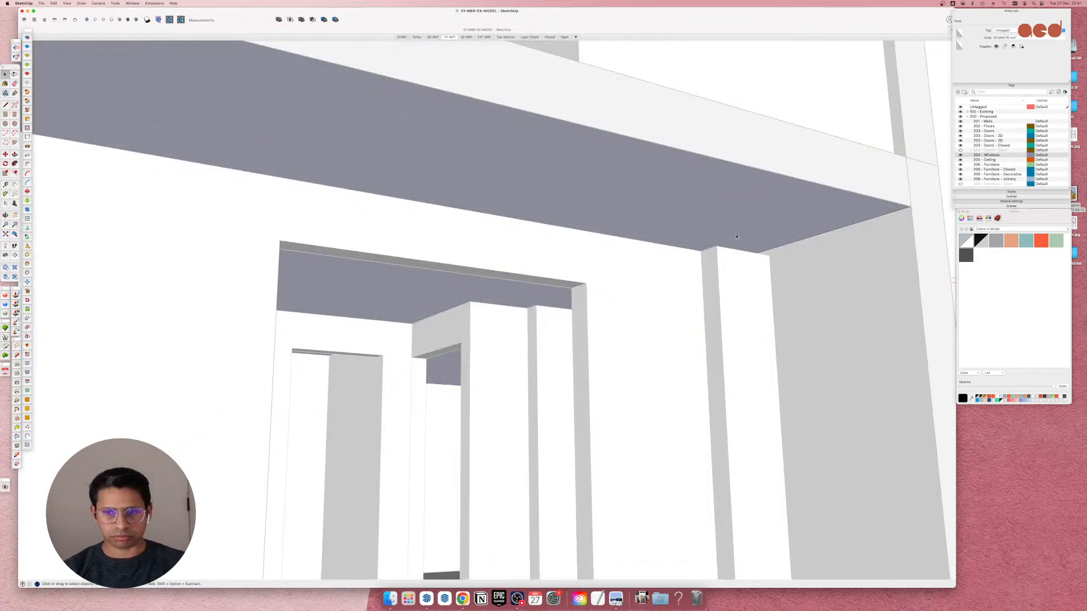
{"action": "mouse_move", "coordinate": [731, 236]}
{"action": "middle_mouse_down"}
{"action": "mouse_move", "coordinate": [650, 279]}
{"action": "mouse_move", "coordinate": [696, 260]}
{"action": "middle_mouse_up"}
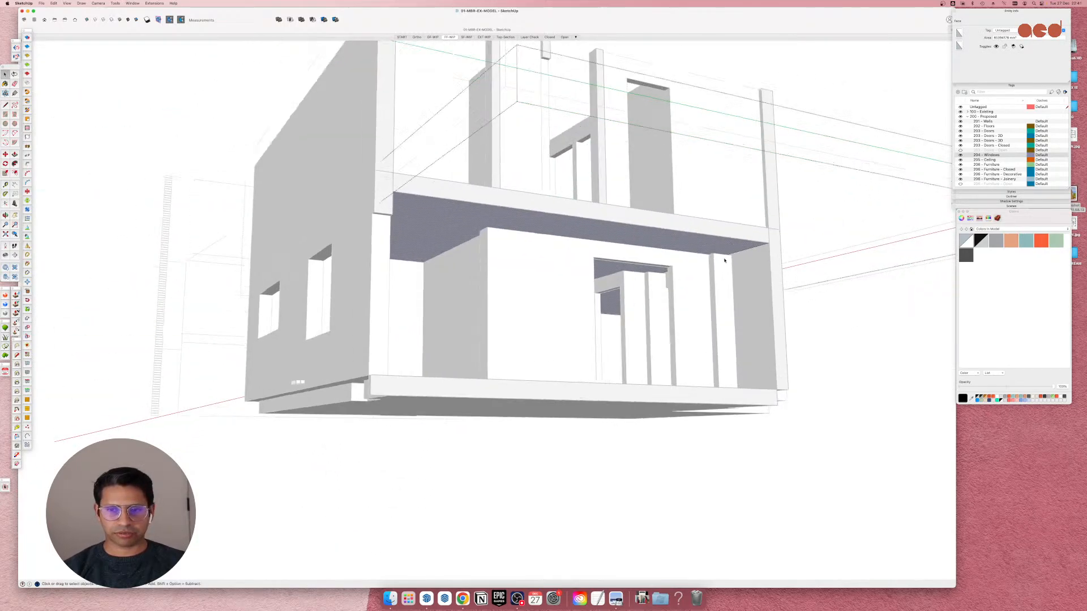
{"action": "scroll", "coordinate": [722, 253], "scroll_direction": "up", "scroll_amount": 8}
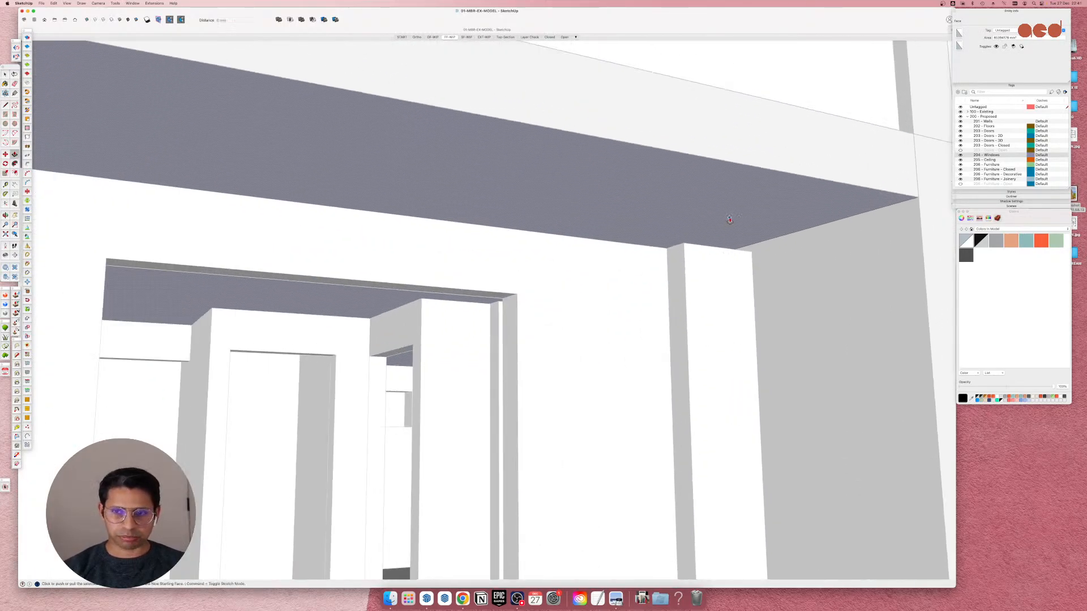
{"action": "left_click", "coordinate": [715, 244]}
{"action": "left_click", "coordinate": [686, 240]}
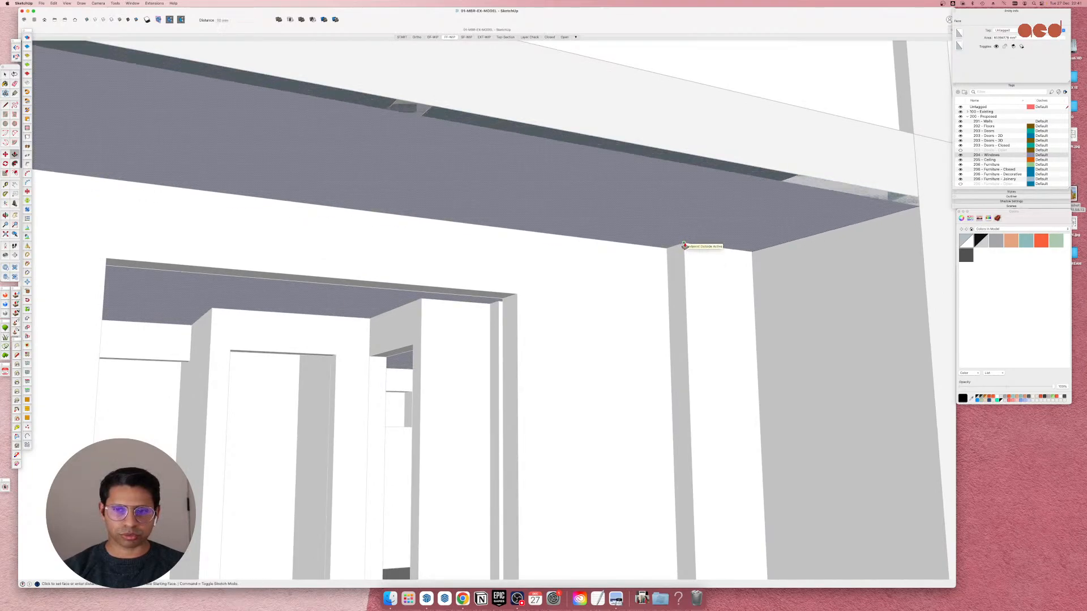
{"action": "left_click", "coordinate": [684, 245]}
Examine the adjusted slab between both storeys at the cut face and from above the first-floor rooms.
{"action": "scroll", "coordinate": [701, 284], "scroll_direction": "down", "scroll_amount": 10}
{"action": "middle_click_drag", "start_coordinate": [546, 286], "coordinate": [497, 435]}
{"action": "scroll", "coordinate": [628, 195], "scroll_direction": "down", "scroll_amount": 6}
{"action": "scroll", "coordinate": [409, 444], "scroll_direction": "up", "scroll_amount": 4}
{"action": "scroll", "coordinate": [527, 337], "scroll_direction": "up", "scroll_amount": 5}
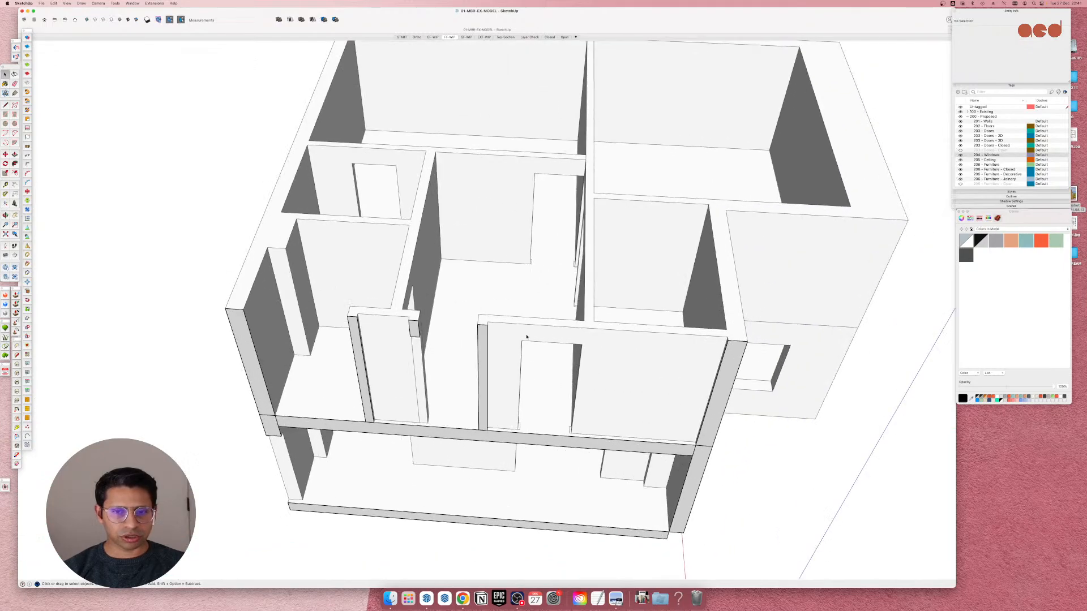
{"action": "middle_click_drag", "start_coordinate": [526, 337], "coordinate": [537, 359]}
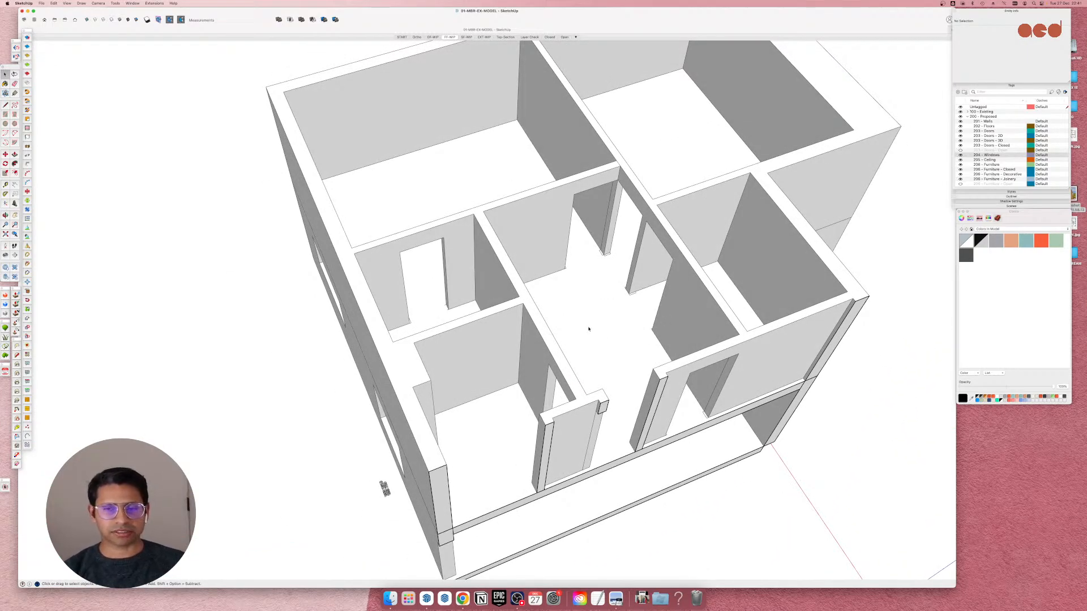
{"action": "middle_click_drag", "start_coordinate": [588, 329], "coordinate": [485, 116]}
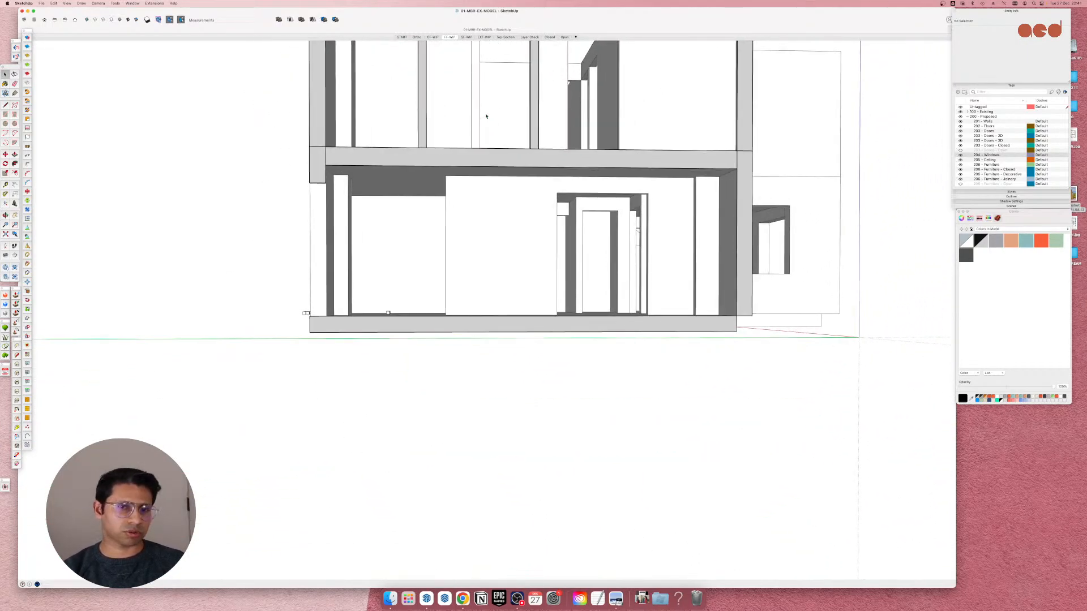
{"action": "scroll", "coordinate": [539, 162], "scroll_direction": "up", "scroll_amount": 6}
{"action": "middle_click_drag", "start_coordinate": [519, 206], "coordinate": [487, 208]}
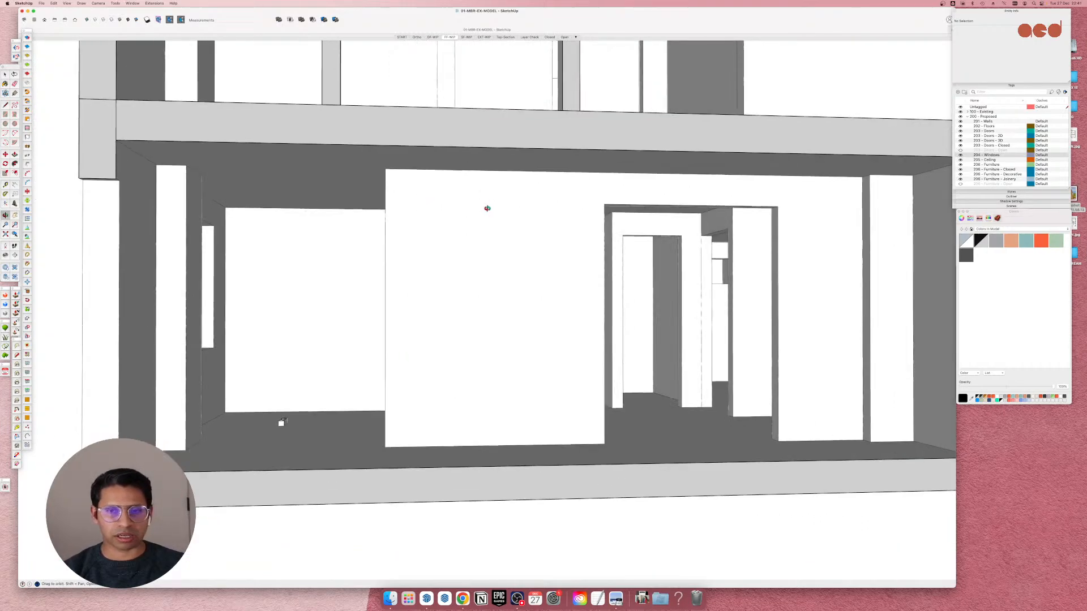
{"action": "scroll", "coordinate": [543, 196], "scroll_direction": "down", "scroll_amount": 5}
{"action": "scroll", "coordinate": [453, 198], "scroll_direction": "up", "scroll_amount": 5}
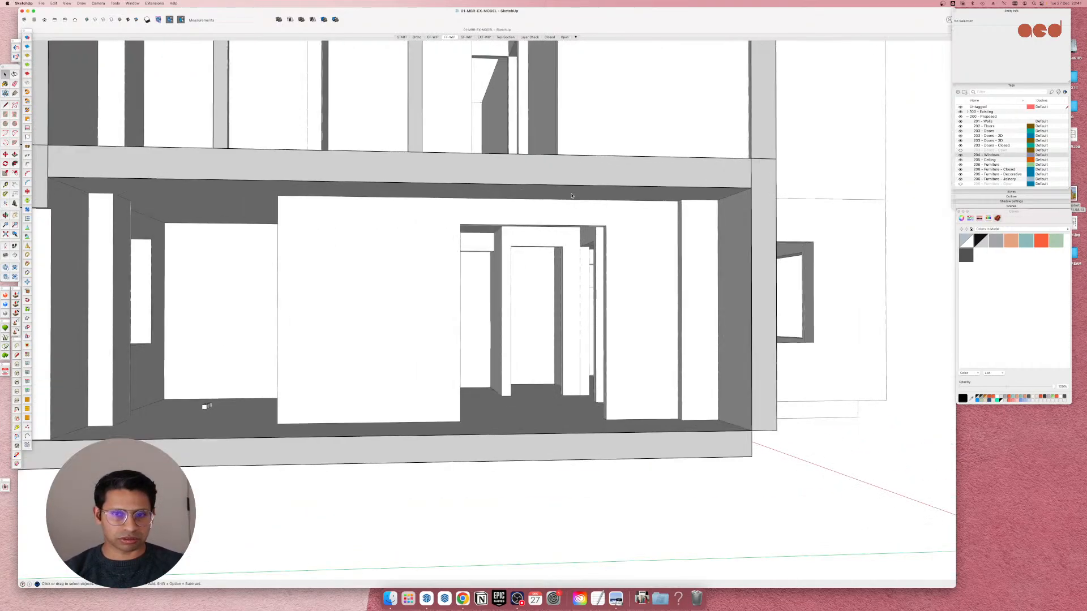
{"action": "middle_click_drag", "start_coordinate": [444, 202], "coordinate": [496, 226]}
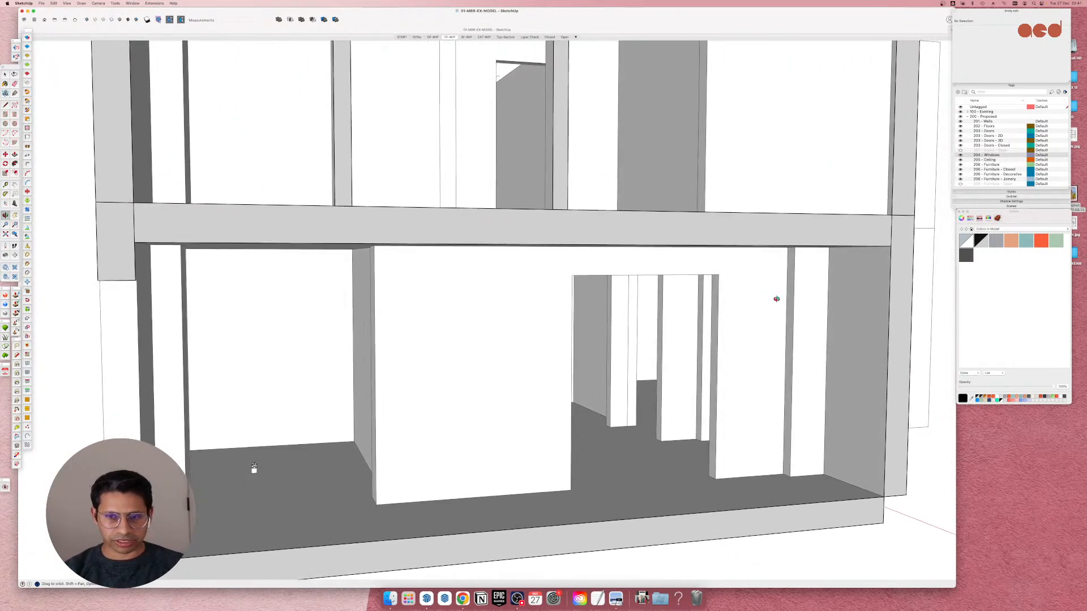
{"action": "middle_click_drag", "start_coordinate": [776, 299], "coordinate": [739, 250]}
{"action": "middle_click_drag", "start_coordinate": [704, 212], "coordinate": [699, 292]}
{"action": "scroll", "coordinate": [698, 292], "scroll_direction": "up", "scroll_amount": 2}
{"action": "scroll", "coordinate": [651, 266], "scroll_direction": "up", "scroll_amount": 2}
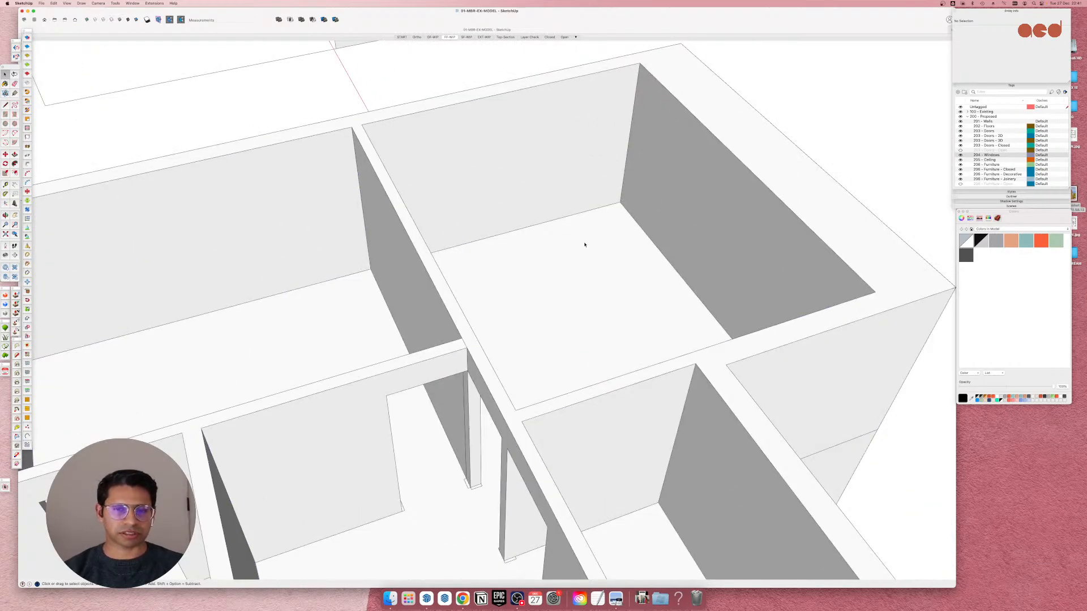
Inspect the edges where the slab's top surface meets the base of the first-floor walls and door jambs.
{"action": "scroll", "coordinate": [561, 227], "scroll_direction": "down", "scroll_amount": 3}
{"action": "key", "text": "space"}
{"action": "scroll", "coordinate": [530, 292], "scroll_direction": "up", "scroll_amount": 5}
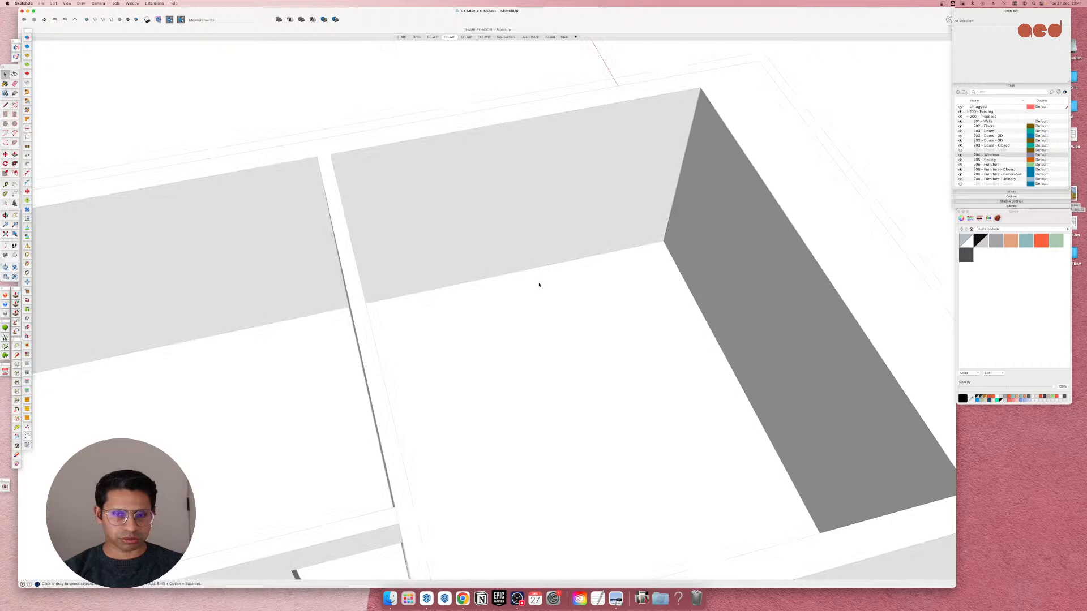
{"action": "scroll", "coordinate": [539, 285], "scroll_direction": "down", "scroll_amount": 10}
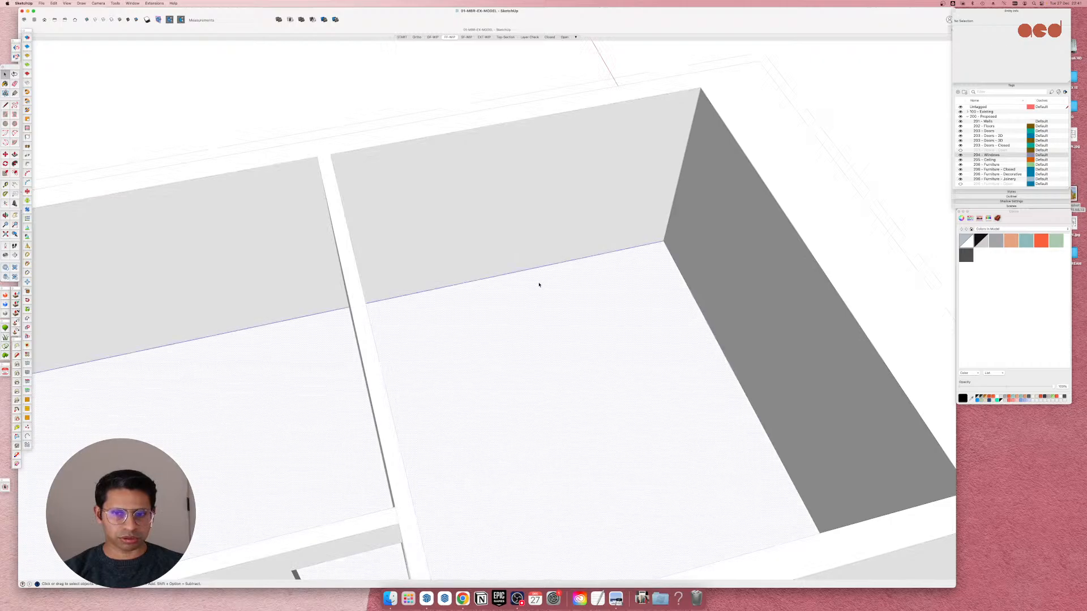
{"action": "scroll", "coordinate": [632, 438], "scroll_direction": "up", "scroll_amount": 15}
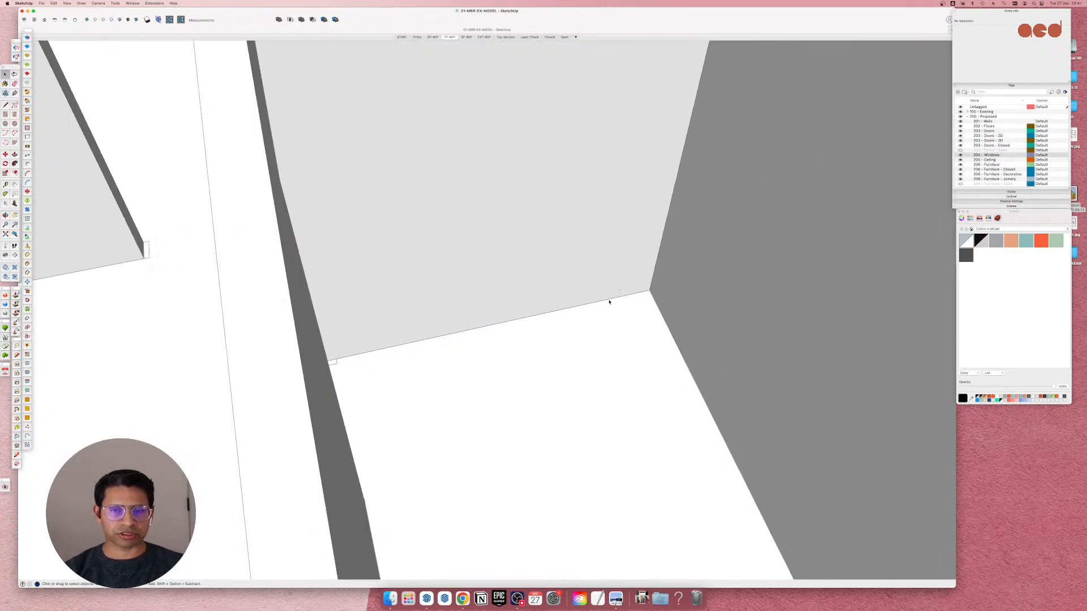
{"action": "scroll", "coordinate": [524, 439], "scroll_direction": "down", "scroll_amount": 10}
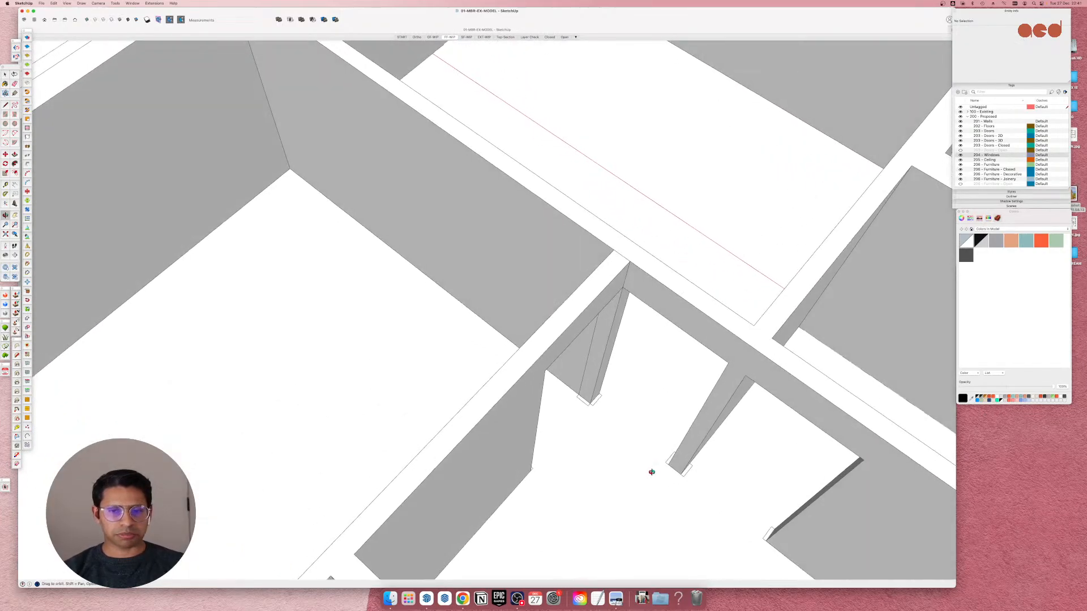
{"action": "scroll", "coordinate": [672, 370], "scroll_direction": "up", "scroll_amount": 3}
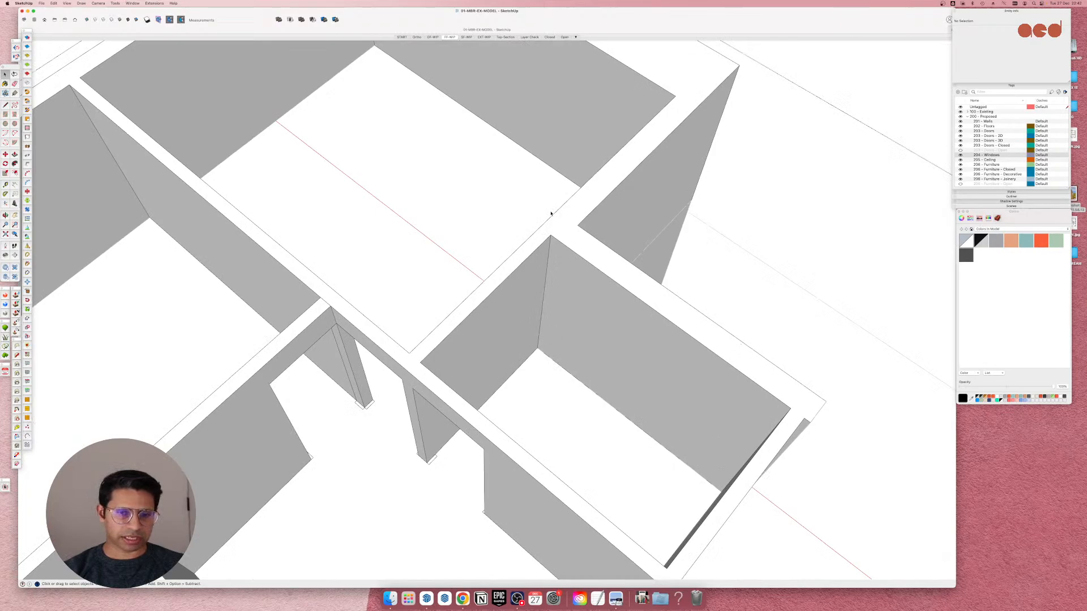
{"action": "scroll", "coordinate": [473, 373], "scroll_direction": "up", "scroll_amount": 10}
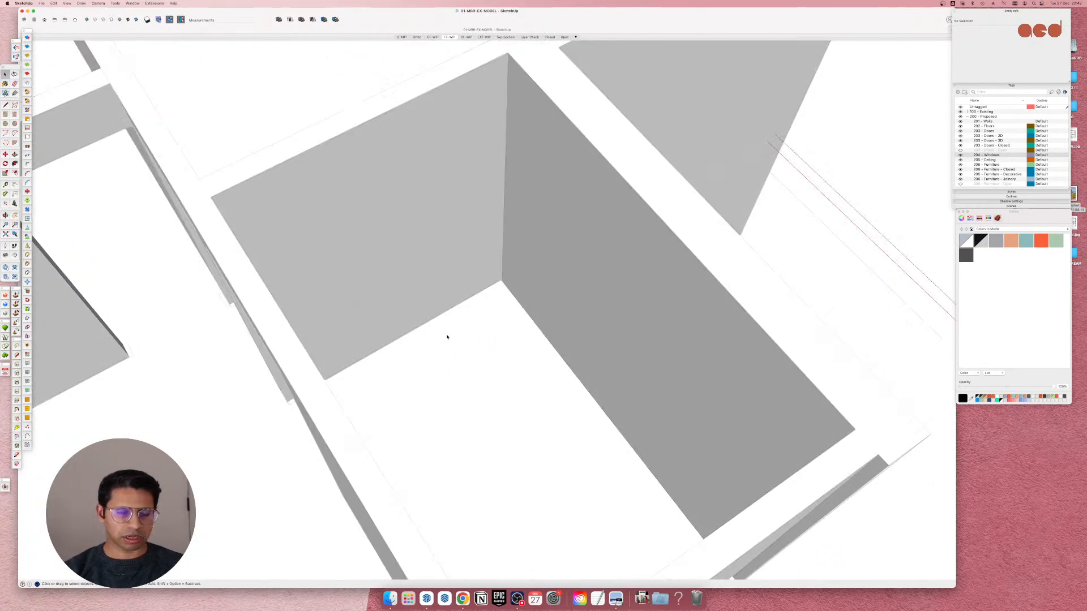
Raise the slab's top face slightly inside the first-floor rooms with Push/Pull and close the slab.
{"action": "triple_click", "coordinate": [447, 336]}
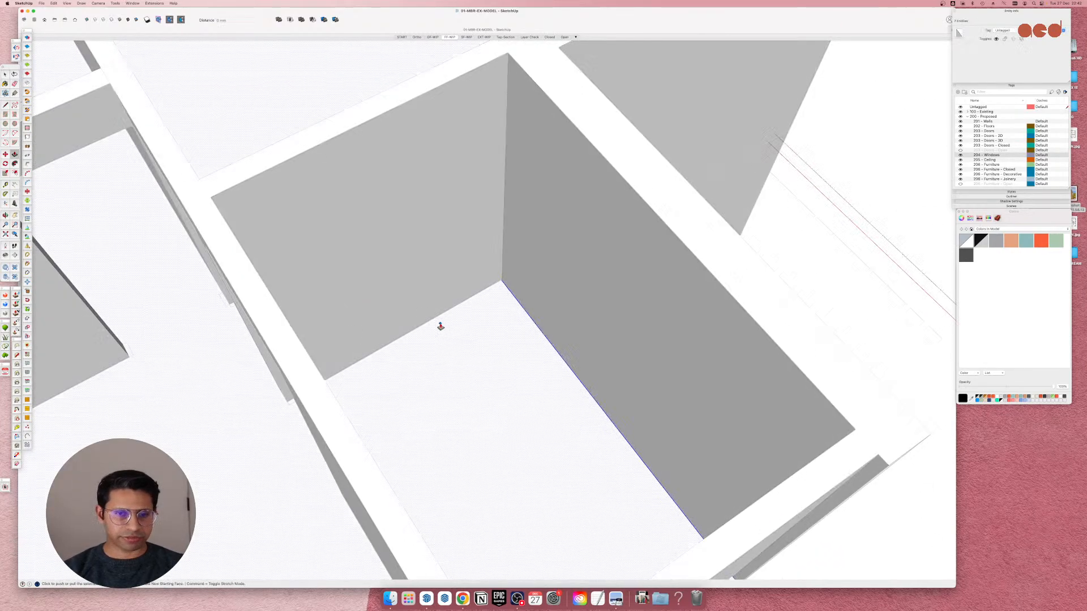
{"action": "key", "text": "p"}
{"action": "left_click", "coordinate": [439, 323]}
{"action": "key", "text": "space"}
{"action": "key", "text": "Escape"}
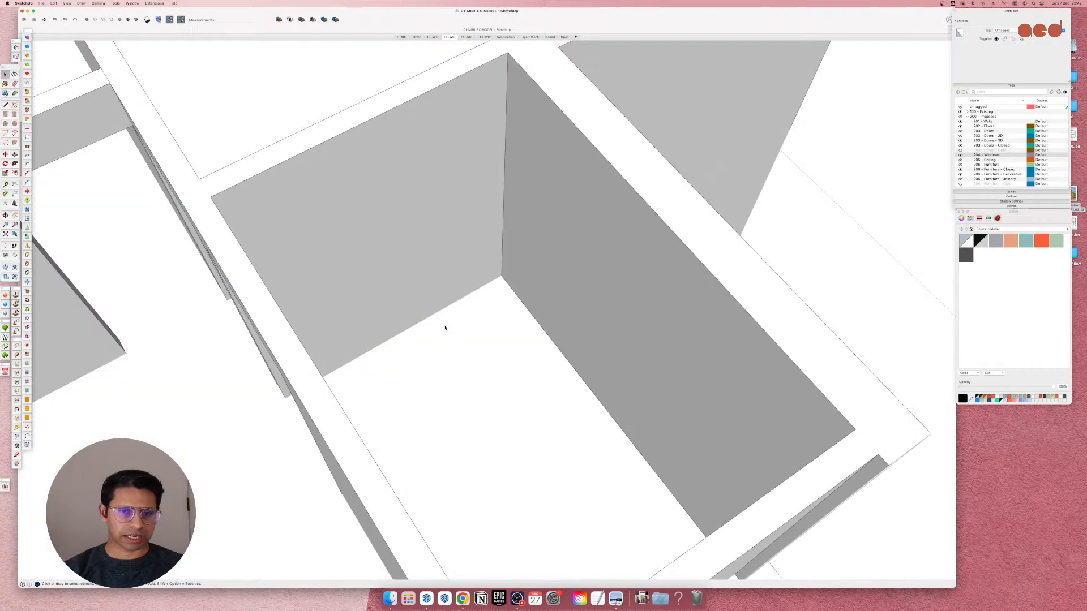
{"action": "key", "text": "Escape"}
Check the raised floor against the wall bases in the small corner room and the surrounding rooms.
{"action": "scroll", "coordinate": [629, 391], "scroll_direction": "down", "scroll_amount": 5}
{"action": "scroll", "coordinate": [504, 311], "scroll_direction": "up", "scroll_amount": 5}
{"action": "scroll", "coordinate": [531, 323], "scroll_direction": "up", "scroll_amount": 5}
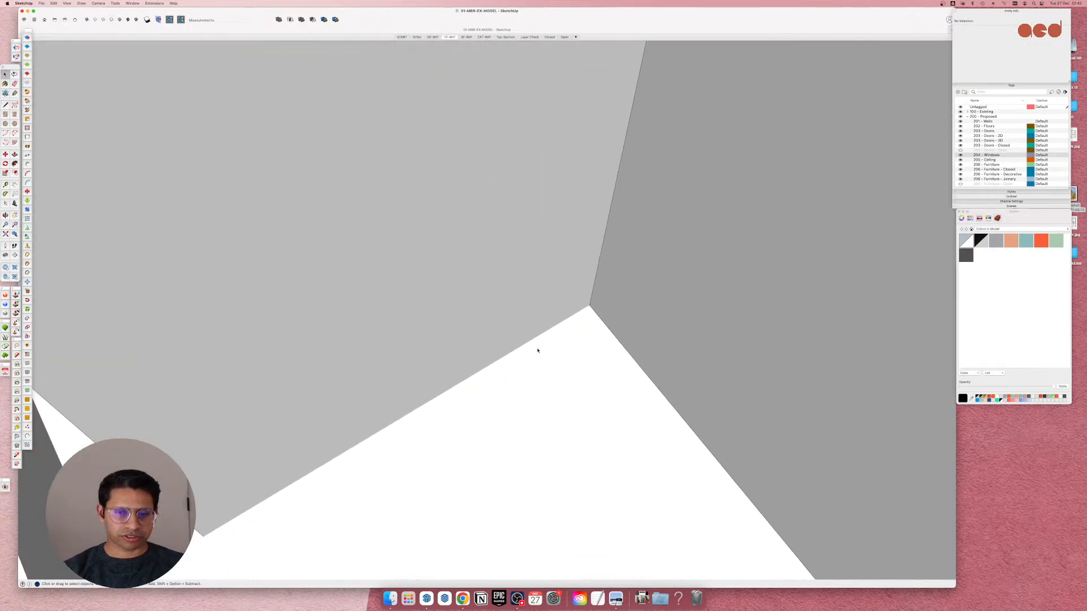
{"action": "scroll", "coordinate": [504, 368], "scroll_direction": "down", "scroll_amount": 5}
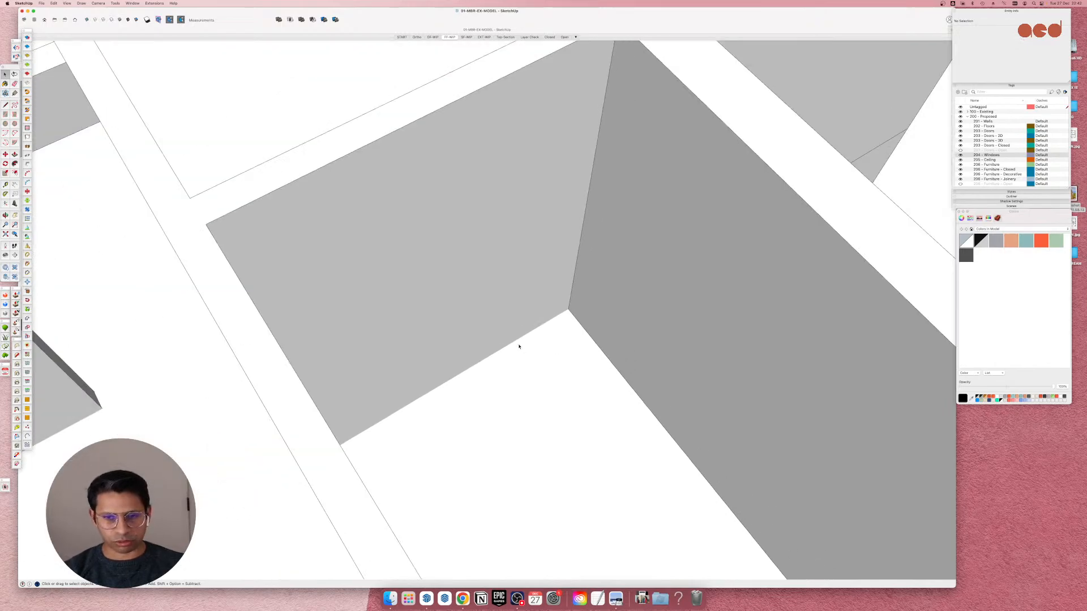
{"action": "mouse_move", "coordinate": [543, 390]}
{"action": "middle_mouse_down"}
{"action": "mouse_move", "coordinate": [439, 349]}
{"action": "mouse_move", "coordinate": [332, 364]}
{"action": "mouse_move", "coordinate": [747, 364]}
{"action": "mouse_move", "coordinate": [723, 344]}
{"action": "mouse_move", "coordinate": [546, 402]}
{"action": "middle_mouse_up"}
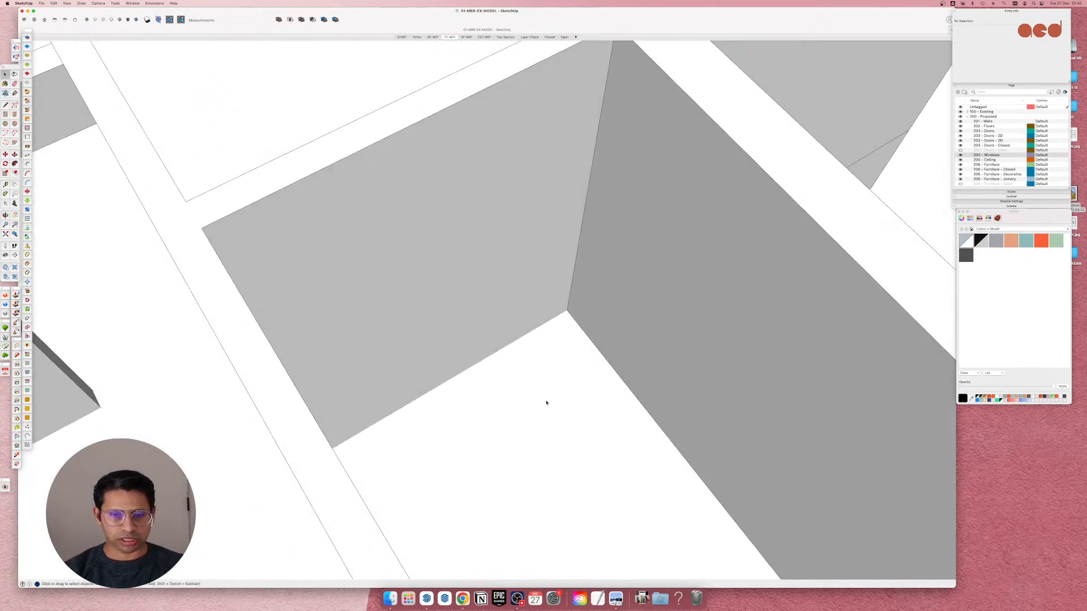
{"action": "scroll", "coordinate": [549, 402], "scroll_direction": "down", "scroll_amount": 8}
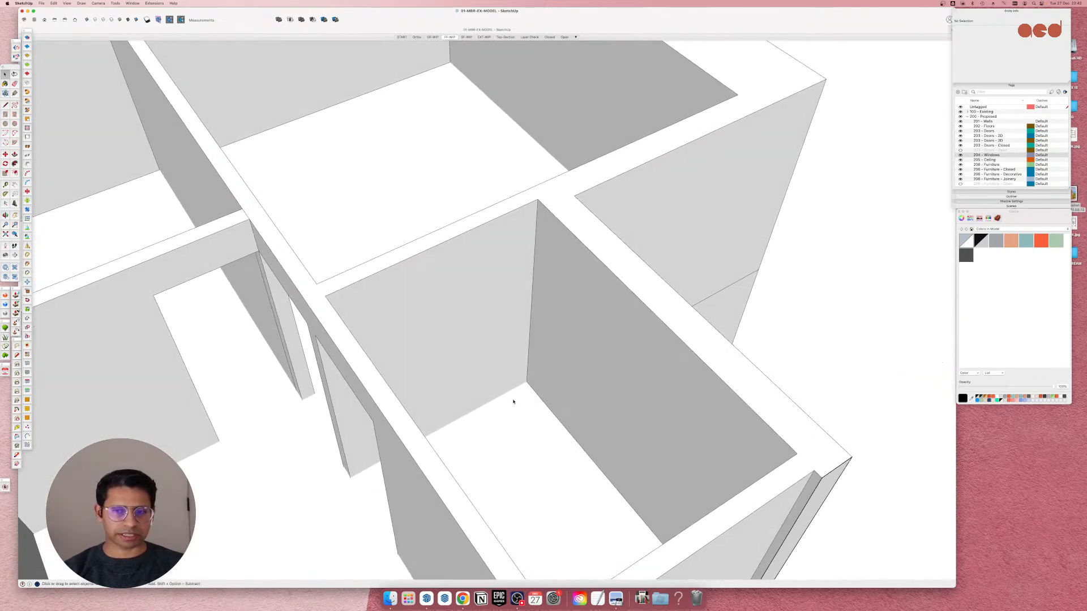
{"action": "scroll", "coordinate": [569, 391], "scroll_direction": "down", "scroll_amount": 5}
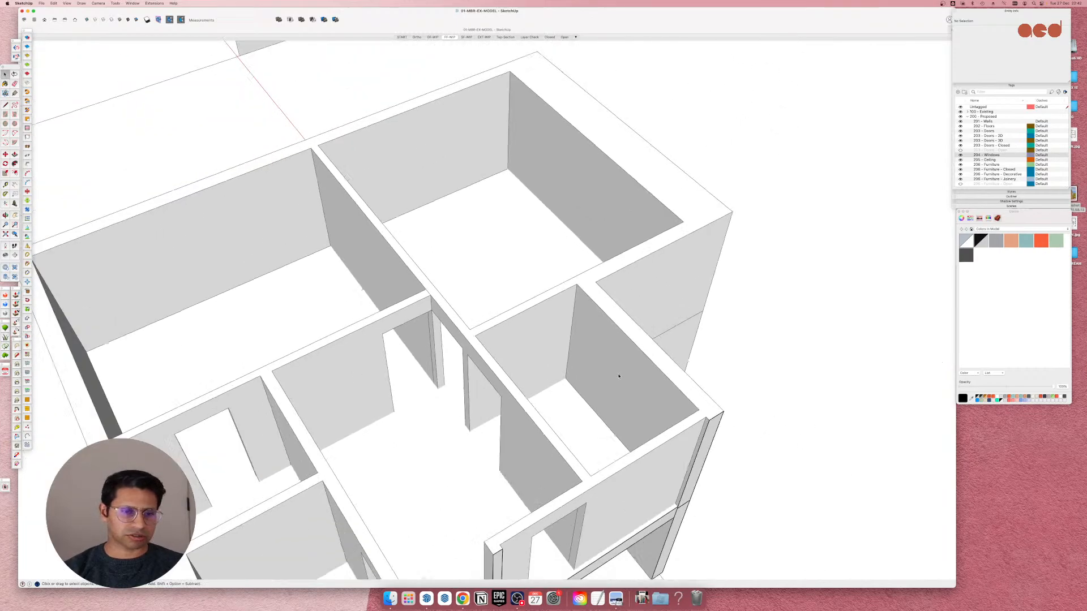
Inspect the first-floor floor edges around the small corner room and undo the last change to the floor slab.
{"action": "scroll", "coordinate": [291, 214], "scroll_direction": "up", "scroll_amount": 3}
{"action": "scroll", "coordinate": [518, 427], "scroll_direction": "up", "scroll_amount": 10}
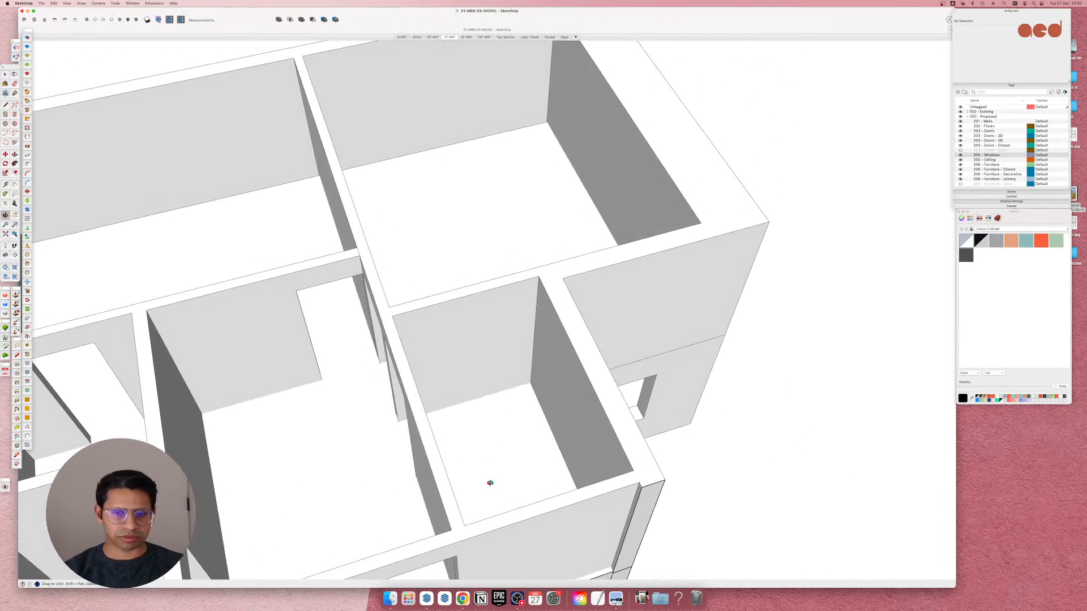
{"action": "scroll", "coordinate": [650, 381], "scroll_direction": "down", "scroll_amount": 6}
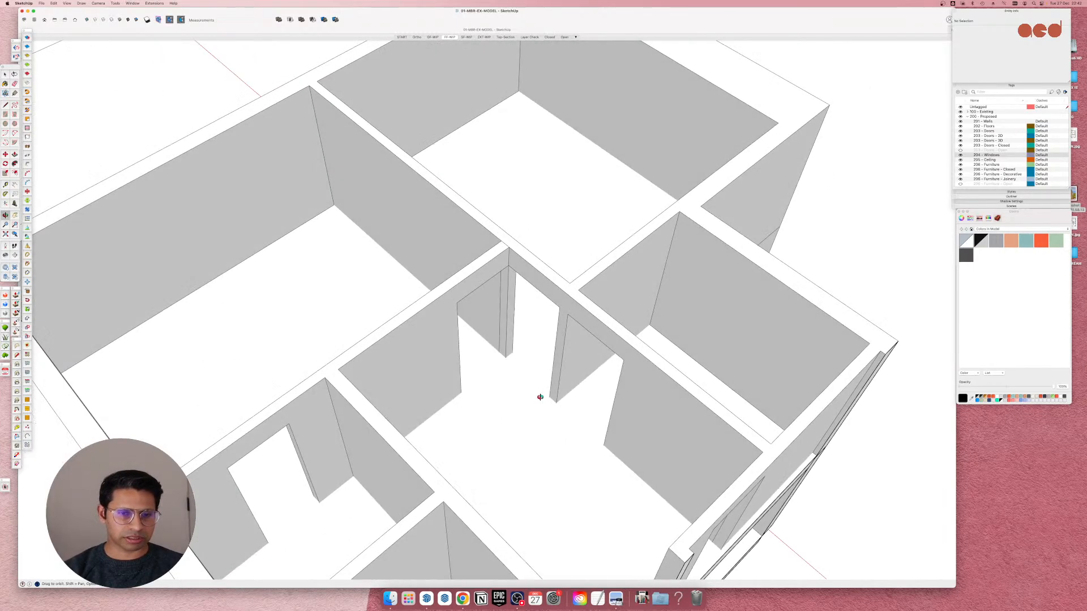
{"action": "scroll", "coordinate": [526, 395], "scroll_direction": "up", "scroll_amount": 5}
{"action": "scroll", "coordinate": [700, 331], "scroll_direction": "up", "scroll_amount": 8}
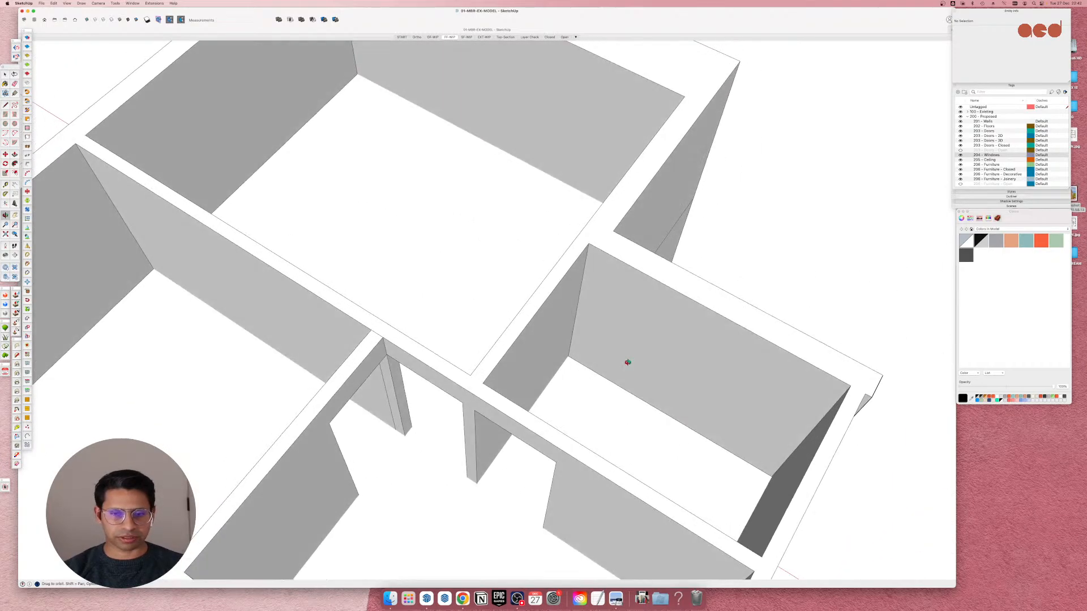
{"action": "scroll", "coordinate": [533, 371], "scroll_direction": "up", "scroll_amount": 3}
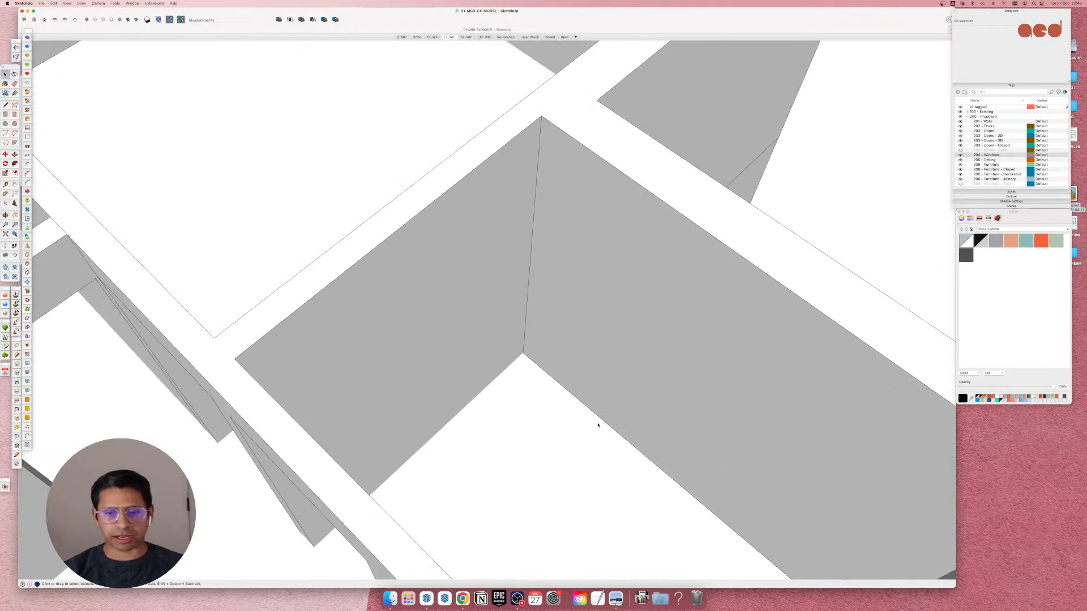
{"action": "key", "text": "super+z"}
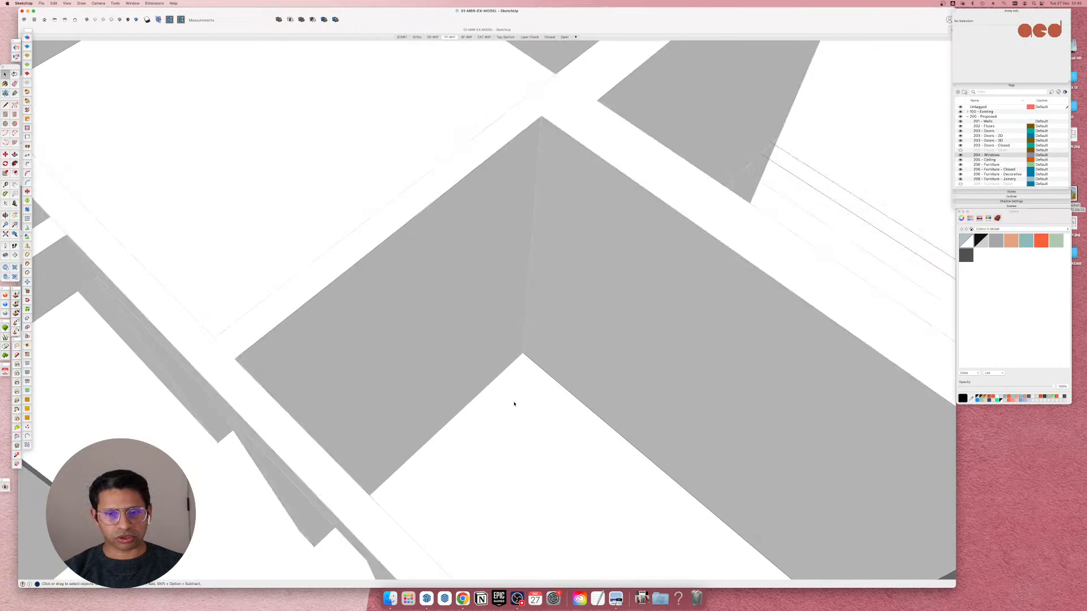
{"action": "scroll", "coordinate": [530, 356], "scroll_direction": "down", "scroll_amount": 8}
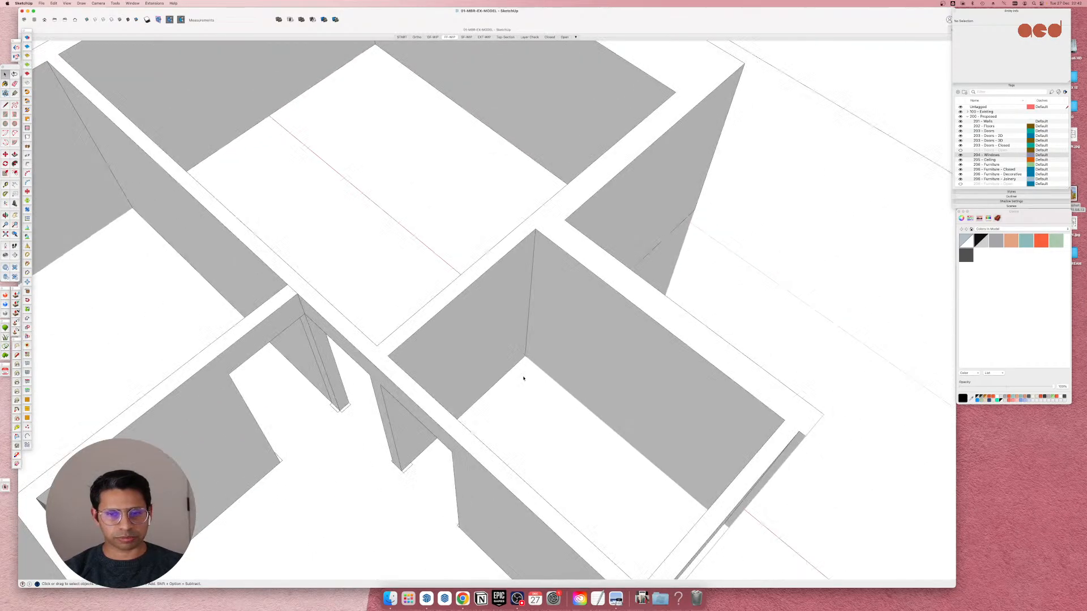
{"action": "mouse_move", "coordinate": [485, 419]}
{"action": "middle_mouse_down"}
{"action": "mouse_move", "coordinate": [328, 429]}
{"action": "mouse_move", "coordinate": [376, 351]}
{"action": "mouse_move", "coordinate": [622, 320]}
{"action": "mouse_move", "coordinate": [649, 276]}
{"action": "middle_mouse_up"}
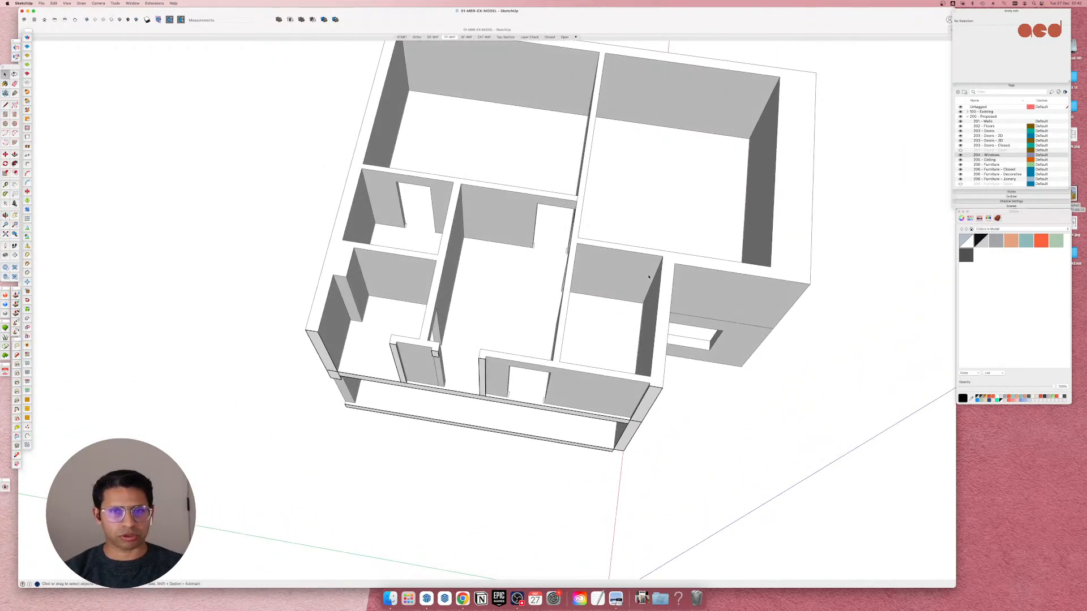
Update the first-floor WIP scene with an elevated view framing all first-floor rooms from the recessed-entrance side.
{"action": "left_click", "coordinate": [447, 37]}
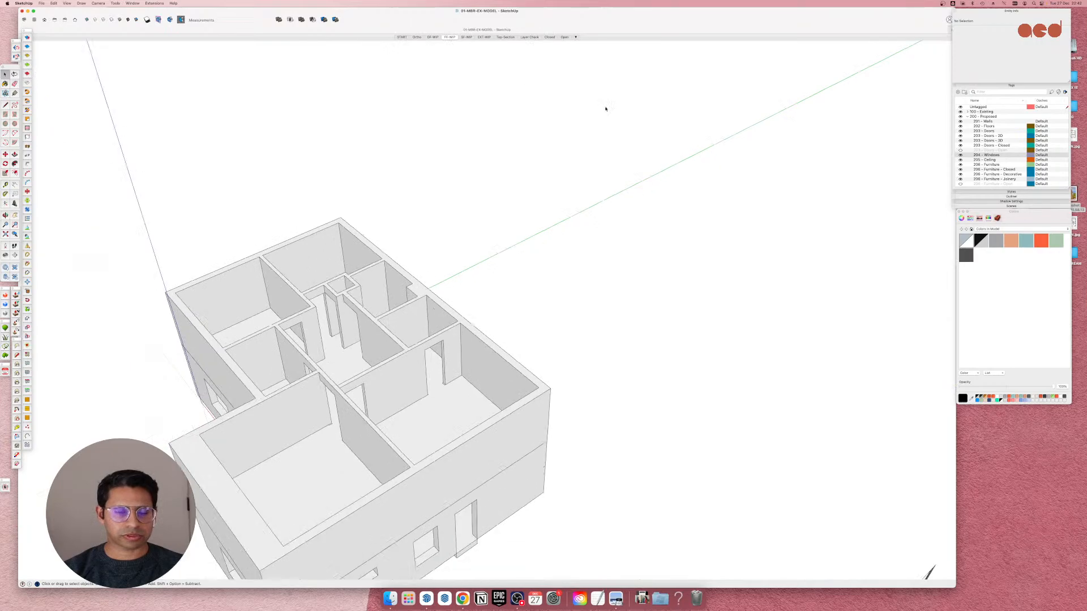
{"action": "middle_click_drag", "start_coordinate": [588, 303], "coordinate": [807, 309]}
{"action": "scroll", "coordinate": [261, 428], "scroll_direction": "up", "scroll_amount": 5}
{"action": "scroll", "coordinate": [352, 401], "scroll_direction": "down", "scroll_amount": 5}
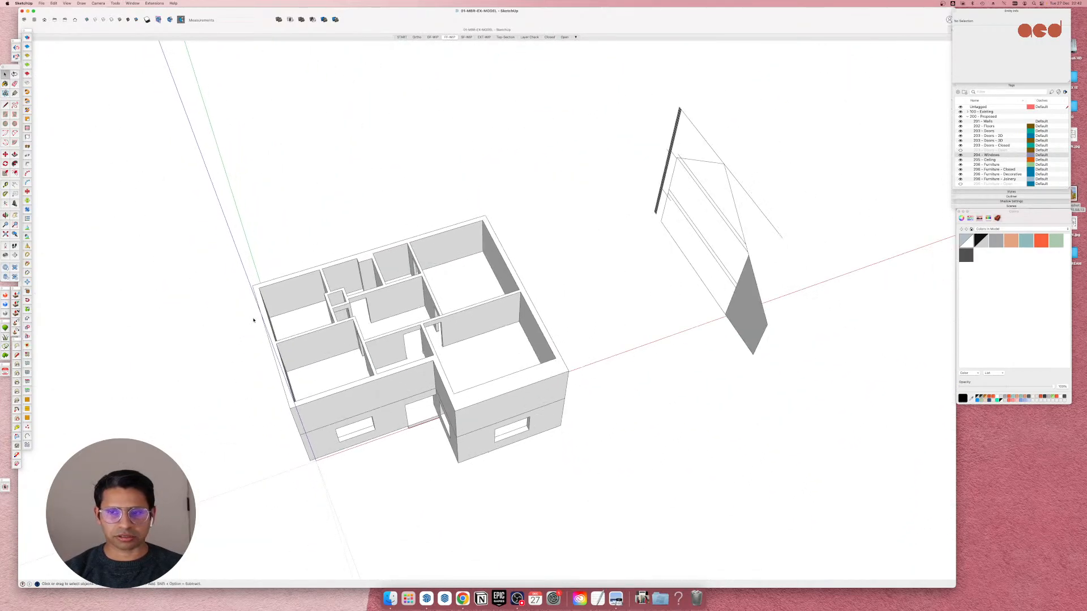
{"action": "scroll", "coordinate": [180, 394], "scroll_direction": "up", "scroll_amount": 5}
{"action": "middle_click_drag", "start_coordinate": [231, 393], "coordinate": [329, 388]}
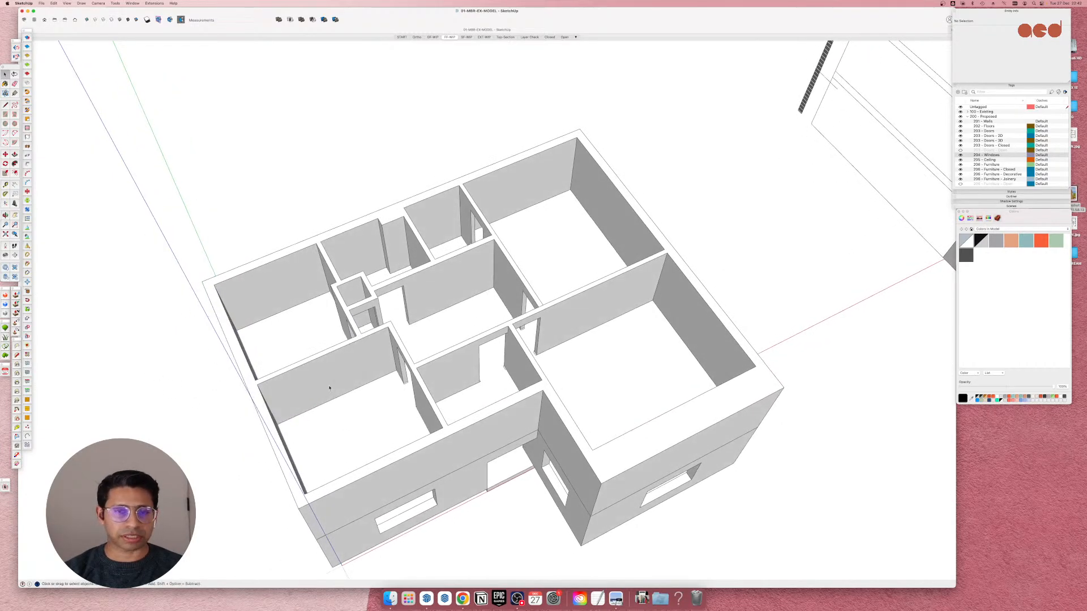
{"action": "right_click", "coordinate": [448, 39]}
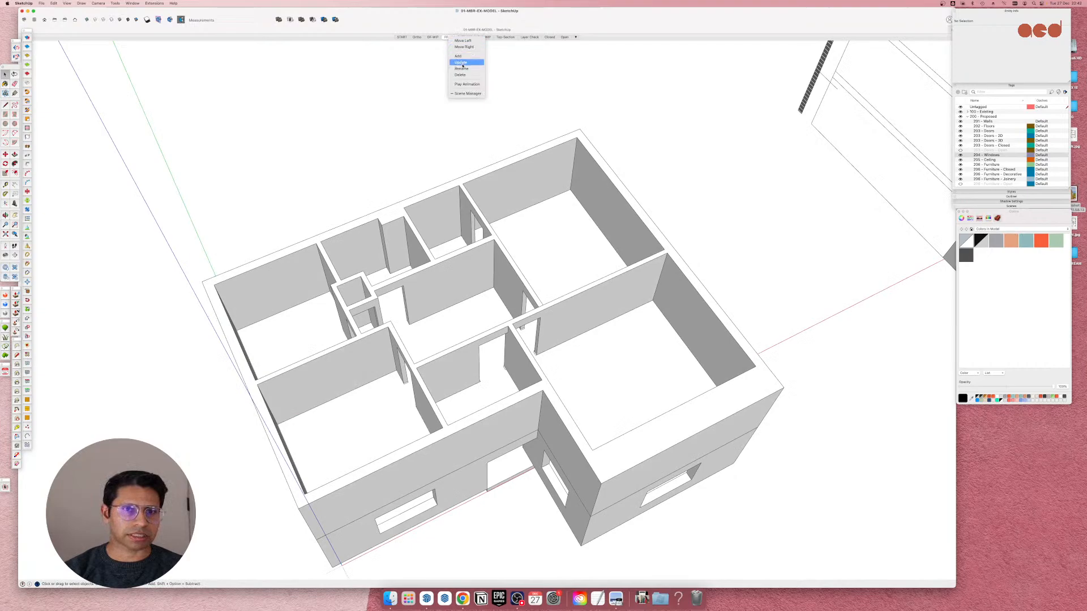
{"action": "left_click", "coordinate": [461, 62]}
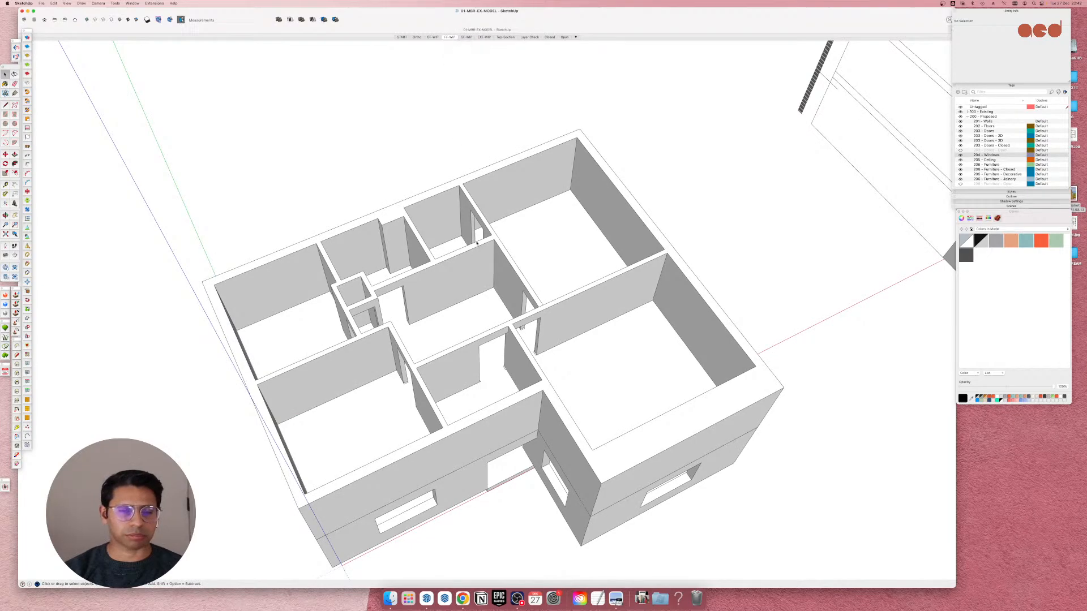
Compare the ground-floor and first-floor WIP scenes, reframe the ground floor from a similar elevated angle and update its scene.
{"action": "left_click", "coordinate": [432, 37]}
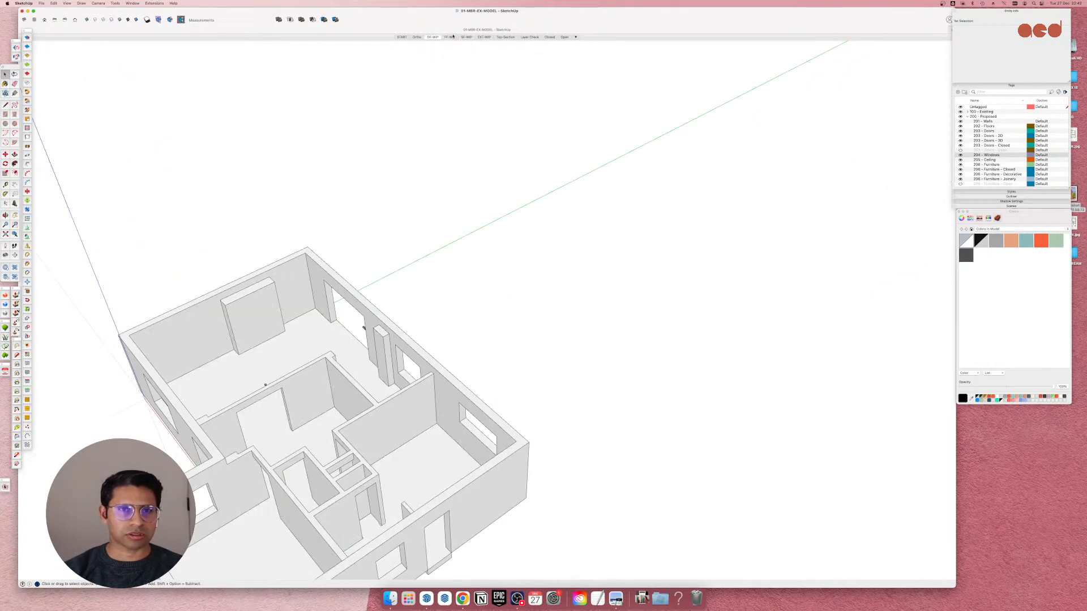
{"action": "left_click", "coordinate": [450, 37]}
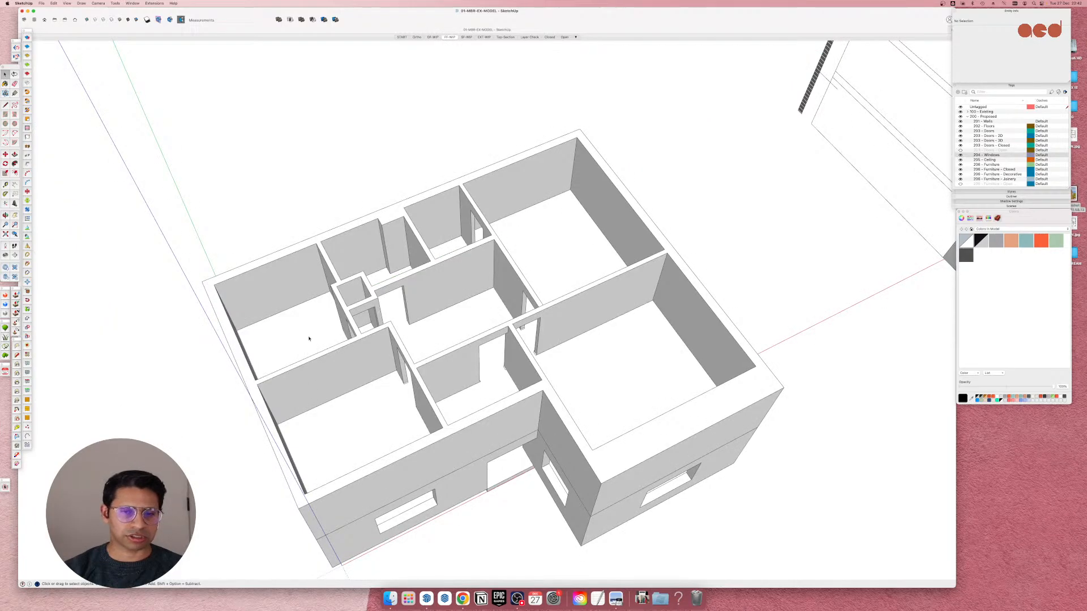
{"action": "left_click", "coordinate": [434, 38]}
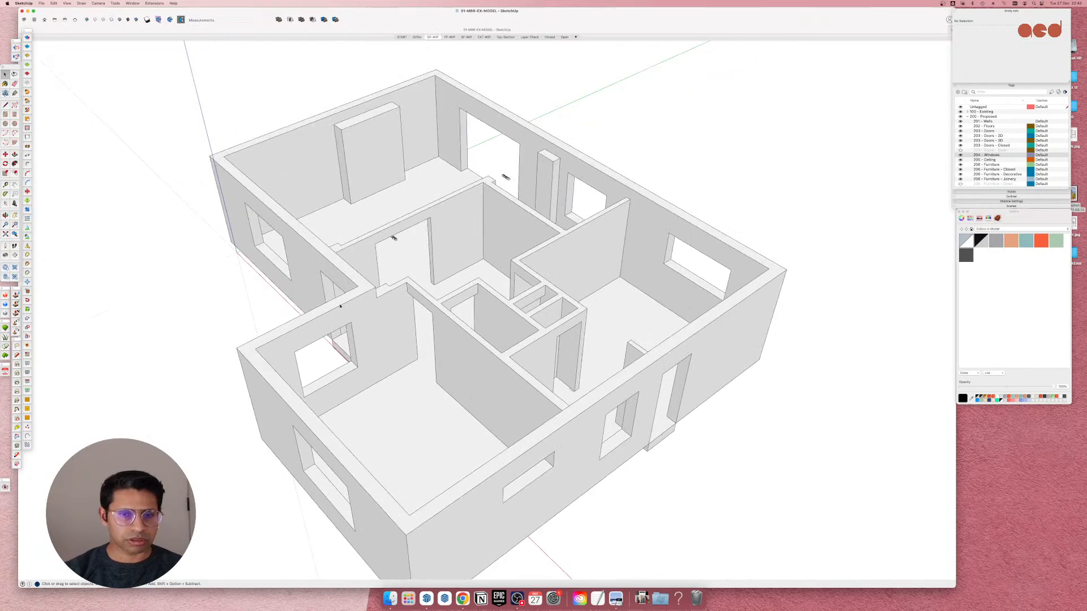
{"action": "right_click", "coordinate": [435, 38]}
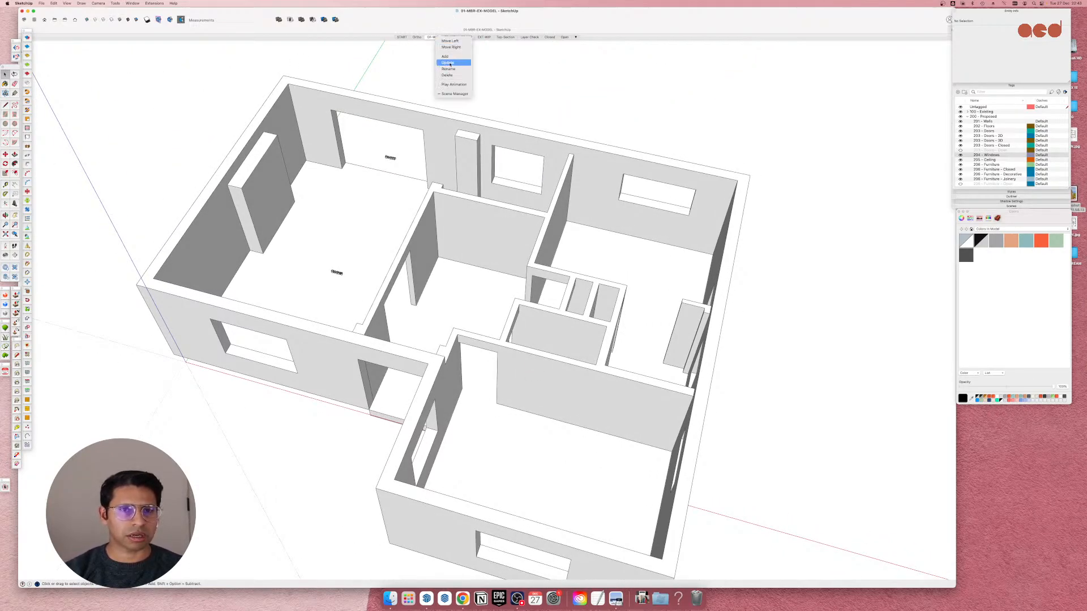
Update the current WIP scene with the present view and switch to the neighbouring first-floor WIP scene.
{"action": "left_click", "coordinate": [450, 63]}
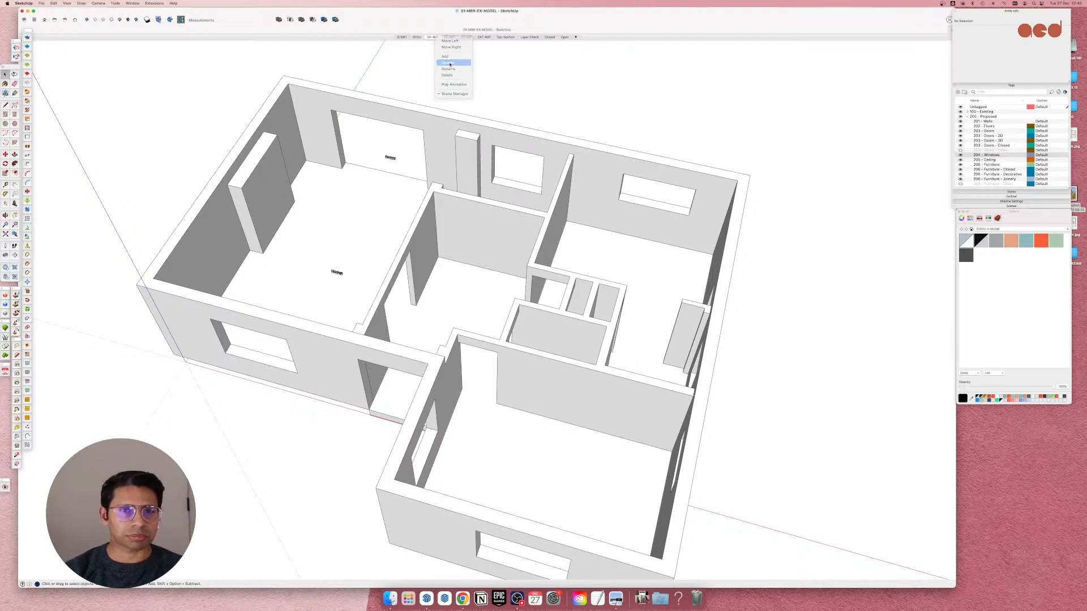
{"action": "left_click", "coordinate": [448, 37]}
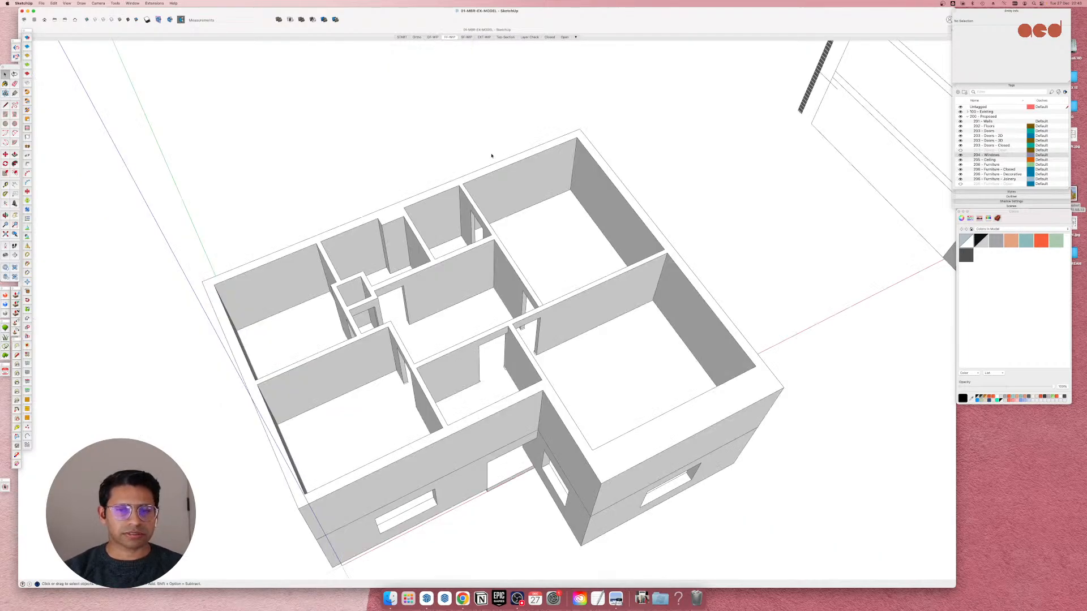
Examine the two-storey house shell from all sides, including its underside, first-floor rooms and outer walls.
{"action": "middle_click_drag", "start_coordinate": [492, 156], "coordinate": [684, 364]}
{"action": "scroll", "coordinate": [478, 381], "scroll_direction": "down", "scroll_amount": 2}
{"action": "scroll", "coordinate": [579, 400], "scroll_direction": "up", "scroll_amount": 5}
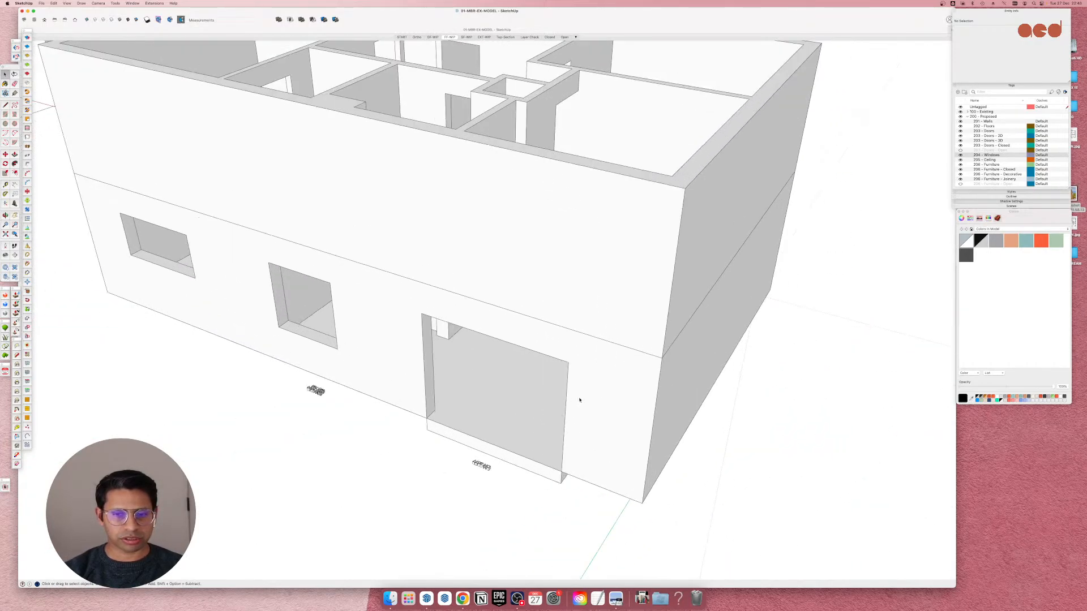
{"action": "middle_click_drag", "start_coordinate": [580, 399], "coordinate": [516, 179]}
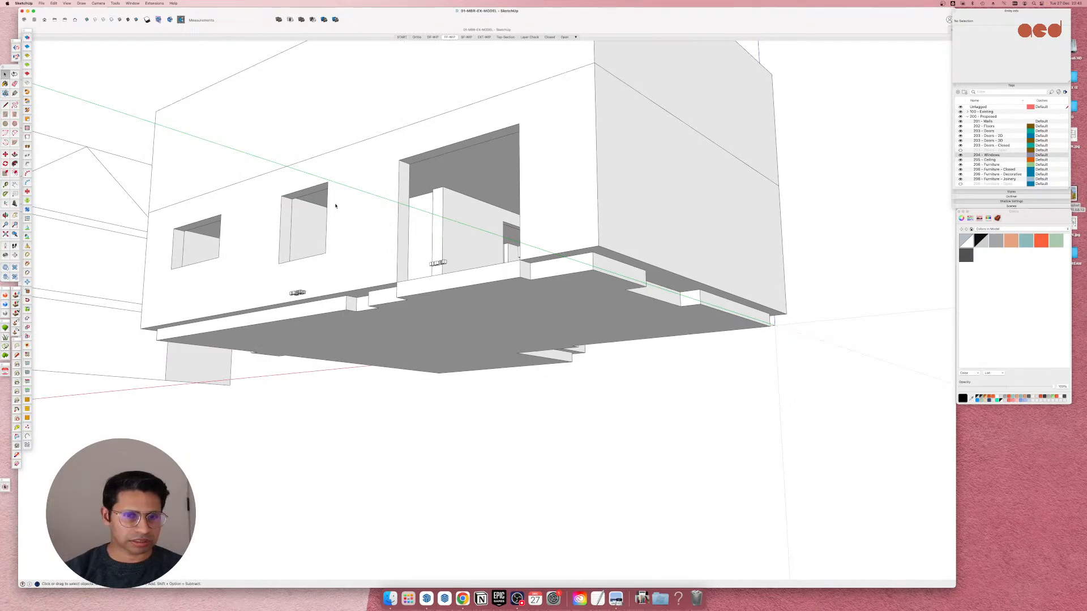
{"action": "middle_click_drag", "start_coordinate": [336, 206], "coordinate": [813, 468]}
{"action": "scroll", "coordinate": [646, 381], "scroll_direction": "down", "scroll_amount": 3}
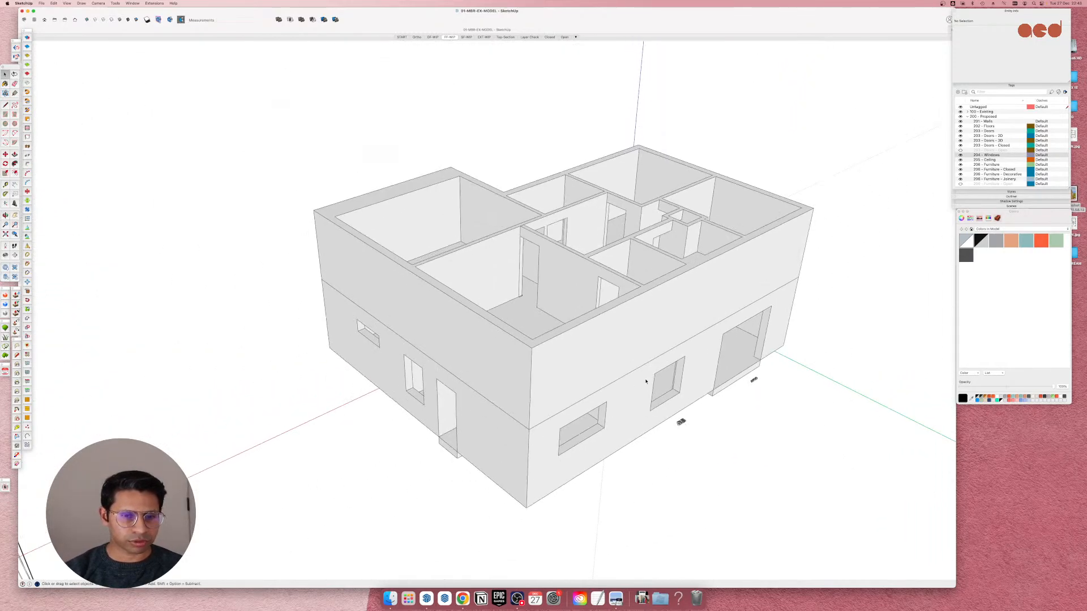
{"action": "scroll", "coordinate": [617, 384], "scroll_direction": "up", "scroll_amount": 3}
{"action": "middle_click_drag", "start_coordinate": [466, 398], "coordinate": [314, 420]}
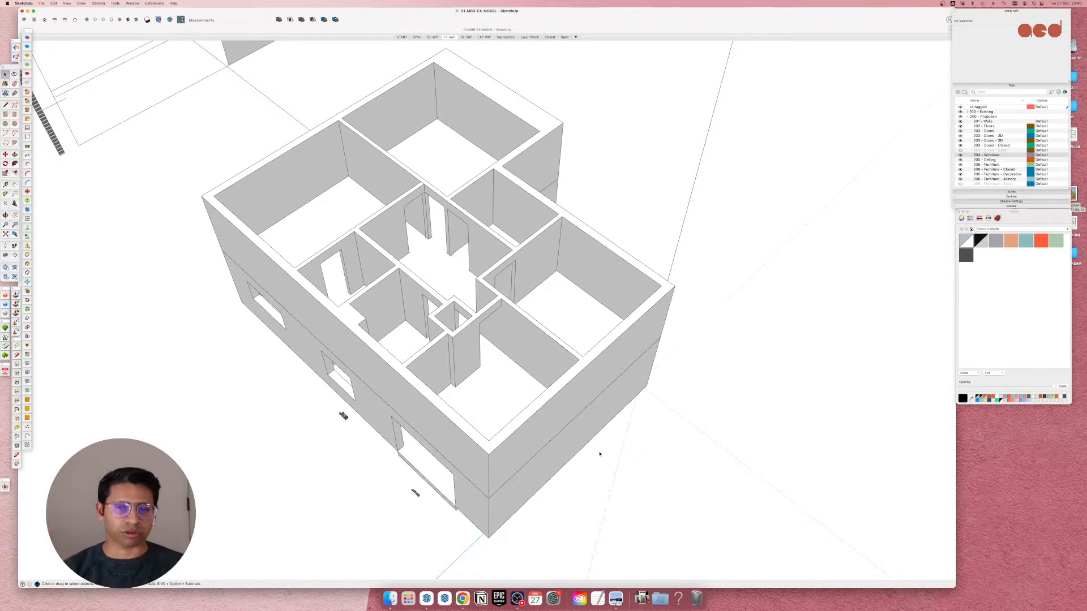
{"action": "scroll", "coordinate": [528, 403], "scroll_direction": "down", "scroll_amount": 3}
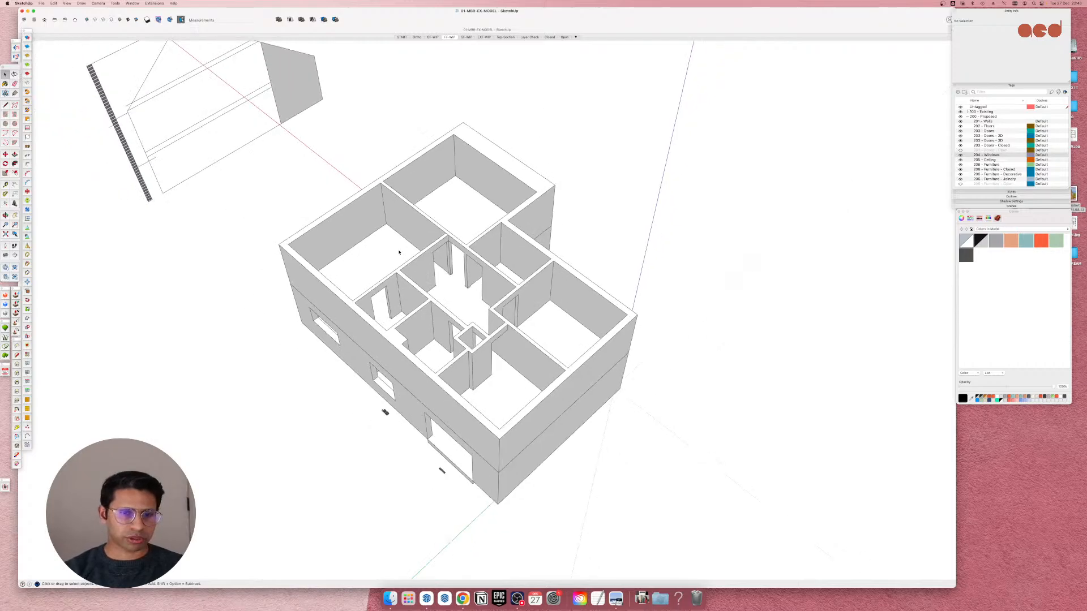
{"action": "scroll", "coordinate": [400, 250], "scroll_direction": "up", "scroll_amount": 4}
{"action": "middle_click_drag", "start_coordinate": [645, 418], "coordinate": [301, 449]}
{"action": "scroll", "coordinate": [422, 362], "scroll_direction": "down", "scroll_amount": 3}
{"action": "scroll", "coordinate": [422, 363], "scroll_direction": "up", "scroll_amount": 2}
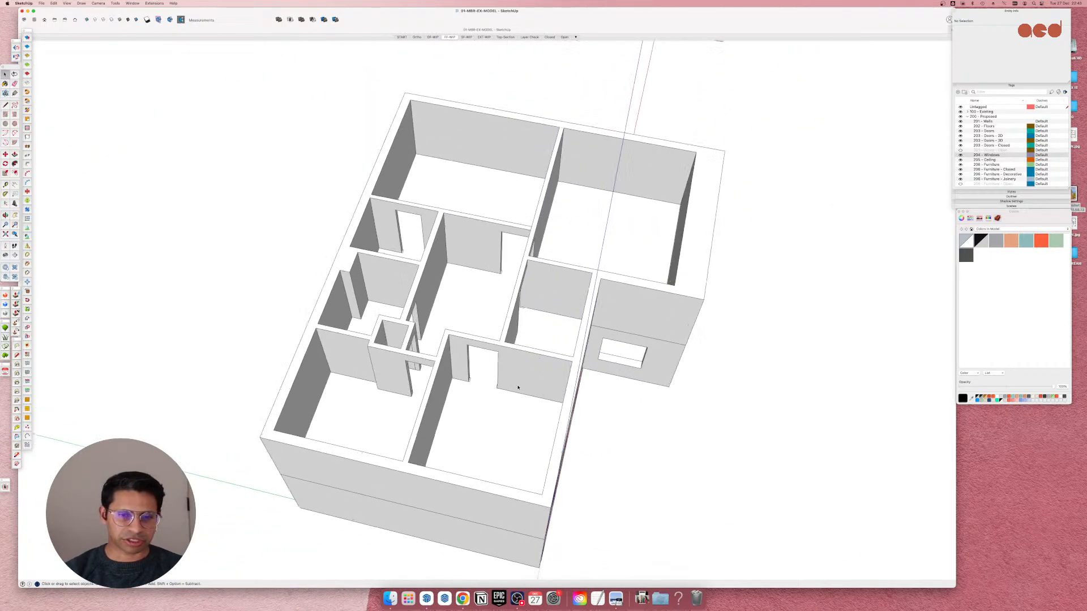
{"action": "middle_click_drag", "start_coordinate": [422, 362], "coordinate": [388, 383]}
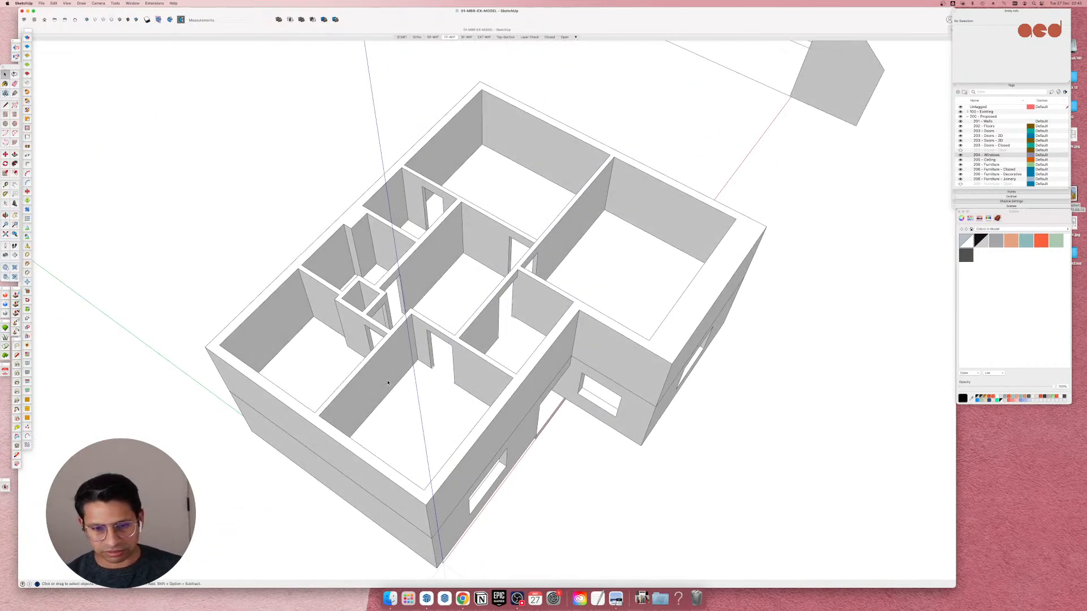
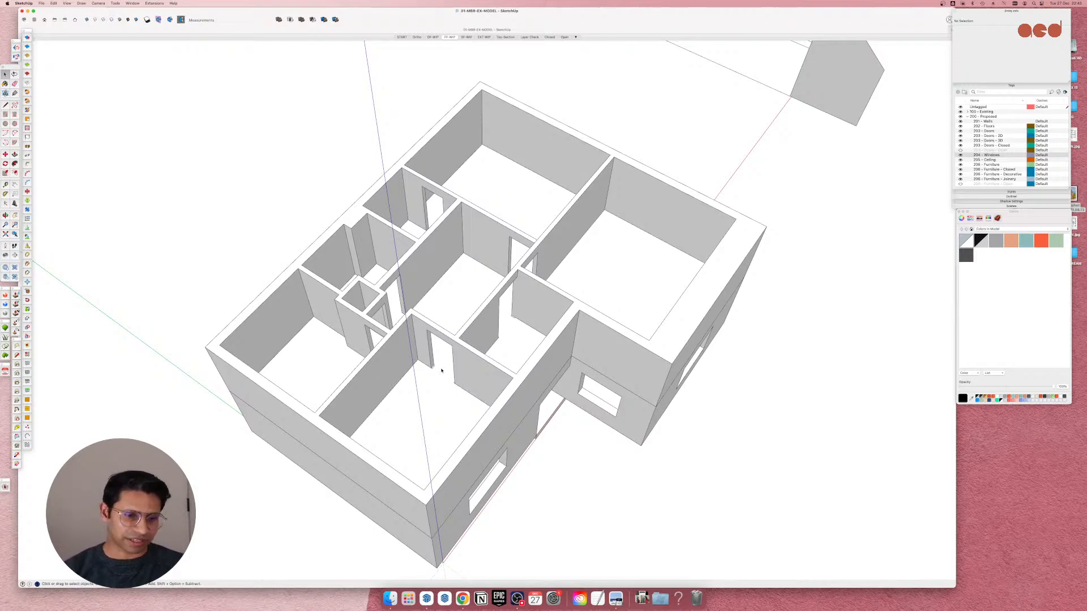
{"action": "scroll", "coordinate": [600, 335], "scroll_direction": "down", "scroll_amount": 5}
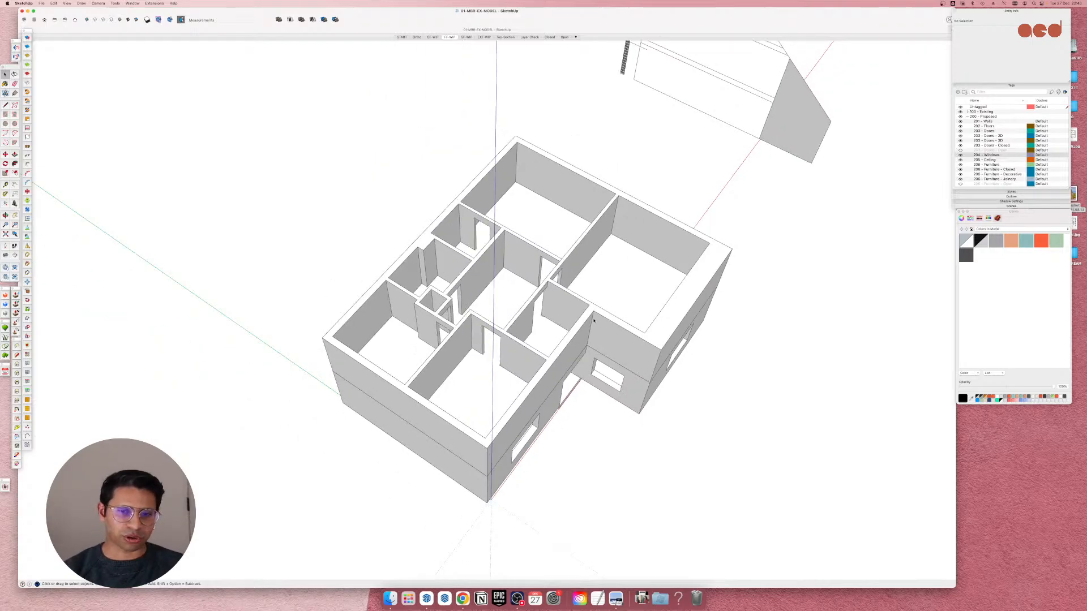
{"action": "scroll", "coordinate": [543, 348], "scroll_direction": "up", "scroll_amount": 5}
{"action": "middle_click_drag", "start_coordinate": [587, 364], "coordinate": [434, 336]}
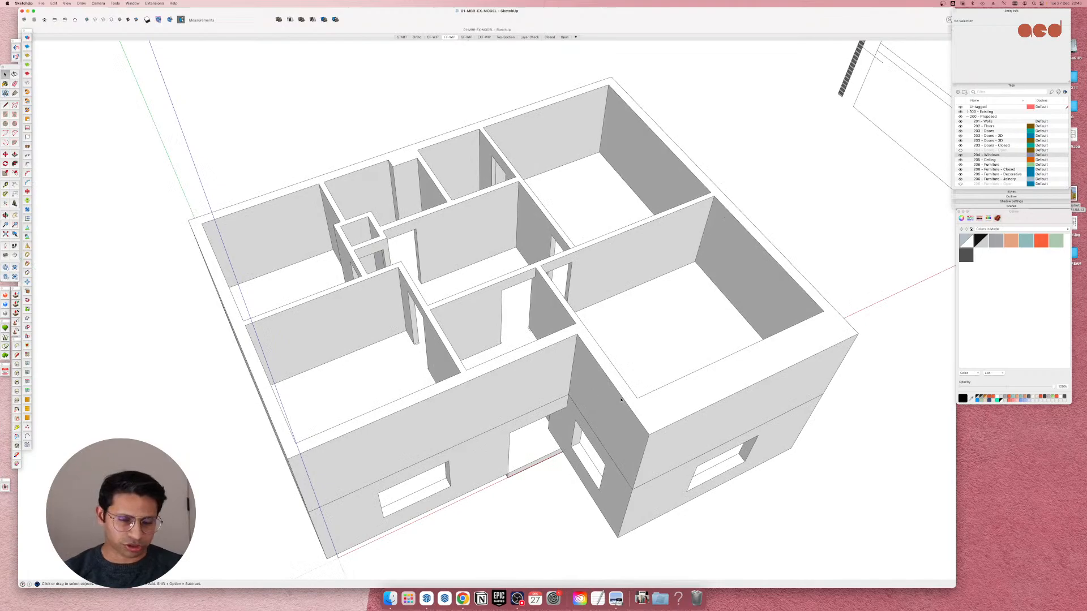
Examine the window and large door openings in the ground-floor wall of the garden facade.
{"action": "middle_click_drag", "start_coordinate": [621, 400], "coordinate": [576, 175]}
{"action": "scroll", "coordinate": [503, 327], "scroll_direction": "up", "scroll_amount": 3}
{"action": "scroll", "coordinate": [650, 338], "scroll_direction": "up", "scroll_amount": 4}
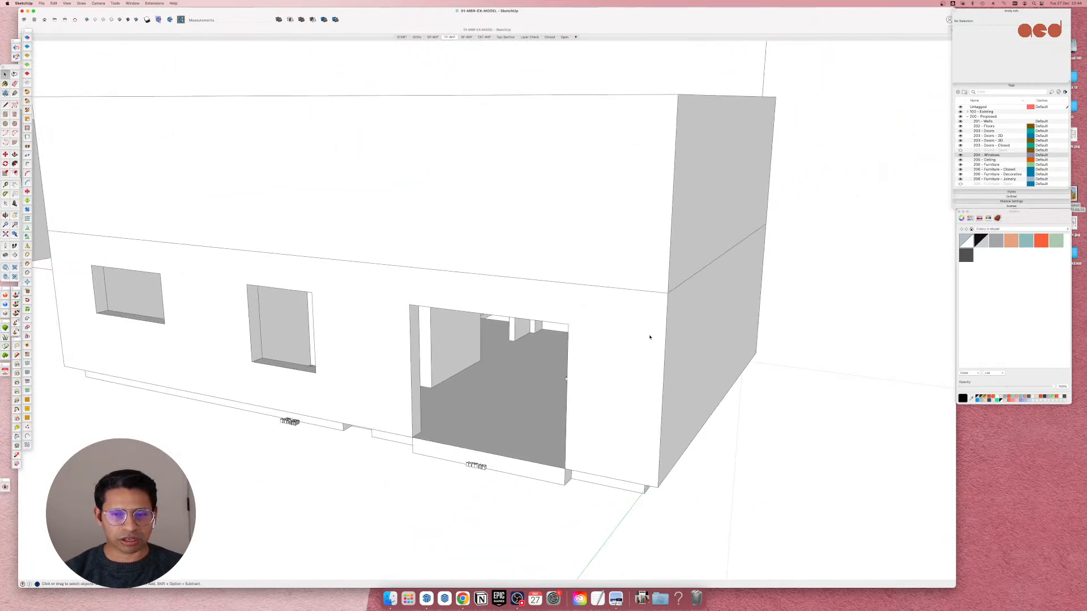
{"action": "middle_click_drag", "start_coordinate": [650, 337], "coordinate": [511, 339]}
{"action": "scroll", "coordinate": [511, 340], "scroll_direction": "down", "scroll_amount": 5}
{"action": "scroll", "coordinate": [434, 274], "scroll_direction": "up", "scroll_amount": 2}
{"action": "middle_click_drag", "start_coordinate": [434, 274], "coordinate": [481, 358]}
{"action": "scroll", "coordinate": [640, 408], "scroll_direction": "up", "scroll_amount": 4}
Switch to the Google Photos browser window and return from the snowy front photo to the house's album.
{"action": "key", "text": "ctrl+Up"}
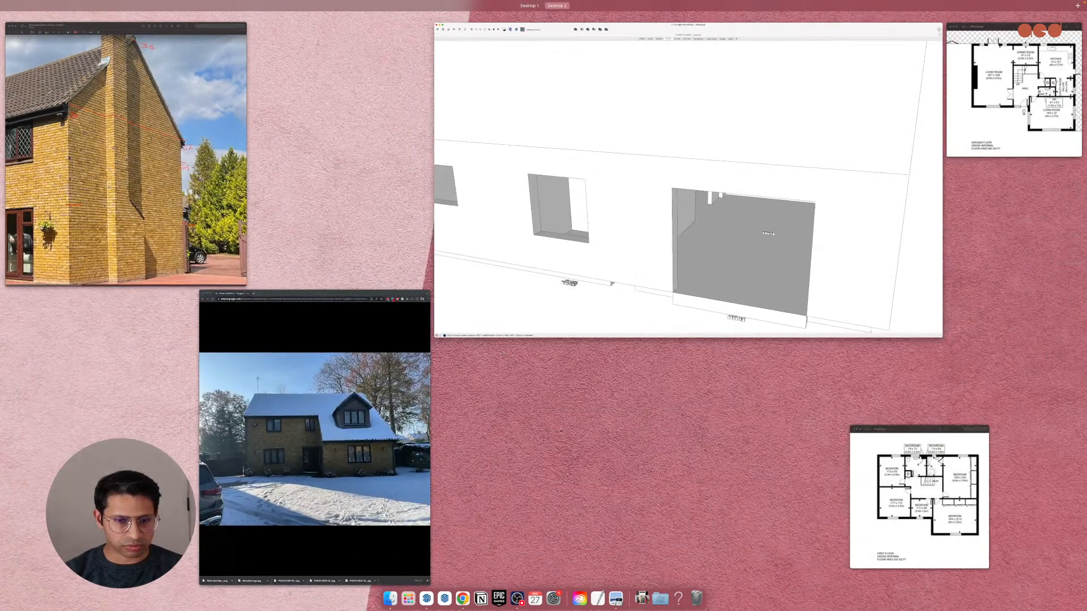
{"action": "left_click", "coordinate": [263, 431]}
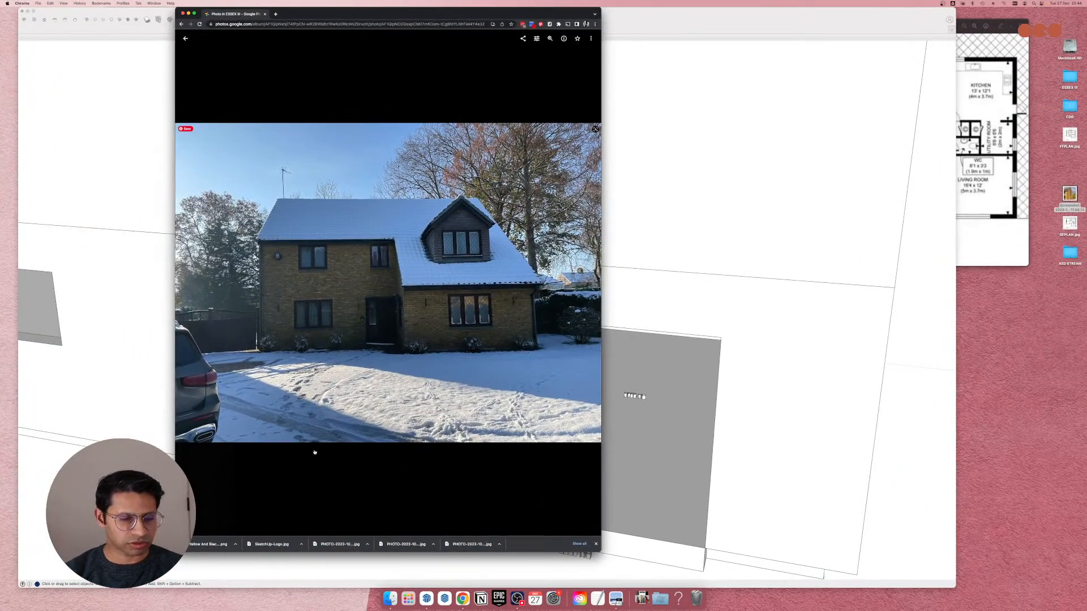
{"action": "left_click", "coordinate": [186, 38]}
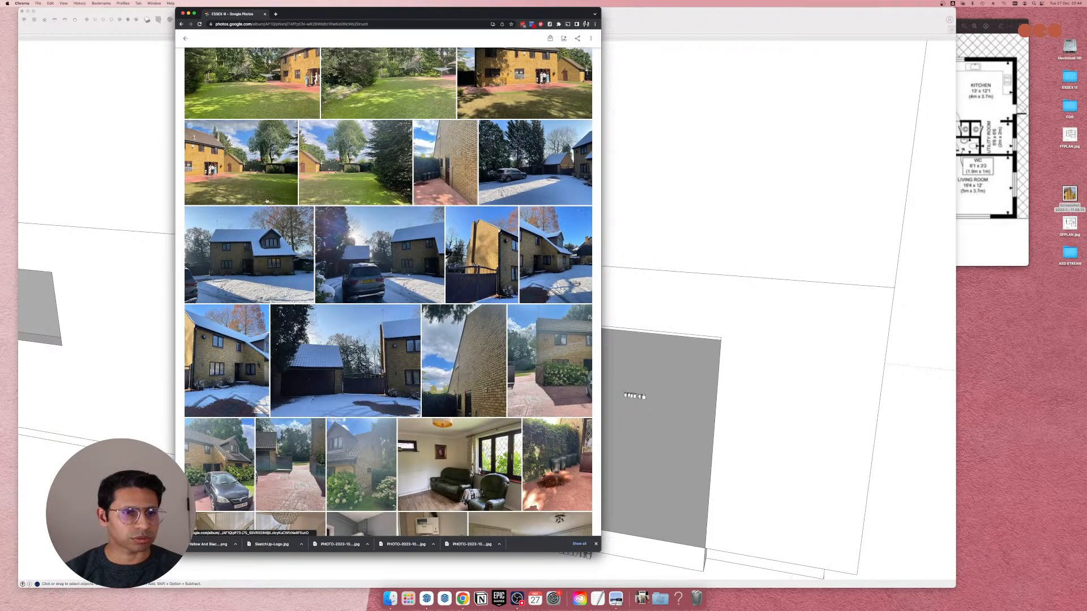
Browse the album's interior and exterior photos and open the garden-side photo showing the chimney and patio doors.
{"action": "scroll", "coordinate": [252, 242], "scroll_direction": "up", "scroll_amount": 5}
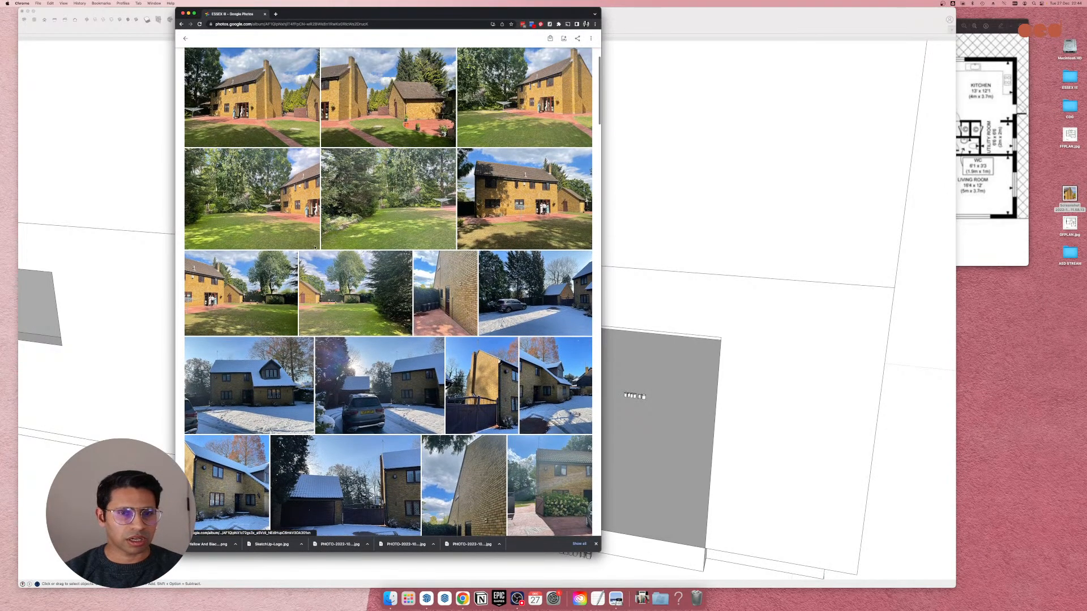
{"action": "scroll", "coordinate": [297, 203], "scroll_direction": "down", "scroll_amount": 5}
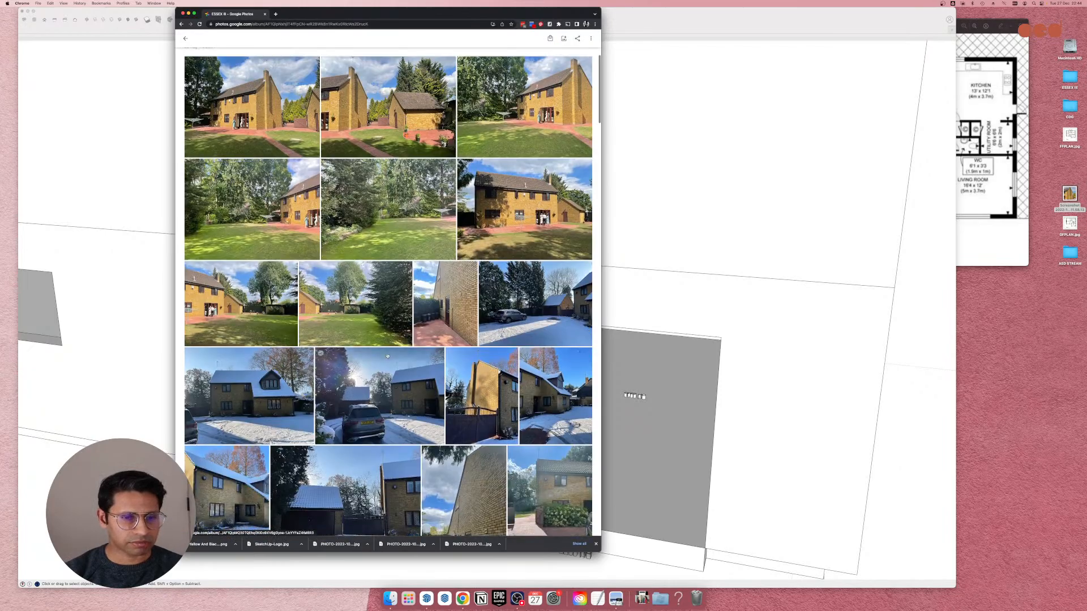
{"action": "scroll", "coordinate": [388, 355], "scroll_direction": "down", "scroll_amount": 5}
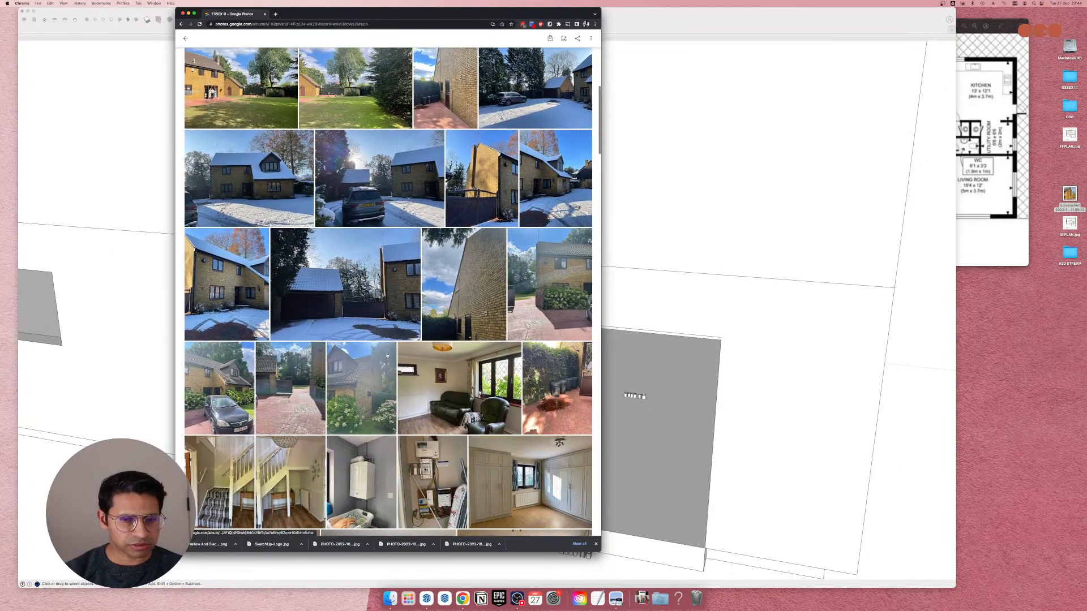
{"action": "scroll", "coordinate": [387, 355], "scroll_direction": "down", "scroll_amount": 15}
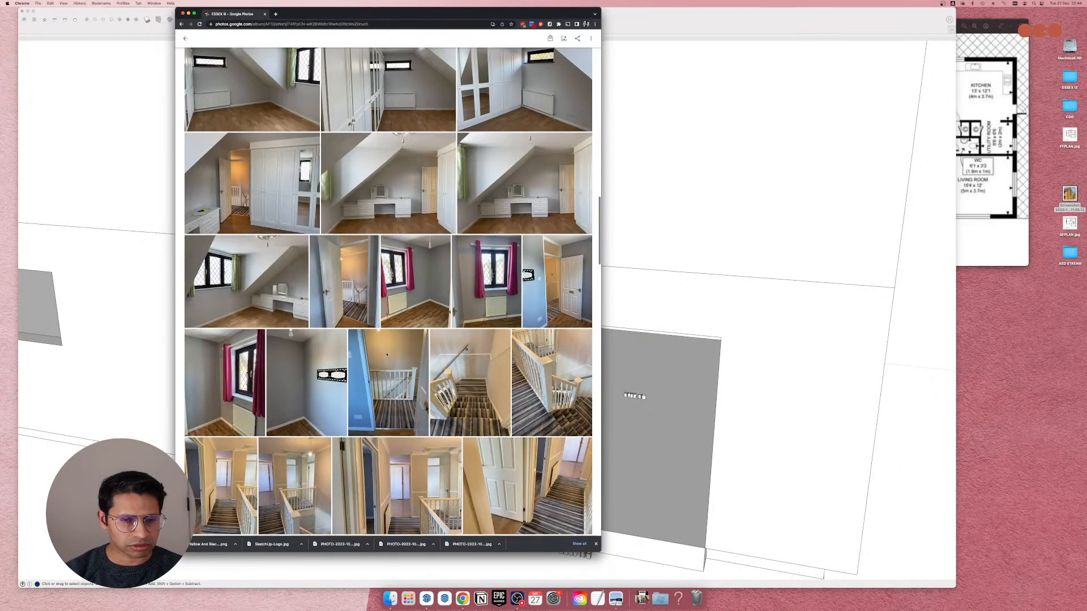
{"action": "scroll", "coordinate": [386, 355], "scroll_direction": "down", "scroll_amount": 20}
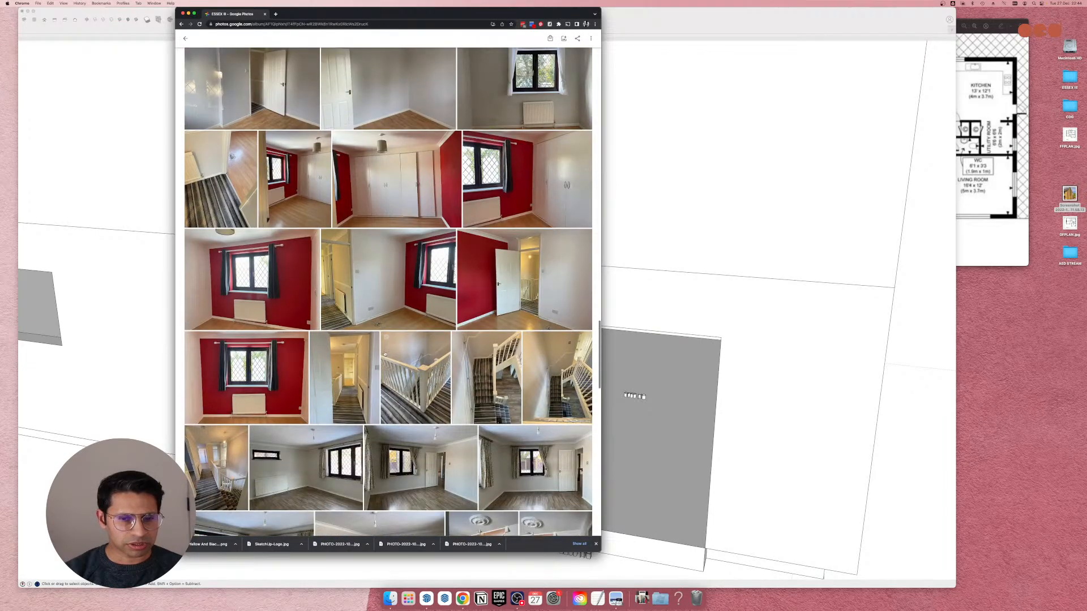
{"action": "scroll", "coordinate": [383, 353], "scroll_direction": "down", "scroll_amount": 6}
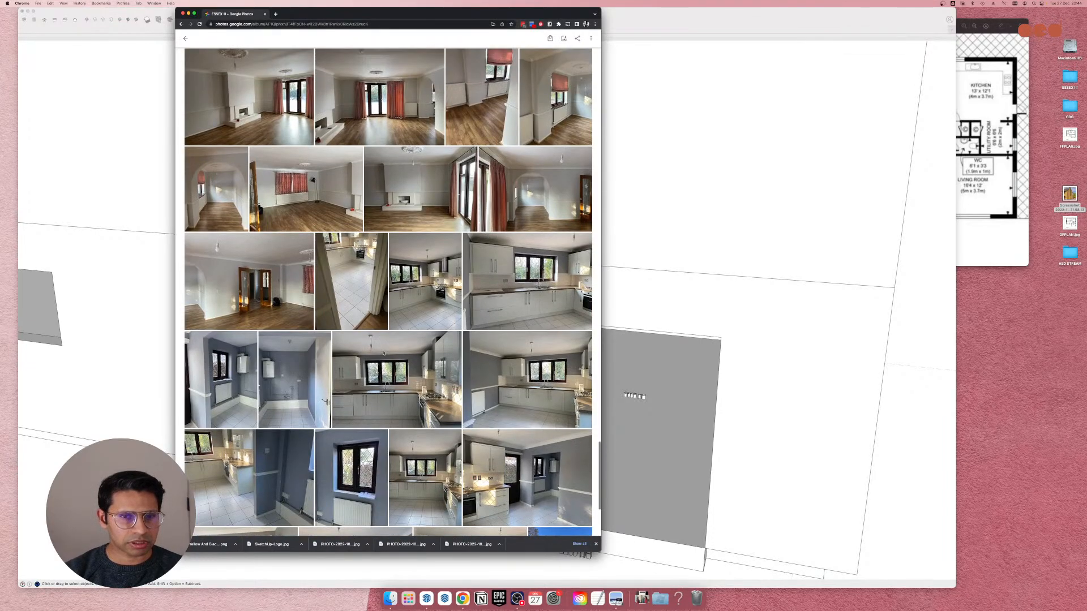
{"action": "scroll", "coordinate": [383, 352], "scroll_direction": "up", "scroll_amount": 3}
{"action": "scroll", "coordinate": [383, 351], "scroll_direction": "up", "scroll_amount": 10}
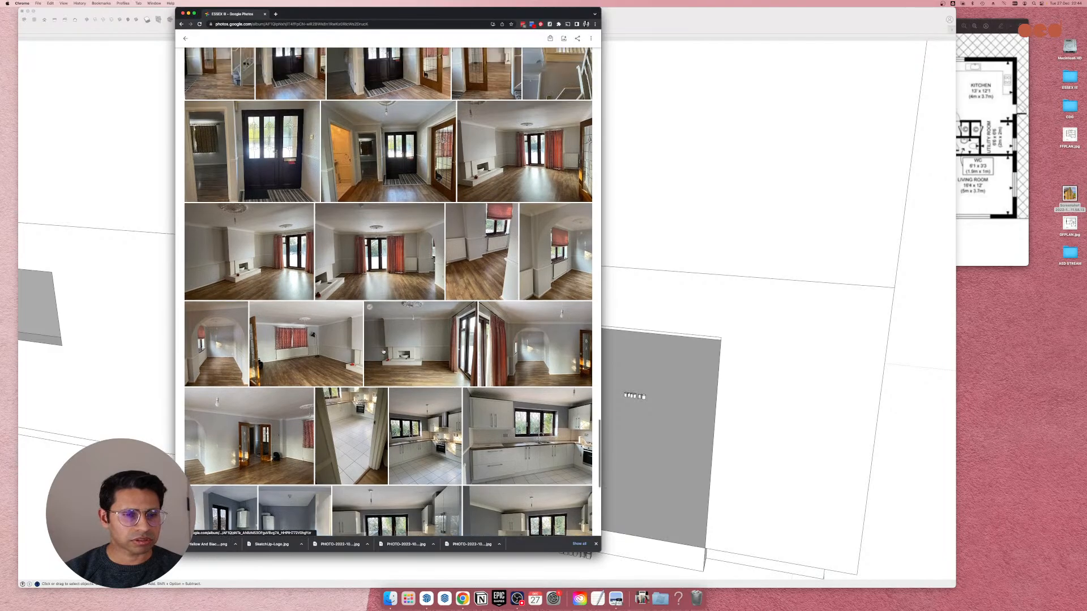
{"action": "scroll", "coordinate": [324, 201], "scroll_direction": "up", "scroll_amount": 8}
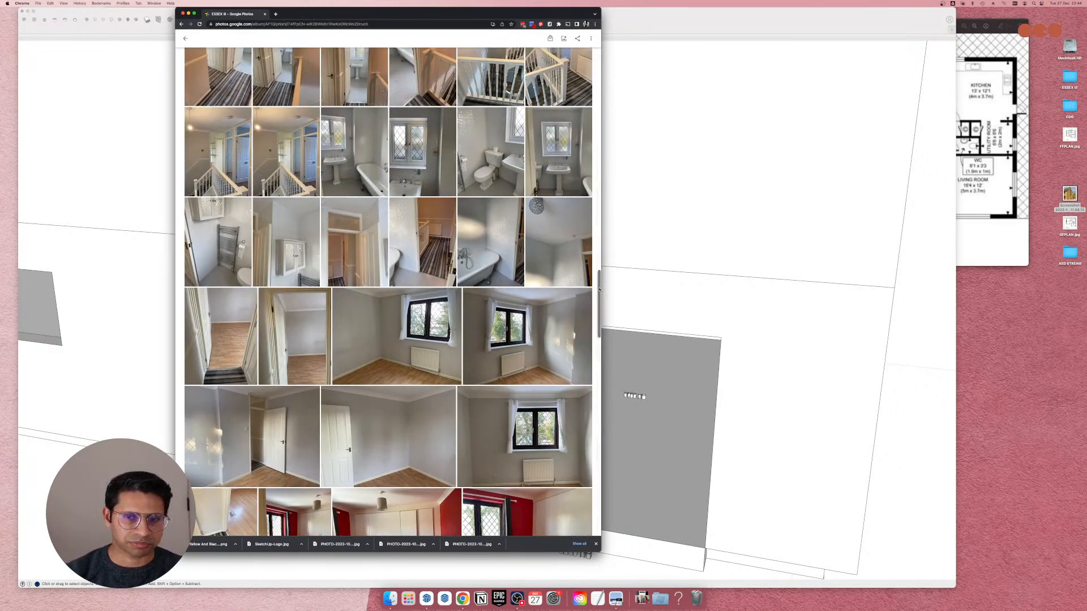
{"action": "left_click_drag", "start_coordinate": [599, 290], "coordinate": [599, 67]}
{"action": "left_click", "coordinate": [252, 159]}
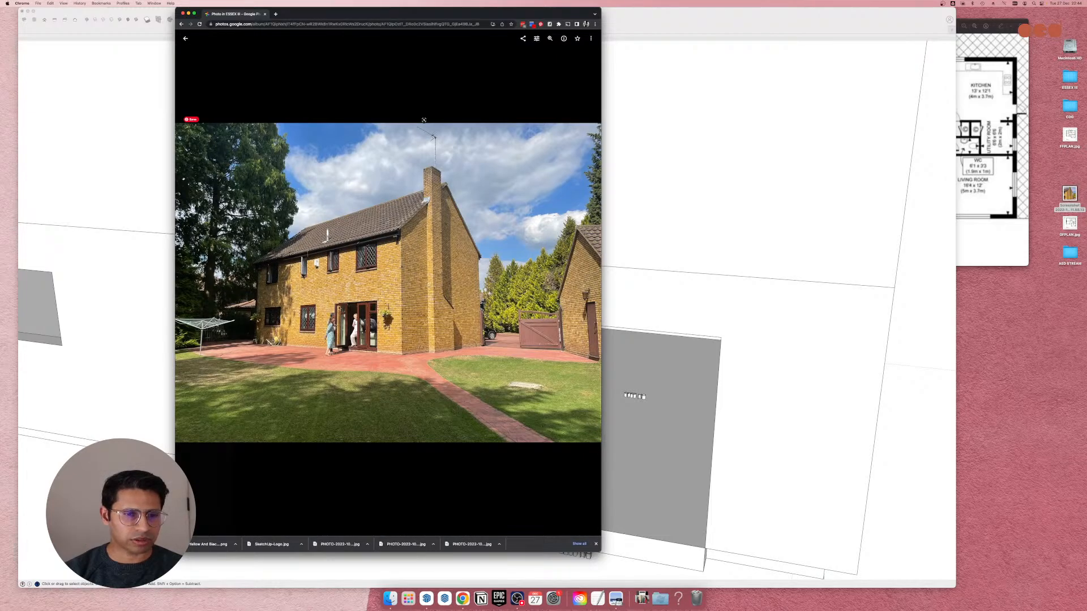
Switch back to SketchUp and draw a rectangle filling the large ground-floor door opening on the garden facade, corner to corner.
{"action": "left_click", "coordinate": [667, 268]}
{"action": "scroll", "coordinate": [432, 337], "scroll_direction": "down", "scroll_amount": 3}
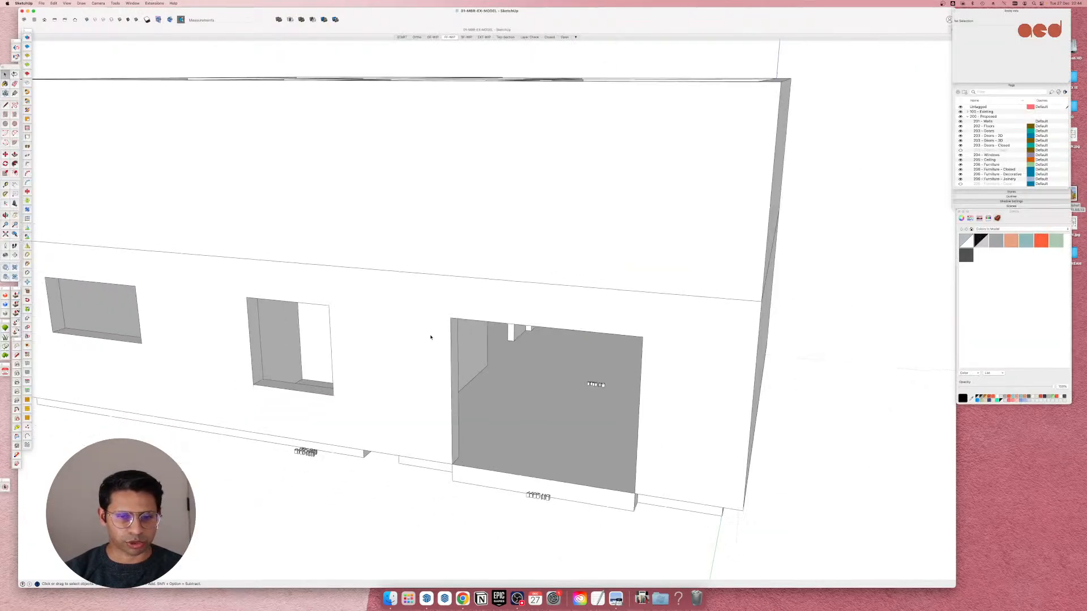
{"action": "scroll", "coordinate": [575, 432], "scroll_direction": "up", "scroll_amount": 3}
{"action": "scroll", "coordinate": [435, 363], "scroll_direction": "down", "scroll_amount": 4}
{"action": "middle_click_drag", "start_coordinate": [423, 352], "coordinate": [440, 374]}
{"action": "scroll", "coordinate": [534, 490], "scroll_direction": "up", "scroll_amount": 5}
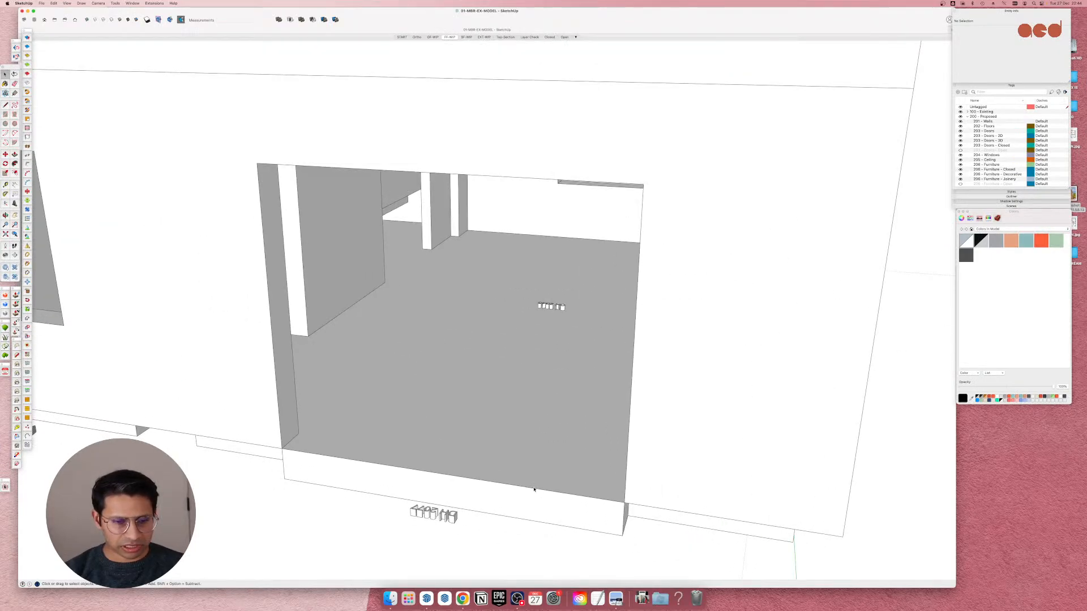
{"action": "key", "text": "r"}
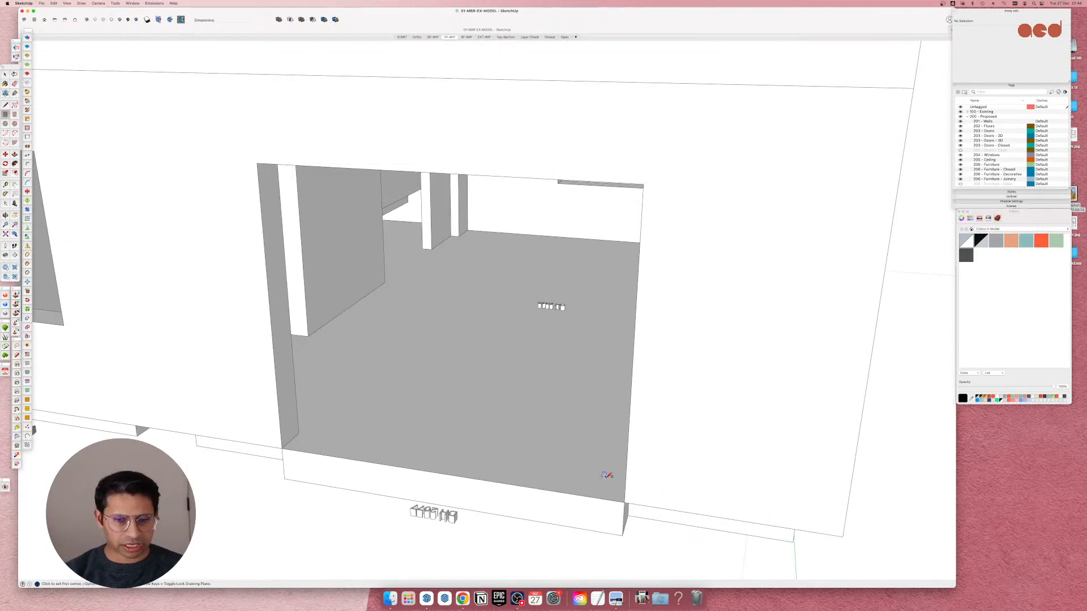
{"action": "left_click", "coordinate": [625, 501]}
{"action": "left_click", "coordinate": [262, 163]}
{"action": "scroll", "coordinate": [459, 378], "scroll_direction": "down", "scroll_amount": 3}
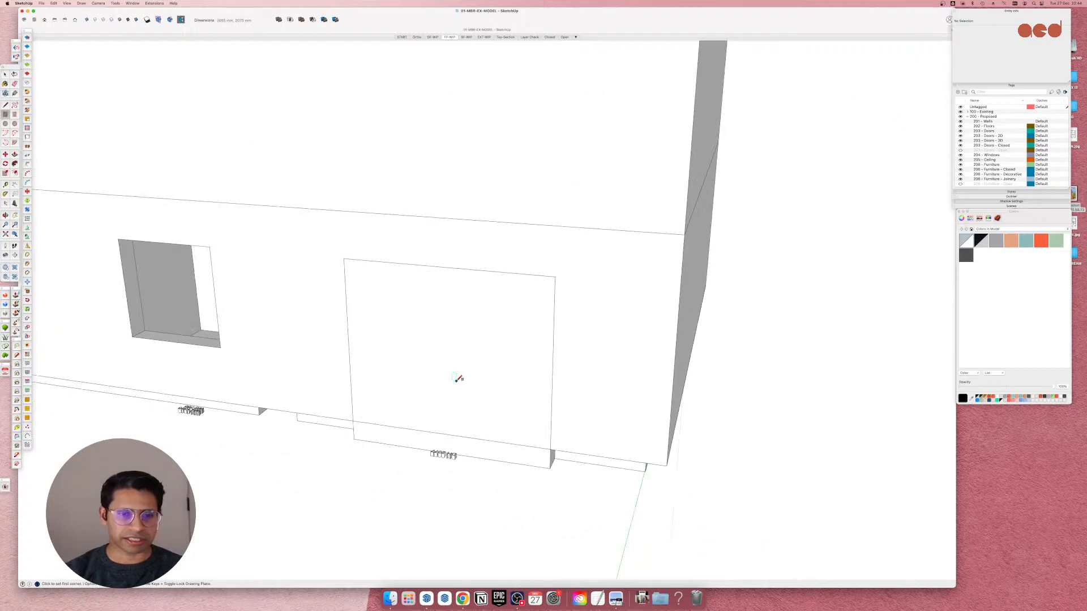
Select the new rectangle's face with its edges in the large door opening and make it a group.
{"action": "scroll", "coordinate": [458, 378], "scroll_direction": "up", "scroll_amount": 4}
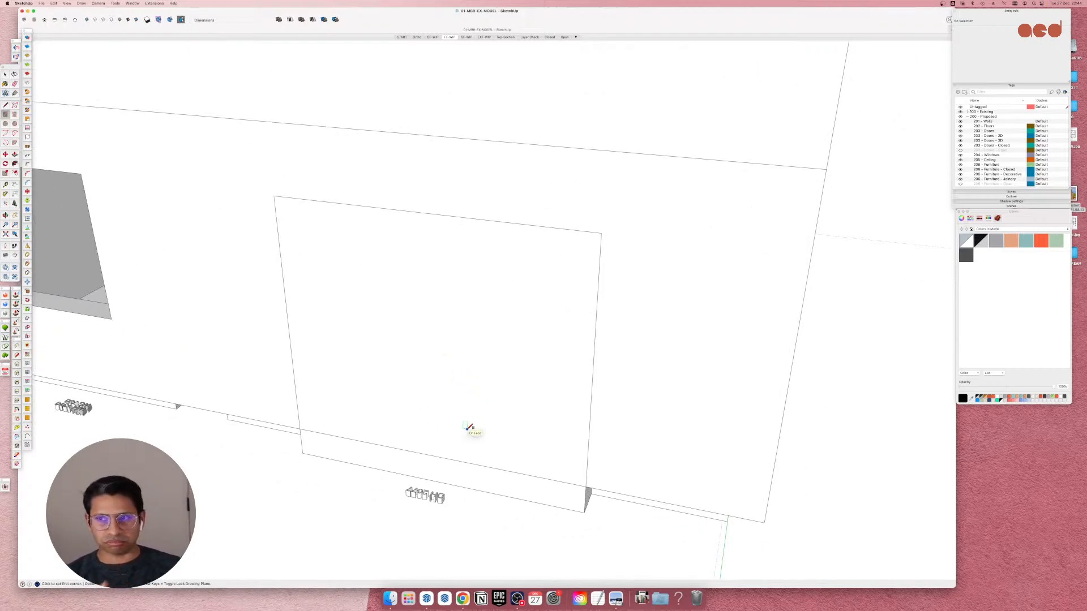
{"action": "scroll", "coordinate": [595, 311], "scroll_direction": "down", "scroll_amount": 6}
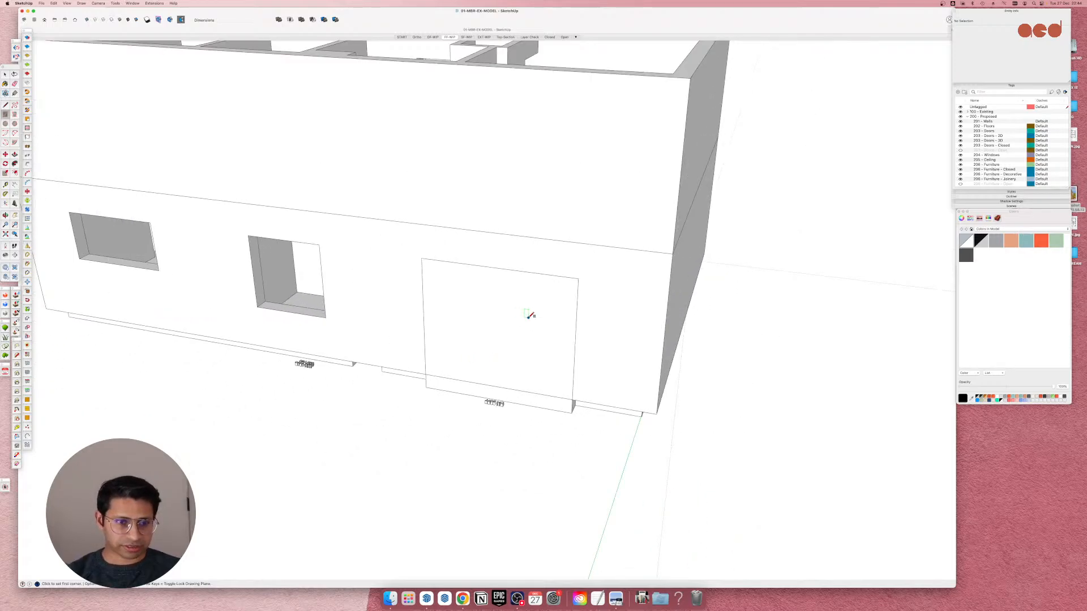
{"action": "scroll", "coordinate": [612, 371], "scroll_direction": "up", "scroll_amount": 7}
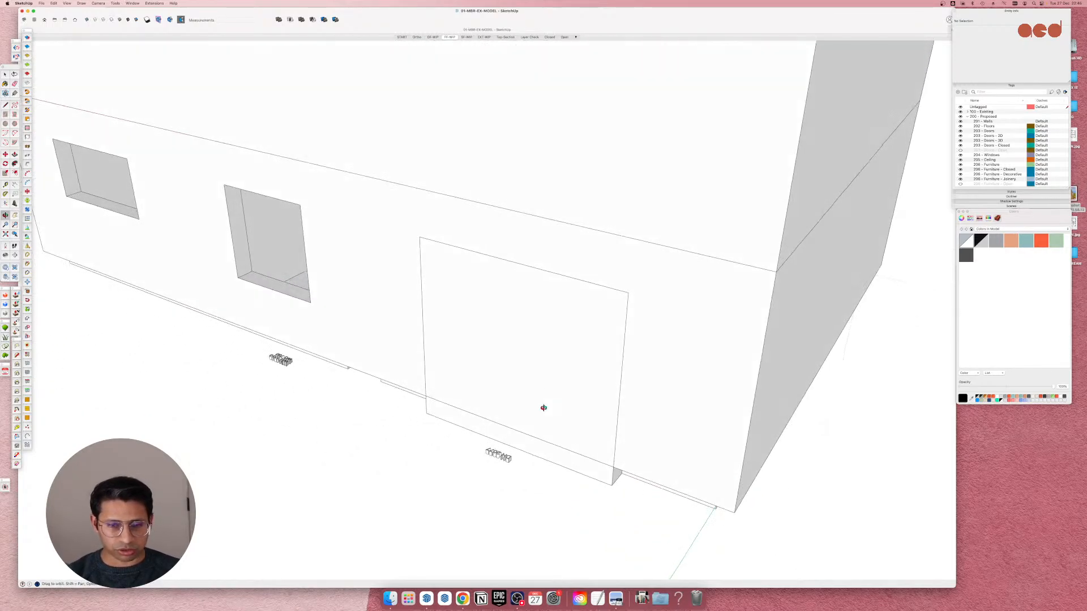
{"action": "scroll", "coordinate": [572, 402], "scroll_direction": "up", "scroll_amount": 2}
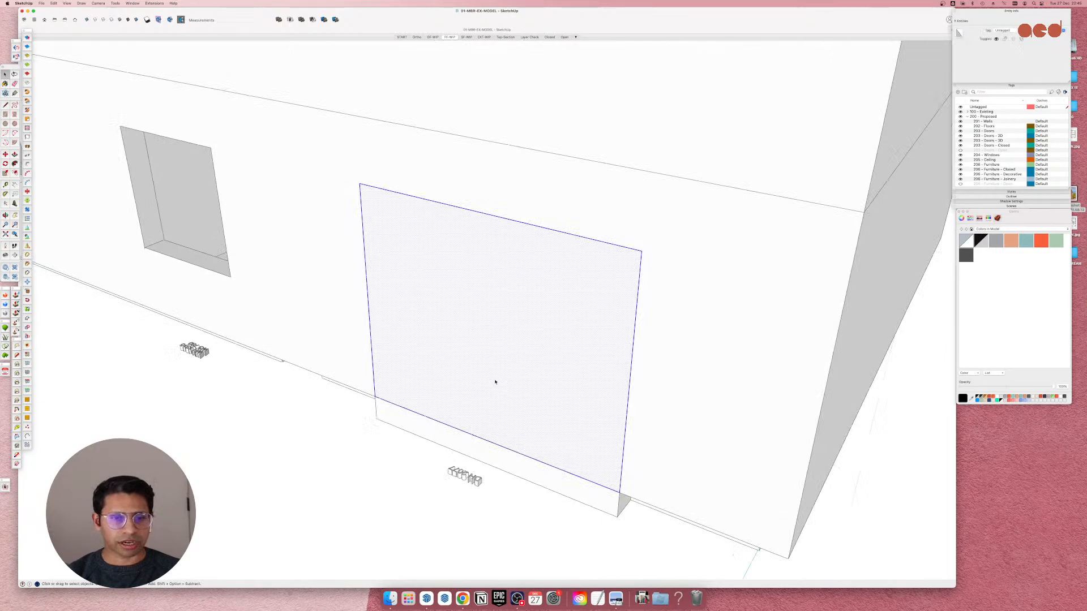
{"action": "key", "text": "super+g"}
{"action": "scroll", "coordinate": [493, 383], "scroll_direction": "down", "scroll_amount": 4}
{"action": "middle_click_drag", "start_coordinate": [490, 384], "coordinate": [521, 416]}
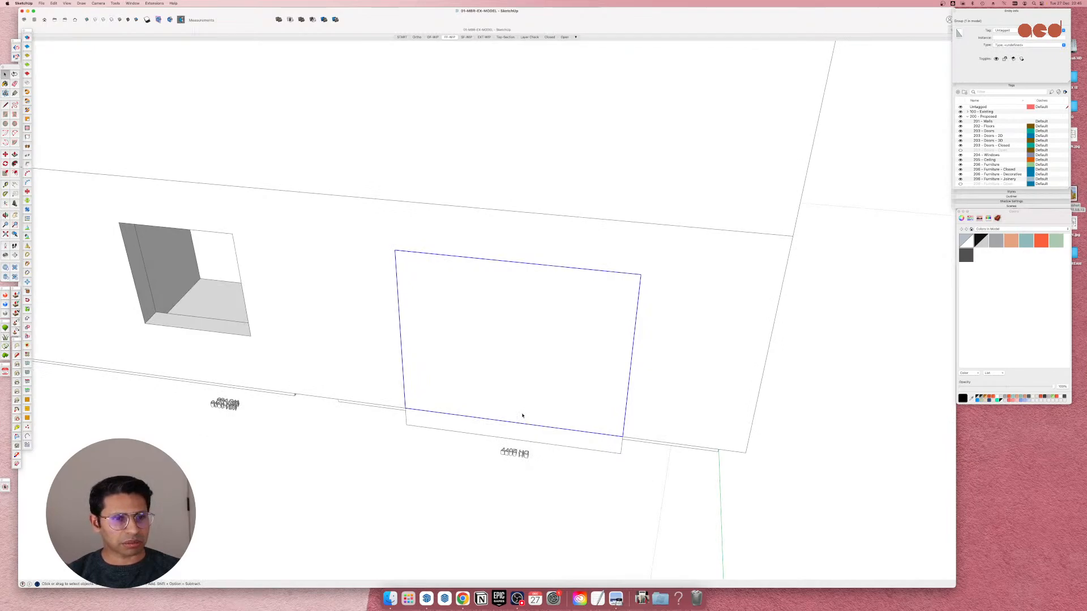
{"action": "scroll", "coordinate": [576, 409], "scroll_direction": "up", "scroll_amount": 3}
{"action": "middle_click_drag", "start_coordinate": [576, 409], "coordinate": [528, 427]}
{"action": "scroll", "coordinate": [544, 379], "scroll_direction": "up", "scroll_amount": 3}
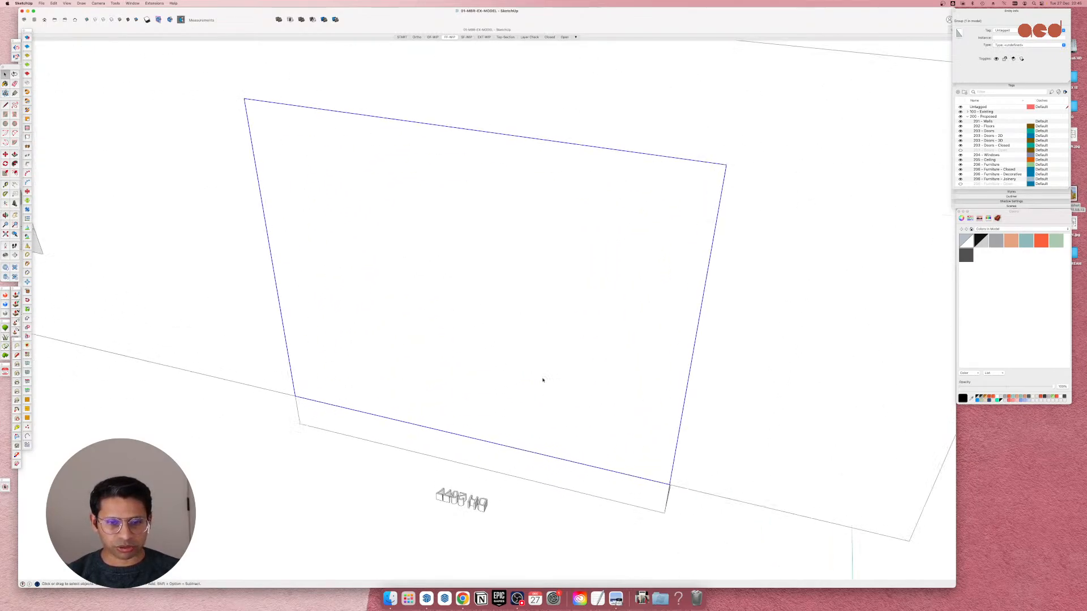
Open the patio door group for editing and offset its face inward to outline the outer frame.
{"action": "scroll", "coordinate": [385, 371], "scroll_direction": "down", "scroll_amount": 1}
{"action": "scroll", "coordinate": [529, 452], "scroll_direction": "down", "scroll_amount": 3}
{"action": "scroll", "coordinate": [492, 299], "scroll_direction": "up", "scroll_amount": 3}
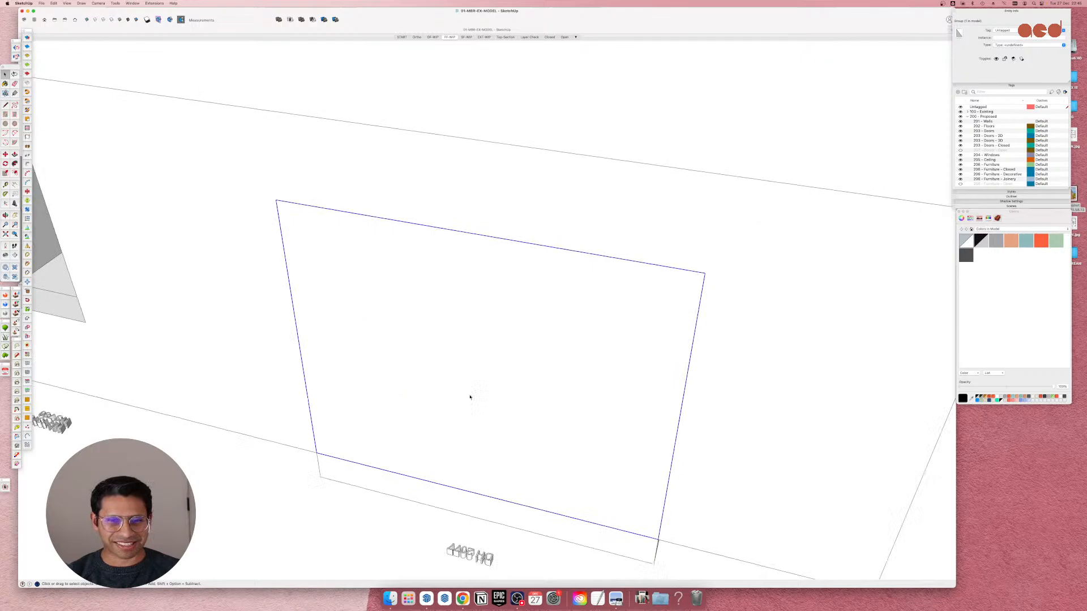
{"action": "double_click", "coordinate": [416, 396]}
{"action": "left_click", "coordinate": [359, 406]}
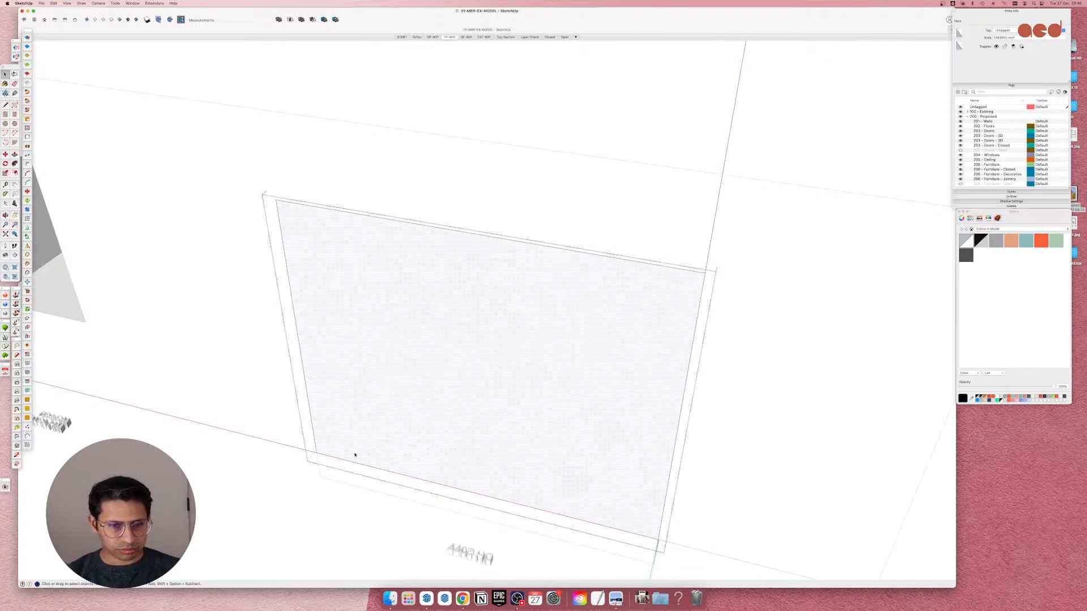
{"action": "key", "text": "f"}
{"action": "left_click", "coordinate": [310, 408]}
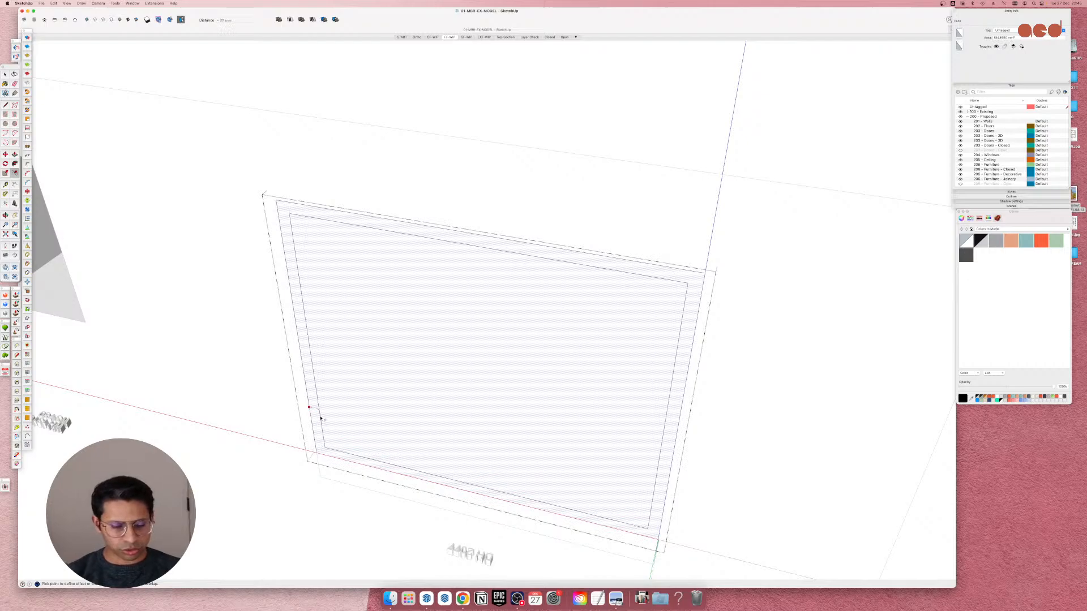
{"action": "left_click", "coordinate": [320, 418]}
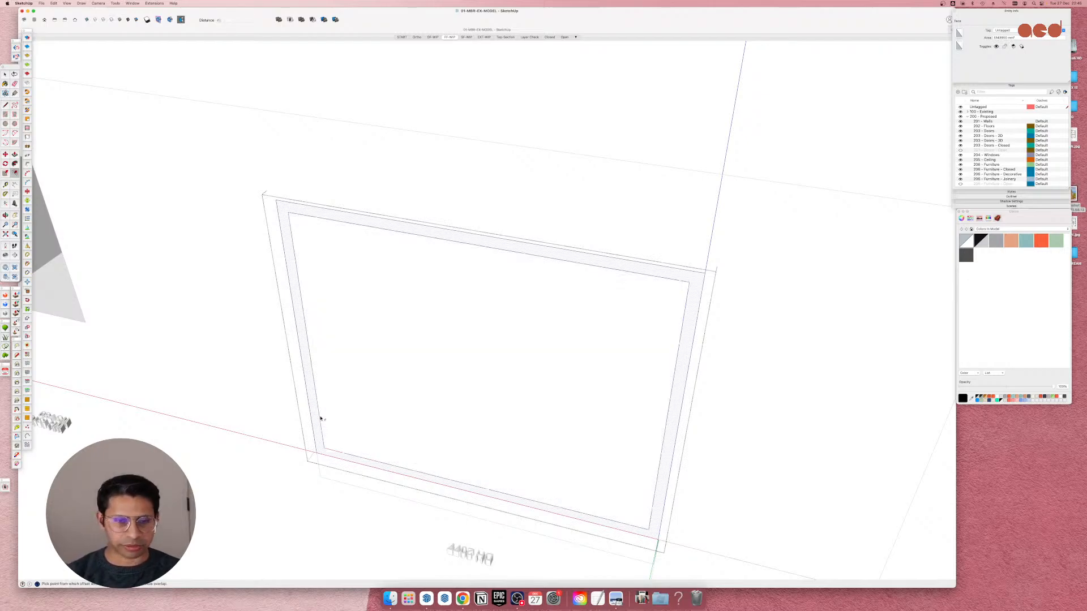
Copy the inner frame's left vertical edge to the middle of the opening and again to a division line left of centre.
{"action": "key", "text": "space"}
{"action": "left_click", "coordinate": [323, 444]}
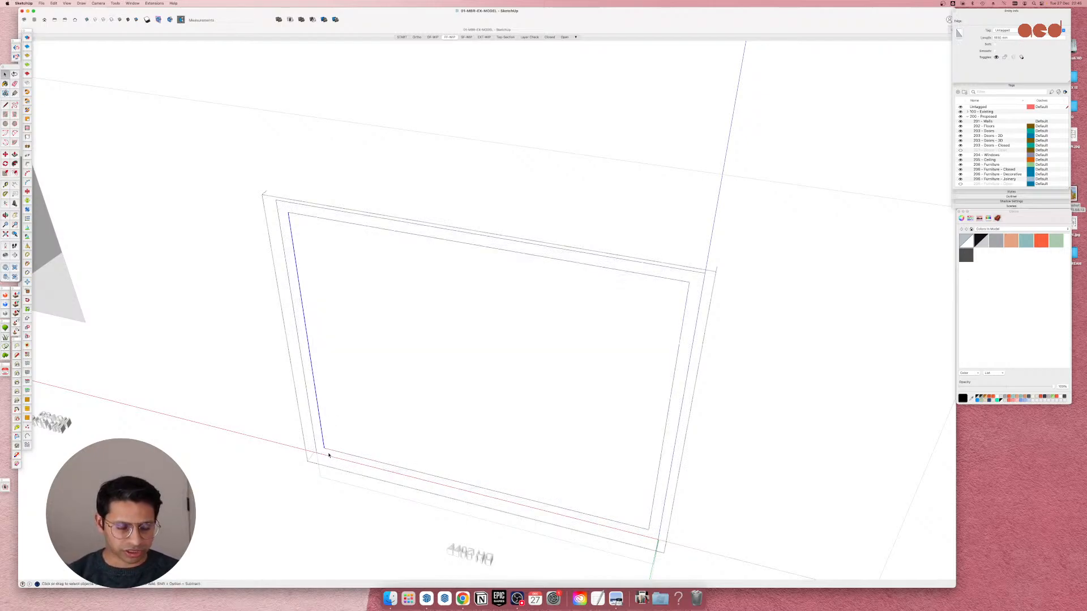
{"action": "key", "text": "m"}
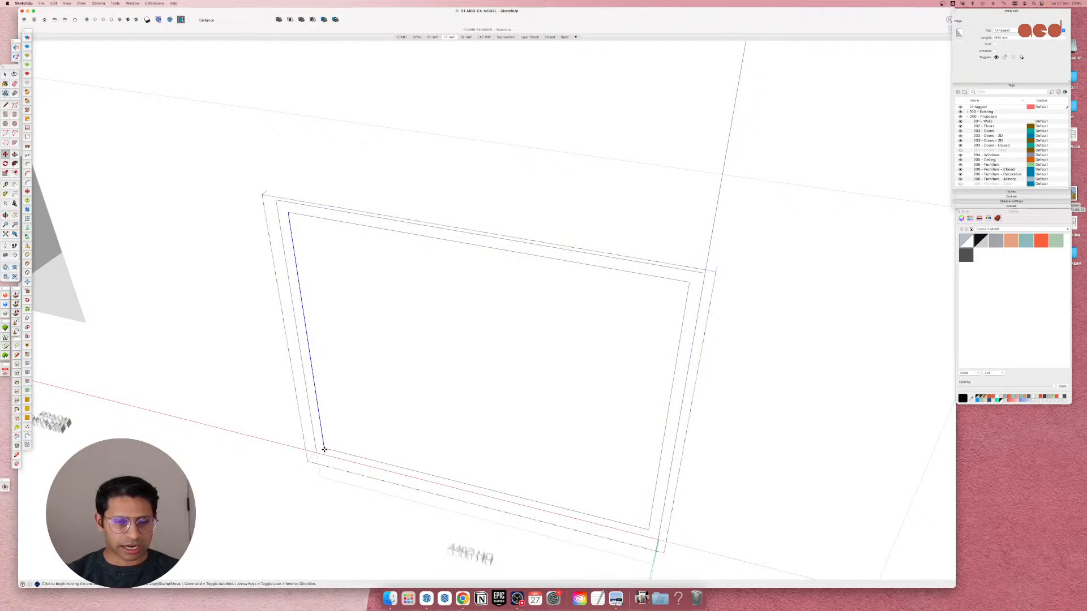
{"action": "left_click", "coordinate": [325, 449]}
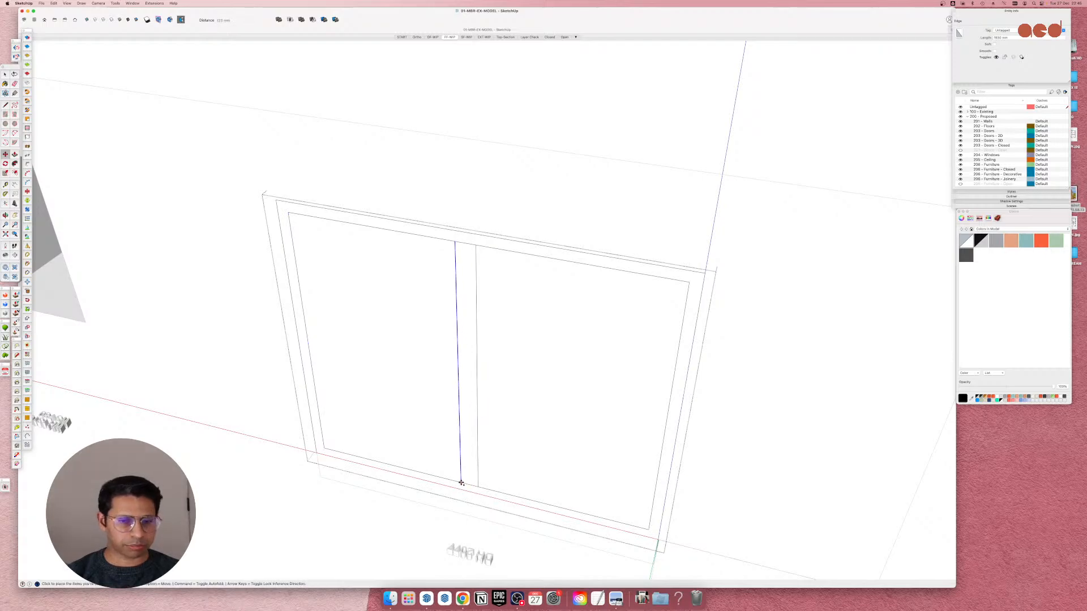
{"action": "left_click", "coordinate": [460, 482]}
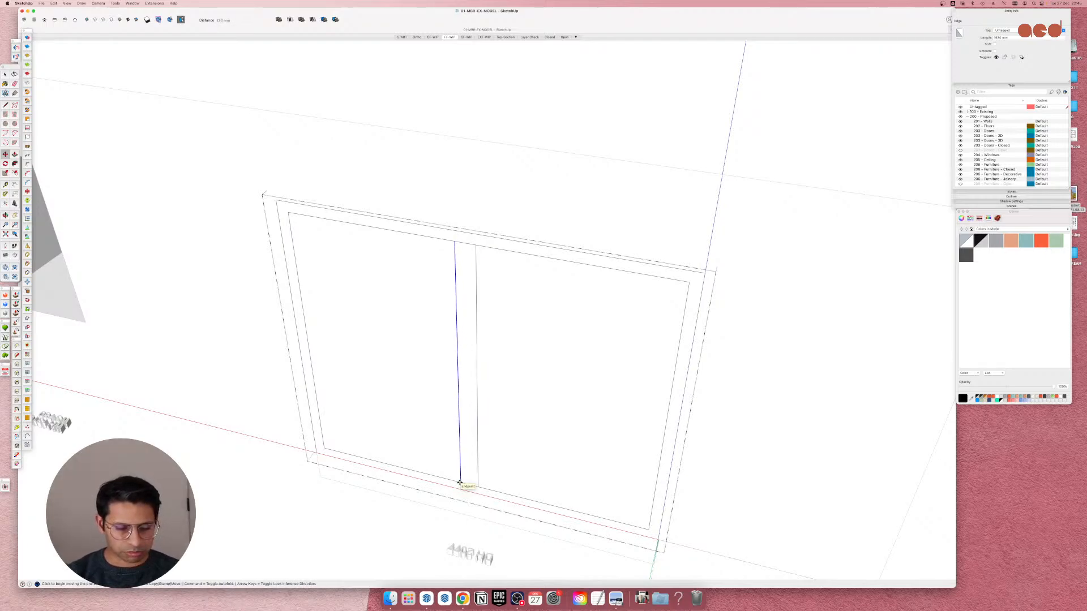
{"action": "type", "text": "100"}
{"action": "key", "text": "Return"}
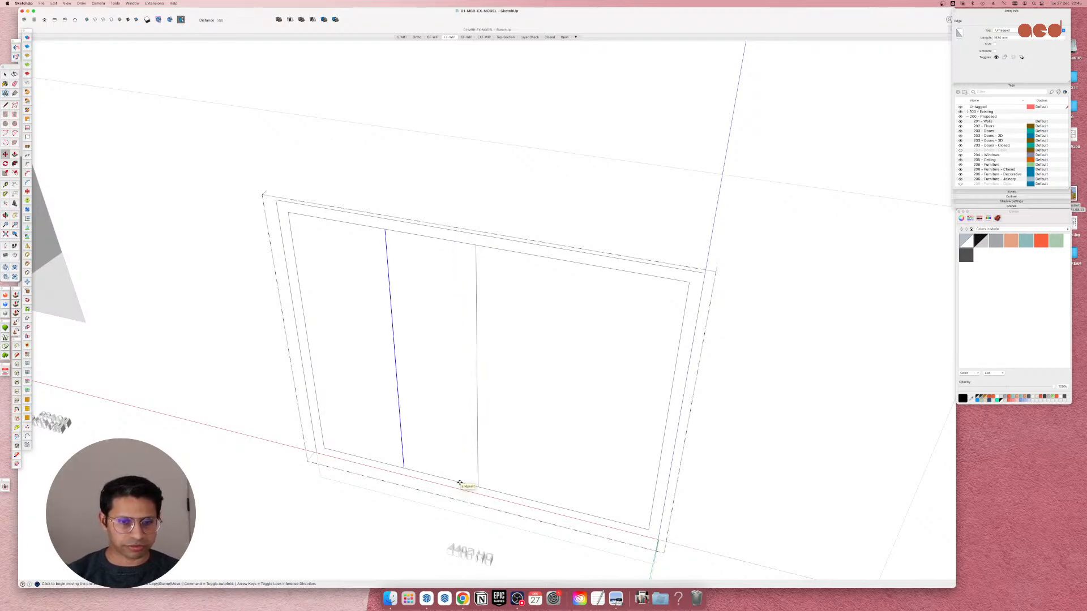
{"action": "key", "text": "space"}
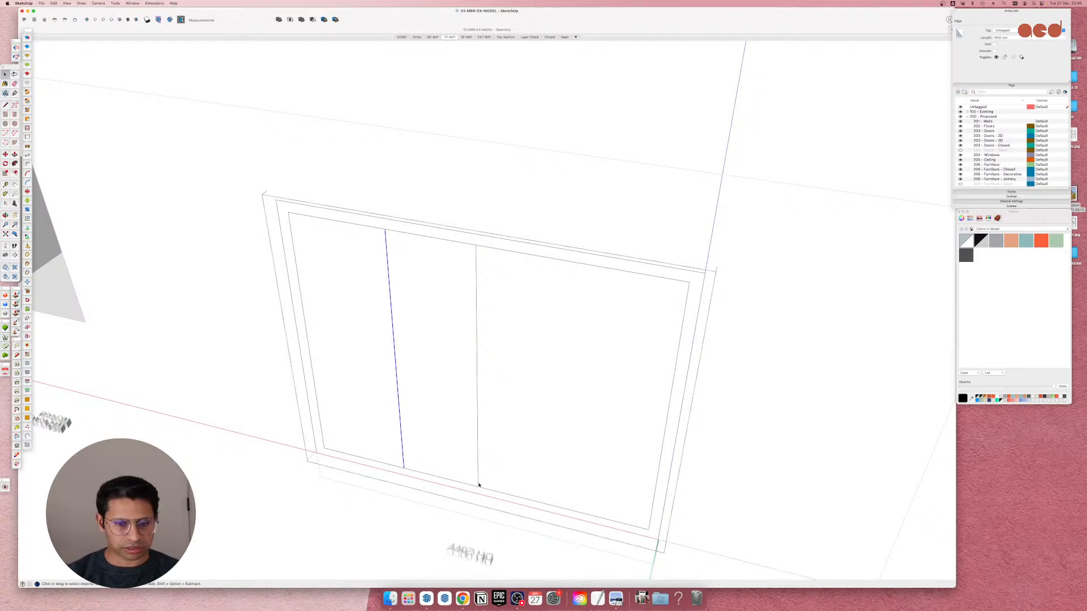
Copy the centre line to the right by the spacing between the left division line and the centre.
{"action": "left_click", "coordinate": [479, 485]}
{"action": "key", "text": "m"}
{"action": "left_click", "coordinate": [405, 469]}
{"action": "key", "text": "alt"}
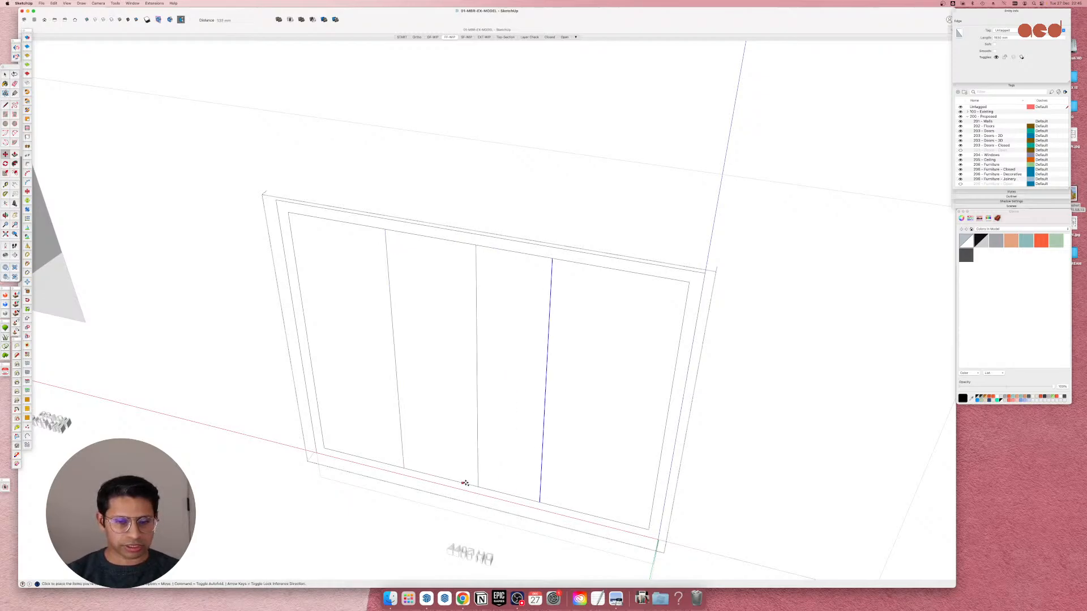
{"action": "left_click", "coordinate": [478, 487]}
{"action": "key", "text": "space"}
Copy the left and right division lines slightly outward to form two narrow vertical mullions.
{"action": "left_click", "coordinate": [402, 465]}
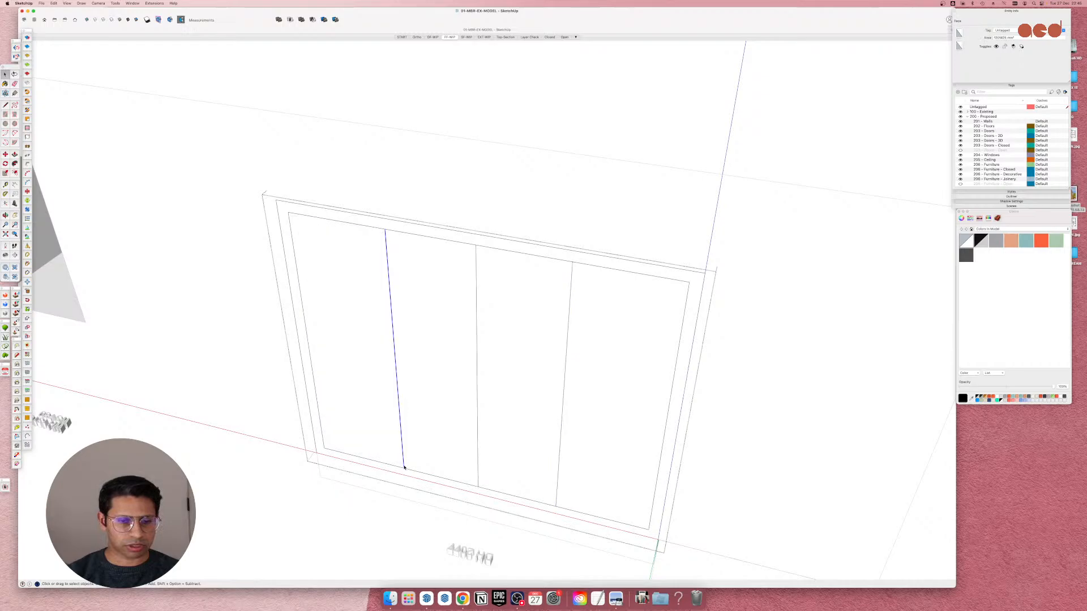
{"action": "key", "text": "m"}
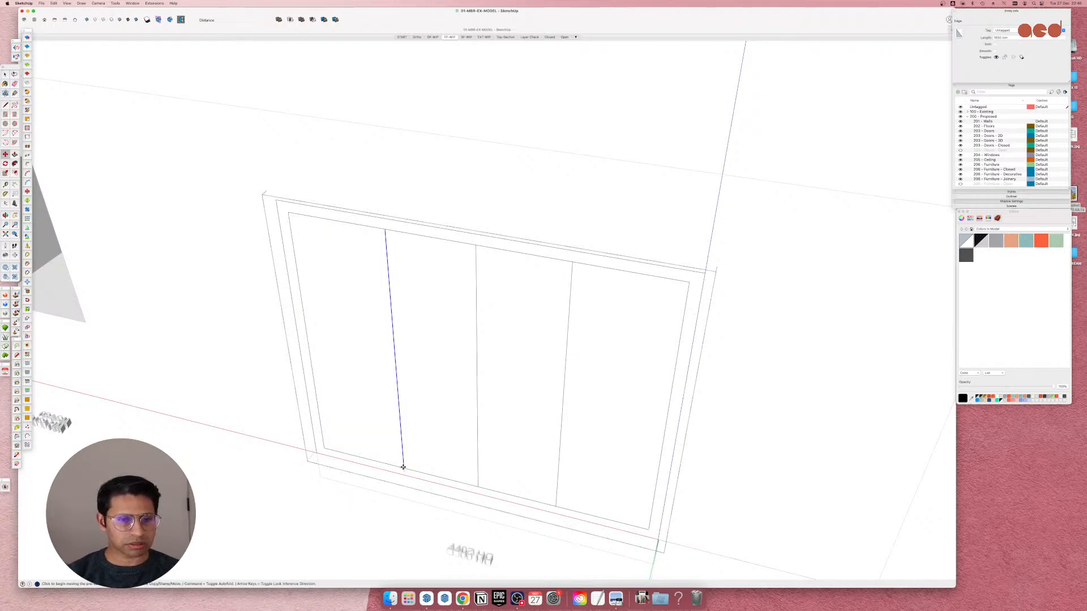
{"action": "left_click", "coordinate": [403, 468], "text": "alt"}
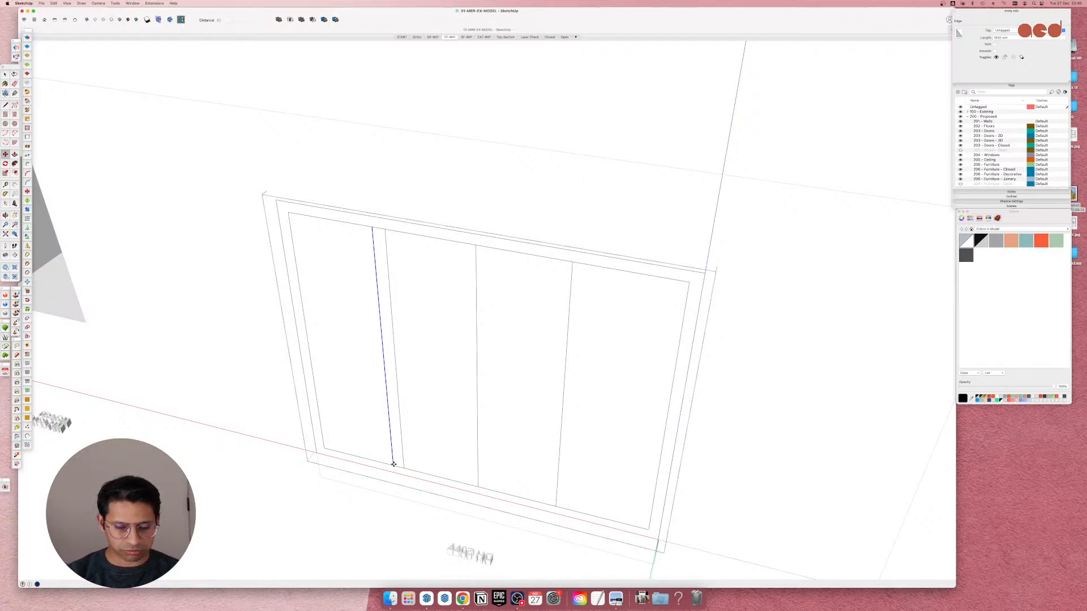
{"action": "left_click", "coordinate": [394, 464]}
{"action": "key", "text": "space"}
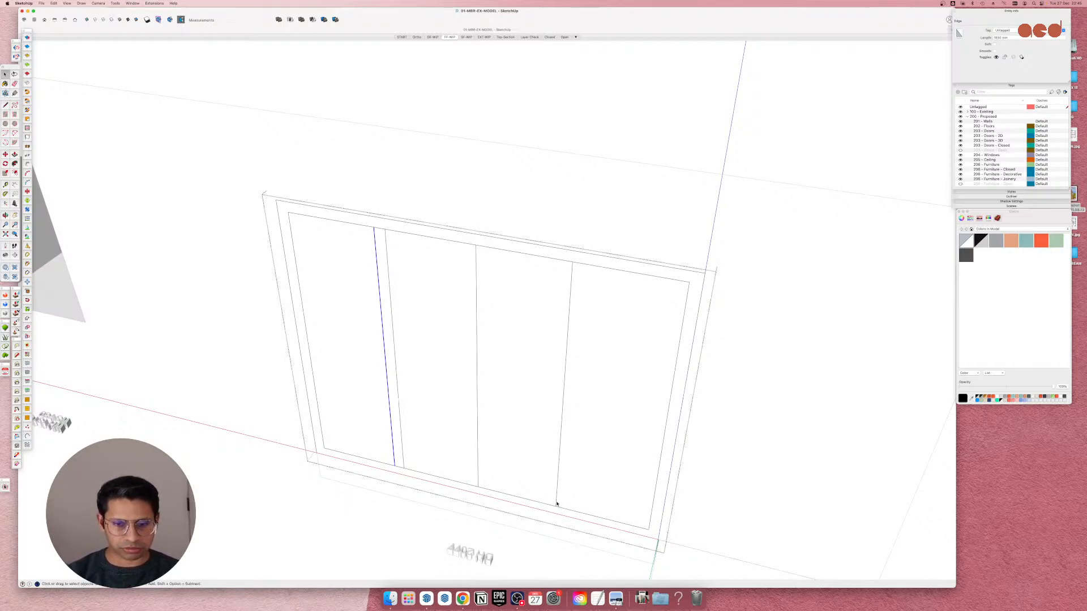
{"action": "left_click", "coordinate": [556, 504]}
{"action": "key", "text": "m"}
{"action": "left_click", "coordinate": [555, 506], "text": "alt"}
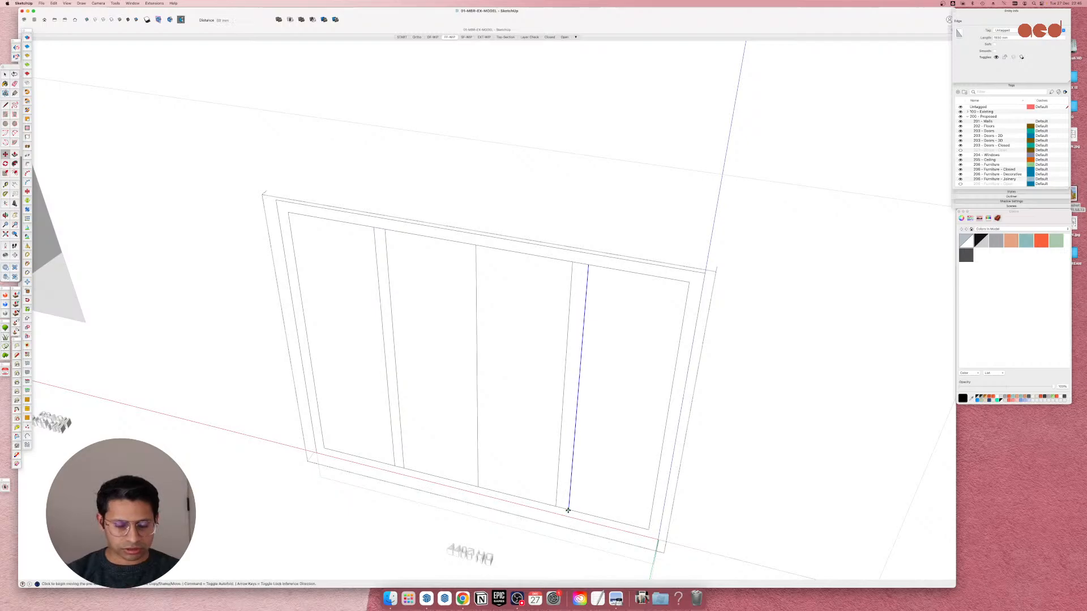
{"action": "left_click", "coordinate": [567, 511]}
{"action": "key", "text": "space"}
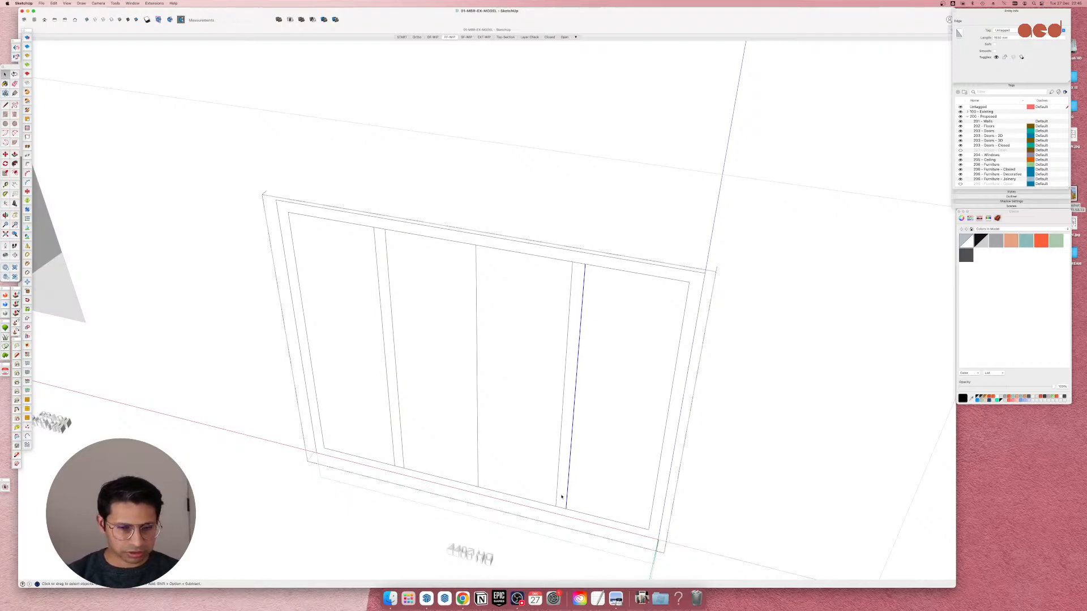
Select the left mullion strip and move it outward, away from the centre line.
{"action": "middle_click_drag", "start_coordinate": [563, 498], "coordinate": [459, 447]}
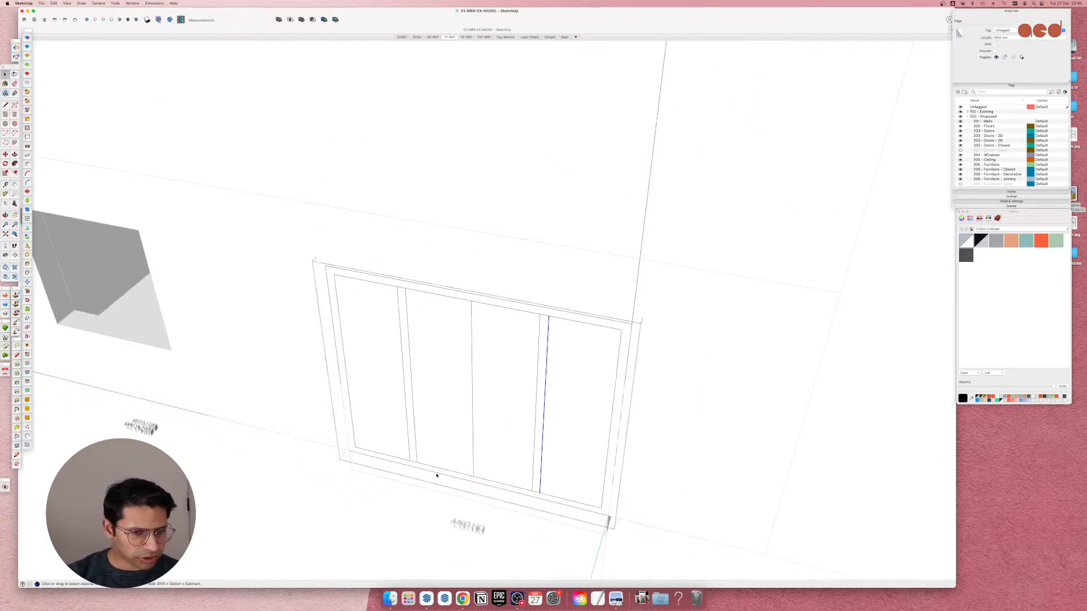
{"action": "left_click_drag", "start_coordinate": [382, 248], "coordinate": [428, 511]}
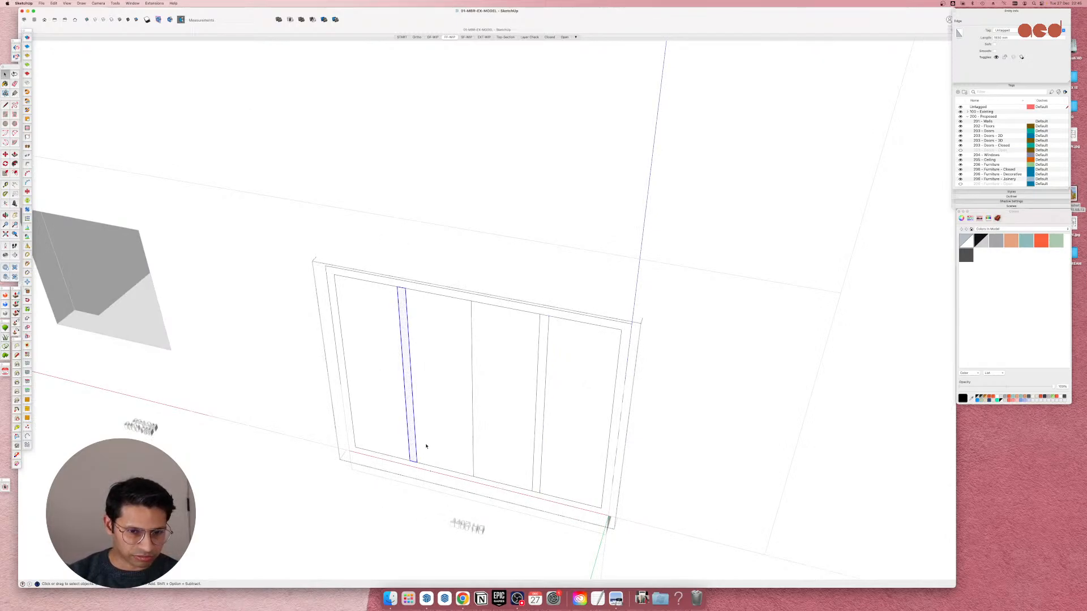
{"action": "key", "text": "m"}
{"action": "left_click", "coordinate": [425, 445]}
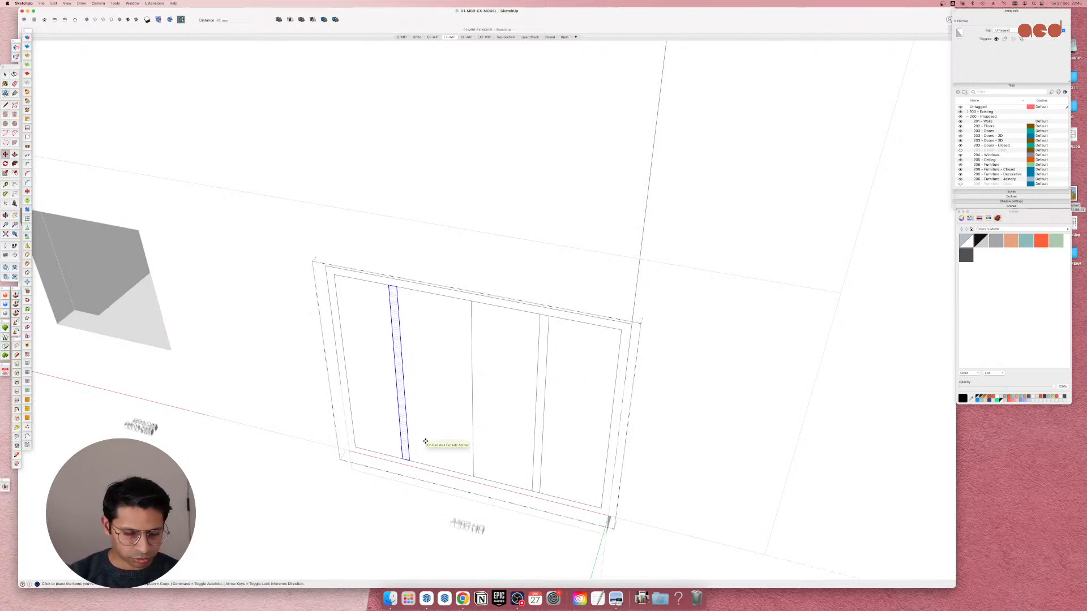
{"action": "left_click", "coordinate": [425, 441]}
{"action": "key", "text": "space"}
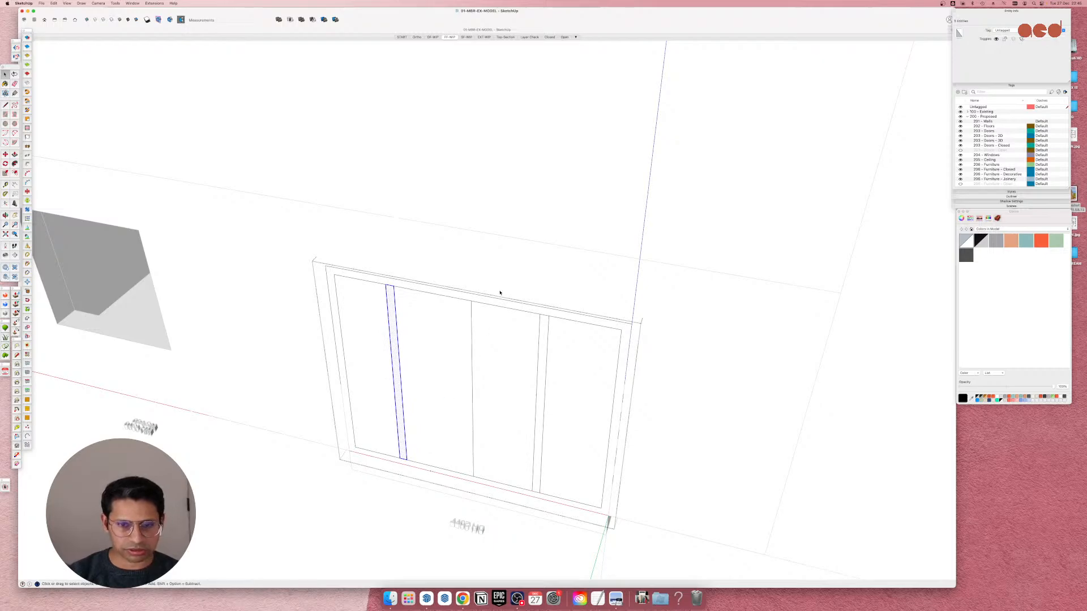
Select the right mullion strip and move it 100 mm outward, away from the centre line.
{"action": "left_click_drag", "start_coordinate": [521, 257], "coordinate": [548, 493]}
{"action": "key", "text": "m"}
{"action": "left_click", "coordinate": [556, 465]}
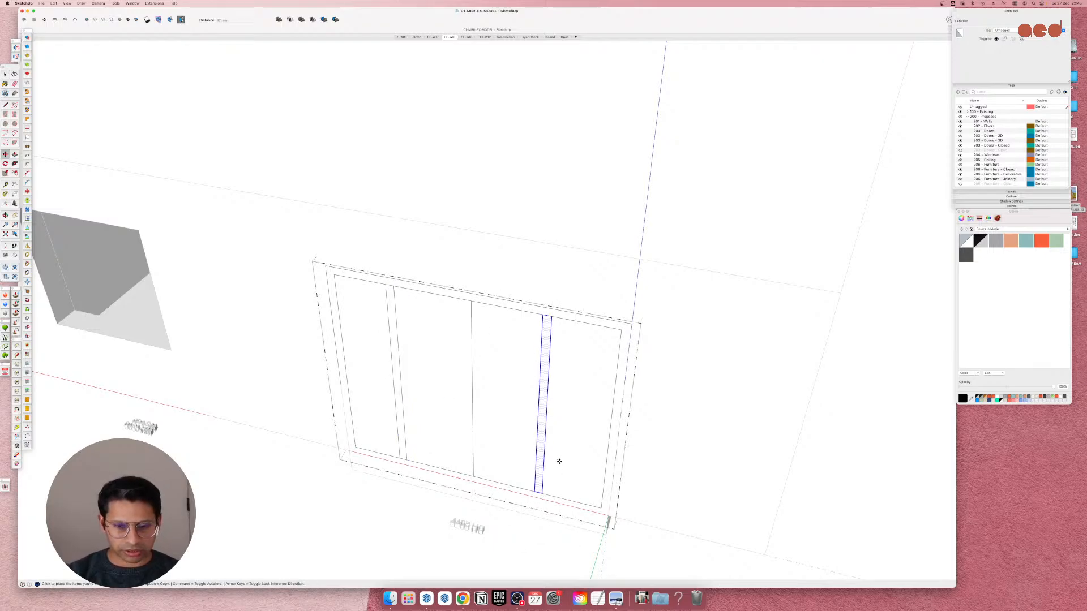
{"action": "type", "text": "100"}
{"action": "key", "text": "Return"}
{"action": "key", "text": "space"}
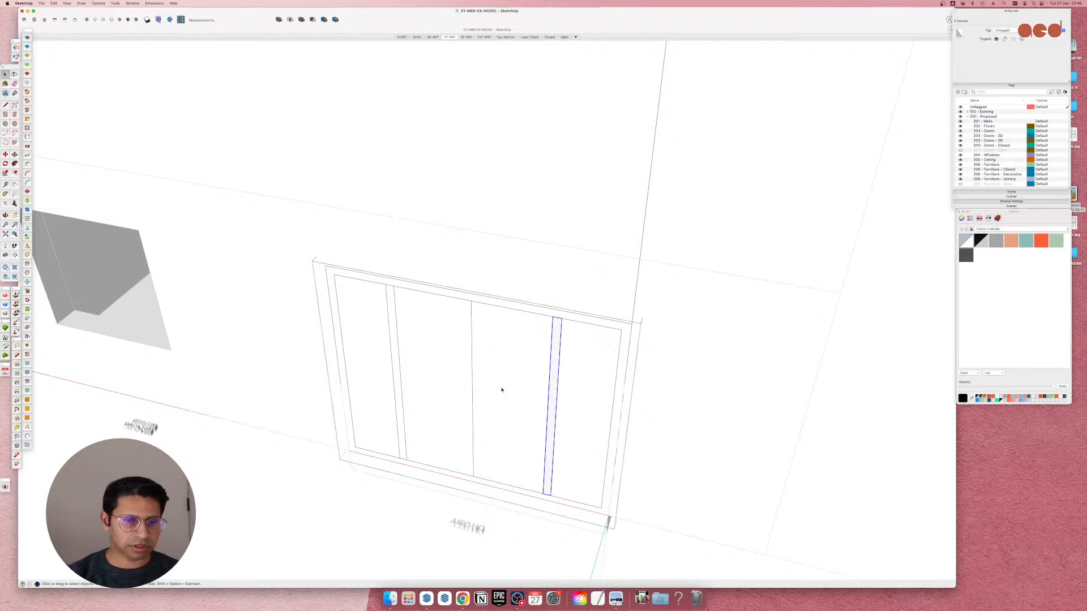
Copy the top inner edges of both side panels downward to mark the upper edges of their horizontal rails.
{"action": "left_click", "coordinate": [377, 284]}
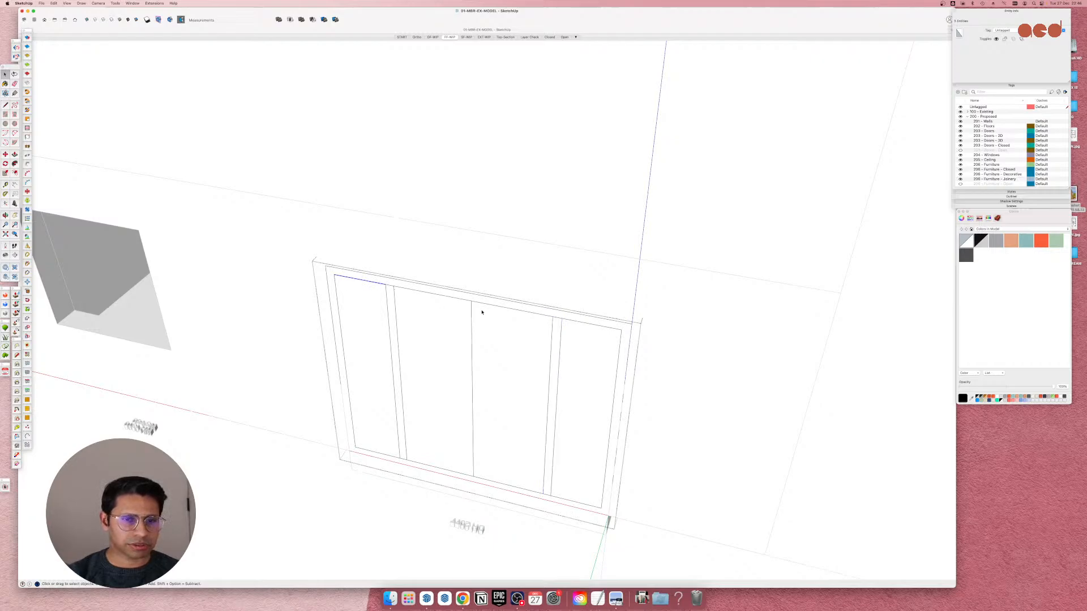
{"action": "left_click", "coordinate": [567, 323], "text": "shift"}
{"action": "key", "text": "m"}
{"action": "left_click", "coordinate": [563, 323]}
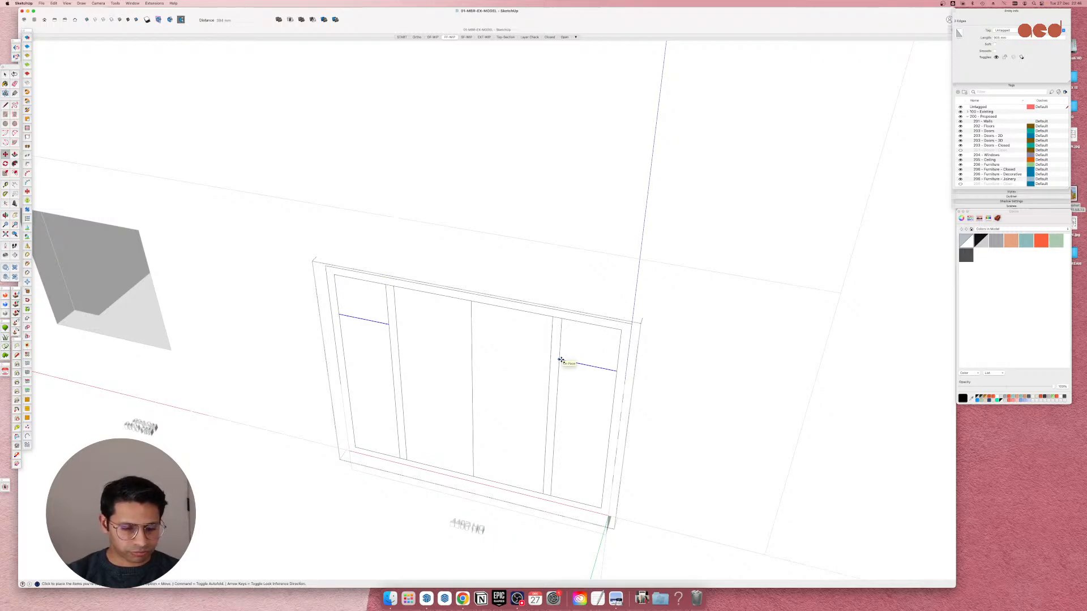
{"action": "type", "text": "300"}
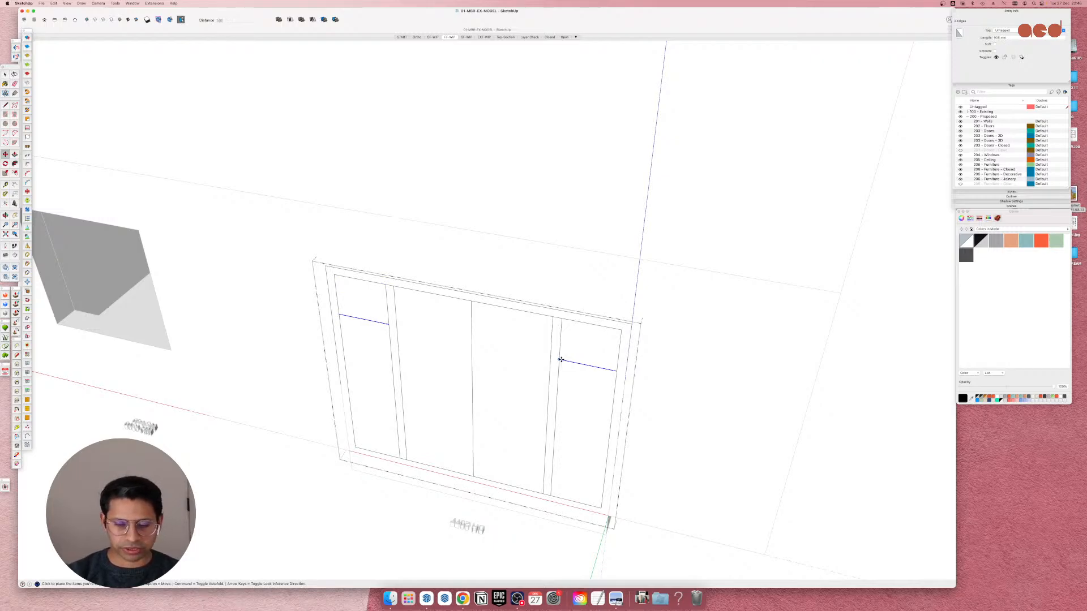
{"action": "key", "text": "Return"}
Copy both rail edges slightly further down to complete the narrow horizontal rails in the side panels.
{"action": "left_click", "coordinate": [560, 374]}
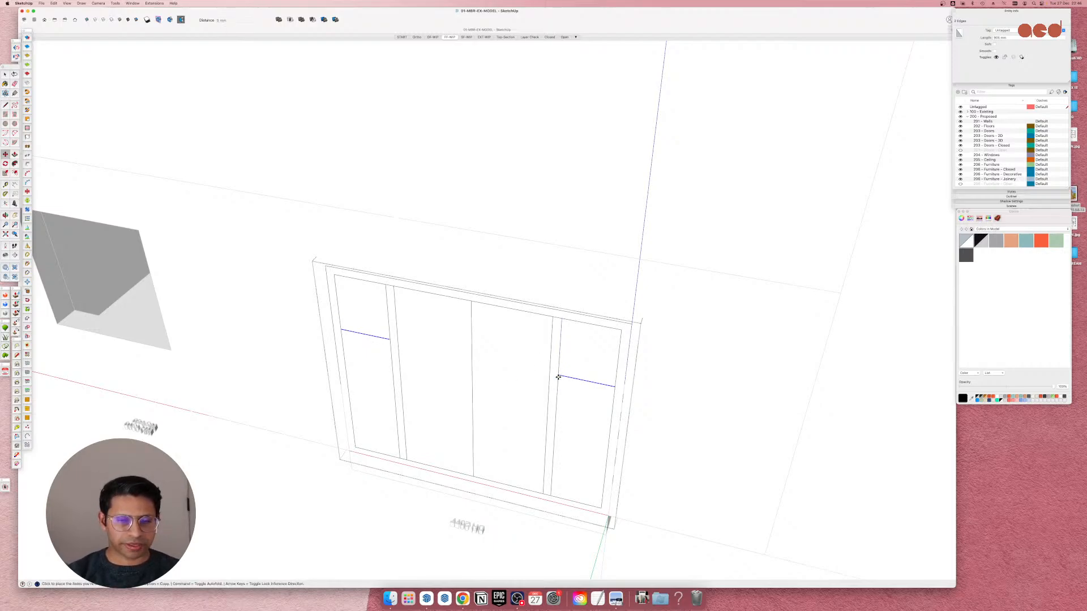
{"action": "left_click", "coordinate": [558, 383]}
{"action": "type", "text": "30"}
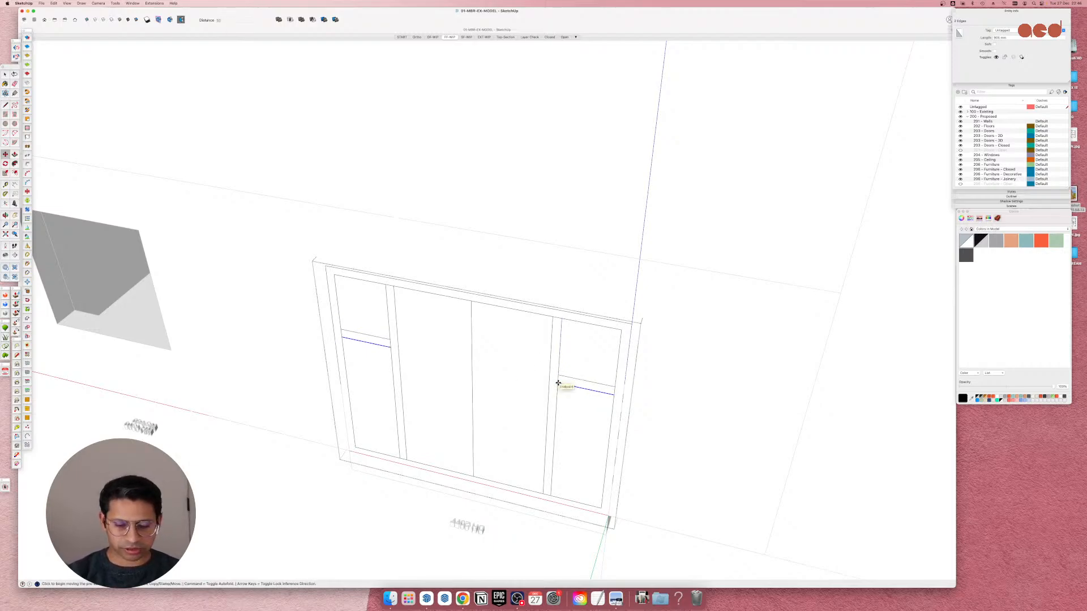
{"action": "key", "text": "Return"}
Erase the short leftover edge segments where the rails and mullions meet the surrounding frame.
{"action": "scroll", "coordinate": [551, 381], "scroll_direction": "up", "scroll_amount": 3}
{"action": "middle_click_drag", "start_coordinate": [483, 510], "coordinate": [471, 388]}
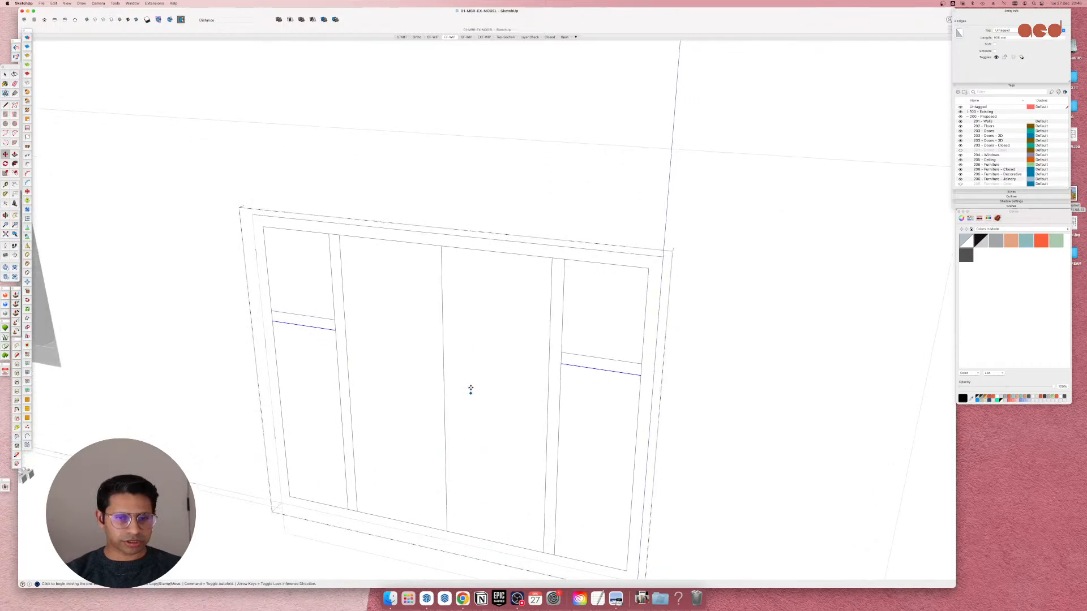
{"action": "scroll", "coordinate": [472, 377], "scroll_direction": "down", "scroll_amount": 5}
{"action": "scroll", "coordinate": [471, 374], "scroll_direction": "up", "scroll_amount": 3}
{"action": "scroll", "coordinate": [455, 441], "scroll_direction": "up", "scroll_amount": 5}
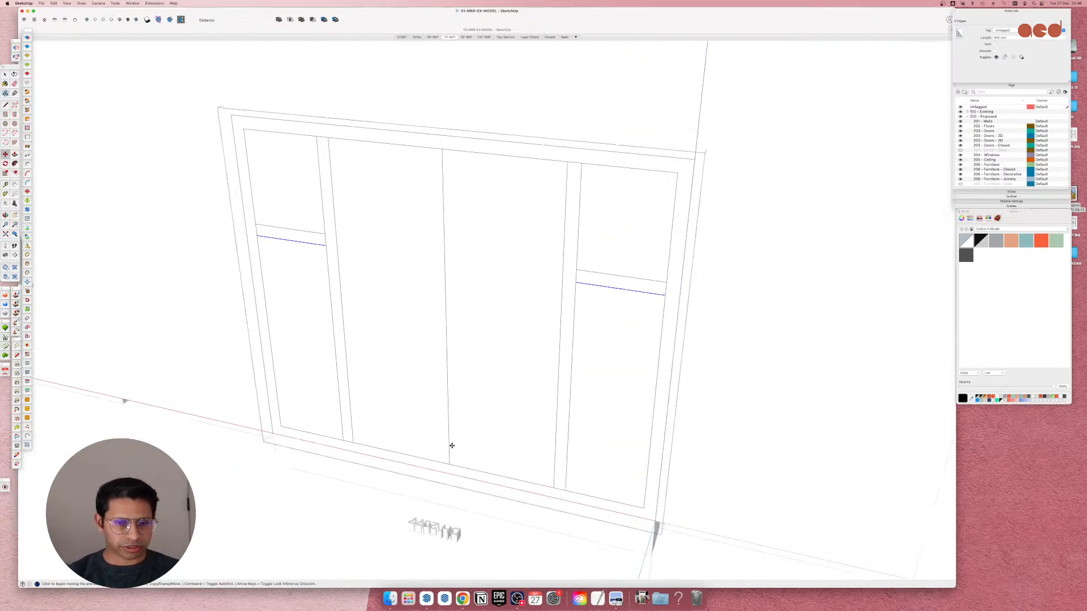
{"action": "middle_click_drag", "start_coordinate": [452, 446], "coordinate": [425, 439]}
{"action": "key", "text": "e"}
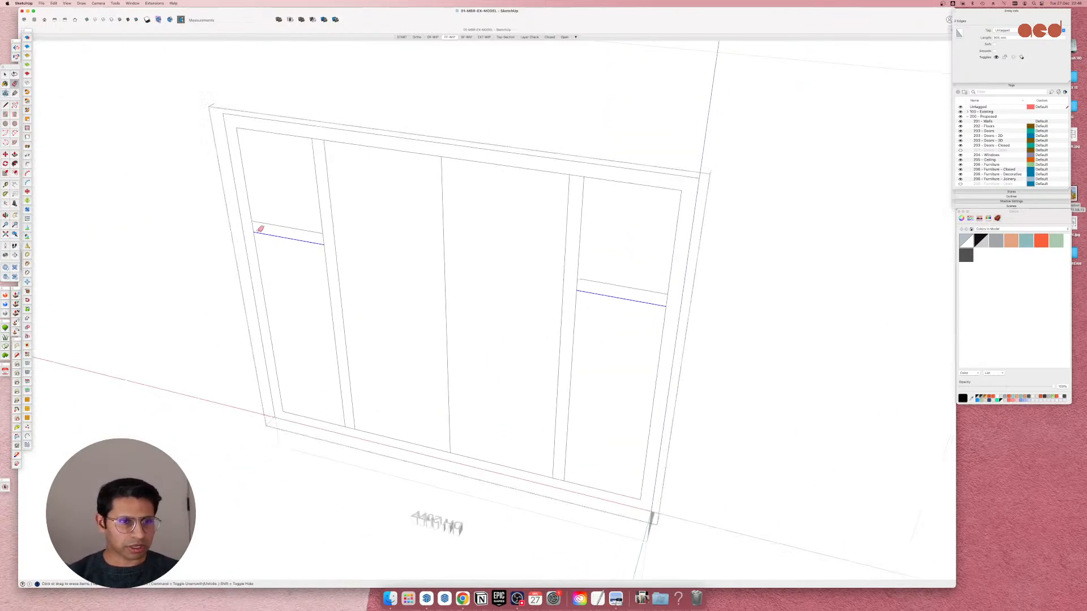
{"action": "left_click", "coordinate": [254, 228]}
{"action": "left_click", "coordinate": [324, 239]}
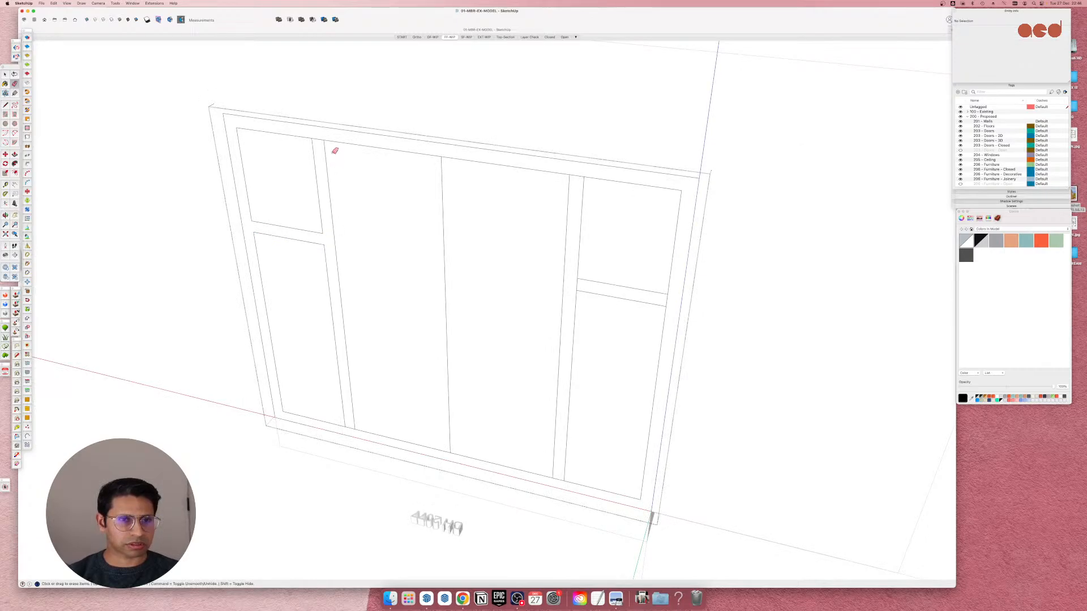
{"action": "left_click", "coordinate": [318, 138]}
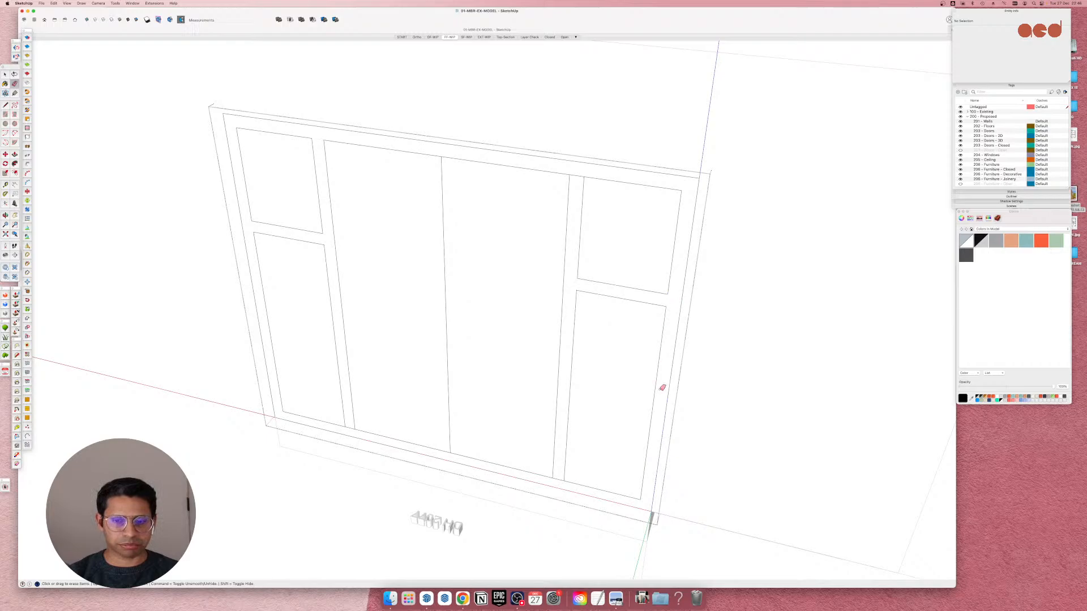
Erase the leftover short edge segments across the bottom ends of the two mullions.
{"action": "middle_click_drag", "start_coordinate": [447, 454], "coordinate": [422, 457]}
{"action": "key", "text": "space"}
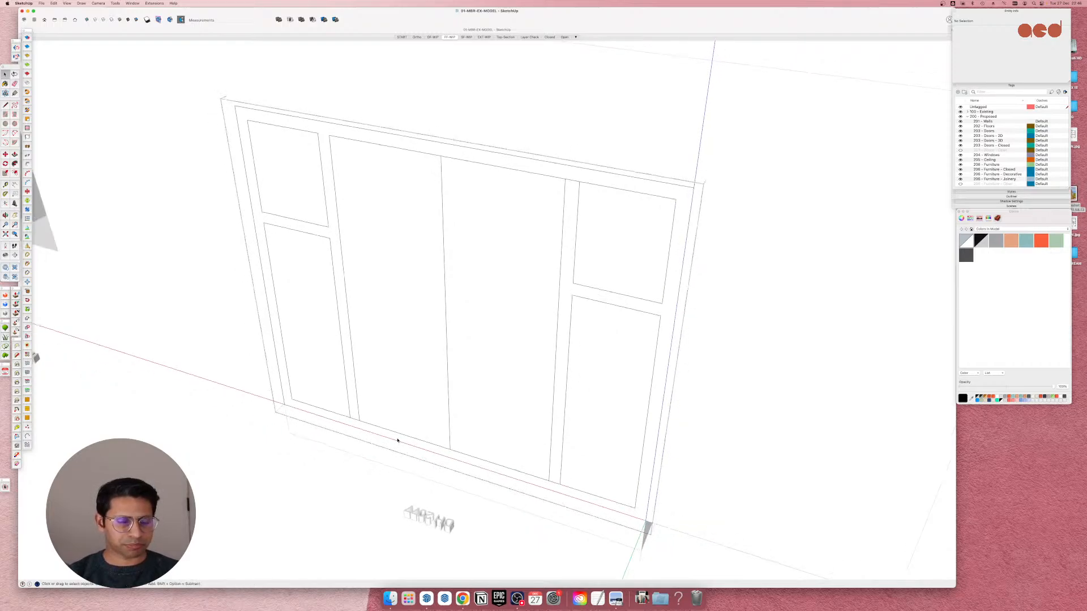
{"action": "triple_click", "coordinate": [398, 440]}
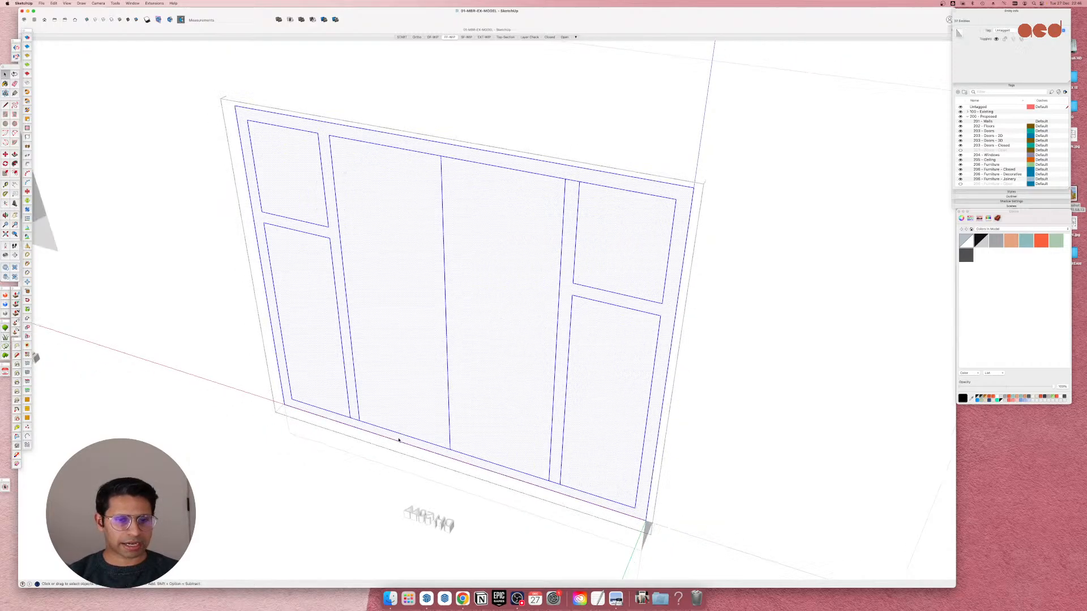
{"action": "key", "text": "e"}
{"action": "left_click", "coordinate": [354, 419]}
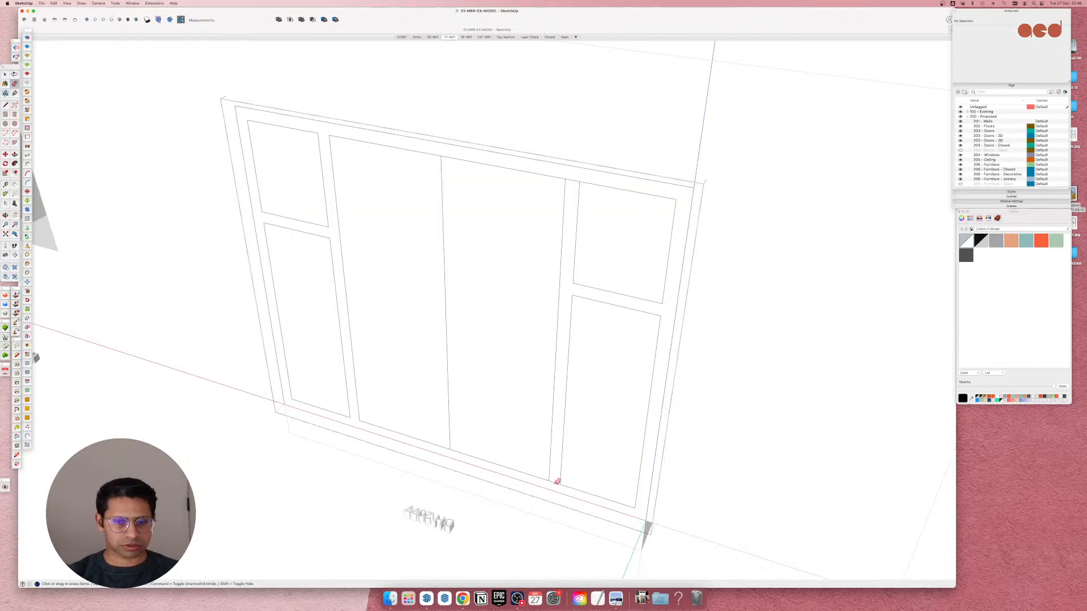
{"action": "key", "text": "space"}
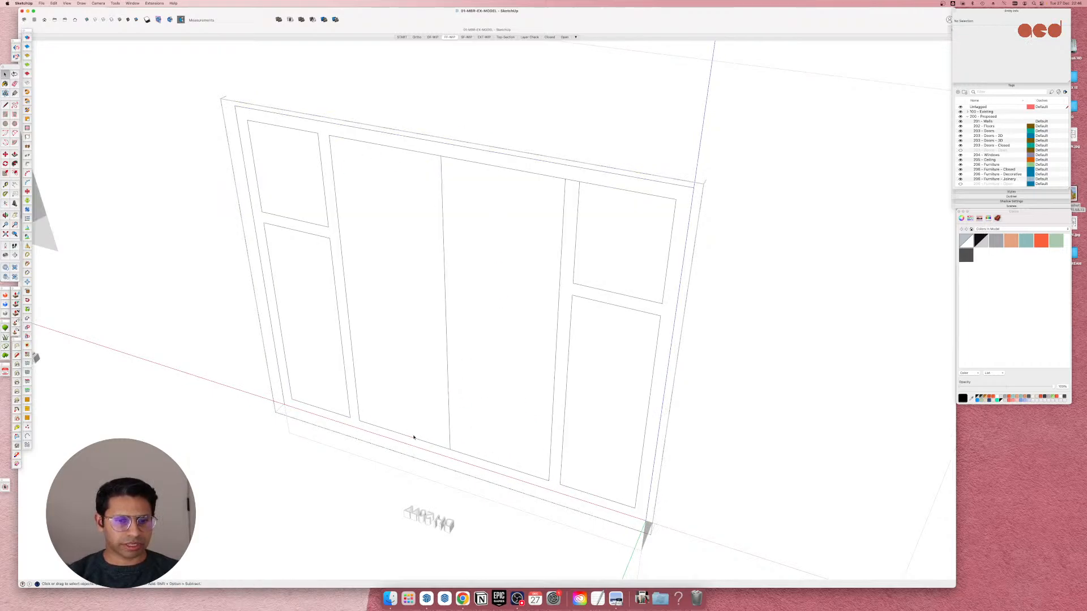
Move the bottom edges of both central door leaves vertically downward to make the frame's bottom rail narrower.
{"action": "left_click", "coordinate": [424, 443]}
{"action": "left_click", "coordinate": [459, 451], "text": "shift"}
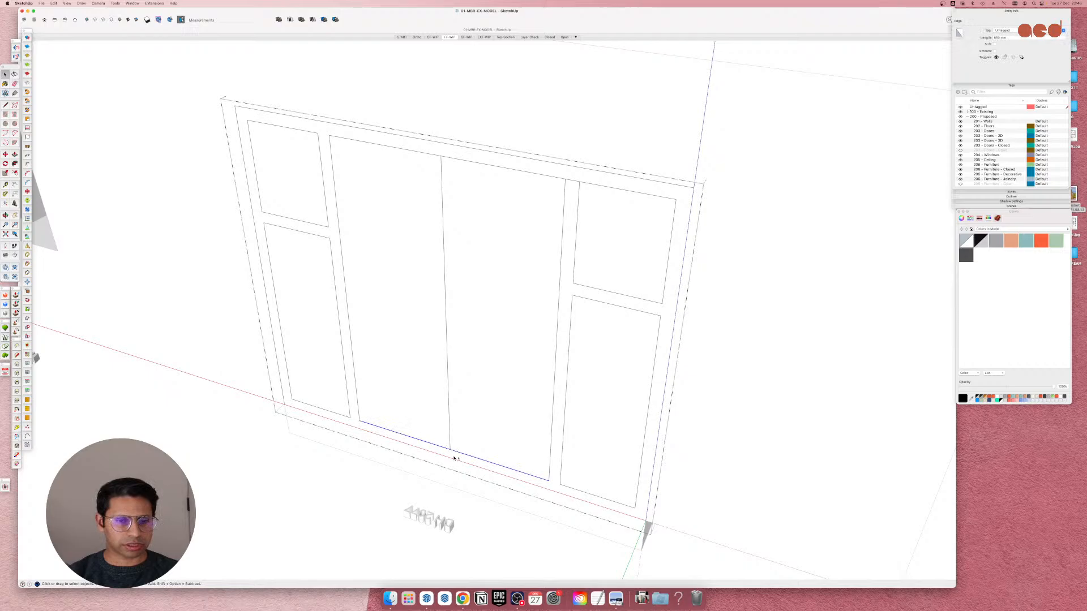
{"action": "scroll", "coordinate": [431, 433], "scroll_direction": "up", "scroll_amount": 5}
{"action": "scroll", "coordinate": [430, 437], "scroll_direction": "up", "scroll_amount": 2}
{"action": "key", "text": "m"}
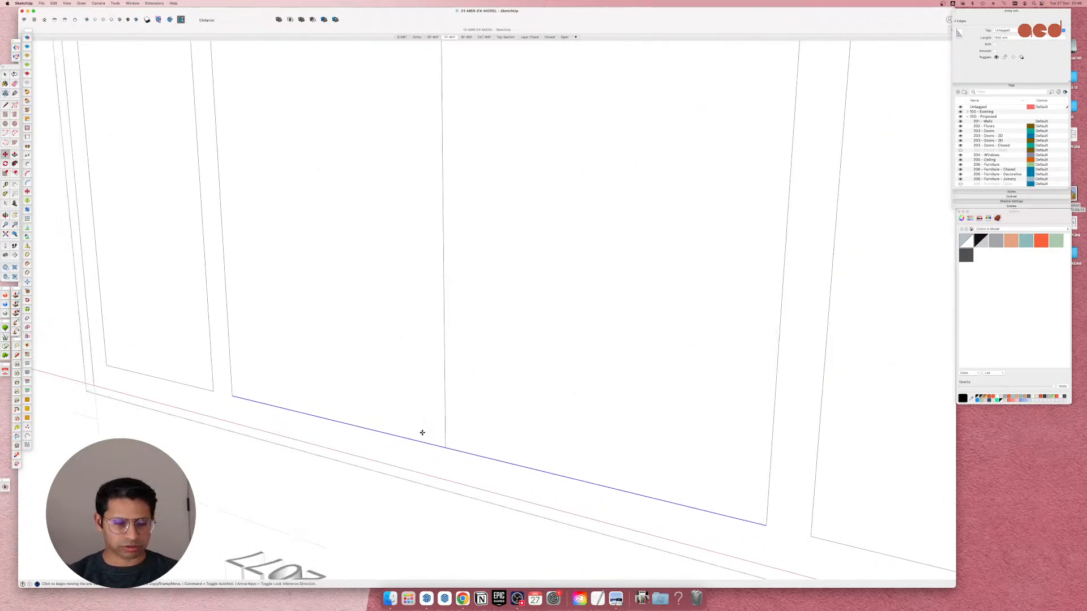
{"action": "left_click", "coordinate": [447, 449]}
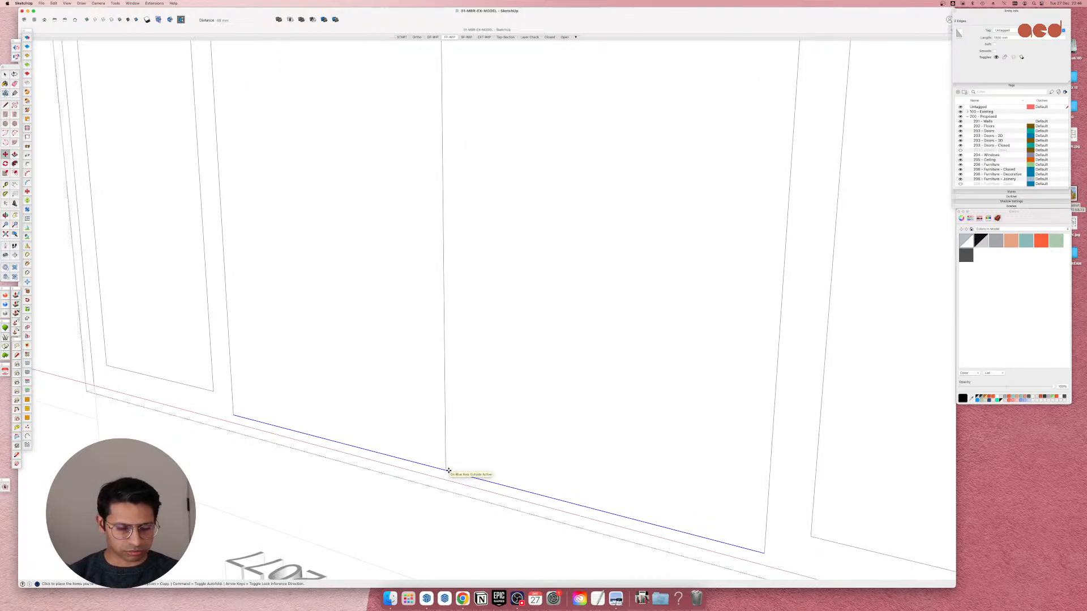
{"action": "key", "text": "Return"}
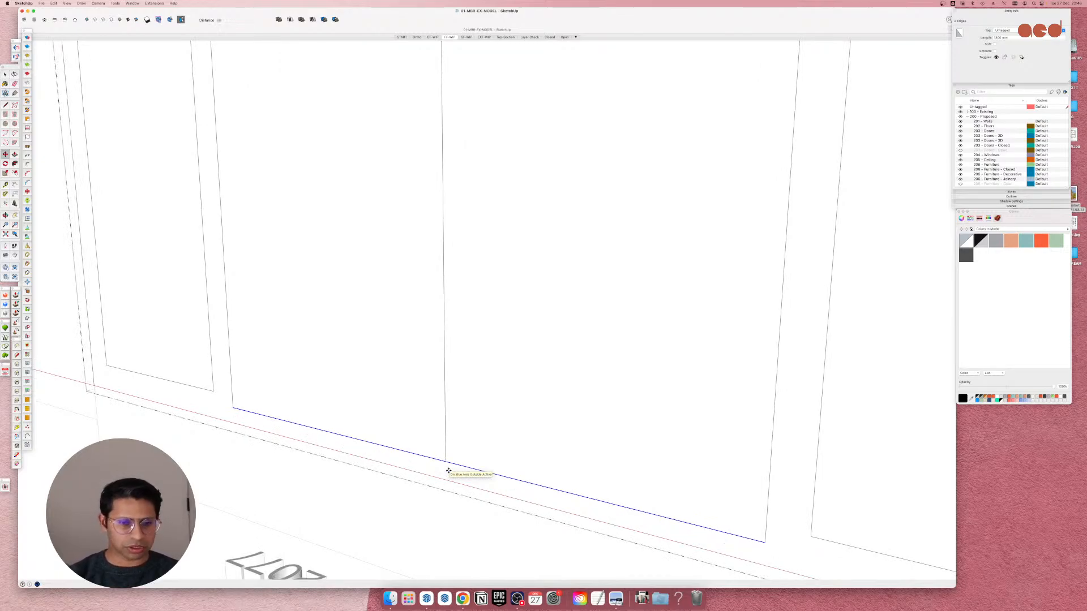
{"action": "key", "text": "space"}
Check the connected frame face and erase the leftover edge segment across the top of the right mullion.
{"action": "middle_click_drag", "start_coordinate": [439, 439], "coordinate": [430, 464]}
{"action": "scroll", "coordinate": [501, 440], "scroll_direction": "down", "scroll_amount": 5}
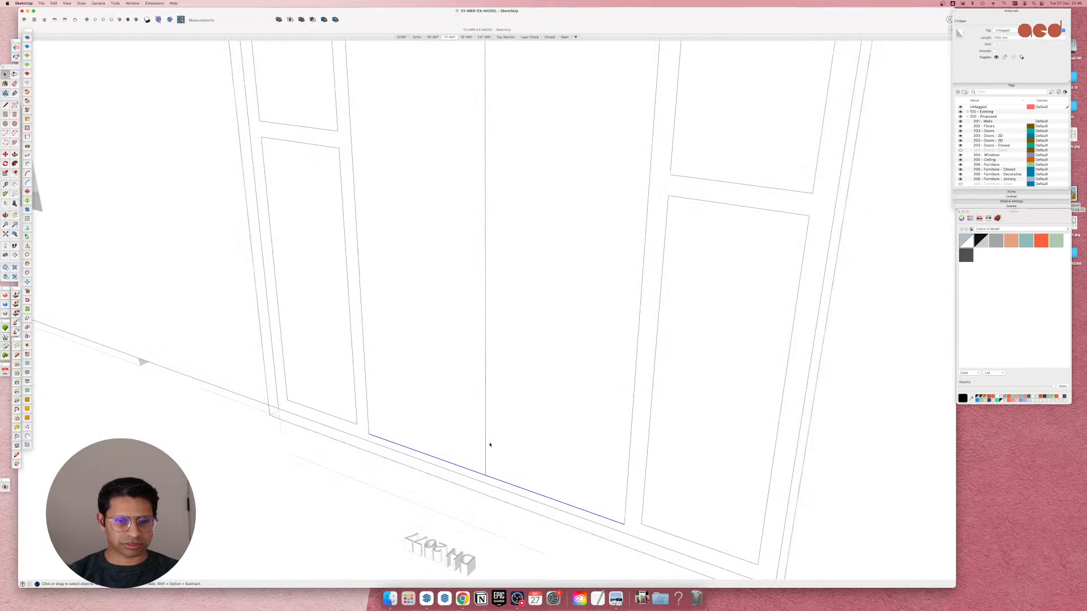
{"action": "scroll", "coordinate": [486, 449], "scroll_direction": "down", "scroll_amount": 4}
{"action": "scroll", "coordinate": [412, 444], "scroll_direction": "up", "scroll_amount": 5}
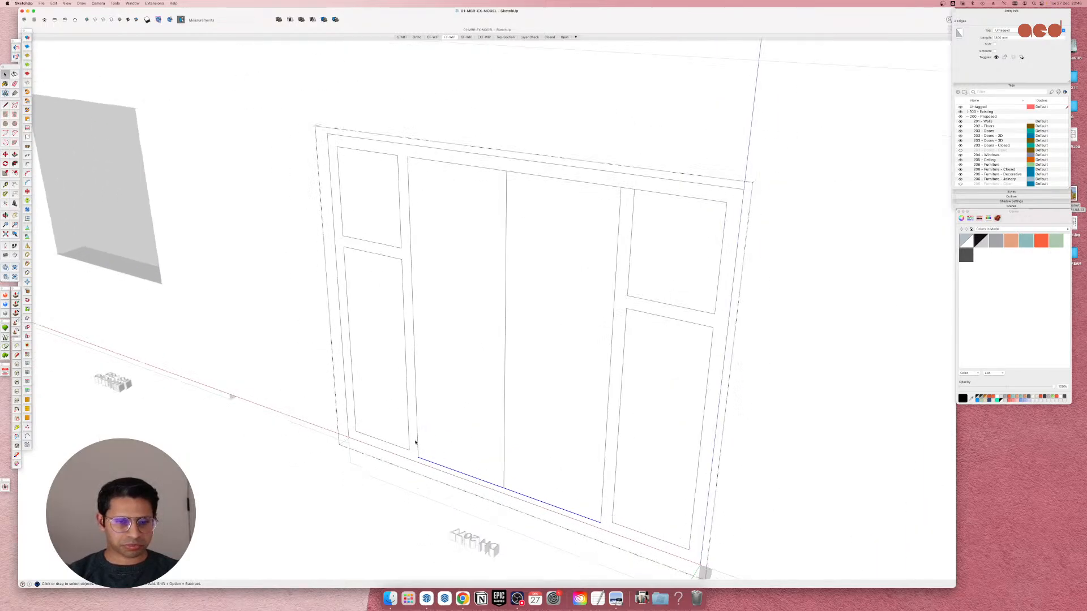
{"action": "triple_click", "coordinate": [415, 441]}
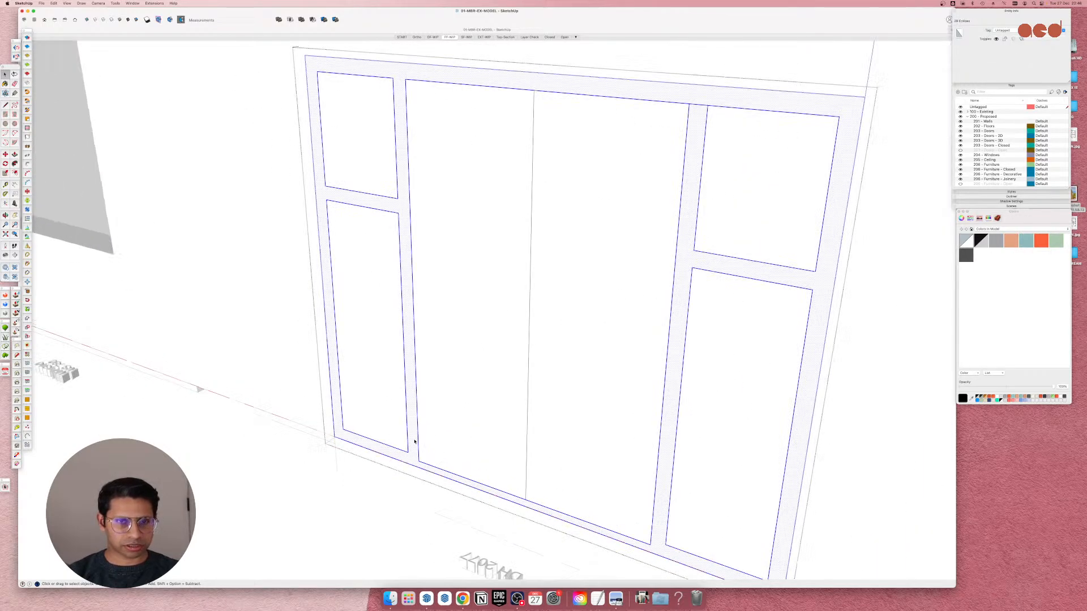
{"action": "key", "text": "e"}
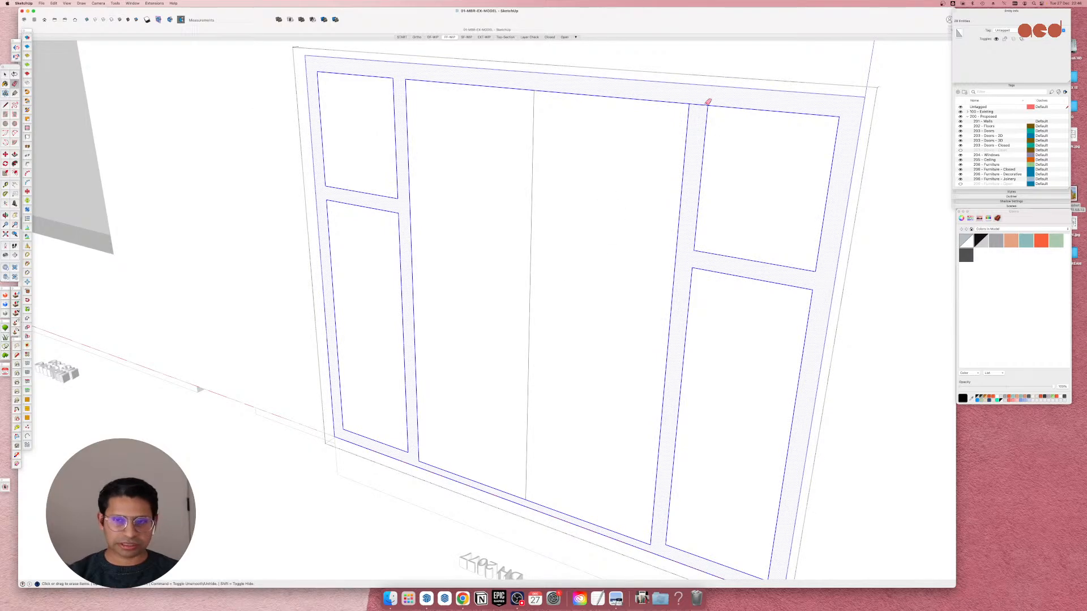
{"action": "left_click", "coordinate": [702, 105]}
Group the outer frame face together with its mullions and rails, leaving the door and side-panel faces out.
{"action": "key", "text": "space"}
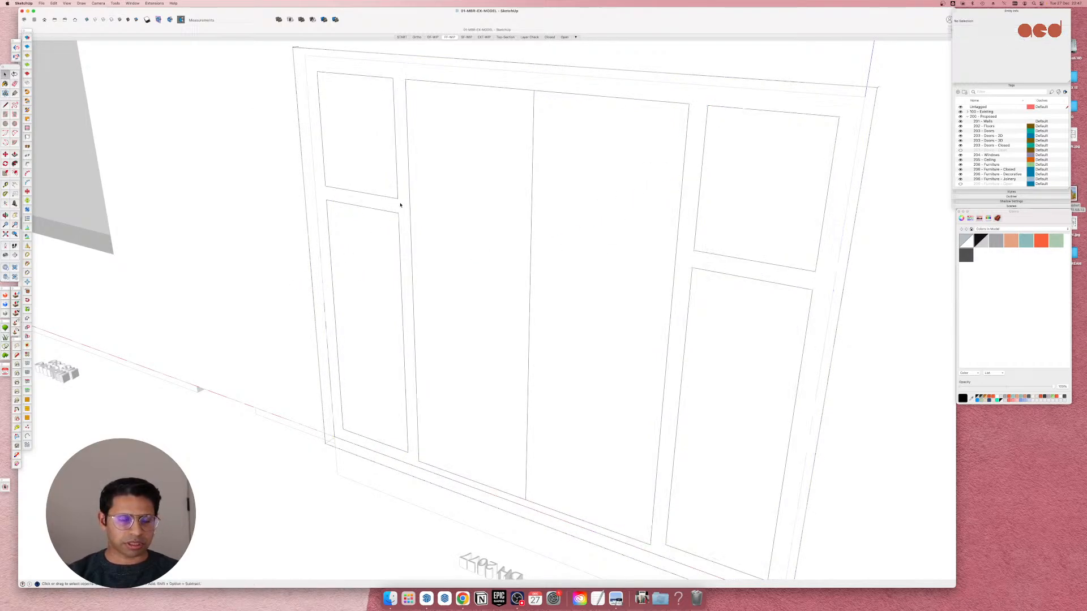
{"action": "double_click", "coordinate": [400, 205]}
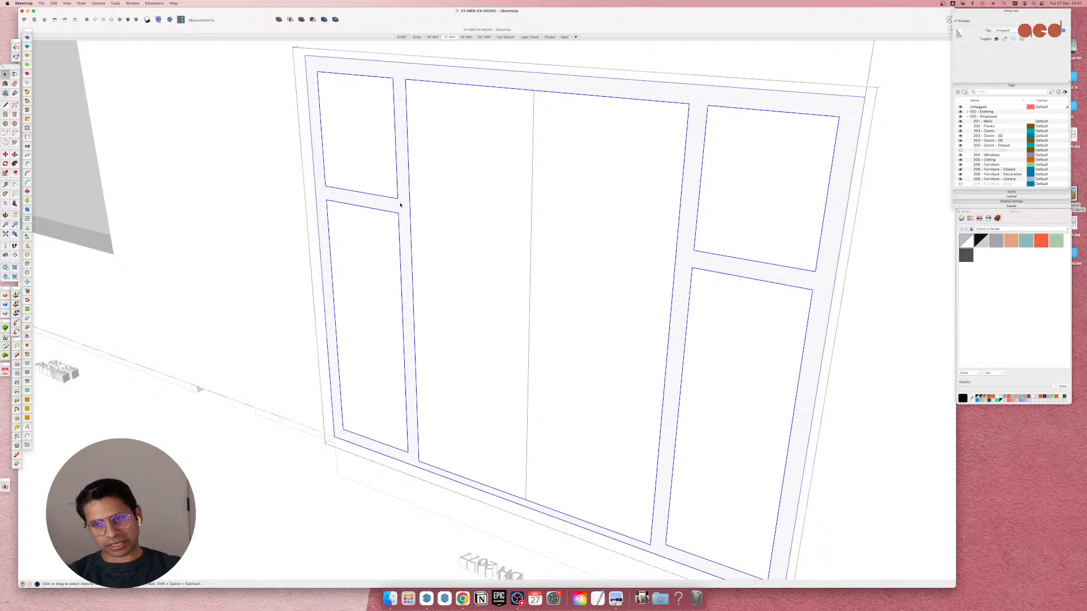
{"action": "key", "text": "super+g"}
{"action": "middle_click_drag", "start_coordinate": [459, 233], "coordinate": [490, 268]}
{"action": "scroll", "coordinate": [453, 279], "scroll_direction": "down", "scroll_amount": 5}
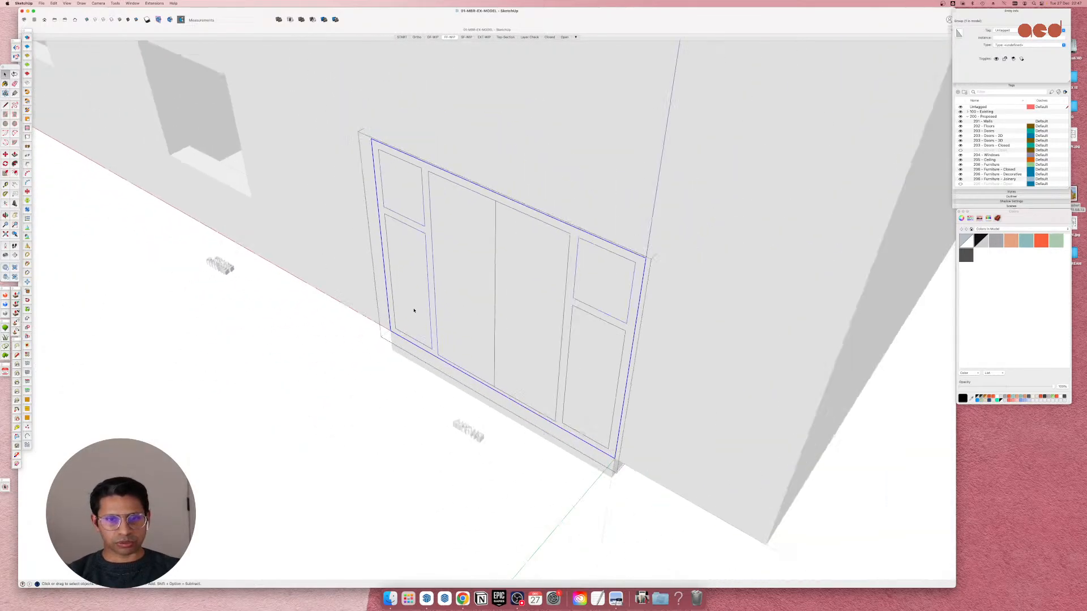
{"action": "scroll", "coordinate": [429, 283], "scroll_direction": "up", "scroll_amount": 4}
{"action": "scroll", "coordinate": [429, 283], "scroll_direction": "down", "scroll_amount": 3}
{"action": "middle_click_drag", "start_coordinate": [429, 283], "coordinate": [398, 311], "text": "shift"}
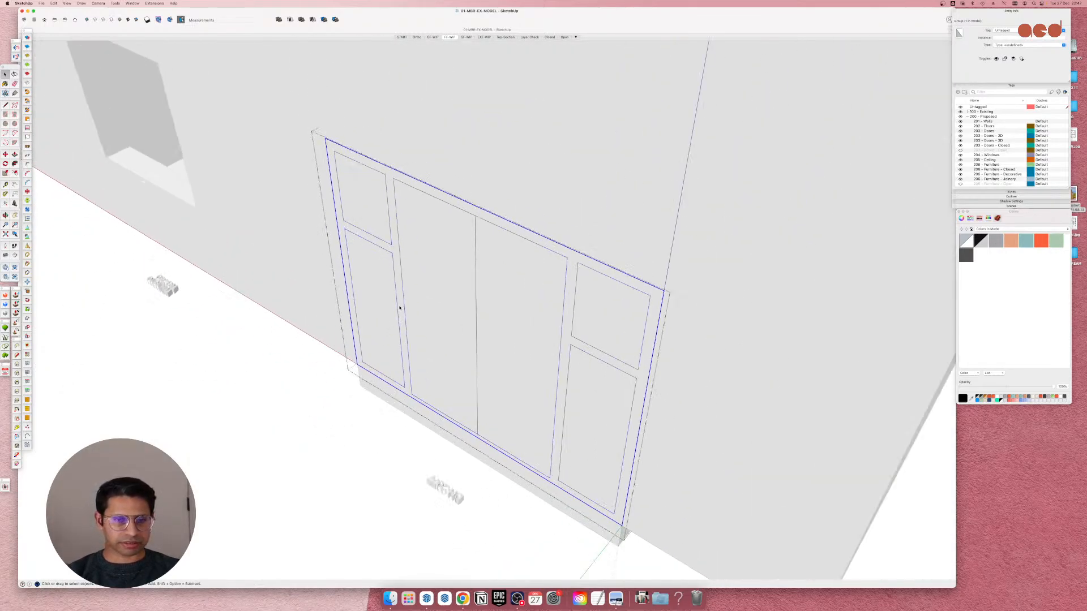
{"action": "key", "text": "m"}
{"action": "left_click", "coordinate": [399, 308]}
{"action": "key", "text": "alt"}
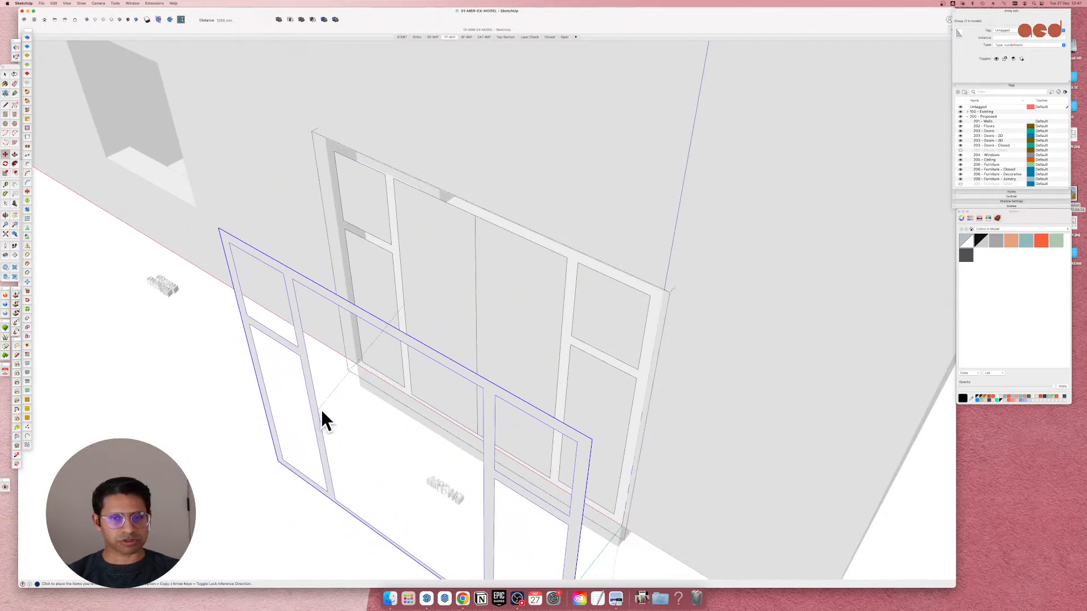
{"action": "key", "text": "Escape"}
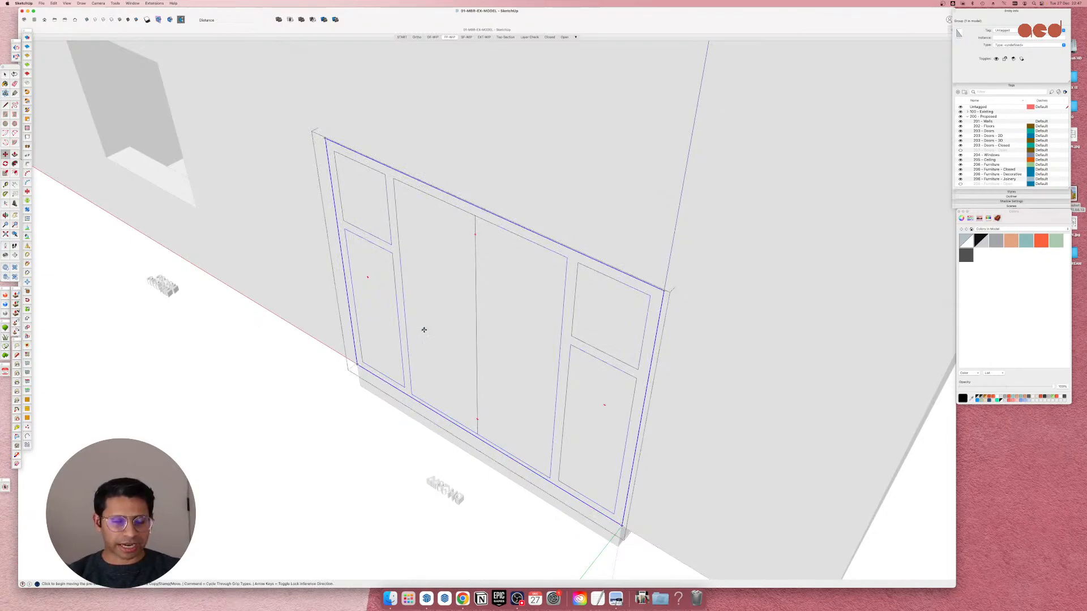
{"action": "key", "text": "space"}
Open the frame group and extrude the frame face with Push/Pull to give the patio door frame its thickness.
{"action": "left_click", "coordinate": [423, 286]}
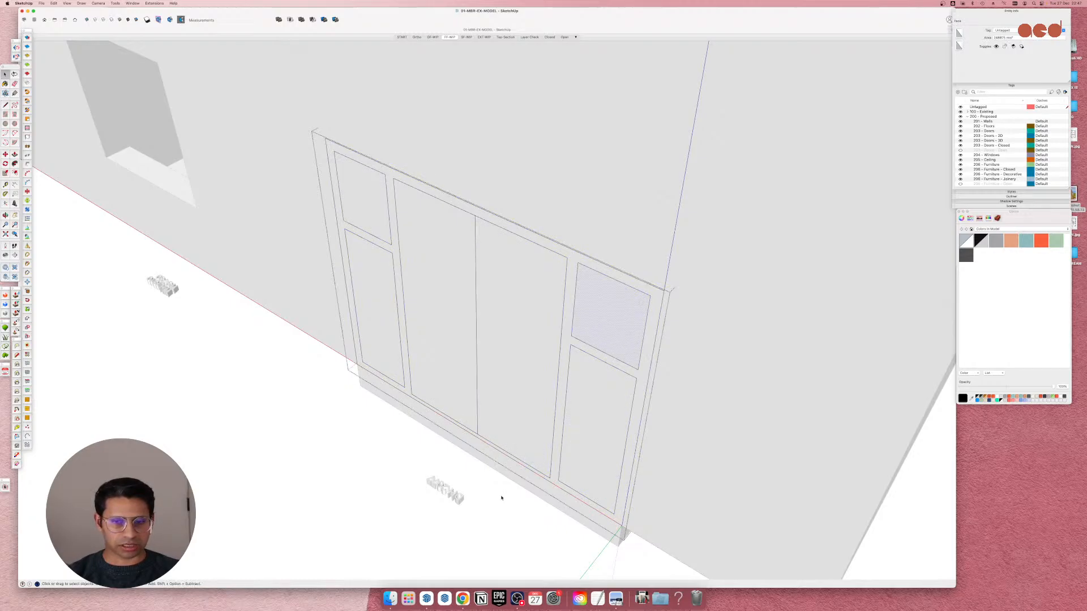
{"action": "scroll", "coordinate": [424, 384], "scroll_direction": "up", "scroll_amount": 3}
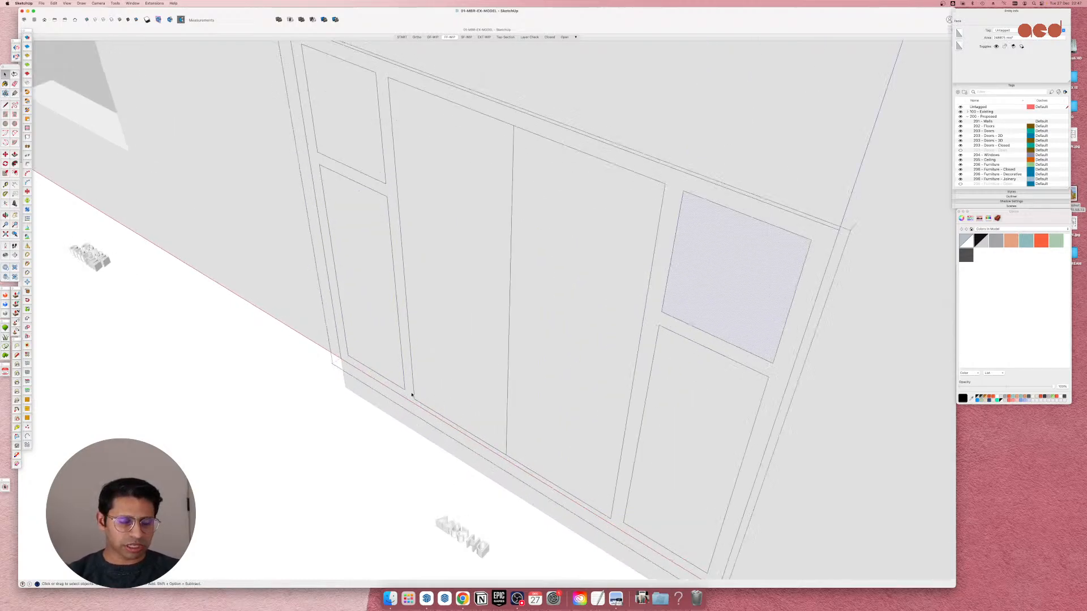
{"action": "scroll", "coordinate": [409, 389], "scroll_direction": "up", "scroll_amount": 2}
{"action": "scroll", "coordinate": [408, 391], "scroll_direction": "down", "scroll_amount": 5}
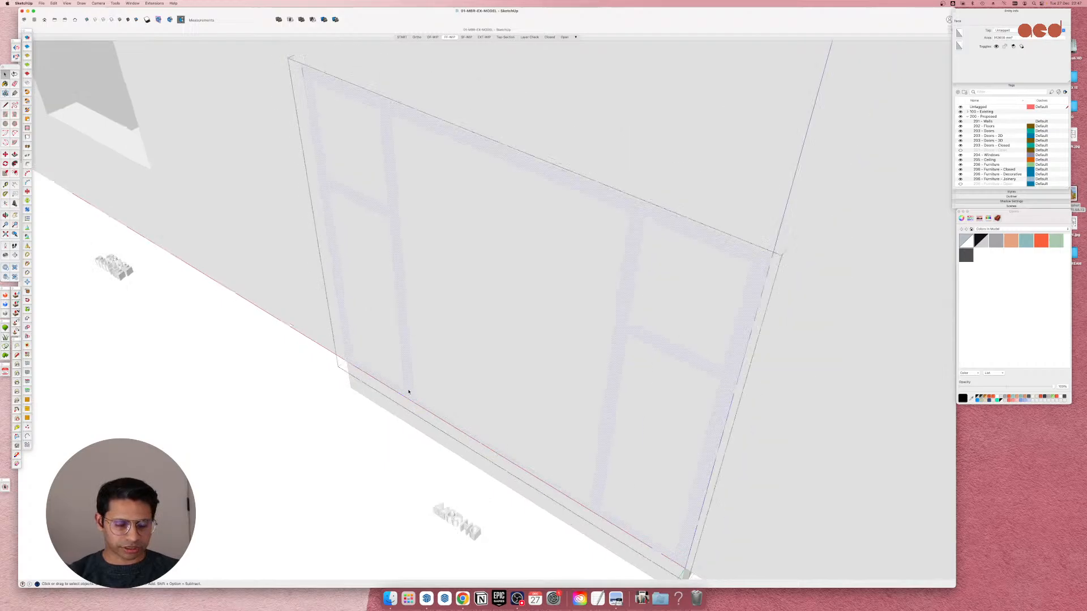
{"action": "key", "text": "p"}
{"action": "left_click", "coordinate": [407, 391]}
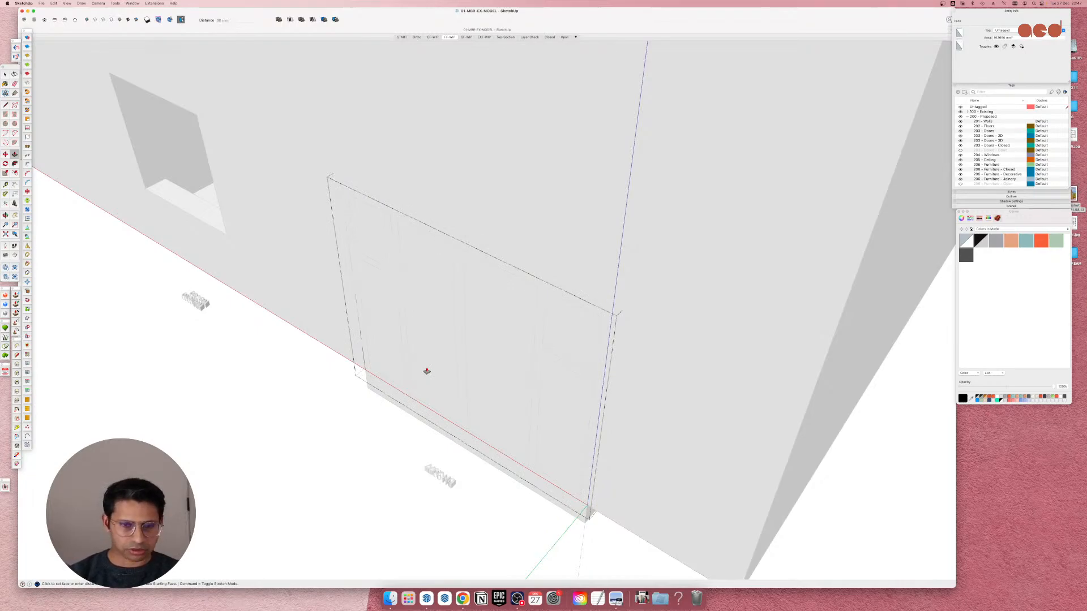
{"action": "key", "text": "space"}
Hide the rest of the model and erase the leftover edge across the middle of the frame's bottom rail.
{"action": "scroll", "coordinate": [403, 391], "scroll_direction": "up", "scroll_amount": 5}
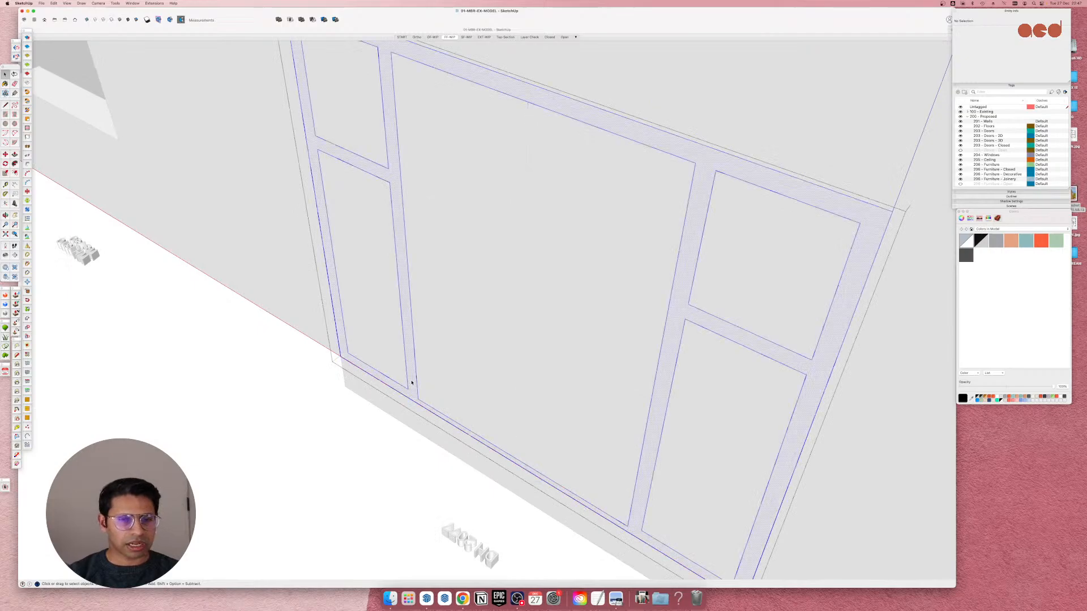
{"action": "scroll", "coordinate": [413, 384], "scroll_direction": "down", "scroll_amount": 5}
{"action": "left_click", "coordinate": [411, 379]}
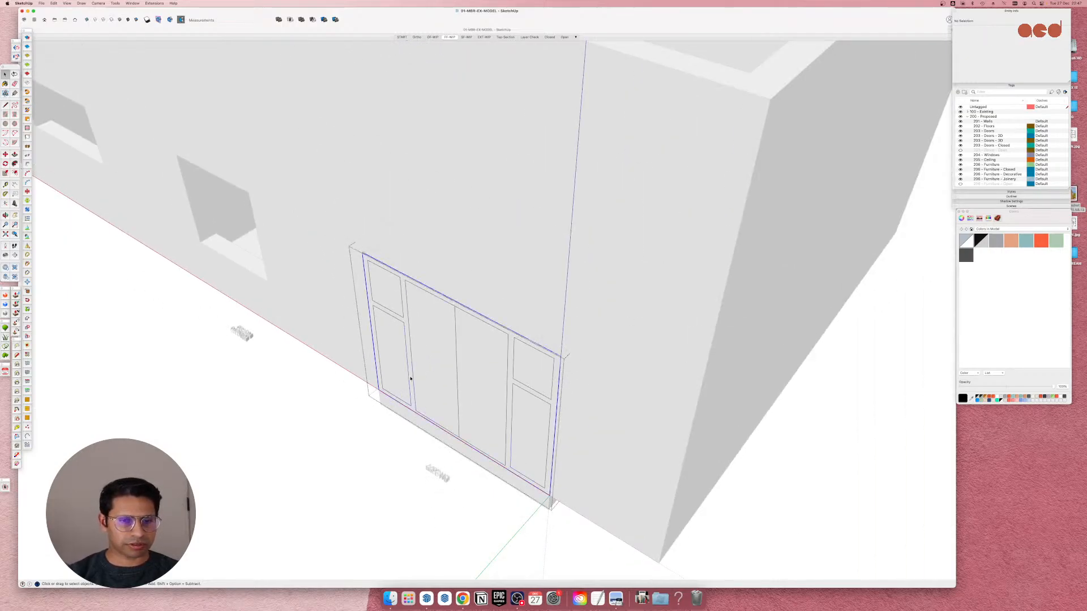
{"action": "key", "text": "Delete"}
{"action": "key", "text": "alt+h"}
{"action": "mouse_move", "coordinate": [411, 378]}
{"action": "middle_mouse_down"}
{"action": "mouse_move", "coordinate": [365, 329]}
{"action": "mouse_move", "coordinate": [582, 388]}
{"action": "mouse_move", "coordinate": [473, 439]}
{"action": "middle_mouse_up"}
{"action": "scroll", "coordinate": [450, 421], "scroll_direction": "up", "scroll_amount": 5}
{"action": "key", "text": "e"}
{"action": "left_click", "coordinate": [458, 416]}
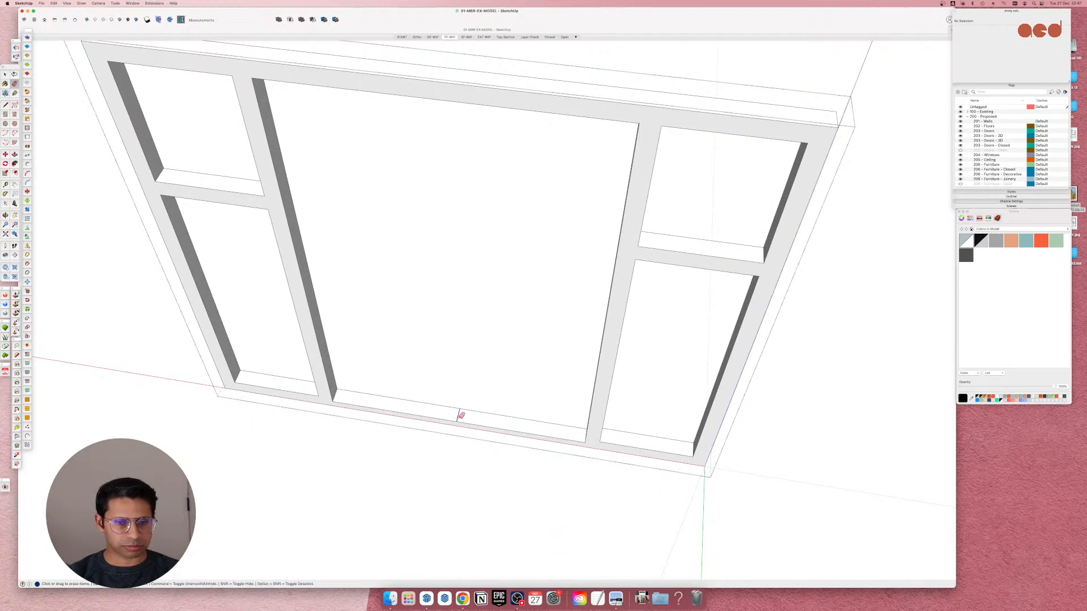
{"action": "key", "text": "space"}
{"action": "scroll", "coordinate": [457, 424], "scroll_direction": "down", "scroll_amount": 5}
{"action": "key", "text": "Escape"}
{"action": "key", "text": "Escape"}
Offset the outline of the upper left side-panel face inward by 50 mm.
{"action": "scroll", "coordinate": [417, 382], "scroll_direction": "up", "scroll_amount": 4}
{"action": "middle_click_drag", "start_coordinate": [416, 382], "coordinate": [347, 345]}
{"action": "double_click", "coordinate": [349, 262]}
{"action": "left_click", "coordinate": [334, 235]}
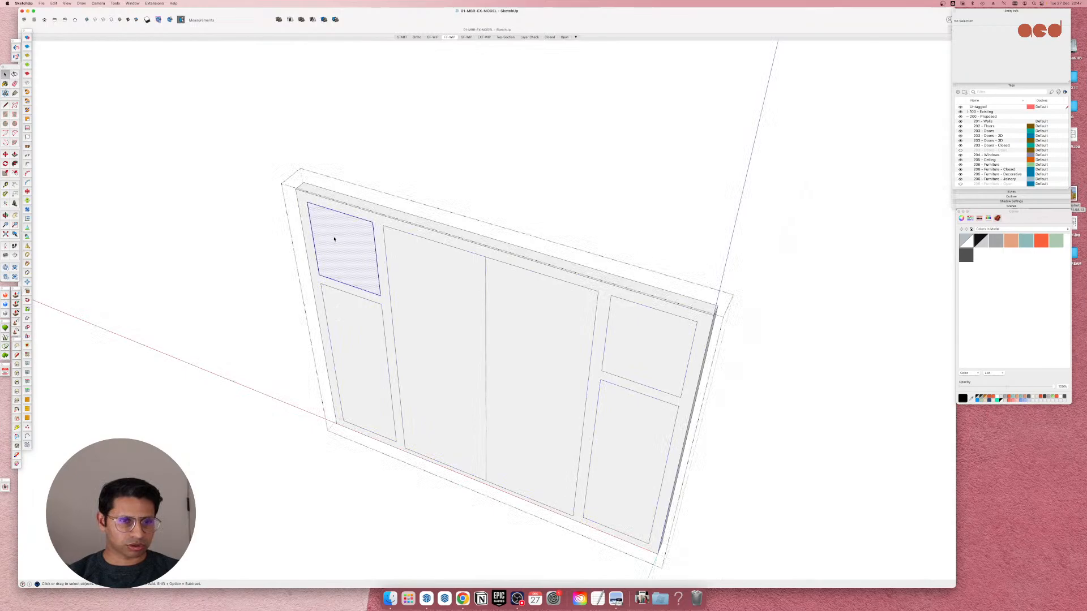
{"action": "scroll", "coordinate": [309, 235], "scroll_direction": "up", "scroll_amount": 5}
{"action": "key", "text": "p"}
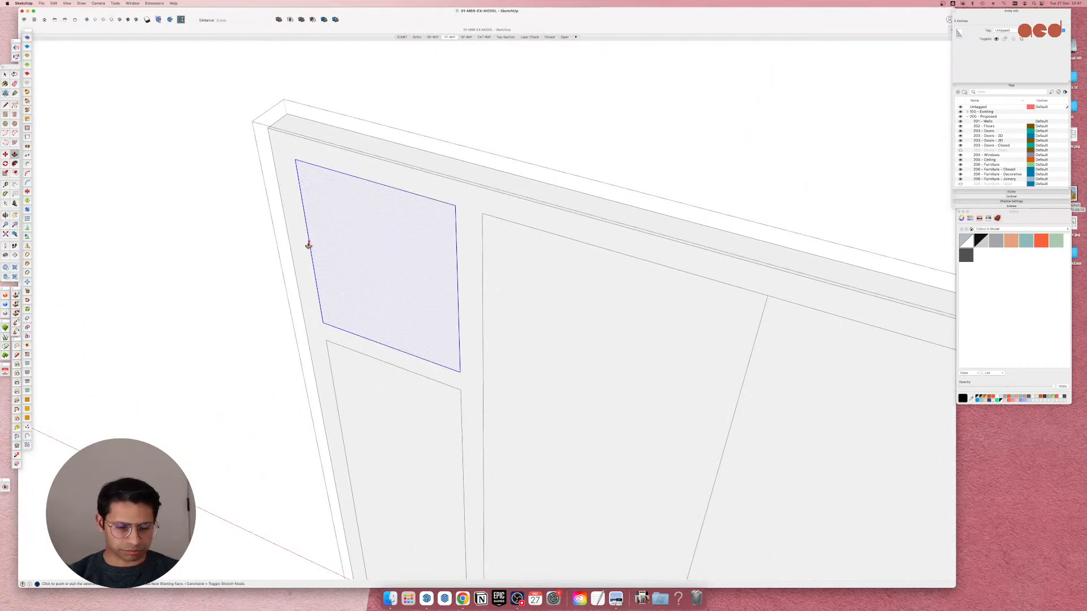
{"action": "key", "text": "f"}
{"action": "left_click", "coordinate": [309, 240]}
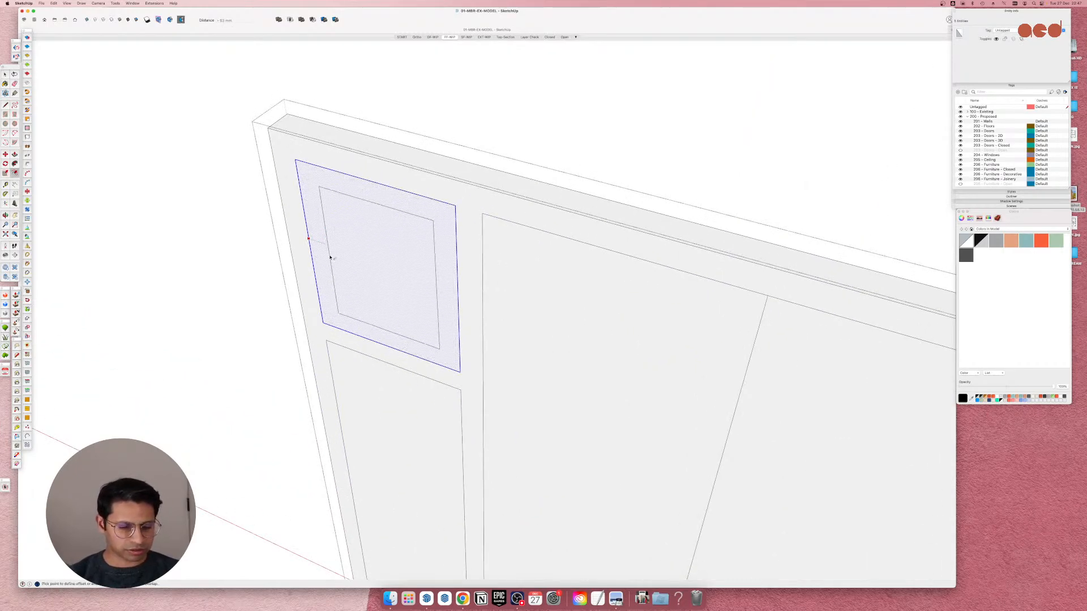
{"action": "type", "text": "50"}
{"action": "key", "text": "Return"}
{"action": "key", "text": "space"}
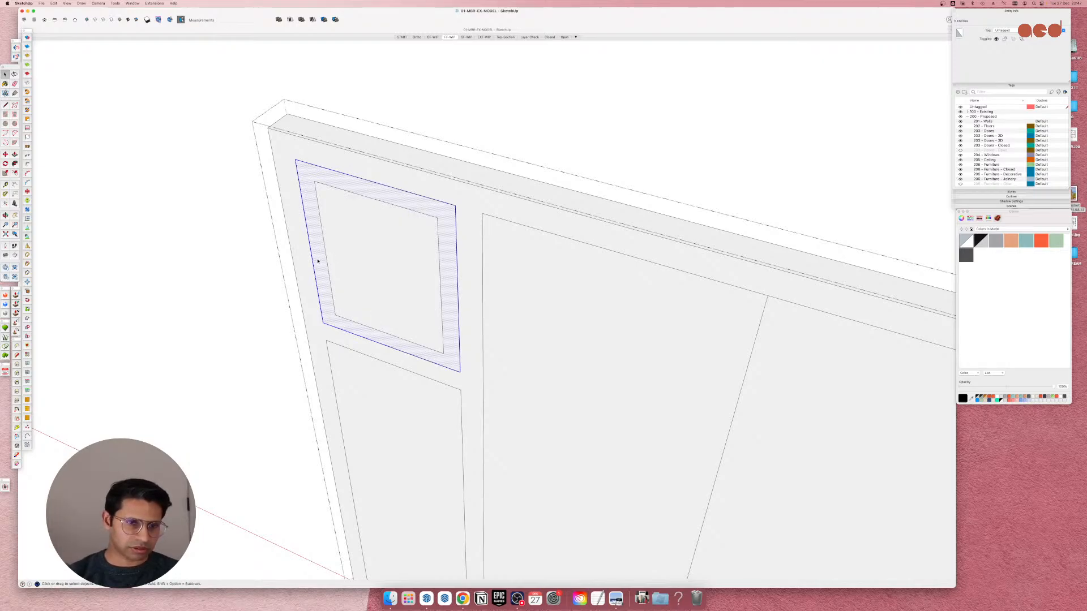
Group the border face around the upper left pane and extrude it with Push/Pull into a solid inner frame.
{"action": "double_click", "coordinate": [318, 261]}
{"action": "key", "text": "super+g"}
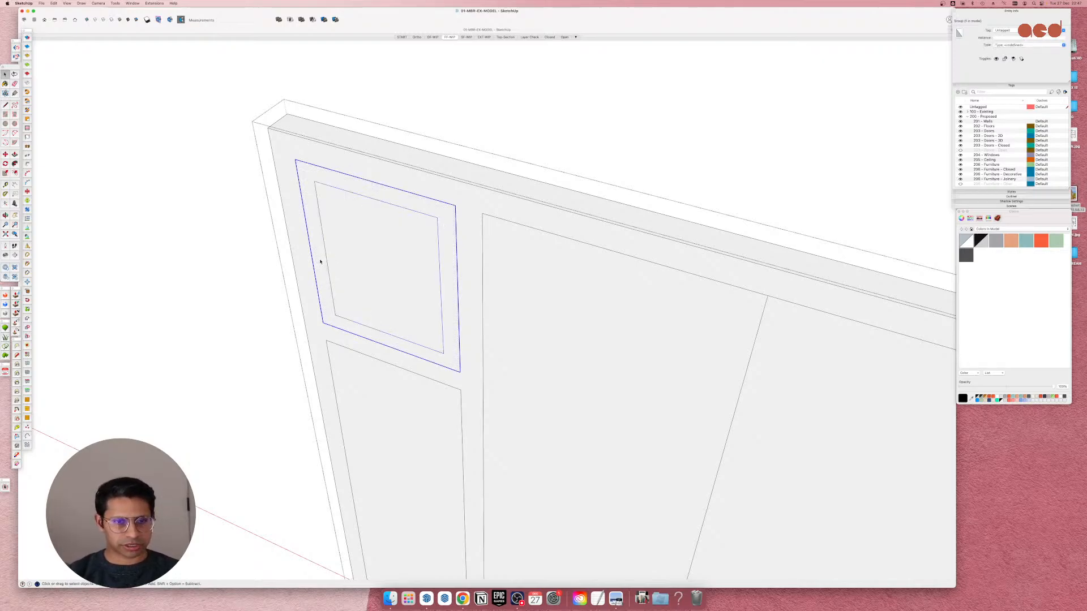
{"action": "double_click", "coordinate": [319, 262]}
{"action": "key", "text": "p"}
{"action": "left_click", "coordinate": [320, 262]}
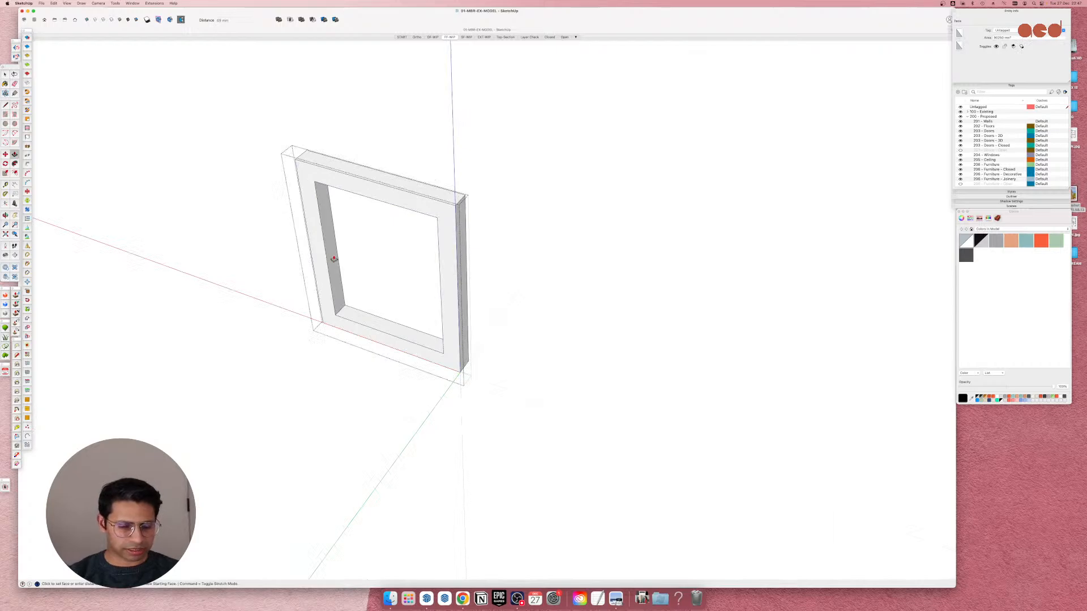
{"action": "left_click", "coordinate": [334, 258]}
{"action": "key", "text": "space"}
{"action": "scroll", "coordinate": [334, 298], "scroll_direction": "up", "scroll_amount": 5}
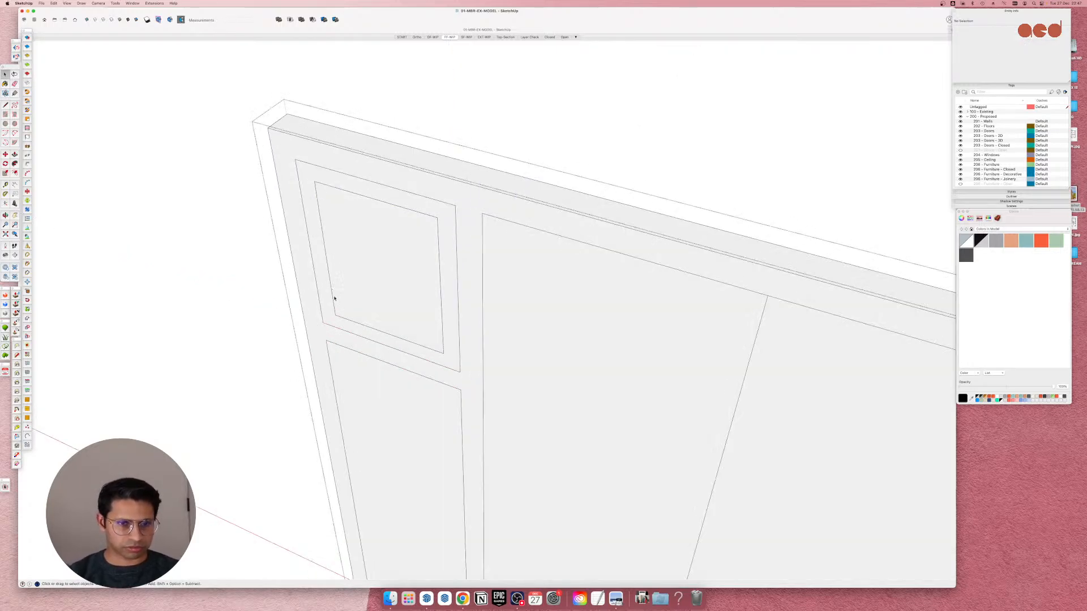
{"action": "scroll", "coordinate": [363, 277], "scroll_direction": "down", "scroll_amount": 6}
{"action": "scroll", "coordinate": [385, 281], "scroll_direction": "up", "scroll_amount": 3}
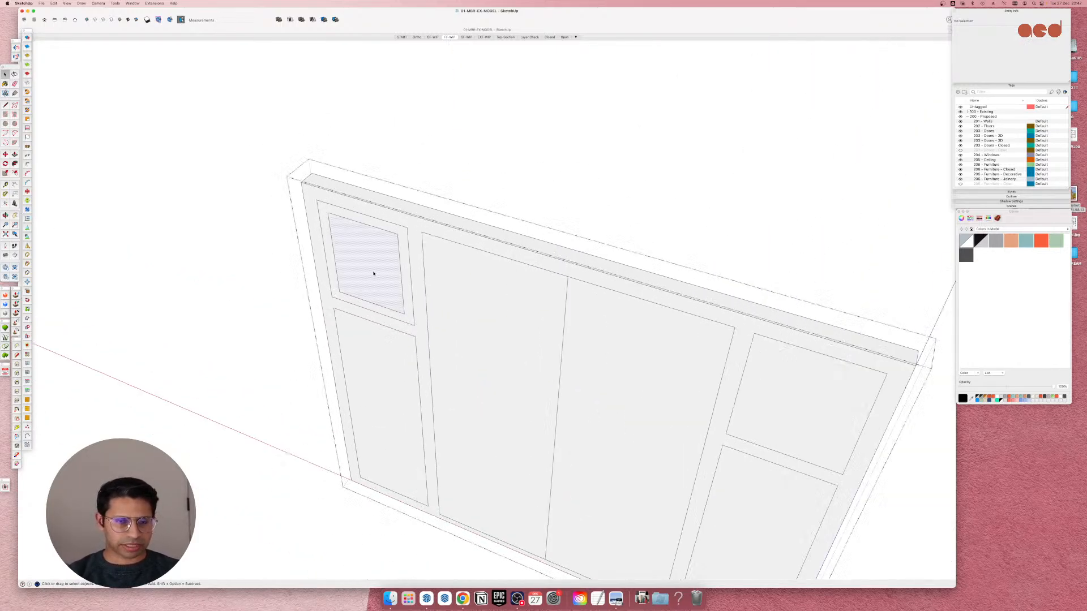
{"action": "left_click", "coordinate": [374, 274]}
{"action": "left_click", "coordinate": [389, 429], "text": "shift"}
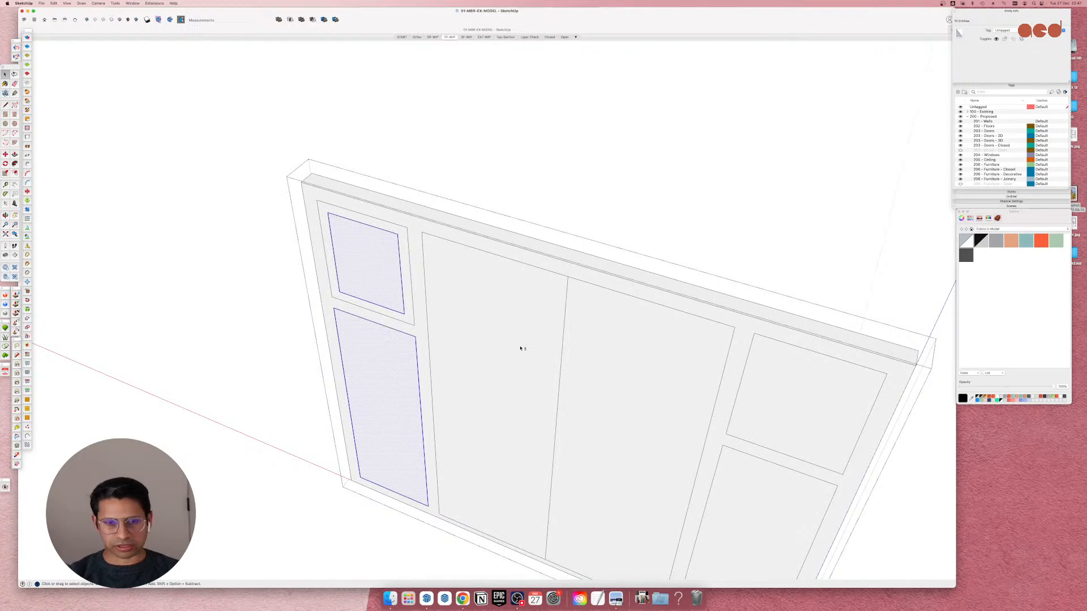
Delete the upper right side-panel face and copy the upper left inner frame with its pane into that opening.
{"action": "scroll", "coordinate": [622, 367], "scroll_direction": "down", "scroll_amount": 5}
{"action": "scroll", "coordinate": [572, 315], "scroll_direction": "up", "scroll_amount": 2}
{"action": "left_click", "coordinate": [572, 316]}
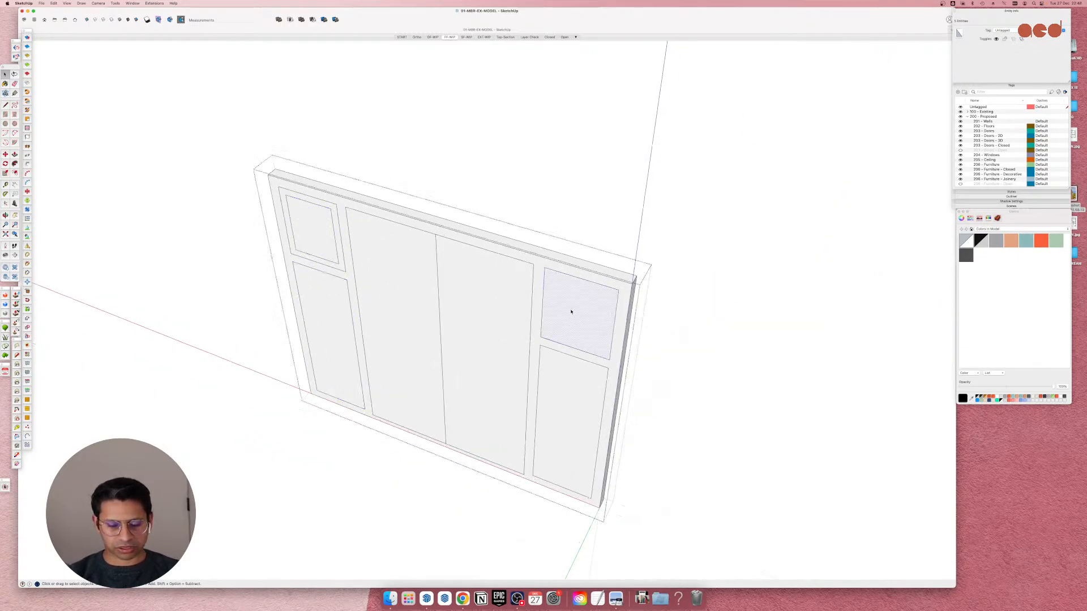
{"action": "key", "text": "Delete"}
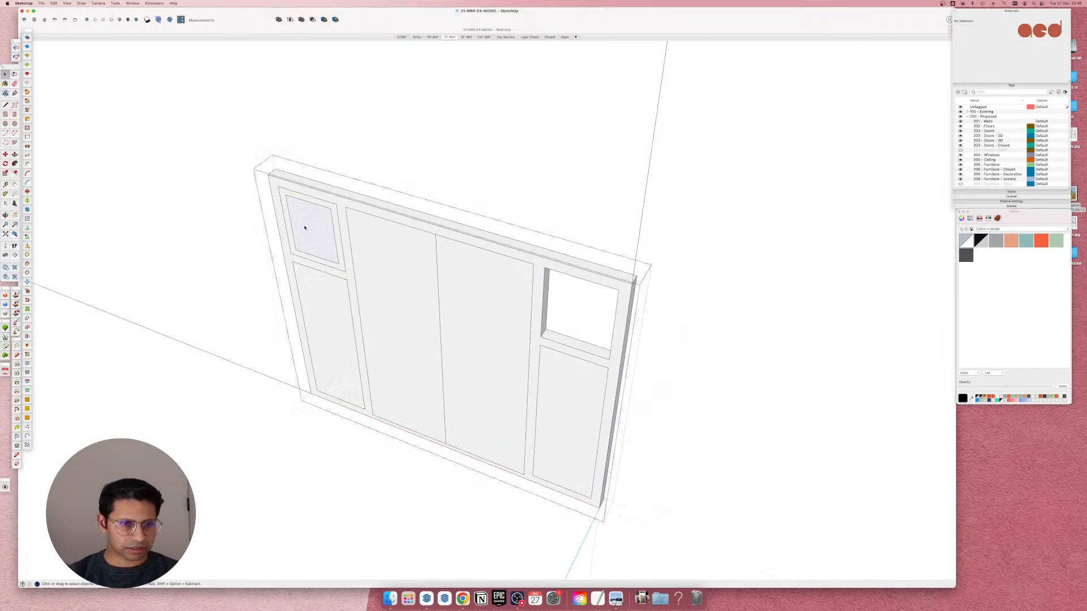
{"action": "double_click", "coordinate": [303, 230]}
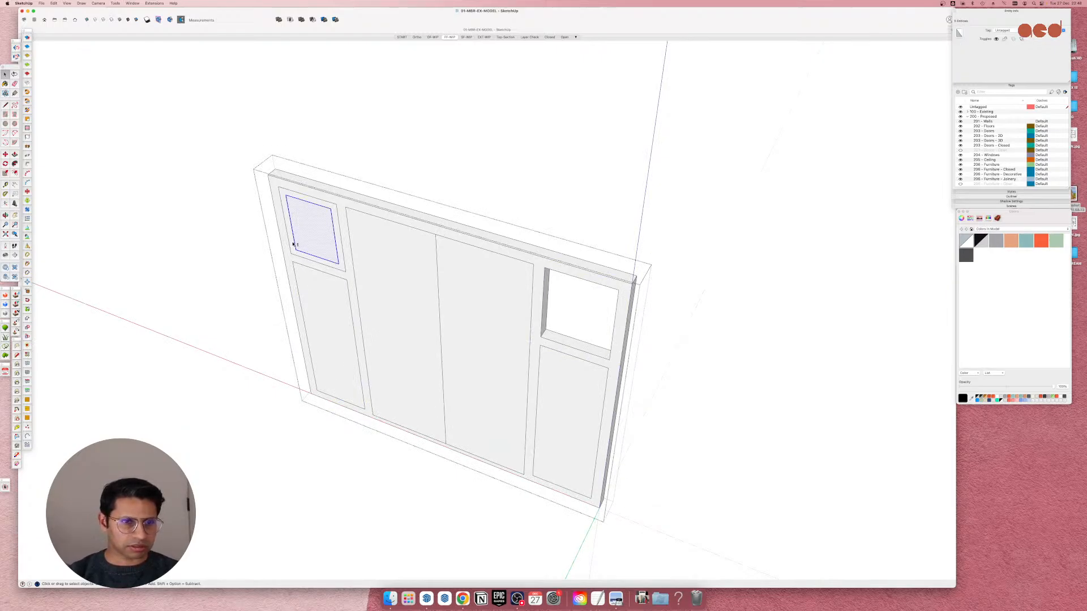
{"action": "key", "text": "m"}
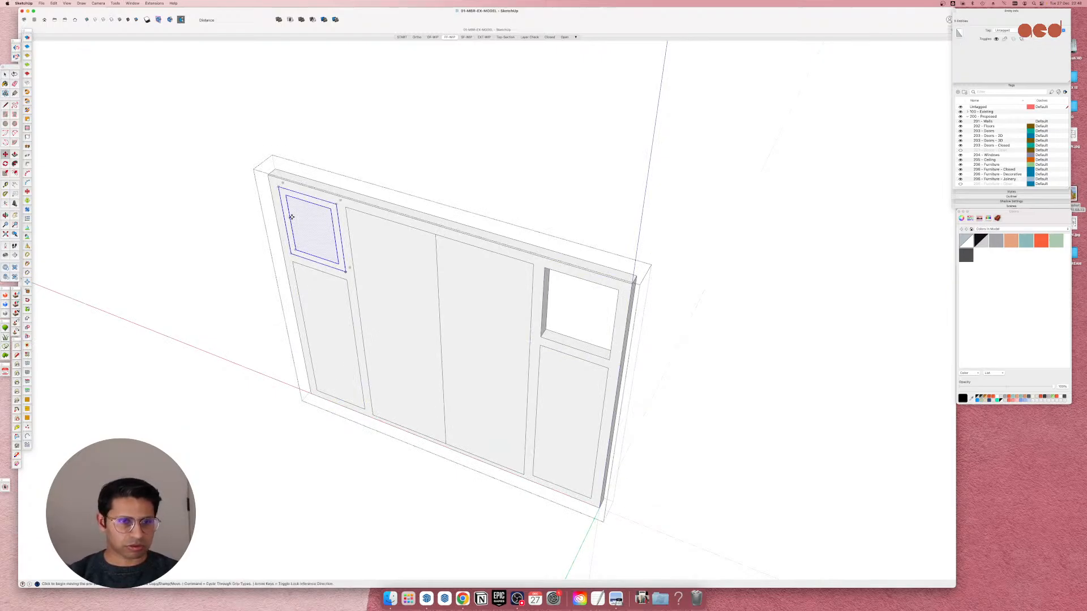
{"action": "left_click", "coordinate": [278, 187]}
{"action": "left_click", "coordinate": [544, 271]}
{"action": "key", "text": "space"}
{"action": "scroll", "coordinate": [487, 385], "scroll_direction": "down", "scroll_amount": 3}
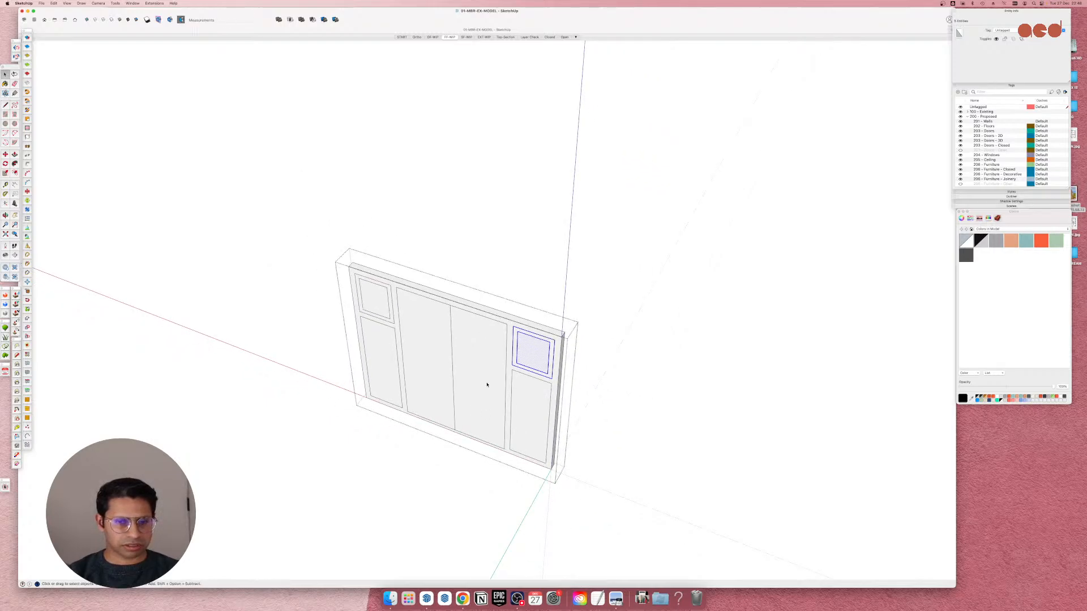
Group the four pane faces of the left and right side panels together.
{"action": "scroll", "coordinate": [487, 385], "scroll_direction": "up", "scroll_amount": 6}
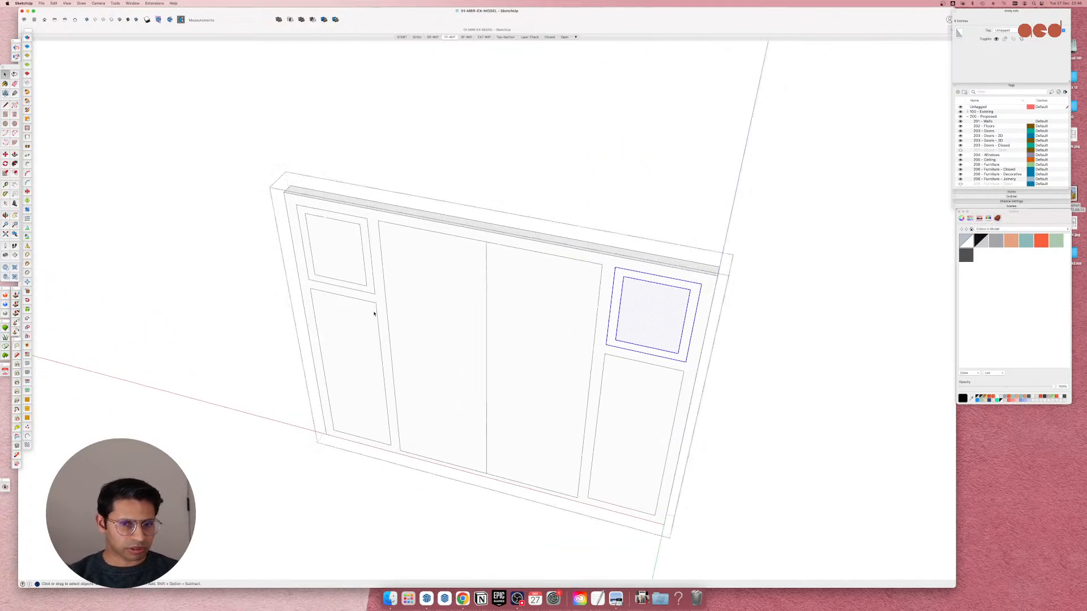
{"action": "middle_click_drag", "start_coordinate": [374, 314], "coordinate": [364, 340]}
{"action": "left_click", "coordinate": [340, 253]}
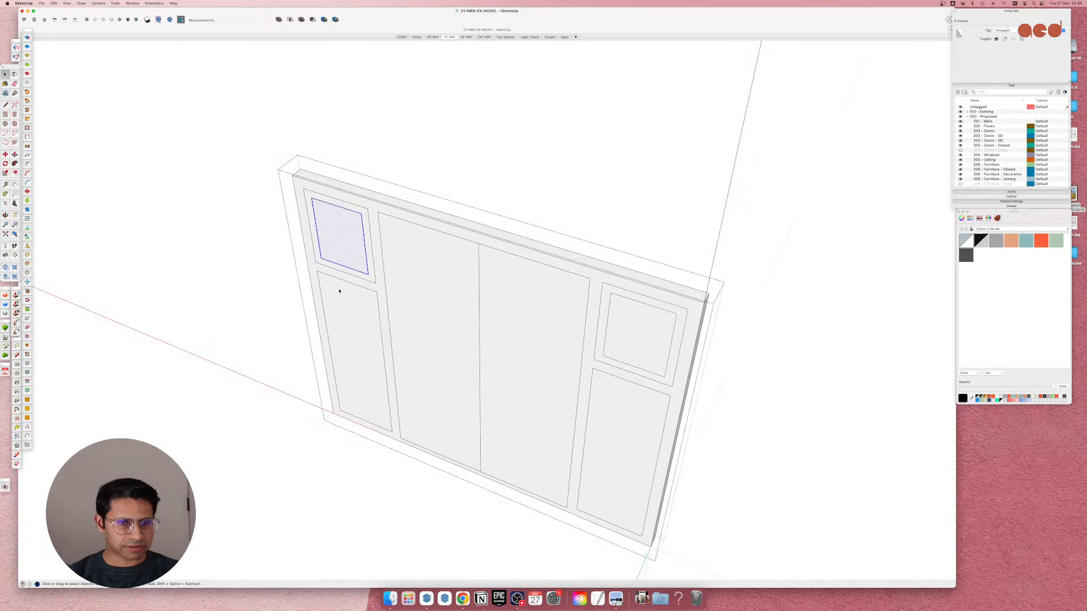
{"action": "left_click", "coordinate": [355, 345], "text": "shift"}
{"action": "left_click", "coordinate": [620, 430], "text": "shift"}
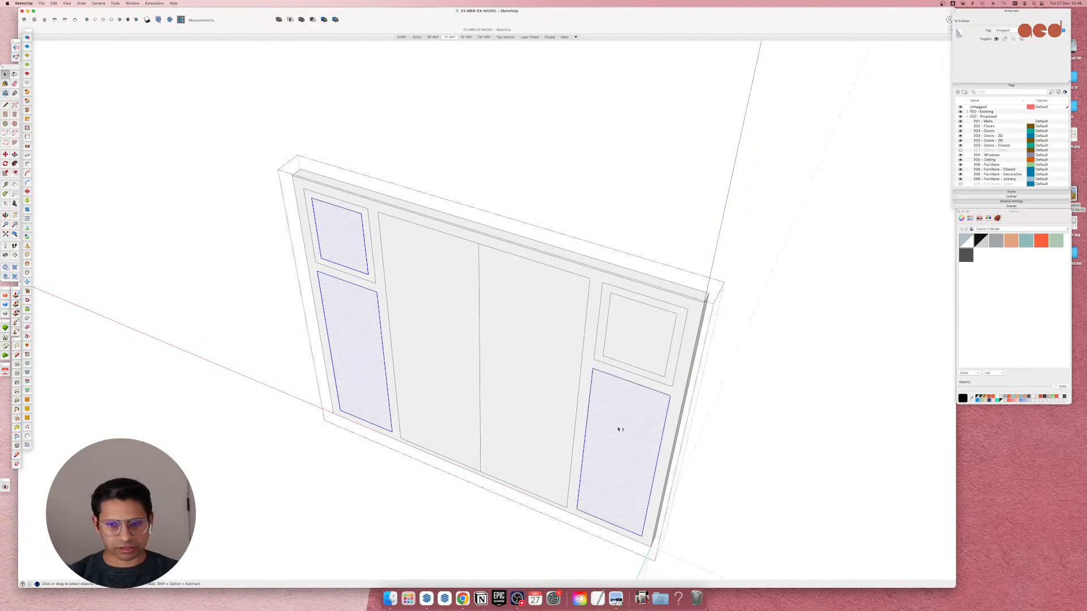
{"action": "left_click", "coordinate": [646, 348], "text": "shift"}
{"action": "middle_click_drag", "start_coordinate": [600, 406], "coordinate": [555, 439]}
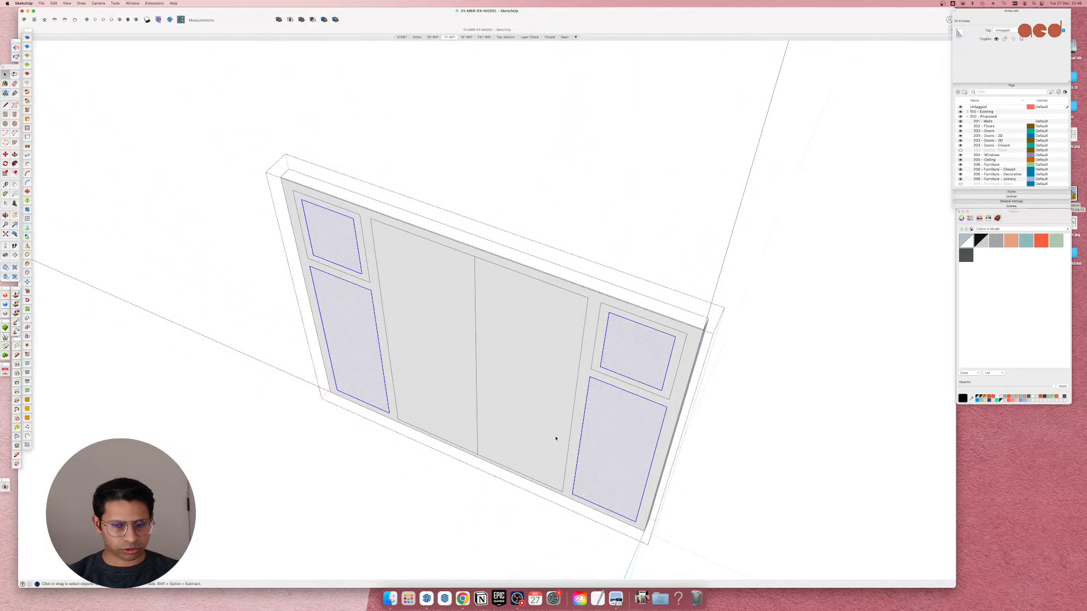
{"action": "key", "text": "g"}
{"action": "scroll", "coordinate": [507, 381], "scroll_direction": "down", "scroll_amount": 3}
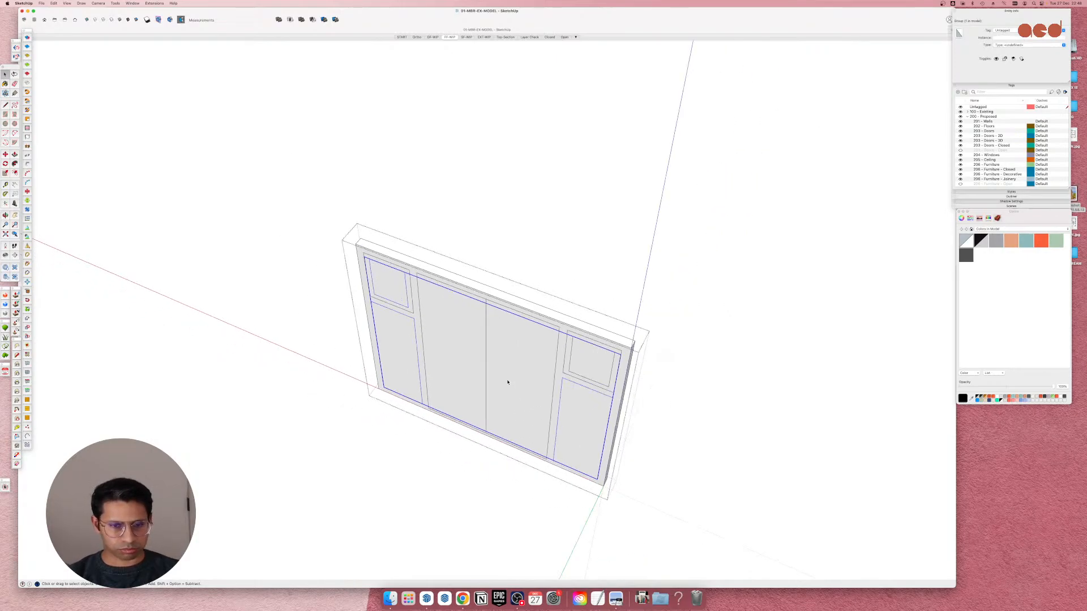
Move the group of side-panel panes back into the depth of the frame so they sit recessed.
{"action": "scroll", "coordinate": [511, 419], "scroll_direction": "up", "scroll_amount": 3}
{"action": "middle_click_drag", "start_coordinate": [512, 418], "coordinate": [485, 371]}
{"action": "scroll", "coordinate": [485, 372], "scroll_direction": "down", "scroll_amount": 3}
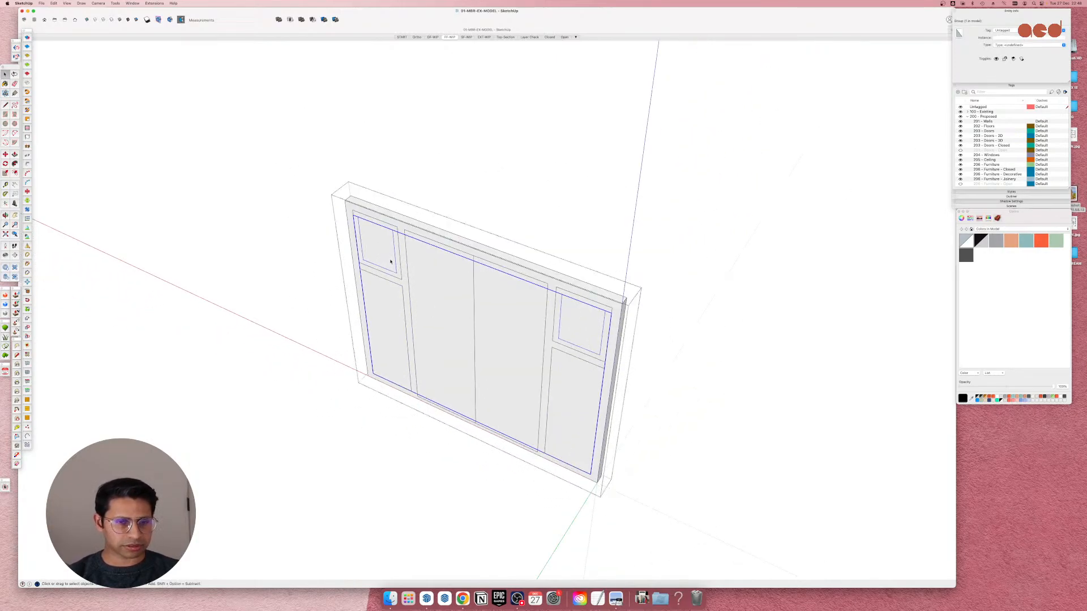
{"action": "scroll", "coordinate": [391, 260], "scroll_direction": "up", "scroll_amount": 2}
{"action": "scroll", "coordinate": [374, 308], "scroll_direction": "up", "scroll_amount": 5}
{"action": "scroll", "coordinate": [341, 177], "scroll_direction": "up", "scroll_amount": 3}
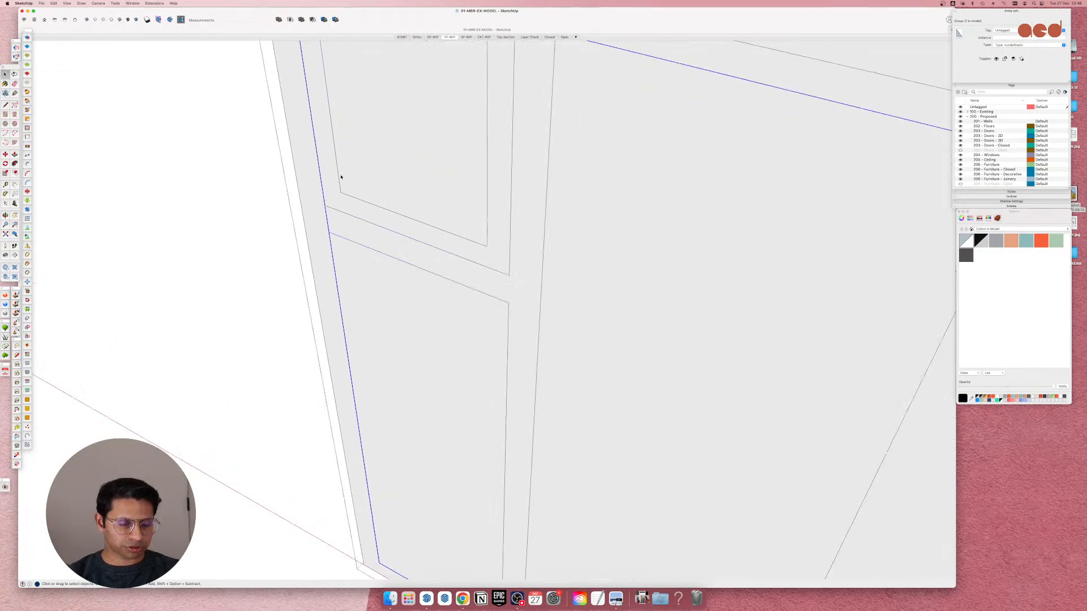
{"action": "key", "text": "m"}
{"action": "left_click", "coordinate": [339, 192]}
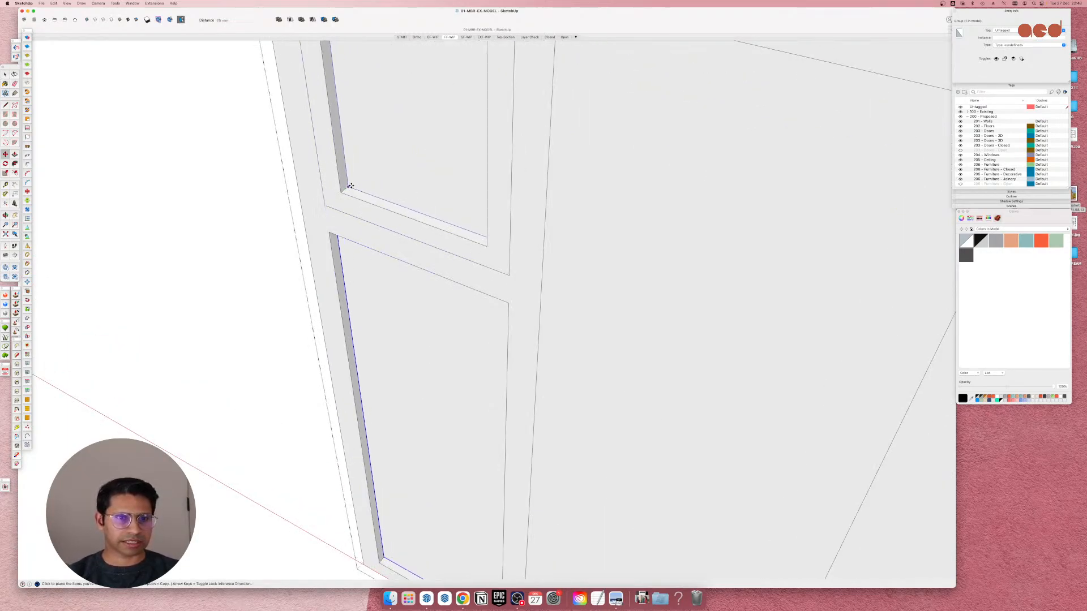
{"action": "left_click", "coordinate": [349, 187]}
{"action": "scroll", "coordinate": [379, 253], "scroll_direction": "down", "scroll_amount": 3}
{"action": "scroll", "coordinate": [379, 249], "scroll_direction": "down", "scroll_amount": 8}
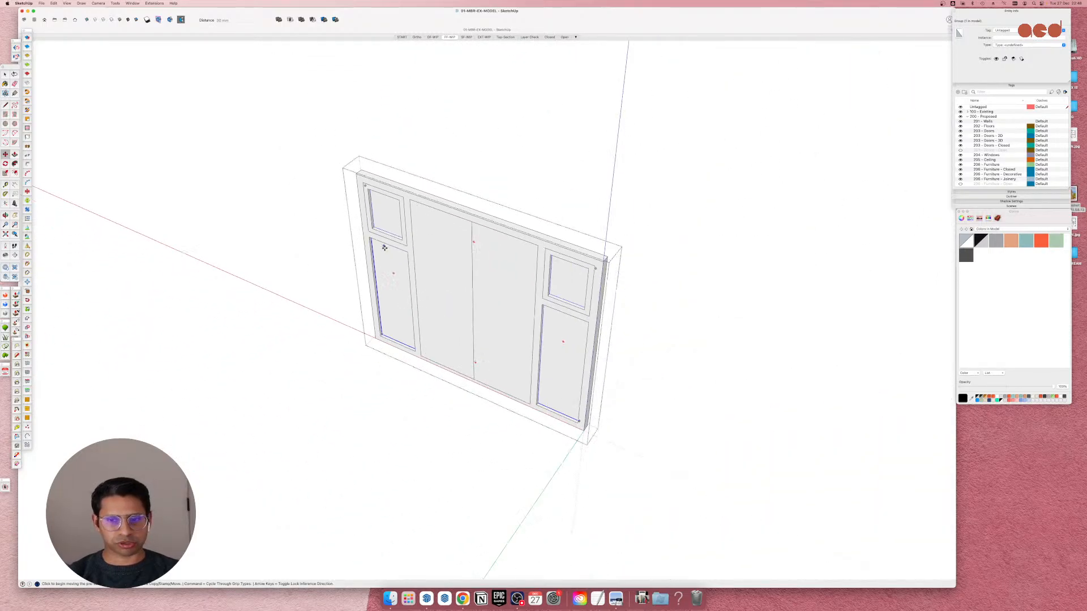
Examine the recessed panes, the inner frames and the dividing line between the two central door leaves.
{"action": "scroll", "coordinate": [492, 311], "scroll_direction": "up", "scroll_amount": 5}
{"action": "mouse_move", "coordinate": [493, 311]}
{"action": "middle_mouse_down"}
{"action": "mouse_move", "coordinate": [530, 365]}
{"action": "mouse_move", "coordinate": [563, 359]}
{"action": "middle_mouse_up"}
{"action": "scroll", "coordinate": [566, 359], "scroll_direction": "down", "scroll_amount": 2}
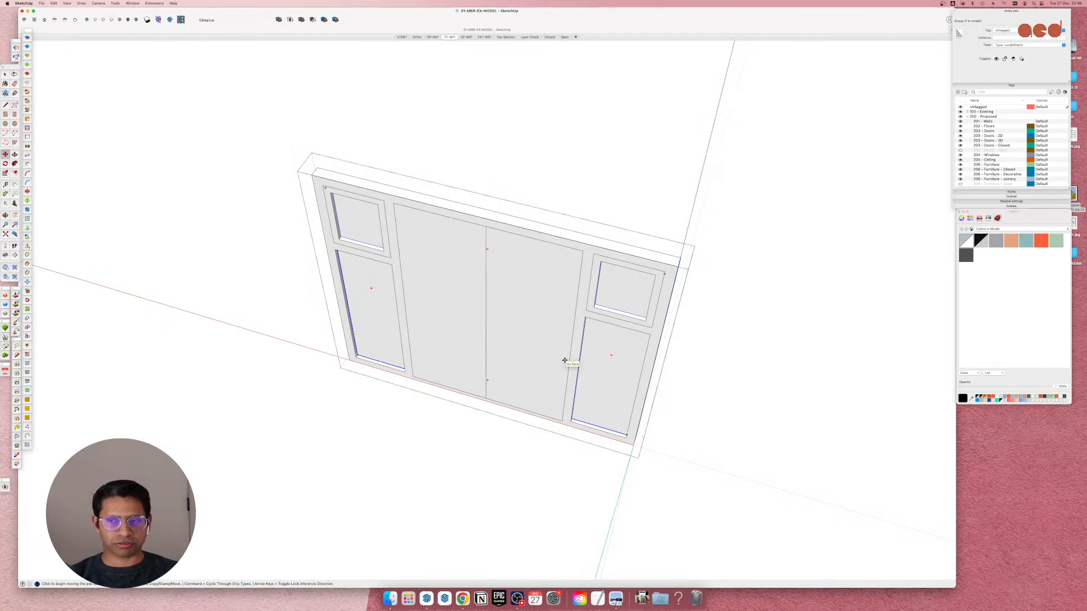
{"action": "scroll", "coordinate": [481, 328], "scroll_direction": "down", "scroll_amount": 2}
{"action": "scroll", "coordinate": [495, 339], "scroll_direction": "up", "scroll_amount": 2}
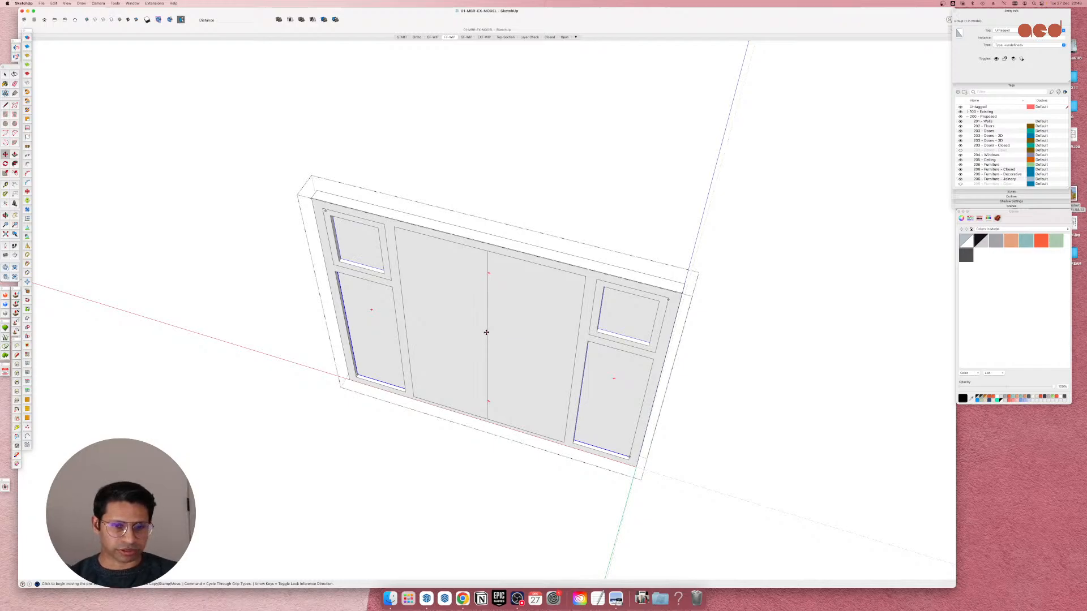
{"action": "scroll", "coordinate": [487, 333], "scroll_direction": "up", "scroll_amount": 3}
{"action": "scroll", "coordinate": [441, 296], "scroll_direction": "down", "scroll_amount": 1}
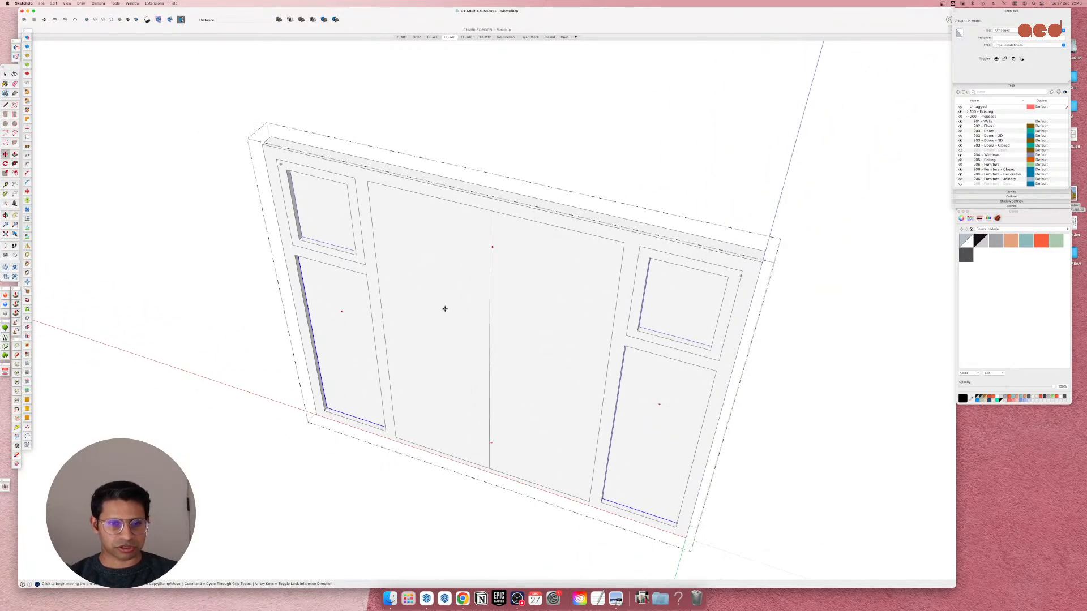
{"action": "mouse_move", "coordinate": [447, 330]}
{"action": "middle_mouse_down"}
{"action": "mouse_move", "coordinate": [454, 356]}
{"action": "mouse_move", "coordinate": [668, 371]}
{"action": "mouse_move", "coordinate": [441, 355]}
{"action": "mouse_move", "coordinate": [451, 328]}
{"action": "middle_mouse_up"}
{"action": "scroll", "coordinate": [451, 327], "scroll_direction": "down", "scroll_amount": 3}
{"action": "scroll", "coordinate": [451, 328], "scroll_direction": "up", "scroll_amount": 1}
{"action": "key", "text": "space"}
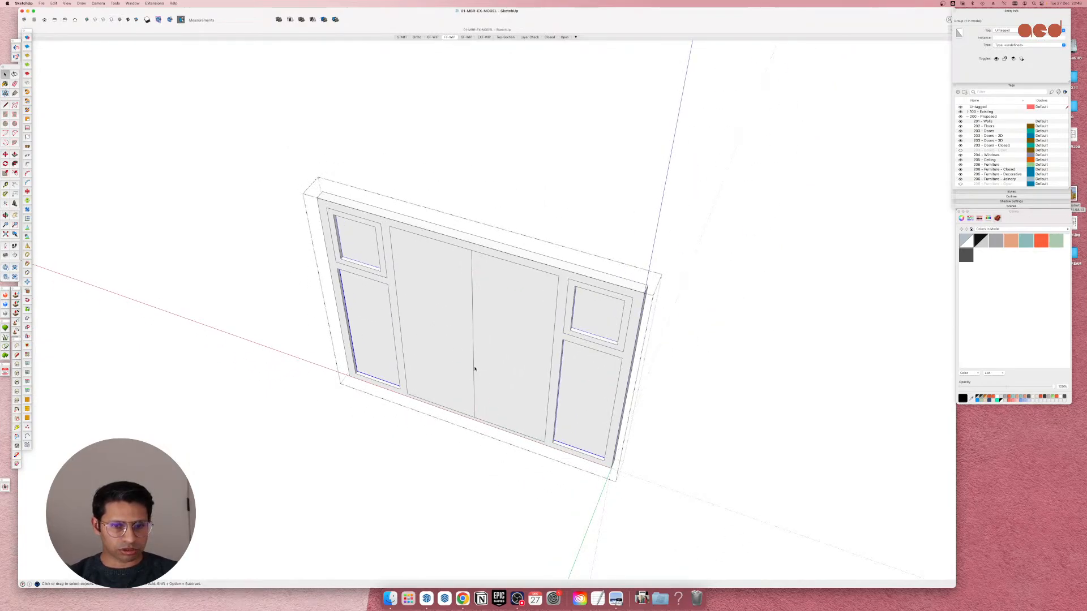
{"action": "left_click", "coordinate": [474, 369]}
{"action": "scroll", "coordinate": [461, 362], "scroll_direction": "down", "scroll_amount": 3}
{"action": "scroll", "coordinate": [443, 361], "scroll_direction": "up", "scroll_amount": 4}
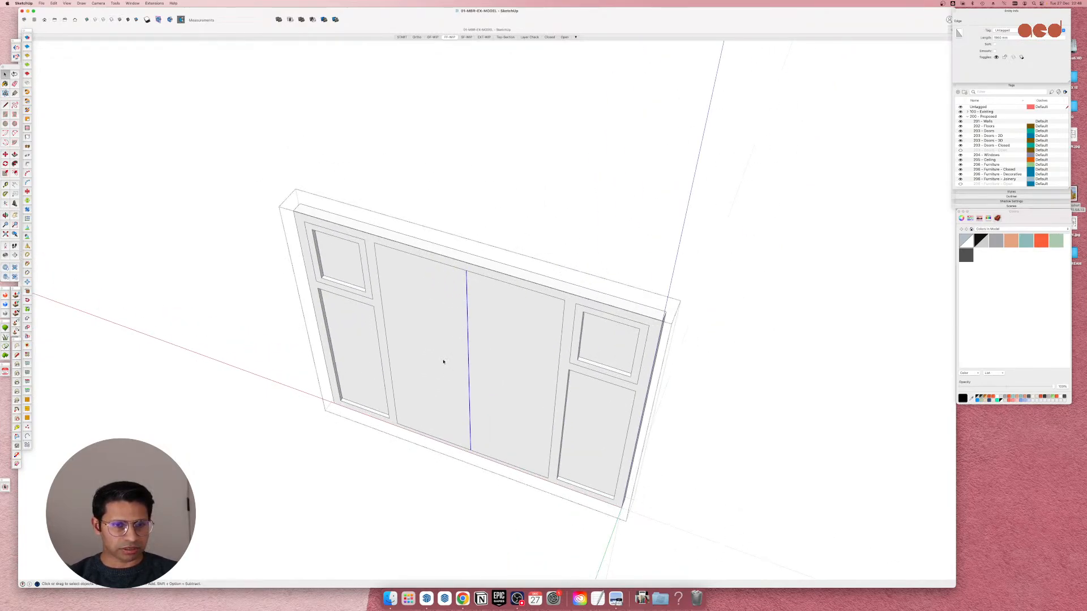
{"action": "scroll", "coordinate": [397, 334], "scroll_direction": "up", "scroll_amount": 2}
{"action": "scroll", "coordinate": [340, 320], "scroll_direction": "down", "scroll_amount": 2}
{"action": "left_click", "coordinate": [332, 321]}
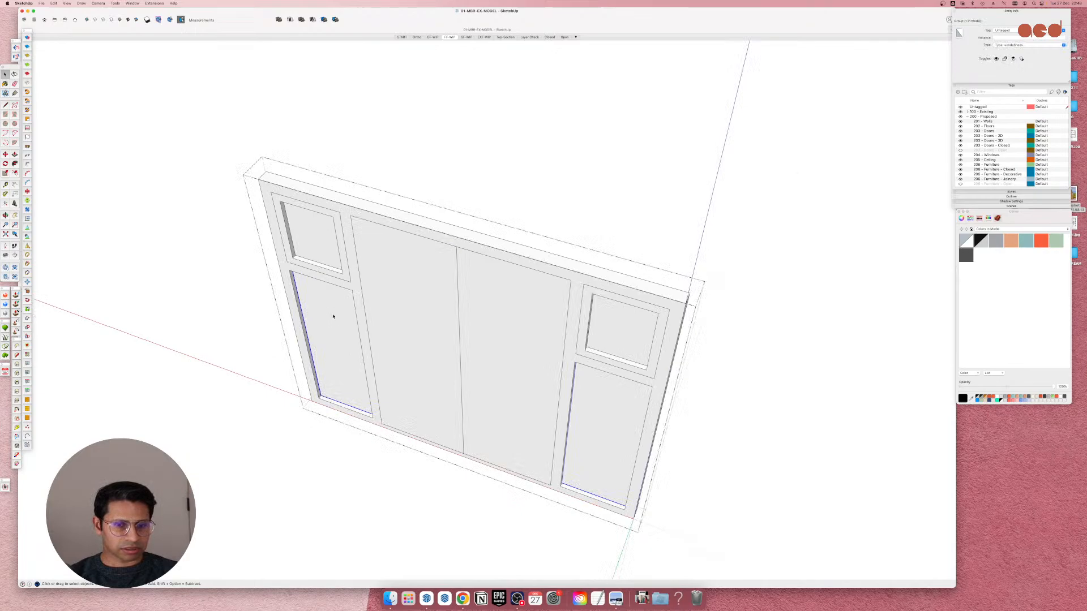
{"action": "left_click", "coordinate": [346, 272]}
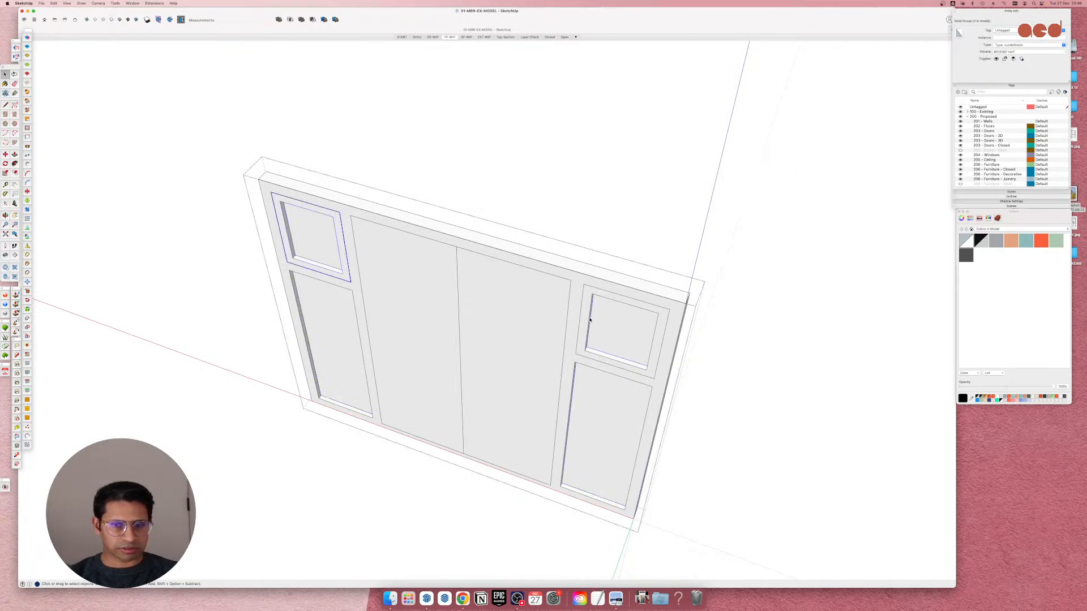
{"action": "left_click", "coordinate": [586, 339]}
Delete the face of the right central door leaf, keeping the left leaf.
{"action": "left_click", "coordinate": [440, 406]}
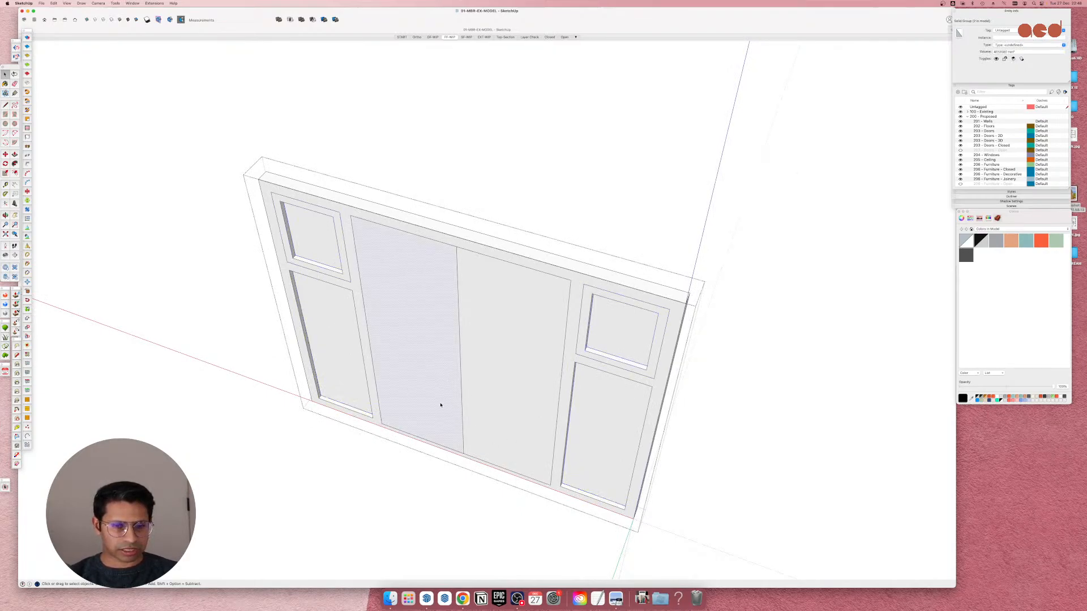
{"action": "scroll", "coordinate": [502, 446], "scroll_direction": "up", "scroll_amount": 3}
{"action": "middle_click_drag", "start_coordinate": [501, 446], "coordinate": [476, 392]}
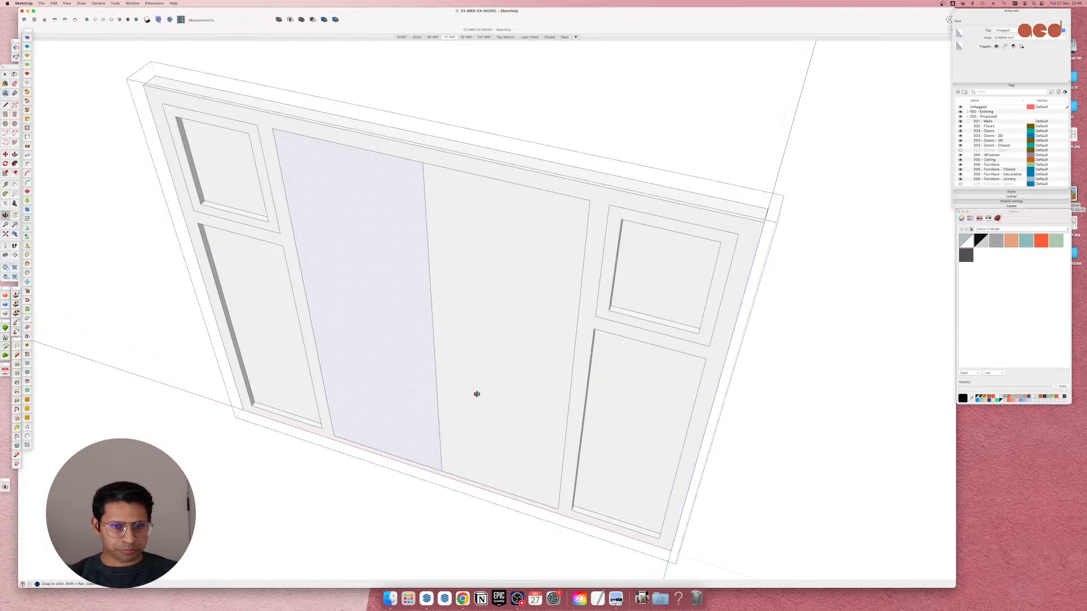
{"action": "scroll", "coordinate": [444, 366], "scroll_direction": "down", "scroll_amount": 4}
{"action": "scroll", "coordinate": [425, 371], "scroll_direction": "up", "scroll_amount": 1}
{"action": "triple_click", "coordinate": [426, 371]}
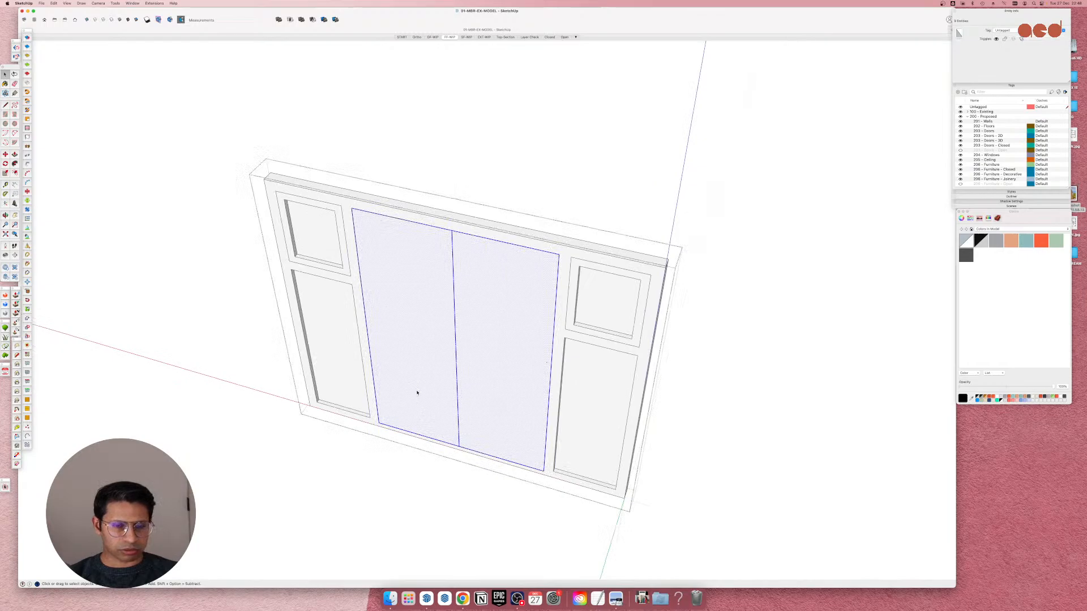
{"action": "left_click", "coordinate": [409, 355], "text": "shift"}
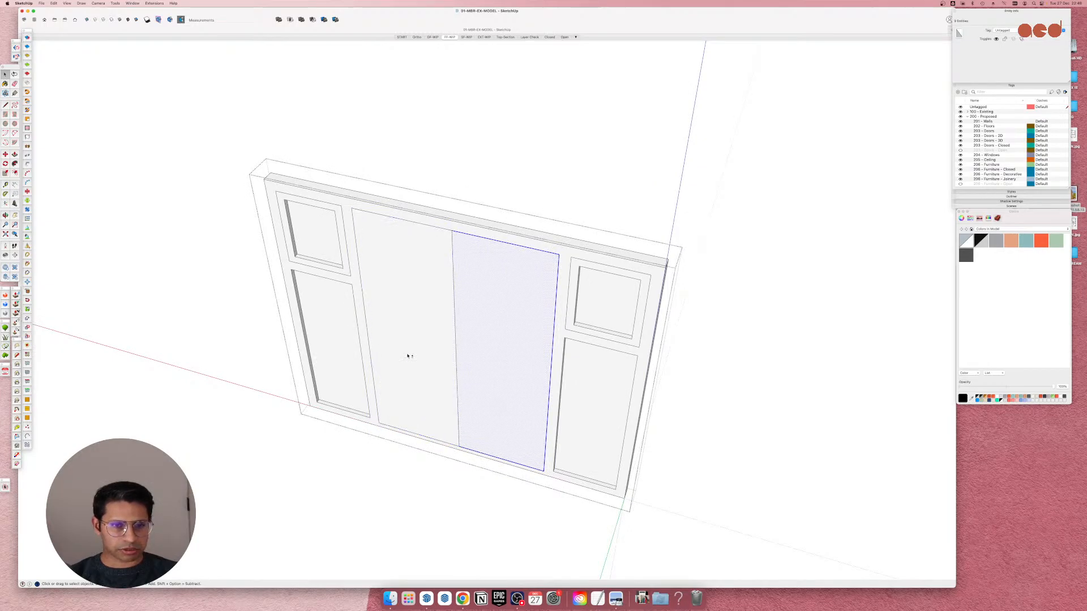
{"action": "key", "text": "Delete"}
Make the left central door leaf face into a component with the default settings.
{"action": "mouse_move", "coordinate": [432, 420]}
{"action": "middle_mouse_down"}
{"action": "mouse_move", "coordinate": [437, 407]}
{"action": "mouse_move", "coordinate": [425, 403]}
{"action": "middle_mouse_up"}
{"action": "left_click", "coordinate": [425, 402]}
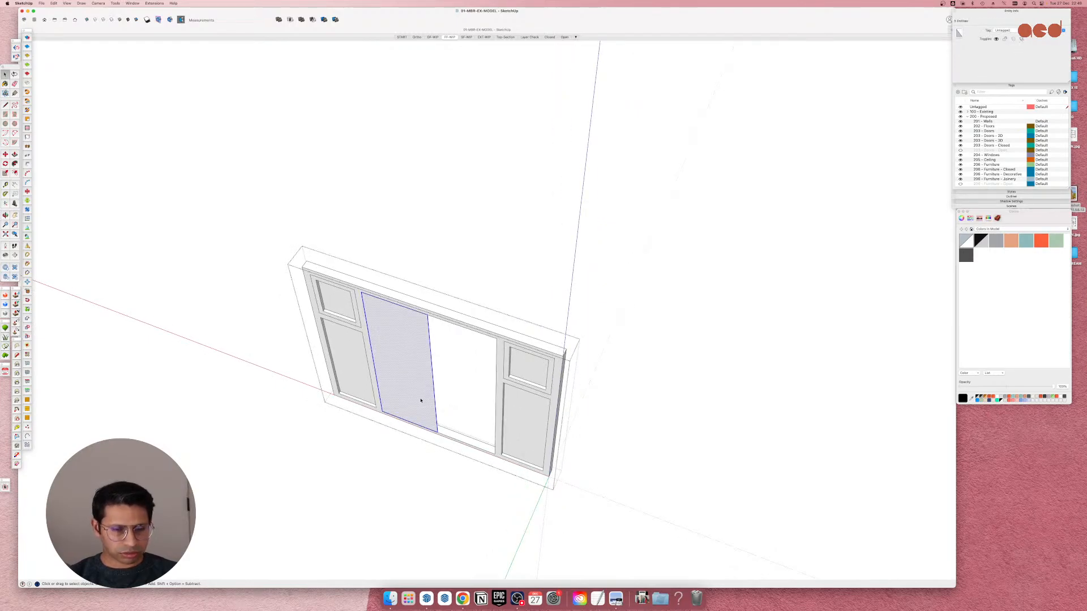
{"action": "key", "text": "g"}
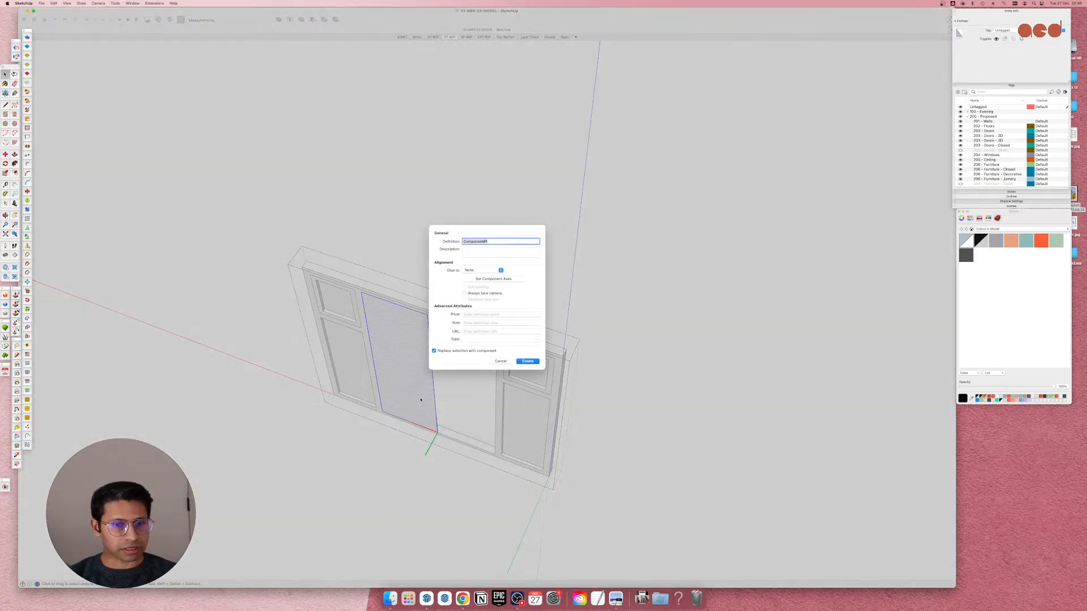
{"action": "left_click", "coordinate": [527, 361]}
Copy the left door leaf component into the empty right half of the central opening, corner to corner.
{"action": "scroll", "coordinate": [376, 420], "scroll_direction": "up", "scroll_amount": 5}
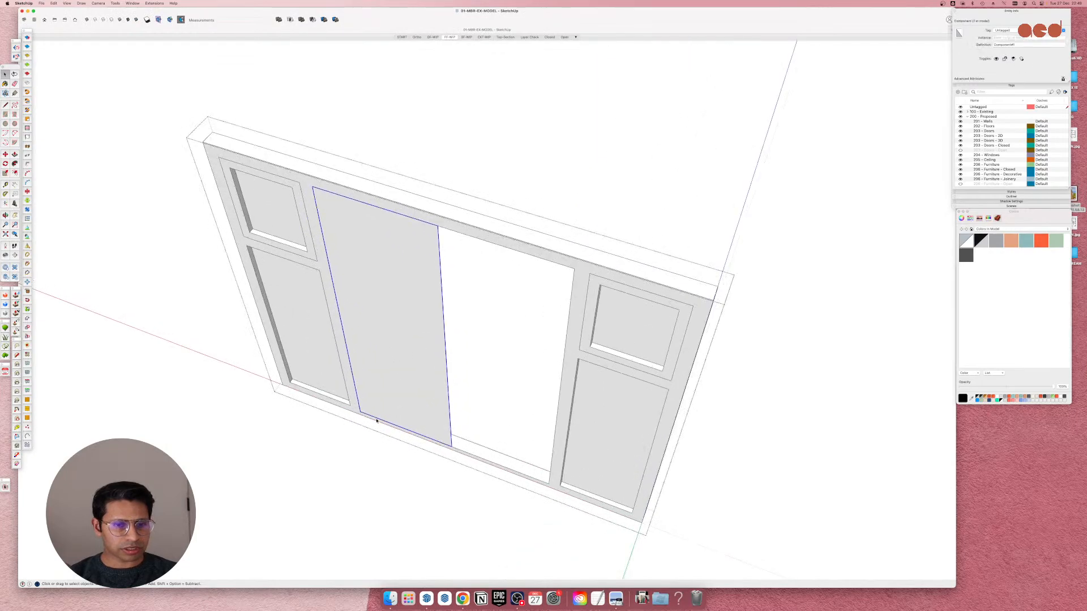
{"action": "scroll", "coordinate": [371, 420], "scroll_direction": "up", "scroll_amount": 3}
{"action": "key", "text": "m"}
{"action": "left_click", "coordinate": [351, 413]}
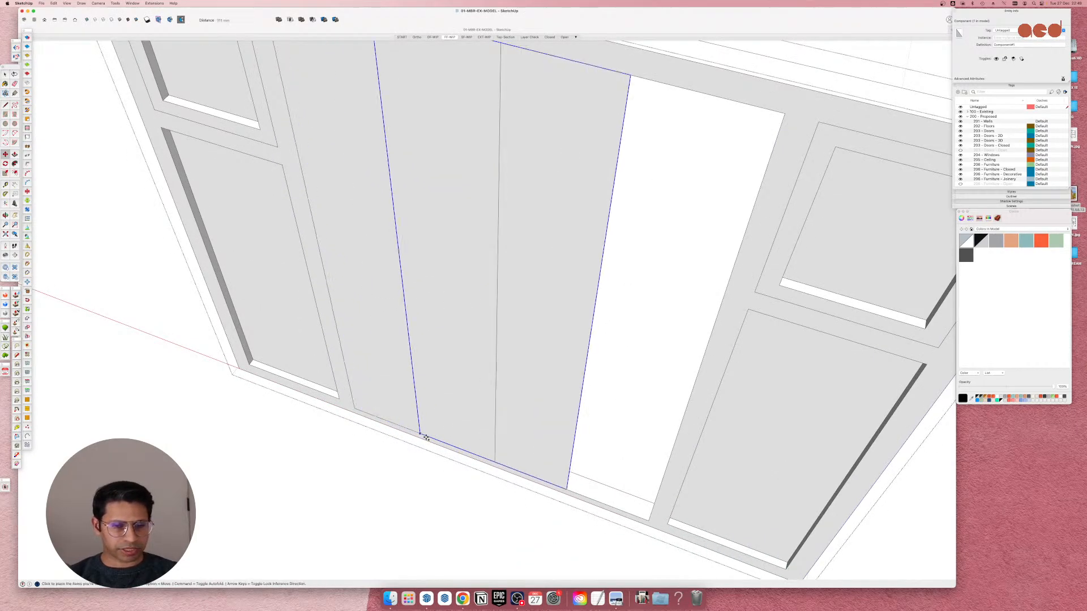
{"action": "left_click", "coordinate": [493, 461]}
{"action": "key", "text": "space"}
{"action": "scroll", "coordinate": [475, 438], "scroll_direction": "down", "scroll_amount": 5}
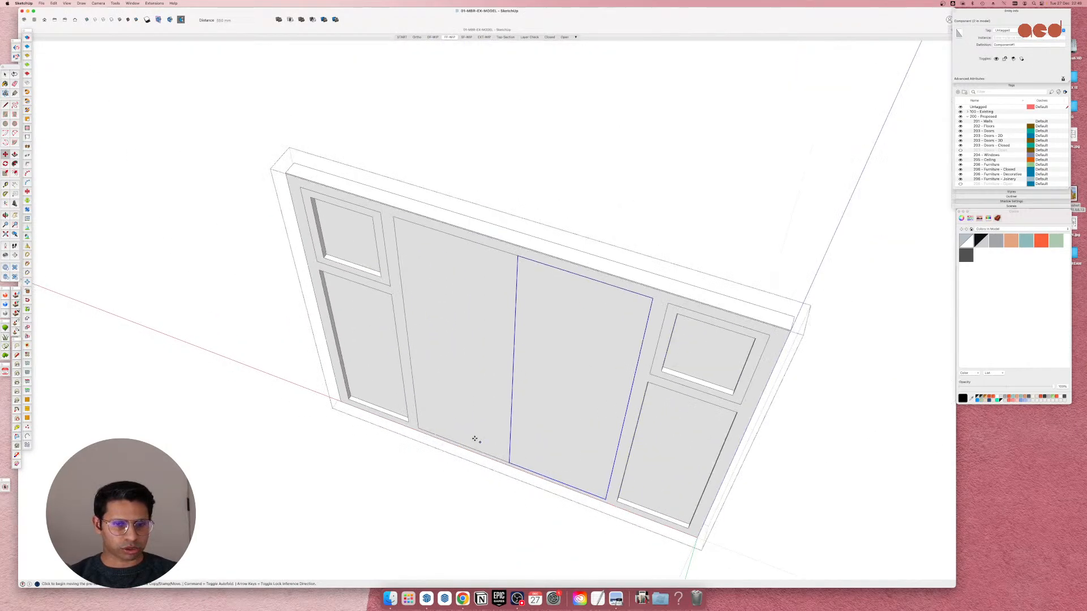
Open the left door leaf component and offset its face outline inward to form the leaf's border.
{"action": "double_click", "coordinate": [468, 364]}
{"action": "key", "text": "f"}
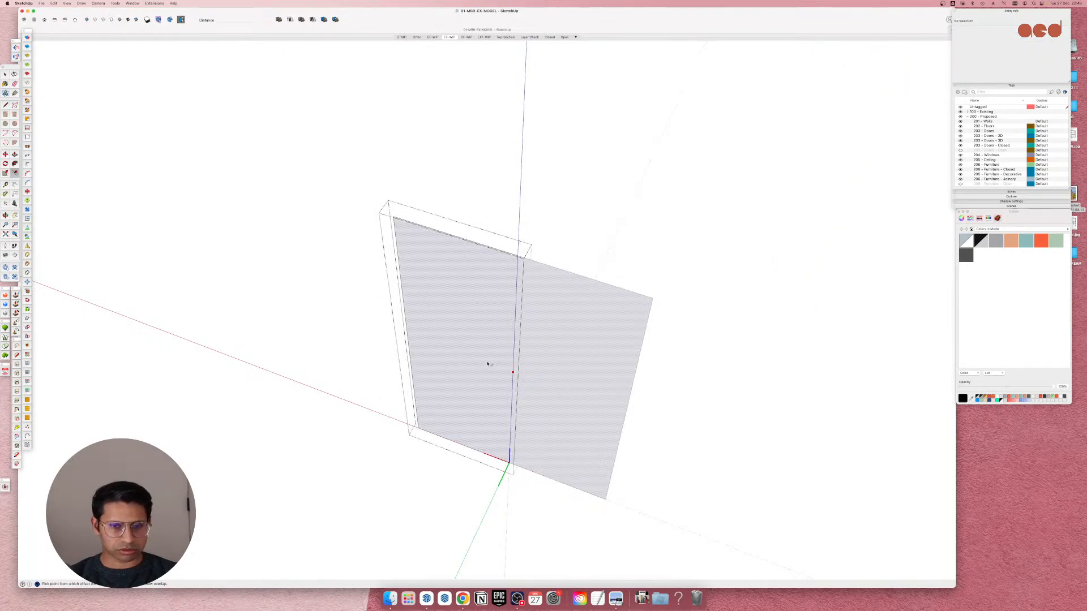
{"action": "left_click", "coordinate": [506, 368]}
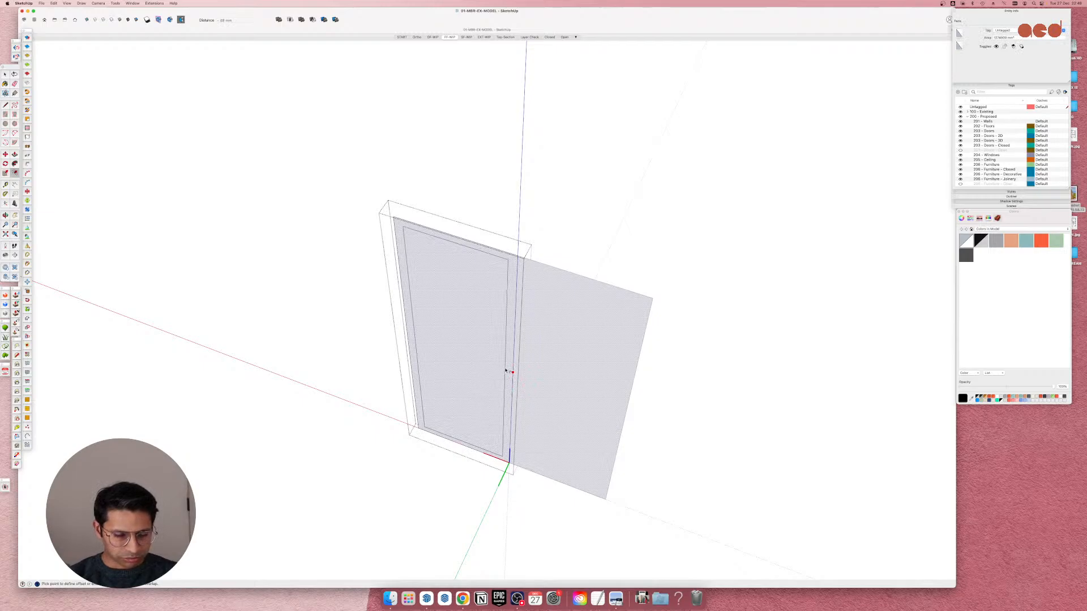
{"action": "left_click", "coordinate": [506, 371]}
{"action": "key", "text": "space"}
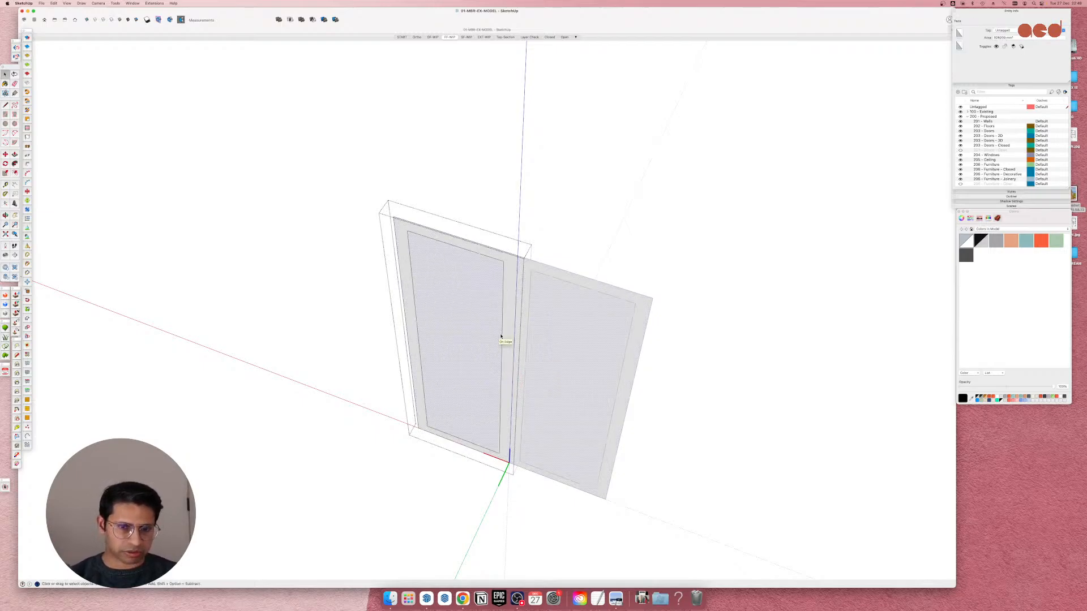
Extrude the door leaf's border face with Push/Pull to give the leaf frame its thickness.
{"action": "double_click", "coordinate": [514, 266]}
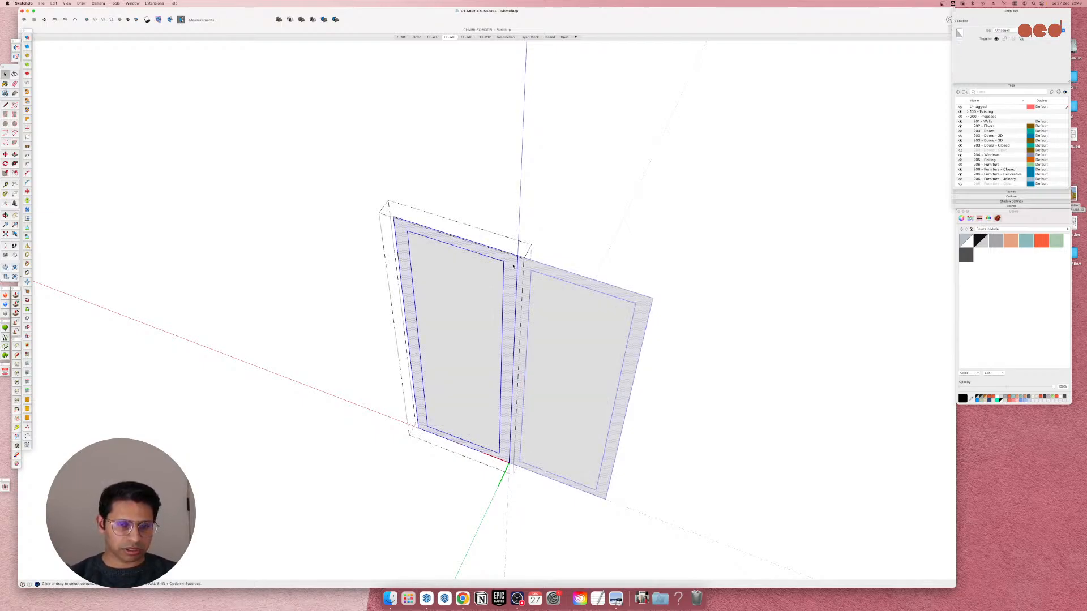
{"action": "left_click", "coordinate": [513, 266]}
{"action": "key", "text": "p"}
{"action": "double_click", "coordinate": [513, 265]}
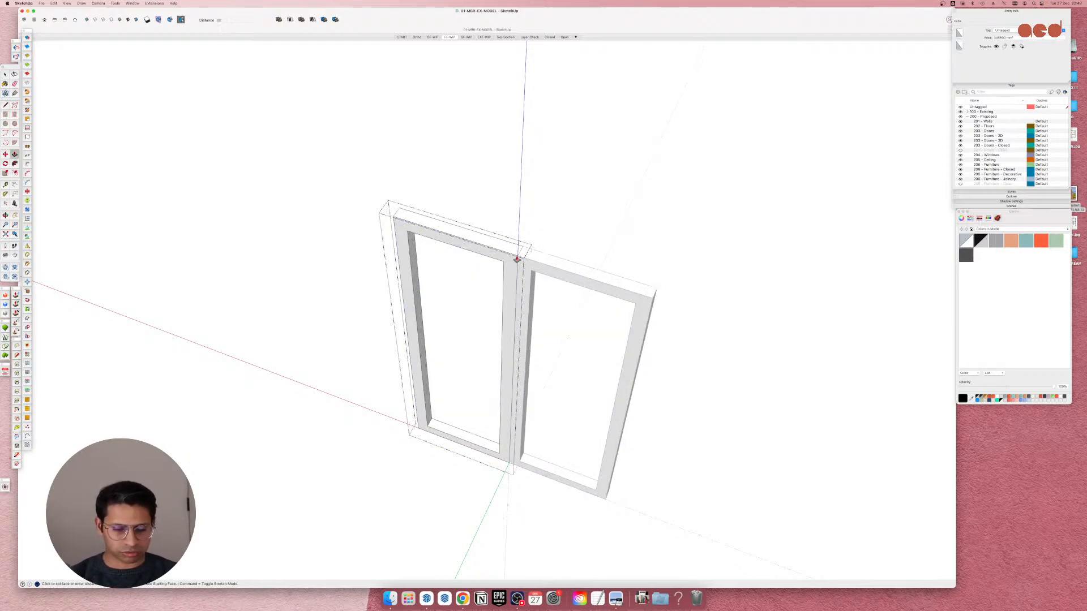
Undo the last Push/Pull edit on the left door leaf component.
{"action": "key", "text": "space"}
{"action": "key", "text": "super+z"}
{"action": "scroll", "coordinate": [459, 430], "scroll_direction": "up", "scroll_amount": 3}
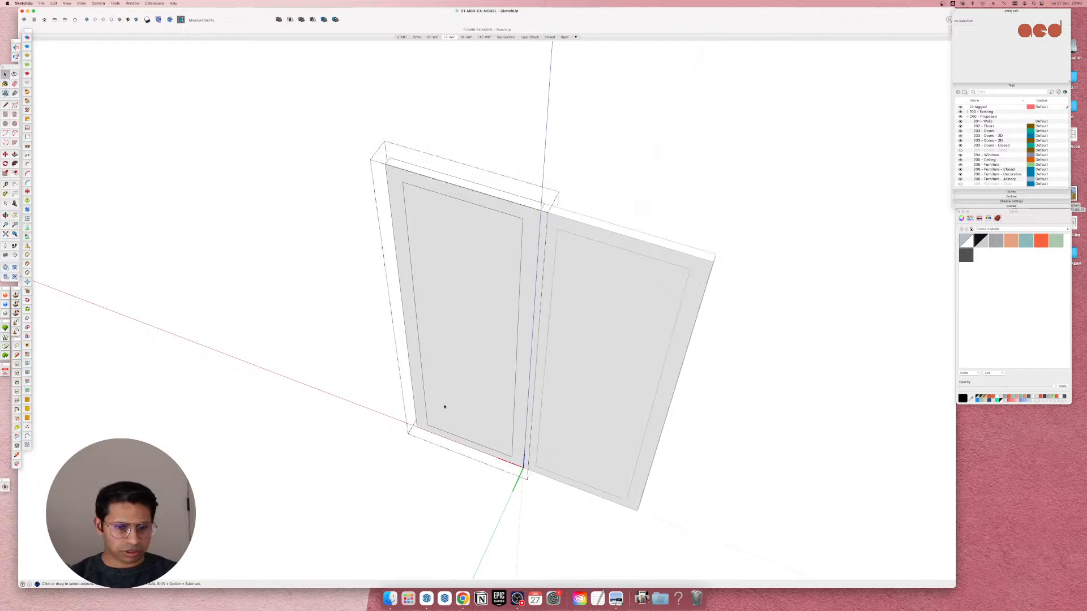
Move the left door leaf's inner pane face with its edges back so the glass is recessed behind the border.
{"action": "double_click", "coordinate": [444, 406]}
{"action": "scroll", "coordinate": [429, 430], "scroll_direction": "up", "scroll_amount": 6}
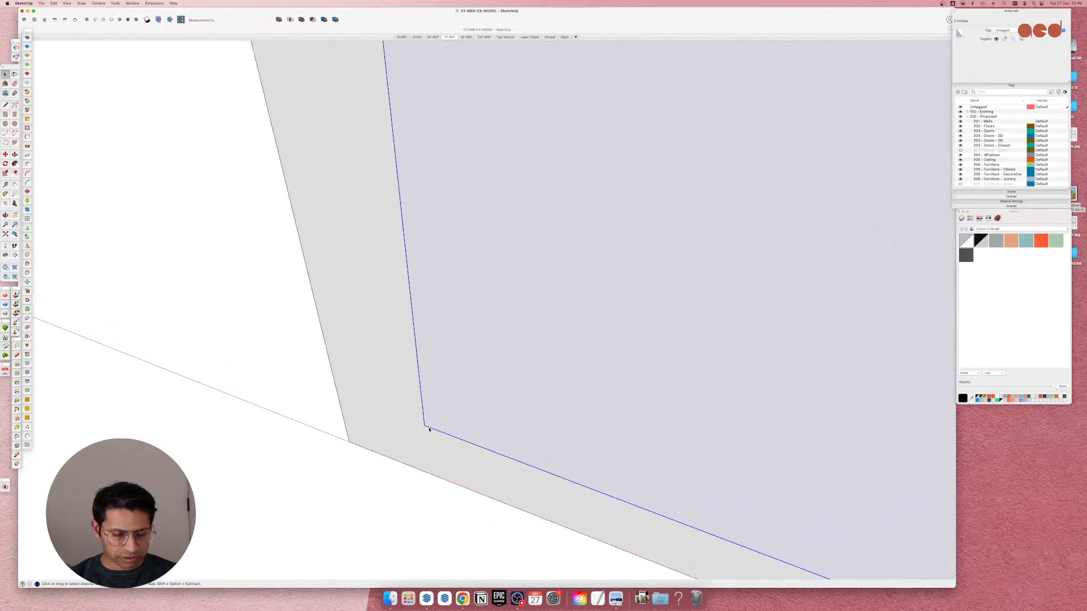
{"action": "key", "text": "m"}
{"action": "left_click", "coordinate": [425, 426]}
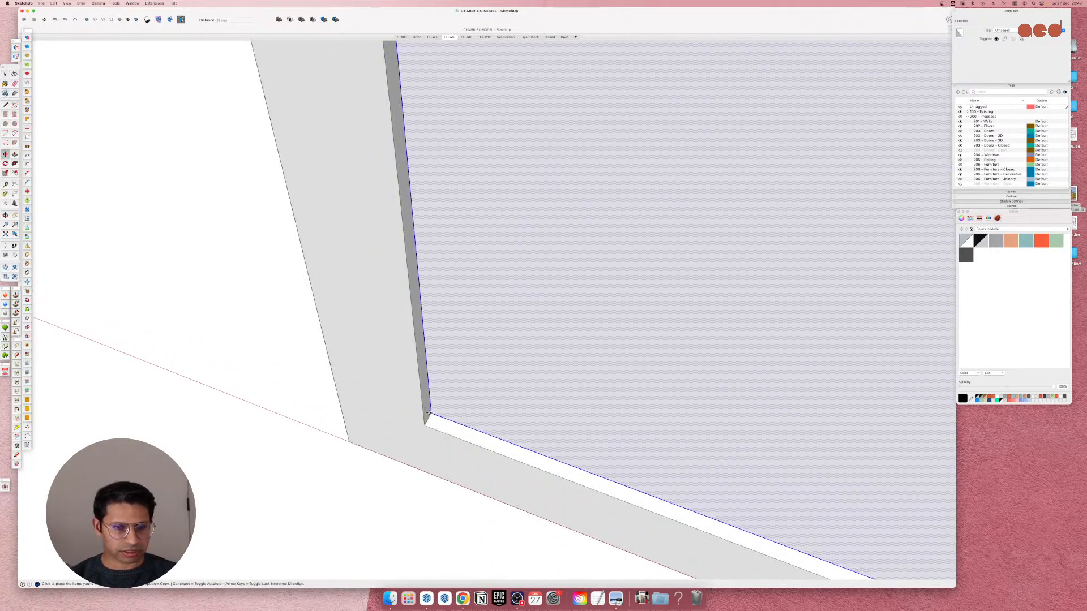
{"action": "left_click", "coordinate": [433, 416]}
{"action": "scroll", "coordinate": [433, 416], "scroll_direction": "down", "scroll_amount": 10}
{"action": "scroll", "coordinate": [435, 407], "scroll_direction": "down", "scroll_amount": 3}
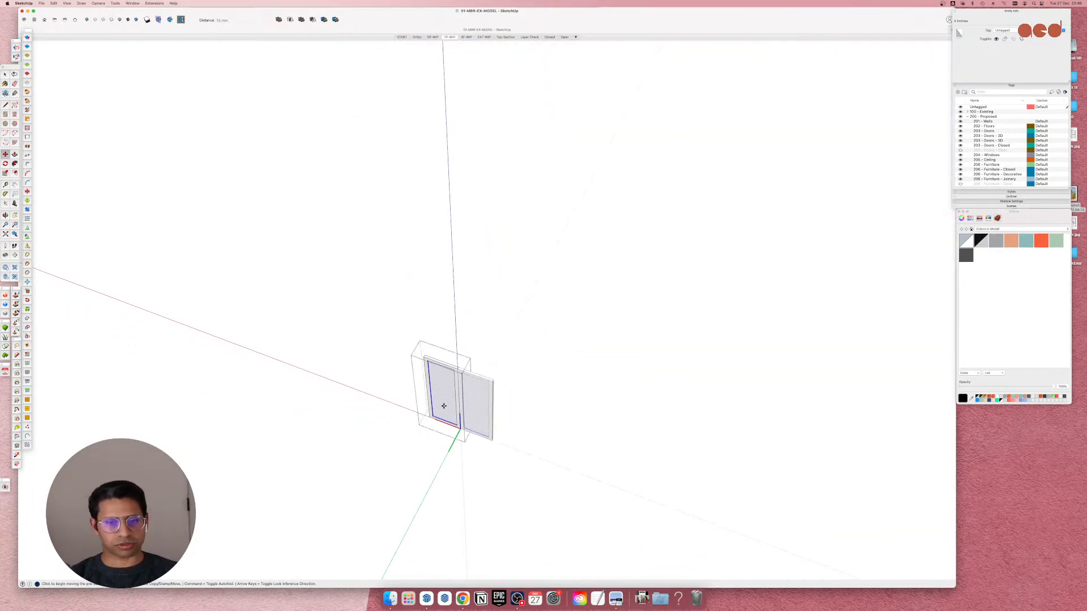
{"action": "scroll", "coordinate": [445, 390], "scroll_direction": "up", "scroll_amount": 8}
{"action": "key", "text": "space"}
{"action": "scroll", "coordinate": [450, 410], "scroll_direction": "down", "scroll_amount": 10}
{"action": "key", "text": "Escape"}
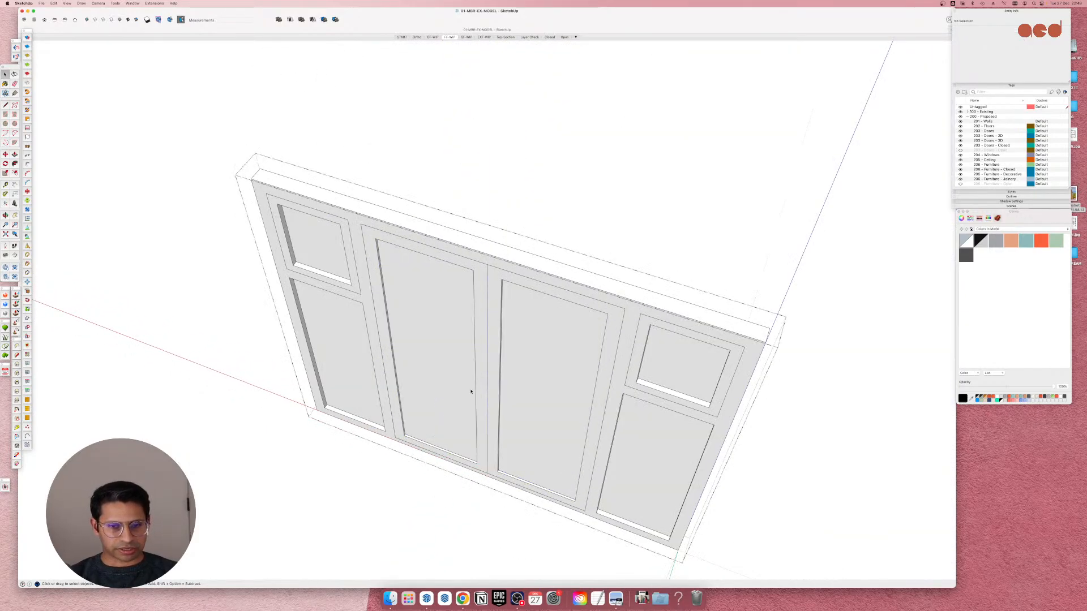
Open the side-panel glass group and paint all four pane faces with the translucent dark material.
{"action": "scroll", "coordinate": [455, 323], "scroll_direction": "up", "scroll_amount": 3}
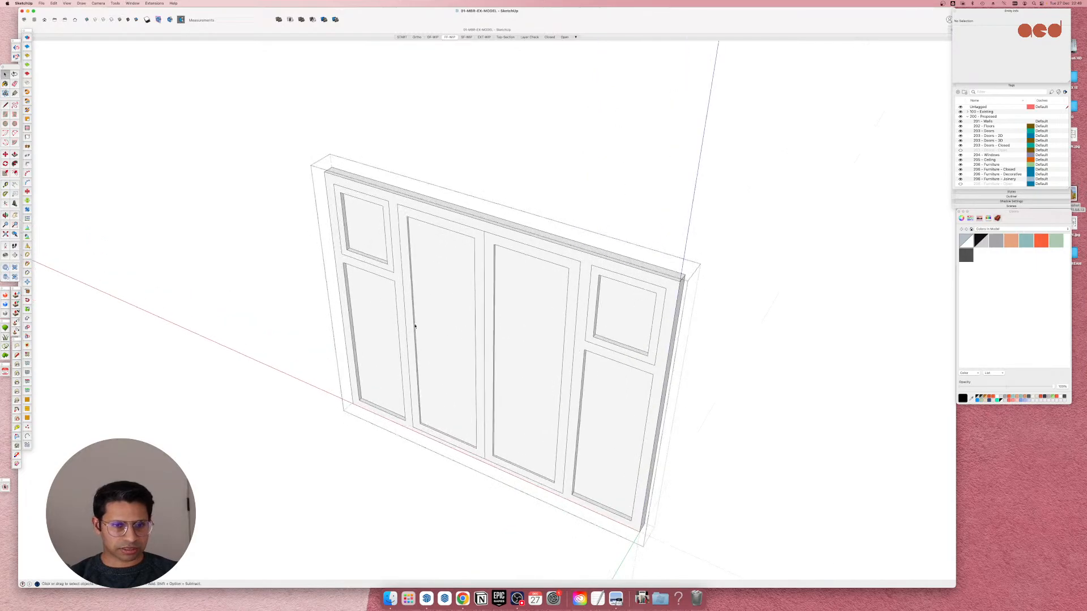
{"action": "double_click", "coordinate": [374, 304]}
{"action": "left_click", "coordinate": [376, 306]}
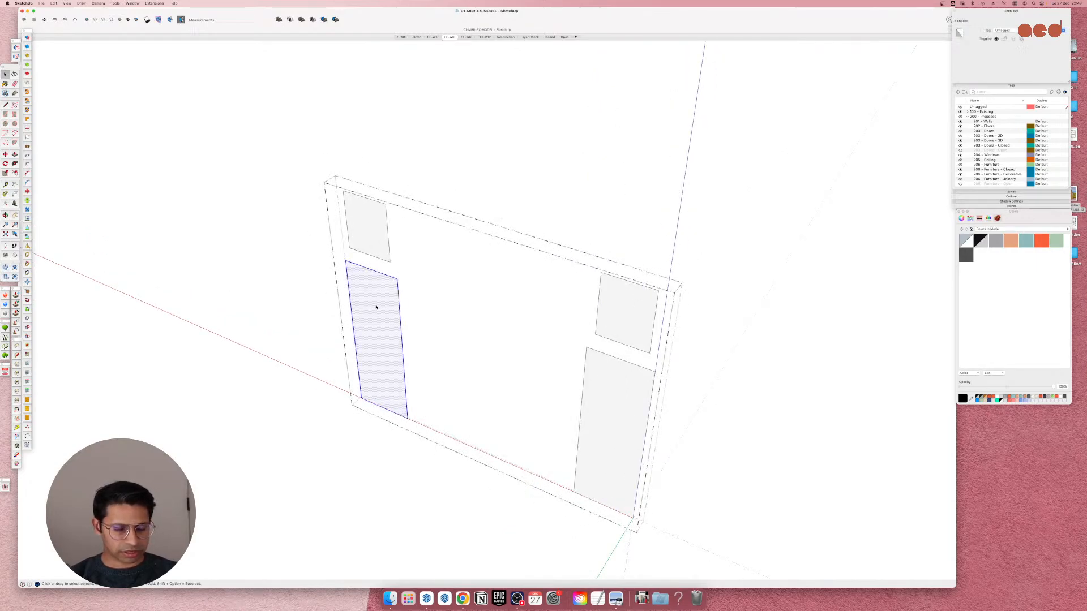
{"action": "key", "text": "super+a"}
{"action": "key", "text": "b"}
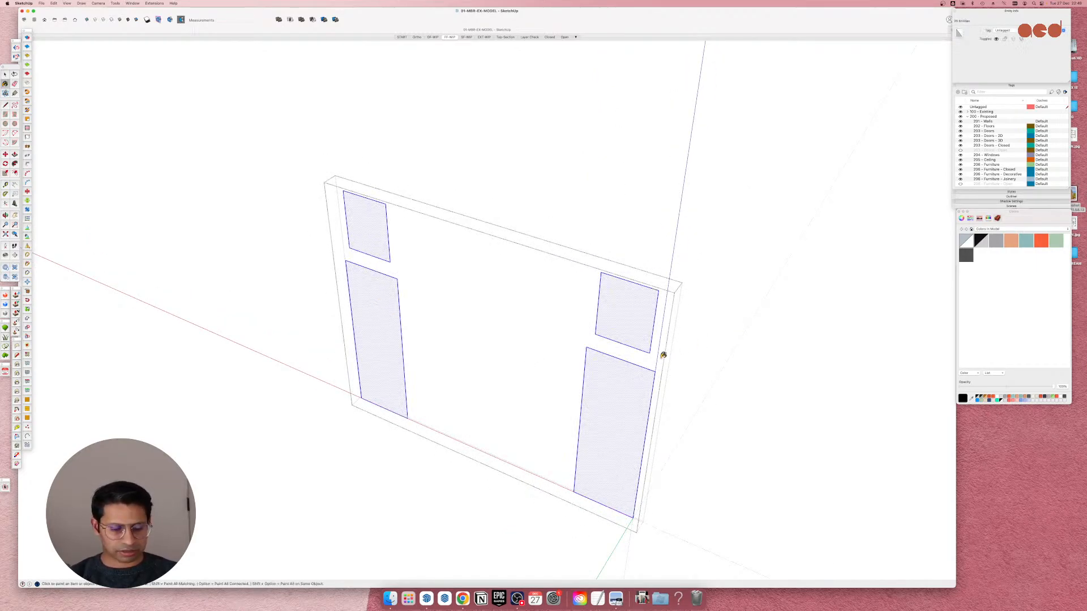
{"action": "left_click", "coordinate": [983, 242]}
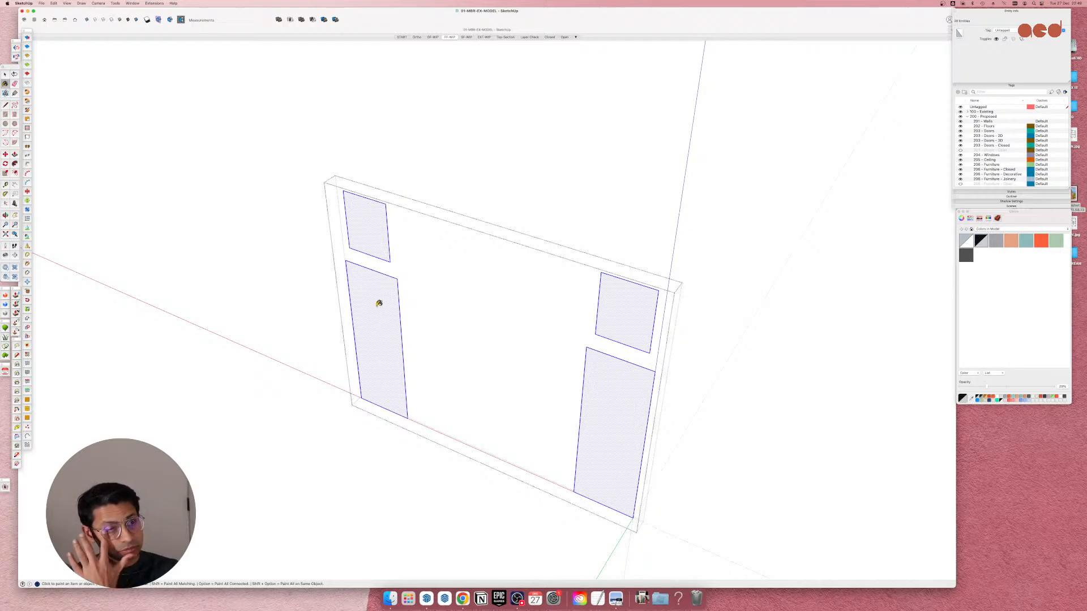
{"action": "left_click", "coordinate": [377, 259]}
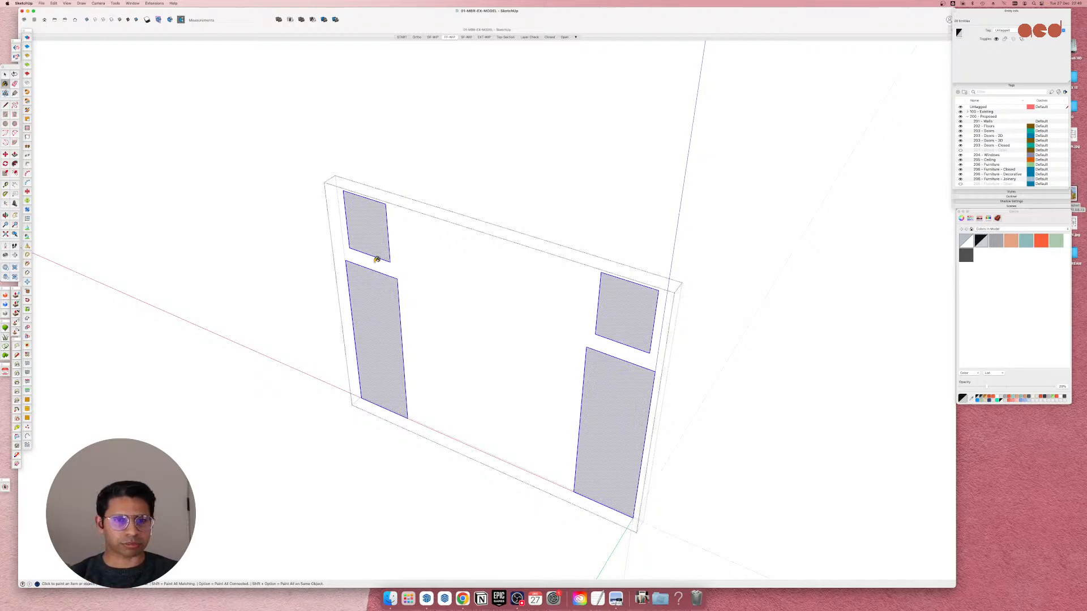
{"action": "key", "text": "space"}
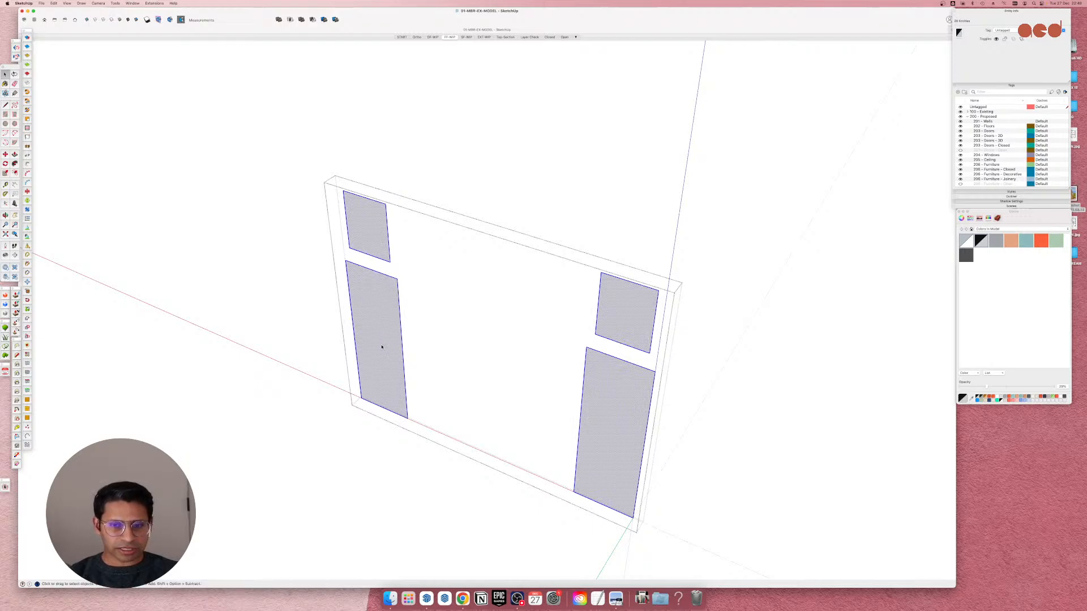
{"action": "key", "text": "Escape"}
Open the left door leaf component, paint its pane with the same translucent dark material, and exit to the full model.
{"action": "double_click", "coordinate": [451, 381]}
{"action": "left_click", "coordinate": [445, 343]}
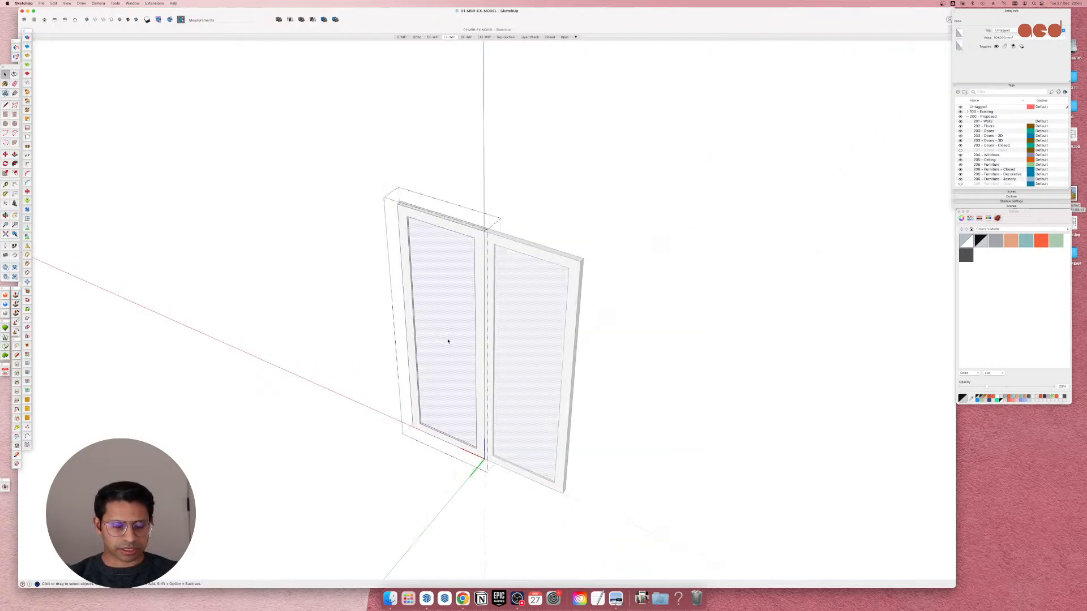
{"action": "double_click", "coordinate": [447, 342]}
{"action": "key", "text": "b"}
{"action": "left_click", "coordinate": [448, 367]}
{"action": "scroll", "coordinate": [448, 369], "scroll_direction": "down", "scroll_amount": 5}
{"action": "key", "text": "space"}
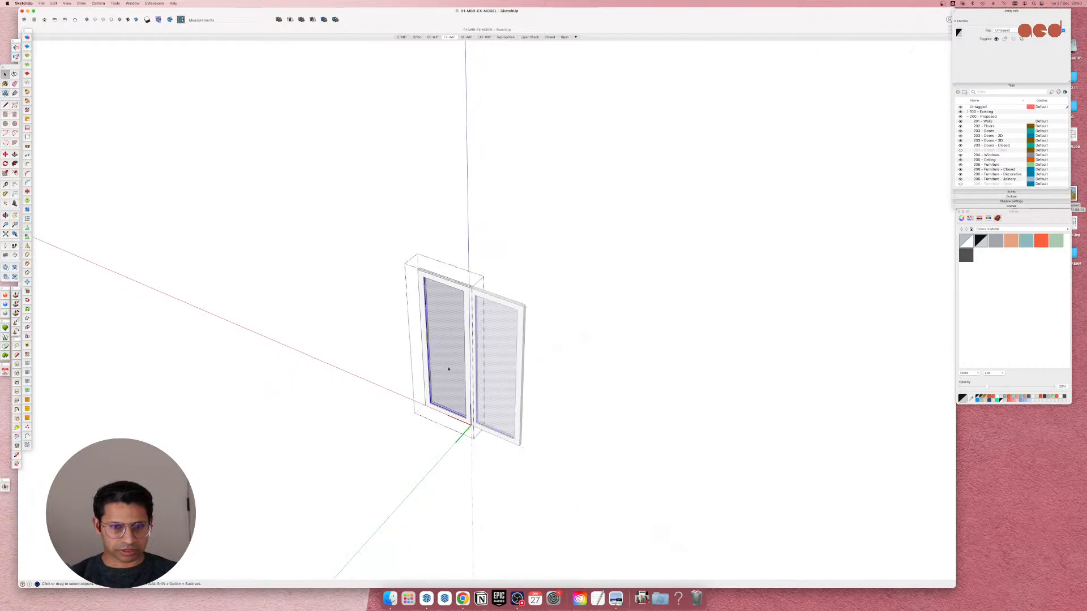
{"action": "key", "text": "Escape"}
{"action": "key", "text": "Escape"}
Move the whole patio door group back into the wall opening, starting from its lower outer corner.
{"action": "scroll", "coordinate": [448, 369], "scroll_direction": "down", "scroll_amount": 4}
{"action": "middle_click_drag", "start_coordinate": [461, 366], "coordinate": [415, 446]}
{"action": "scroll", "coordinate": [416, 410], "scroll_direction": "up", "scroll_amount": 3}
{"action": "left_click", "coordinate": [403, 383]}
{"action": "scroll", "coordinate": [403, 382], "scroll_direction": "up", "scroll_amount": 5}
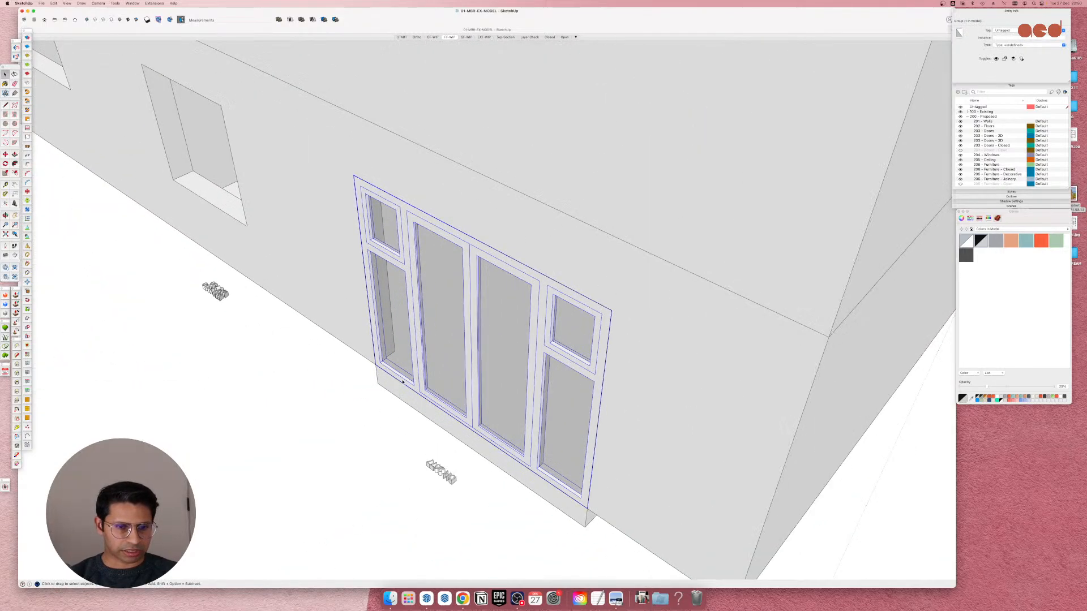
{"action": "scroll", "coordinate": [402, 382], "scroll_direction": "up", "scroll_amount": 10}
{"action": "key", "text": "m"}
{"action": "left_click", "coordinate": [373, 368]}
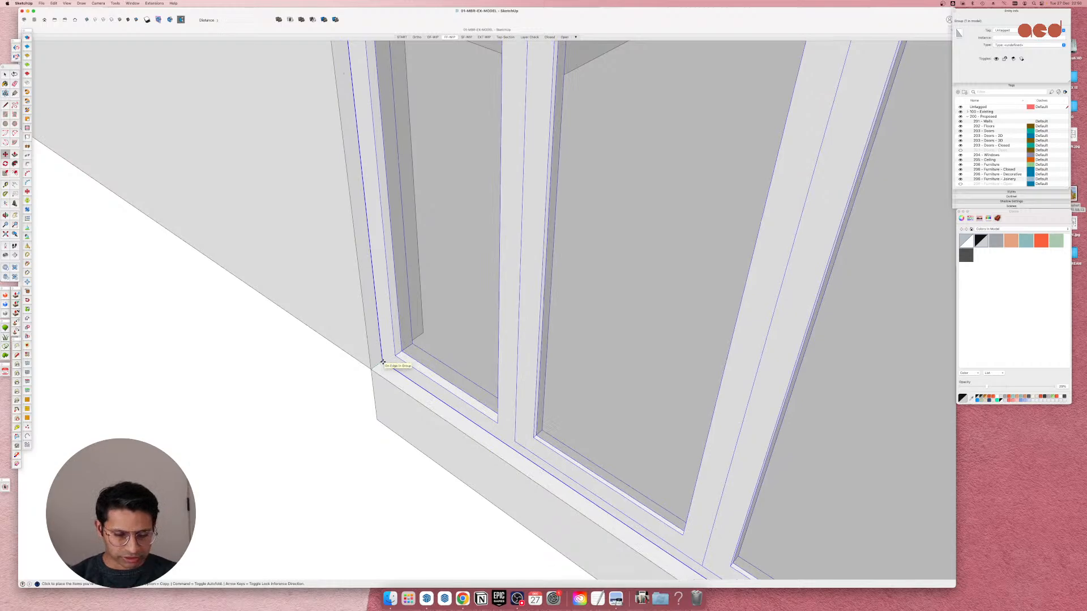
{"action": "key", "text": "Return"}
{"action": "scroll", "coordinate": [415, 381], "scroll_direction": "down", "scroll_amount": 10}
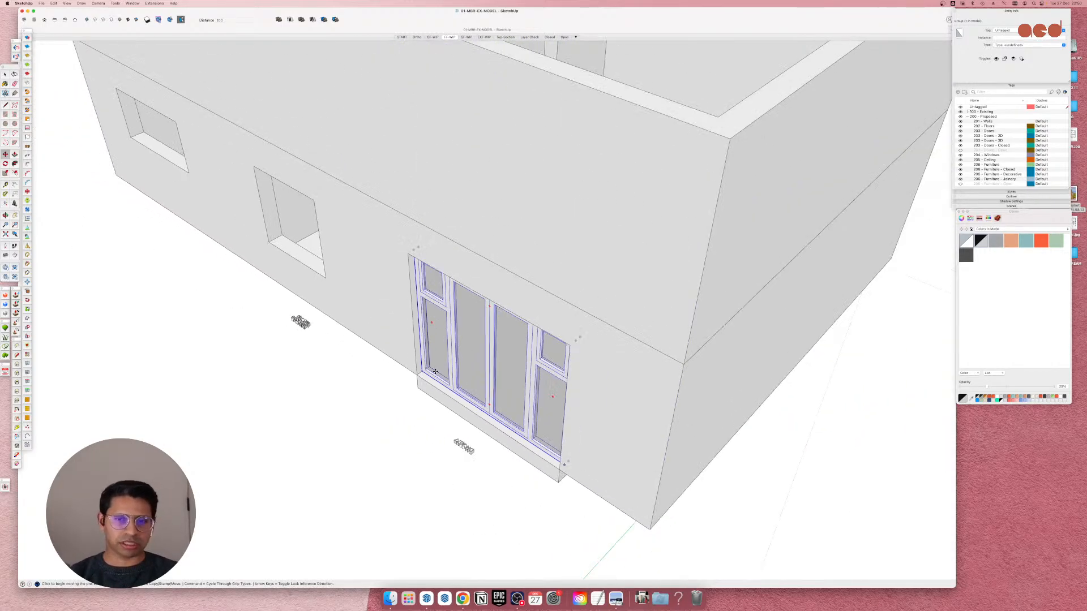
Examine the placed patio doors and the empty window openings beside them in the exterior wall.
{"action": "middle_click_drag", "start_coordinate": [416, 380], "coordinate": [632, 349]}
{"action": "scroll", "coordinate": [498, 303], "scroll_direction": "down", "scroll_amount": 5}
{"action": "scroll", "coordinate": [501, 300], "scroll_direction": "up", "scroll_amount": 5}
{"action": "scroll", "coordinate": [631, 345], "scroll_direction": "down", "scroll_amount": 5}
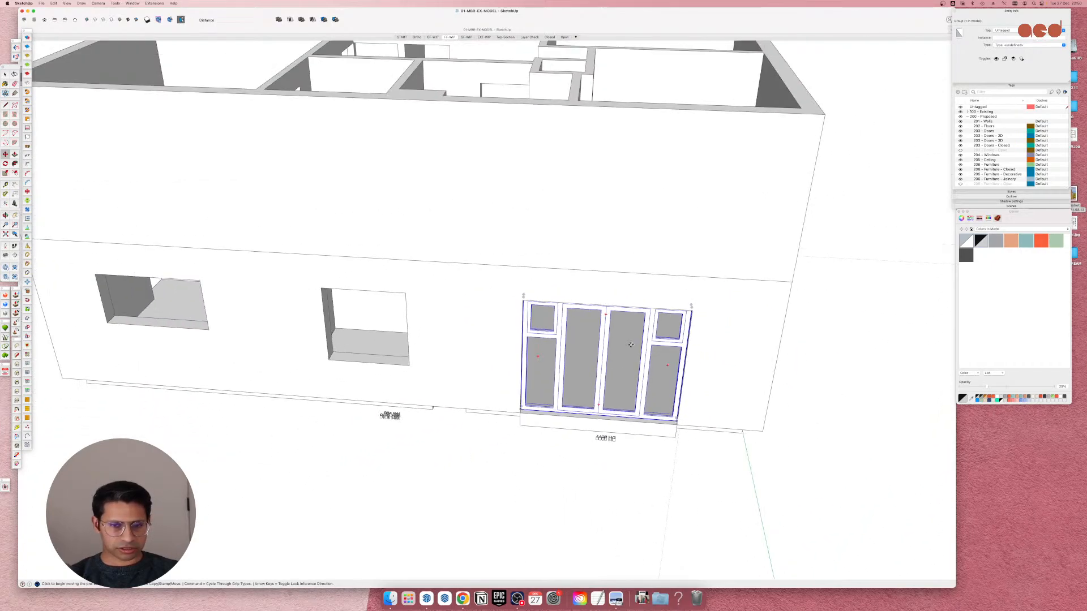
{"action": "scroll", "coordinate": [454, 327], "scroll_direction": "up", "scroll_amount": 5}
{"action": "middle_click_drag", "start_coordinate": [471, 330], "coordinate": [475, 336]}
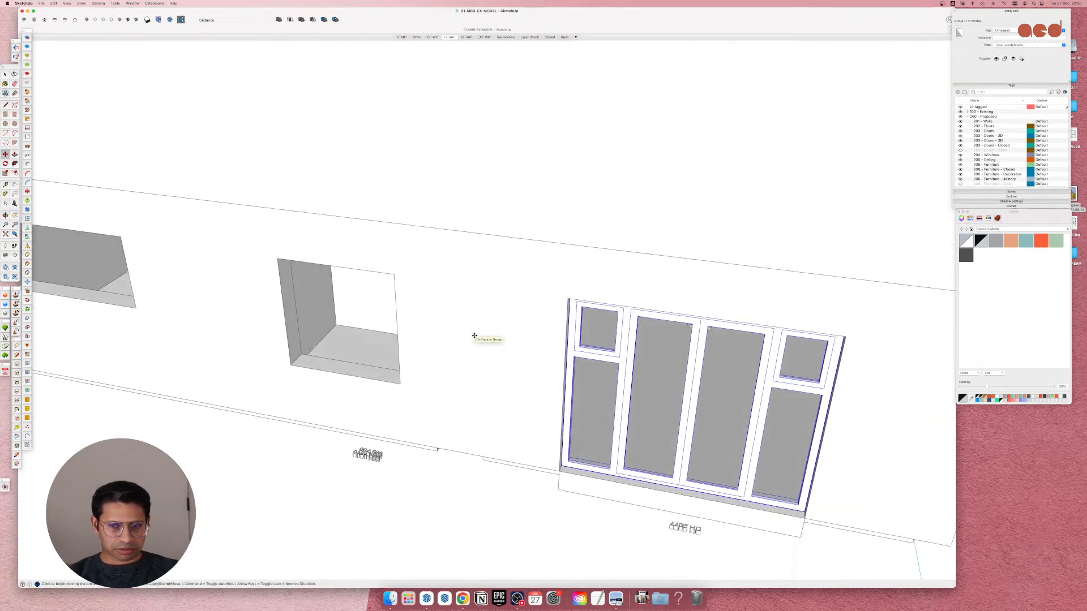
{"action": "scroll", "coordinate": [549, 342], "scroll_direction": "down", "scroll_amount": 2}
{"action": "scroll", "coordinate": [347, 329], "scroll_direction": "up", "scroll_amount": 5}
{"action": "scroll", "coordinate": [346, 330], "scroll_direction": "down", "scroll_amount": 3}
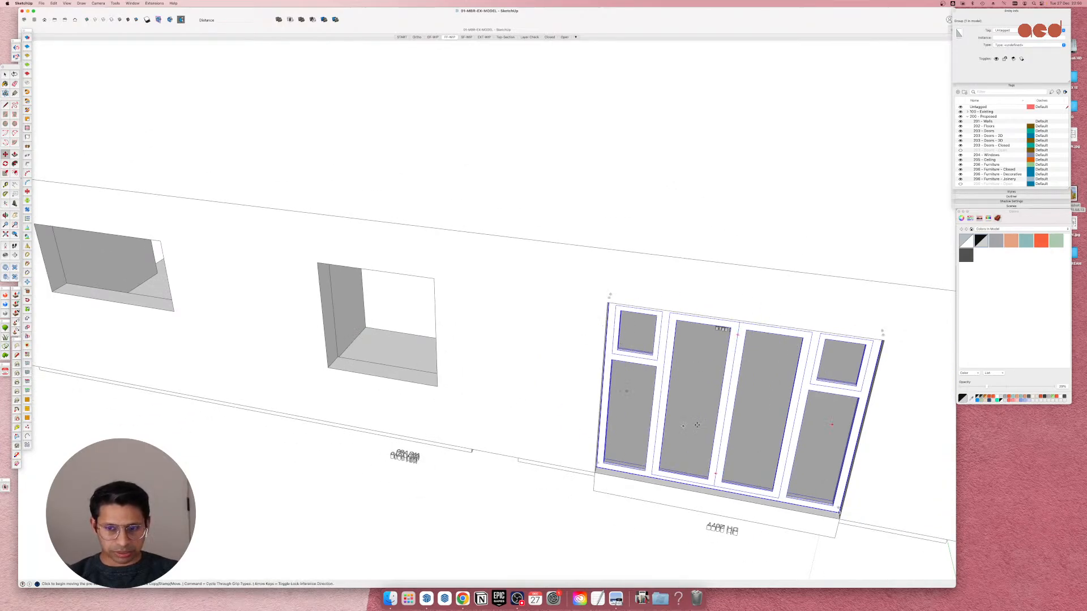
Switch to the ESSEX III album in Google Photos and examine the ground-floor window frames up close in a garden-side house photo.
{"action": "key", "text": "ctrl+Up"}
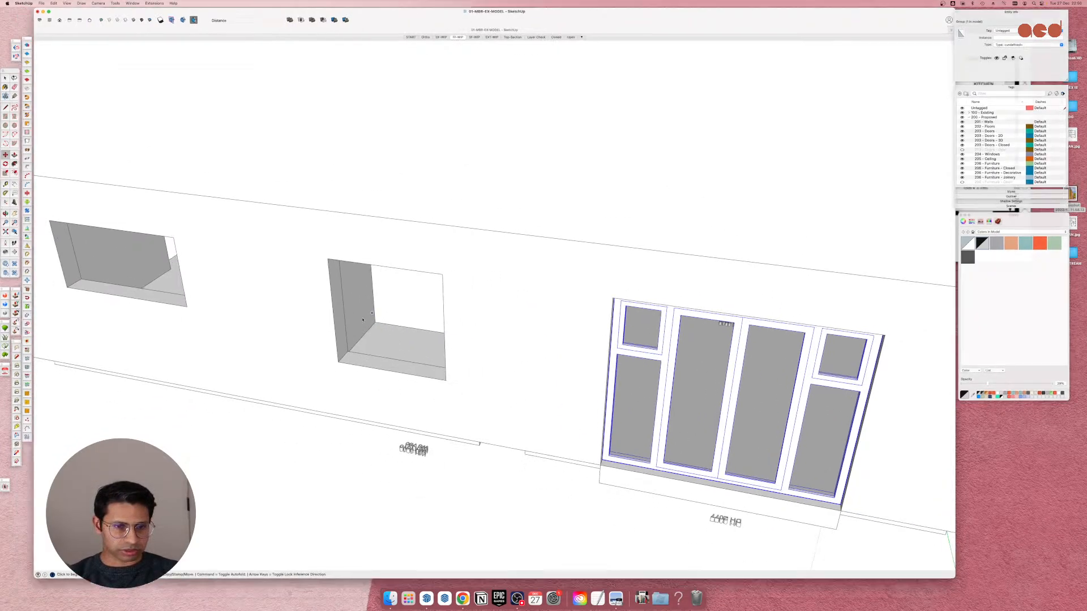
{"action": "left_click", "coordinate": [269, 533]}
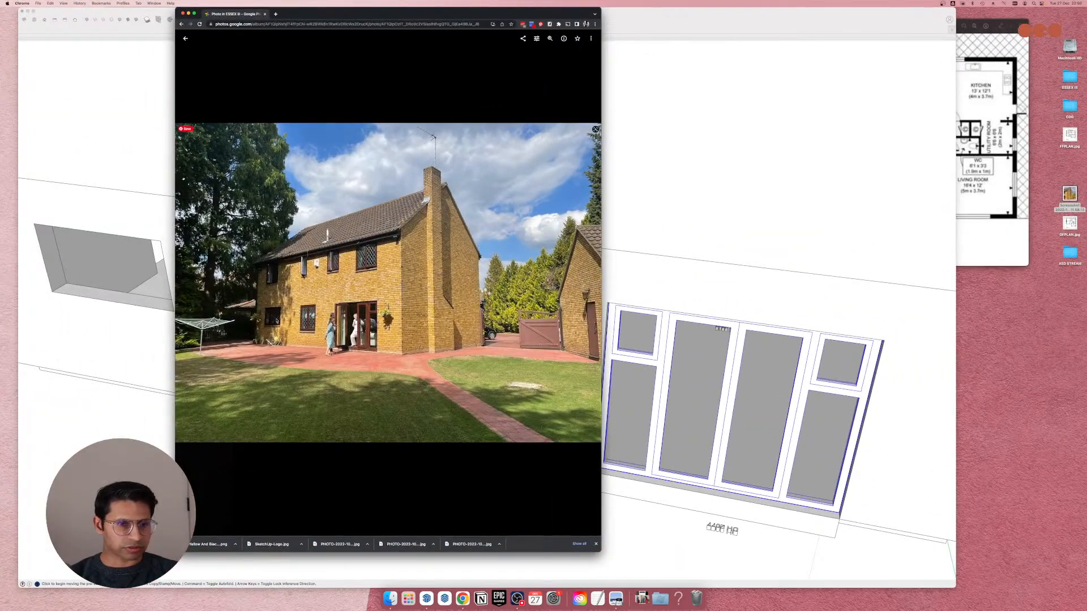
{"action": "key", "text": "ctrl+Up"}
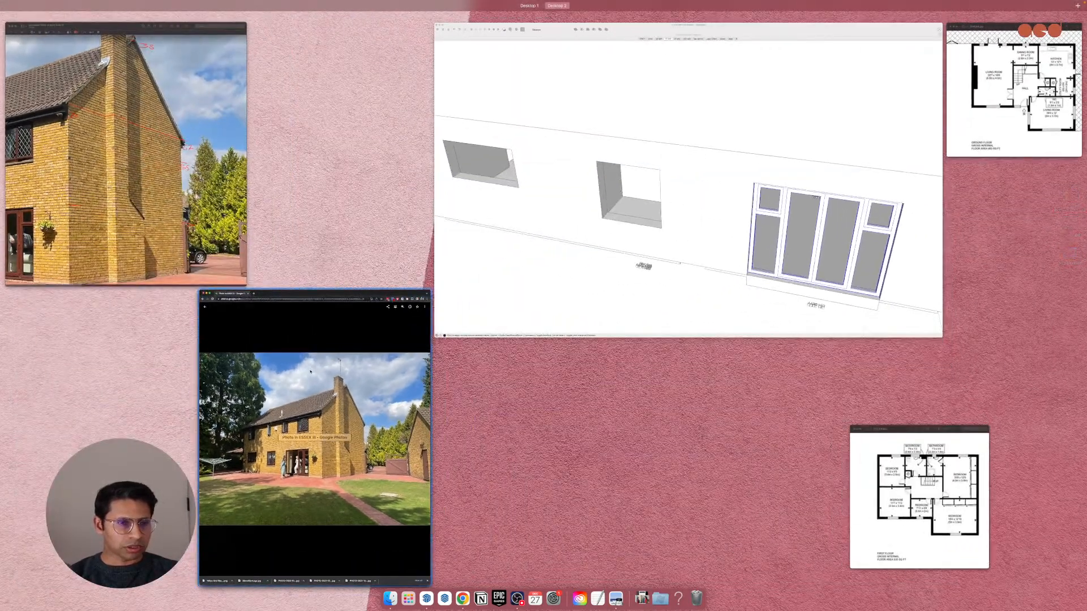
{"action": "key", "text": "ctrl+Up"}
{"action": "left_click", "coordinate": [185, 38]}
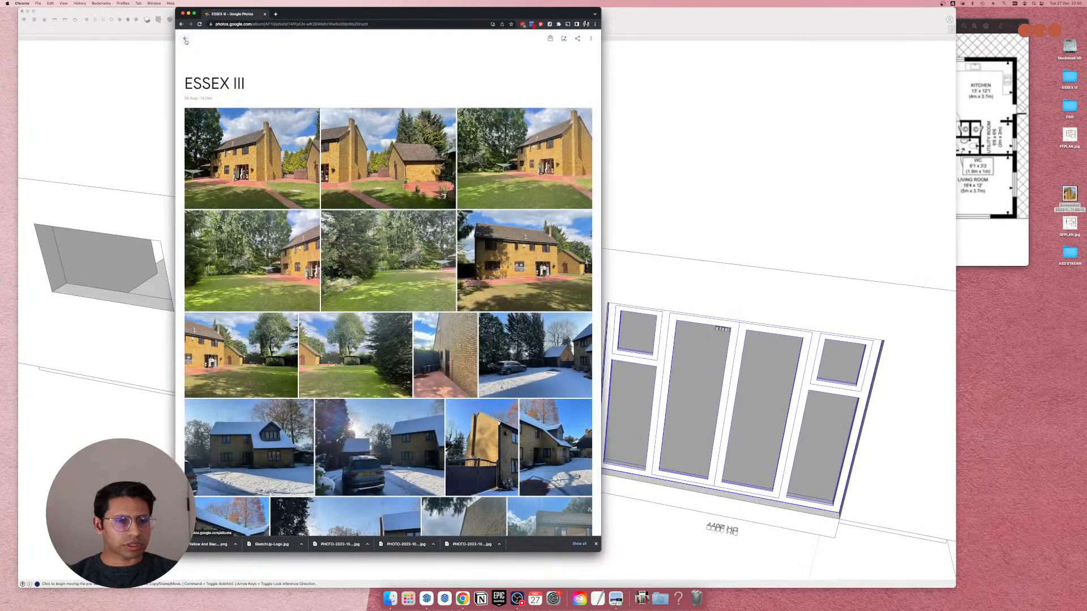
{"action": "left_click", "coordinate": [490, 267]}
{"action": "scroll", "coordinate": [267, 296], "scroll_direction": "up", "scroll_amount": 10}
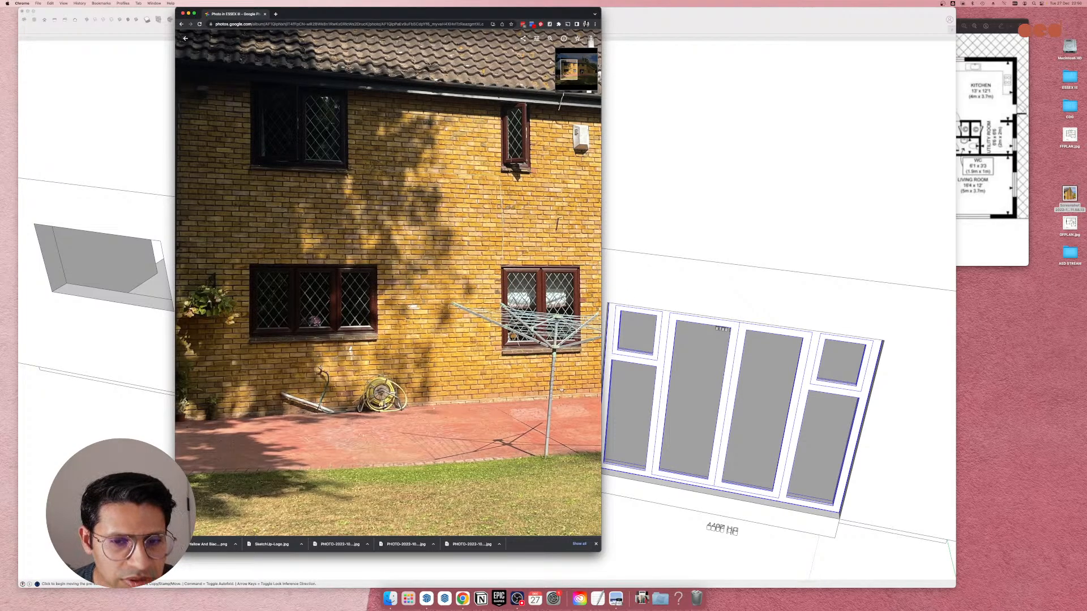
{"action": "left_click", "coordinate": [703, 283]}
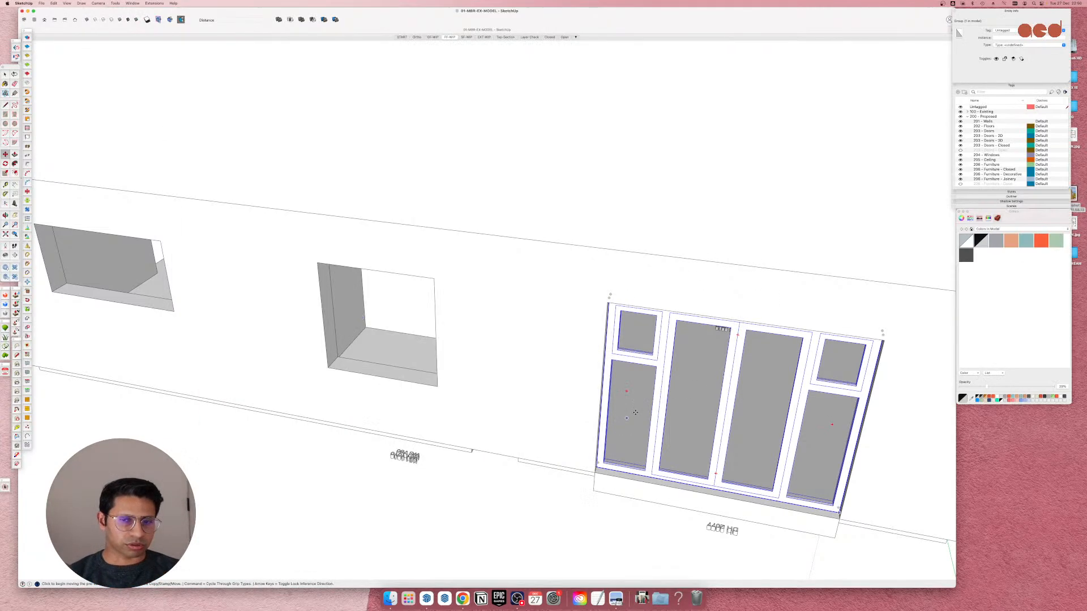
Draw a rectangle corner to corner across the window opening nearest the patio doors.
{"action": "scroll", "coordinate": [693, 318], "scroll_direction": "down", "scroll_amount": 3}
{"action": "scroll", "coordinate": [481, 310], "scroll_direction": "up", "scroll_amount": 5}
{"action": "key", "text": "r"}
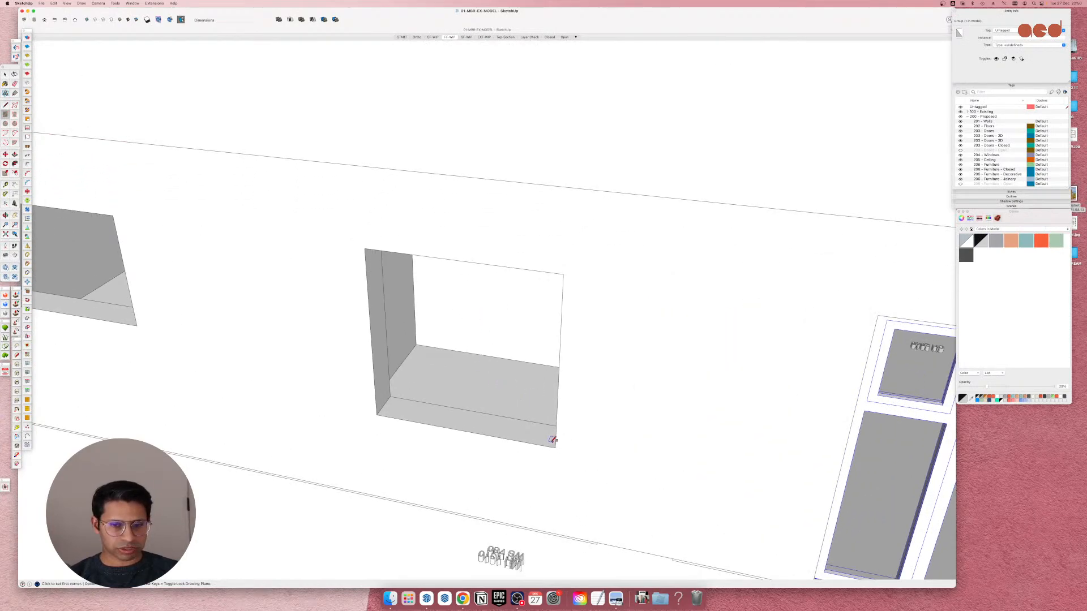
{"action": "left_click", "coordinate": [555, 448]}
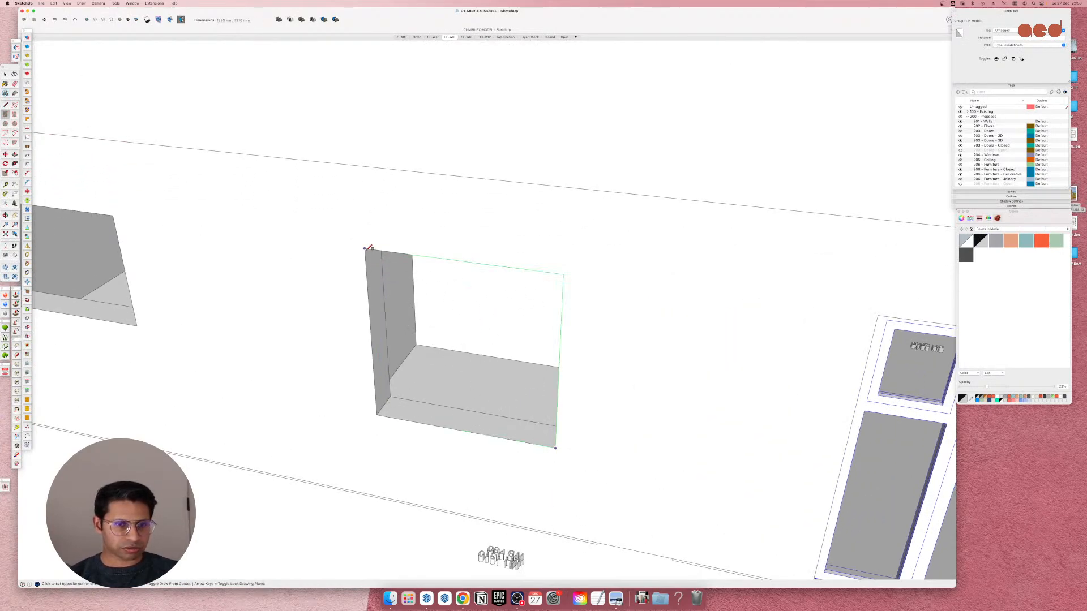
{"action": "left_click", "coordinate": [365, 249]}
{"action": "scroll", "coordinate": [383, 308], "scroll_direction": "down", "scroll_amount": 5}
{"action": "scroll", "coordinate": [399, 316], "scroll_direction": "up", "scroll_amount": 3}
Group the new window rectangle's face and edges and open the group for editing.
{"action": "key", "text": "space"}
{"action": "double_click", "coordinate": [405, 335]}
{"action": "scroll", "coordinate": [397, 336], "scroll_direction": "up", "scroll_amount": 5}
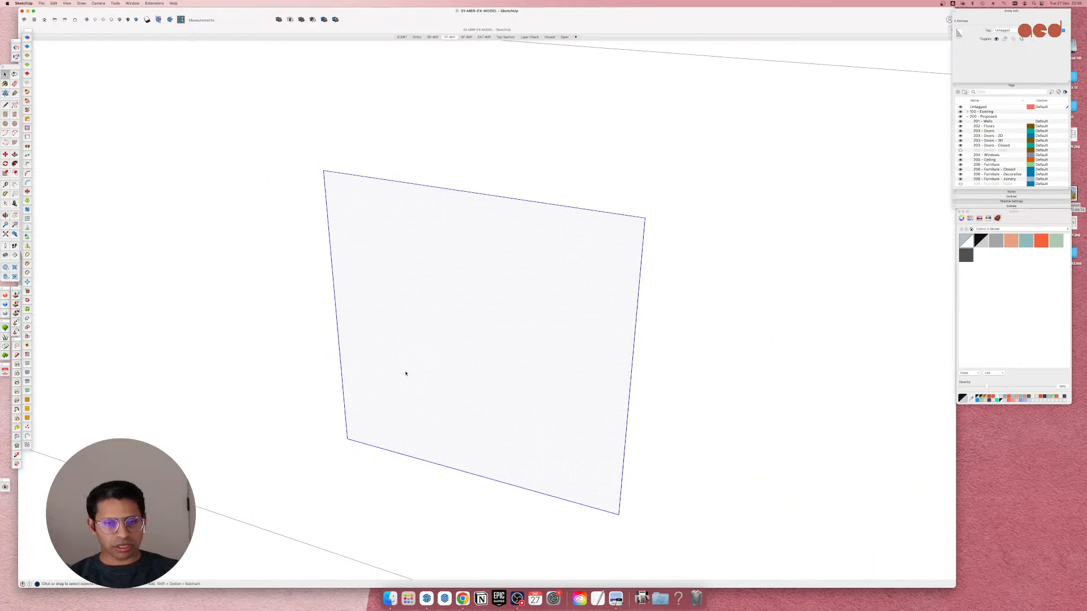
{"action": "key", "text": "super+g"}
{"action": "double_click", "coordinate": [369, 353]}
{"action": "left_click", "coordinate": [369, 354]}
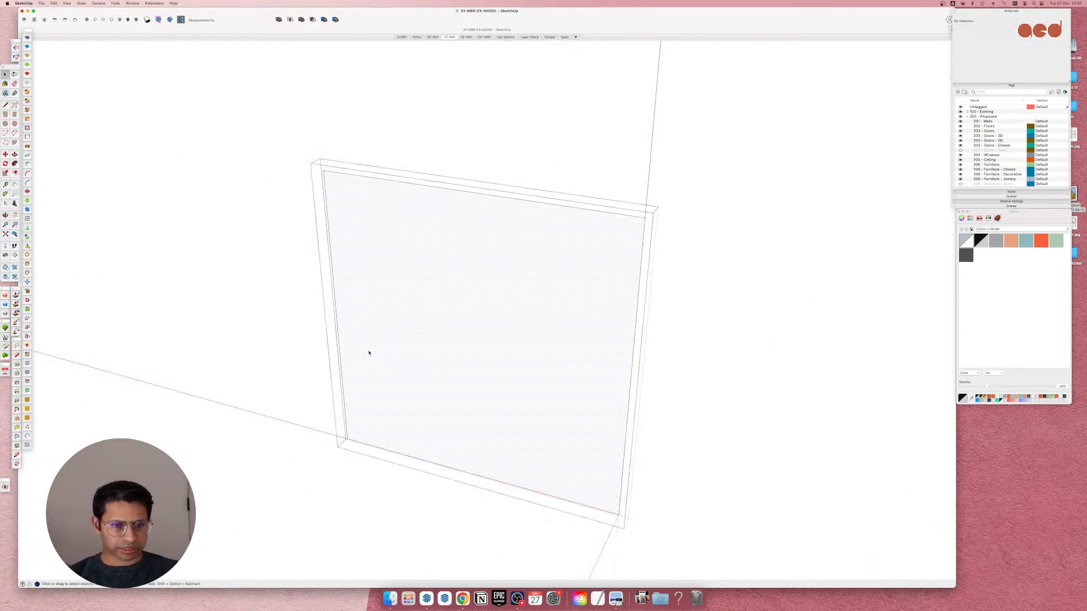
Offset the window face's outline inward to form the outer frame border.
{"action": "key", "text": "f"}
{"action": "left_click", "coordinate": [347, 345]}
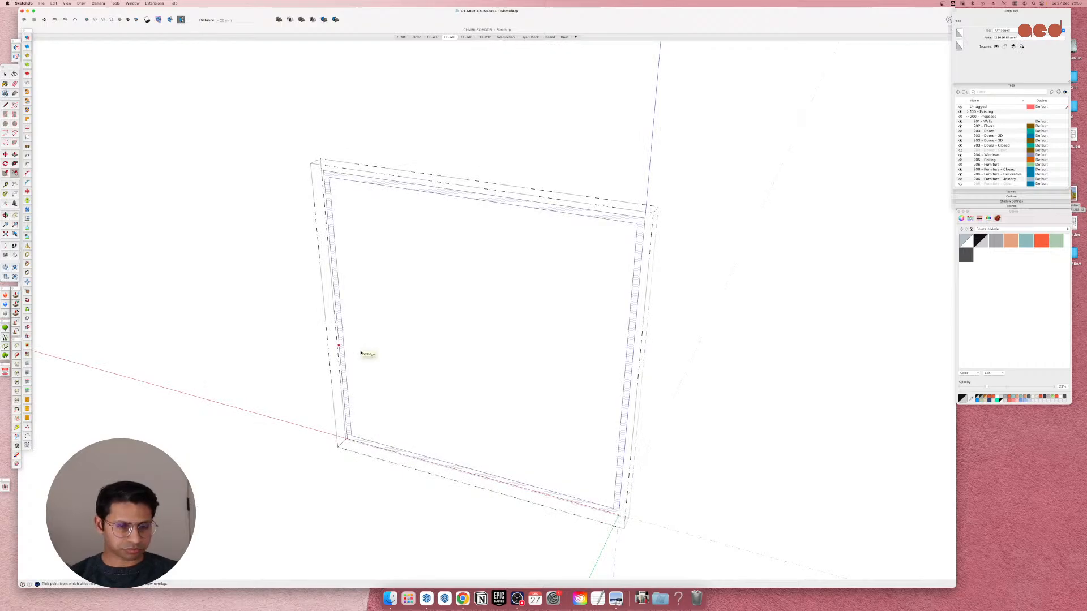
{"action": "type", "text": "20"}
{"action": "key", "text": "Return"}
{"action": "left_click", "coordinate": [346, 346]}
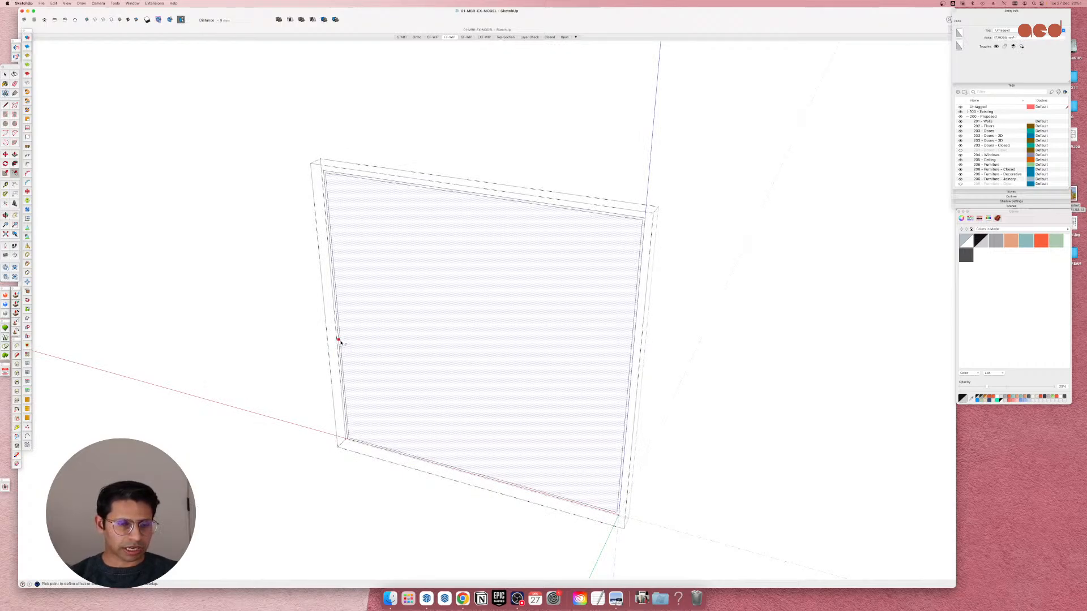
{"action": "type", "text": "40"}
{"action": "key", "text": "Return"}
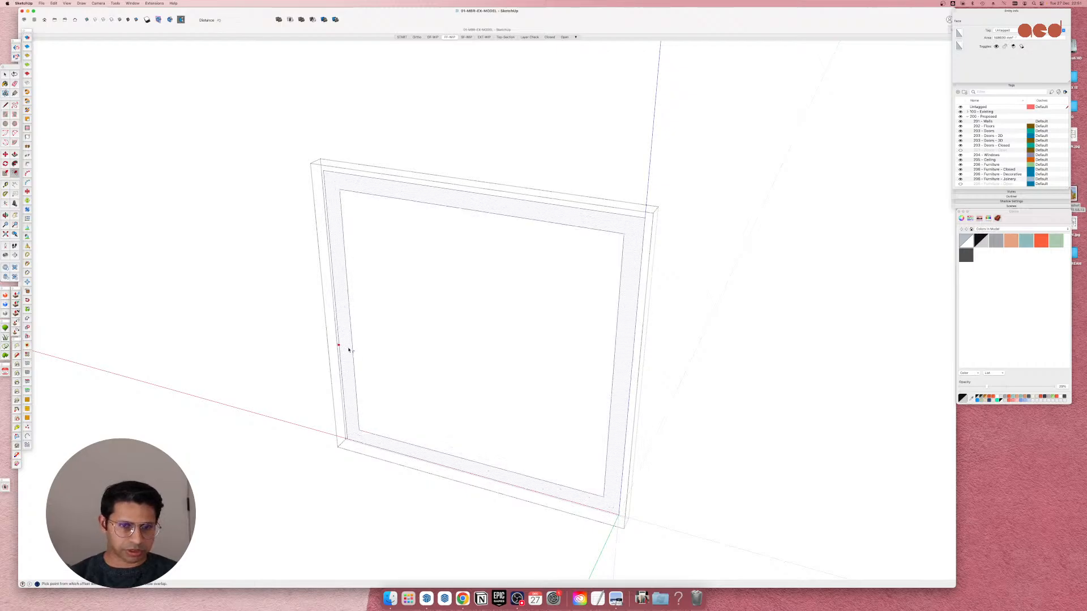
Draw a vertical line between the midpoints of the window frame's inner bottom and top edges.
{"action": "key", "text": "l"}
{"action": "left_click", "coordinate": [474, 461]}
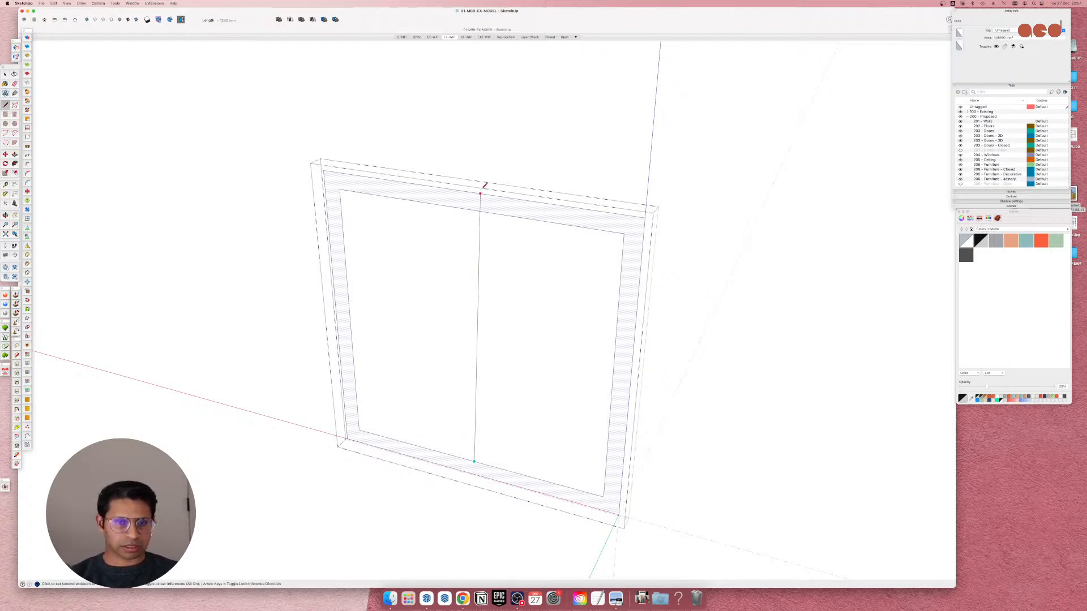
{"action": "left_click", "coordinate": [473, 209]}
{"action": "key", "text": "space"}
Copy the window's vertical centre line a short distance to one side to outline the central mullion.
{"action": "left_click", "coordinate": [473, 215]}
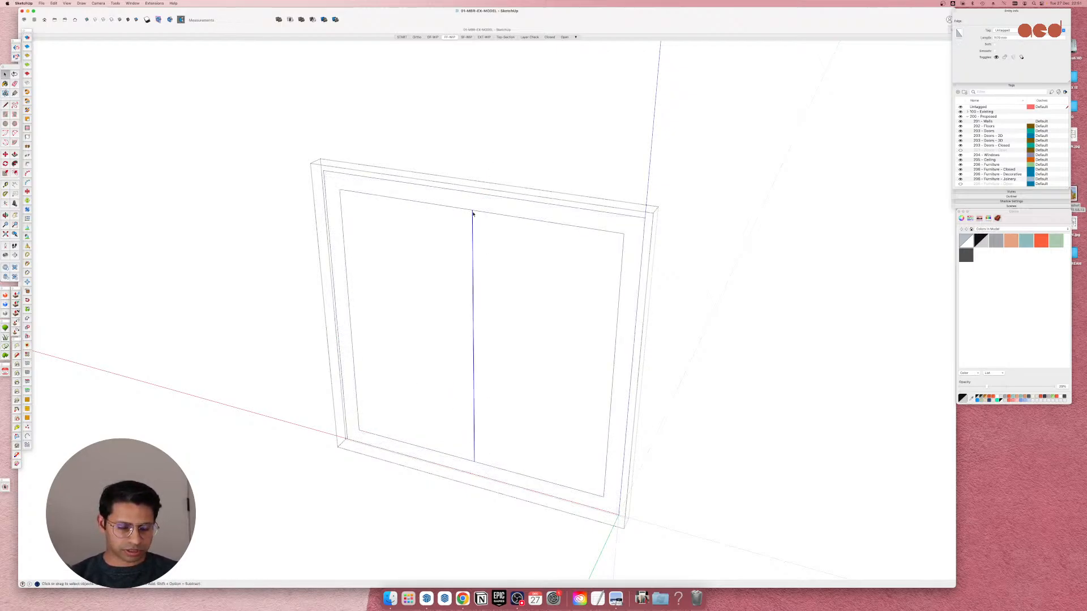
{"action": "key", "text": "m"}
{"action": "left_click", "coordinate": [472, 210]}
{"action": "key", "text": "alt"}
{"action": "left_click", "coordinate": [463, 209]}
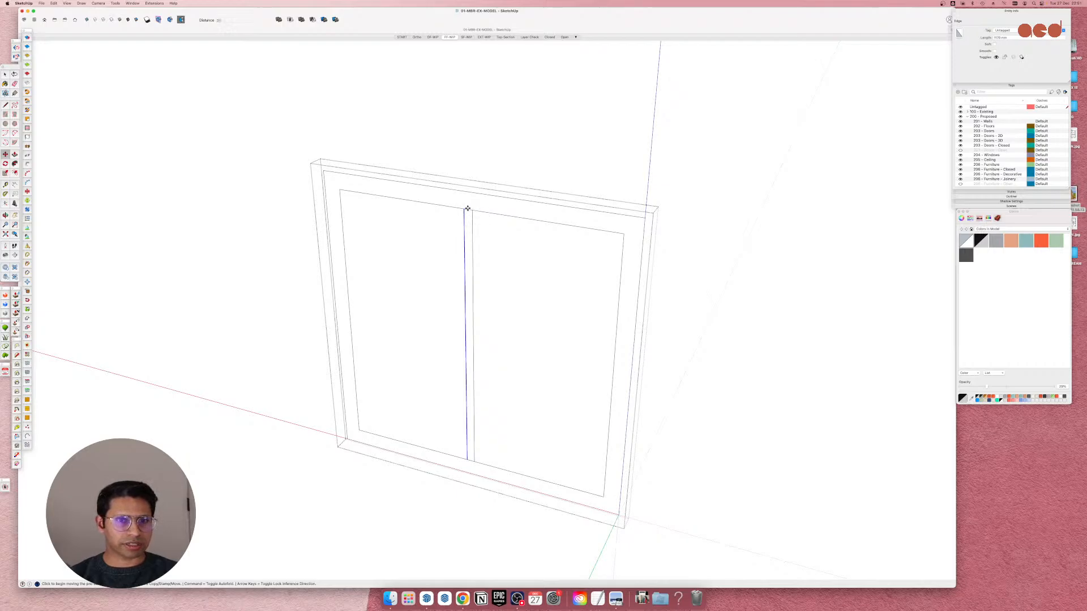
Copy the mullion line to the other side of centre, and erase the centre line and the frame edge segments across the mullion.
{"action": "left_click", "coordinate": [465, 210]}
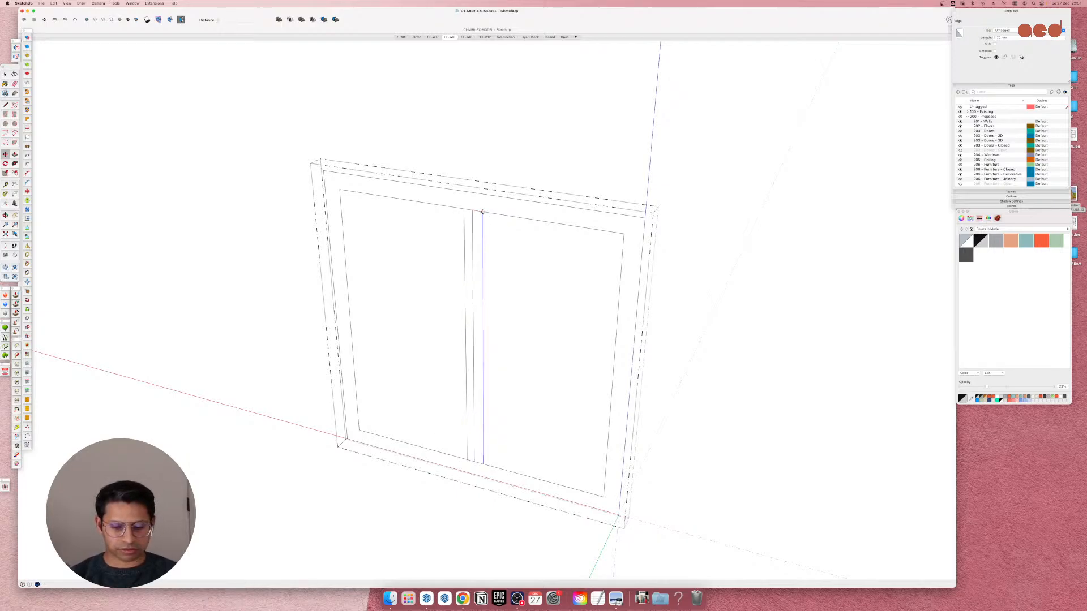
{"action": "left_click", "coordinate": [483, 212]}
{"action": "key", "text": "space"}
{"action": "key", "text": "e"}
{"action": "left_click_drag", "start_coordinate": [479, 209], "coordinate": [474, 218]}
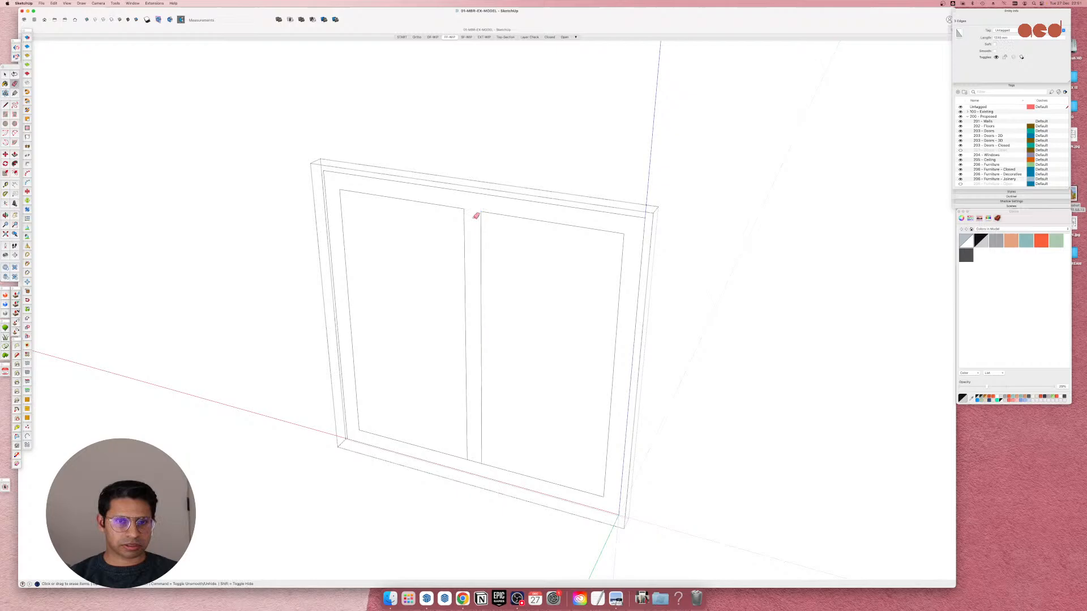
Group the outer frame and mullion face with its edges, and push/pull it into a solid window frame.
{"action": "middle_click_drag", "start_coordinate": [466, 458], "coordinate": [440, 481]}
{"action": "key", "text": "space"}
{"action": "double_click", "coordinate": [466, 459]}
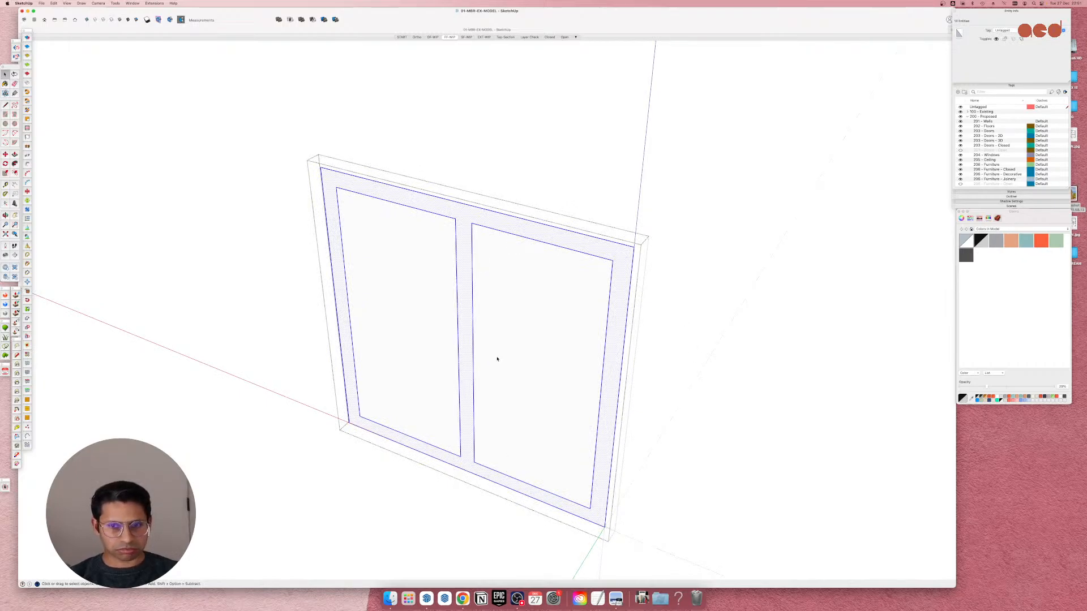
{"action": "middle_click_drag", "start_coordinate": [497, 359], "coordinate": [480, 294]}
{"action": "key", "text": "Escape"}
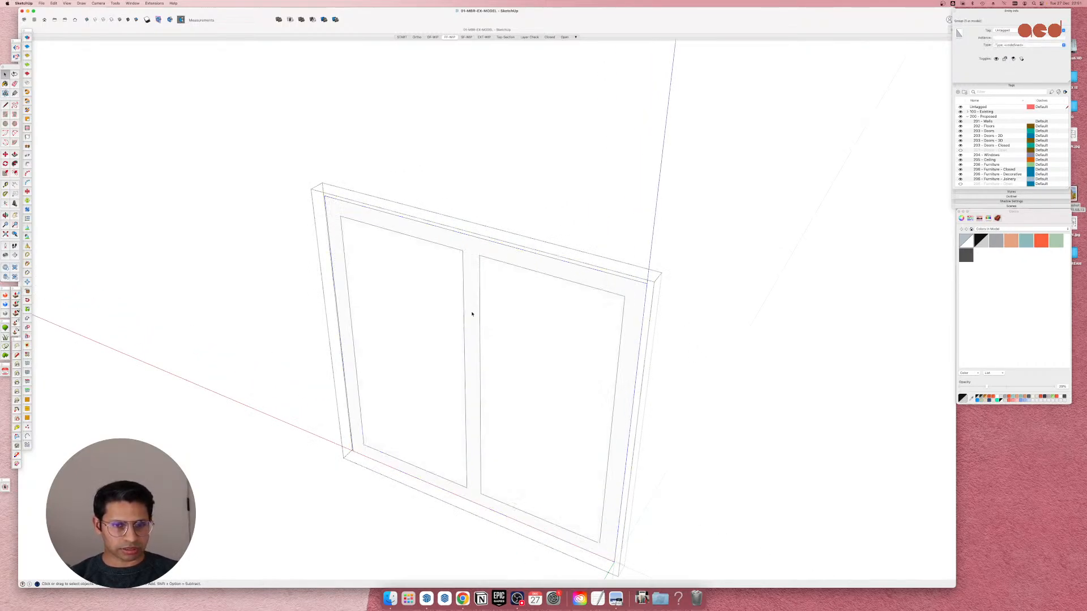
{"action": "key", "text": "p"}
{"action": "left_click", "coordinate": [471, 317]}
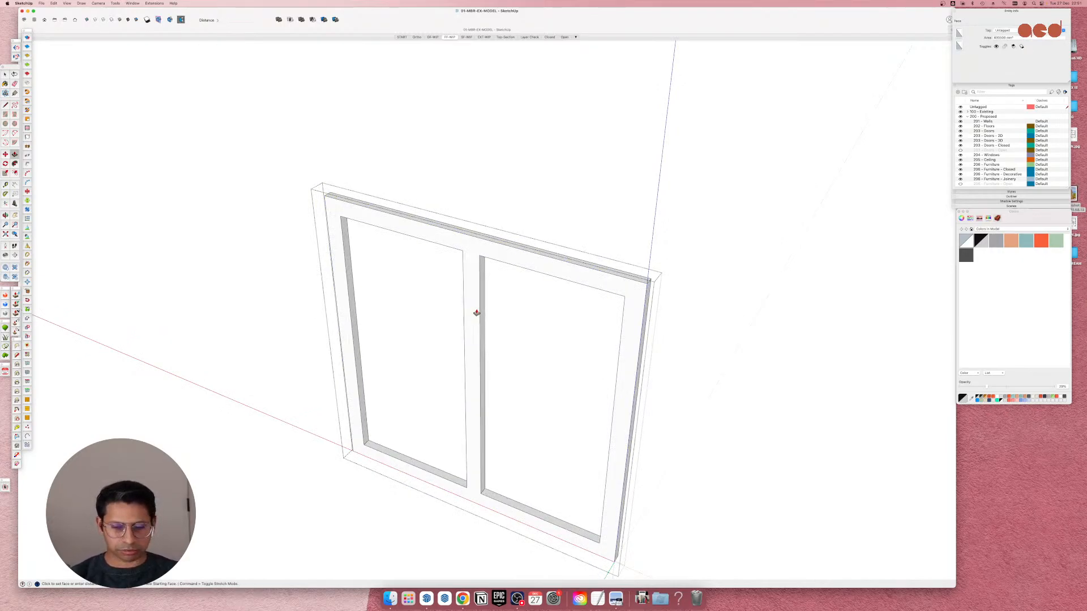
{"action": "left_click", "coordinate": [477, 313]}
{"action": "key", "text": "space"}
Offset the left pane's outline inward to form a narrow sash border.
{"action": "left_click", "coordinate": [411, 411]}
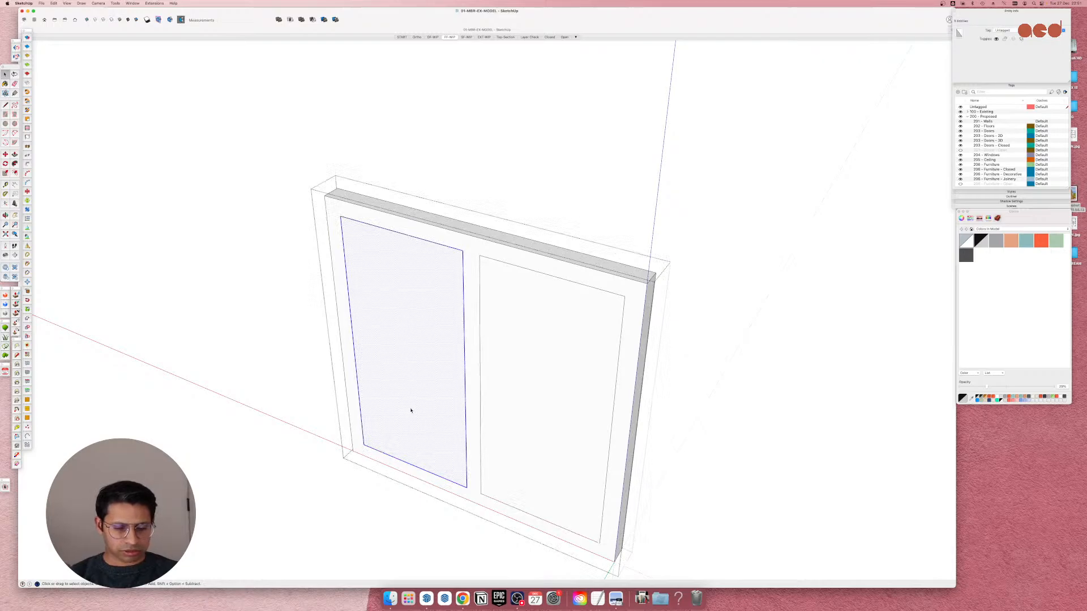
{"action": "key", "text": "f"}
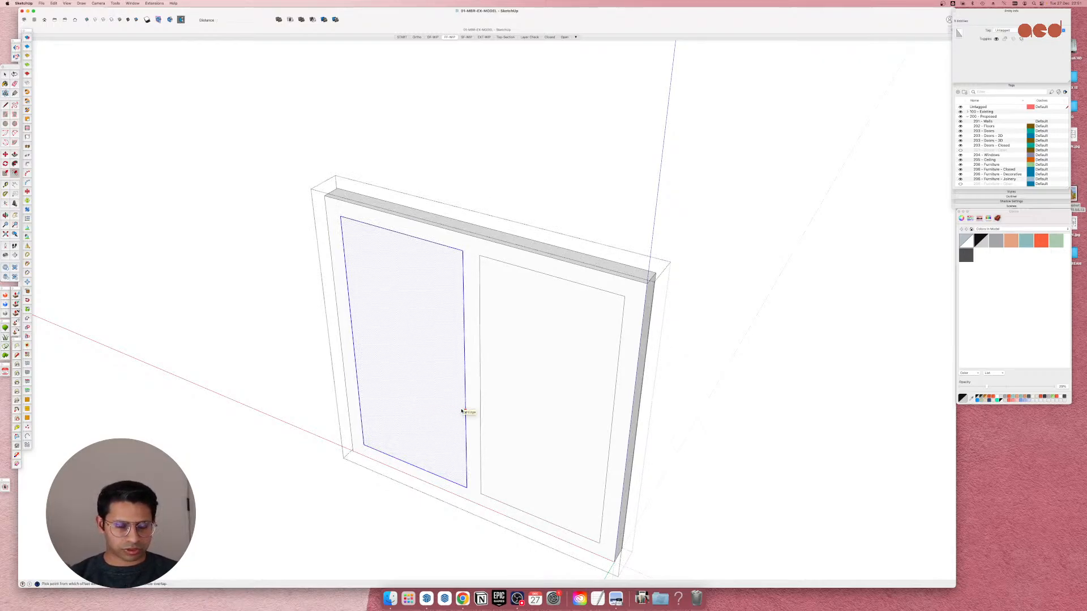
{"action": "left_click", "coordinate": [462, 411]}
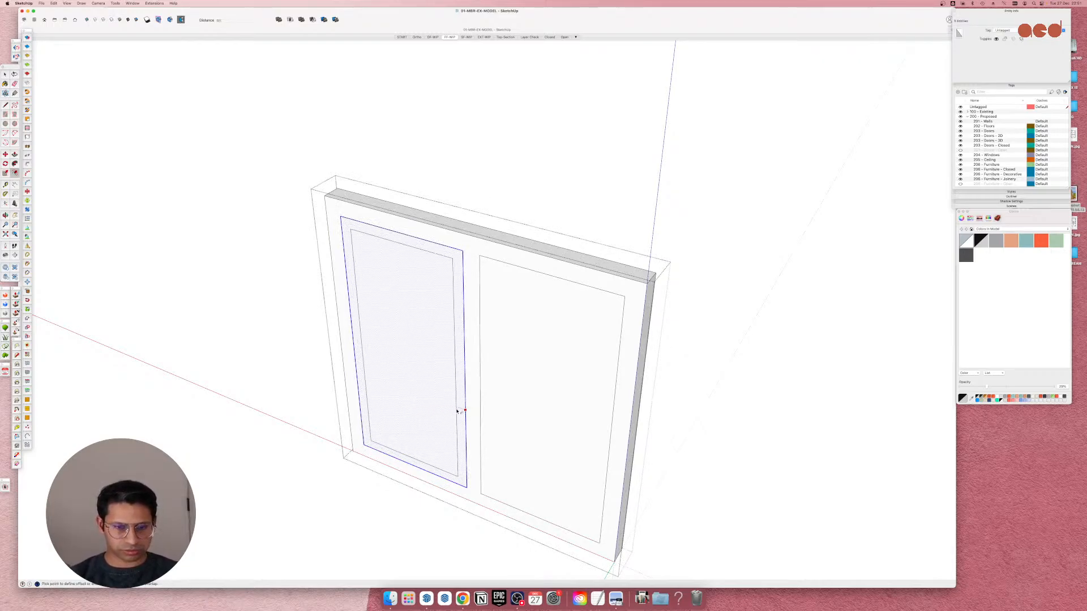
{"action": "left_click", "coordinate": [457, 412]}
{"action": "key", "text": "space"}
Group the left sash border and push/pull it to give the sash thickness.
{"action": "double_click", "coordinate": [459, 407]}
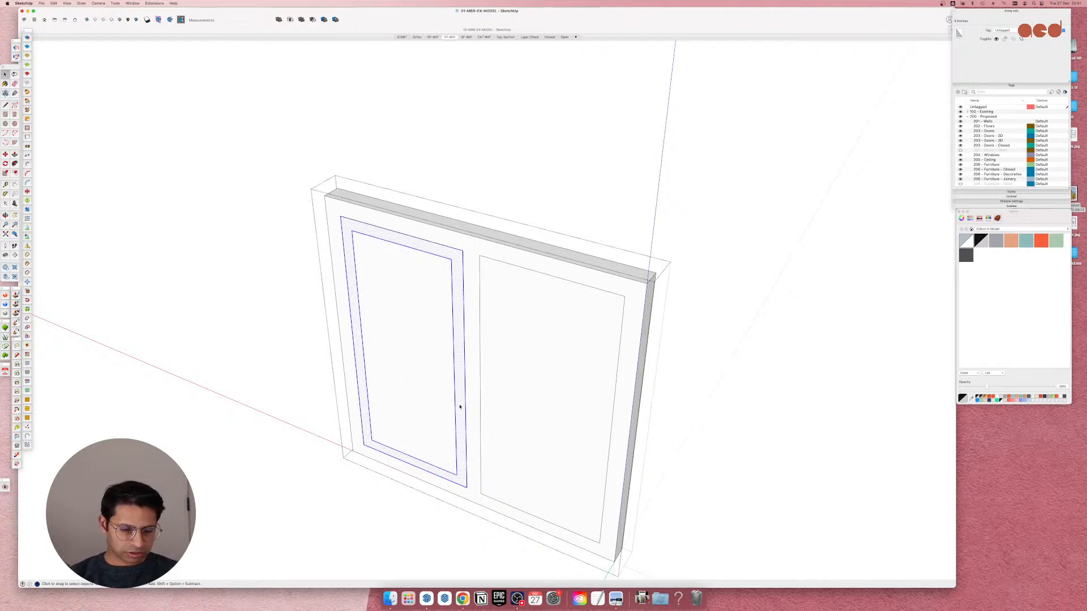
{"action": "key", "text": "g"}
{"action": "double_click", "coordinate": [462, 404]}
{"action": "key", "text": "p"}
{"action": "left_click", "coordinate": [459, 408]}
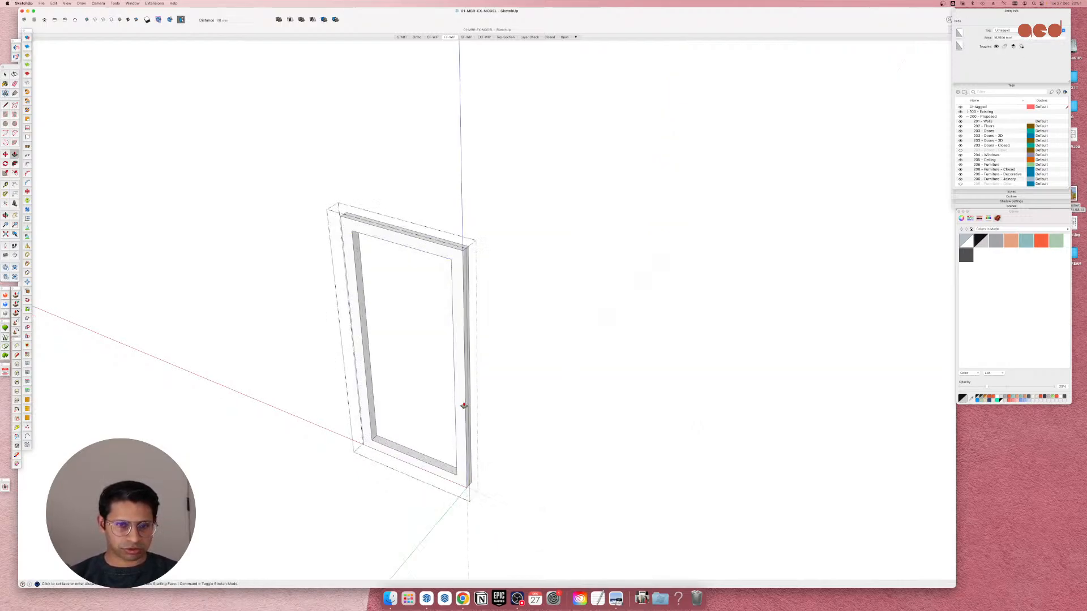
{"action": "key", "text": "Escape"}
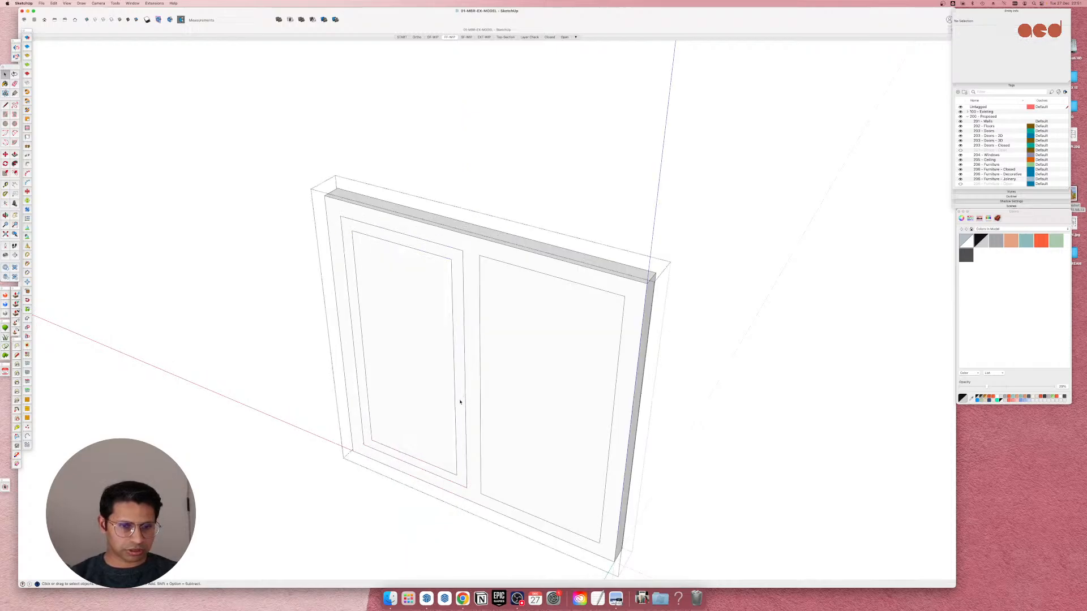
Move the left glass face and its edges back from the front of the sash to recess the pane.
{"action": "double_click", "coordinate": [407, 408]}
{"action": "scroll", "coordinate": [371, 448], "scroll_direction": "up", "scroll_amount": 5}
{"action": "scroll", "coordinate": [373, 447], "scroll_direction": "up", "scroll_amount": 2}
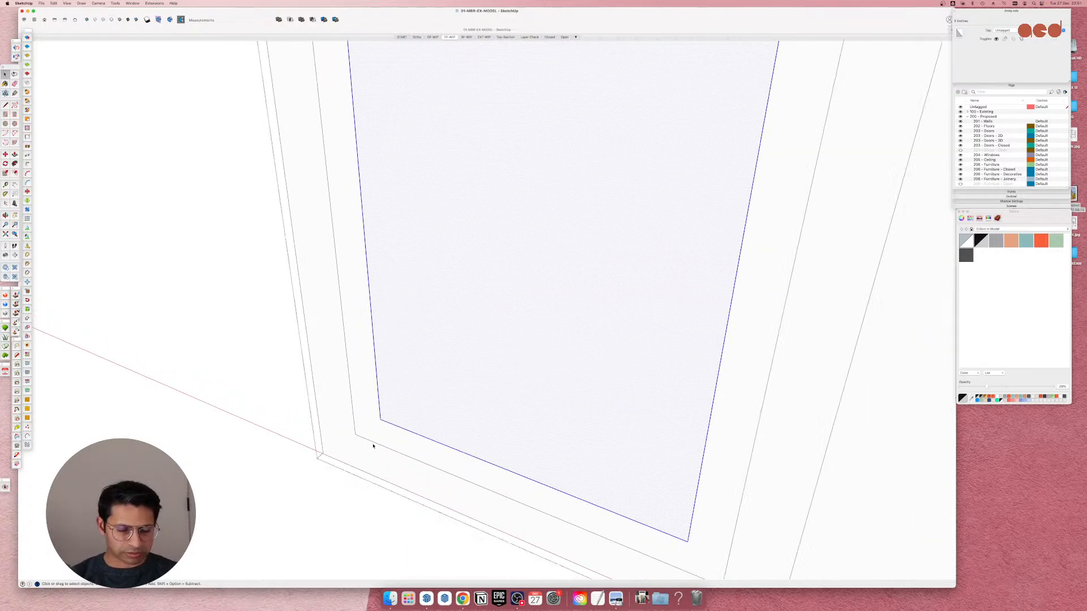
{"action": "left_click", "coordinate": [383, 420]}
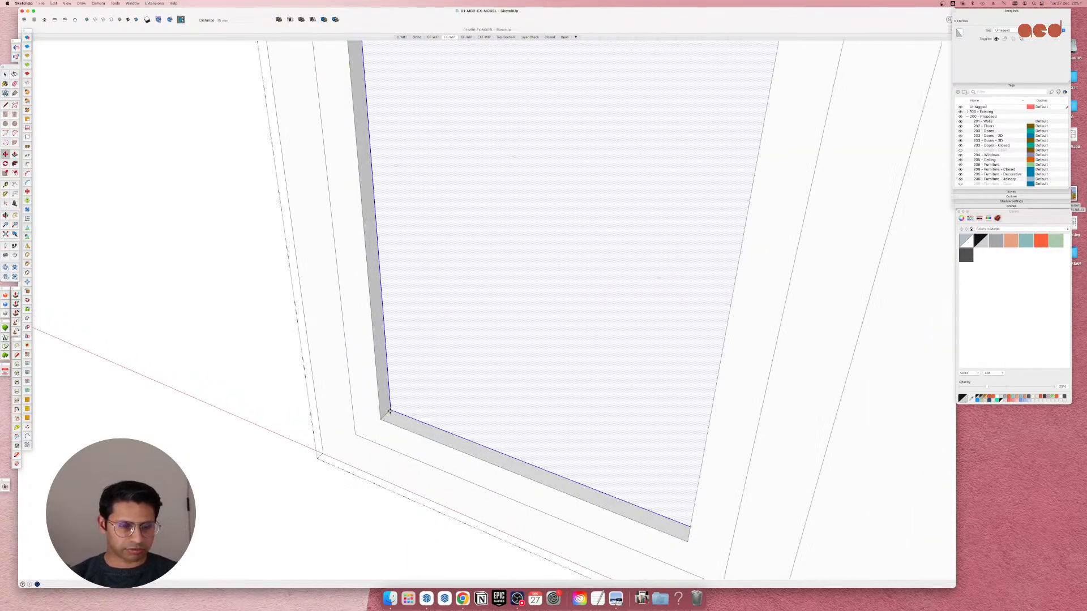
{"action": "left_click", "coordinate": [390, 411]}
{"action": "scroll", "coordinate": [390, 414], "scroll_direction": "down", "scroll_amount": 8}
Paint the recessed left pane with the translucent grey glass material and make the pane a group.
{"action": "key", "text": "b"}
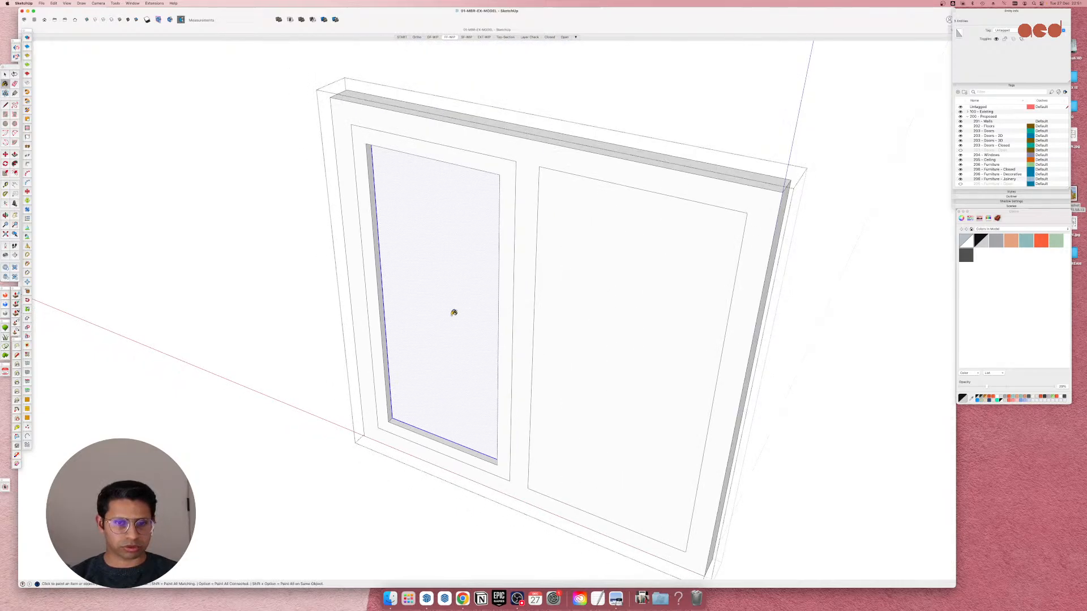
{"action": "left_click", "coordinate": [451, 308]}
{"action": "scroll", "coordinate": [403, 347], "scroll_direction": "down", "scroll_amount": 3}
{"action": "scroll", "coordinate": [443, 333], "scroll_direction": "up", "scroll_amount": 2}
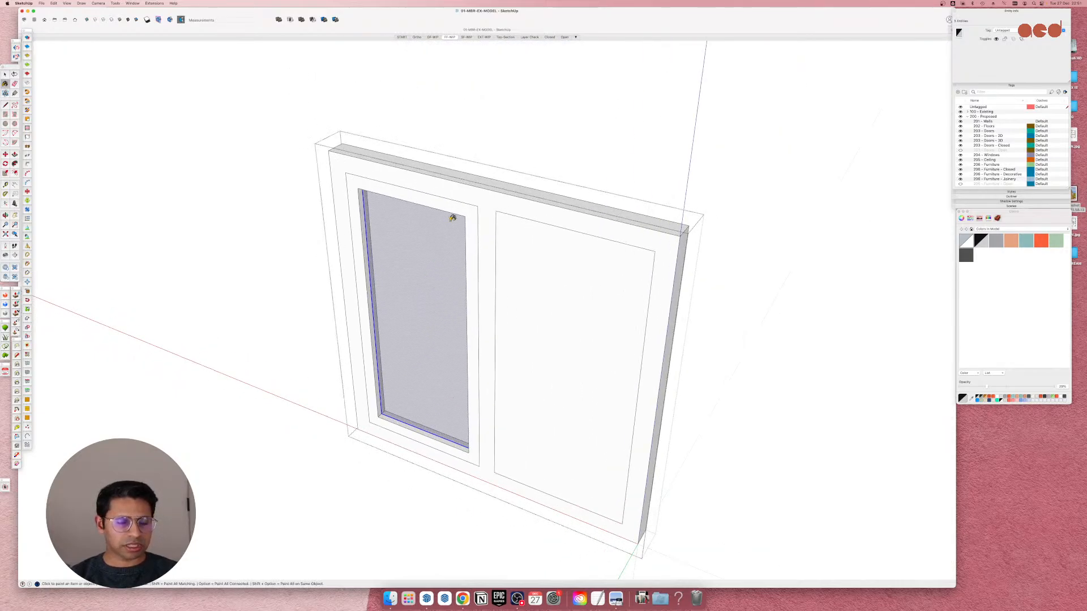
{"action": "scroll", "coordinate": [395, 366], "scroll_direction": "up", "scroll_amount": 3}
{"action": "scroll", "coordinate": [413, 340], "scroll_direction": "down", "scroll_amount": 3}
{"action": "scroll", "coordinate": [391, 408], "scroll_direction": "up", "scroll_amount": 5}
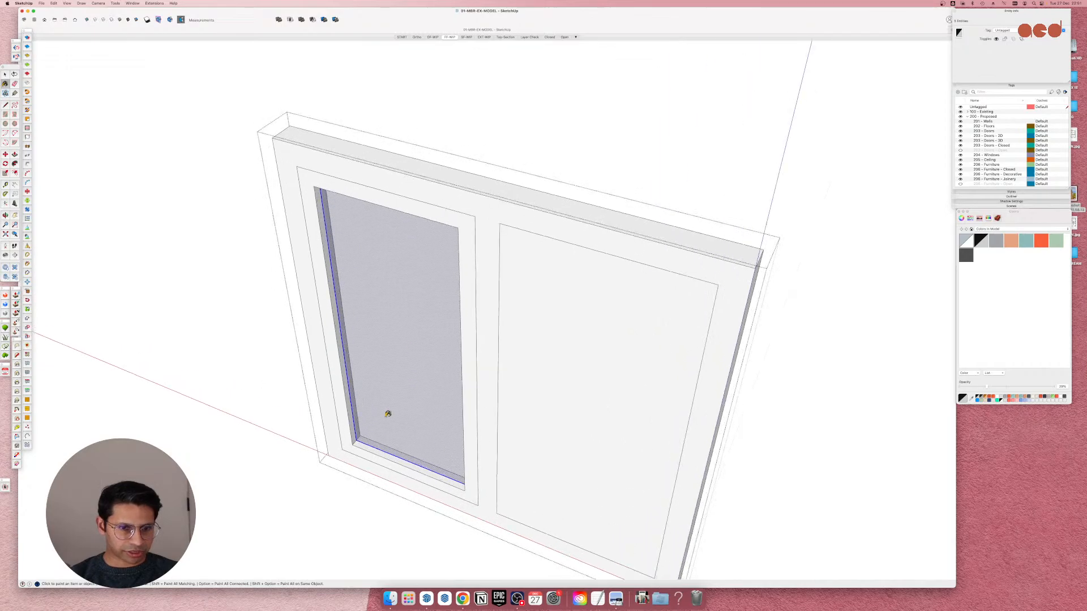
{"action": "scroll", "coordinate": [392, 419], "scroll_direction": "up", "scroll_amount": 3}
{"action": "key", "text": "space"}
{"action": "scroll", "coordinate": [416, 392], "scroll_direction": "down", "scroll_amount": 5}
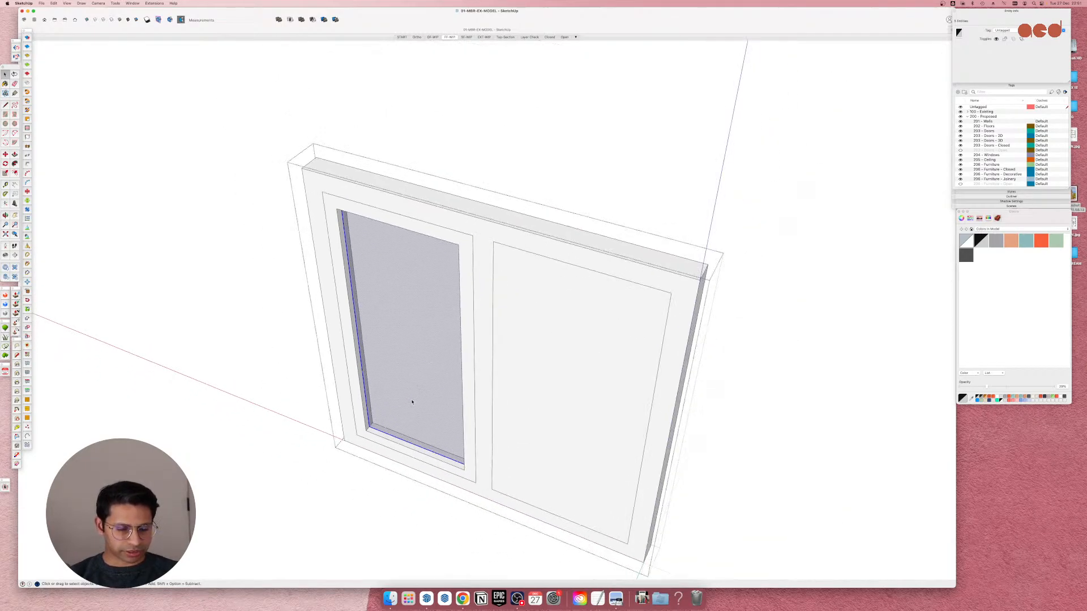
{"action": "left_click", "coordinate": [412, 401]}
{"action": "scroll", "coordinate": [396, 395], "scroll_direction": "down", "scroll_amount": 3}
{"action": "scroll", "coordinate": [388, 393], "scroll_direction": "up", "scroll_amount": 5}
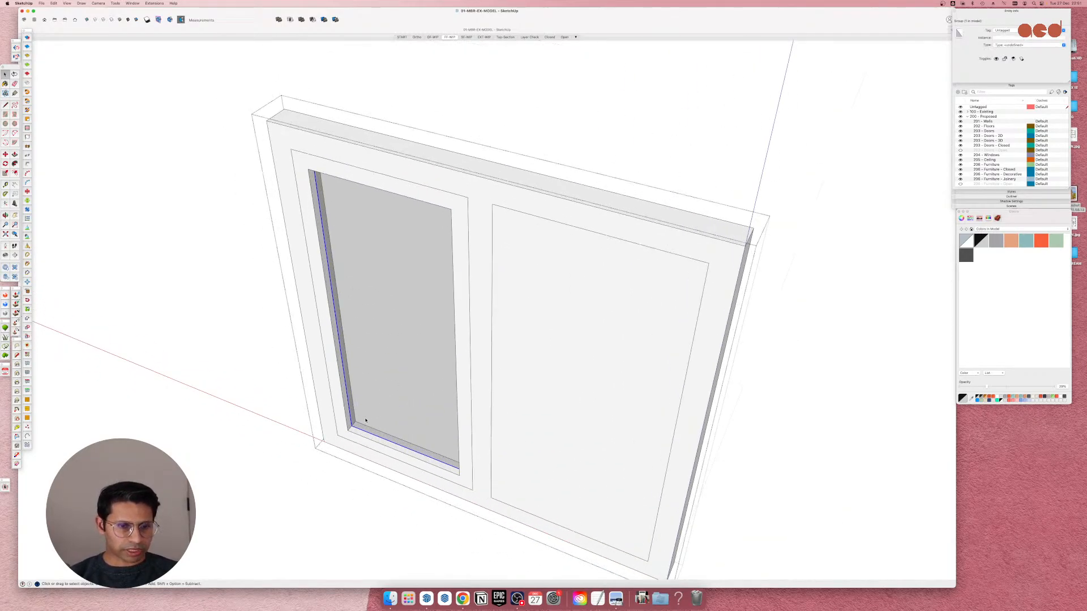
{"action": "scroll", "coordinate": [344, 295], "scroll_direction": "down", "scroll_amount": 3}
Delete the blank face in the right window opening and copy the left sash with its glass into it, corner to corner.
{"action": "double_click", "coordinate": [524, 375]}
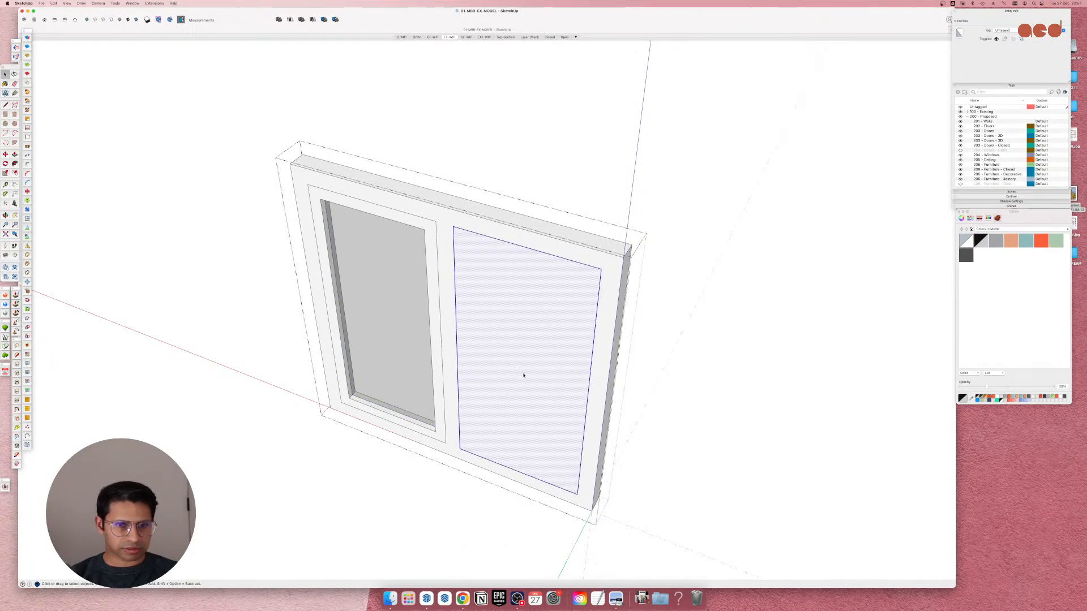
{"action": "key", "text": "Delete"}
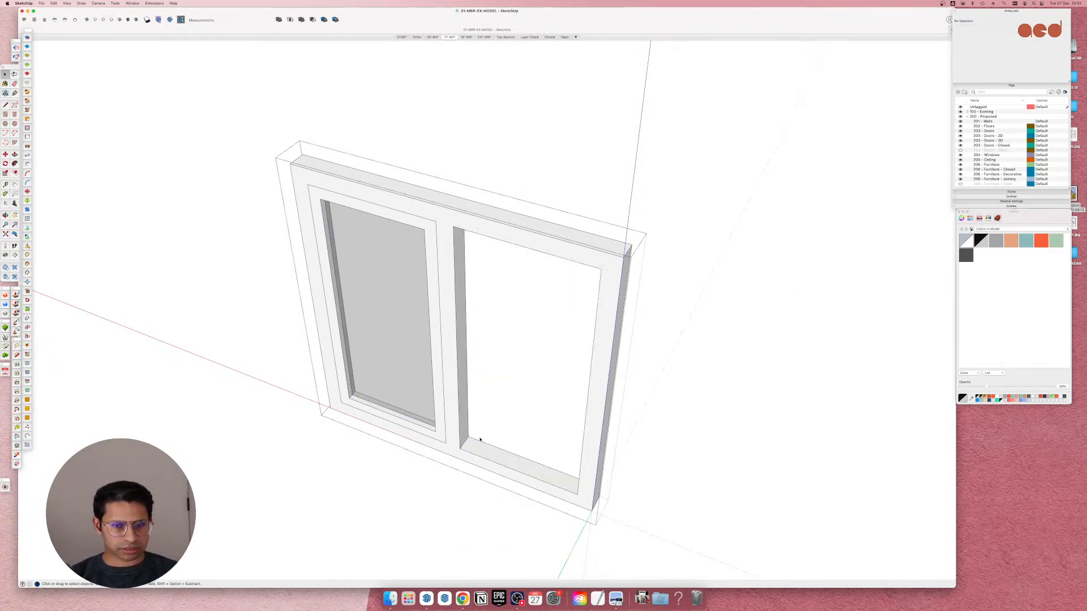
{"action": "left_click", "coordinate": [399, 404]}
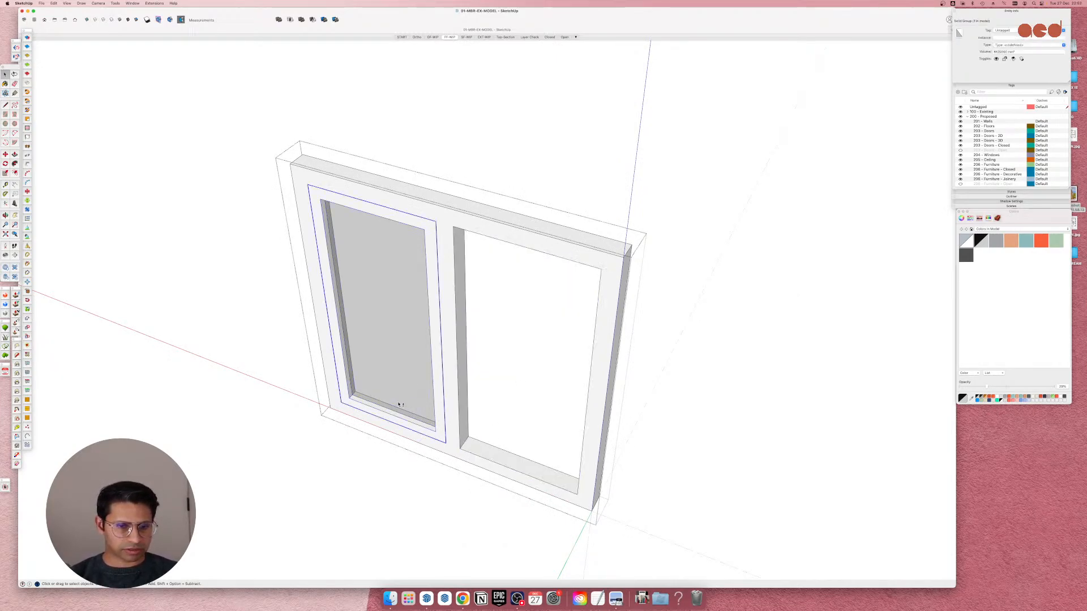
{"action": "key", "text": "m"}
{"action": "left_click", "coordinate": [340, 402]}
{"action": "key", "text": "alt"}
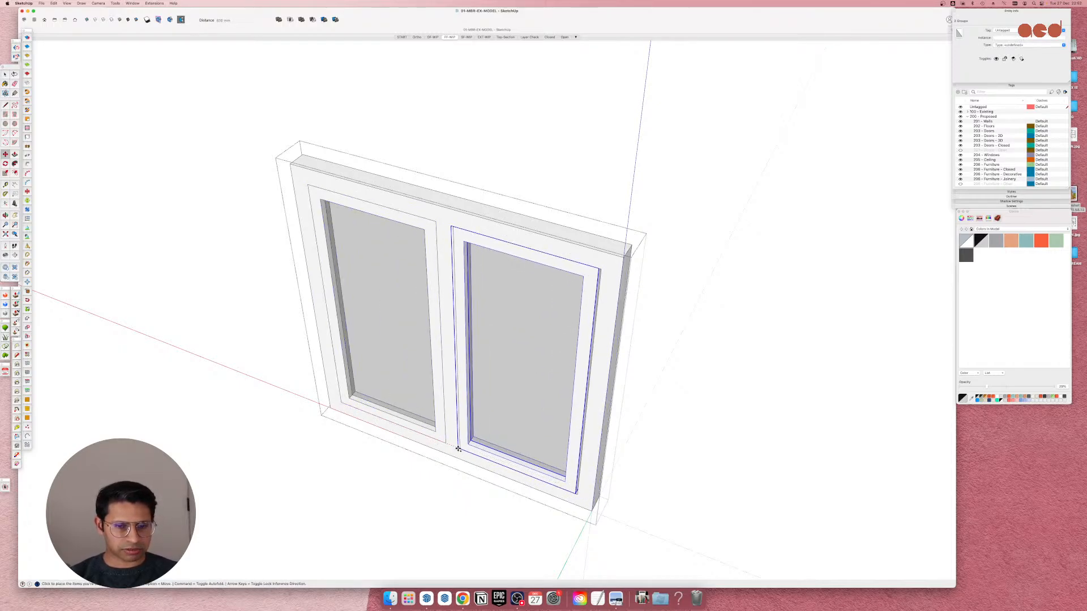
{"action": "key", "text": "Escape"}
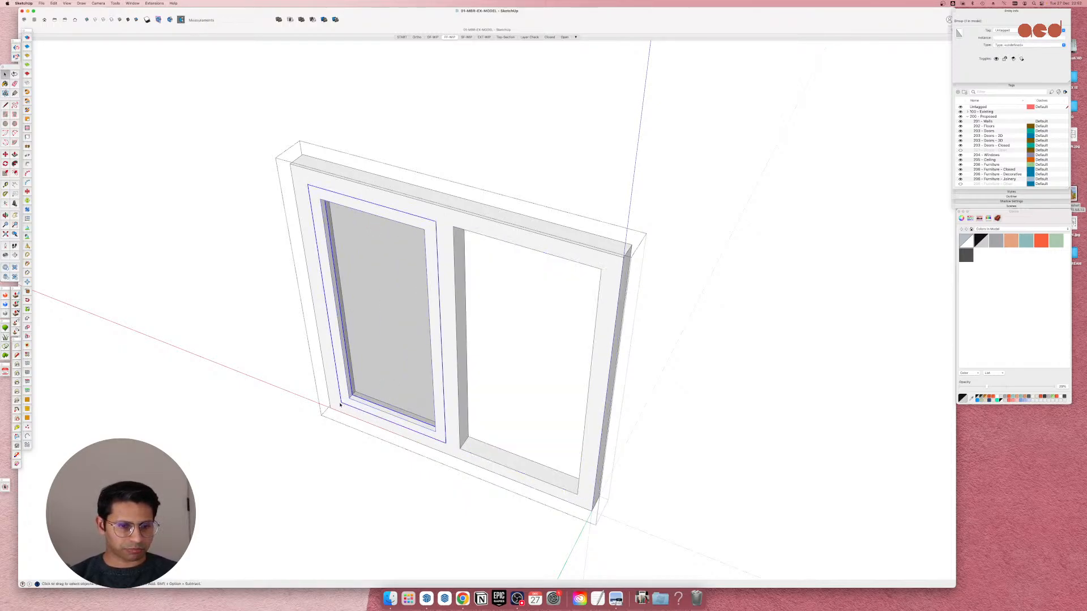
{"action": "left_click", "coordinate": [342, 403]}
{"action": "key", "text": "alt"}
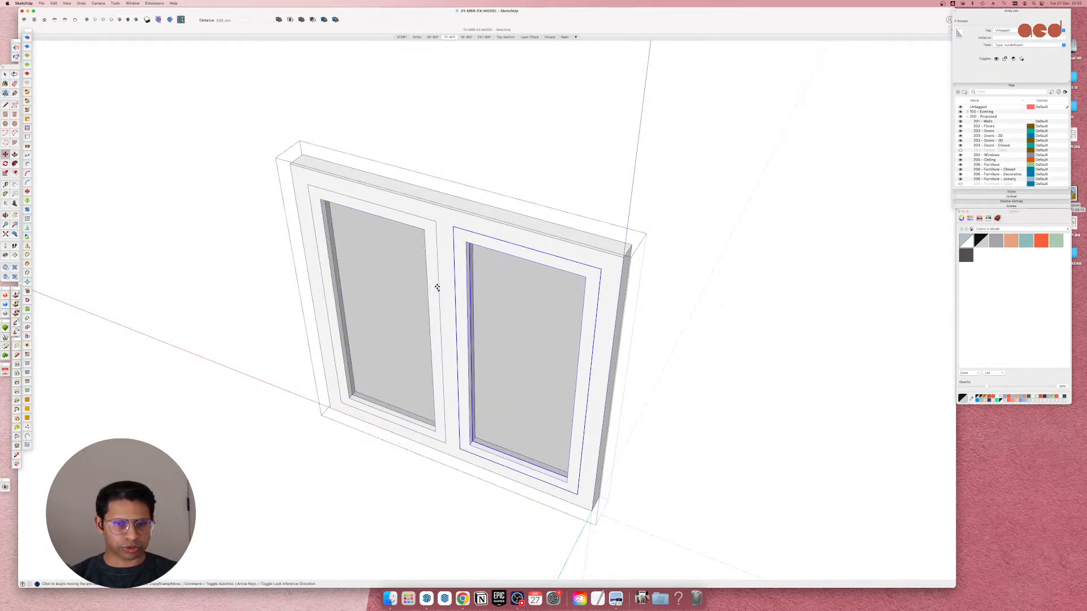
{"action": "scroll", "coordinate": [438, 306], "scroll_direction": "down", "scroll_amount": 5}
{"action": "scroll", "coordinate": [439, 296], "scroll_direction": "up", "scroll_amount": 5}
{"action": "middle_click_drag", "start_coordinate": [439, 296], "coordinate": [363, 306]}
{"action": "scroll", "coordinate": [418, 302], "scroll_direction": "down", "scroll_amount": 3}
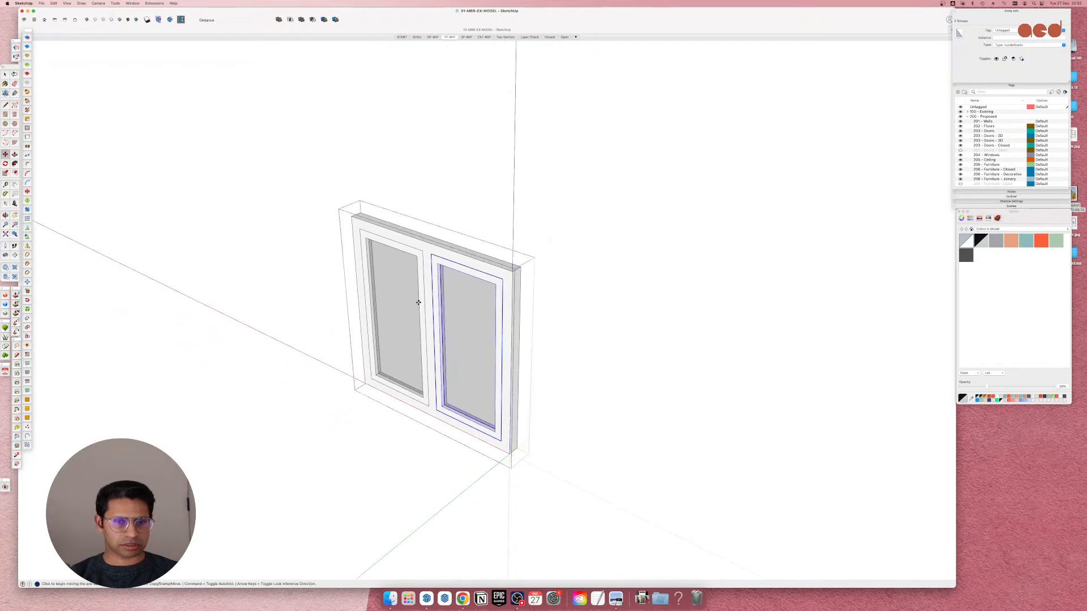
{"action": "key", "text": "space"}
{"action": "key", "text": "Escape"}
Move the whole double-sash window inward from the outer wall face so it sits recessed in its opening.
{"action": "left_click", "coordinate": [434, 394]}
{"action": "scroll", "coordinate": [385, 374], "scroll_direction": "down", "scroll_amount": 4}
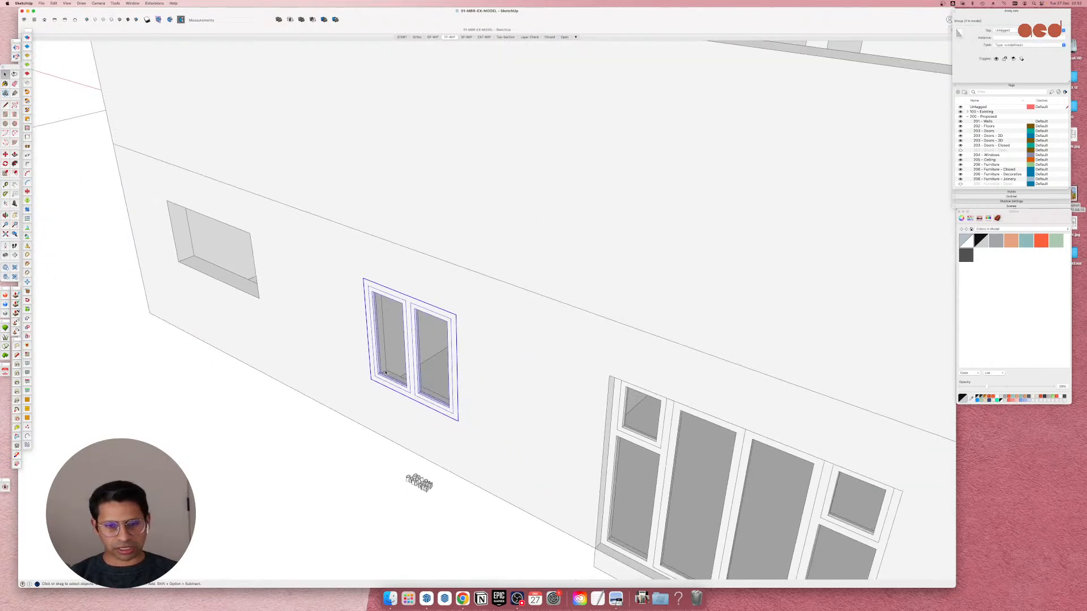
{"action": "scroll", "coordinate": [385, 372], "scroll_direction": "down", "scroll_amount": 5}
{"action": "middle_click_drag", "start_coordinate": [386, 372], "coordinate": [562, 409]}
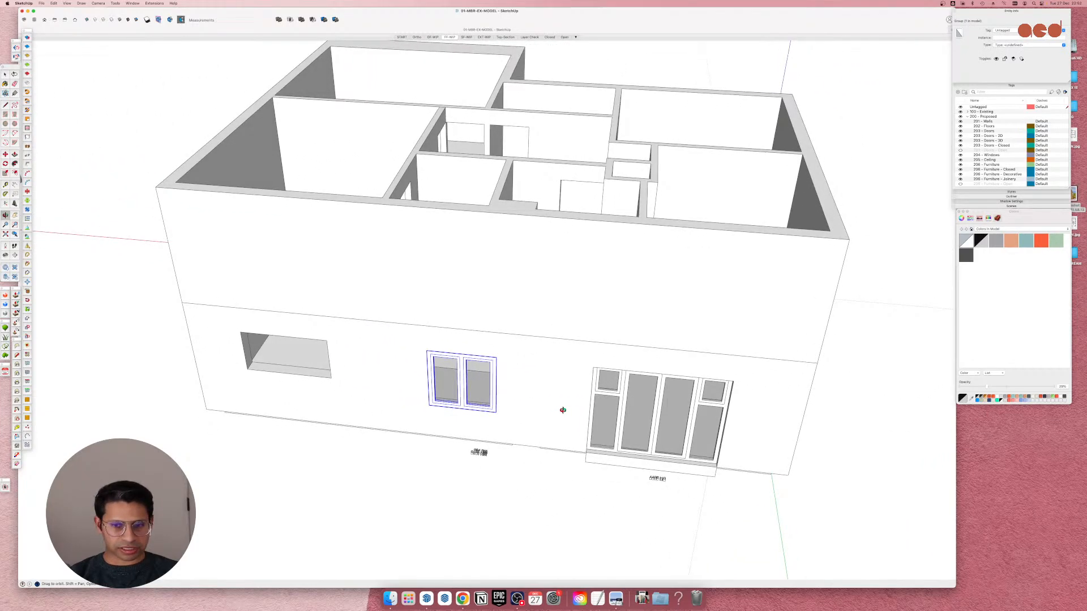
{"action": "scroll", "coordinate": [505, 400], "scroll_direction": "up", "scroll_amount": 10}
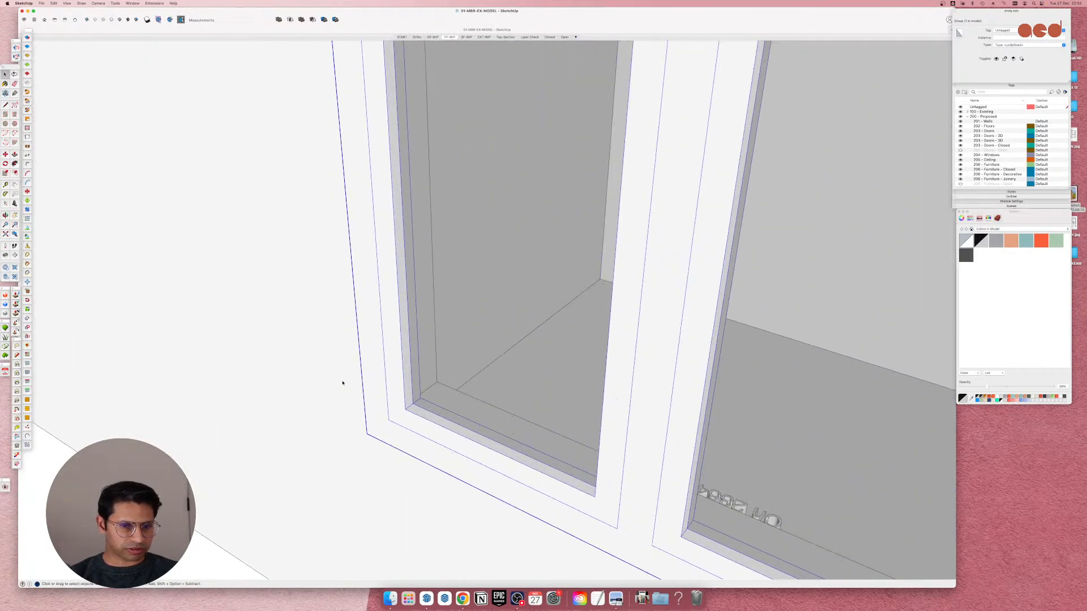
{"action": "middle_click_drag", "start_coordinate": [342, 383], "coordinate": [346, 402]}
{"action": "key", "text": "m"}
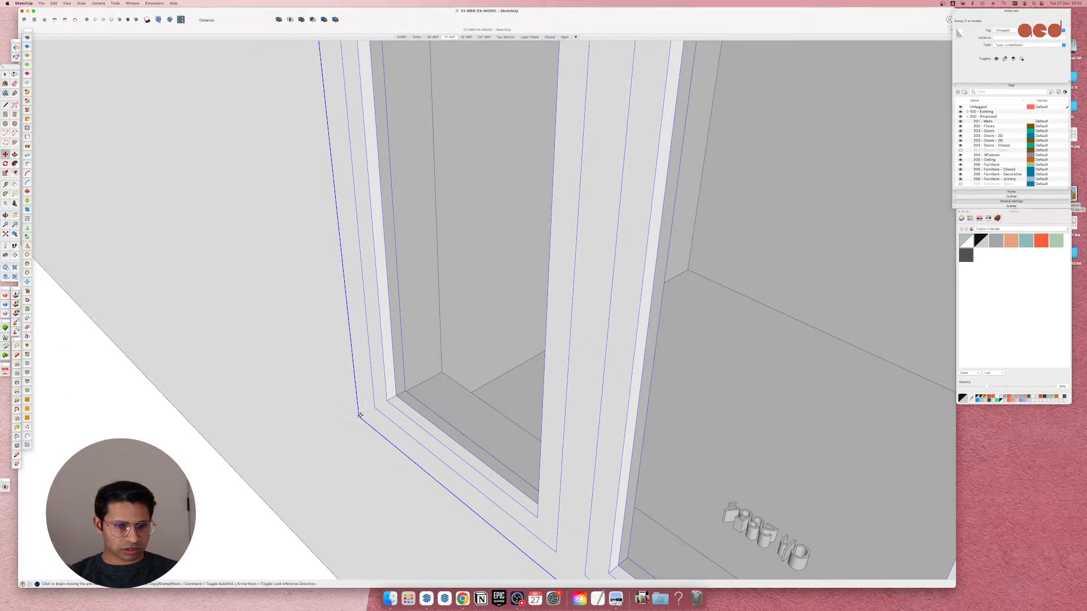
{"action": "left_click", "coordinate": [358, 410]}
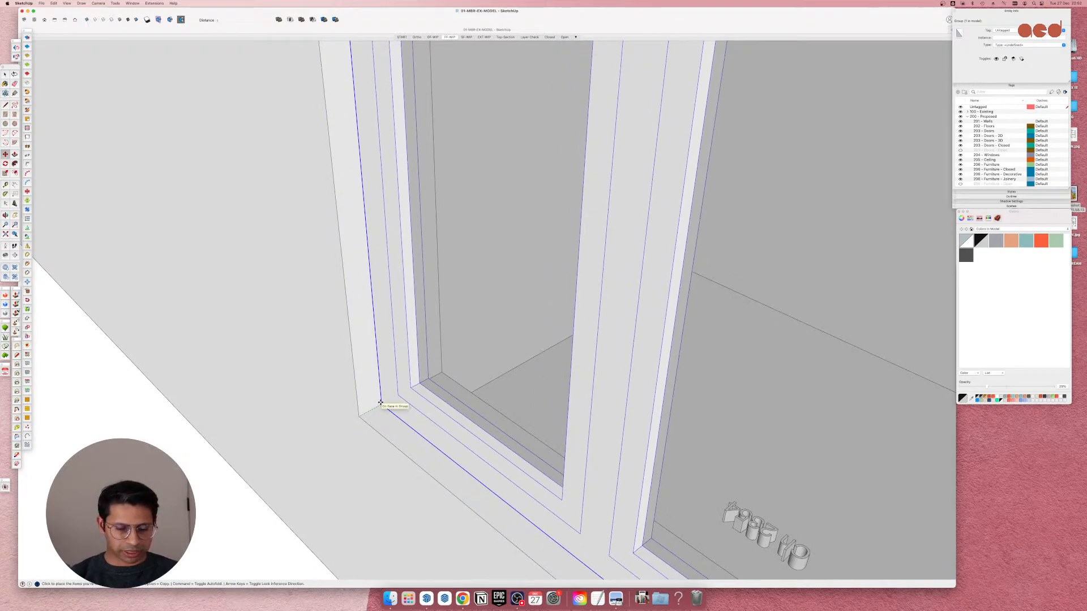
{"action": "key", "text": "Return"}
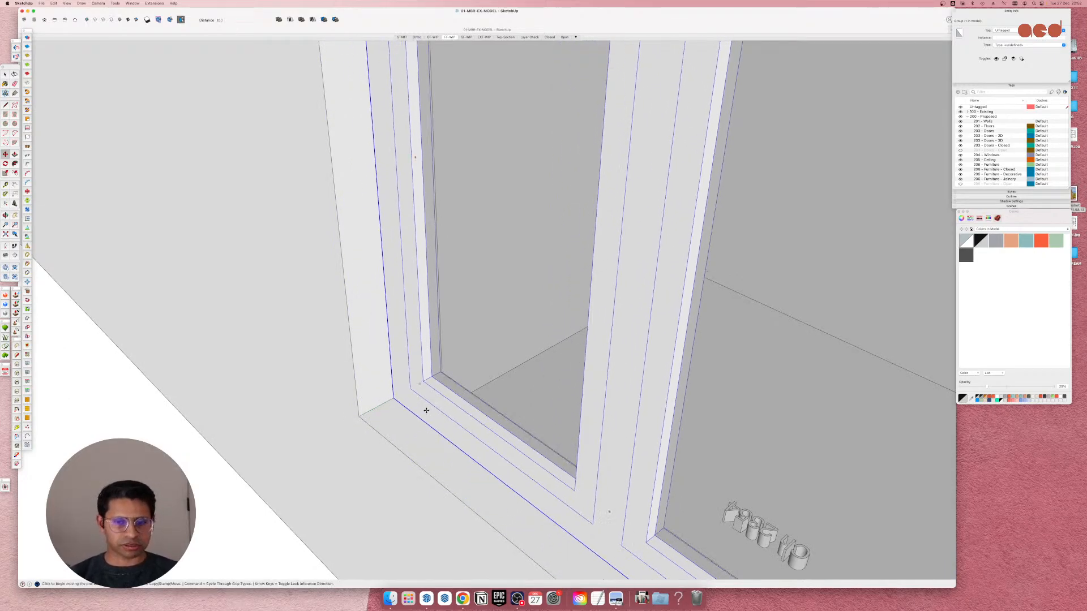
Examine the wall with the recessed window and patio doors, and the upper-floor walls, from several angles.
{"action": "scroll", "coordinate": [426, 410], "scroll_direction": "down", "scroll_amount": 10}
{"action": "middle_click_drag", "start_coordinate": [393, 411], "coordinate": [555, 376]}
{"action": "scroll", "coordinate": [444, 354], "scroll_direction": "down", "scroll_amount": 10}
{"action": "key", "text": "space"}
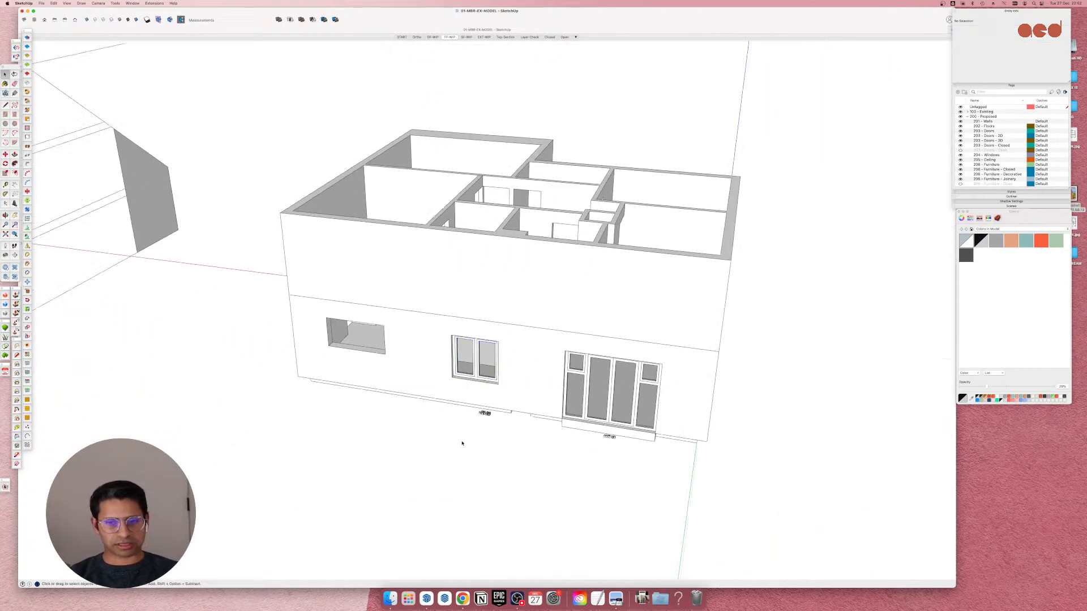
{"action": "middle_click_drag", "start_coordinate": [462, 443], "coordinate": [565, 393]}
{"action": "key", "text": "space"}
{"action": "left_click", "coordinate": [512, 309]}
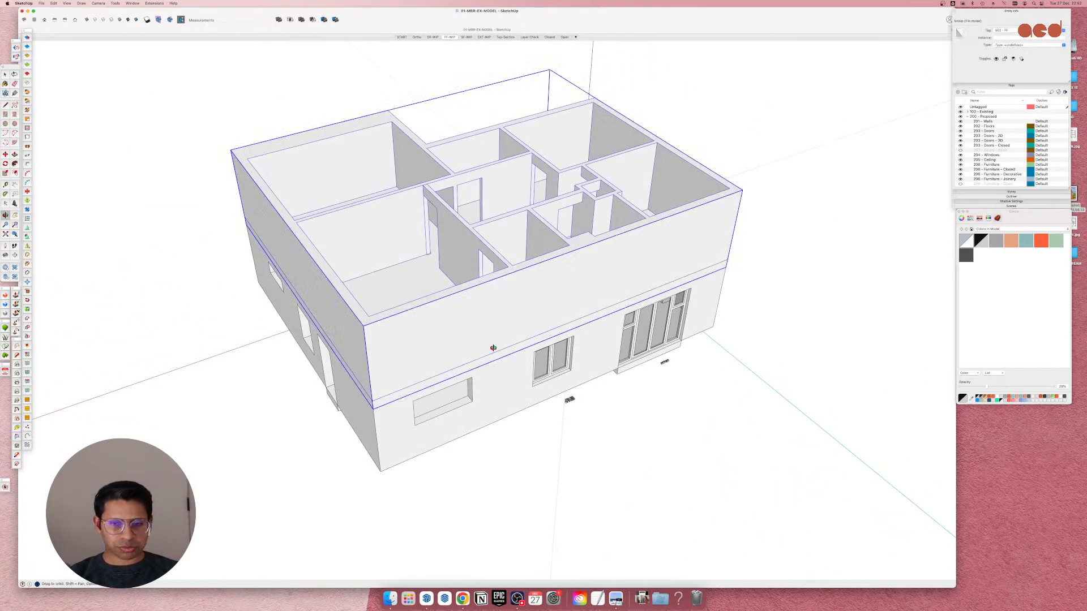
{"action": "middle_click_drag", "start_coordinate": [493, 348], "coordinate": [191, 307]}
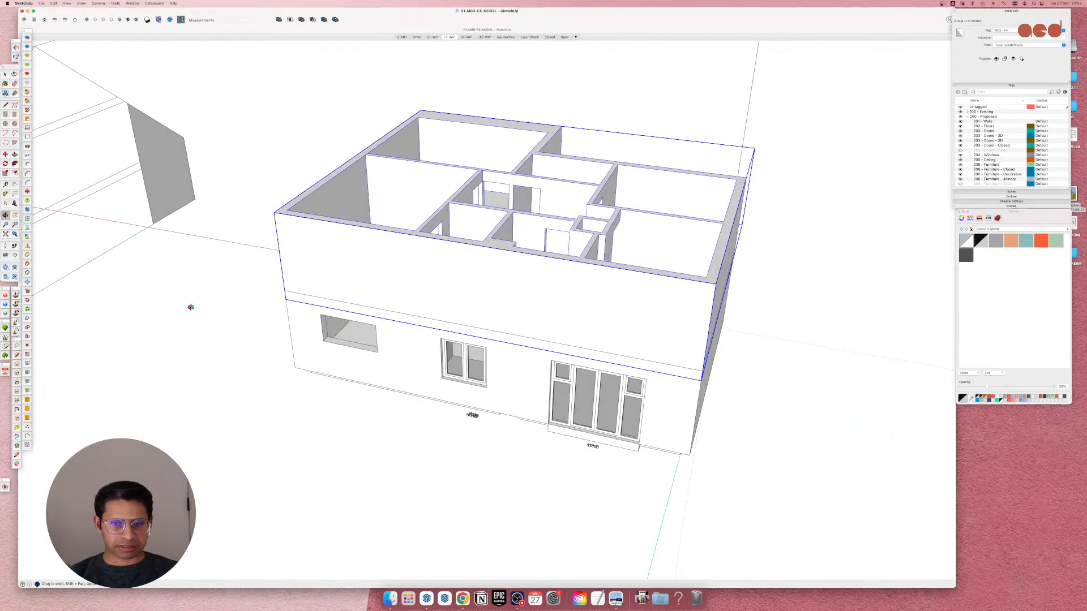
{"action": "scroll", "coordinate": [448, 251], "scroll_direction": "up", "scroll_amount": 6}
{"action": "middle_click_drag", "start_coordinate": [516, 277], "coordinate": [413, 246]}
{"action": "scroll", "coordinate": [405, 241], "scroll_direction": "down", "scroll_amount": 5}
{"action": "middle_click_drag", "start_coordinate": [430, 210], "coordinate": [412, 226]}
{"action": "scroll", "coordinate": [365, 158], "scroll_direction": "up", "scroll_amount": 5}
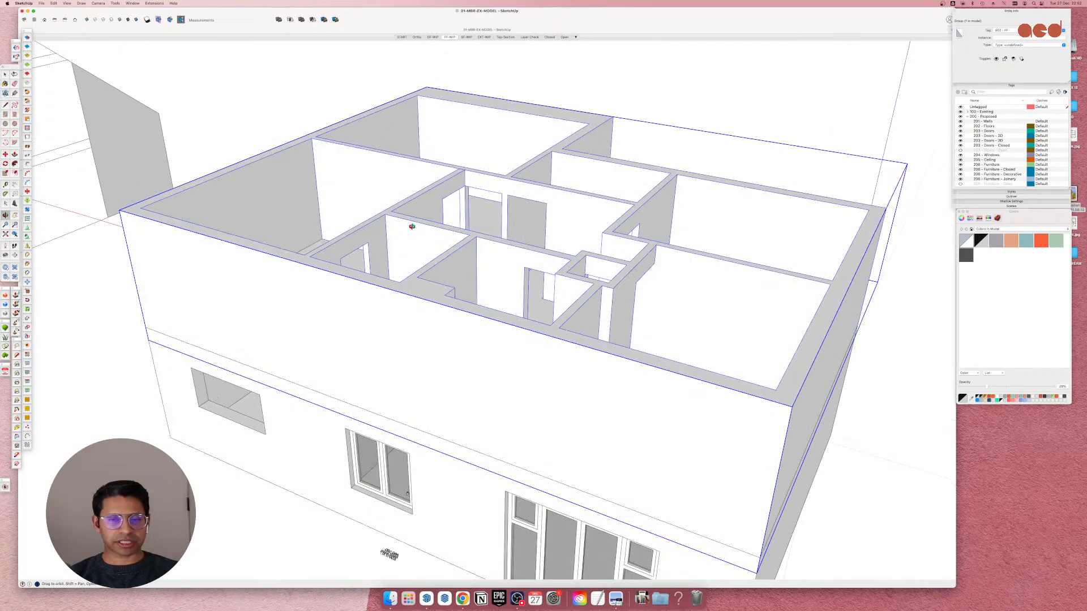
Check the upper-floor group, leave it, and hide the 201 - Walls tag to expose the window marker lines.
{"action": "scroll", "coordinate": [443, 240], "scroll_direction": "down", "scroll_amount": 2}
{"action": "double_click", "coordinate": [507, 331]}
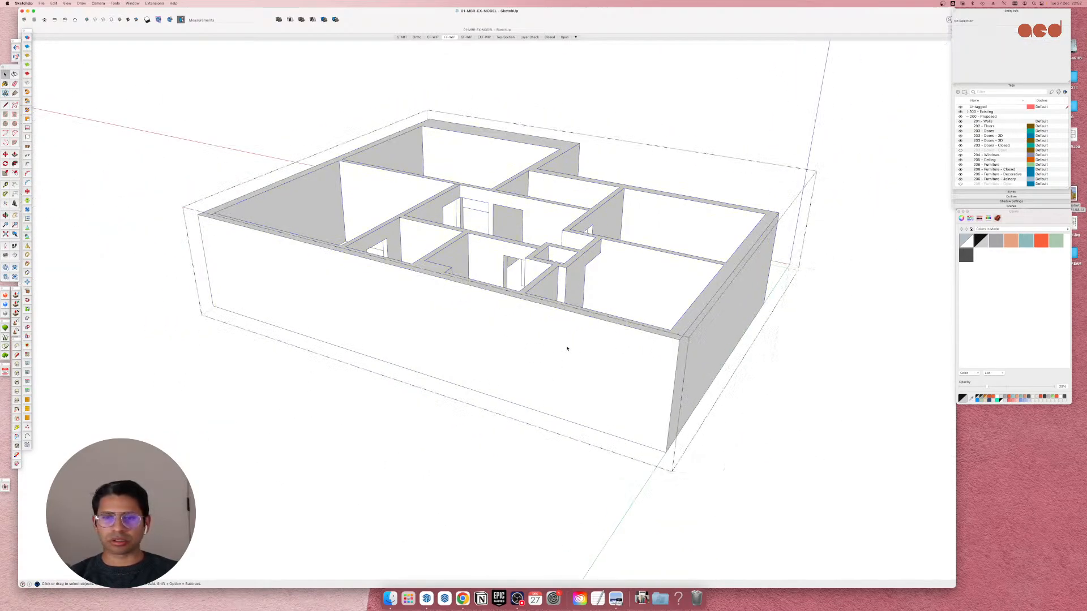
{"action": "key", "text": "Escape"}
{"action": "middle_click_drag", "start_coordinate": [481, 344], "coordinate": [418, 323]}
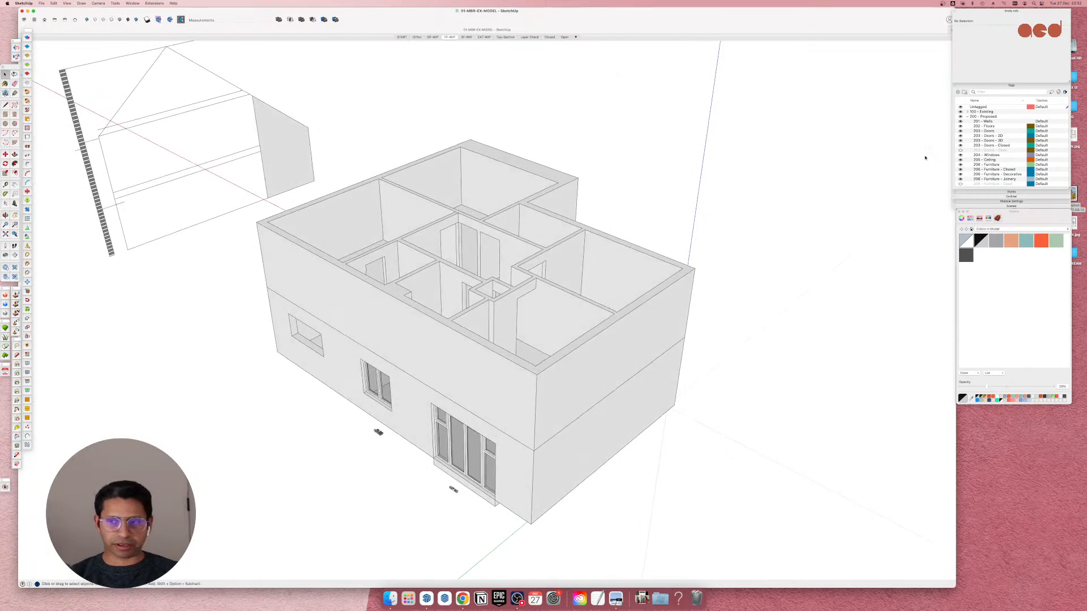
{"action": "left_click", "coordinate": [962, 122]}
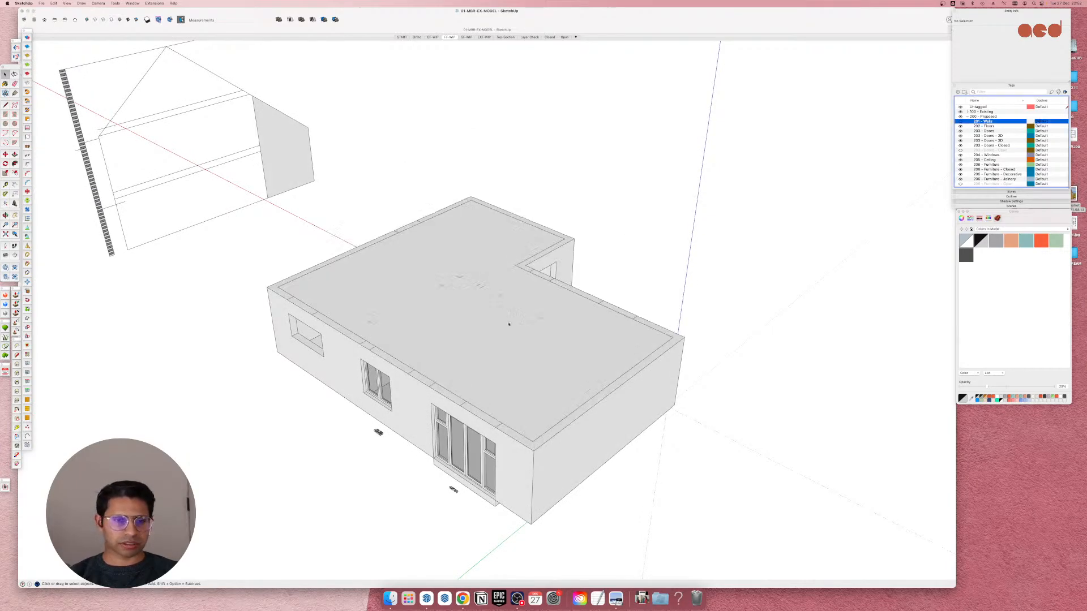
Open the upper-floor group and move the window marker lines vertically from the floor slab to the upper part of the storey.
{"action": "middle_click_drag", "start_coordinate": [509, 324], "coordinate": [381, 344]}
{"action": "scroll", "coordinate": [352, 333], "scroll_direction": "up", "scroll_amount": 5}
{"action": "left_click", "coordinate": [352, 332]}
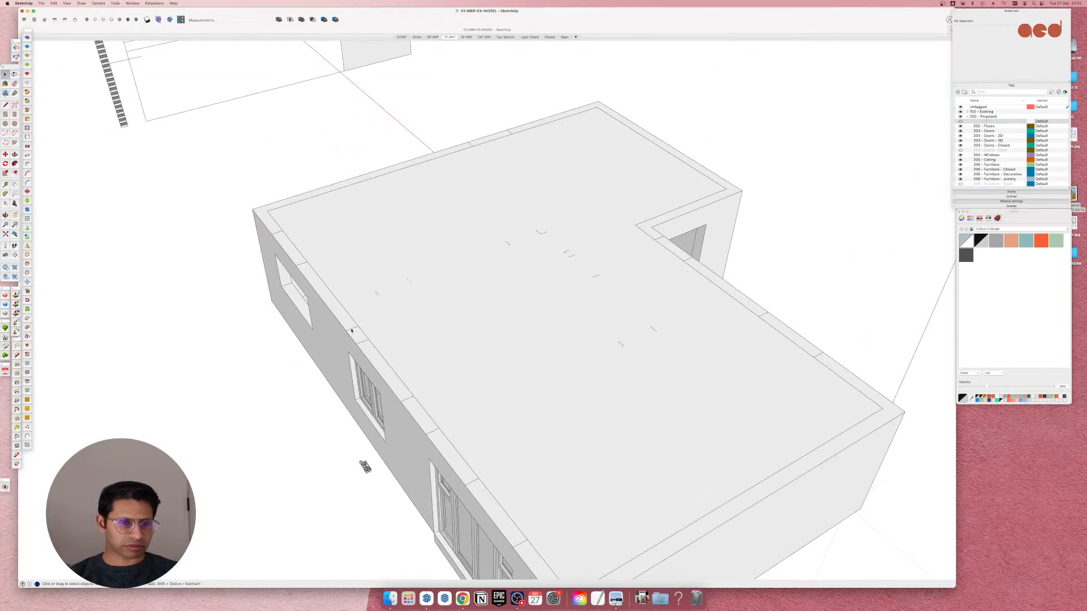
{"action": "left_click", "coordinate": [351, 331]}
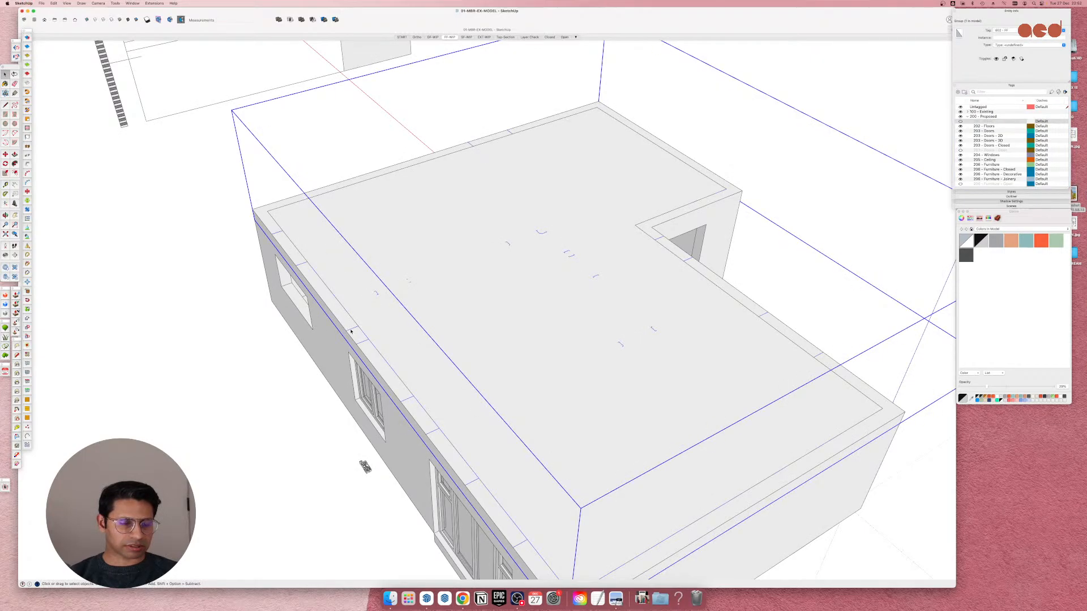
{"action": "middle_click_drag", "start_coordinate": [351, 332], "coordinate": [364, 265]}
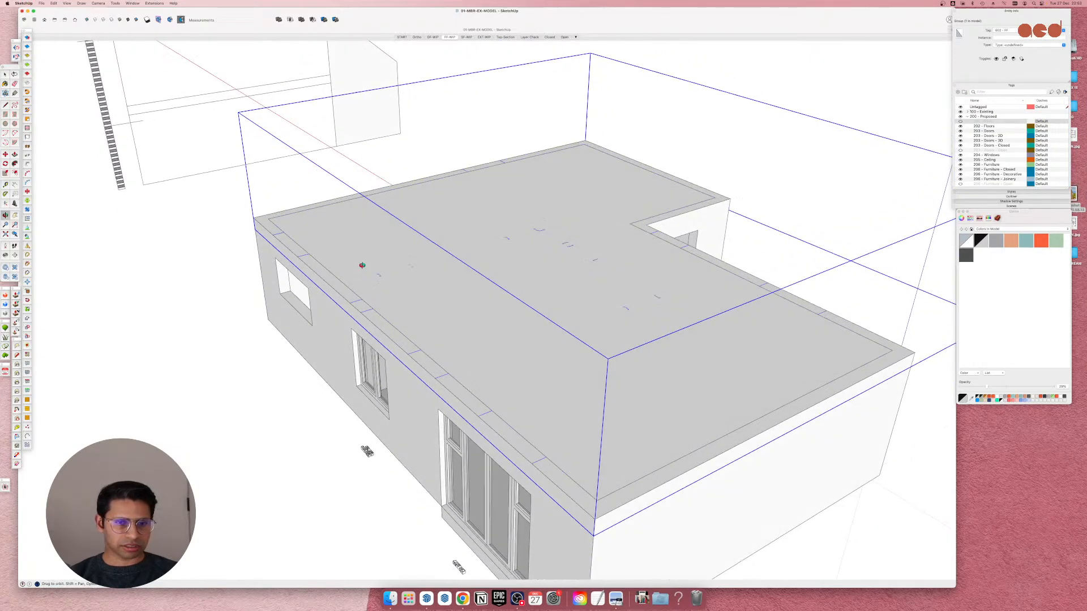
{"action": "double_click", "coordinate": [356, 304]}
{"action": "left_click", "coordinate": [356, 304]}
{"action": "scroll", "coordinate": [352, 304], "scroll_direction": "up", "scroll_amount": 4}
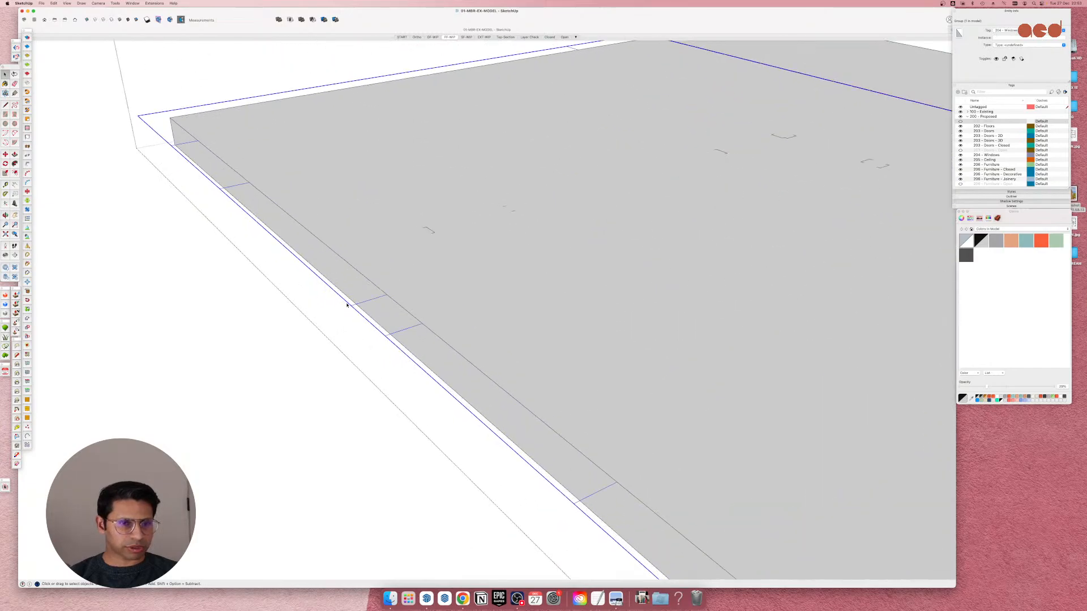
{"action": "scroll", "coordinate": [353, 305], "scroll_direction": "down", "scroll_amount": 4}
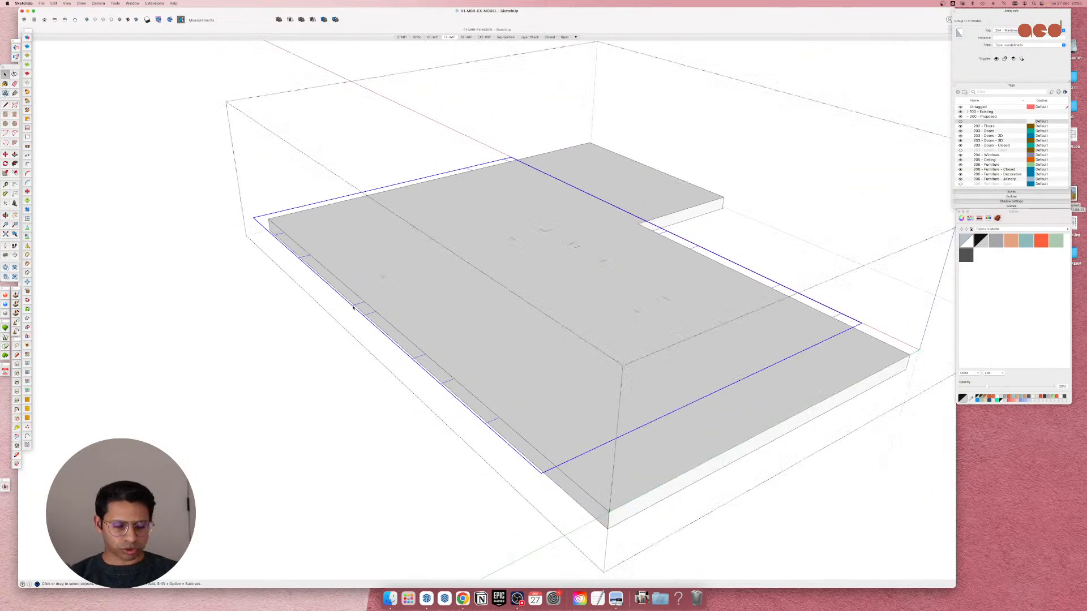
{"action": "key", "text": "m"}
{"action": "left_click", "coordinate": [352, 306]}
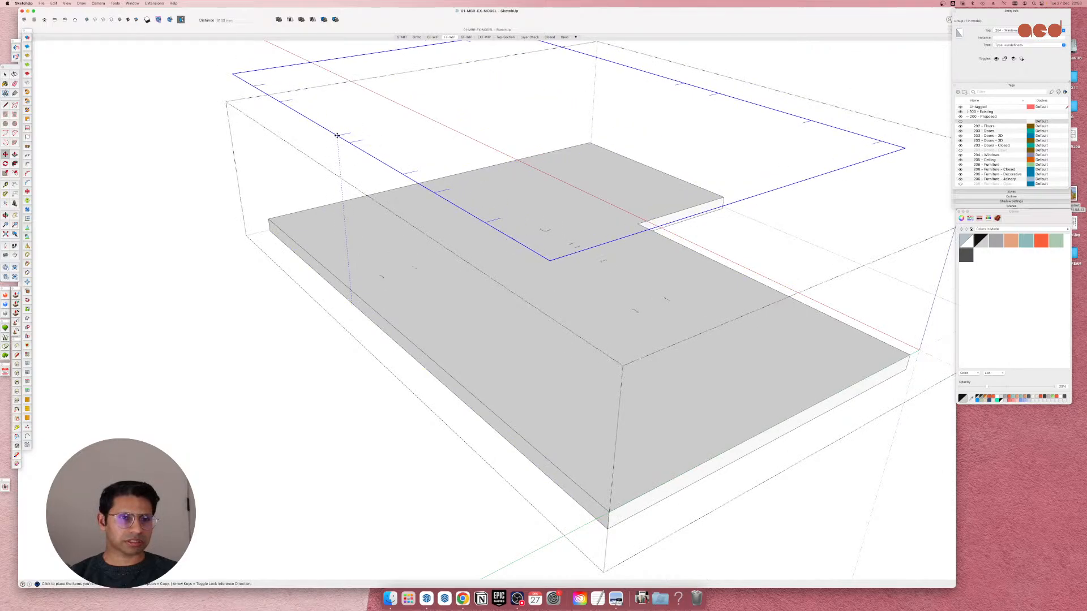
{"action": "left_click", "coordinate": [337, 128]}
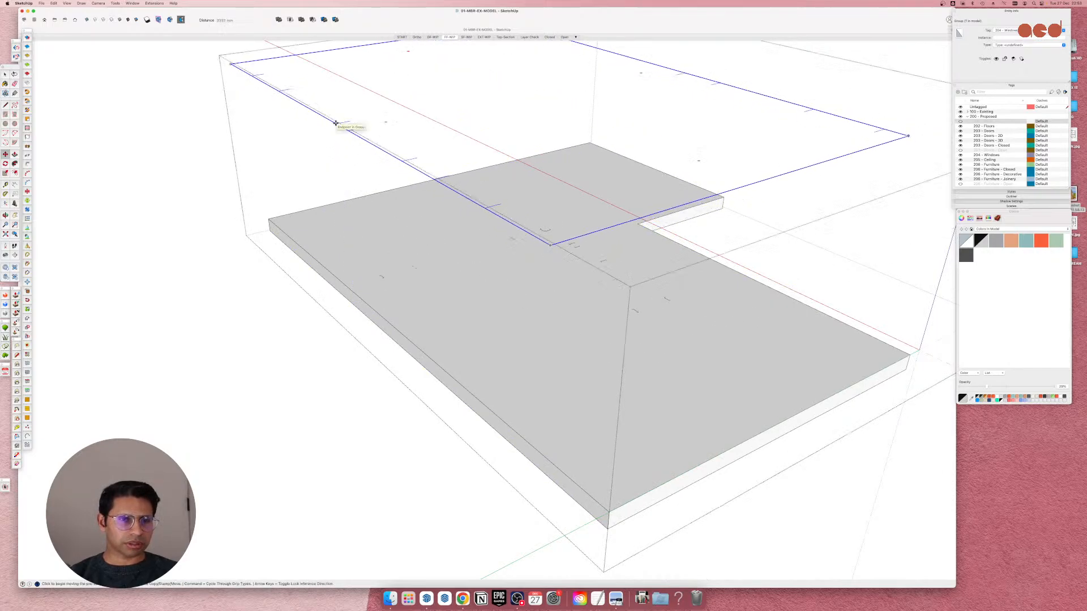
Show the 201 - Walls tag again and lower the window marker lines onto the top of the upper-floor walls.
{"action": "left_click", "coordinate": [960, 121]}
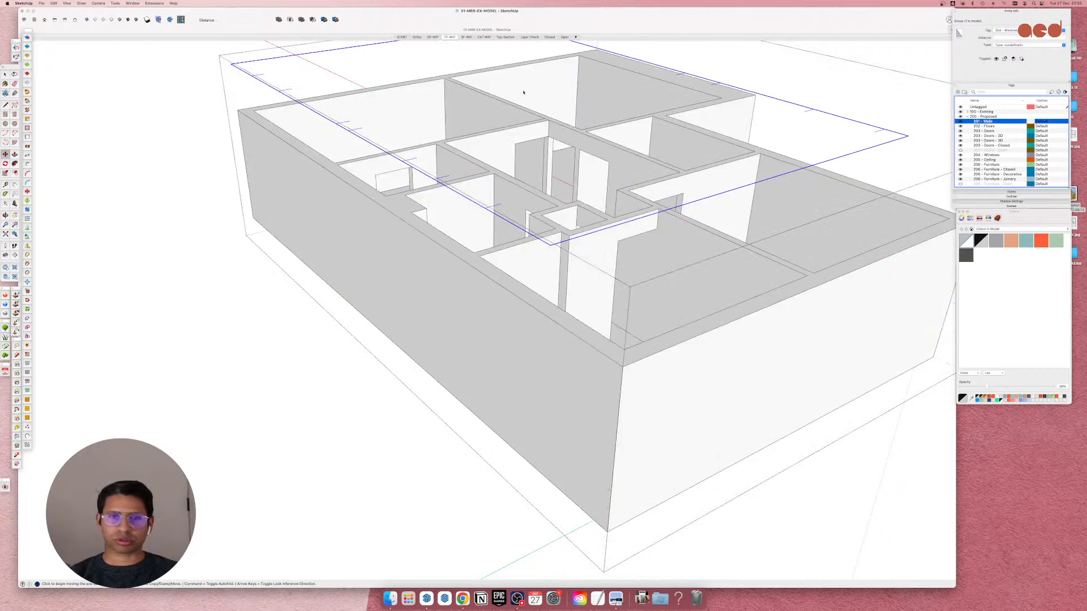
{"action": "left_click", "coordinate": [336, 123]}
{"action": "left_click", "coordinate": [335, 171]}
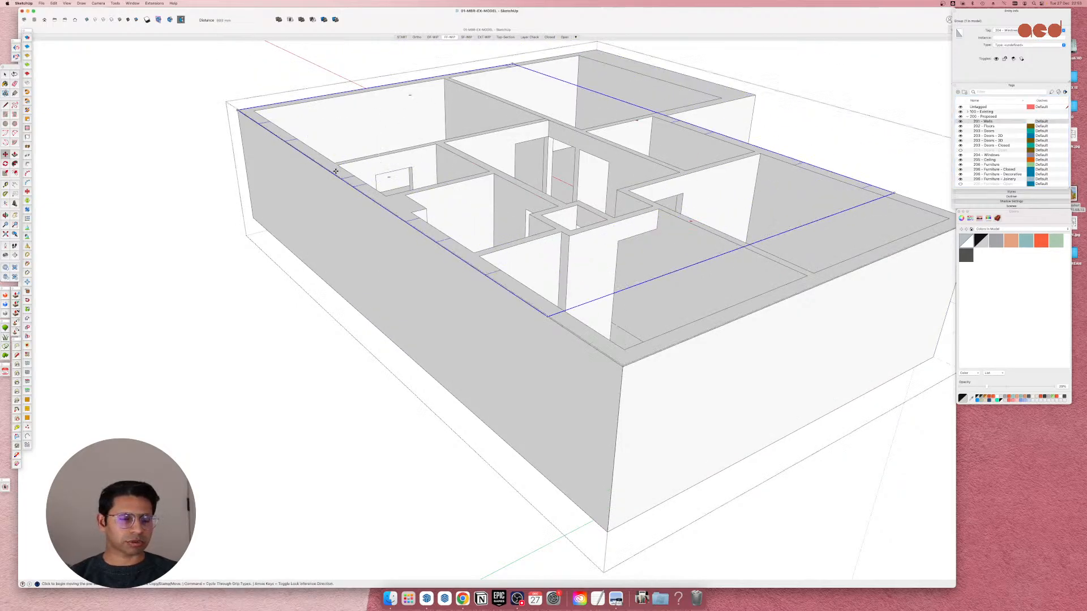
{"action": "middle_click_drag", "start_coordinate": [336, 172], "coordinate": [550, 338]}
{"action": "scroll", "coordinate": [575, 308], "scroll_direction": "down", "scroll_amount": 3}
{"action": "scroll", "coordinate": [531, 351], "scroll_direction": "down", "scroll_amount": 1}
{"action": "key", "text": "space"}
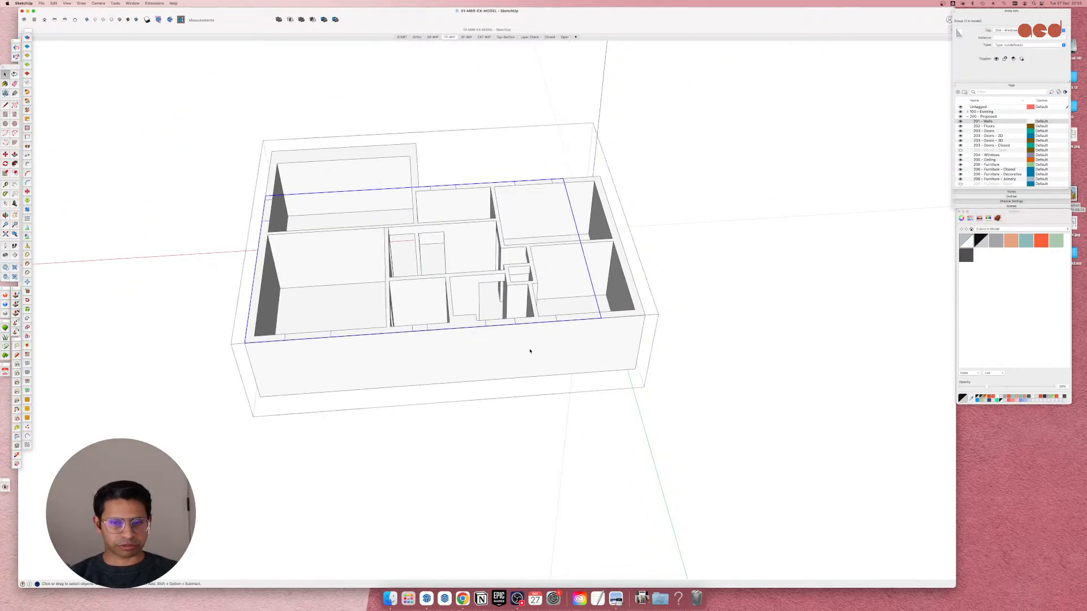
Open the upper-floor walls and draw two window rectangles above the patio doors and the double-sash window, using the wall-top markers for their widths.
{"action": "double_click", "coordinate": [559, 356]}
{"action": "scroll", "coordinate": [558, 341], "scroll_direction": "up", "scroll_amount": 4}
{"action": "double_click", "coordinate": [552, 340]}
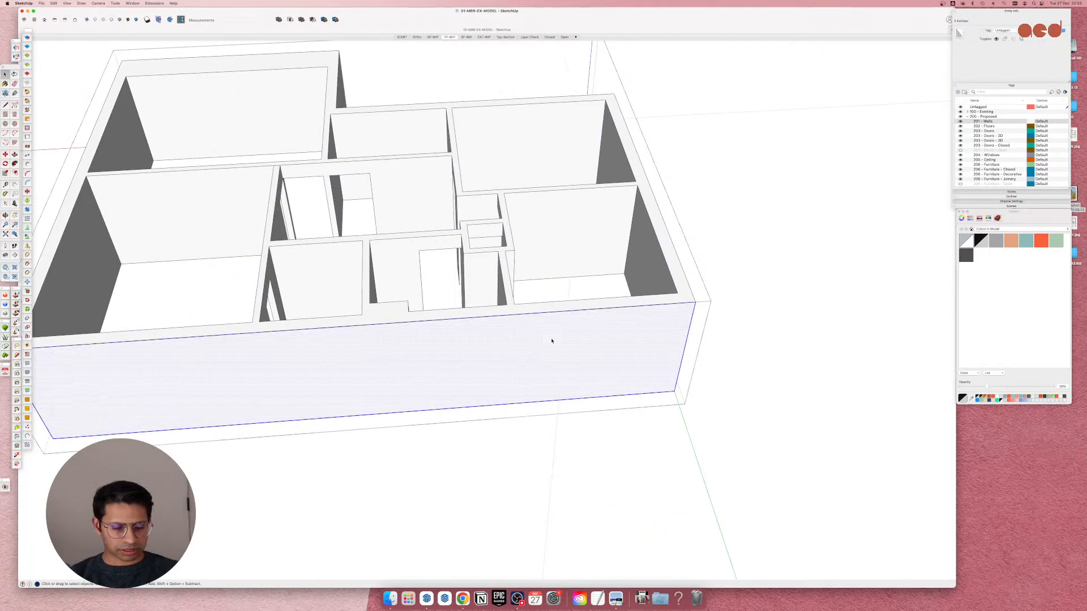
{"action": "scroll", "coordinate": [552, 341], "scroll_direction": "up", "scroll_amount": 6}
{"action": "key", "text": "r"}
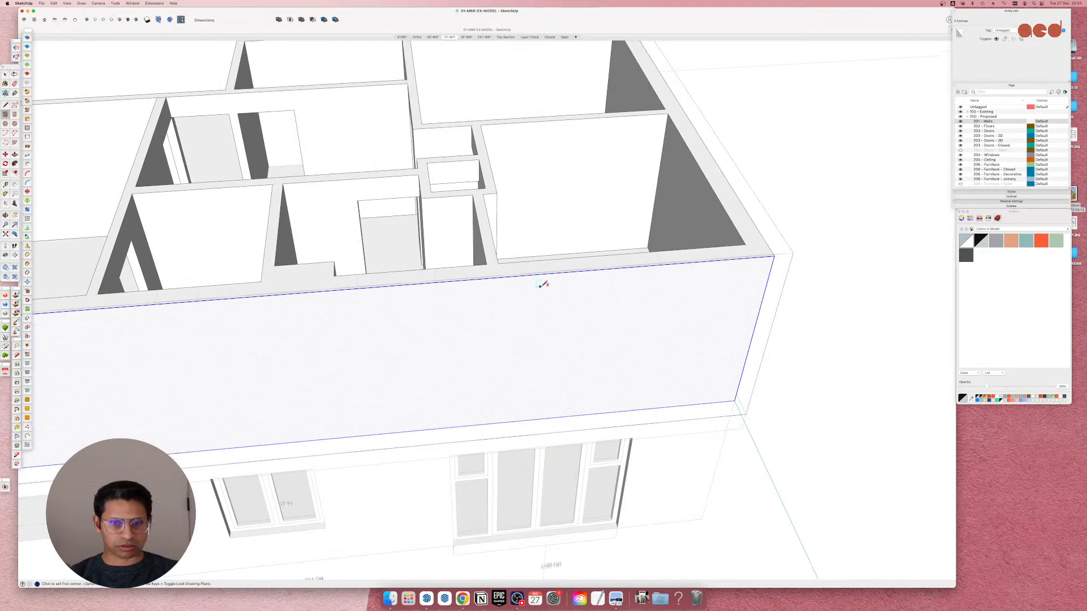
{"action": "left_click", "coordinate": [647, 368]}
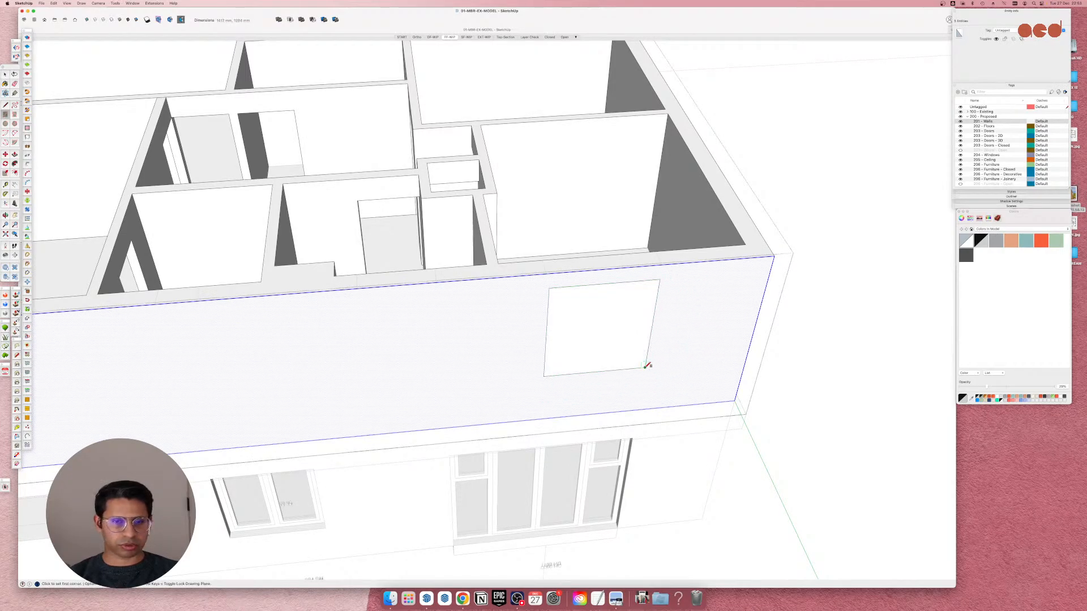
{"action": "left_click", "coordinate": [445, 389]}
Add a narrow window rectangle and a wide one near the far corner of the same upper-floor wall.
{"action": "scroll", "coordinate": [719, 303], "scroll_direction": "down", "scroll_amount": 3}
{"action": "scroll", "coordinate": [288, 321], "scroll_direction": "up", "scroll_amount": 3}
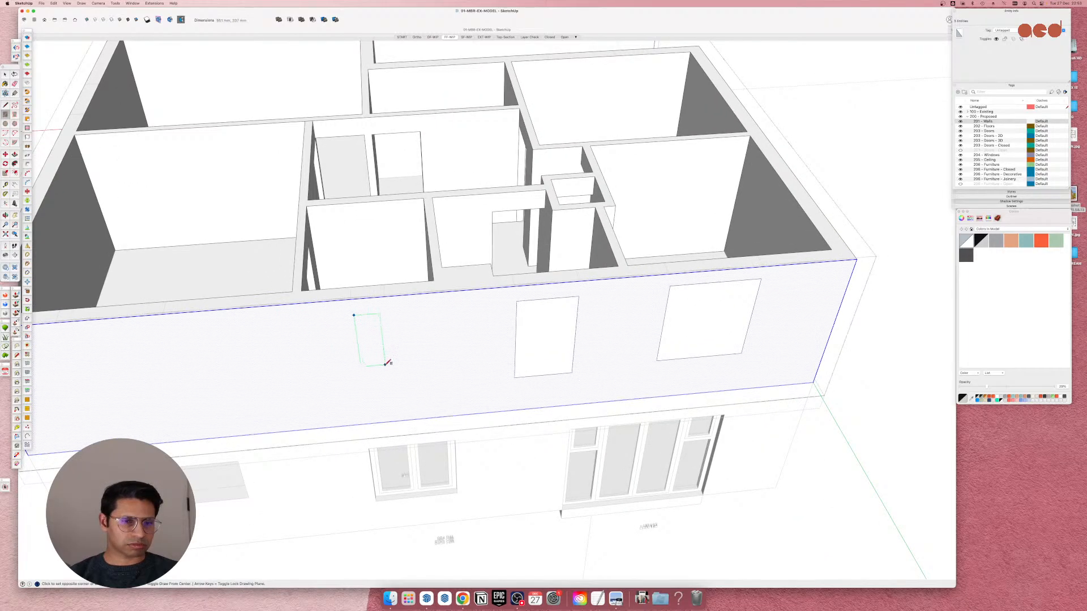
{"action": "left_click", "coordinate": [397, 377]}
{"action": "scroll", "coordinate": [170, 336], "scroll_direction": "down", "scroll_amount": 3}
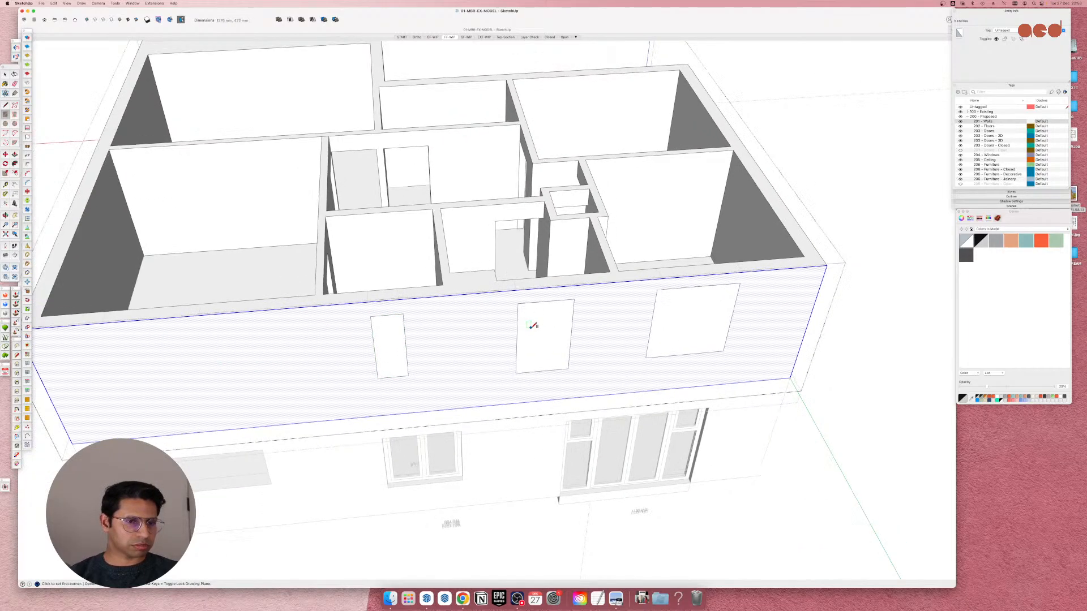
{"action": "scroll", "coordinate": [232, 342], "scroll_direction": "up", "scroll_amount": 3}
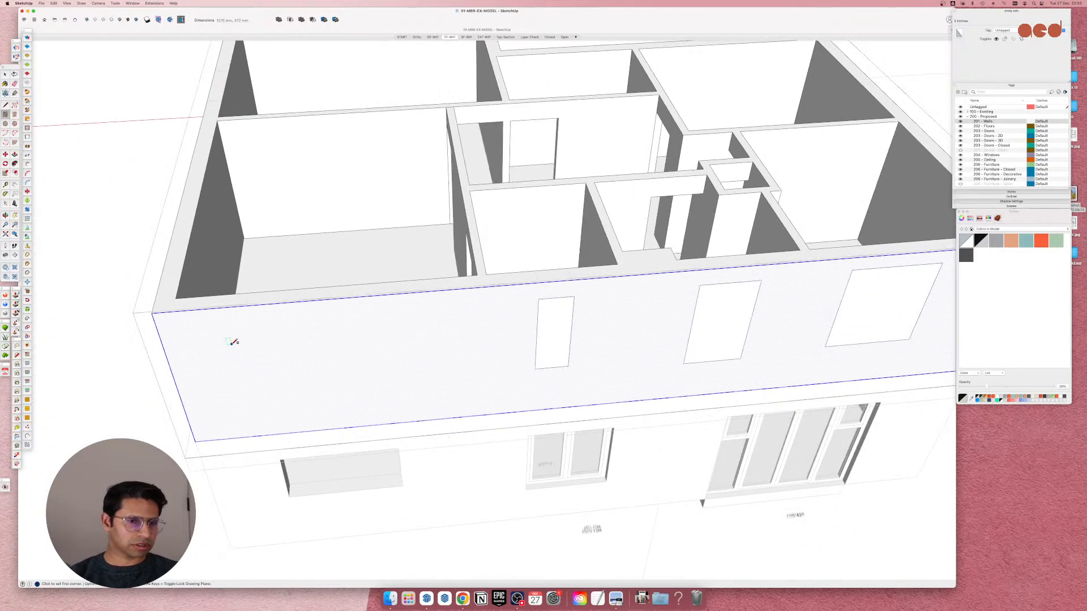
{"action": "left_click", "coordinate": [364, 395]}
{"action": "scroll", "coordinate": [371, 396], "scroll_direction": "down", "scroll_amount": 4}
Draw a window rectangle on the upper-floor side wall around the corner from the wide window.
{"action": "middle_click_drag", "start_coordinate": [372, 396], "coordinate": [453, 374]}
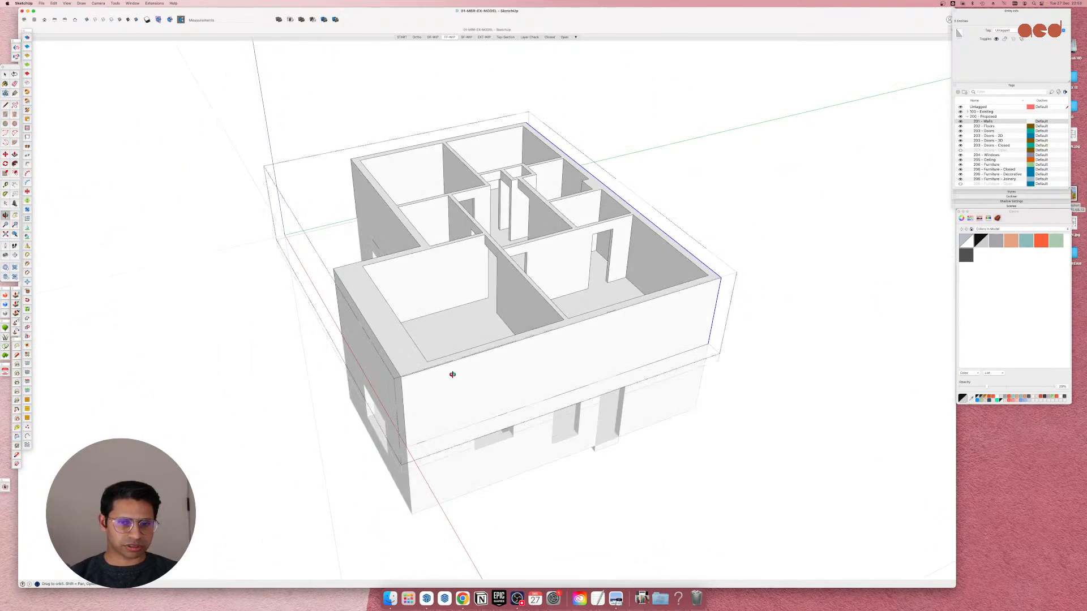
{"action": "scroll", "coordinate": [452, 374], "scroll_direction": "up", "scroll_amount": 5}
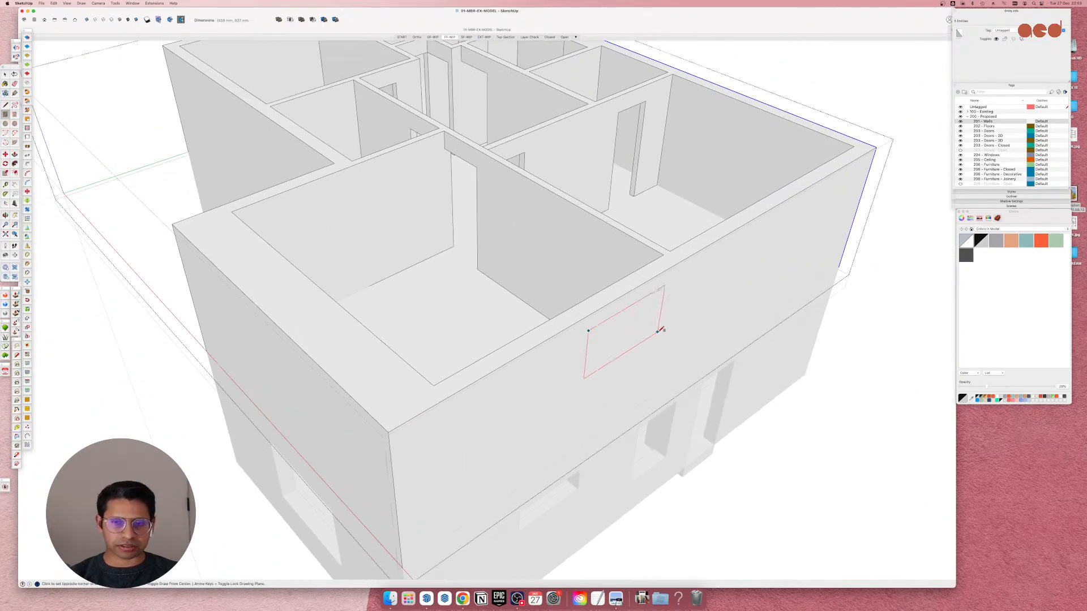
{"action": "left_click", "coordinate": [642, 330]}
{"action": "scroll", "coordinate": [541, 362], "scroll_direction": "down", "scroll_amount": 3}
Draw a narrow window rectangle beside the inner corner of the recessed front wall and a wider one further along it.
{"action": "middle_click_drag", "start_coordinate": [536, 368], "coordinate": [783, 357]}
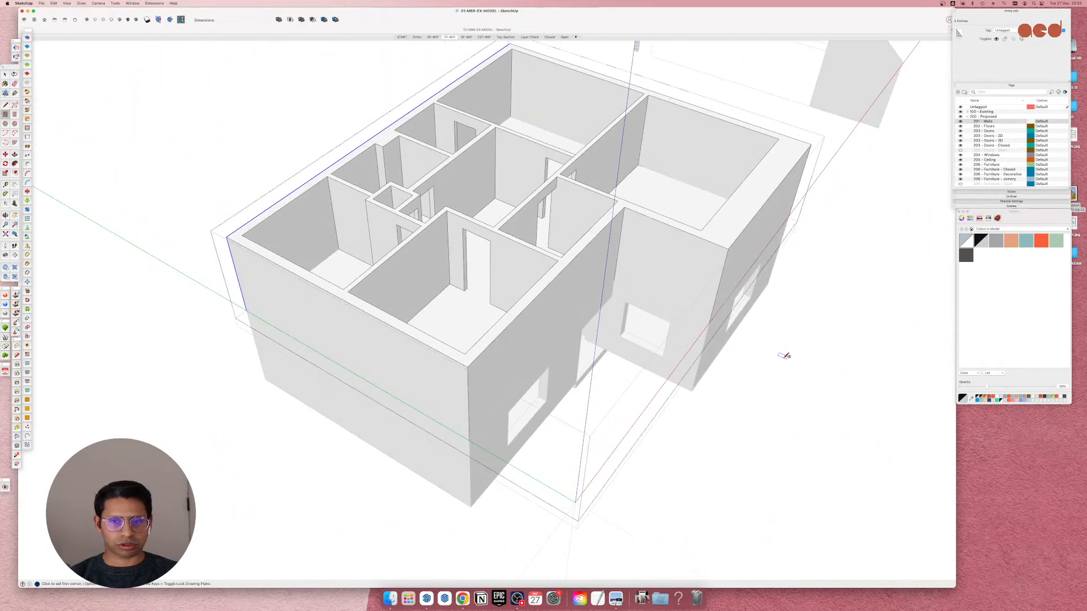
{"action": "scroll", "coordinate": [679, 252], "scroll_direction": "down", "scroll_amount": 3}
{"action": "scroll", "coordinate": [695, 262], "scroll_direction": "up", "scroll_amount": 8}
{"action": "scroll", "coordinate": [686, 301], "scroll_direction": "down", "scroll_amount": 3}
{"action": "scroll", "coordinate": [576, 226], "scroll_direction": "down", "scroll_amount": 3}
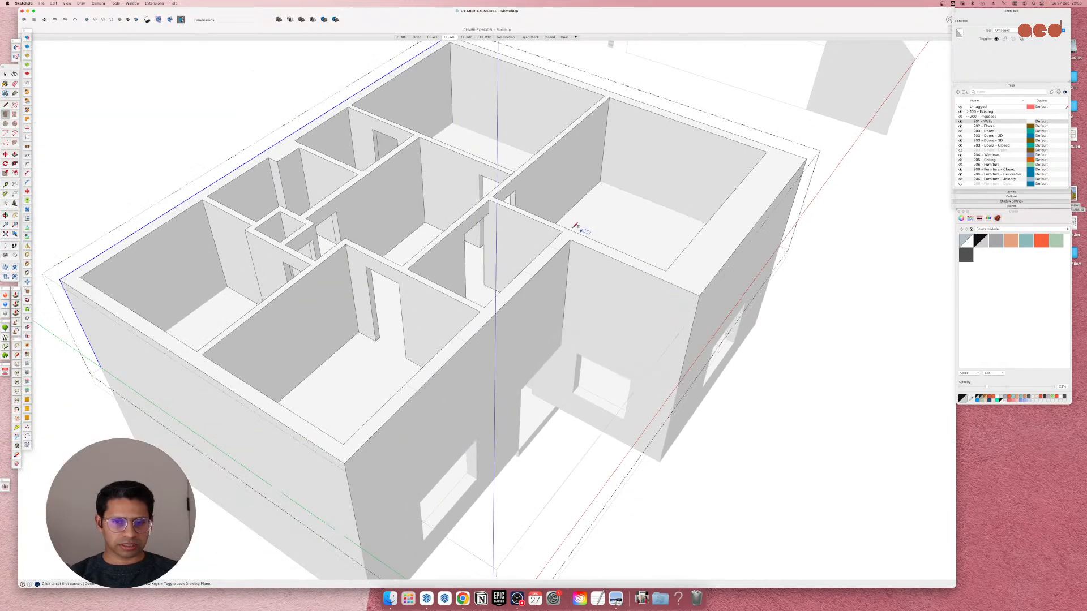
{"action": "scroll", "coordinate": [589, 315], "scroll_direction": "up", "scroll_amount": 6}
{"action": "scroll", "coordinate": [315, 172], "scroll_direction": "up", "scroll_amount": 3}
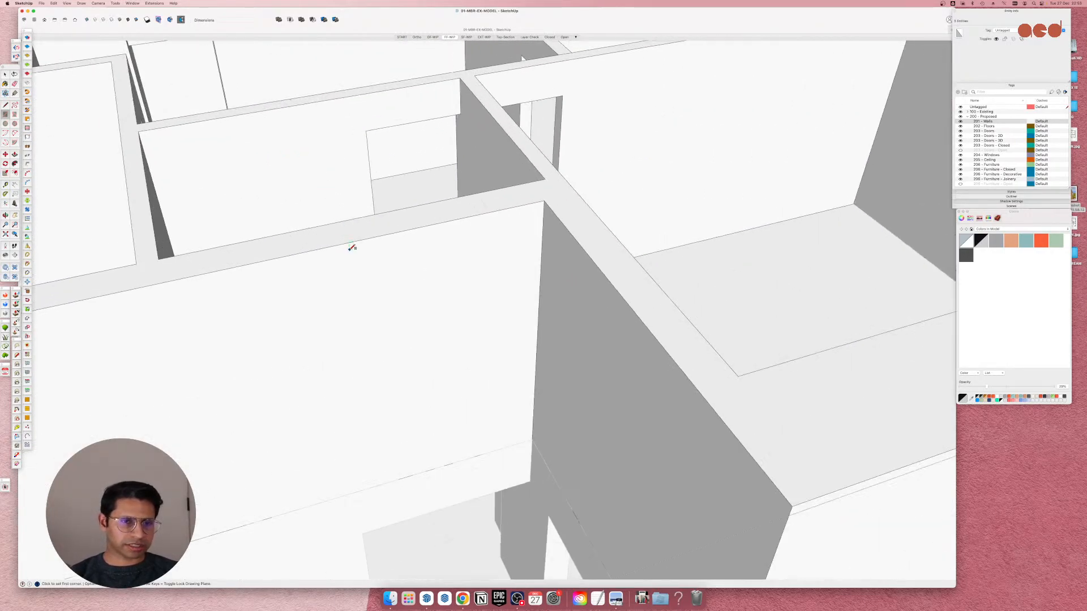
{"action": "left_click", "coordinate": [494, 374]}
{"action": "scroll", "coordinate": [696, 296], "scroll_direction": "down", "scroll_amount": 5}
{"action": "scroll", "coordinate": [342, 331], "scroll_direction": "up", "scroll_amount": 6}
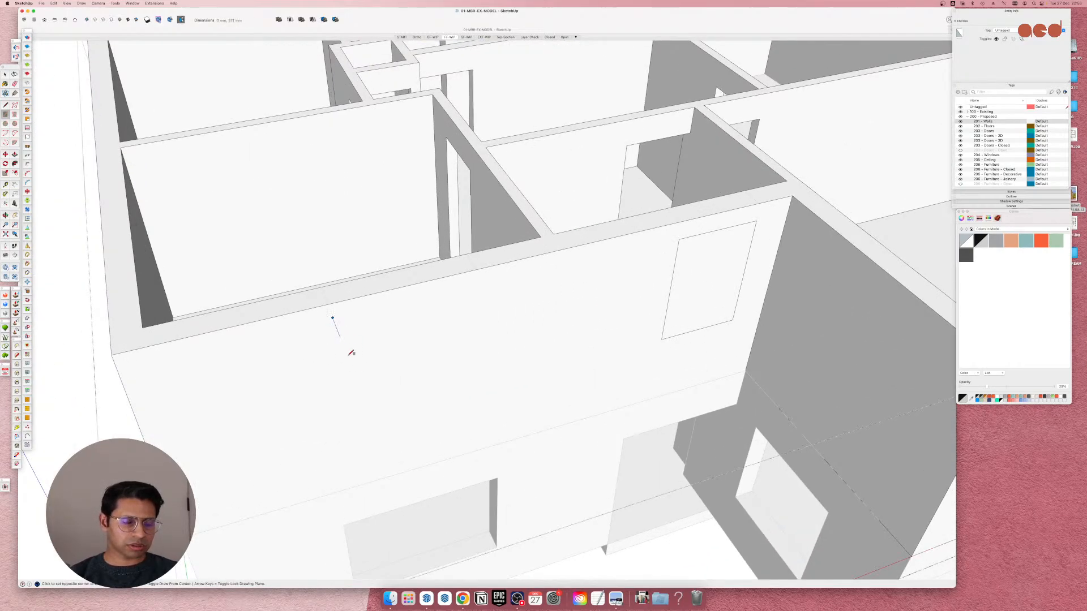
{"action": "left_click", "coordinate": [479, 396]}
Push the window rectangle above the patio doors through the full wall thickness to cut its opening.
{"action": "middle_click_drag", "start_coordinate": [293, 356], "coordinate": [672, 291]}
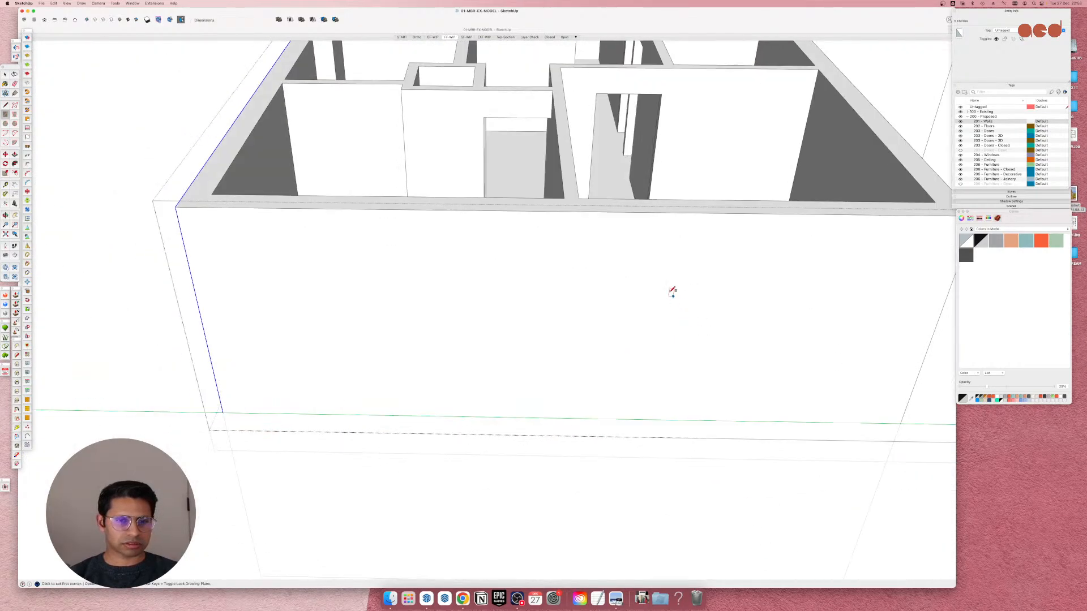
{"action": "scroll", "coordinate": [674, 293], "scroll_direction": "down", "scroll_amount": 4}
{"action": "middle_click_drag", "start_coordinate": [436, 308], "coordinate": [910, 329]}
{"action": "scroll", "coordinate": [572, 339], "scroll_direction": "down", "scroll_amount": 3}
{"action": "middle_click_drag", "start_coordinate": [579, 252], "coordinate": [648, 296]}
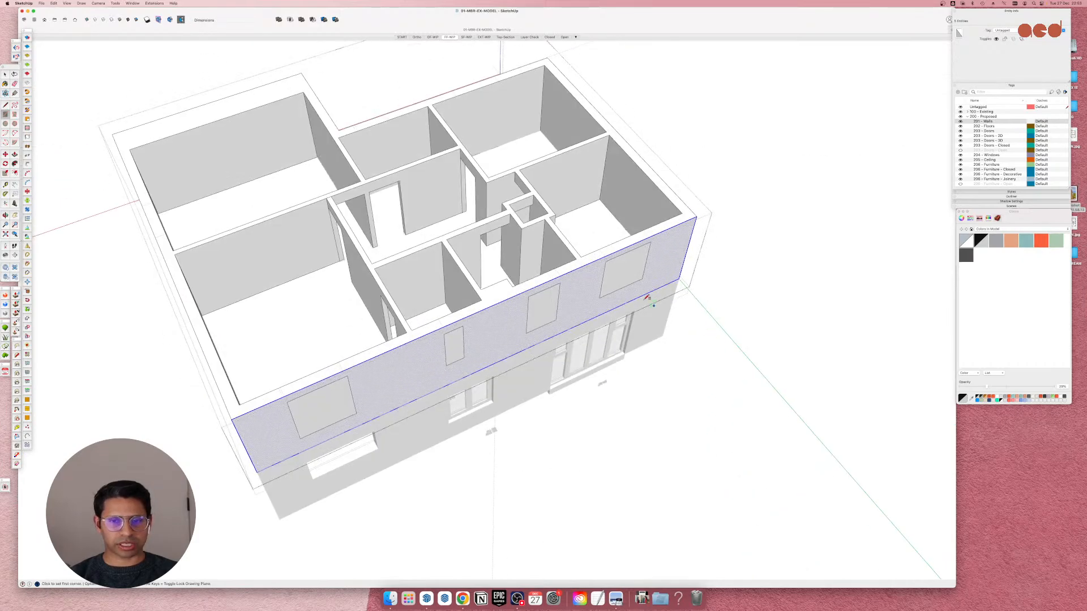
{"action": "scroll", "coordinate": [616, 277], "scroll_direction": "up", "scroll_amount": 5}
{"action": "key", "text": "Escape"}
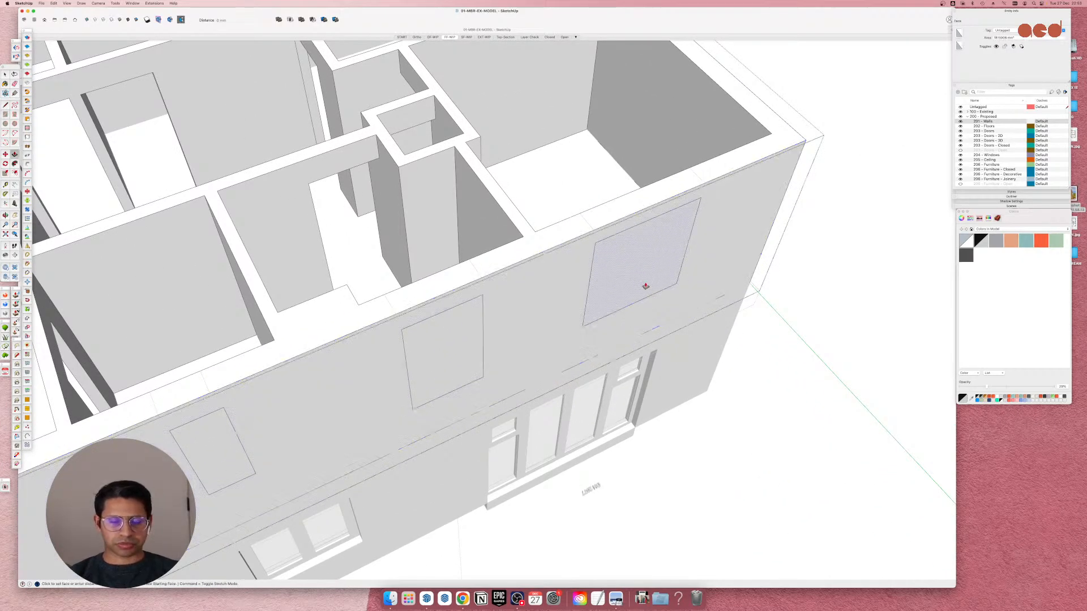
{"action": "left_click", "coordinate": [642, 287]}
{"action": "left_click", "coordinate": [613, 248]}
Cut the remaining three window openings through the upper-floor wall on the patio-door side with Push/Pull.
{"action": "scroll", "coordinate": [723, 226], "scroll_direction": "down", "scroll_amount": 5}
{"action": "scroll", "coordinate": [572, 292], "scroll_direction": "up", "scroll_amount": 4}
{"action": "left_click", "coordinate": [570, 293]}
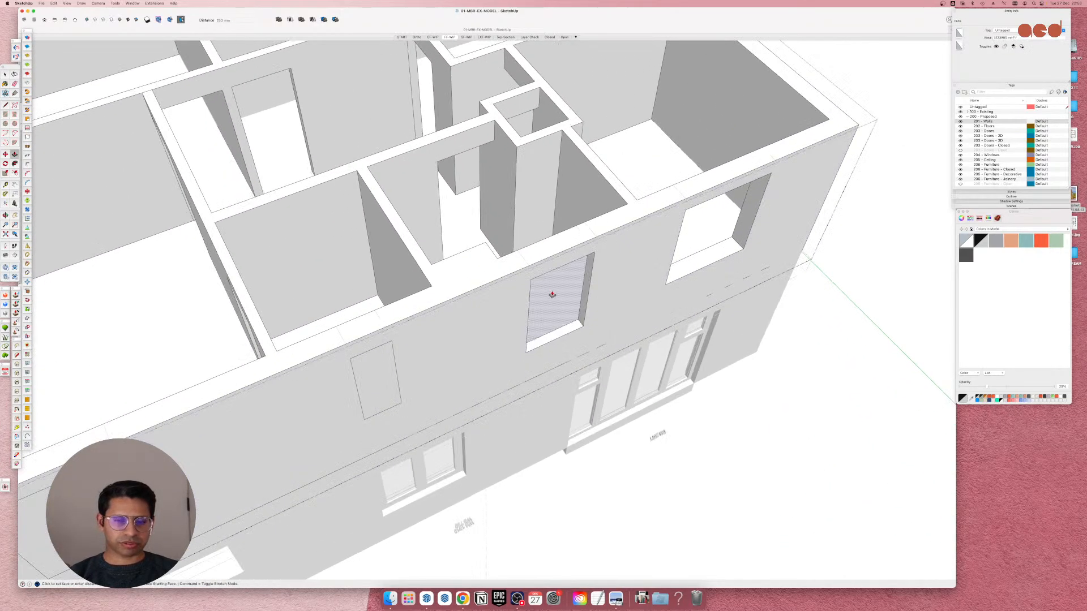
{"action": "left_click", "coordinate": [541, 286]}
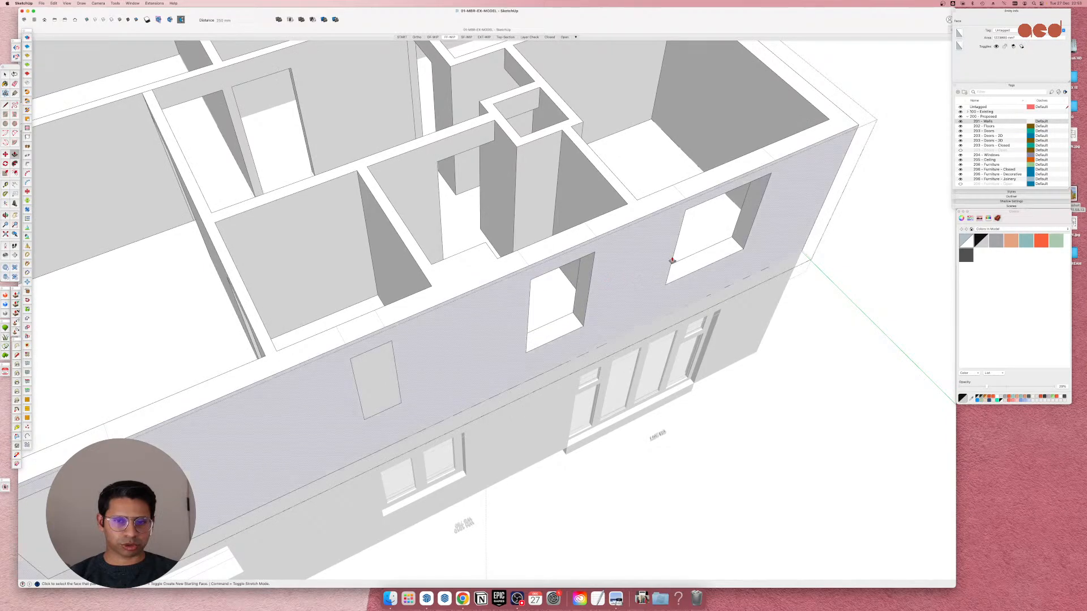
{"action": "scroll", "coordinate": [544, 311], "scroll_direction": "down", "scroll_amount": 5}
{"action": "scroll", "coordinate": [527, 329], "scroll_direction": "up", "scroll_amount": 3}
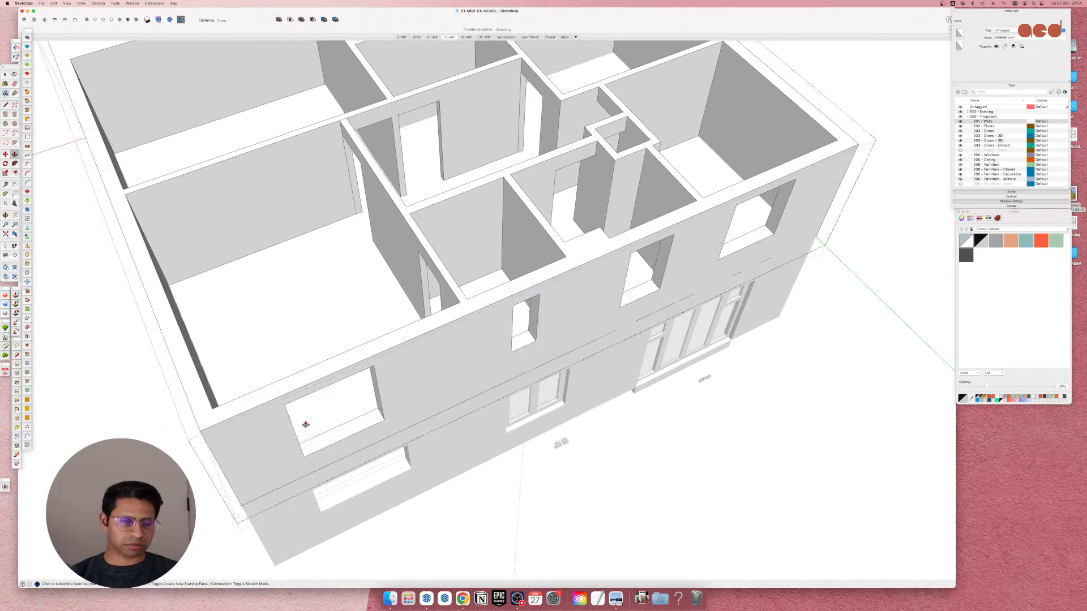
Push the side-wall window and both recessed front-wall window rectangles through the upper-floor walls to cut their openings.
{"action": "middle_click_drag", "start_coordinate": [303, 424], "coordinate": [636, 270]}
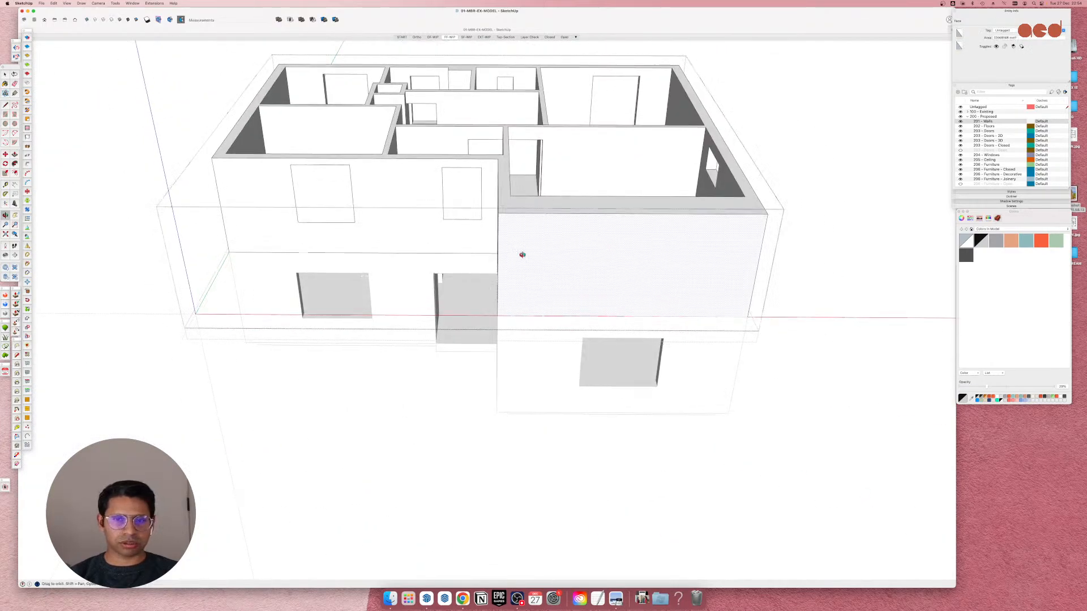
{"action": "middle_click_drag", "start_coordinate": [522, 253], "coordinate": [419, 215]}
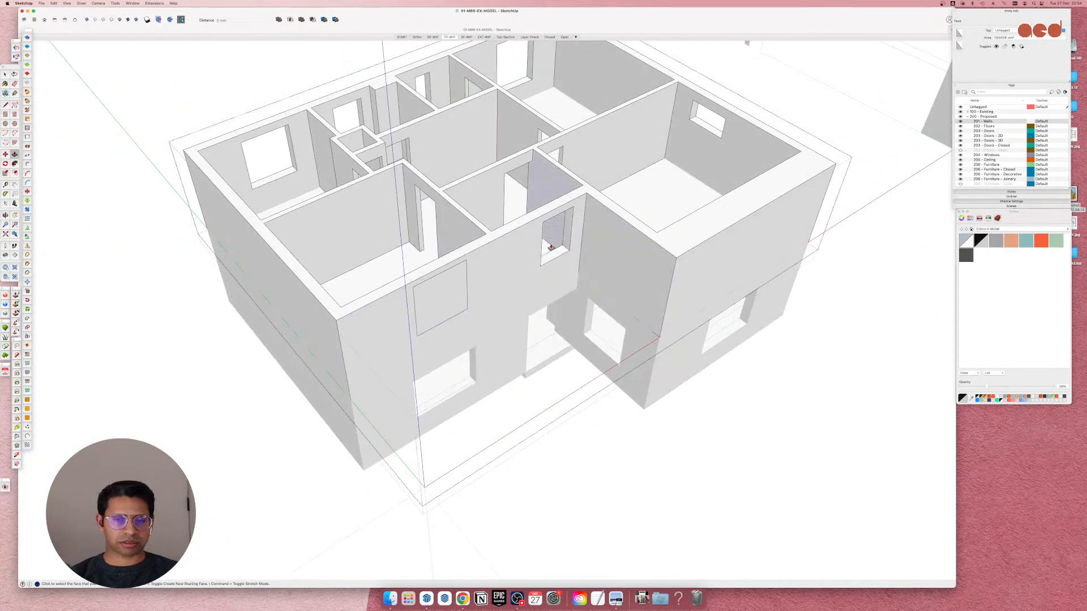
{"action": "left_click", "coordinate": [451, 300]}
{"action": "scroll", "coordinate": [448, 283], "scroll_direction": "up", "scroll_amount": 6}
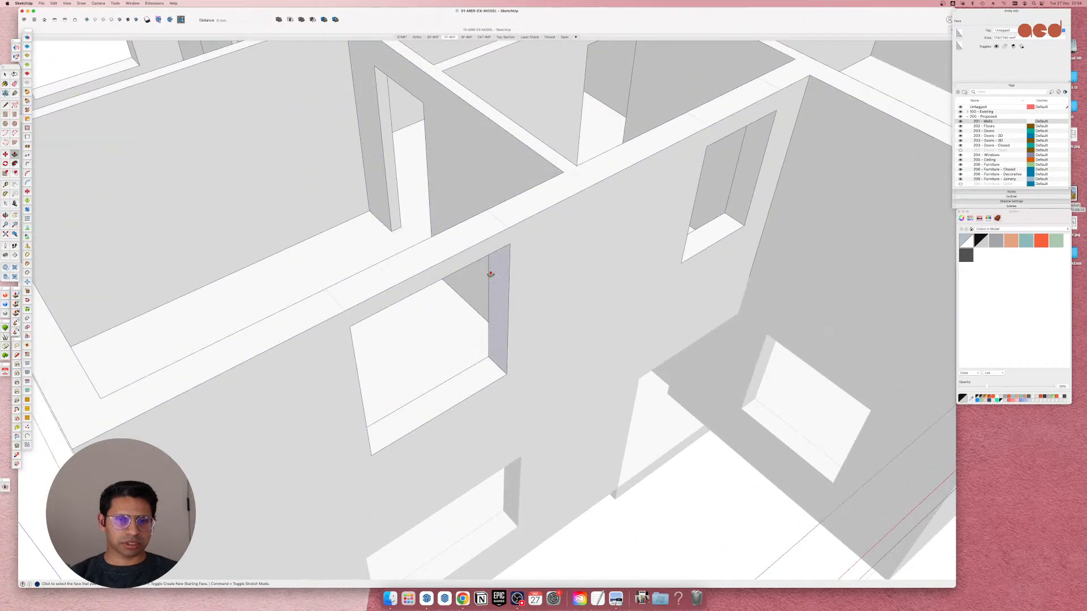
{"action": "left_click", "coordinate": [498, 223]}
{"action": "middle_click_drag", "start_coordinate": [473, 244], "coordinate": [230, 381]}
{"action": "scroll", "coordinate": [575, 311], "scroll_direction": "down", "scroll_amount": 4}
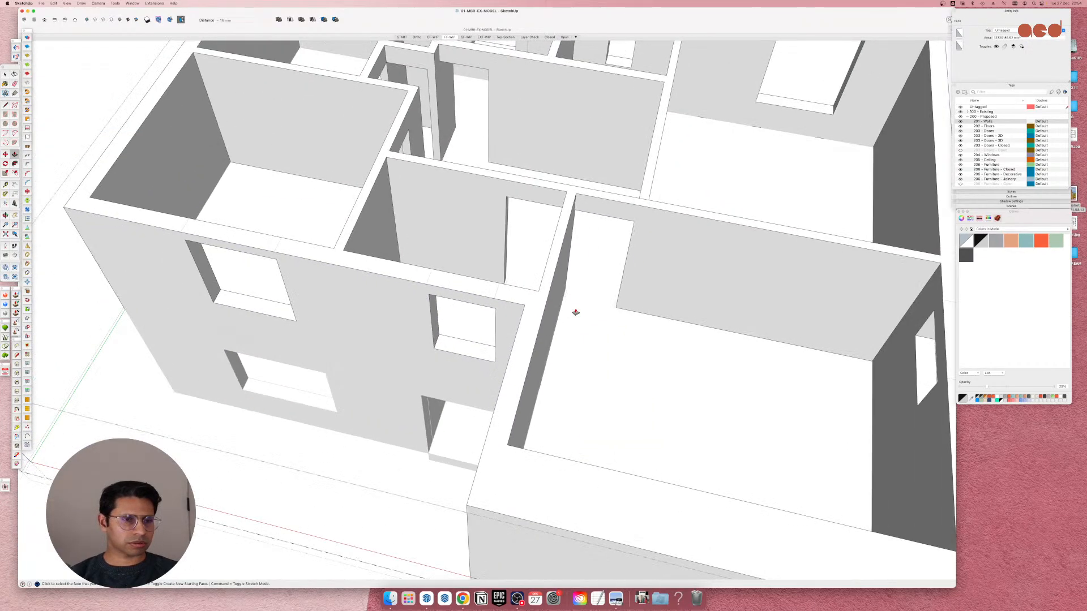
Push/Pull the side reveals of both recessed front-wall window openings on the upper floor to their marker lines on the wall top.
{"action": "middle_click_drag", "start_coordinate": [193, 184], "coordinate": [235, 268]}
{"action": "left_click", "coordinate": [316, 276]}
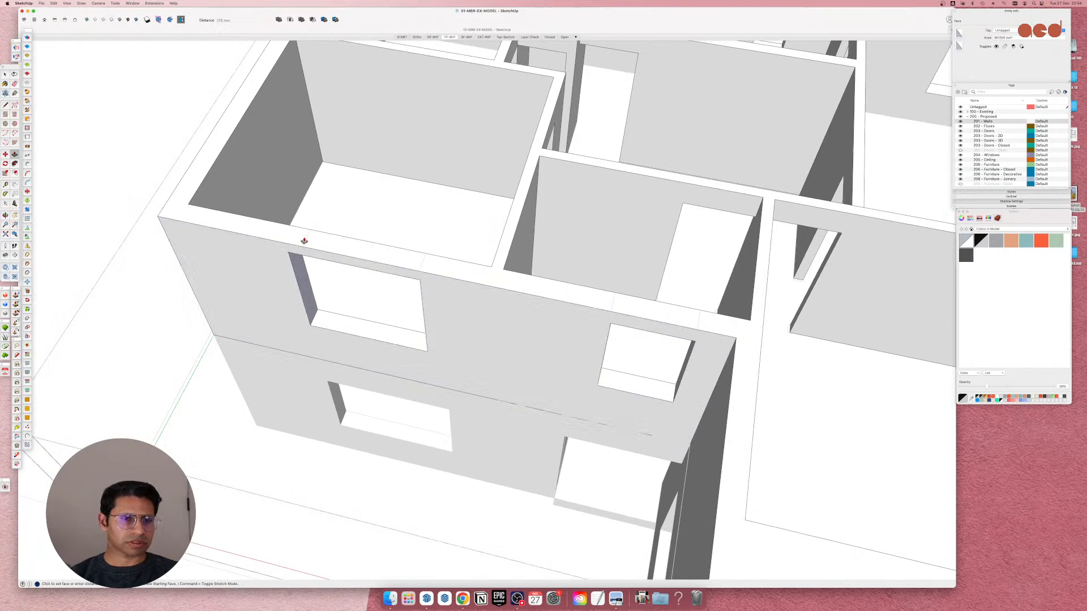
{"action": "middle_click_drag", "start_coordinate": [472, 372], "coordinate": [879, 210]}
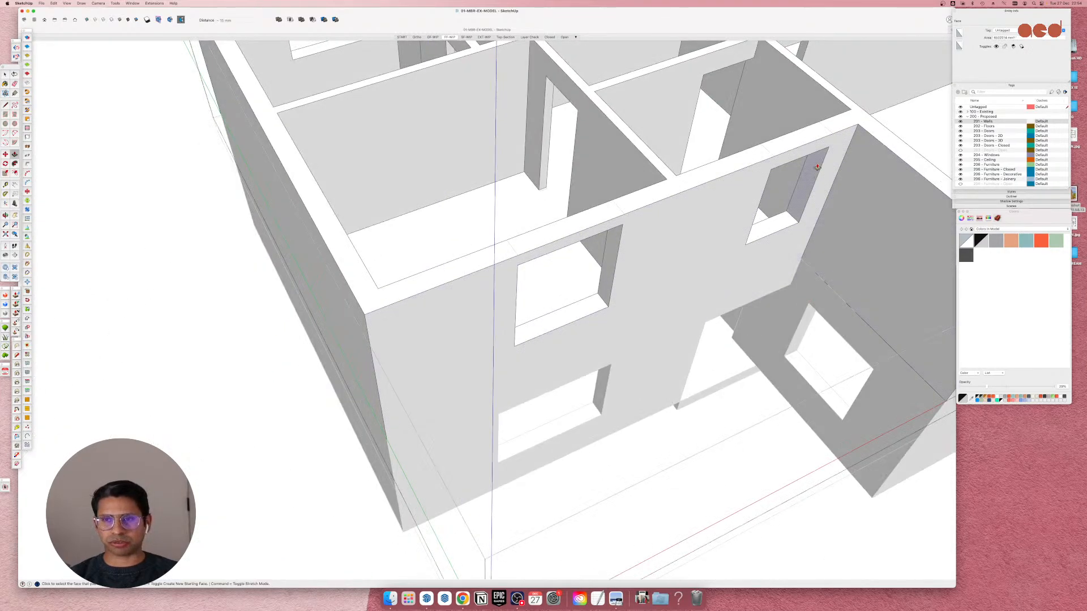
{"action": "middle_click_drag", "start_coordinate": [822, 129], "coordinate": [537, 329]}
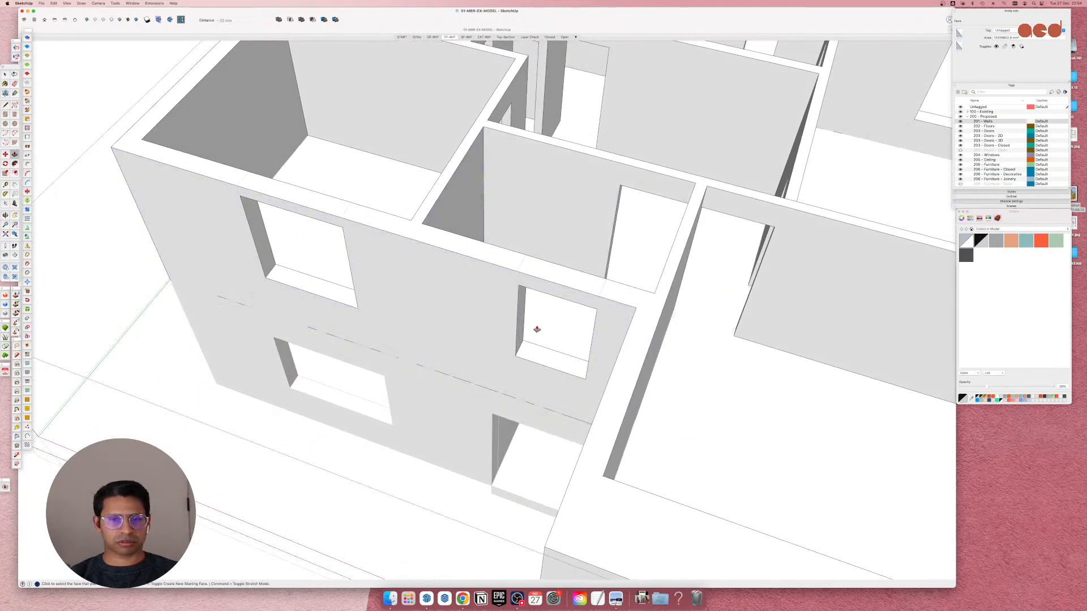
{"action": "scroll", "coordinate": [537, 329], "scroll_direction": "down", "scroll_amount": 3}
{"action": "scroll", "coordinate": [280, 256], "scroll_direction": "down", "scroll_amount": 6}
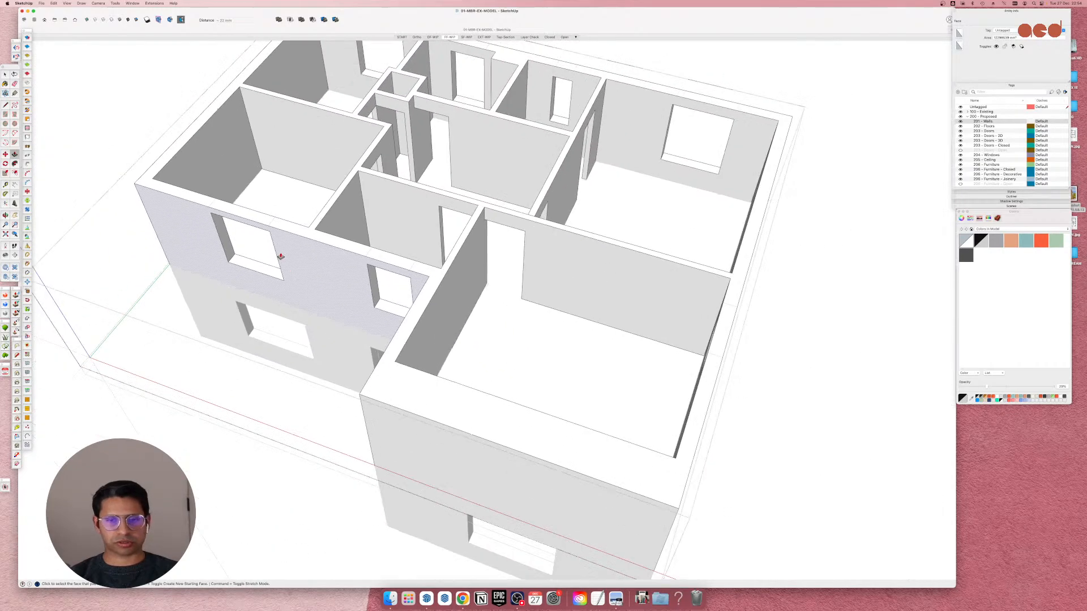
Push/Pull the side reveals of the small upper-floor window in the side wall to the marker lines on the wall top.
{"action": "scroll", "coordinate": [280, 257], "scroll_direction": "down", "scroll_amount": 5}
{"action": "scroll", "coordinate": [544, 283], "scroll_direction": "up", "scroll_amount": 6}
{"action": "middle_click_drag", "start_coordinate": [600, 312], "coordinate": [492, 282]}
{"action": "scroll", "coordinate": [445, 246], "scroll_direction": "up", "scroll_amount": 3}
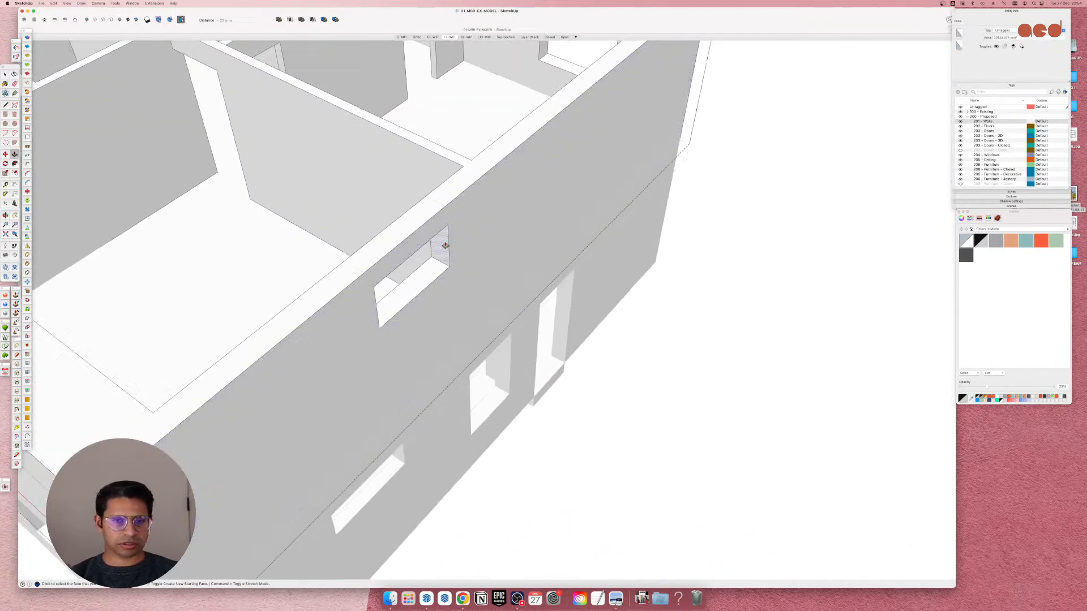
{"action": "left_click", "coordinate": [431, 203]}
{"action": "mouse_move", "coordinate": [432, 202]}
{"action": "middle_mouse_down"}
{"action": "mouse_move", "coordinate": [163, 271]}
{"action": "mouse_move", "coordinate": [114, 323]}
{"action": "middle_mouse_up"}
{"action": "scroll", "coordinate": [163, 271], "scroll_direction": "down", "scroll_amount": 4}
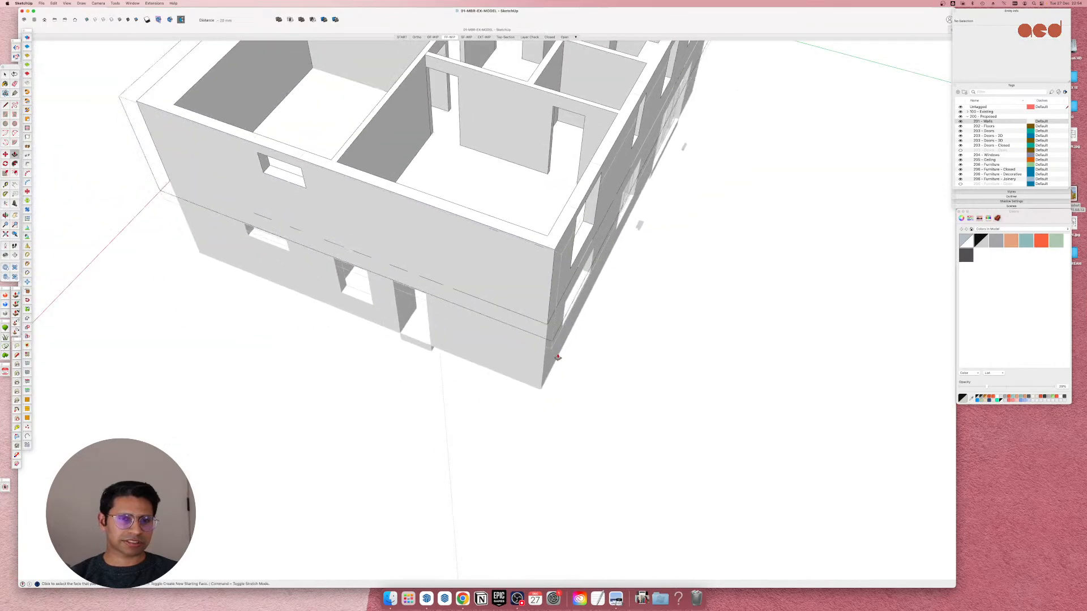
{"action": "scroll", "coordinate": [199, 114], "scroll_direction": "up", "scroll_amount": 6}
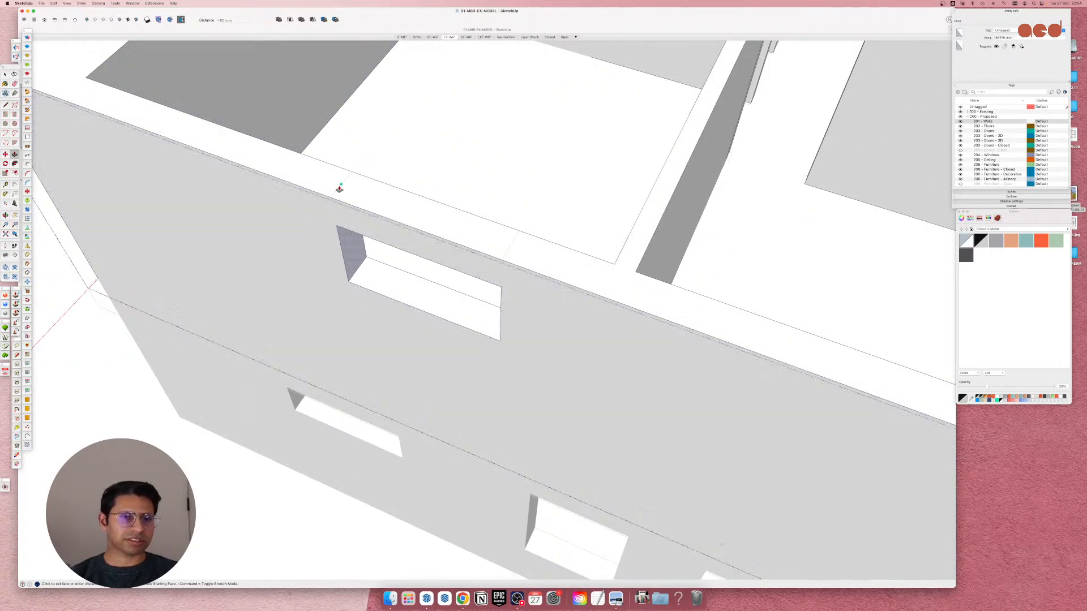
Push/Pull the side reveals of the wide window nearest the side-wall corner on the patio-door wall to its marker lines.
{"action": "mouse_move", "coordinate": [340, 184]}
{"action": "middle_mouse_down"}
{"action": "mouse_move", "coordinate": [204, 238]}
{"action": "mouse_move", "coordinate": [512, 359]}
{"action": "mouse_move", "coordinate": [208, 240]}
{"action": "mouse_move", "coordinate": [405, 310]}
{"action": "middle_mouse_up"}
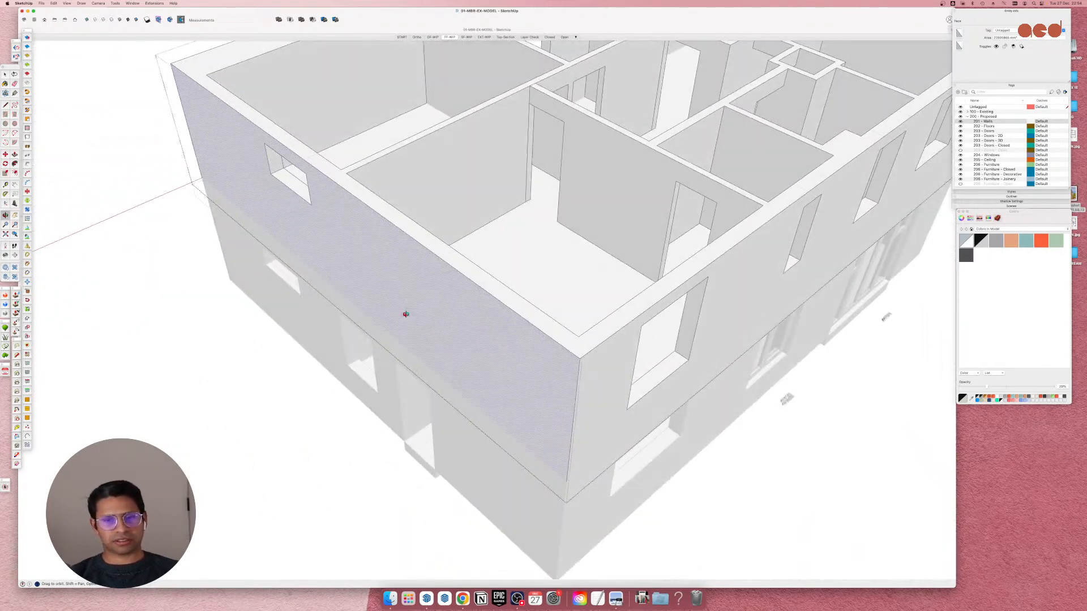
{"action": "scroll", "coordinate": [406, 311], "scroll_direction": "up", "scroll_amount": 4}
{"action": "key", "text": "p"}
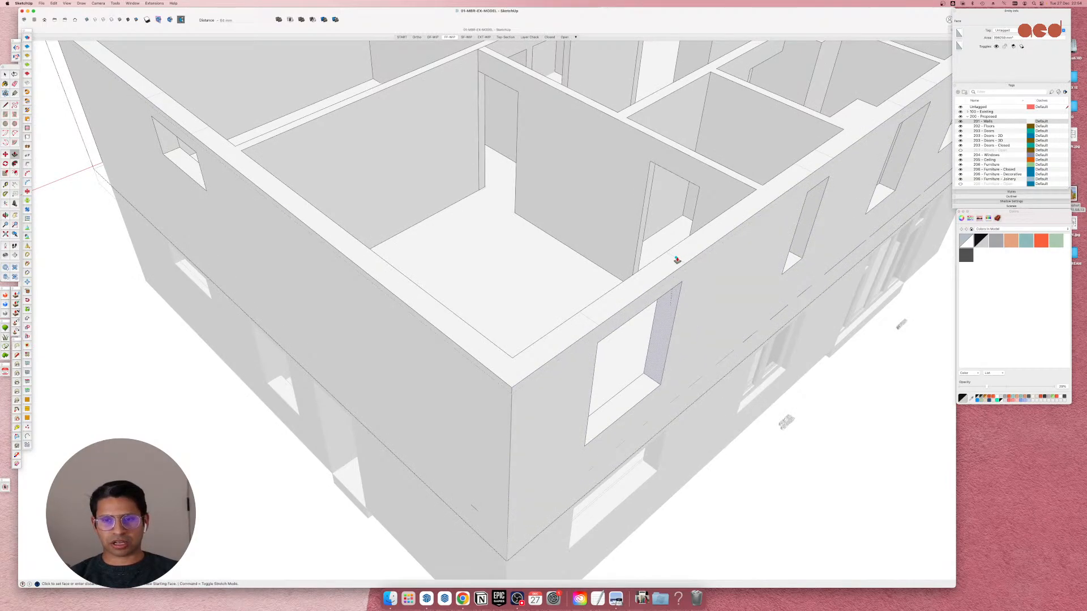
{"action": "middle_click_drag", "start_coordinate": [677, 257], "coordinate": [398, 302]}
{"action": "scroll", "coordinate": [341, 284], "scroll_direction": "up", "scroll_amount": 3}
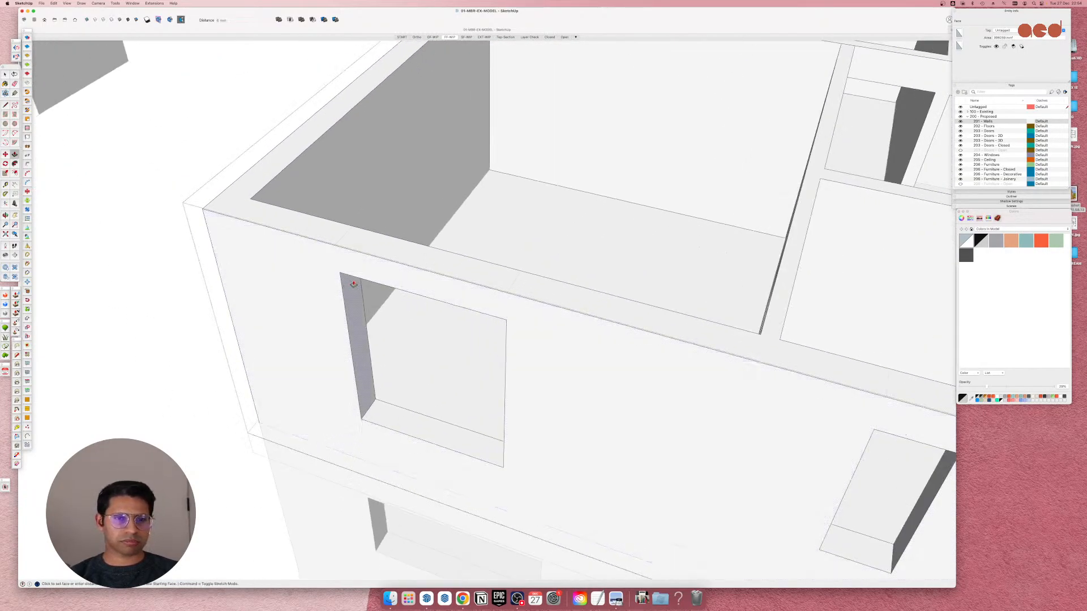
Push/Pull the side reveals of the narrow upper-floor window on the patio-door wall to its marker lines.
{"action": "scroll", "coordinate": [346, 236], "scroll_direction": "down", "scroll_amount": 8}
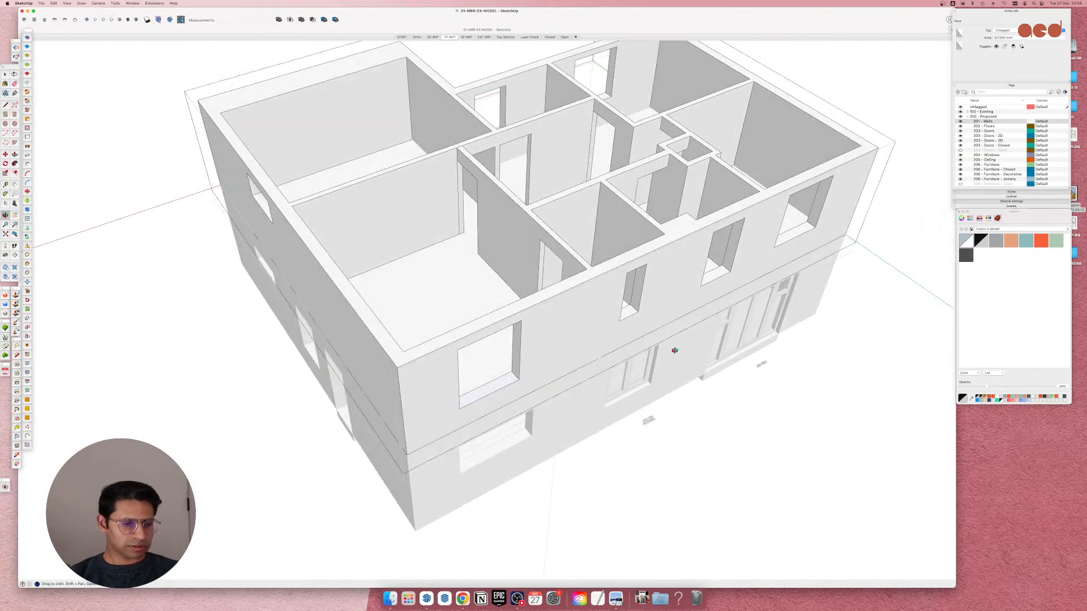
{"action": "scroll", "coordinate": [669, 286], "scroll_direction": "up", "scroll_amount": 6}
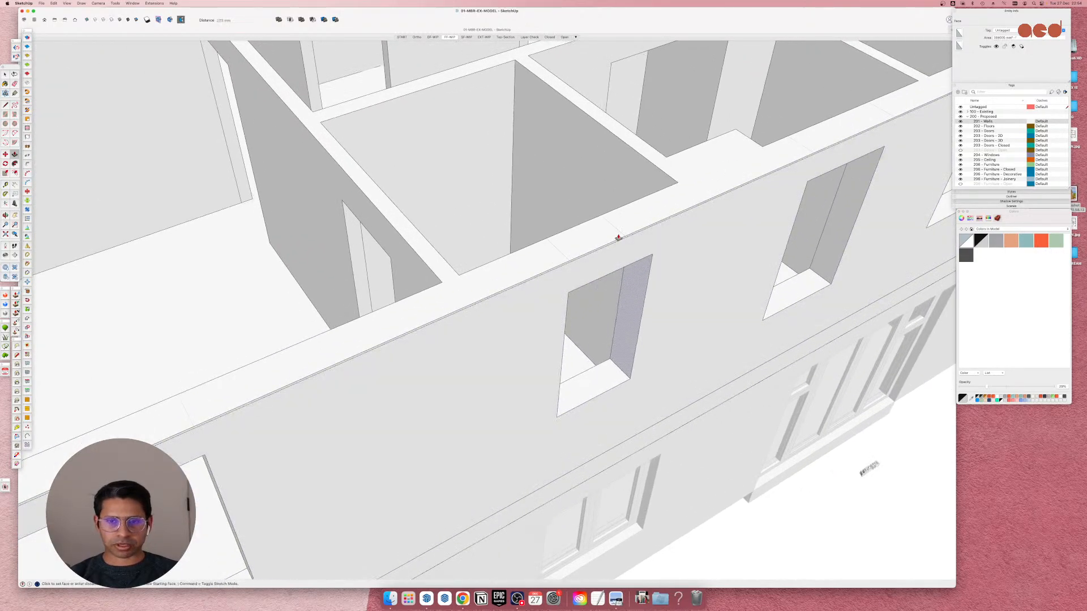
{"action": "left_click", "coordinate": [617, 232]}
{"action": "middle_click_drag", "start_coordinate": [617, 237], "coordinate": [339, 283]}
{"action": "scroll", "coordinate": [325, 274], "scroll_direction": "down", "scroll_amount": 5}
{"action": "scroll", "coordinate": [325, 274], "scroll_direction": "up", "scroll_amount": 5}
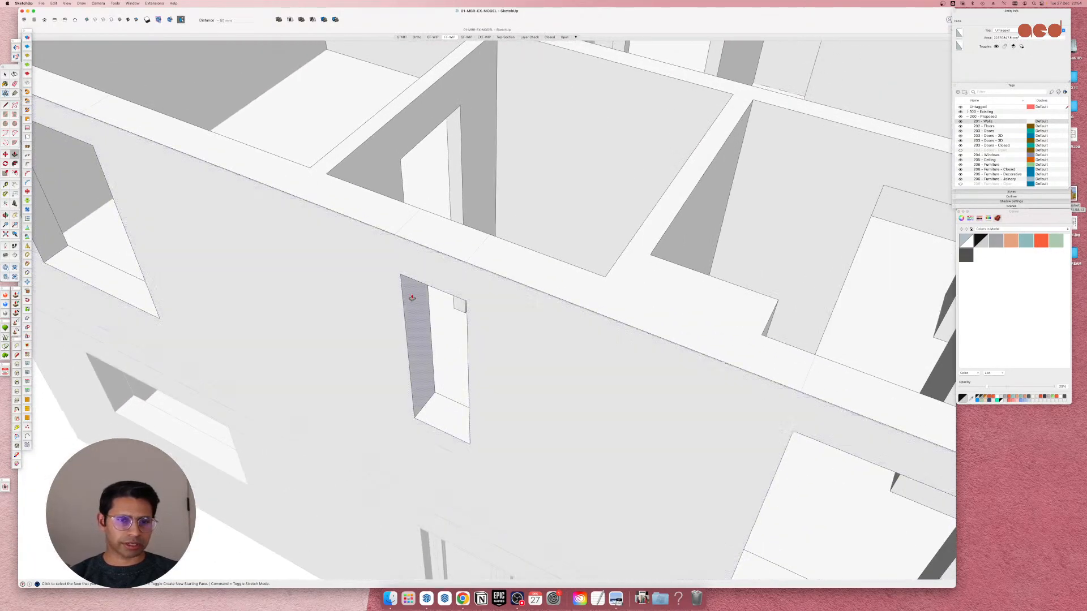
Align the side reveals of the last two upper-floor windows, including the one above the patio doors, with their marker lines using Push/Pull.
{"action": "scroll", "coordinate": [320, 242], "scroll_direction": "down", "scroll_amount": 10}
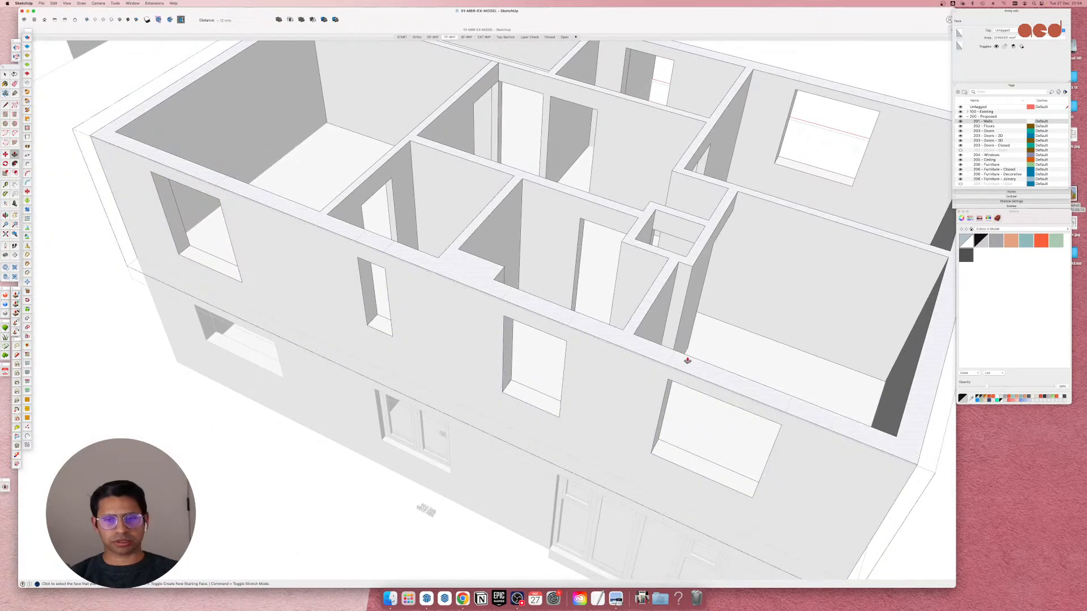
{"action": "scroll", "coordinate": [477, 327], "scroll_direction": "up", "scroll_amount": 8}
{"action": "middle_click_drag", "start_coordinate": [356, 323], "coordinate": [724, 299]}
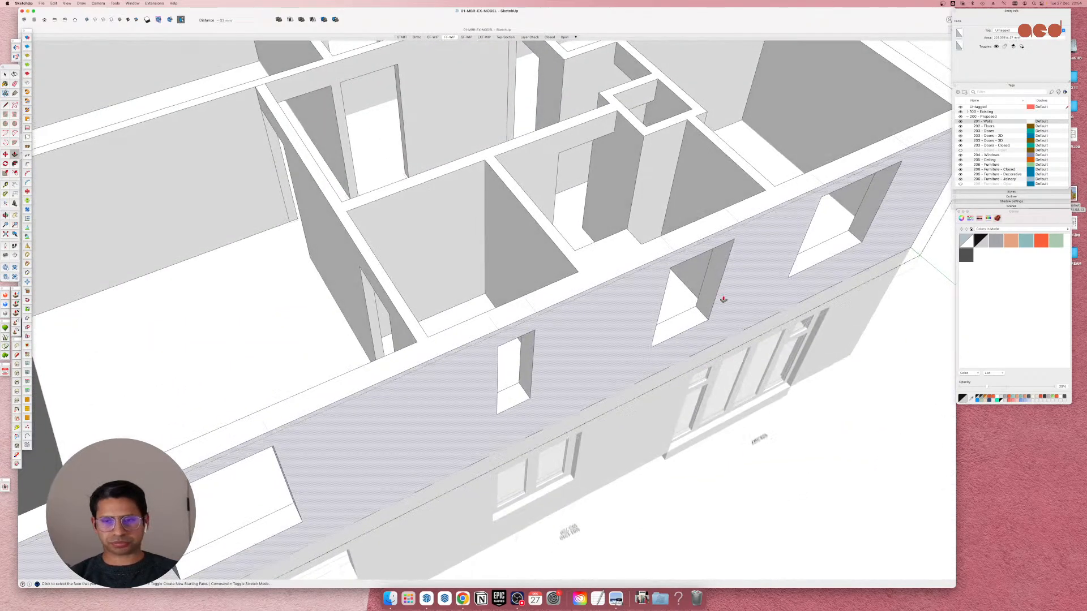
{"action": "scroll", "coordinate": [716, 260], "scroll_direction": "down", "scroll_amount": 8}
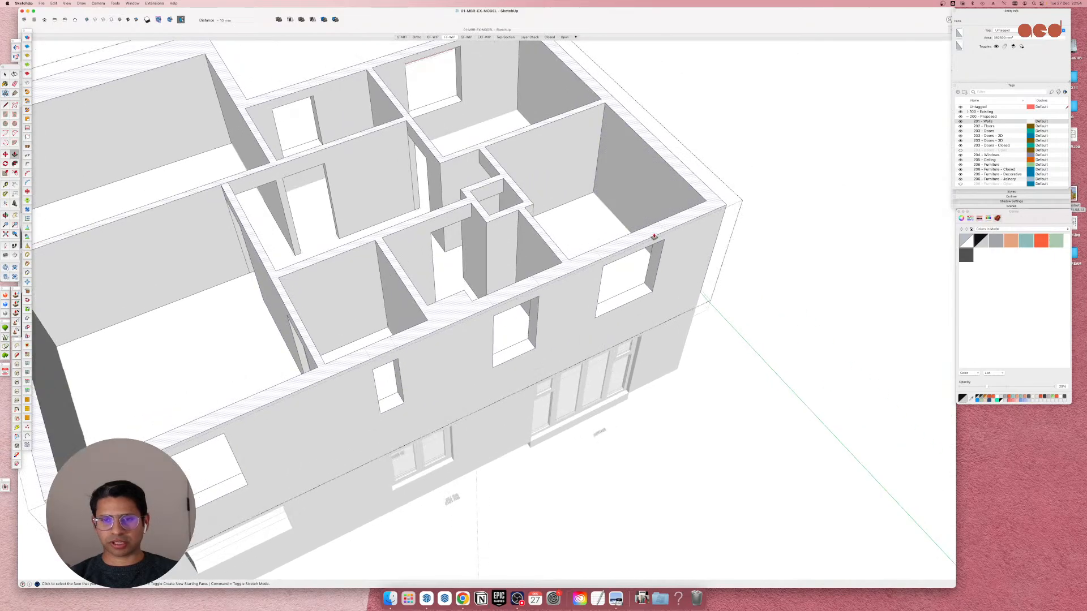
{"action": "scroll", "coordinate": [655, 256], "scroll_direction": "up", "scroll_amount": 8}
{"action": "middle_click_drag", "start_coordinate": [657, 228], "coordinate": [221, 280]}
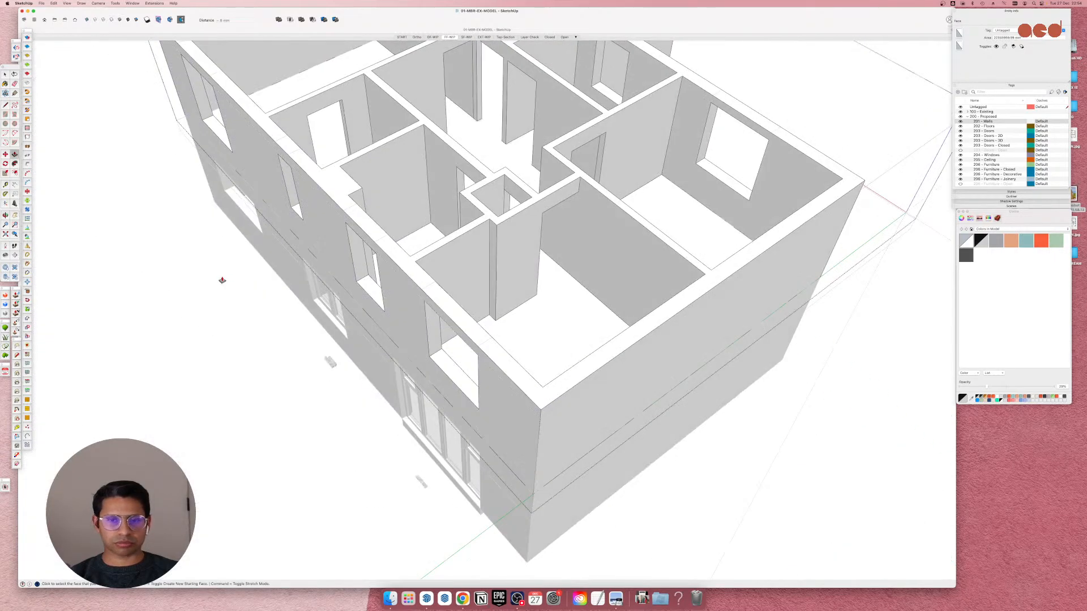
{"action": "scroll", "coordinate": [477, 310], "scroll_direction": "up", "scroll_amount": 8}
{"action": "scroll", "coordinate": [522, 296], "scroll_direction": "up", "scroll_amount": 3}
{"action": "left_click", "coordinate": [541, 303]}
{"action": "left_click", "coordinate": [539, 209]}
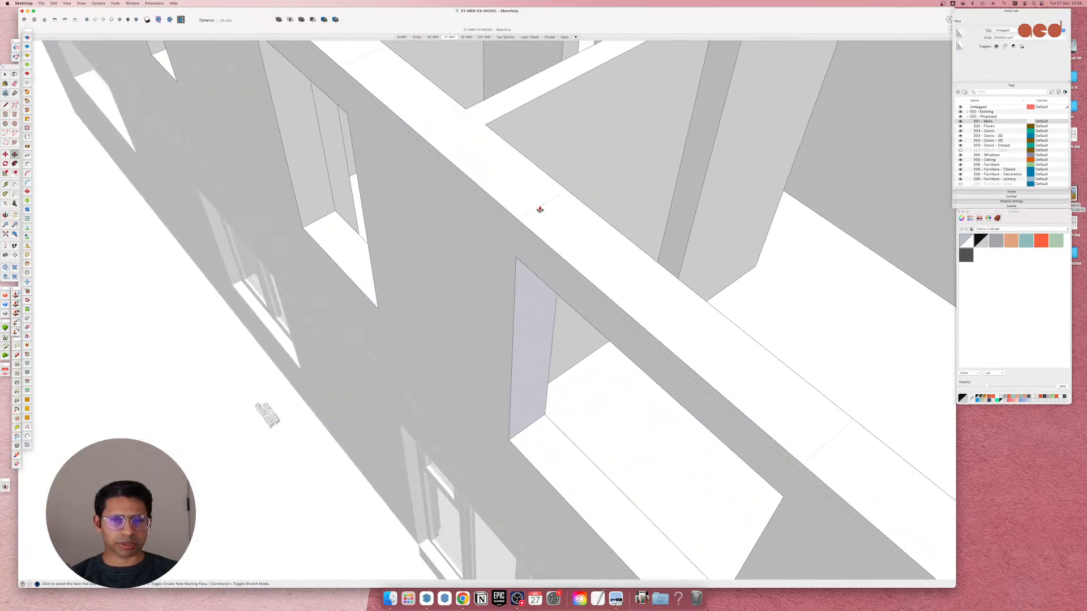
Examine the upper-floor window openings along the patio-door side against the wall layout and the ground-floor windows.
{"action": "scroll", "coordinate": [508, 304], "scroll_direction": "down", "scroll_amount": 5}
{"action": "scroll", "coordinate": [447, 409], "scroll_direction": "down", "scroll_amount": 15}
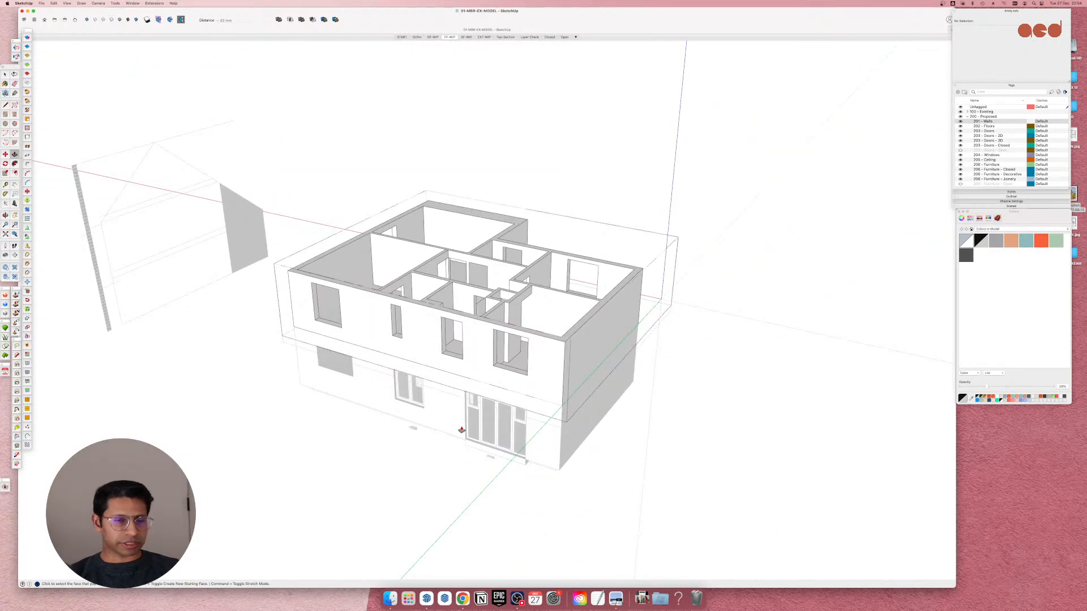
{"action": "middle_click_drag", "start_coordinate": [461, 427], "coordinate": [523, 333]}
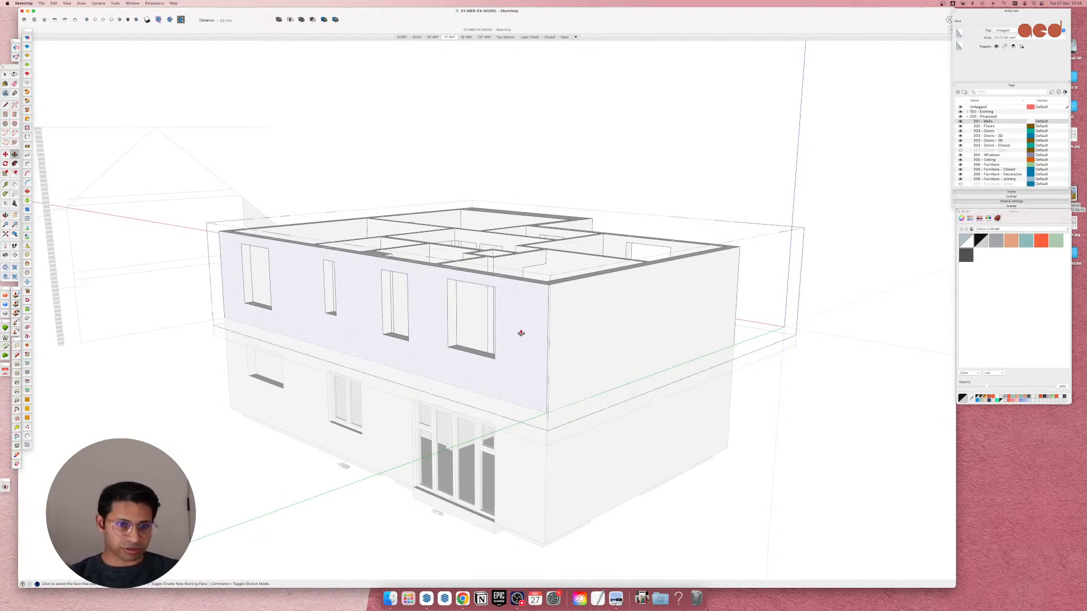
{"action": "scroll", "coordinate": [510, 351], "scroll_direction": "up", "scroll_amount": 8}
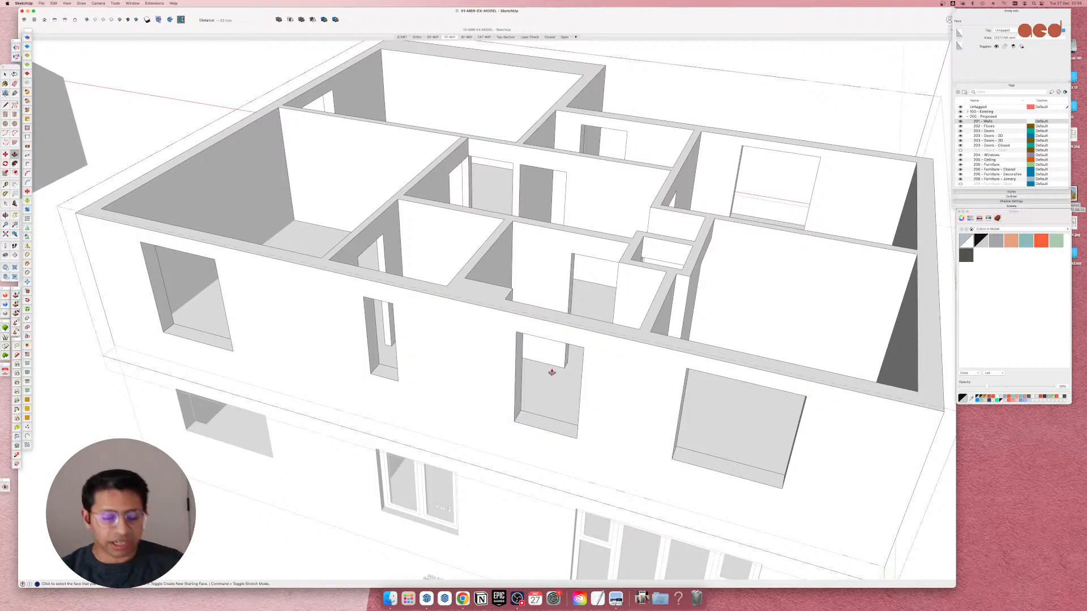
{"action": "left_click", "coordinate": [508, 365]}
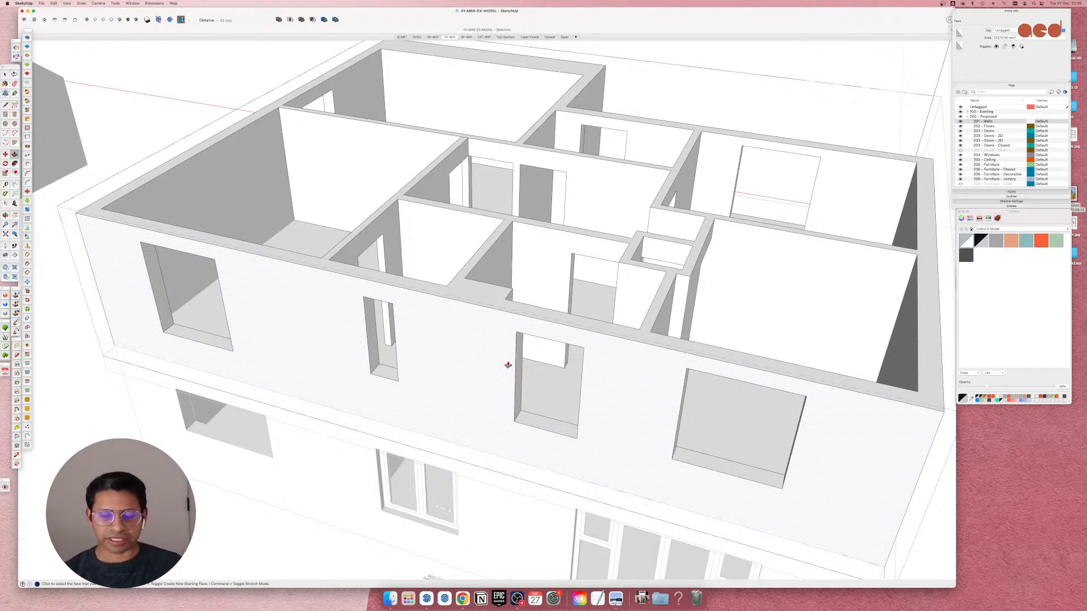
{"action": "middle_click_drag", "start_coordinate": [512, 349], "coordinate": [306, 310]}
{"action": "scroll", "coordinate": [306, 310], "scroll_direction": "down", "scroll_amount": 4}
{"action": "left_click", "coordinate": [306, 310]}
{"action": "scroll", "coordinate": [442, 358], "scroll_direction": "up", "scroll_amount": 4}
{"action": "mouse_move", "coordinate": [473, 392]}
{"action": "middle_mouse_down"}
{"action": "mouse_move", "coordinate": [469, 343]}
{"action": "mouse_move", "coordinate": [466, 382]}
{"action": "middle_mouse_up"}
{"action": "key", "text": "p"}
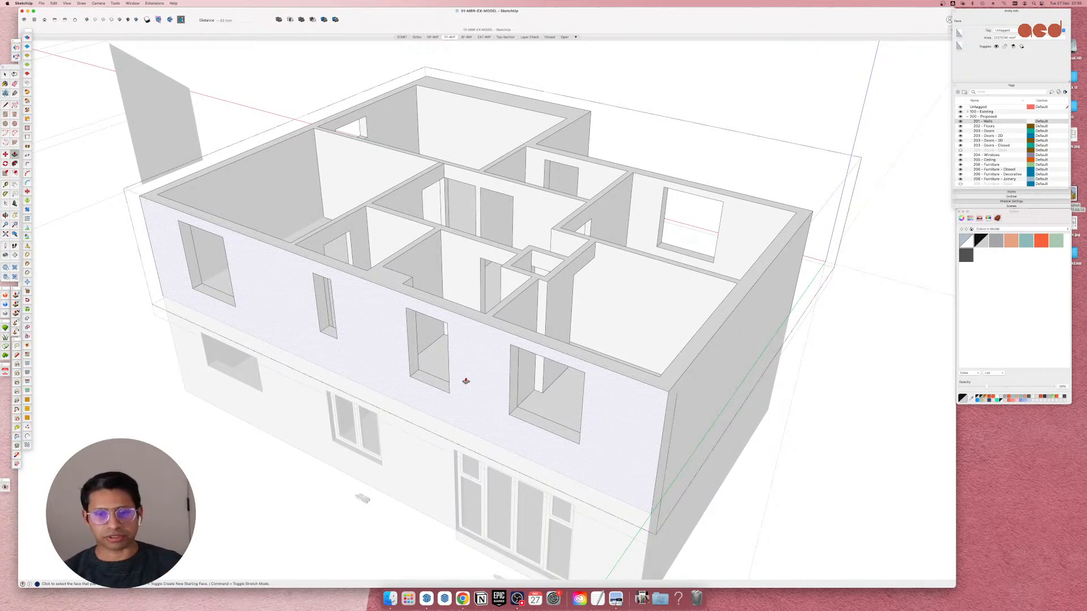
{"action": "scroll", "coordinate": [640, 415], "scroll_direction": "down", "scroll_amount": 2}
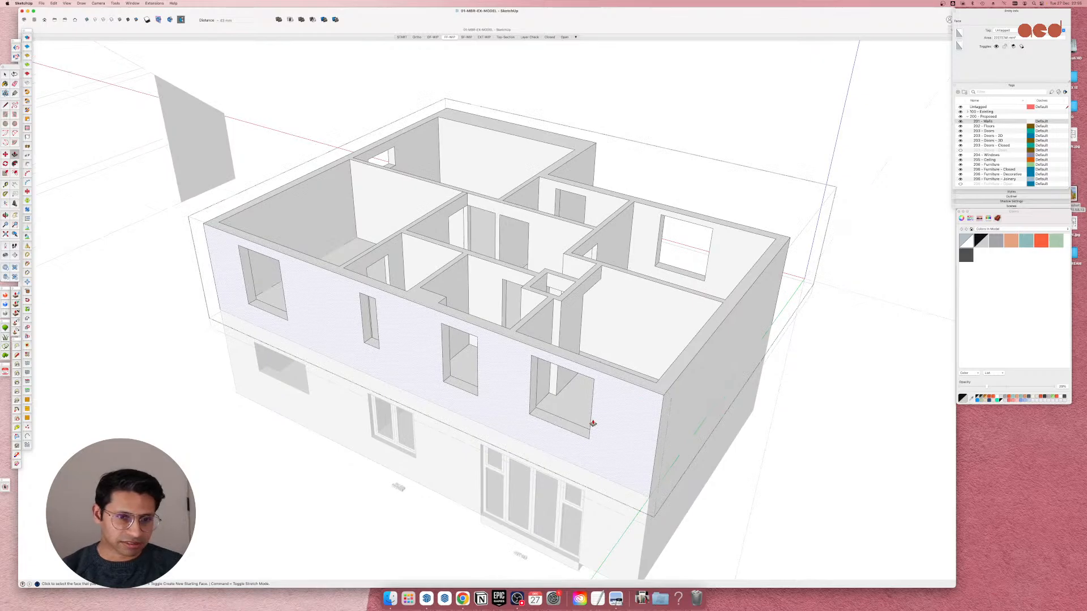
{"action": "scroll", "coordinate": [427, 323], "scroll_direction": "up", "scroll_amount": 5}
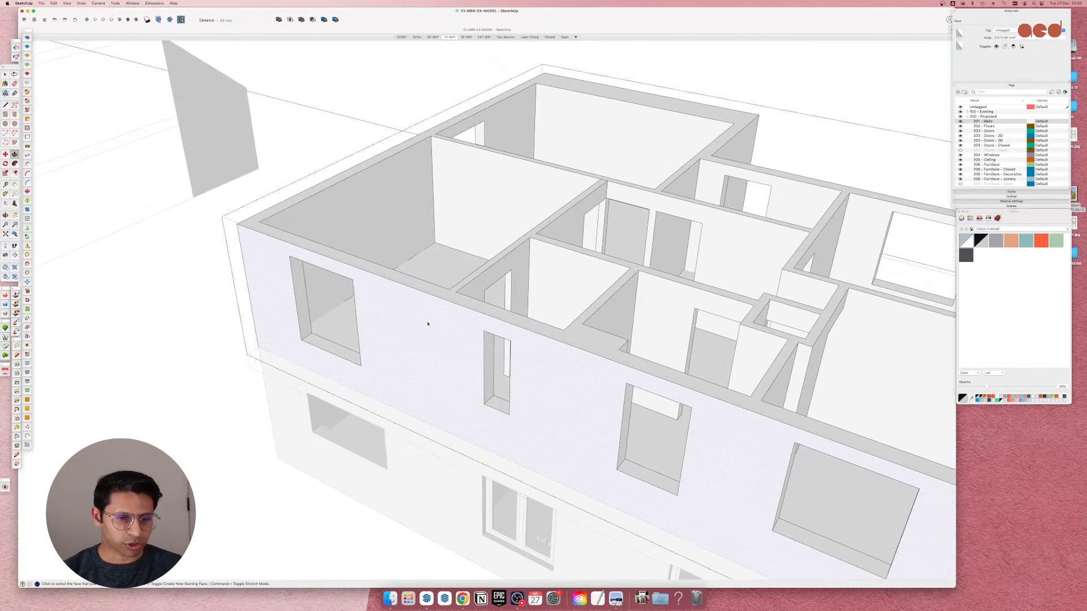
{"action": "scroll", "coordinate": [428, 324], "scroll_direction": "down", "scroll_amount": 5}
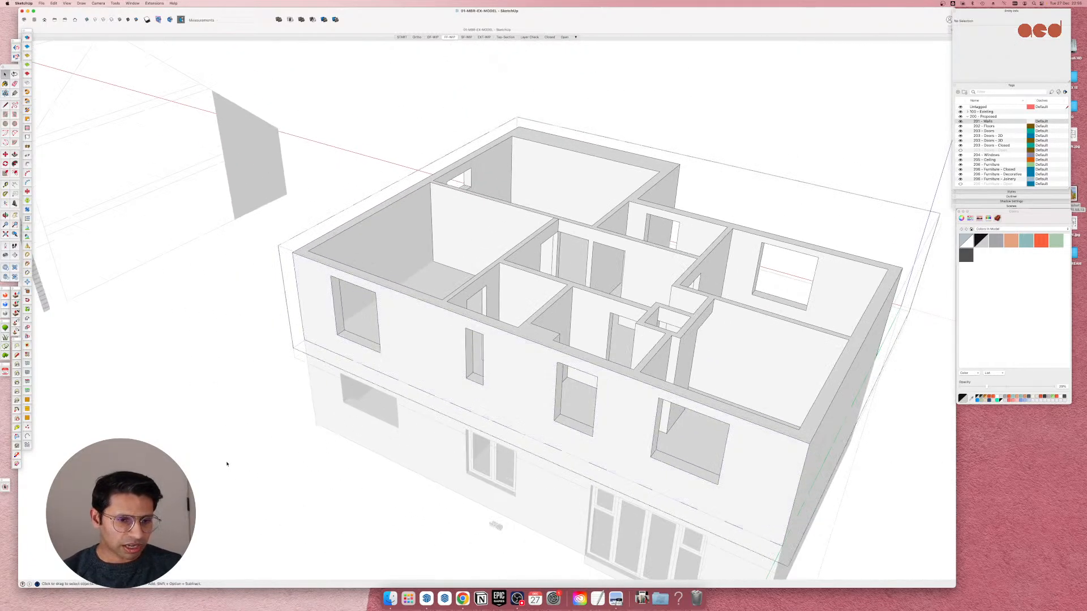
Exit the upper-floor wall group and draw a long rectangle on the ground beside the patio-door side of the house.
{"action": "key", "text": "space"}
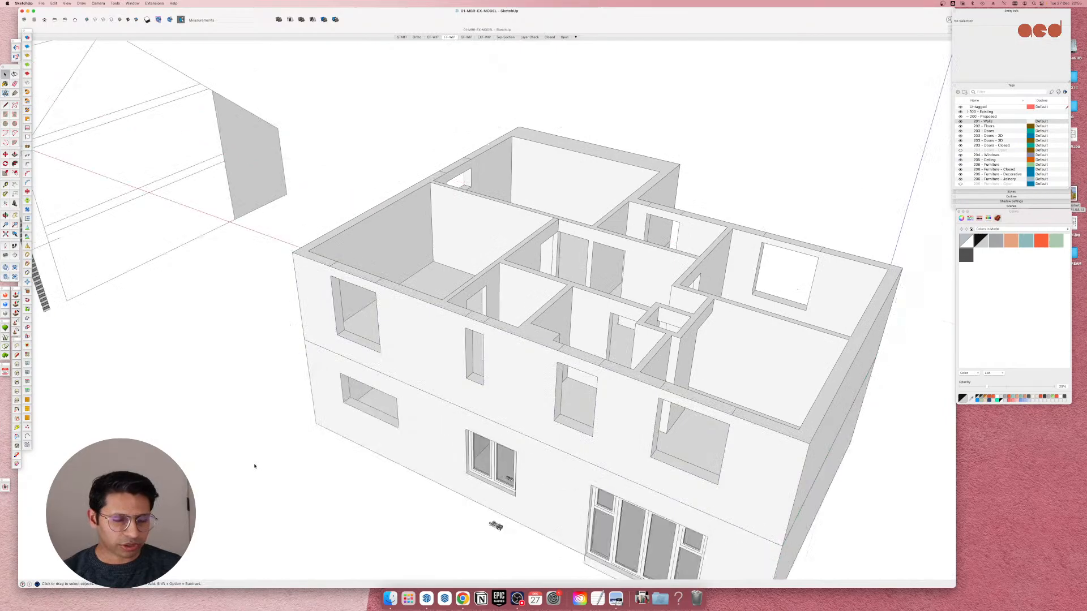
{"action": "scroll", "coordinate": [537, 309], "scroll_direction": "down", "scroll_amount": 5}
{"action": "middle_click_drag", "start_coordinate": [544, 311], "coordinate": [531, 357]}
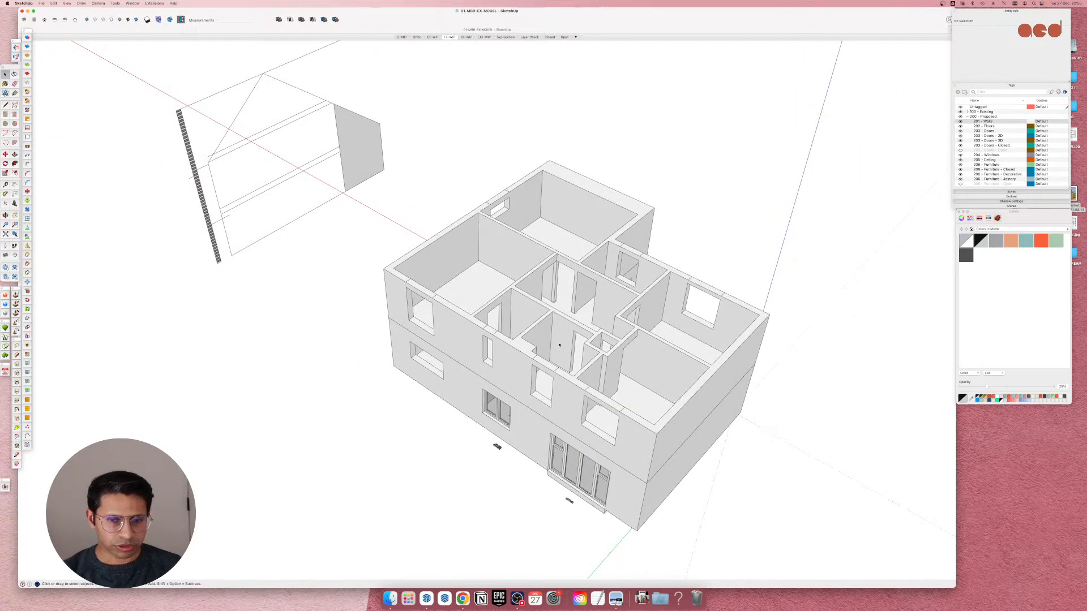
{"action": "scroll", "coordinate": [533, 361], "scroll_direction": "up", "scroll_amount": 5}
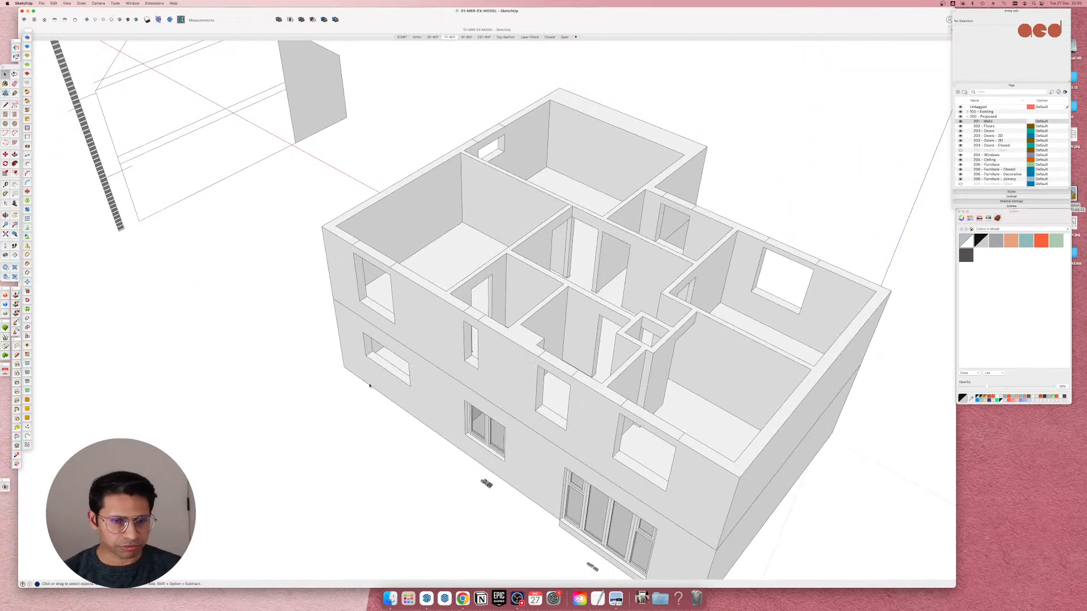
{"action": "key", "text": "r"}
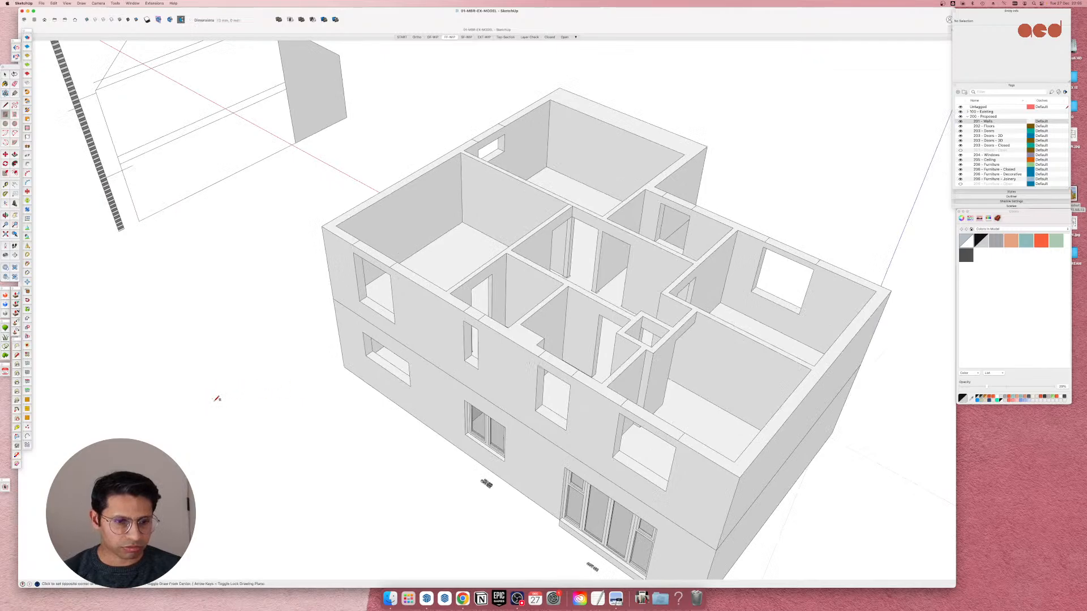
{"action": "left_click", "coordinate": [213, 397]}
{"action": "left_click", "coordinate": [388, 463]}
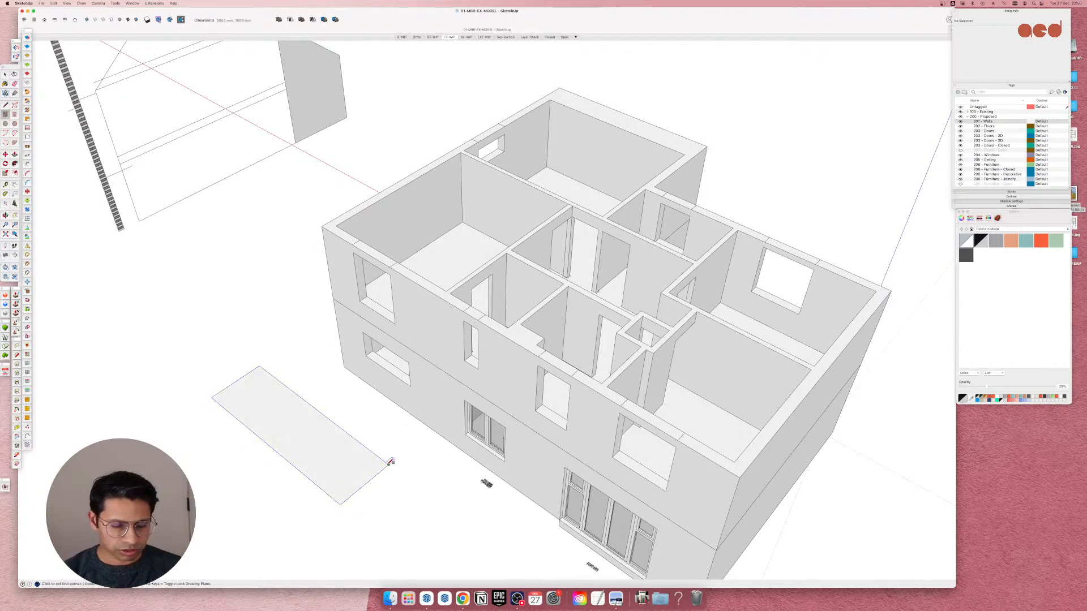
Extrude the ground rectangle upward into a tall solid box beside the house with Push/Pull.
{"action": "key", "text": "p"}
{"action": "left_click", "coordinate": [347, 437]}
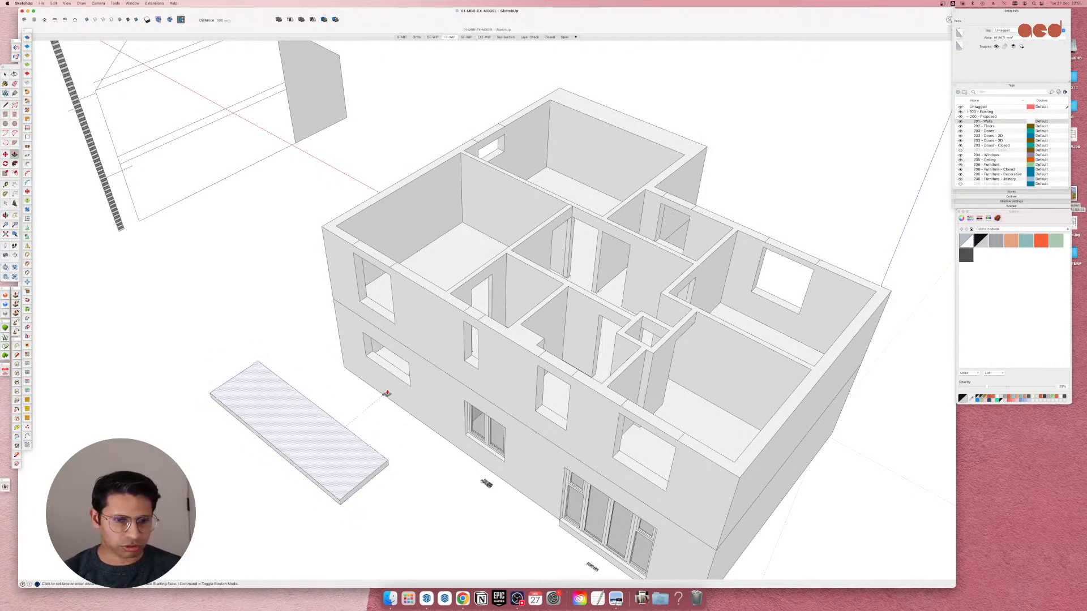
{"action": "left_click", "coordinate": [462, 253]}
{"action": "scroll", "coordinate": [412, 300], "scroll_direction": "up", "scroll_amount": 3}
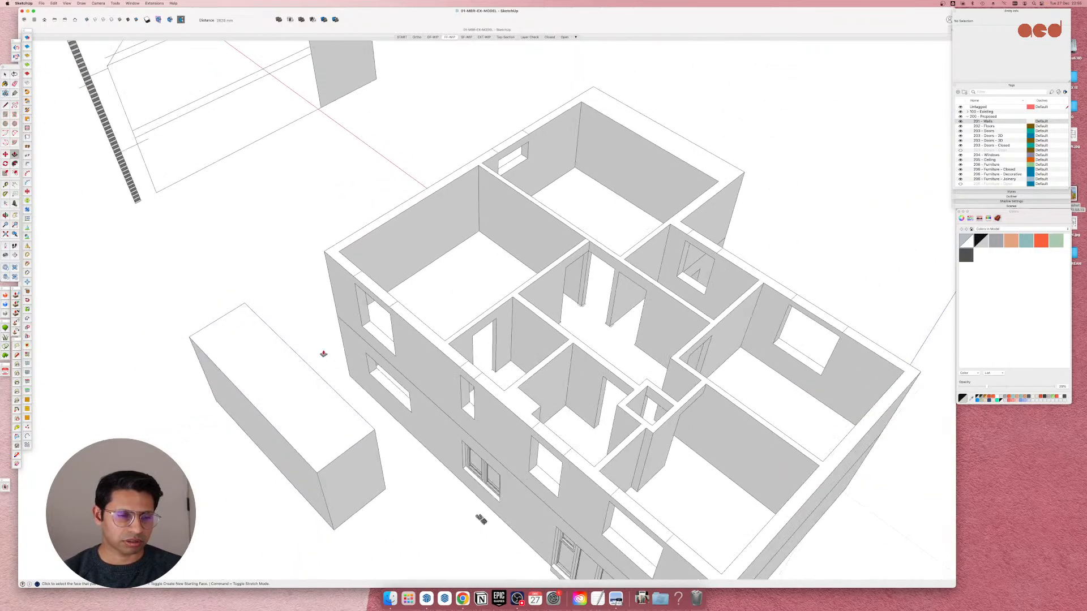
{"action": "scroll", "coordinate": [324, 353], "scroll_direction": "up", "scroll_amount": 3}
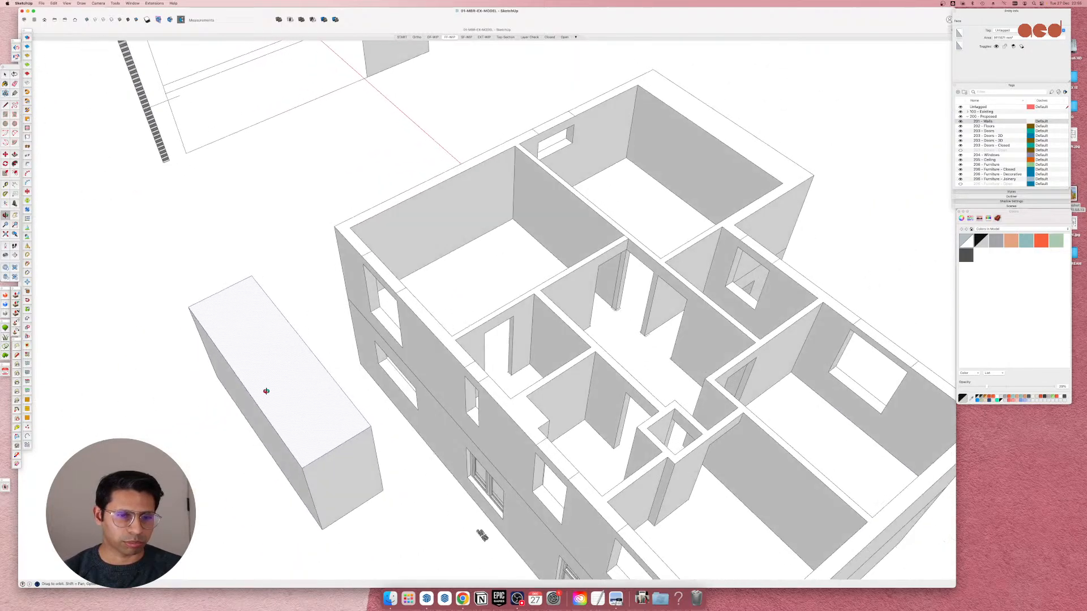
{"action": "scroll", "coordinate": [439, 295], "scroll_direction": "up", "scroll_amount": 4}
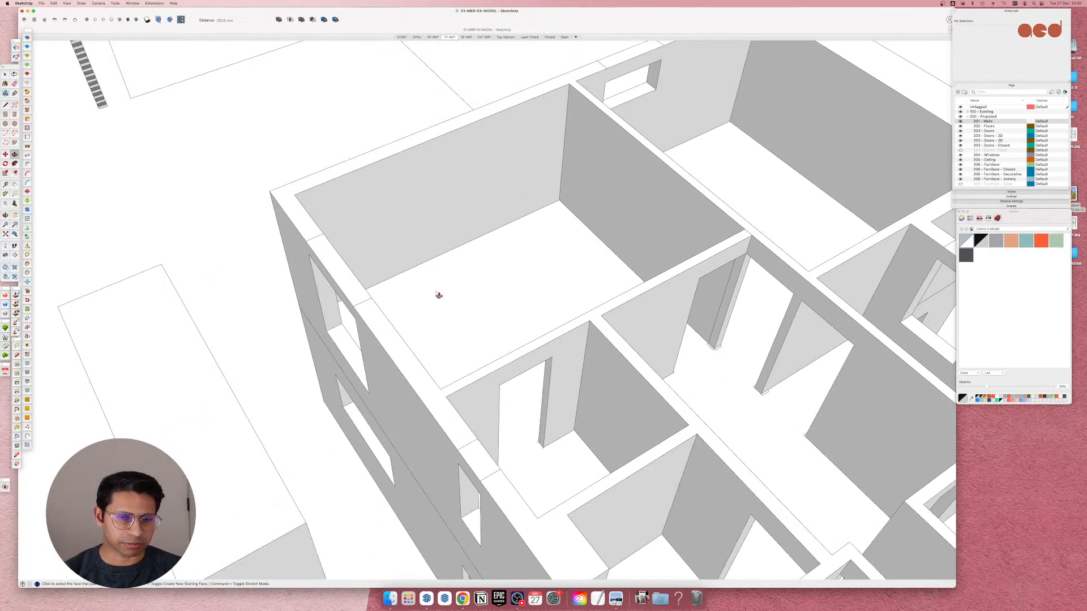
Raise the top of the solid box beside the house to window-sill reference height with Push/Pull.
{"action": "scroll", "coordinate": [438, 295], "scroll_direction": "down", "scroll_amount": 5}
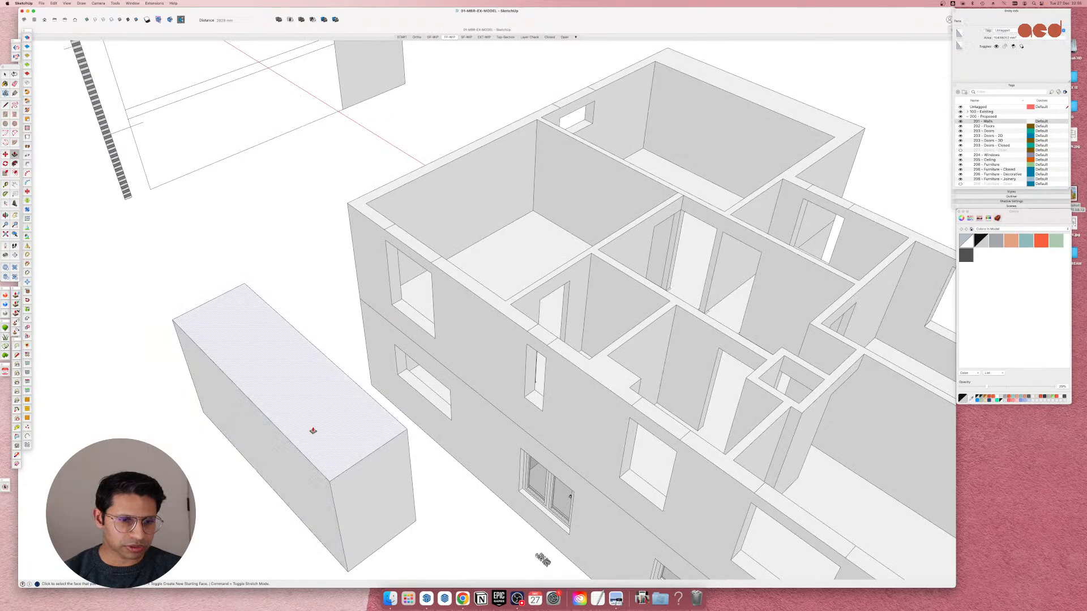
{"action": "left_click", "coordinate": [312, 431]}
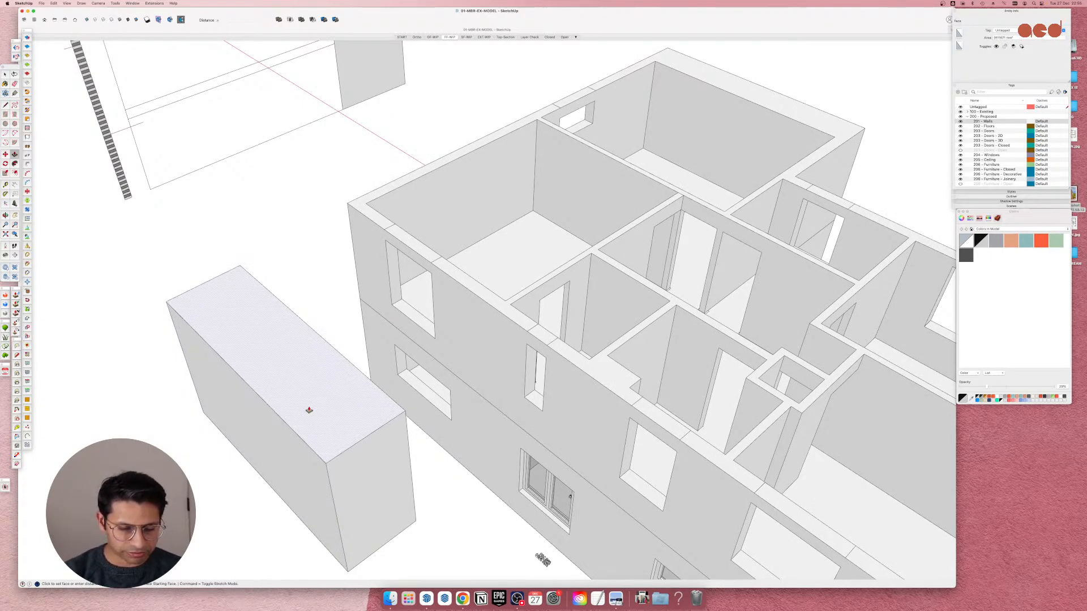
{"action": "left_click", "coordinate": [309, 409]}
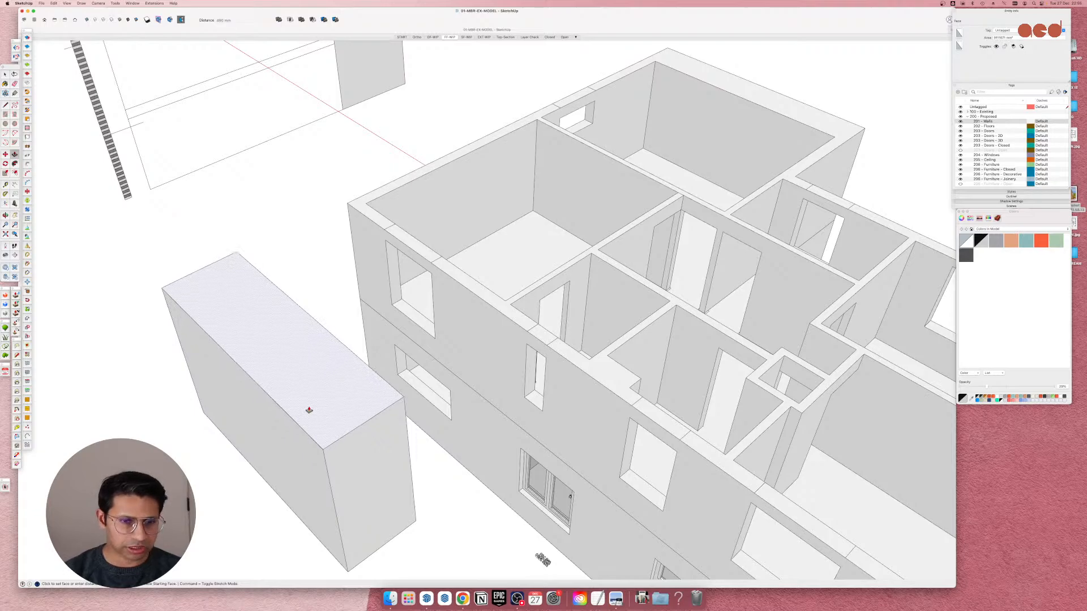
{"action": "key", "text": "space"}
Enter the upper-floor wall group and Push/Pull the sill of the corner window beside the box level with the box's top.
{"action": "double_click", "coordinate": [411, 314]}
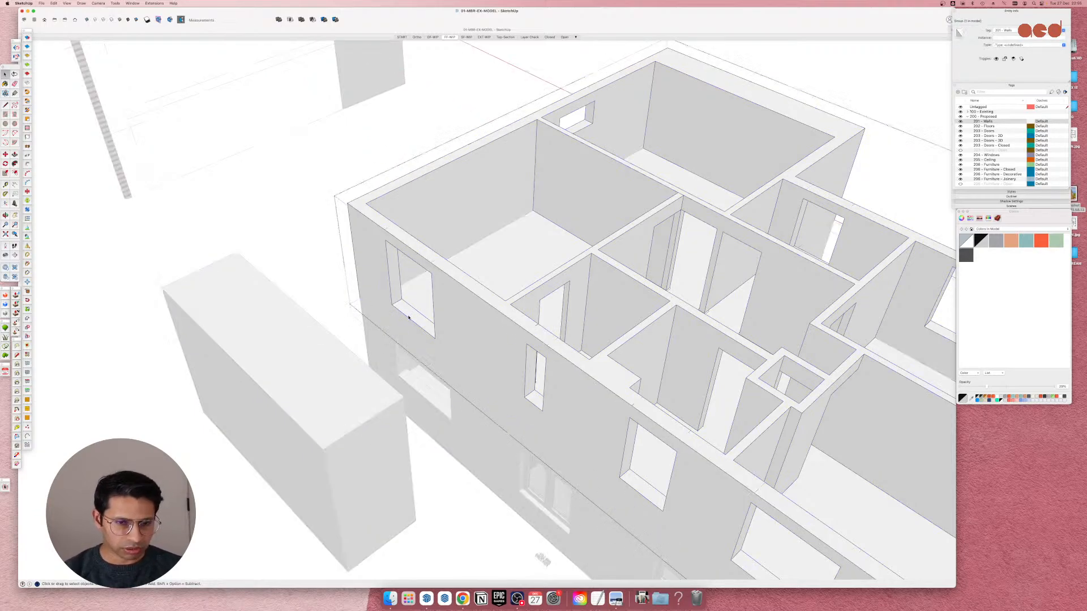
{"action": "double_click", "coordinate": [409, 316]}
{"action": "key", "text": "p"}
{"action": "left_click", "coordinate": [410, 316]}
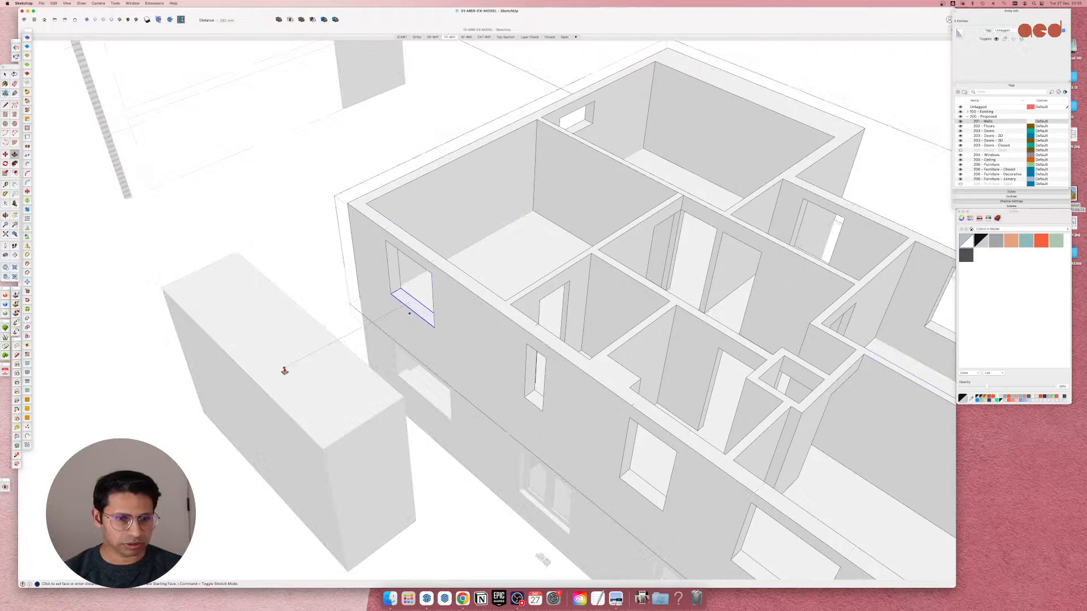
{"action": "left_click", "coordinate": [284, 370]}
Set the sills of the other upper-floor windows on the patio-door side and the opposite wall level with the box's top.
{"action": "scroll", "coordinate": [248, 276], "scroll_direction": "down", "scroll_amount": 2}
{"action": "scroll", "coordinate": [248, 276], "scroll_direction": "down", "scroll_amount": 2}
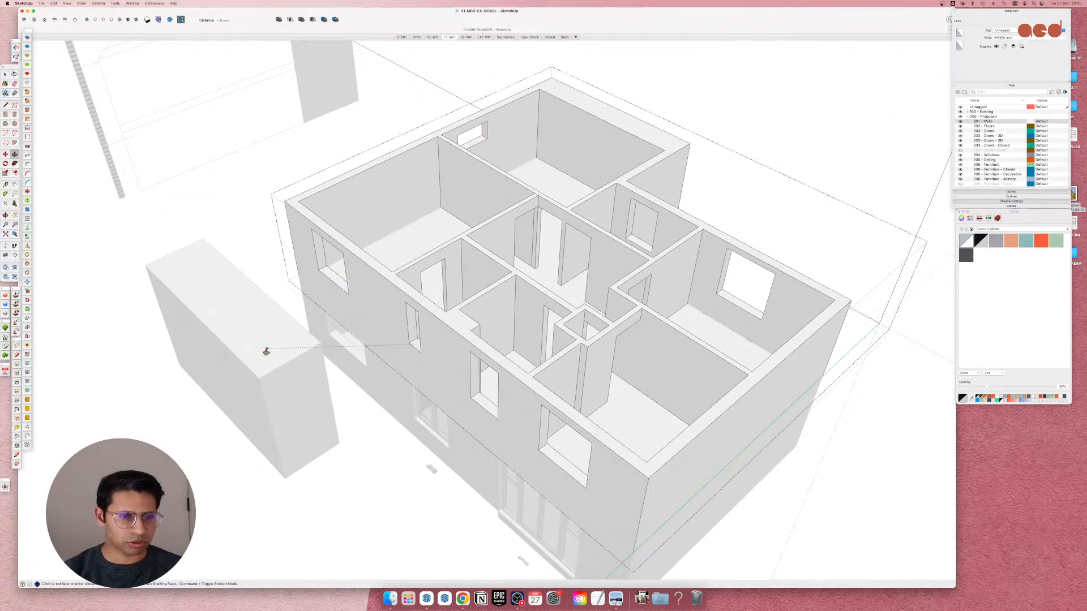
{"action": "left_click", "coordinate": [486, 405]}
{"action": "left_click", "coordinate": [255, 355]}
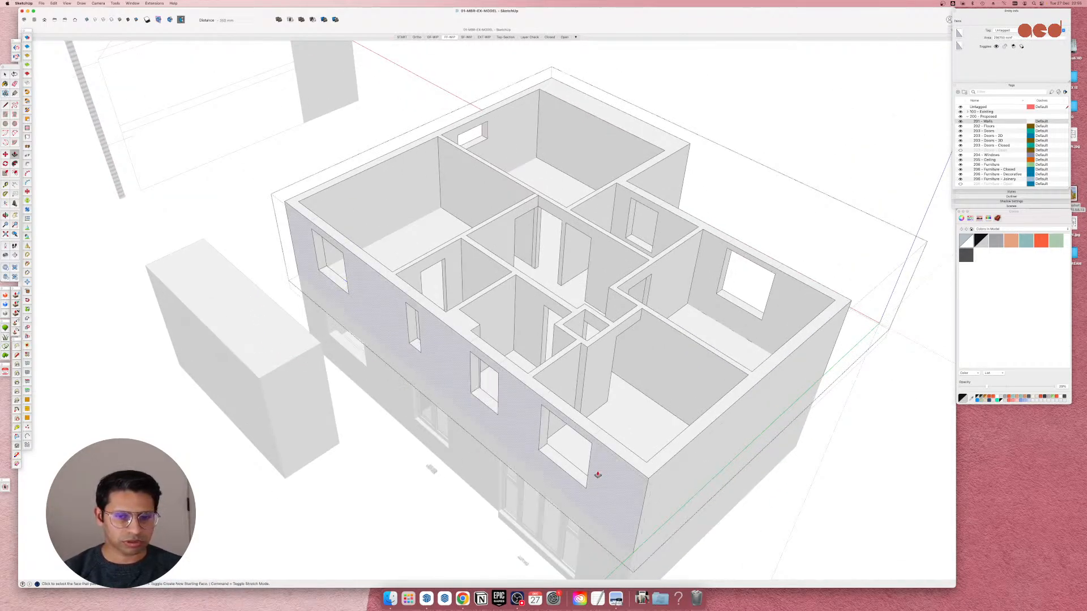
{"action": "double_click", "coordinate": [564, 471]}
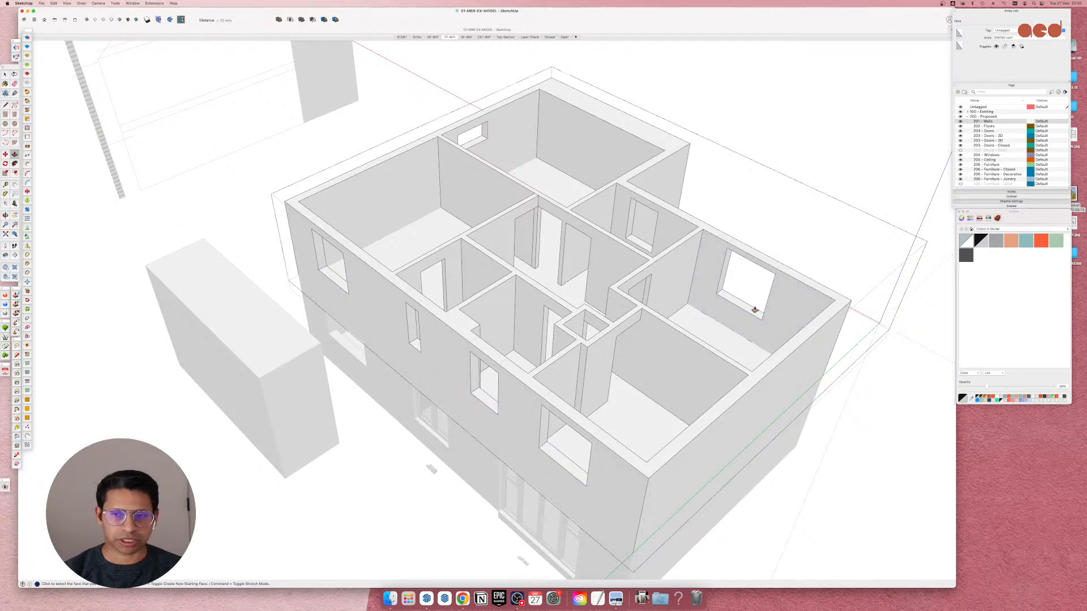
{"action": "double_click", "coordinate": [754, 310]}
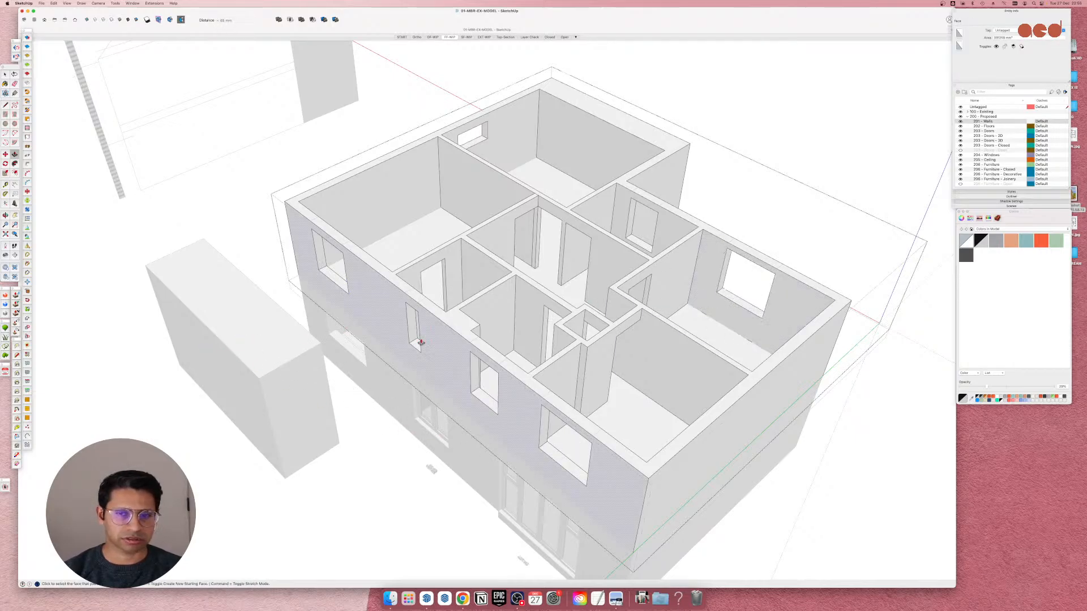
{"action": "left_click", "coordinate": [638, 243]}
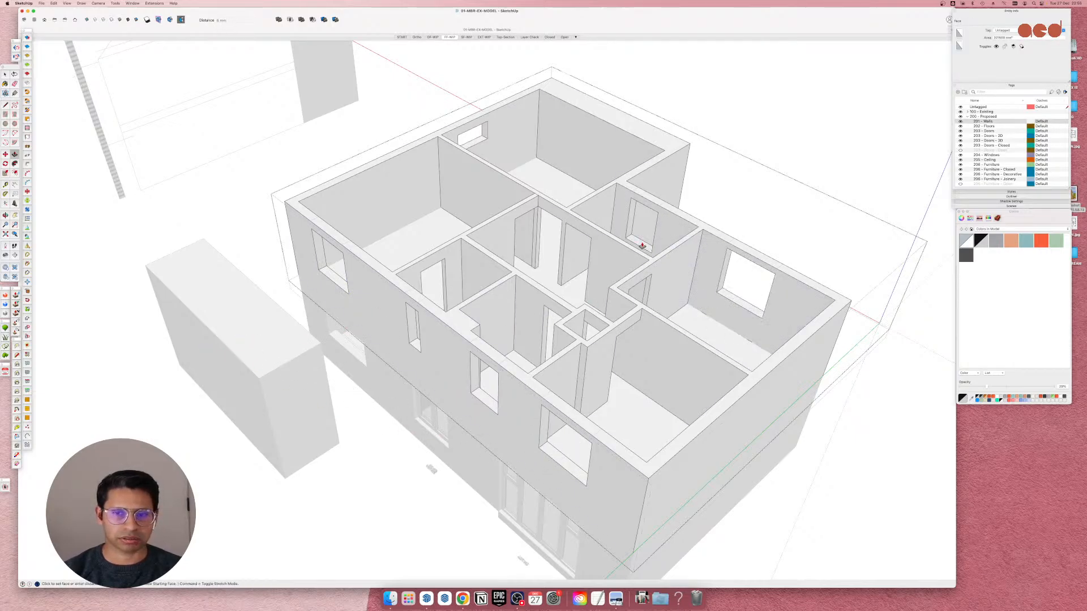
{"action": "left_click", "coordinate": [226, 316]}
Place a horizontal Tape Measure guide from the floor edge of the end wall at the small high window's sill.
{"action": "middle_click_drag", "start_coordinate": [408, 245], "coordinate": [677, 323]}
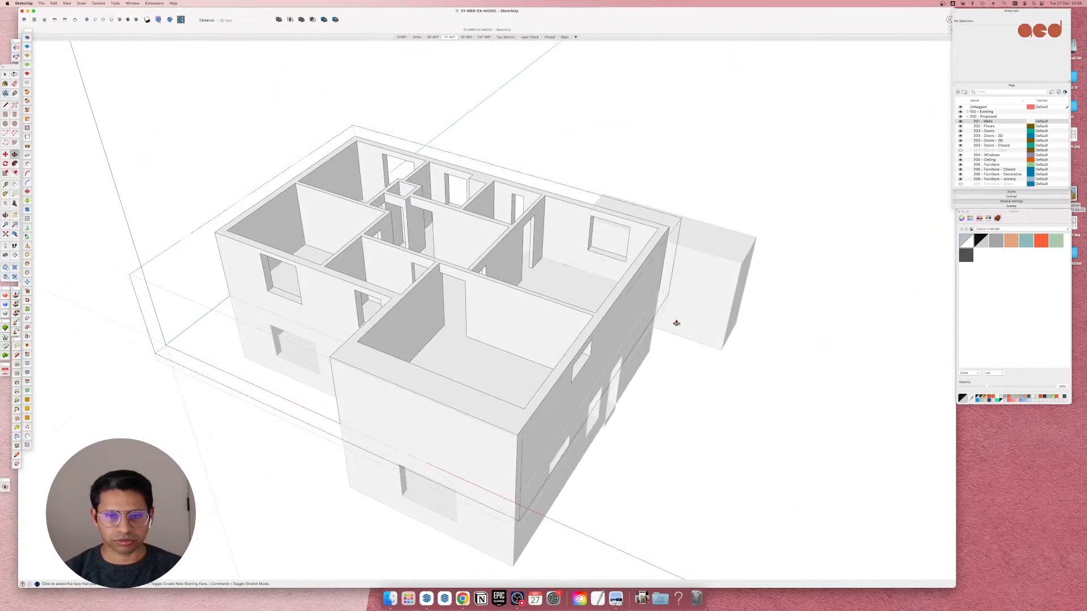
{"action": "key", "text": "space"}
{"action": "middle_click_drag", "start_coordinate": [684, 277], "coordinate": [776, 456]}
{"action": "scroll", "coordinate": [759, 134], "scroll_direction": "up", "scroll_amount": 6}
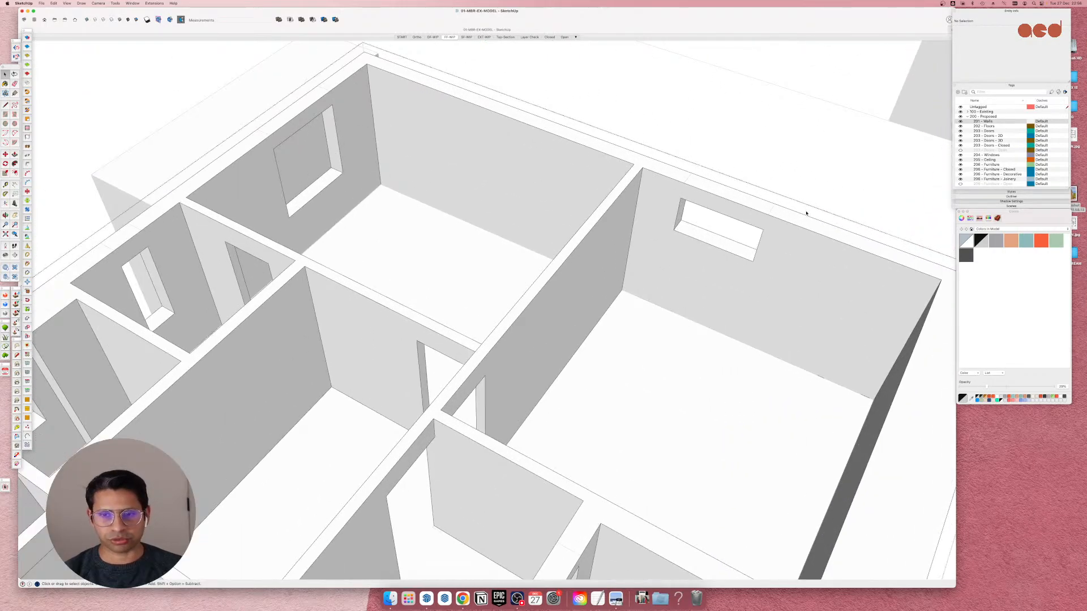
{"action": "scroll", "coordinate": [806, 214], "scroll_direction": "up", "scroll_amount": 3}
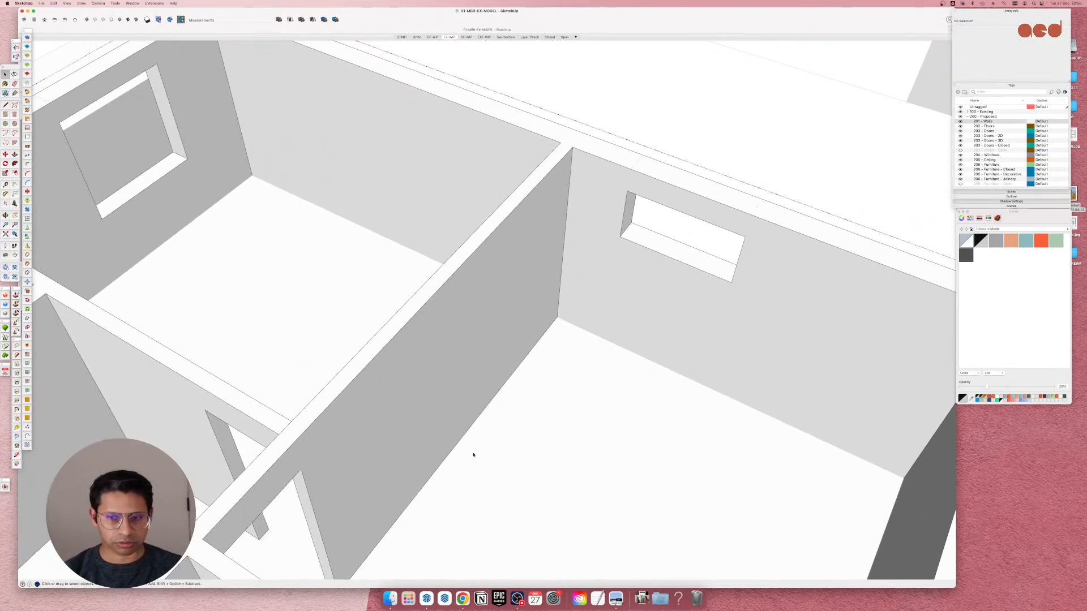
{"action": "key", "text": "t"}
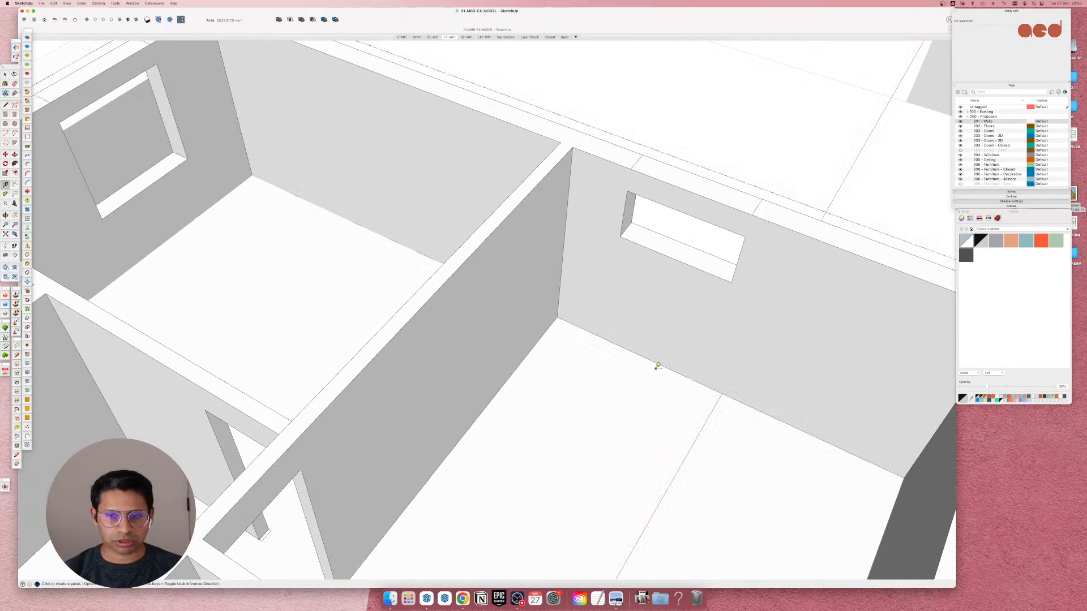
{"action": "left_click", "coordinate": [657, 364]}
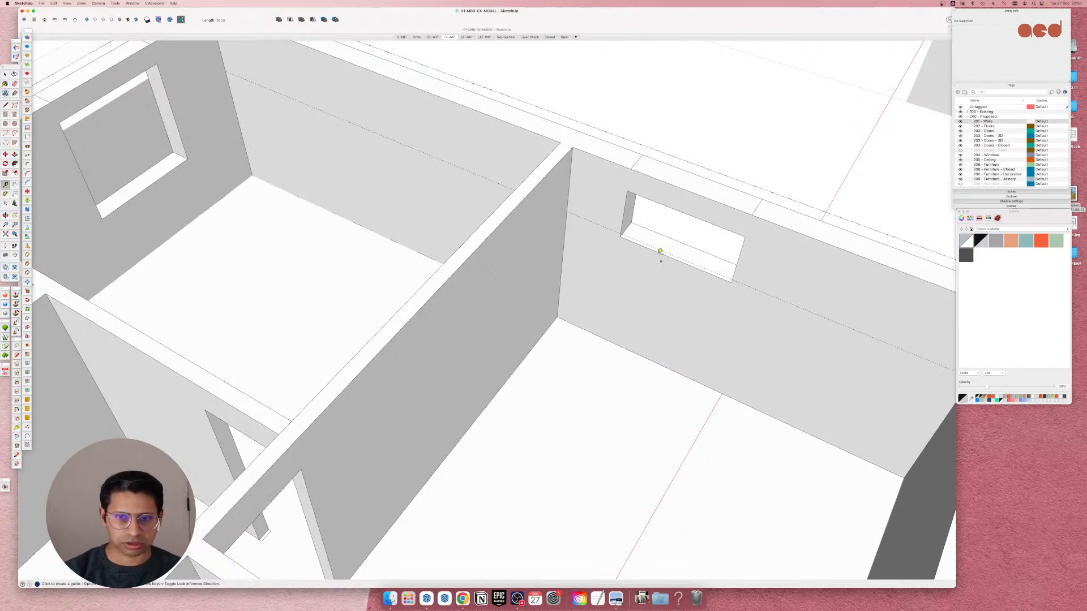
{"action": "left_click", "coordinate": [655, 250]}
Push/Pull the small high window's sill to the horizontal guide and delete that guide.
{"action": "key", "text": "space"}
{"action": "left_click", "coordinate": [651, 240]}
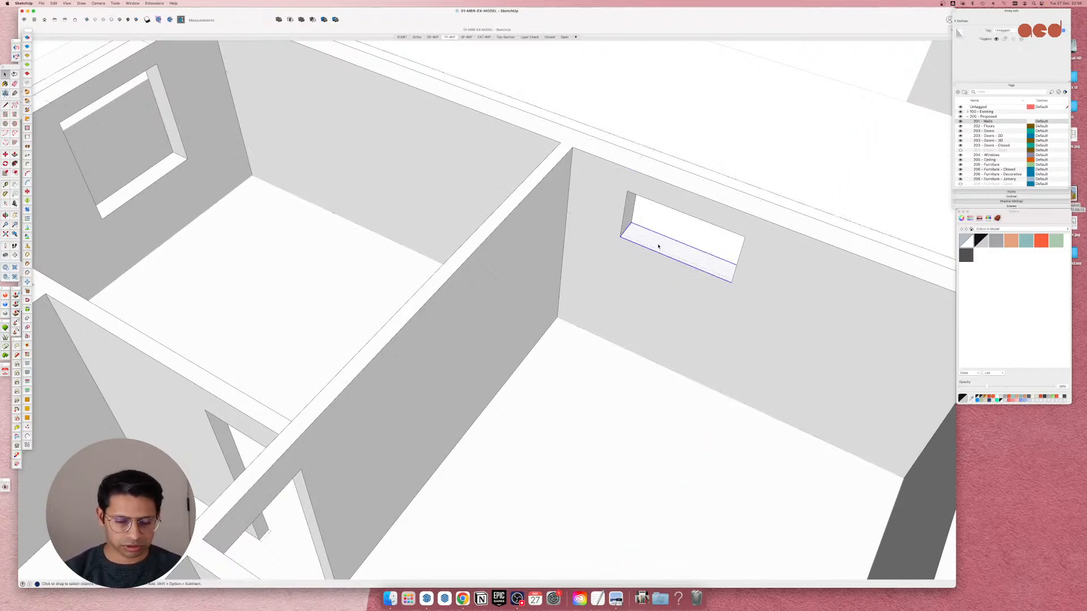
{"action": "key", "text": "p"}
{"action": "key", "text": "space"}
{"action": "left_click", "coordinate": [611, 232]}
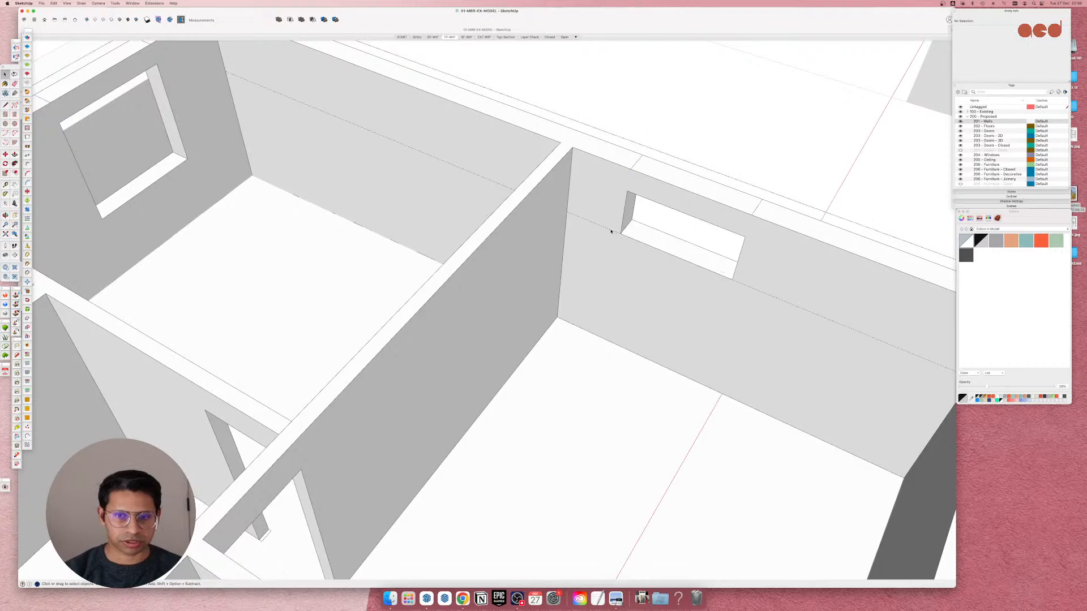
{"action": "key", "text": "Delete"}
Exit the upper-floor wall group and delete the solid reference box beside the house.
{"action": "scroll", "coordinate": [645, 272], "scroll_direction": "down", "scroll_amount": 10}
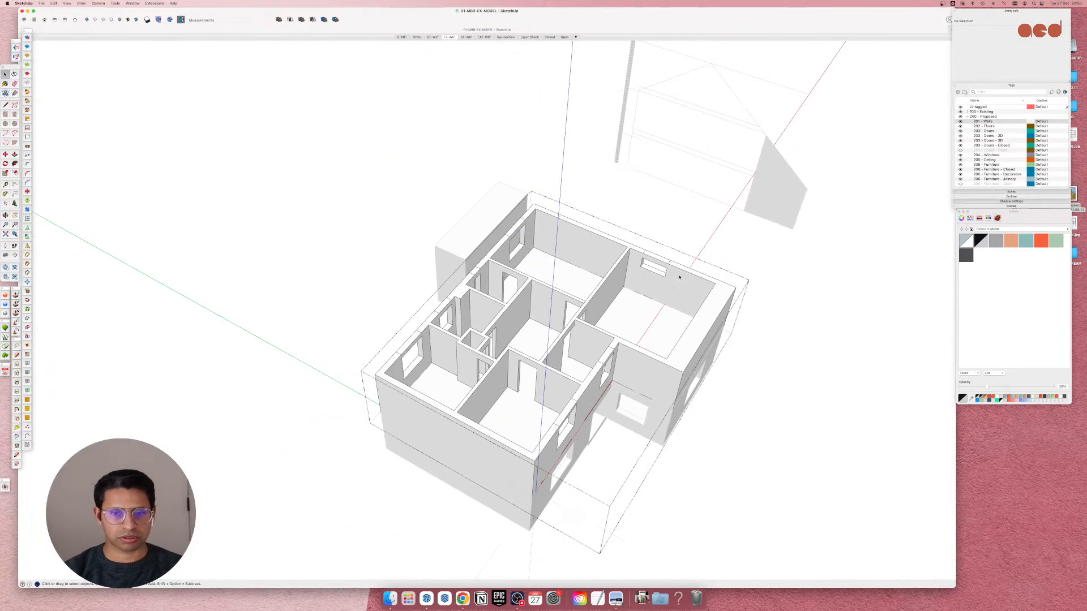
{"action": "key", "text": "Escape"}
{"action": "middle_click_drag", "start_coordinate": [481, 374], "coordinate": [639, 365]}
{"action": "scroll", "coordinate": [488, 304], "scroll_direction": "up", "scroll_amount": 4}
{"action": "left_click", "coordinate": [405, 301]}
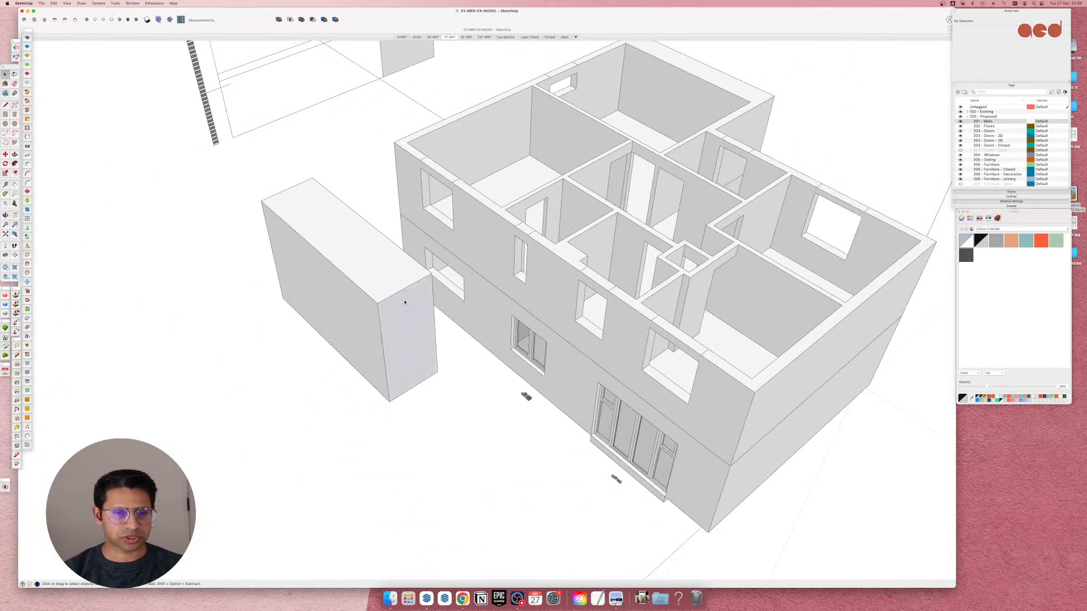
{"action": "triple_click", "coordinate": [402, 306]}
{"action": "key", "text": "Delete"}
{"action": "middle_click_drag", "start_coordinate": [403, 306], "coordinate": [486, 300]}
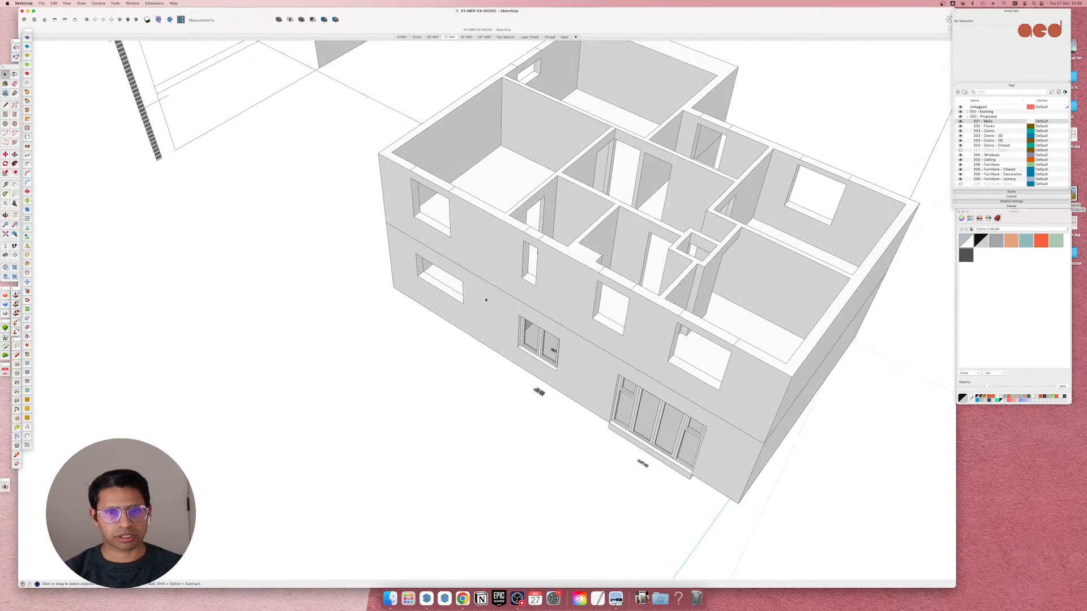
Delete the window marker lines on top of the upper-floor walls inside the wall group and exit the group.
{"action": "left_click", "coordinate": [453, 190]}
{"action": "double_click", "coordinate": [452, 191]}
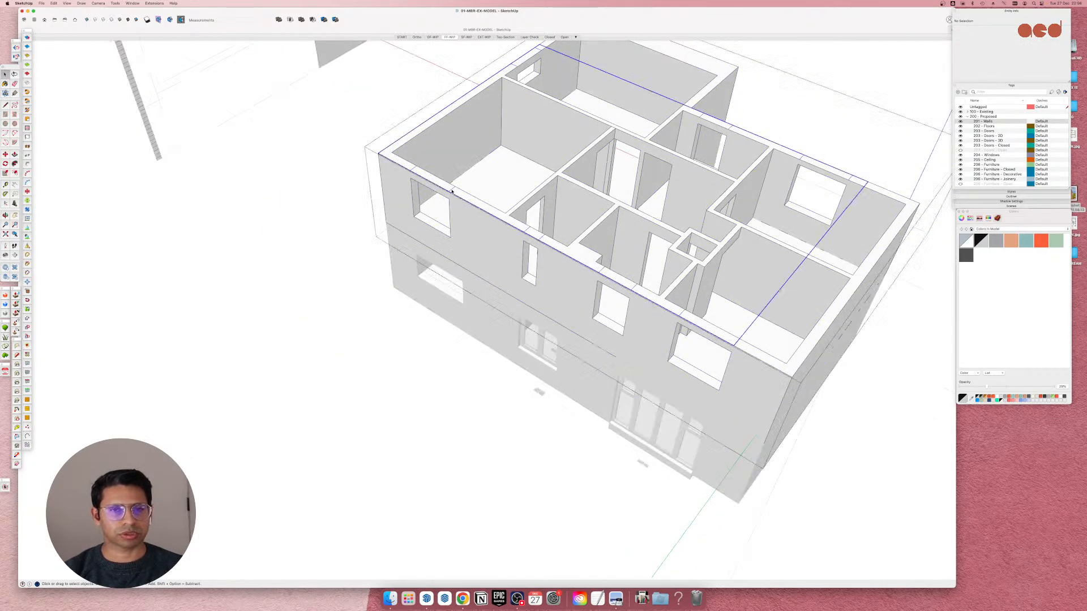
{"action": "key", "text": "Delete"}
{"action": "scroll", "coordinate": [390, 272], "scroll_direction": "down", "scroll_amount": 4}
{"action": "scroll", "coordinate": [577, 238], "scroll_direction": "up", "scroll_amount": 5}
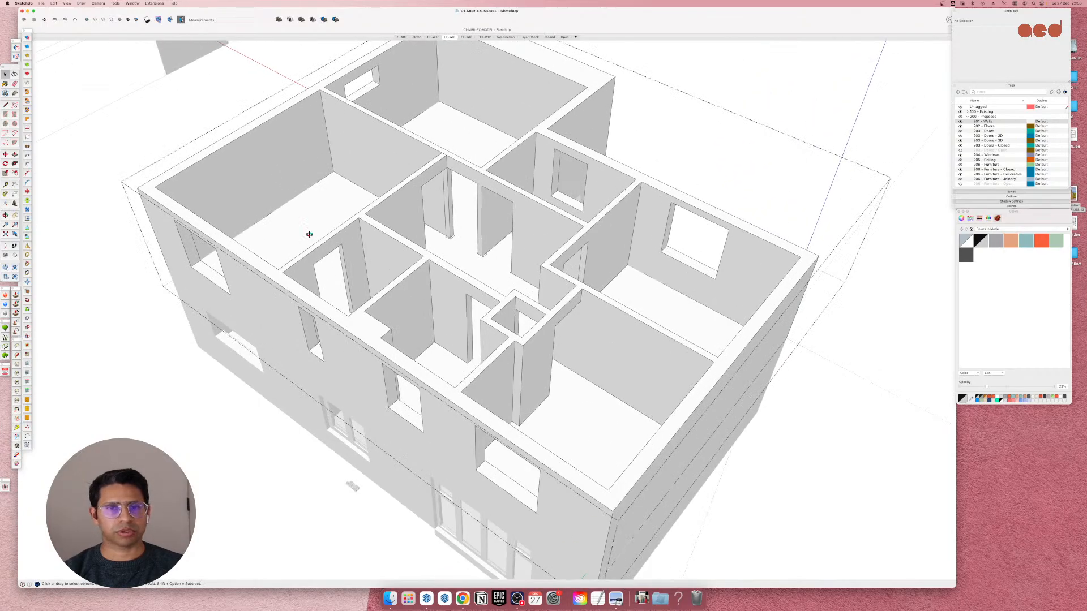
{"action": "middle_click_drag", "start_coordinate": [308, 236], "coordinate": [379, 97]}
{"action": "scroll", "coordinate": [701, 78], "scroll_direction": "down", "scroll_amount": 3}
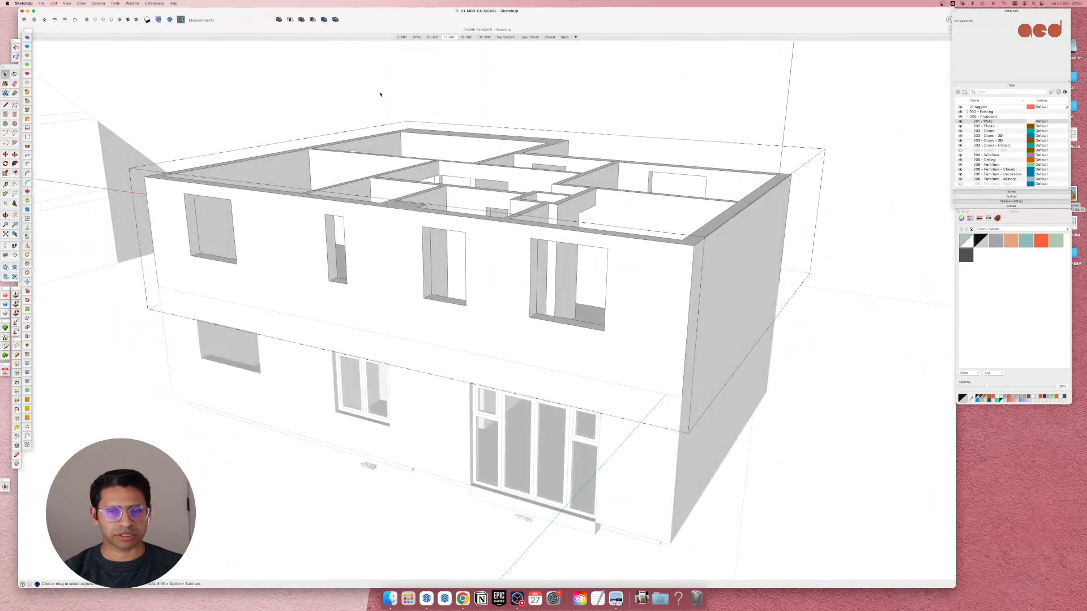
{"action": "scroll", "coordinate": [515, 335], "scroll_direction": "down", "scroll_amount": 2}
{"action": "scroll", "coordinate": [515, 335], "scroll_direction": "down", "scroll_amount": 2}
{"action": "left_click", "coordinate": [790, 221]}
Examine the upper-floor window openings above the ground-floor window and patio doors for their sill levels and positions.
{"action": "middle_click_drag", "start_coordinate": [529, 359], "coordinate": [693, 495]}
{"action": "scroll", "coordinate": [424, 291], "scroll_direction": "up", "scroll_amount": 3}
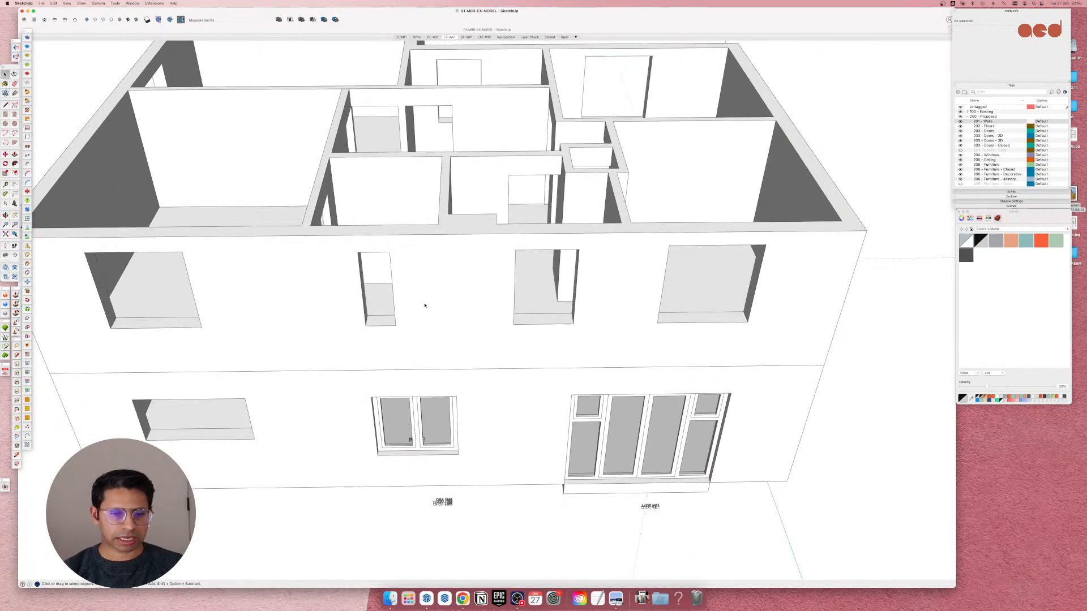
{"action": "middle_click_drag", "start_coordinate": [426, 307], "coordinate": [328, 362]}
{"action": "scroll", "coordinate": [688, 259], "scroll_direction": "up", "scroll_amount": 4}
{"action": "middle_click_drag", "start_coordinate": [689, 259], "coordinate": [277, 284]}
{"action": "scroll", "coordinate": [548, 288], "scroll_direction": "down", "scroll_amount": 3}
{"action": "middle_click_drag", "start_coordinate": [548, 288], "coordinate": [752, 303]}
{"action": "scroll", "coordinate": [583, 407], "scroll_direction": "up", "scroll_amount": 5}
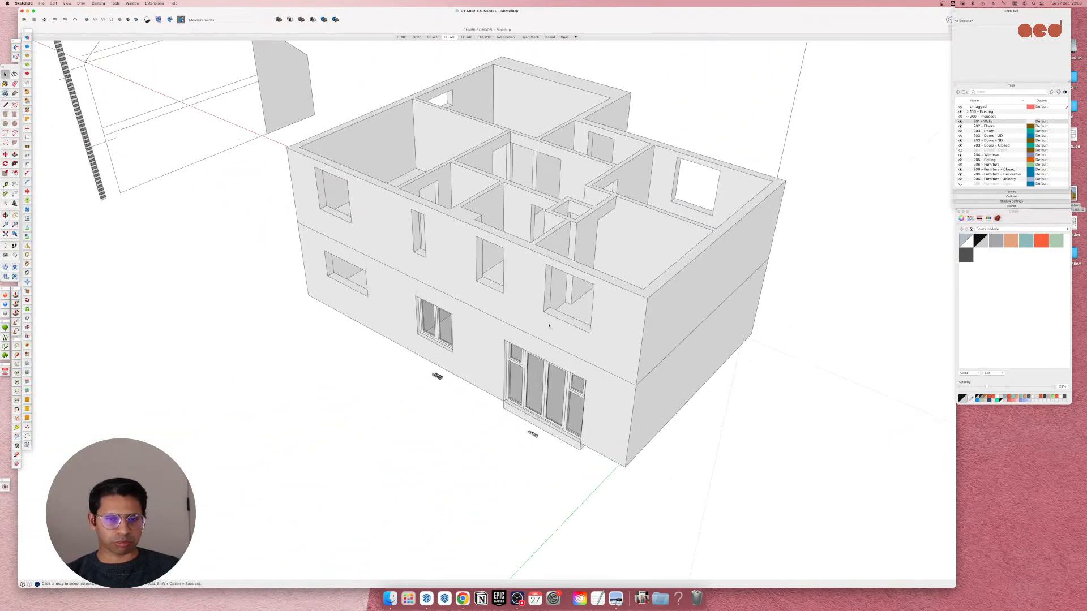
Examine the window and door openings on the end wall and the entrance side on both floors.
{"action": "middle_click_drag", "start_coordinate": [266, 244], "coordinate": [813, 272]}
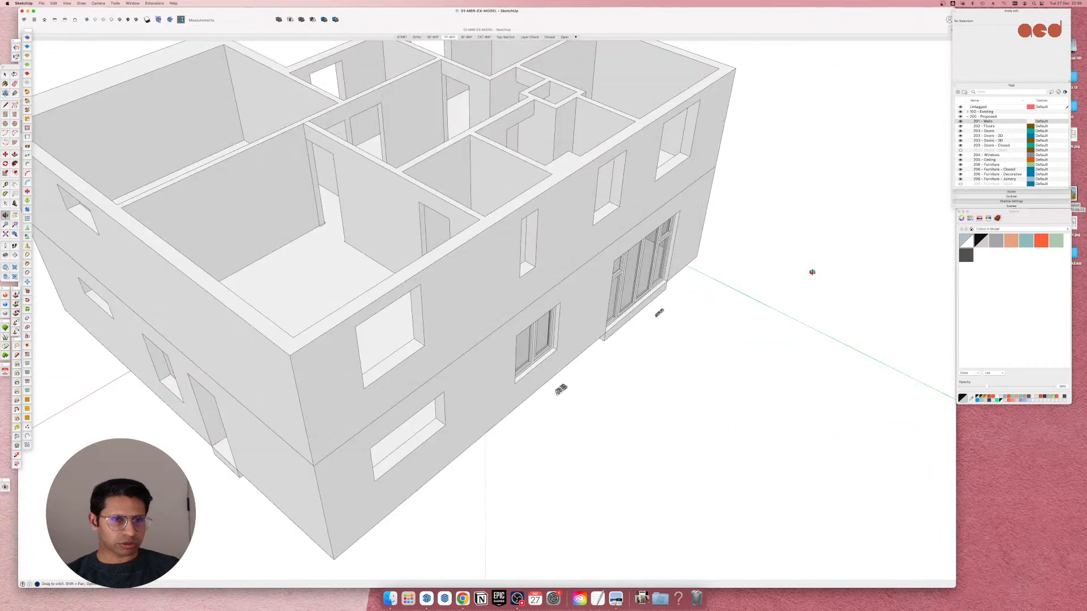
{"action": "middle_click_drag", "start_coordinate": [255, 340], "coordinate": [697, 343]}
{"action": "scroll", "coordinate": [697, 344], "scroll_direction": "down", "scroll_amount": 3}
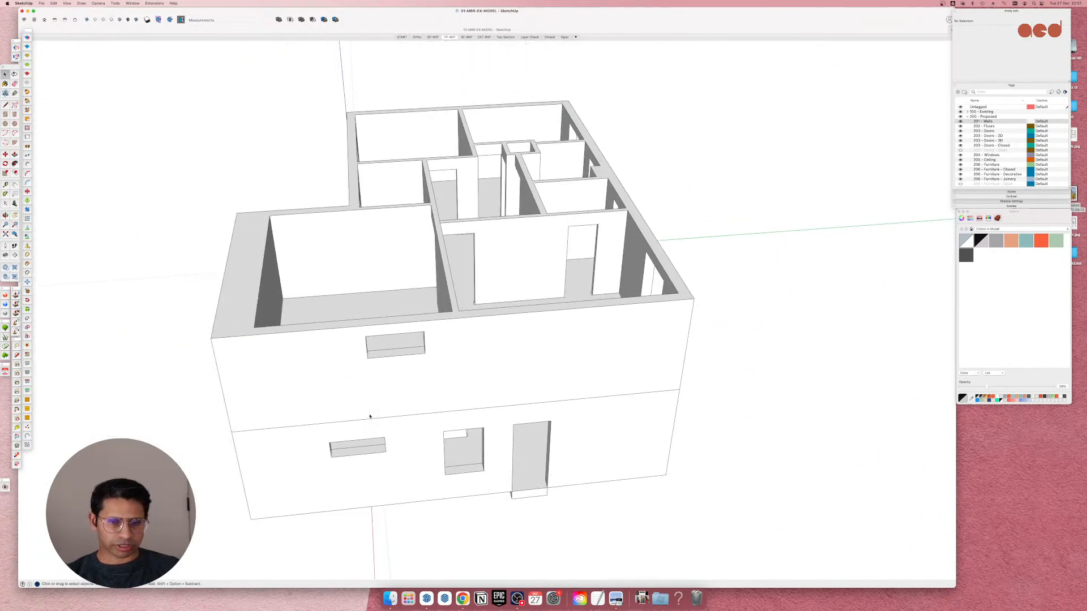
{"action": "middle_click_drag", "start_coordinate": [370, 417], "coordinate": [653, 449]}
{"action": "scroll", "coordinate": [514, 230], "scroll_direction": "up", "scroll_amount": 4}
{"action": "middle_click_drag", "start_coordinate": [402, 325], "coordinate": [637, 351]}
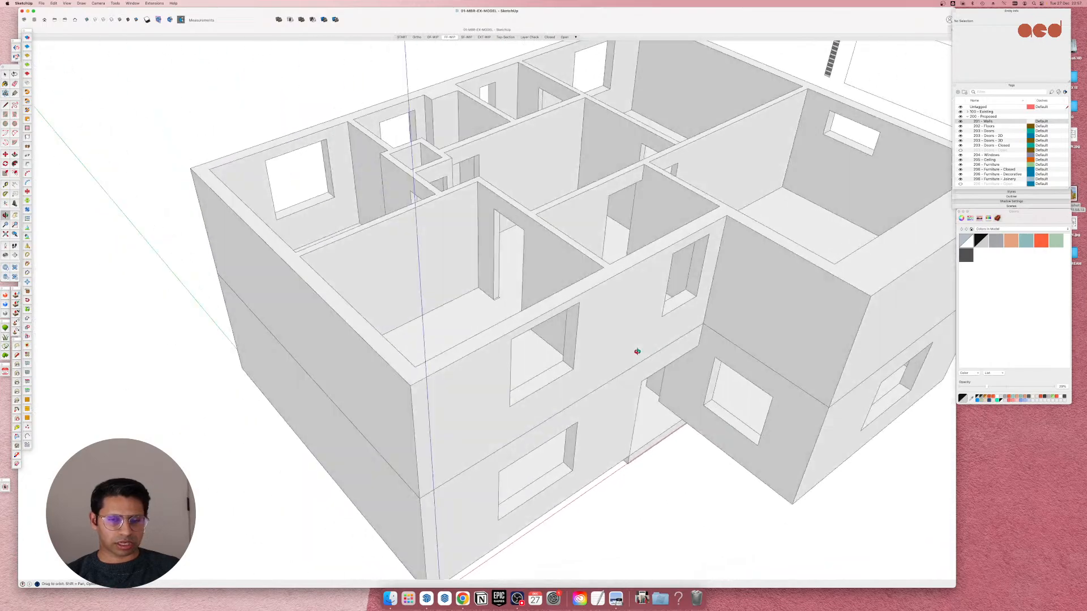
{"action": "scroll", "coordinate": [507, 407], "scroll_direction": "down", "scroll_amount": 8}
{"action": "scroll", "coordinate": [510, 400], "scroll_direction": "up", "scroll_amount": 3}
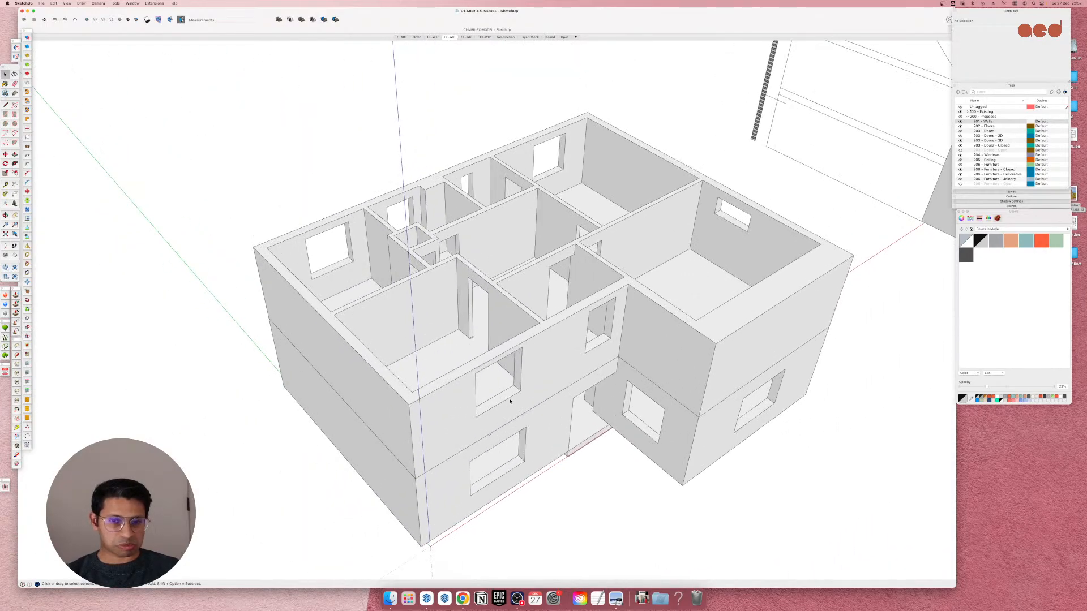
Compare the patio-door side's window openings with the reference photo of the brick rear wall in the browser.
{"action": "middle_click_drag", "start_coordinate": [787, 415], "coordinate": [292, 300]}
{"action": "scroll", "coordinate": [290, 295], "scroll_direction": "up", "scroll_amount": 6}
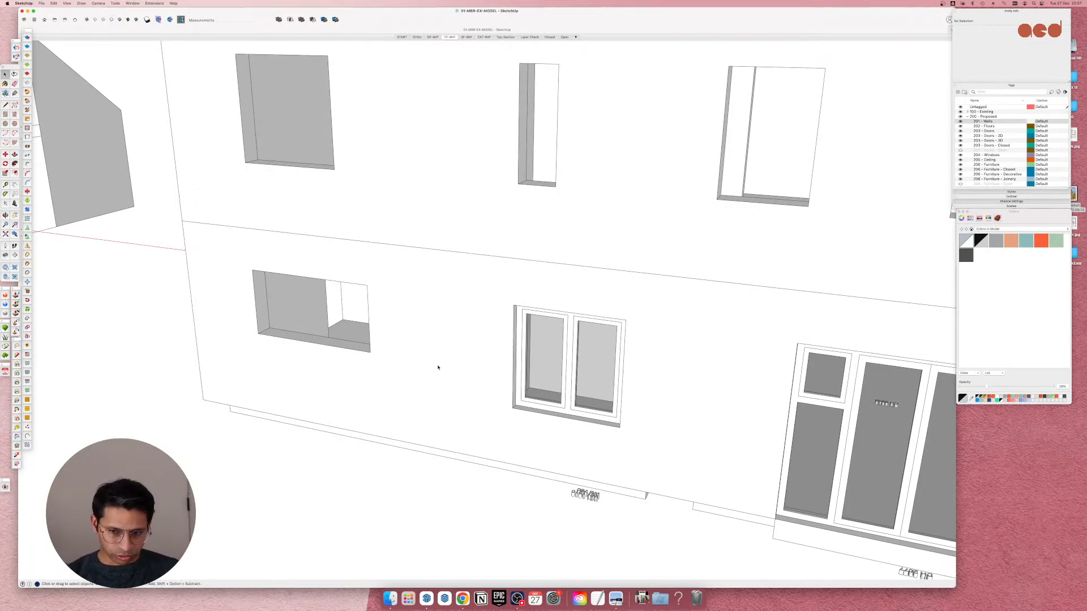
{"action": "scroll", "coordinate": [448, 374], "scroll_direction": "down", "scroll_amount": 5}
{"action": "middle_click_drag", "start_coordinate": [461, 381], "coordinate": [478, 424]}
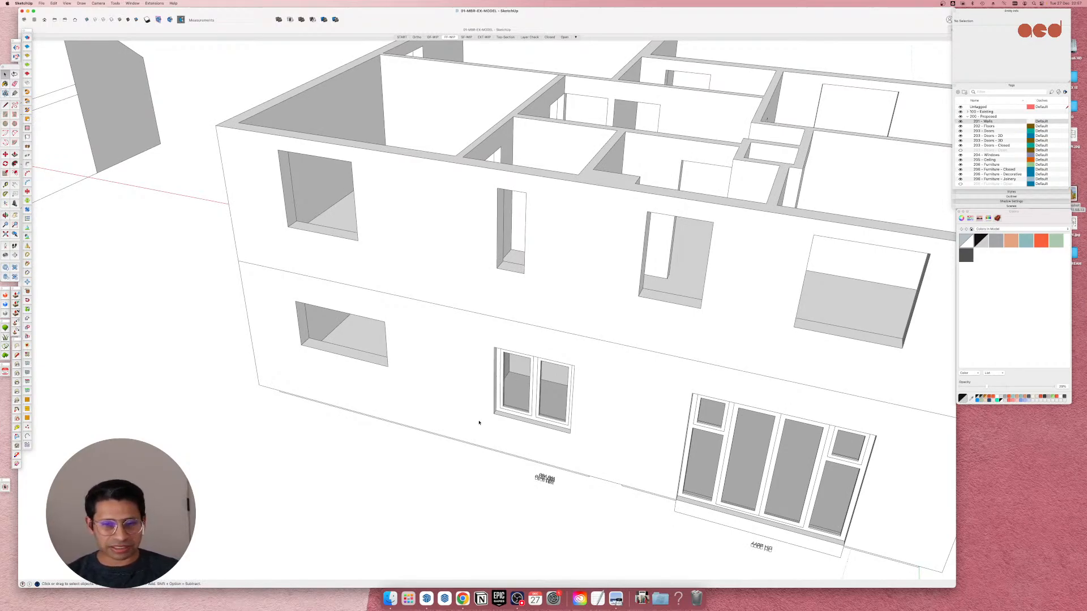
{"action": "scroll", "coordinate": [478, 396], "scroll_direction": "down", "scroll_amount": 5}
{"action": "middle_click_drag", "start_coordinate": [477, 395], "coordinate": [505, 390]}
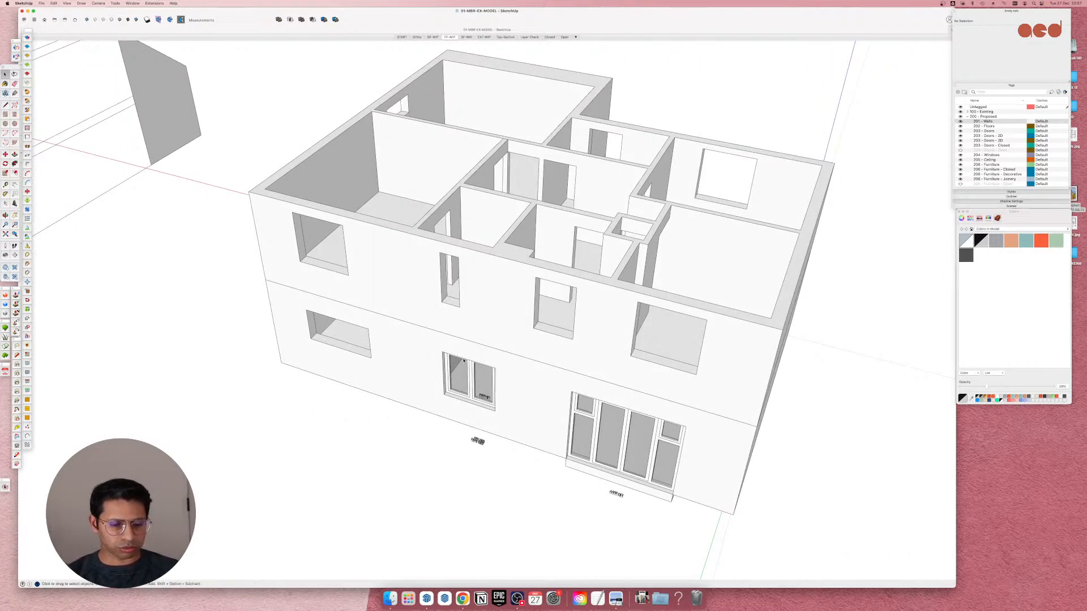
{"action": "key", "text": "ctrl+Up"}
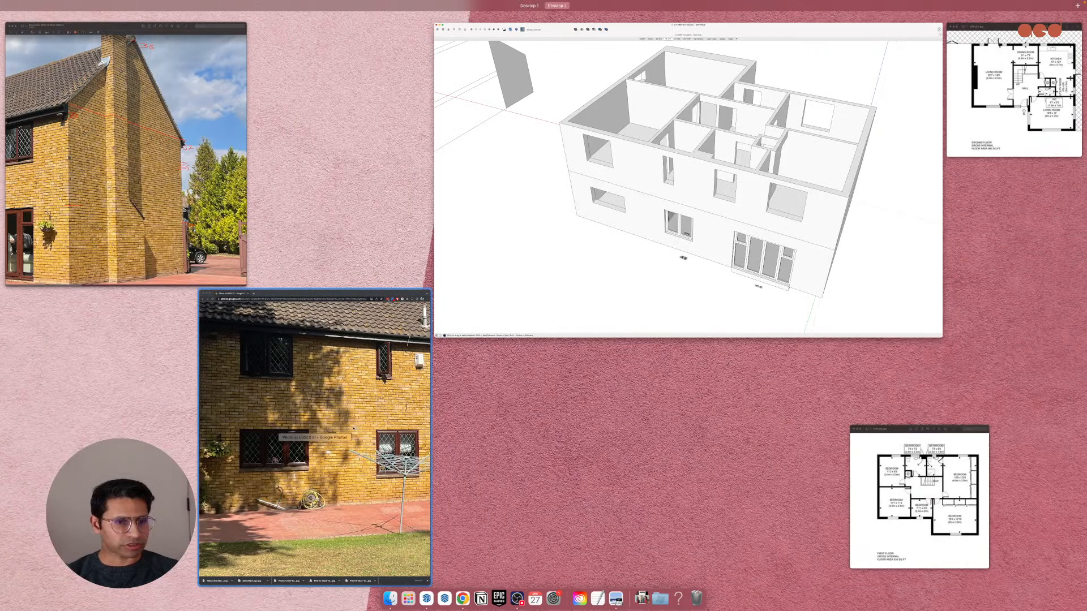
{"action": "left_click", "coordinate": [353, 428]}
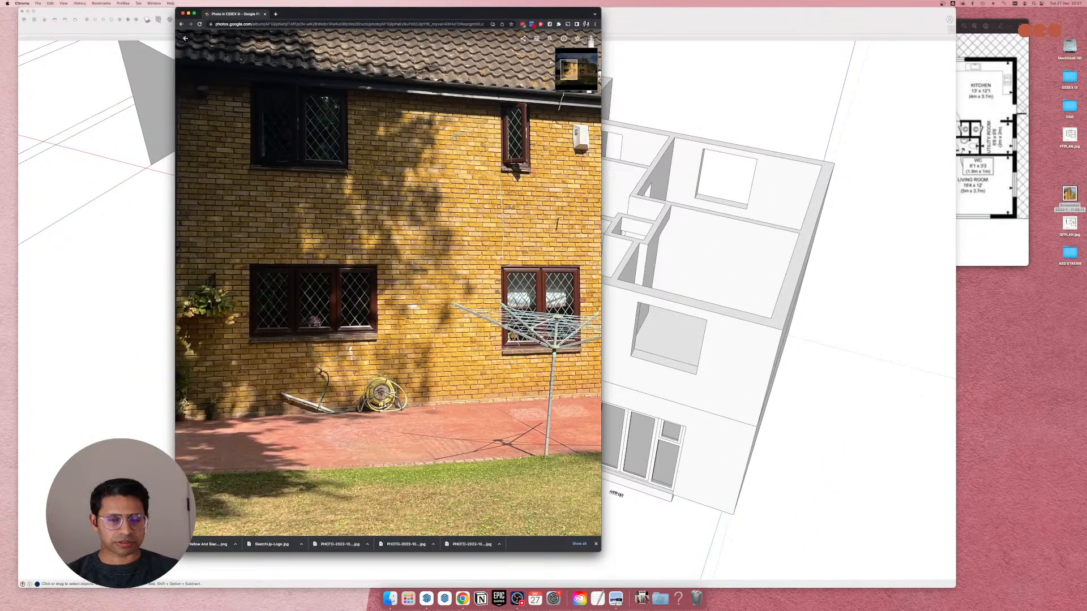
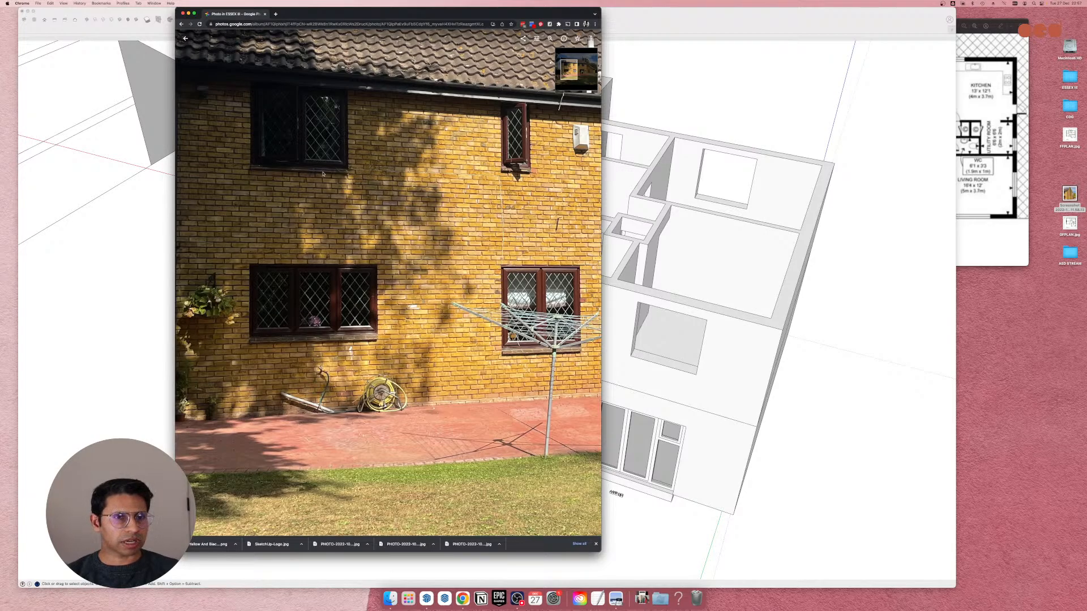
Return to SketchUp and move the ground-floor two-pane window into the upper-floor opening farthest from the patio doors.
{"action": "left_click", "coordinate": [722, 319]}
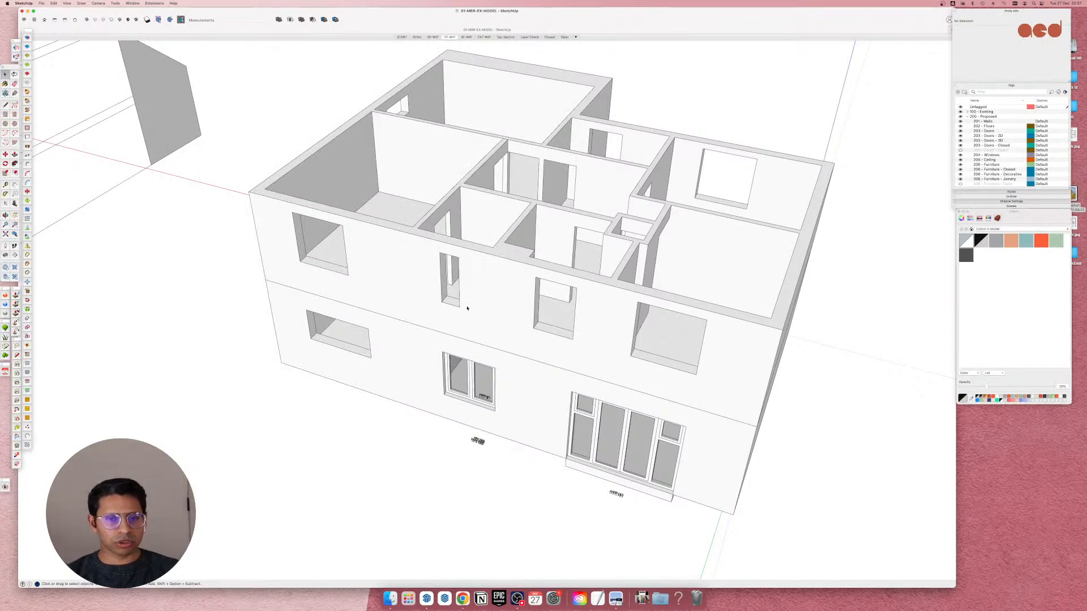
{"action": "left_click", "coordinate": [466, 370]}
{"action": "scroll", "coordinate": [466, 370], "scroll_direction": "up", "scroll_amount": 5}
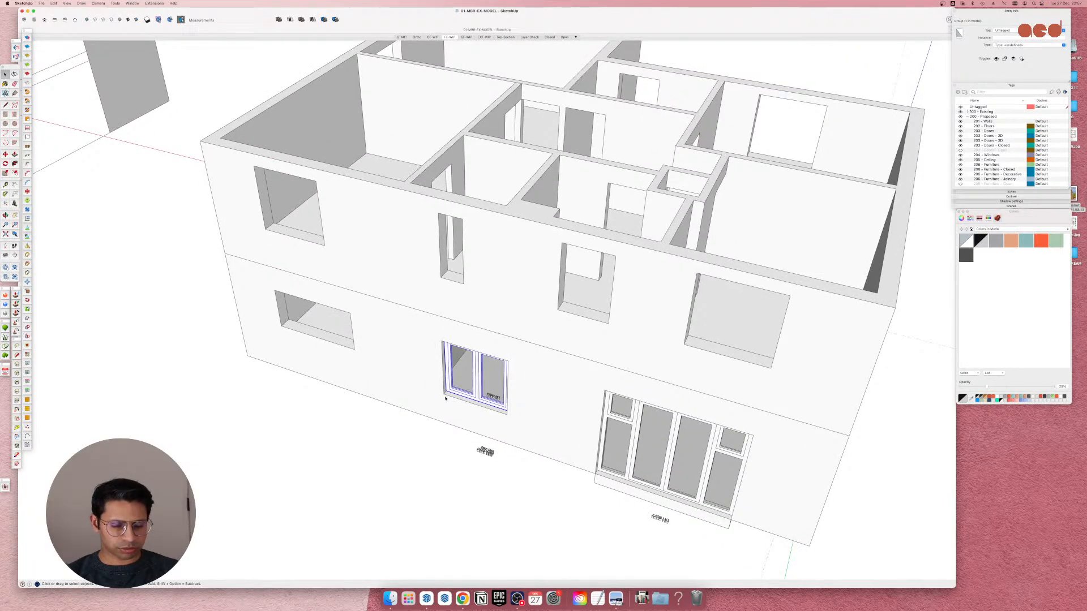
{"action": "key", "text": "m"}
{"action": "left_click", "coordinate": [443, 396]}
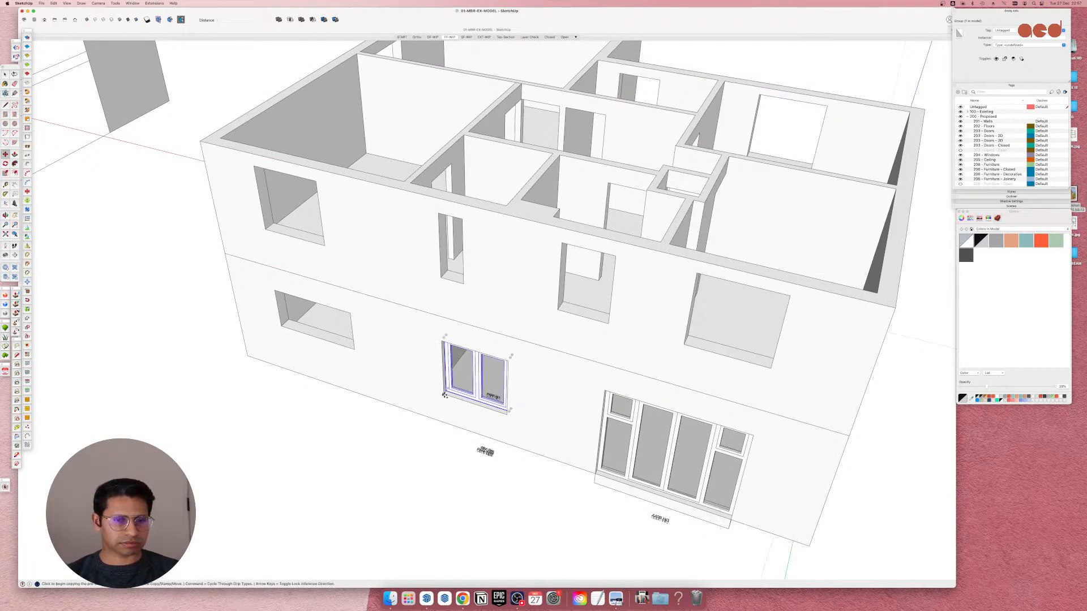
{"action": "left_click", "coordinate": [260, 171]}
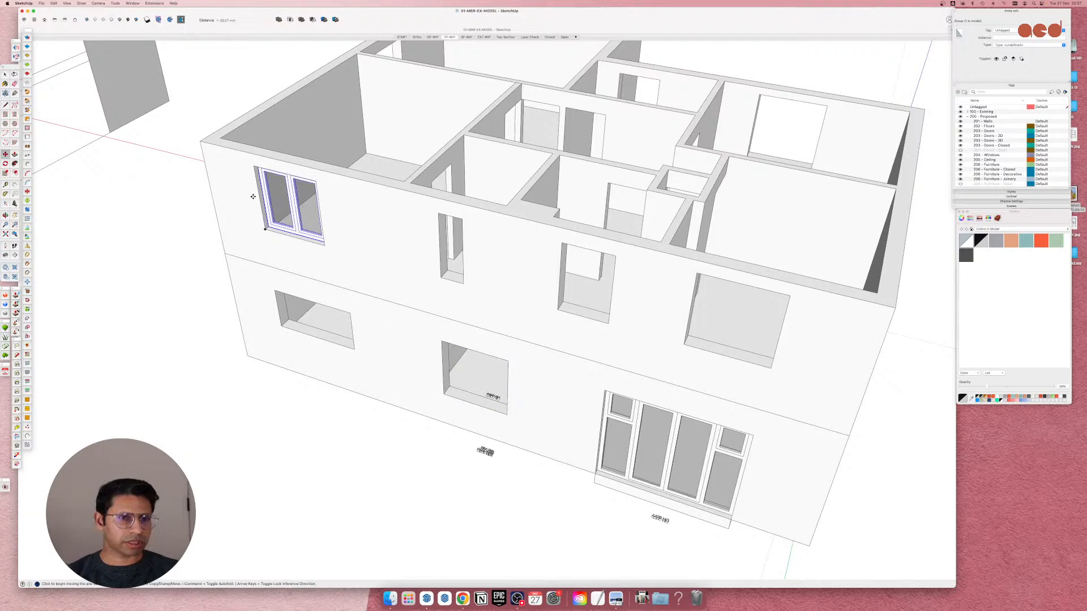
Scale the moved two-pane window in width and height to fit the upper-floor opening.
{"action": "scroll", "coordinate": [260, 171], "scroll_direction": "up", "scroll_amount": 4}
{"action": "scroll", "coordinate": [278, 185], "scroll_direction": "up", "scroll_amount": 5}
{"action": "middle_click_drag", "start_coordinate": [279, 189], "coordinate": [512, 297]}
{"action": "scroll", "coordinate": [512, 306], "scroll_direction": "down", "scroll_amount": 2}
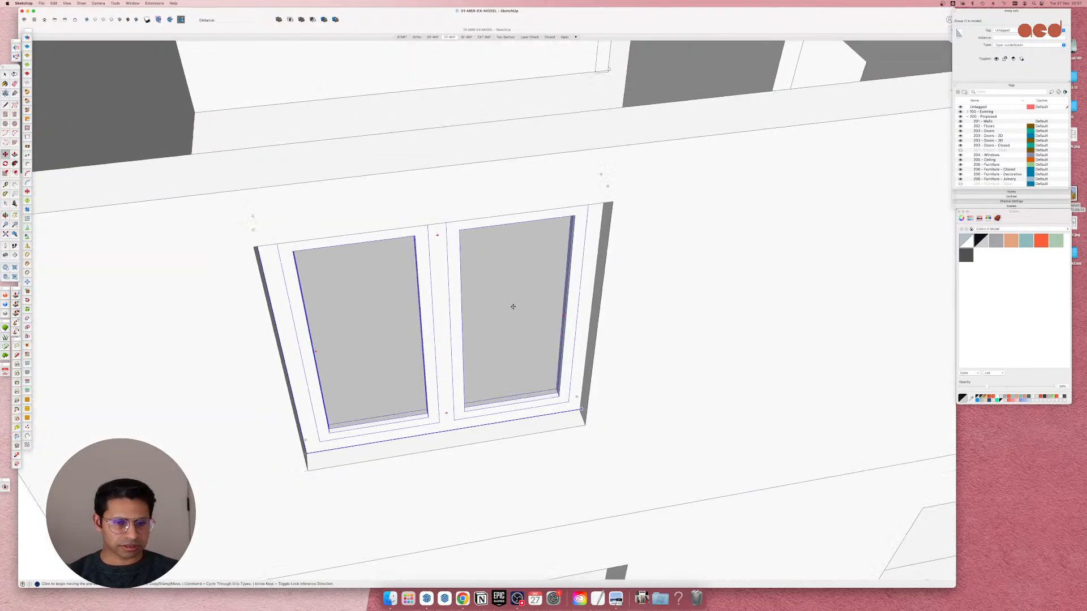
{"action": "scroll", "coordinate": [541, 313], "scroll_direction": "up", "scroll_amount": 1}
{"action": "key", "text": "s"}
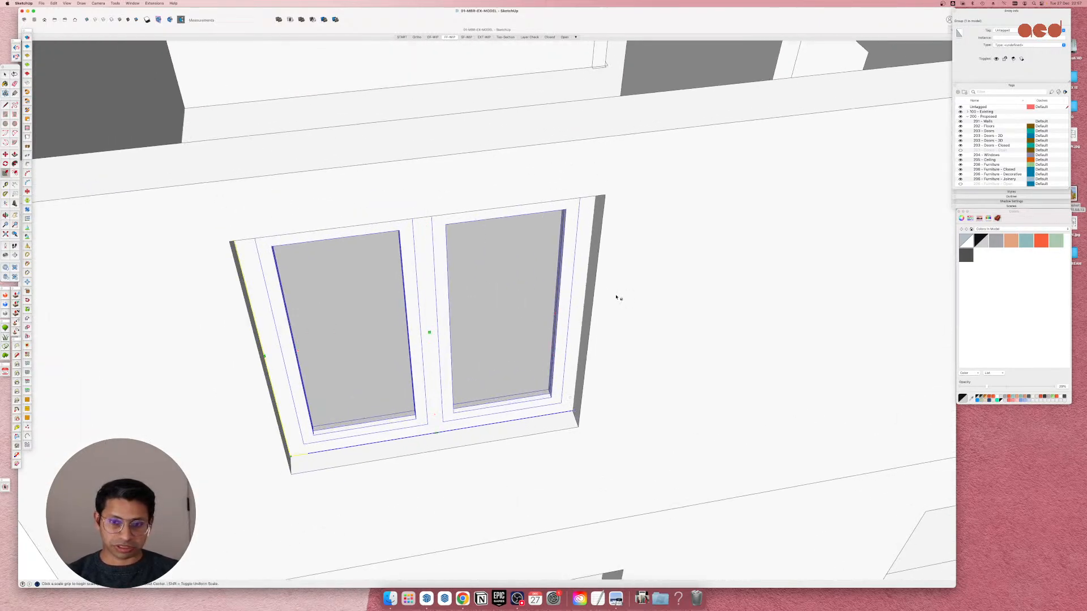
{"action": "left_click", "coordinate": [583, 303]}
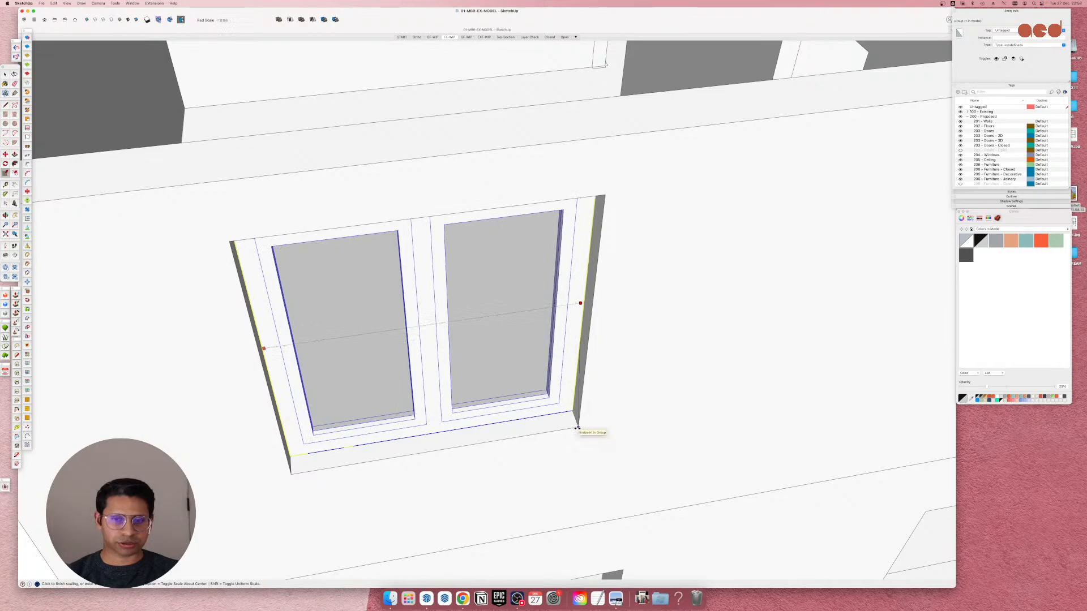
{"action": "left_click", "coordinate": [577, 428]}
{"action": "middle_click_drag", "start_coordinate": [577, 429], "coordinate": [482, 145]}
{"action": "left_click", "coordinate": [462, 154]}
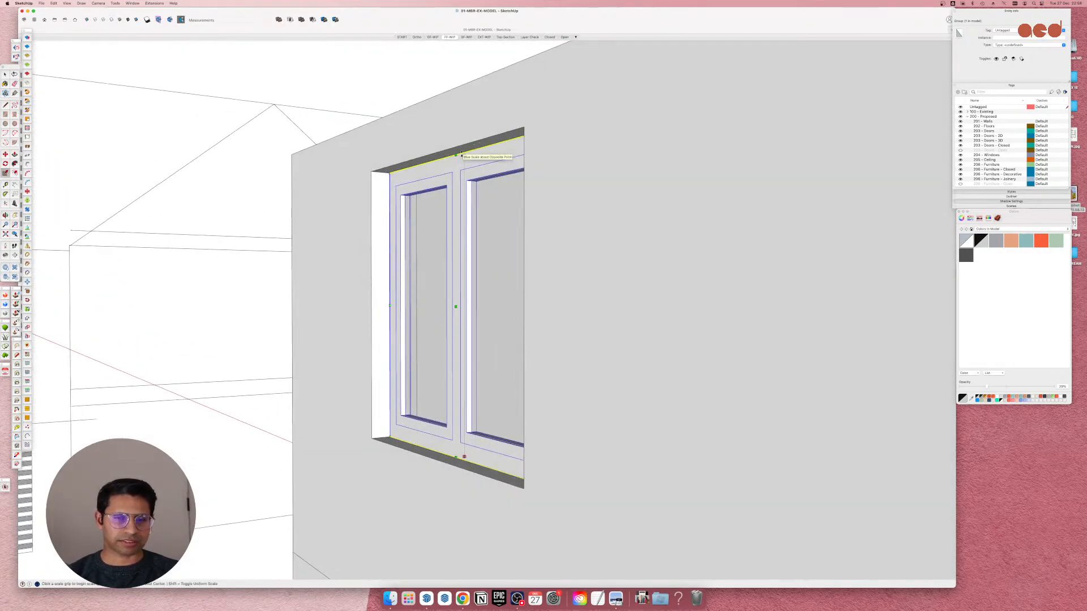
{"action": "left_click", "coordinate": [372, 174]}
Put the two-pane window back into its original ground-floor opening beside the patio doors.
{"action": "scroll", "coordinate": [334, 175], "scroll_direction": "down", "scroll_amount": 15}
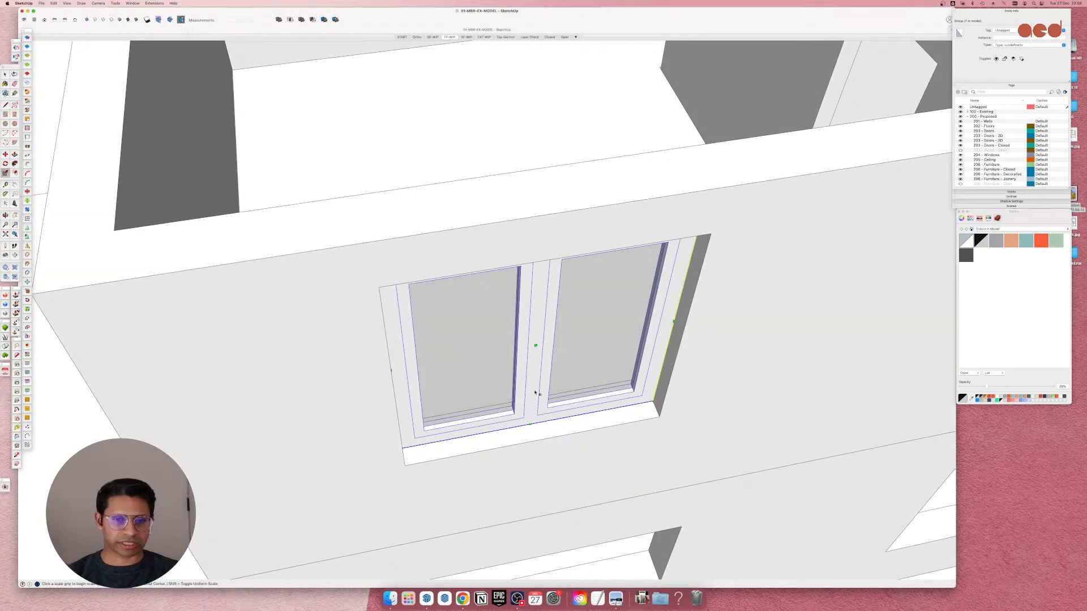
{"action": "scroll", "coordinate": [347, 282], "scroll_direction": "down", "scroll_amount": 5}
{"action": "key", "text": "space"}
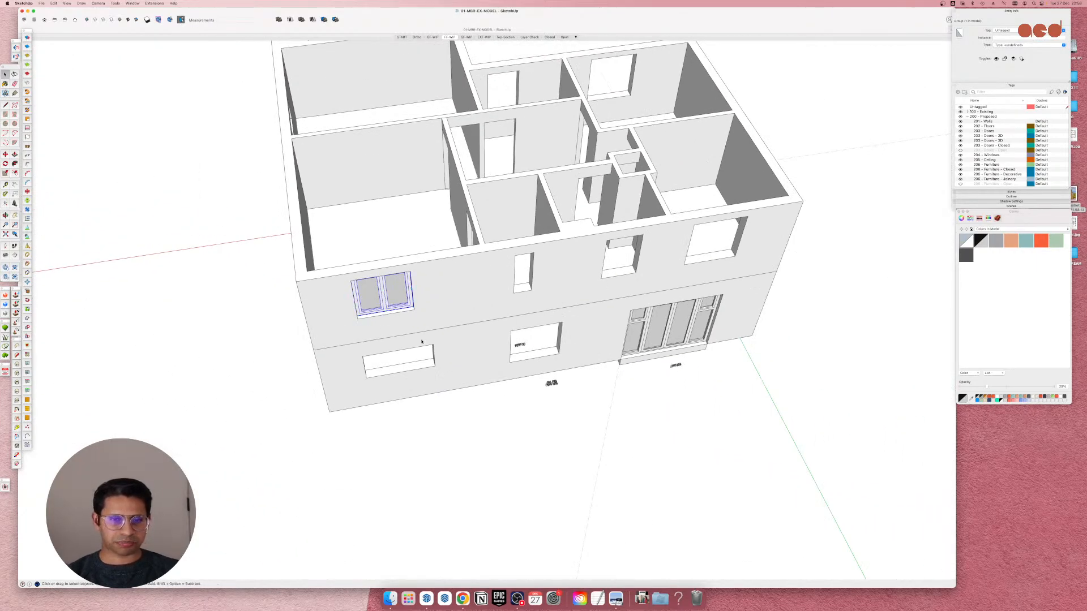
{"action": "scroll", "coordinate": [422, 342], "scroll_direction": "up", "scroll_amount": 6}
{"action": "key", "text": "m"}
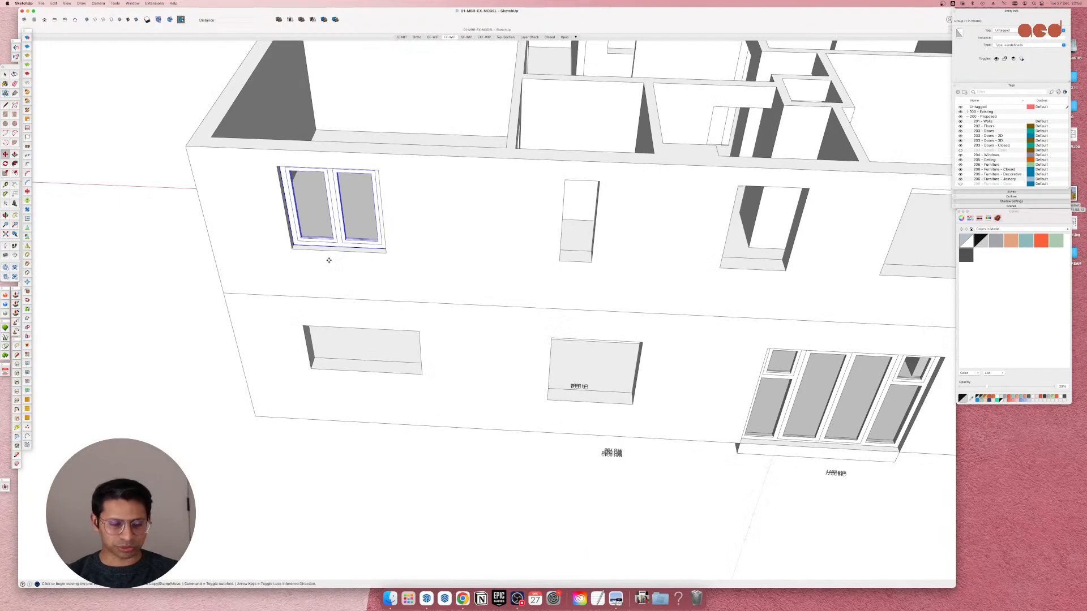
{"action": "left_click_drag", "start_coordinate": [296, 254], "coordinate": [557, 401]}
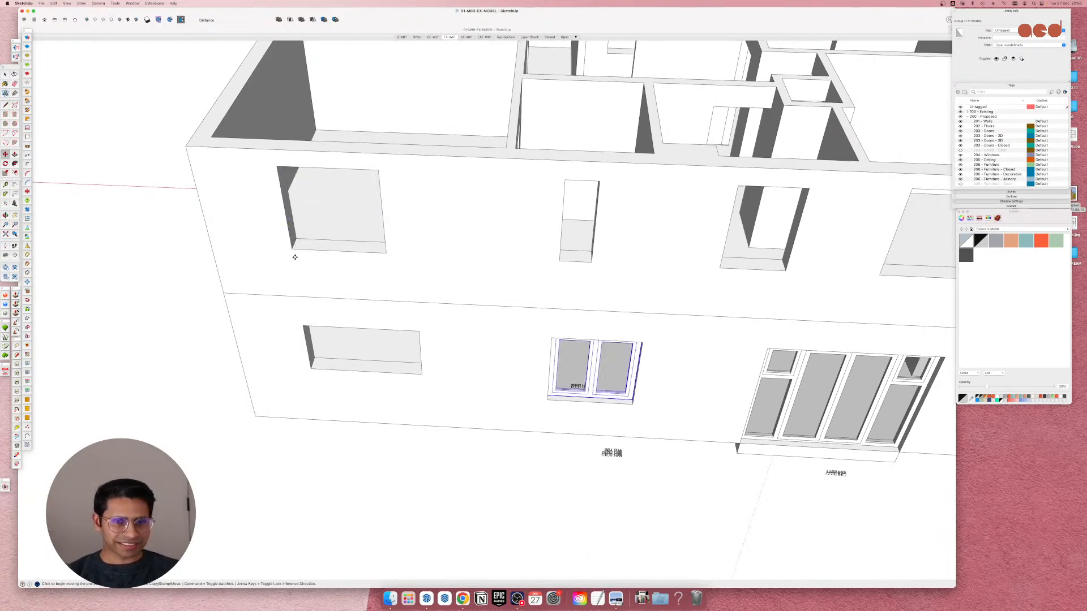
Copy the ground-floor two-pane window into the upper-floor opening farthest from the patio doors.
{"action": "key", "text": "alt"}
{"action": "left_click", "coordinate": [546, 399]}
{"action": "left_click", "coordinate": [295, 245]}
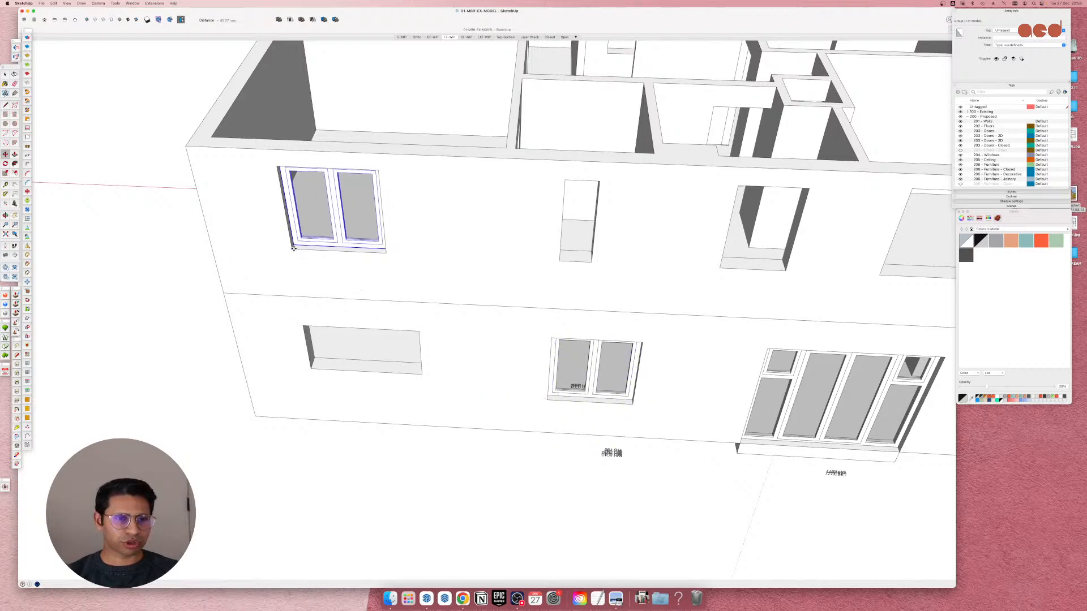
Scale the copied upper-floor window's width to the side edge of its opening.
{"action": "middle_click_drag", "start_coordinate": [295, 245], "coordinate": [338, 197]}
{"action": "scroll", "coordinate": [338, 196], "scroll_direction": "up", "scroll_amount": 5}
{"action": "scroll", "coordinate": [511, 318], "scroll_direction": "up", "scroll_amount": 6}
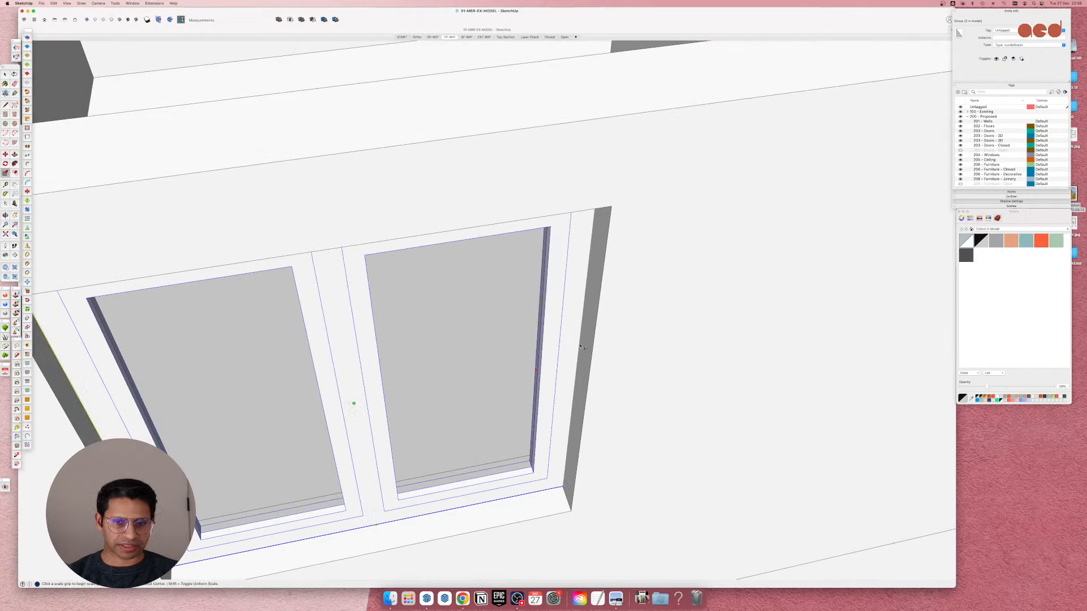
{"action": "scroll", "coordinate": [581, 347], "scroll_direction": "down", "scroll_amount": 3}
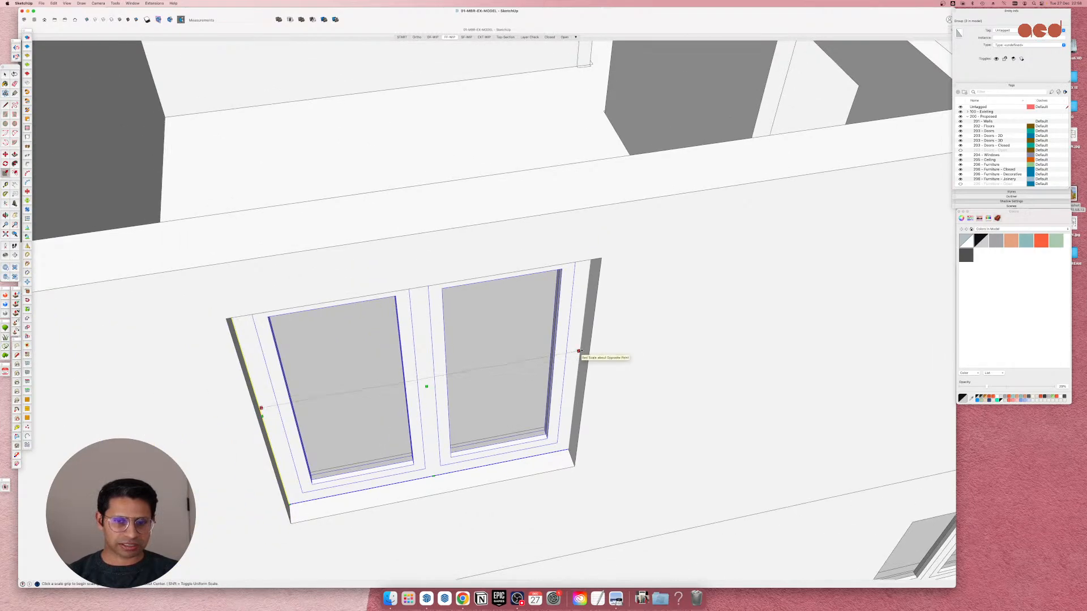
{"action": "left_click", "coordinate": [581, 360]}
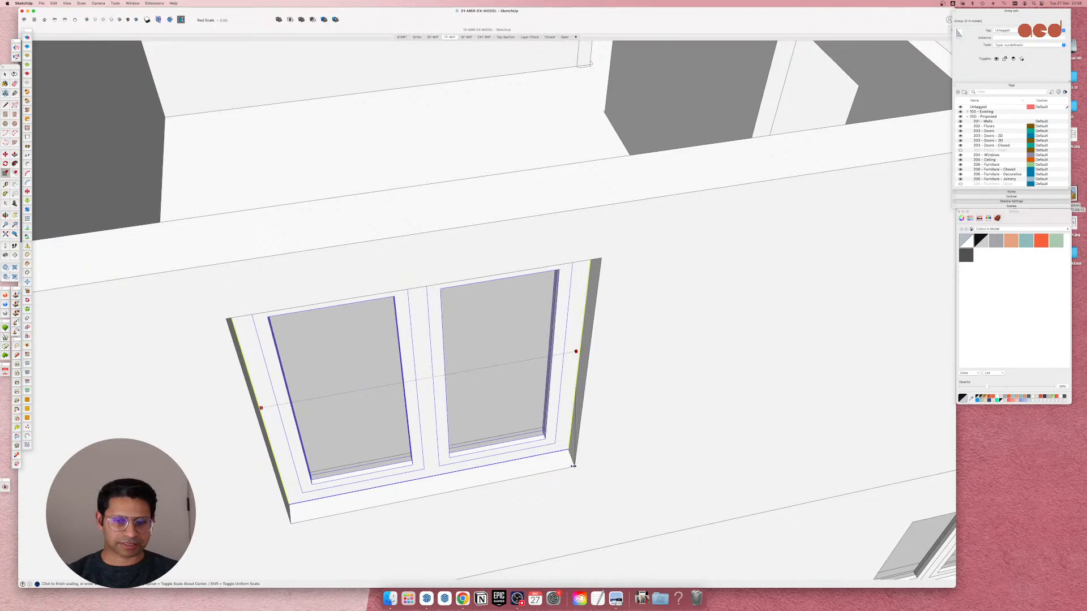
{"action": "left_click", "coordinate": [573, 466]}
Hide the Walls tag, examine the copied window's frame and scale grips, and show the walls again.
{"action": "middle_click_drag", "start_coordinate": [427, 381], "coordinate": [351, 290]}
{"action": "scroll", "coordinate": [492, 317], "scroll_direction": "down", "scroll_amount": 5}
{"action": "scroll", "coordinate": [399, 243], "scroll_direction": "up", "scroll_amount": 4}
{"action": "middle_click_drag", "start_coordinate": [403, 235], "coordinate": [421, 107]}
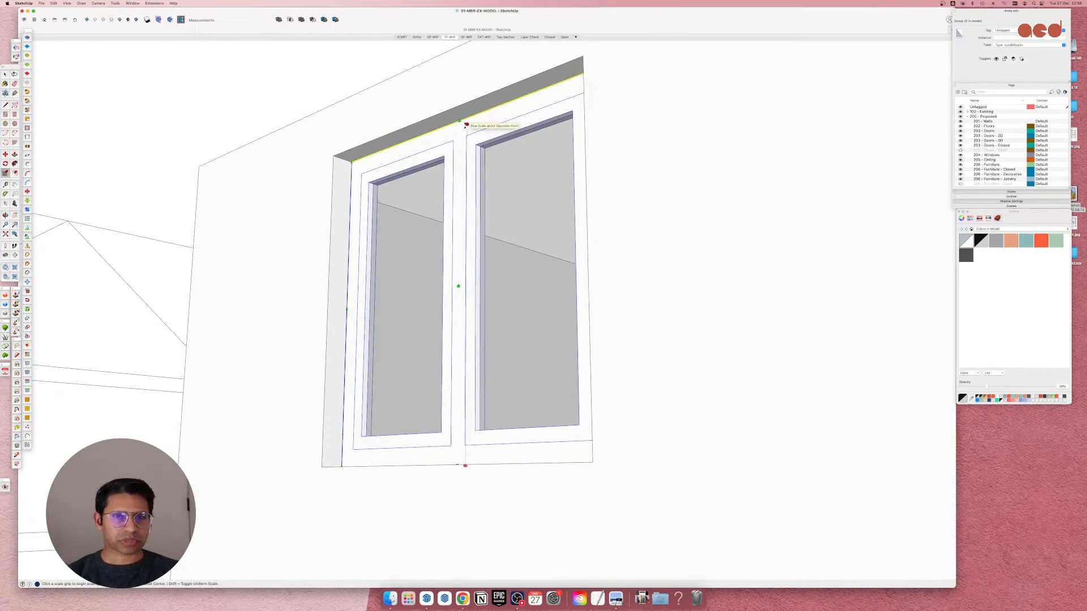
{"action": "scroll", "coordinate": [475, 123], "scroll_direction": "up", "scroll_amount": 3}
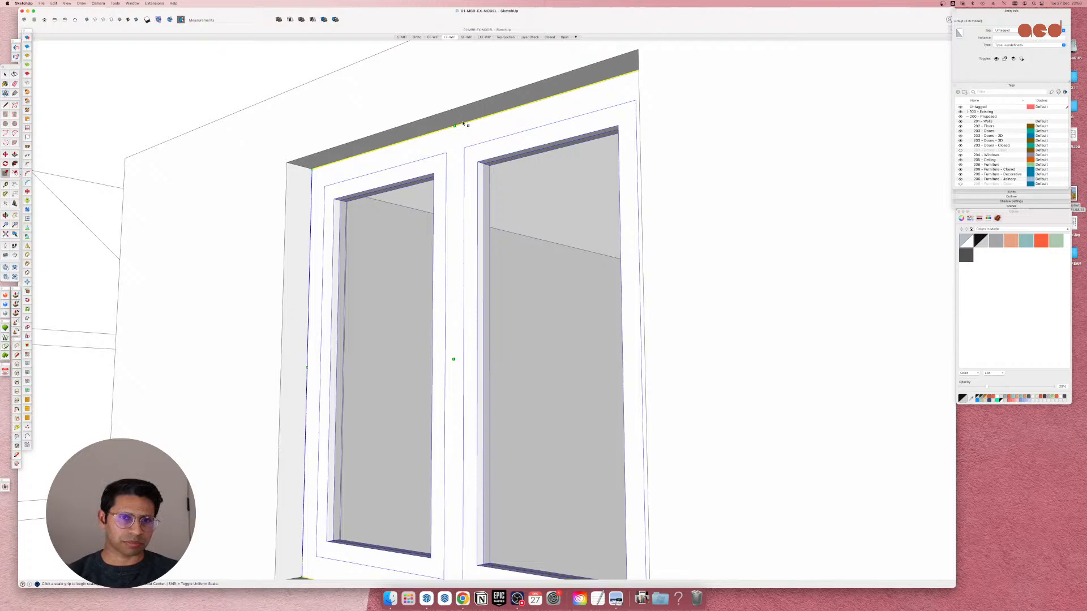
{"action": "middle_click_drag", "start_coordinate": [461, 134], "coordinate": [451, 236]}
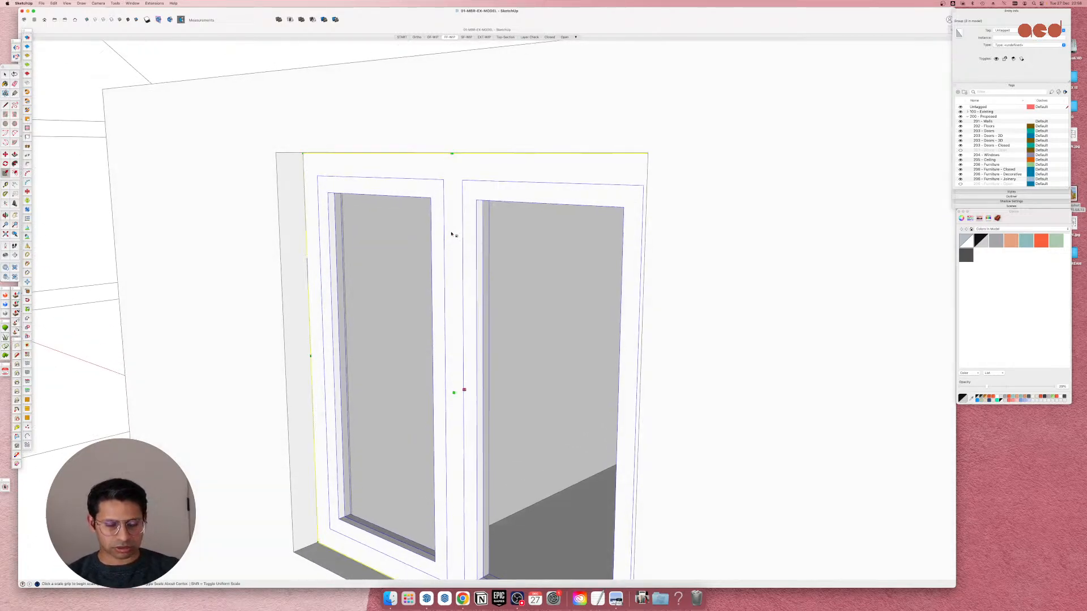
{"action": "scroll", "coordinate": [453, 229], "scroll_direction": "down", "scroll_amount": 5}
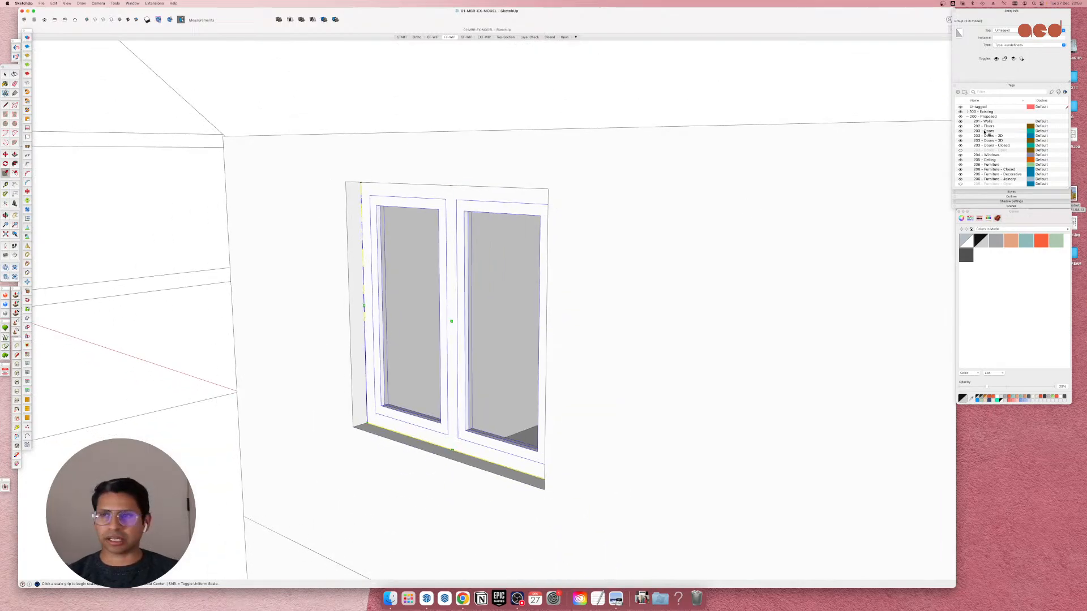
{"action": "left_click", "coordinate": [961, 121]}
{"action": "middle_click_drag", "start_coordinate": [512, 253], "coordinate": [486, 364]}
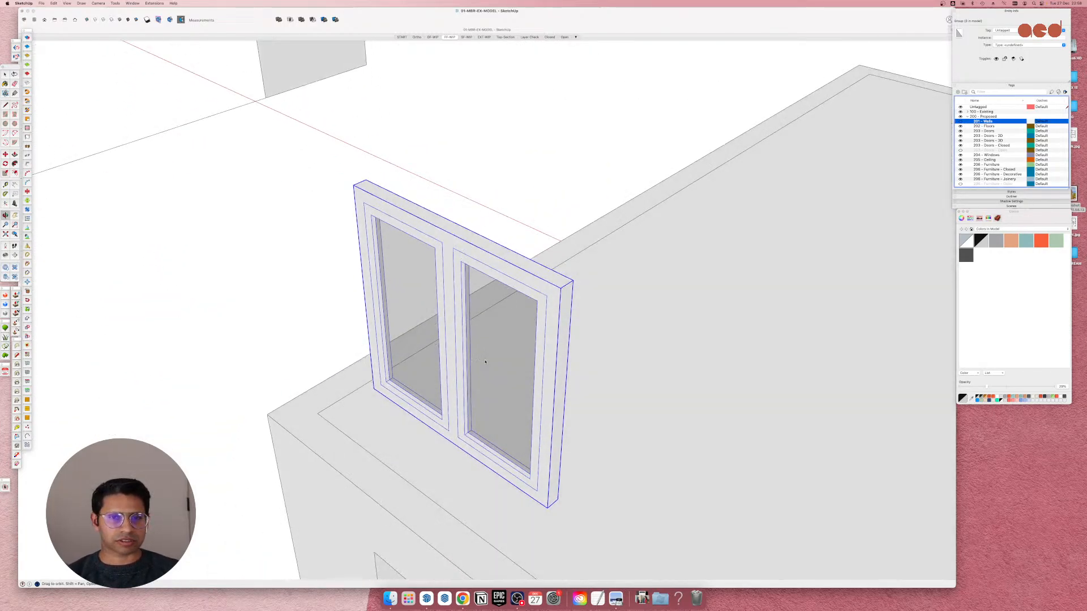
{"action": "scroll", "coordinate": [453, 242], "scroll_direction": "up", "scroll_amount": 4}
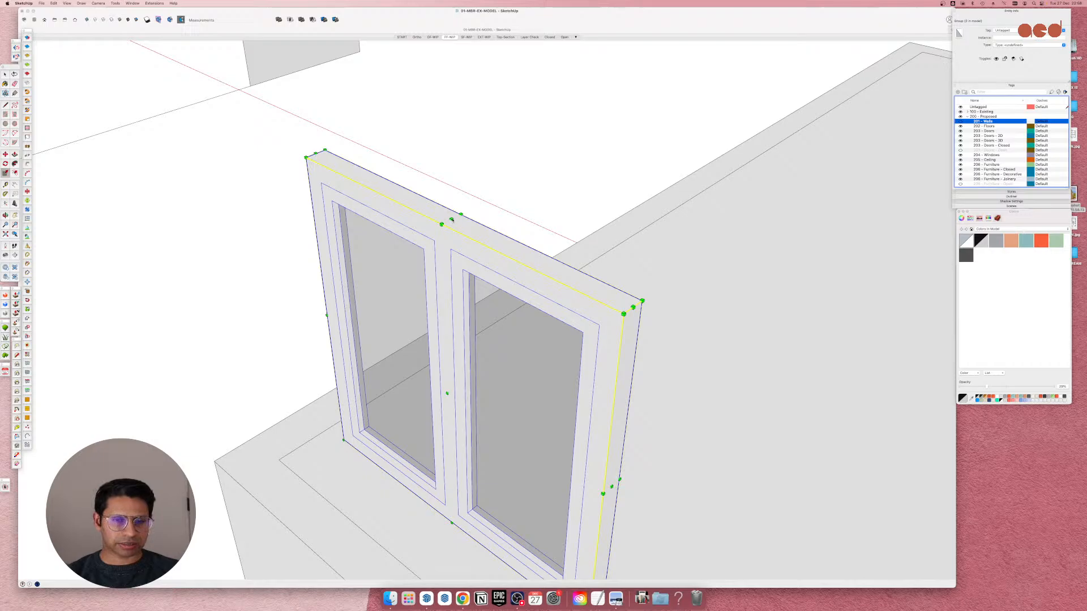
{"action": "scroll", "coordinate": [450, 296], "scroll_direction": "down", "scroll_amount": 3}
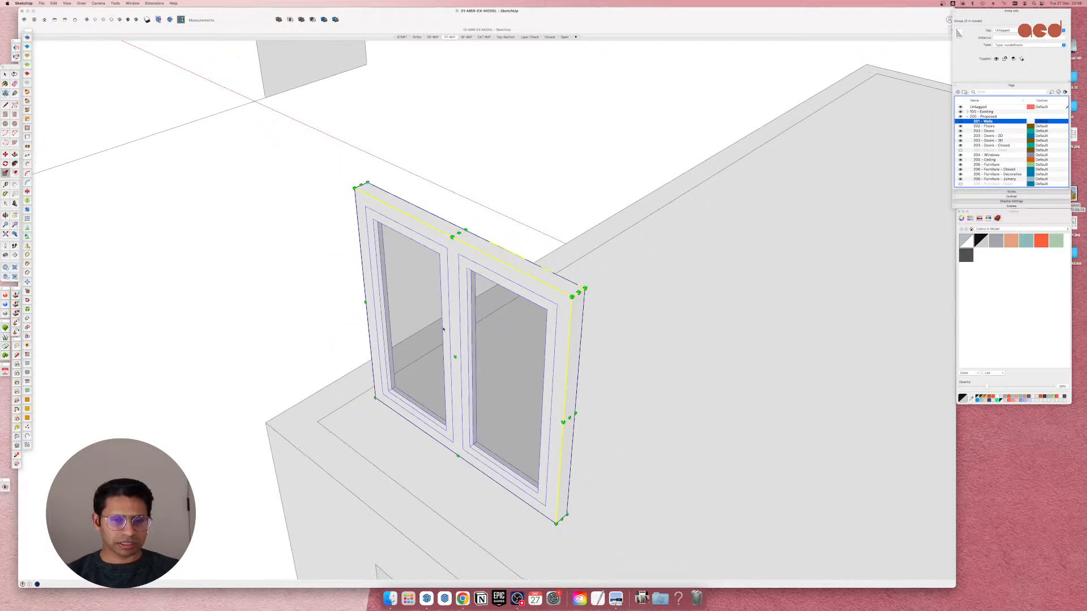
{"action": "mouse_move", "coordinate": [449, 296]}
{"action": "middle_mouse_down"}
{"action": "mouse_move", "coordinate": [454, 334]}
{"action": "mouse_move", "coordinate": [443, 309]}
{"action": "middle_mouse_up"}
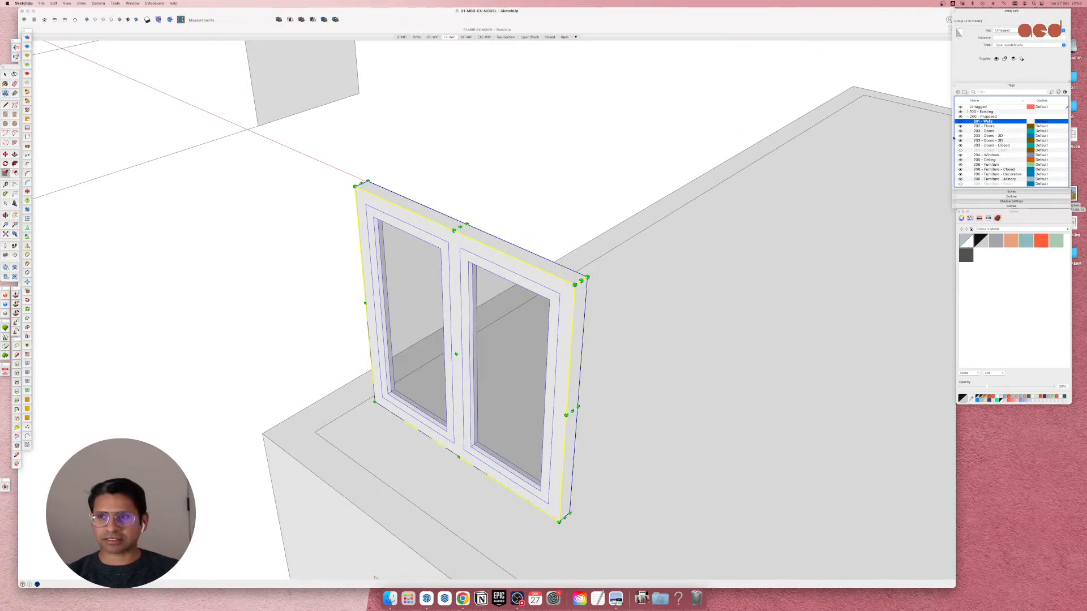
{"action": "left_click", "coordinate": [961, 121]}
Show back edges and scale the copied window's height to the top corner of its opening.
{"action": "middle_click_drag", "start_coordinate": [501, 269], "coordinate": [471, 117]}
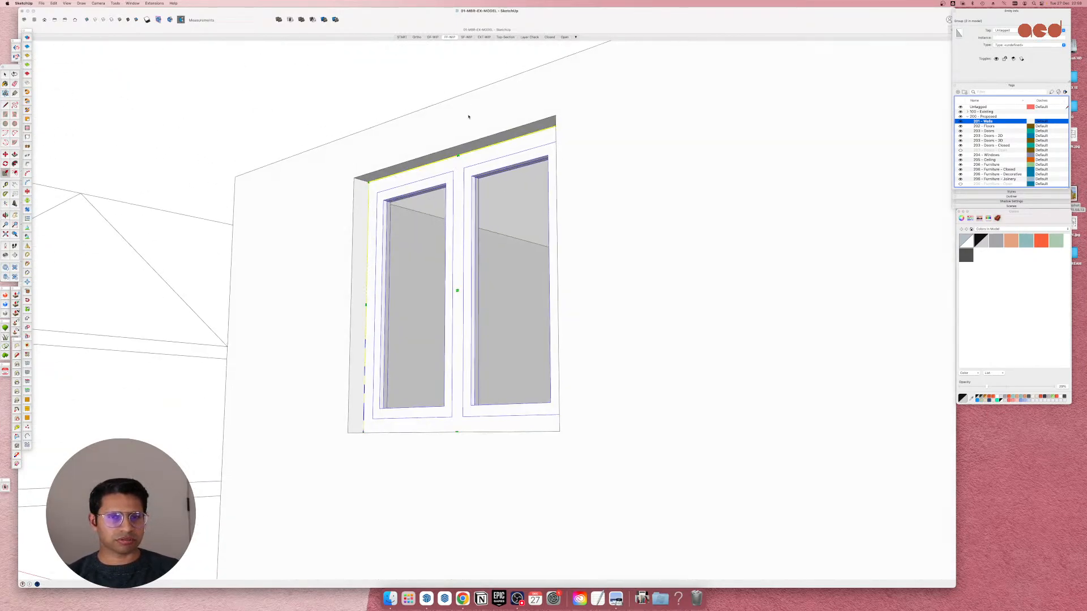
{"action": "scroll", "coordinate": [484, 142], "scroll_direction": "up", "scroll_amount": 3}
{"action": "scroll", "coordinate": [469, 175], "scroll_direction": "up", "scroll_amount": 3}
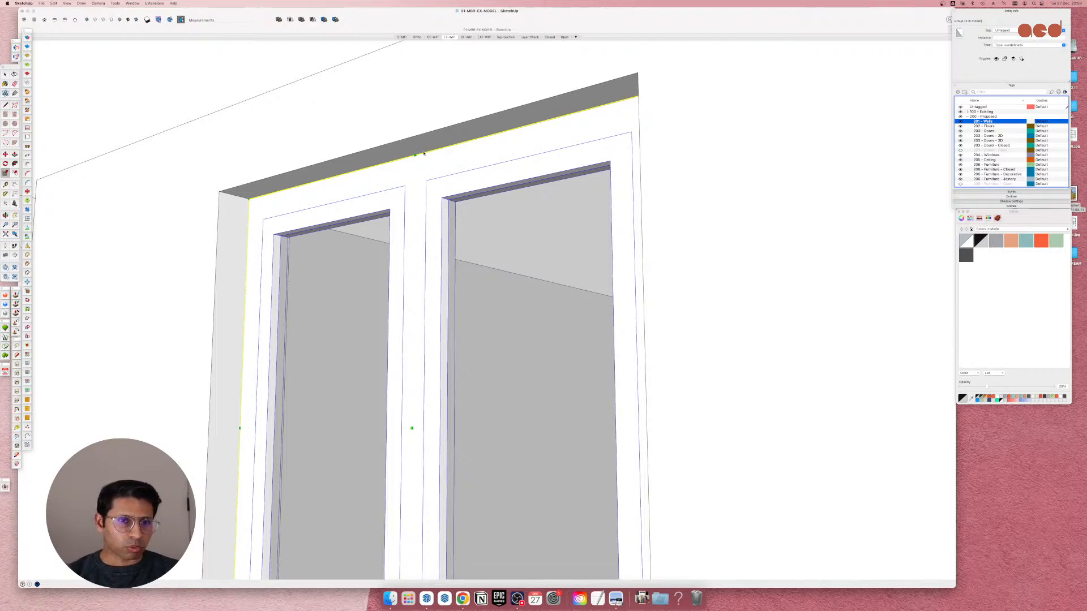
{"action": "left_click", "coordinate": [96, 20]}
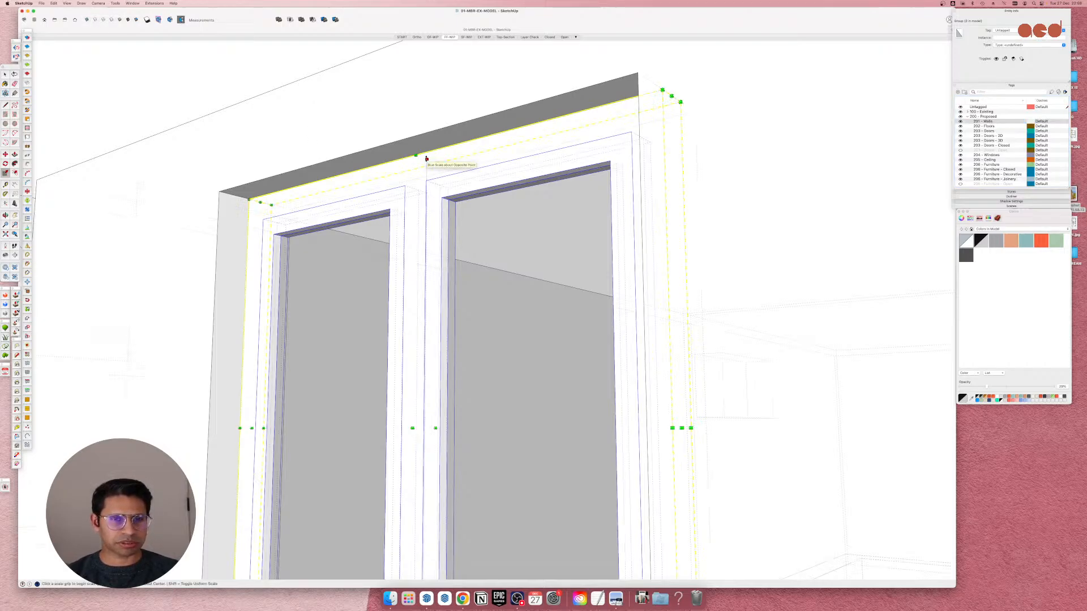
{"action": "left_click", "coordinate": [426, 158]}
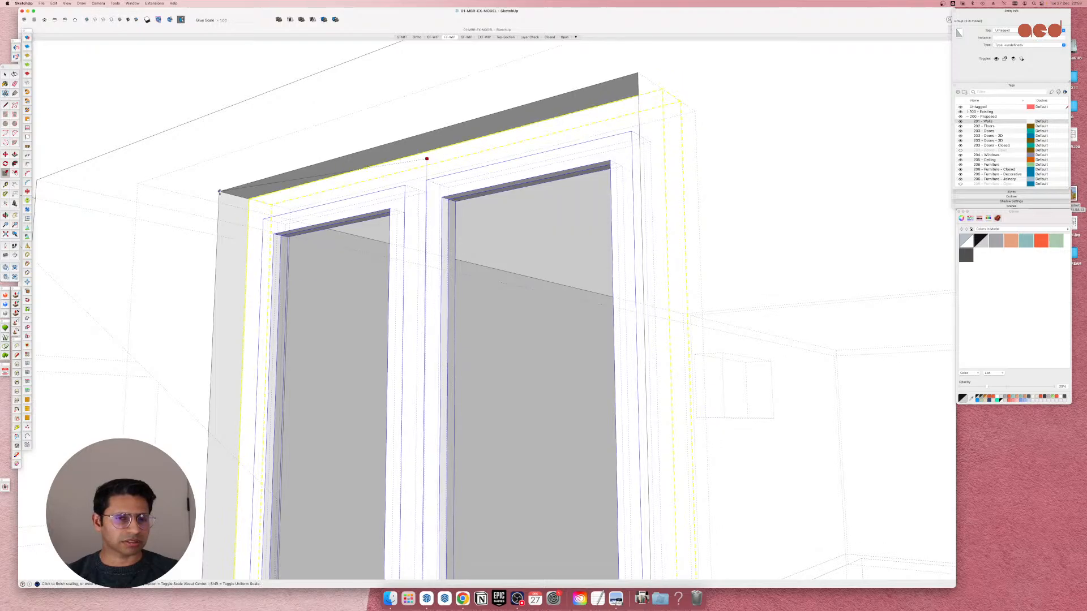
{"action": "left_click", "coordinate": [219, 192]}
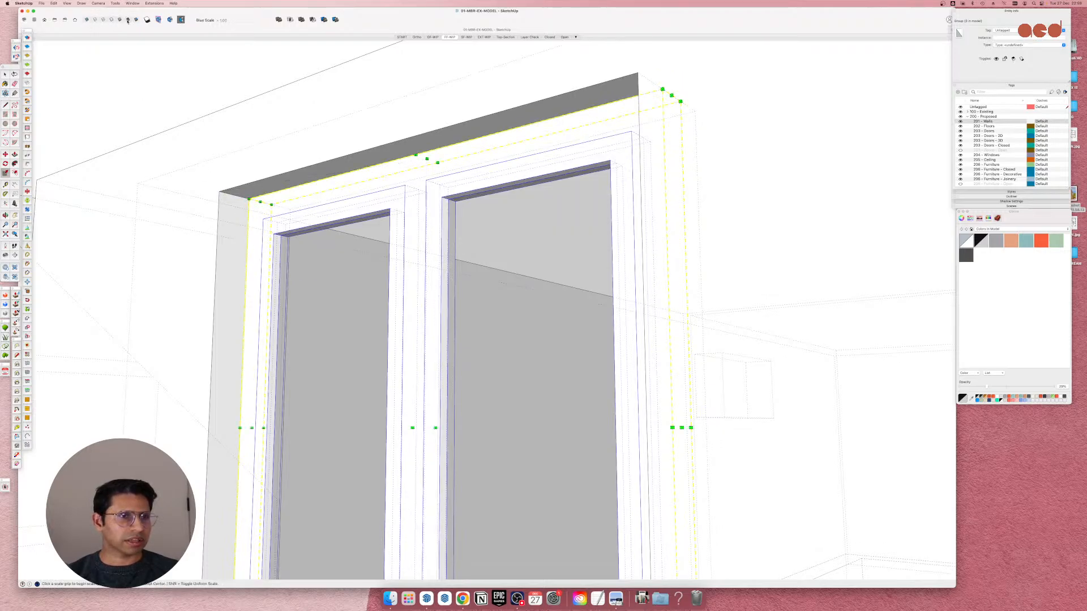
Restore the shaded display without back edges and deselect the upper-floor window.
{"action": "left_click", "coordinate": [96, 21]}
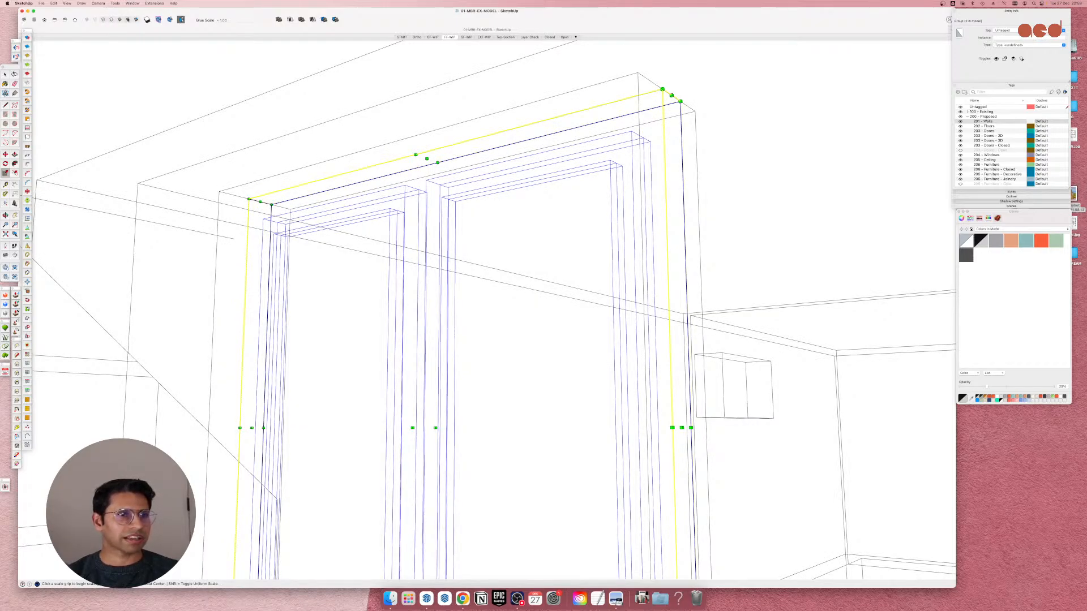
{"action": "left_click", "coordinate": [128, 20]}
{"action": "scroll", "coordinate": [371, 235], "scroll_direction": "down", "scroll_amount": 5}
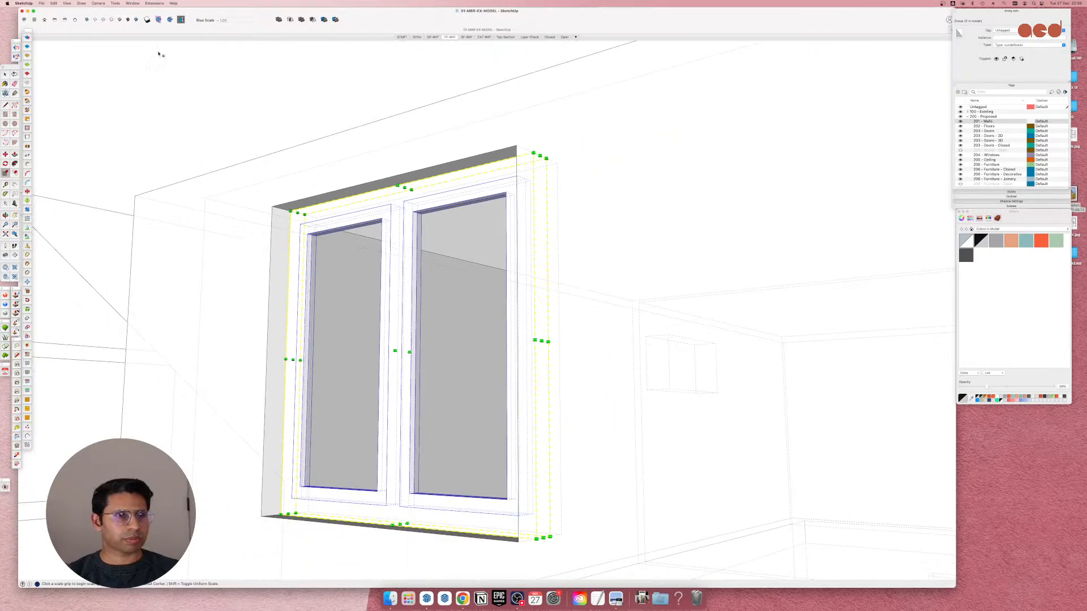
{"action": "left_click", "coordinate": [97, 20]}
{"action": "middle_click_drag", "start_coordinate": [442, 231], "coordinate": [430, 360]}
{"action": "scroll", "coordinate": [430, 360], "scroll_direction": "down", "scroll_amount": 10}
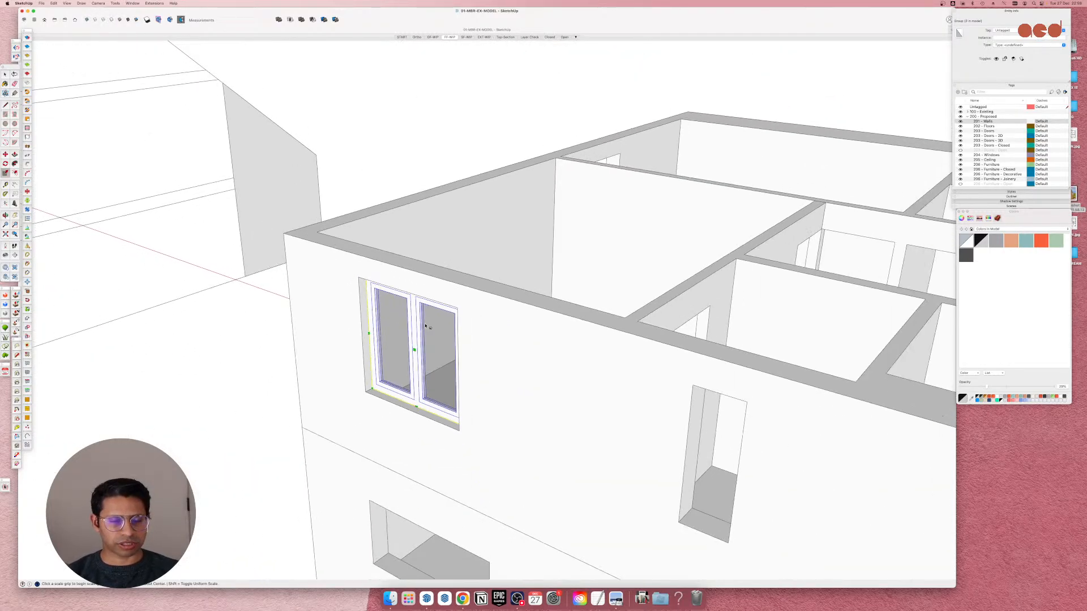
{"action": "key", "text": "space"}
{"action": "left_click", "coordinate": [418, 207]}
Examine the placed windows and remaining empty openings on the patio-door side and the adjoining end wall.
{"action": "middle_click_drag", "start_coordinate": [422, 317], "coordinate": [736, 434]}
{"action": "scroll", "coordinate": [557, 390], "scroll_direction": "down", "scroll_amount": 5}
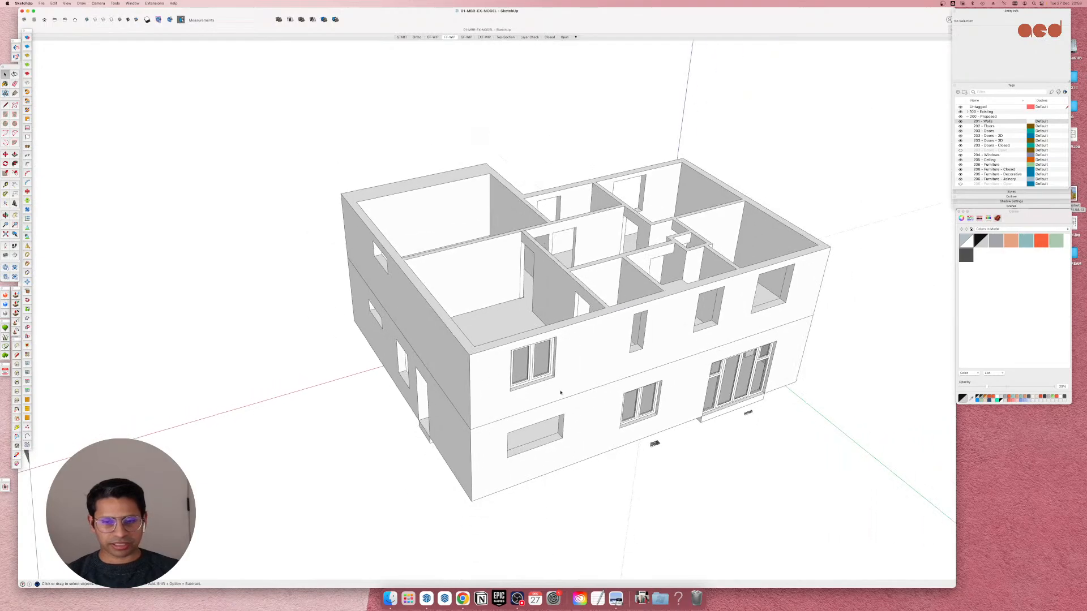
{"action": "scroll", "coordinate": [561, 393], "scroll_direction": "up", "scroll_amount": 4}
{"action": "middle_click_drag", "start_coordinate": [561, 393], "coordinate": [347, 356]}
{"action": "scroll", "coordinate": [433, 273], "scroll_direction": "up", "scroll_amount": 8}
{"action": "scroll", "coordinate": [351, 355], "scroll_direction": "down", "scroll_amount": 7}
{"action": "scroll", "coordinate": [406, 394], "scroll_direction": "down", "scroll_amount": 2}
{"action": "scroll", "coordinate": [442, 409], "scroll_direction": "up", "scroll_amount": 3}
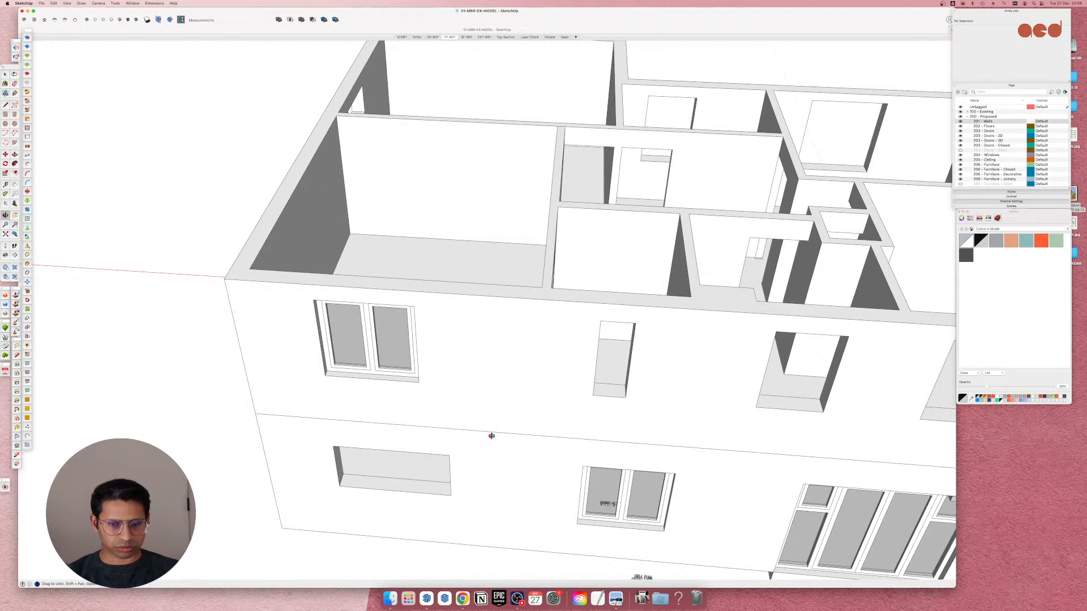
{"action": "scroll", "coordinate": [283, 373], "scroll_direction": "down", "scroll_amount": 4}
{"action": "middle_click_drag", "start_coordinate": [490, 437], "coordinate": [692, 319]}
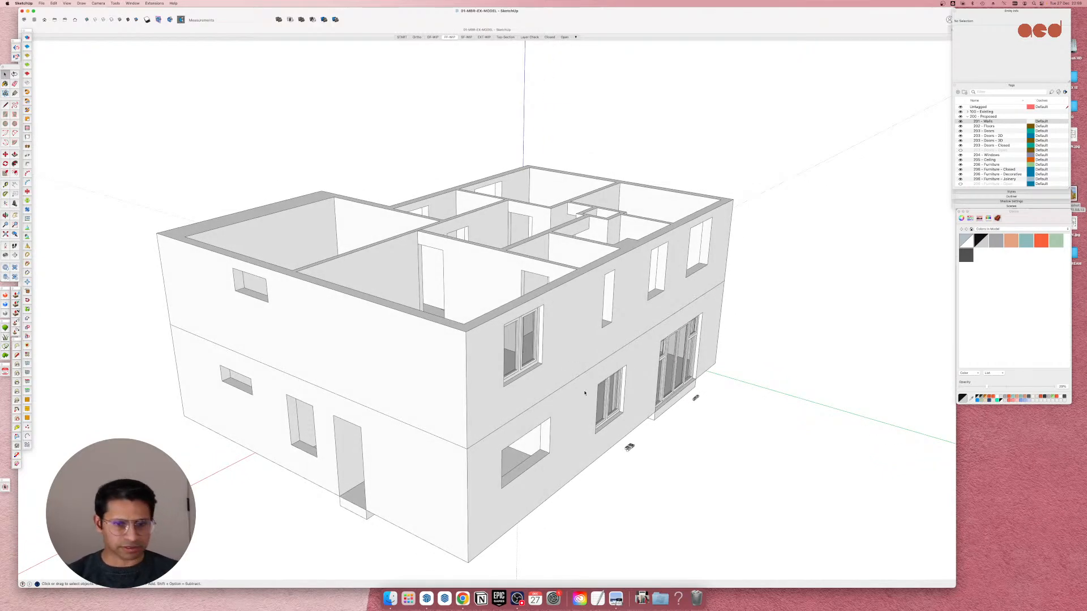
Compare the window openings on the patio-door side of the model with the garden-side photo of the house.
{"action": "middle_click_drag", "start_coordinate": [585, 392], "coordinate": [172, 442]}
{"action": "scroll", "coordinate": [294, 385], "scroll_direction": "down", "scroll_amount": 4}
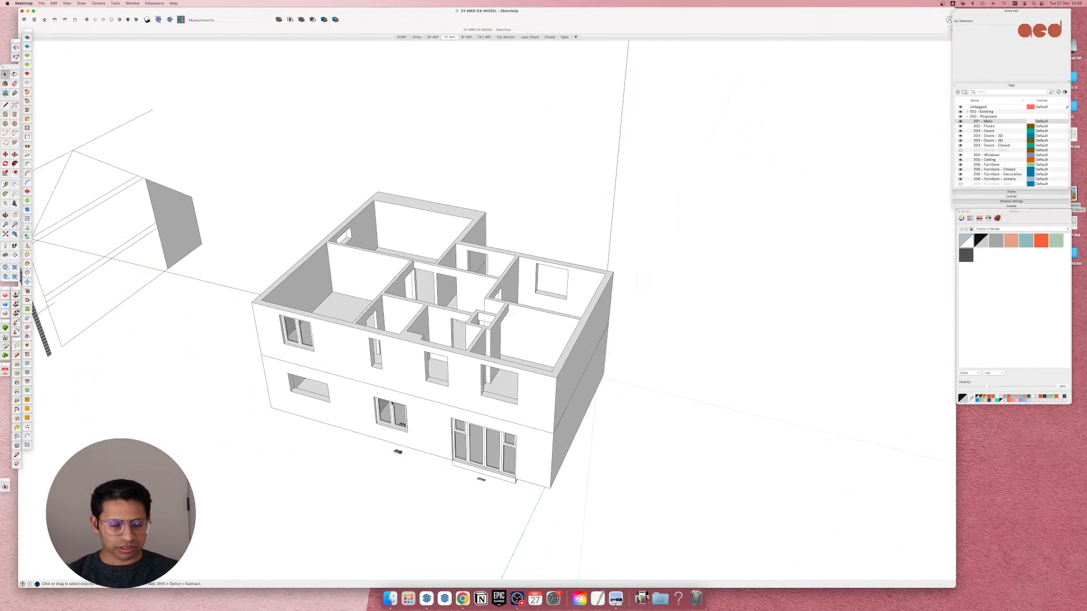
{"action": "scroll", "coordinate": [475, 413], "scroll_direction": "up", "scroll_amount": 1}
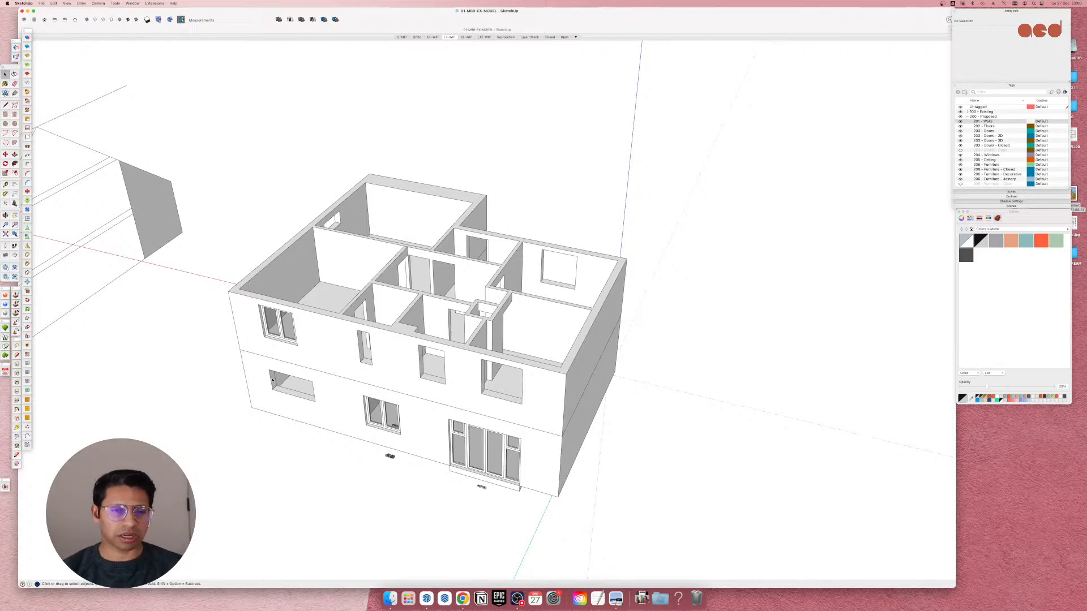
{"action": "scroll", "coordinate": [301, 382], "scroll_direction": "down", "scroll_amount": 3}
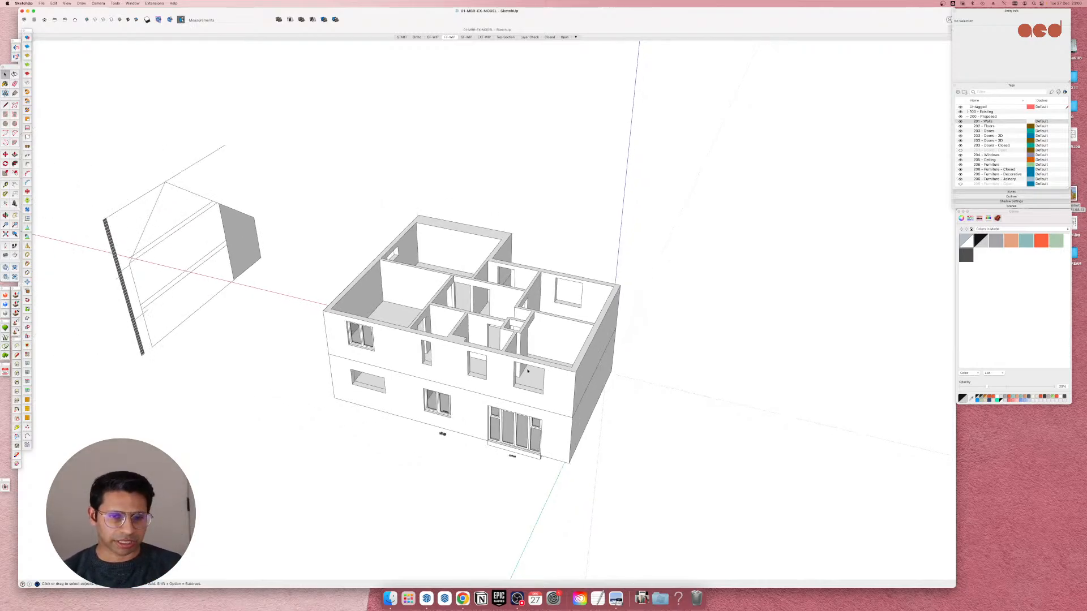
{"action": "scroll", "coordinate": [413, 368], "scroll_direction": "up", "scroll_amount": 4}
{"action": "scroll", "coordinate": [304, 323], "scroll_direction": "up", "scroll_amount": 5}
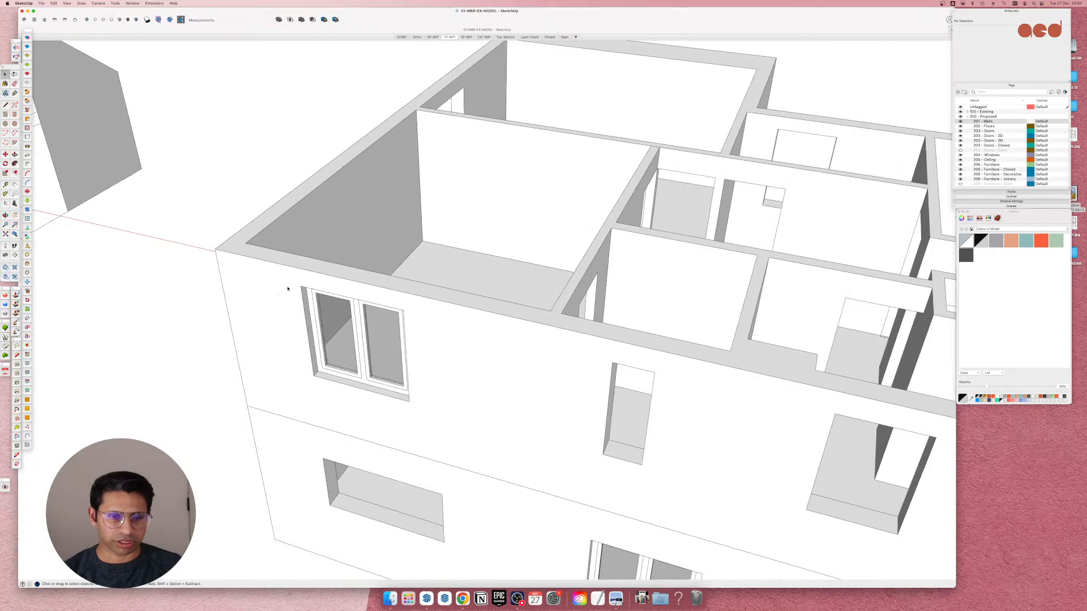
{"action": "key", "text": "ctrl+Up"}
{"action": "left_click", "coordinate": [338, 367]}
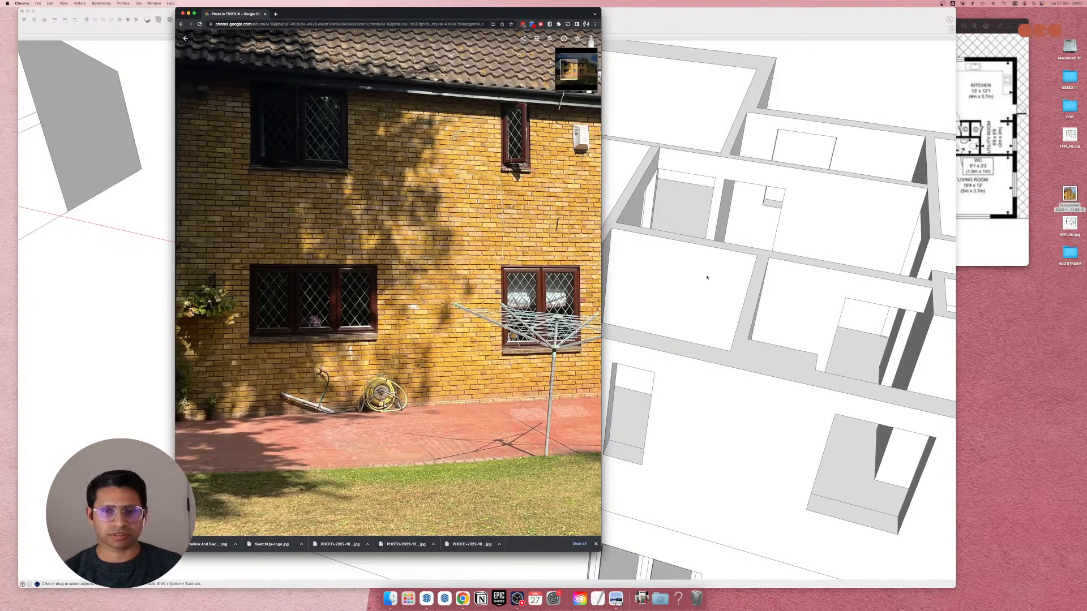
{"action": "left_click", "coordinate": [706, 277]}
Check the garden-side and chimney gable photos against the model's long wall and adjoining end wall.
{"action": "scroll", "coordinate": [478, 352], "scroll_direction": "down", "scroll_amount": 10}
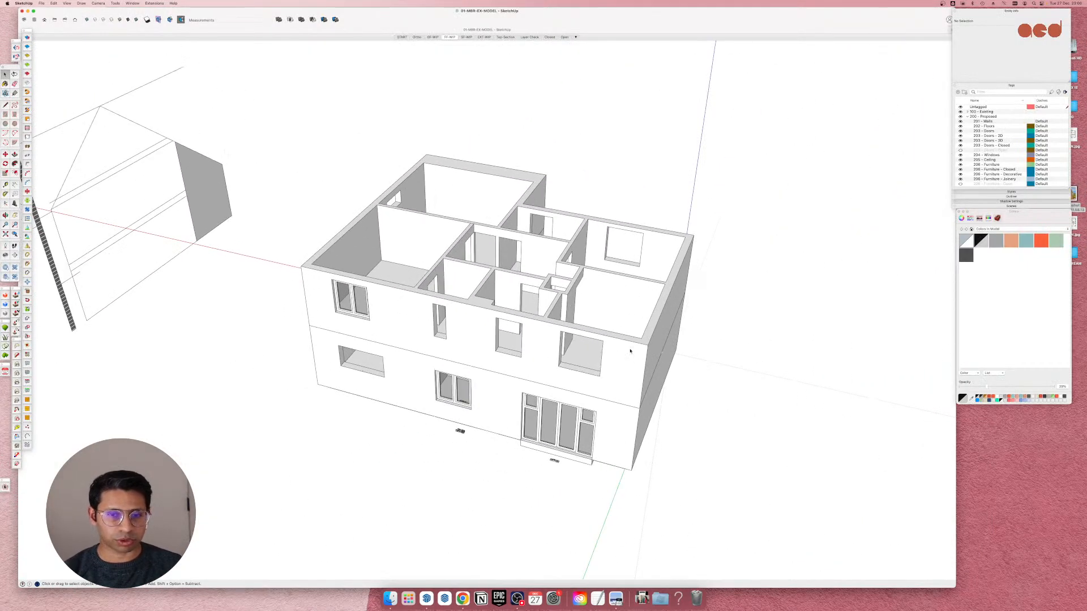
{"action": "middle_click_drag", "start_coordinate": [398, 322], "coordinate": [395, 347]}
{"action": "scroll", "coordinate": [454, 390], "scroll_direction": "up", "scroll_amount": 4}
{"action": "middle_click_drag", "start_coordinate": [454, 391], "coordinate": [710, 307]}
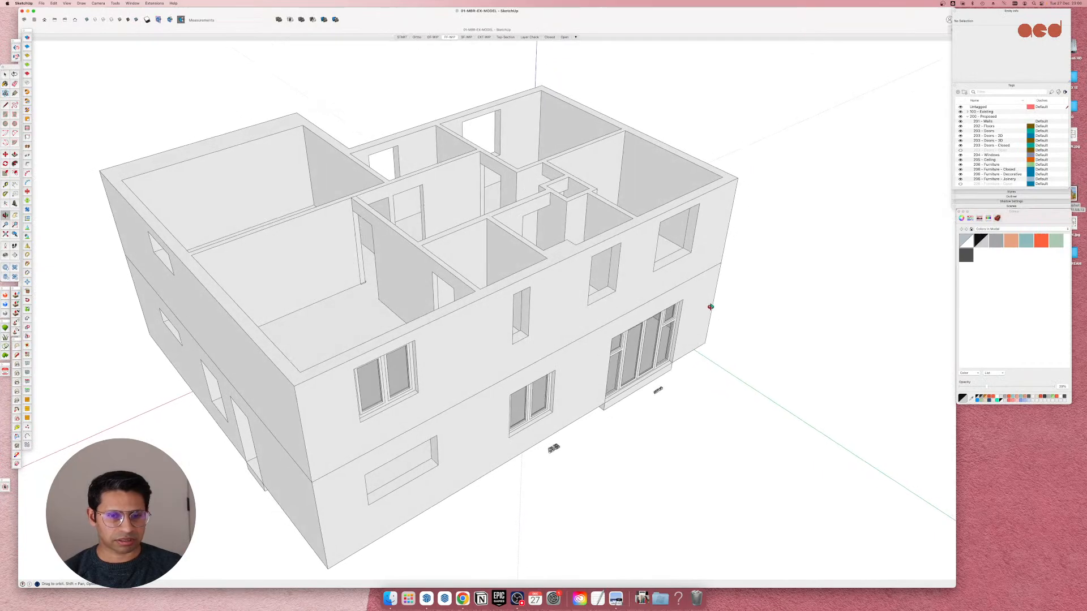
{"action": "key", "text": "ctrl+Up"}
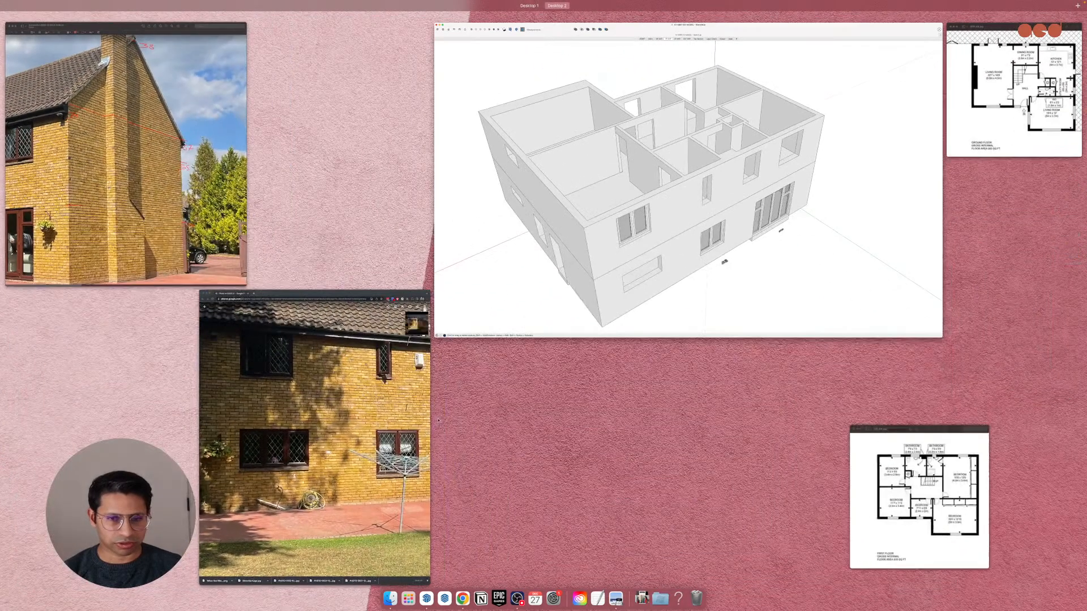
{"action": "left_click", "coordinate": [354, 418]}
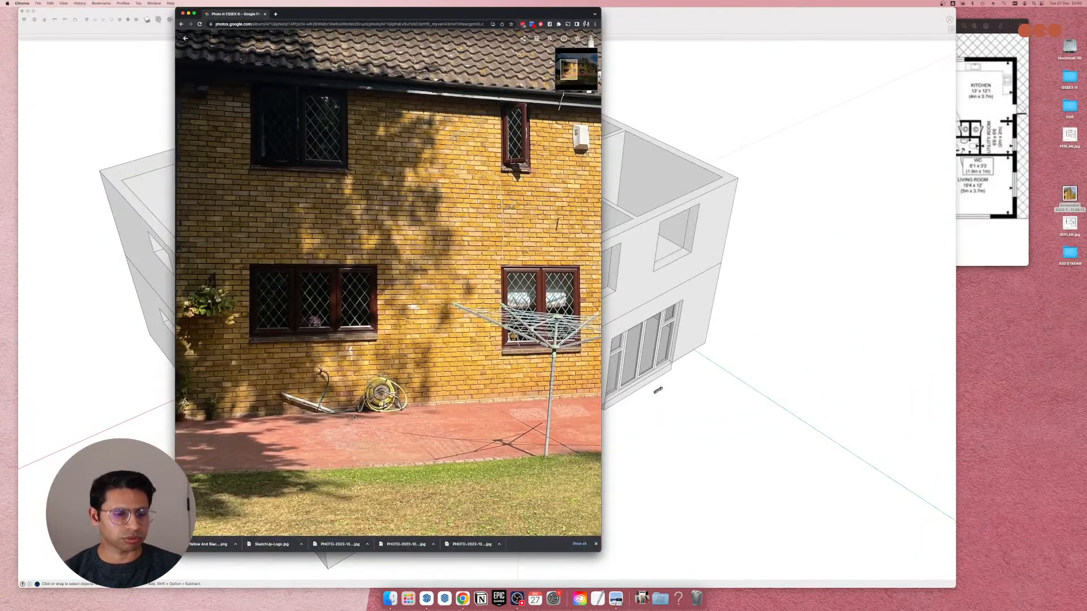
{"action": "key", "text": "ctrl+Up"}
{"action": "left_click", "coordinate": [238, 282]}
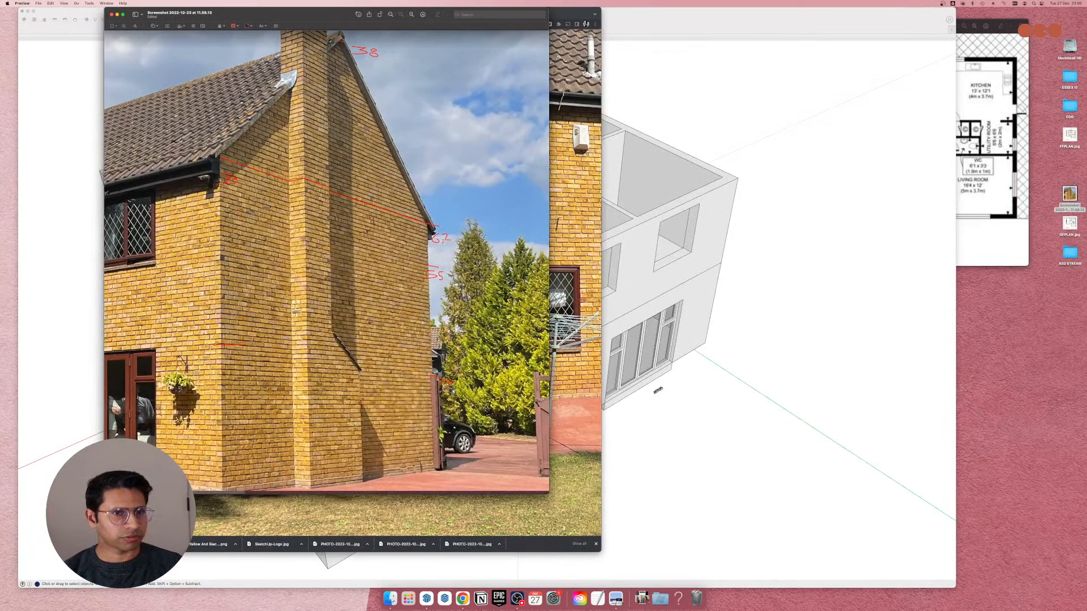
{"action": "left_click", "coordinate": [745, 238]}
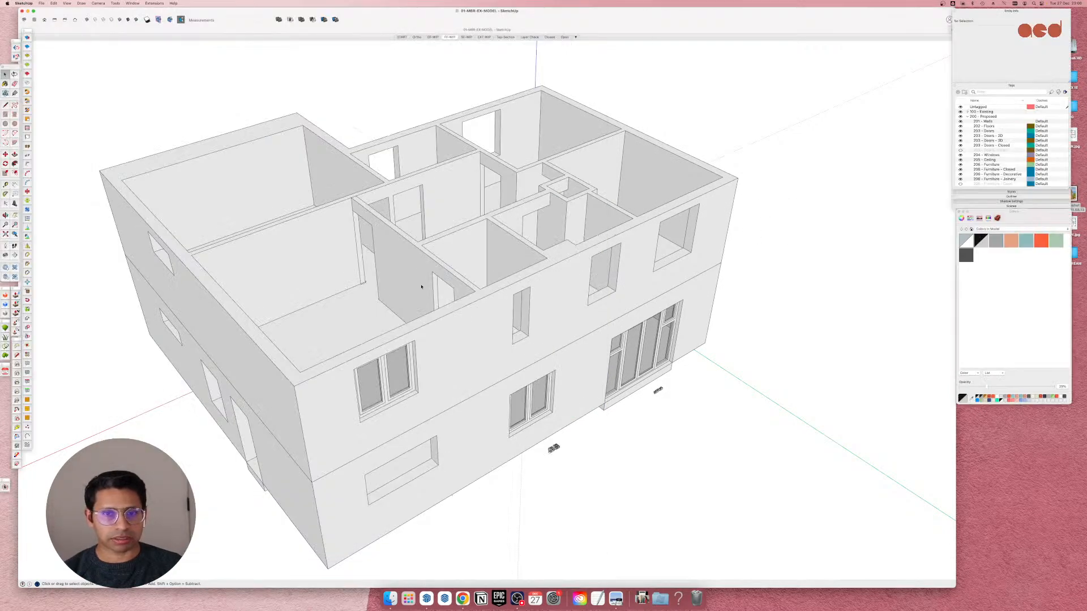
Examine the model from the patio-door side round to the blank end wall and down into the upper-floor rooms.
{"action": "scroll", "coordinate": [420, 287], "scroll_direction": "up", "scroll_amount": 5}
{"action": "mouse_move", "coordinate": [520, 360]}
{"action": "middle_mouse_down"}
{"action": "mouse_move", "coordinate": [490, 371]}
{"action": "mouse_move", "coordinate": [491, 273]}
{"action": "middle_mouse_up"}
{"action": "scroll", "coordinate": [490, 273], "scroll_direction": "down", "scroll_amount": 5}
{"action": "middle_click_drag", "start_coordinate": [453, 350], "coordinate": [295, 261]}
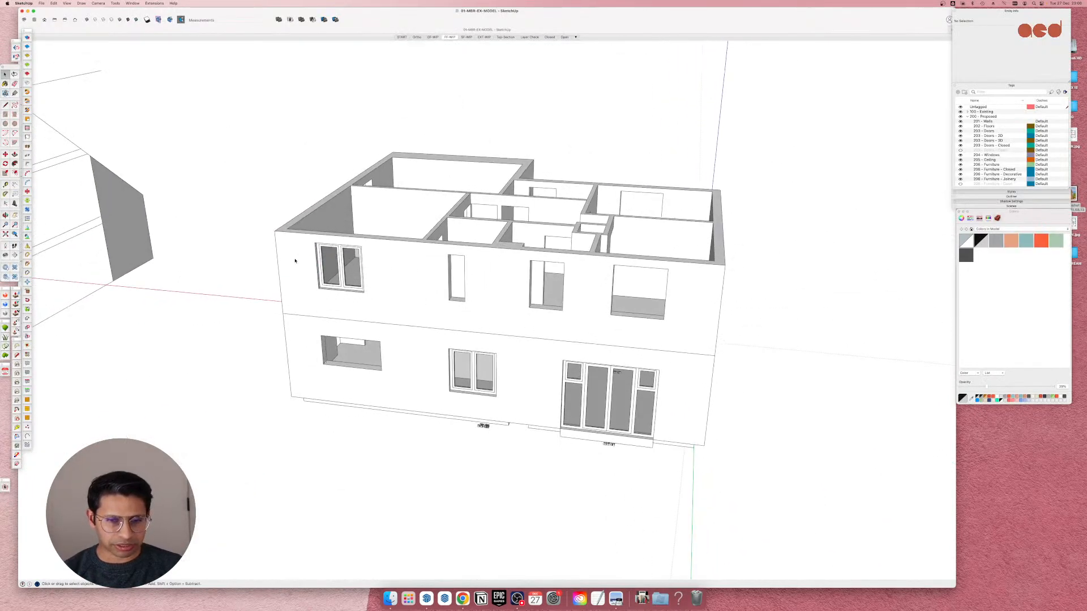
{"action": "middle_click_drag", "start_coordinate": [519, 432], "coordinate": [378, 276]}
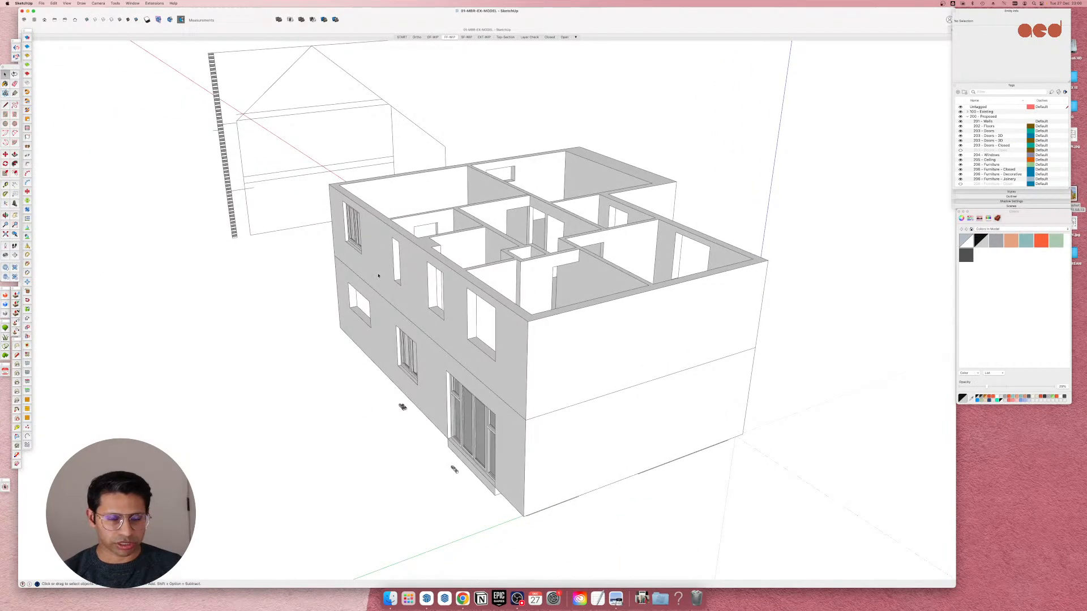
{"action": "mouse_move", "coordinate": [748, 365]}
{"action": "middle_mouse_down"}
{"action": "mouse_move", "coordinate": [298, 425]}
{"action": "mouse_move", "coordinate": [360, 404]}
{"action": "mouse_move", "coordinate": [675, 369]}
{"action": "mouse_move", "coordinate": [835, 367]}
{"action": "middle_mouse_up"}
{"action": "scroll", "coordinate": [540, 361], "scroll_direction": "down", "scroll_amount": 2}
{"action": "mouse_move", "coordinate": [665, 328]}
{"action": "middle_mouse_down"}
{"action": "mouse_move", "coordinate": [457, 328]}
{"action": "mouse_move", "coordinate": [608, 332]}
{"action": "mouse_move", "coordinate": [817, 399]}
{"action": "mouse_move", "coordinate": [857, 541]}
{"action": "mouse_move", "coordinate": [430, 499]}
{"action": "mouse_move", "coordinate": [485, 207]}
{"action": "middle_mouse_up"}
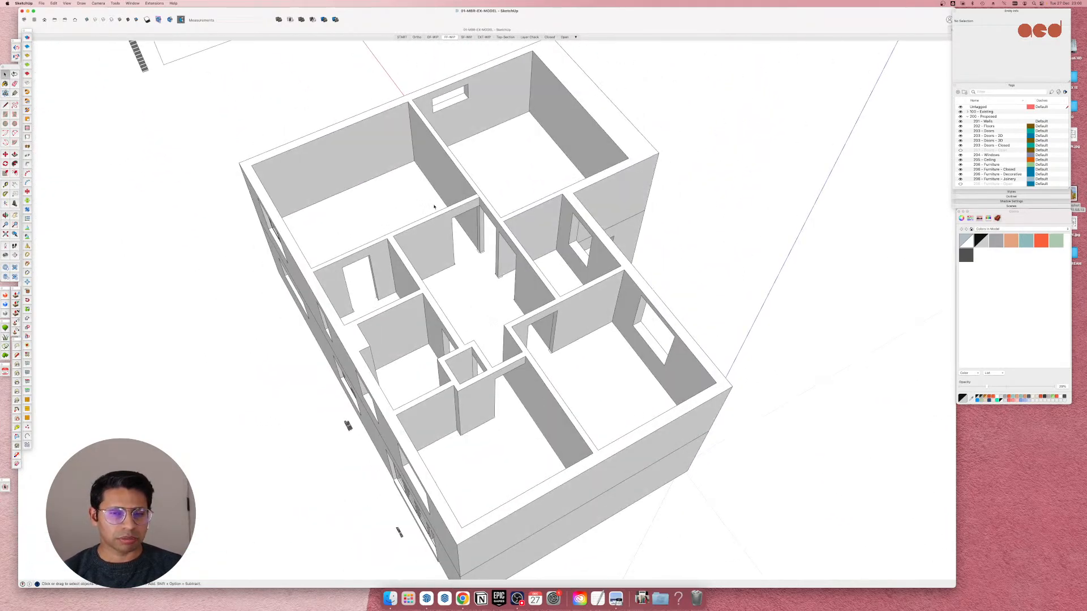
Draw a rectangle filling the upper-floor interior doorway in the partition beside the corner doorway, from lower to opposite upper corner.
{"action": "scroll", "coordinate": [485, 207], "scroll_direction": "up", "scroll_amount": 5}
{"action": "scroll", "coordinate": [565, 266], "scroll_direction": "up", "scroll_amount": 10}
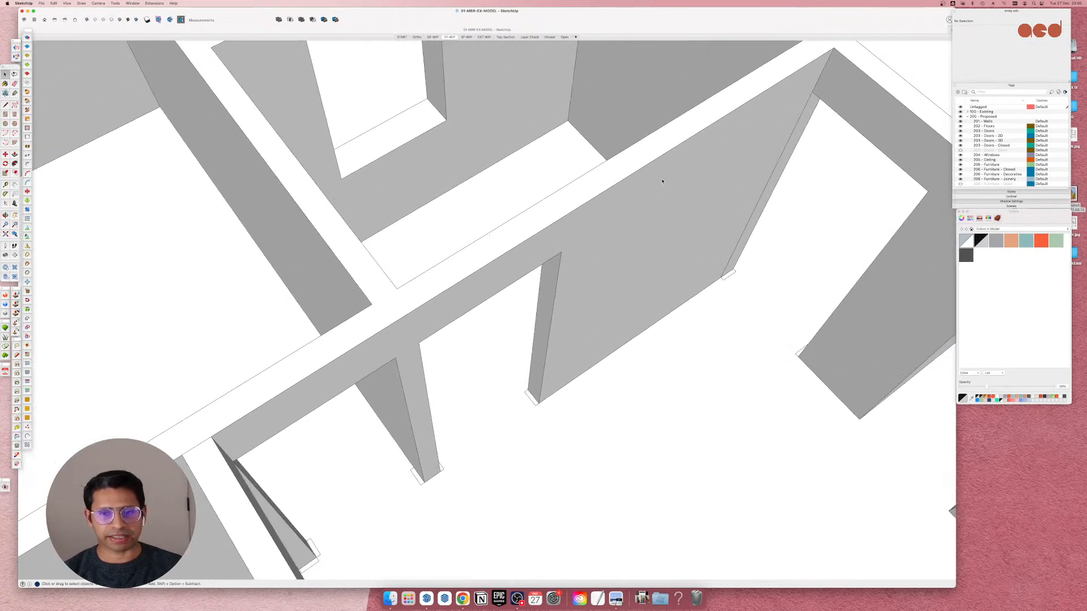
{"action": "middle_click_drag", "start_coordinate": [529, 317], "coordinate": [563, 271]}
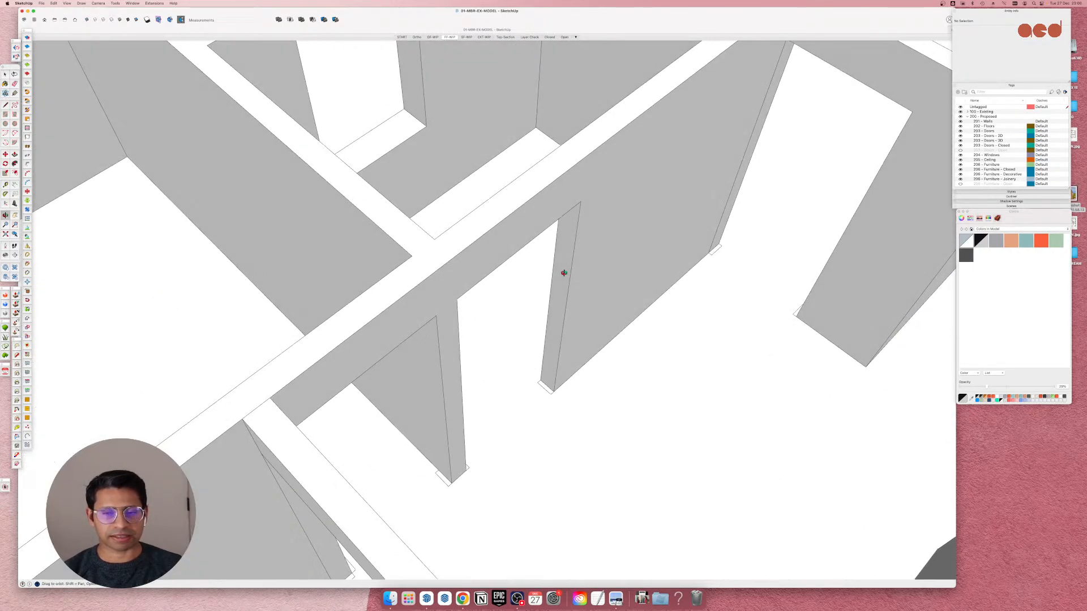
{"action": "scroll", "coordinate": [544, 340], "scroll_direction": "down", "scroll_amount": 3}
{"action": "scroll", "coordinate": [558, 330], "scroll_direction": "up", "scroll_amount": 2}
{"action": "middle_click_drag", "start_coordinate": [558, 330], "coordinate": [471, 336]}
{"action": "scroll", "coordinate": [471, 336], "scroll_direction": "down", "scroll_amount": 4}
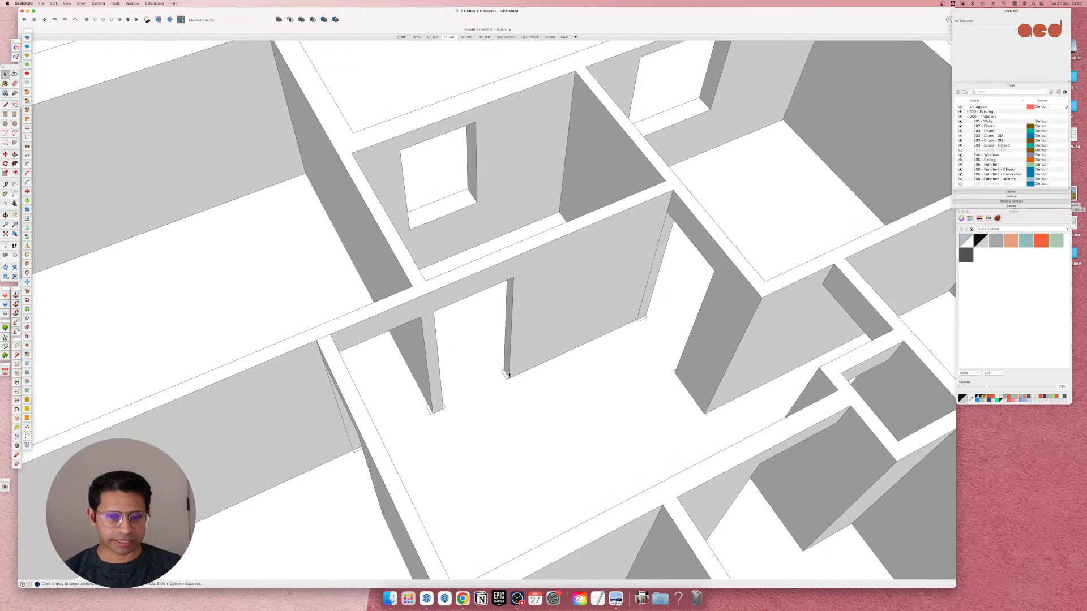
{"action": "scroll", "coordinate": [508, 374], "scroll_direction": "up", "scroll_amount": 5}
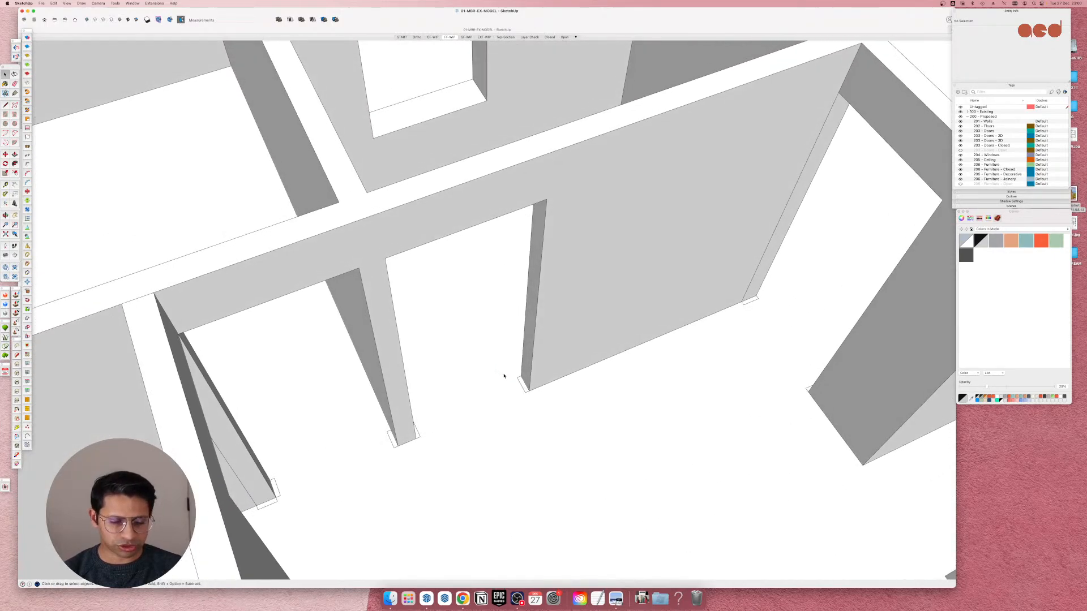
{"action": "key", "text": "r"}
{"action": "left_click", "coordinate": [528, 390]}
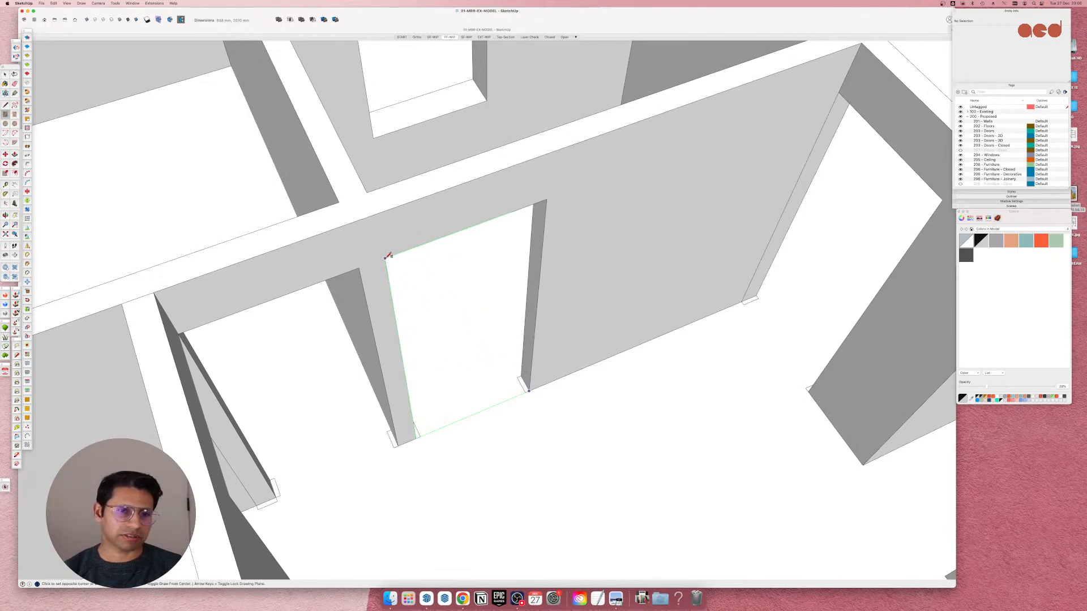
{"action": "left_click", "coordinate": [387, 261]}
Select the rectangle filling the interior doorway, make it a group and open it for editing.
{"action": "scroll", "coordinate": [532, 283], "scroll_direction": "down", "scroll_amount": 2}
{"action": "scroll", "coordinate": [532, 283], "scroll_direction": "down", "scroll_amount": 2}
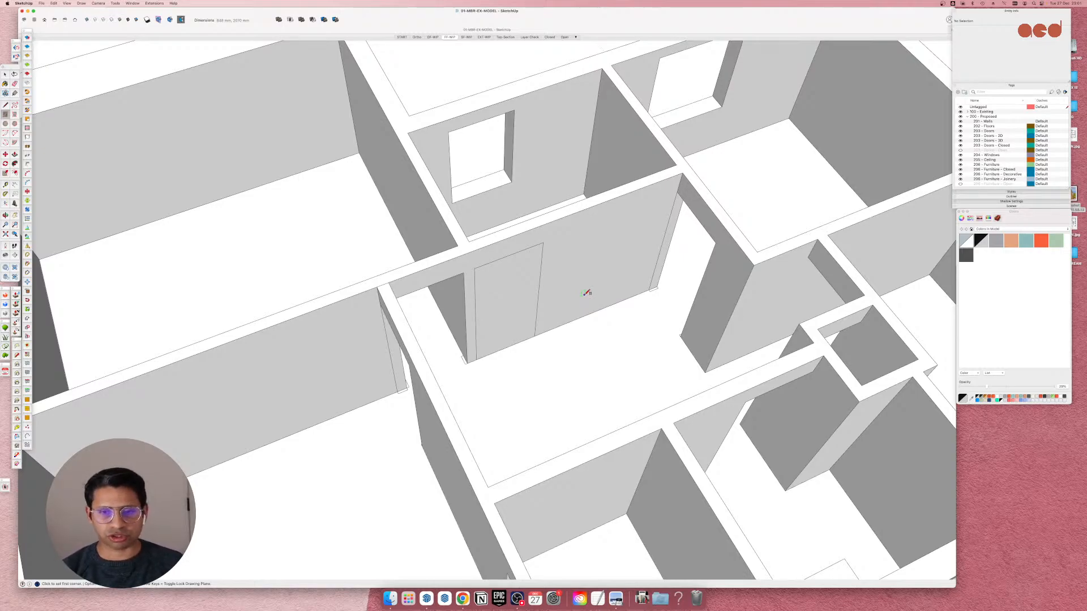
{"action": "scroll", "coordinate": [536, 284], "scroll_direction": "up", "scroll_amount": 5}
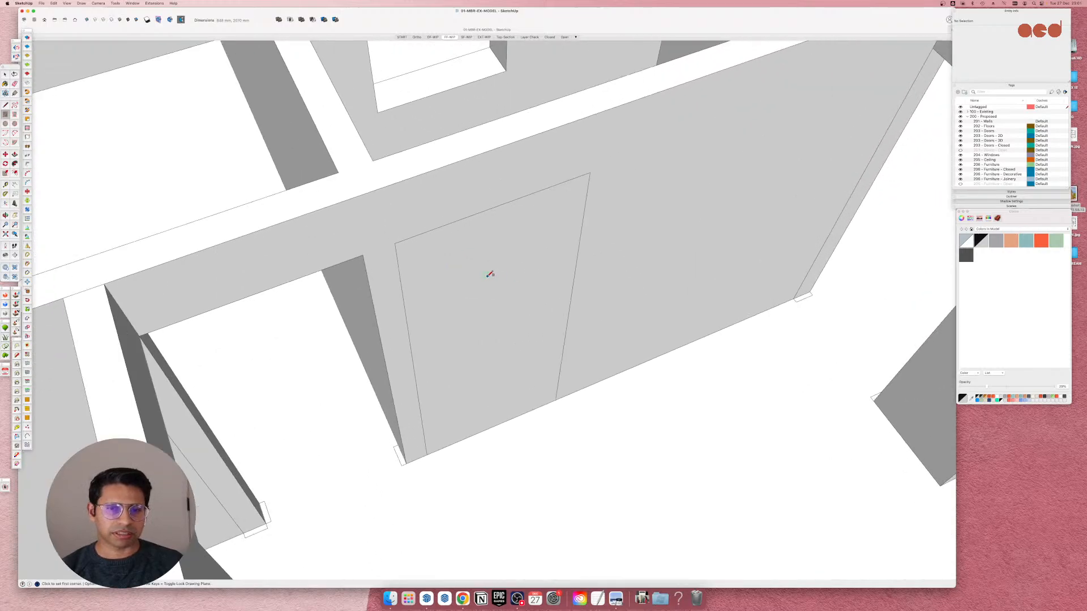
{"action": "middle_click_drag", "start_coordinate": [493, 274], "coordinate": [446, 303]}
{"action": "key", "text": "r"}
{"action": "scroll", "coordinate": [446, 303], "scroll_direction": "down", "scroll_amount": 5}
{"action": "scroll", "coordinate": [446, 306], "scroll_direction": "up", "scroll_amount": 3}
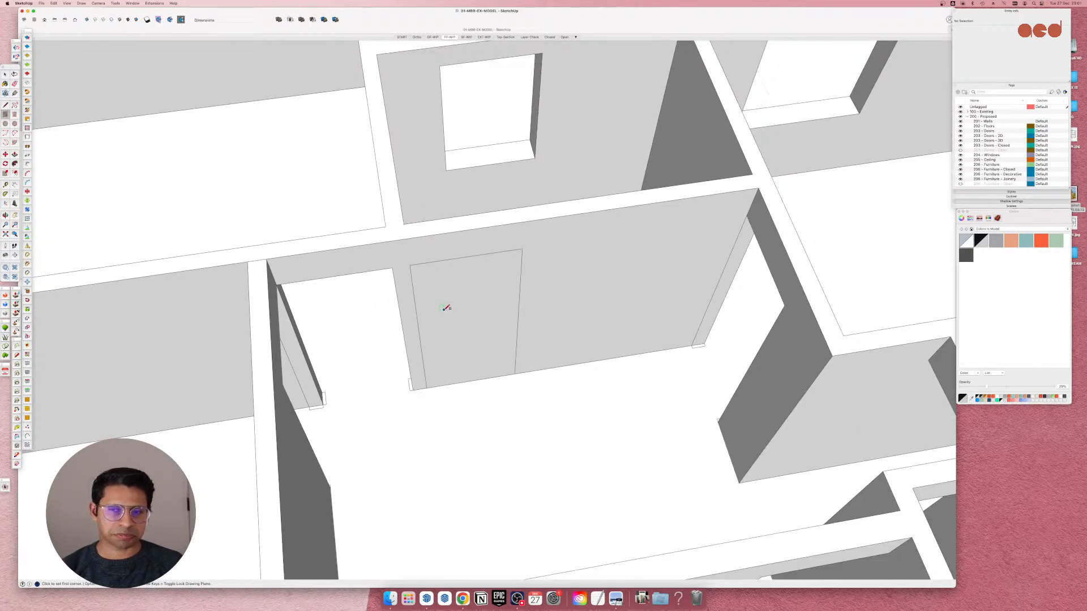
{"action": "scroll", "coordinate": [445, 309], "scroll_direction": "up", "scroll_amount": 3}
{"action": "key", "text": "space"}
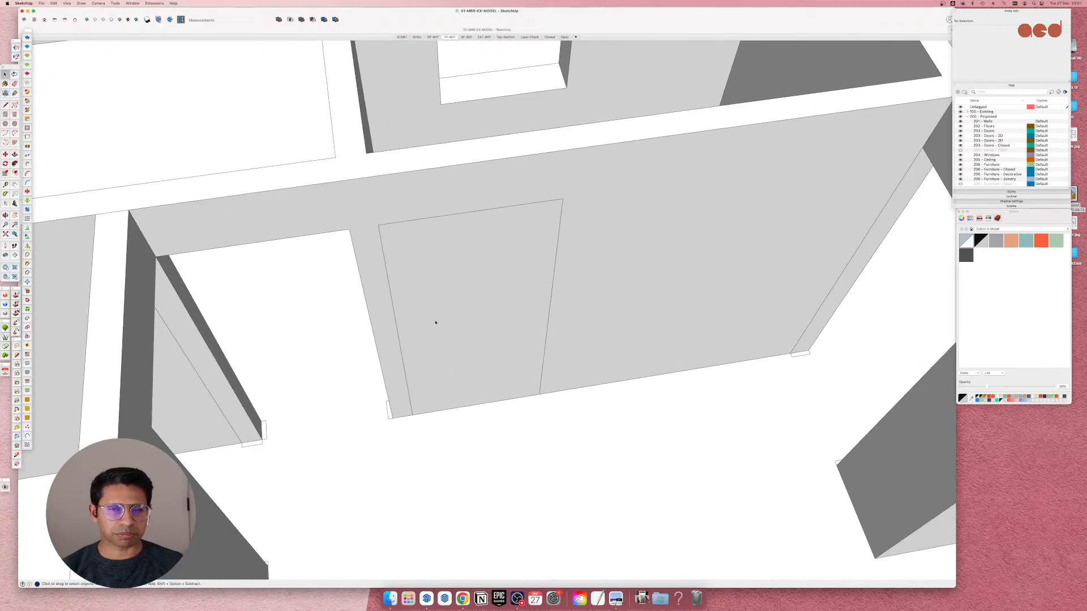
{"action": "left_click", "coordinate": [435, 323]}
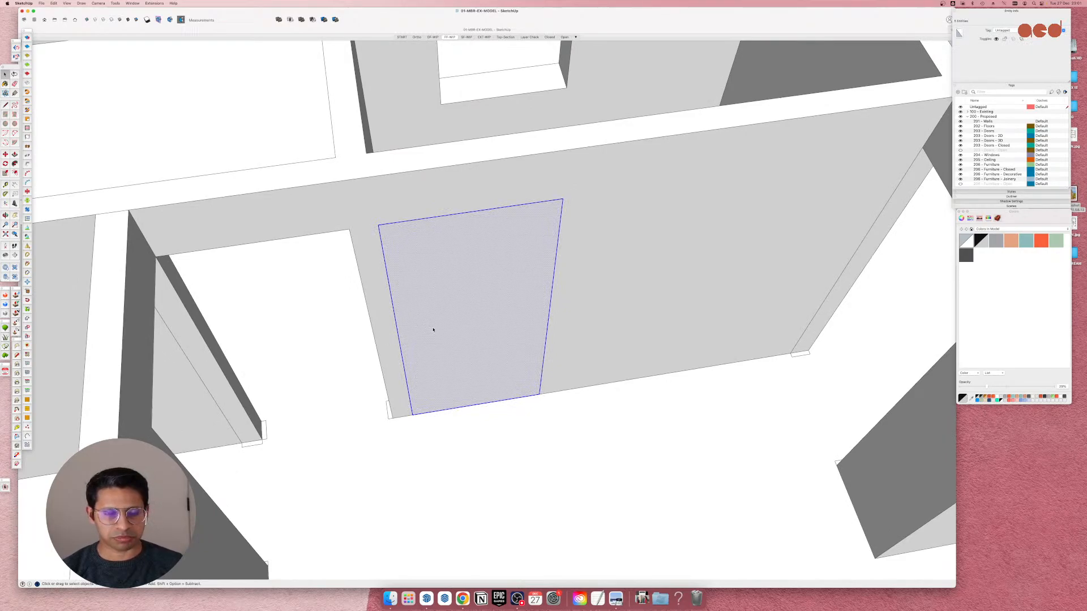
{"action": "key", "text": "Delete"}
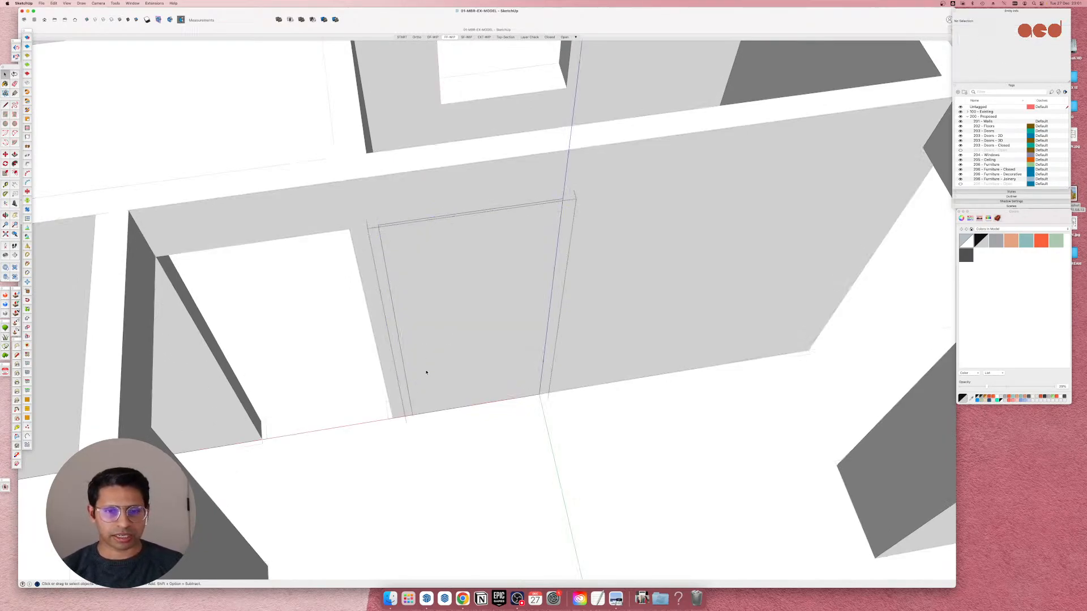
Check the face inside the doorway group, leave the group and delete it from the opening.
{"action": "left_click", "coordinate": [408, 391]}
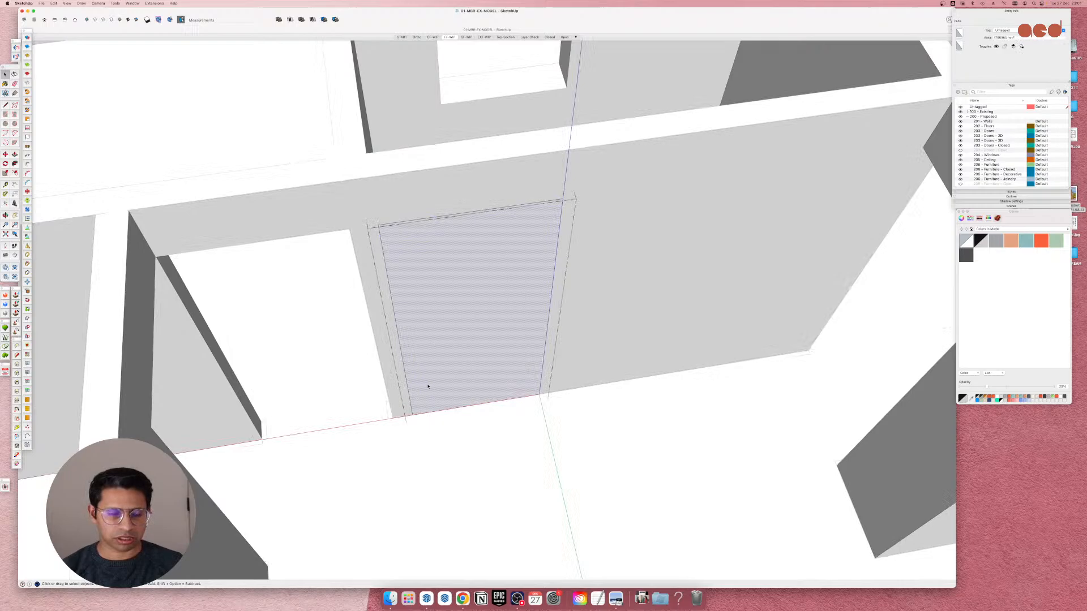
{"action": "key", "text": "Escape"}
{"action": "double_click", "coordinate": [460, 367]}
{"action": "key", "text": "Escape"}
{"action": "left_click", "coordinate": [439, 344]}
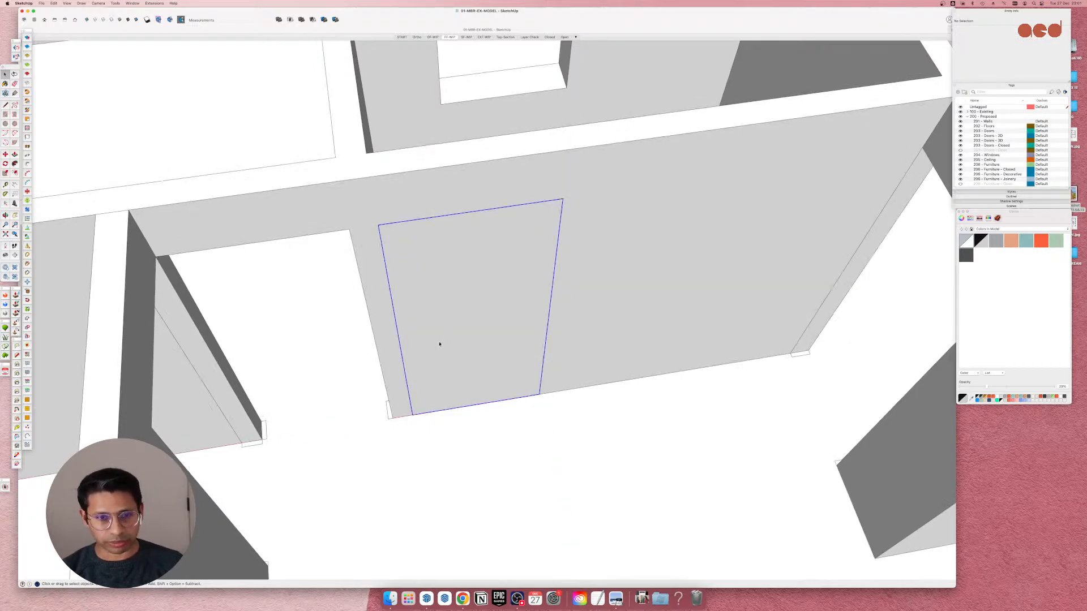
{"action": "left_click", "coordinate": [440, 344]}
{"action": "key", "text": "Delete"}
Redraw a rectangle across the emptied interior doorway between its lower corner and the diagonally opposite upper corner.
{"action": "key", "text": "r"}
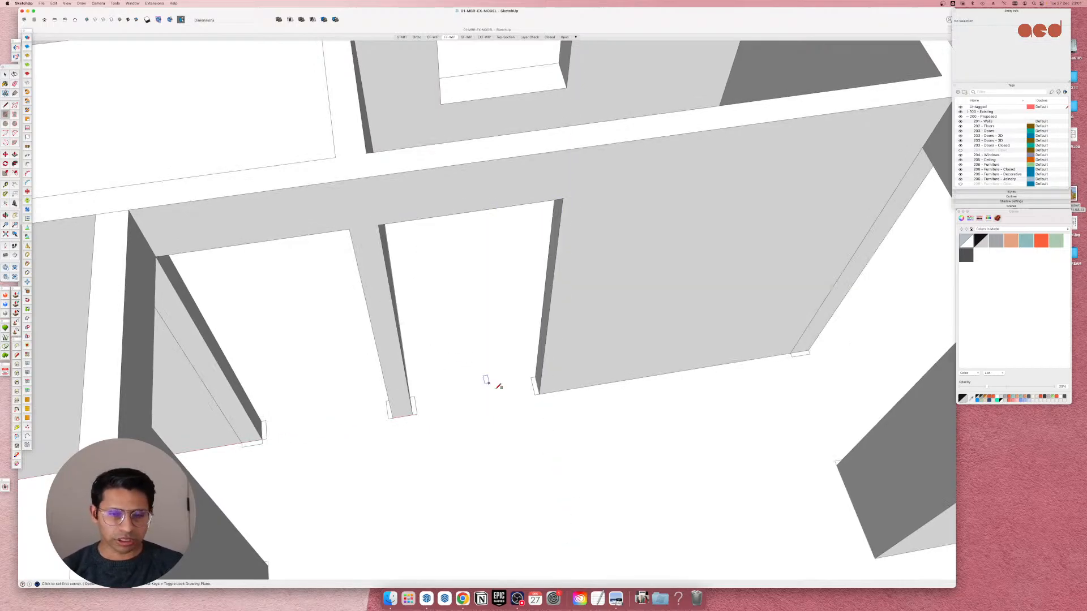
{"action": "left_click", "coordinate": [539, 394]}
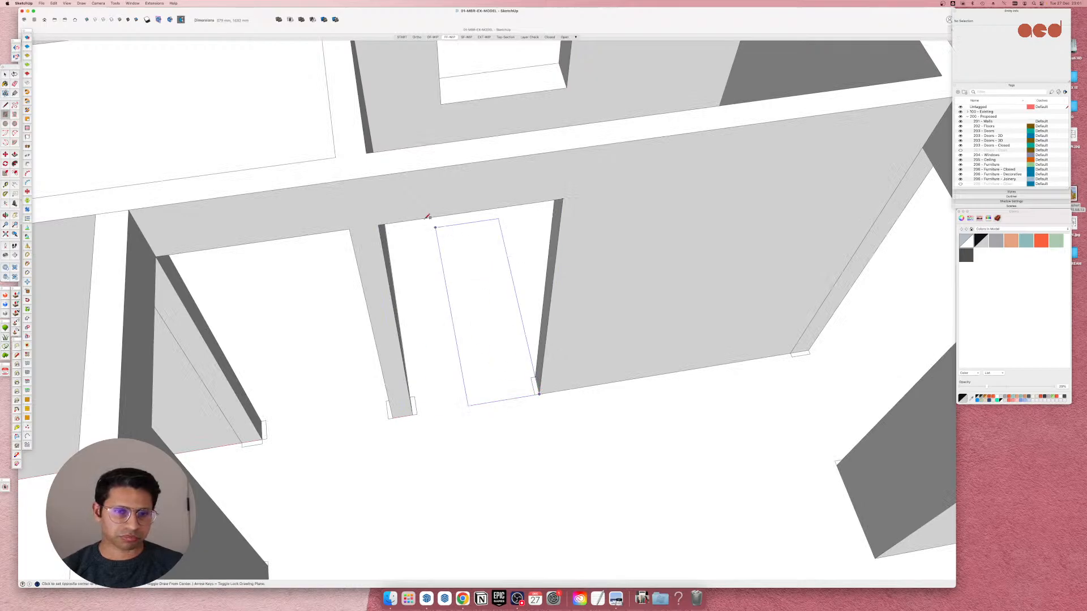
{"action": "left_click", "coordinate": [388, 223]}
Offset the doorway rectangle's two side edges and top edge inward to outline a door frame, and select the frame outline.
{"action": "key", "text": "space"}
{"action": "double_click", "coordinate": [430, 312]}
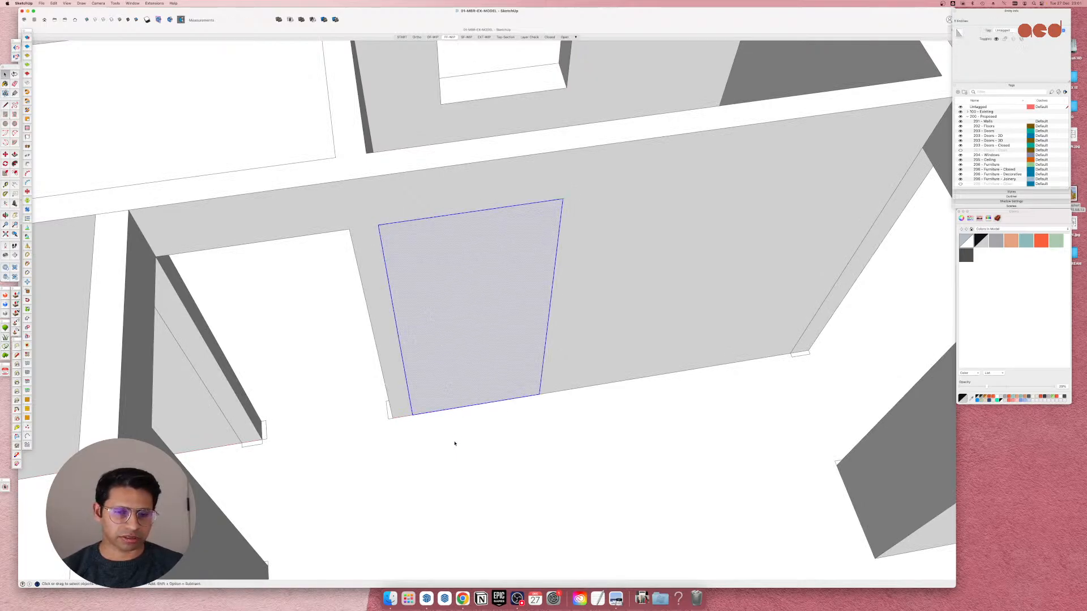
{"action": "left_click", "coordinate": [461, 386], "text": "shift"}
{"action": "left_click", "coordinate": [417, 414], "text": "shift"}
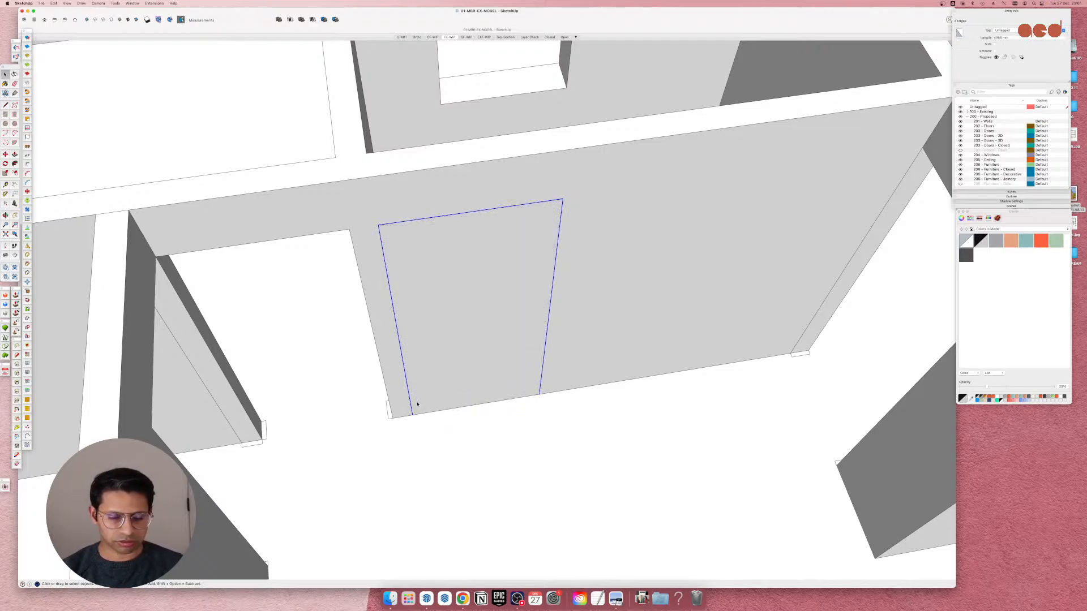
{"action": "key", "text": "f"}
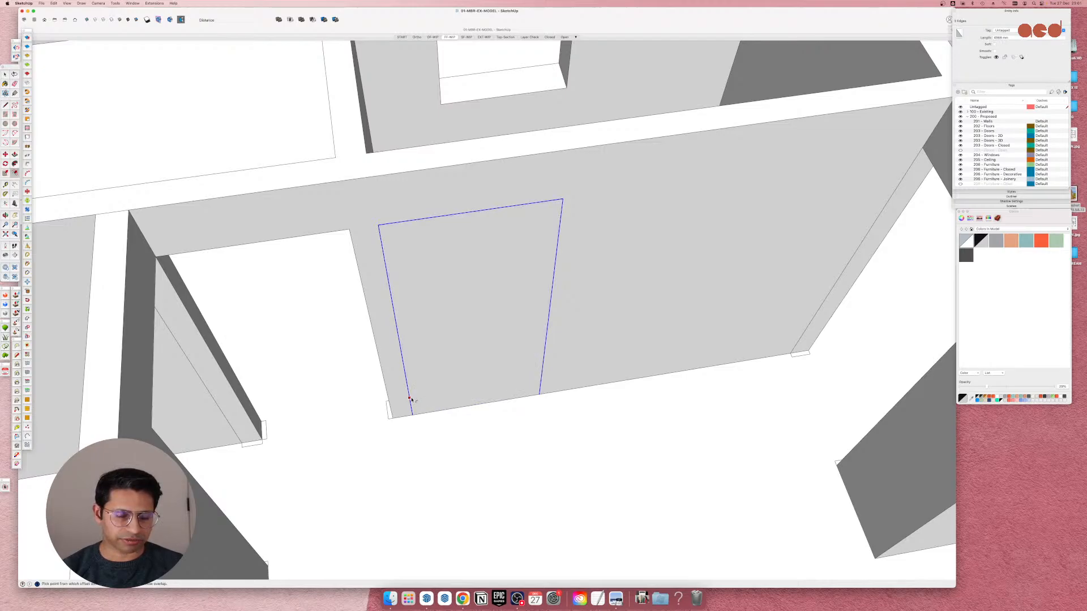
{"action": "left_click", "coordinate": [411, 400]}
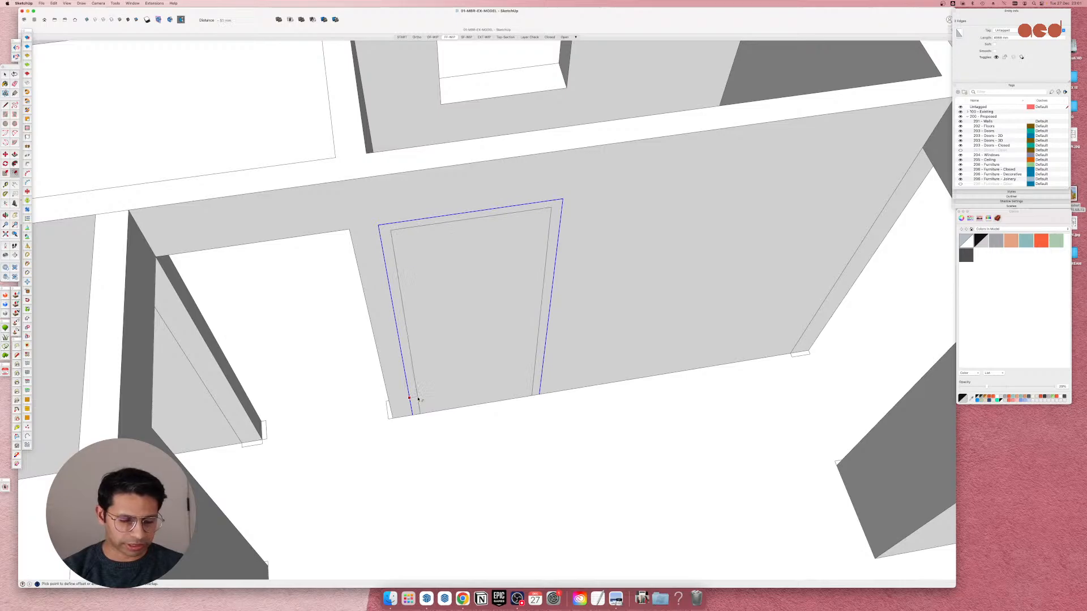
{"action": "key", "text": "Return"}
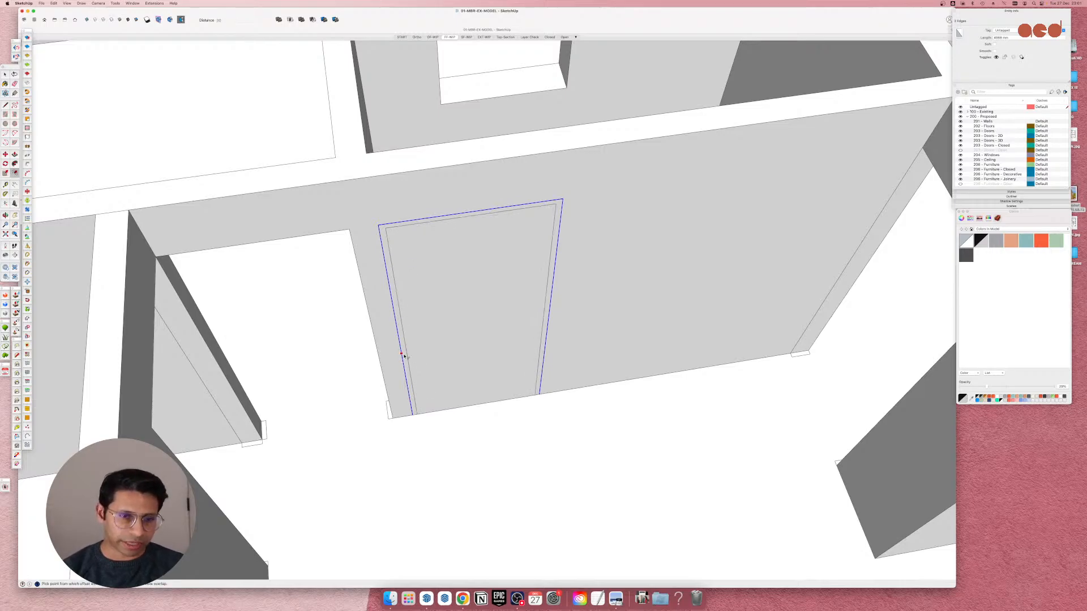
{"action": "left_click", "coordinate": [402, 355], "text": "shift"}
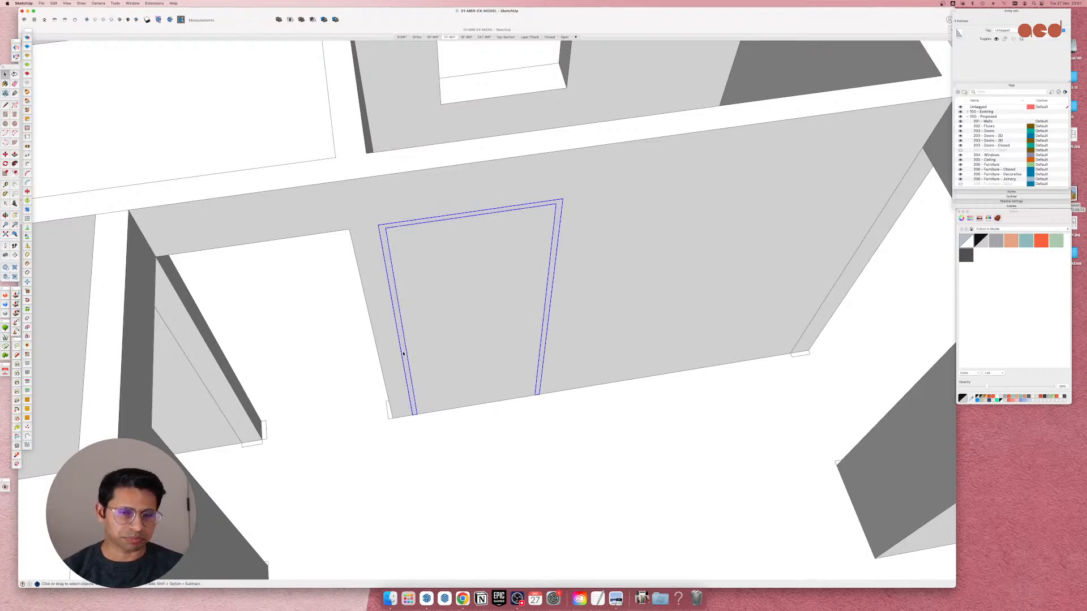
Group the selected door frame outline and move the group to sit in the doorway opening, flush with the wall face.
{"action": "key", "text": "super+g"}
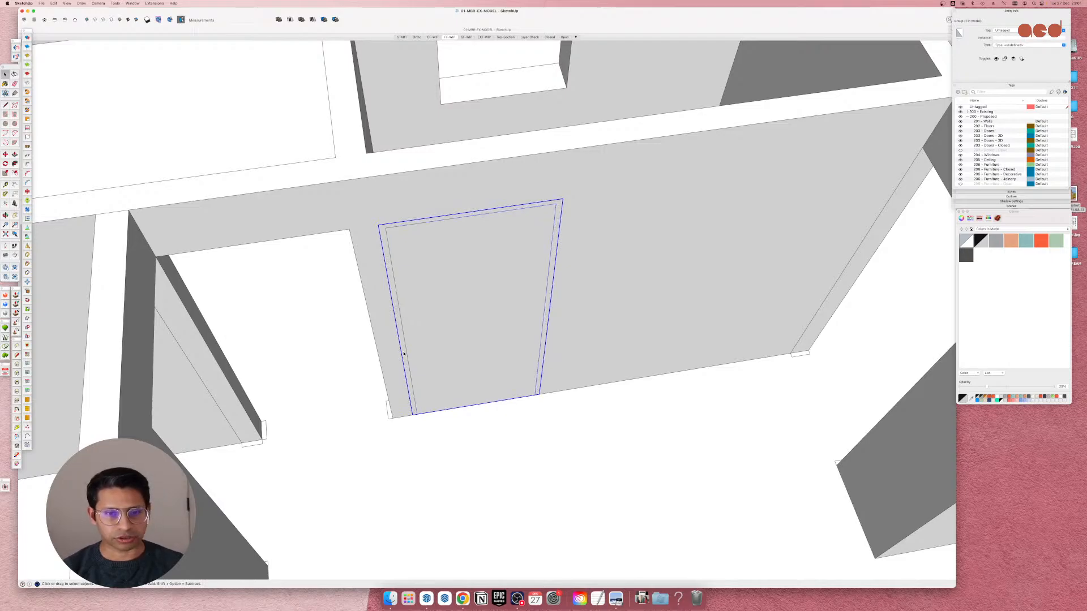
{"action": "key", "text": "m"}
{"action": "left_click", "coordinate": [403, 354]}
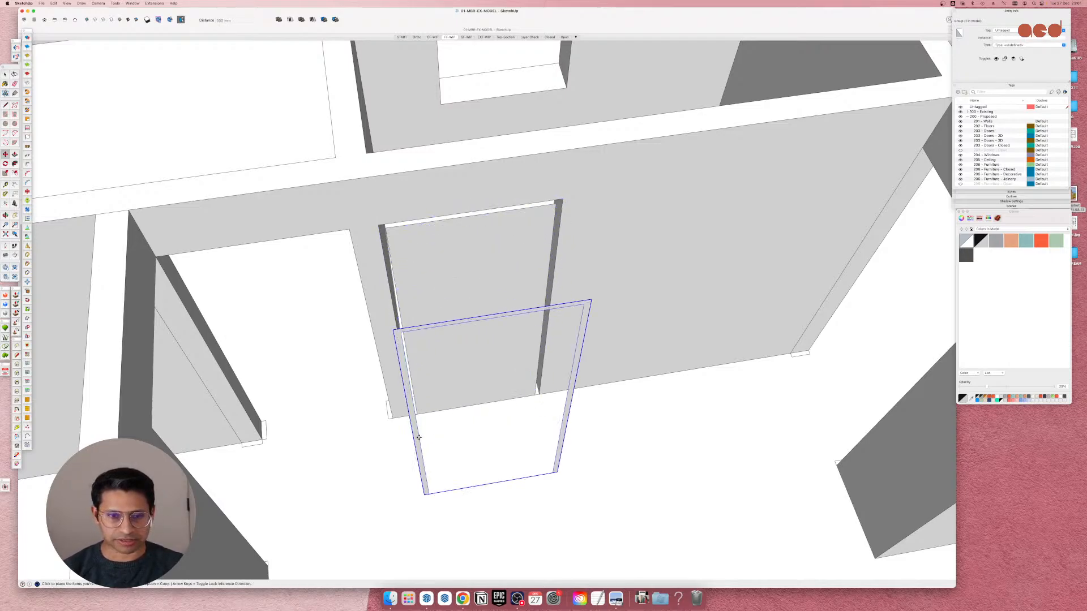
{"action": "middle_click_drag", "start_coordinate": [406, 442], "coordinate": [646, 529]}
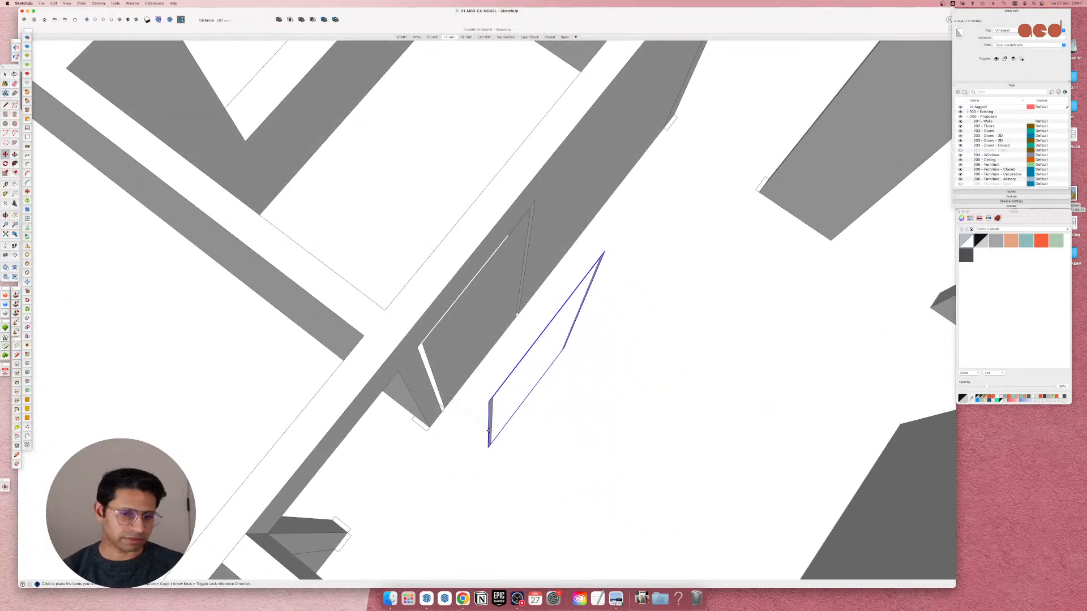
{"action": "left_click", "coordinate": [425, 363]}
{"action": "key", "text": "space"}
{"action": "scroll", "coordinate": [424, 363], "scroll_direction": "up", "scroll_amount": 3}
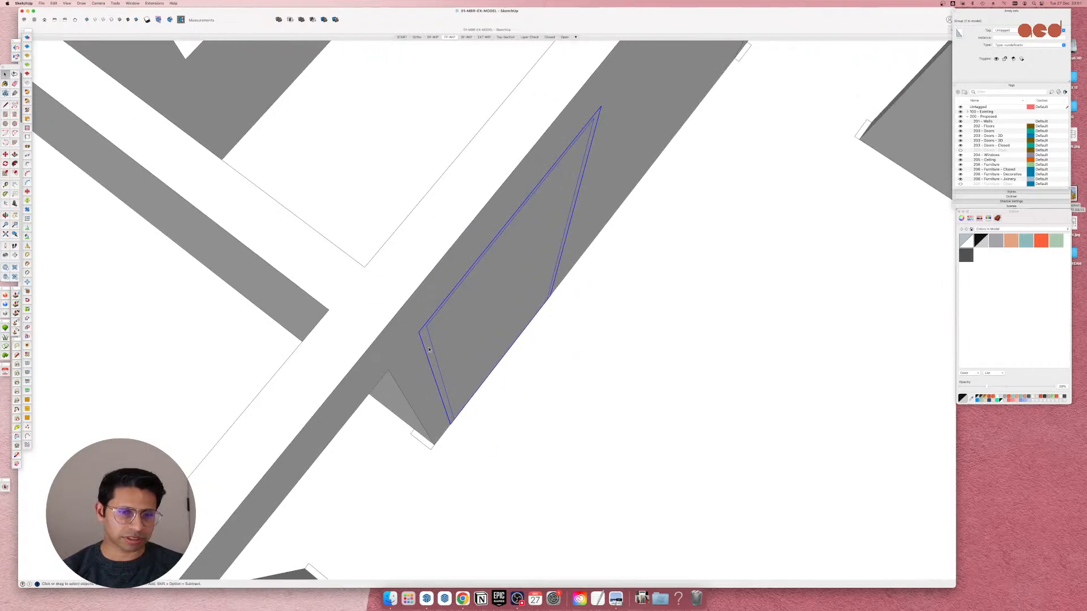
Open the door frame group and extrude the frame's face slightly beyond the wall surface around the doorway.
{"action": "double_click", "coordinate": [429, 350]}
{"action": "key", "text": "p"}
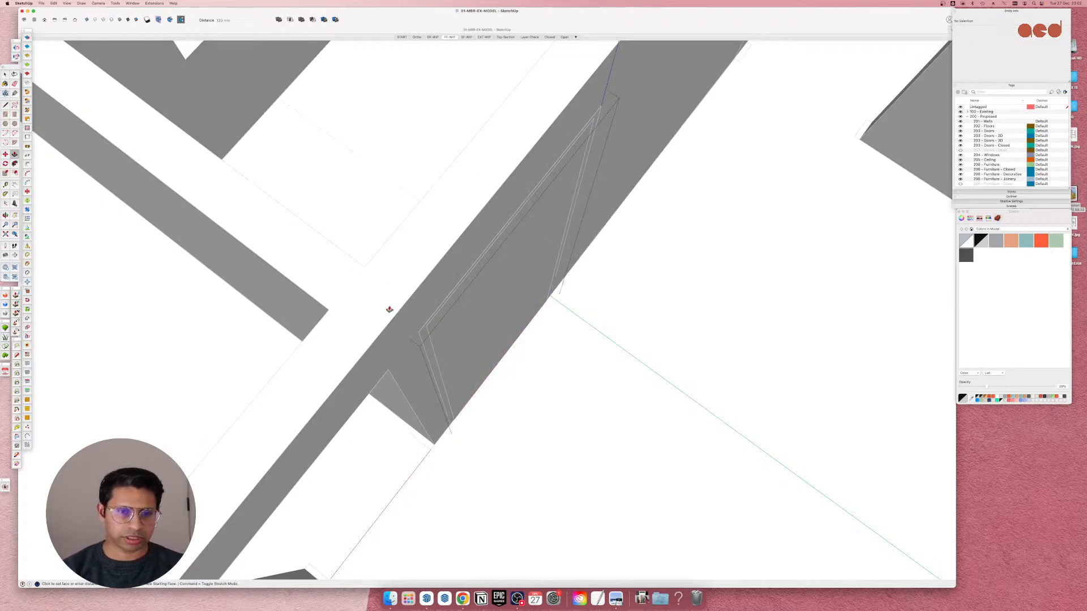
{"action": "middle_click_drag", "start_coordinate": [504, 299], "coordinate": [408, 309]}
{"action": "scroll", "coordinate": [456, 328], "scroll_direction": "up", "scroll_amount": 10}
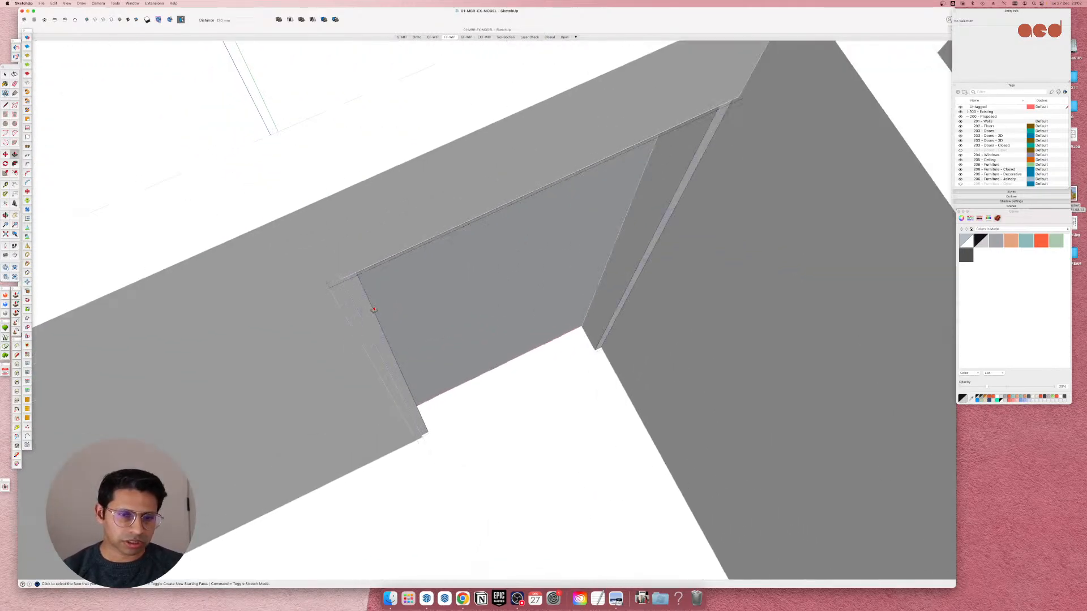
Push/Pull the front face of the door frame to adjust its depth in the wall opening, then close the frame group.
{"action": "left_click", "coordinate": [368, 311]}
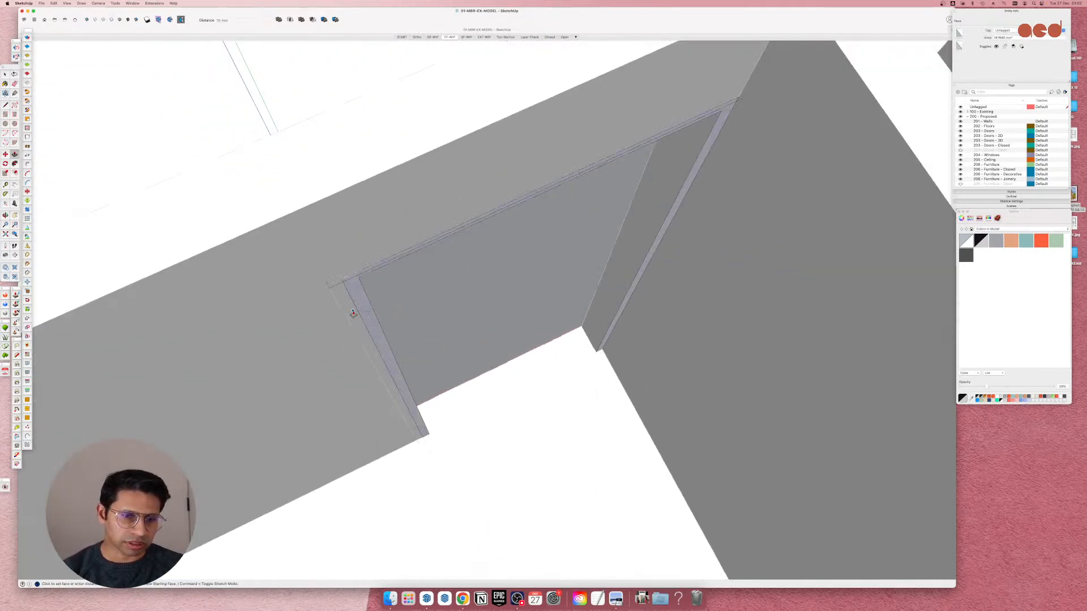
{"action": "left_click", "coordinate": [351, 311]}
{"action": "scroll", "coordinate": [649, 334], "scroll_direction": "down", "scroll_amount": 10}
{"action": "key", "text": "space"}
{"action": "left_click", "coordinate": [335, 312]}
{"action": "scroll", "coordinate": [442, 305], "scroll_direction": "up", "scroll_amount": 10}
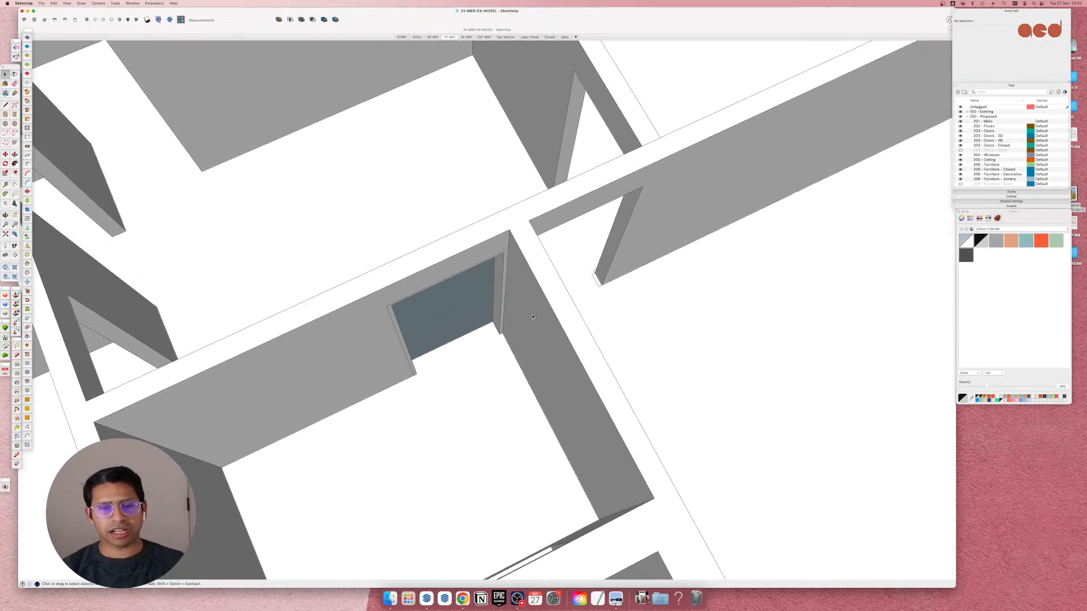
Give the door leaf panel thickness with Push/Pull and group its geometry inside the frame.
{"action": "left_click", "coordinate": [442, 304]}
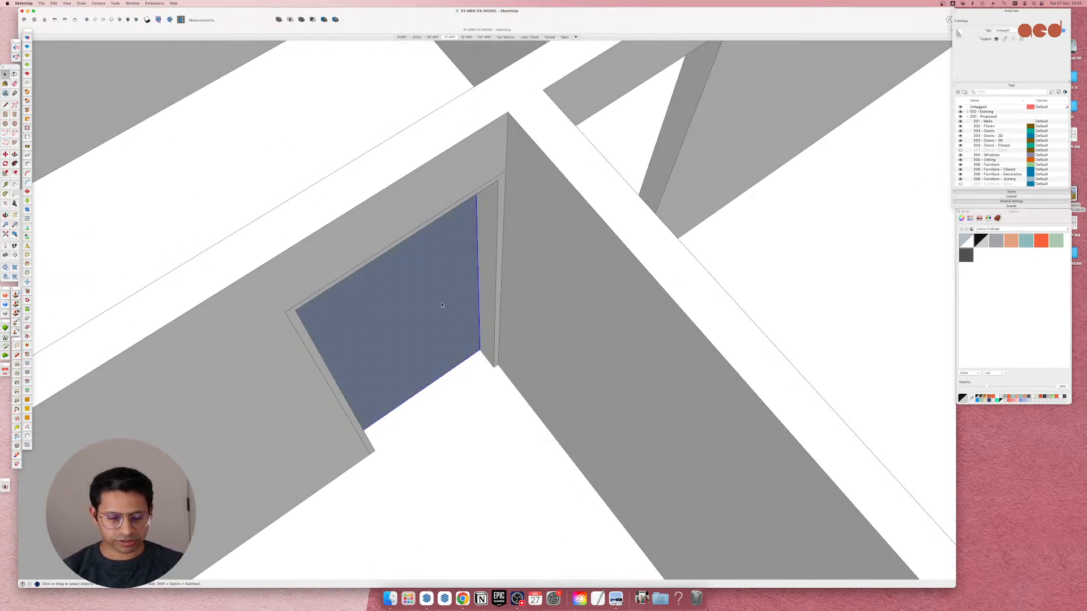
{"action": "key", "text": "p"}
{"action": "left_click", "coordinate": [440, 305]}
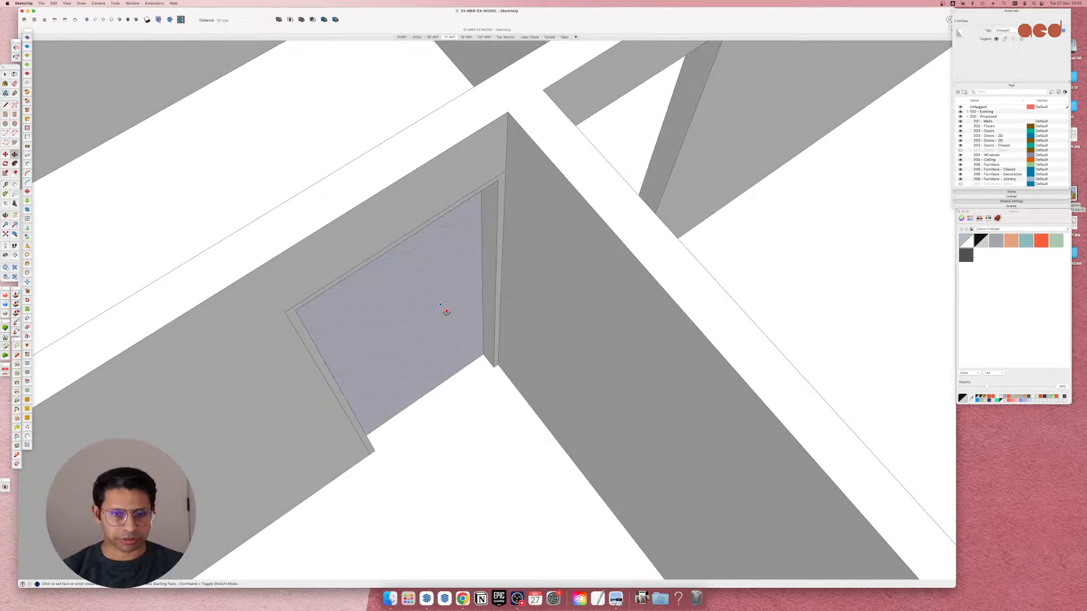
{"action": "key", "text": "space"}
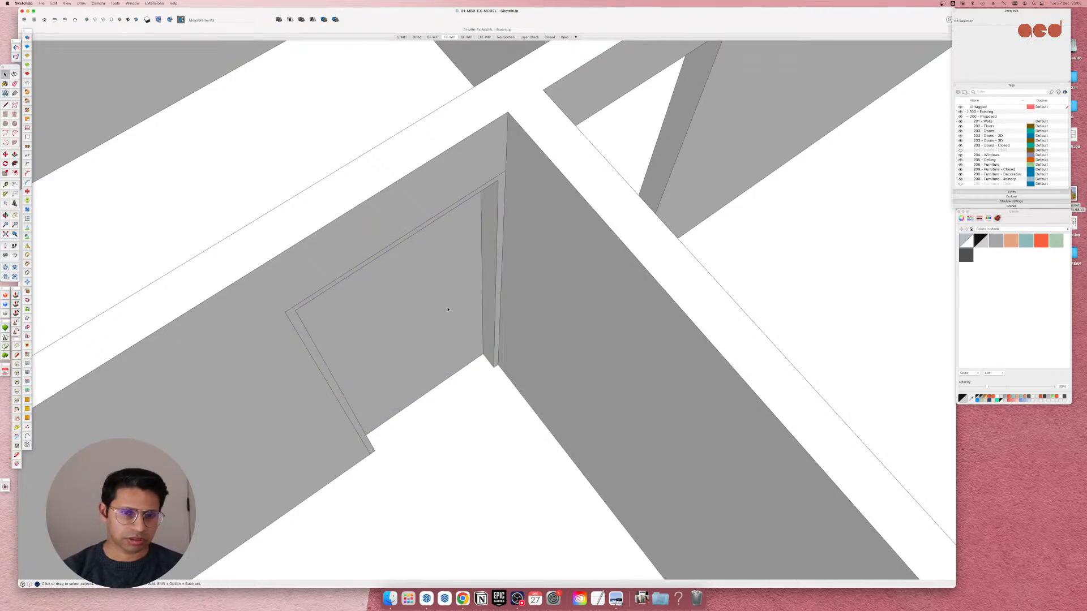
{"action": "double_click", "coordinate": [447, 310]}
{"action": "key", "text": "g"}
{"action": "middle_click_drag", "start_coordinate": [363, 317], "coordinate": [784, 298]}
{"action": "scroll", "coordinate": [498, 270], "scroll_direction": "up", "scroll_amount": 3}
{"action": "mouse_move", "coordinate": [499, 270]}
{"action": "middle_mouse_down"}
{"action": "mouse_move", "coordinate": [374, 308]}
{"action": "mouse_move", "coordinate": [498, 290]}
{"action": "middle_mouse_up"}
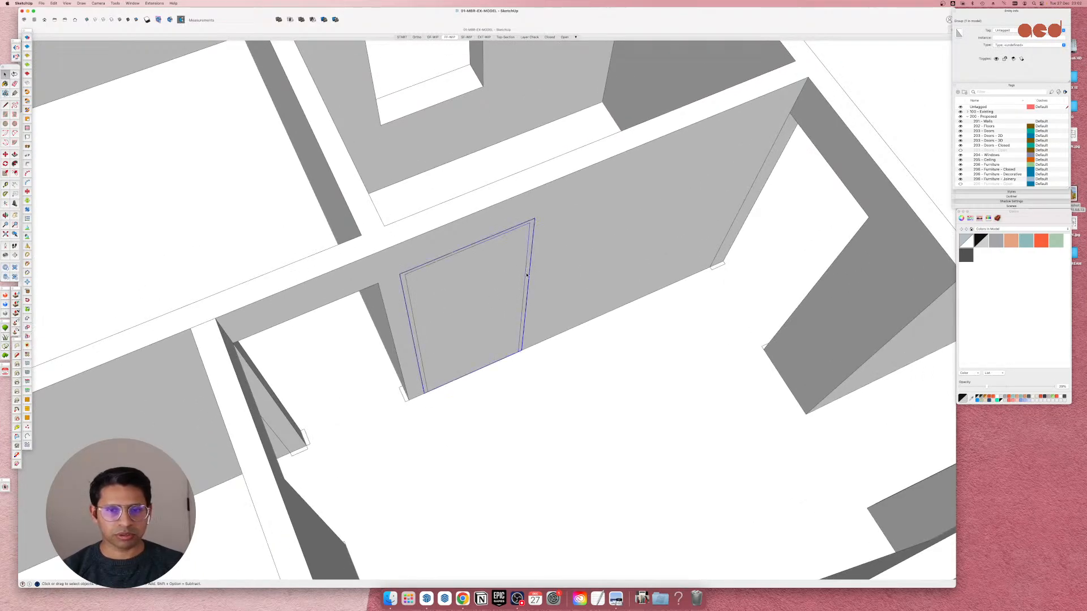
Open the door group and check its separate leaf and frame groups.
{"action": "double_click", "coordinate": [458, 341]}
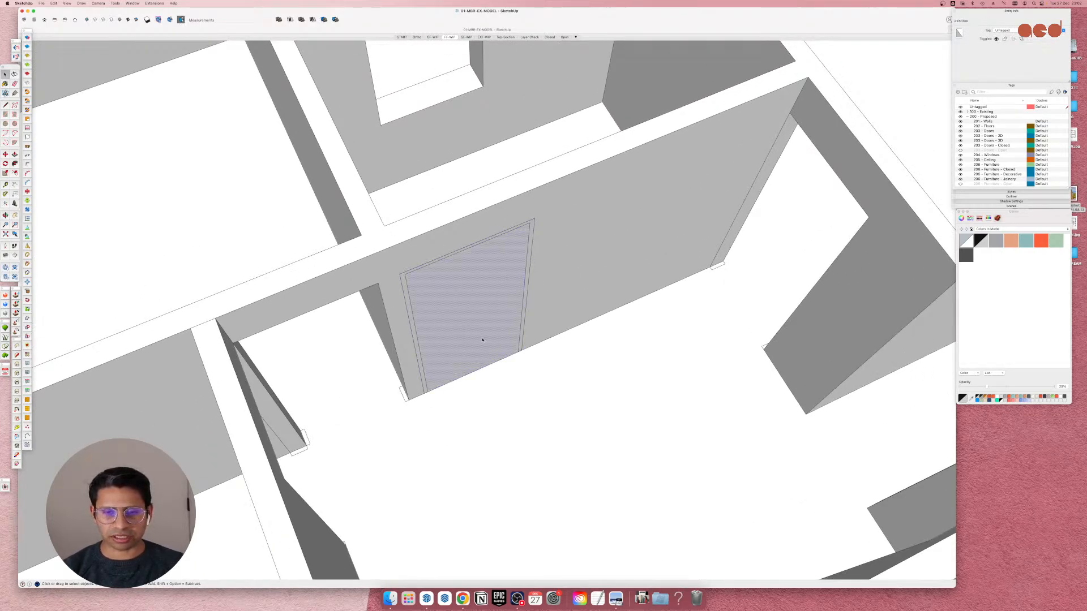
{"action": "middle_click_drag", "start_coordinate": [482, 339], "coordinate": [433, 363]}
{"action": "scroll", "coordinate": [431, 363], "scroll_direction": "up", "scroll_amount": 3}
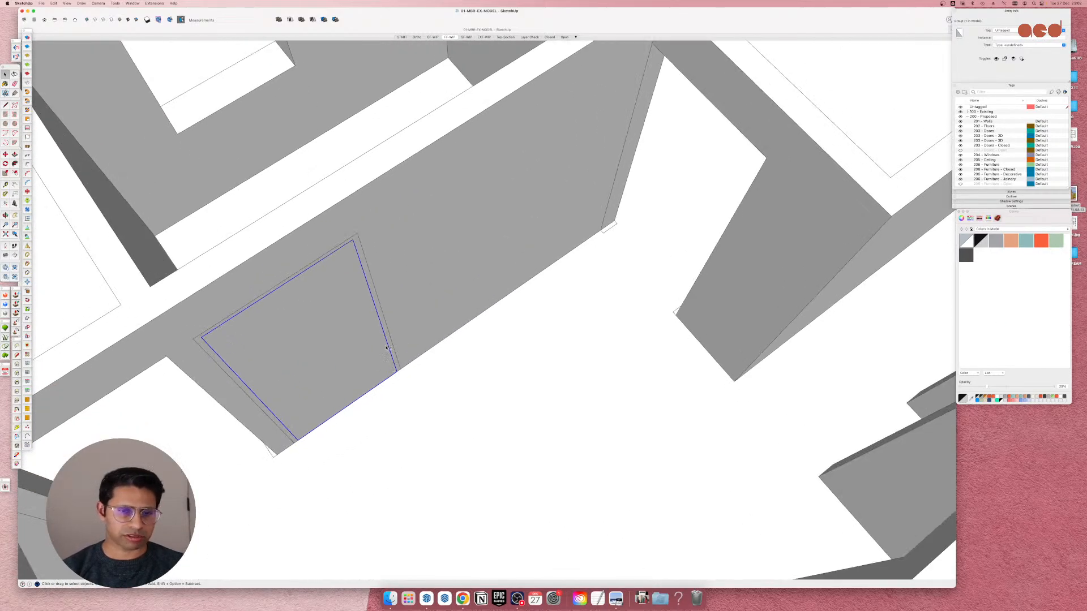
{"action": "left_click", "coordinate": [389, 345], "text": "shift"}
{"action": "left_click", "coordinate": [388, 342]}
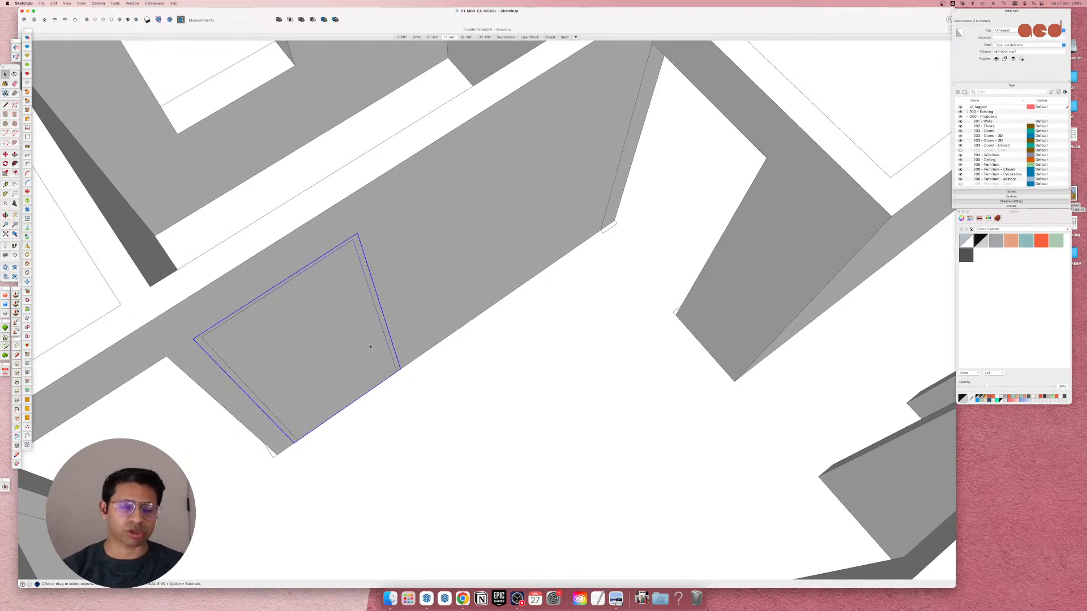
Copy the complete door group from its bottom corner to the bottom corner of the neighbouring wall opening.
{"action": "middle_click_drag", "start_coordinate": [370, 347], "coordinate": [452, 284]}
{"action": "left_click", "coordinate": [416, 323]}
{"action": "scroll", "coordinate": [453, 285], "scroll_direction": "down", "scroll_amount": 3}
{"action": "key", "text": "m"}
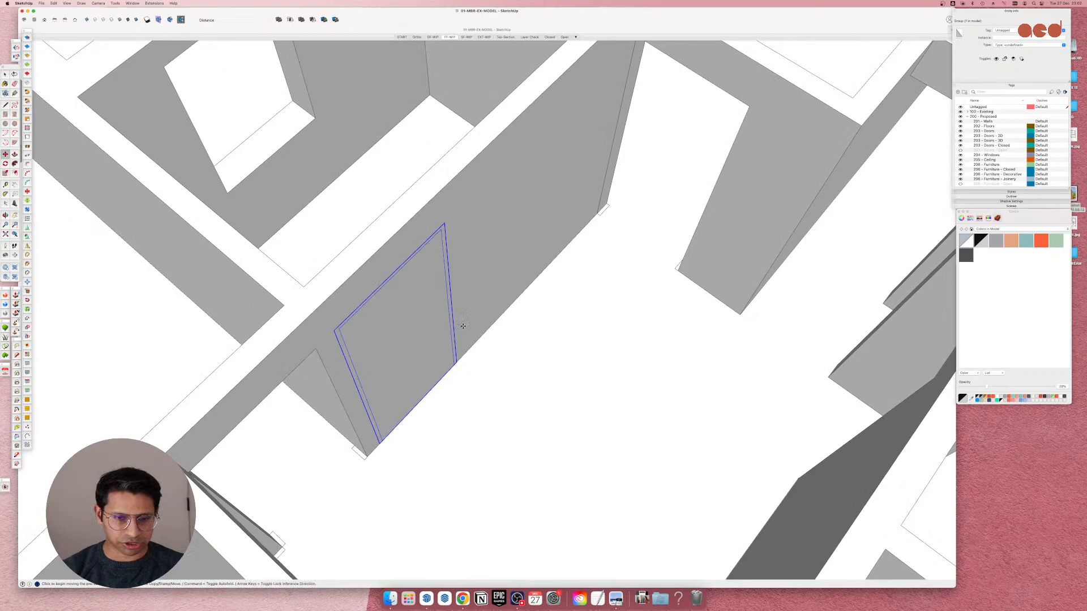
{"action": "left_click", "coordinate": [457, 363]}
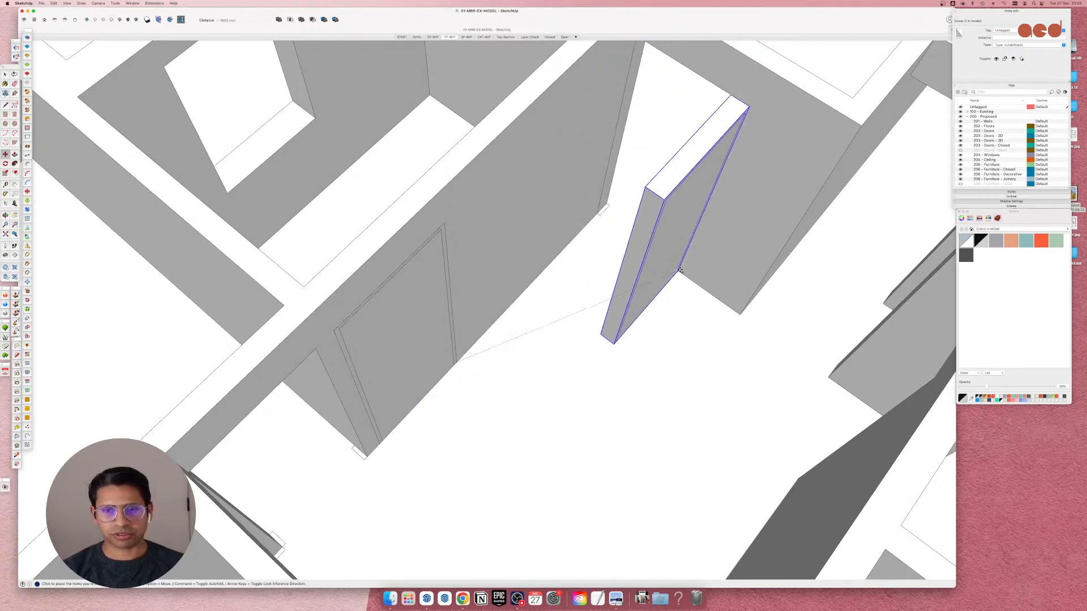
{"action": "left_click", "coordinate": [629, 303]}
{"action": "scroll", "coordinate": [498, 309], "scroll_direction": "down", "scroll_amount": 4}
{"action": "scroll", "coordinate": [532, 255], "scroll_direction": "up", "scroll_amount": 5}
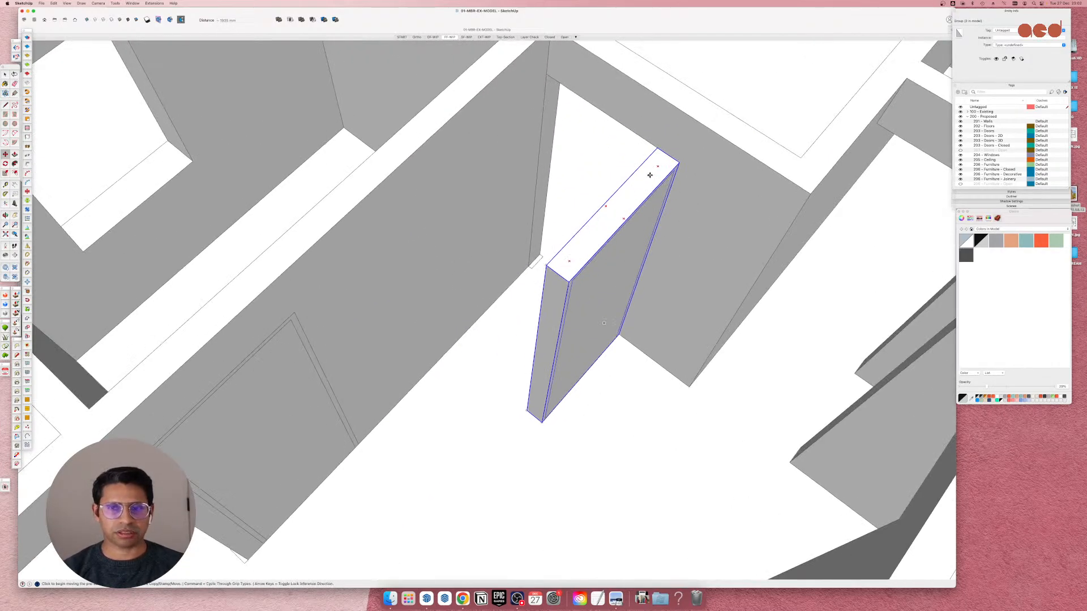
Try to rotate the door copy about its centre and move it into the neighbouring opening by its bottom corner.
{"action": "middle_click_drag", "start_coordinate": [602, 374], "coordinate": [578, 329]}
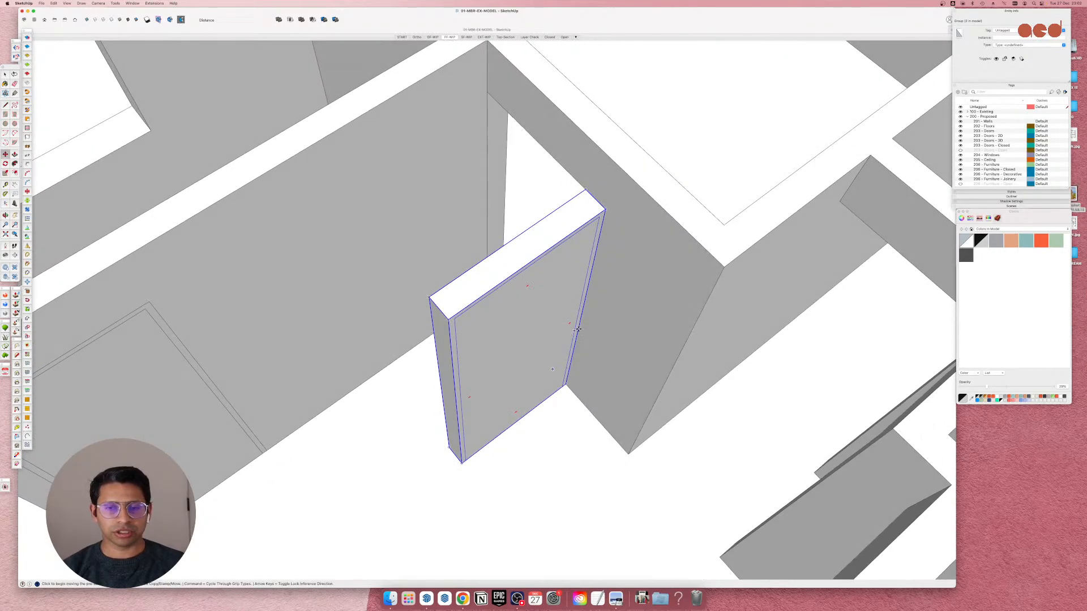
{"action": "left_click", "coordinate": [581, 211]}
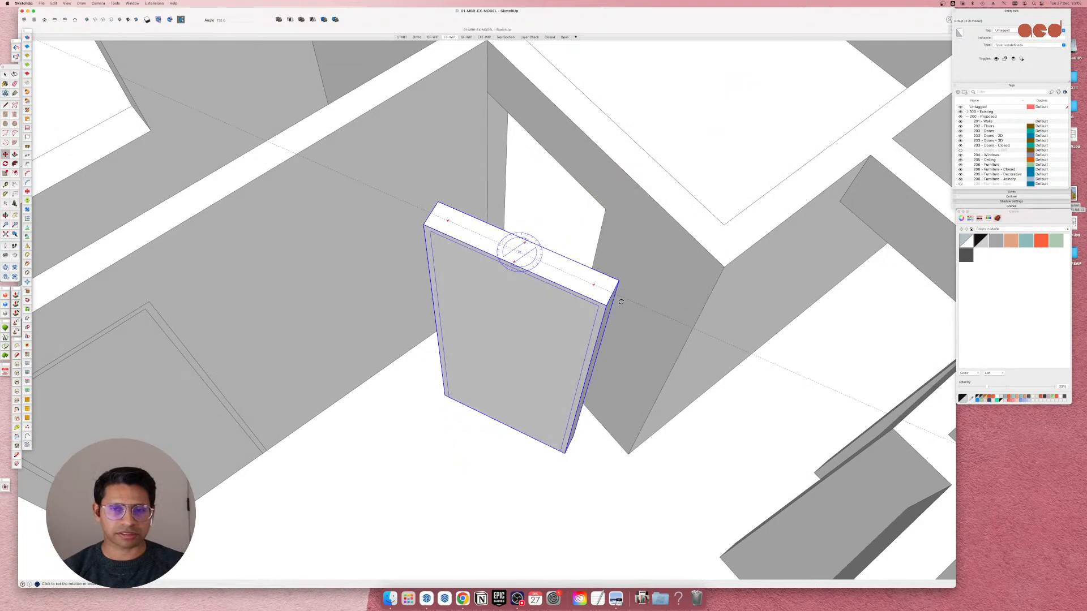
{"action": "left_click", "coordinate": [607, 348]}
{"action": "left_click", "coordinate": [545, 472]}
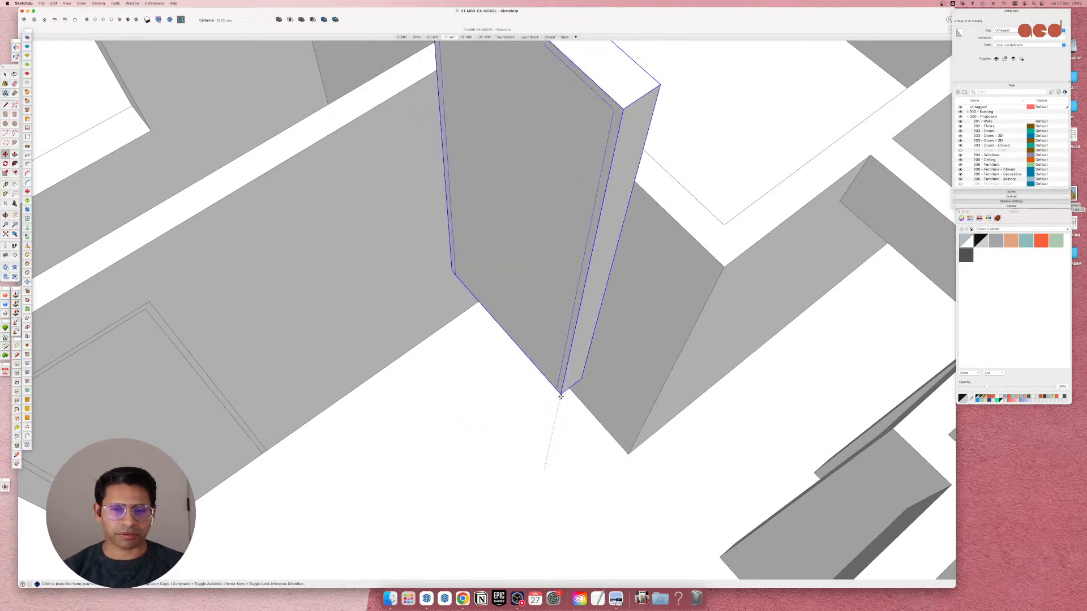
{"action": "left_click", "coordinate": [568, 386]}
{"action": "scroll", "coordinate": [458, 341], "scroll_direction": "down", "scroll_amount": 3}
{"action": "scroll", "coordinate": [459, 341], "scroll_direction": "down", "scroll_amount": 4}
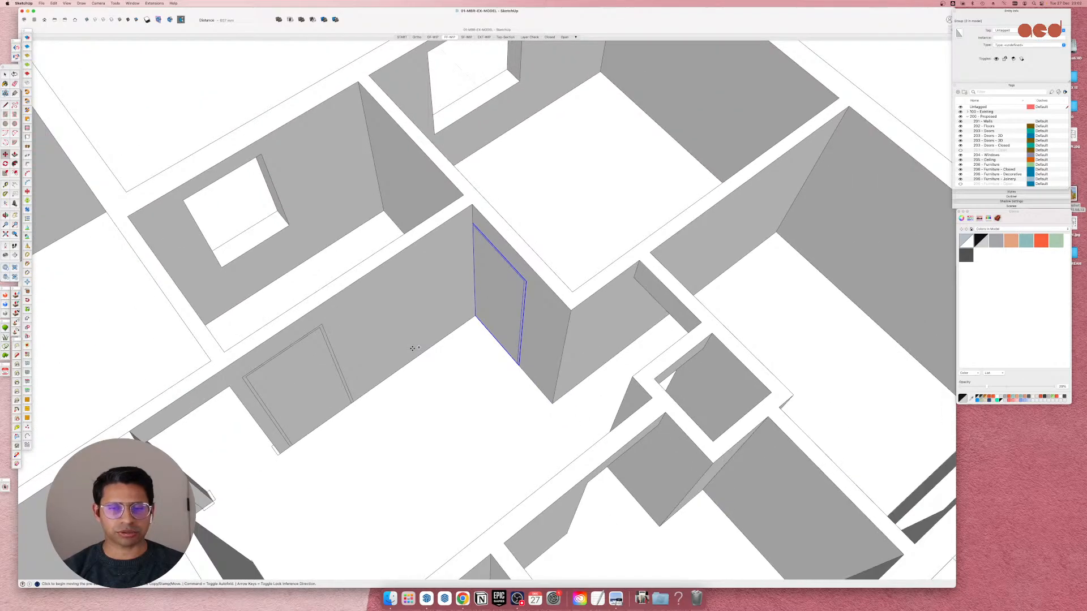
Undo the door copy's move and rotation, keeping the copy at the corner of the opening.
{"action": "middle_click_drag", "start_coordinate": [412, 347], "coordinate": [663, 362]}
{"action": "scroll", "coordinate": [528, 260], "scroll_direction": "up", "scroll_amount": 4}
{"action": "key", "text": "super+z"}
{"action": "key", "text": "super+z"}
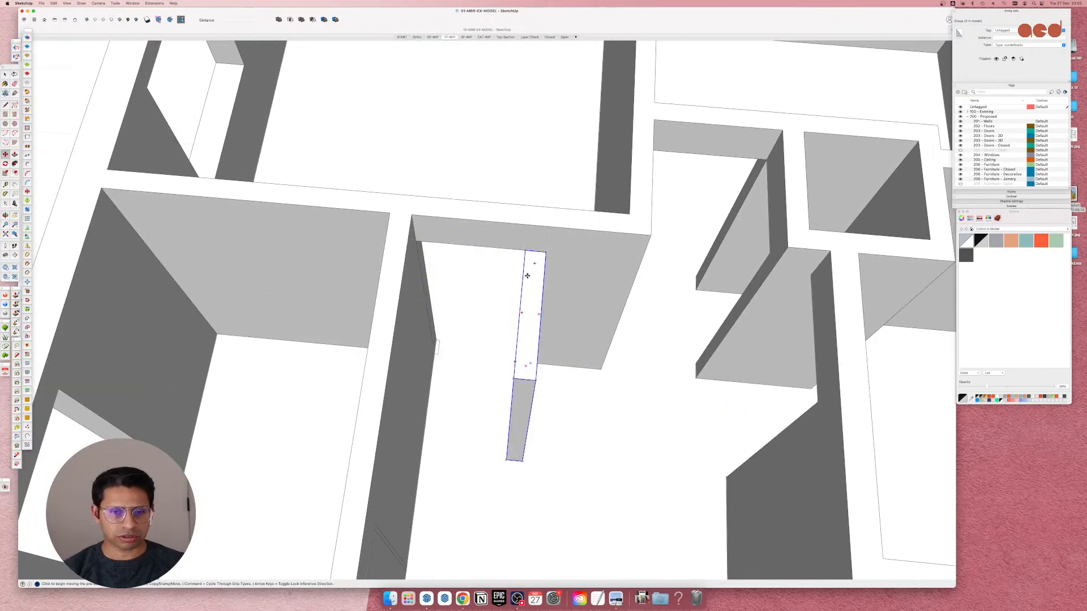
{"action": "key", "text": "super+z"}
{"action": "key", "text": "super+shift+z"}
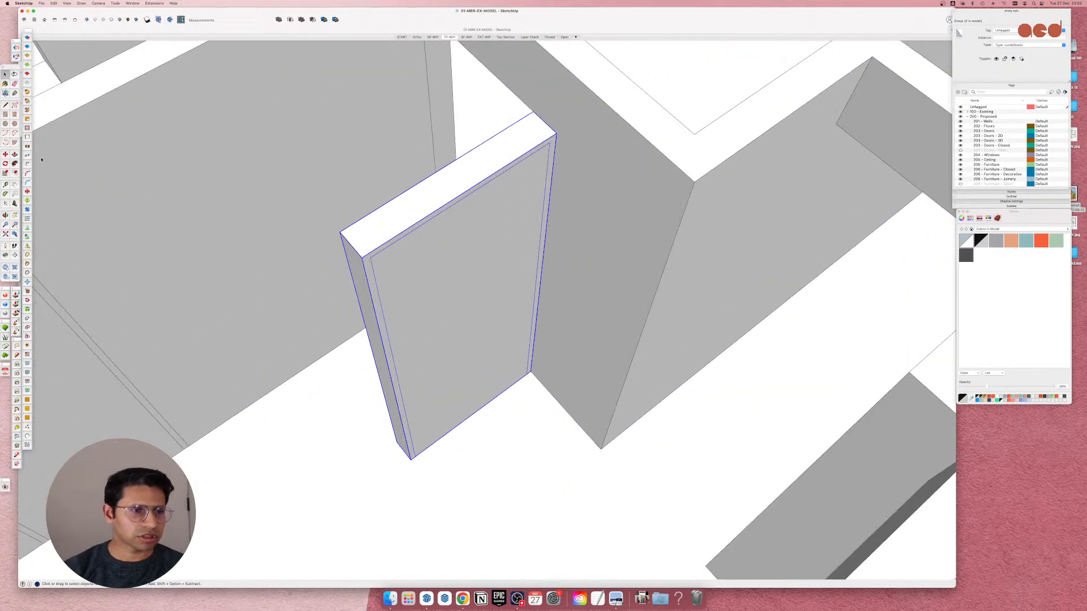
Rotate the door copy 90 degrees about its bottom corner at the wall so it fits into the opening.
{"action": "key", "text": "q"}
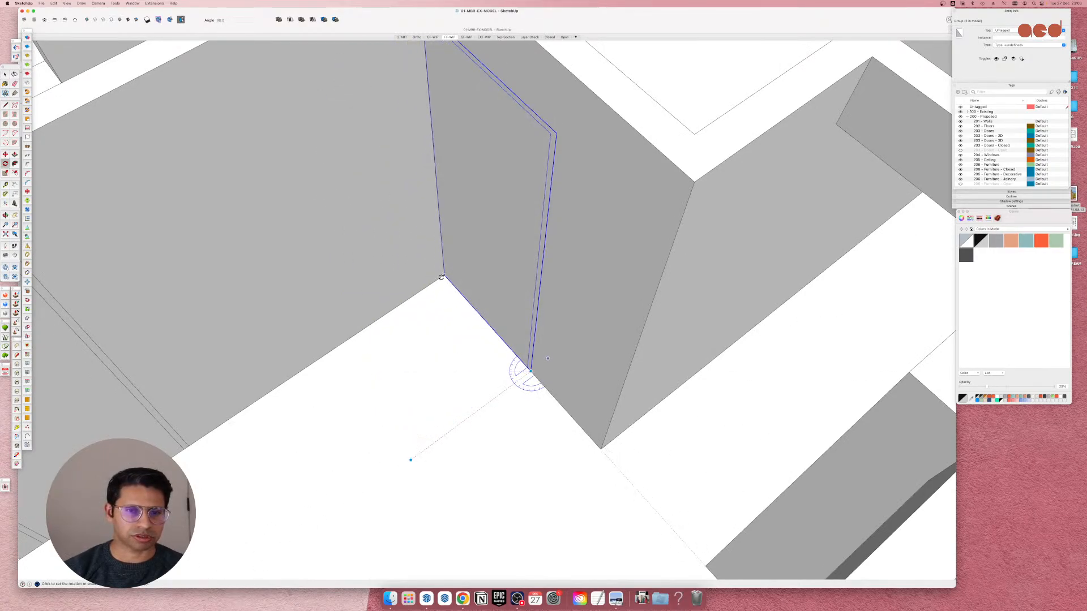
{"action": "left_click", "coordinate": [413, 456]}
{"action": "scroll", "coordinate": [425, 423], "scroll_direction": "down", "scroll_amount": 10}
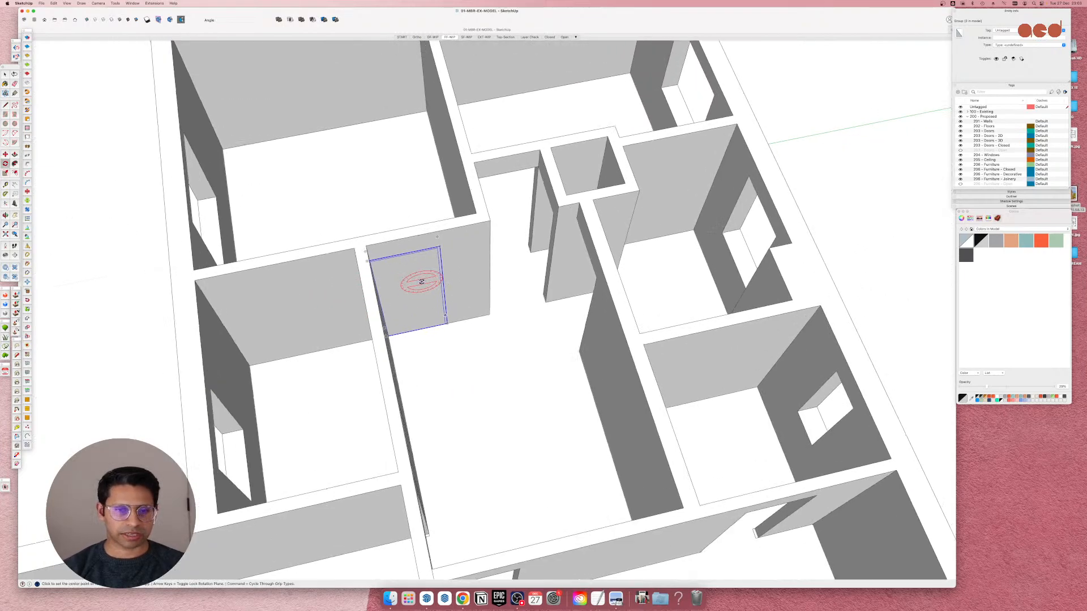
{"action": "scroll", "coordinate": [453, 266], "scroll_direction": "up", "scroll_amount": 2}
{"action": "scroll", "coordinate": [487, 254], "scroll_direction": "down", "scroll_amount": 2}
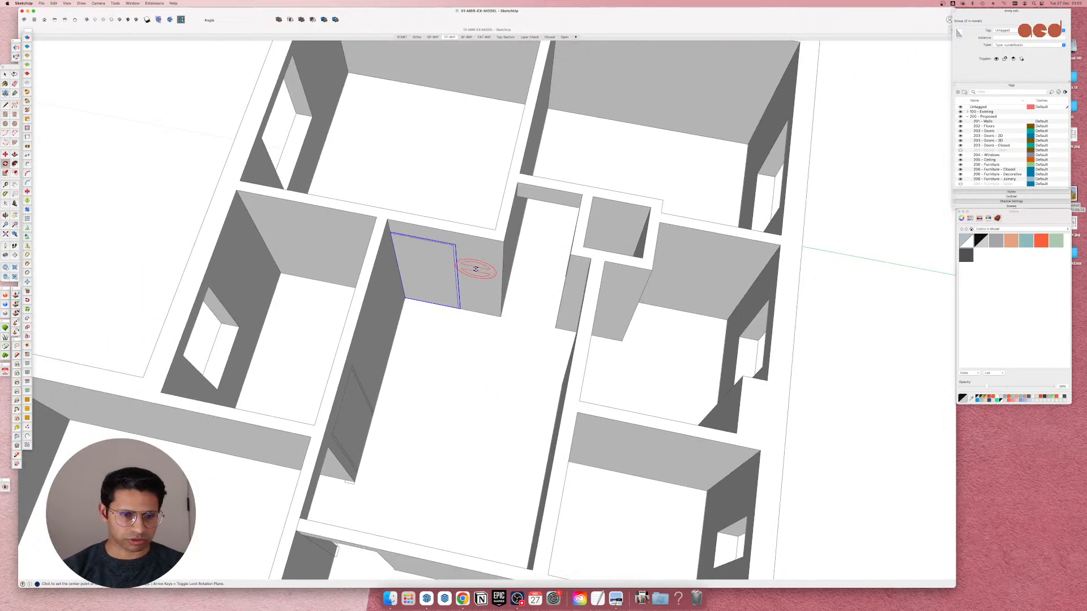
{"action": "scroll", "coordinate": [419, 298], "scroll_direction": "up", "scroll_amount": 3}
{"action": "middle_click_drag", "start_coordinate": [437, 301], "coordinate": [559, 286]}
{"action": "scroll", "coordinate": [557, 289], "scroll_direction": "up", "scroll_amount": 6}
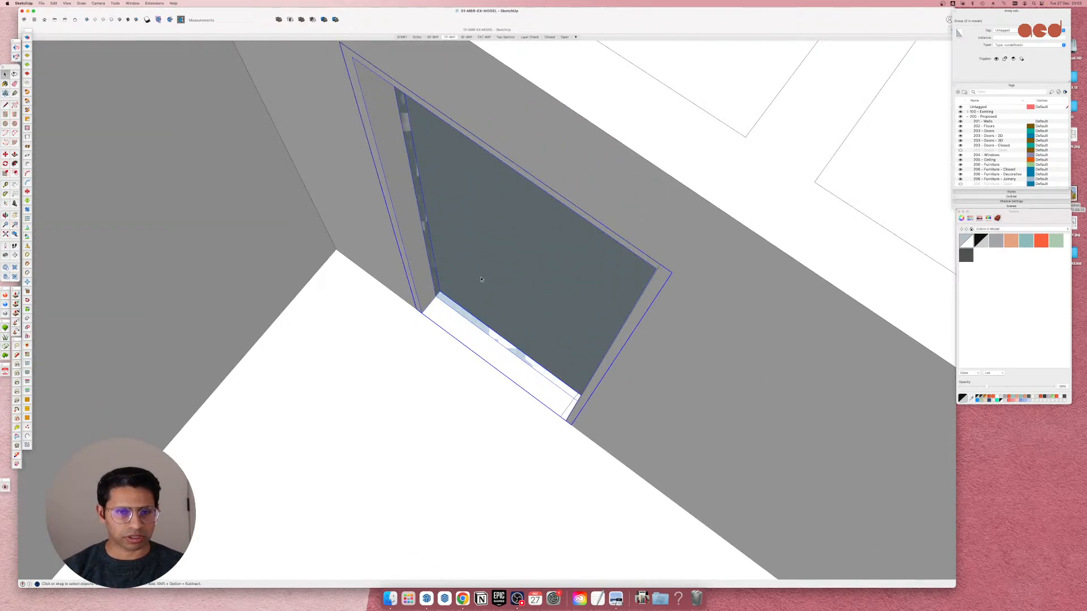
Close the open side of the door copy's leaf by redrawing its vertical edge inside the leaf group.
{"action": "key", "text": "space"}
{"action": "double_click", "coordinate": [469, 268]}
{"action": "triple_click", "coordinate": [469, 280]}
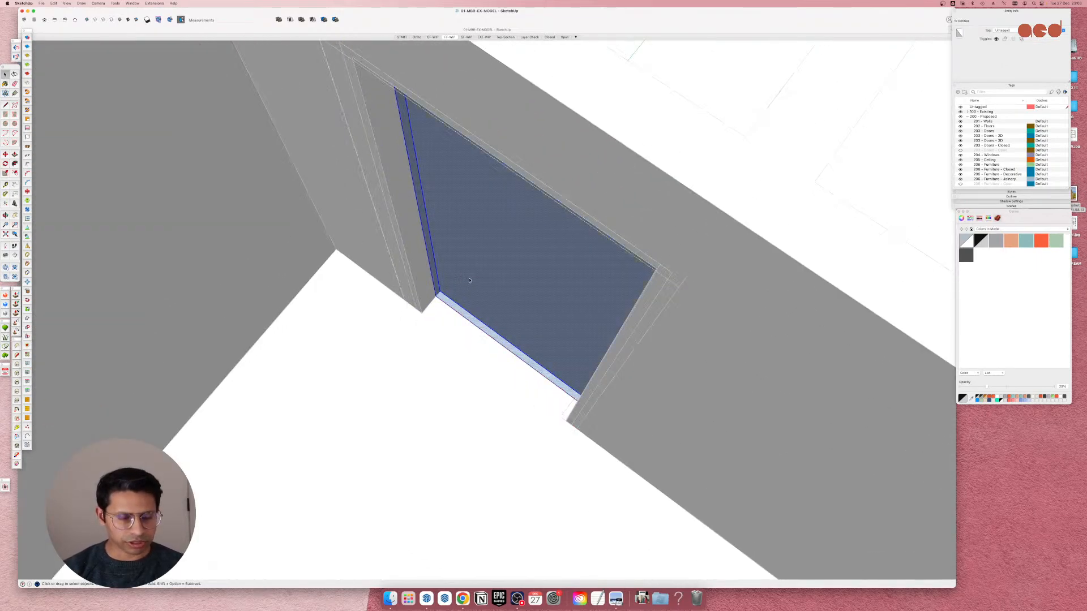
{"action": "middle_click_drag", "start_coordinate": [470, 279], "coordinate": [485, 407]}
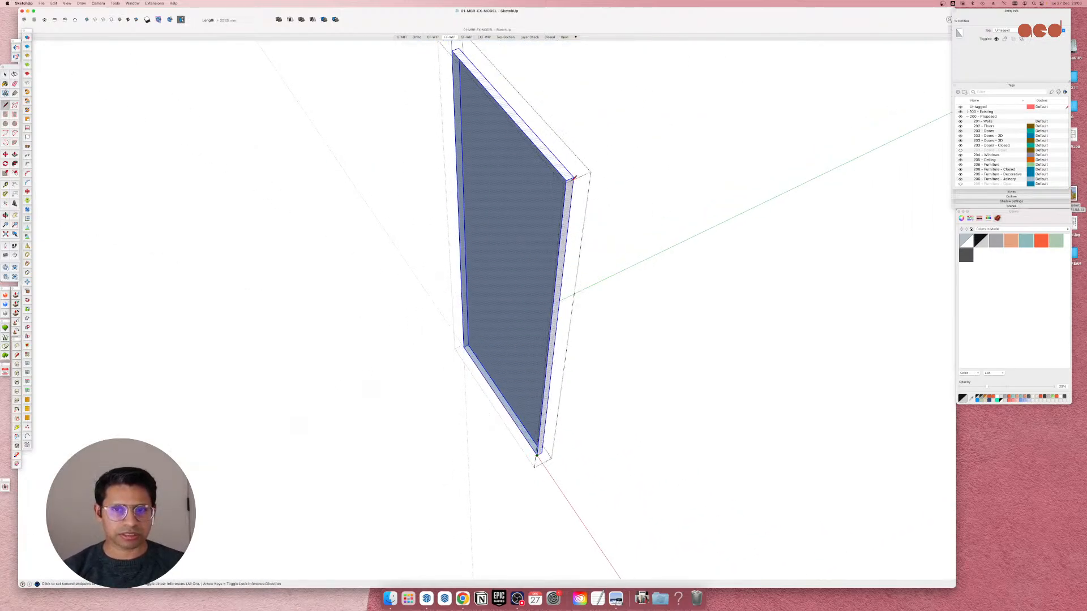
{"action": "left_click", "coordinate": [567, 180]}
{"action": "scroll", "coordinate": [451, 270], "scroll_direction": "down", "scroll_amount": 4}
{"action": "key", "text": "space"}
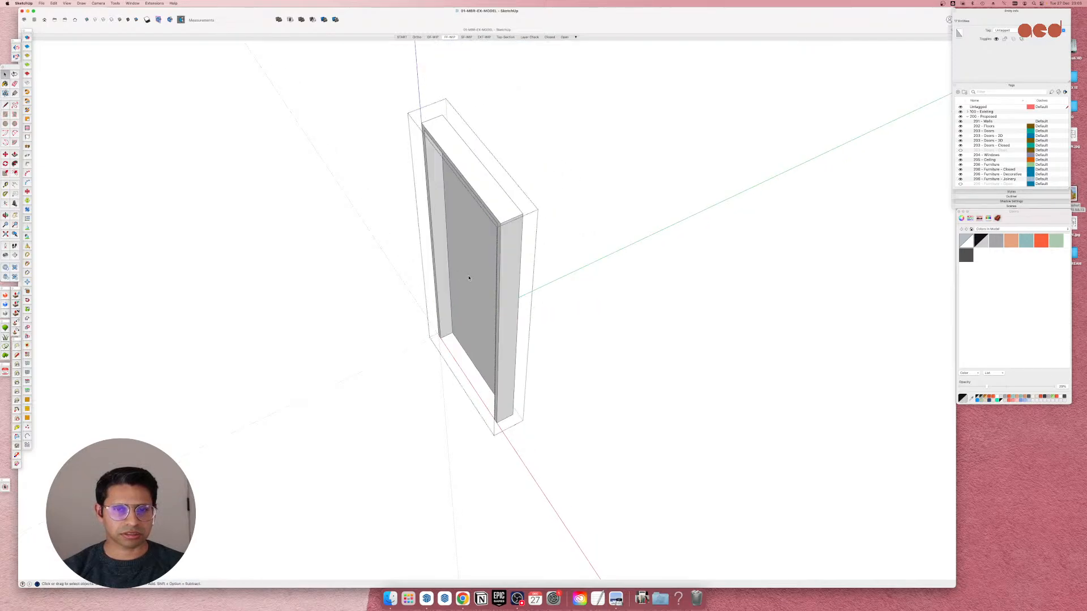
{"action": "scroll", "coordinate": [444, 315], "scroll_direction": "down", "scroll_amount": 4}
{"action": "left_click", "coordinate": [369, 337]}
{"action": "scroll", "coordinate": [369, 337], "scroll_direction": "down", "scroll_amount": 4}
{"action": "scroll", "coordinate": [598, 254], "scroll_direction": "up", "scroll_amount": 8}
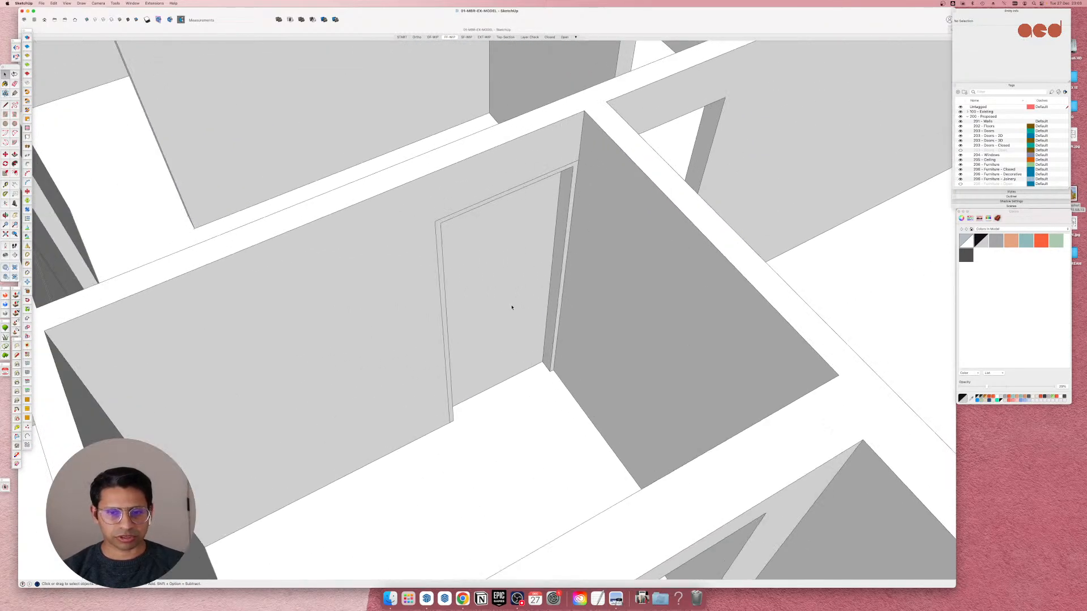
Delete the loose face covering the original door and close its leaf's open side by redrawing the vertical edge.
{"action": "left_click", "coordinate": [511, 311]}
{"action": "key", "text": "Delete"}
{"action": "double_click", "coordinate": [513, 333]}
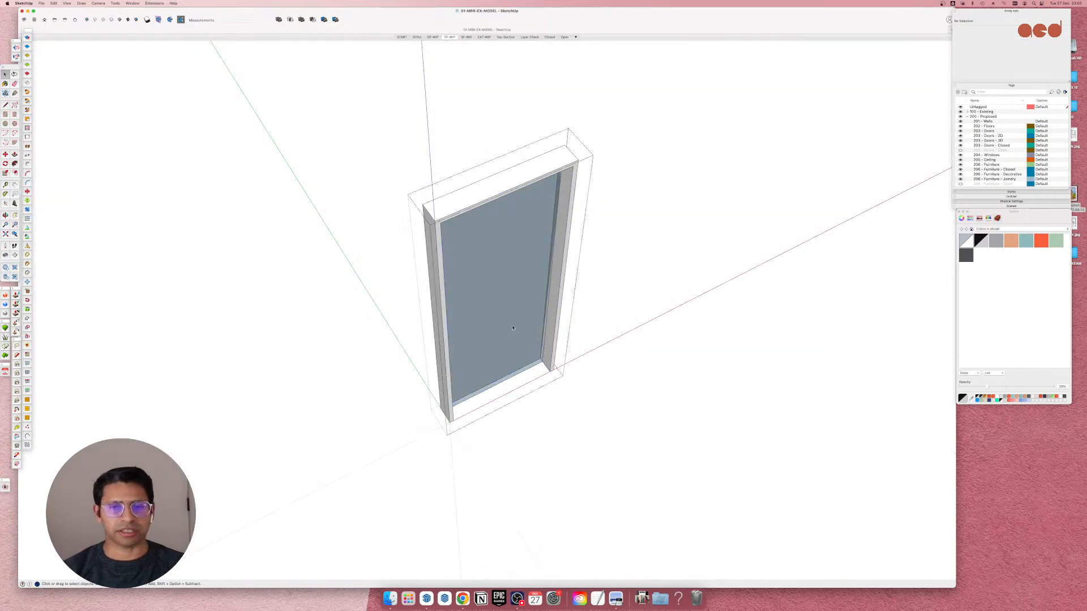
{"action": "double_click", "coordinate": [512, 339]}
{"action": "double_click", "coordinate": [511, 345]}
{"action": "triple_click", "coordinate": [511, 345]}
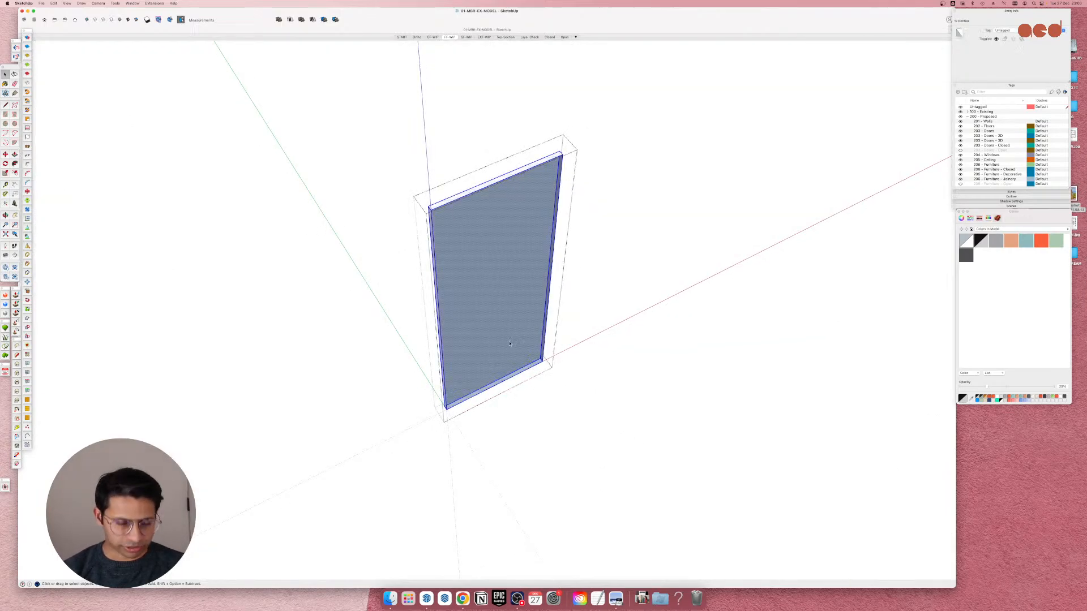
{"action": "left_click", "coordinate": [543, 360]}
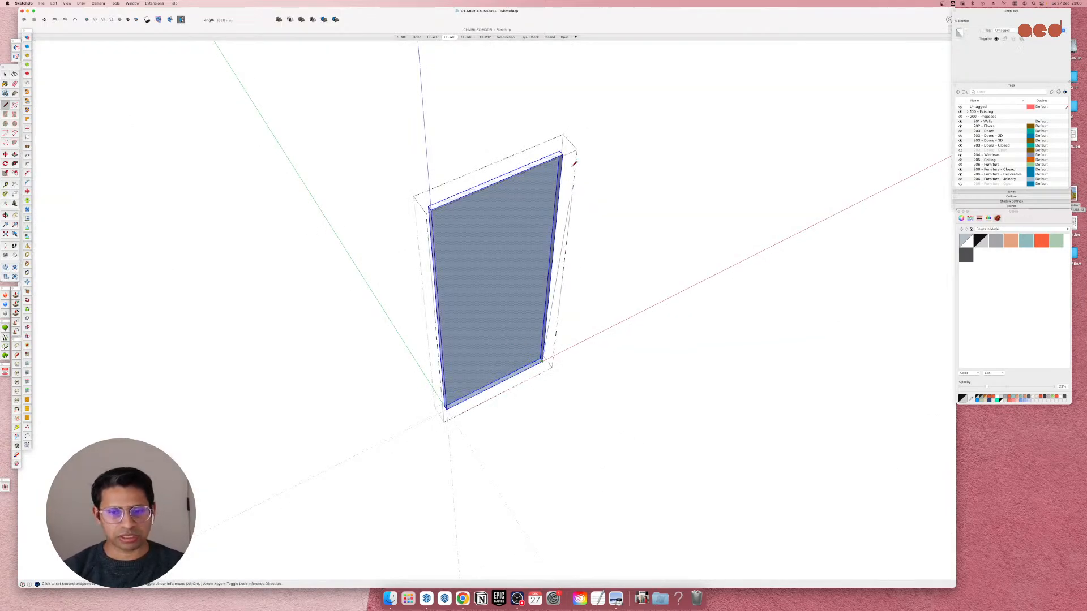
{"action": "left_click", "coordinate": [563, 154]}
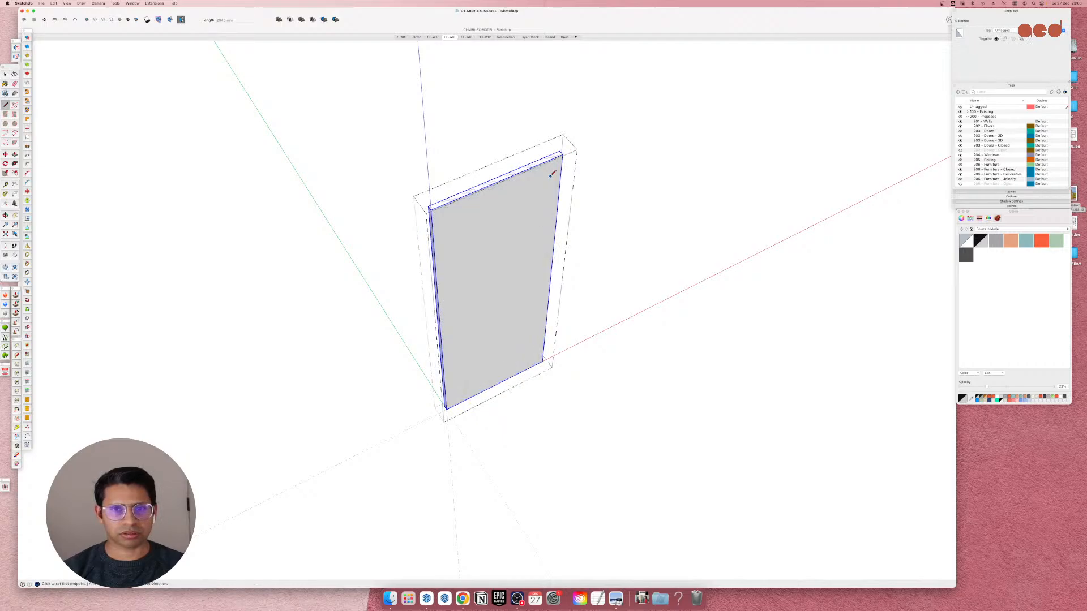
{"action": "scroll", "coordinate": [500, 301], "scroll_direction": "down", "scroll_amount": 8}
{"action": "key", "text": "space"}
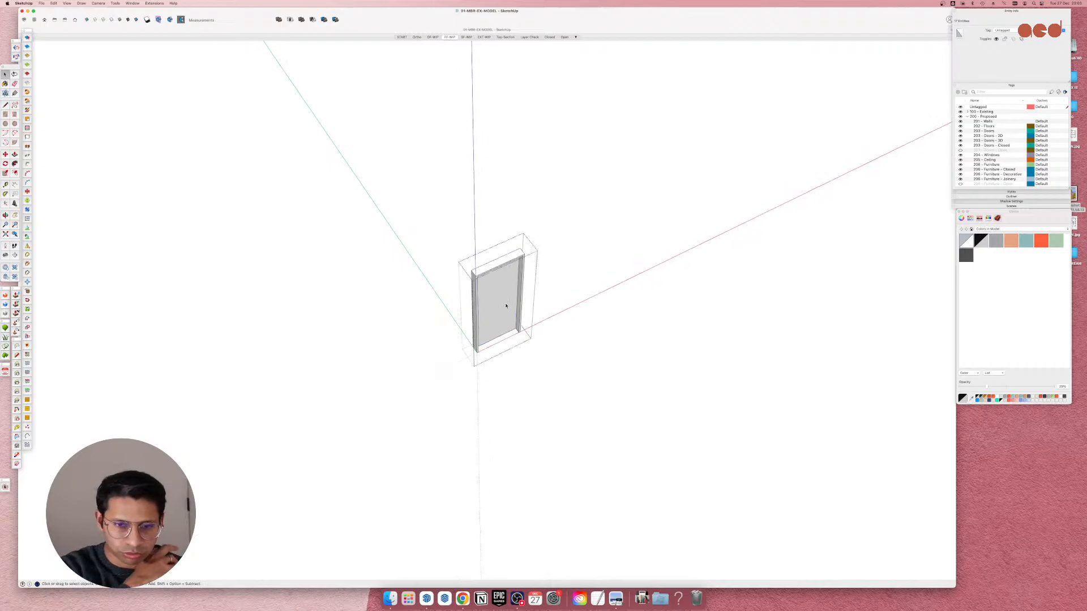
{"action": "key", "text": "Escape"}
{"action": "key", "text": "Escape"}
Flip the door beside the corner of the small room along the group's green axis.
{"action": "scroll", "coordinate": [532, 235], "scroll_direction": "up", "scroll_amount": 10}
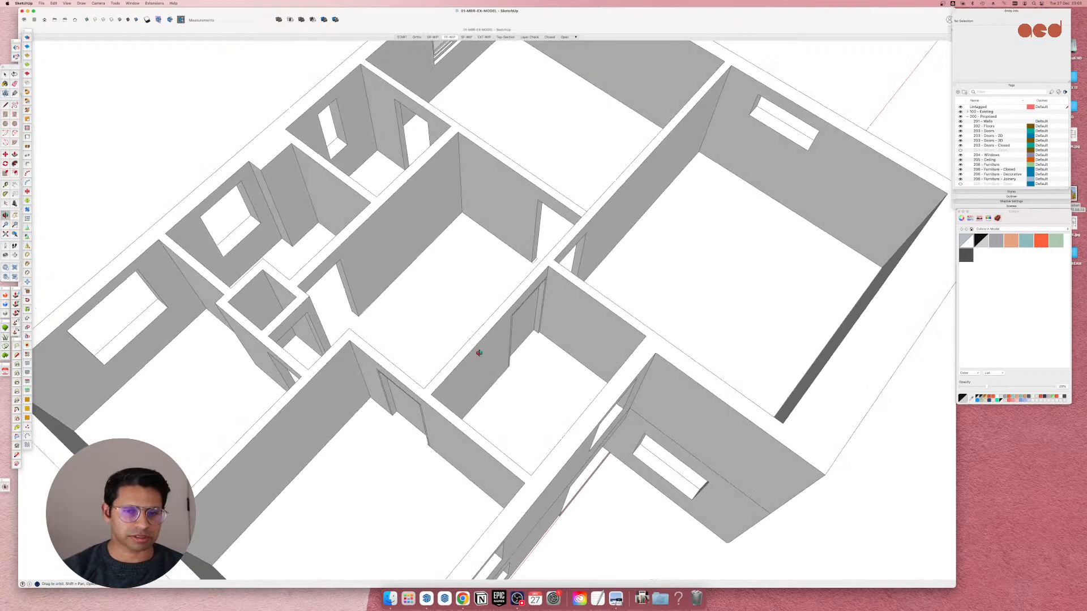
{"action": "scroll", "coordinate": [573, 314], "scroll_direction": "up", "scroll_amount": 2}
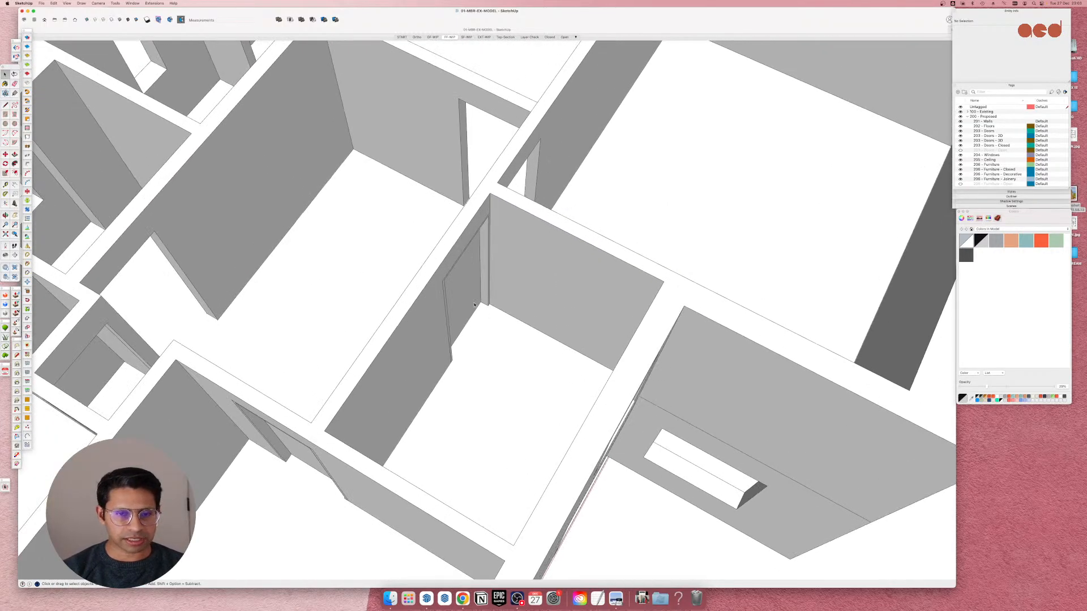
{"action": "left_click", "coordinate": [471, 306]}
{"action": "scroll", "coordinate": [470, 308], "scroll_direction": "up", "scroll_amount": 6}
{"action": "middle_click_drag", "start_coordinate": [470, 307], "coordinate": [817, 290]}
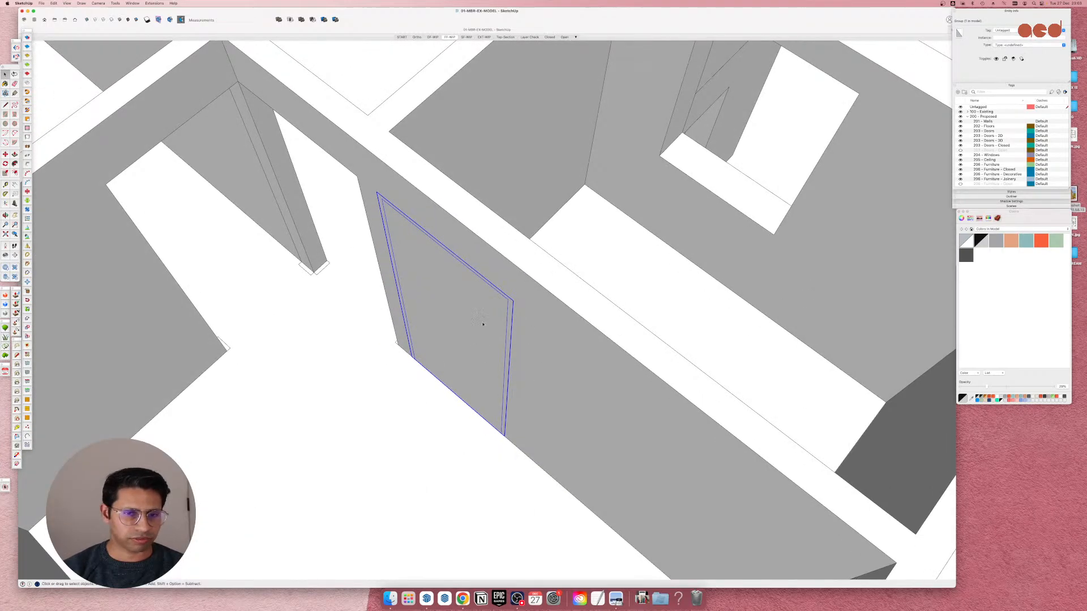
{"action": "middle_click_drag", "start_coordinate": [483, 324], "coordinate": [210, 372]}
{"action": "scroll", "coordinate": [514, 312], "scroll_direction": "up", "scroll_amount": 5}
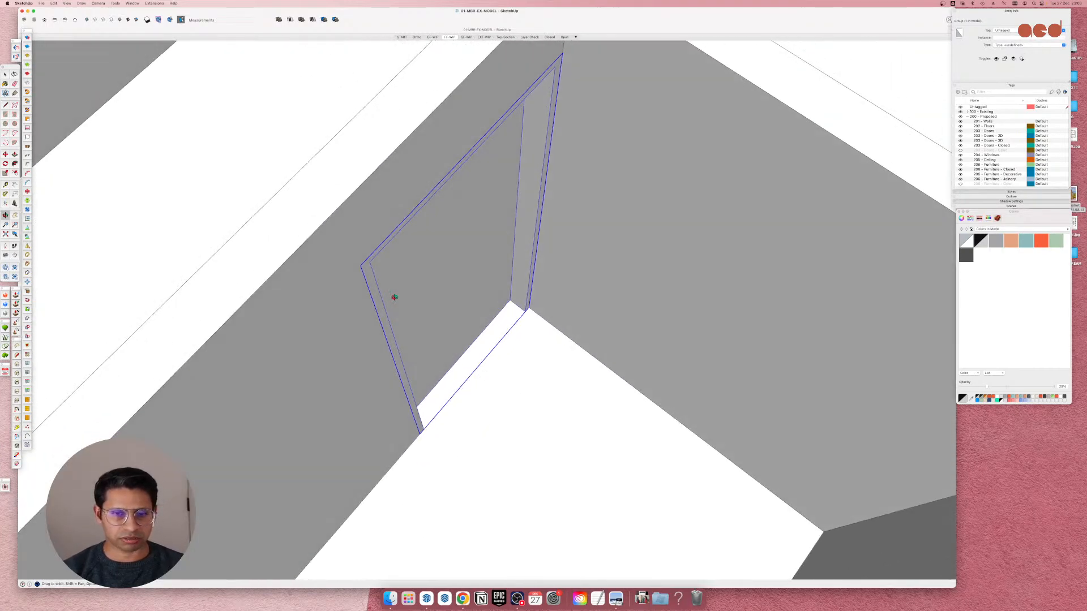
{"action": "right_click", "coordinate": [473, 301]}
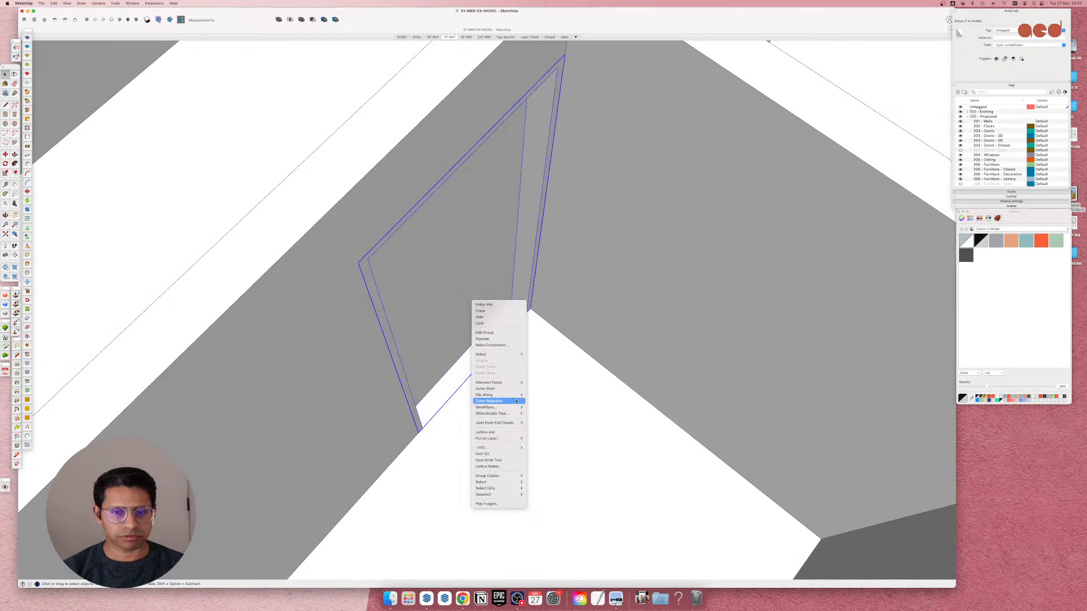
{"action": "mouse_move", "coordinate": [498, 395]}
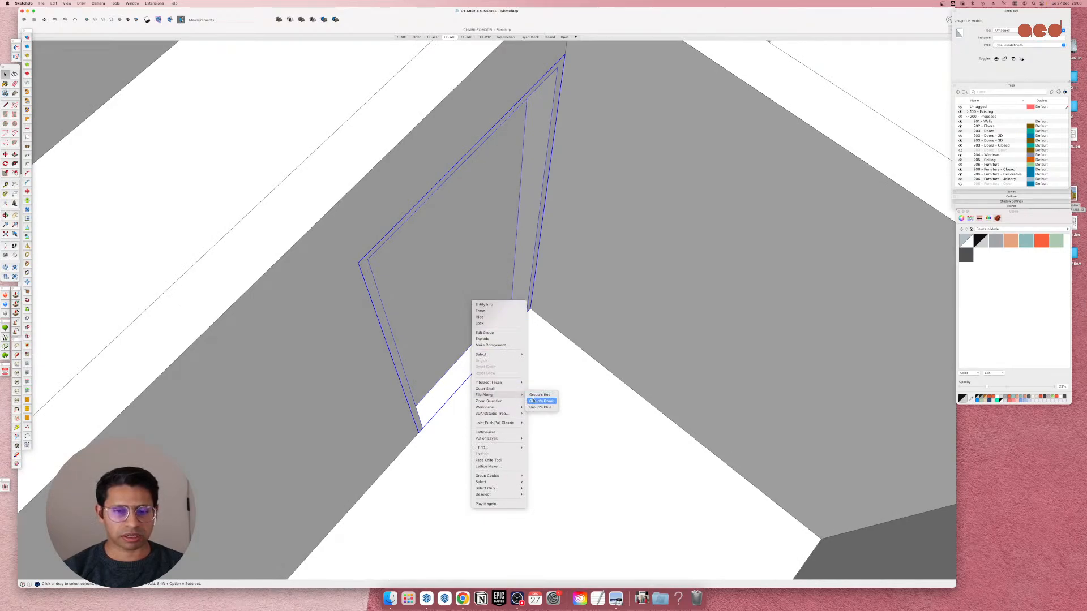
{"action": "left_click", "coordinate": [537, 401]}
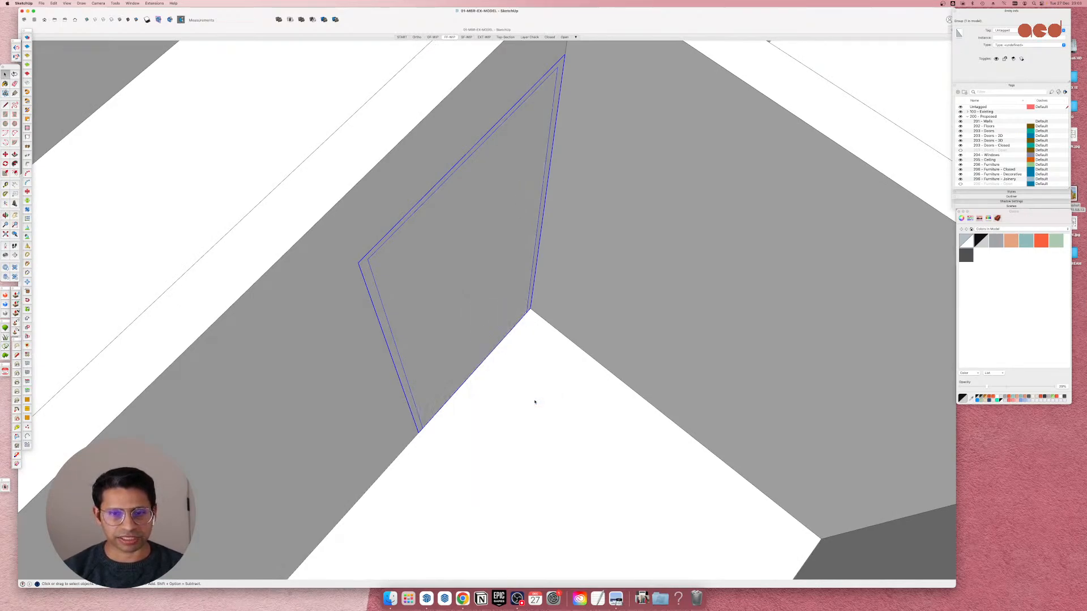
Flip the door on the perpendicular wall at the end of the larger room along the group's green axis.
{"action": "middle_click_drag", "start_coordinate": [534, 402], "coordinate": [897, 283]}
{"action": "scroll", "coordinate": [529, 204], "scroll_direction": "down", "scroll_amount": 2}
{"action": "middle_click_drag", "start_coordinate": [529, 204], "coordinate": [883, 237]}
{"action": "scroll", "coordinate": [313, 312], "scroll_direction": "down", "scroll_amount": 5}
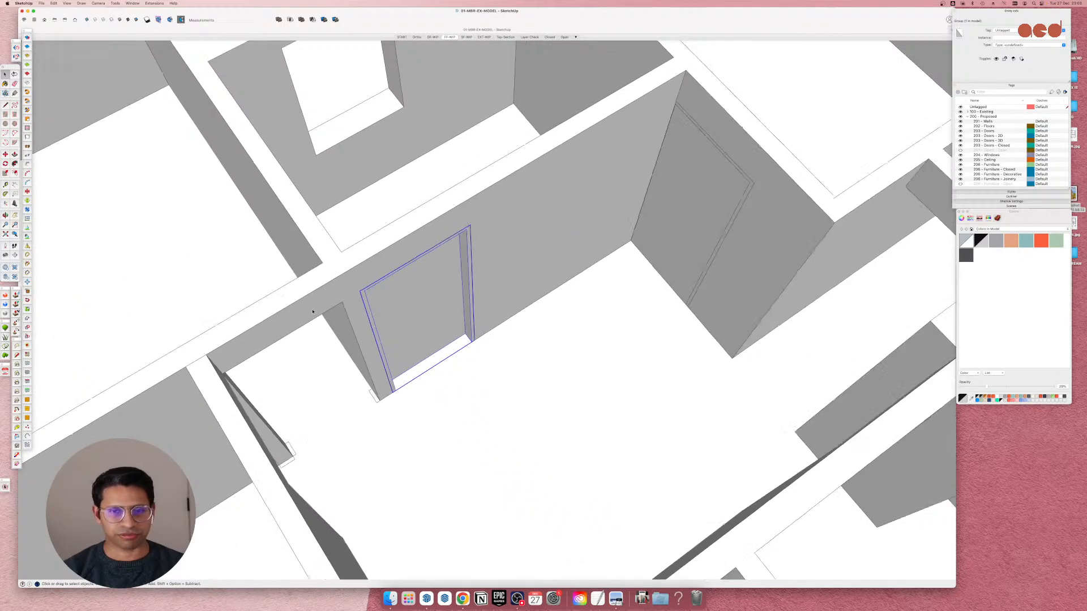
{"action": "scroll", "coordinate": [312, 311], "scroll_direction": "down", "scroll_amount": 2}
{"action": "scroll", "coordinate": [670, 184], "scroll_direction": "up", "scroll_amount": 6}
{"action": "scroll", "coordinate": [772, 215], "scroll_direction": "down", "scroll_amount": 4}
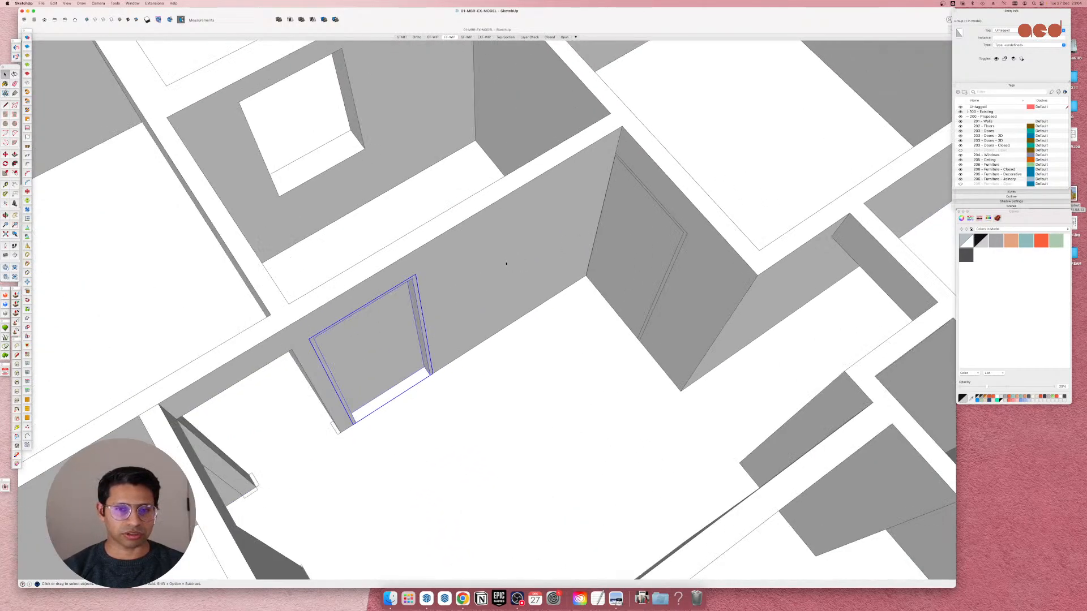
{"action": "middle_click_drag", "start_coordinate": [506, 263], "coordinate": [510, 317]}
{"action": "scroll", "coordinate": [529, 280], "scroll_direction": "up", "scroll_amount": 6}
{"action": "right_click", "coordinate": [534, 280]}
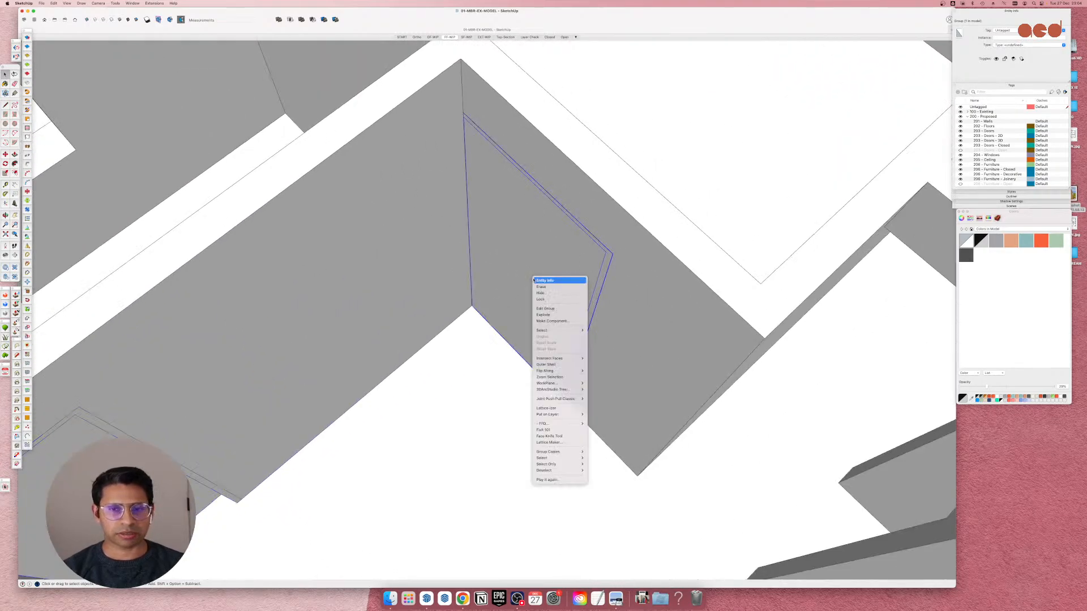
{"action": "mouse_move", "coordinate": [567, 371]}
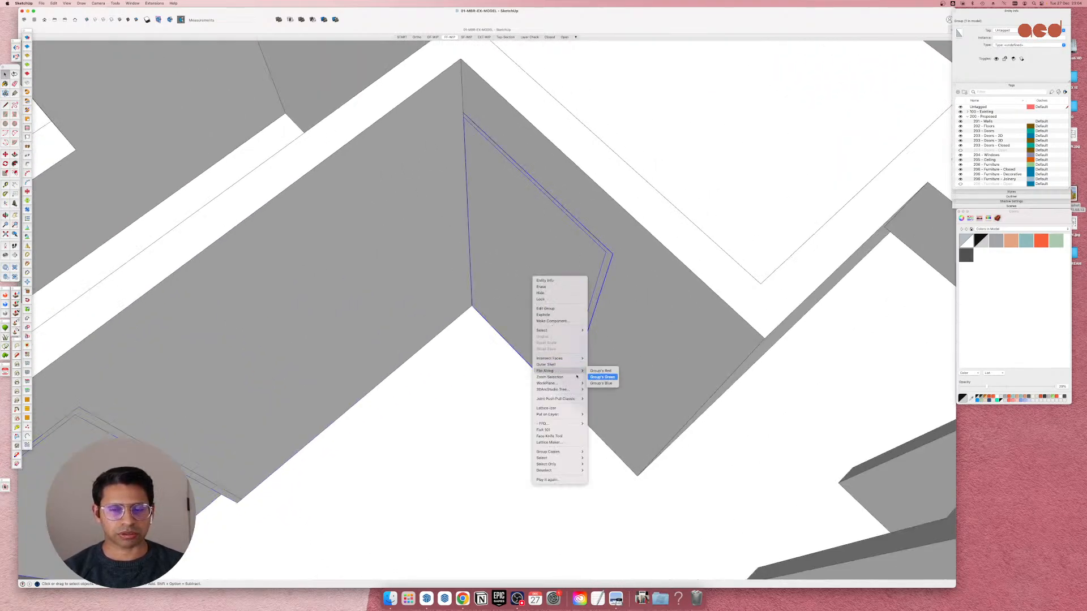
{"action": "left_click", "coordinate": [600, 377]}
Scale the flipped door along its width so the frame's side meets the adjoining wall at the corner.
{"action": "scroll", "coordinate": [512, 249], "scroll_direction": "down", "scroll_amount": 10}
{"action": "middle_click_drag", "start_coordinate": [398, 255], "coordinate": [658, 217]}
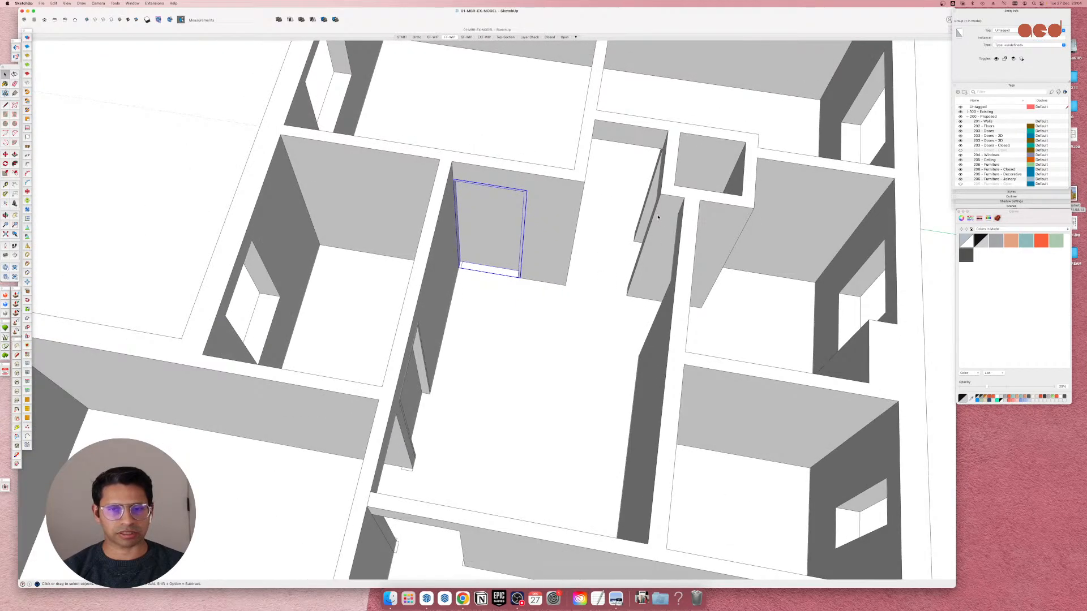
{"action": "scroll", "coordinate": [658, 218], "scroll_direction": "up", "scroll_amount": 2}
{"action": "scroll", "coordinate": [404, 201], "scroll_direction": "up", "scroll_amount": 6}
{"action": "middle_click_drag", "start_coordinate": [447, 215], "coordinate": [444, 242]}
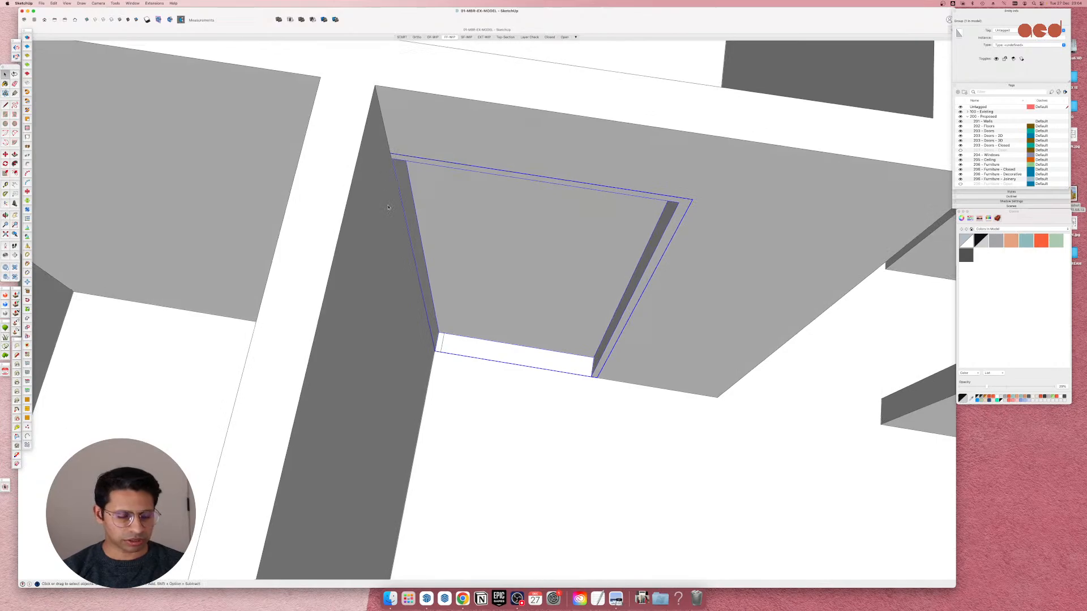
{"action": "key", "text": "s"}
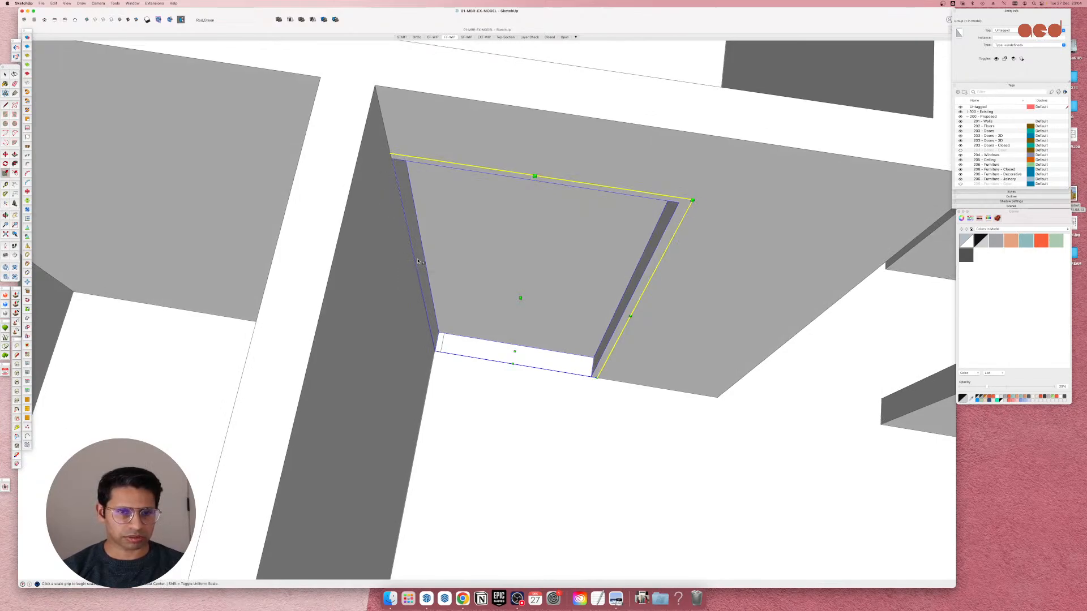
{"action": "left_click", "coordinate": [414, 265]}
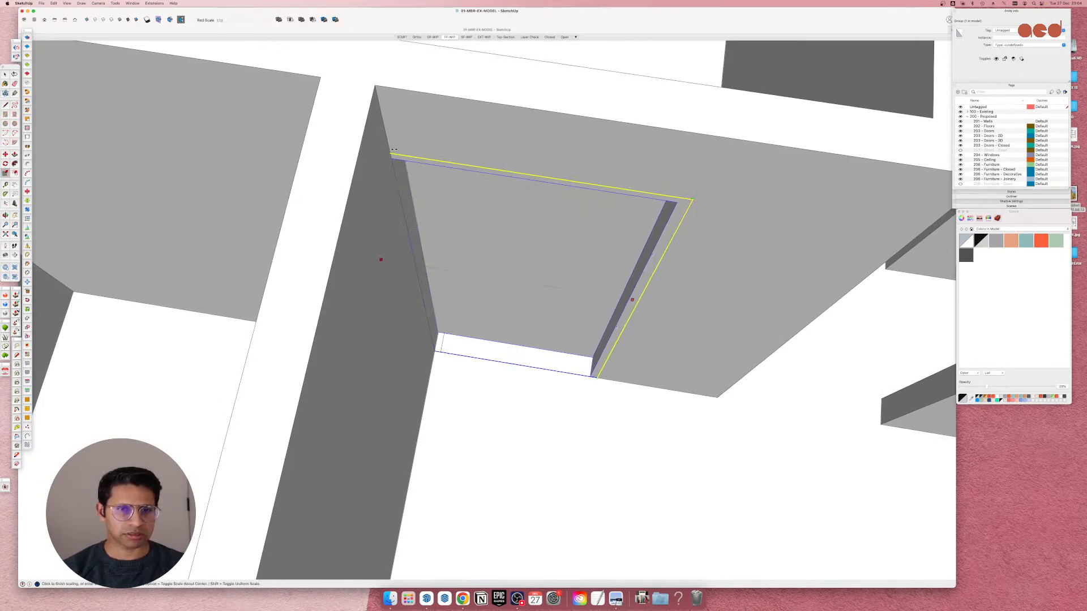
{"action": "left_click", "coordinate": [375, 86]}
{"action": "scroll", "coordinate": [399, 422], "scroll_direction": "down", "scroll_amount": 6}
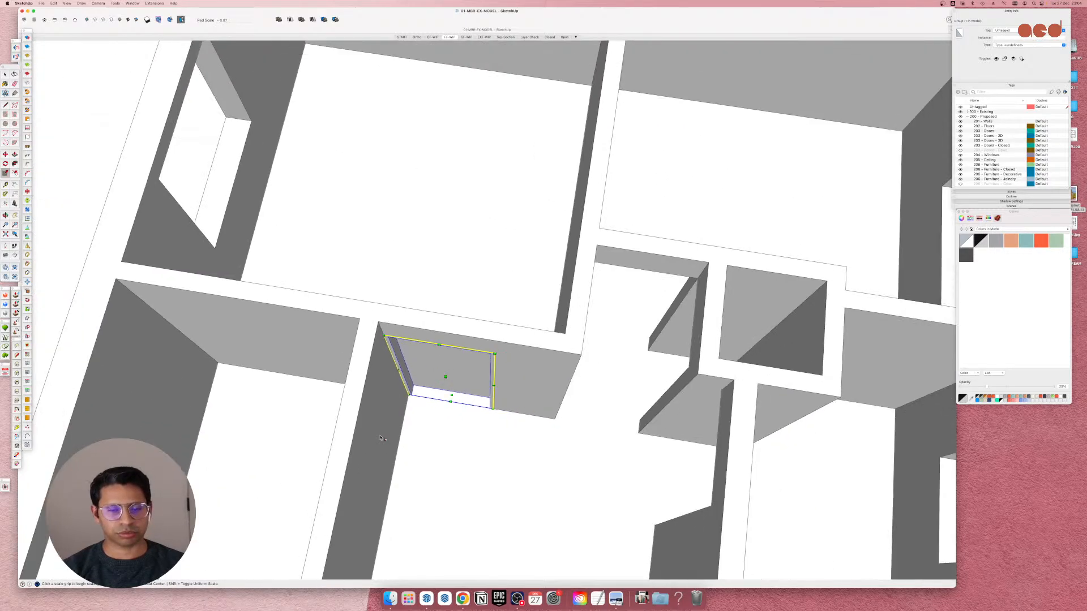
{"action": "key", "text": "space"}
Copy the scaled door by its bottom frame corner to the wall corner of the neighbouring opening beside the small shaft.
{"action": "middle_click_drag", "start_coordinate": [475, 474], "coordinate": [396, 391]}
{"action": "scroll", "coordinate": [394, 345], "scroll_direction": "up", "scroll_amount": 3}
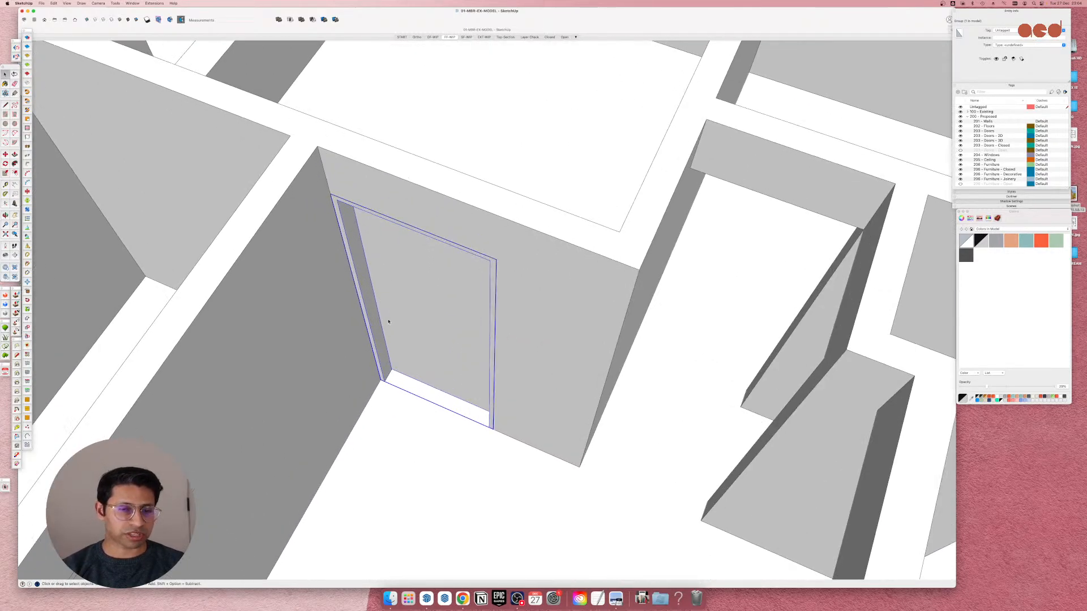
{"action": "scroll", "coordinate": [405, 387], "scroll_direction": "down", "scroll_amount": 2}
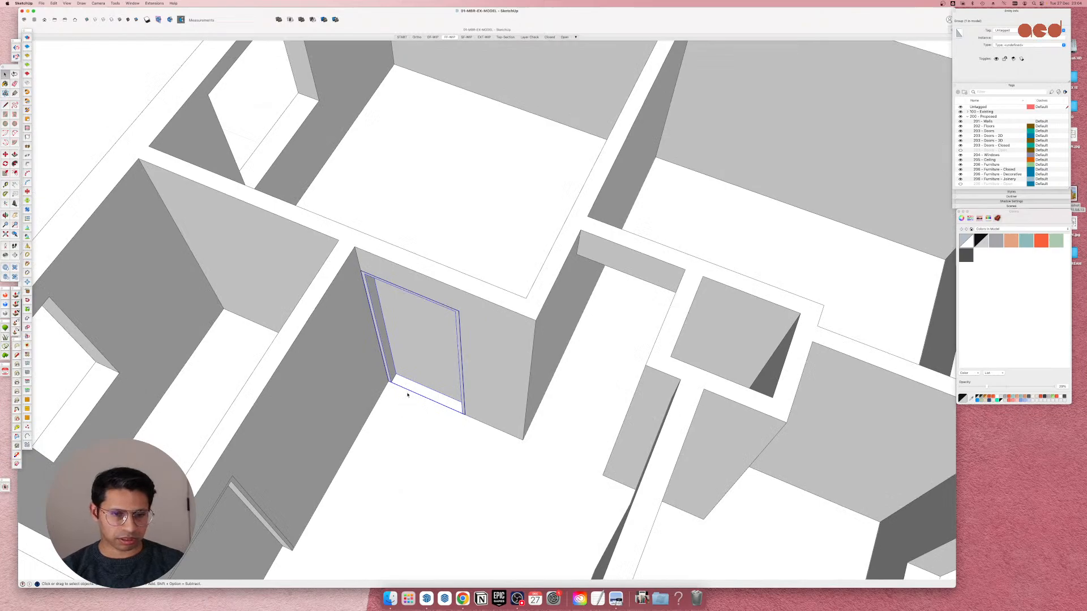
{"action": "key", "text": "m"}
{"action": "key", "text": "space"}
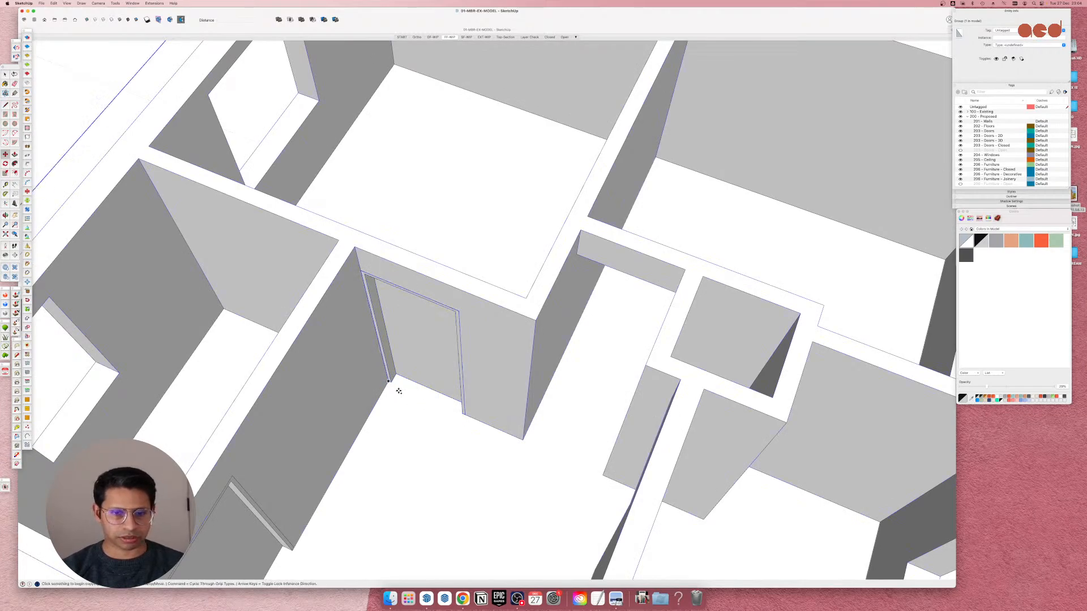
{"action": "middle_click_drag", "start_coordinate": [398, 391], "coordinate": [491, 412]}
{"action": "scroll", "coordinate": [482, 401], "scroll_direction": "up", "scroll_amount": 5}
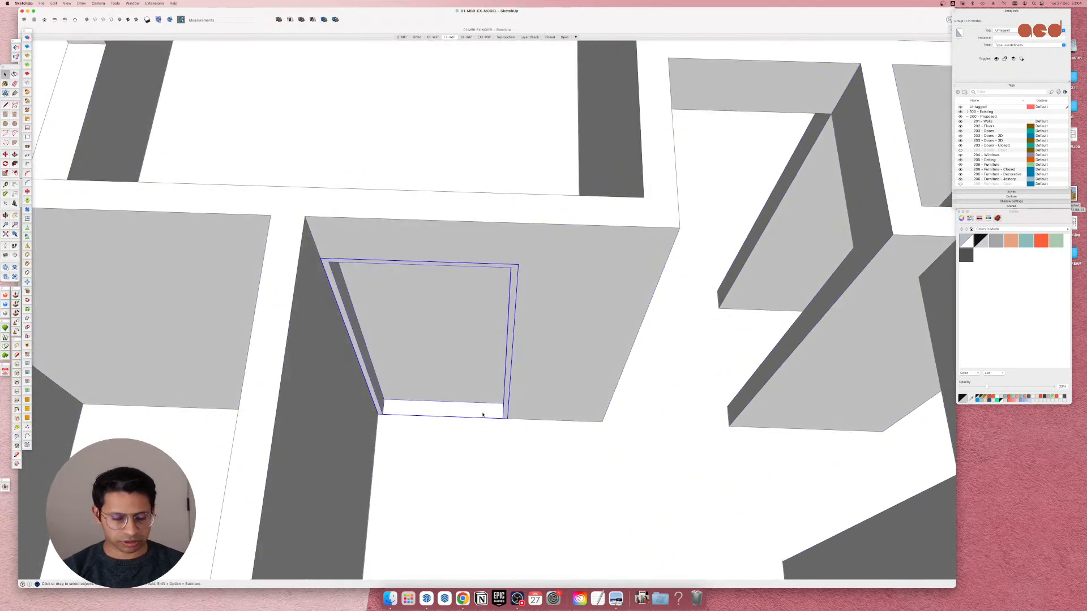
{"action": "key", "text": "m"}
{"action": "left_click", "coordinate": [506, 418]}
{"action": "key", "text": "alt"}
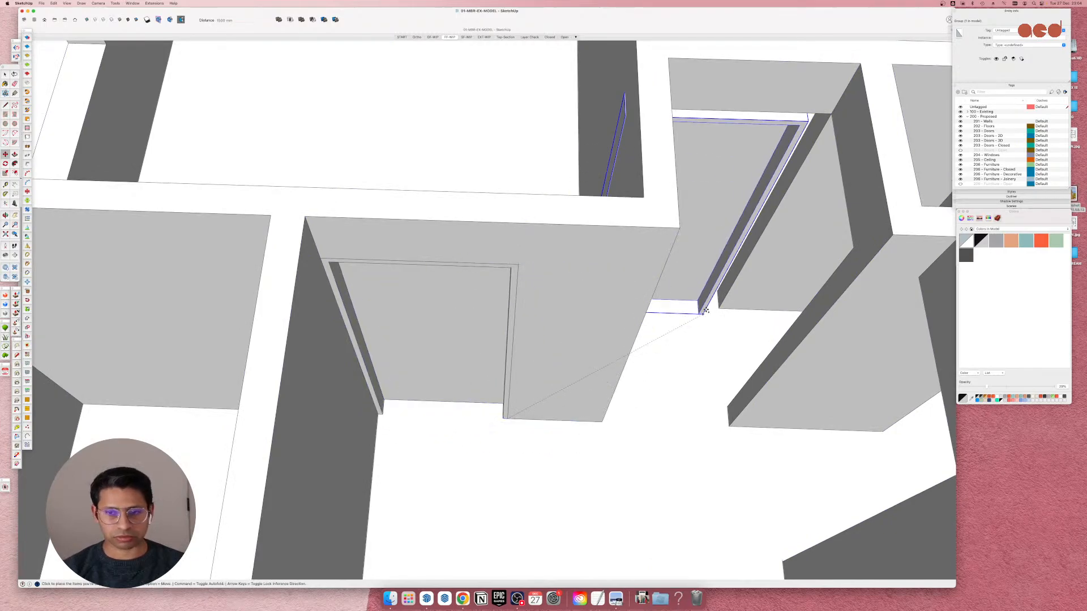
{"action": "left_click", "coordinate": [718, 307]}
Scale the new door copy along its width so its far frame side meets the opening's side wall.
{"action": "scroll", "coordinate": [343, 374], "scroll_direction": "down", "scroll_amount": 5}
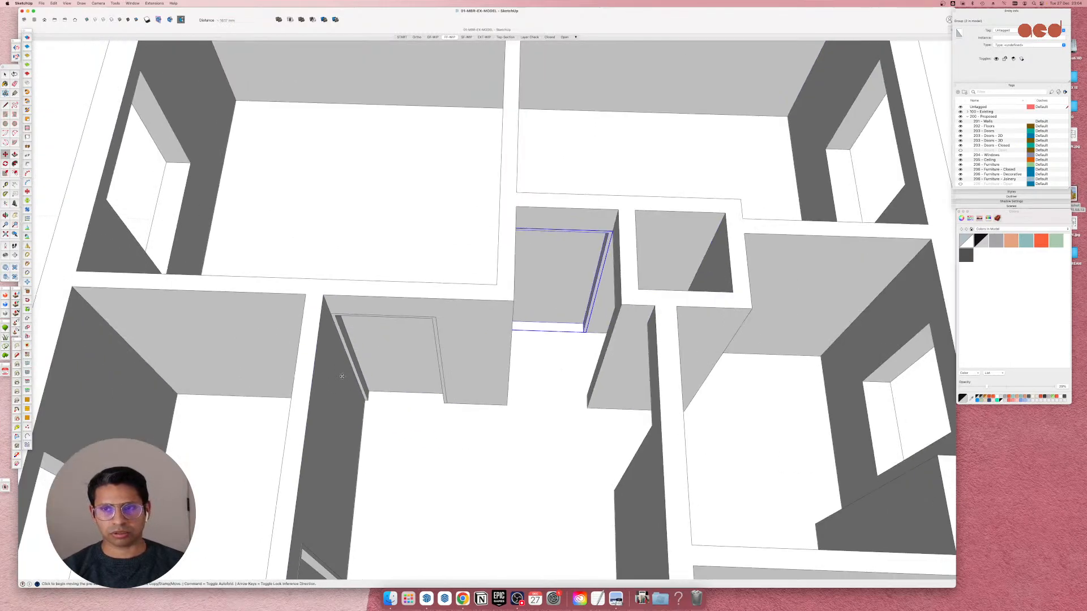
{"action": "scroll", "coordinate": [593, 248], "scroll_direction": "up", "scroll_amount": 8}
{"action": "middle_click_drag", "start_coordinate": [593, 250], "coordinate": [396, 301]}
{"action": "scroll", "coordinate": [388, 300], "scroll_direction": "up", "scroll_amount": 4}
{"action": "key", "text": "s"}
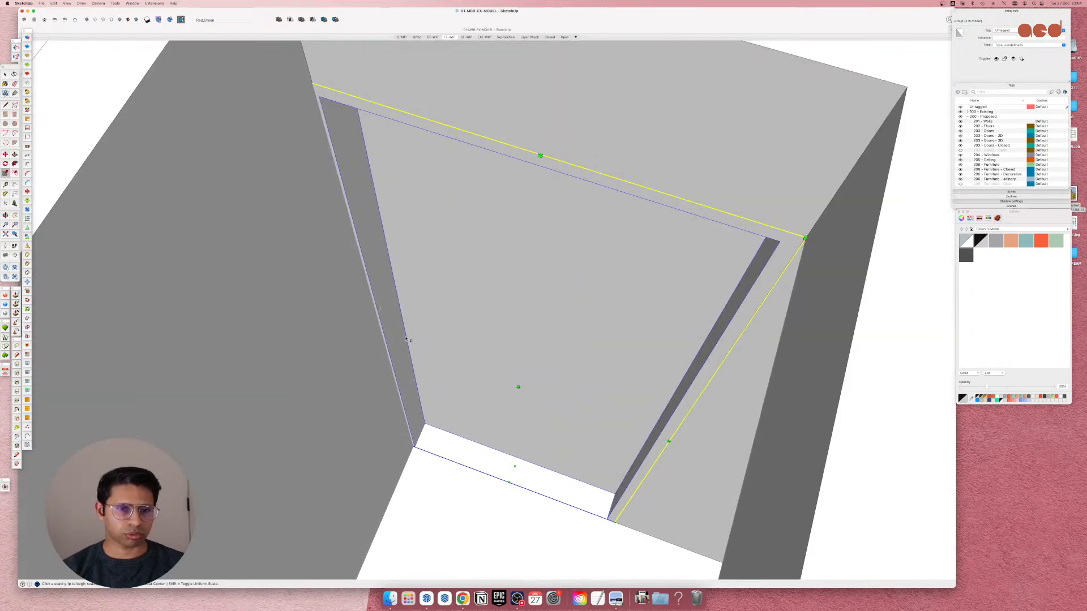
{"action": "scroll", "coordinate": [406, 339], "scroll_direction": "down", "scroll_amount": 3}
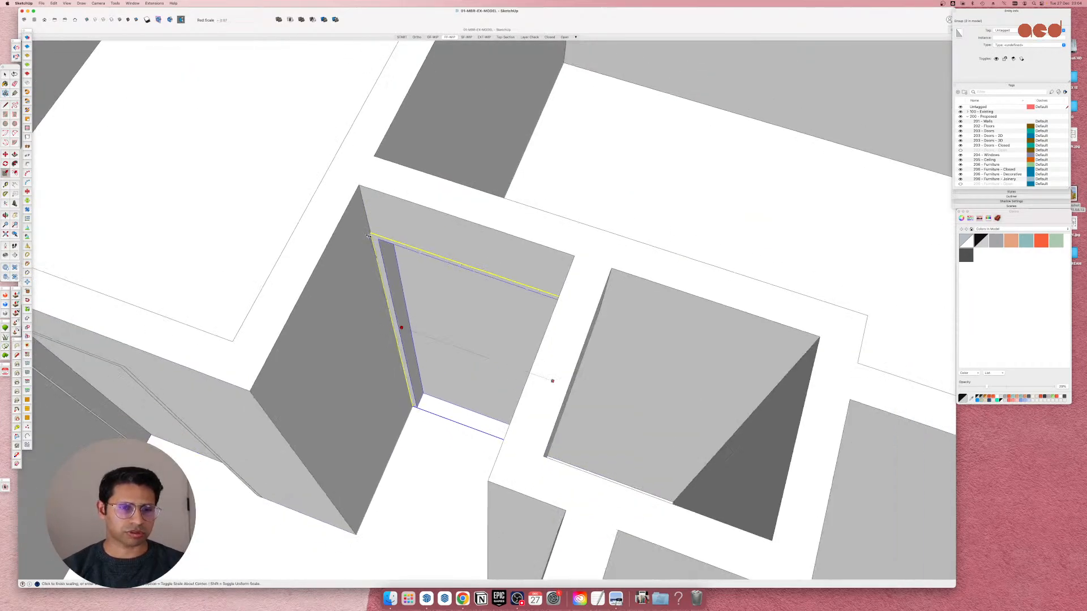
{"action": "middle_click_drag", "start_coordinate": [533, 419], "coordinate": [629, 375]}
{"action": "scroll", "coordinate": [223, 330], "scroll_direction": "down", "scroll_amount": 5}
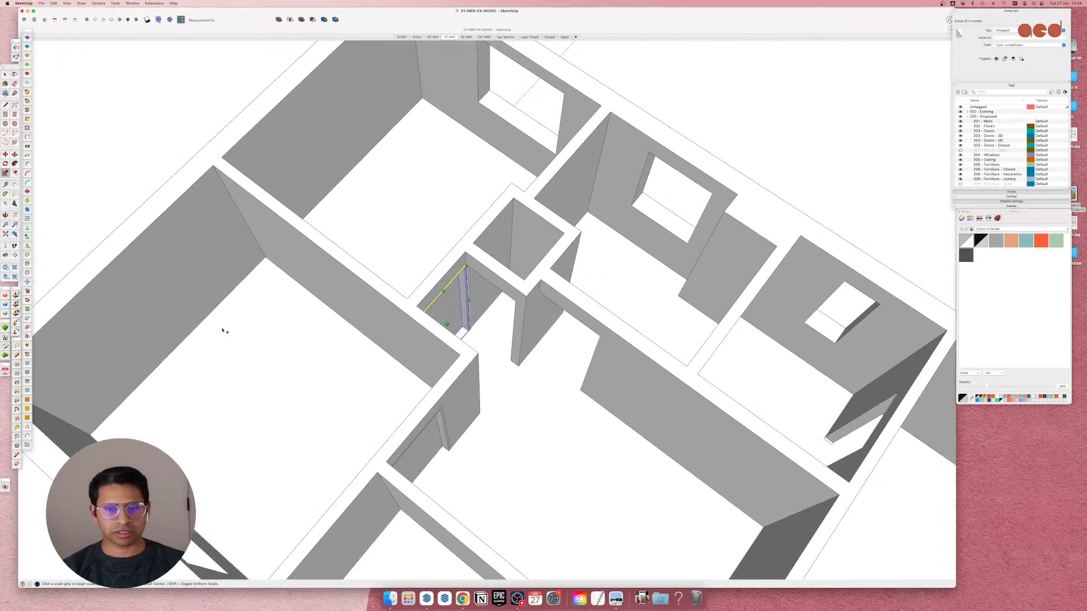
Copy this door by its bottom frame corner to the wall end of the next opening in the long wall.
{"action": "scroll", "coordinate": [388, 374], "scroll_direction": "up", "scroll_amount": 5}
{"action": "scroll", "coordinate": [229, 299], "scroll_direction": "up", "scroll_amount": 3}
{"action": "key", "text": "m"}
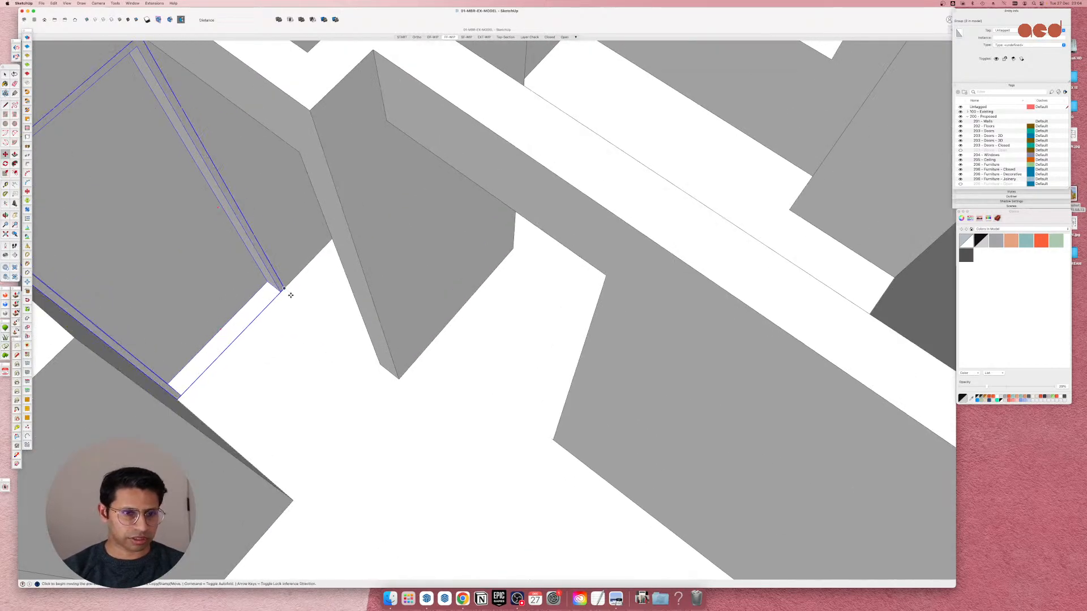
{"action": "left_click", "coordinate": [284, 290]}
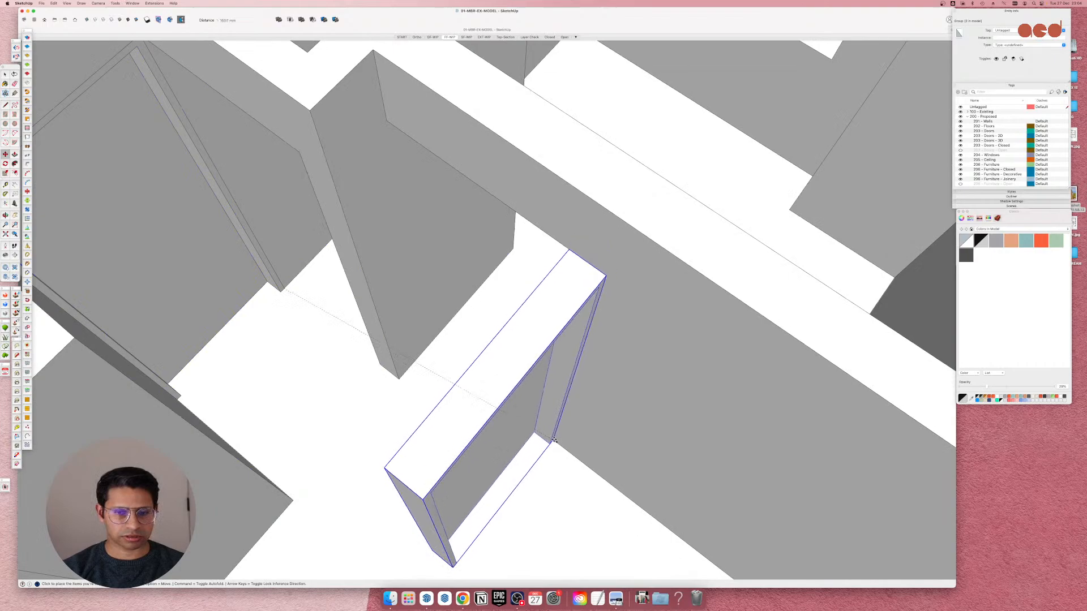
{"action": "left_click", "coordinate": [383, 379]}
{"action": "scroll", "coordinate": [382, 378], "scroll_direction": "down", "scroll_amount": 5}
Rotate the door copy a quarter turn in line with the long wall and move its bottom corner to the wall end.
{"action": "scroll", "coordinate": [476, 458], "scroll_direction": "up", "scroll_amount": 5}
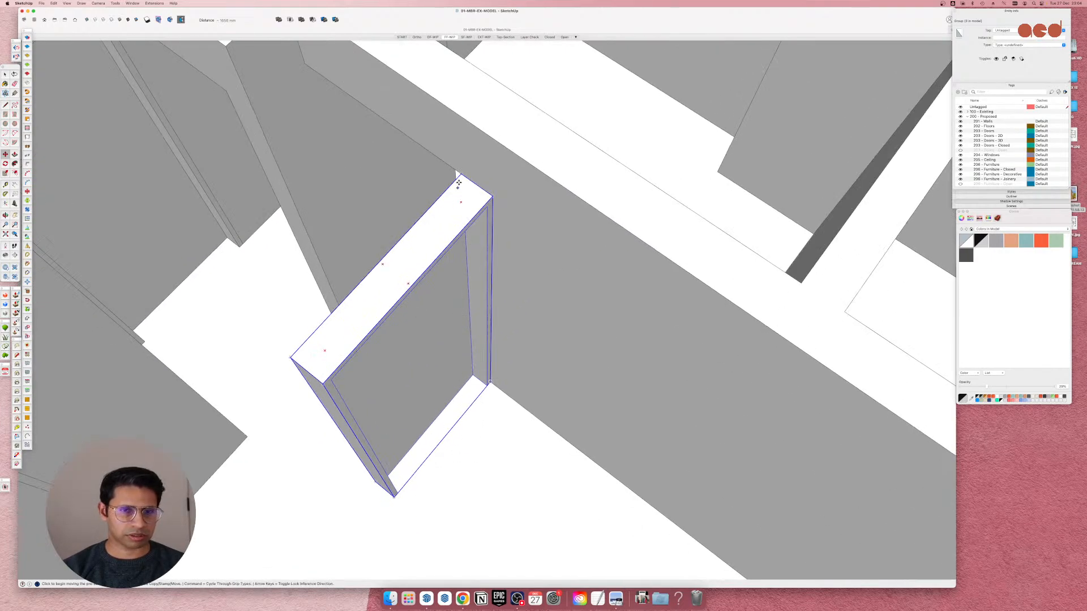
{"action": "key", "text": "q"}
{"action": "left_click", "coordinate": [395, 274]}
{"action": "left_click", "coordinate": [448, 218]}
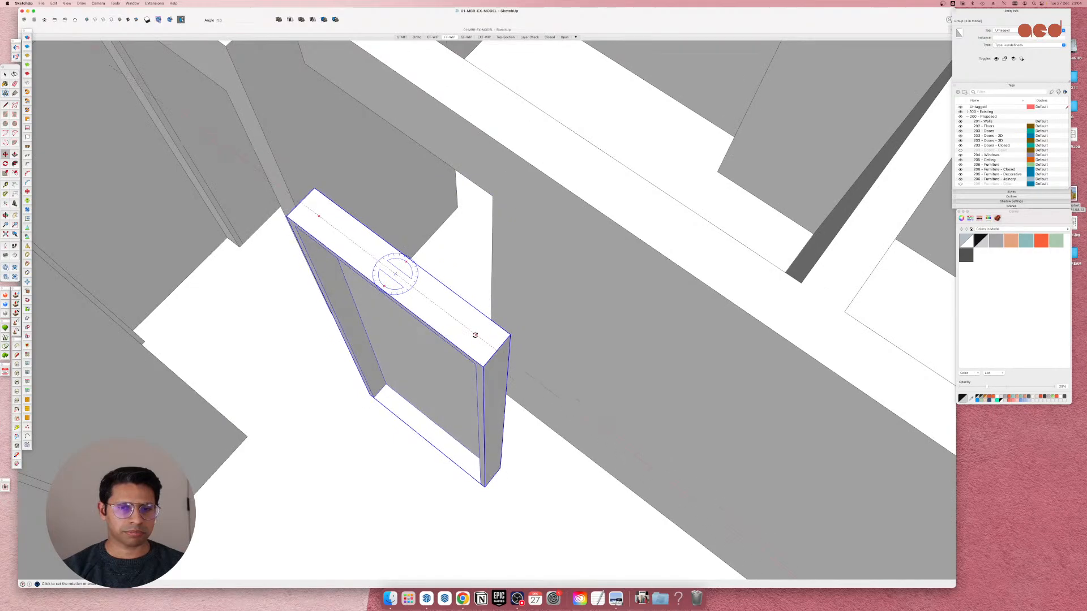
{"action": "key", "text": "m"}
{"action": "left_click", "coordinate": [484, 486]}
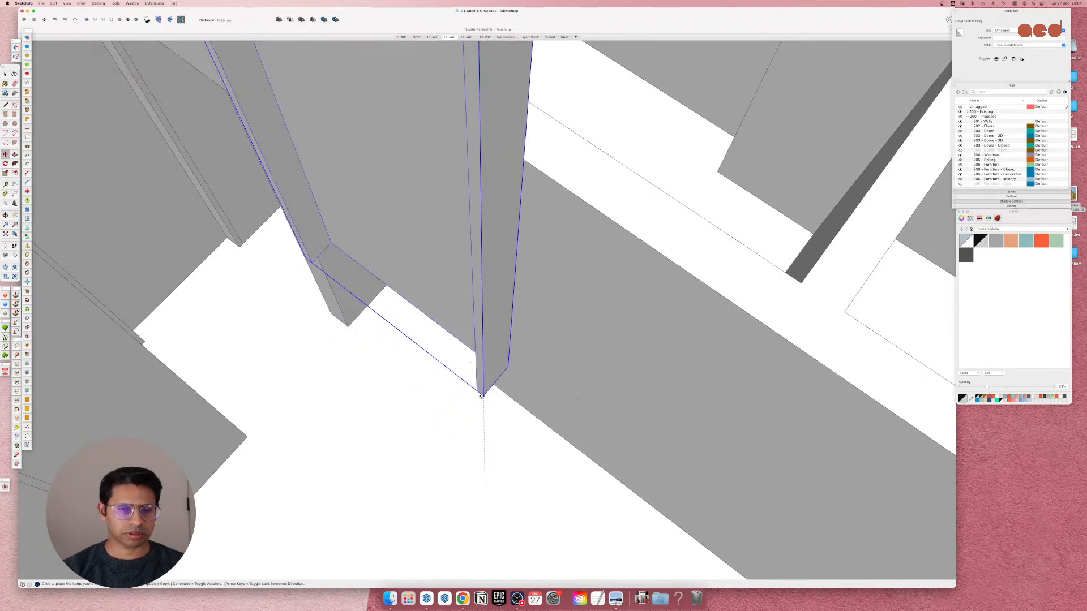
{"action": "left_click", "coordinate": [490, 379]}
{"action": "scroll", "coordinate": [491, 376], "scroll_direction": "up", "scroll_amount": 3}
{"action": "scroll", "coordinate": [492, 375], "scroll_direction": "up", "scroll_amount": 1}
Open the wall group and delete the short stray line protruding from the wall end's bottom corner.
{"action": "key", "text": "space"}
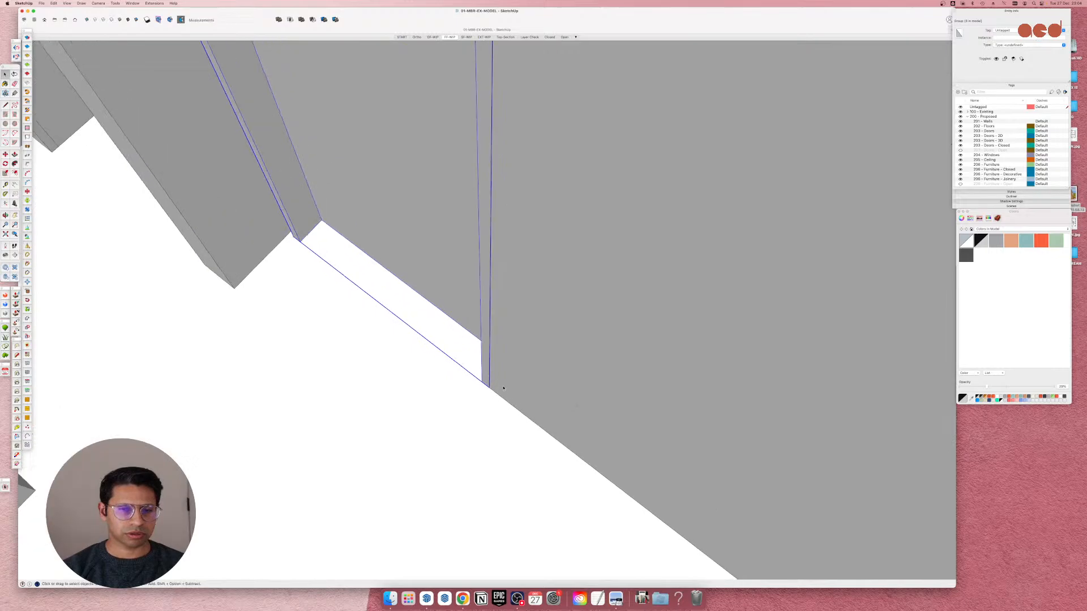
{"action": "double_click", "coordinate": [501, 388]}
{"action": "scroll", "coordinate": [495, 387], "scroll_direction": "up", "scroll_amount": 3}
{"action": "middle_click_drag", "start_coordinate": [465, 383], "coordinate": [617, 300]}
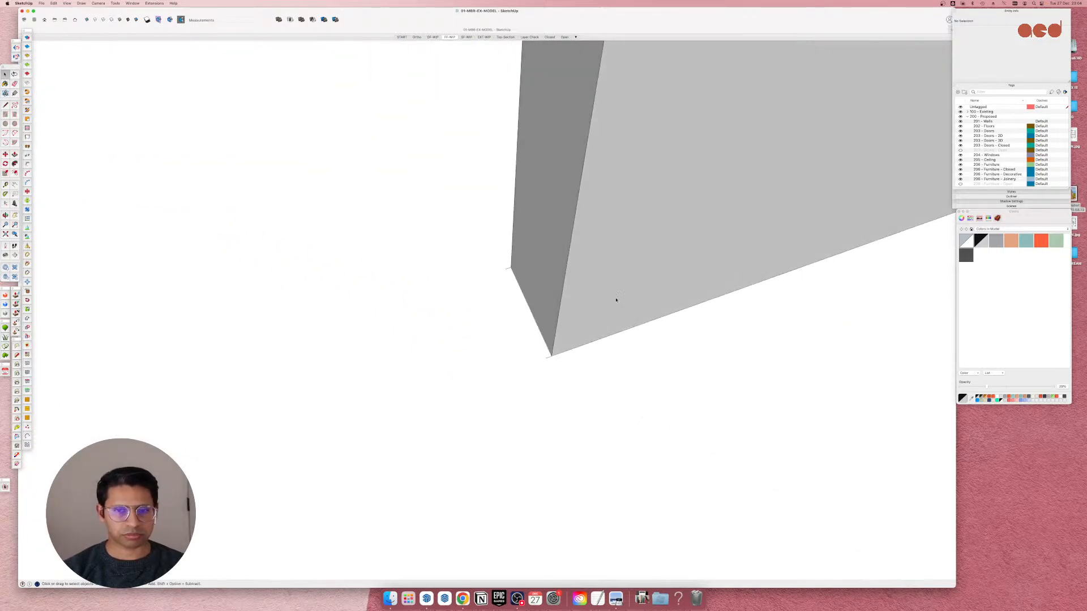
{"action": "triple_click", "coordinate": [536, 253]}
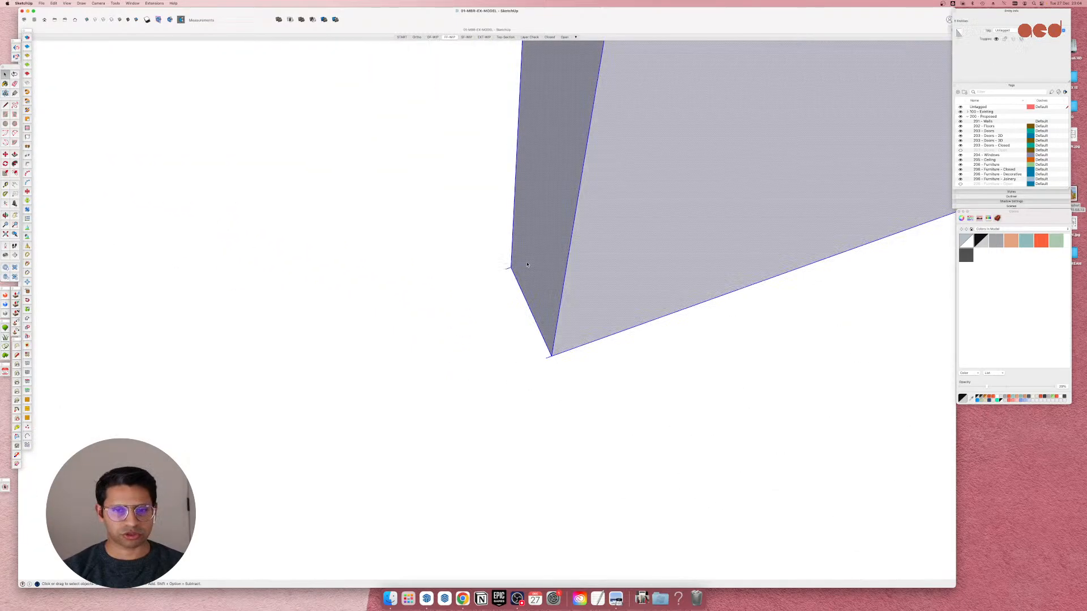
{"action": "left_click_drag", "start_coordinate": [520, 295], "coordinate": [518, 292]}
{"action": "left_click", "coordinate": [513, 295]}
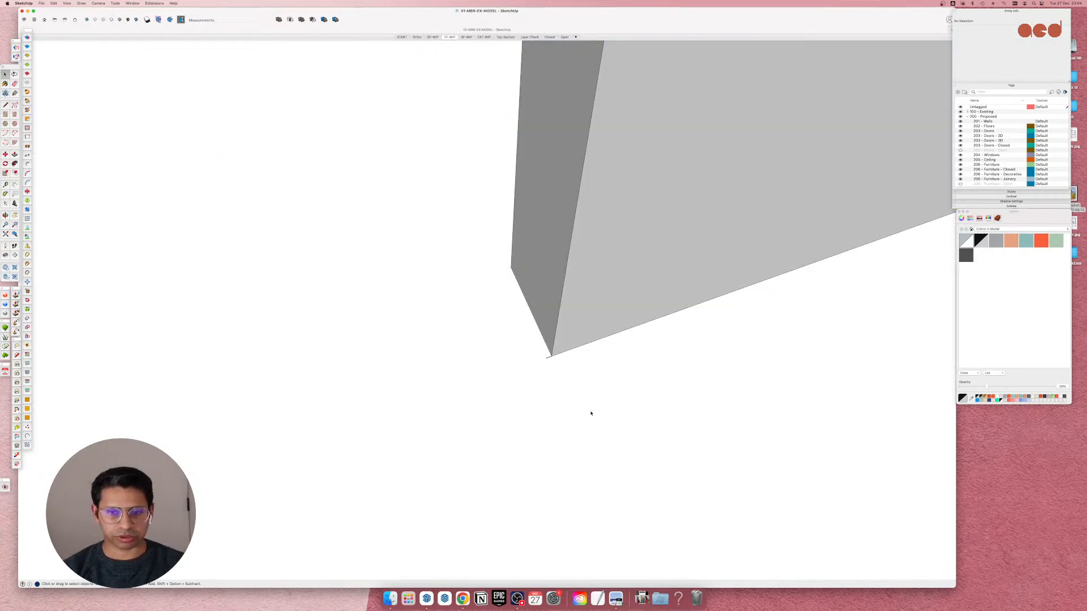
{"action": "scroll", "coordinate": [589, 413], "scroll_direction": "down", "scroll_amount": 10}
{"action": "scroll", "coordinate": [575, 412], "scroll_direction": "up", "scroll_amount": 4}
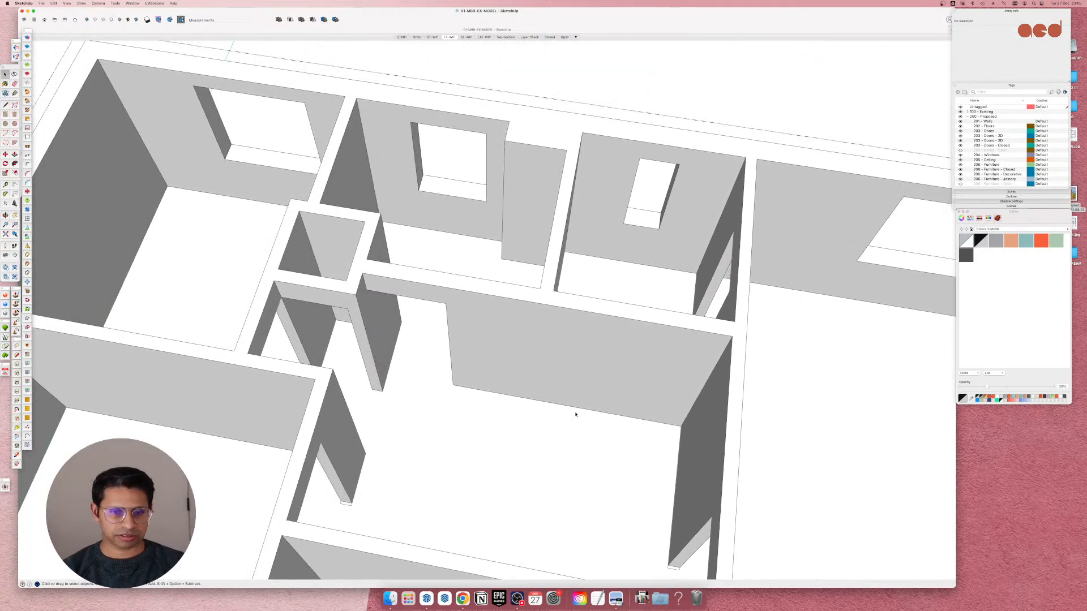
Copy the door in the long wall by its bottom outer frame corner to the wall end of the neighbouring opening.
{"action": "scroll", "coordinate": [411, 310], "scroll_direction": "down", "scroll_amount": 5}
{"action": "middle_click_drag", "start_coordinate": [856, 407], "coordinate": [869, 412]}
{"action": "scroll", "coordinate": [481, 255], "scroll_direction": "down", "scroll_amount": 5}
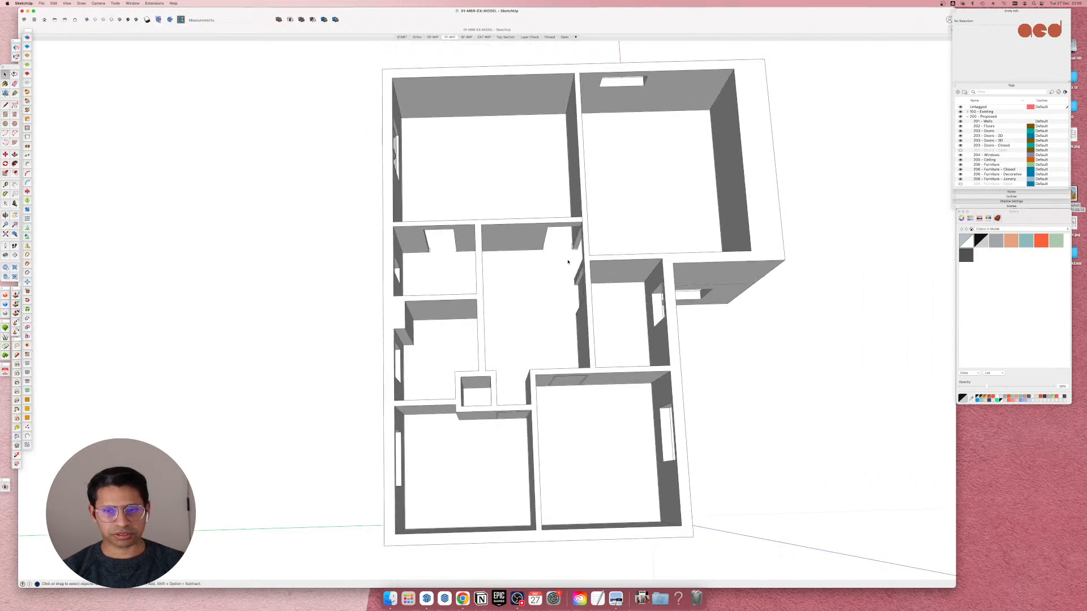
{"action": "scroll", "coordinate": [483, 204], "scroll_direction": "up", "scroll_amount": 10}
{"action": "middle_click_drag", "start_coordinate": [227, 187], "coordinate": [433, 166]}
{"action": "middle_click_drag", "start_coordinate": [583, 133], "coordinate": [691, 187]}
{"action": "middle_click_drag", "start_coordinate": [509, 419], "coordinate": [513, 521]}
{"action": "scroll", "coordinate": [514, 258], "scroll_direction": "up", "scroll_amount": 4}
{"action": "scroll", "coordinate": [514, 258], "scroll_direction": "up", "scroll_amount": 4}
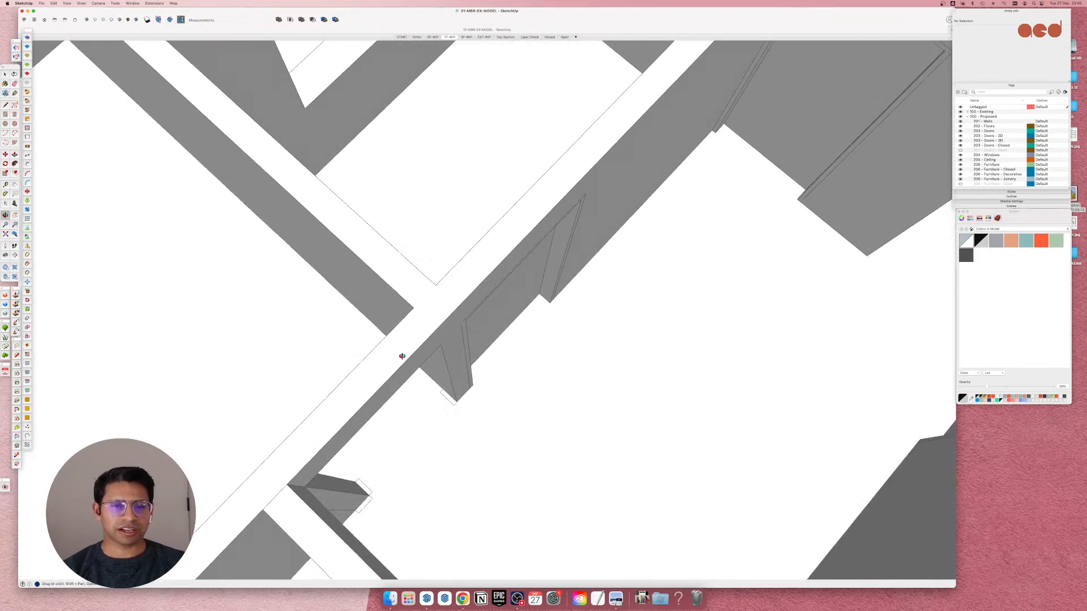
{"action": "middle_click_drag", "start_coordinate": [400, 356], "coordinate": [362, 314]}
{"action": "double_click", "coordinate": [475, 299]}
{"action": "key", "text": "Escape"}
{"action": "left_click", "coordinate": [478, 301]}
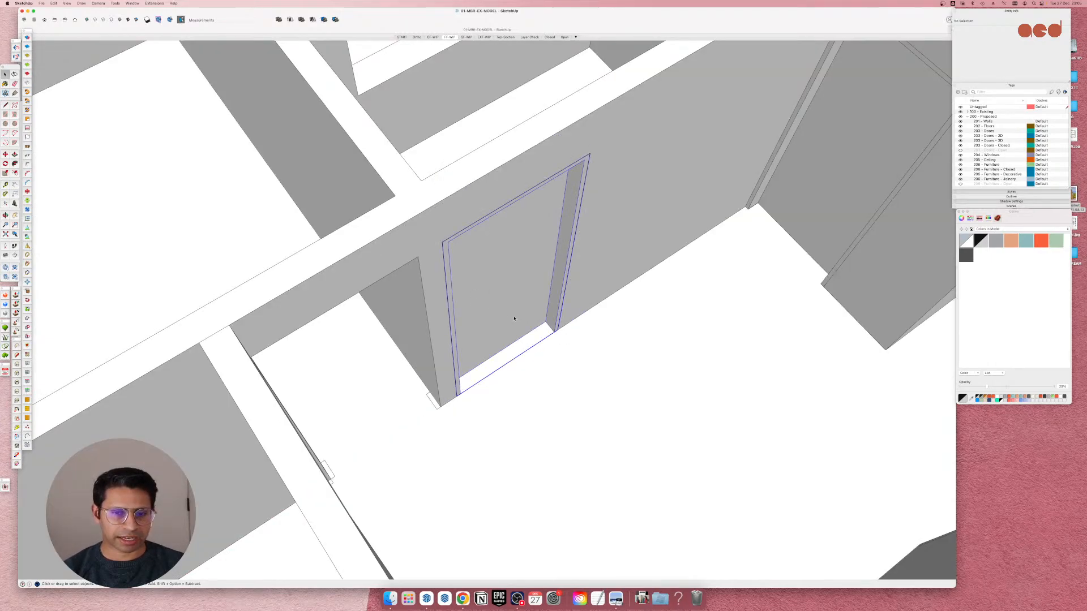
{"action": "scroll", "coordinate": [539, 348], "scroll_direction": "up", "scroll_amount": 5}
{"action": "key", "text": "m"}
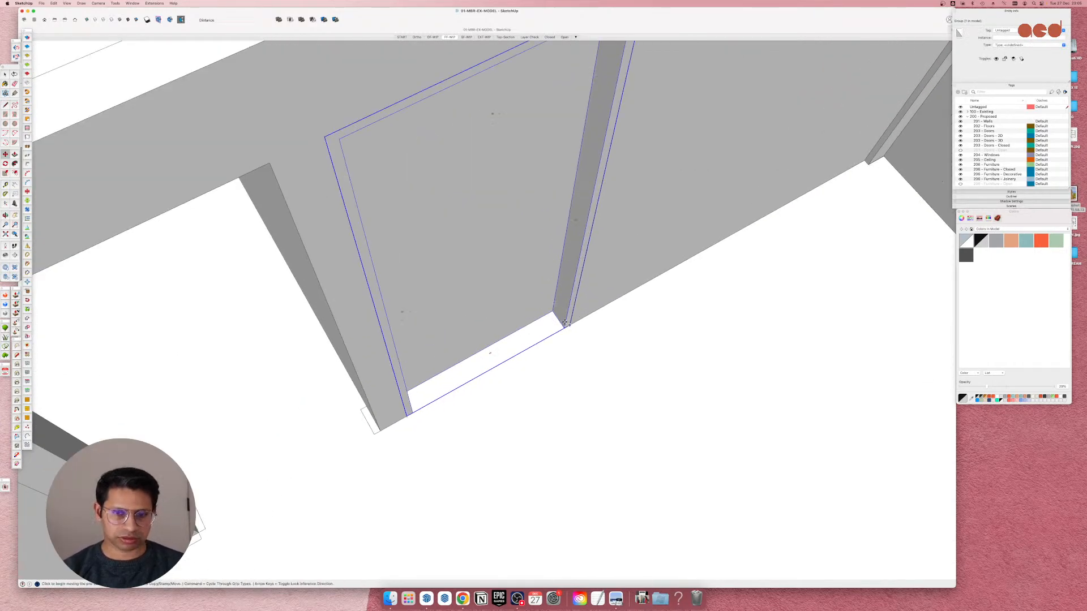
{"action": "left_click", "coordinate": [570, 324]}
{"action": "key", "text": "alt"}
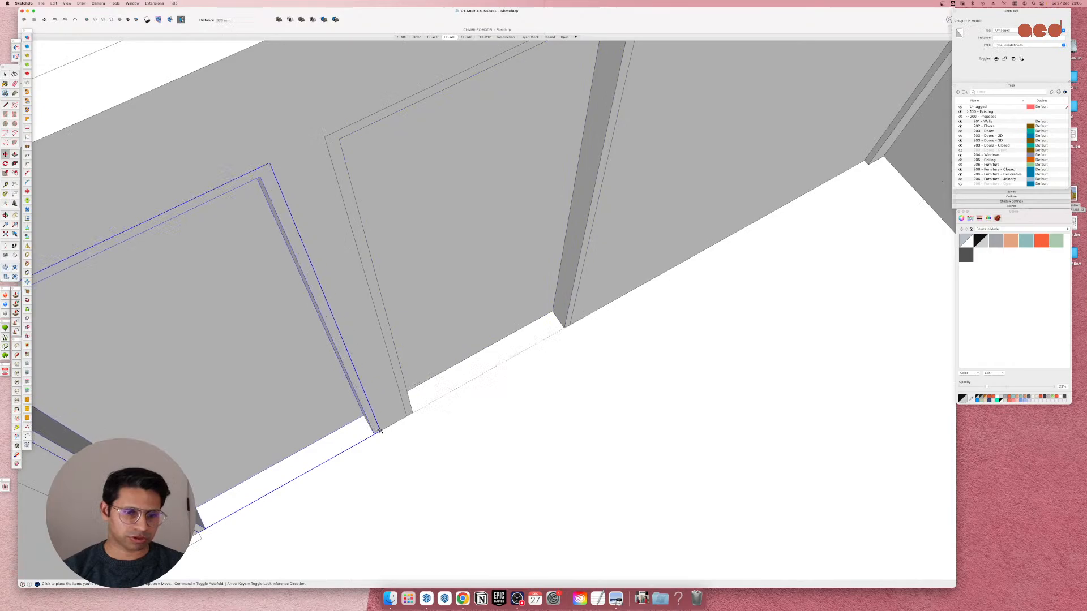
{"action": "left_click", "coordinate": [380, 431]}
Copy this second door again by its near bottom frame corner to its far bottom corner beside the end wall.
{"action": "scroll", "coordinate": [579, 257], "scroll_direction": "down", "scroll_amount": 2}
{"action": "middle_click_drag", "start_coordinate": [580, 258], "coordinate": [572, 139]}
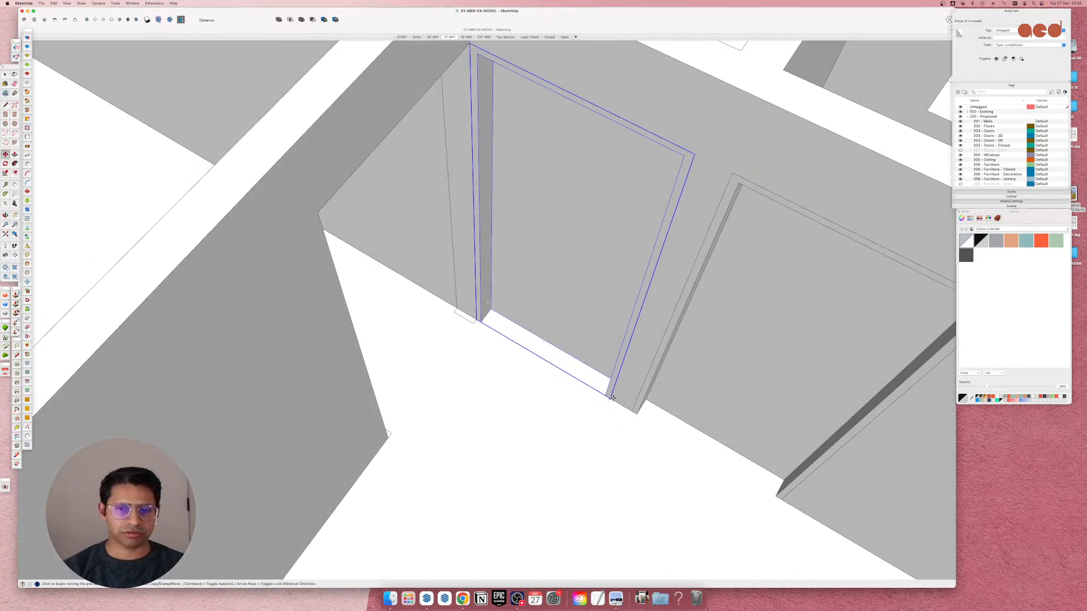
{"action": "left_click", "coordinate": [612, 398]}
{"action": "key", "text": "alt"}
{"action": "left_click", "coordinate": [477, 321]}
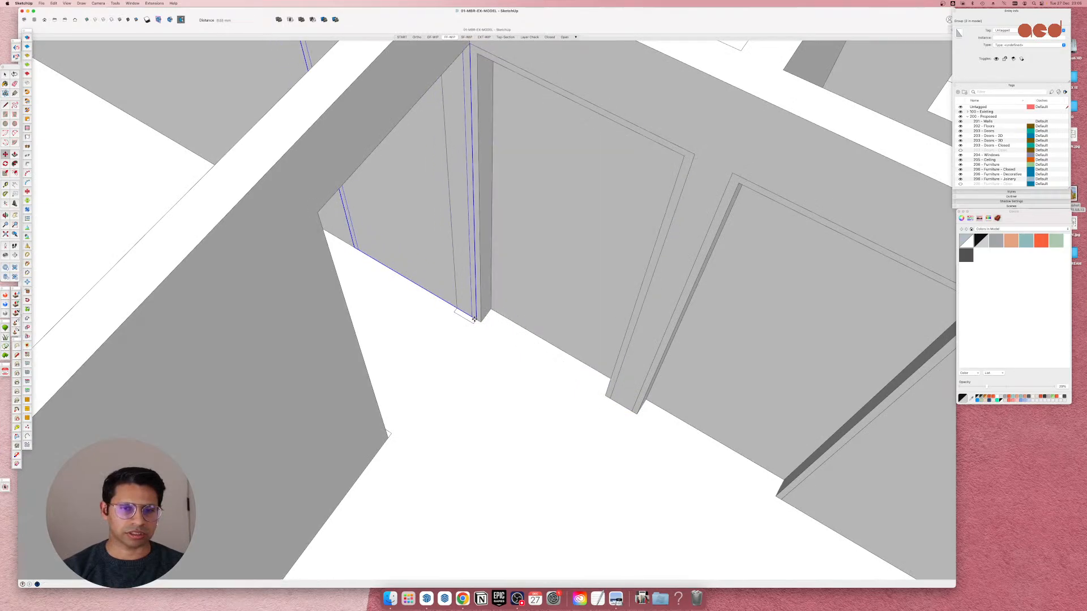
{"action": "scroll", "coordinate": [450, 344], "scroll_direction": "down", "scroll_amount": 5}
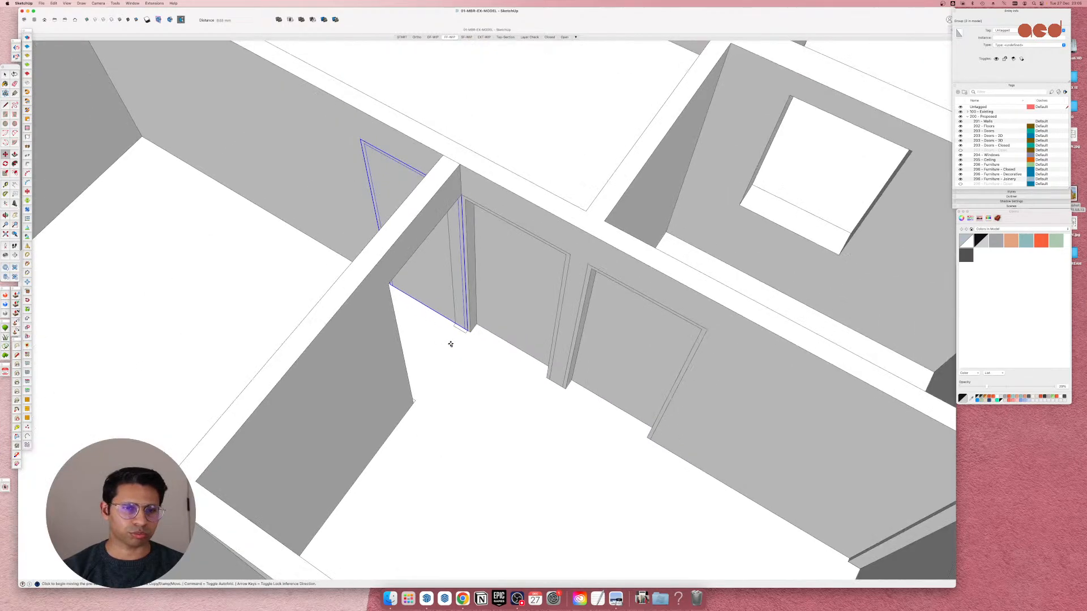
Rotate the newest door copy a quarter turn in line with the end wall and move it into that wall's opening.
{"action": "left_click", "coordinate": [376, 136]}
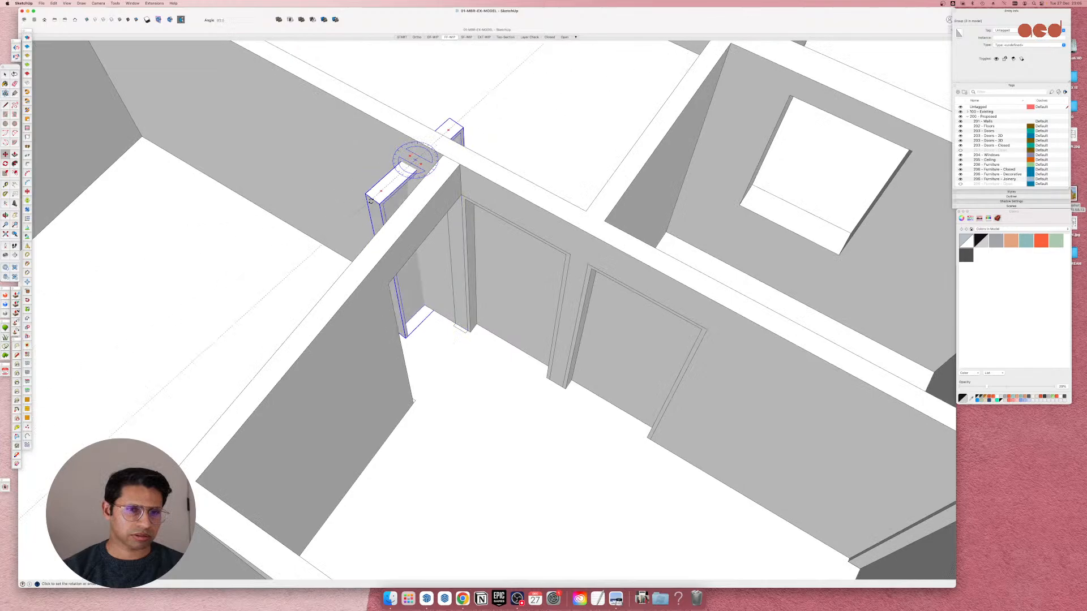
{"action": "left_click", "coordinate": [372, 200]}
{"action": "mouse_move", "coordinate": [399, 327]}
{"action": "middle_mouse_down"}
{"action": "mouse_move", "coordinate": [365, 329]}
{"action": "mouse_move", "coordinate": [419, 330]}
{"action": "middle_mouse_up"}
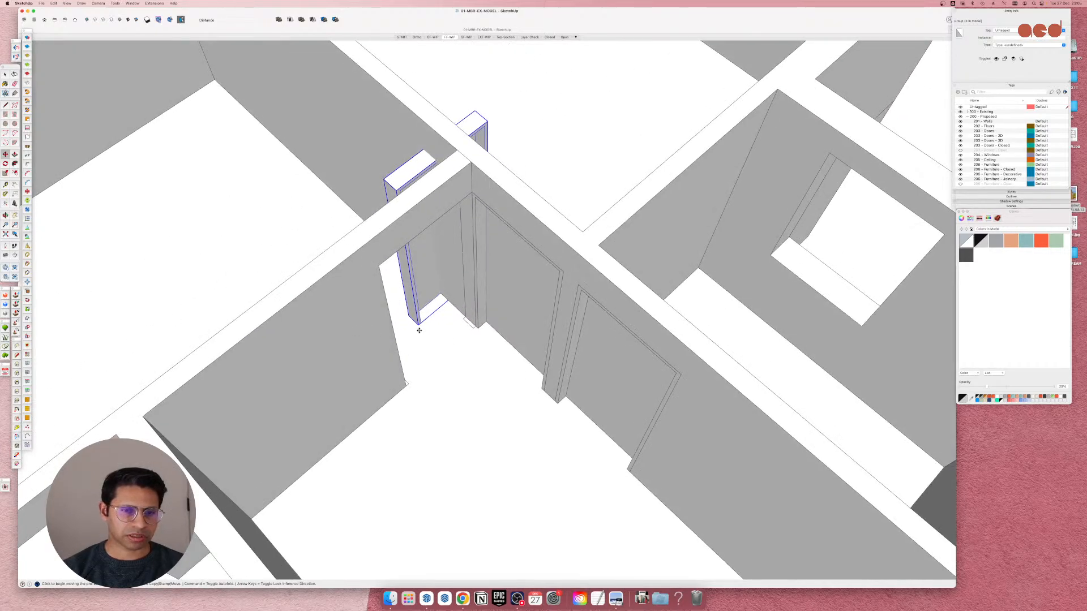
{"action": "left_click", "coordinate": [391, 385]}
Scale the end-wall door along its width so its frame side meets the edge of the opening at the room corner.
{"action": "scroll", "coordinate": [539, 279], "scroll_direction": "down", "scroll_amount": 5}
{"action": "scroll", "coordinate": [539, 279], "scroll_direction": "up", "scroll_amount": 8}
{"action": "key", "text": "s"}
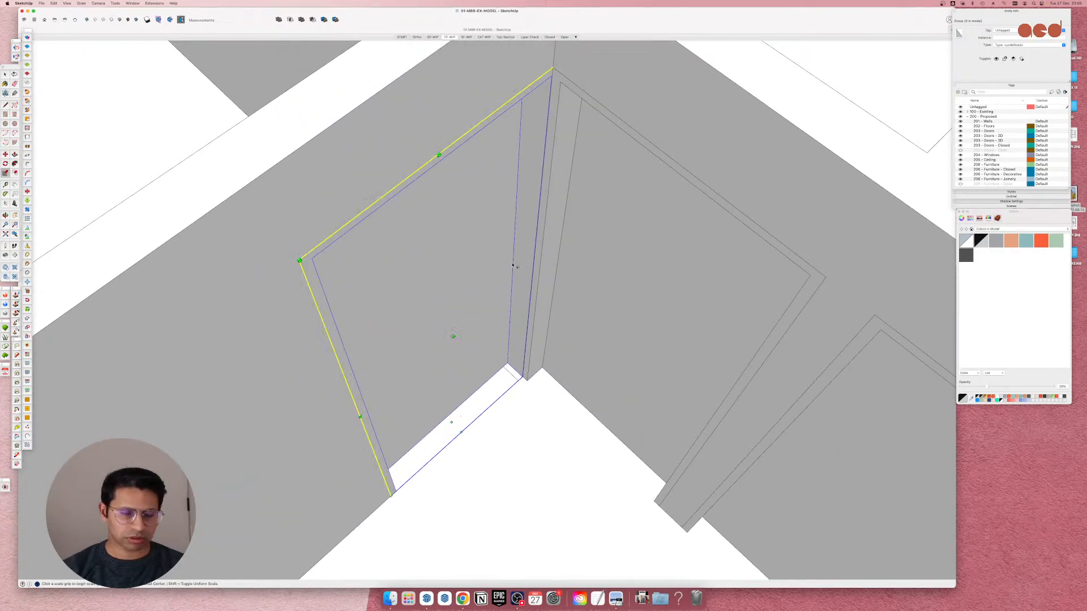
{"action": "scroll", "coordinate": [538, 260], "scroll_direction": "down", "scroll_amount": 3}
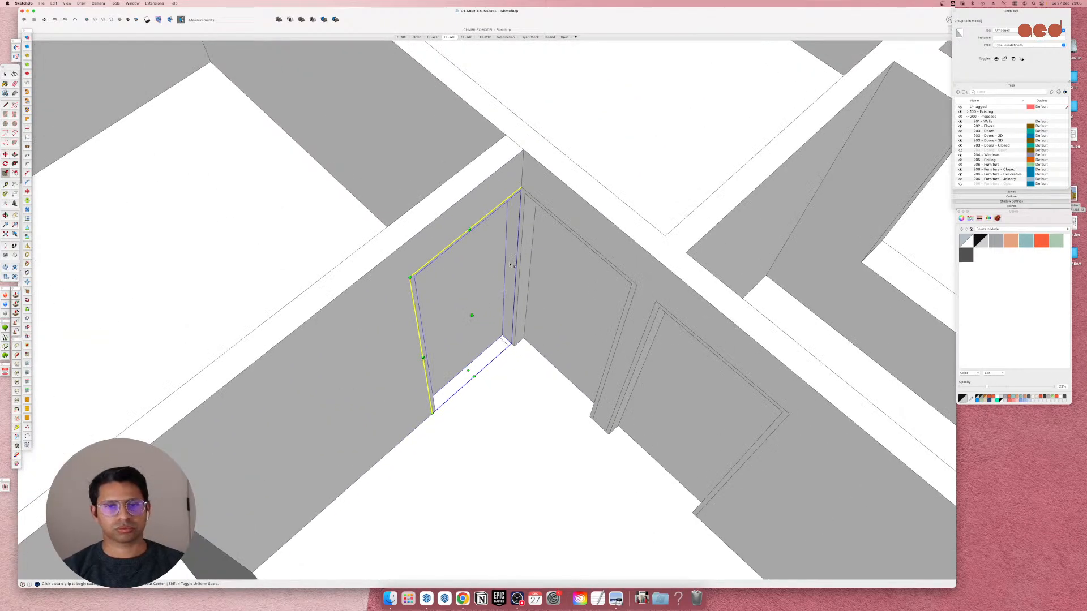
{"action": "left_click", "coordinate": [512, 270]}
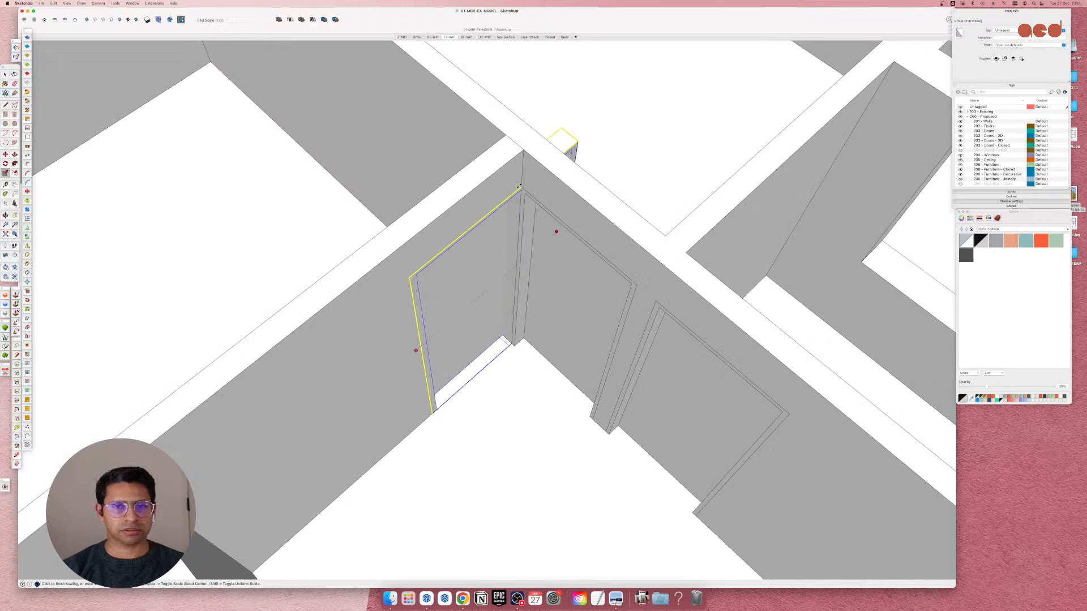
{"action": "left_click", "coordinate": [522, 188]}
{"action": "scroll", "coordinate": [529, 276], "scroll_direction": "down", "scroll_amount": 5}
{"action": "key", "text": "space"}
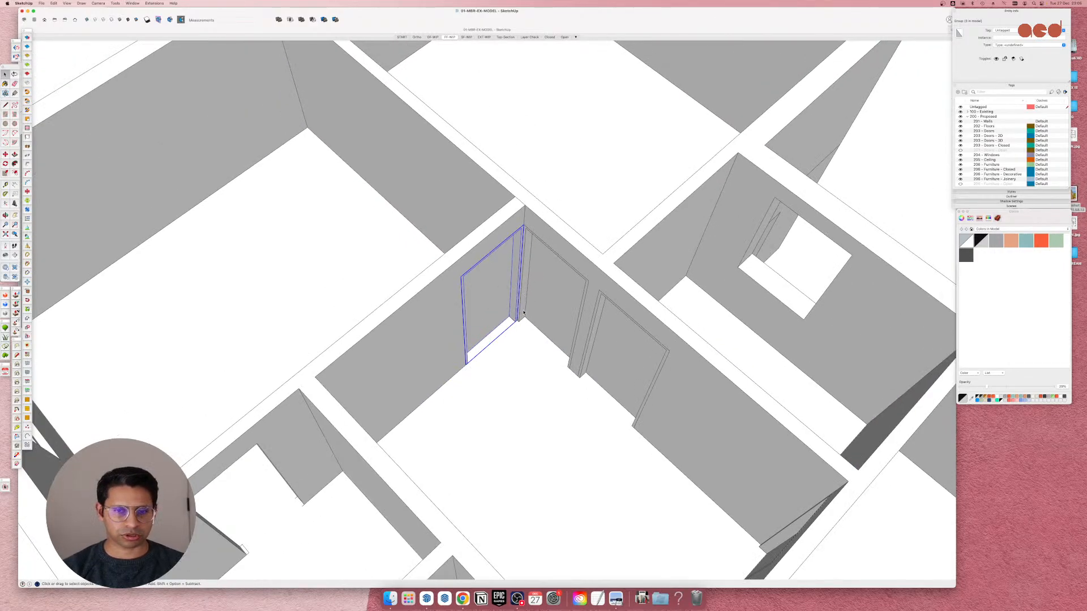
Hide the 203 - Doors tag to clear the stray door outlines from the openings.
{"action": "scroll", "coordinate": [541, 272], "scroll_direction": "down", "scroll_amount": 5}
{"action": "mouse_move", "coordinate": [405, 551]}
{"action": "middle_mouse_down"}
{"action": "mouse_move", "coordinate": [320, 298]}
{"action": "mouse_move", "coordinate": [402, 362]}
{"action": "mouse_move", "coordinate": [934, 384]}
{"action": "mouse_move", "coordinate": [946, 336]}
{"action": "mouse_move", "coordinate": [580, 362]}
{"action": "mouse_move", "coordinate": [325, 575]}
{"action": "middle_mouse_up"}
{"action": "scroll", "coordinate": [423, 362], "scroll_direction": "up", "scroll_amount": 5}
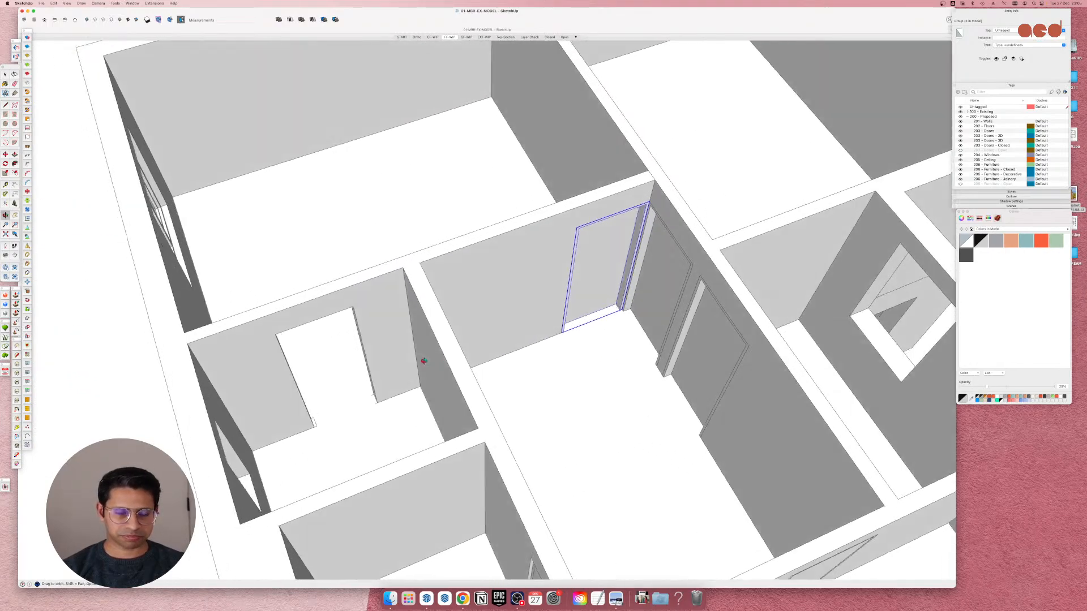
{"action": "middle_click_drag", "start_coordinate": [423, 362], "coordinate": [405, 396]}
{"action": "scroll", "coordinate": [294, 397], "scroll_direction": "up", "scroll_amount": 5}
{"action": "scroll", "coordinate": [428, 388], "scroll_direction": "up", "scroll_amount": 5}
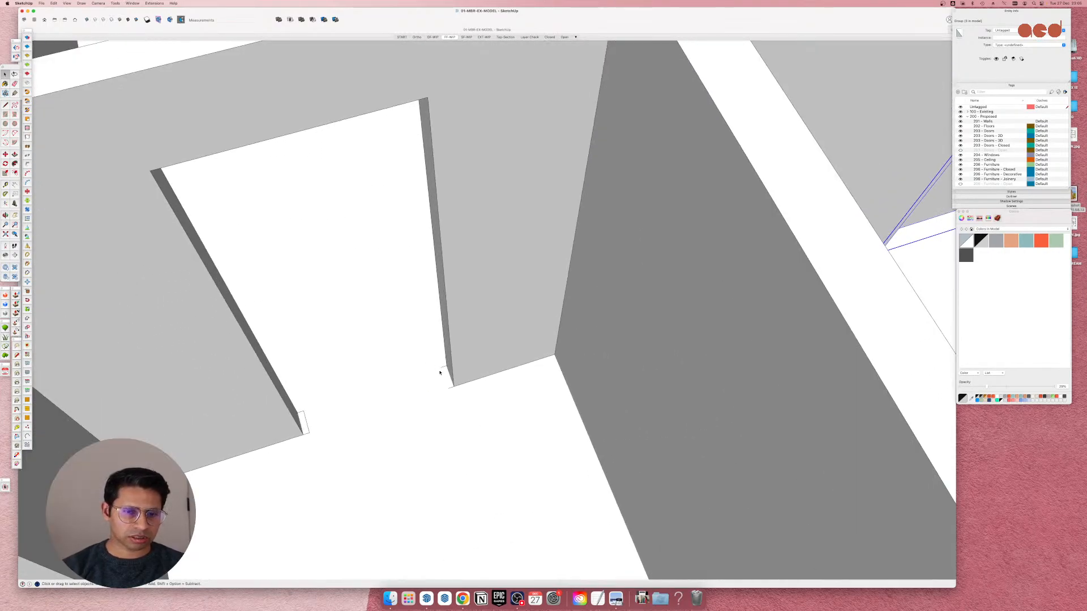
{"action": "left_click", "coordinate": [441, 372]}
{"action": "scroll", "coordinate": [444, 372], "scroll_direction": "down", "scroll_amount": 6}
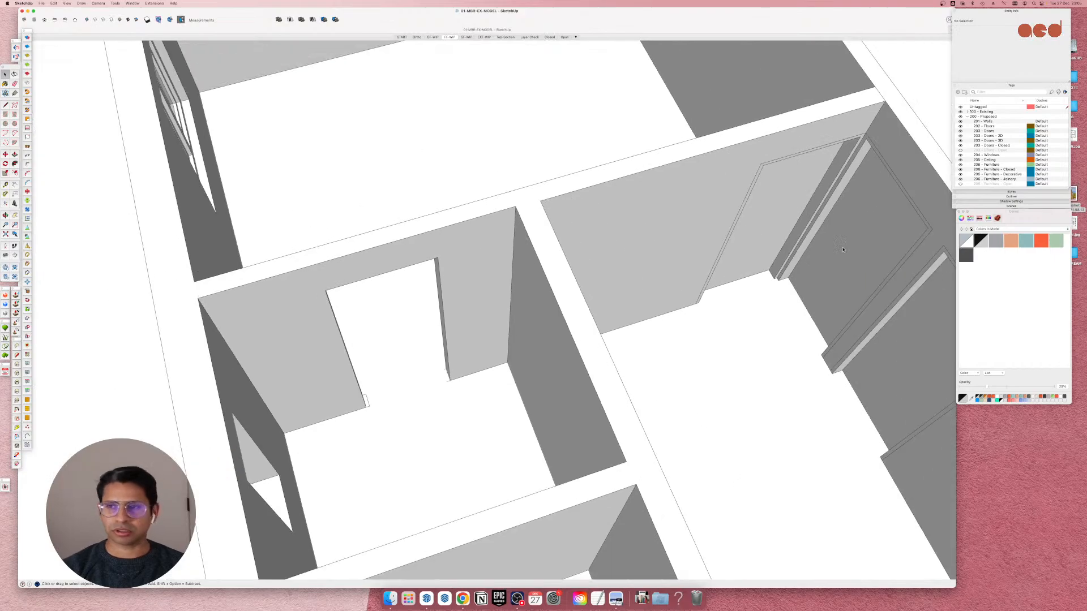
{"action": "left_click", "coordinate": [961, 131]}
Examine the empty opening in the small room and the doors fitted around the adjoining room's corner.
{"action": "middle_click_drag", "start_coordinate": [604, 354], "coordinate": [622, 318]}
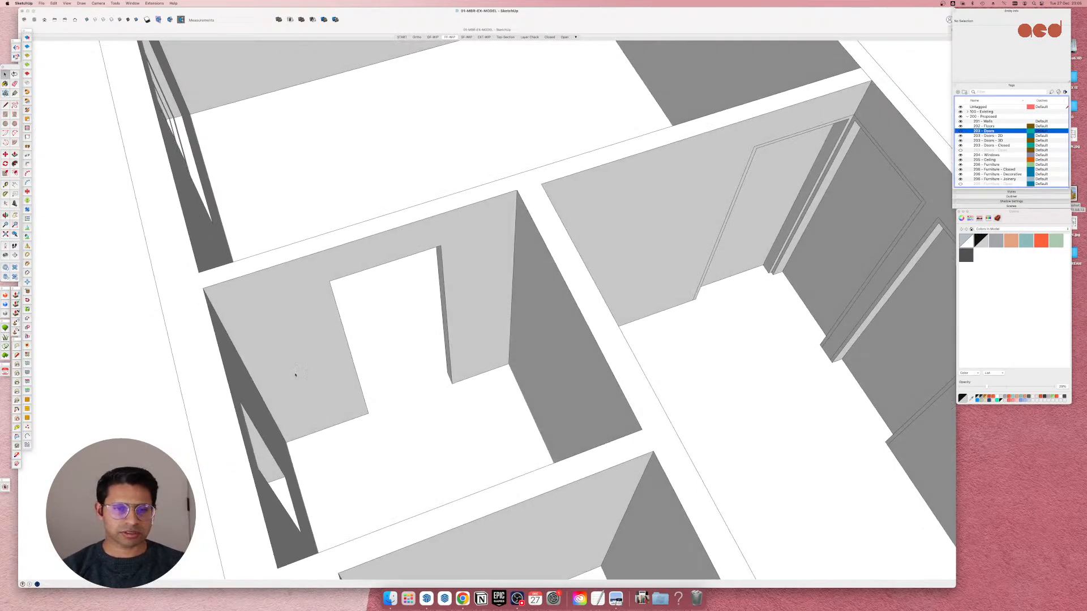
{"action": "scroll", "coordinate": [333, 359], "scroll_direction": "down", "scroll_amount": 4}
{"action": "scroll", "coordinate": [313, 354], "scroll_direction": "up", "scroll_amount": 4}
{"action": "mouse_move", "coordinate": [317, 355]}
{"action": "middle_mouse_down"}
{"action": "mouse_move", "coordinate": [388, 400]}
{"action": "mouse_move", "coordinate": [399, 395]}
{"action": "middle_mouse_up"}
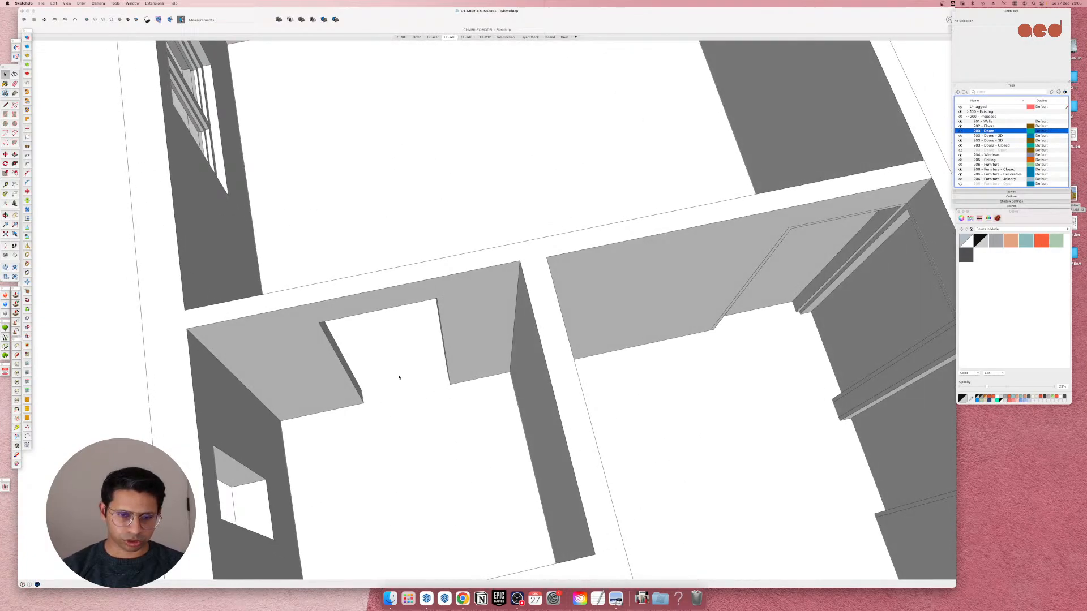
{"action": "scroll", "coordinate": [399, 377], "scroll_direction": "down", "scroll_amount": 4}
{"action": "scroll", "coordinate": [660, 282], "scroll_direction": "up", "scroll_amount": 6}
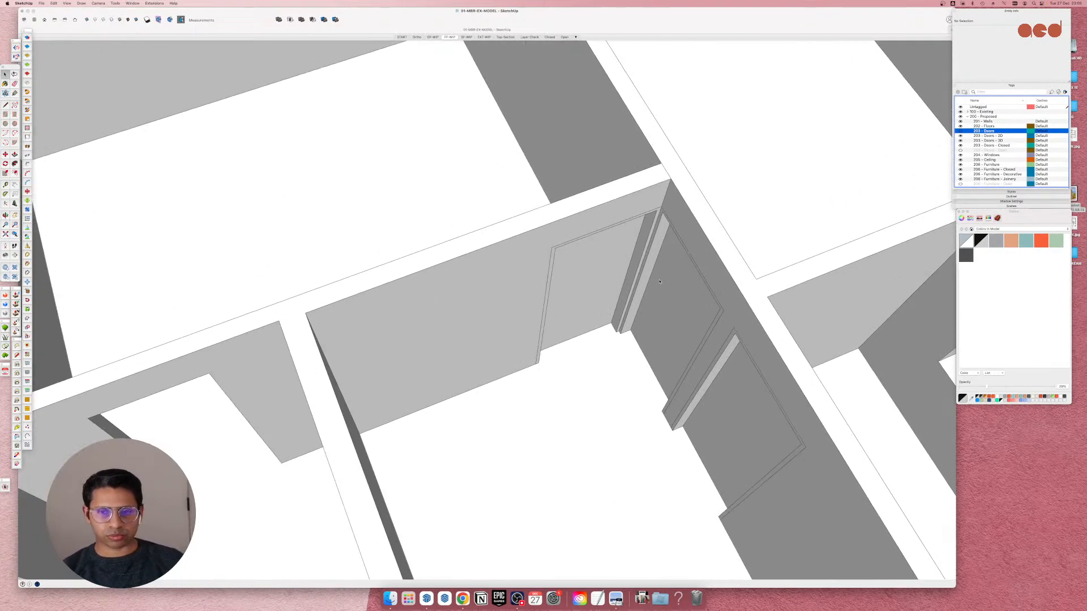
{"action": "scroll", "coordinate": [609, 311], "scroll_direction": "up", "scroll_amount": 4}
{"action": "mouse_move", "coordinate": [609, 311]}
{"action": "middle_mouse_down"}
{"action": "mouse_move", "coordinate": [532, 301]}
{"action": "mouse_move", "coordinate": [559, 308]}
{"action": "middle_mouse_up"}
{"action": "scroll", "coordinate": [651, 328], "scroll_direction": "down", "scroll_amount": 6}
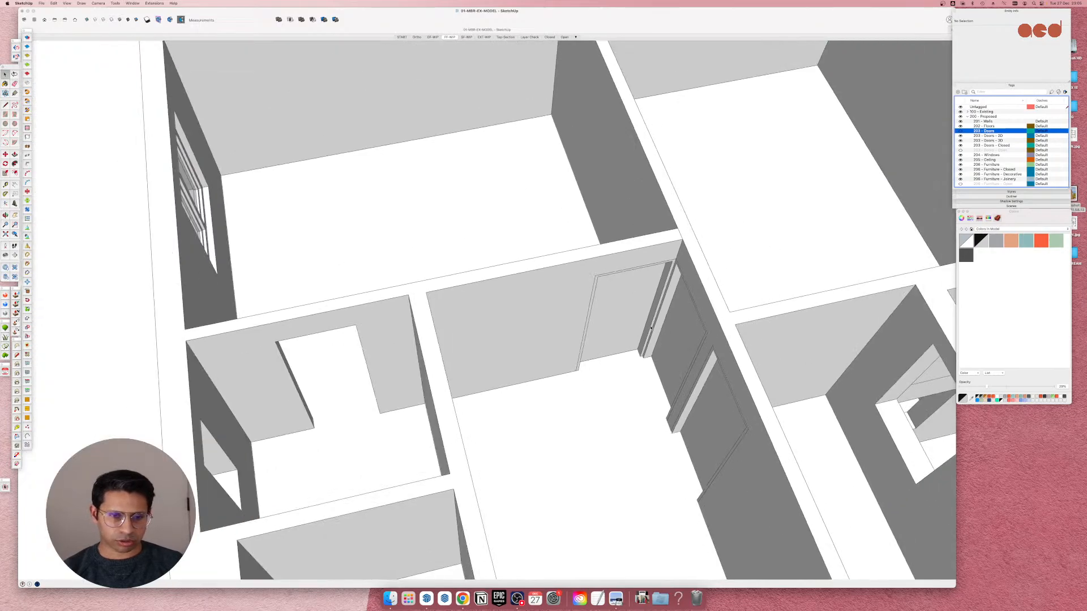
{"action": "scroll", "coordinate": [650, 328], "scroll_direction": "down", "scroll_amount": 3}
{"action": "scroll", "coordinate": [470, 388], "scroll_direction": "up", "scroll_amount": 6}
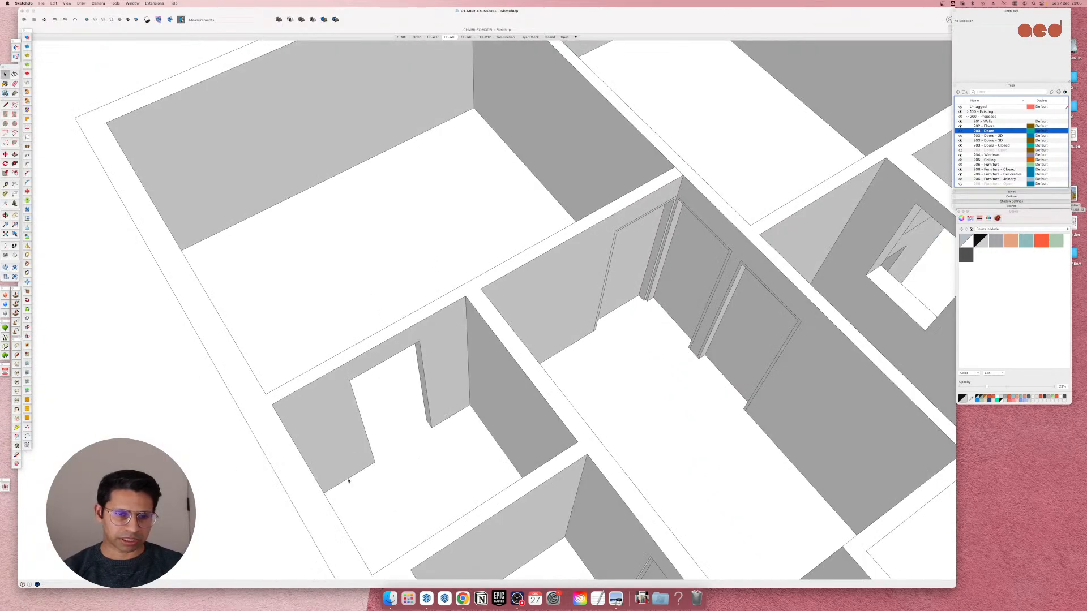
{"action": "scroll", "coordinate": [339, 401], "scroll_direction": "down", "scroll_amount": 4}
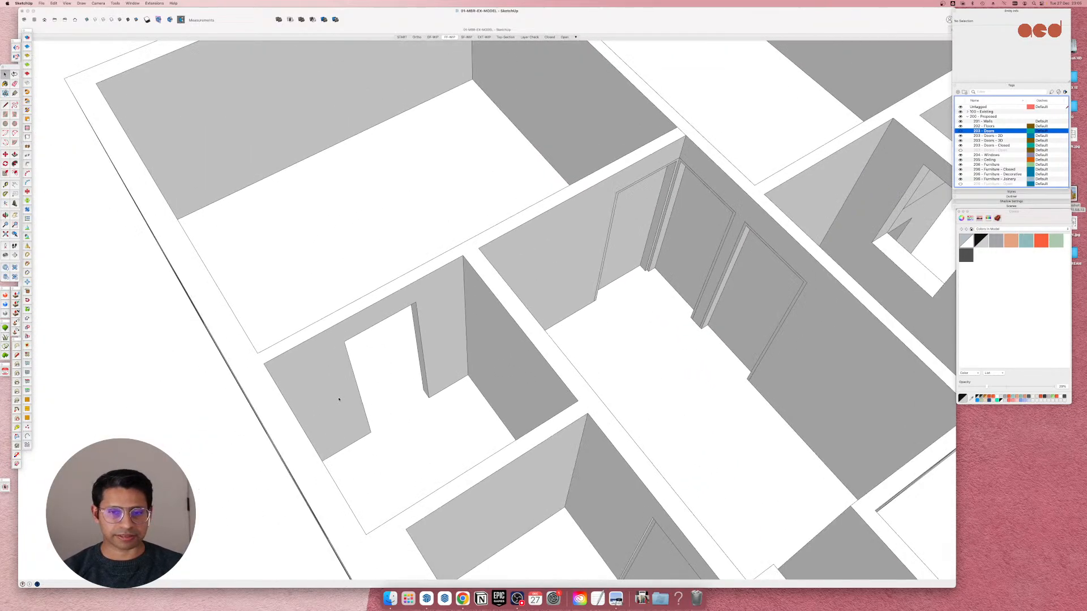
Copy the end-wall door by its bottom frame corner to the wall end of the small room's opening.
{"action": "scroll", "coordinate": [623, 249], "scroll_direction": "up", "scroll_amount": 3}
{"action": "left_click", "coordinate": [604, 282]}
{"action": "left_click", "coordinate": [604, 281]}
{"action": "left_click", "coordinate": [604, 281]}
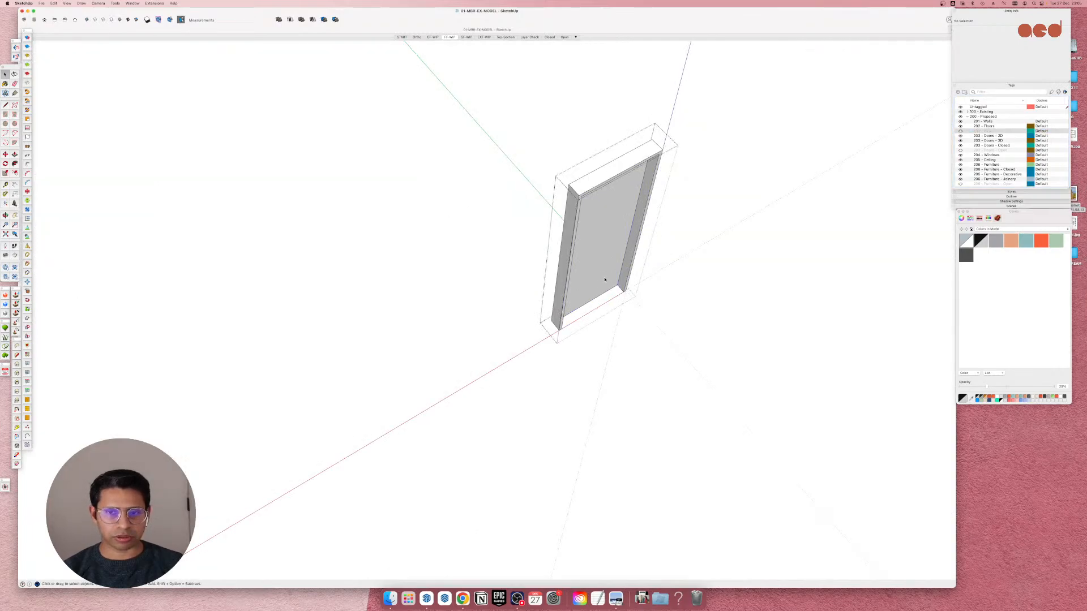
{"action": "scroll", "coordinate": [632, 296], "scroll_direction": "up", "scroll_amount": 4}
{"action": "scroll", "coordinate": [632, 296], "scroll_direction": "up", "scroll_amount": 2}
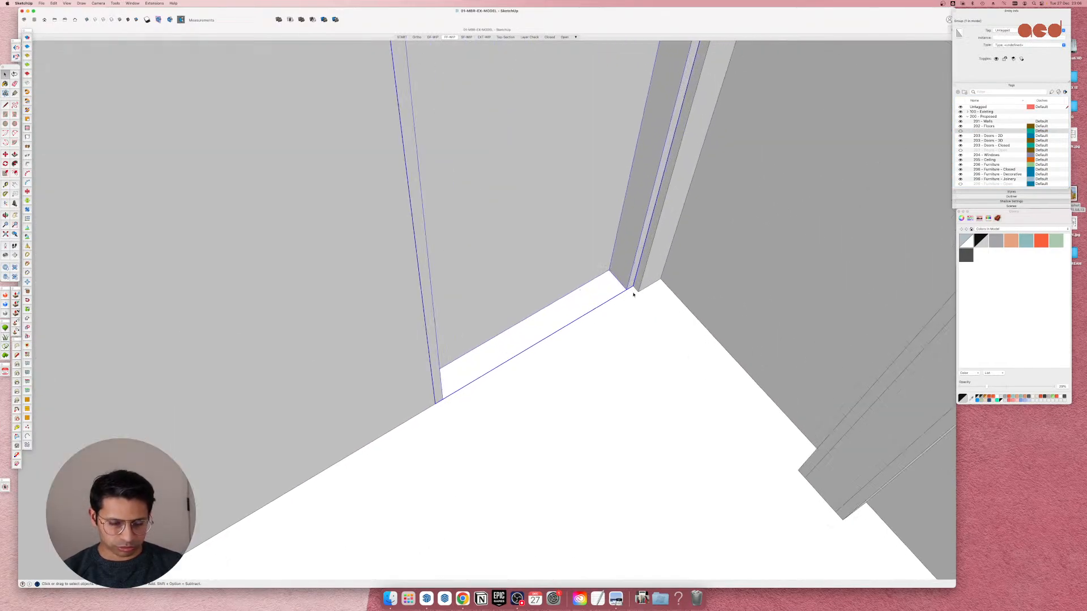
{"action": "key", "text": "m"}
{"action": "left_click", "coordinate": [633, 288]}
{"action": "scroll", "coordinate": [648, 243], "scroll_direction": "down", "scroll_amount": 4}
{"action": "scroll", "coordinate": [648, 242], "scroll_direction": "down", "scroll_amount": 5}
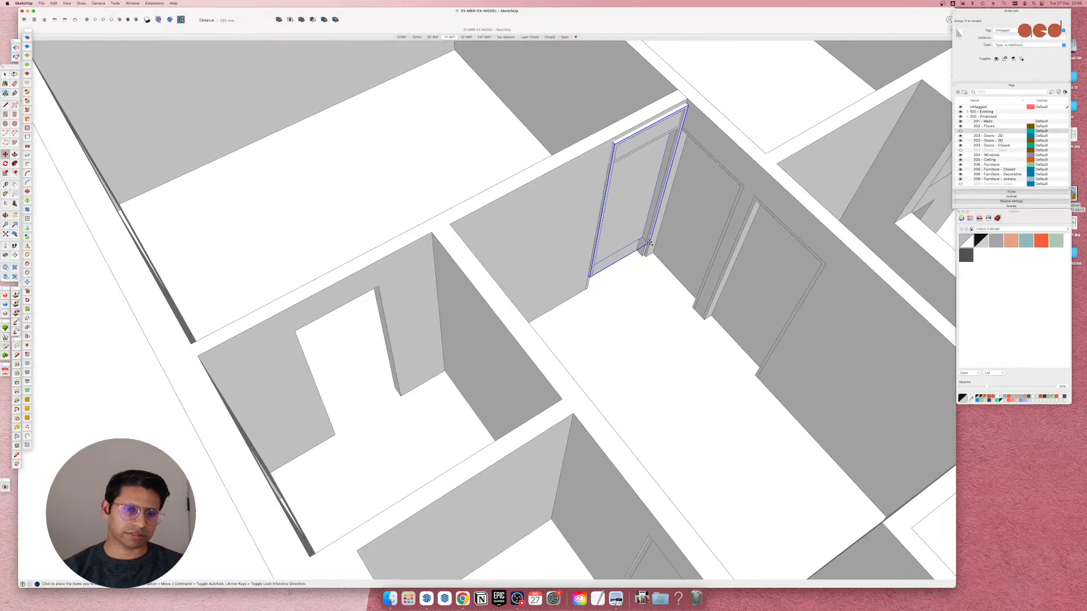
{"action": "scroll", "coordinate": [476, 379], "scroll_direction": "up", "scroll_amount": 8}
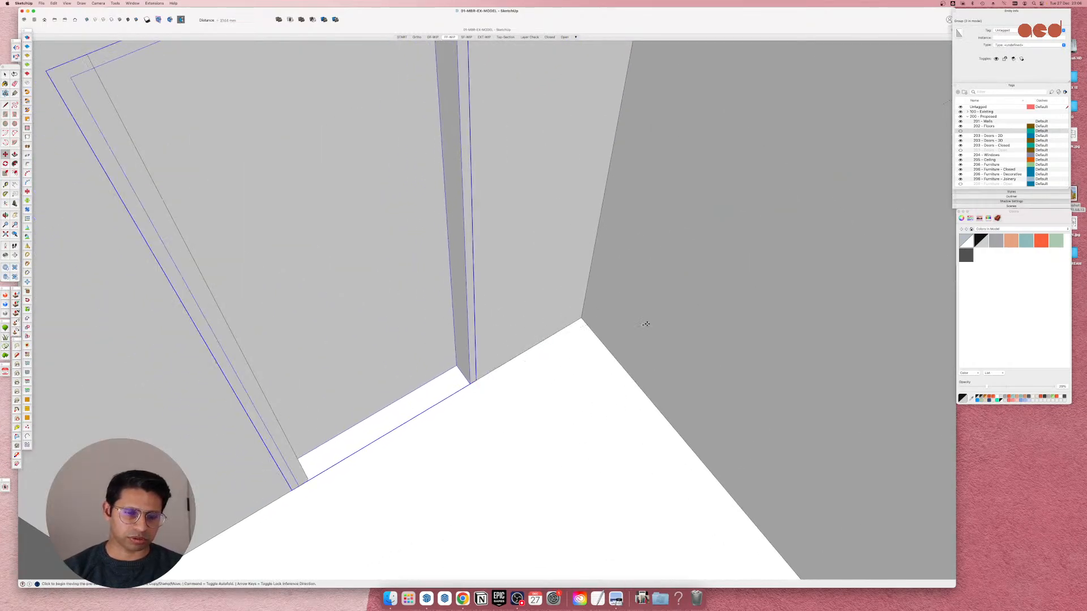
Try to move one upright of the small-room door's frame inward to the opening's edge, undo it, and close the group.
{"action": "scroll", "coordinate": [646, 324], "scroll_direction": "down", "scroll_amount": 6}
{"action": "scroll", "coordinate": [505, 230], "scroll_direction": "up", "scroll_amount": 1}
{"action": "key", "text": "space"}
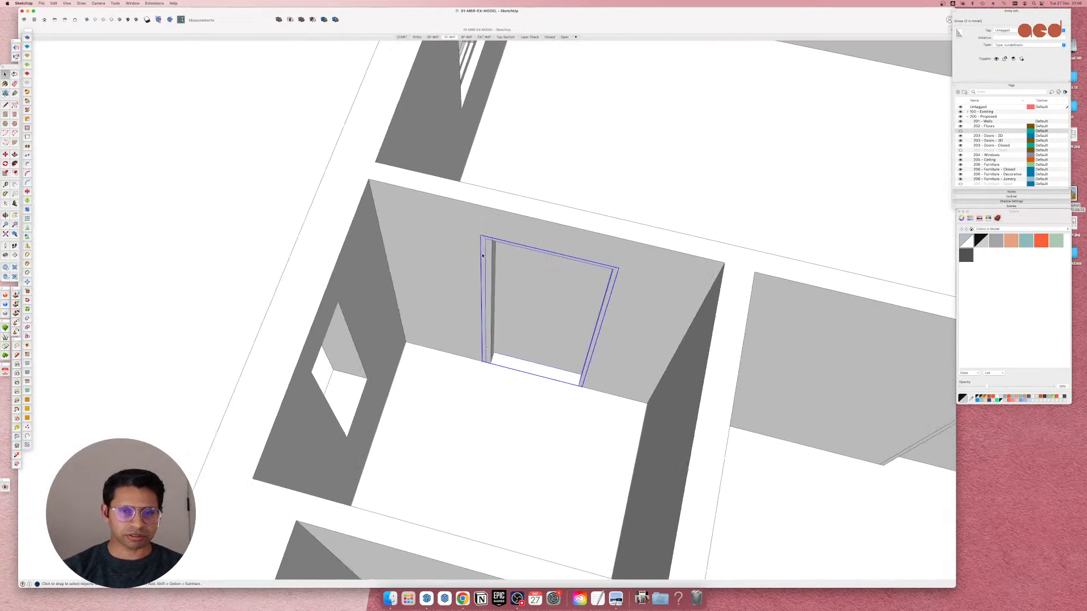
{"action": "double_click", "coordinate": [483, 256]}
{"action": "left_click_drag", "start_coordinate": [444, 184], "coordinate": [526, 428]}
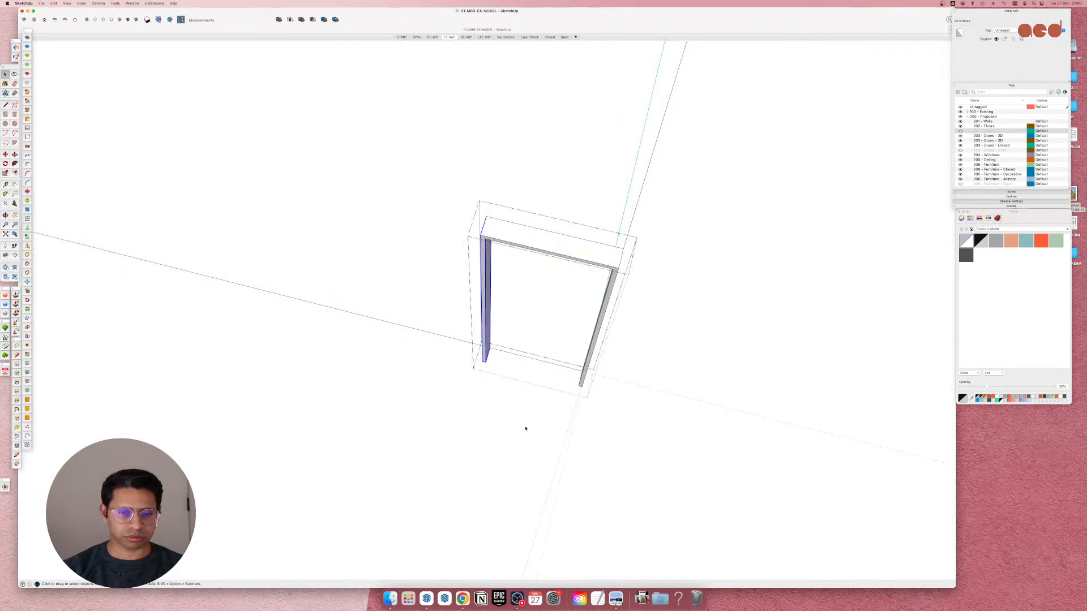
{"action": "scroll", "coordinate": [498, 397], "scroll_direction": "up", "scroll_amount": 6}
{"action": "key", "text": "m"}
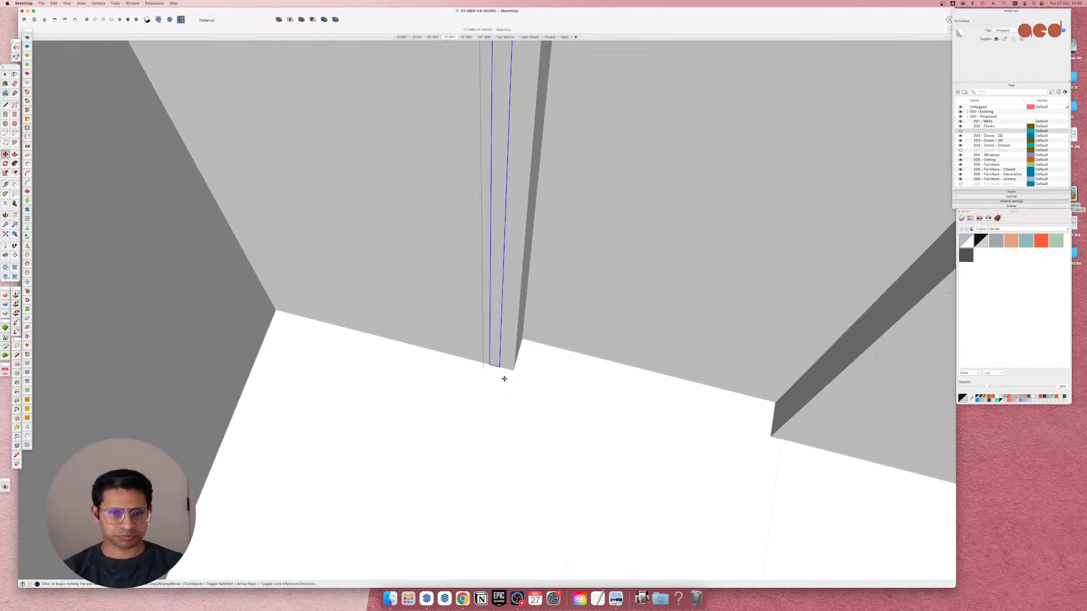
{"action": "scroll", "coordinate": [443, 394], "scroll_direction": "down", "scroll_amount": 8}
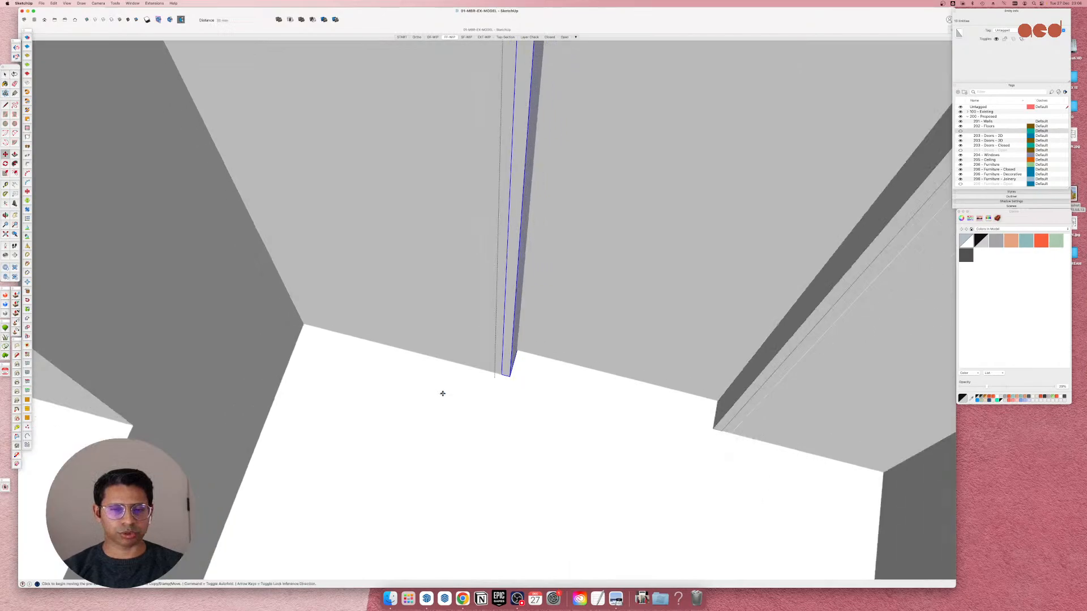
{"action": "key", "text": "super+z"}
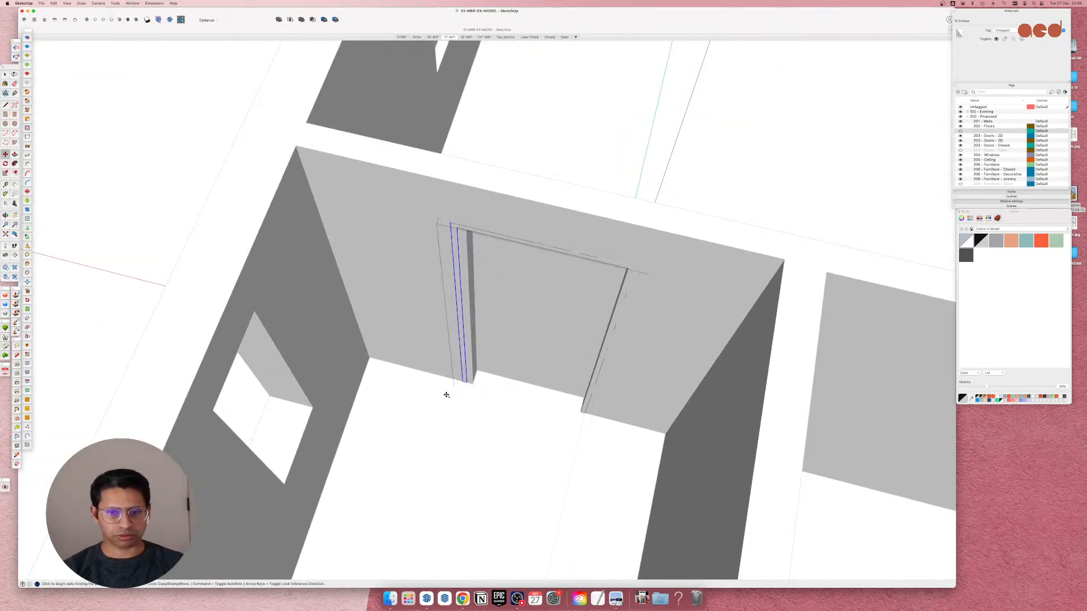
{"action": "key", "text": "space"}
{"action": "left_click", "coordinate": [446, 396]}
{"action": "left_click", "coordinate": [447, 396]}
{"action": "scroll", "coordinate": [448, 398], "scroll_direction": "down", "scroll_amount": 5}
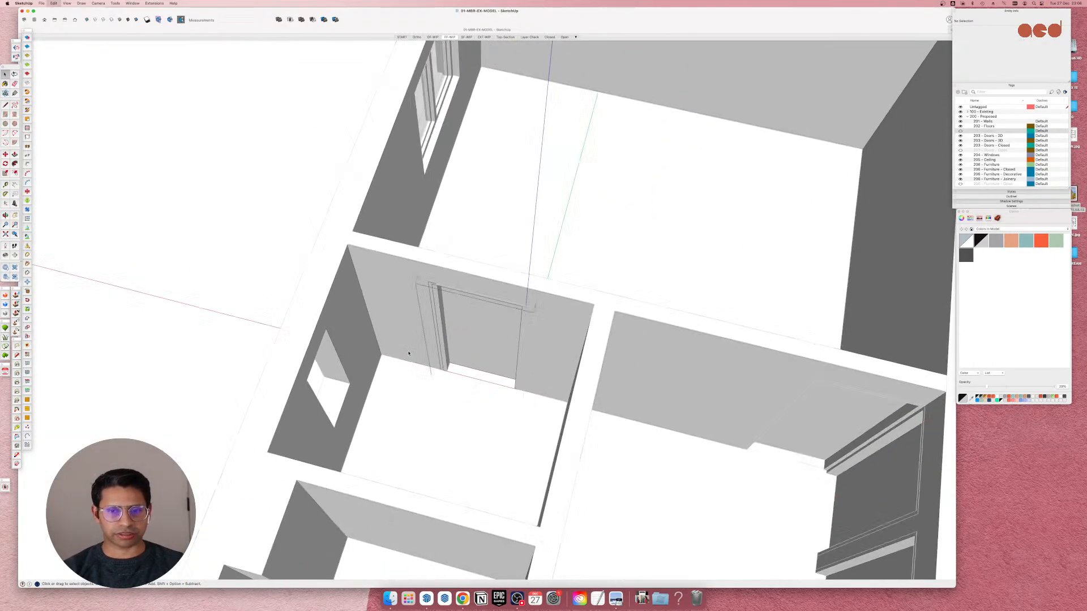
Copy the adjoining room's door by its bottom frame corner to the edge of the small room's opening.
{"action": "left_click", "coordinate": [800, 435]}
{"action": "scroll", "coordinate": [800, 435], "scroll_direction": "down", "scroll_amount": 4}
{"action": "middle_click_drag", "start_coordinate": [800, 434], "coordinate": [702, 365], "text": "shift"}
{"action": "scroll", "coordinate": [615, 393], "scroll_direction": "up", "scroll_amount": 5}
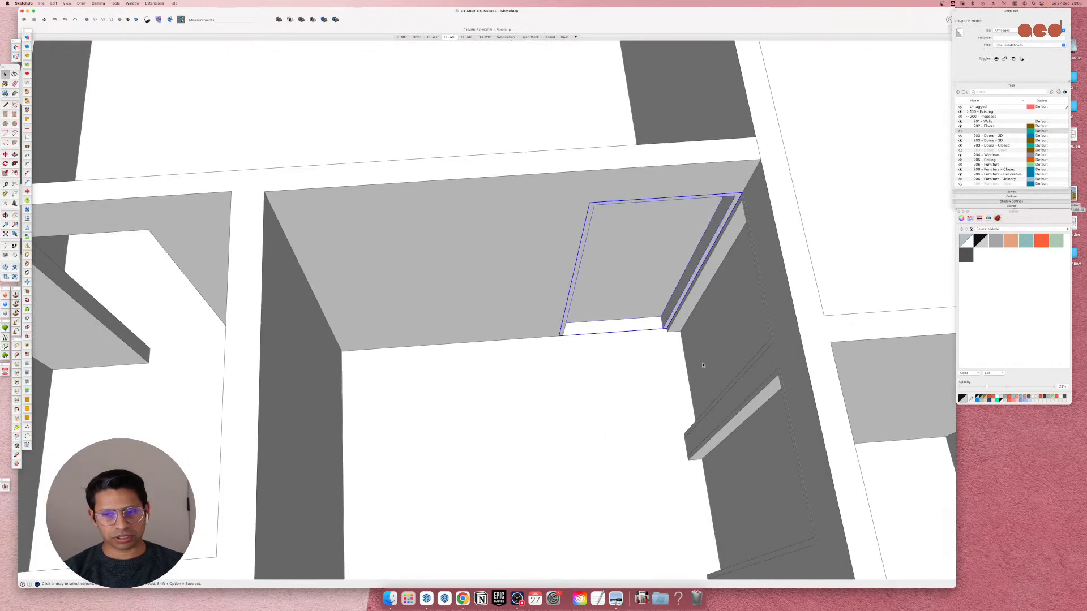
{"action": "scroll", "coordinate": [664, 333], "scroll_direction": "up", "scroll_amount": 5}
{"action": "key", "text": "m"}
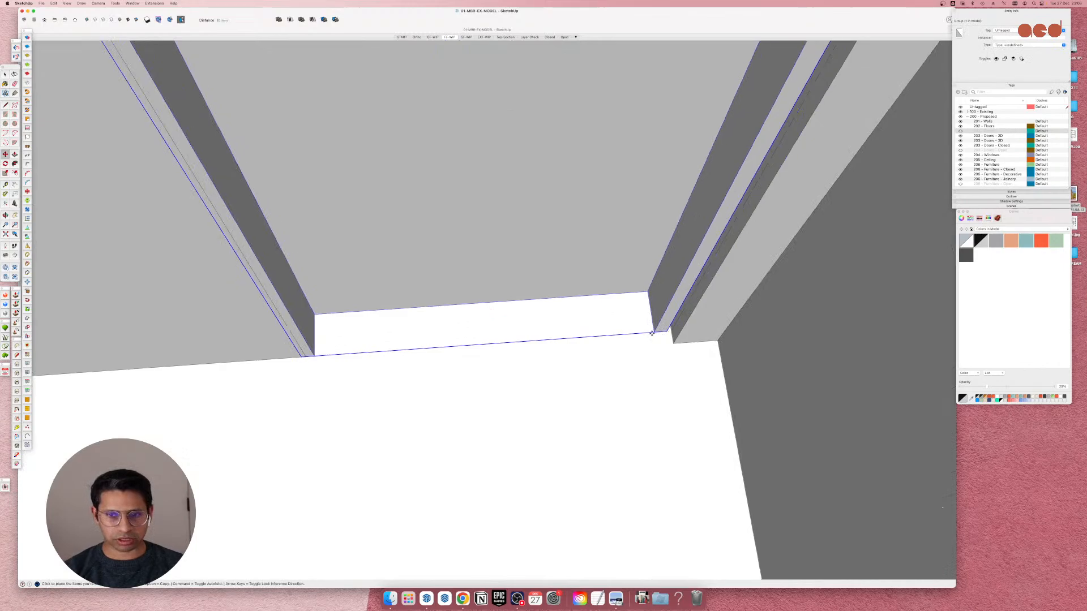
{"action": "key", "text": "alt"}
{"action": "scroll", "coordinate": [651, 334], "scroll_direction": "down", "scroll_amount": 15}
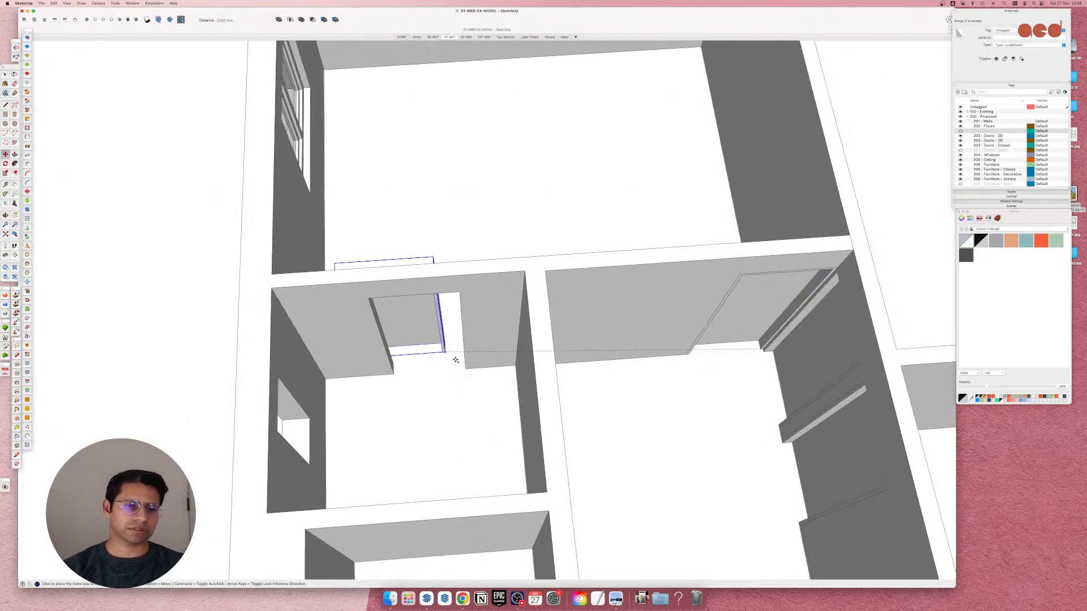
{"action": "scroll", "coordinate": [476, 368], "scroll_direction": "up", "scroll_amount": 6}
{"action": "left_click", "coordinate": [456, 367]}
{"action": "scroll", "coordinate": [589, 319], "scroll_direction": "down", "scroll_amount": 5}
{"action": "scroll", "coordinate": [404, 302], "scroll_direction": "up", "scroll_amount": 4}
{"action": "key", "text": "space"}
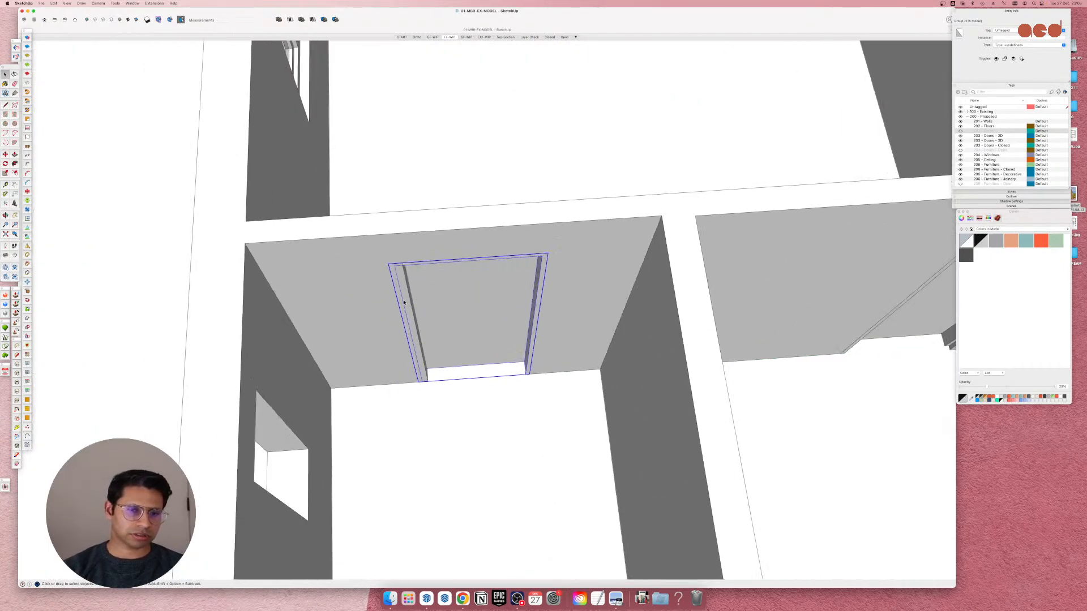
Open the copied door's frame for editing and select its whole upright on the window side.
{"action": "double_click", "coordinate": [404, 303]}
{"action": "triple_click", "coordinate": [405, 303]}
{"action": "left_click_drag", "start_coordinate": [340, 182], "coordinate": [406, 386]}
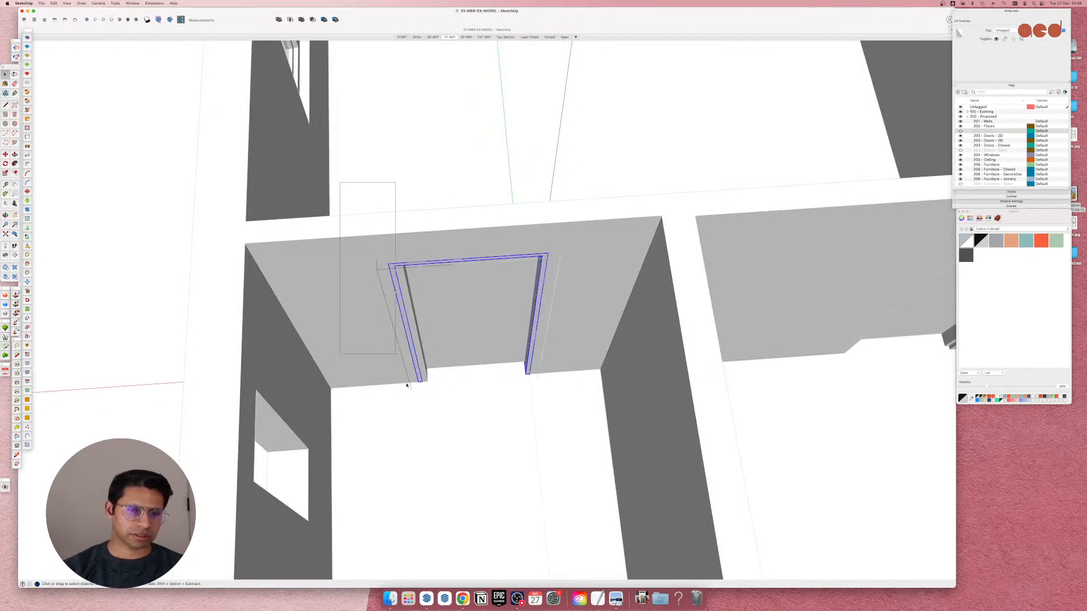
{"action": "key", "text": "m"}
{"action": "scroll", "coordinate": [419, 382], "scroll_direction": "up", "scroll_amount": 6}
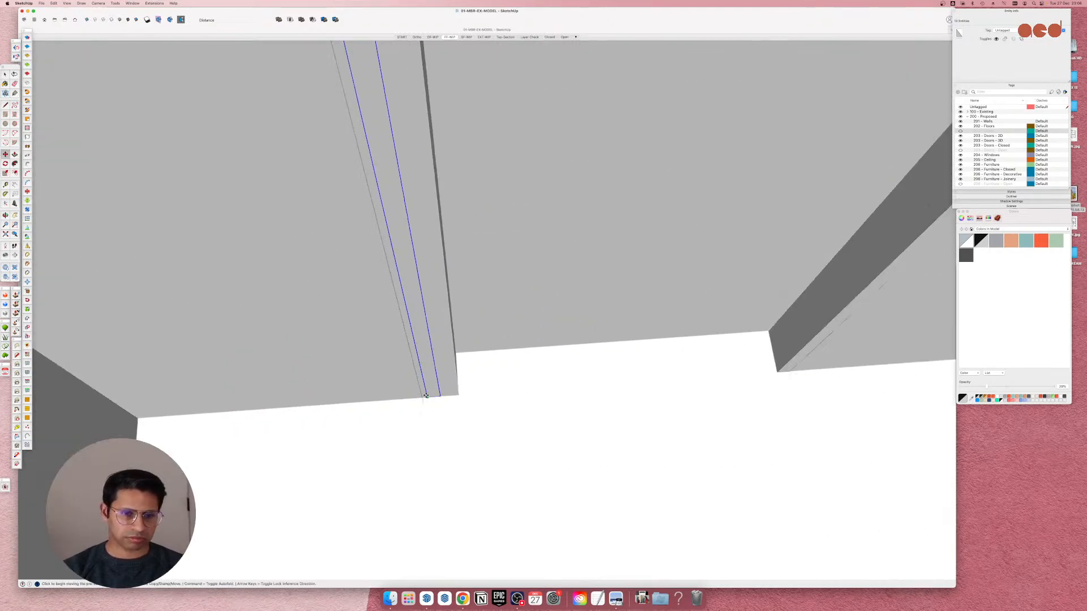
{"action": "scroll", "coordinate": [425, 395], "scroll_direction": "down", "scroll_amount": 7}
{"action": "key", "text": "Escape"}
{"action": "key", "text": "space"}
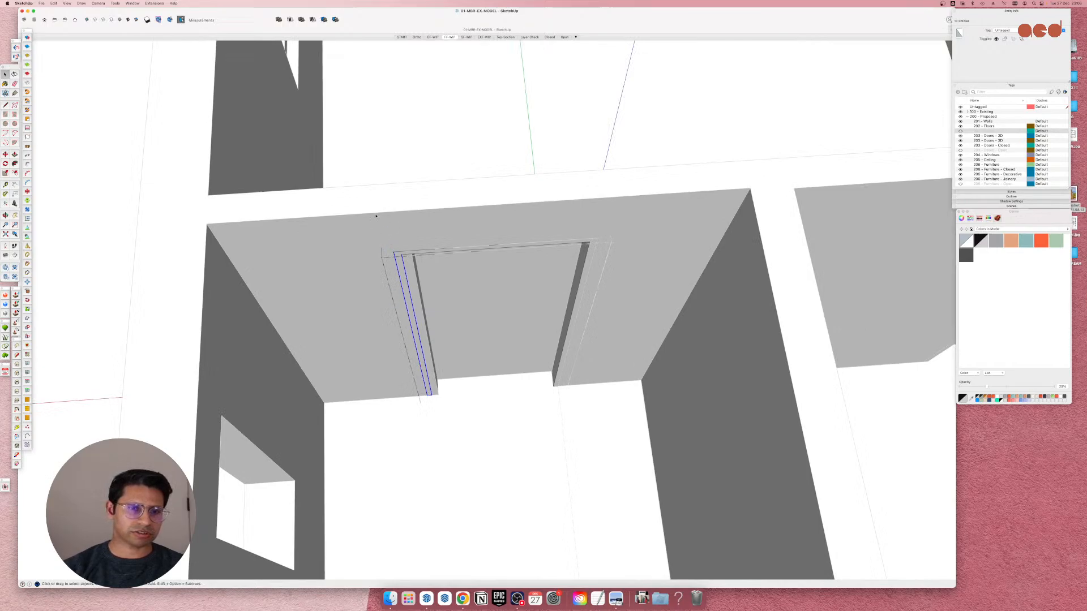
{"action": "left_click_drag", "start_coordinate": [359, 178], "coordinate": [491, 458]}
Hide the rest of the model and examine the selected frame upright from several angles.
{"action": "middle_click_drag", "start_coordinate": [493, 458], "coordinate": [601, 466]}
{"action": "scroll", "coordinate": [598, 461], "scroll_direction": "down", "scroll_amount": 3}
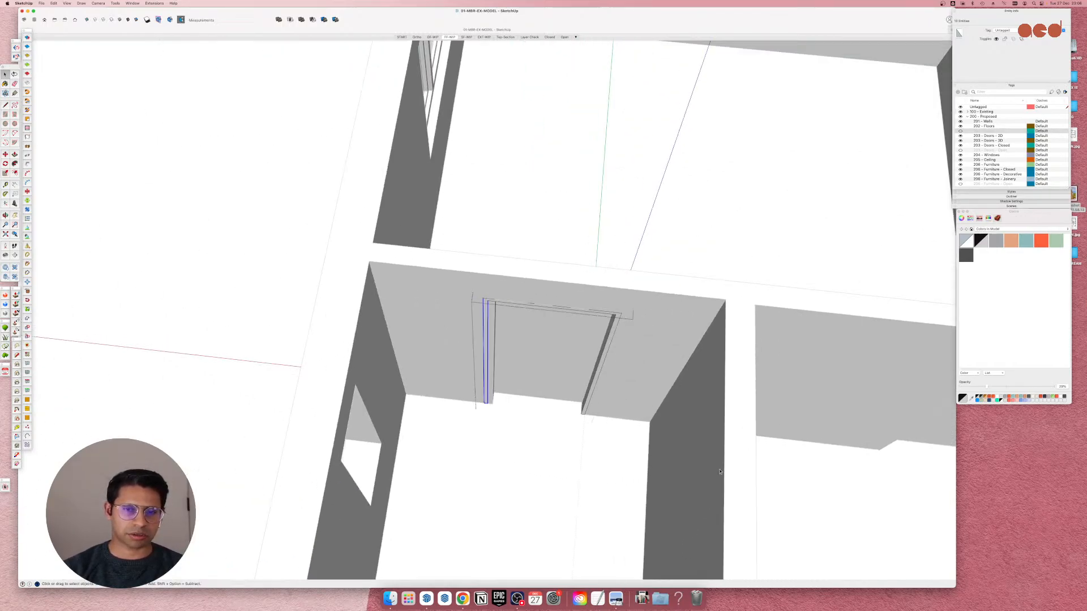
{"action": "scroll", "coordinate": [433, 340], "scroll_direction": "up", "scroll_amount": 3}
{"action": "scroll", "coordinate": [453, 368], "scroll_direction": "down", "scroll_amount": 3}
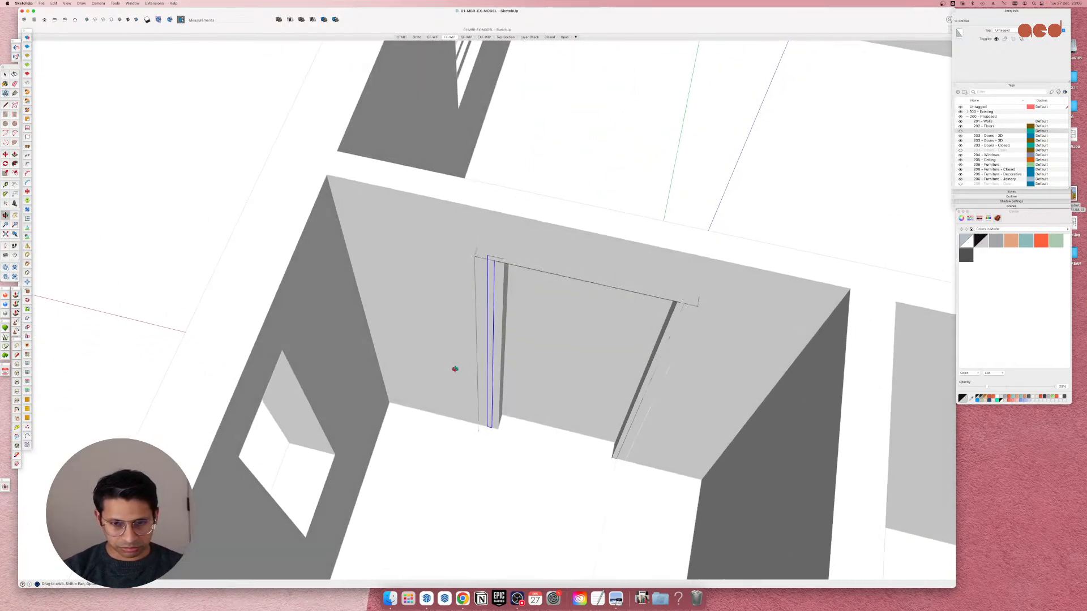
{"action": "scroll", "coordinate": [502, 383], "scroll_direction": "up", "scroll_amount": 3}
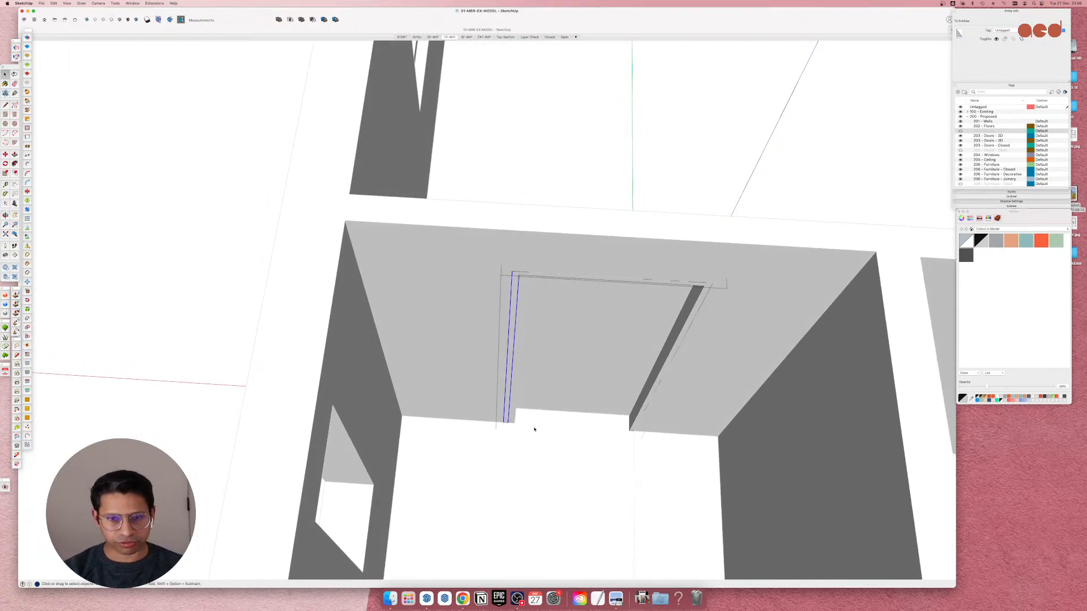
{"action": "middle_click_drag", "start_coordinate": [533, 429], "coordinate": [408, 408]}
{"action": "scroll", "coordinate": [478, 427], "scroll_direction": "up", "scroll_amount": 6}
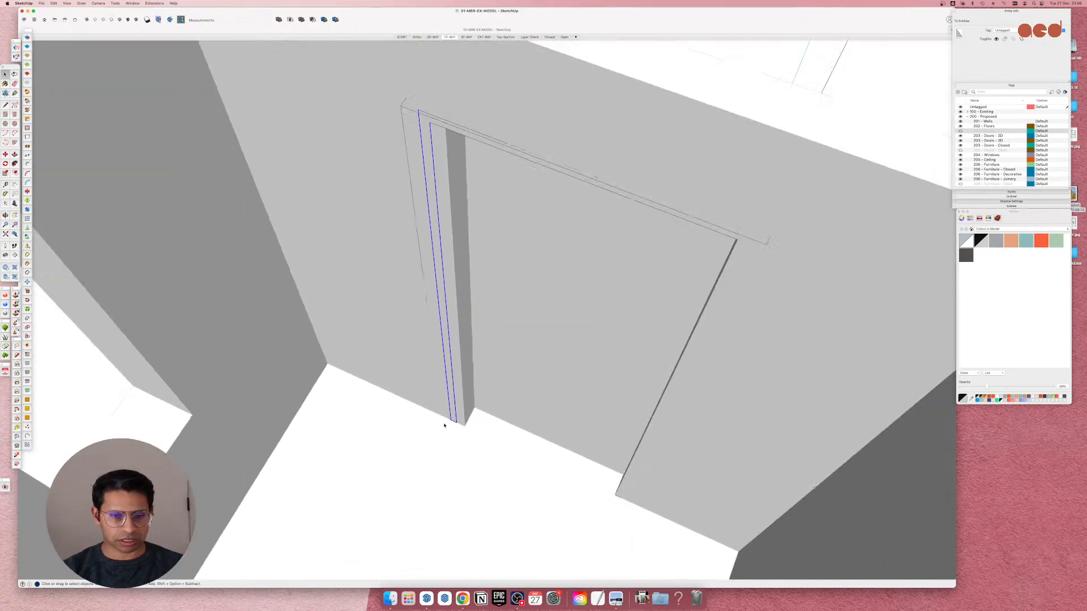
{"action": "scroll", "coordinate": [444, 426], "scroll_direction": "down", "scroll_amount": 8}
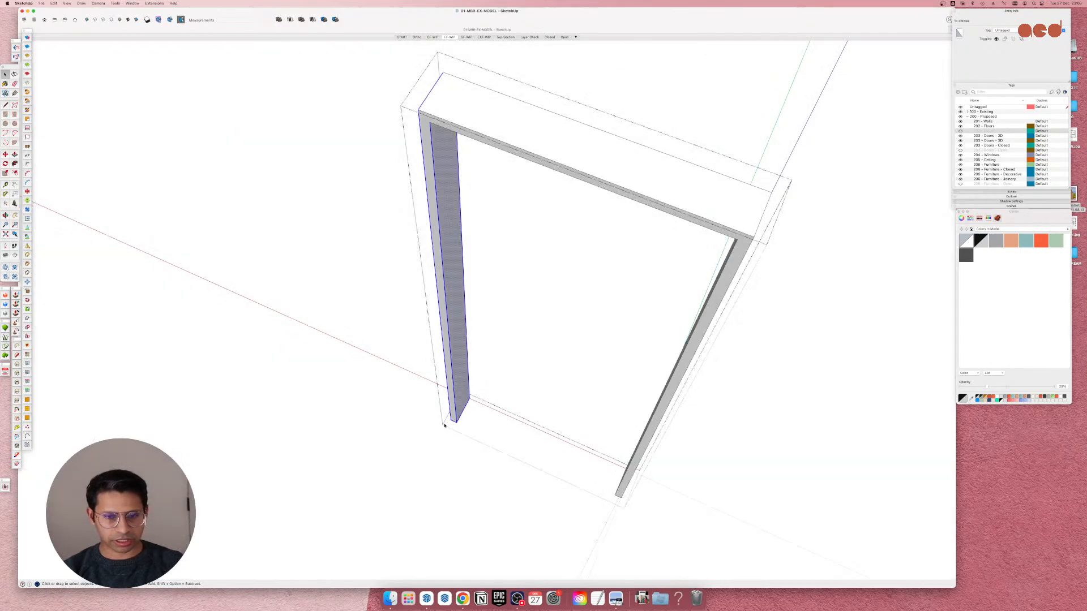
{"action": "scroll", "coordinate": [447, 379], "scroll_direction": "up", "scroll_amount": 2}
{"action": "scroll", "coordinate": [447, 379], "scroll_direction": "up", "scroll_amount": 2}
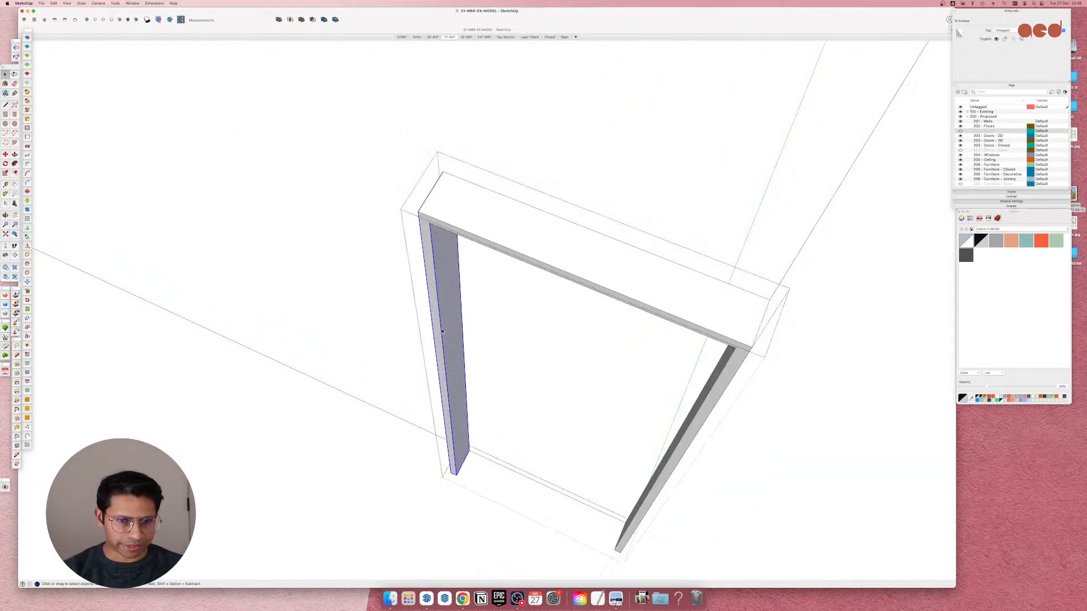
{"action": "middle_click_drag", "start_coordinate": [452, 347], "coordinate": [748, 335]}
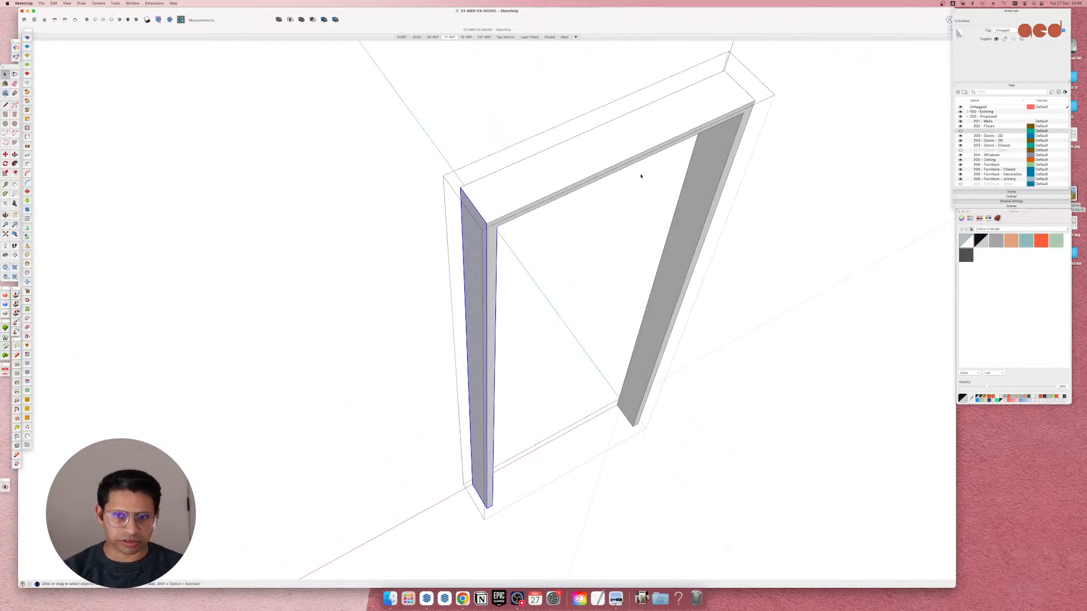
{"action": "middle_click_drag", "start_coordinate": [437, 387], "coordinate": [320, 406]}
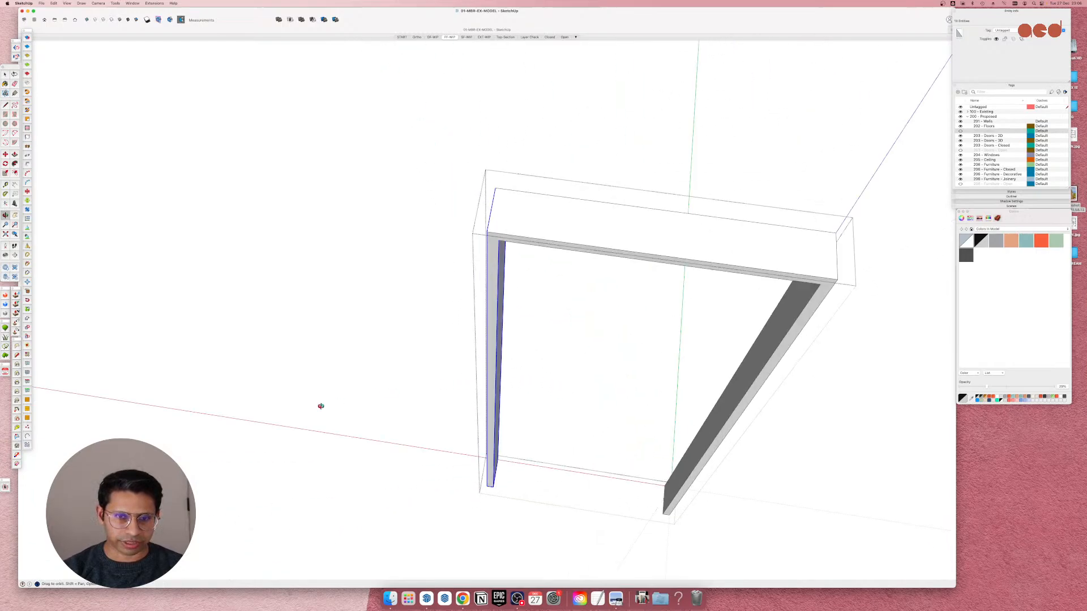
{"action": "scroll", "coordinate": [408, 127], "scroll_direction": "down", "scroll_amount": 4}
{"action": "middle_click_drag", "start_coordinate": [429, 368], "coordinate": [452, 365]}
Try moving the whole upright outward, and only its bottom face inward.
{"action": "key", "text": "m"}
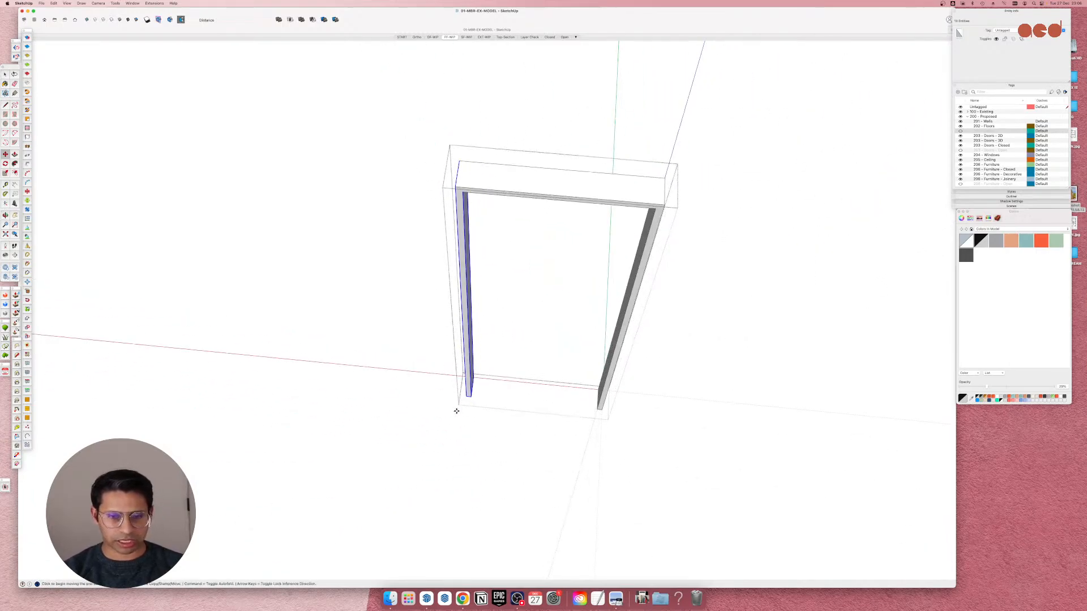
{"action": "left_click", "coordinate": [457, 407]}
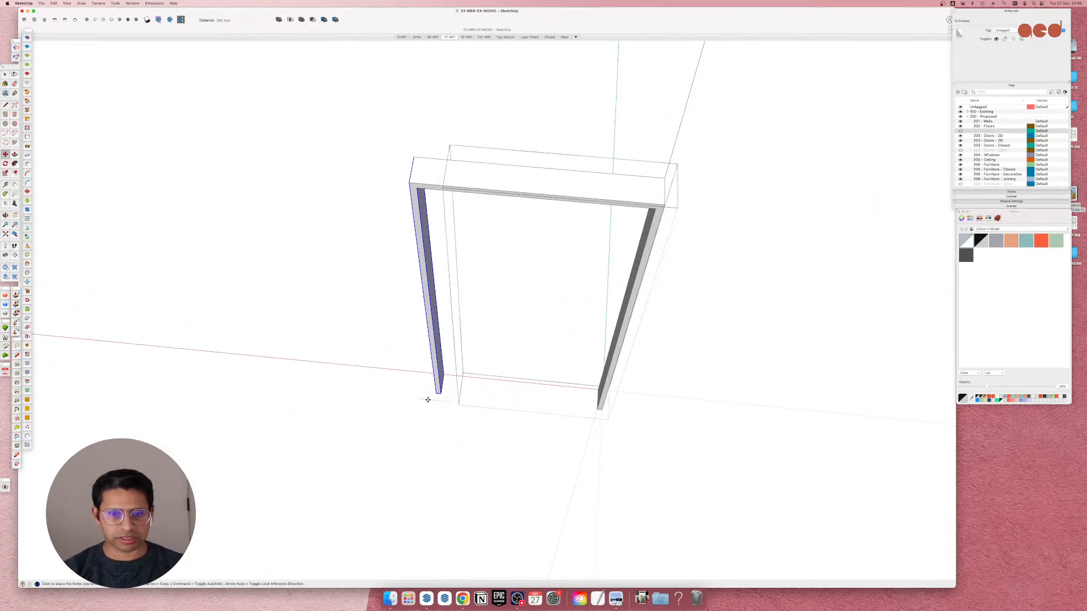
{"action": "key", "text": "Escape"}
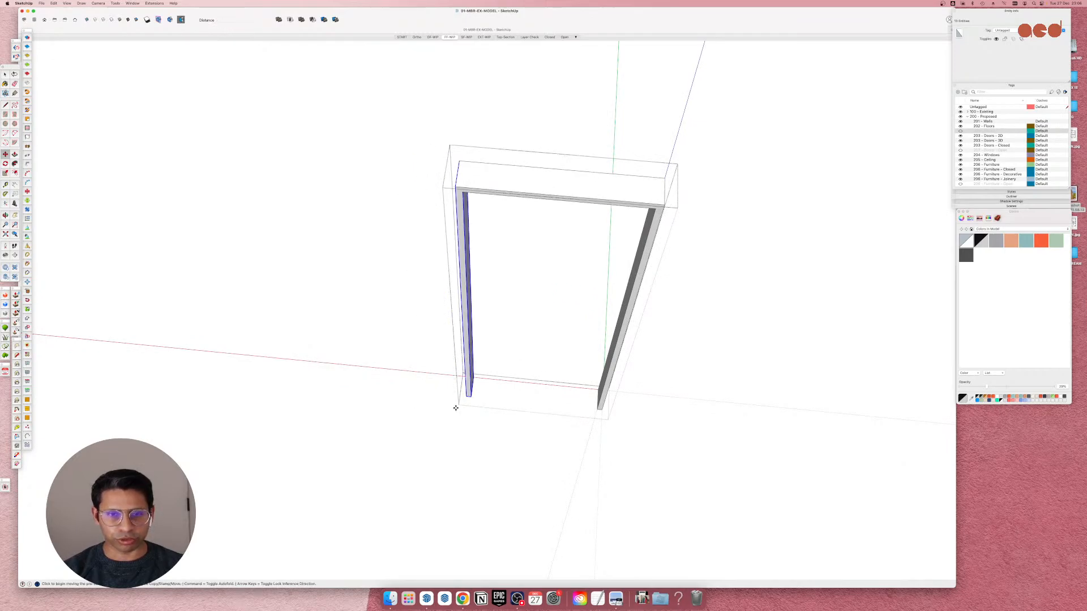
{"action": "key", "text": "space"}
{"action": "left_click", "coordinate": [519, 466]}
{"action": "key", "text": "m"}
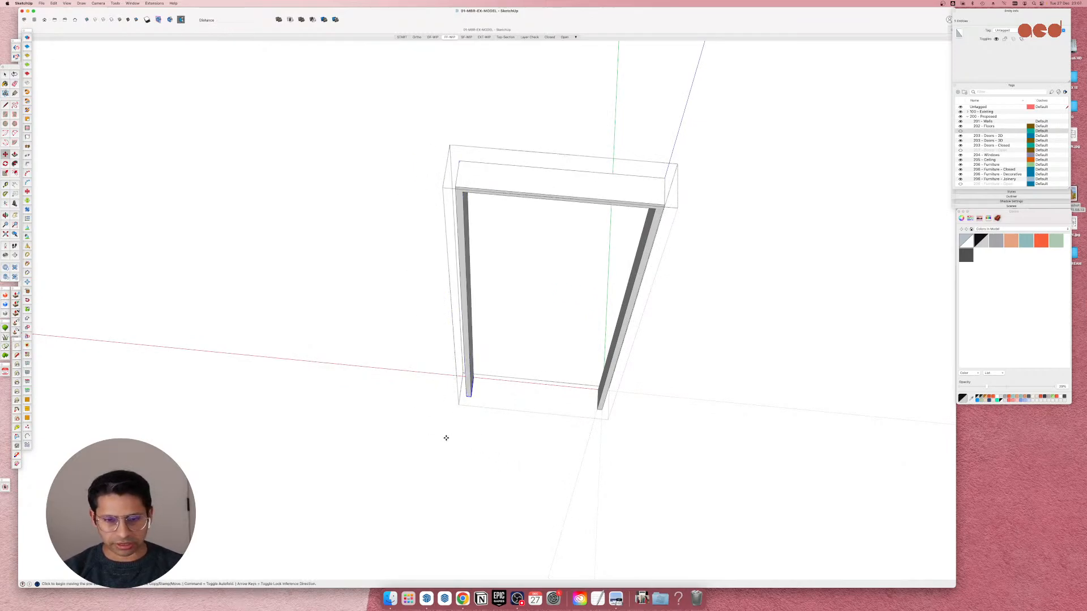
{"action": "left_click", "coordinate": [449, 438]}
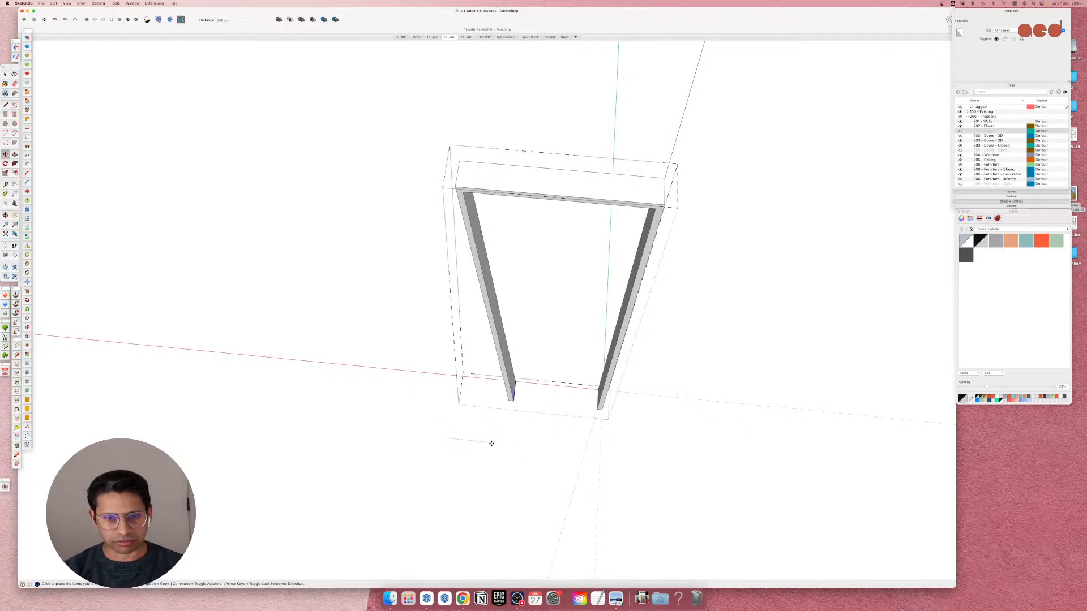
{"action": "left_click", "coordinate": [456, 237]}
{"action": "key", "text": "space"}
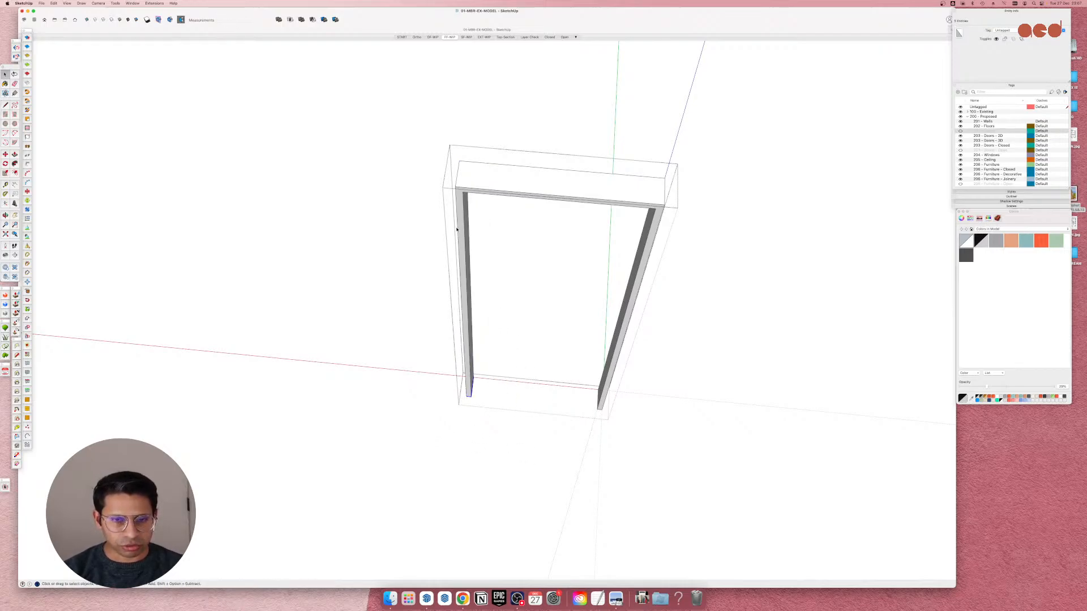
Reselect the entire window-side upright, show the rest of the model, and move the upright inward to the opening's edge.
{"action": "left_click", "coordinate": [462, 228]}
{"action": "left_click", "coordinate": [465, 243]}
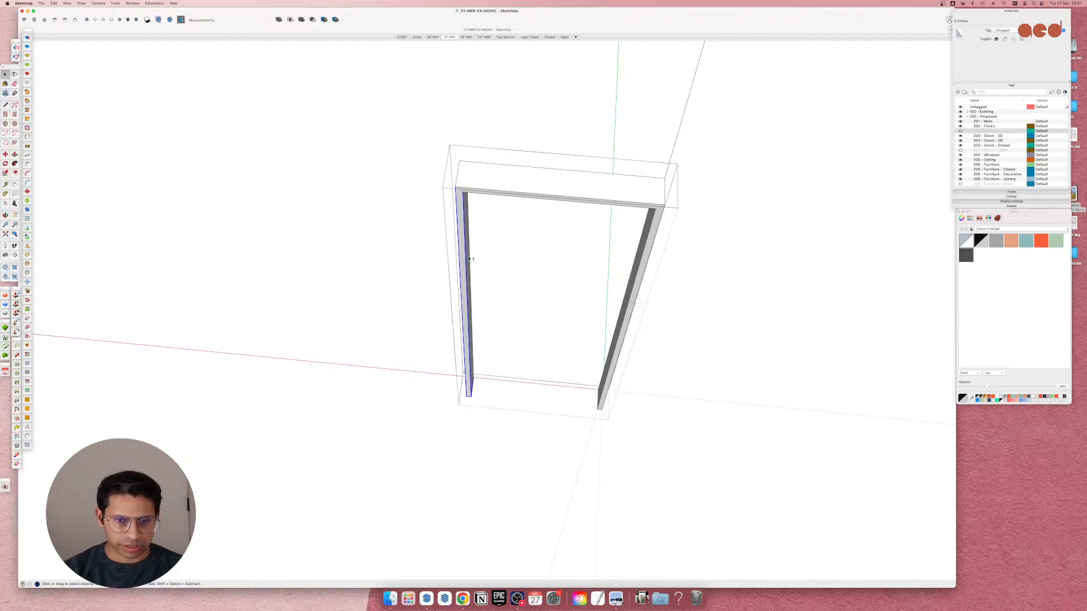
{"action": "left_click_drag", "start_coordinate": [411, 148], "coordinate": [514, 513]}
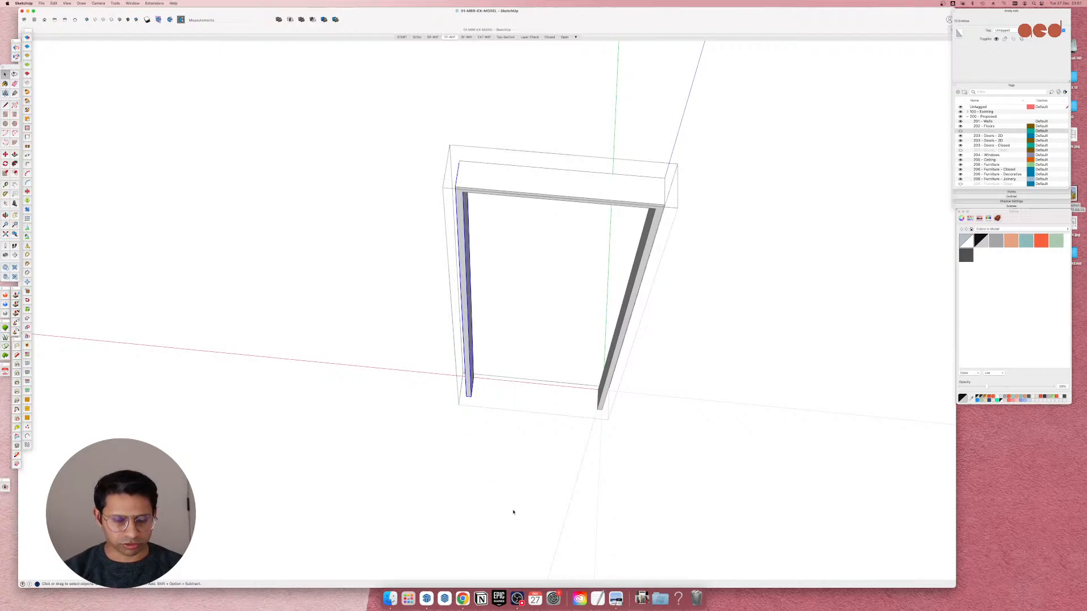
{"action": "key", "text": "i"}
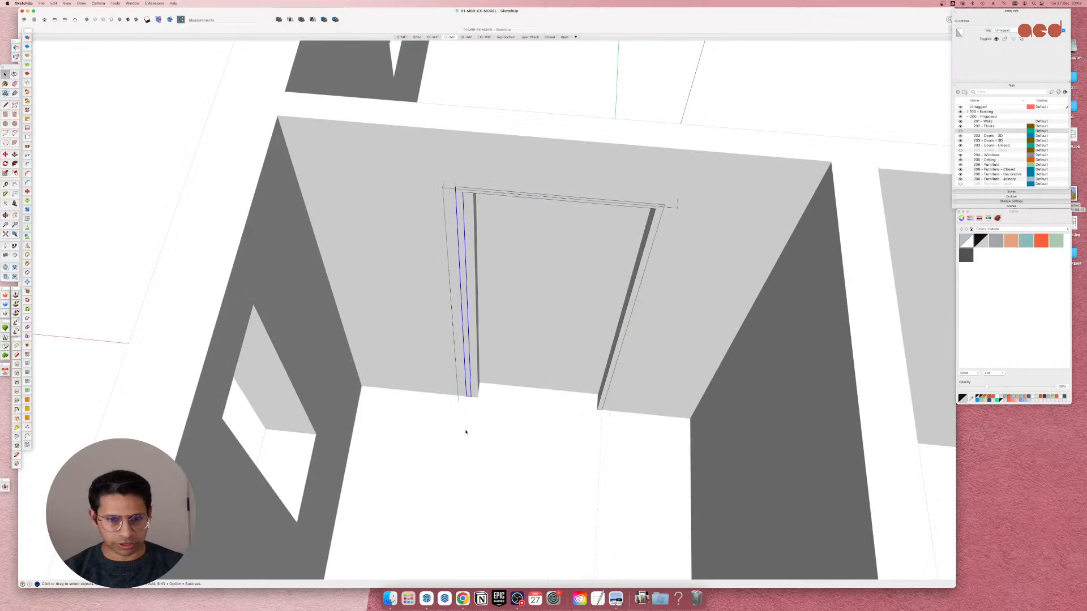
{"action": "key", "text": "m"}
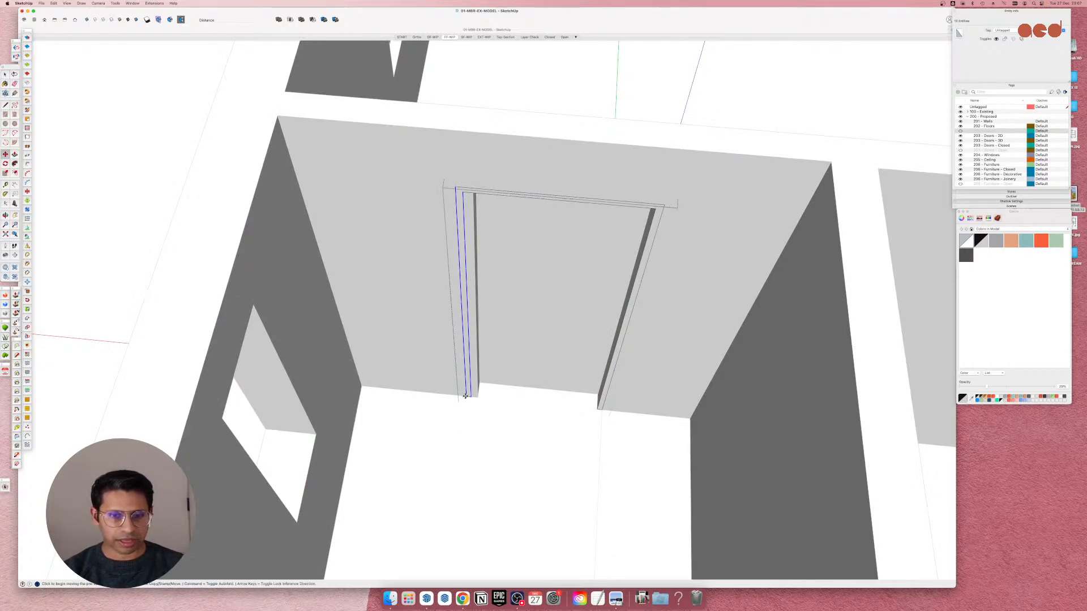
{"action": "left_click", "coordinate": [465, 396]}
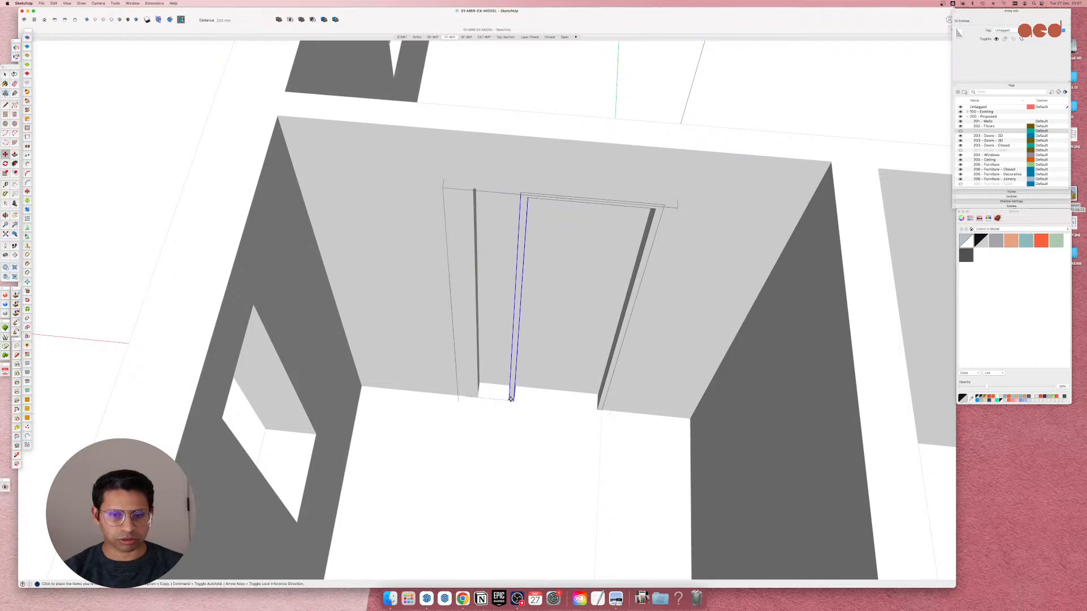
{"action": "left_click", "coordinate": [478, 398]}
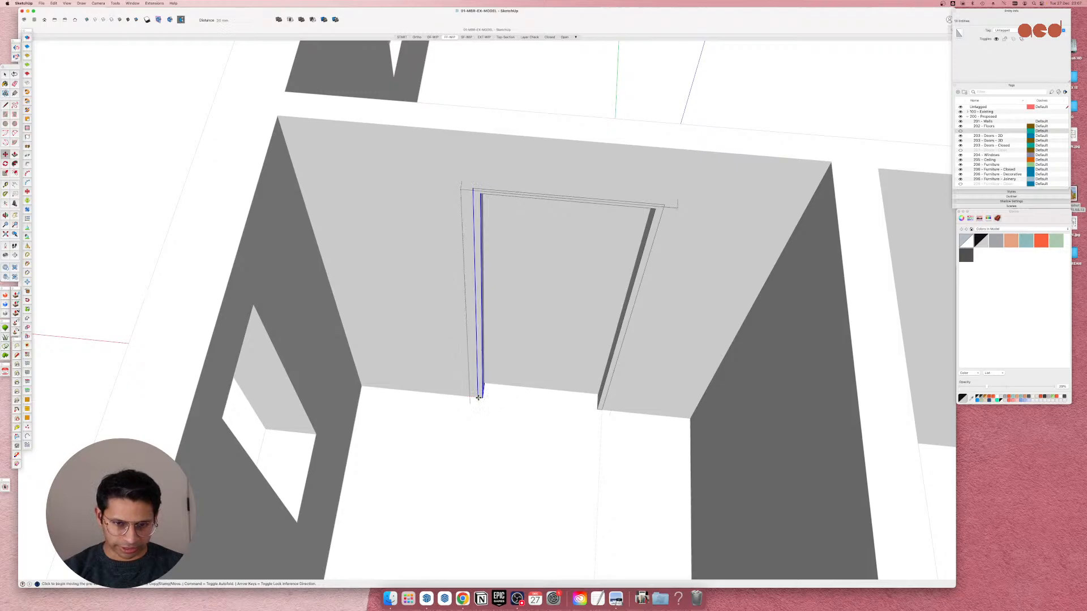
Open the door leaf for editing and select its vertical end beside the moved upright.
{"action": "middle_click_drag", "start_coordinate": [400, 395], "coordinate": [523, 315]}
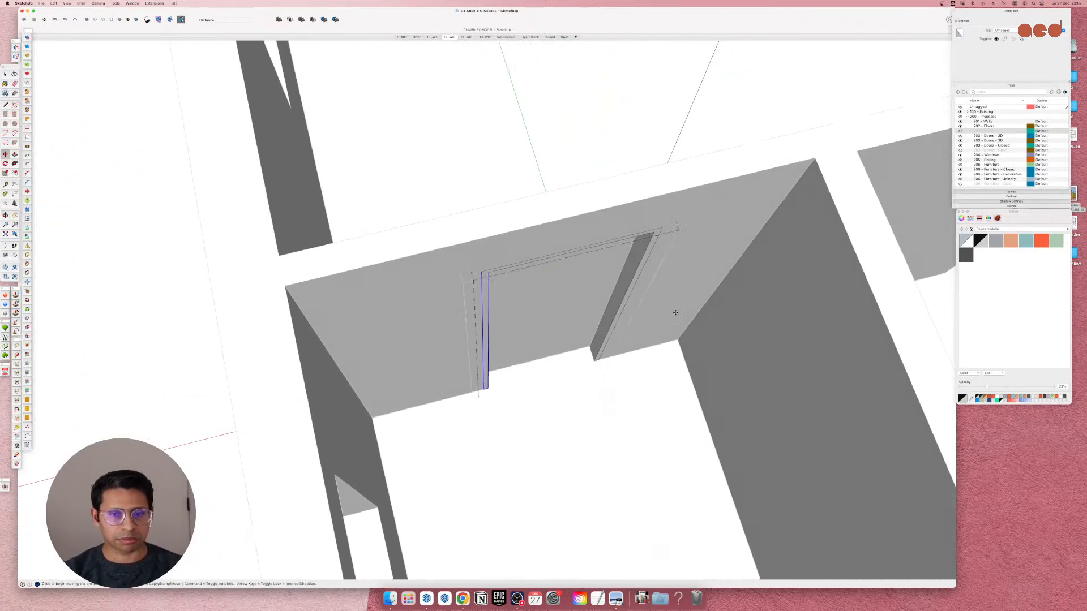
{"action": "left_click", "coordinate": [524, 313]}
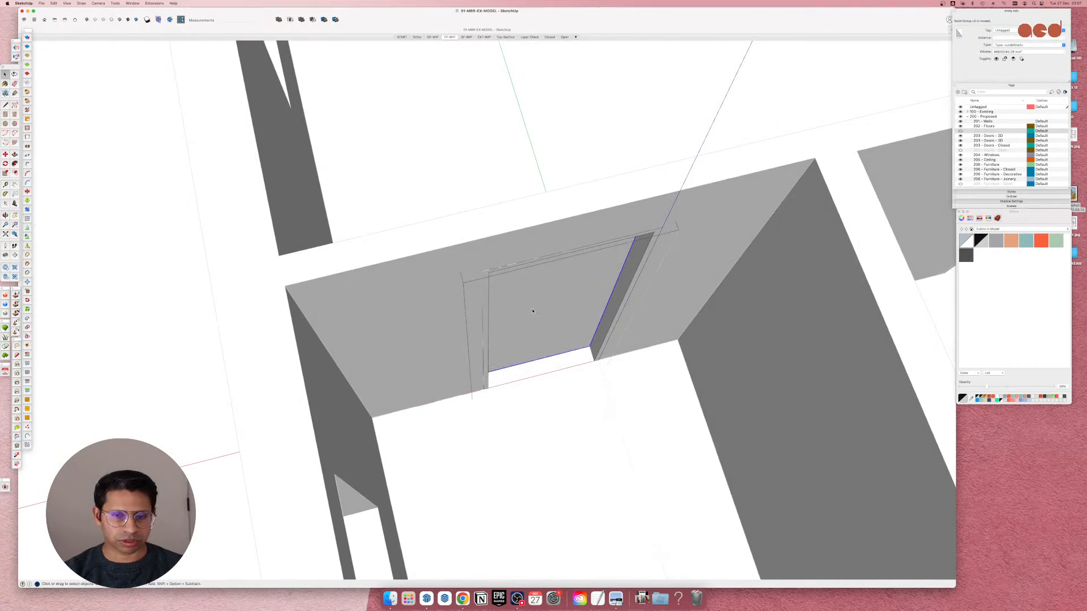
{"action": "middle_click_drag", "start_coordinate": [533, 311], "coordinate": [505, 316]}
{"action": "left_click_drag", "start_coordinate": [367, 96], "coordinate": [544, 474]}
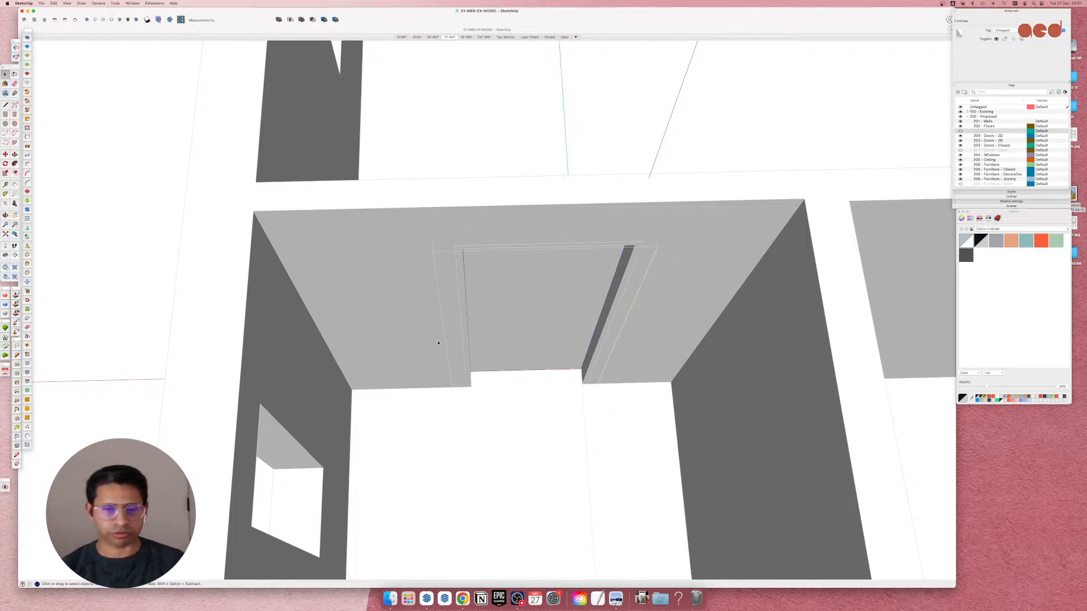
{"action": "left_click_drag", "start_coordinate": [372, 160], "coordinate": [538, 473]}
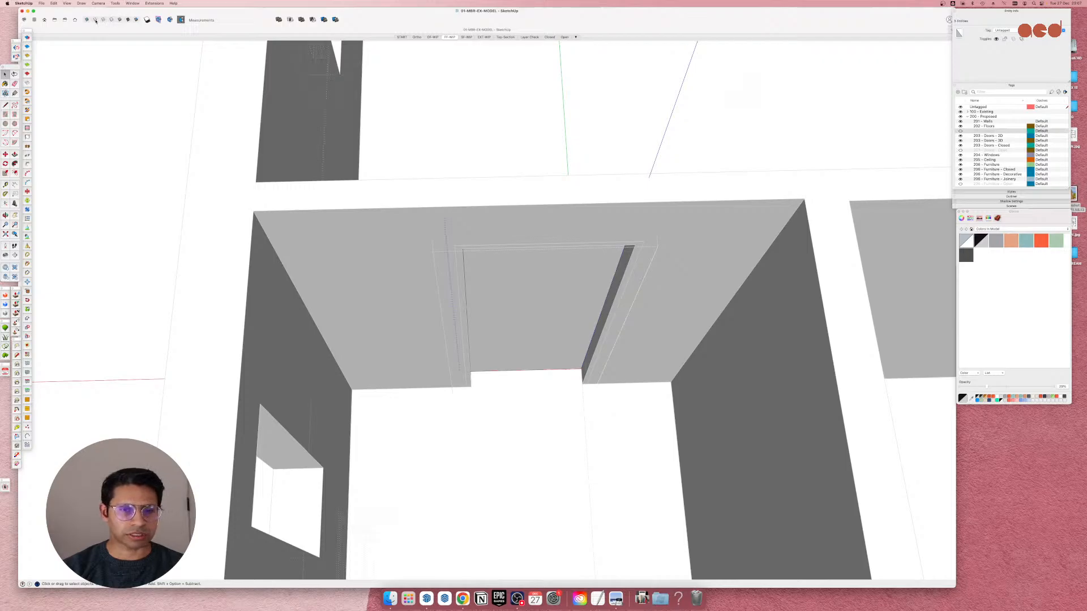
{"action": "middle_click_drag", "start_coordinate": [437, 249], "coordinate": [393, 247]}
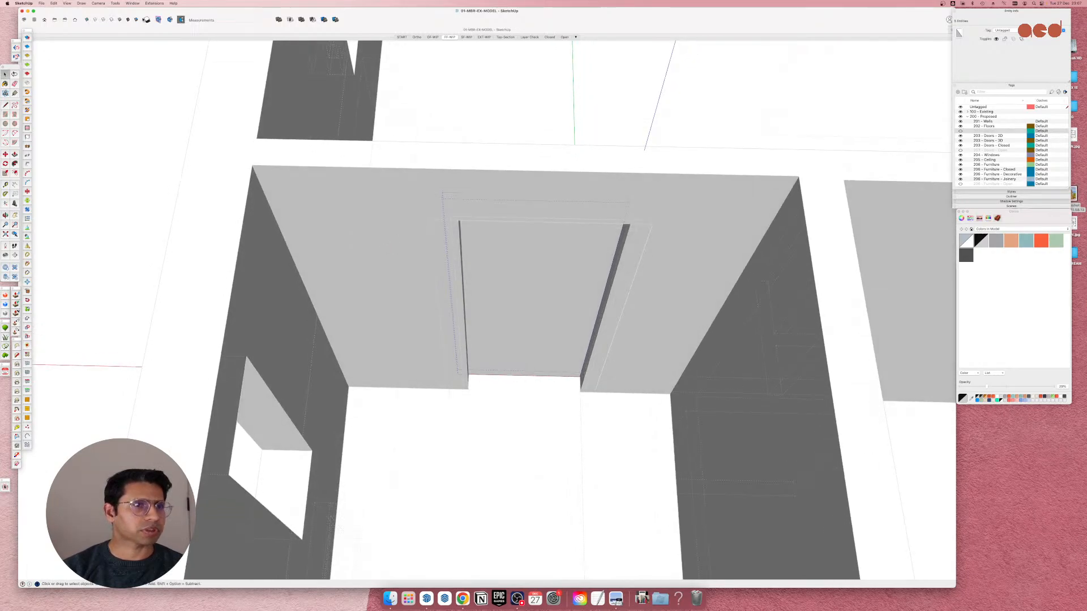
Check the selected end of the door leaf in wireframe, and return to the shaded display.
{"action": "left_click", "coordinate": [105, 20]}
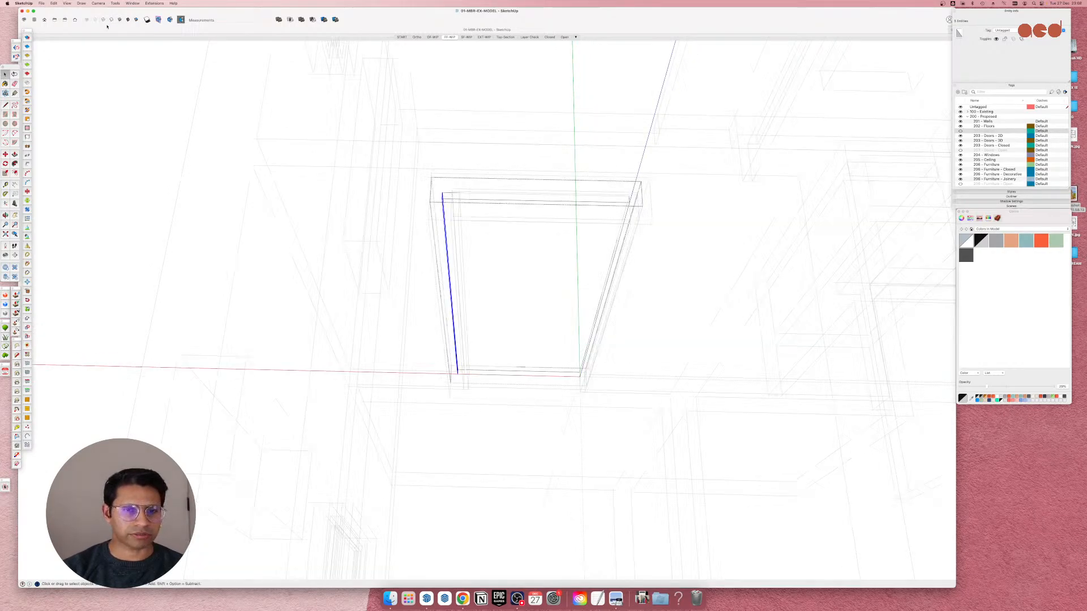
{"action": "middle_click_drag", "start_coordinate": [651, 237], "coordinate": [435, 210]}
{"action": "scroll", "coordinate": [435, 210], "scroll_direction": "up", "scroll_amount": 3}
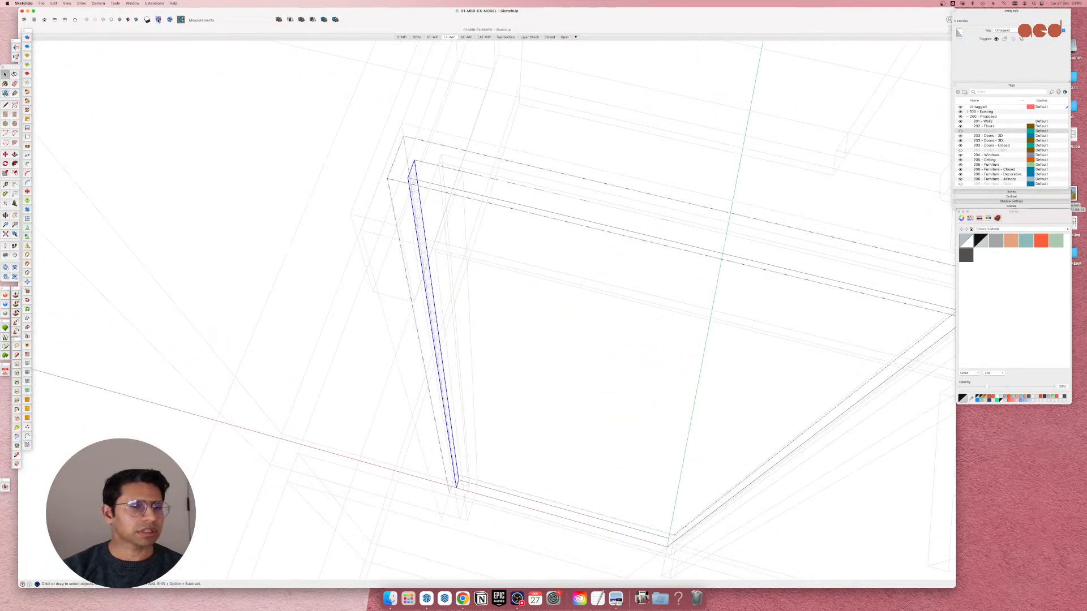
{"action": "left_click", "coordinate": [128, 20]}
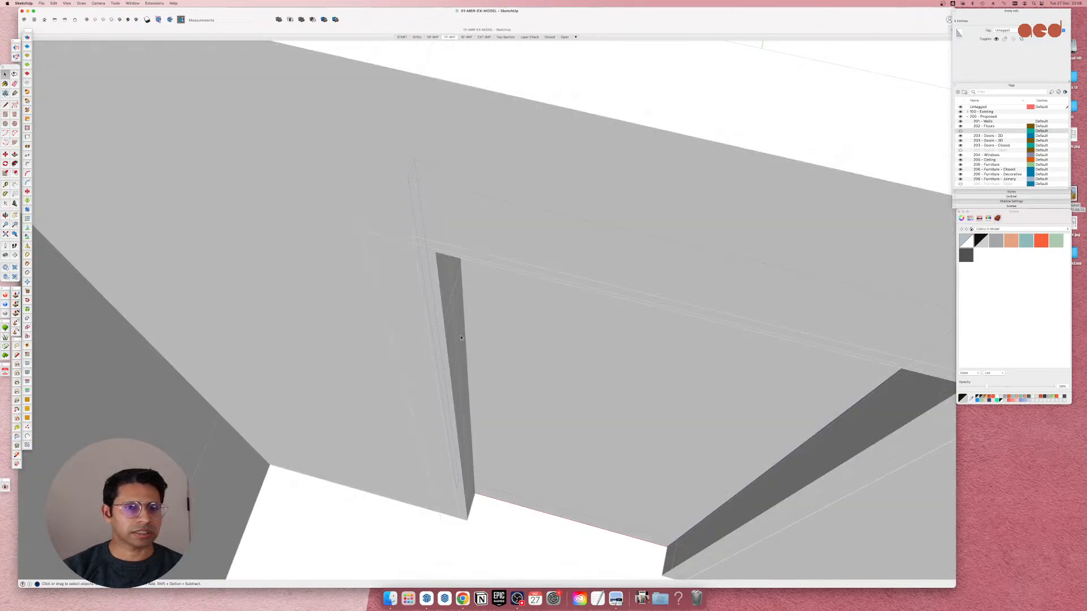
Move the selected end of the door leaf to the edge of the opening beside the moved upright.
{"action": "scroll", "coordinate": [446, 297], "scroll_direction": "down", "scroll_amount": 5}
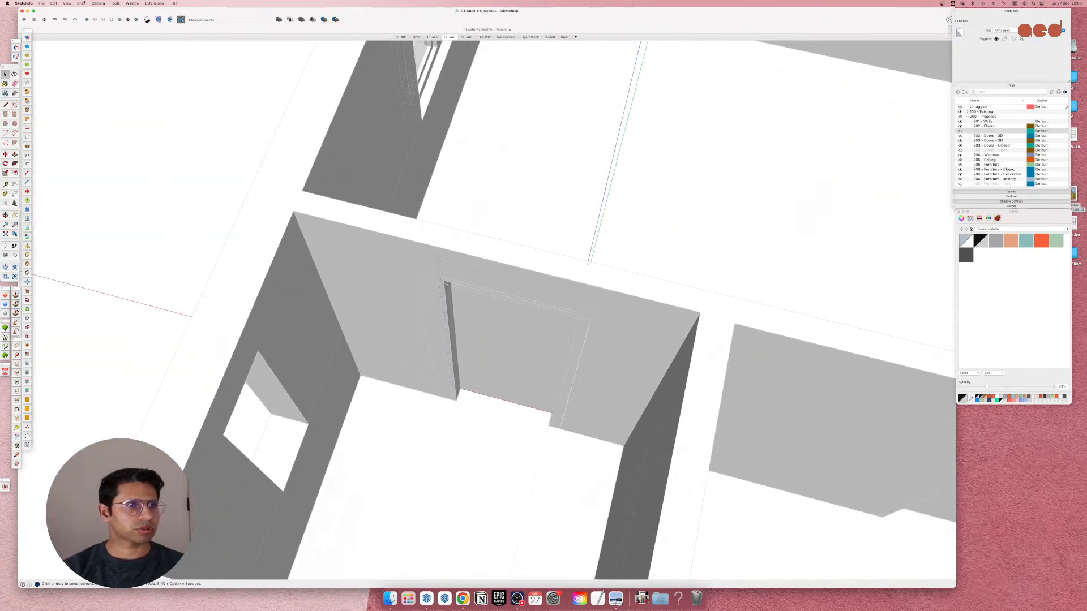
{"action": "scroll", "coordinate": [419, 376], "scroll_direction": "up", "scroll_amount": 6}
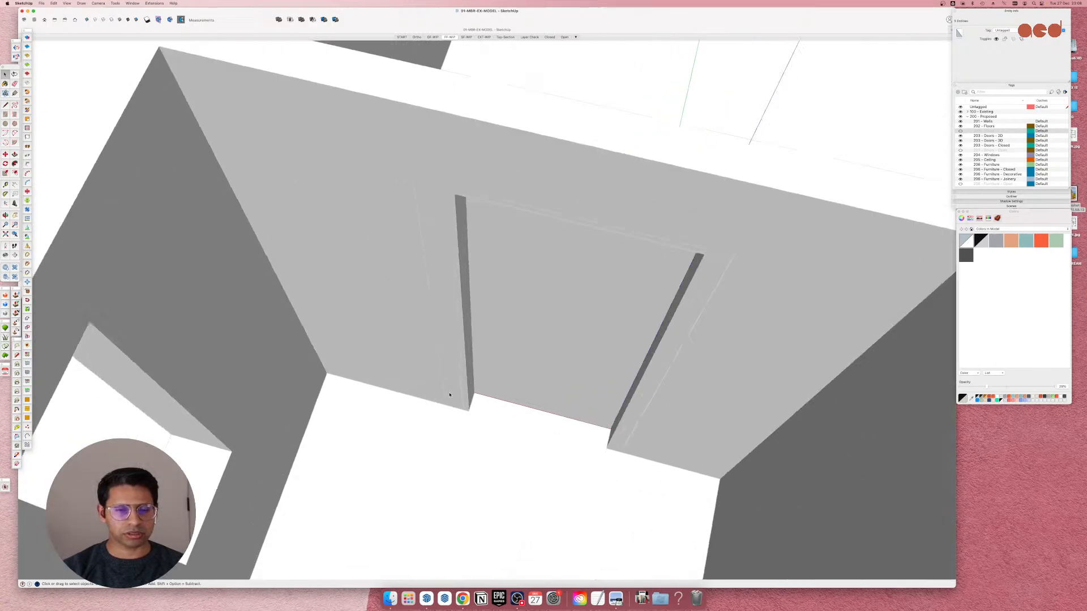
{"action": "key", "text": "m"}
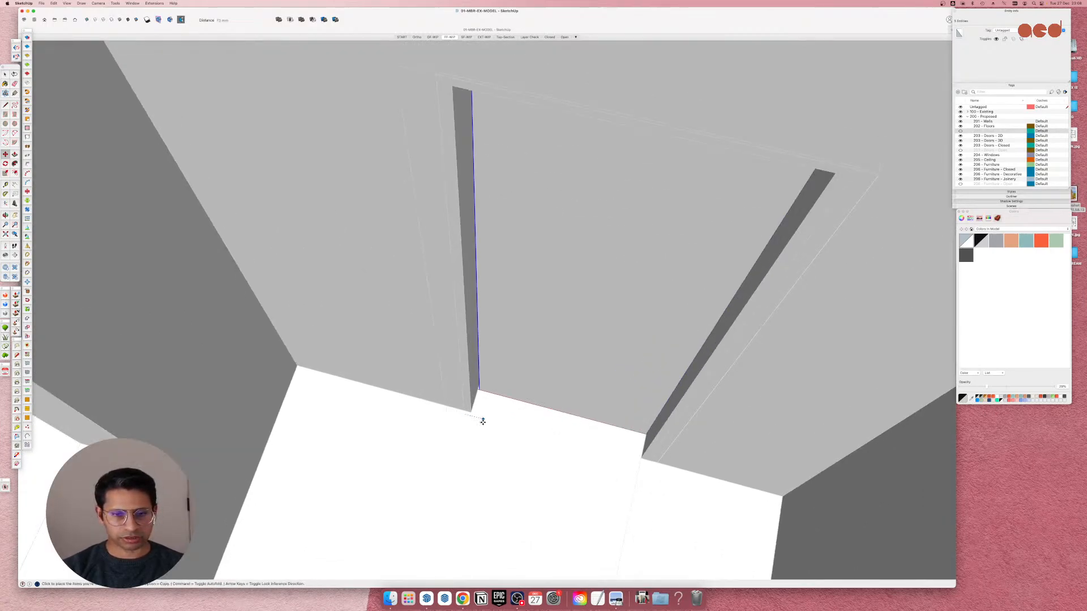
{"action": "left_click", "coordinate": [465, 415]}
{"action": "scroll", "coordinate": [509, 428], "scroll_direction": "up", "scroll_amount": 4}
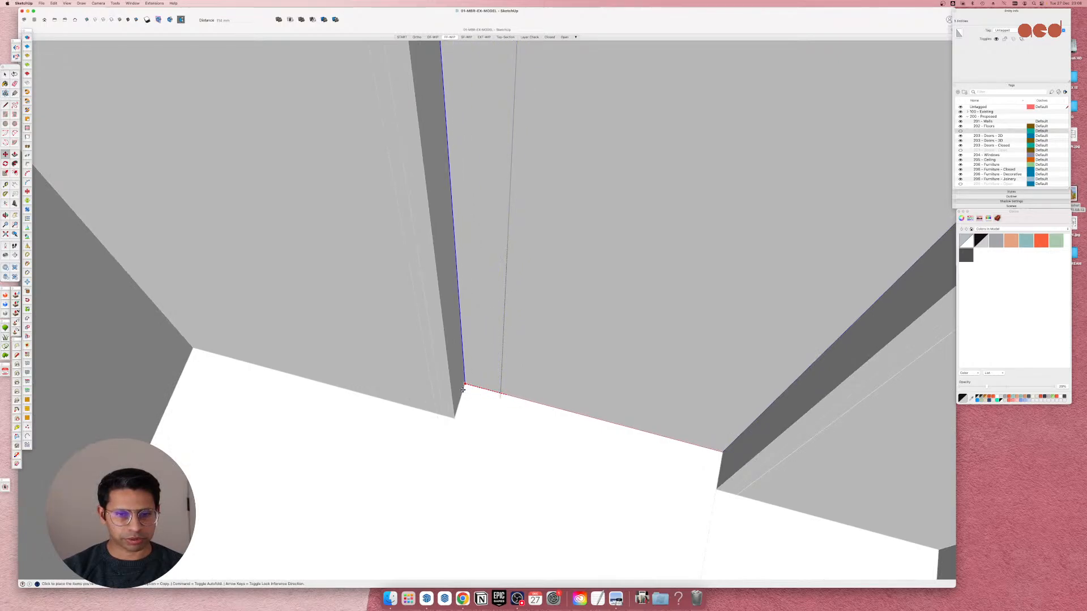
{"action": "left_click", "coordinate": [461, 397]}
Leave the door's editing, select the whole door group and flip it along its green axis.
{"action": "scroll", "coordinate": [390, 389], "scroll_direction": "down", "scroll_amount": 4}
{"action": "scroll", "coordinate": [390, 388], "scroll_direction": "down", "scroll_amount": 5}
{"action": "middle_click_drag", "start_coordinate": [390, 388], "coordinate": [518, 410]}
{"action": "key", "text": "space"}
{"action": "left_click", "coordinate": [517, 410]}
{"action": "right_click", "coordinate": [511, 379]}
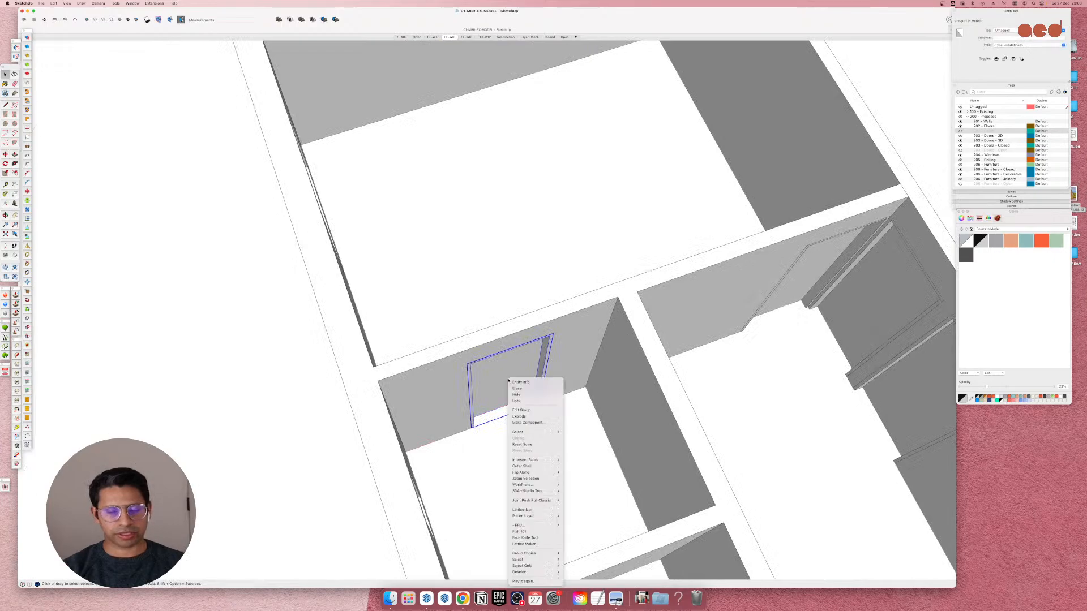
{"action": "mouse_move", "coordinate": [544, 473]}
{"action": "left_click", "coordinate": [577, 480]}
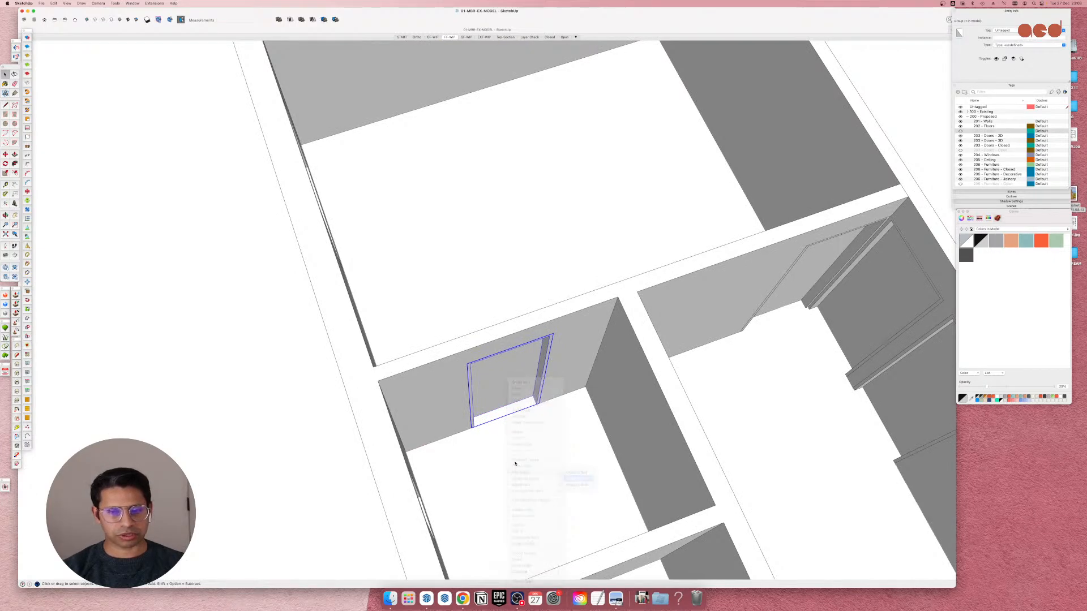
Open the door's frame for editing, select its front face for Push/Pull, and leave the group.
{"action": "middle_click_drag", "start_coordinate": [503, 457], "coordinate": [934, 453]}
{"action": "scroll", "coordinate": [626, 420], "scroll_direction": "down", "scroll_amount": 4}
{"action": "mouse_move", "coordinate": [625, 420]}
{"action": "middle_mouse_down"}
{"action": "mouse_move", "coordinate": [500, 345]}
{"action": "mouse_move", "coordinate": [792, 334]}
{"action": "middle_mouse_up"}
{"action": "scroll", "coordinate": [631, 195], "scroll_direction": "up", "scroll_amount": 5}
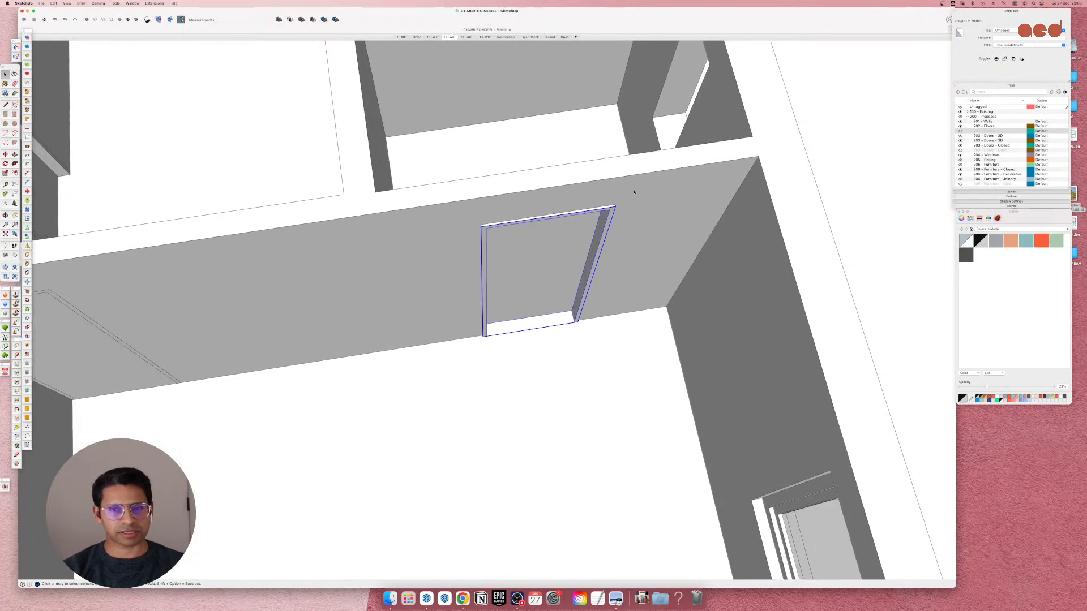
{"action": "double_click", "coordinate": [595, 226]}
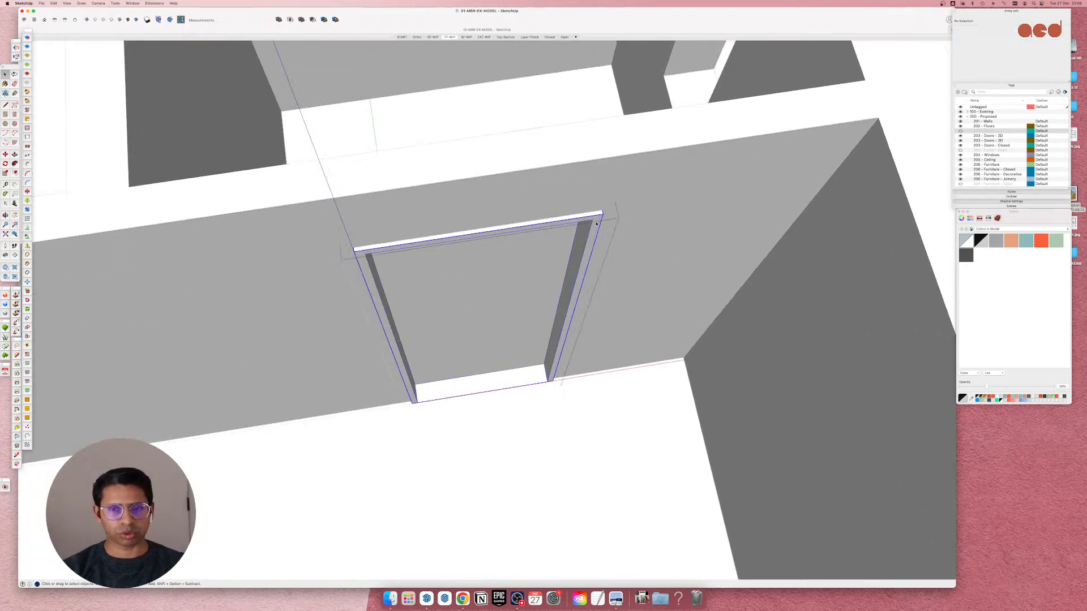
{"action": "double_click", "coordinate": [595, 225]}
{"action": "double_click", "coordinate": [596, 225]}
{"action": "key", "text": "p"}
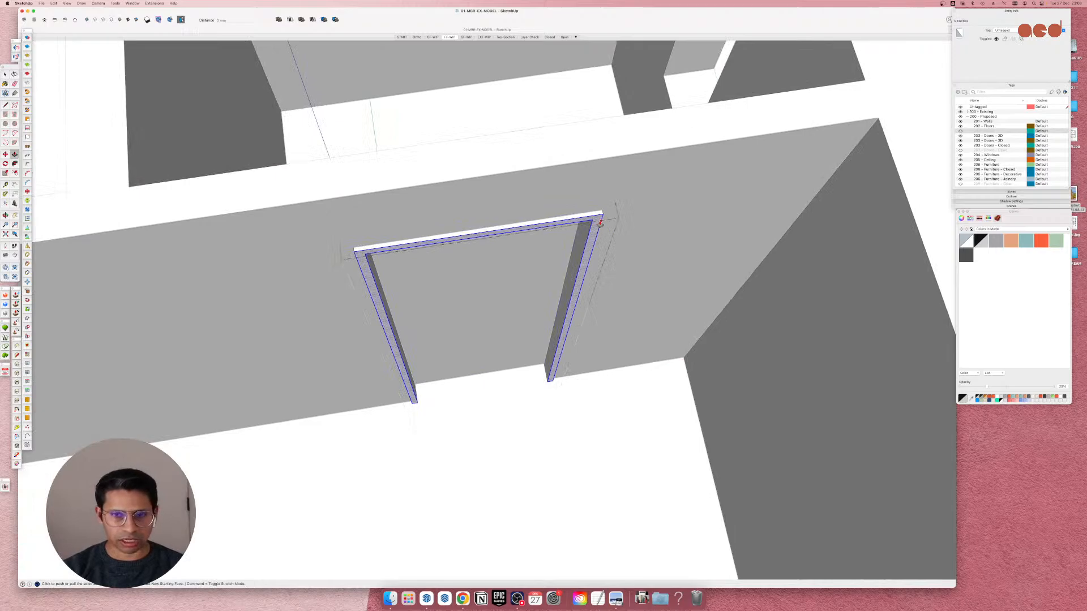
{"action": "scroll", "coordinate": [599, 223], "scroll_direction": "down", "scroll_amount": 2}
{"action": "key", "text": "space"}
{"action": "scroll", "coordinate": [490, 253], "scroll_direction": "down", "scroll_amount": 5}
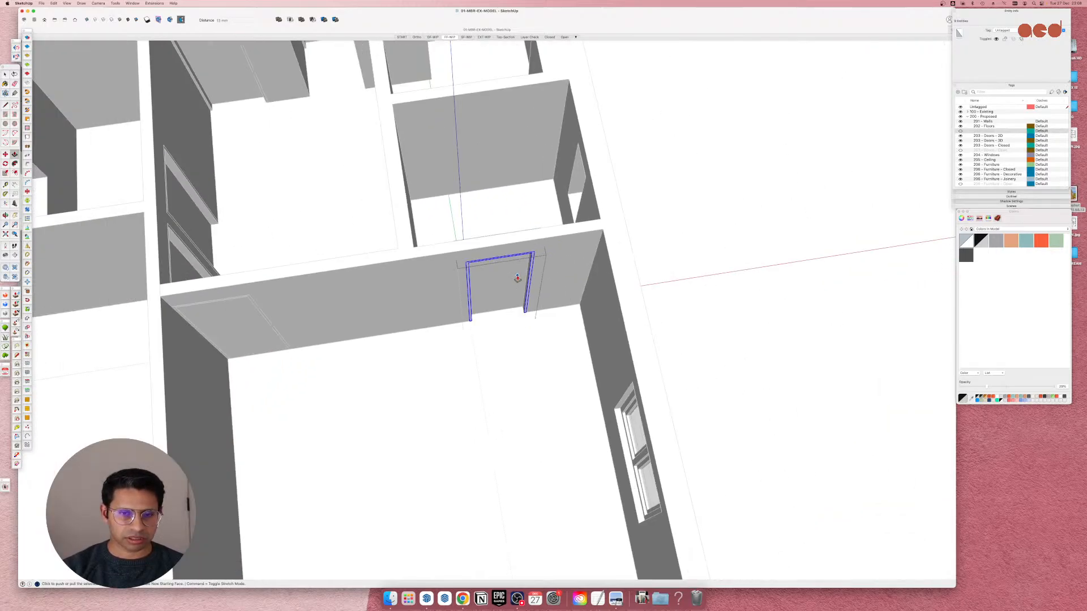
{"action": "left_click", "coordinate": [546, 303]}
Review the doors and openings in all rooms of the upper floor.
{"action": "scroll", "coordinate": [566, 306], "scroll_direction": "down", "scroll_amount": 8}
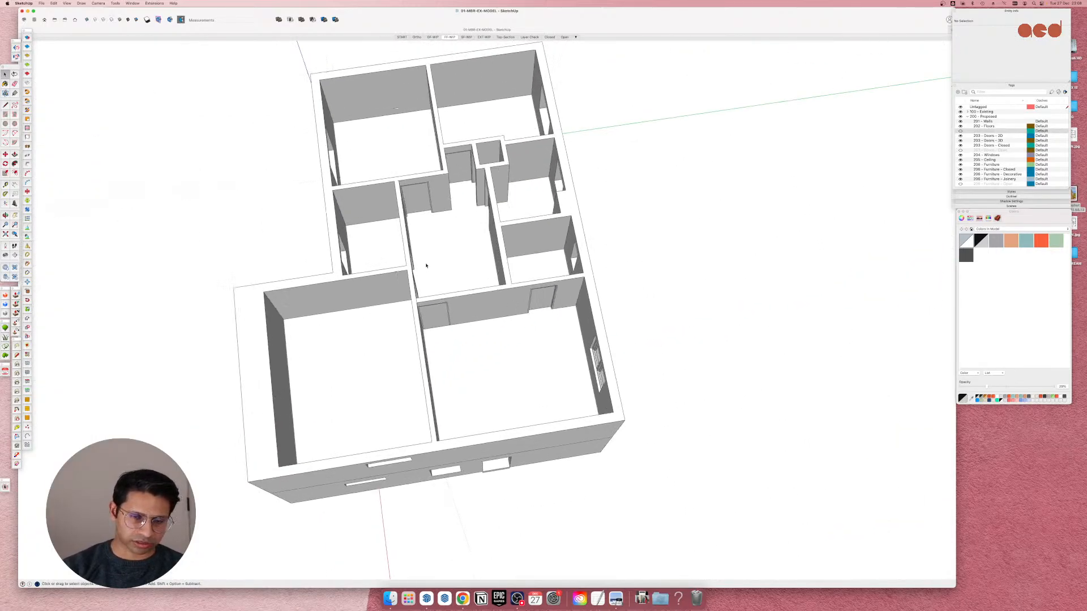
{"action": "scroll", "coordinate": [426, 265], "scroll_direction": "up", "scroll_amount": 2}
{"action": "middle_click_drag", "start_coordinate": [434, 294], "coordinate": [908, 274]}
{"action": "scroll", "coordinate": [518, 189], "scroll_direction": "up", "scroll_amount": 5}
{"action": "mouse_move", "coordinate": [518, 189]}
{"action": "middle_mouse_down"}
{"action": "mouse_move", "coordinate": [59, 197]}
{"action": "mouse_move", "coordinate": [49, 175]}
{"action": "mouse_move", "coordinate": [451, 267]}
{"action": "mouse_move", "coordinate": [792, 275]}
{"action": "middle_mouse_up"}
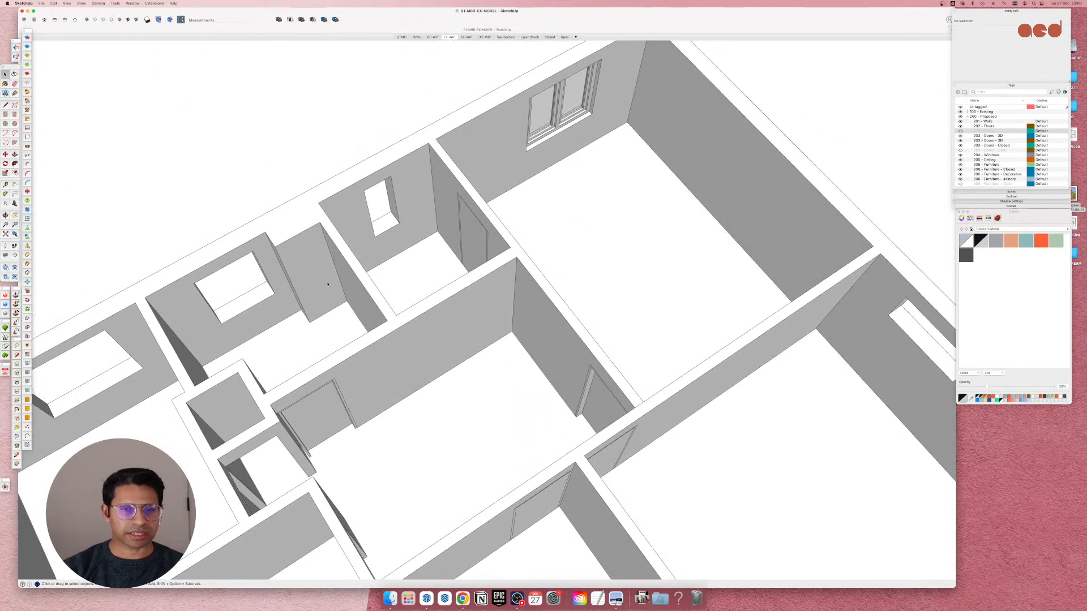
{"action": "scroll", "coordinate": [580, 223], "scroll_direction": "down", "scroll_amount": 8}
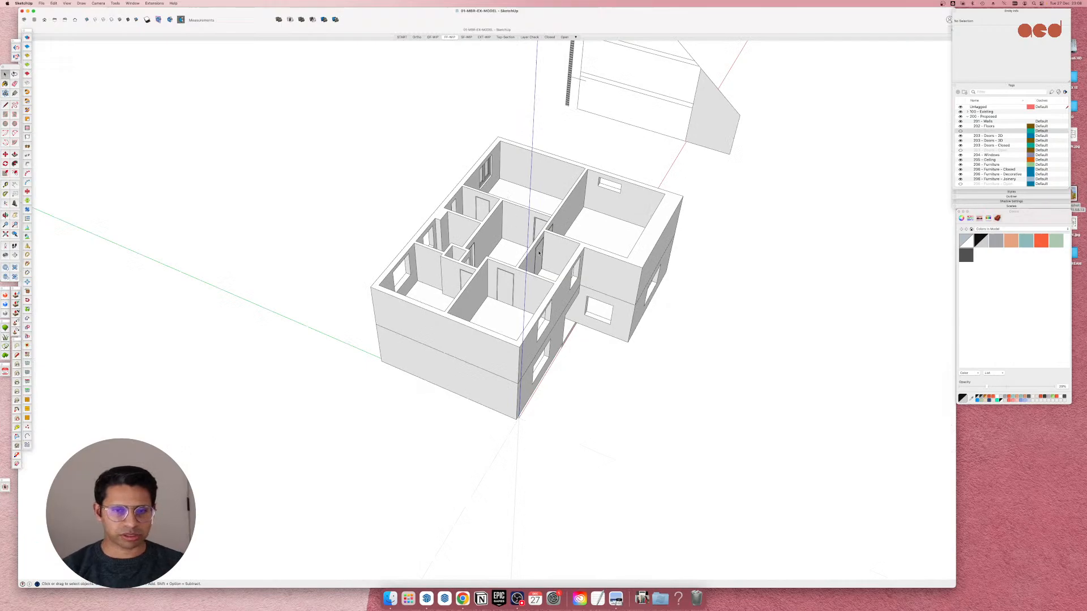
Inspect the open-topped house from several sides together with the section drawing standing behind it.
{"action": "mouse_move", "coordinate": [540, 253]}
{"action": "middle_mouse_down"}
{"action": "mouse_move", "coordinate": [723, 192]}
{"action": "mouse_move", "coordinate": [837, 209]}
{"action": "mouse_move", "coordinate": [882, 194]}
{"action": "mouse_move", "coordinate": [675, 211]}
{"action": "mouse_move", "coordinate": [623, 187]}
{"action": "mouse_move", "coordinate": [599, 160]}
{"action": "middle_mouse_up"}
{"action": "scroll", "coordinate": [526, 232], "scroll_direction": "up", "scroll_amount": 5}
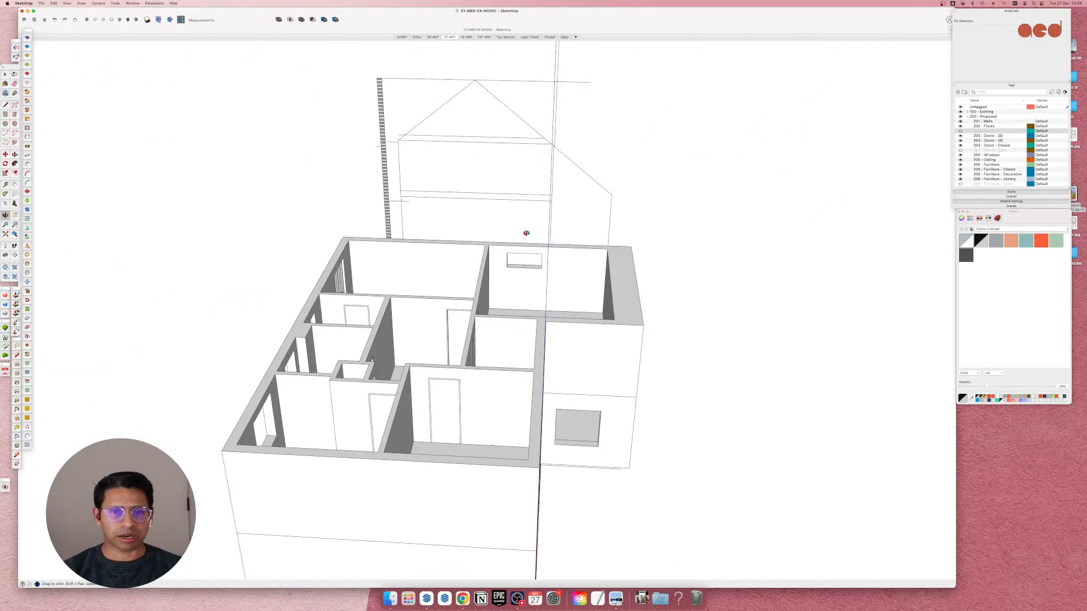
{"action": "mouse_move", "coordinate": [526, 232]}
{"action": "middle_mouse_down"}
{"action": "mouse_move", "coordinate": [481, 192]}
{"action": "mouse_move", "coordinate": [565, 245]}
{"action": "middle_mouse_up"}
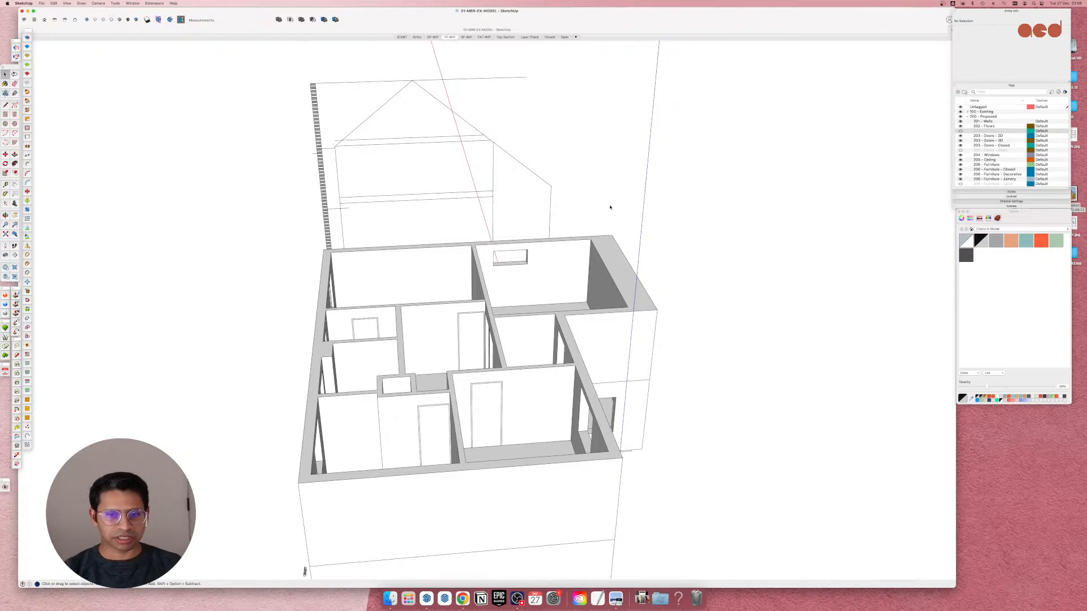
{"action": "scroll", "coordinate": [528, 219], "scroll_direction": "down", "scroll_amount": 6}
{"action": "middle_click_drag", "start_coordinate": [512, 309], "coordinate": [558, 335]}
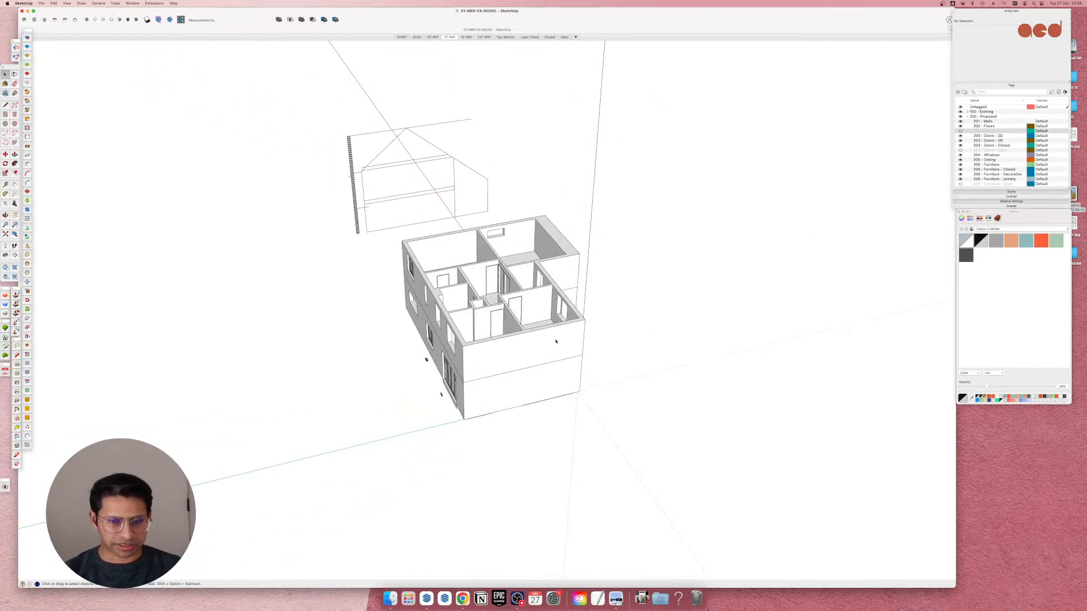
{"action": "scroll", "coordinate": [491, 327], "scroll_direction": "up", "scroll_amount": 6}
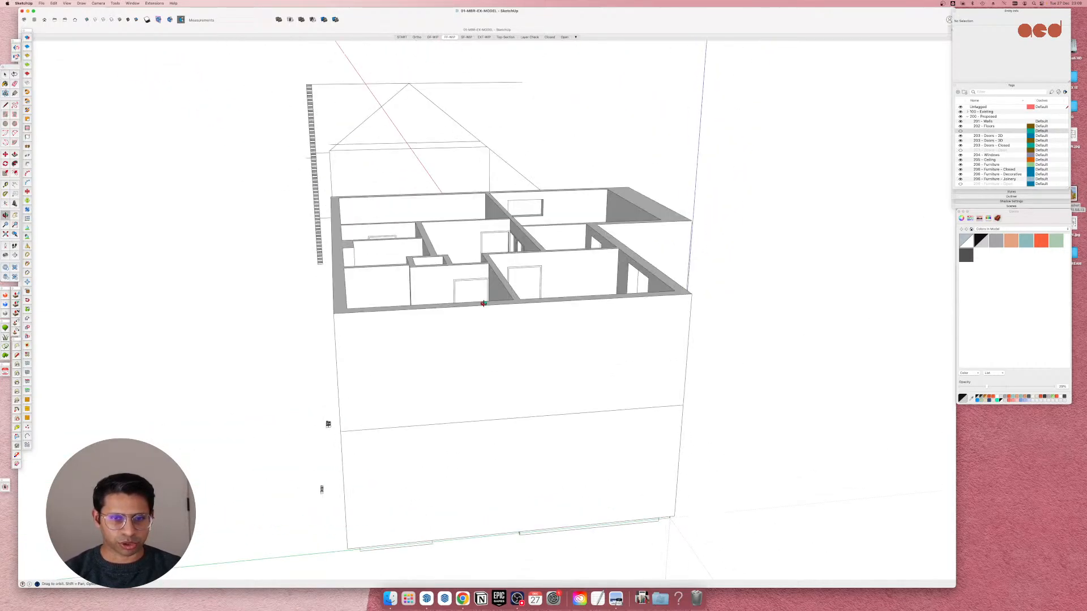
{"action": "scroll", "coordinate": [539, 340], "scroll_direction": "down", "scroll_amount": 3}
{"action": "mouse_move", "coordinate": [512, 340]}
{"action": "middle_mouse_down"}
{"action": "mouse_move", "coordinate": [597, 311]}
{"action": "mouse_move", "coordinate": [585, 321]}
{"action": "mouse_move", "coordinate": [429, 312]}
{"action": "mouse_move", "coordinate": [665, 313]}
{"action": "mouse_move", "coordinate": [551, 342]}
{"action": "mouse_move", "coordinate": [536, 339]}
{"action": "mouse_move", "coordinate": [558, 317]}
{"action": "mouse_move", "coordinate": [536, 322]}
{"action": "mouse_move", "coordinate": [471, 368]}
{"action": "mouse_move", "coordinate": [517, 381]}
{"action": "mouse_move", "coordinate": [524, 420]}
{"action": "mouse_move", "coordinate": [511, 439]}
{"action": "middle_mouse_up"}
{"action": "scroll", "coordinate": [659, 323], "scroll_direction": "down", "scroll_amount": 2}
{"action": "scroll", "coordinate": [559, 351], "scroll_direction": "up", "scroll_amount": 2}
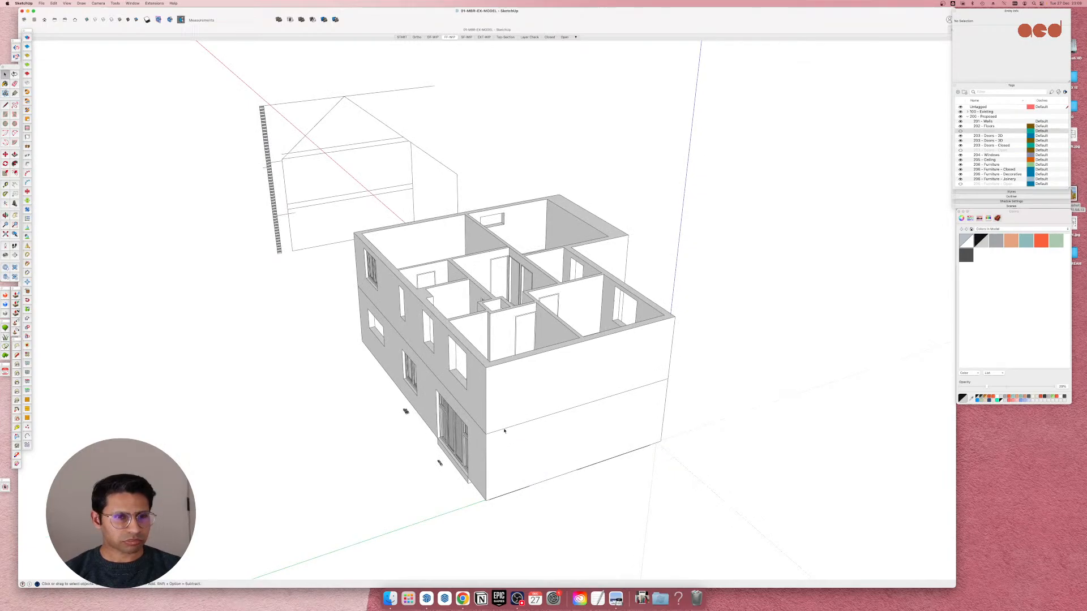
Examine the roof outline in the section drawing and compare it with the annotated photo of the brick side wall.
{"action": "scroll", "coordinate": [288, 69], "scroll_direction": "up", "scroll_amount": 8}
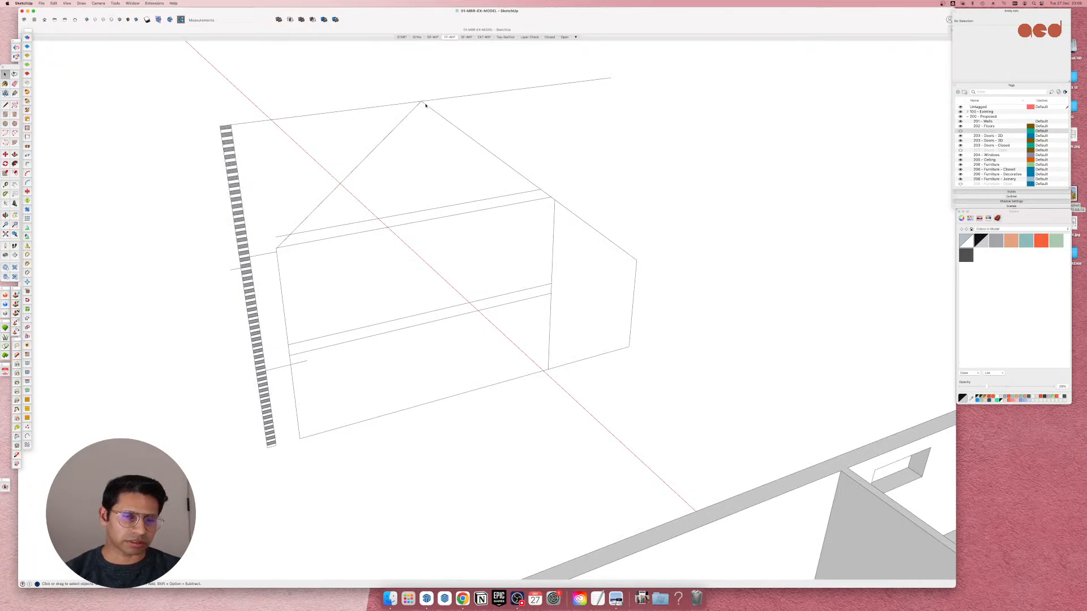
{"action": "scroll", "coordinate": [412, 201], "scroll_direction": "down", "scroll_amount": 3}
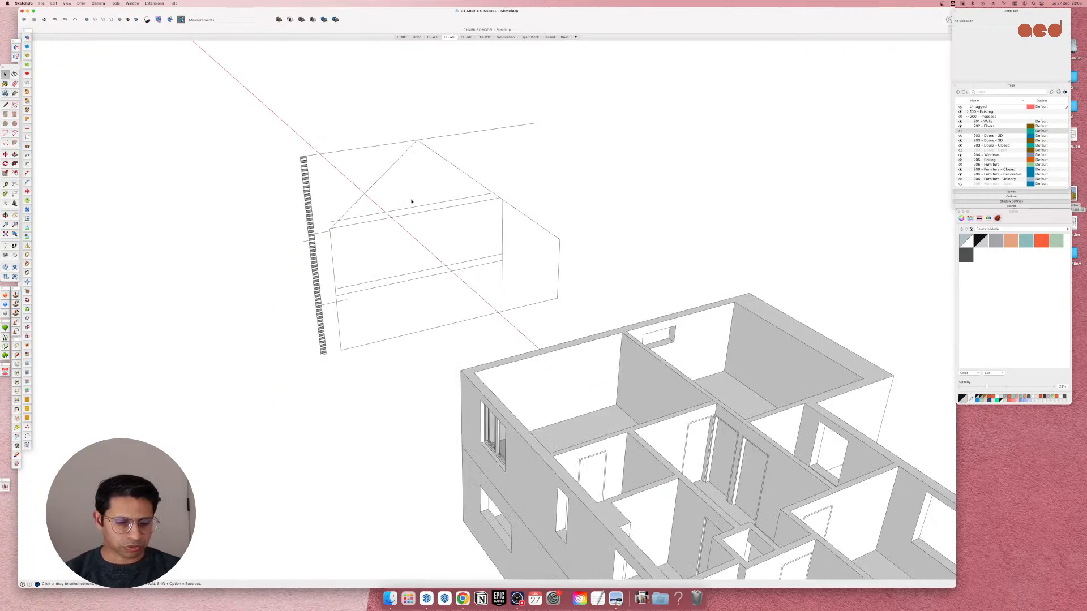
{"action": "key", "text": "ctrl+Up"}
{"action": "left_click", "coordinate": [182, 224]}
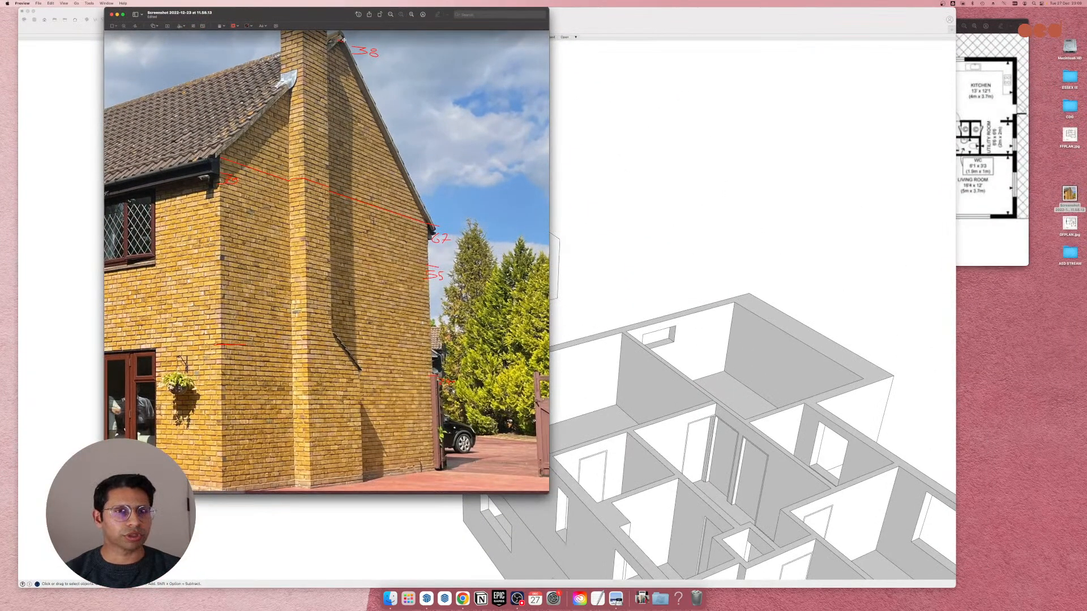
{"action": "left_click", "coordinate": [608, 174]}
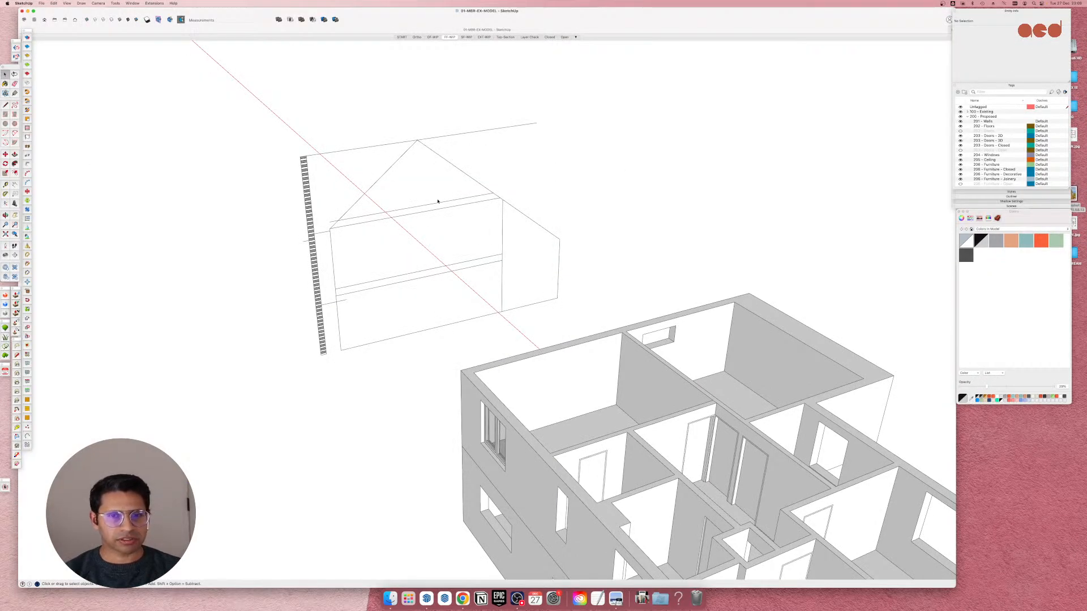
{"action": "scroll", "coordinate": [437, 201], "scroll_direction": "down", "scroll_amount": 3}
{"action": "scroll", "coordinate": [422, 194], "scroll_direction": "up", "scroll_amount": 2}
{"action": "middle_click_drag", "start_coordinate": [418, 200], "coordinate": [395, 203]}
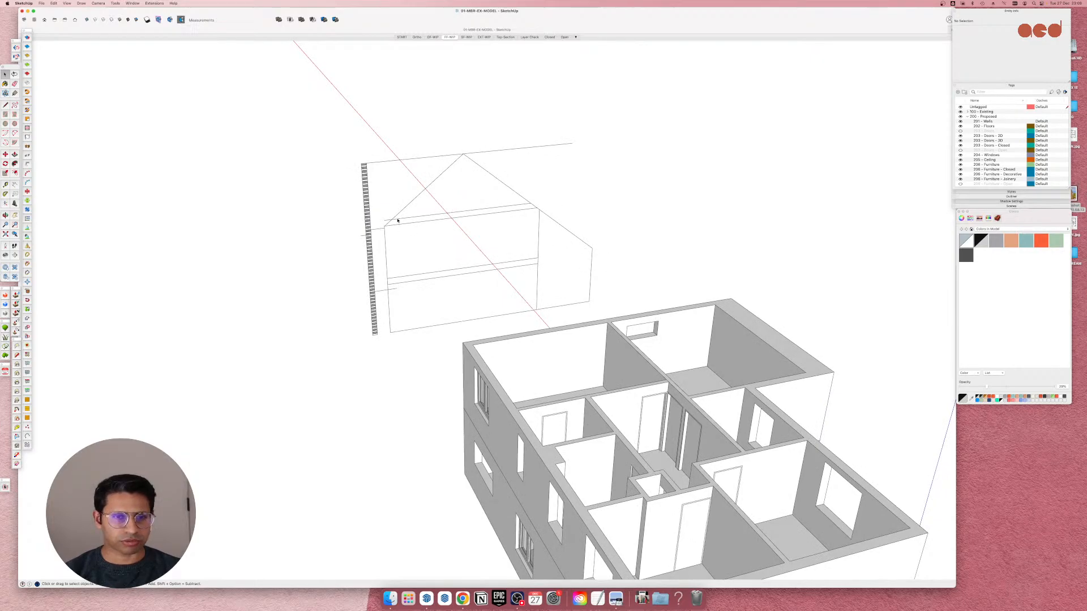
Open the section drawing for editing and copy its three roof slope lines from the ridge point to the house's far end wall.
{"action": "double_click", "coordinate": [393, 218]}
{"action": "left_click", "coordinate": [386, 225]}
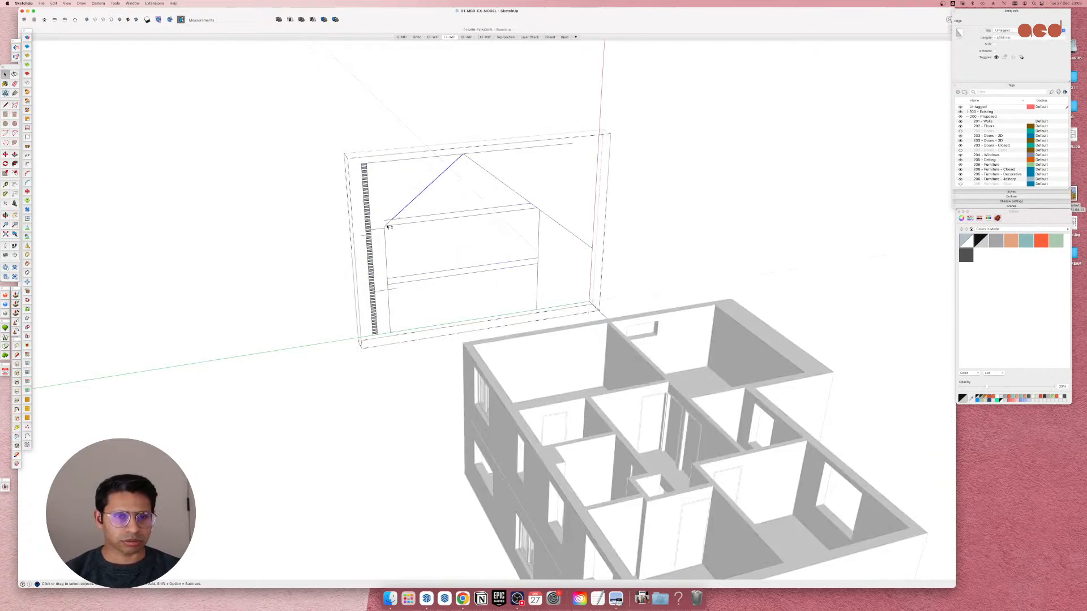
{"action": "left_click", "coordinate": [517, 193], "text": "shift"}
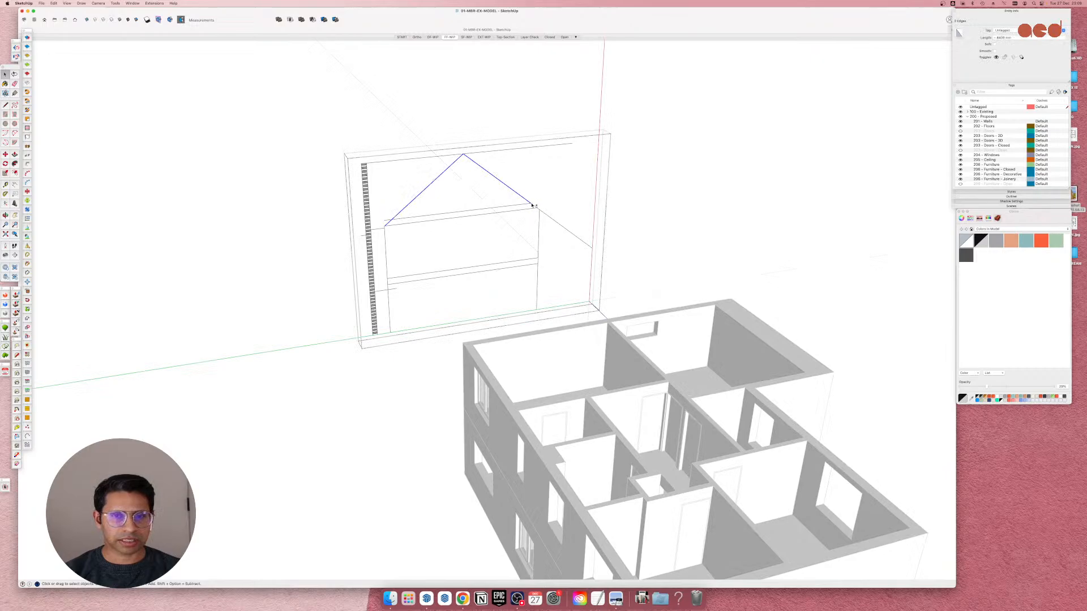
{"action": "left_click", "coordinate": [547, 215], "text": "shift"}
{"action": "scroll", "coordinate": [538, 209], "scroll_direction": "up", "scroll_amount": 4}
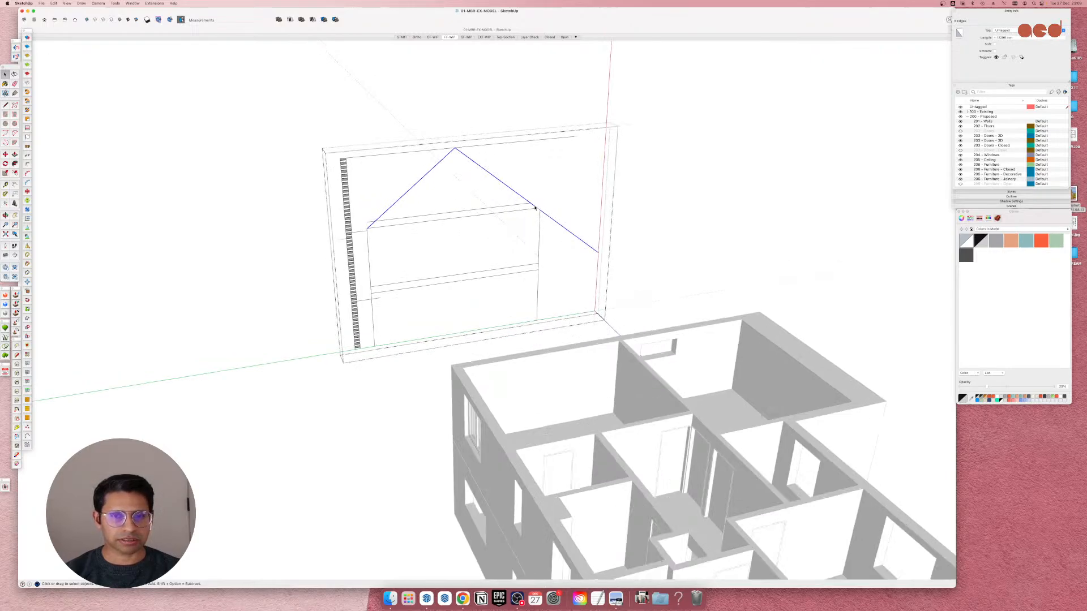
{"action": "scroll", "coordinate": [568, 308], "scroll_direction": "down", "scroll_amount": 10}
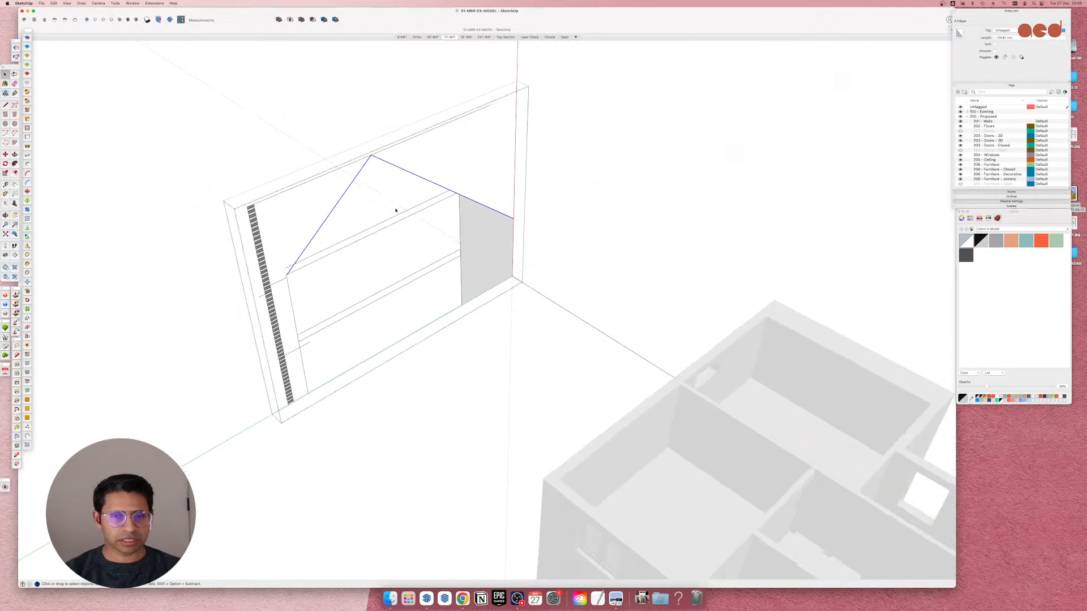
{"action": "scroll", "coordinate": [391, 205], "scroll_direction": "down", "scroll_amount": 1}
{"action": "key", "text": "m"}
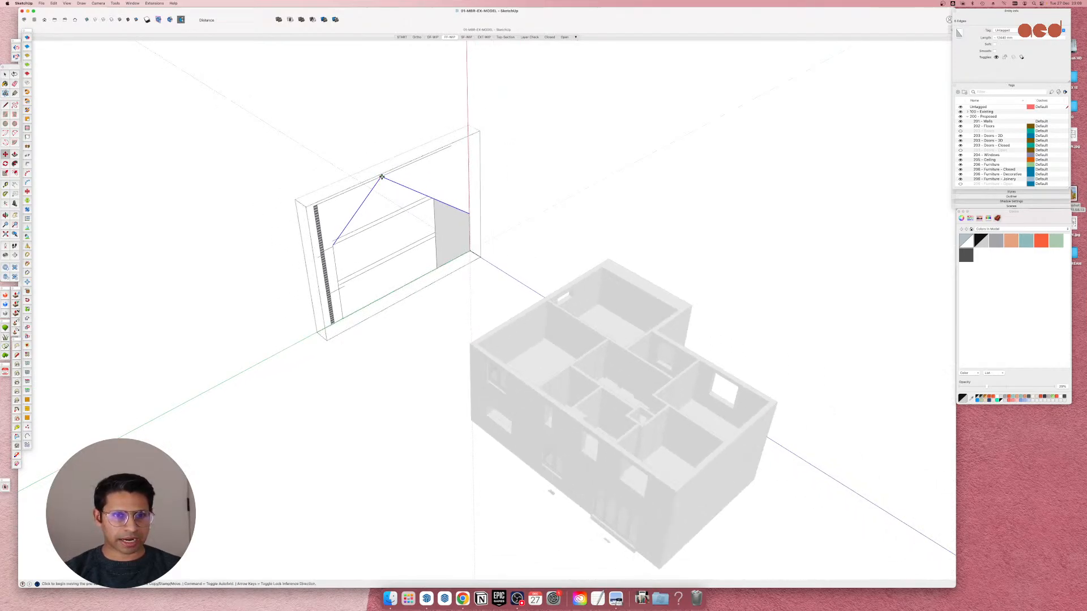
{"action": "left_click", "coordinate": [382, 177]}
{"action": "scroll", "coordinate": [399, 220], "scroll_direction": "down", "scroll_amount": 1}
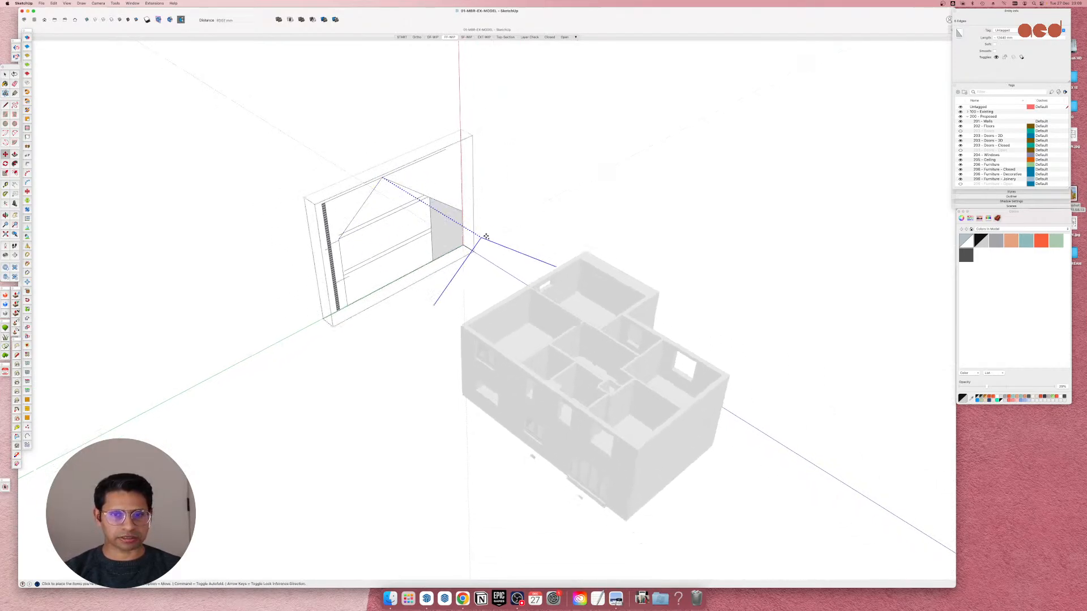
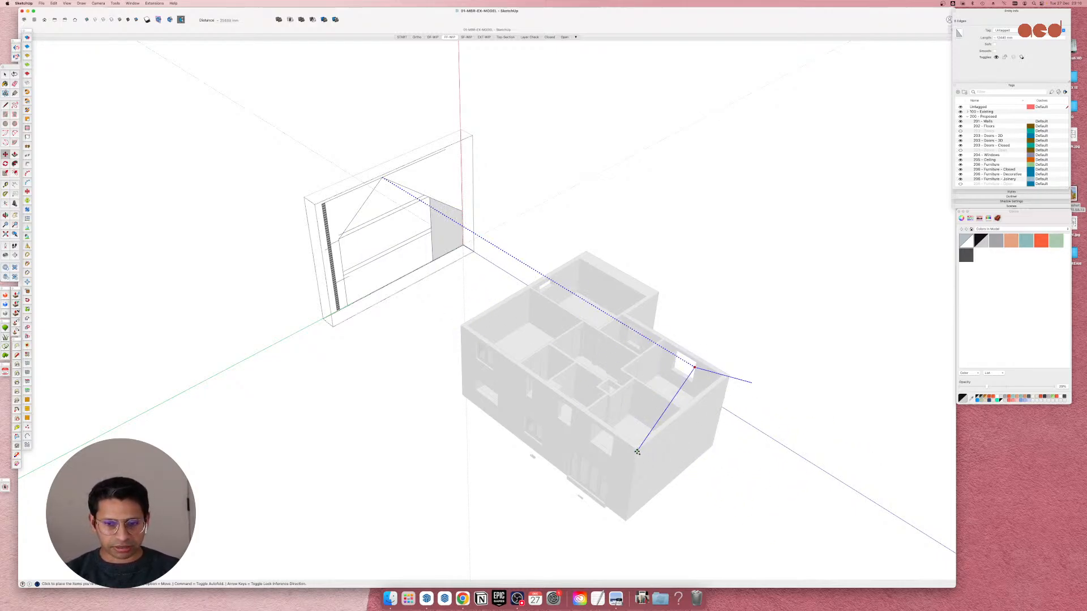
{"action": "left_click", "coordinate": [637, 452]}
Check the copied roof lines at the end wall, cut them out of the section drawing and leave its editing.
{"action": "scroll", "coordinate": [490, 324], "scroll_direction": "down", "scroll_amount": 3}
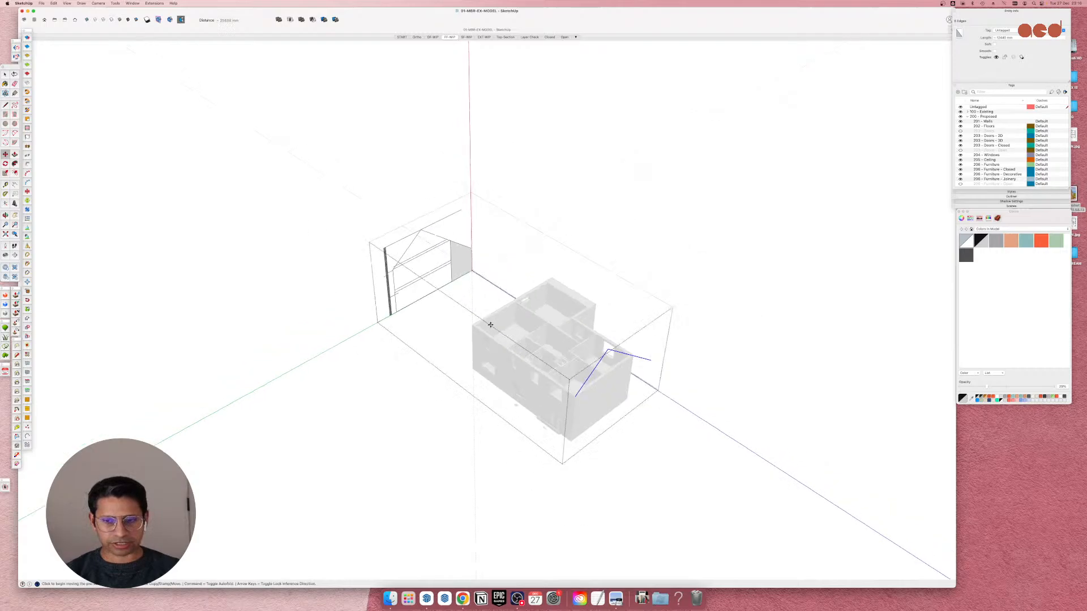
{"action": "scroll", "coordinate": [539, 369], "scroll_direction": "up", "scroll_amount": 10}
{"action": "middle_click_drag", "start_coordinate": [548, 384], "coordinate": [663, 398]}
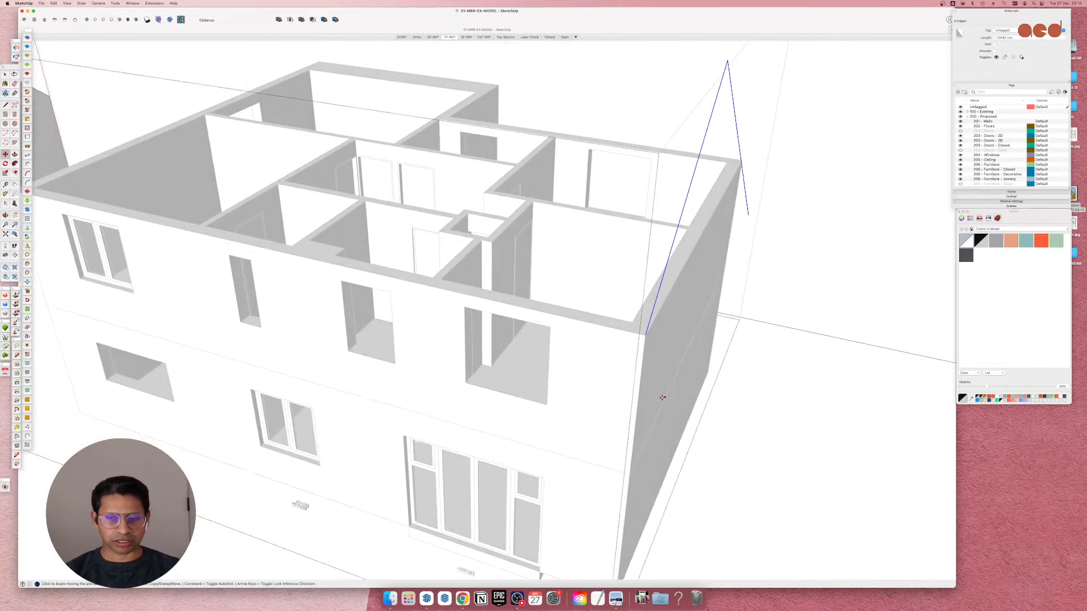
{"action": "scroll", "coordinate": [582, 357], "scroll_direction": "down", "scroll_amount": 5}
{"action": "middle_click_drag", "start_coordinate": [607, 359], "coordinate": [543, 365]}
{"action": "scroll", "coordinate": [573, 371], "scroll_direction": "up", "scroll_amount": 5}
{"action": "scroll", "coordinate": [470, 354], "scroll_direction": "down", "scroll_amount": 4}
{"action": "scroll", "coordinate": [588, 282], "scroll_direction": "up", "scroll_amount": 5}
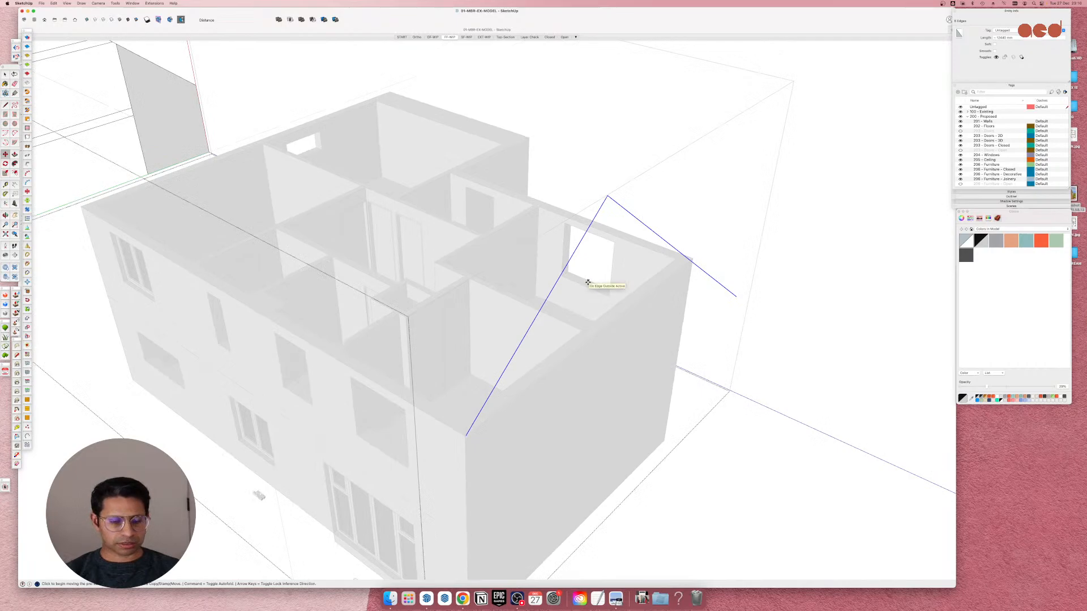
{"action": "key", "text": "super+c"}
{"action": "key", "text": "super+x"}
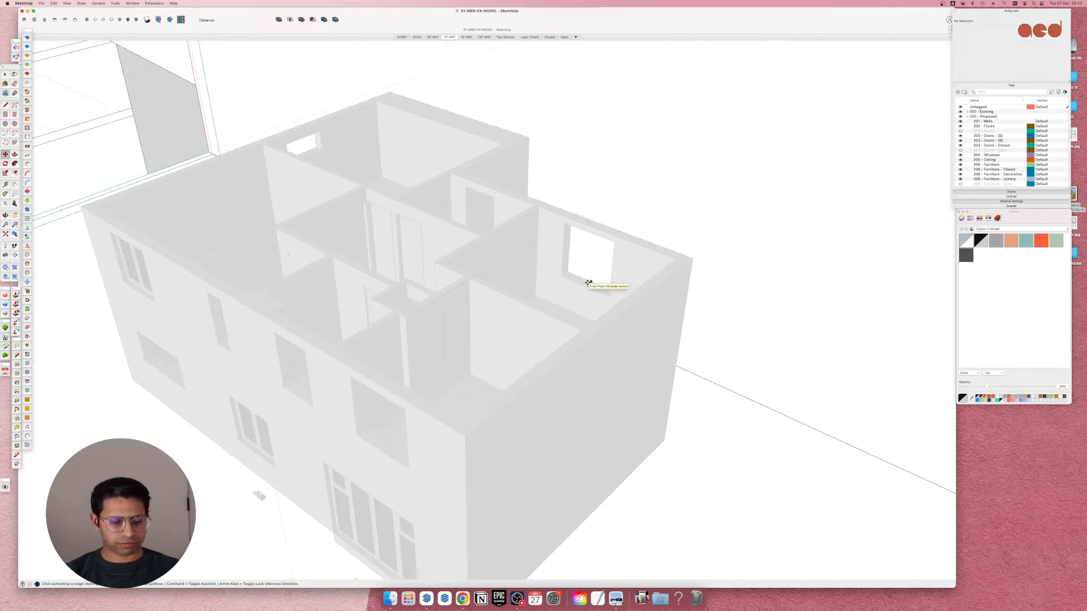
{"action": "key", "text": "space"}
{"action": "left_click", "coordinate": [694, 203]}
{"action": "scroll", "coordinate": [566, 339], "scroll_direction": "down", "scroll_amount": 5}
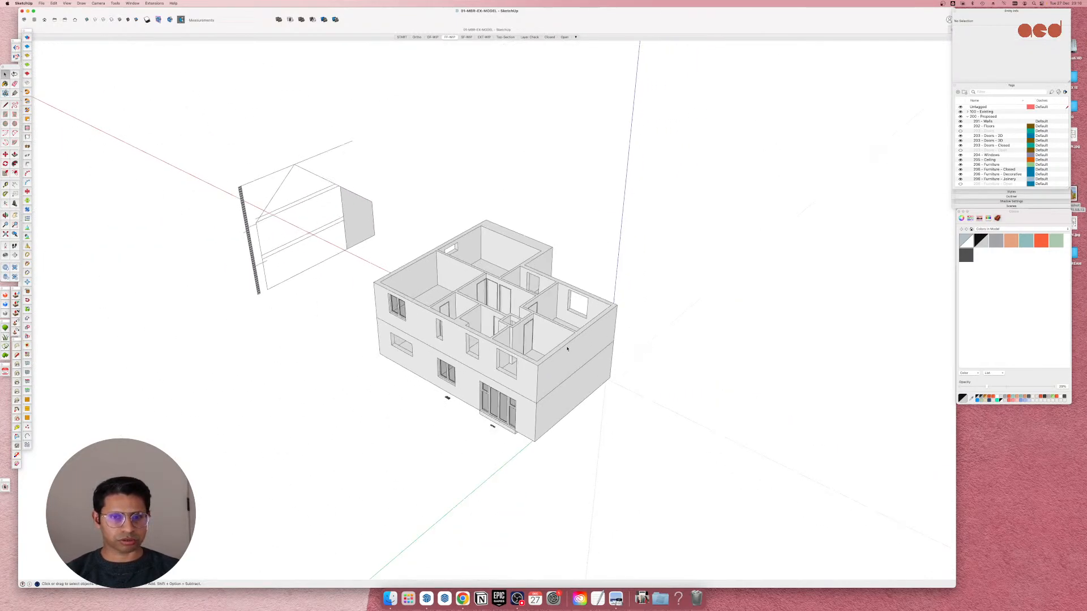
Paste the cut roof slope lines in place at the house's end wall and inspect where they meet the wall corners.
{"action": "left_click", "coordinate": [556, 357]}
{"action": "scroll", "coordinate": [554, 339], "scroll_direction": "up", "scroll_amount": 4}
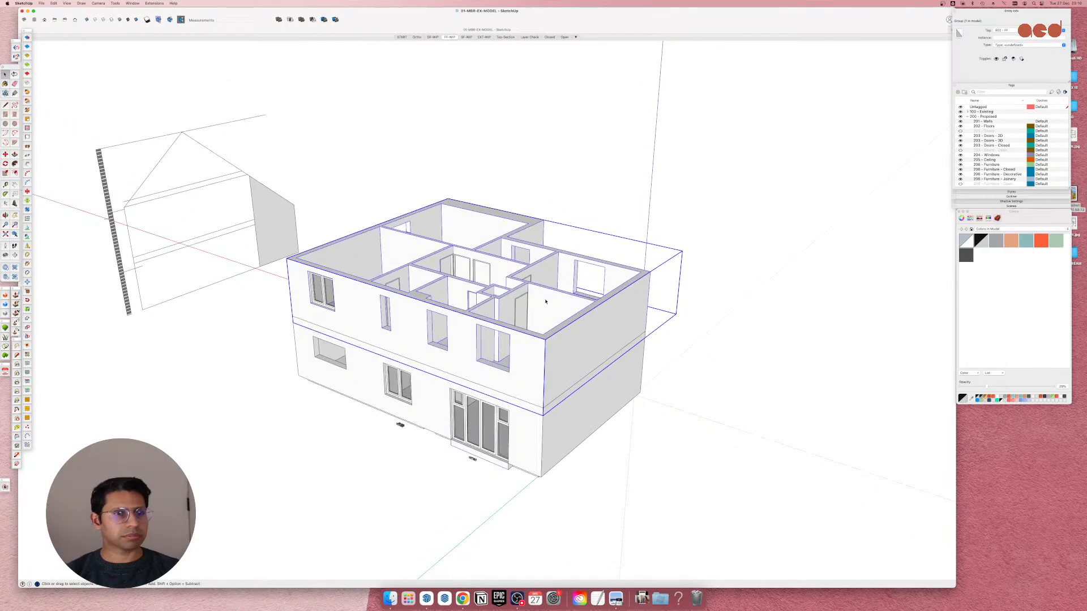
{"action": "left_click", "coordinate": [54, 3]}
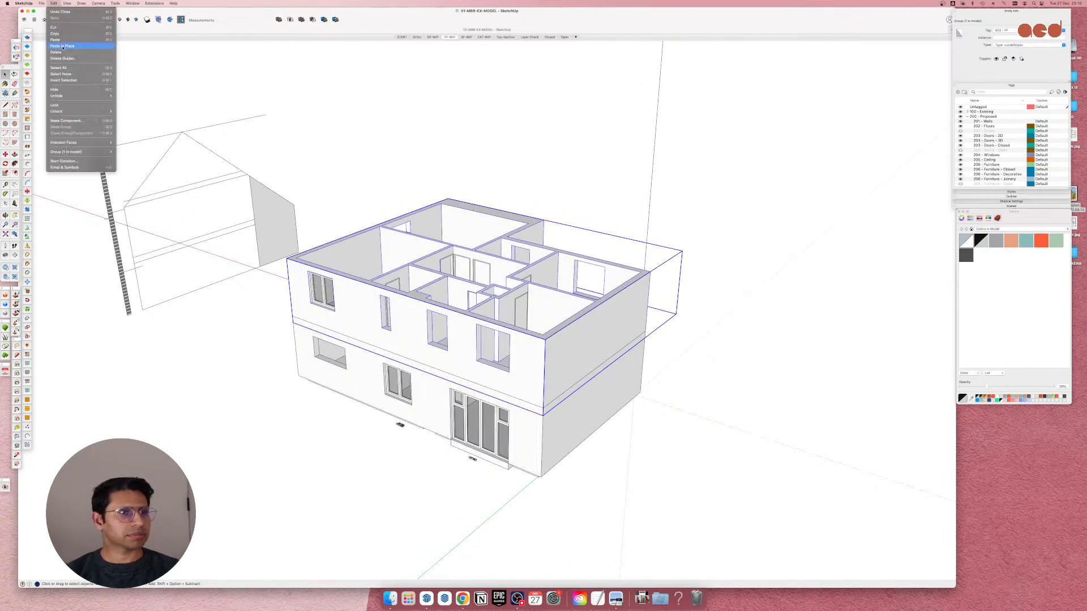
{"action": "left_click", "coordinate": [70, 46]}
{"action": "scroll", "coordinate": [610, 294], "scroll_direction": "up", "scroll_amount": 3}
{"action": "scroll", "coordinate": [611, 293], "scroll_direction": "down", "scroll_amount": 5}
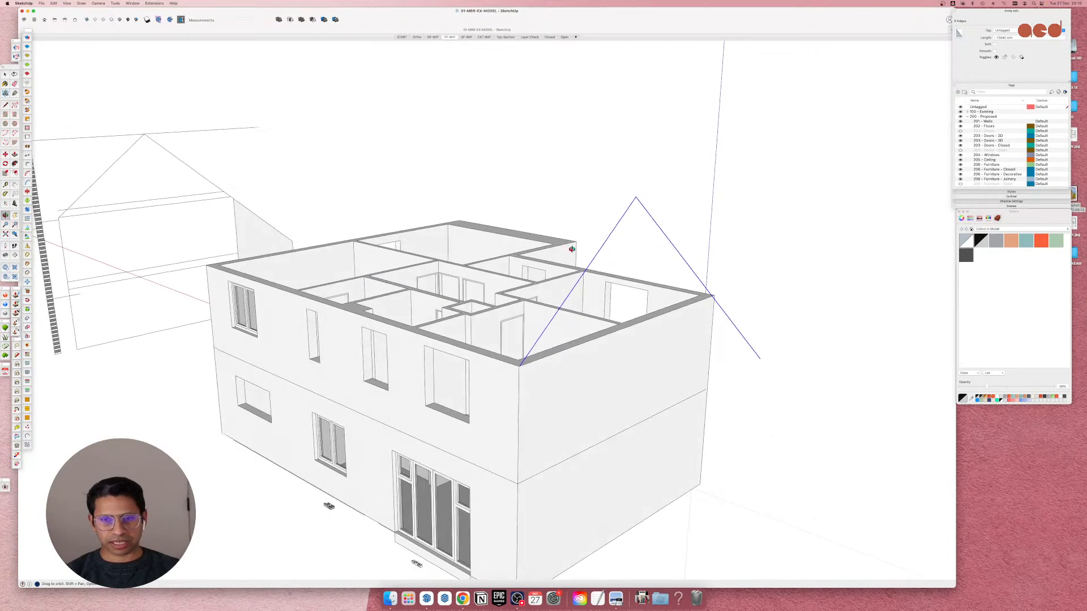
{"action": "middle_click_drag", "start_coordinate": [551, 317], "coordinate": [509, 323]}
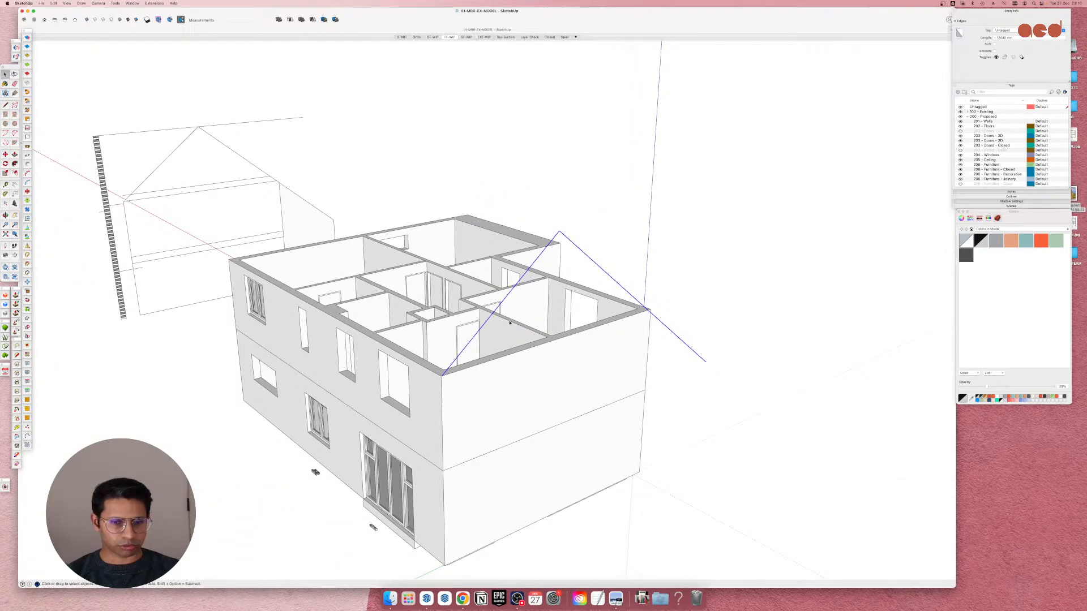
{"action": "scroll", "coordinate": [436, 376], "scroll_direction": "up", "scroll_amount": 10}
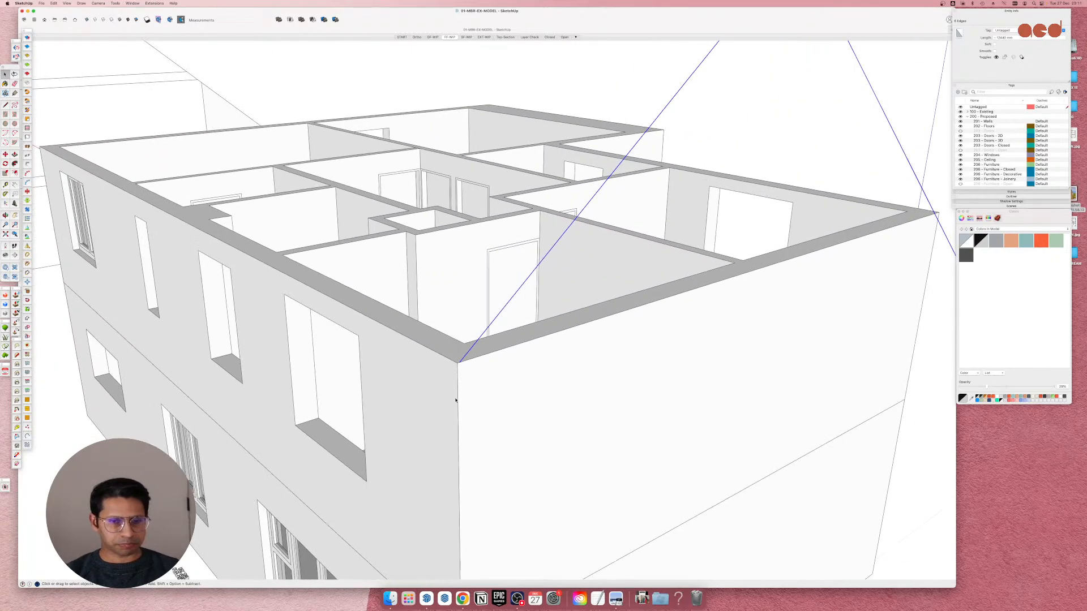
Draw a vertical line down the wall corner from the roof slope's lower end to the height of the window head.
{"action": "scroll", "coordinate": [449, 364], "scroll_direction": "up", "scroll_amount": 3}
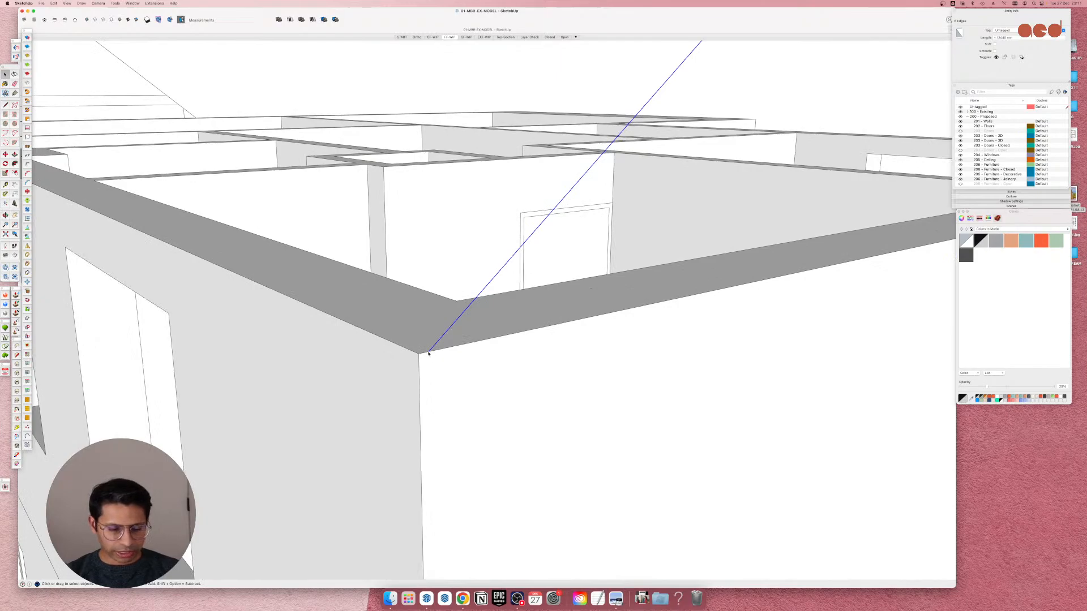
{"action": "key", "text": "l"}
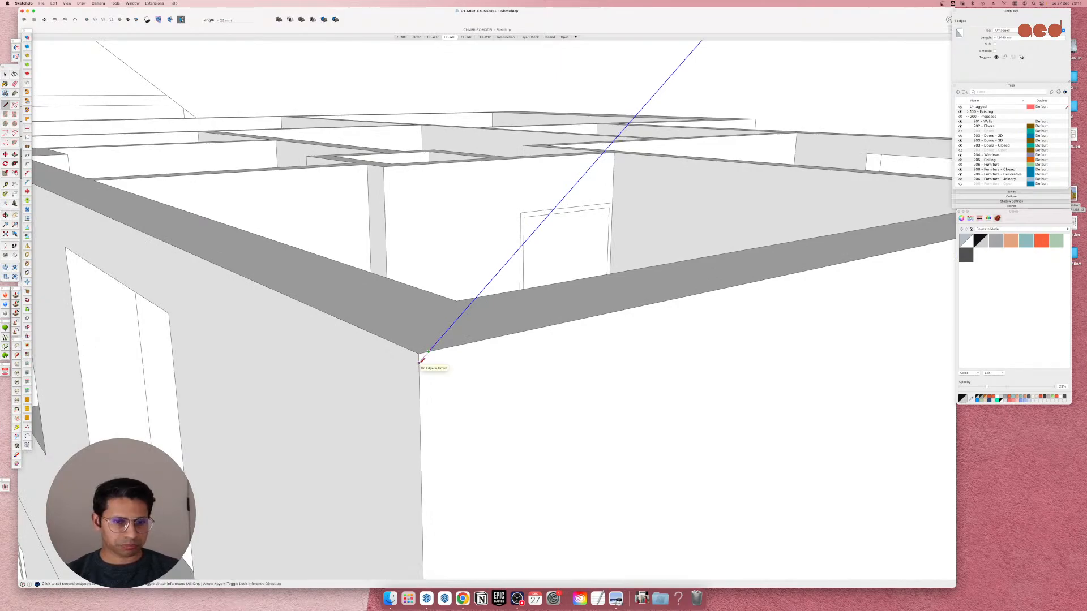
{"action": "left_click", "coordinate": [420, 361]}
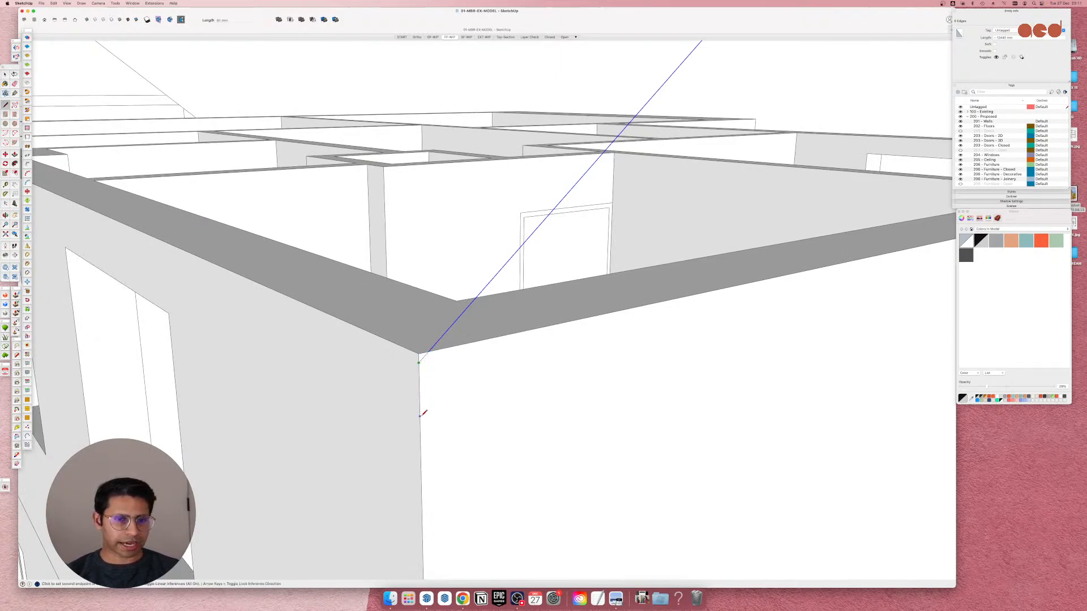
{"action": "key", "text": "Up"}
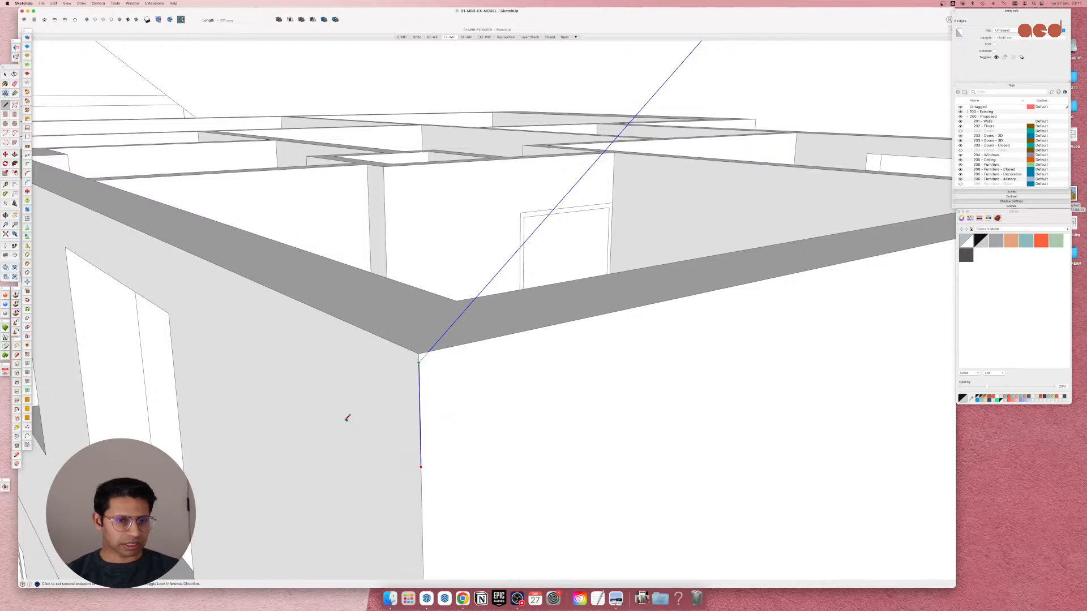
{"action": "left_click", "coordinate": [169, 311]}
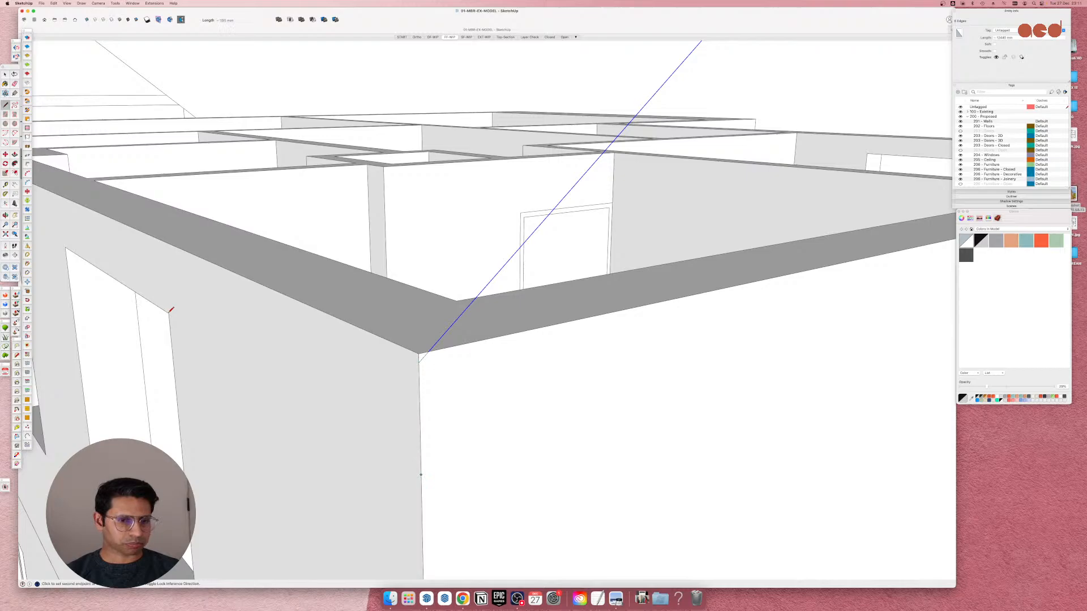
{"action": "scroll", "coordinate": [440, 266], "scroll_direction": "down", "scroll_amount": 7}
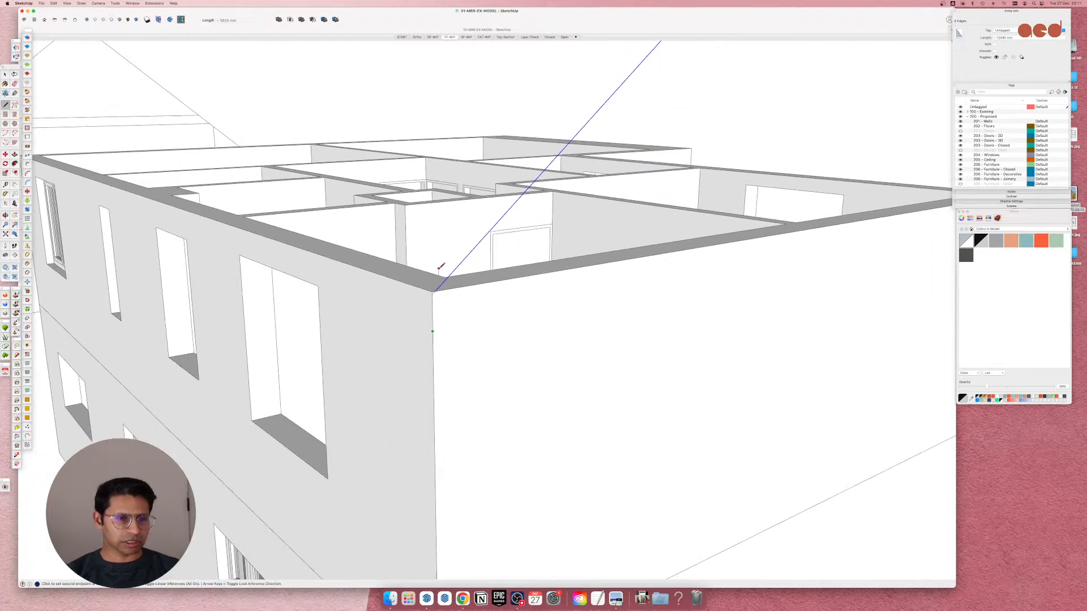
Draw a horizontal soffit line outward from the wall corner at window-head height and continue it along the red axis.
{"action": "middle_click_drag", "start_coordinate": [436, 304], "coordinate": [386, 311]}
{"action": "scroll", "coordinate": [298, 269], "scroll_direction": "up", "scroll_amount": 5}
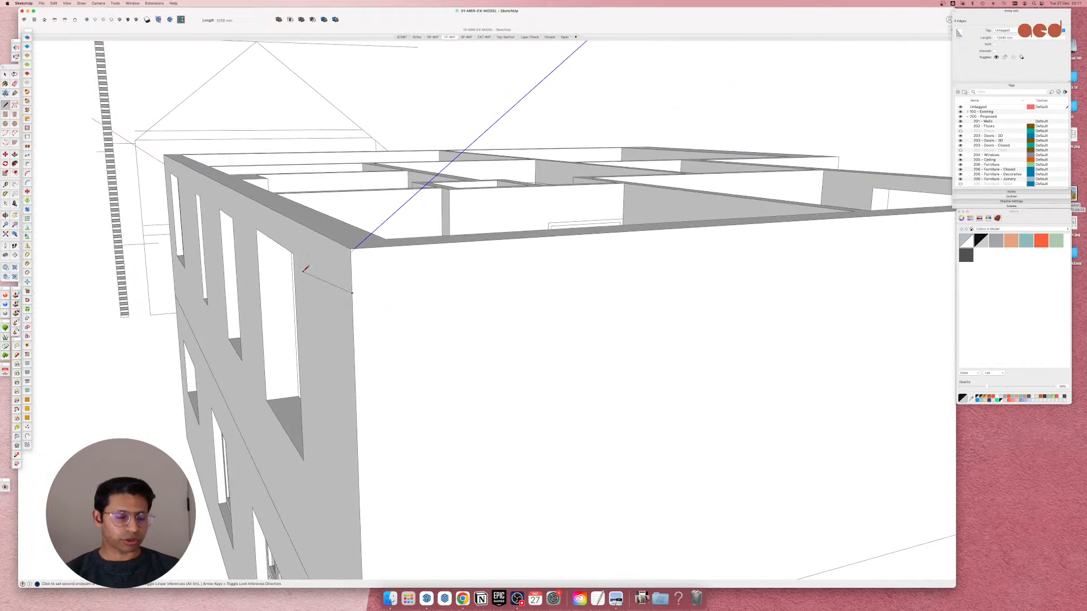
{"action": "scroll", "coordinate": [303, 273], "scroll_direction": "up", "scroll_amount": 3}
{"action": "middle_click_drag", "start_coordinate": [303, 272], "coordinate": [287, 311]}
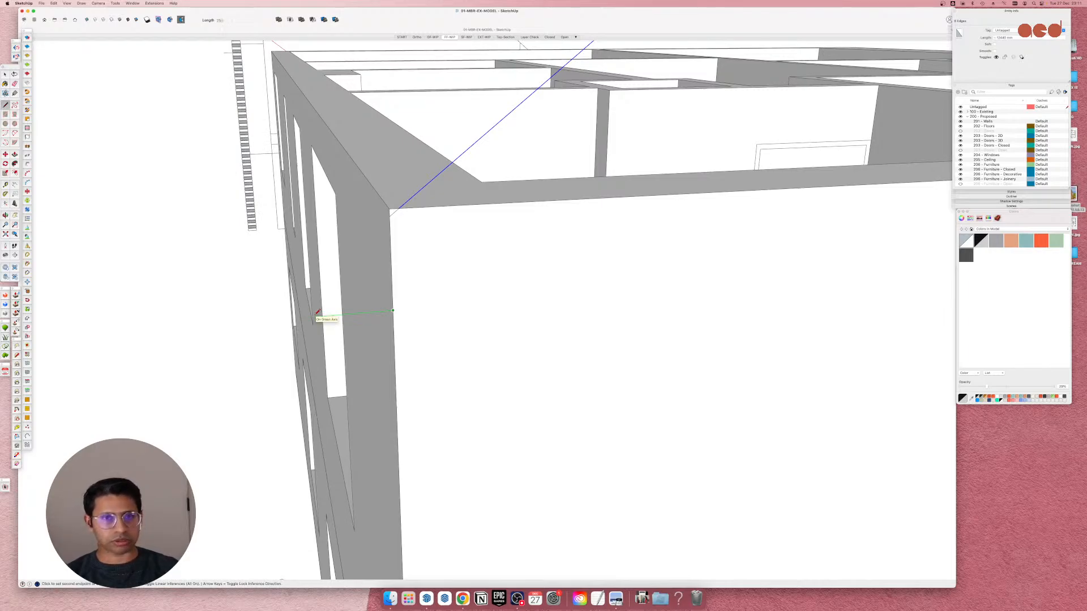
{"action": "left_click", "coordinate": [266, 321]}
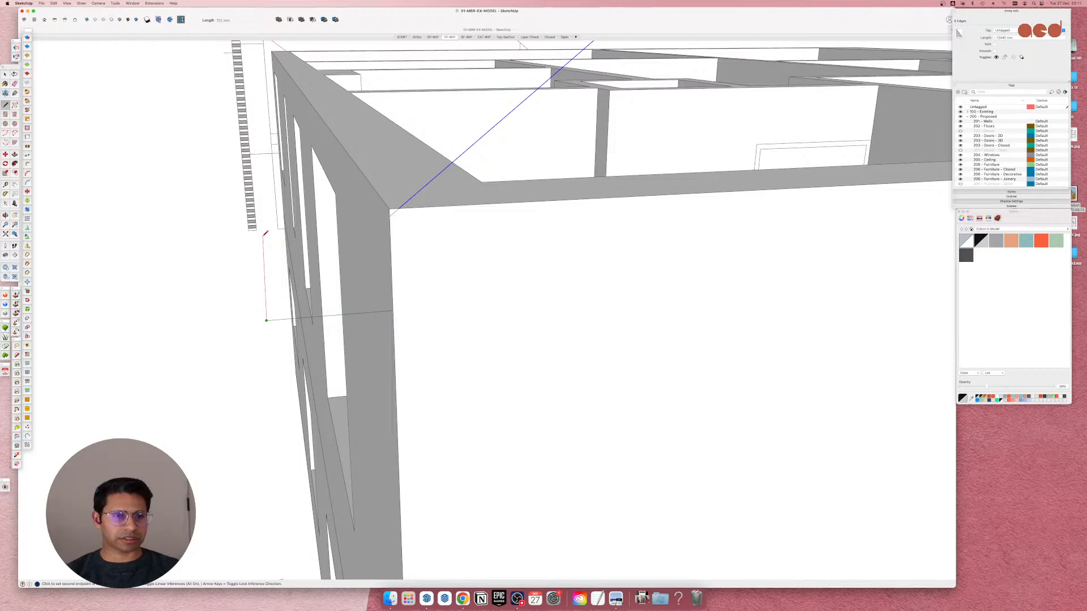
{"action": "key", "text": "Right"}
{"action": "key", "text": "space"}
{"action": "scroll", "coordinate": [263, 191], "scroll_direction": "down", "scroll_amount": 10}
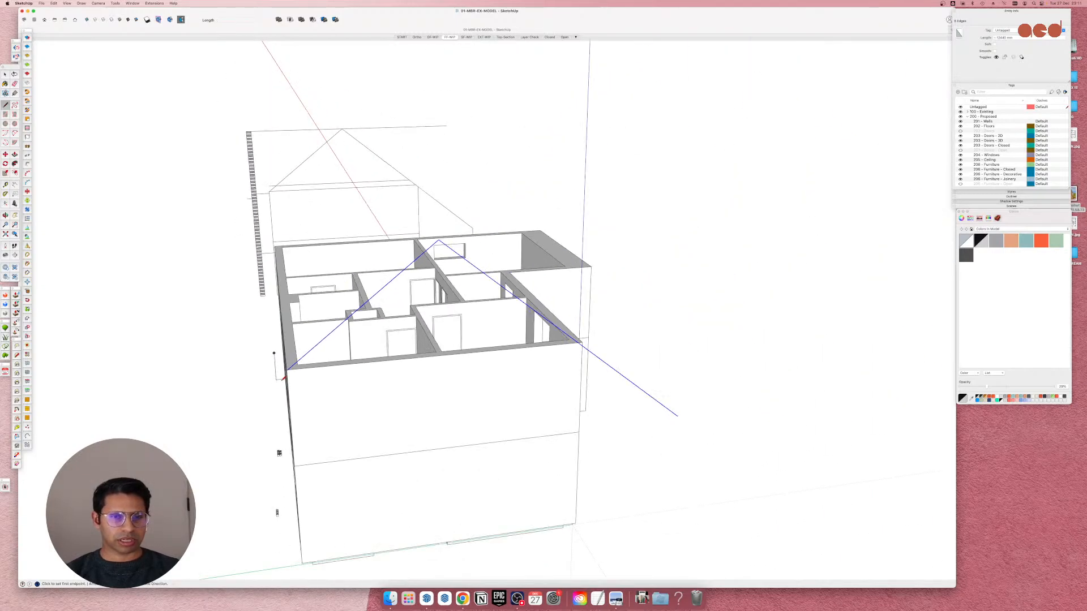
{"action": "middle_click_drag", "start_coordinate": [430, 238], "coordinate": [458, 261]}
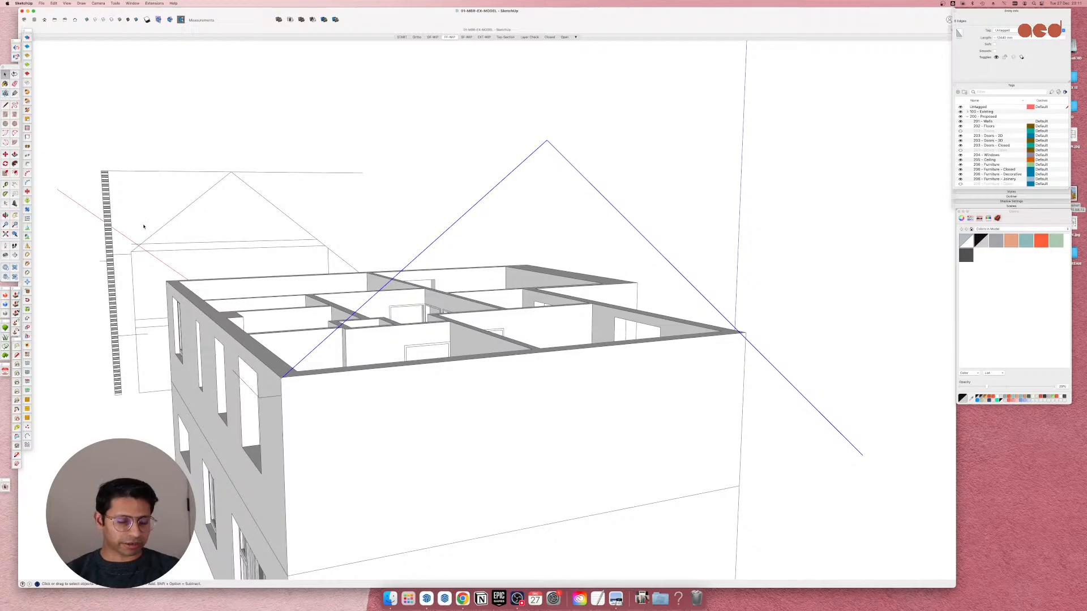
Examine the eaves and roof edge in the photo of the brick side wall, then return to the SketchUp model.
{"action": "key", "text": "ctrl+Up"}
{"action": "key", "text": "ctrl+Up"}
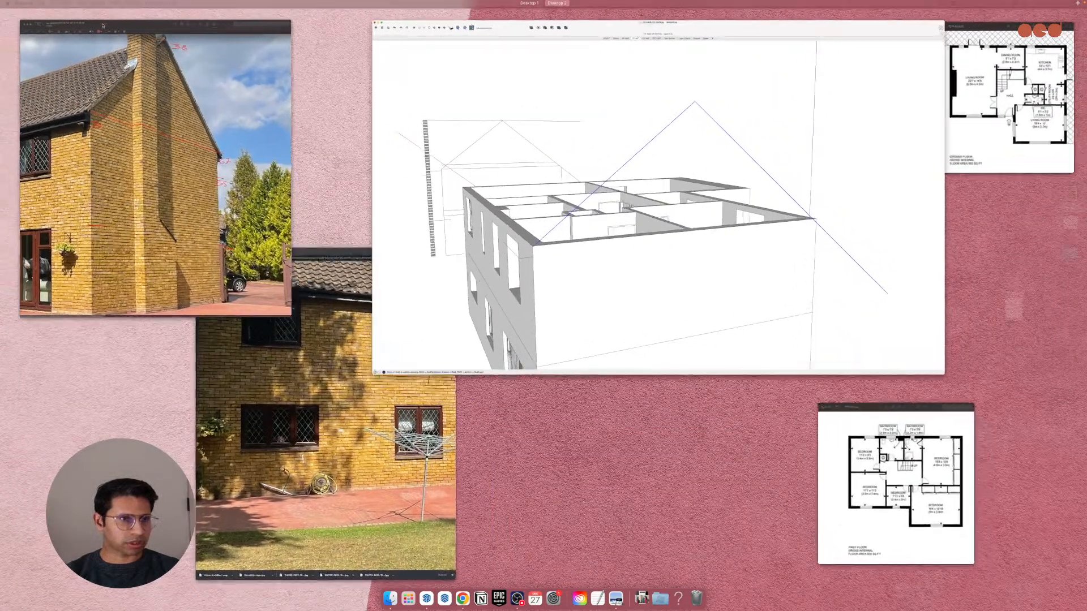
{"action": "key", "text": "ctrl+Up"}
{"action": "left_click", "coordinate": [95, 118]}
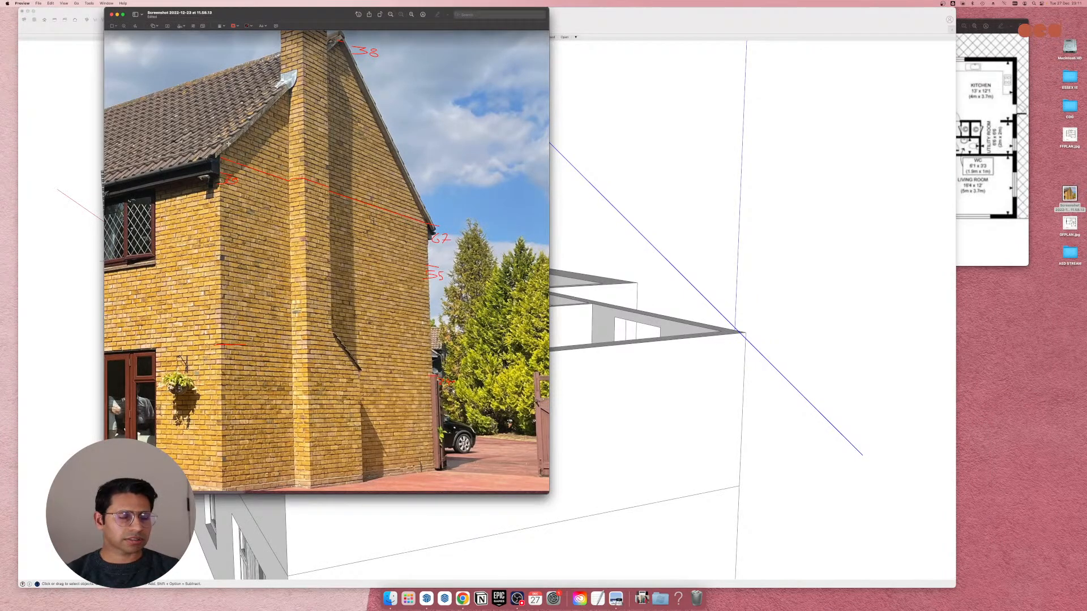
{"action": "left_click_drag", "start_coordinate": [236, 148], "coordinate": [237, 148]}
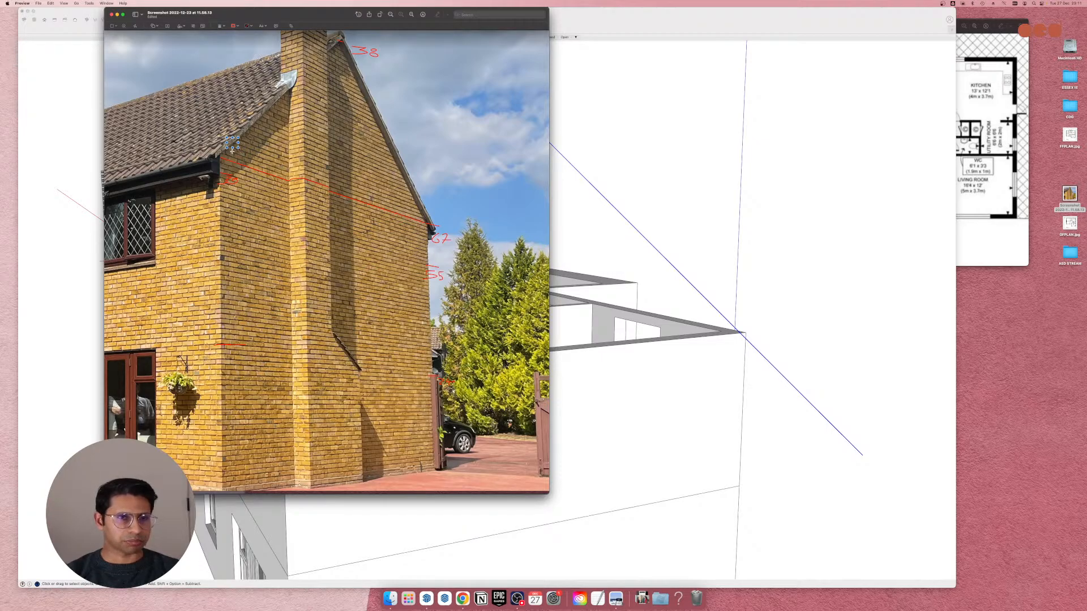
{"action": "left_click", "coordinate": [611, 206]}
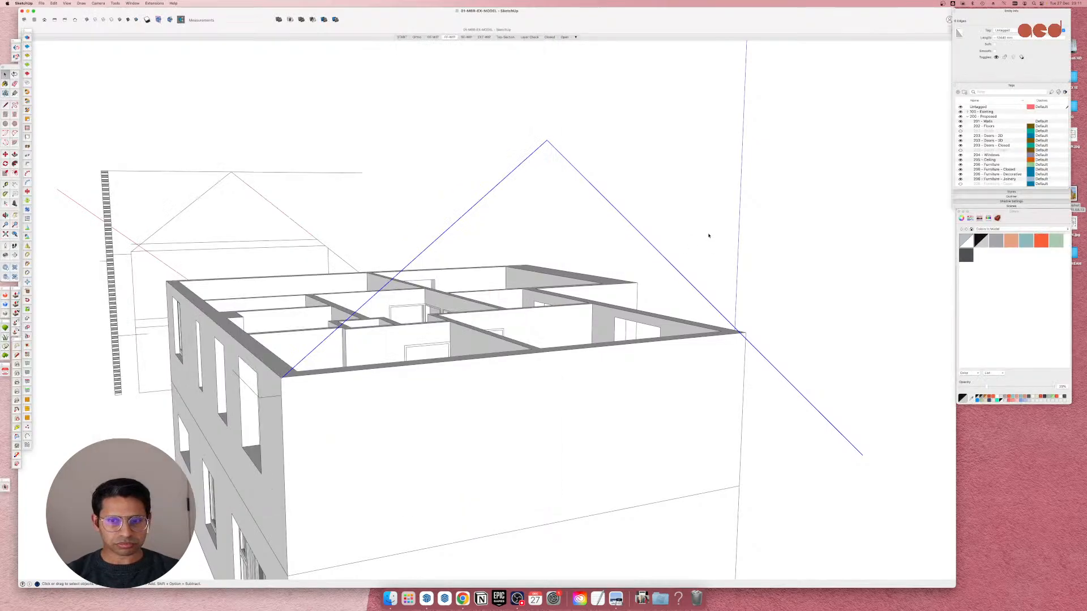
Offset the selected roof slope lines outward by 100 mm to give the roof its thickness.
{"action": "key", "text": "f"}
{"action": "left_click", "coordinate": [421, 253]}
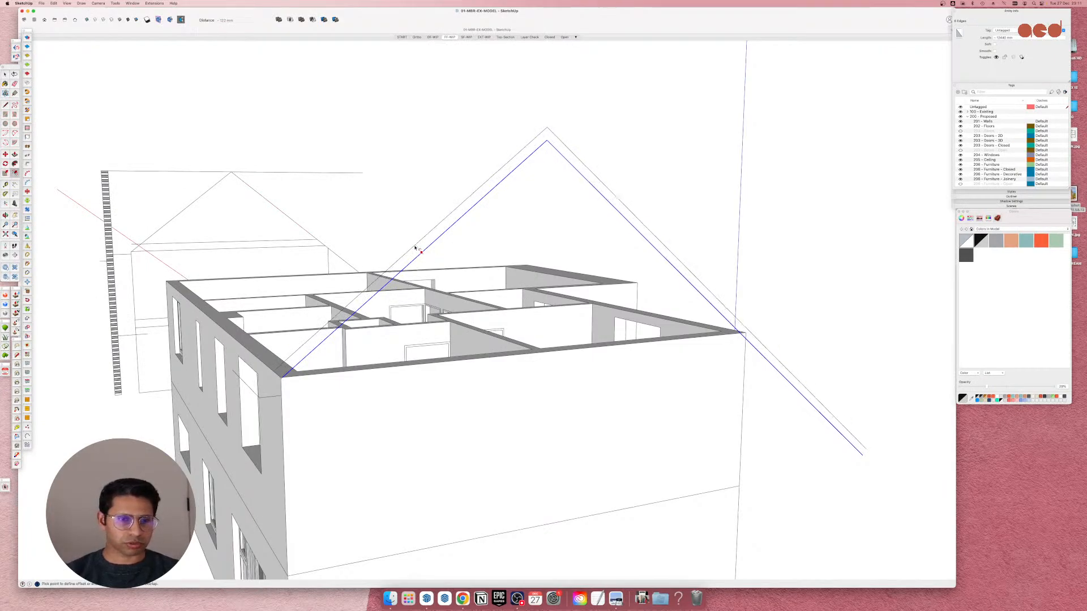
{"action": "type", "text": "1"}
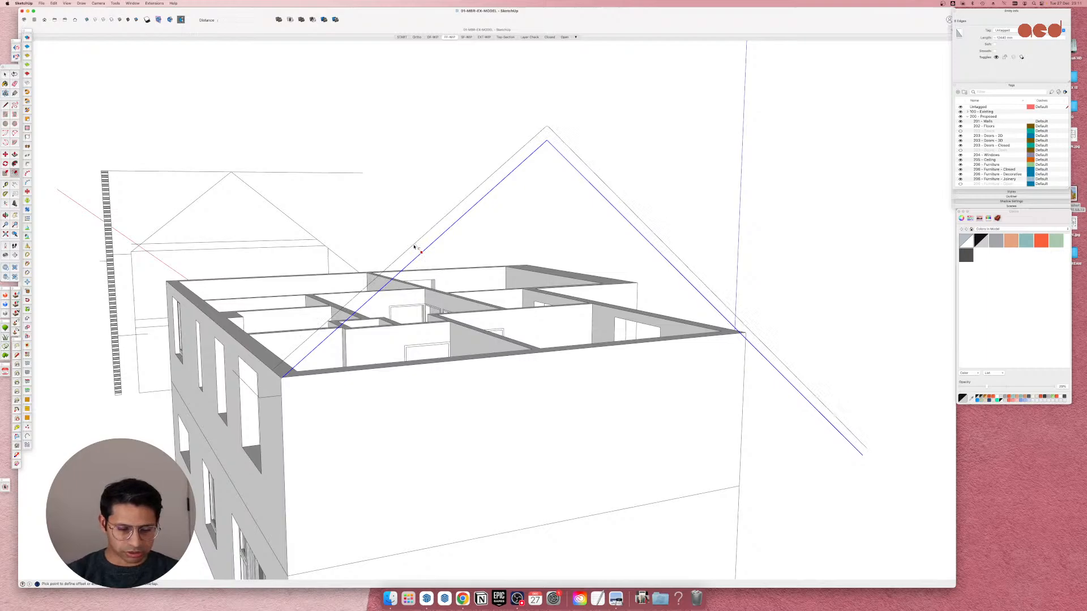
{"action": "type", "text": "00"}
{"action": "key", "text": "Return"}
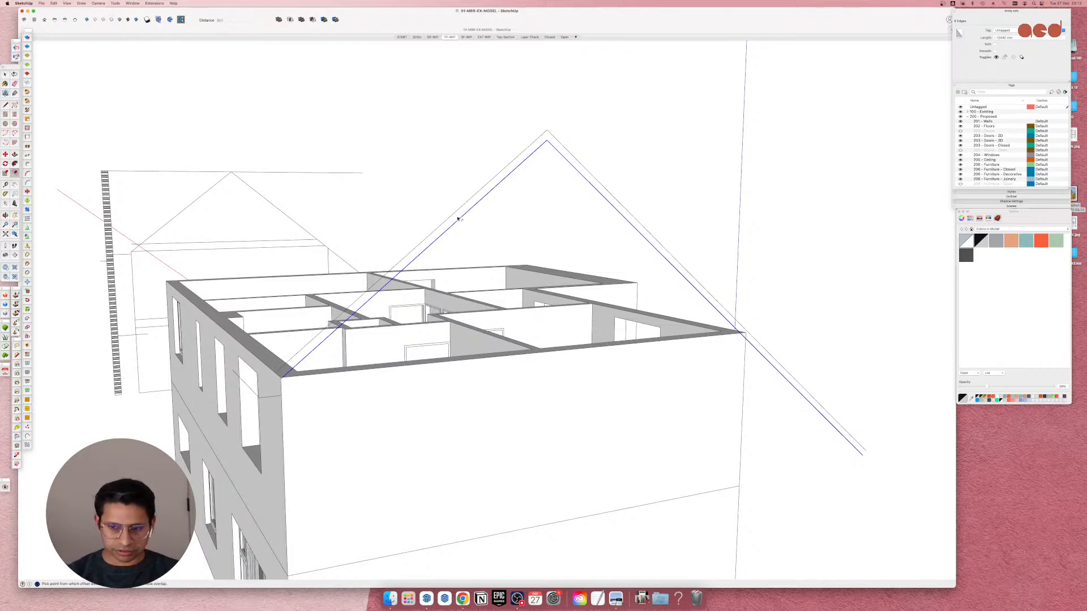
Extend the offset slope line from its lower end along the same slope, past the wall face.
{"action": "scroll", "coordinate": [268, 390], "scroll_direction": "up", "scroll_amount": 5}
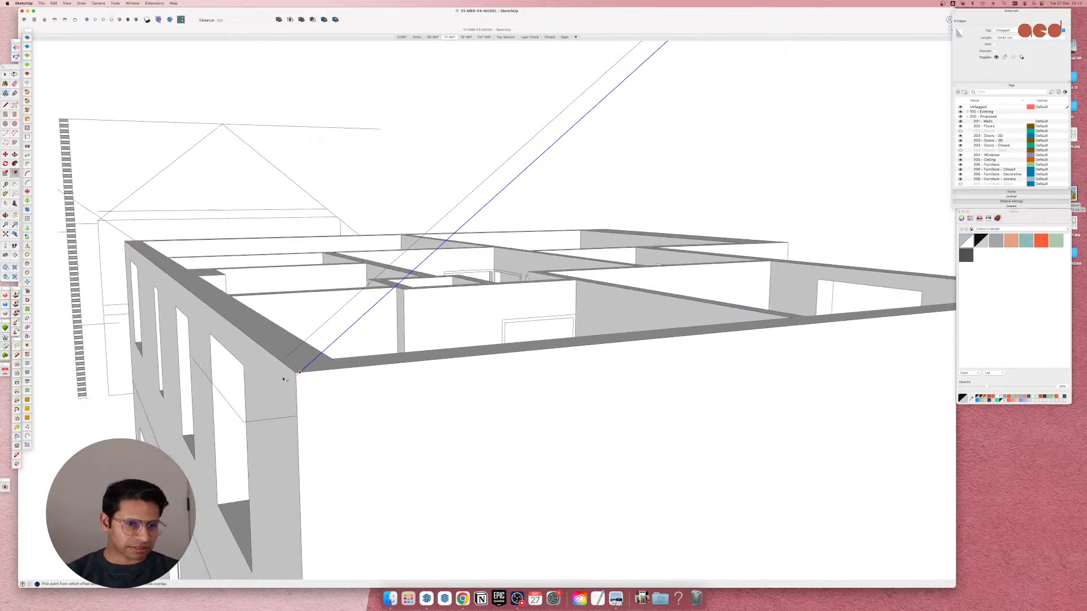
{"action": "key", "text": "l"}
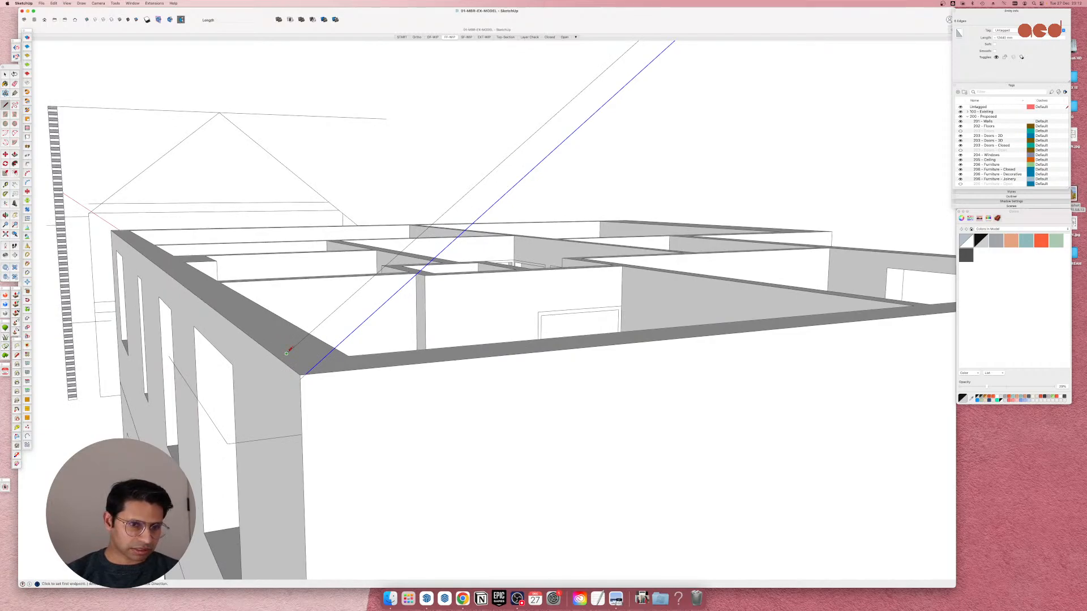
{"action": "left_click", "coordinate": [287, 354]}
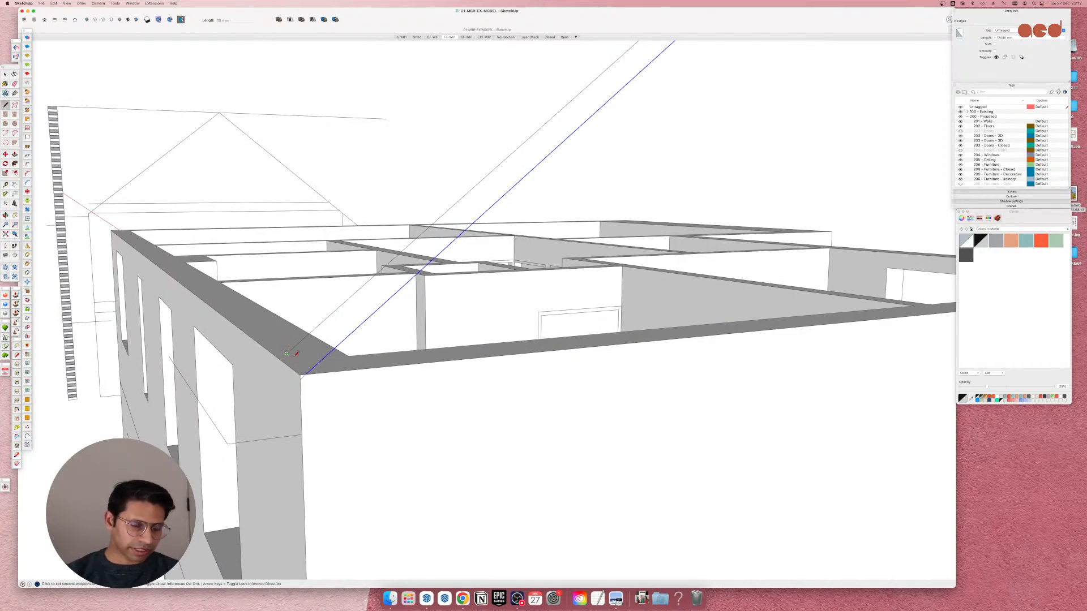
{"action": "scroll", "coordinate": [295, 355], "scroll_direction": "up", "scroll_amount": 10}
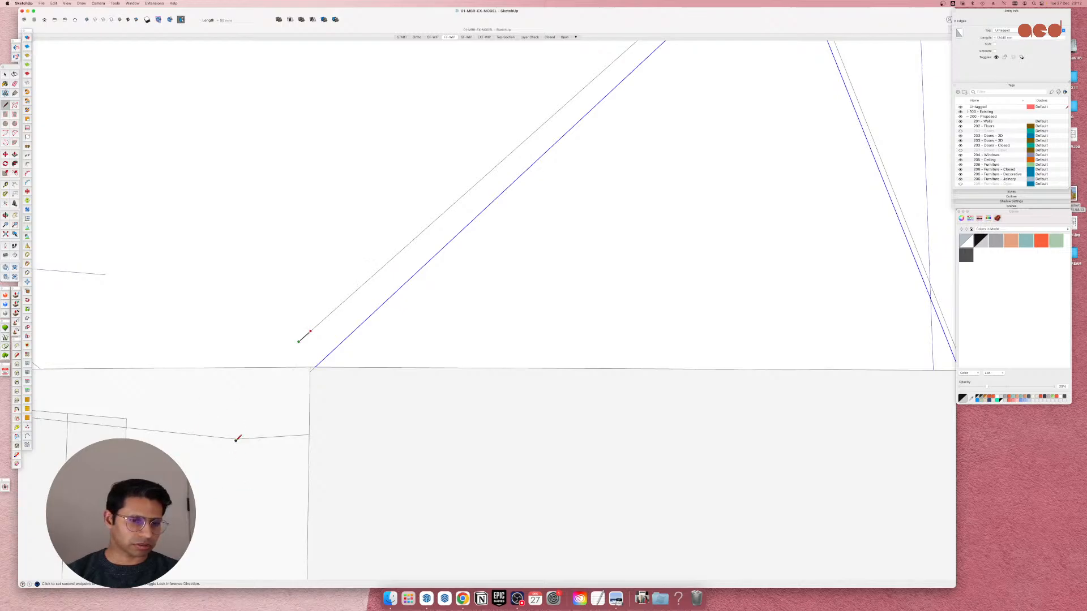
Draw a vertical fascia line from the soffit's outer end up to the offset slope line and delete the overshoot beyond it.
{"action": "middle_click_drag", "start_coordinate": [236, 436], "coordinate": [257, 424]}
{"action": "key", "text": "l"}
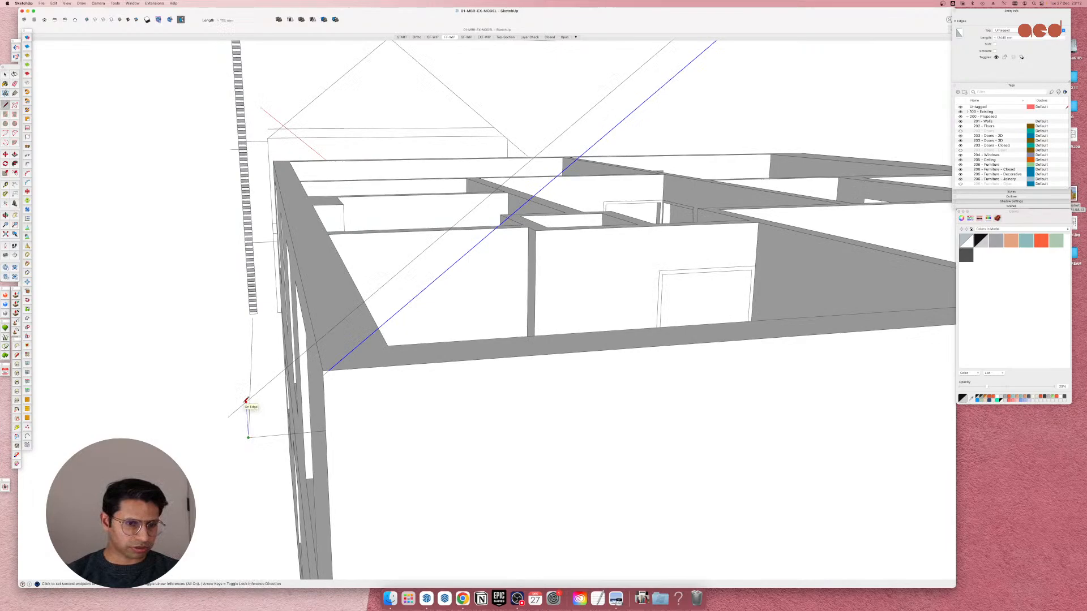
{"action": "key", "text": "space"}
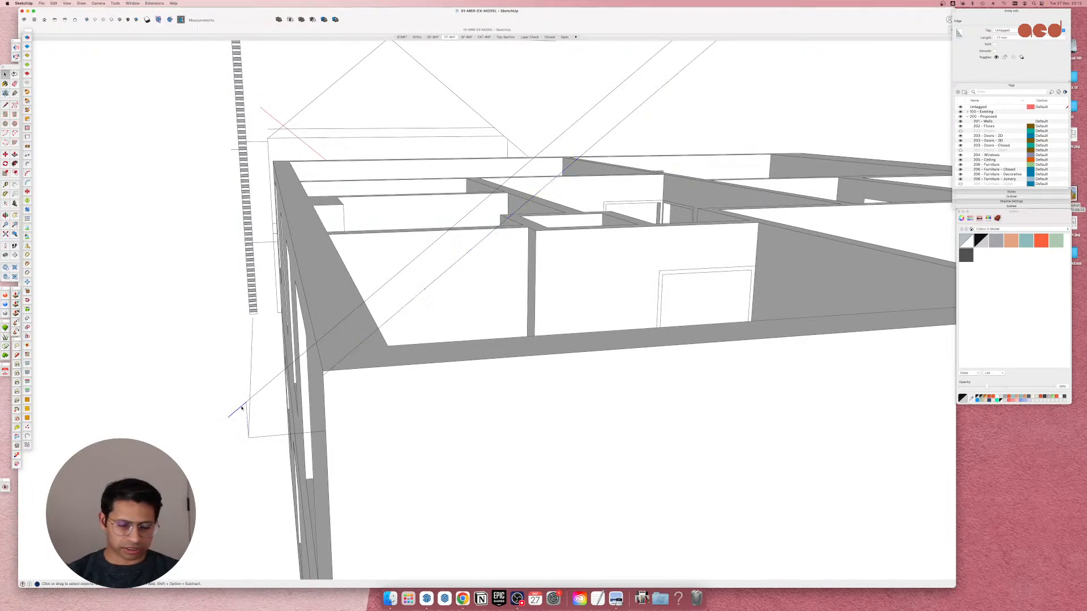
{"action": "key", "text": "Delete"}
Inspect the eaves profile at the near wall corner and the two roof slope lines crossing the opposite corner.
{"action": "scroll", "coordinate": [245, 411], "scroll_direction": "up", "scroll_amount": 5}
{"action": "scroll", "coordinate": [245, 412], "scroll_direction": "down", "scroll_amount": 5}
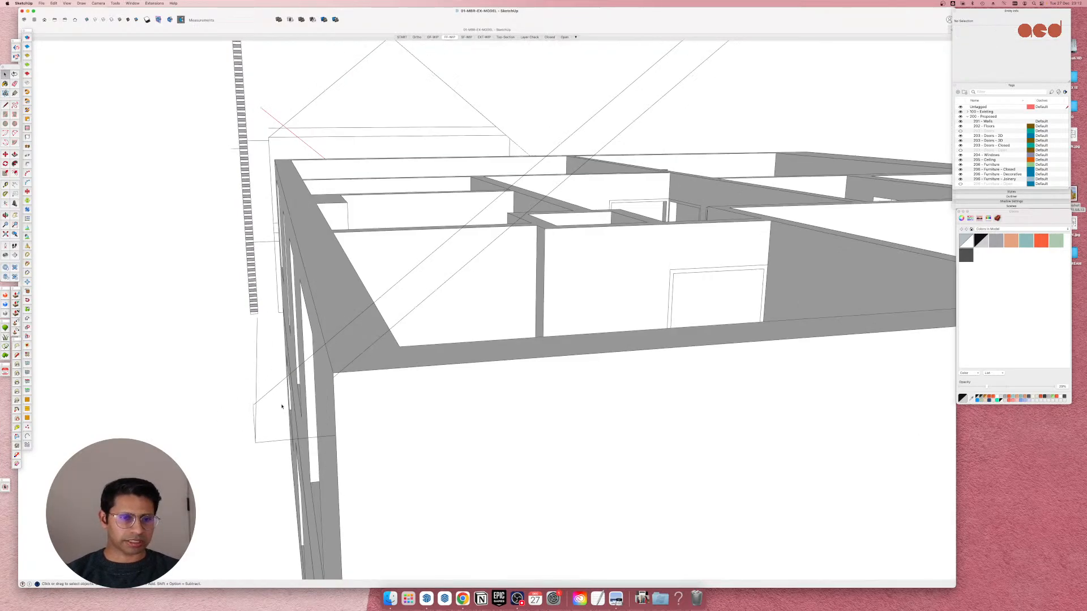
{"action": "left_click", "coordinate": [279, 386]}
{"action": "middle_click_drag", "start_coordinate": [279, 387], "coordinate": [596, 355]}
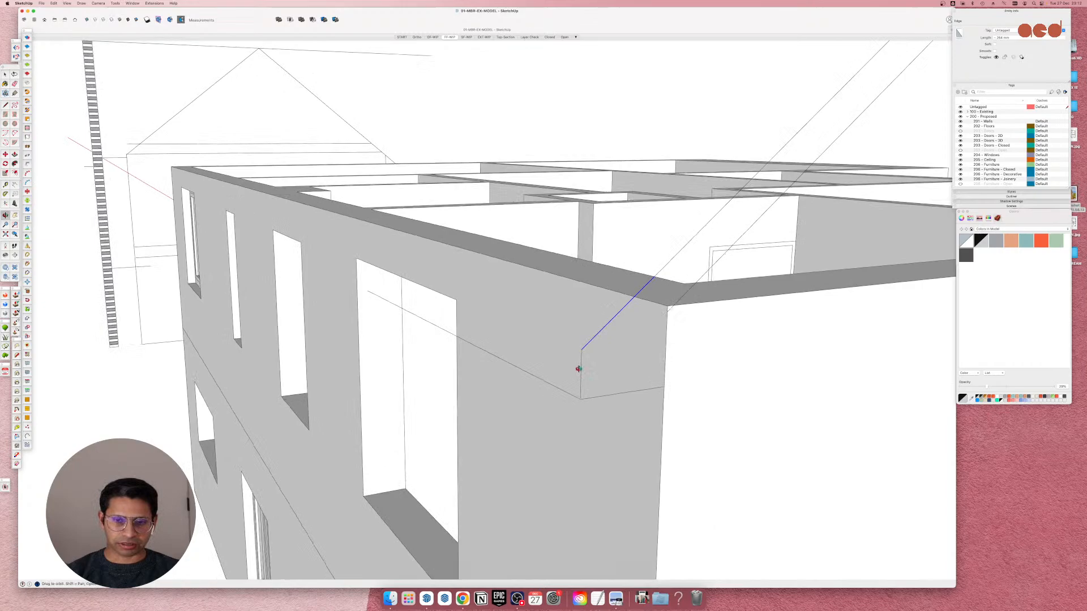
{"action": "middle_click_drag", "start_coordinate": [579, 368], "coordinate": [585, 377]}
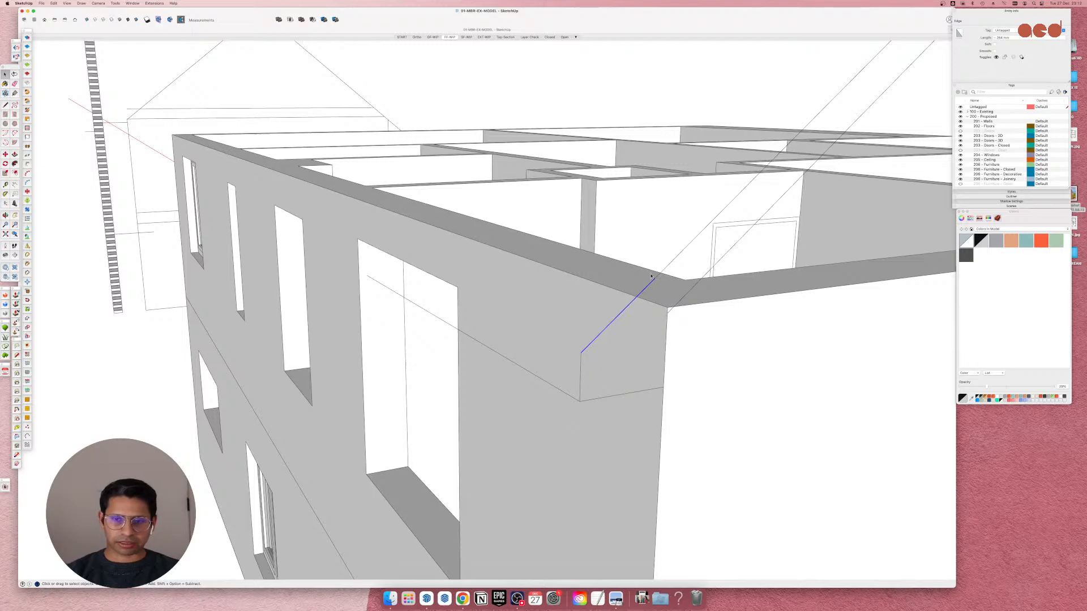
{"action": "scroll", "coordinate": [473, 461], "scroll_direction": "down", "scroll_amount": 10}
{"action": "scroll", "coordinate": [448, 436], "scroll_direction": "up", "scroll_amount": 2}
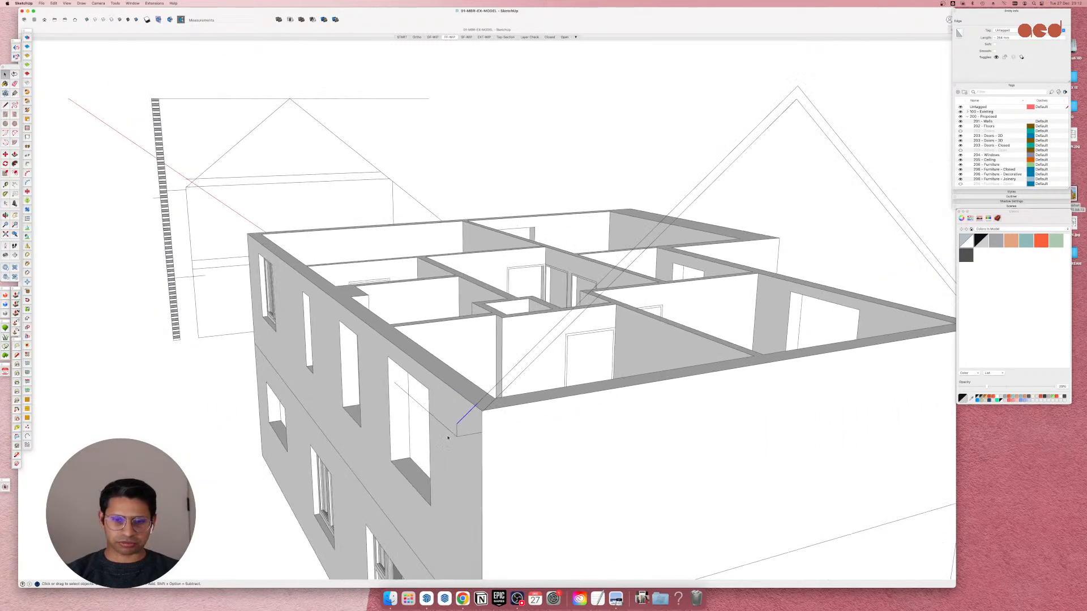
{"action": "scroll", "coordinate": [448, 436], "scroll_direction": "down", "scroll_amount": 2}
{"action": "scroll", "coordinate": [447, 435], "scroll_direction": "down", "scroll_amount": 2}
{"action": "scroll", "coordinate": [442, 423], "scroll_direction": "up", "scroll_amount": 2}
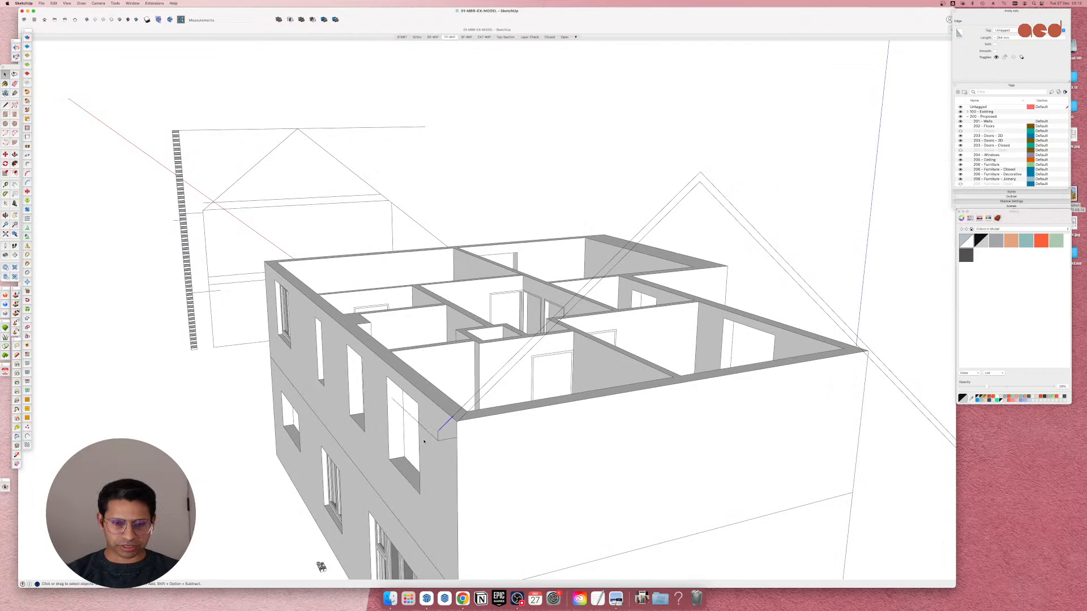
{"action": "scroll", "coordinate": [425, 442], "scroll_direction": "down", "scroll_amount": 2}
{"action": "scroll", "coordinate": [568, 415], "scroll_direction": "up", "scroll_amount": 6}
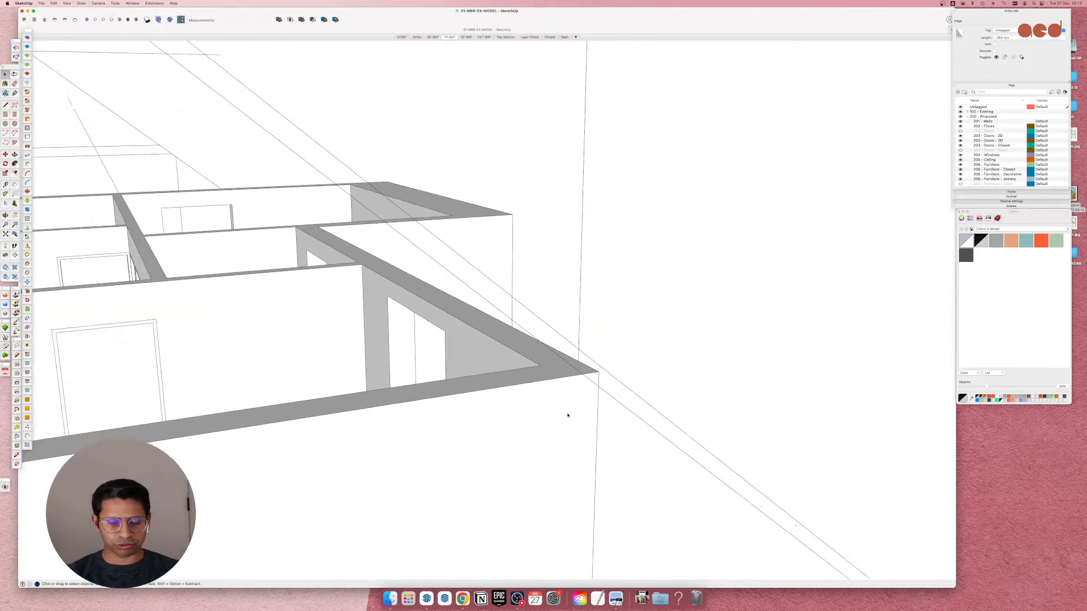
Draw a short vertical line down the opposite wall corner and a horizontal soffit line from its lower end past the wall, across both roof slope lines.
{"action": "mouse_move", "coordinate": [568, 415]}
{"action": "middle_mouse_down"}
{"action": "mouse_move", "coordinate": [422, 374]}
{"action": "mouse_move", "coordinate": [379, 338]}
{"action": "middle_mouse_up"}
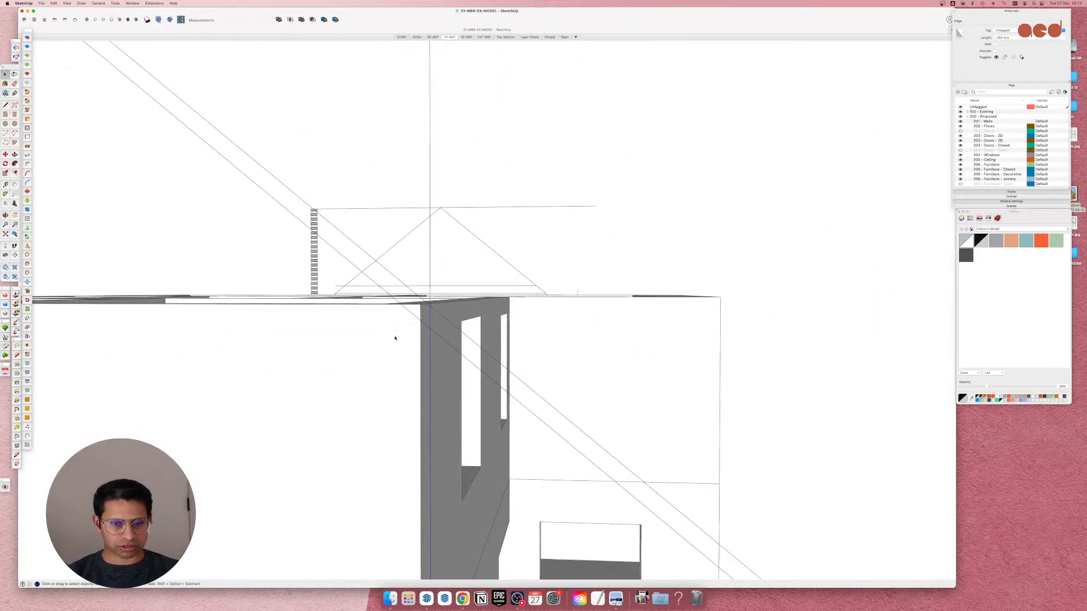
{"action": "key", "text": "l"}
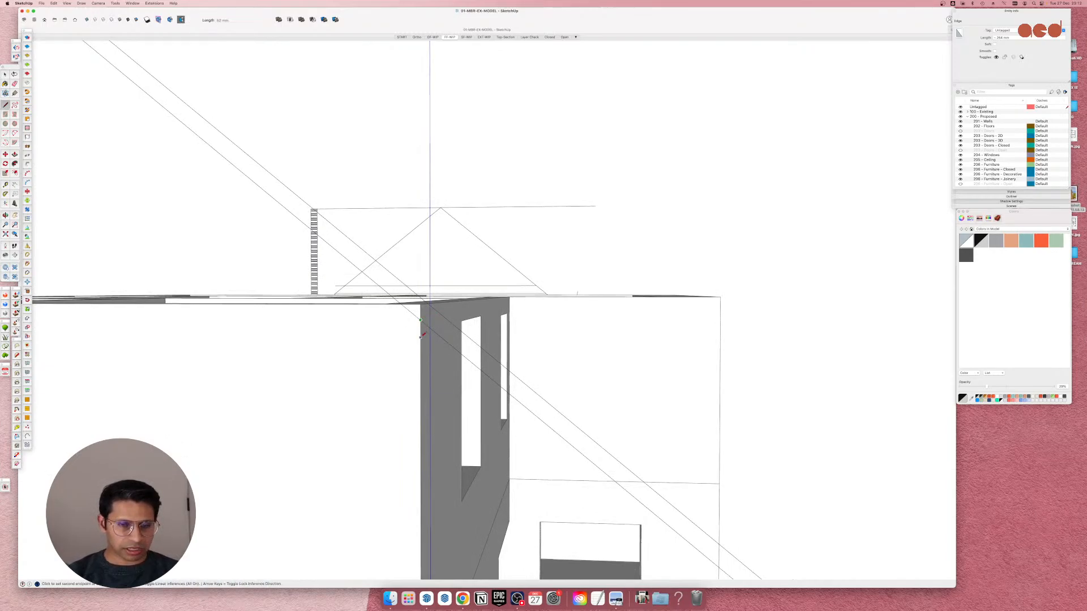
{"action": "left_click", "coordinate": [420, 321]}
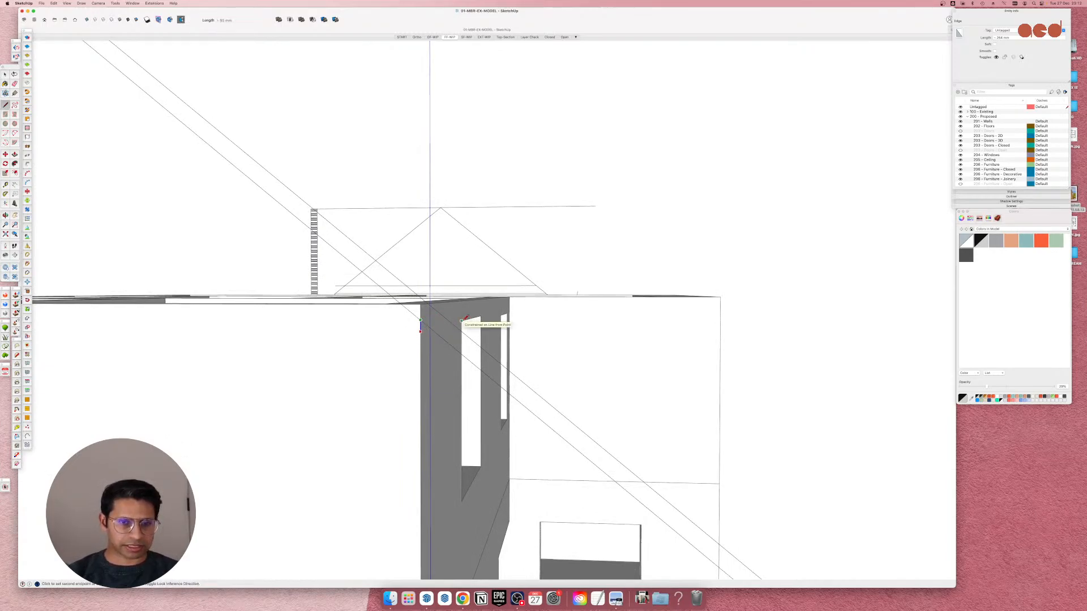
{"action": "left_click", "coordinate": [463, 322]}
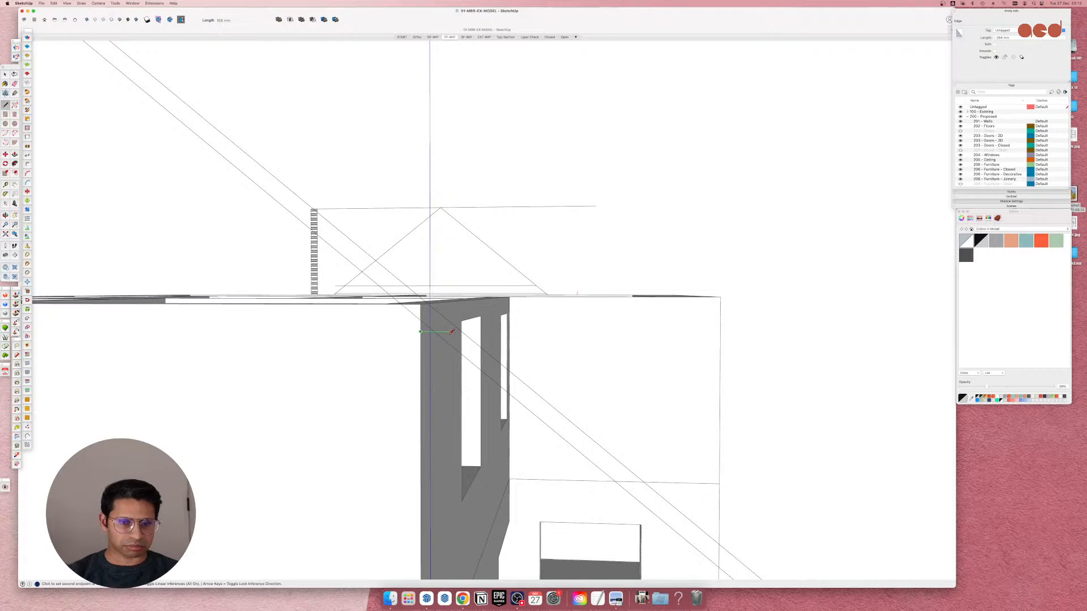
{"action": "key", "text": "Left"}
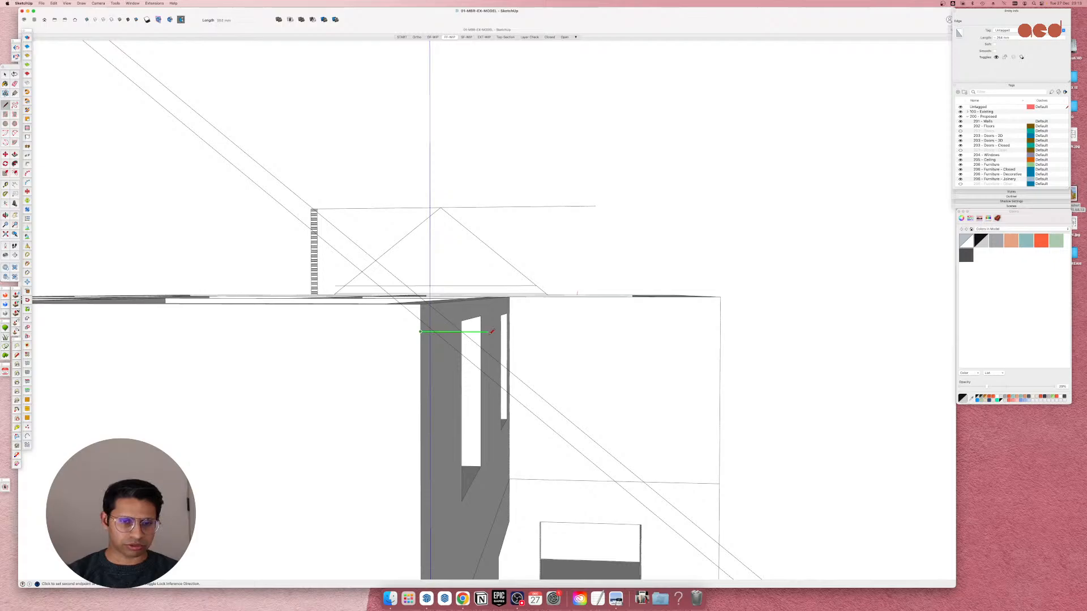
{"action": "key", "text": "Escape"}
{"action": "scroll", "coordinate": [433, 316], "scroll_direction": "up", "scroll_amount": 5}
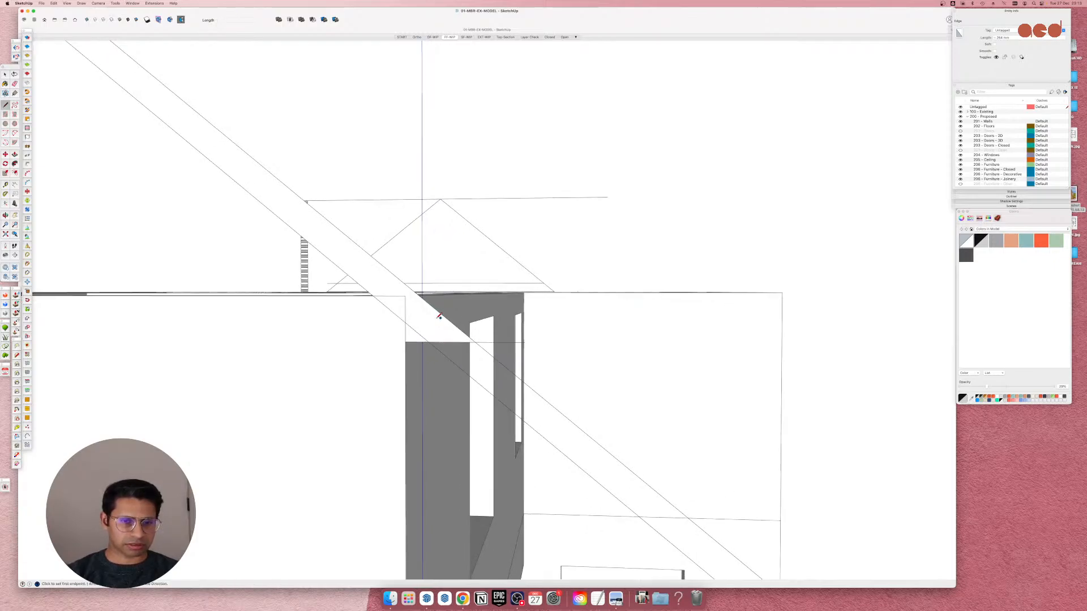
Draw a vertical fascia line from a point on the soffit line up to the outer roof slope line.
{"action": "middle_click_drag", "start_coordinate": [433, 316], "coordinate": [469, 337]}
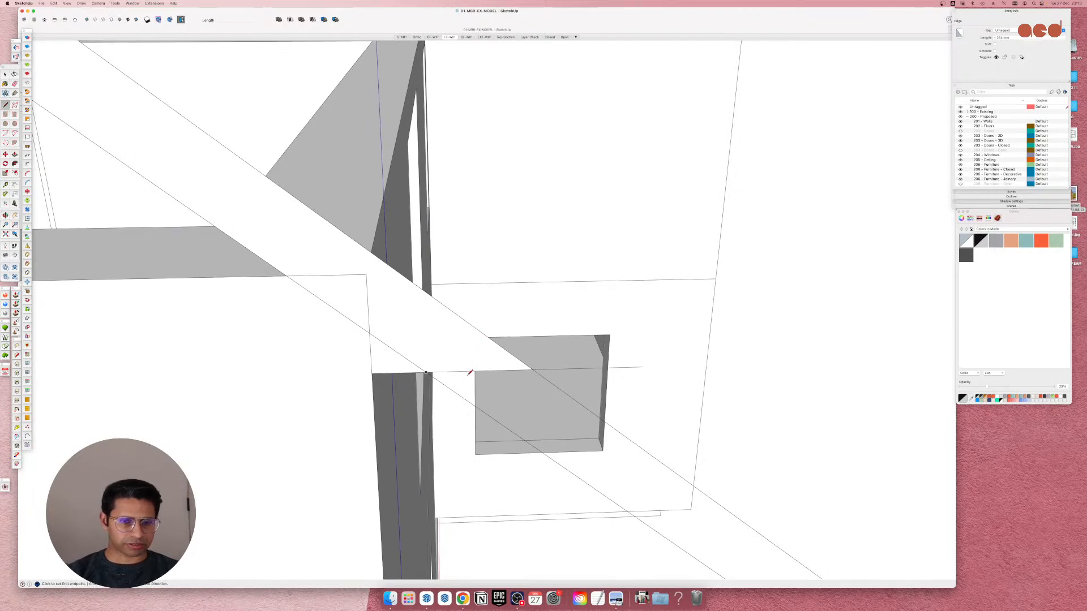
{"action": "left_click", "coordinate": [372, 373]}
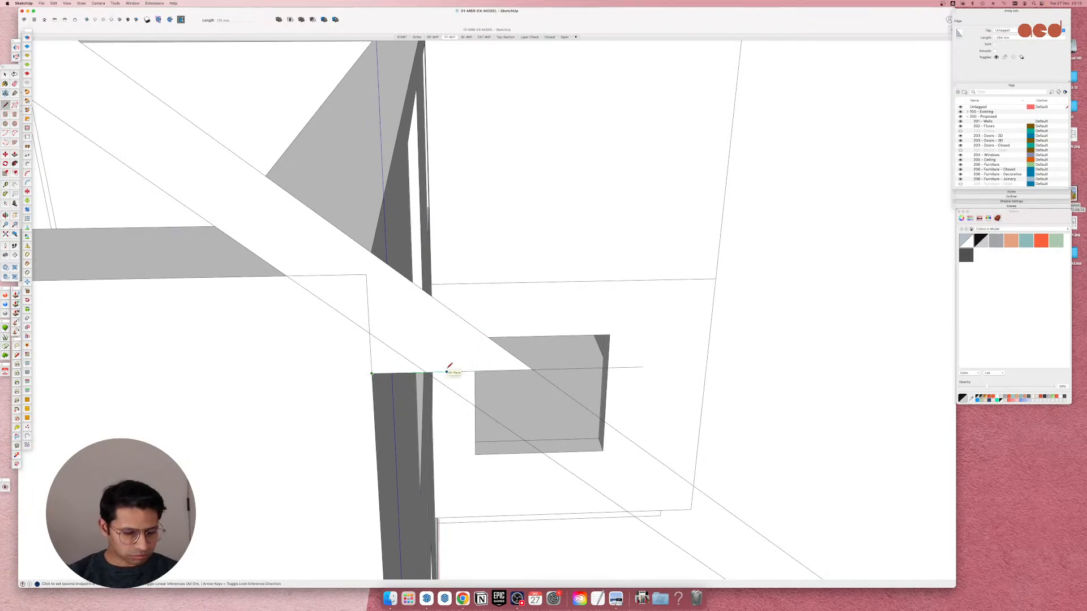
{"action": "key", "text": "Escape"}
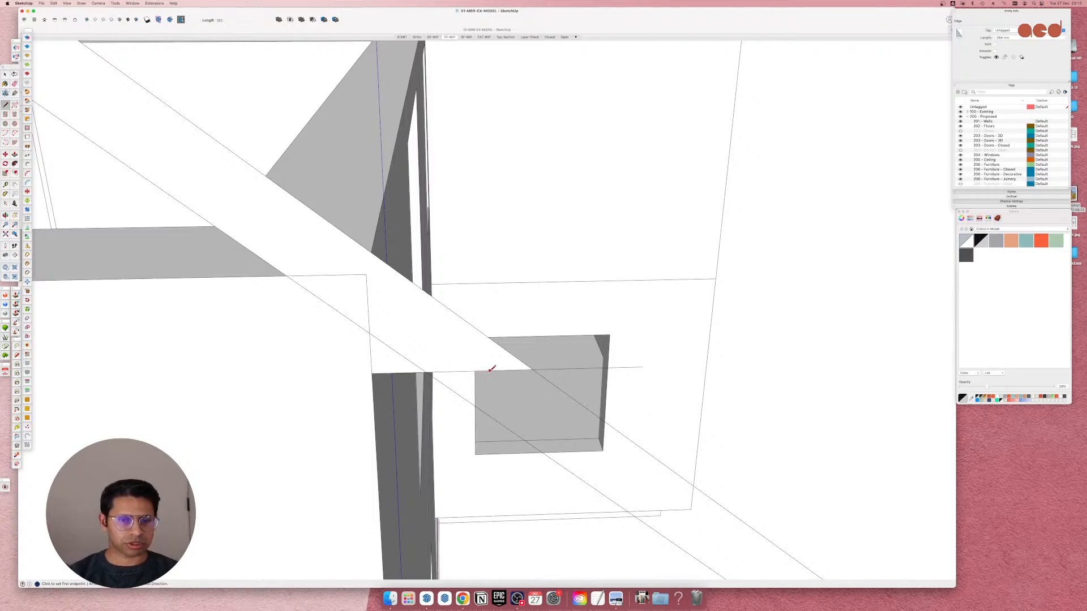
{"action": "left_click", "coordinate": [459, 371]}
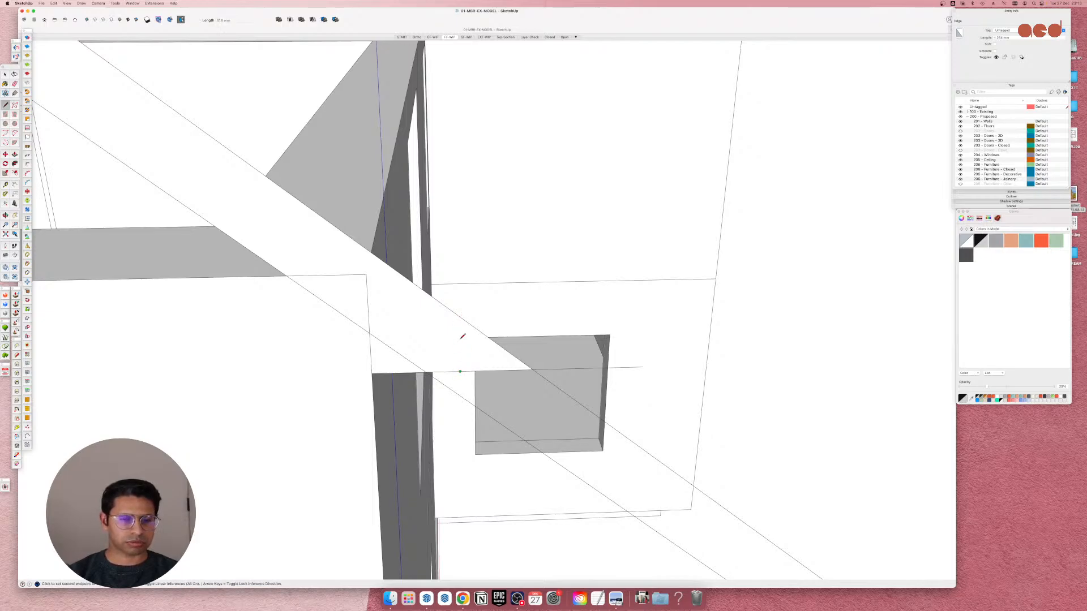
{"action": "key", "text": "Up"}
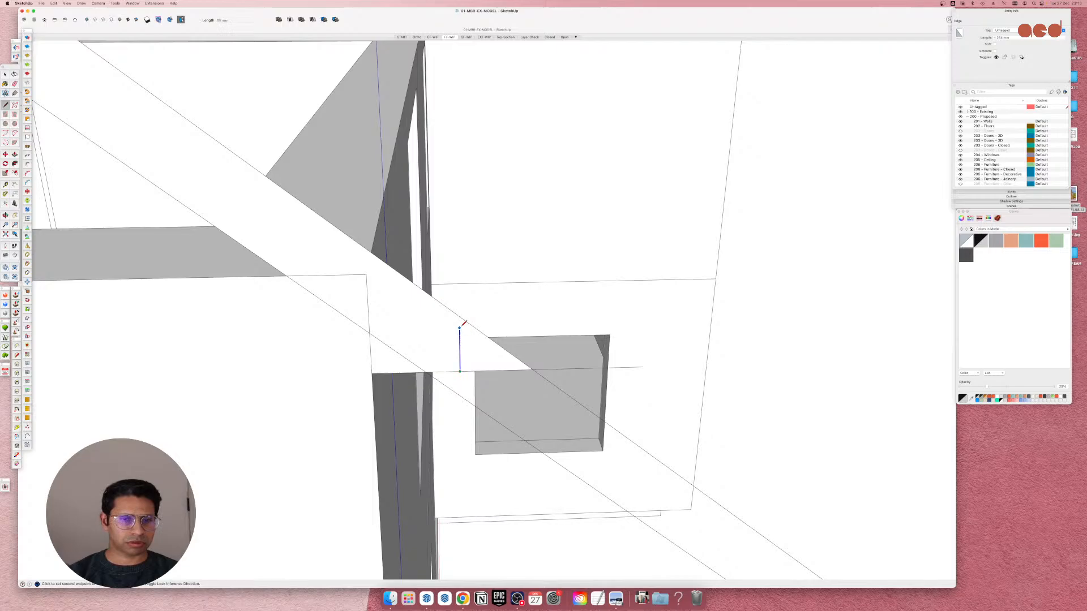
{"action": "left_click", "coordinate": [460, 317]}
Erase the parts of the slope lines and soffit line that overshoot the fascia and wall corner.
{"action": "key", "text": "space"}
{"action": "left_click", "coordinate": [467, 323]}
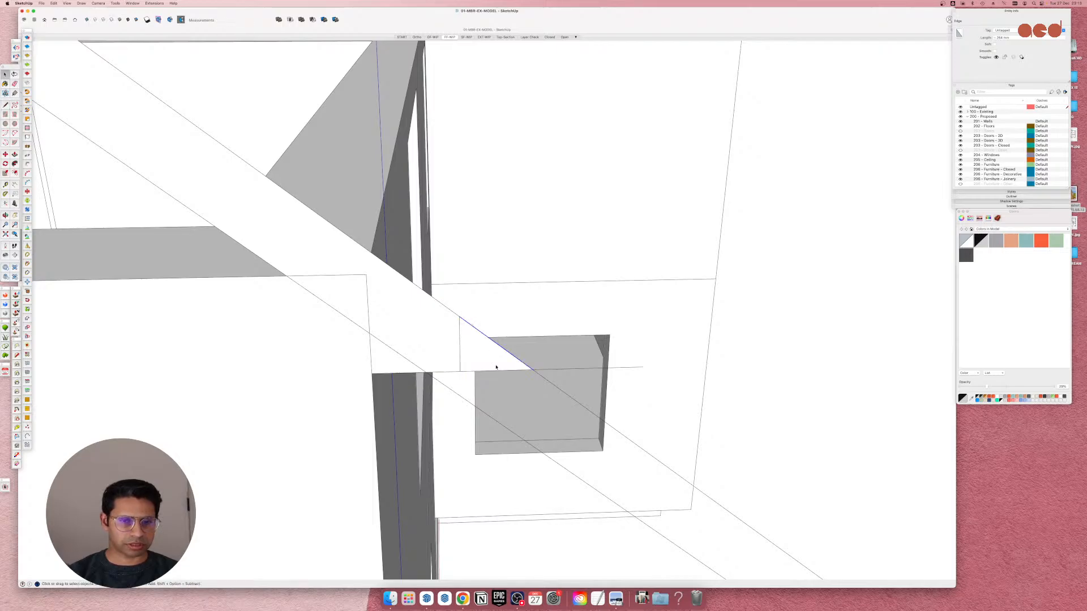
{"action": "left_click", "coordinate": [509, 371], "text": "shift"}
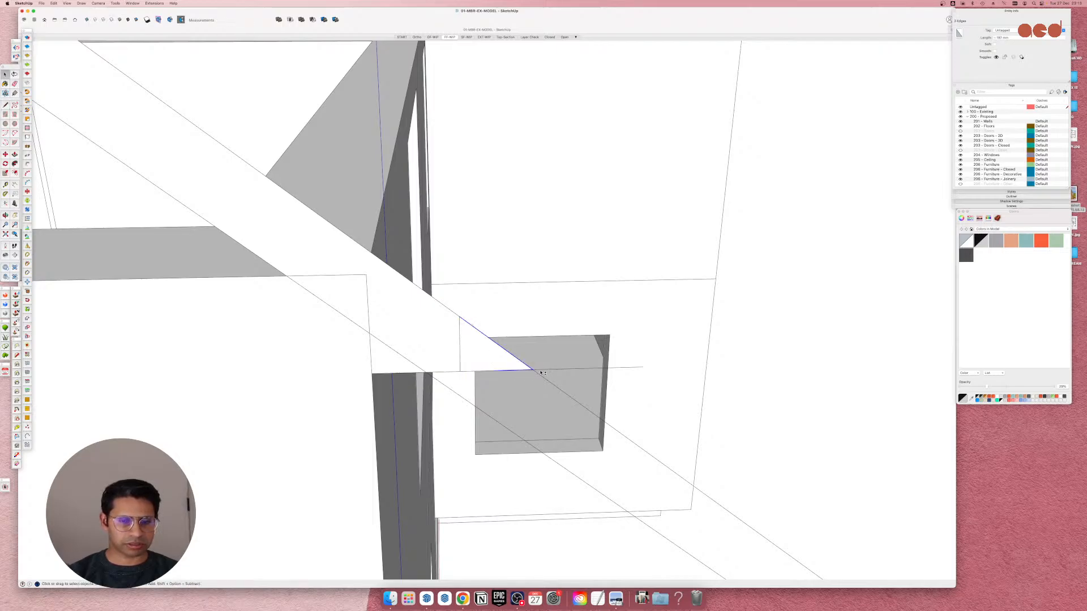
{"action": "key", "text": "e"}
{"action": "left_click_drag", "start_coordinate": [538, 372], "coordinate": [490, 370]}
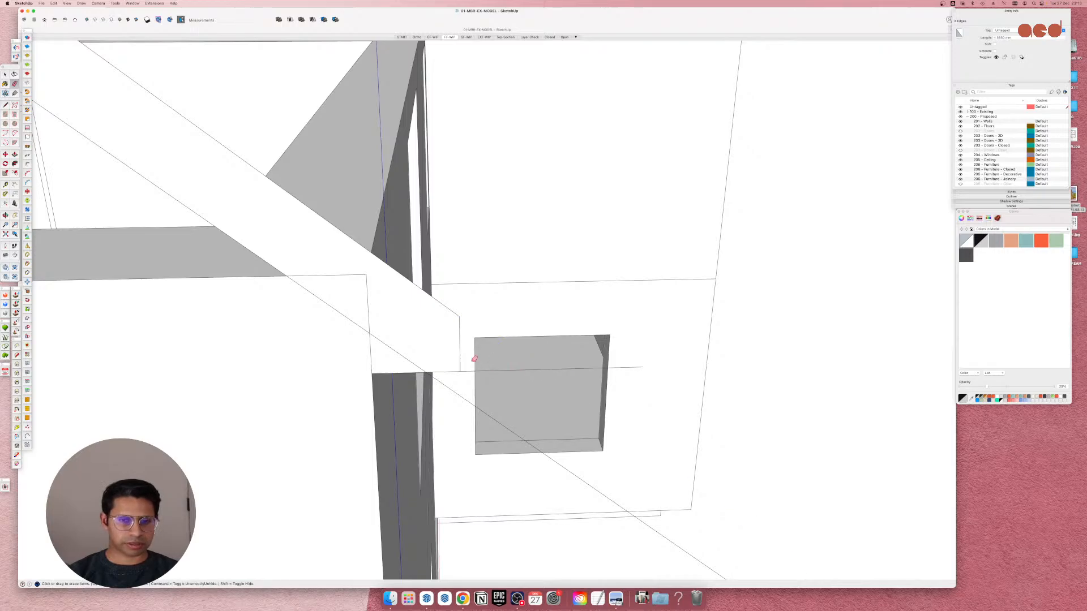
{"action": "left_click", "coordinate": [490, 370]}
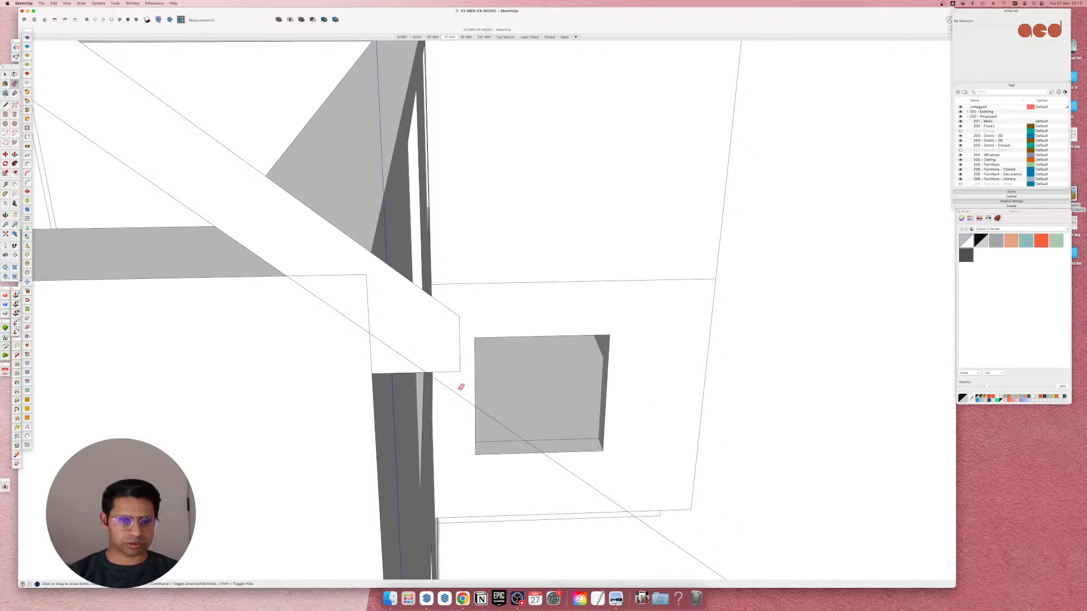
{"action": "left_click", "coordinate": [457, 392]}
Try erasing the short edge where the eaves profile meets the near wall corner and undo the erasure.
{"action": "scroll", "coordinate": [497, 408], "scroll_direction": "down", "scroll_amount": 10}
{"action": "scroll", "coordinate": [488, 397], "scroll_direction": "down", "scroll_amount": 5}
{"action": "middle_click_drag", "start_coordinate": [457, 362], "coordinate": [357, 410]}
{"action": "scroll", "coordinate": [435, 421], "scroll_direction": "up", "scroll_amount": 3}
{"action": "scroll", "coordinate": [434, 421], "scroll_direction": "up", "scroll_amount": 5}
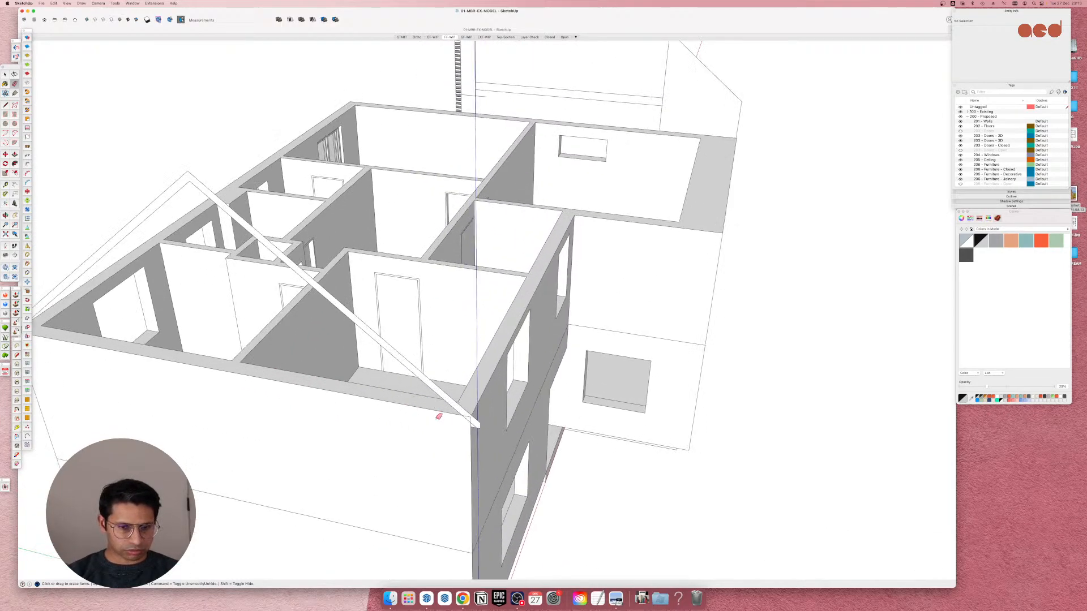
{"action": "left_click", "coordinate": [471, 412], "text": "shift"}
{"action": "key", "text": "super+z"}
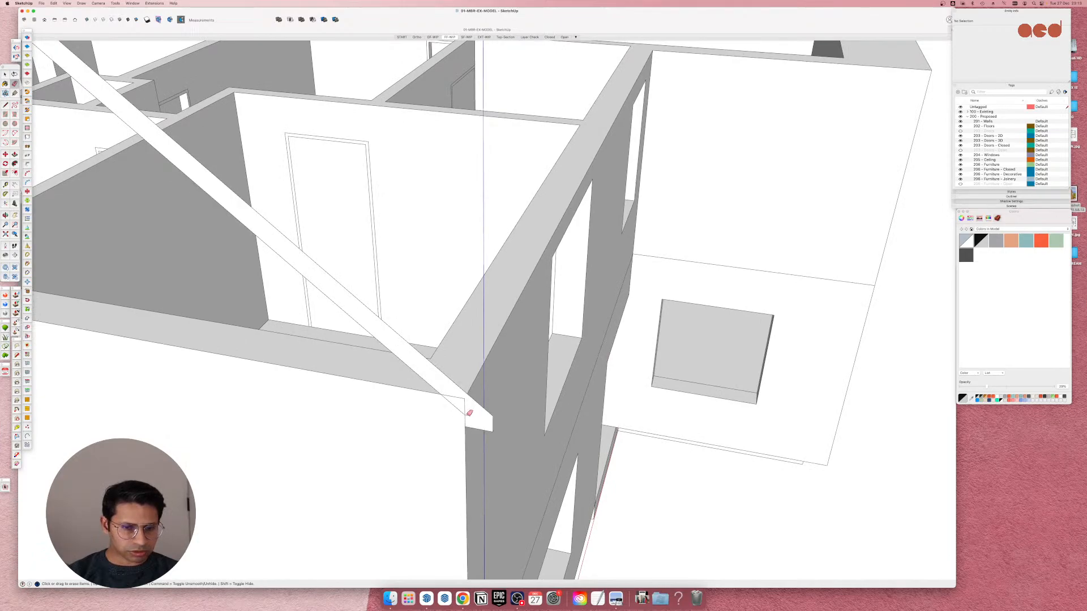
{"action": "scroll", "coordinate": [468, 413], "scroll_direction": "up", "scroll_amount": 4}
{"action": "key", "text": "l"}
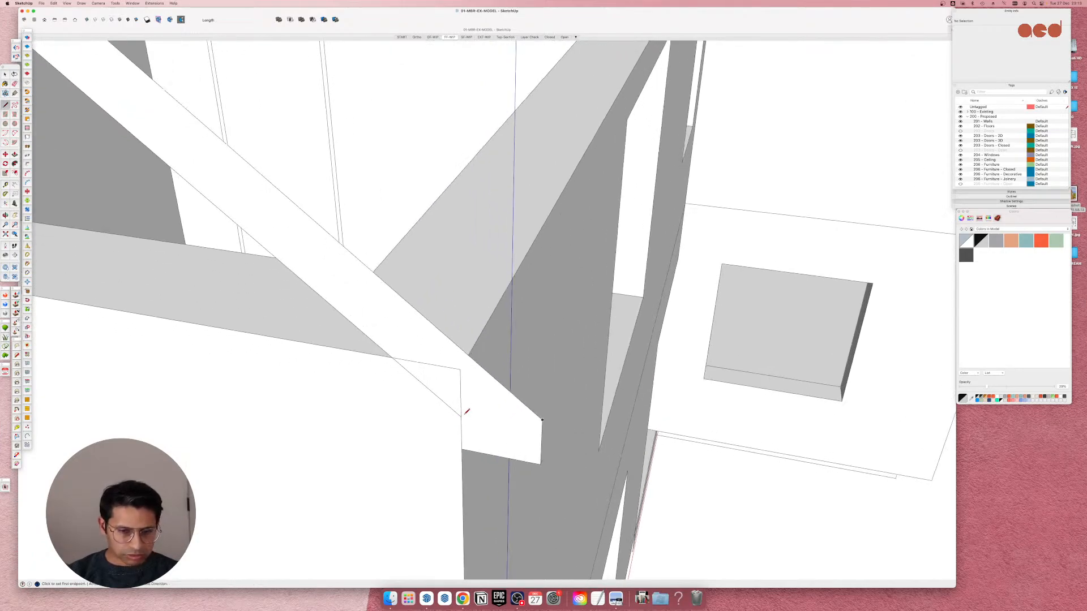
{"action": "scroll", "coordinate": [463, 416], "scroll_direction": "down", "scroll_amount": 6}
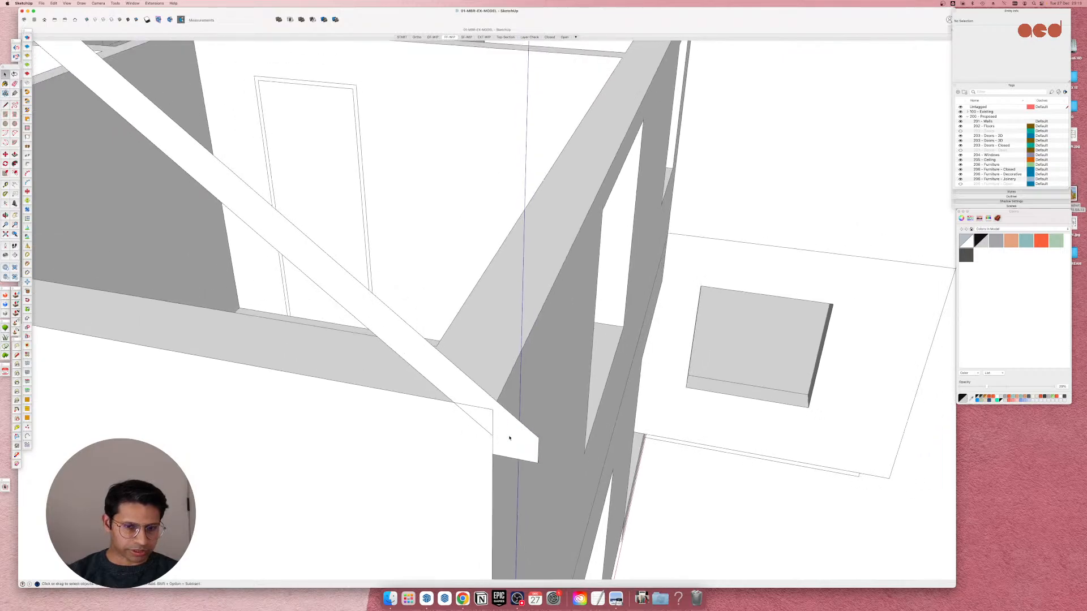
Extrude the roof profile face with Push/Pull from the end wall along the house to the far end of this wing.
{"action": "key", "text": "space"}
{"action": "left_click", "coordinate": [507, 439]}
{"action": "scroll", "coordinate": [507, 439], "scroll_direction": "down", "scroll_amount": 8}
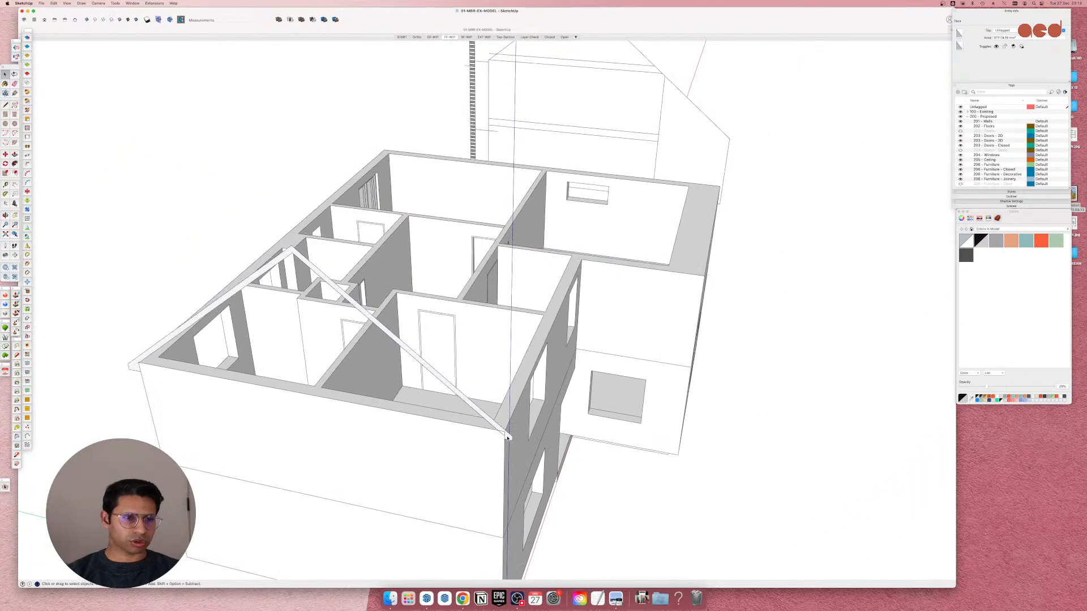
{"action": "key", "text": "p"}
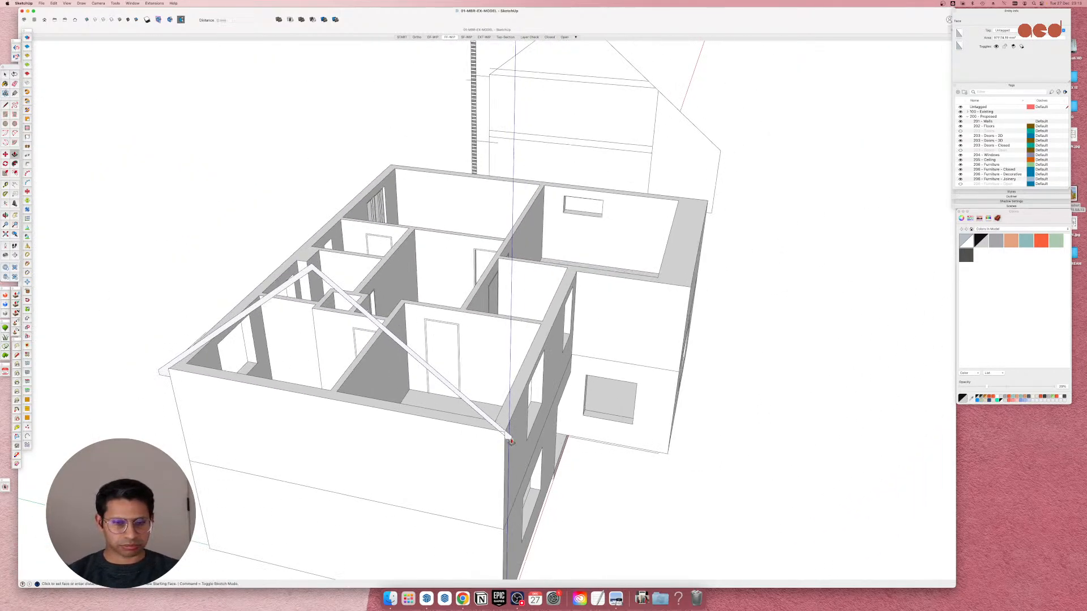
{"action": "left_click", "coordinate": [506, 437]}
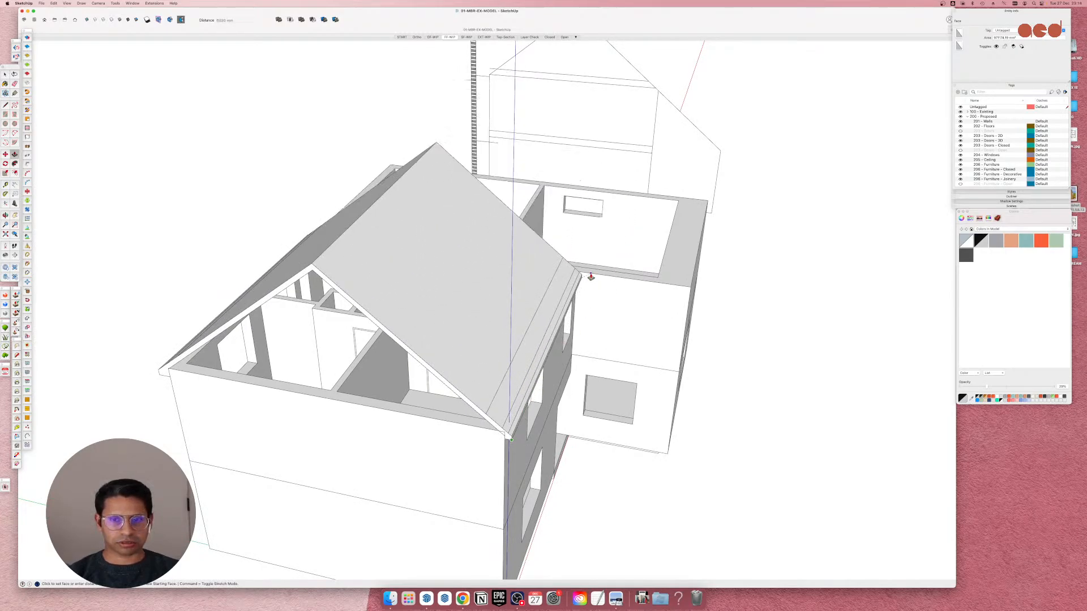
{"action": "left_click", "coordinate": [590, 278]}
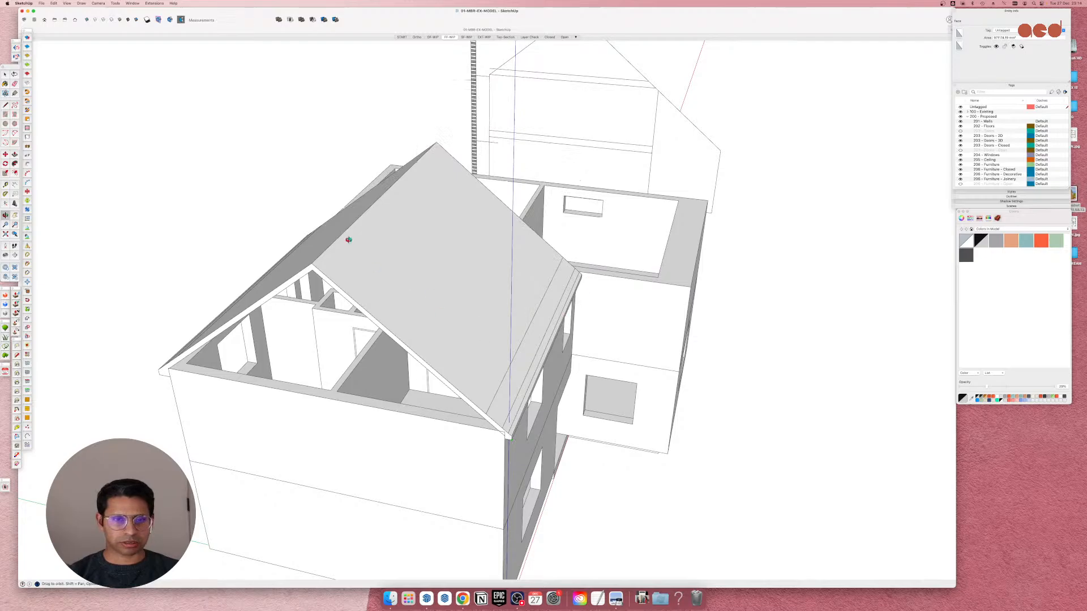
Erase the leftover lines running parallel to the eaves on both roof slopes.
{"action": "middle_click_drag", "start_coordinate": [347, 238], "coordinate": [801, 206]}
{"action": "middle_click_drag", "start_coordinate": [521, 366], "coordinate": [504, 351]}
{"action": "scroll", "coordinate": [506, 405], "scroll_direction": "up", "scroll_amount": 3}
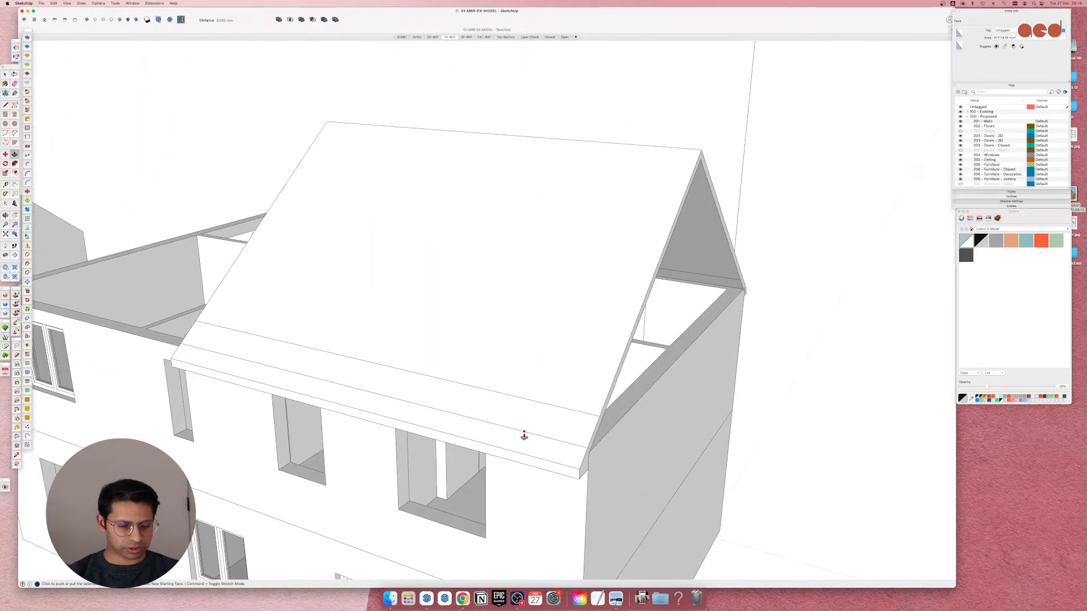
{"action": "key", "text": "e"}
{"action": "mouse_move", "coordinate": [532, 435]}
{"action": "left_mouse_down"}
{"action": "mouse_move", "coordinate": [548, 386]}
{"action": "mouse_move", "coordinate": [545, 395]}
{"action": "left_mouse_up"}
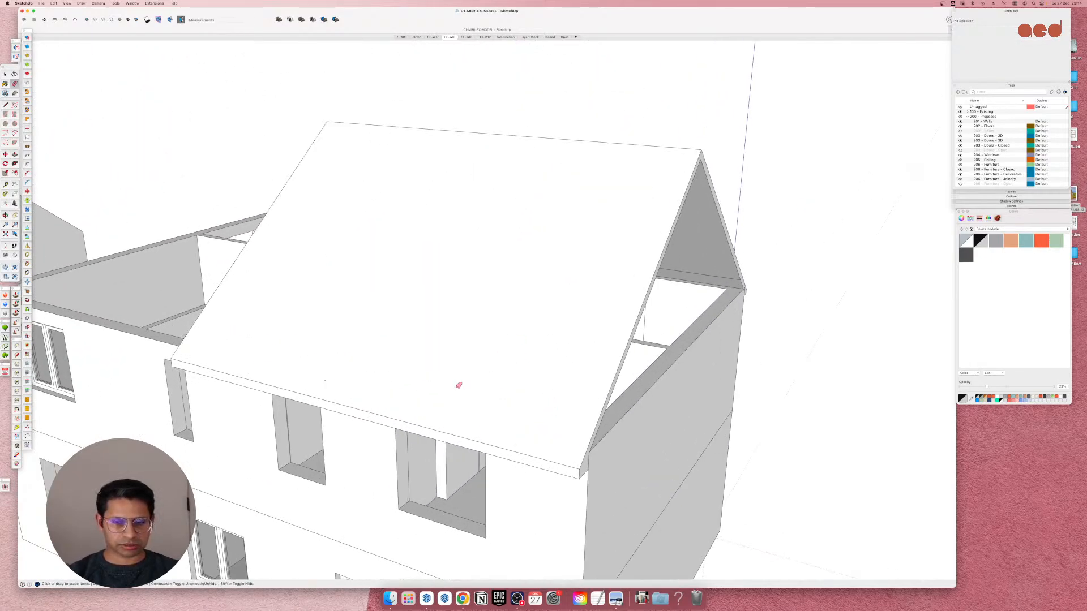
{"action": "mouse_move", "coordinate": [457, 383]}
{"action": "middle_mouse_down"}
{"action": "mouse_move", "coordinate": [222, 381]}
{"action": "mouse_move", "coordinate": [179, 421]}
{"action": "mouse_move", "coordinate": [478, 454]}
{"action": "mouse_move", "coordinate": [627, 381]}
{"action": "mouse_move", "coordinate": [932, 323]}
{"action": "mouse_move", "coordinate": [253, 565]}
{"action": "middle_mouse_up"}
{"action": "middle_click_drag", "start_coordinate": [1003, 388], "coordinate": [937, 388]}
{"action": "scroll", "coordinate": [736, 318], "scroll_direction": "up", "scroll_amount": 5}
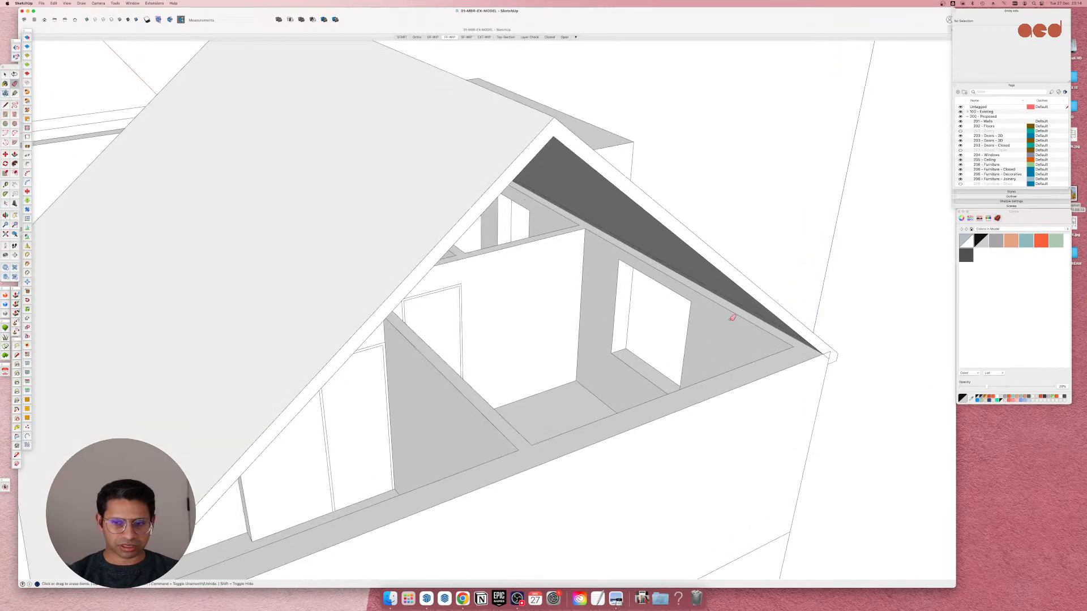
{"action": "mouse_move", "coordinate": [732, 316]}
{"action": "middle_mouse_down"}
{"action": "mouse_move", "coordinate": [767, 265]}
{"action": "mouse_move", "coordinate": [158, 162]}
{"action": "mouse_move", "coordinate": [274, 204]}
{"action": "middle_mouse_up"}
{"action": "left_click", "coordinate": [767, 266]}
{"action": "left_click", "coordinate": [166, 255]}
Select all the connected roof geometry and make it a group.
{"action": "key", "text": "space"}
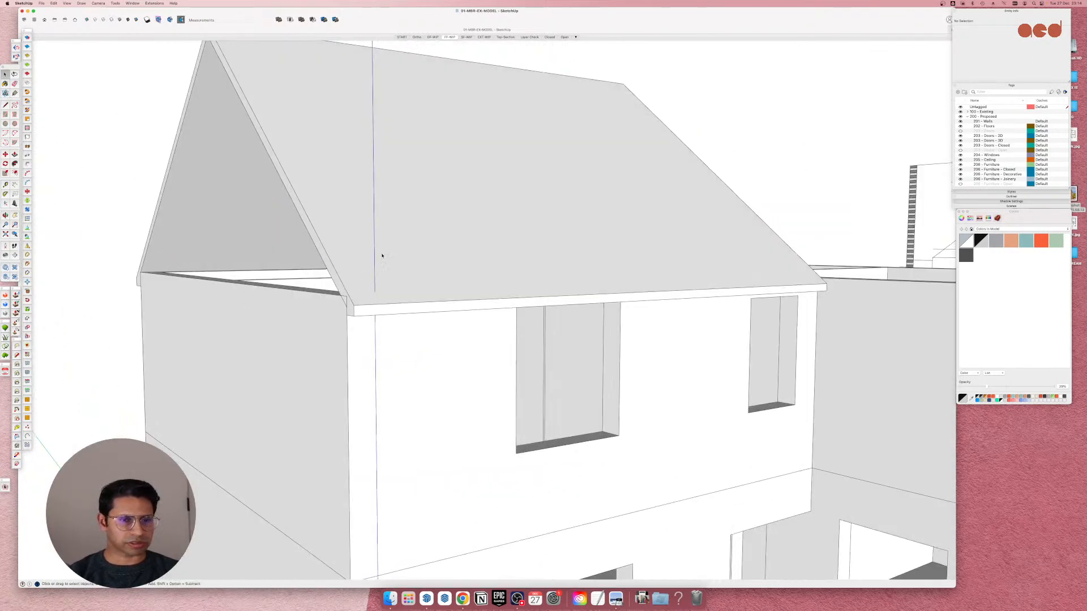
{"action": "triple_click", "coordinate": [381, 255]}
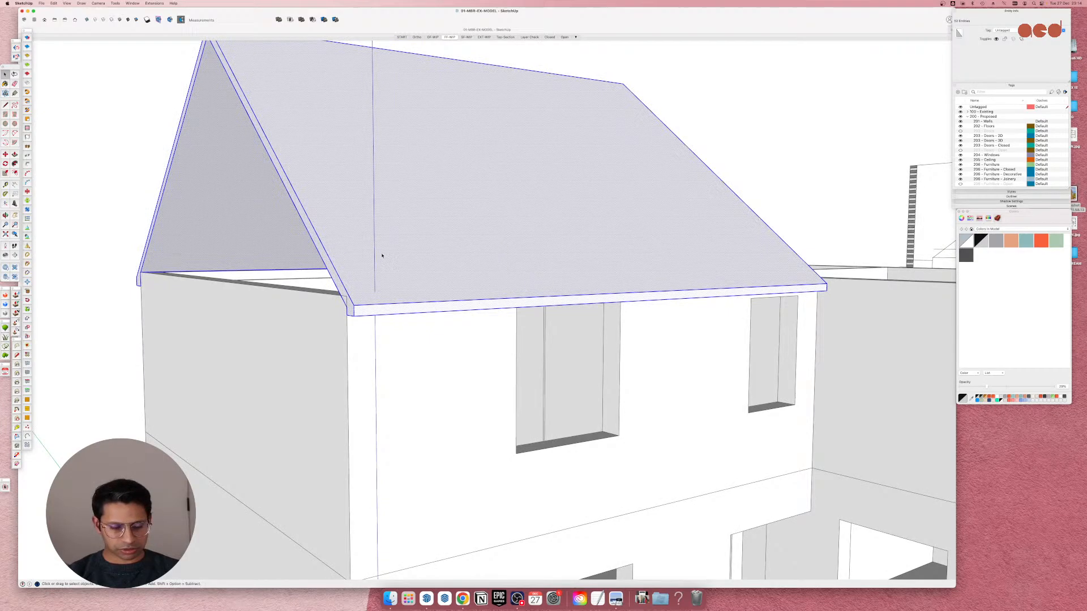
{"action": "key", "text": "g"}
{"action": "middle_click_drag", "start_coordinate": [347, 236], "coordinate": [398, 326]}
{"action": "scroll", "coordinate": [449, 371], "scroll_direction": "up", "scroll_amount": 5}
{"action": "middle_click_drag", "start_coordinate": [449, 371], "coordinate": [510, 368]}
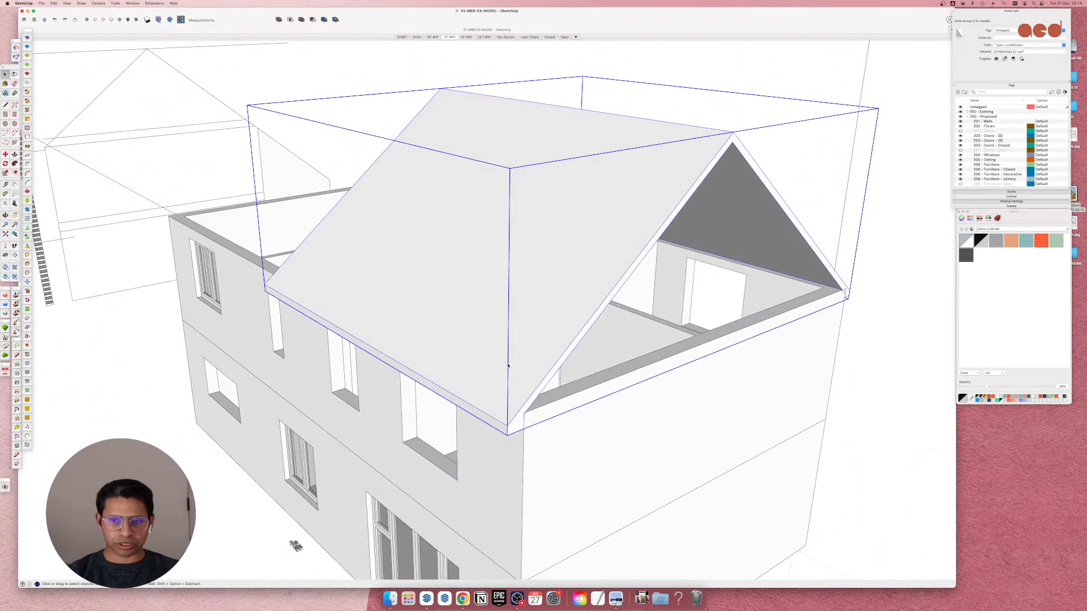
{"action": "scroll", "coordinate": [492, 465], "scroll_direction": "up", "scroll_amount": 4}
Check the gable edge in the reference photo and push the roof group's end face slightly outward past the end wall.
{"action": "key", "text": "ctrl+Up"}
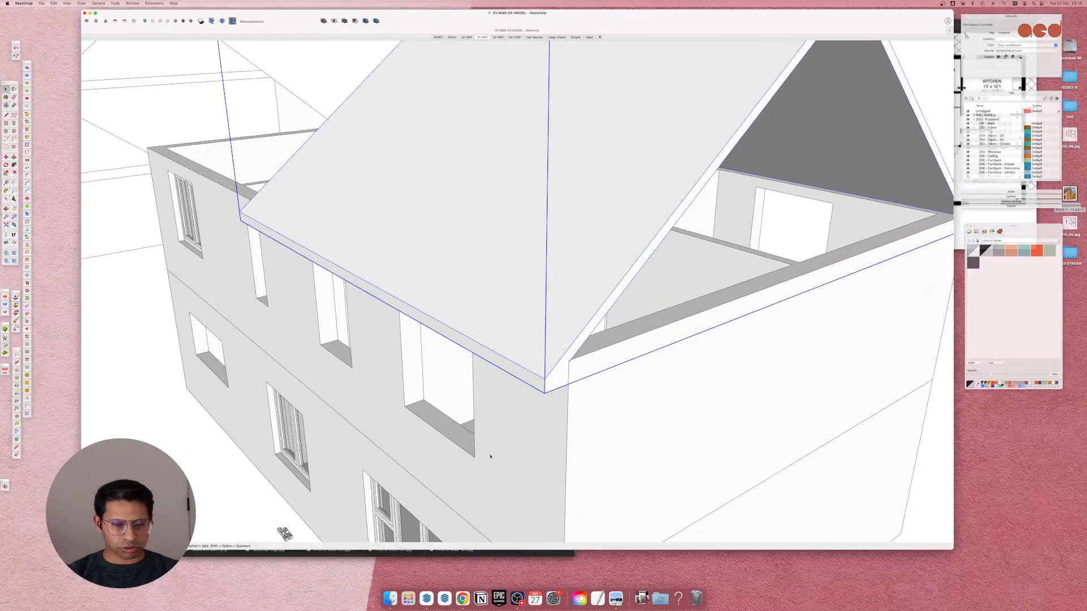
{"action": "left_click", "coordinate": [116, 97]}
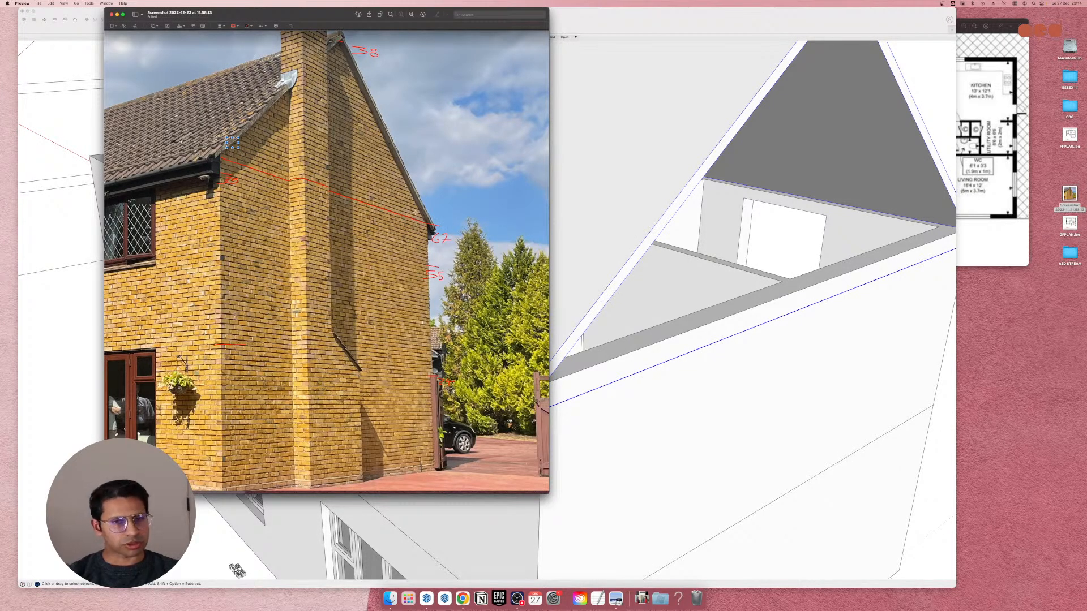
{"action": "left_click", "coordinate": [669, 402]}
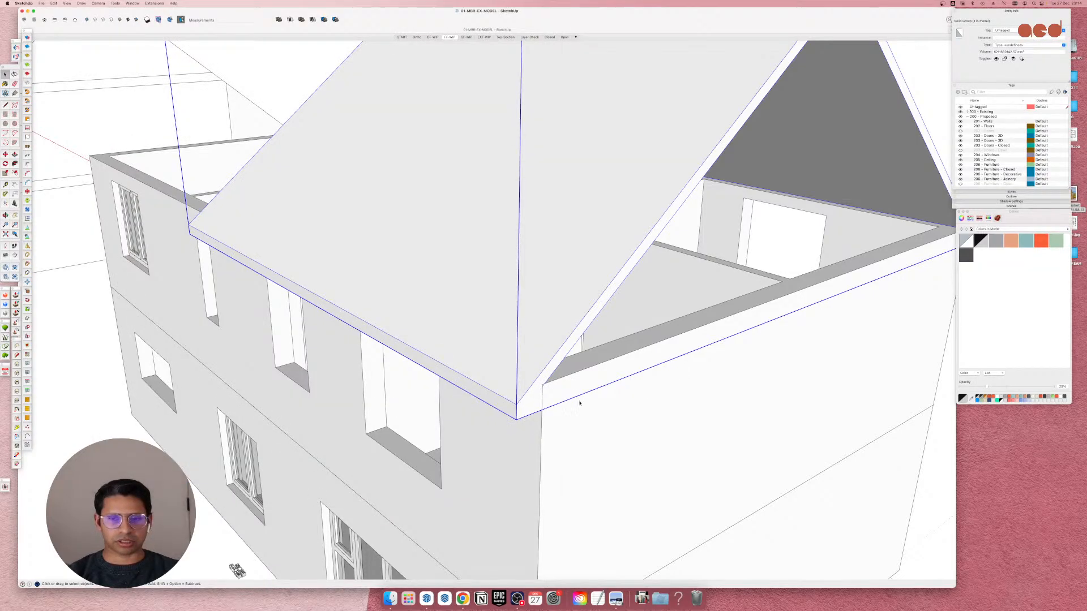
{"action": "double_click", "coordinate": [549, 375]}
{"action": "double_click", "coordinate": [547, 375]}
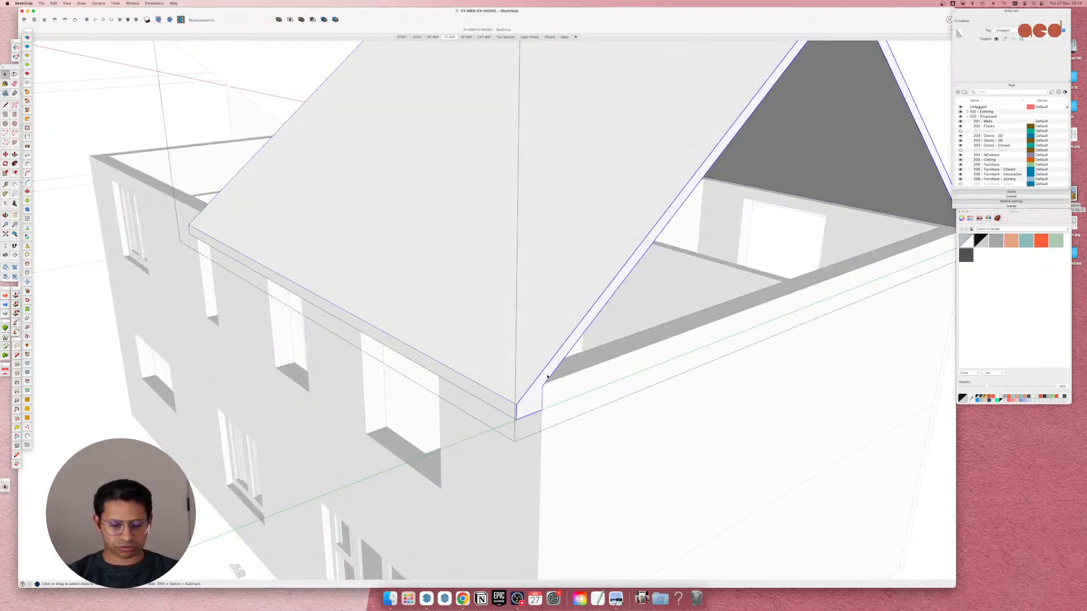
{"action": "key", "text": "p"}
{"action": "left_click", "coordinate": [547, 375]}
{"action": "left_click", "coordinate": [547, 376]}
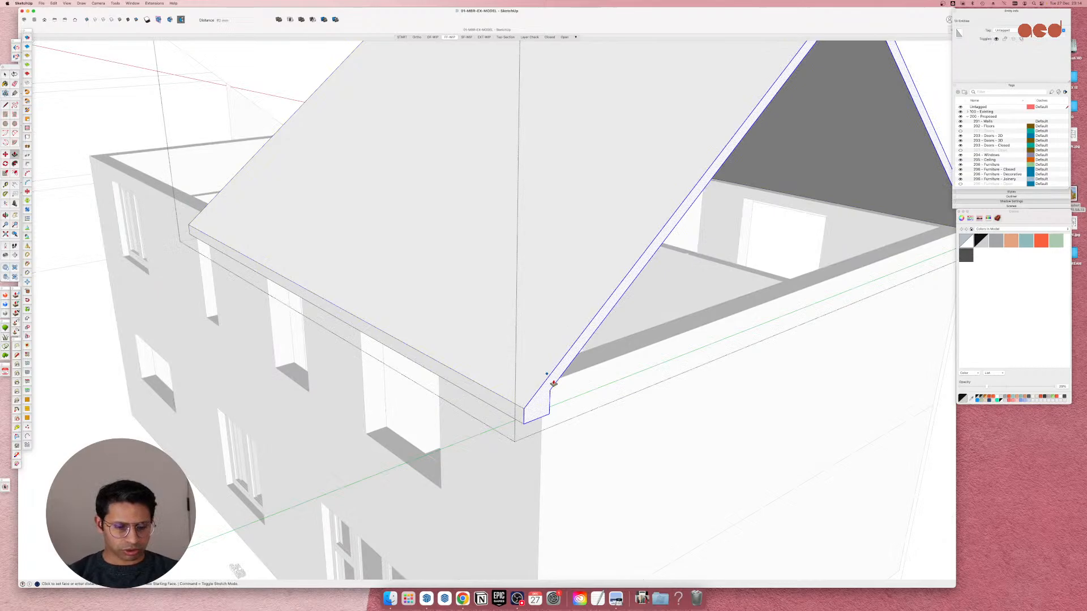
{"action": "left_click", "coordinate": [553, 384]}
{"action": "scroll", "coordinate": [461, 412], "scroll_direction": "down", "scroll_amount": 5}
{"action": "key", "text": "space"}
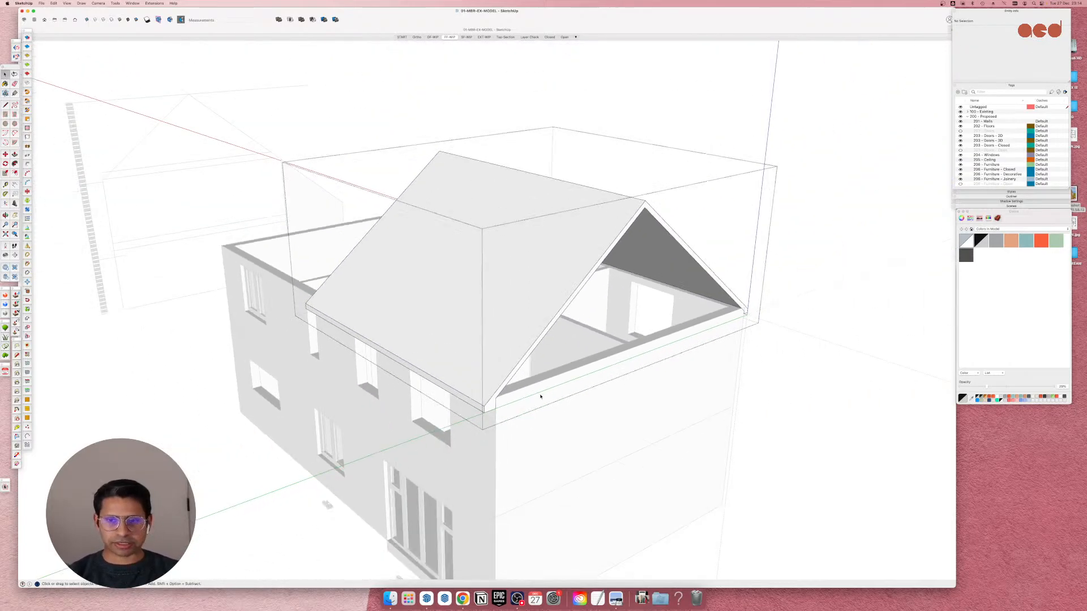
Open the walls group below the roof for editing and select all of its connected geometry.
{"action": "left_click", "coordinate": [602, 373]}
{"action": "scroll", "coordinate": [602, 373], "scroll_direction": "up", "scroll_amount": 3}
{"action": "middle_click_drag", "start_coordinate": [643, 359], "coordinate": [604, 453]}
{"action": "scroll", "coordinate": [643, 444], "scroll_direction": "up", "scroll_amount": 6}
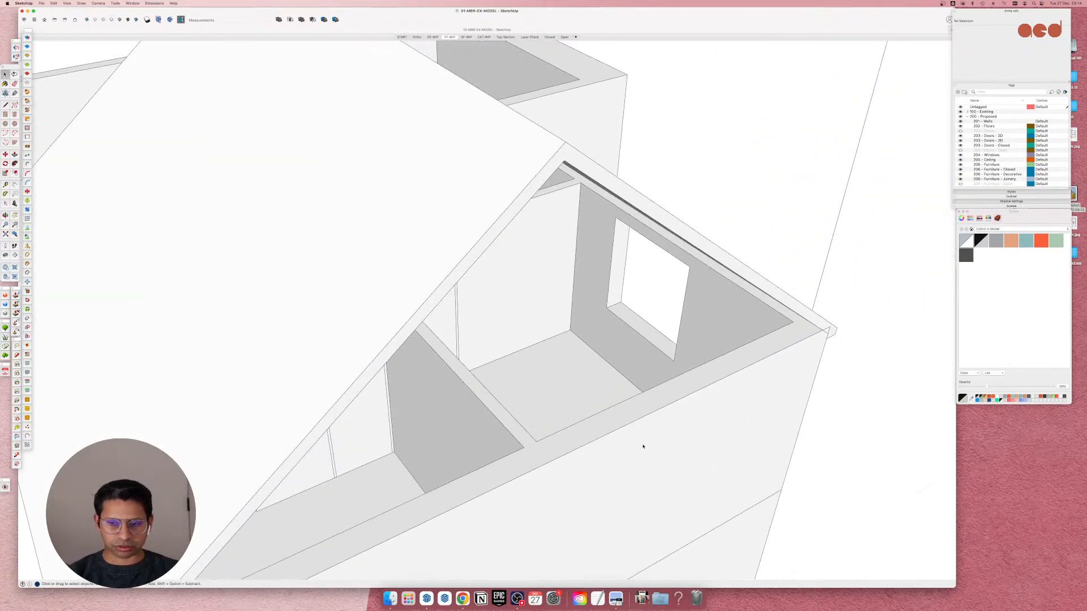
{"action": "double_click", "coordinate": [672, 372]}
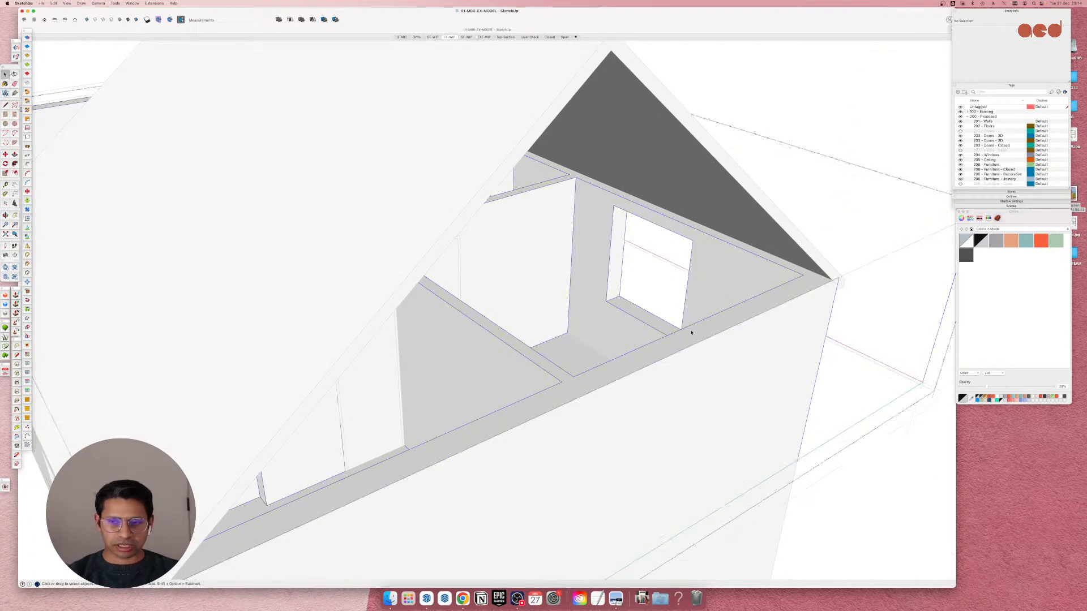
{"action": "triple_click", "coordinate": [724, 326]}
Select the walls' top face with its edges and hide the rest of the model, including the roof.
{"action": "middle_click_drag", "start_coordinate": [720, 327], "coordinate": [606, 379]}
{"action": "scroll", "coordinate": [606, 385], "scroll_direction": "down", "scroll_amount": 5}
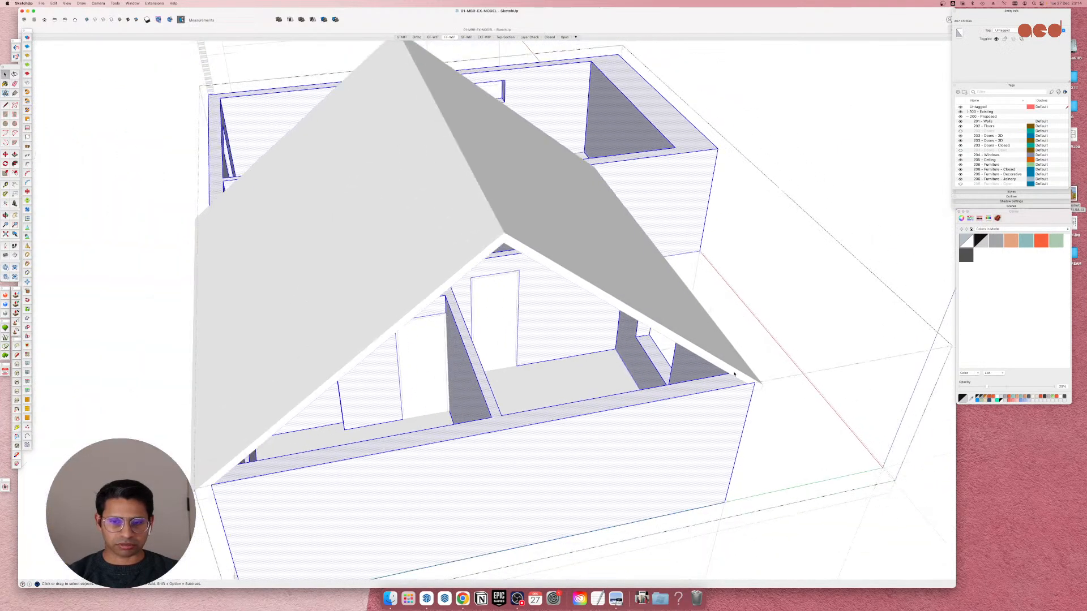
{"action": "scroll", "coordinate": [560, 417], "scroll_direction": "up", "scroll_amount": 4}
{"action": "middle_click_drag", "start_coordinate": [560, 417], "coordinate": [466, 409]}
{"action": "scroll", "coordinate": [614, 428], "scroll_direction": "down", "scroll_amount": 5}
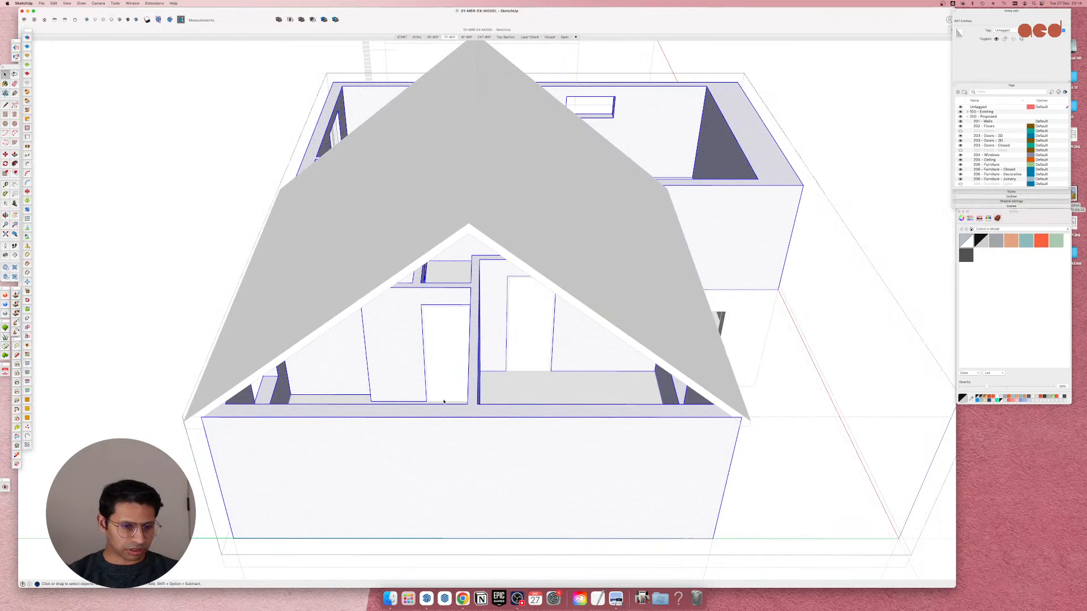
{"action": "scroll", "coordinate": [291, 418], "scroll_direction": "up", "scroll_amount": 5}
{"action": "middle_click_drag", "start_coordinate": [291, 425], "coordinate": [366, 422]}
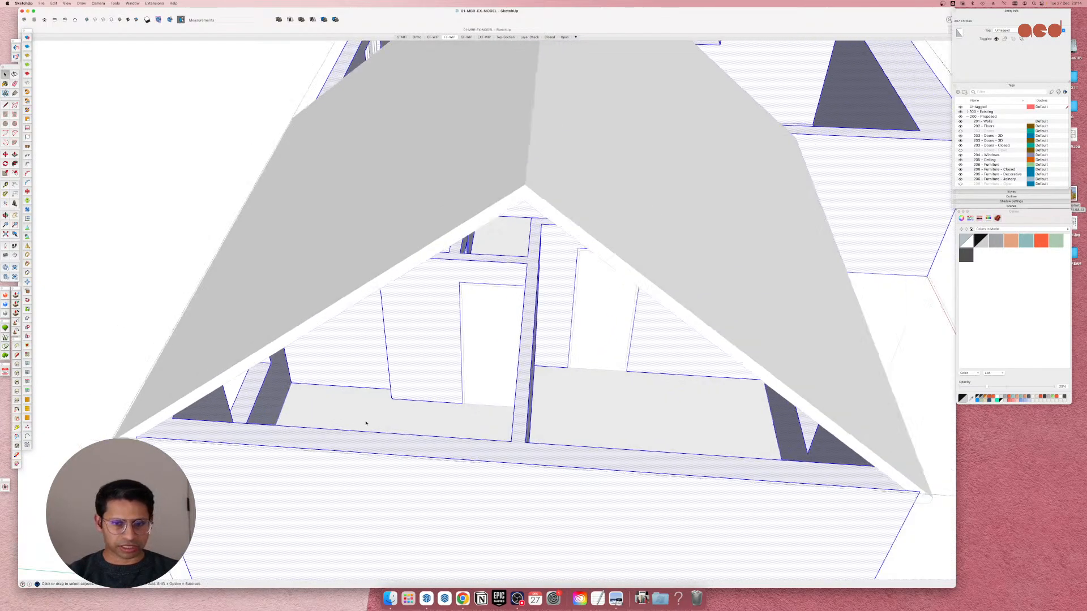
{"action": "scroll", "coordinate": [368, 423], "scroll_direction": "down", "scroll_amount": 5}
{"action": "scroll", "coordinate": [460, 441], "scroll_direction": "up", "scroll_amount": 2}
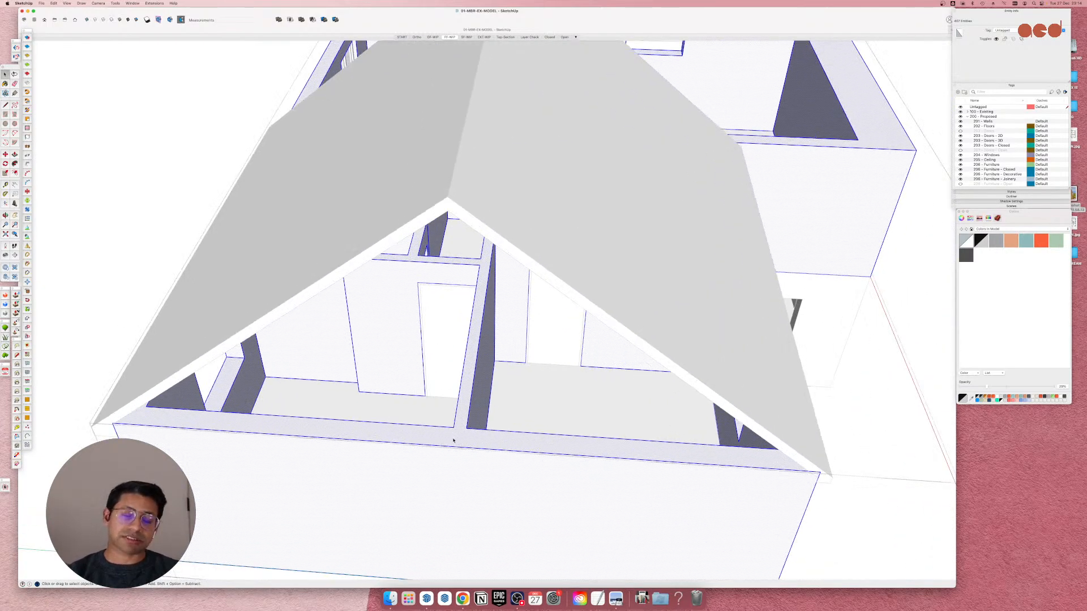
{"action": "double_click", "coordinate": [452, 436]}
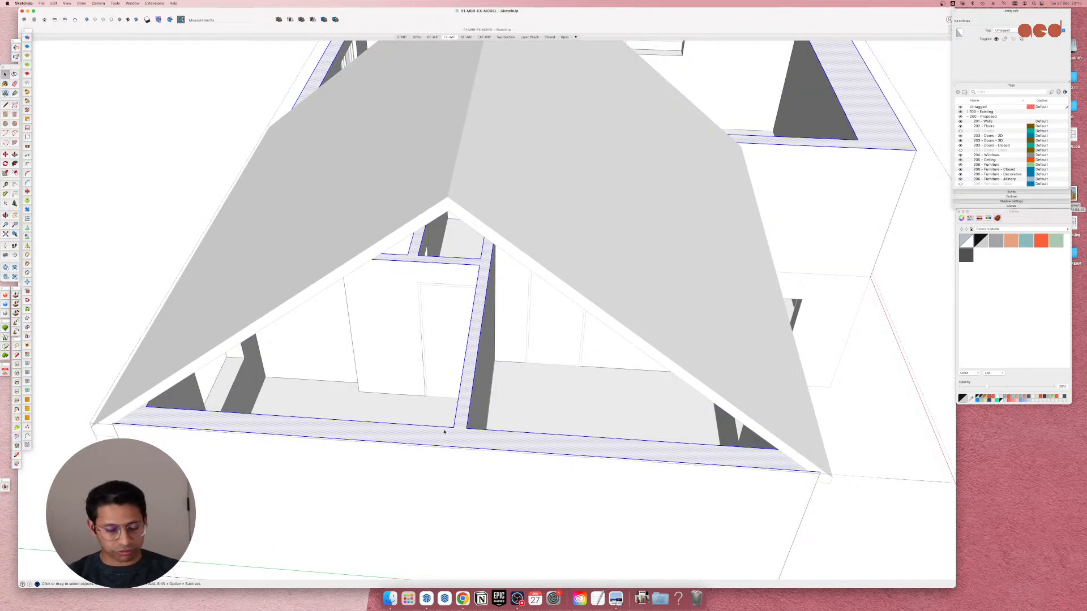
{"action": "key", "text": "h"}
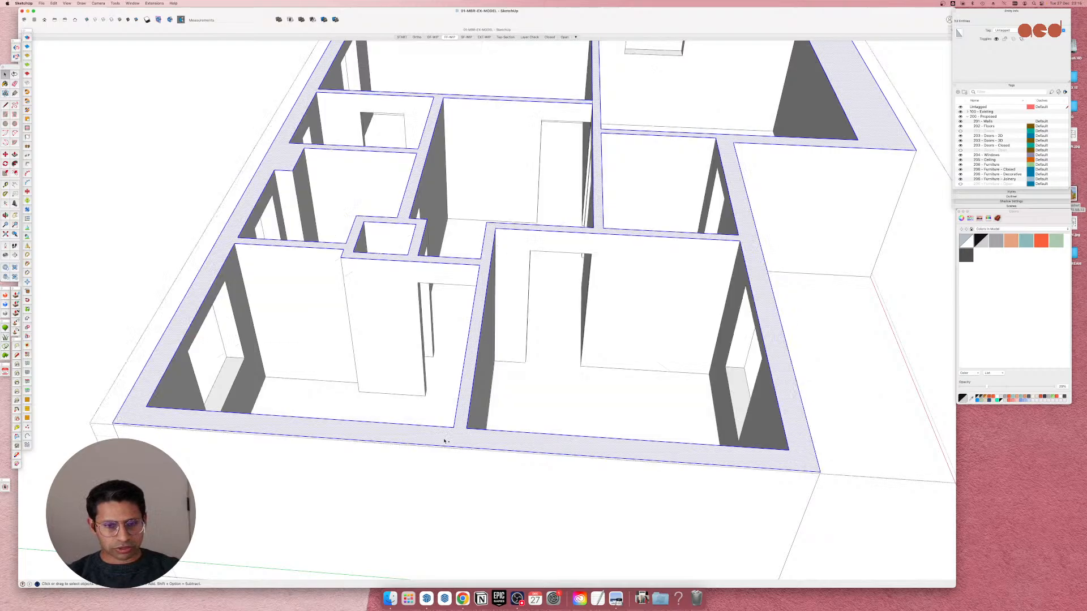
Draw a long, thin rectangle on the ground beside the house as the base of a sample wall.
{"action": "scroll", "coordinate": [548, 435], "scroll_direction": "down", "scroll_amount": 4}
{"action": "scroll", "coordinate": [428, 432], "scroll_direction": "up", "scroll_amount": 2}
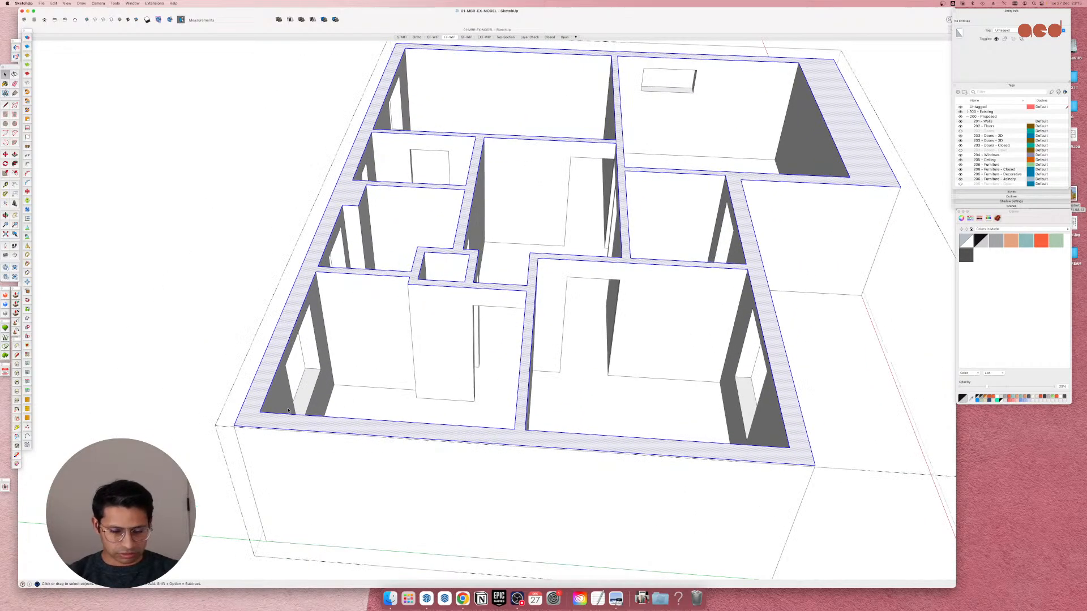
{"action": "scroll", "coordinate": [288, 410], "scroll_direction": "down", "scroll_amount": 5}
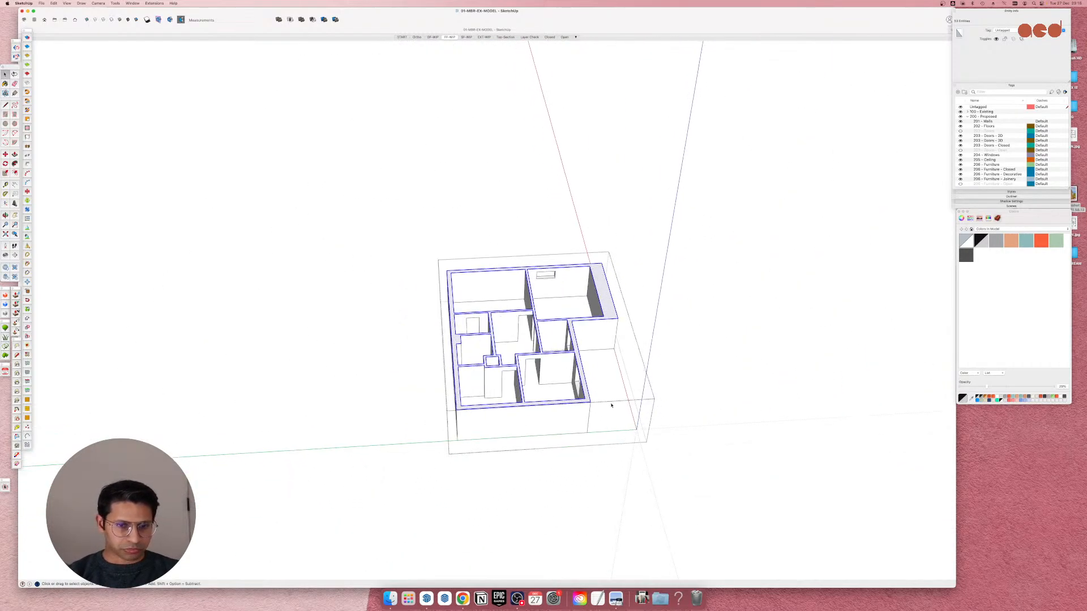
{"action": "scroll", "coordinate": [403, 415], "scroll_direction": "up", "scroll_amount": 2}
{"action": "key", "text": "r"}
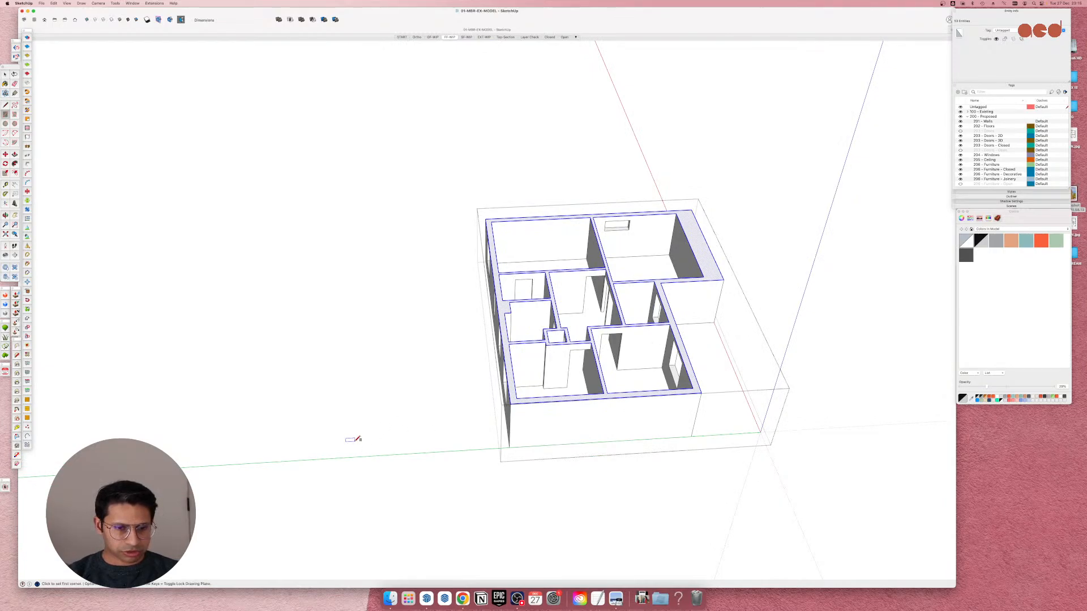
{"action": "left_click", "coordinate": [309, 446]}
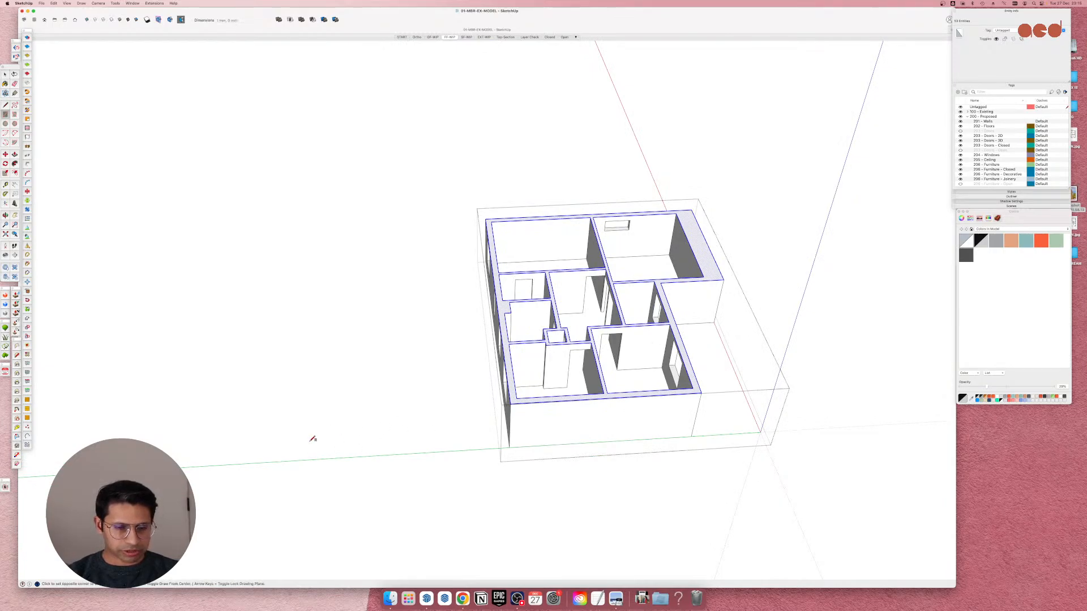
{"action": "left_click", "coordinate": [477, 434]}
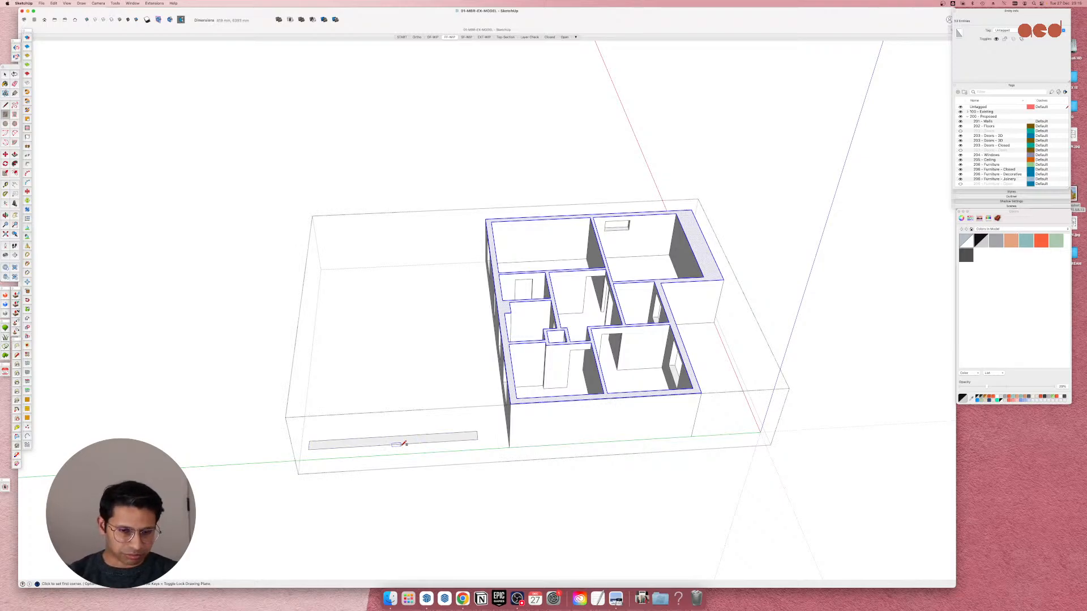
Extrude the rectangle upward with Push/Pull into a straight sample wall.
{"action": "key", "text": "p"}
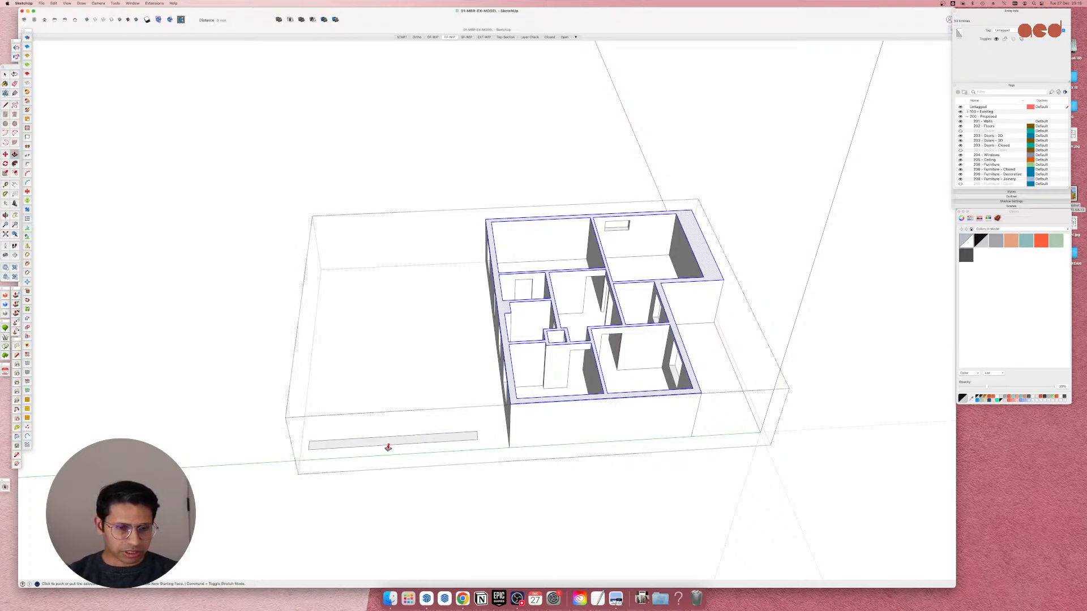
{"action": "scroll", "coordinate": [388, 447], "scroll_direction": "up", "scroll_amount": 5}
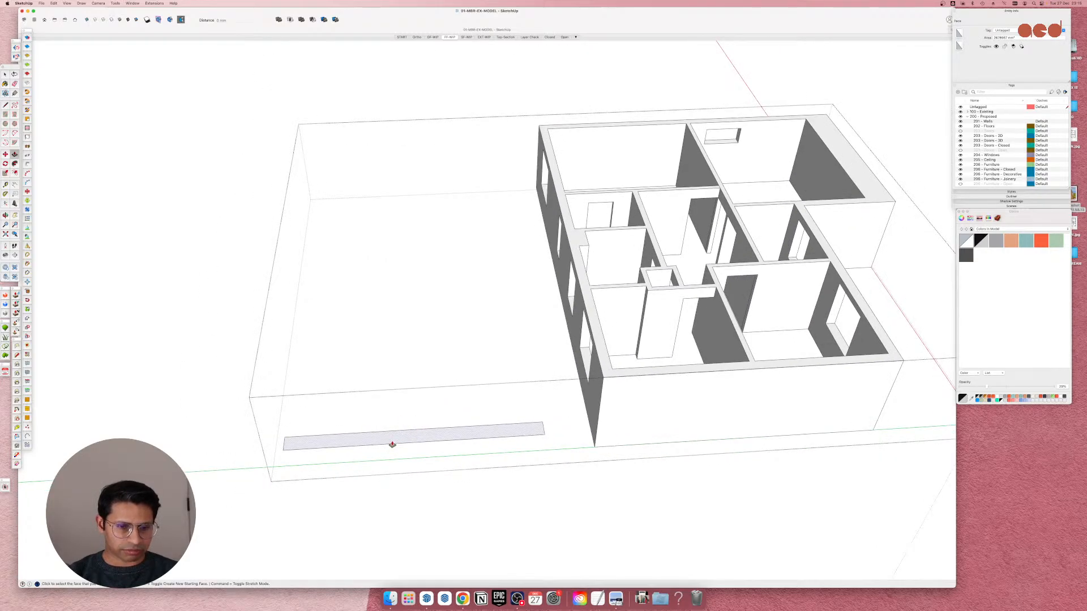
{"action": "left_click", "coordinate": [392, 445]}
{"action": "left_click", "coordinate": [382, 391]}
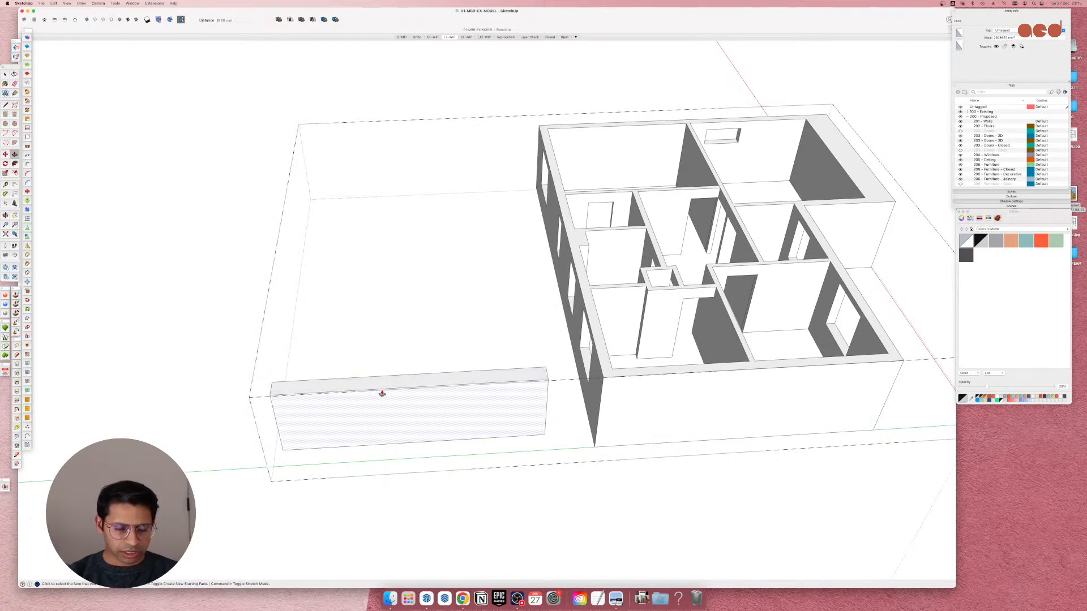
Draw a line across the sample wall's top face at its midpoint.
{"action": "key", "text": "l"}
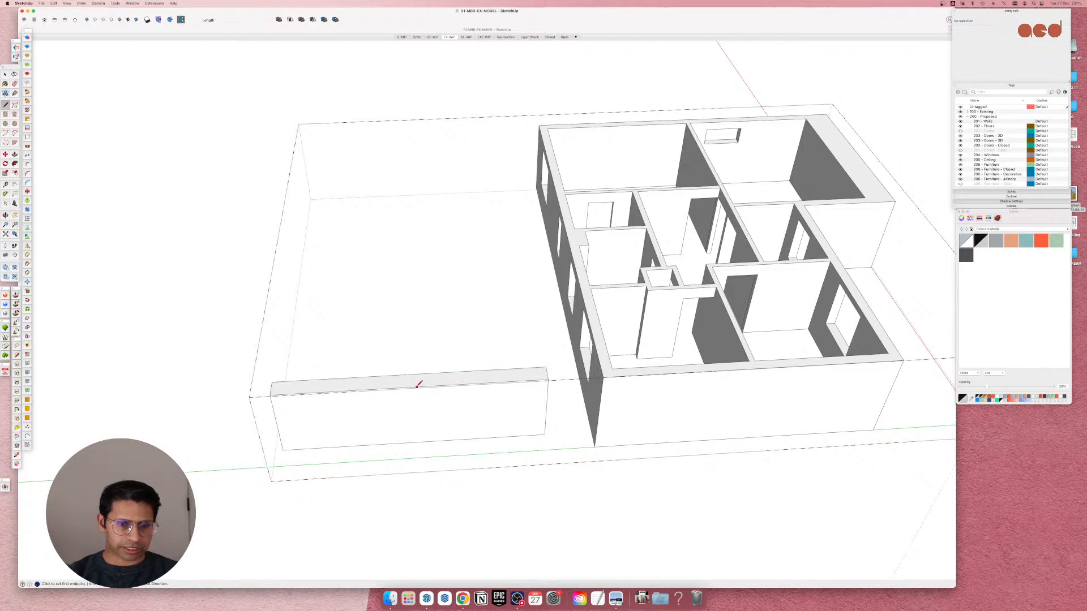
{"action": "scroll", "coordinate": [399, 385], "scroll_direction": "up", "scroll_amount": 3}
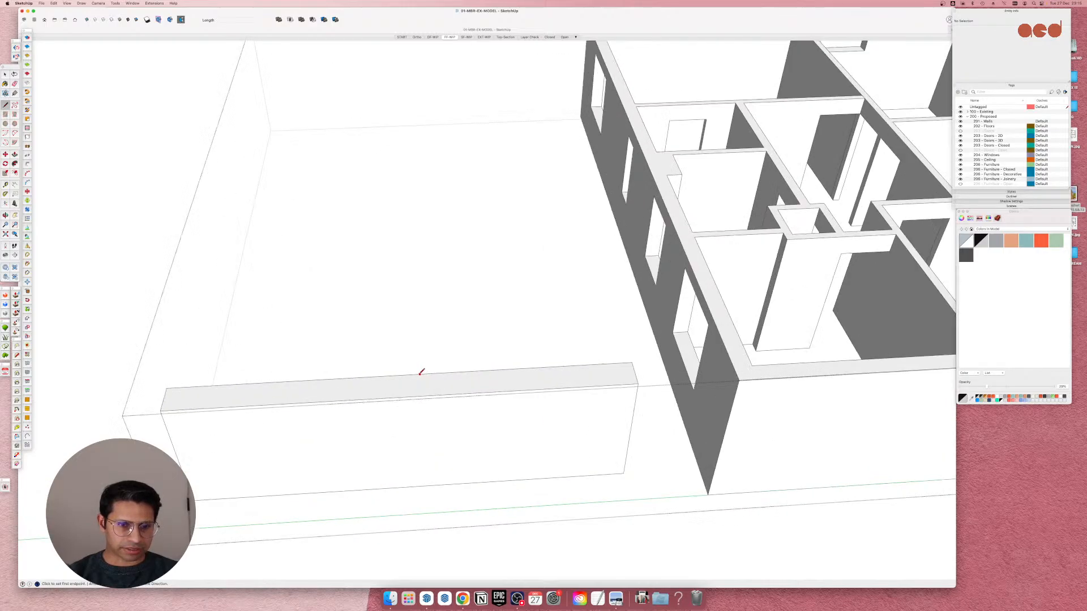
{"action": "left_click", "coordinate": [404, 397]}
{"action": "left_click", "coordinate": [403, 375]}
{"action": "key", "text": "space"}
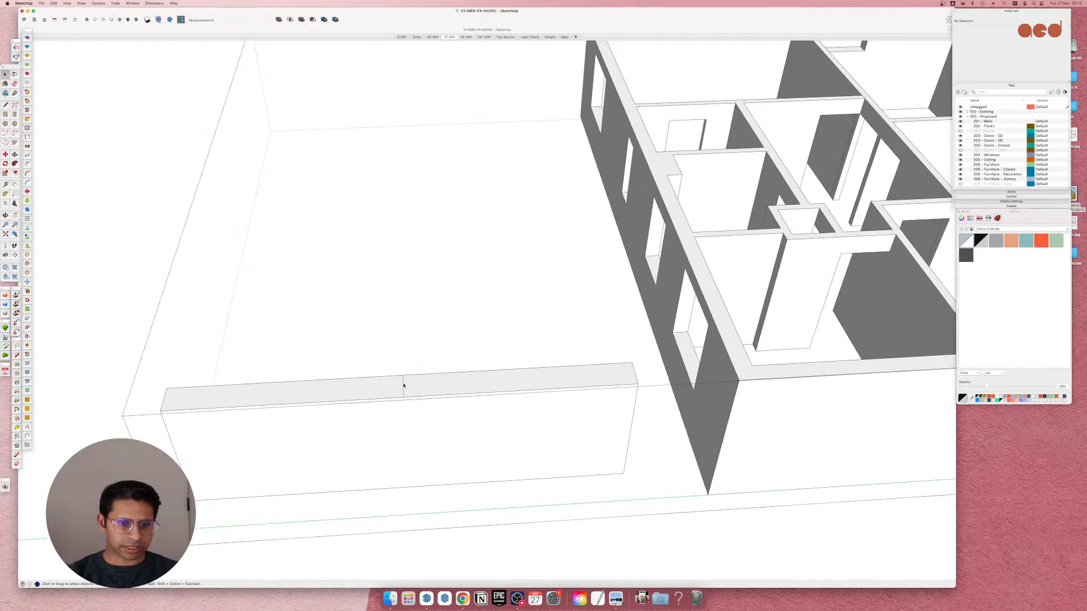
Move the midpoint line straight up by 3800 mm to raise the sample wall into a gable.
{"action": "left_click", "coordinate": [403, 385]}
{"action": "scroll", "coordinate": [403, 385], "scroll_direction": "down", "scroll_amount": 5}
{"action": "middle_click_drag", "start_coordinate": [388, 417], "coordinate": [519, 327]}
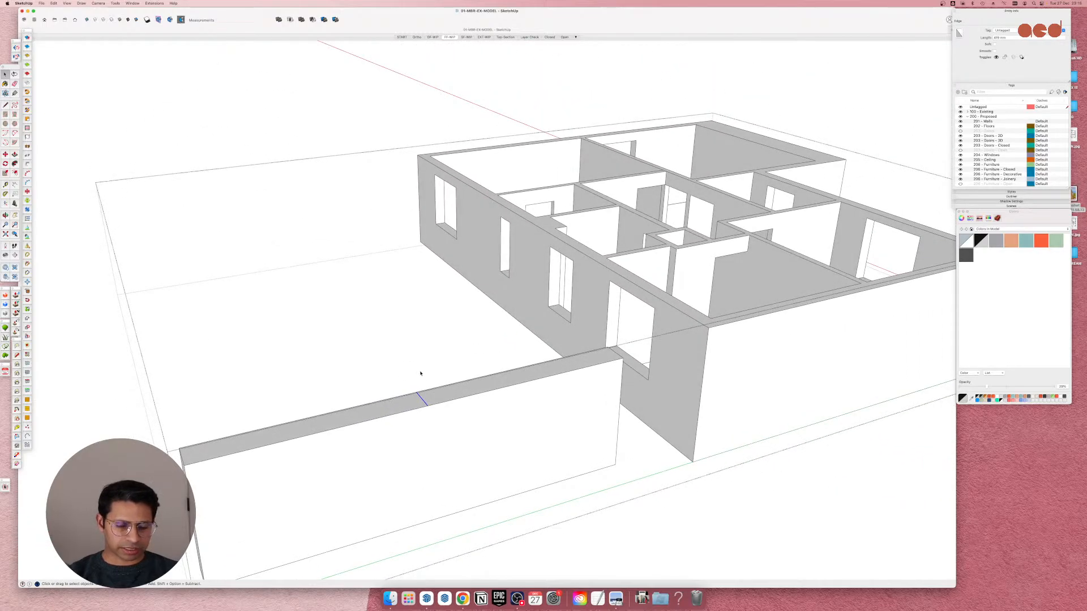
{"action": "key", "text": "m"}
{"action": "left_click", "coordinate": [418, 390]}
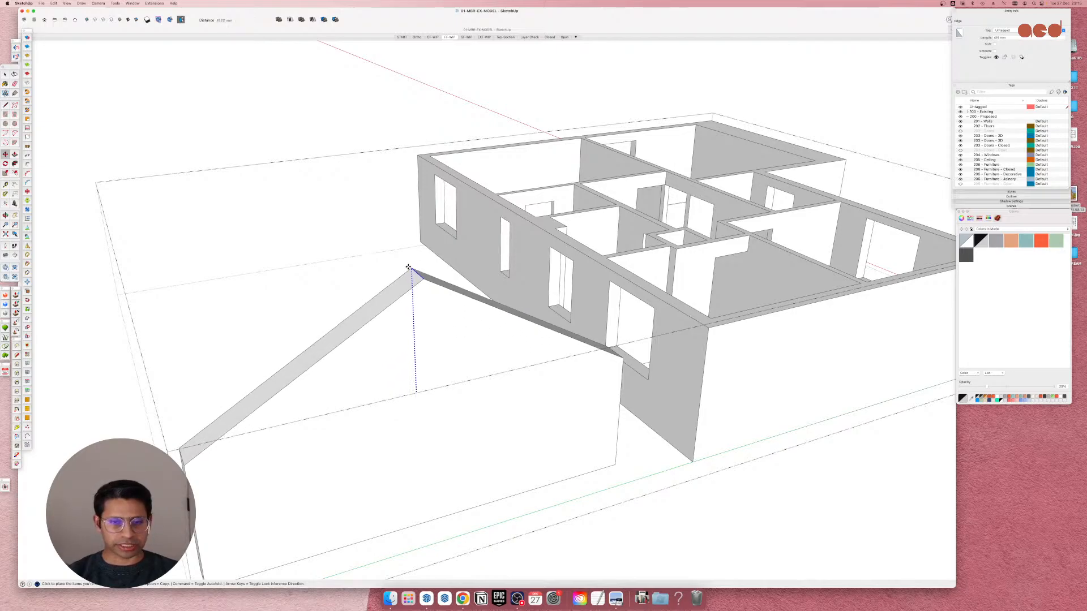
{"action": "left_click", "coordinate": [407, 217]}
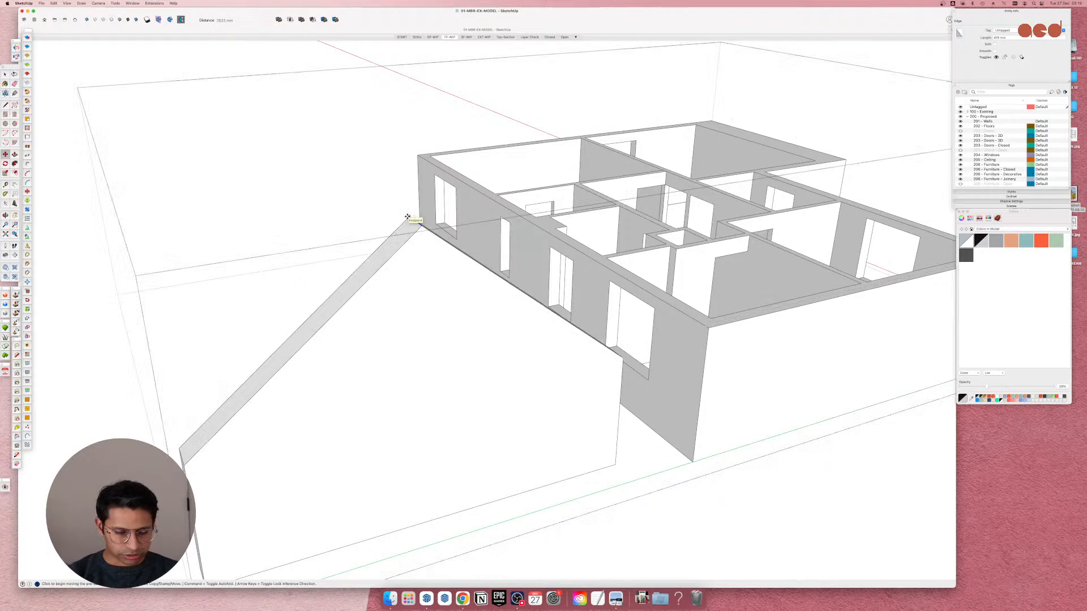
{"action": "type", "text": "3800"}
{"action": "key", "text": "Return"}
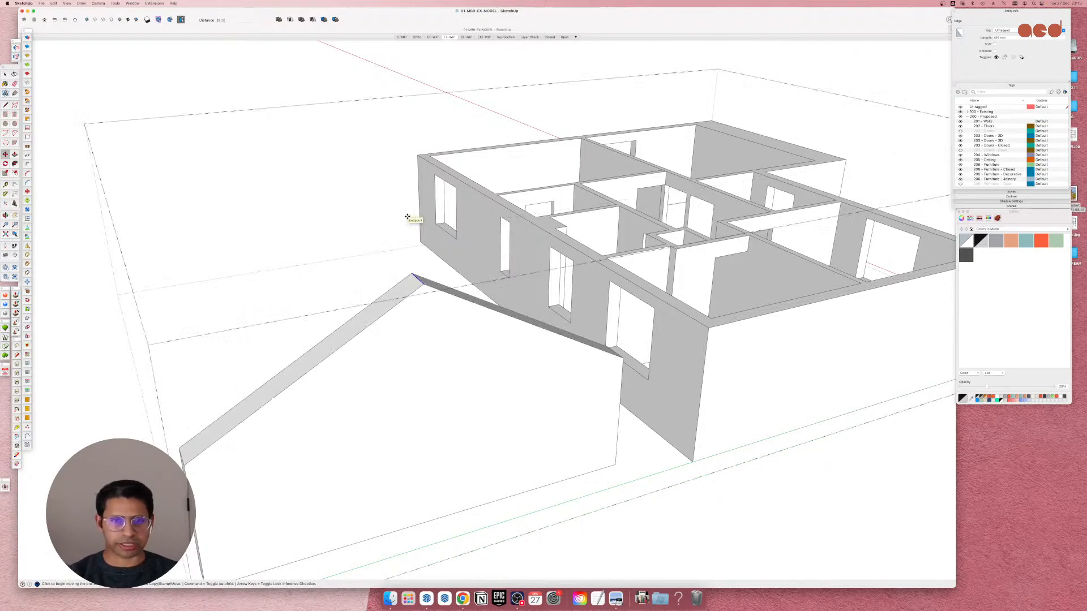
Copy the vertical edge at each end of the sample wall's inner face a short distance inward.
{"action": "middle_click_drag", "start_coordinate": [429, 451], "coordinate": [722, 275]}
{"action": "key", "text": "space"}
{"action": "left_click", "coordinate": [722, 272]}
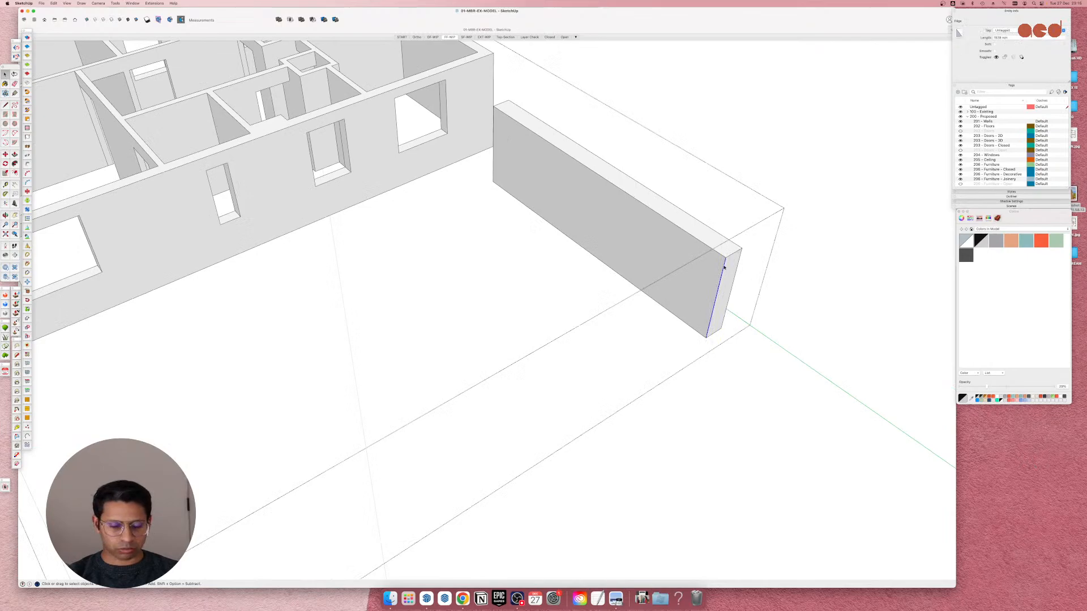
{"action": "key", "text": "m"}
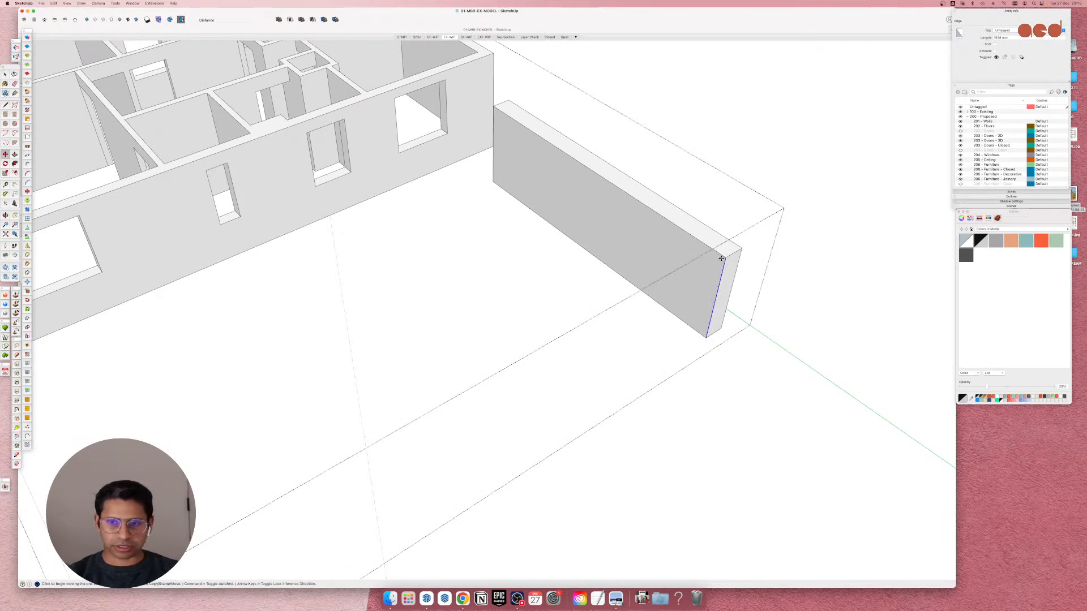
{"action": "left_click_drag", "start_coordinate": [724, 257], "coordinate": [717, 254]}
{"action": "key", "text": "space"}
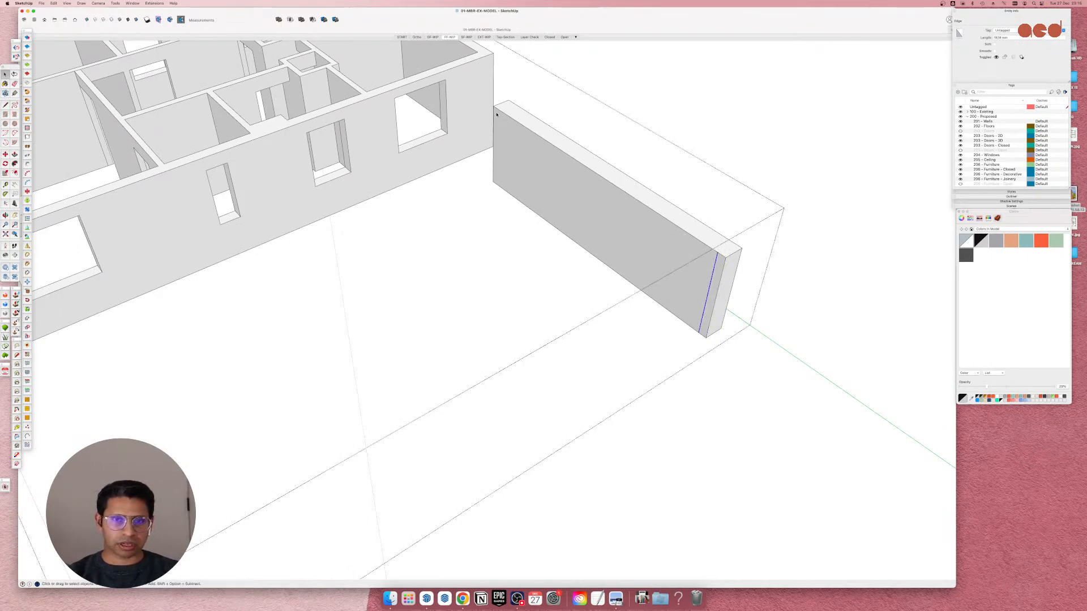
{"action": "left_click", "coordinate": [494, 111]}
{"action": "key", "text": "m"}
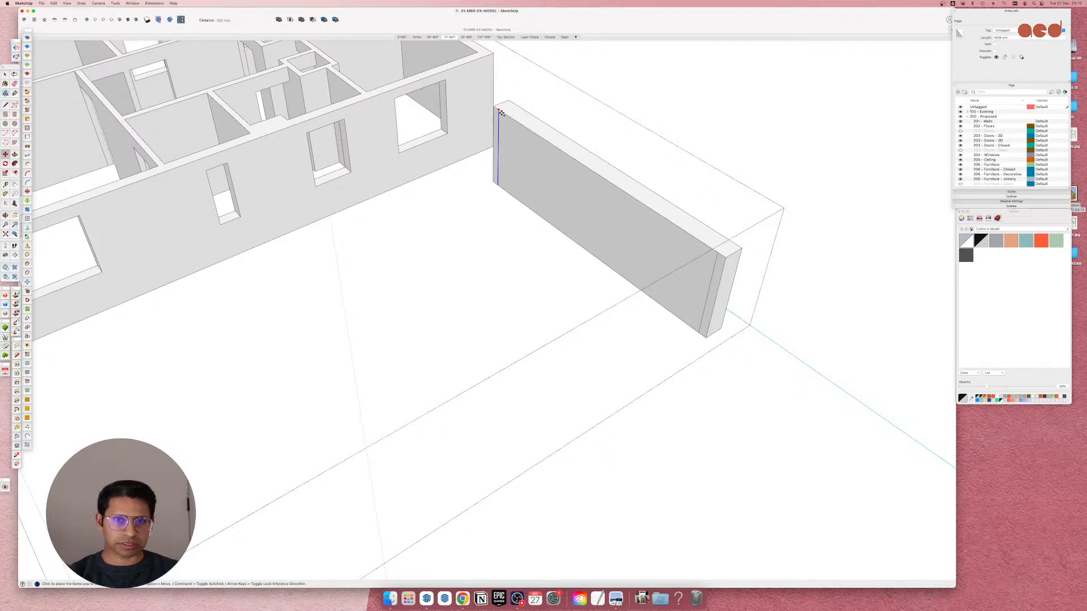
Extrude the two end strips of the sample wall with Push/Pull to form a return wall at each end.
{"action": "key", "text": "p"}
{"action": "left_click", "coordinate": [500, 124]}
{"action": "left_click", "coordinate": [379, 206]}
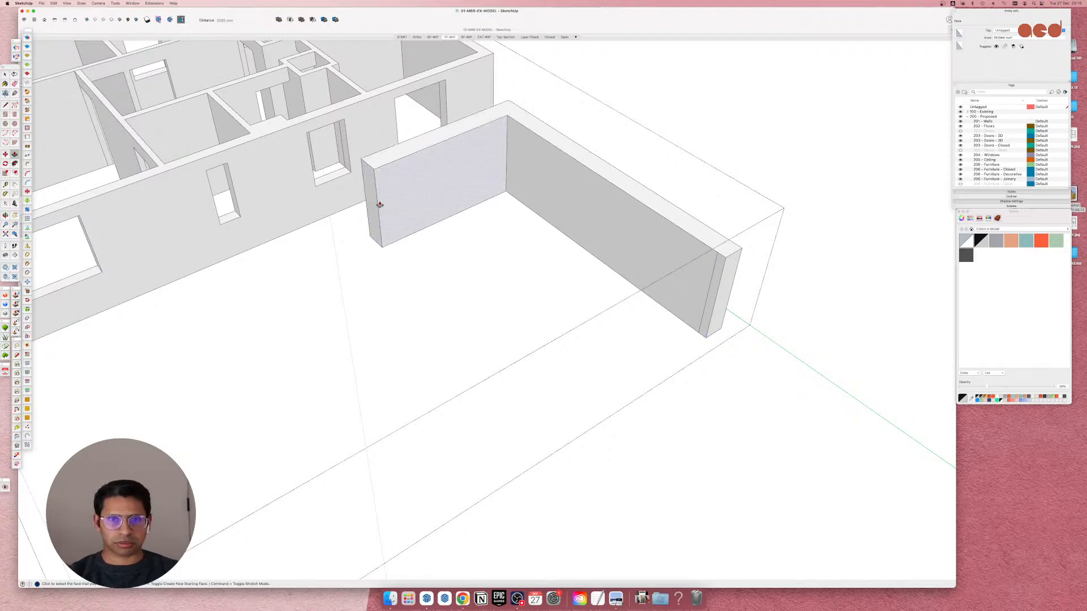
{"action": "left_click", "coordinate": [718, 269]}
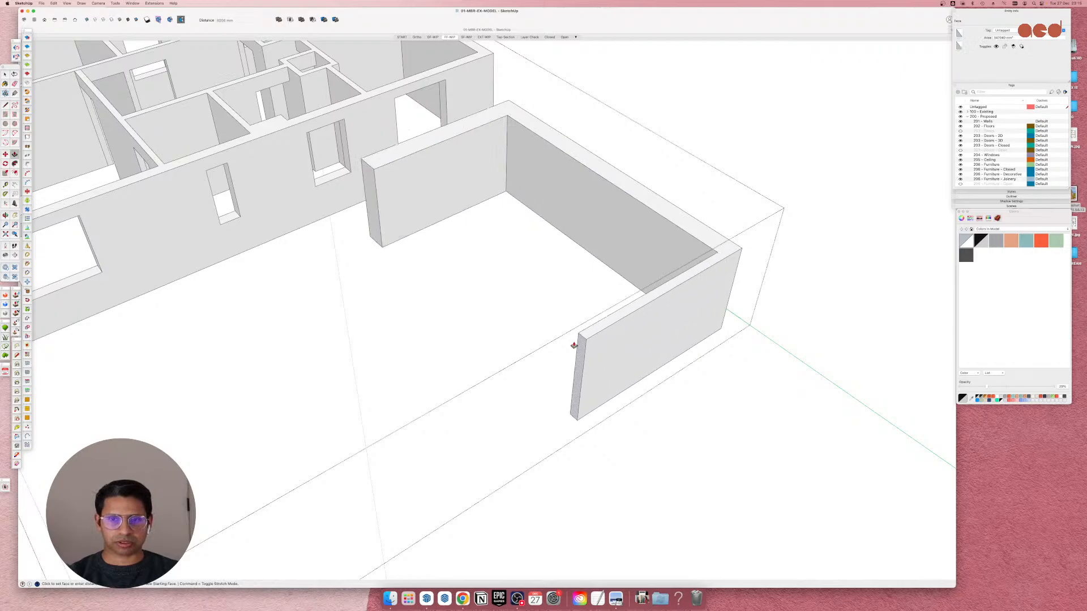
{"action": "left_click", "coordinate": [568, 350]}
{"action": "middle_click_drag", "start_coordinate": [636, 316], "coordinate": [1004, 323]}
{"action": "left_click", "coordinate": [538, 241]}
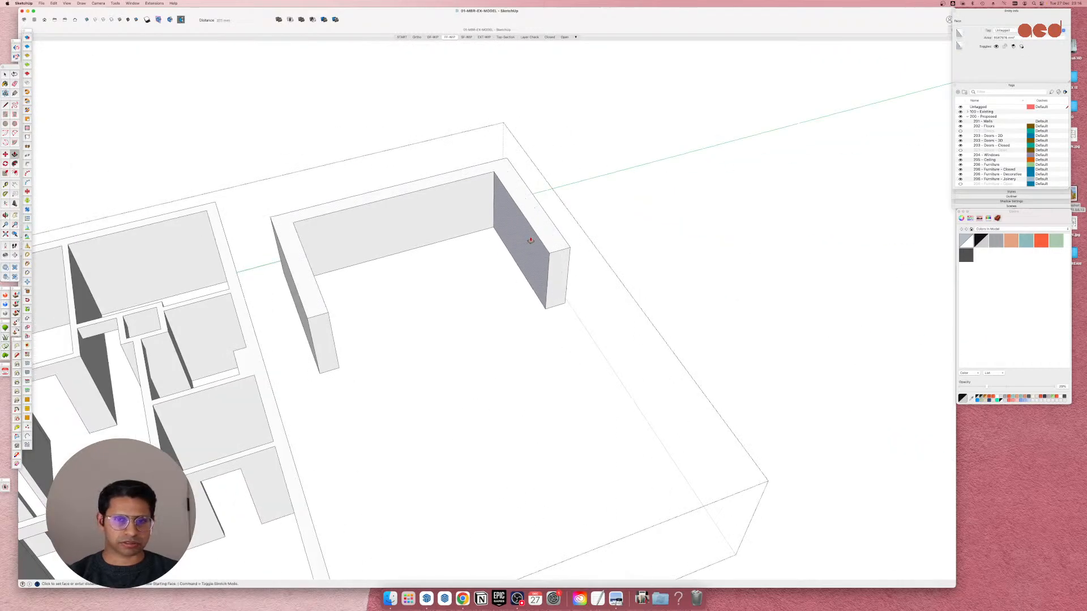
{"action": "key", "text": "space"}
Draw a line across the midpoint of the sample wall's top face, between the two return walls.
{"action": "middle_click_drag", "start_coordinate": [536, 241], "coordinate": [77, 322]}
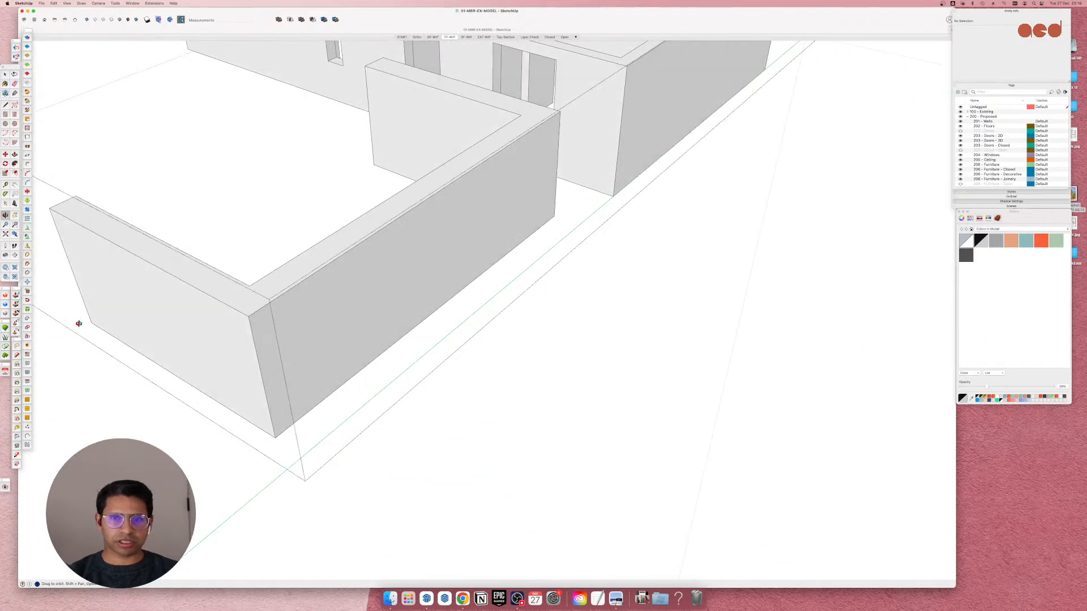
{"action": "scroll", "coordinate": [631, 393], "scroll_direction": "down", "scroll_amount": 5}
{"action": "scroll", "coordinate": [419, 283], "scroll_direction": "up", "scroll_amount": 5}
{"action": "middle_click_drag", "start_coordinate": [569, 319], "coordinate": [262, 334]}
{"action": "scroll", "coordinate": [587, 400], "scroll_direction": "down", "scroll_amount": 3}
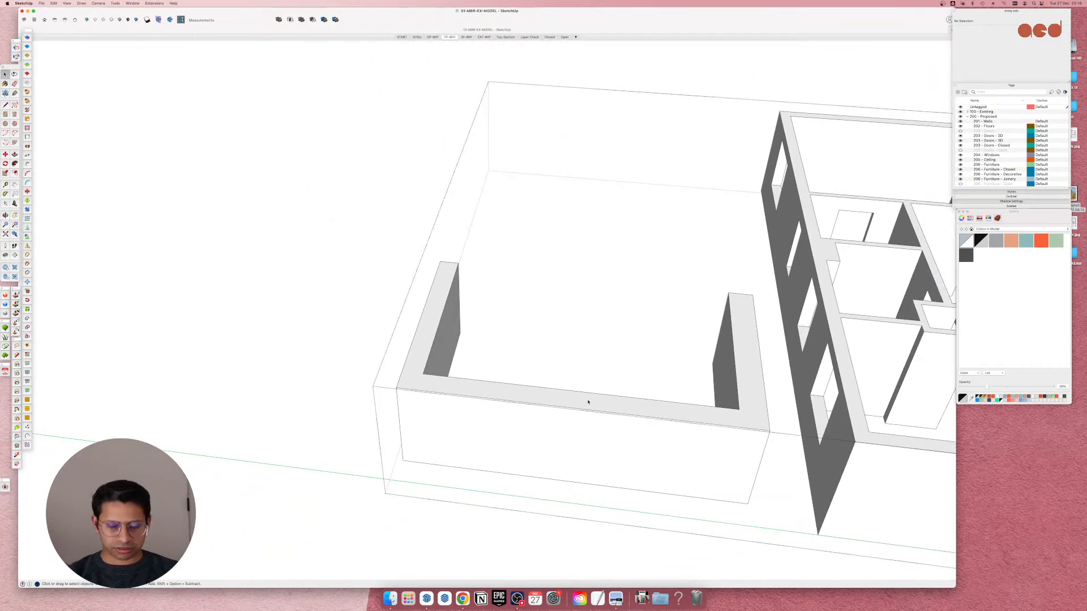
{"action": "scroll", "coordinate": [584, 402], "scroll_direction": "up", "scroll_amount": 5}
{"action": "key", "text": "l"}
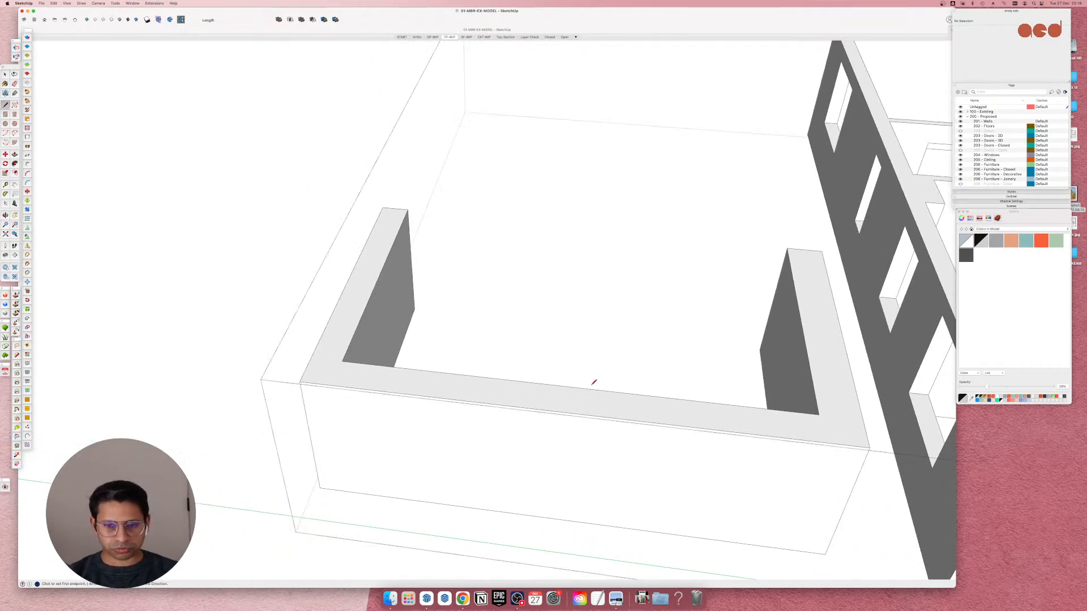
{"action": "left_click", "coordinate": [574, 413]}
{"action": "left_click", "coordinate": [576, 387]}
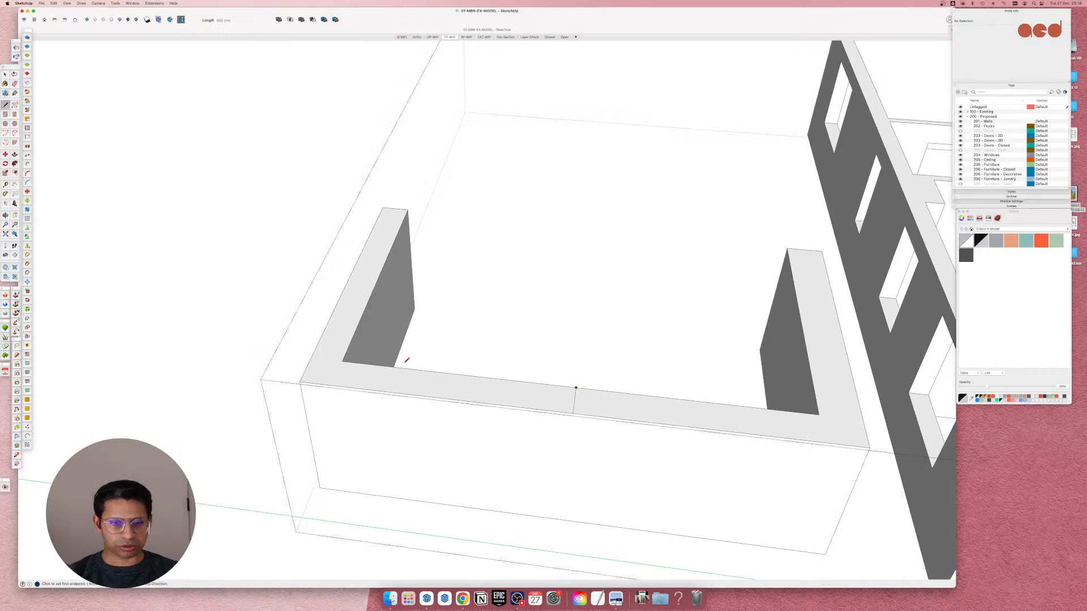
Draw lines at both corners of the sample wall to separate the return walls' top faces from the main wall's.
{"action": "left_click", "coordinate": [342, 360]}
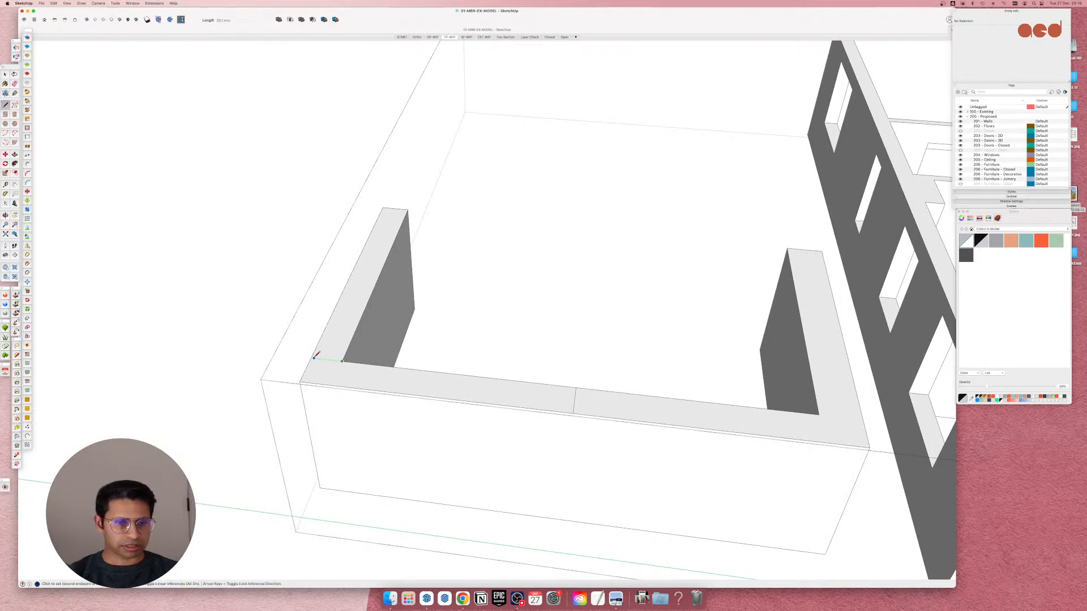
{"action": "key", "text": "Escape"}
{"action": "scroll", "coordinate": [674, 406], "scroll_direction": "down", "scroll_amount": 3}
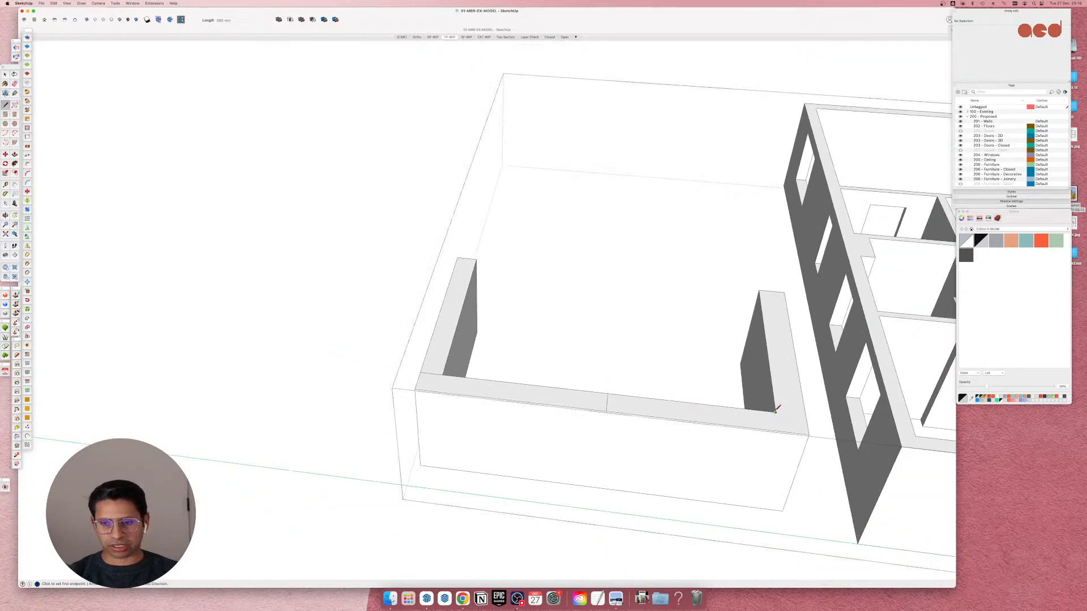
{"action": "key", "text": "space"}
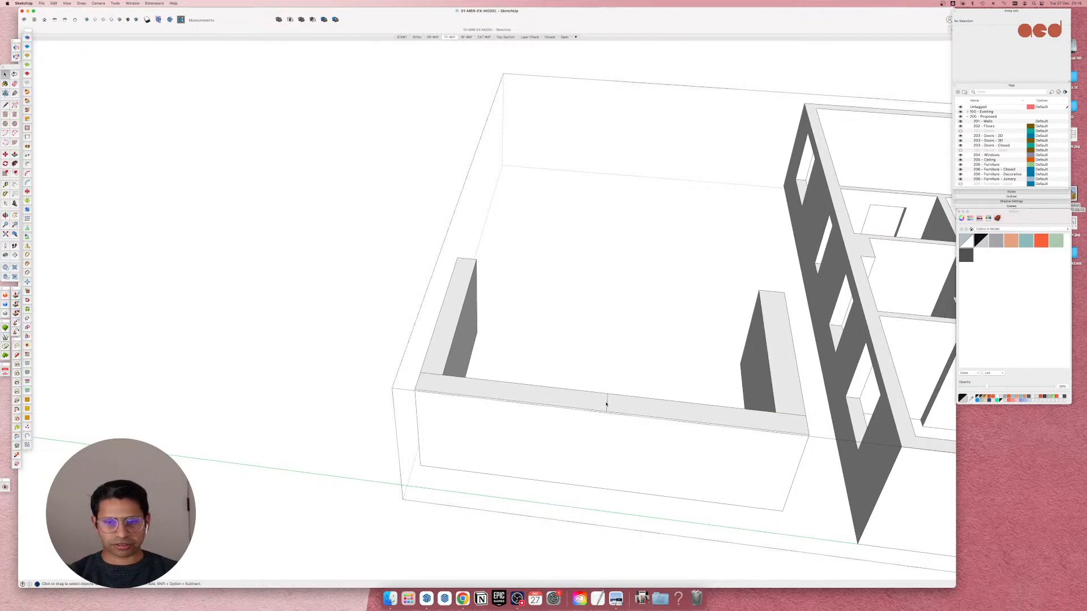
{"action": "middle_click_drag", "start_coordinate": [590, 412], "coordinate": [672, 330]}
{"action": "scroll", "coordinate": [672, 330], "scroll_direction": "up", "scroll_amount": 4}
{"action": "middle_click_drag", "start_coordinate": [789, 378], "coordinate": [607, 357]}
{"action": "key", "text": "m"}
{"action": "left_click", "coordinate": [550, 365]}
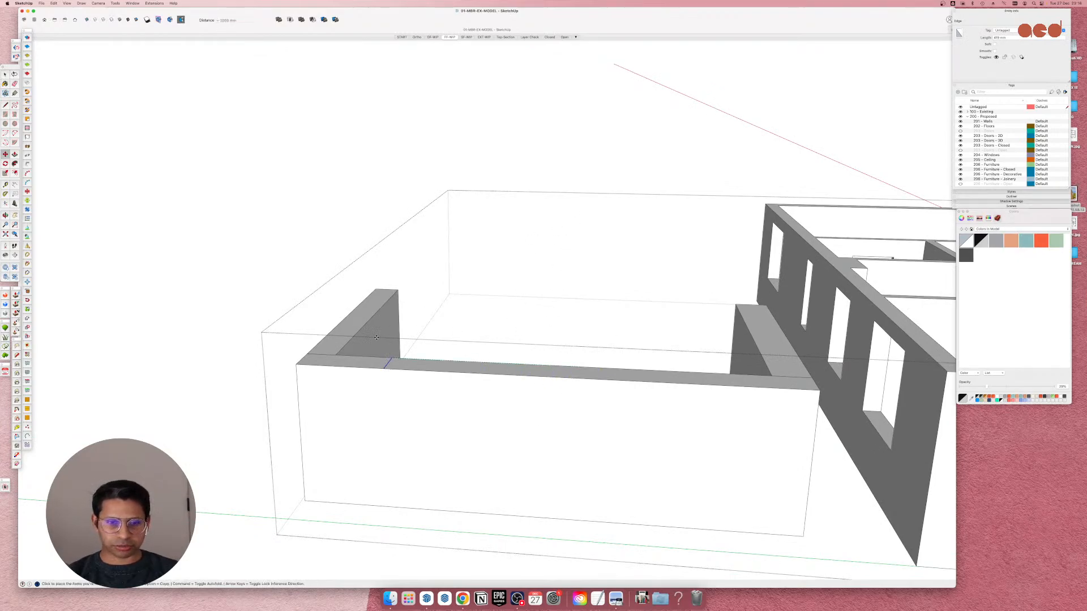
{"action": "middle_click_drag", "start_coordinate": [376, 383], "coordinate": [328, 451]}
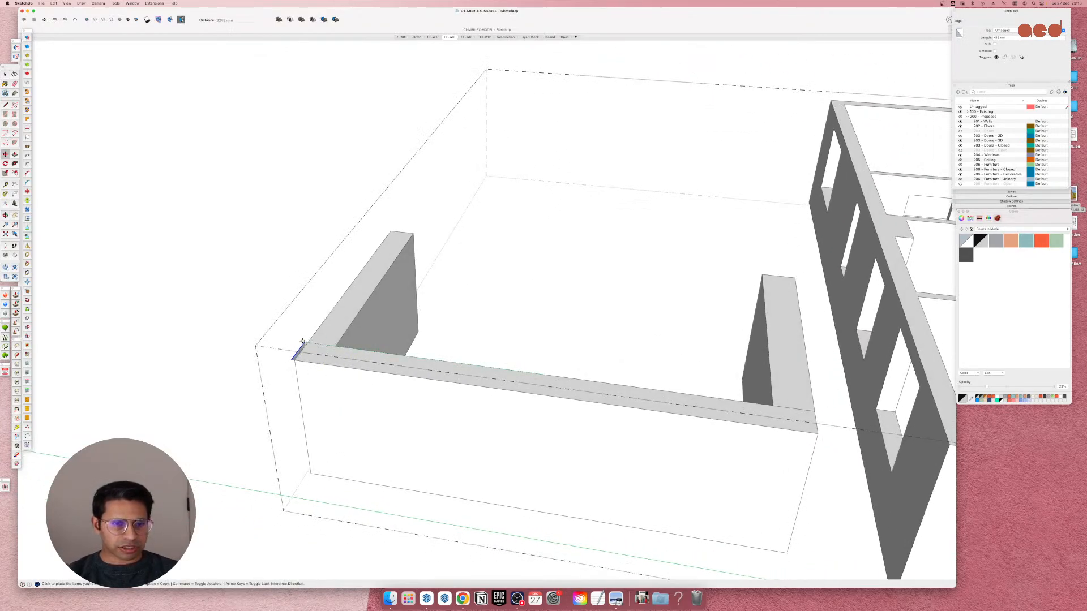
{"action": "key", "text": "Escape"}
Draw a vertical line up from the midpoint line's inner end and a sloping line down to the sample wall's corner.
{"action": "key", "text": "l"}
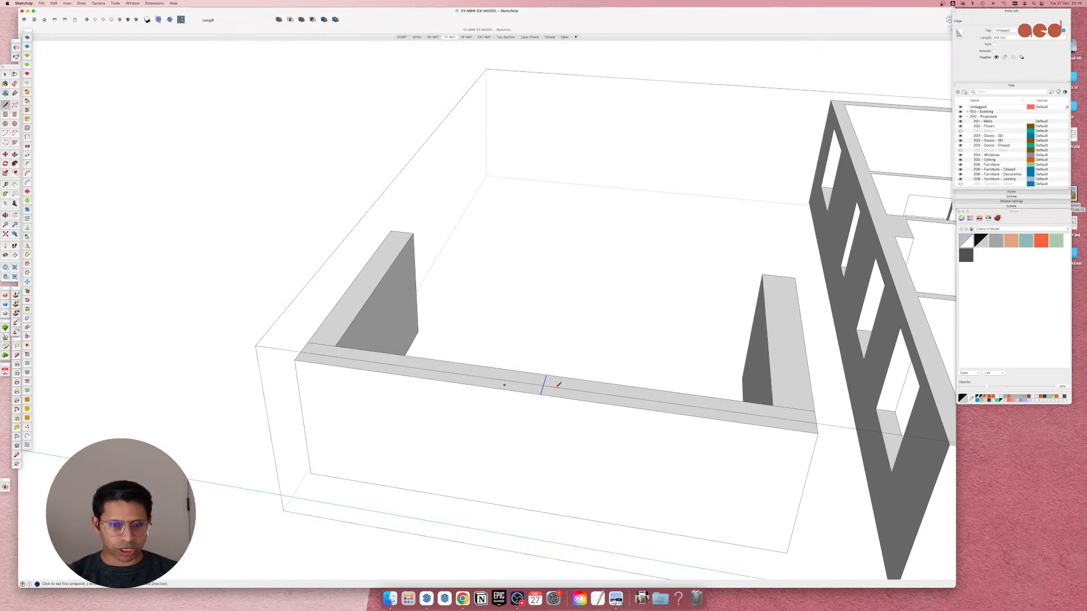
{"action": "left_click", "coordinate": [547, 374]}
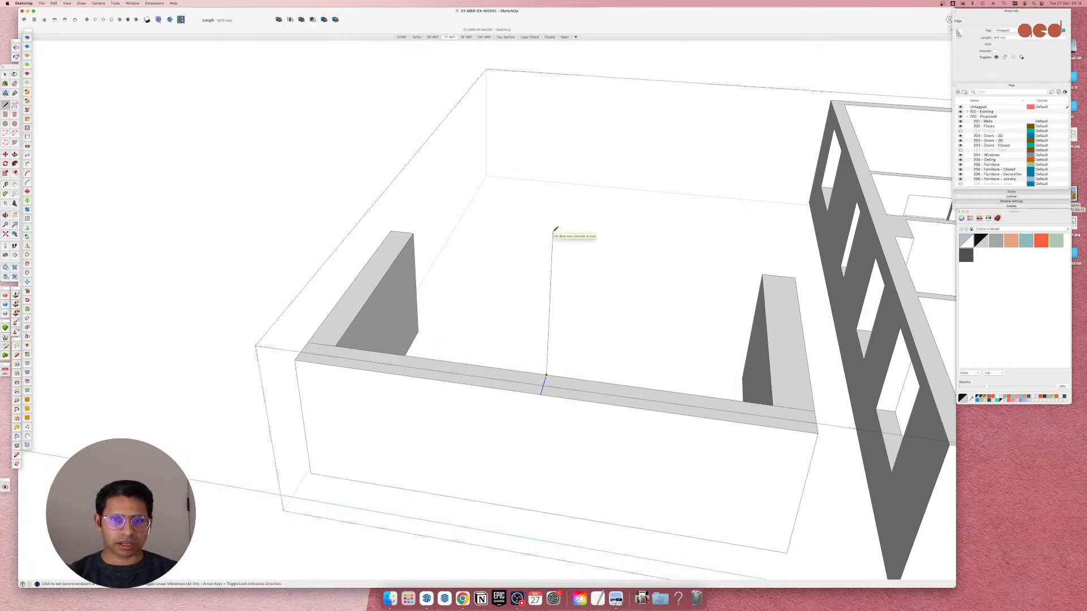
{"action": "left_click", "coordinate": [553, 232]}
{"action": "left_click", "coordinate": [306, 342]}
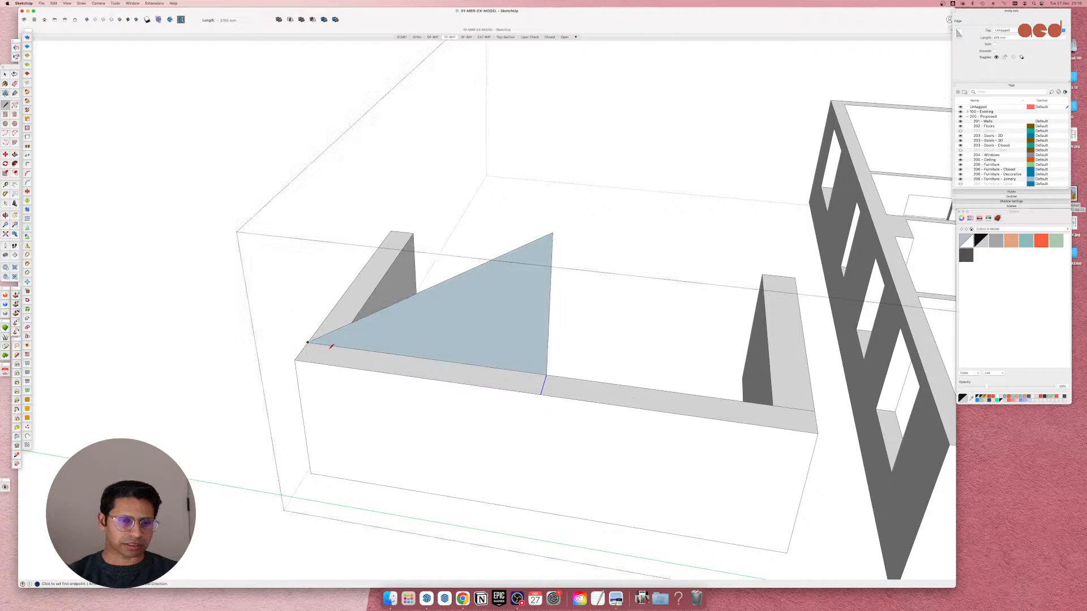
{"action": "left_click", "coordinate": [335, 346]}
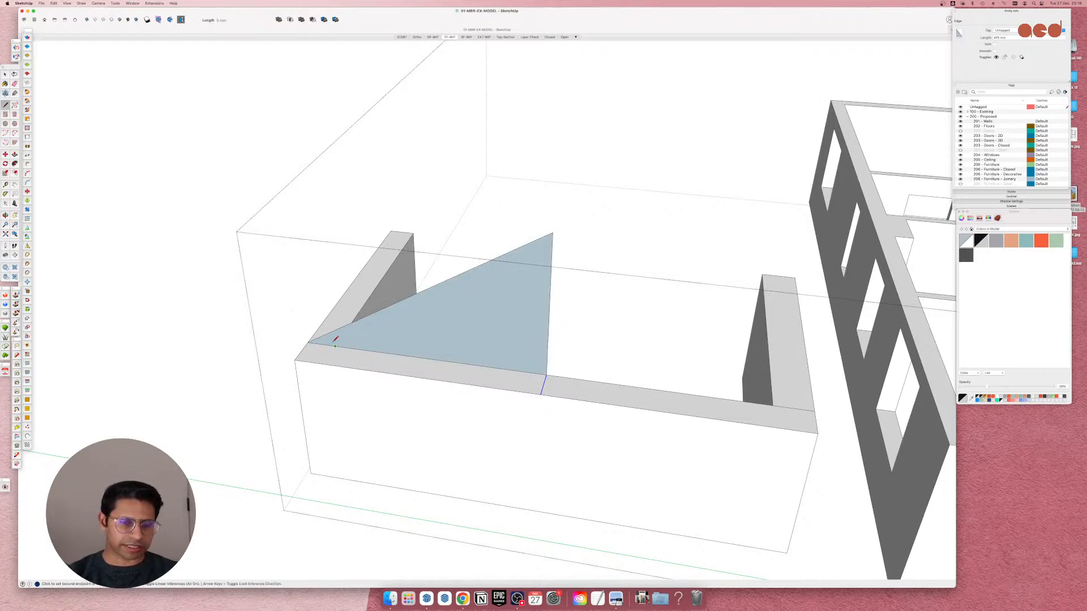
Undo the sloping line and delete the vertical line above the sample wall.
{"action": "key", "text": "super+z"}
{"action": "key", "text": "space"}
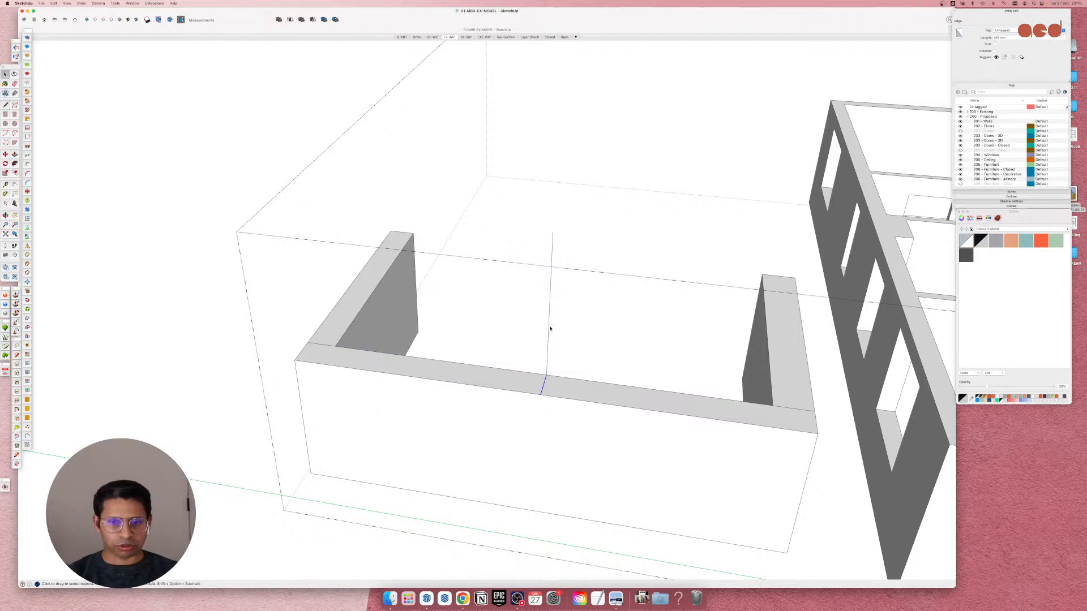
{"action": "left_click", "coordinate": [548, 327]}
{"action": "key", "text": "Delete"}
Move the sample wall's midpoint line straight up to raise the wall between the return walls into a gable.
{"action": "middle_click_drag", "start_coordinate": [526, 383], "coordinate": [486, 386]}
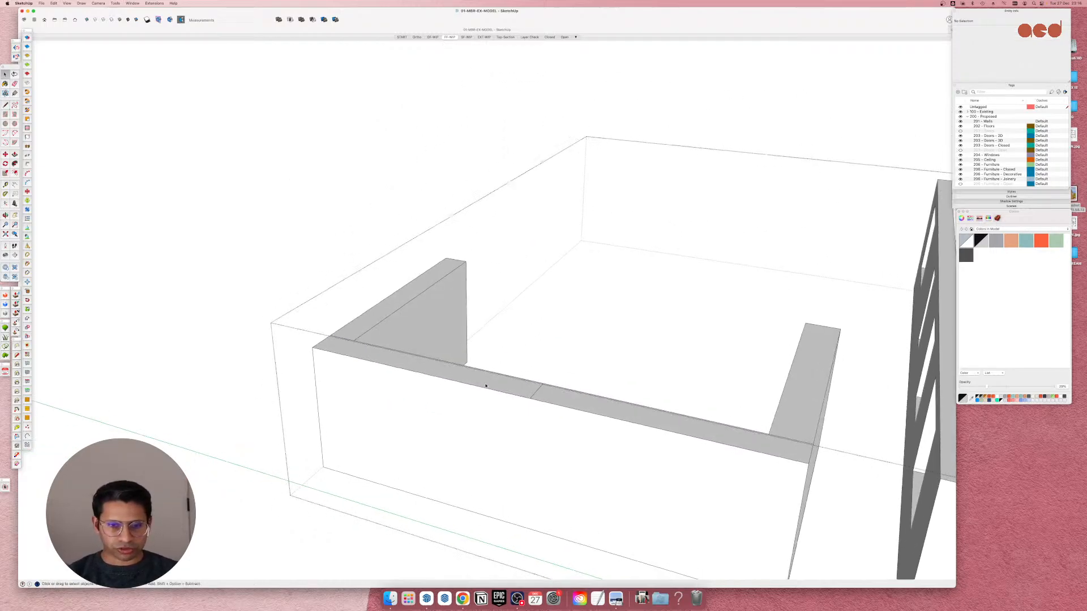
{"action": "left_click", "coordinate": [536, 397]}
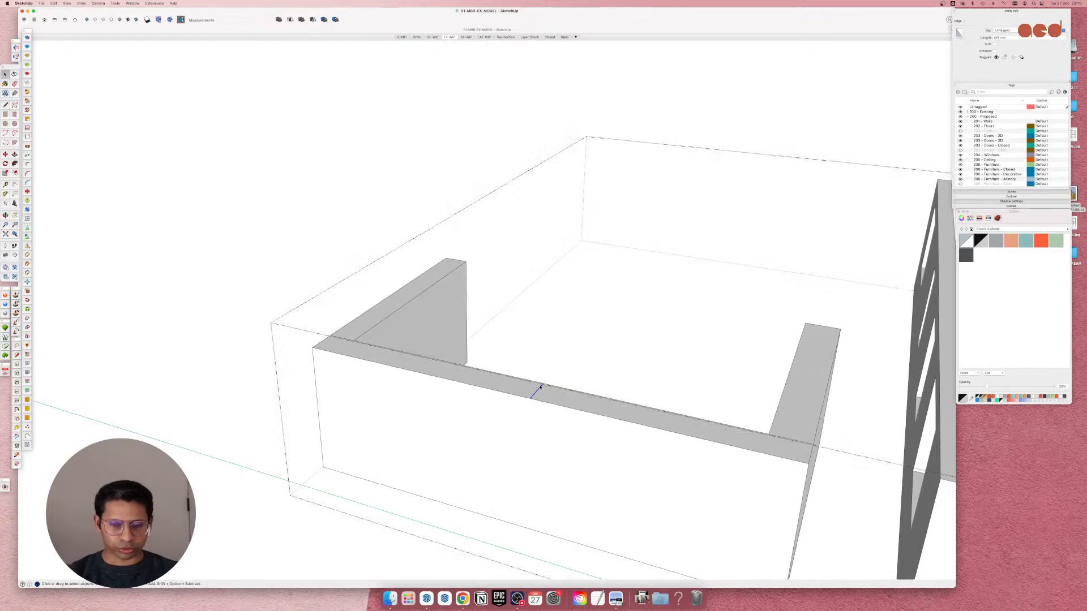
{"action": "key", "text": "m"}
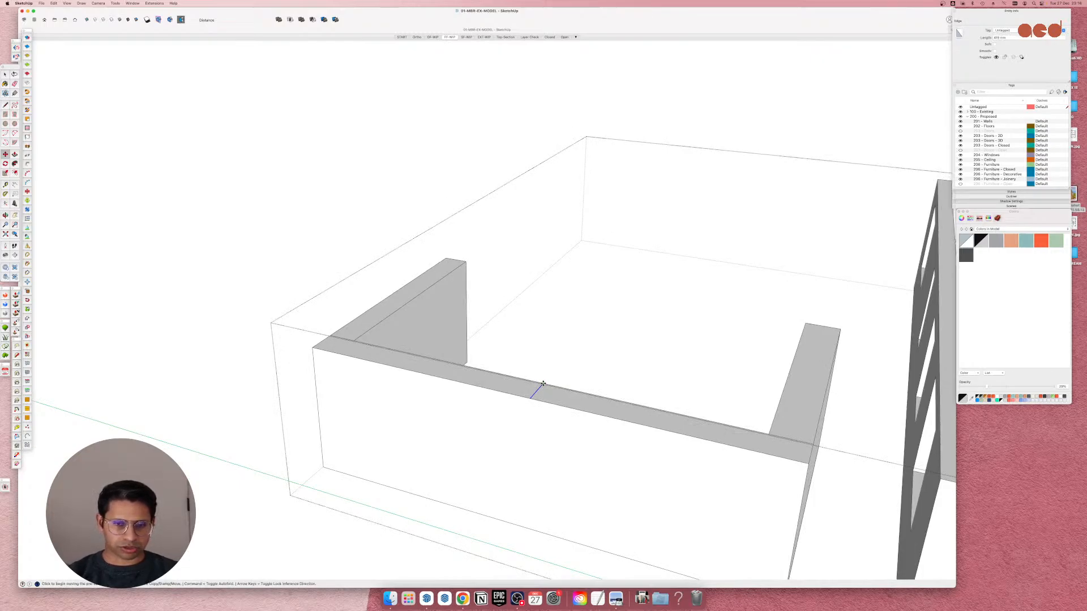
{"action": "left_click", "coordinate": [543, 383]}
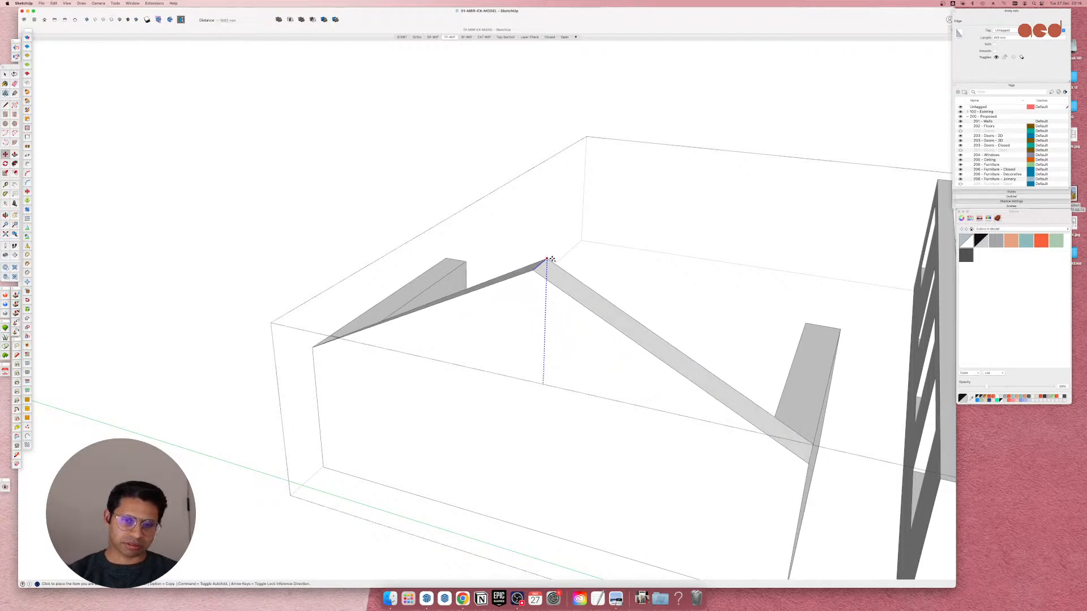
{"action": "left_click", "coordinate": [549, 223]}
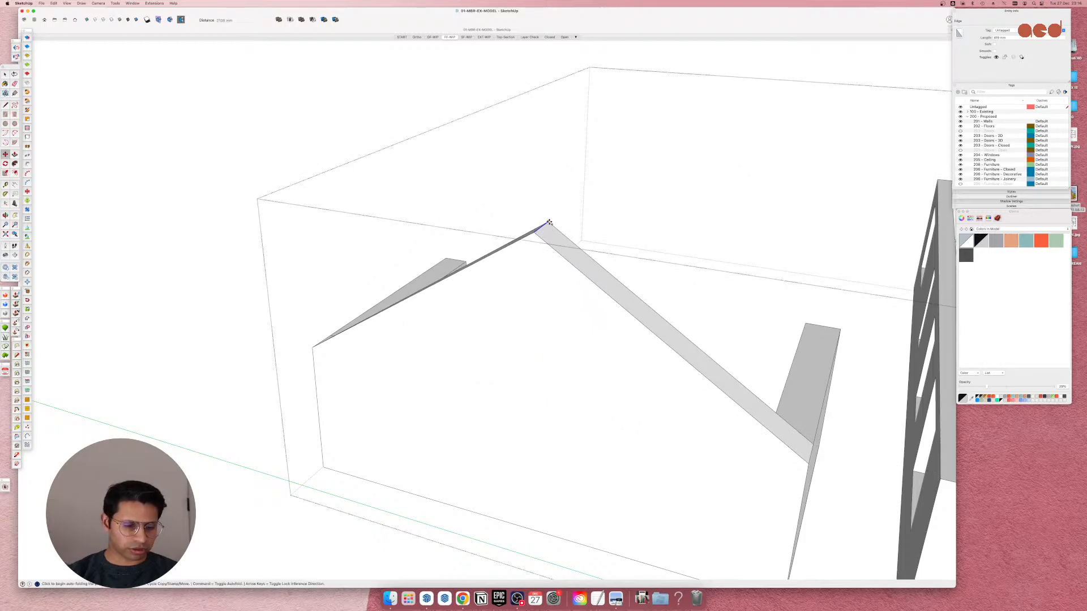
{"action": "key", "text": "super+z"}
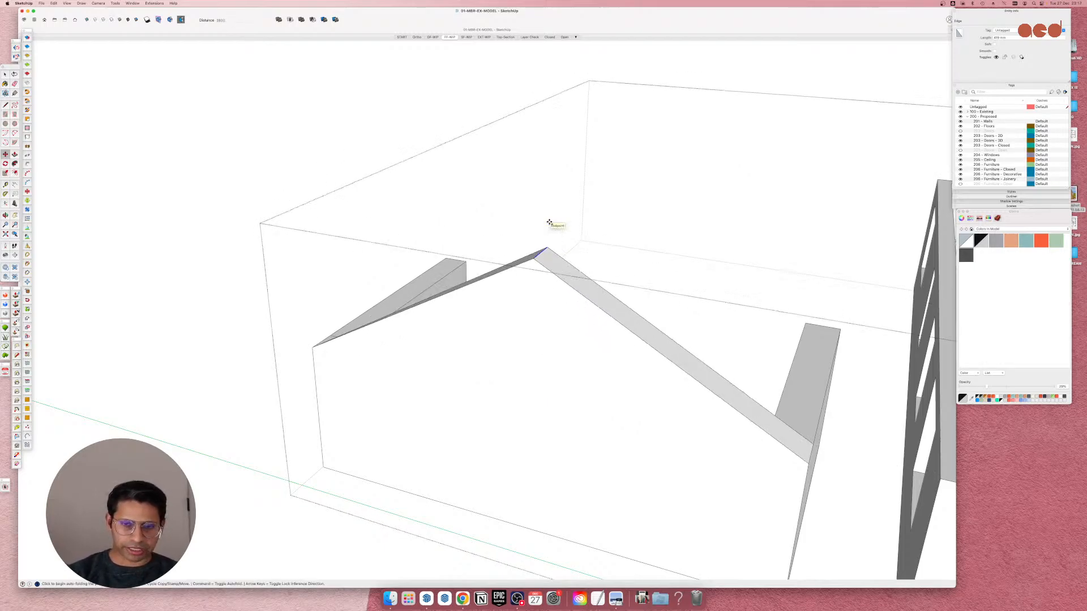
{"action": "key", "text": "space"}
Draw a line from the ridge's inner end to a return wall's outer corner to close the gap along that slope.
{"action": "middle_click_drag", "start_coordinate": [483, 330], "coordinate": [601, 196]}
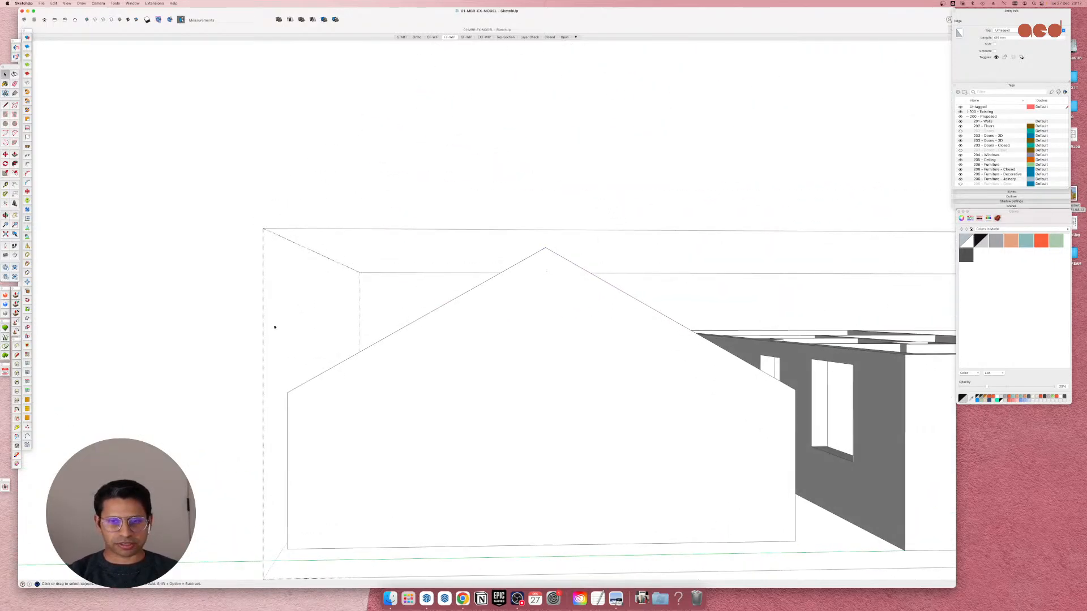
{"action": "middle_click_drag", "start_coordinate": [275, 327], "coordinate": [905, 406]}
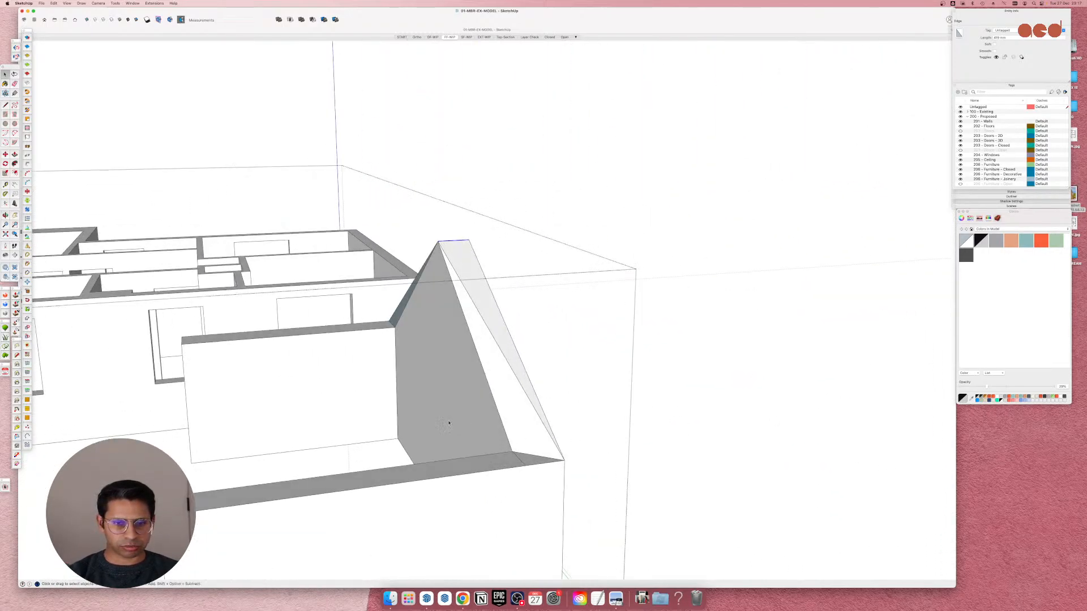
{"action": "middle_click_drag", "start_coordinate": [449, 423], "coordinate": [902, 473]}
{"action": "scroll", "coordinate": [584, 362], "scroll_direction": "up", "scroll_amount": 3}
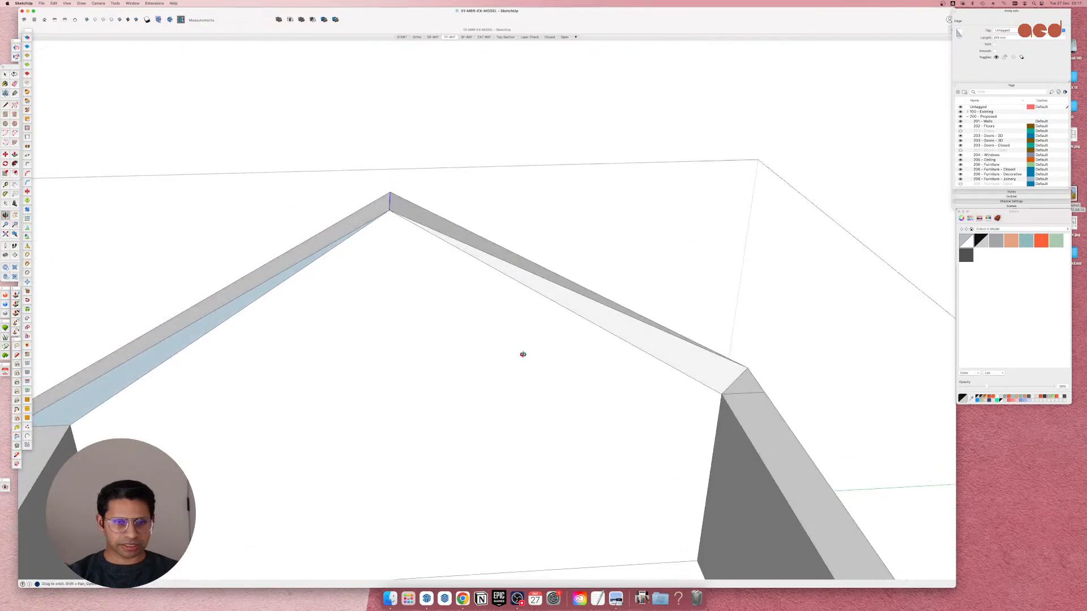
{"action": "middle_click_drag", "start_coordinate": [522, 355], "coordinate": [185, 349]}
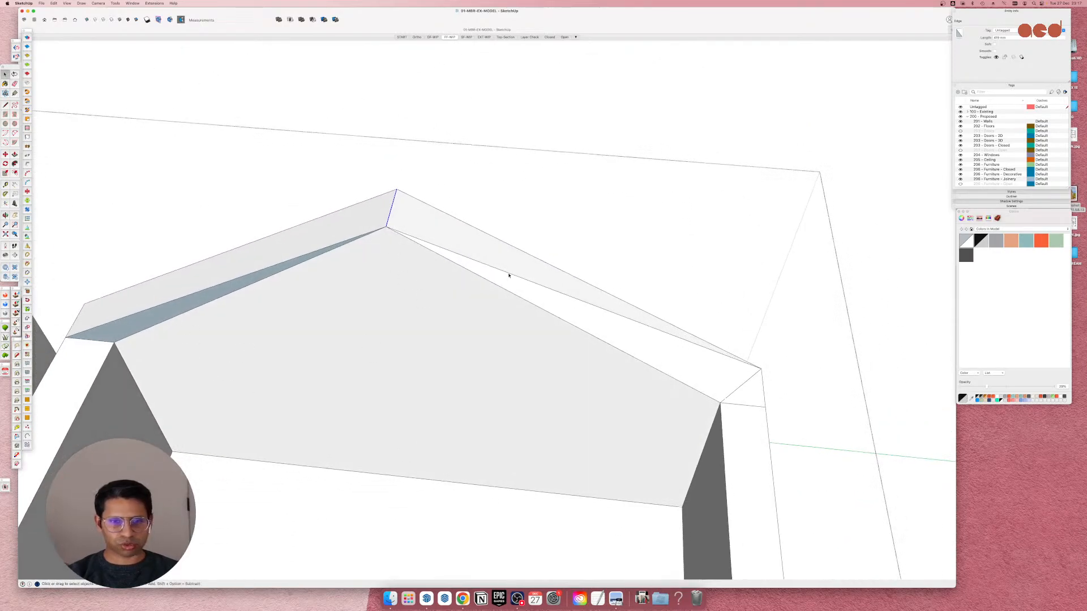
{"action": "middle_click_drag", "start_coordinate": [749, 387], "coordinate": [715, 456]}
{"action": "key", "text": "l"}
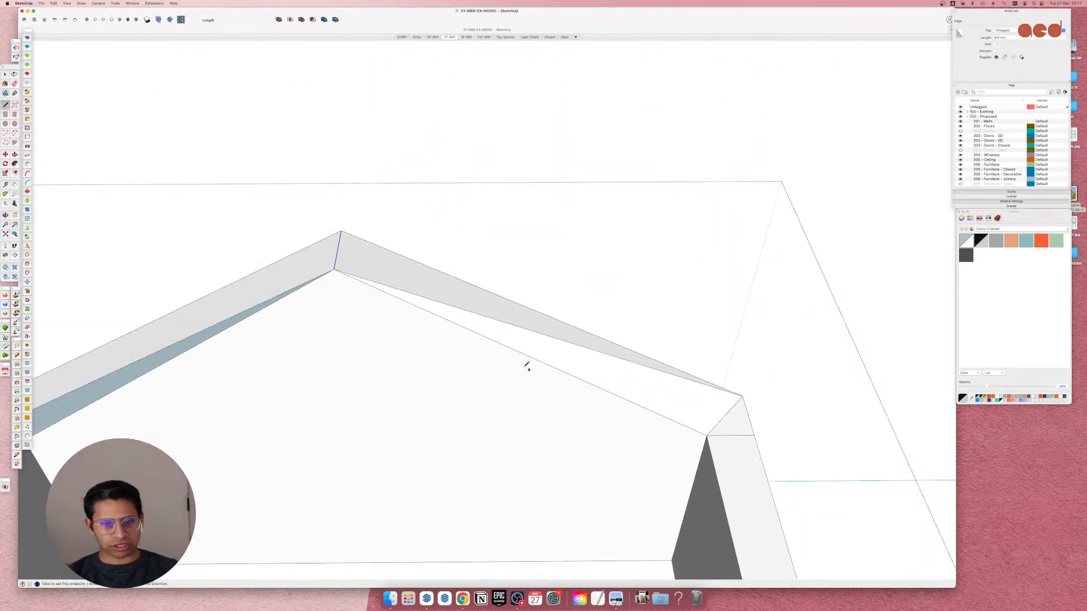
{"action": "left_click", "coordinate": [335, 270]}
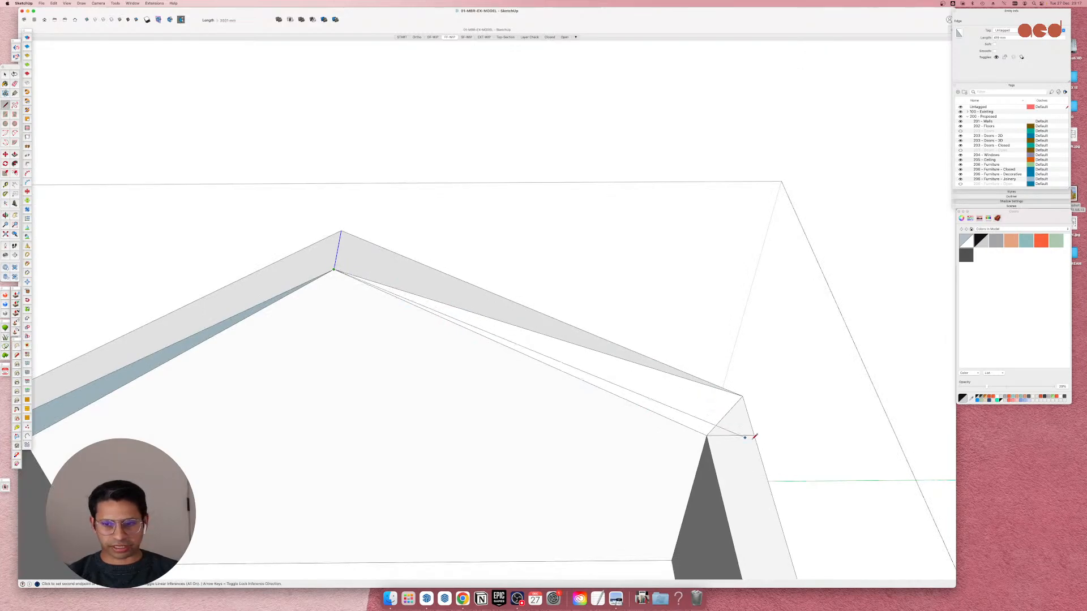
{"action": "left_click", "coordinate": [752, 428]}
{"action": "scroll", "coordinate": [753, 425], "scroll_direction": "down", "scroll_amount": 3}
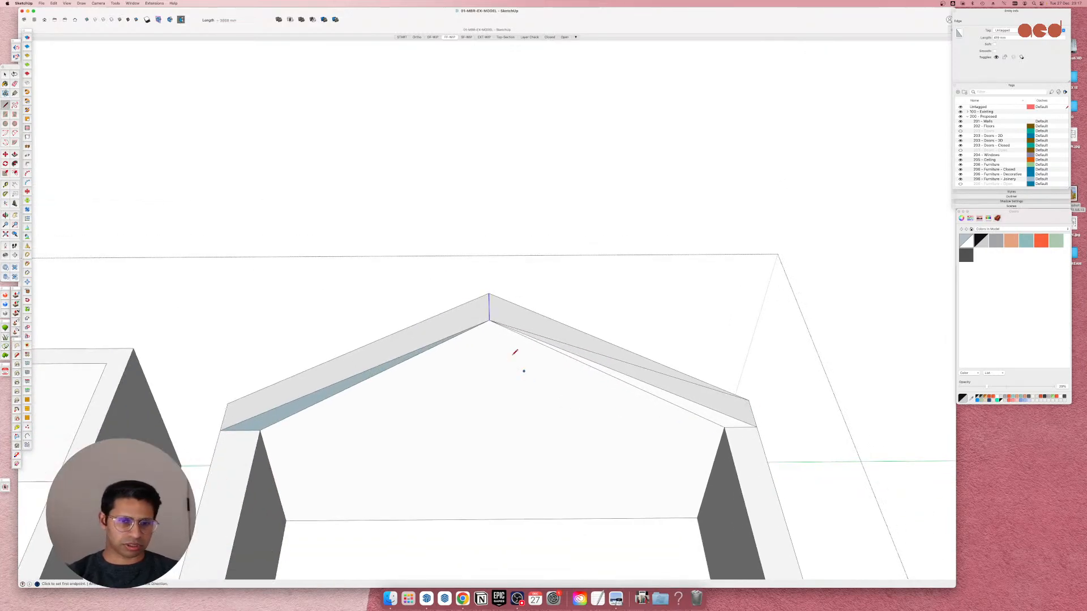
Try to draw a closing line from the ridge's inner end to the outer corner at the opposite return wall.
{"action": "left_click", "coordinate": [490, 320]}
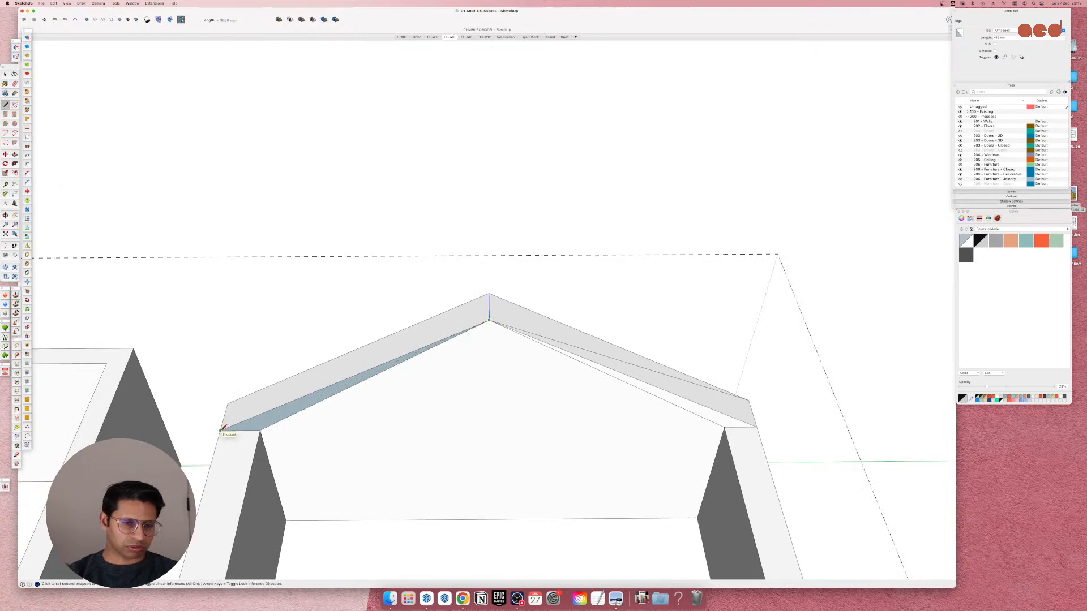
{"action": "middle_click_drag", "start_coordinate": [240, 442], "coordinate": [79, 278]}
{"action": "middle_click_drag", "start_coordinate": [340, 384], "coordinate": [702, 518]}
{"action": "middle_click_drag", "start_coordinate": [310, 438], "coordinate": [444, 456]}
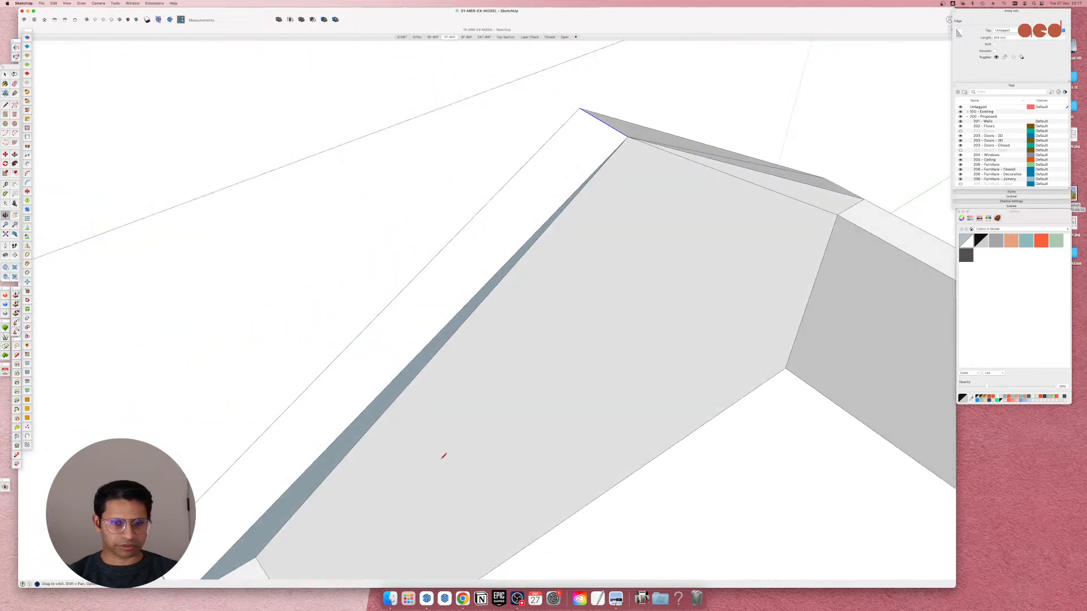
Undo the gable raise and delete the sample wall together with its return walls.
{"action": "scroll", "coordinate": [451, 432], "scroll_direction": "down", "scroll_amount": 10}
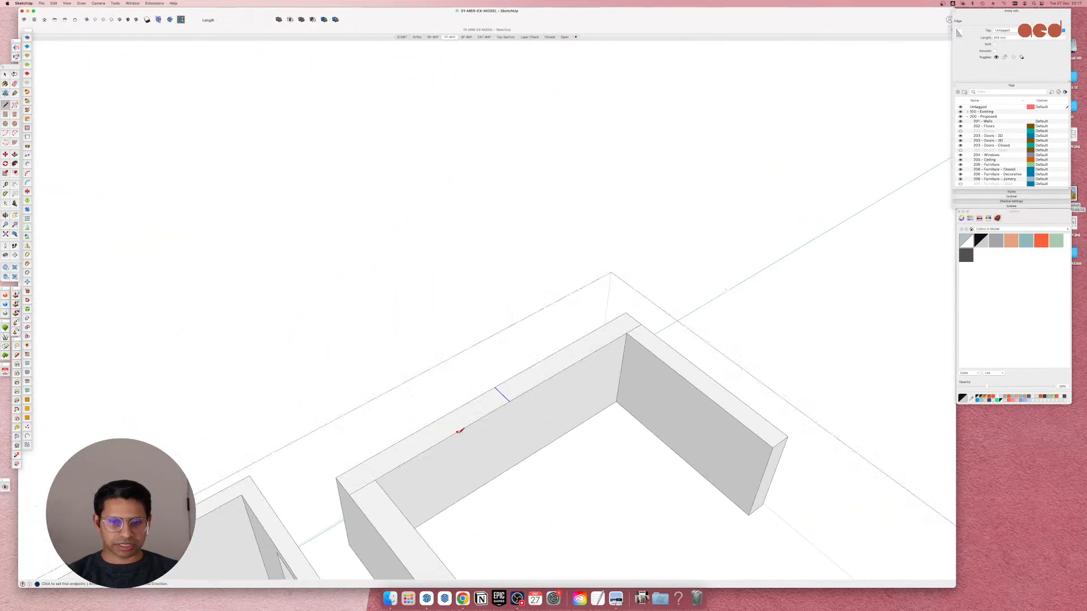
{"action": "middle_click_drag", "start_coordinate": [226, 390], "coordinate": [473, 403]}
{"action": "scroll", "coordinate": [473, 403], "scroll_direction": "down", "scroll_amount": 5}
{"action": "middle_click_drag", "start_coordinate": [159, 294], "coordinate": [497, 245]}
{"action": "key", "text": "space"}
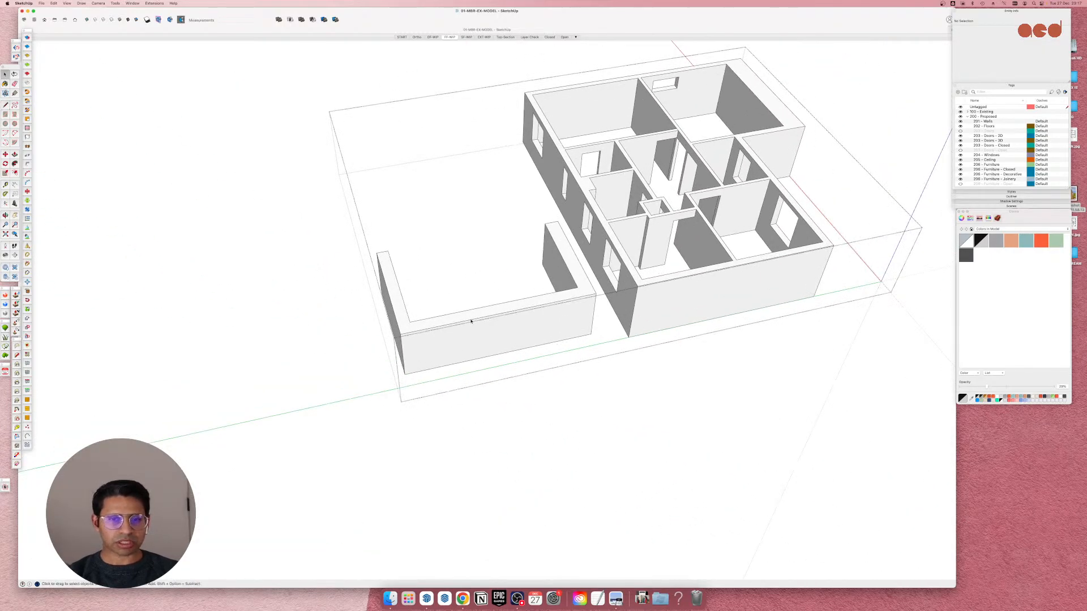
{"action": "triple_click", "coordinate": [471, 321]}
{"action": "key", "text": "Delete"}
{"action": "scroll", "coordinate": [296, 369], "scroll_direction": "down", "scroll_amount": 4}
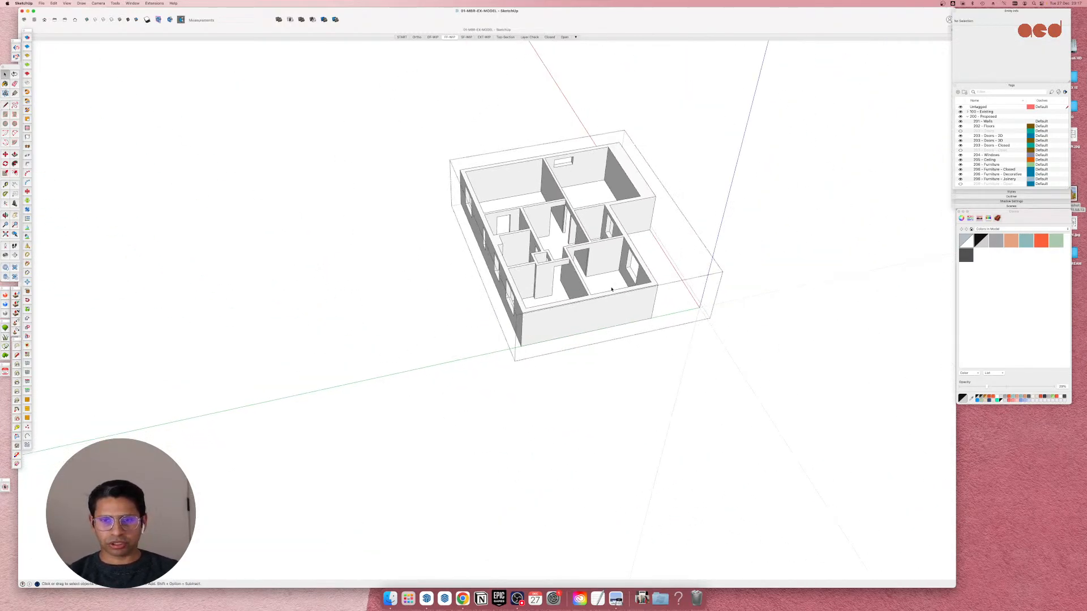
Draw a short line across the wall top where the interior partition meets the house's end wall.
{"action": "scroll", "coordinate": [611, 289], "scroll_direction": "up", "scroll_amount": 10}
{"action": "middle_click_drag", "start_coordinate": [566, 303], "coordinate": [223, 352]}
{"action": "scroll", "coordinate": [541, 322], "scroll_direction": "up", "scroll_amount": 5}
{"action": "scroll", "coordinate": [317, 346], "scroll_direction": "down", "scroll_amount": 5}
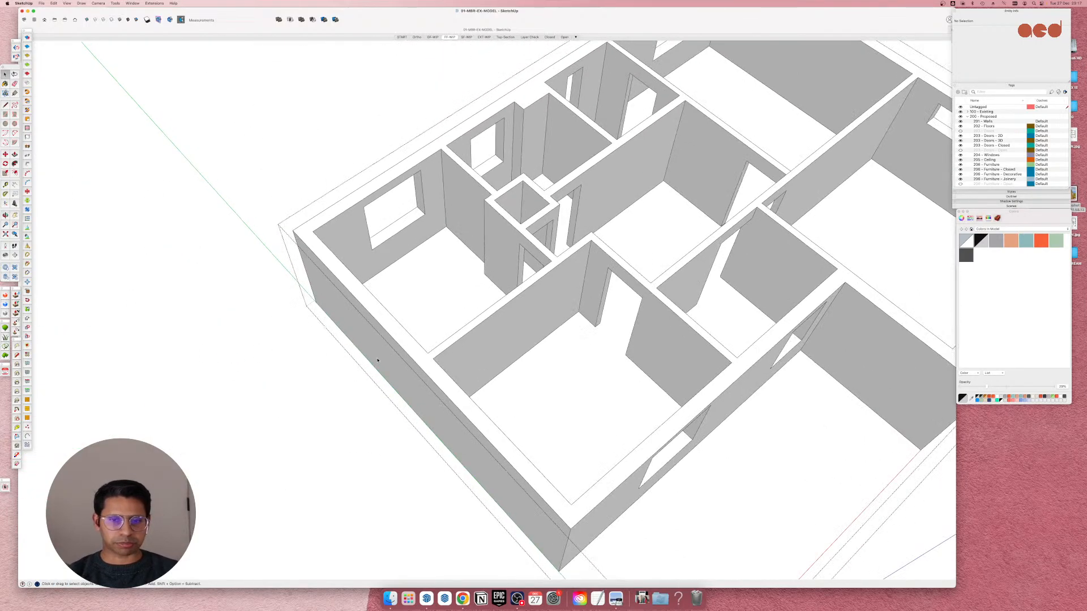
{"action": "scroll", "coordinate": [413, 351], "scroll_direction": "up", "scroll_amount": 5}
{"action": "mouse_move", "coordinate": [424, 365]}
{"action": "middle_mouse_down"}
{"action": "mouse_move", "coordinate": [432, 375]}
{"action": "mouse_move", "coordinate": [429, 364]}
{"action": "middle_mouse_up"}
{"action": "key", "text": "l"}
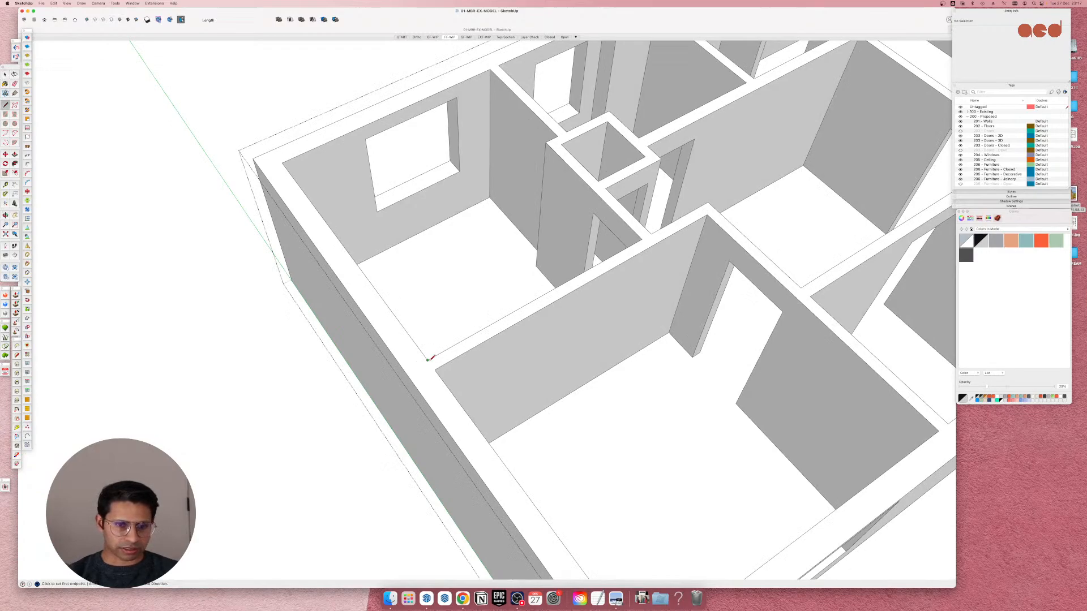
{"action": "left_click", "coordinate": [428, 360]}
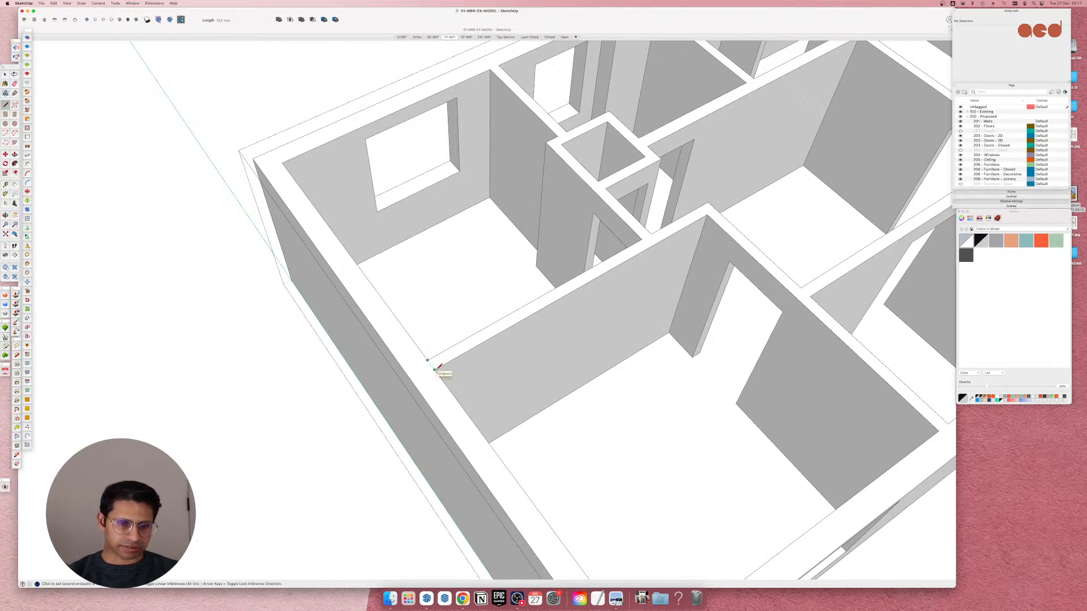
{"action": "left_click", "coordinate": [435, 369]}
Draw a line from the end wall's inner corner to the side wall's outer edge to separate their tops.
{"action": "left_click", "coordinate": [282, 162]}
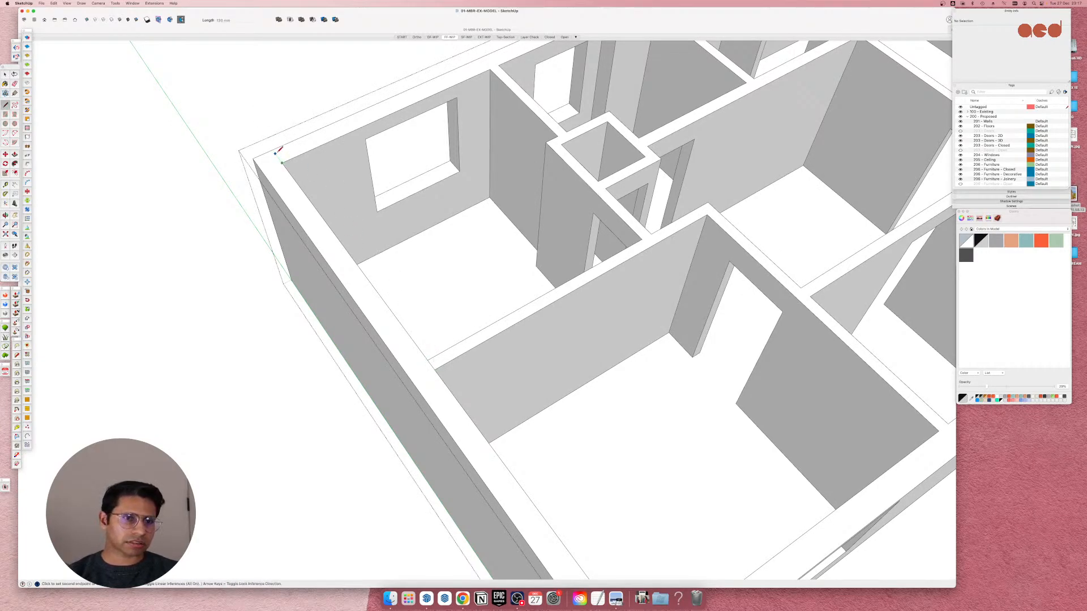
{"action": "left_click", "coordinate": [273, 150]}
{"action": "scroll", "coordinate": [299, 215], "scroll_direction": "down", "scroll_amount": 5}
{"action": "scroll", "coordinate": [313, 241], "scroll_direction": "up", "scroll_amount": 3}
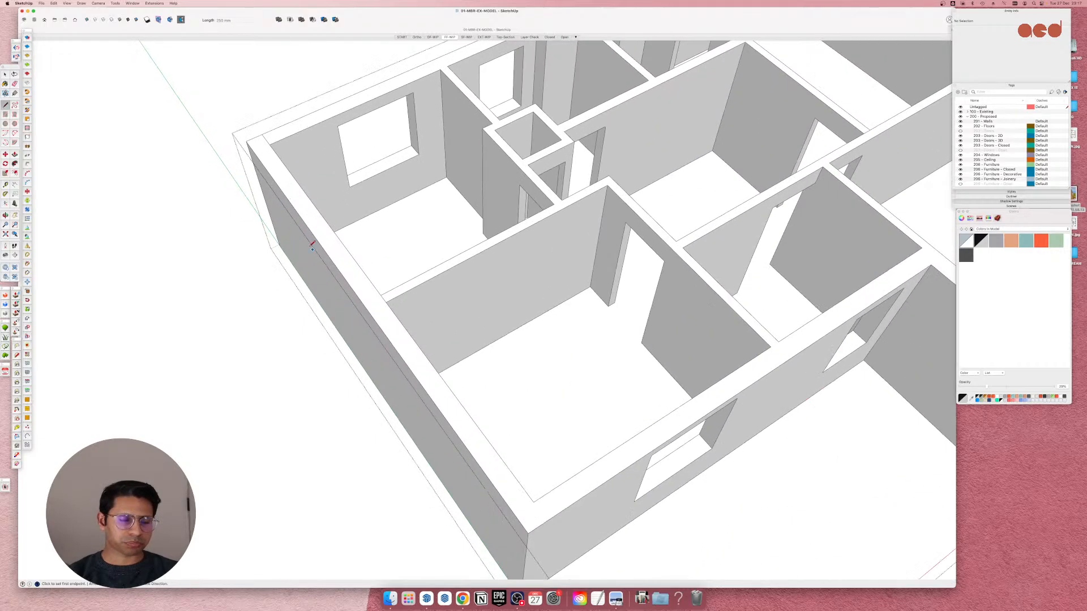
Draw a long, thin rectangle on the ground beside the house and extrude it upward into a plain sample wall.
{"action": "middle_click_drag", "start_coordinate": [313, 242], "coordinate": [240, 394]}
{"action": "key", "text": "r"}
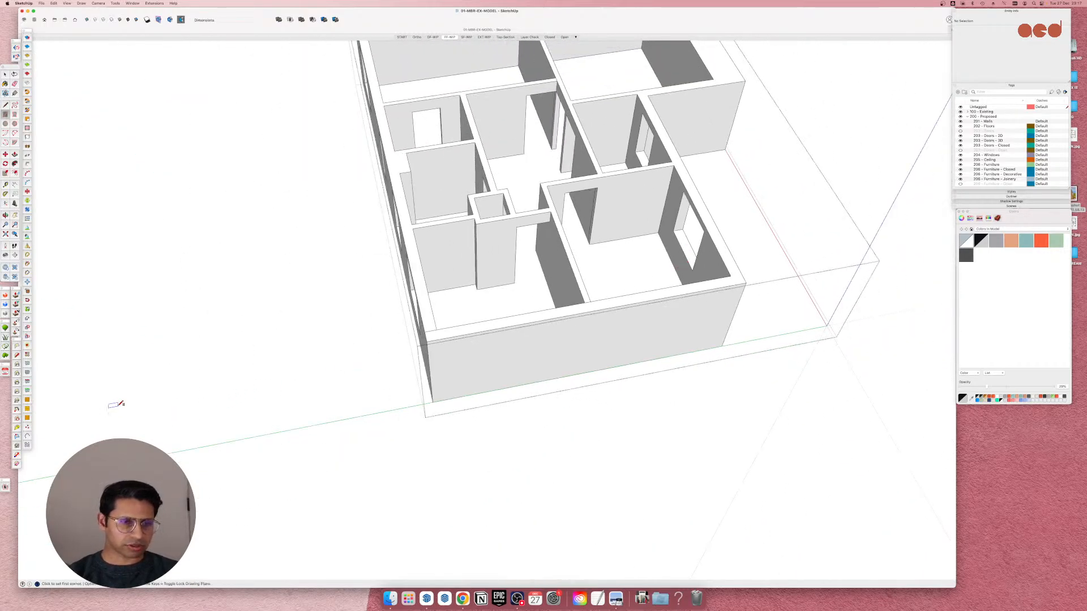
{"action": "left_click", "coordinate": [121, 423]}
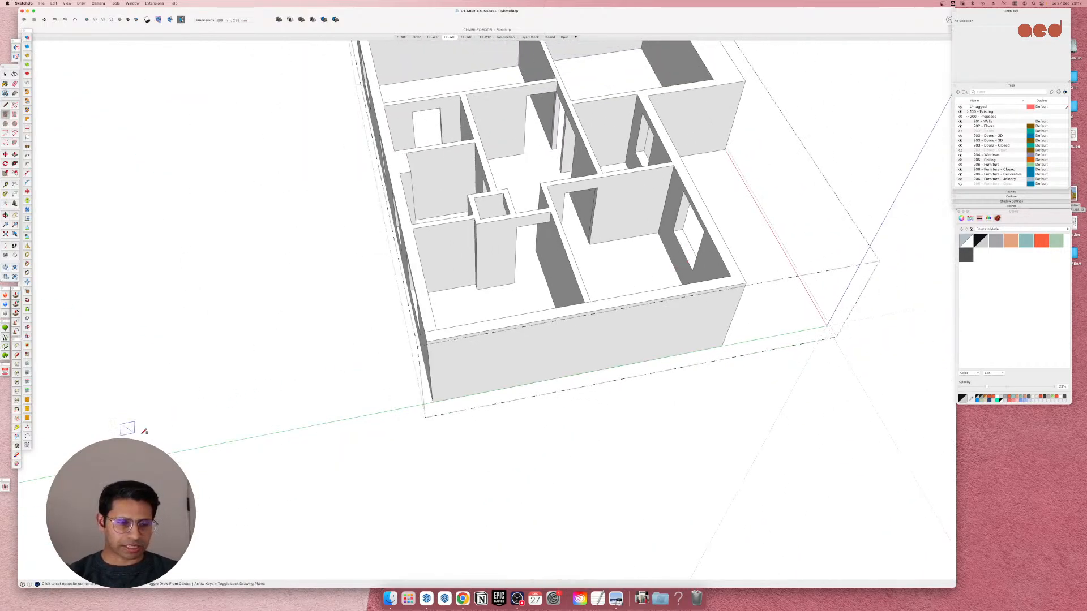
{"action": "left_click", "coordinate": [363, 390]}
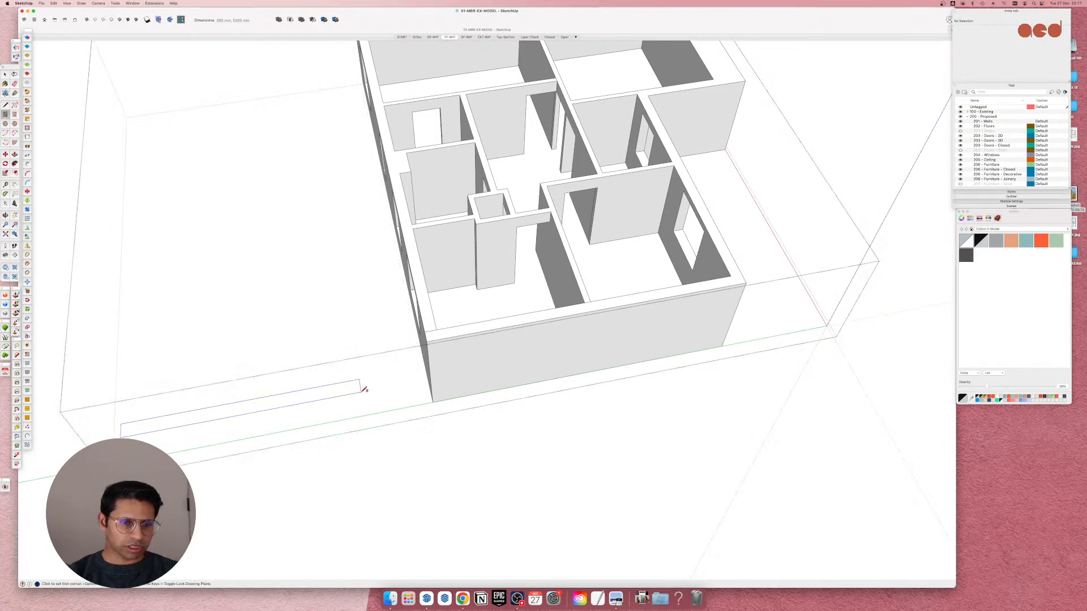
{"action": "key", "text": "p"}
{"action": "left_click", "coordinate": [248, 407]}
{"action": "left_click", "coordinate": [214, 361]}
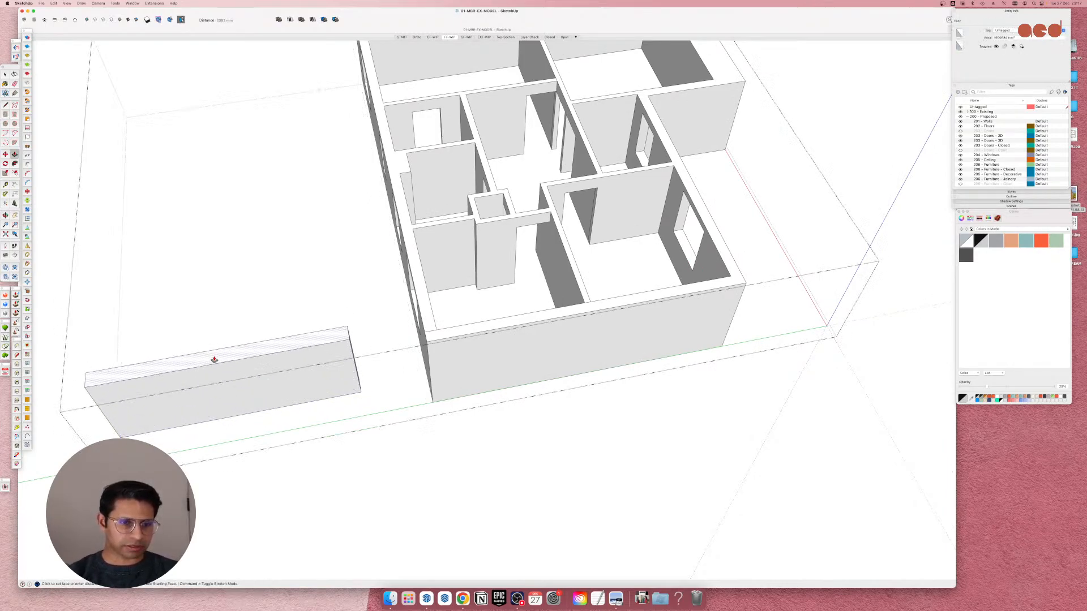
{"action": "key", "text": "space"}
{"action": "left_click", "coordinate": [176, 383]}
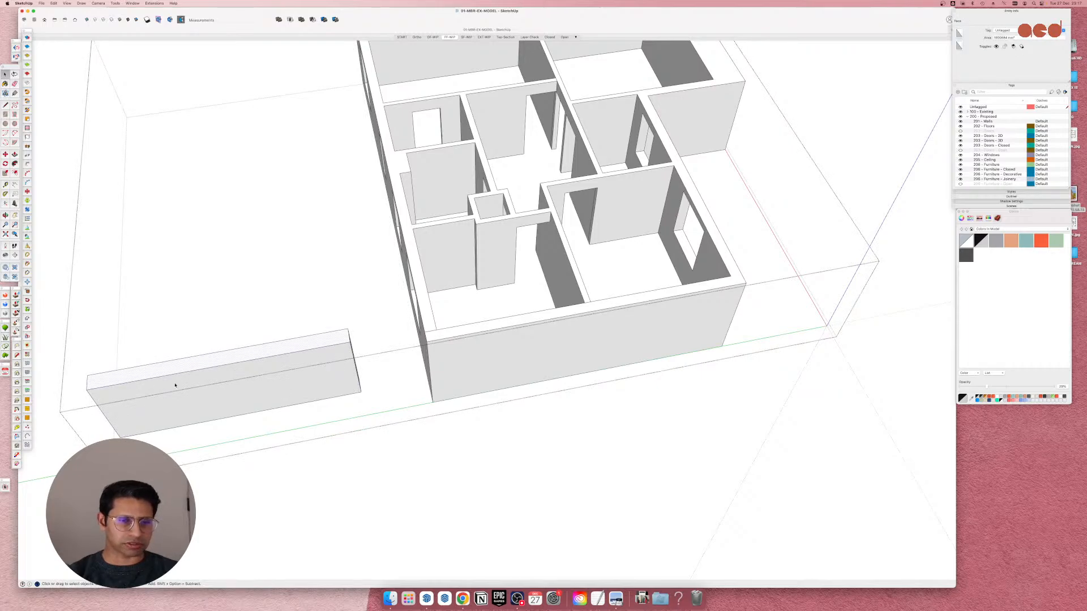
Push/Pull the end wall's top face slightly above the adjoining wall tops.
{"action": "scroll", "coordinate": [532, 322], "scroll_direction": "up", "scroll_amount": 3}
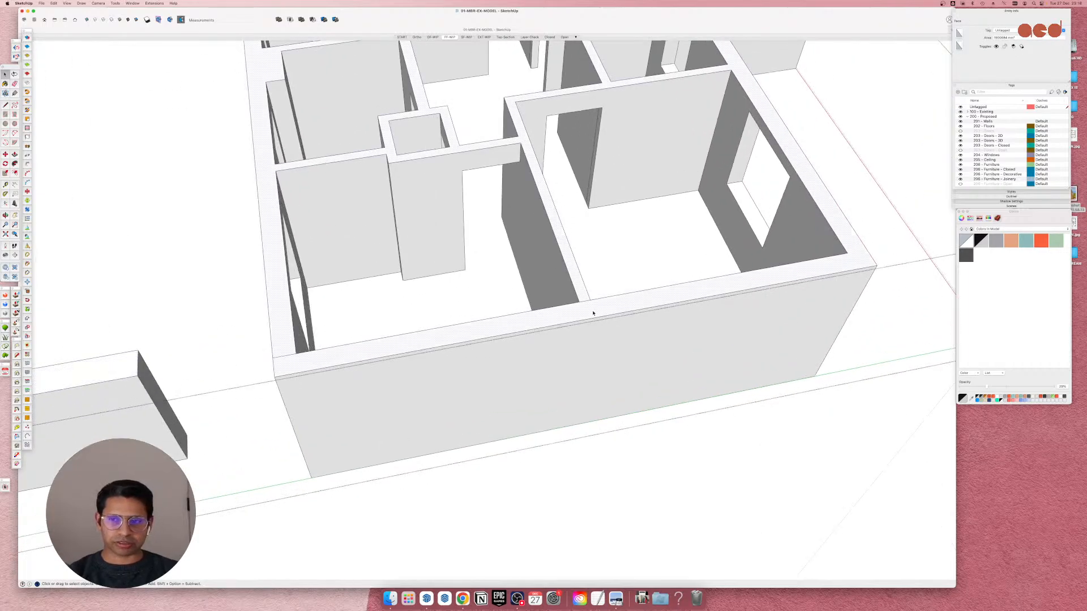
{"action": "scroll", "coordinate": [679, 321], "scroll_direction": "down", "scroll_amount": 2}
{"action": "key", "text": "l"}
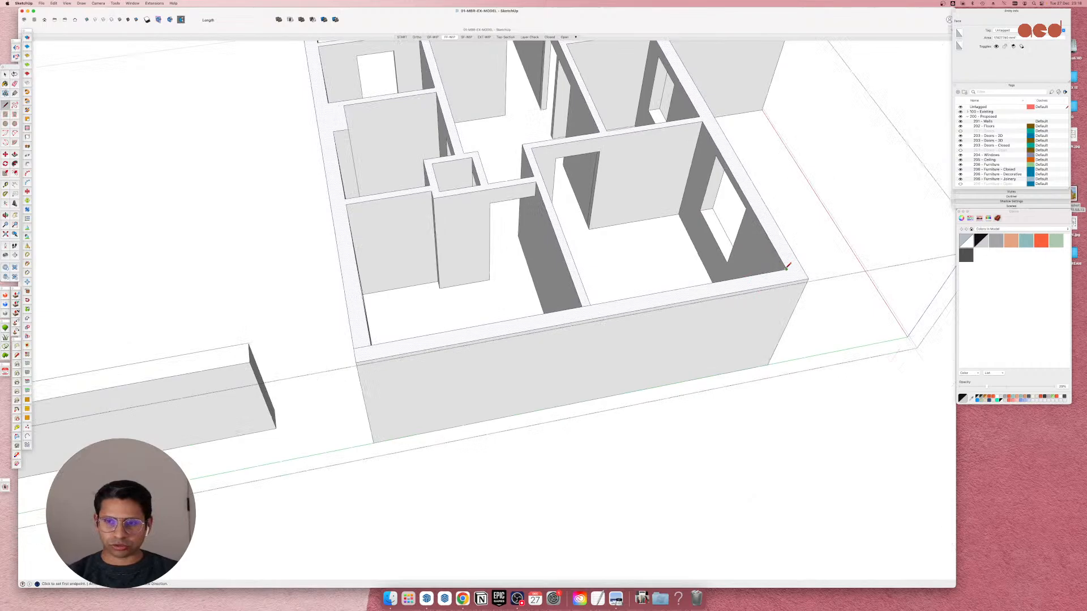
{"action": "scroll", "coordinate": [434, 380], "scroll_direction": "up", "scroll_amount": 3}
{"action": "middle_click_drag", "start_coordinate": [434, 381], "coordinate": [583, 380]}
{"action": "middle_click_drag", "start_coordinate": [377, 450], "coordinate": [600, 409]}
{"action": "scroll", "coordinate": [603, 407], "scroll_direction": "up", "scroll_amount": 2}
{"action": "key", "text": "space"}
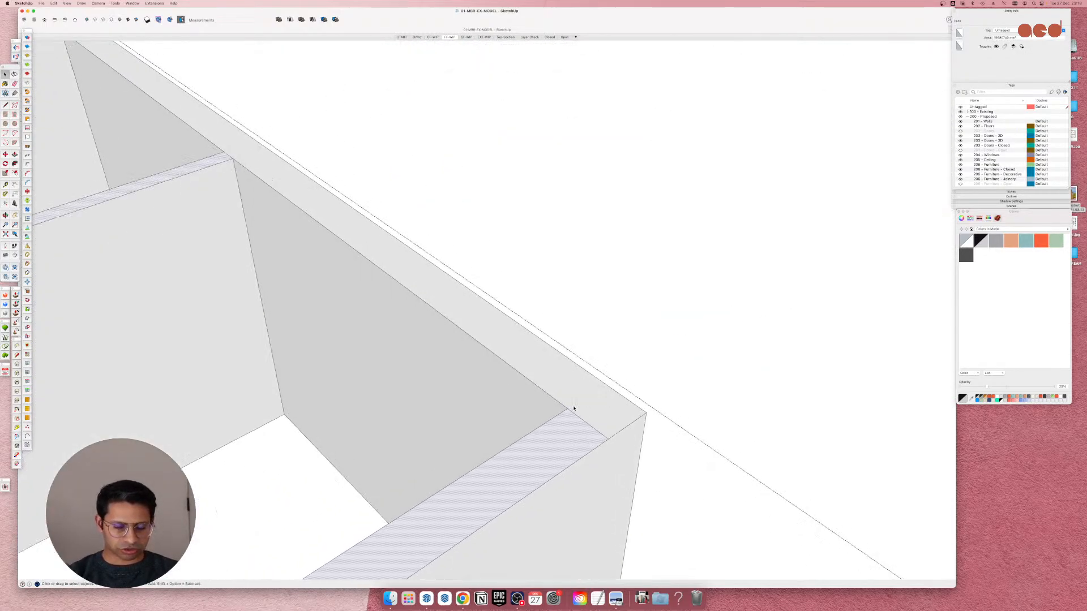
{"action": "key", "text": "p"}
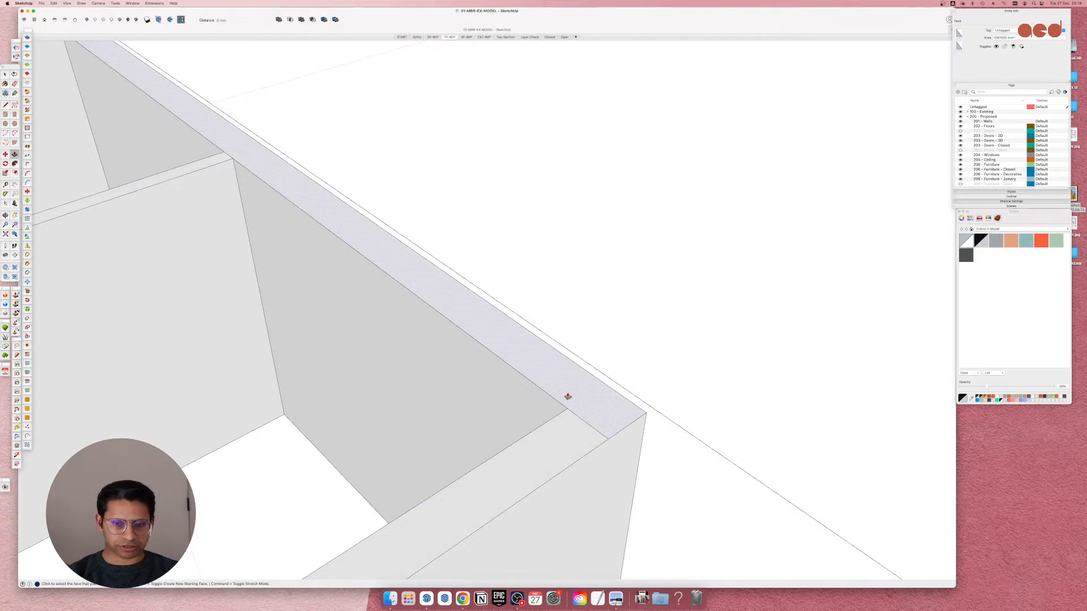
{"action": "left_click", "coordinate": [568, 396]}
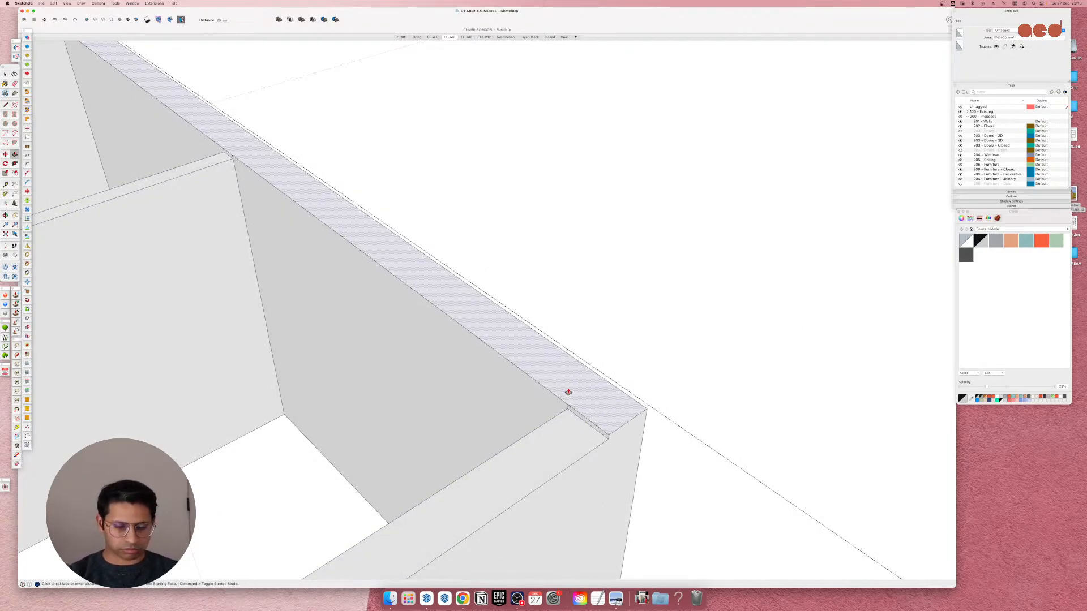
{"action": "left_click", "coordinate": [567, 393]}
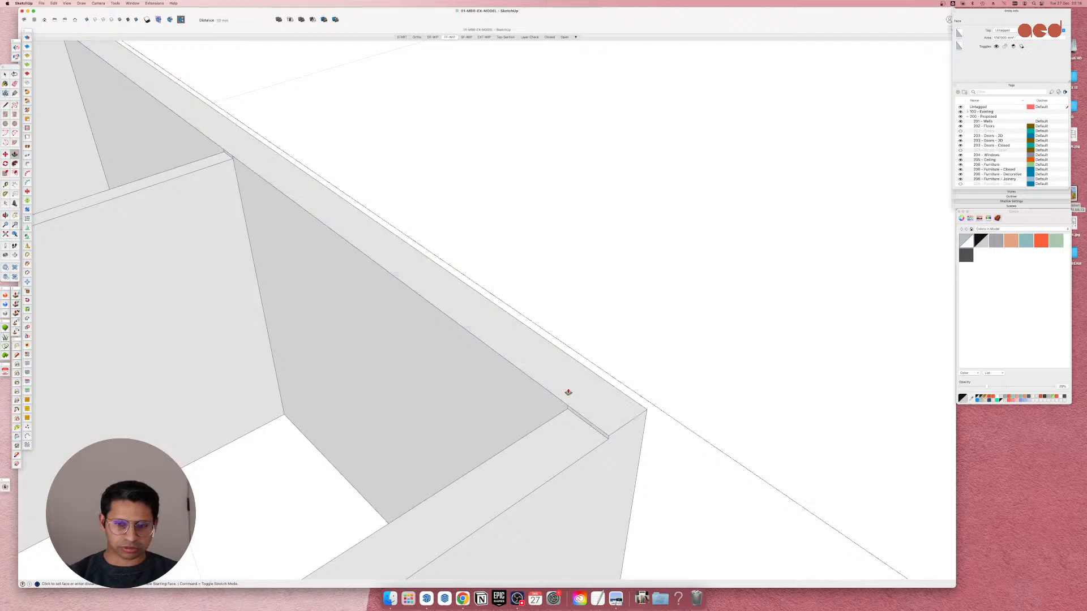
Delete the short vertical edges where the raised end wall meets the adjoining walls, and select its continuous inner top edge.
{"action": "key", "text": "space"}
{"action": "scroll", "coordinate": [561, 394], "scroll_direction": "up", "scroll_amount": 3}
{"action": "left_click", "coordinate": [584, 412]}
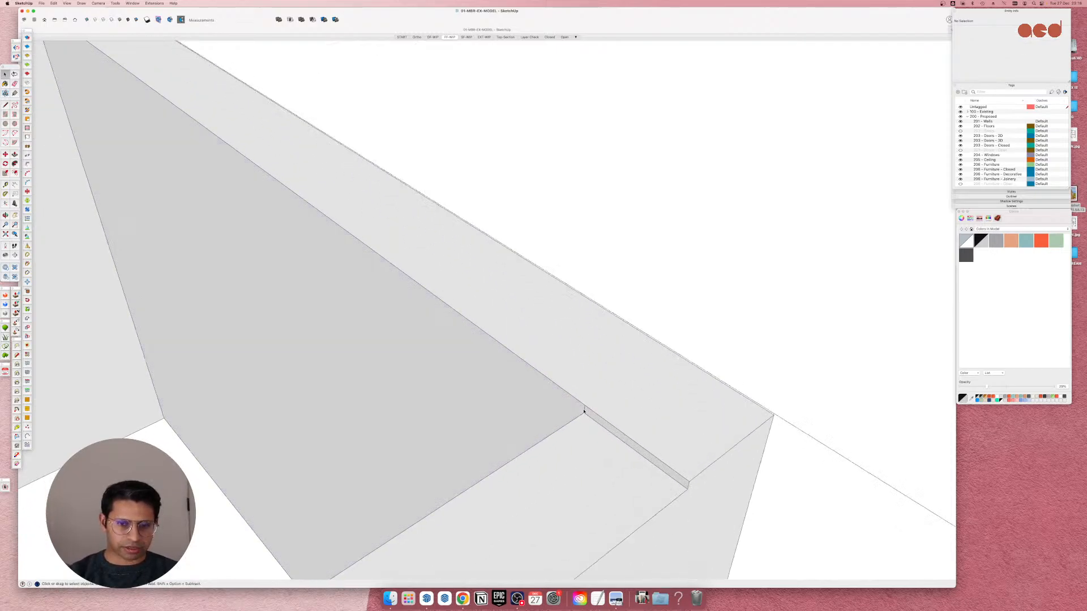
{"action": "scroll", "coordinate": [711, 461], "scroll_direction": "down", "scroll_amount": 3}
{"action": "scroll", "coordinate": [303, 195], "scroll_direction": "up", "scroll_amount": 5}
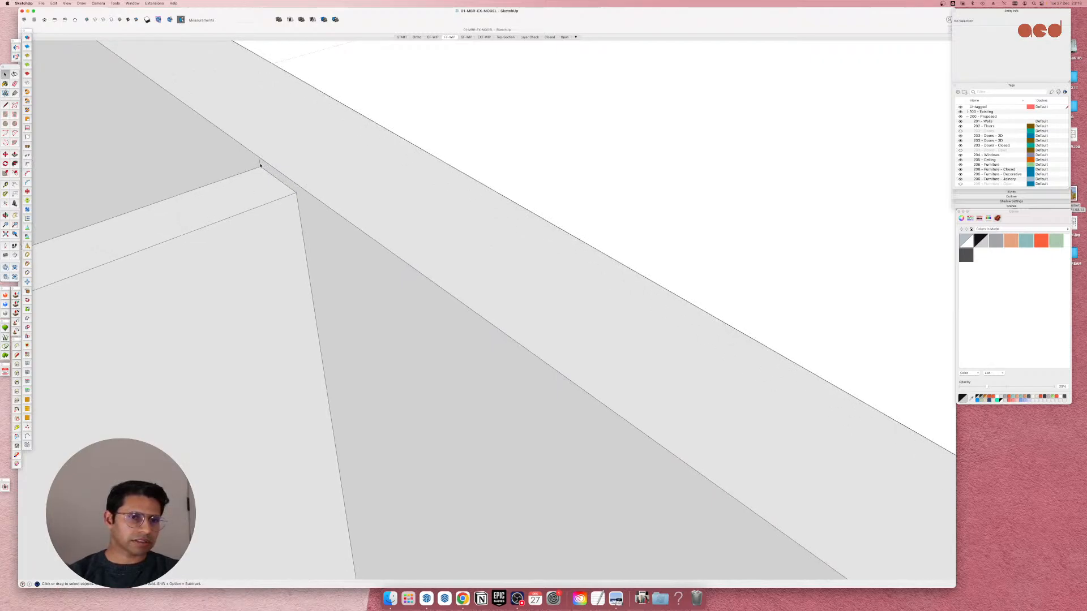
{"action": "scroll", "coordinate": [674, 471], "scroll_direction": "down", "scroll_amount": 5}
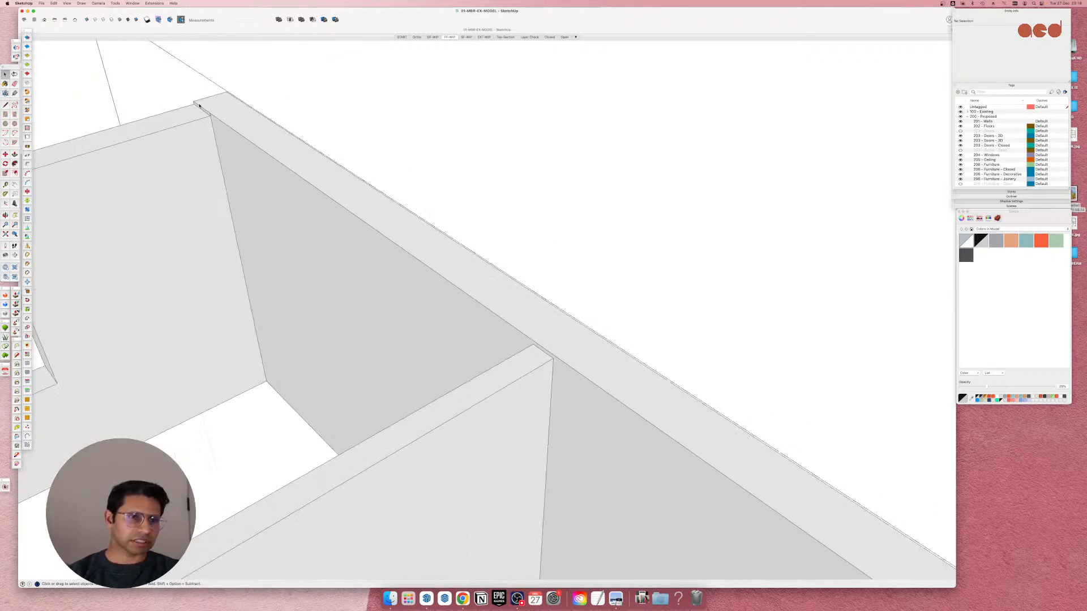
{"action": "scroll", "coordinate": [199, 105], "scroll_direction": "up", "scroll_amount": 2}
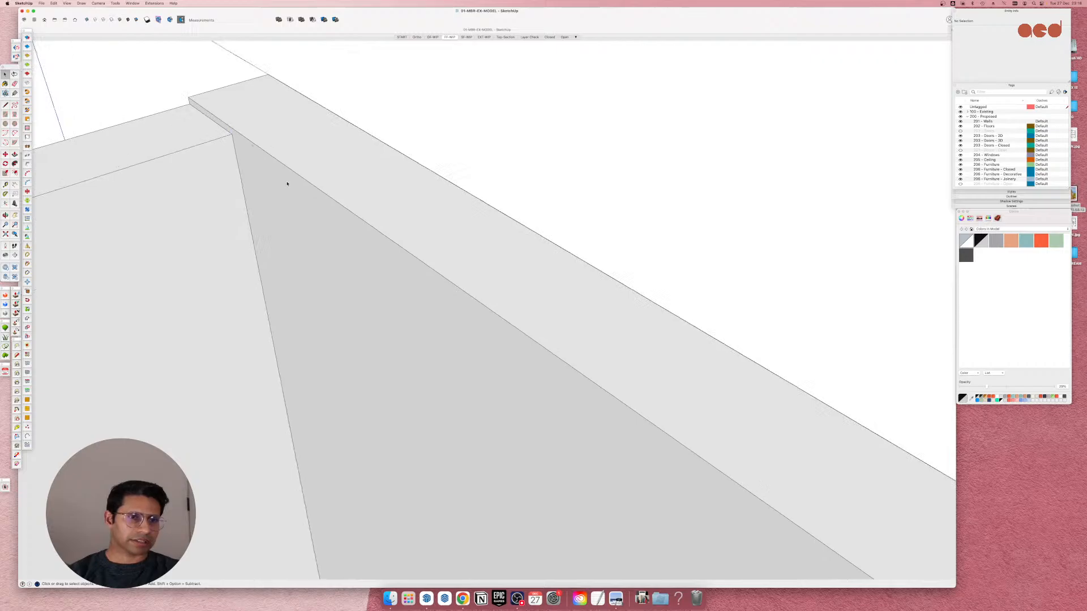
{"action": "scroll", "coordinate": [357, 209], "scroll_direction": "down", "scroll_amount": 5}
{"action": "left_click", "coordinate": [358, 214]}
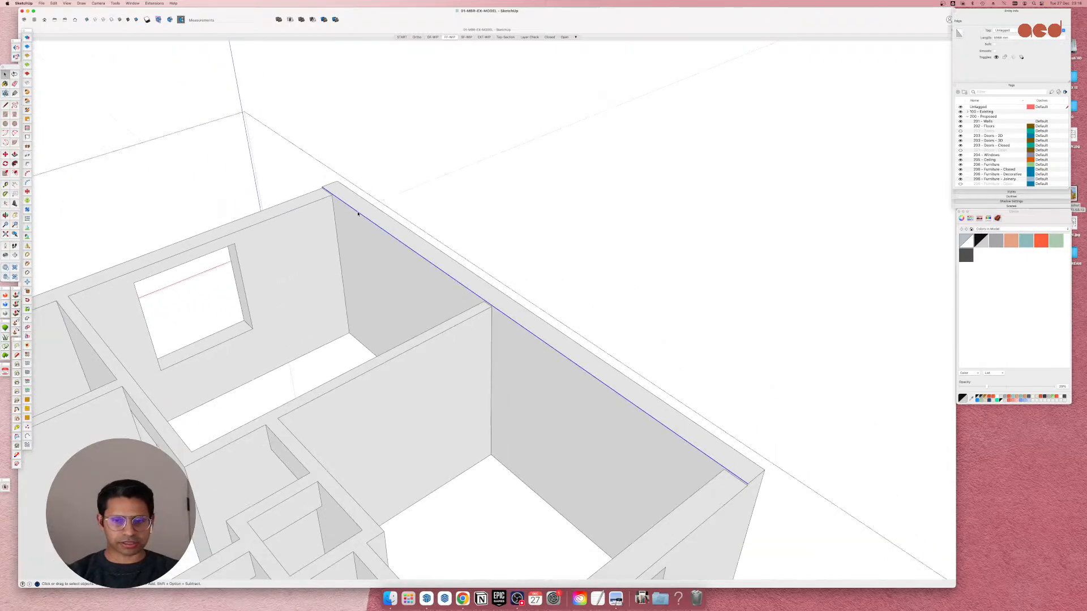
{"action": "scroll", "coordinate": [327, 188], "scroll_direction": "down", "scroll_amount": 2}
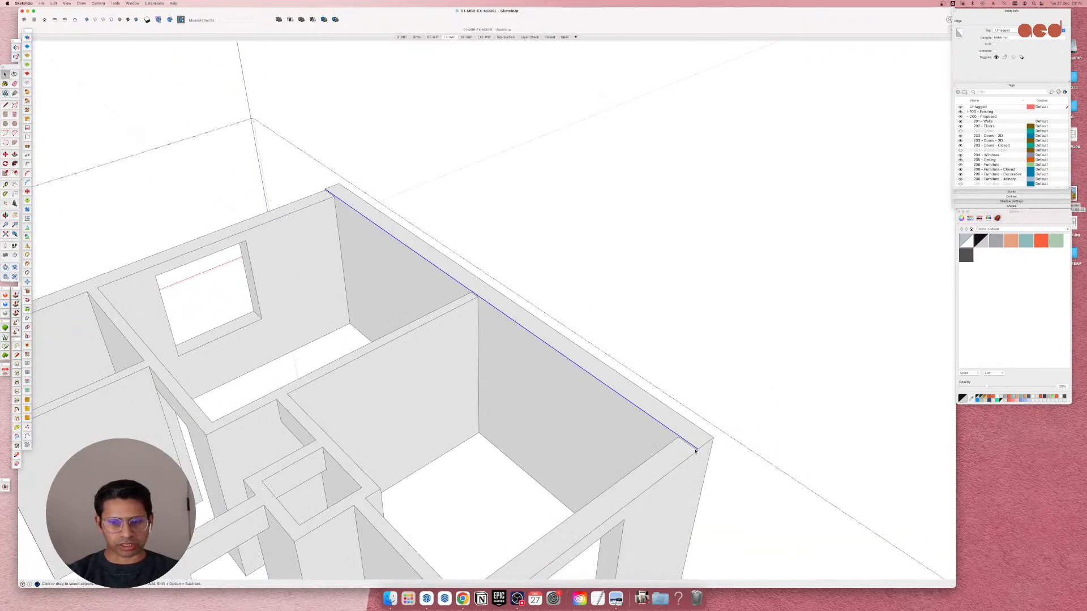
Undo the deletion of the short vertical edges and check how the end wall's inner top edge is split.
{"action": "key", "text": "super+z"}
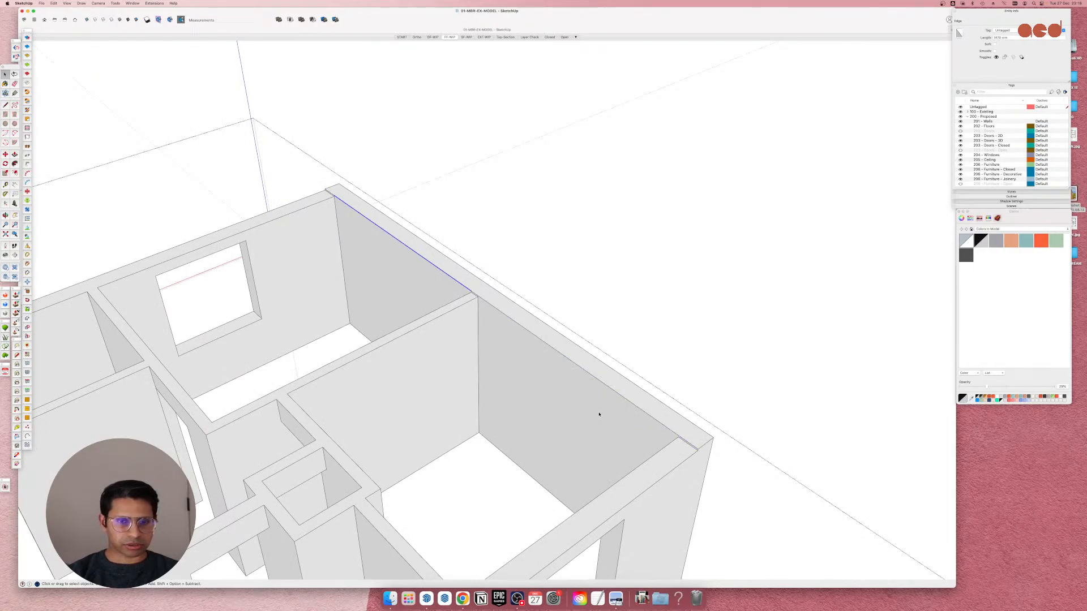
{"action": "left_click", "coordinate": [488, 308]}
{"action": "left_click", "coordinate": [485, 303]}
{"action": "left_click", "coordinate": [473, 293]}
{"action": "left_click", "coordinate": [469, 291]}
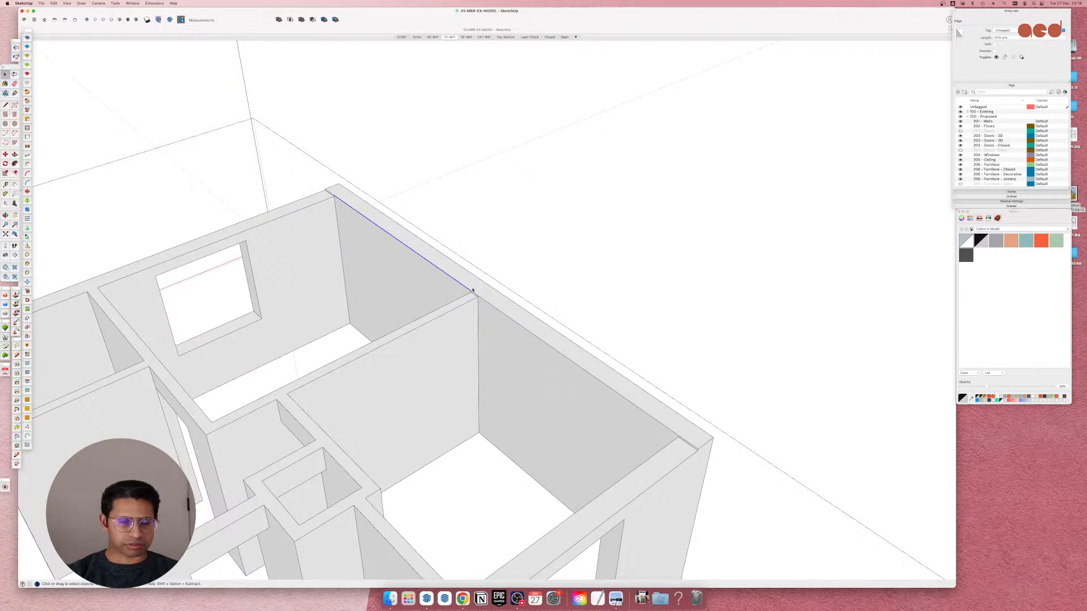
Delete the short vertical edges on the raised lip at the partition junction and the end wall's corners.
{"action": "scroll", "coordinate": [473, 291], "scroll_direction": "up", "scroll_amount": 6}
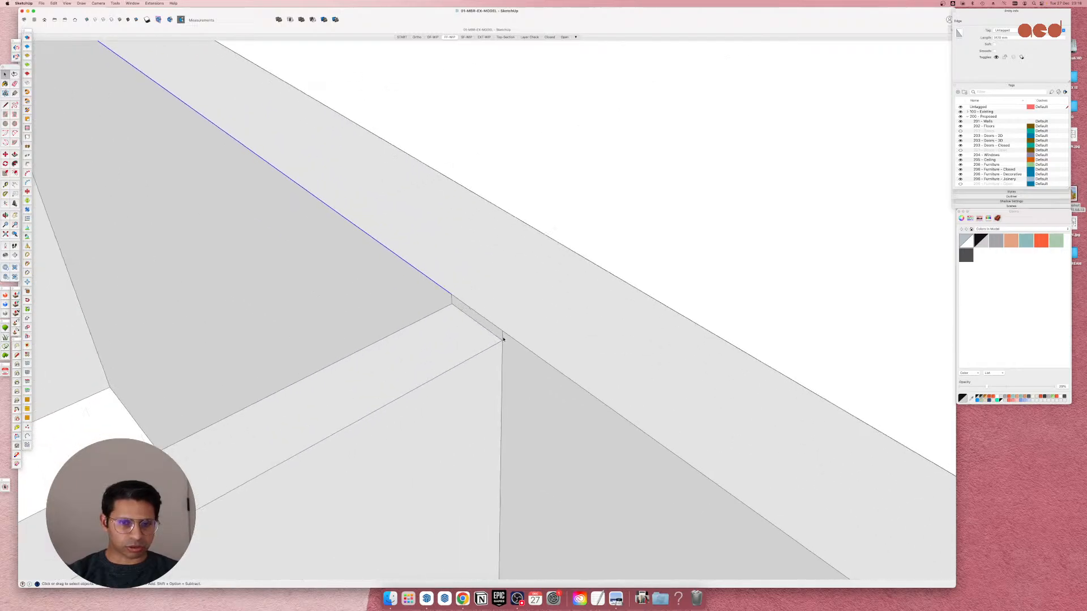
{"action": "left_click", "coordinate": [503, 338]}
{"action": "left_click", "coordinate": [453, 301], "text": "shift"}
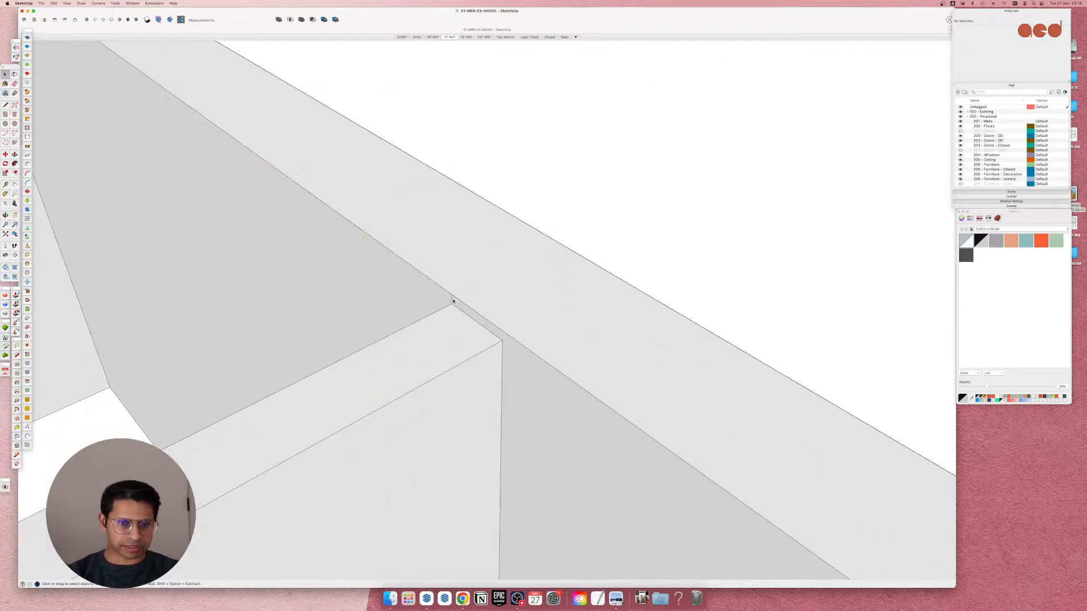
{"action": "scroll", "coordinate": [558, 402], "scroll_direction": "down", "scroll_amount": 10}
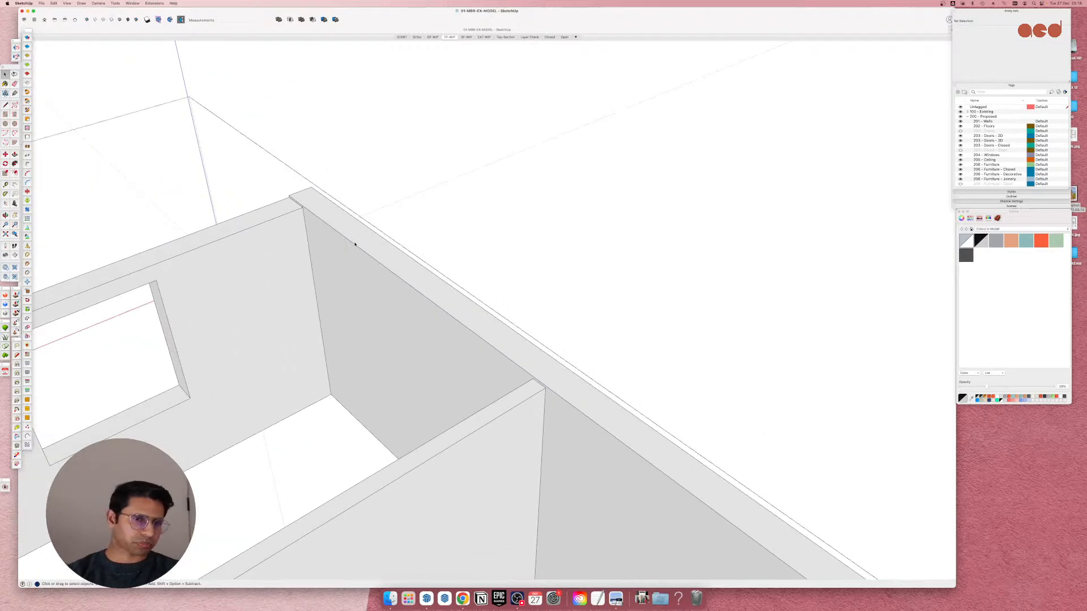
{"action": "scroll", "coordinate": [301, 217], "scroll_direction": "up", "scroll_amount": 4}
{"action": "scroll", "coordinate": [306, 218], "scroll_direction": "up", "scroll_amount": 2}
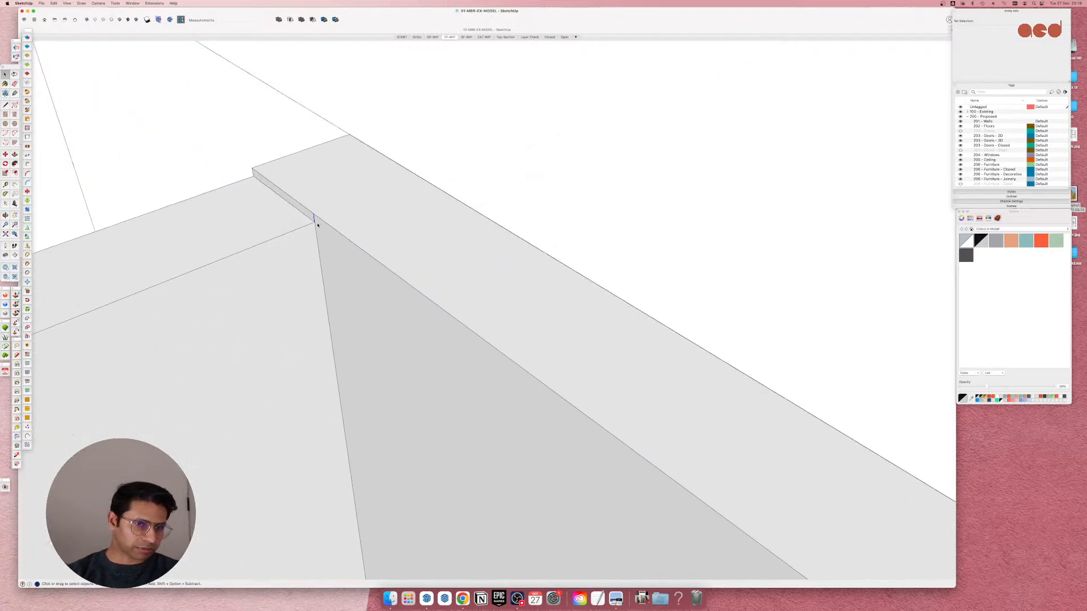
{"action": "scroll", "coordinate": [317, 224], "scroll_direction": "down", "scroll_amount": 8}
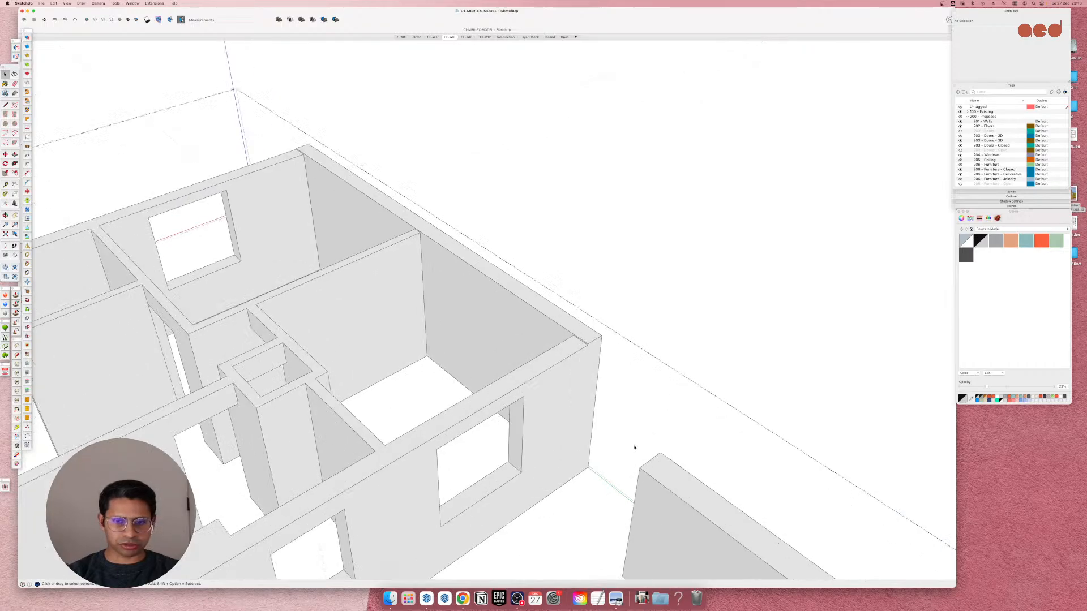
{"action": "scroll", "coordinate": [561, 295], "scroll_direction": "up", "scroll_amount": 5}
{"action": "scroll", "coordinate": [579, 342], "scroll_direction": "down", "scroll_amount": 4}
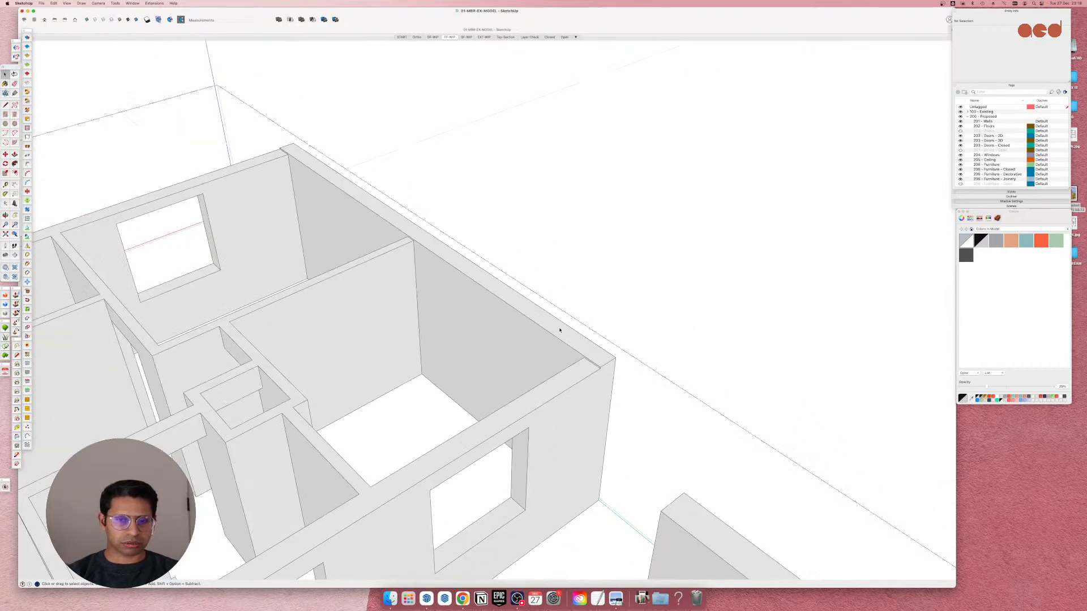
Draw a line across the end wall's top face from the midpoint of its outer edge to the inner edge.
{"action": "left_click", "coordinate": [422, 232]}
{"action": "scroll", "coordinate": [419, 235], "scroll_direction": "up", "scroll_amount": 5}
{"action": "key", "text": "l"}
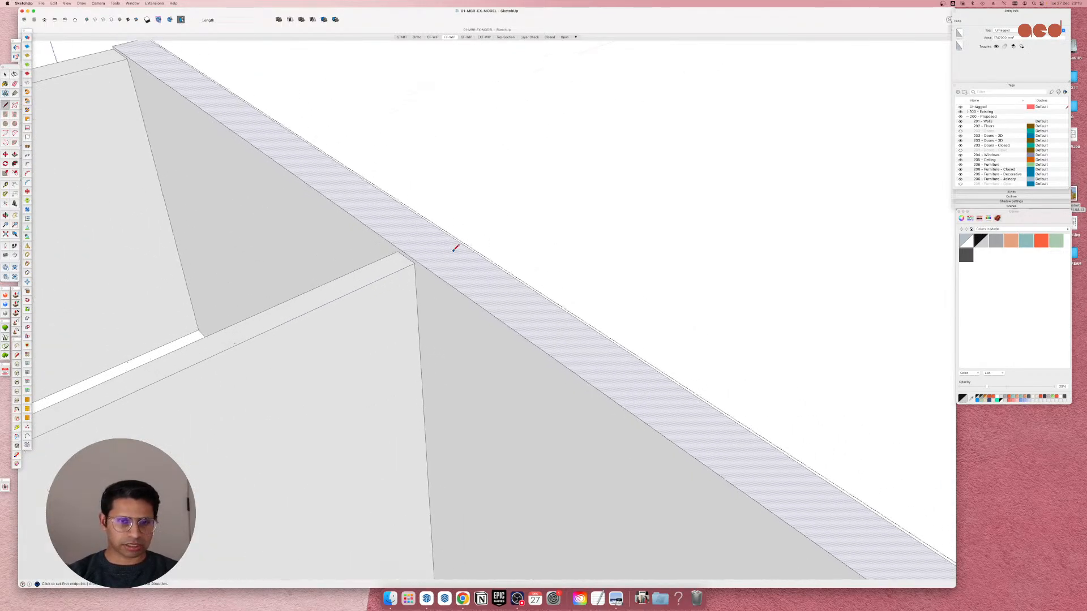
{"action": "left_click", "coordinate": [449, 234]}
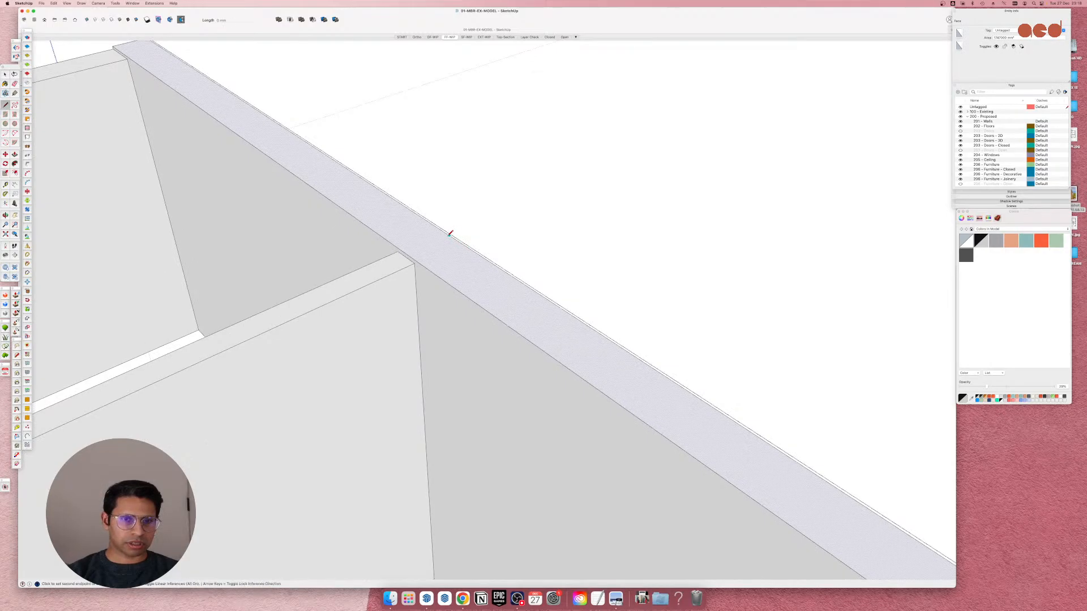
{"action": "key", "text": "space"}
{"action": "scroll", "coordinate": [483, 313], "scroll_direction": "down", "scroll_amount": 15}
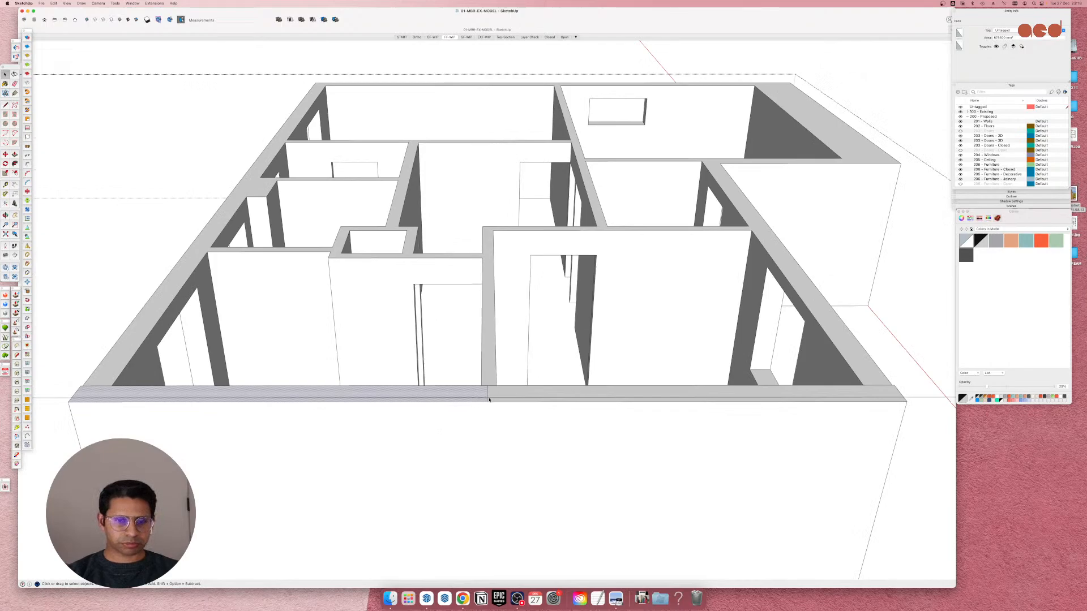
Move the dividing line on the end wall's top vertically up to the roof's apex to form the gable.
{"action": "left_click", "coordinate": [488, 398]}
{"action": "scroll", "coordinate": [488, 401], "scroll_direction": "down", "scroll_amount": 3}
{"action": "key", "text": "m"}
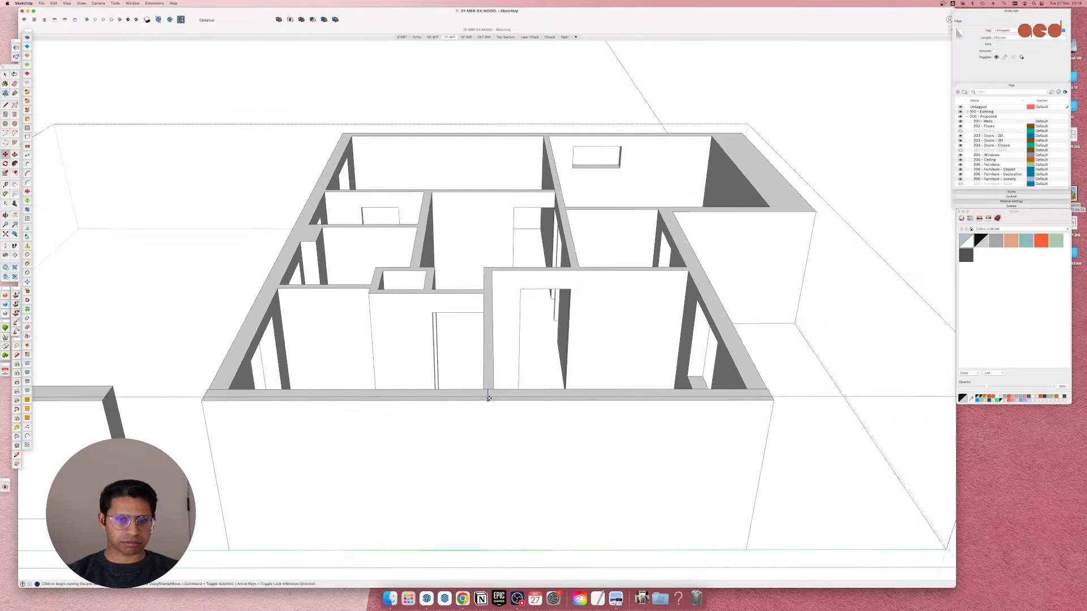
{"action": "left_click", "coordinate": [489, 399]}
{"action": "middle_click_drag", "start_coordinate": [507, 344], "coordinate": [247, 201]}
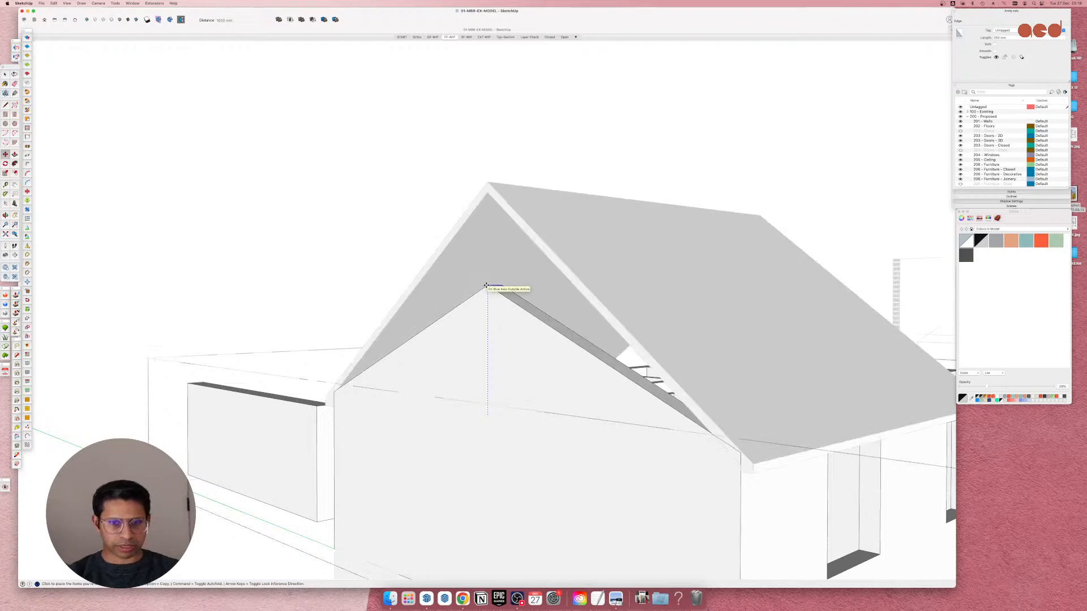
{"action": "left_click", "coordinate": [487, 194]}
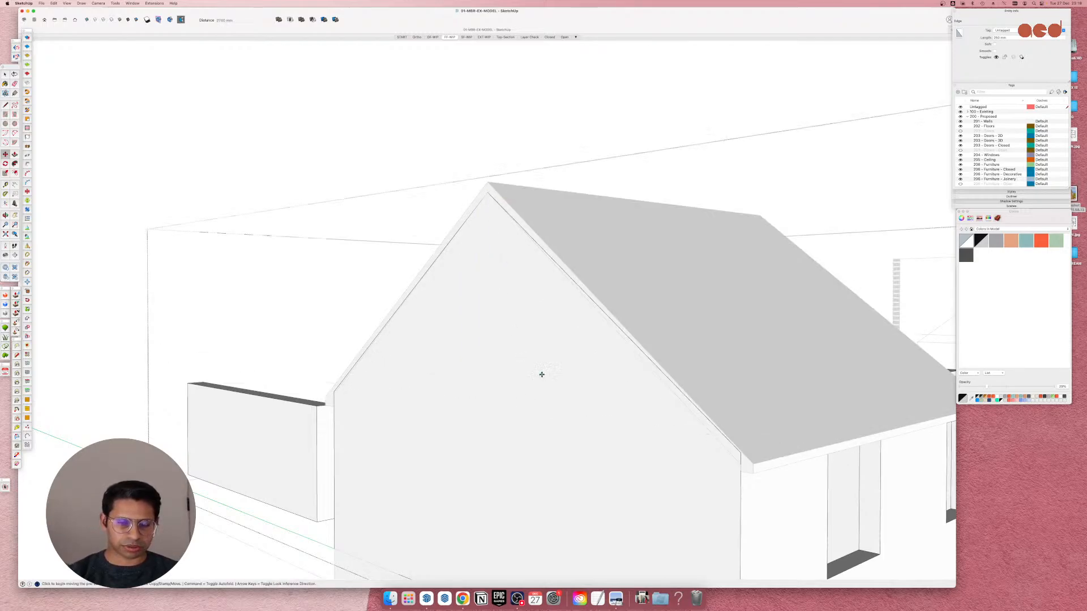
Examine how the gable's sloping edges and eaves corner line up with the roof.
{"action": "scroll", "coordinate": [534, 371], "scroll_direction": "down", "scroll_amount": 3}
{"action": "middle_click_drag", "start_coordinate": [534, 371], "coordinate": [607, 326]}
{"action": "scroll", "coordinate": [608, 326], "scroll_direction": "up", "scroll_amount": 3}
{"action": "middle_click_drag", "start_coordinate": [607, 369], "coordinate": [651, 397]}
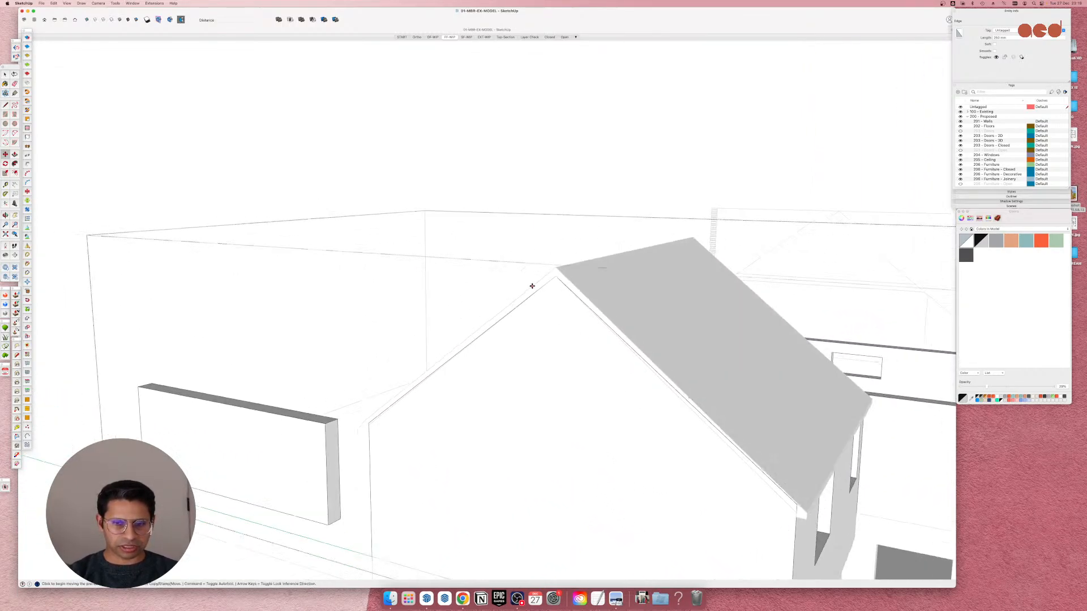
{"action": "scroll", "coordinate": [532, 287], "scroll_direction": "down", "scroll_amount": 3}
{"action": "scroll", "coordinate": [546, 286], "scroll_direction": "up", "scroll_amount": 3}
{"action": "scroll", "coordinate": [544, 277], "scroll_direction": "up", "scroll_amount": 3}
{"action": "scroll", "coordinate": [534, 277], "scroll_direction": "down", "scroll_amount": 5}
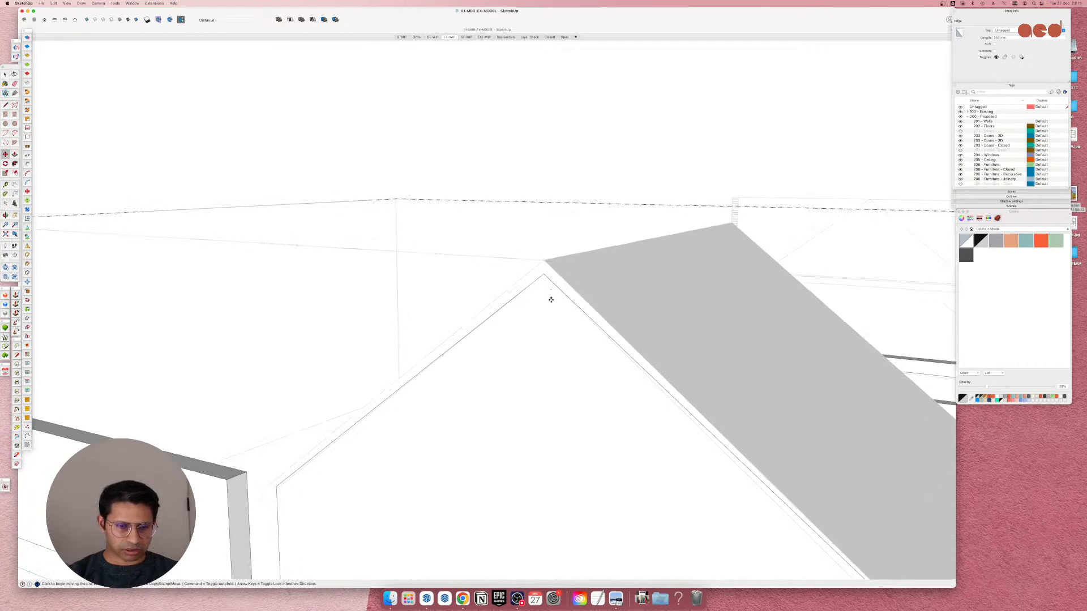
{"action": "scroll", "coordinate": [442, 417], "scroll_direction": "up", "scroll_amount": 2}
{"action": "scroll", "coordinate": [428, 372], "scroll_direction": "down", "scroll_amount": 4}
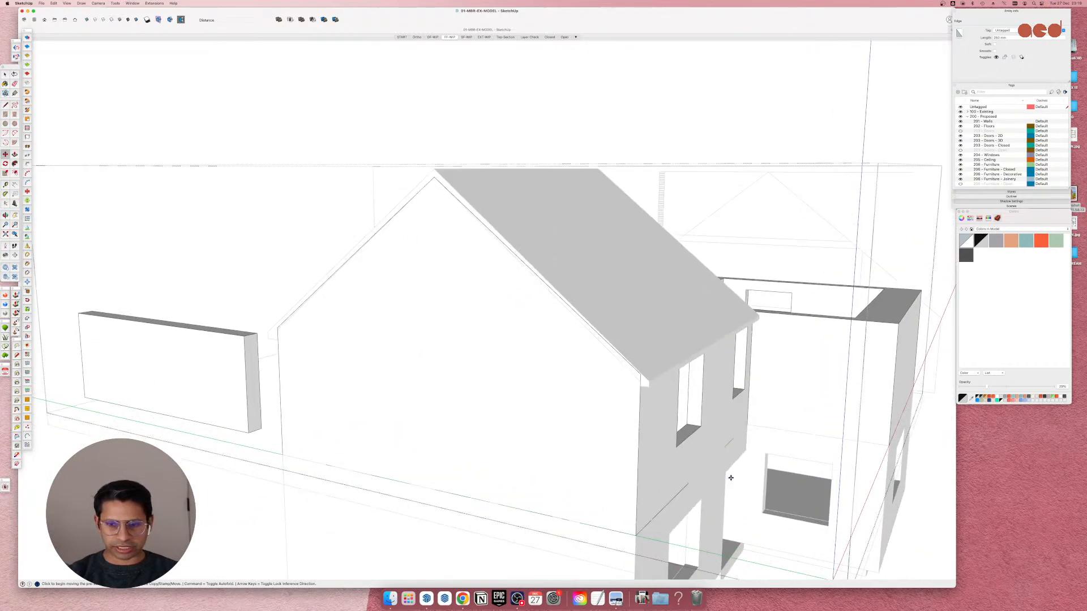
{"action": "scroll", "coordinate": [651, 362], "scroll_direction": "up", "scroll_amount": 8}
{"action": "middle_click_drag", "start_coordinate": [626, 365], "coordinate": [560, 456]}
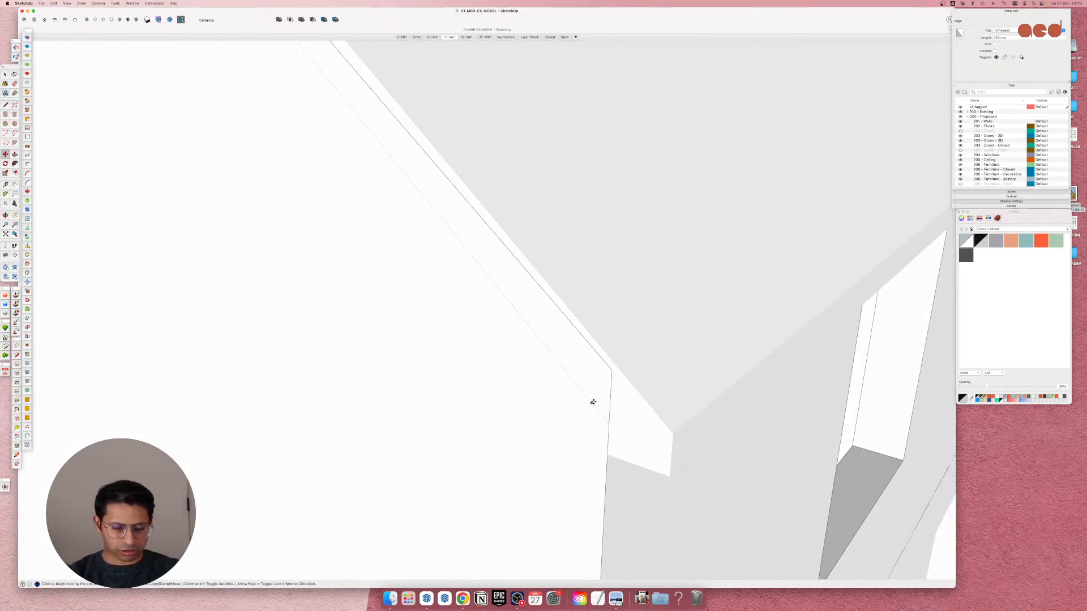
Hide the roof and draw a line across the side wall's top face at its far corner junction with the adjoining cross wall.
{"action": "key", "text": "i"}
{"action": "middle_click_drag", "start_coordinate": [632, 397], "coordinate": [177, 417]}
{"action": "scroll", "coordinate": [363, 404], "scroll_direction": "down", "scroll_amount": 5}
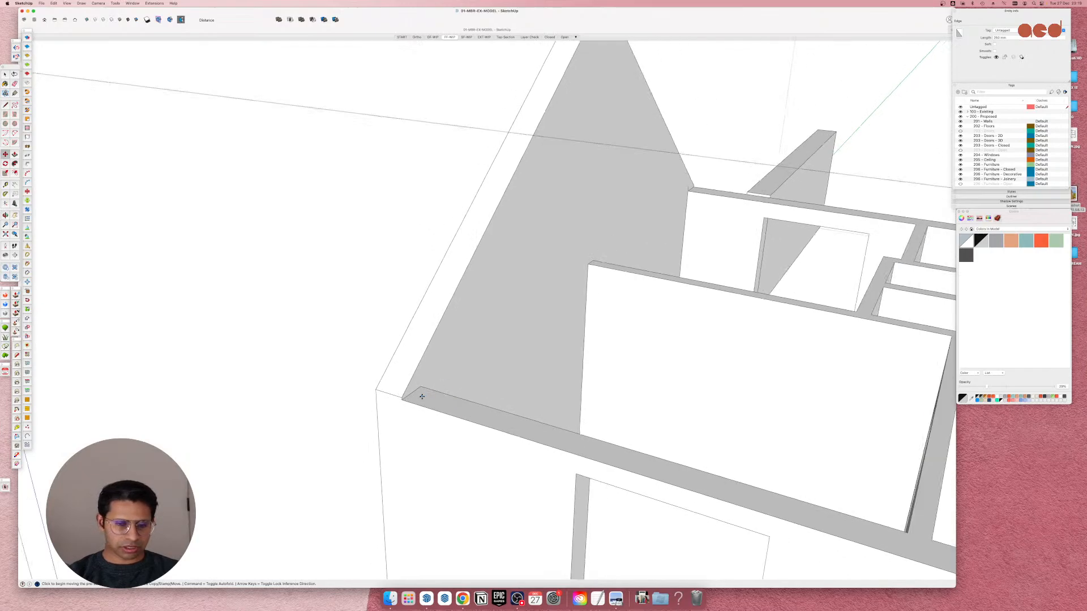
{"action": "scroll", "coordinate": [399, 396], "scroll_direction": "up", "scroll_amount": 5}
{"action": "scroll", "coordinate": [458, 425], "scroll_direction": "down", "scroll_amount": 5}
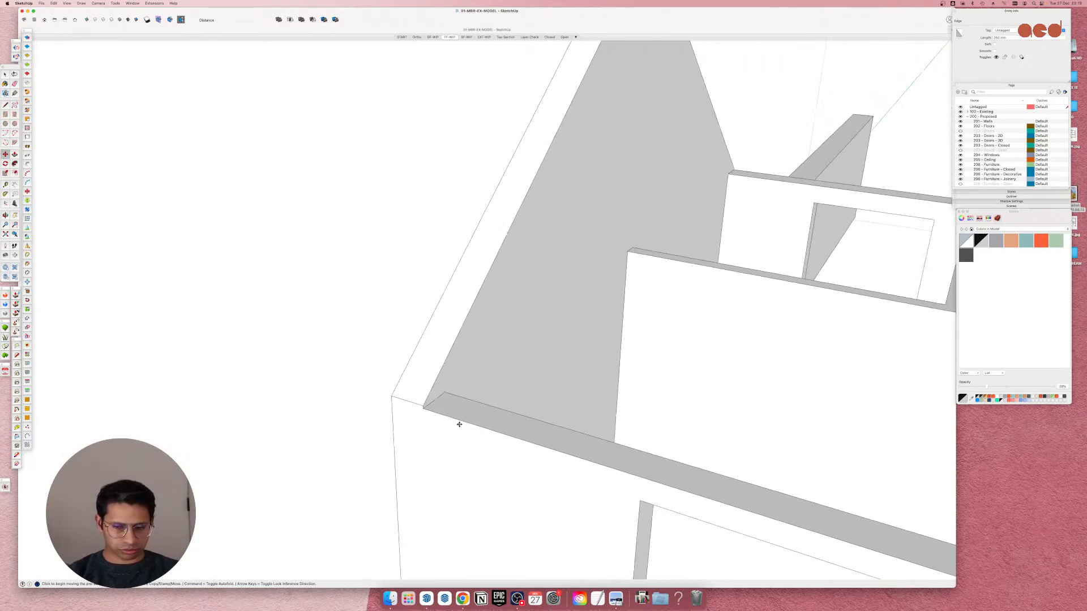
{"action": "scroll", "coordinate": [459, 424], "scroll_direction": "down", "scroll_amount": 5}
{"action": "scroll", "coordinate": [468, 398], "scroll_direction": "up", "scroll_amount": 1}
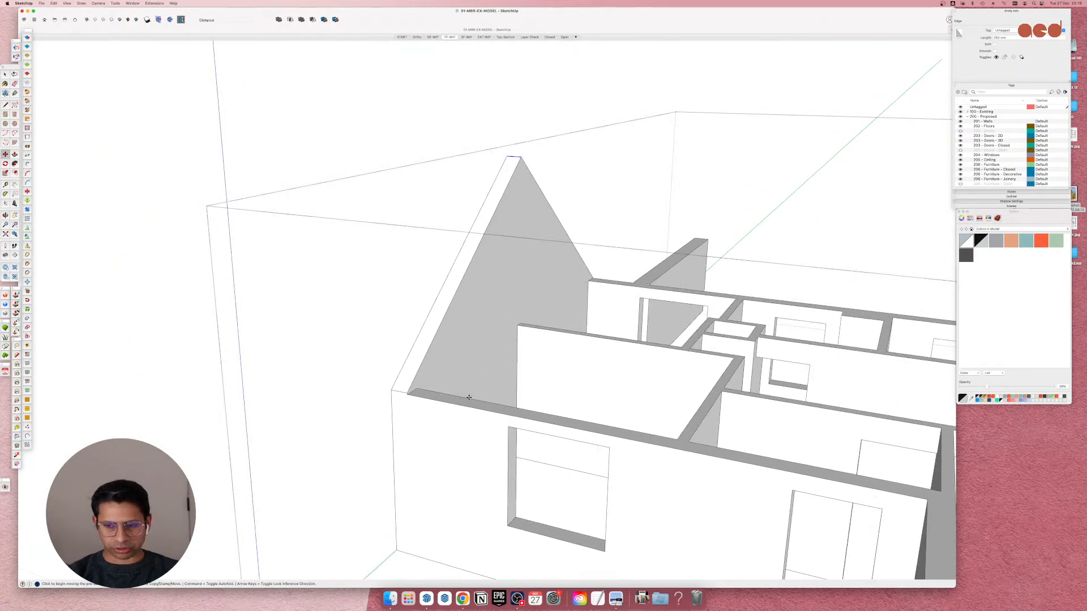
{"action": "scroll", "coordinate": [468, 398], "scroll_direction": "down", "scroll_amount": 3}
{"action": "scroll", "coordinate": [469, 398], "scroll_direction": "up", "scroll_amount": 6}
{"action": "key", "text": "l"}
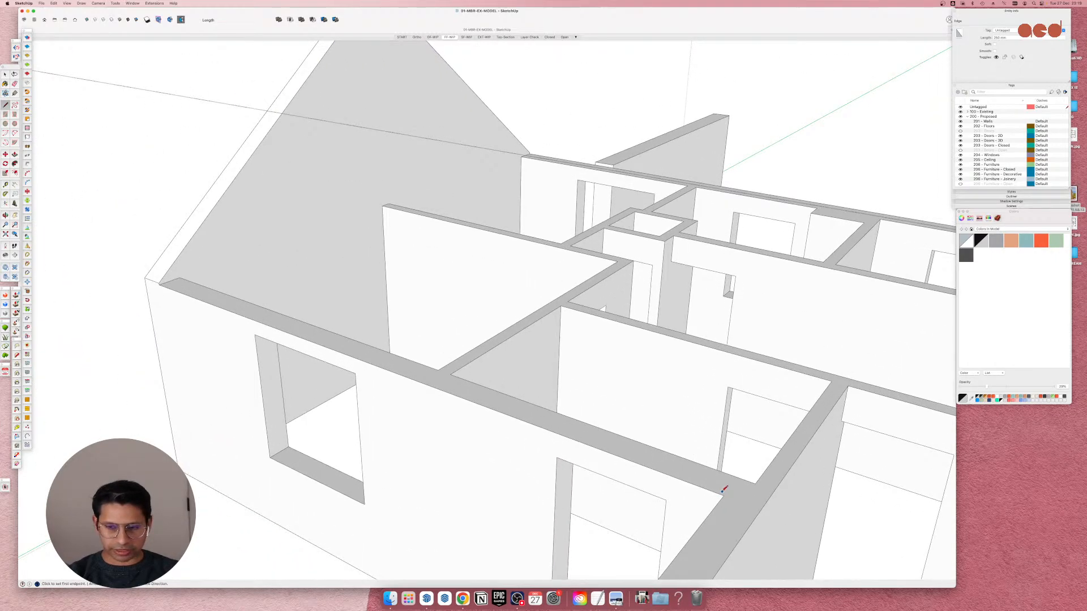
{"action": "left_click", "coordinate": [723, 494]}
{"action": "left_click", "coordinate": [739, 477]}
{"action": "scroll", "coordinate": [727, 317], "scroll_direction": "down", "scroll_amount": 3}
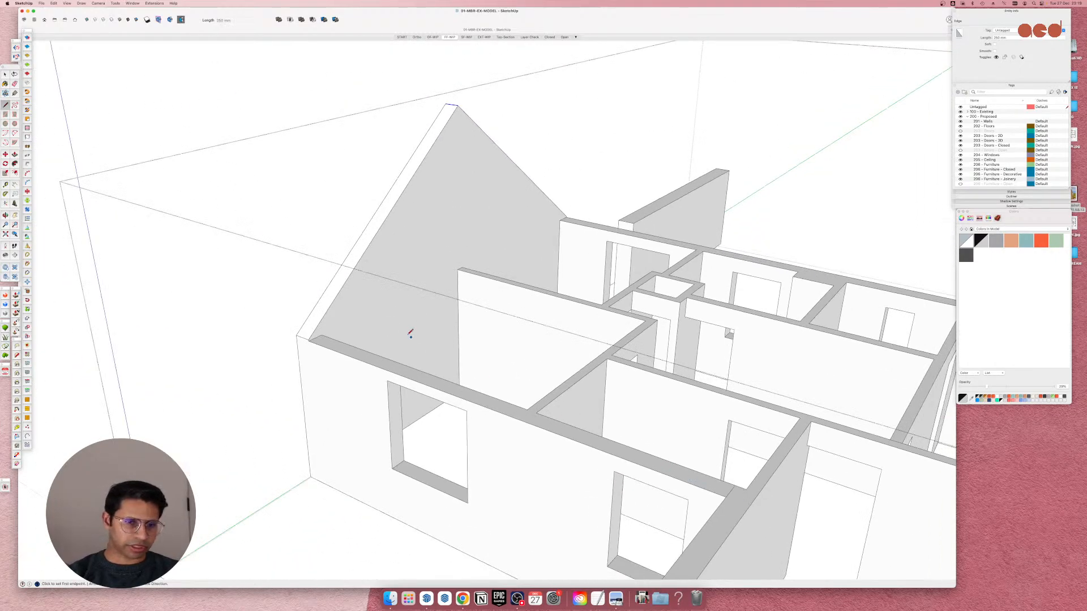
{"action": "scroll", "coordinate": [274, 342], "scroll_direction": "up", "scroll_amount": 6}
{"action": "key", "text": "p"}
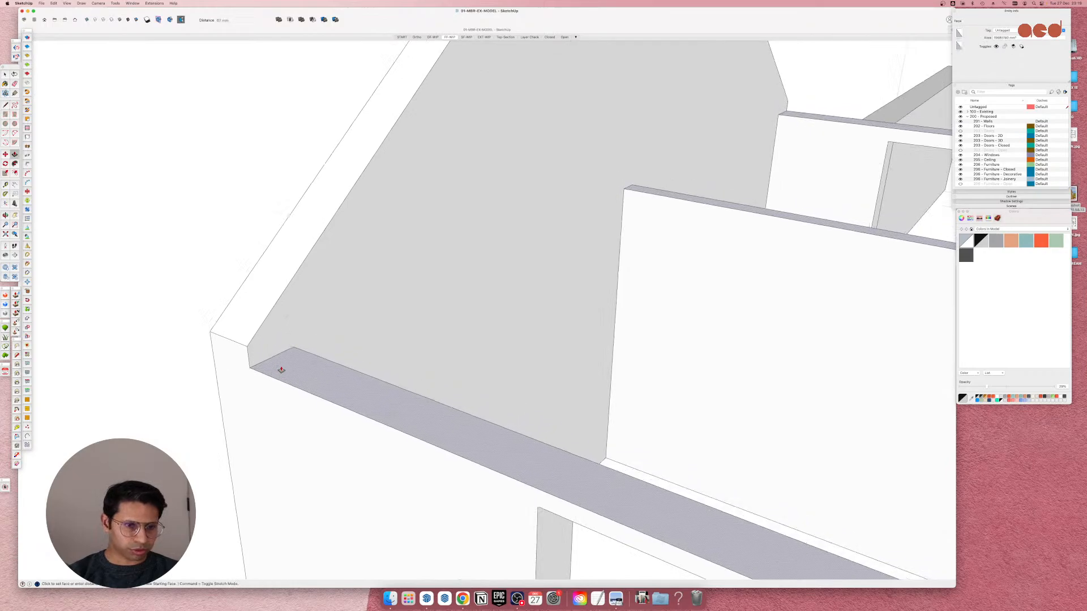
{"action": "scroll", "coordinate": [283, 366], "scroll_direction": "down", "scroll_amount": 2}
{"action": "scroll", "coordinate": [283, 365], "scroll_direction": "down", "scroll_amount": 2}
{"action": "scroll", "coordinate": [554, 450], "scroll_direction": "up", "scroll_amount": 6}
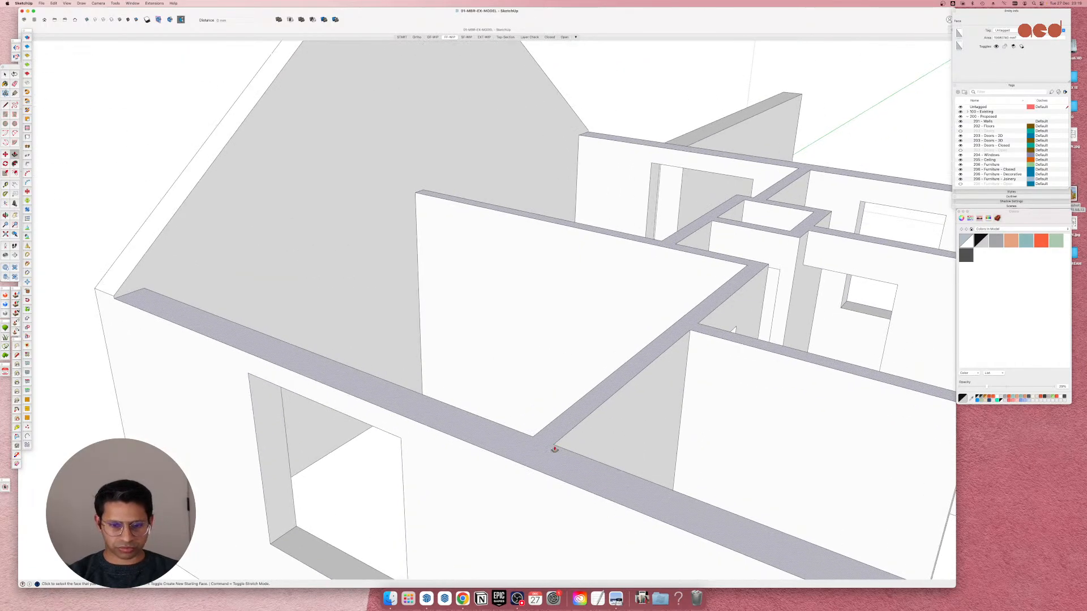
Draw a line across the partition's end where it joins the side wall's top face.
{"action": "key", "text": "l"}
{"action": "left_click", "coordinate": [554, 443]}
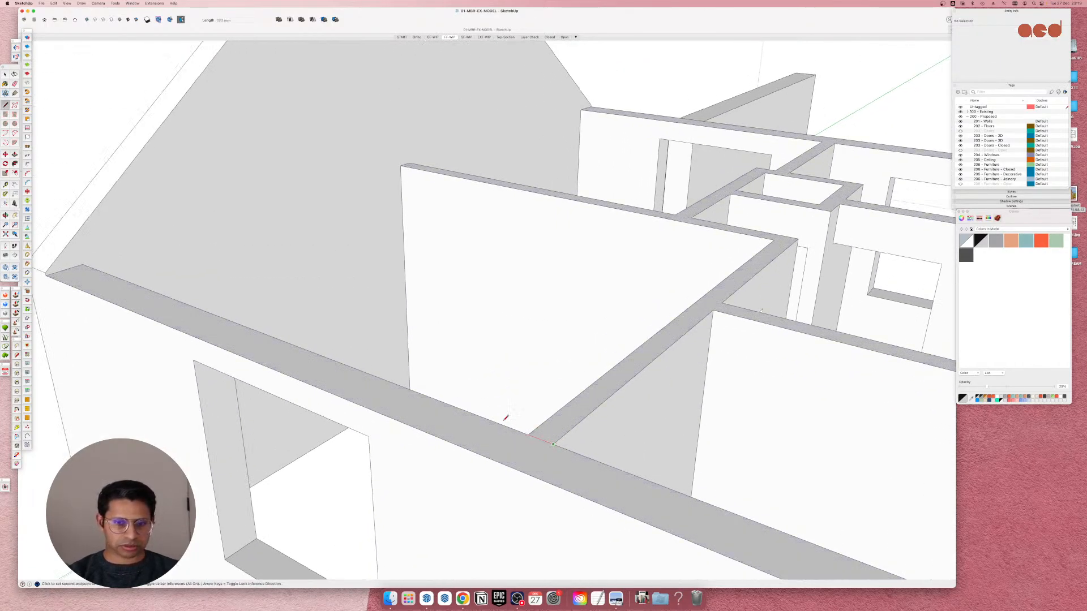
{"action": "left_click", "coordinate": [528, 434]}
{"action": "scroll", "coordinate": [593, 471], "scroll_direction": "down", "scroll_amount": 4}
{"action": "scroll", "coordinate": [294, 341], "scroll_direction": "up", "scroll_amount": 4}
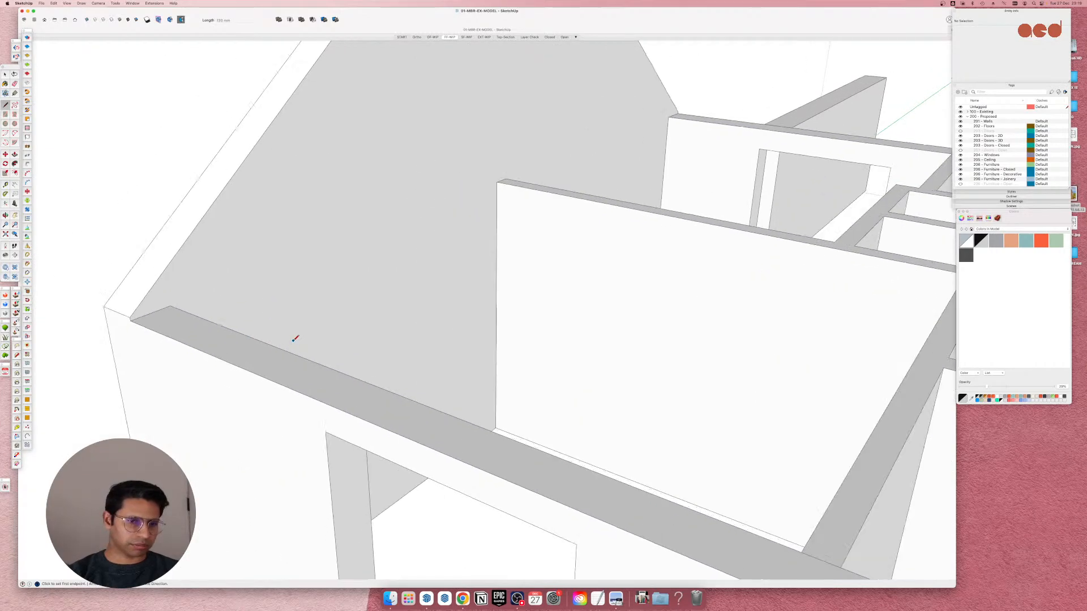
Push the separated top face of the side wall down below the gable's eaves corner.
{"action": "key", "text": "p"}
{"action": "left_click", "coordinate": [261, 355]}
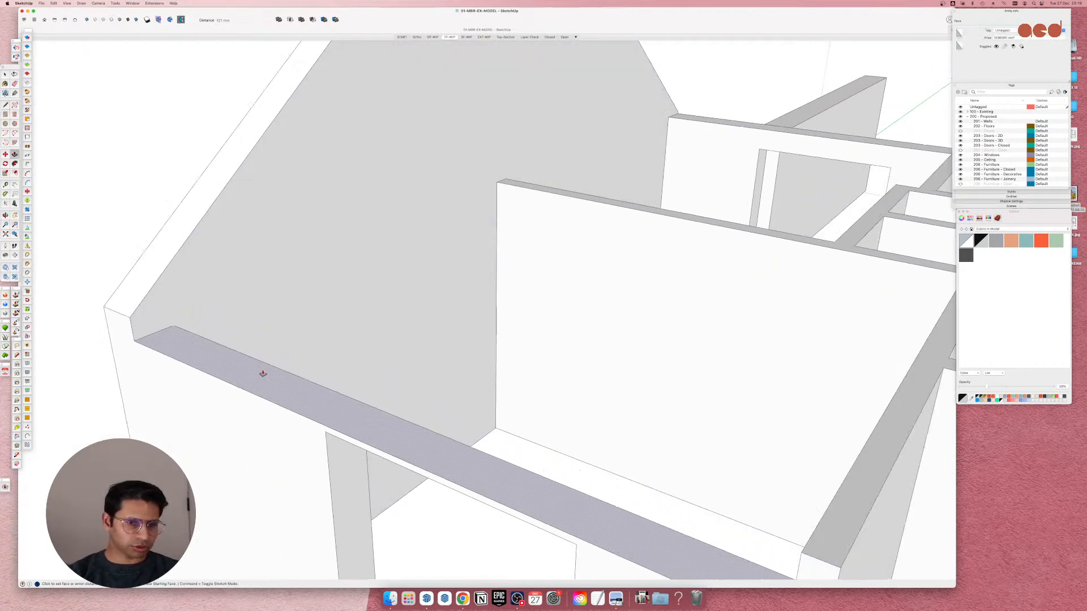
{"action": "left_click", "coordinate": [263, 377]}
{"action": "scroll", "coordinate": [413, 442], "scroll_direction": "down", "scroll_amount": 4}
{"action": "scroll", "coordinate": [163, 364], "scroll_direction": "up", "scroll_amount": 4}
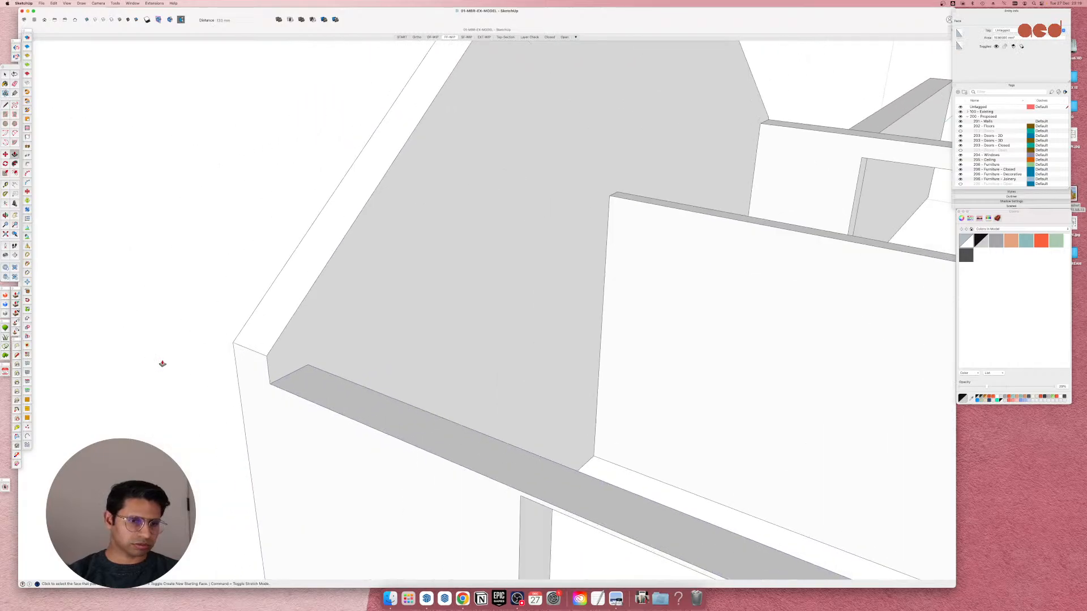
Move the short edge at the gable's eaves corner straight down to line up with the roof's slope.
{"action": "middle_click_drag", "start_coordinate": [163, 364], "coordinate": [719, 337]}
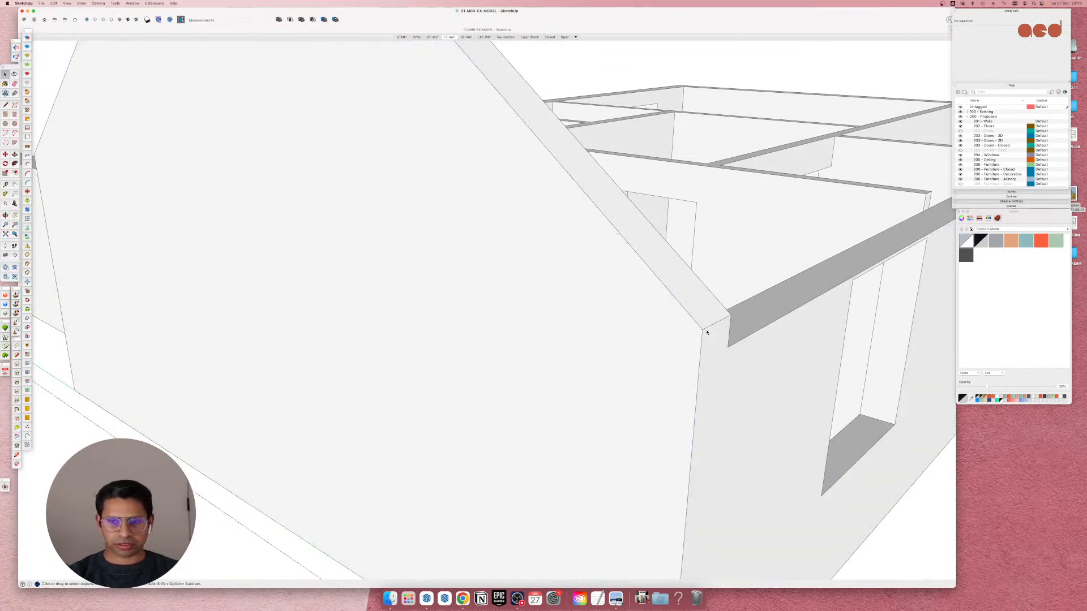
{"action": "left_click", "coordinate": [707, 330]}
{"action": "scroll", "coordinate": [706, 331], "scroll_direction": "up", "scroll_amount": 5}
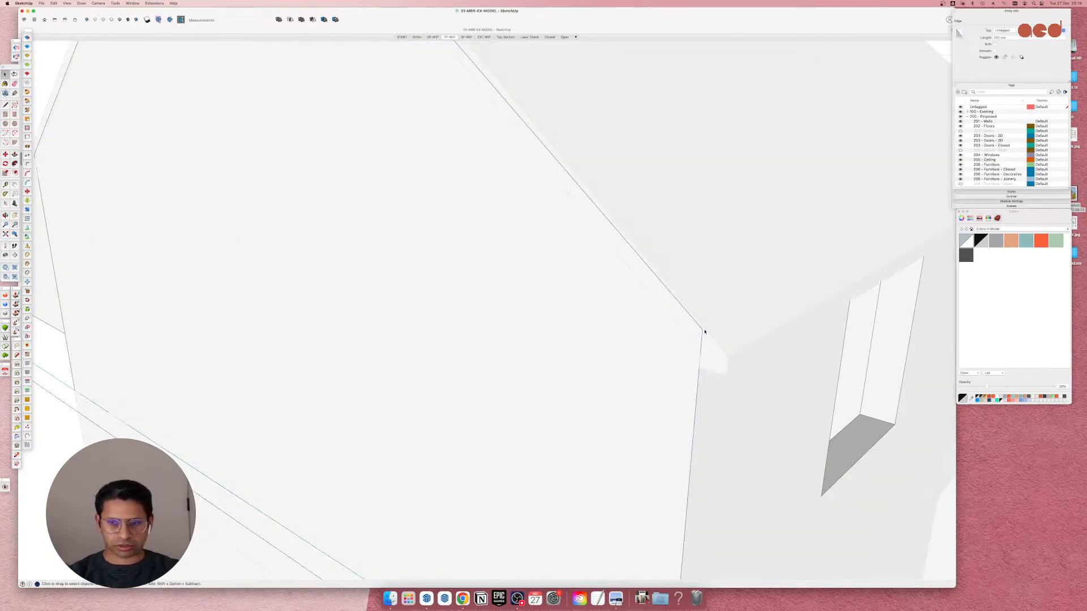
{"action": "key", "text": "m"}
{"action": "left_click", "coordinate": [701, 329]}
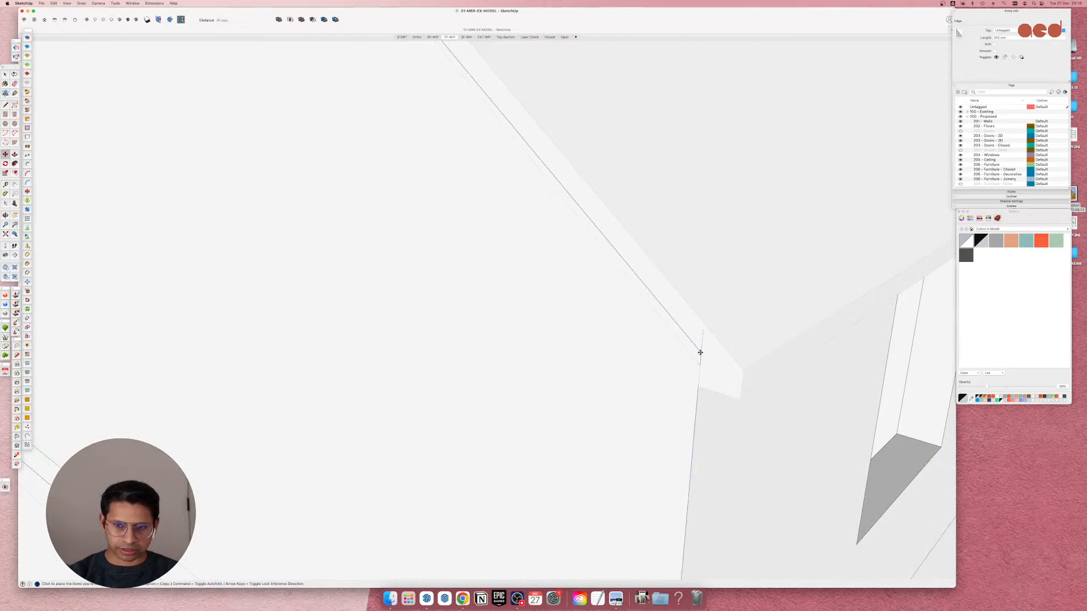
{"action": "left_click", "coordinate": [700, 365]}
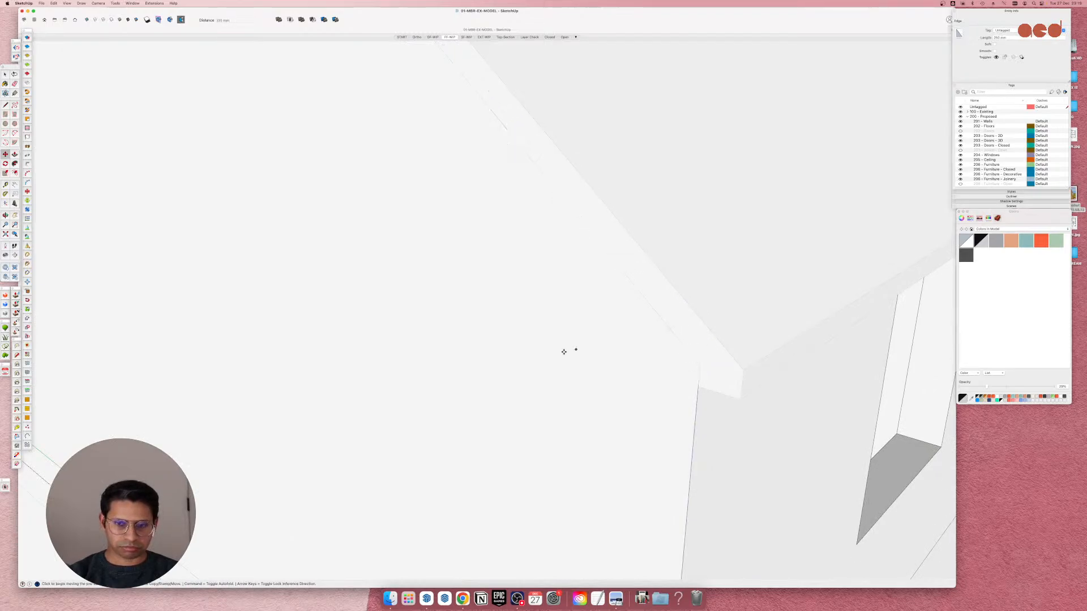
Inspect the gable's opposite eaves corner against the roof, and hide the roof.
{"action": "scroll", "coordinate": [592, 393], "scroll_direction": "down", "scroll_amount": 10}
{"action": "key", "text": "space"}
{"action": "scroll", "coordinate": [593, 396], "scroll_direction": "up", "scroll_amount": 8}
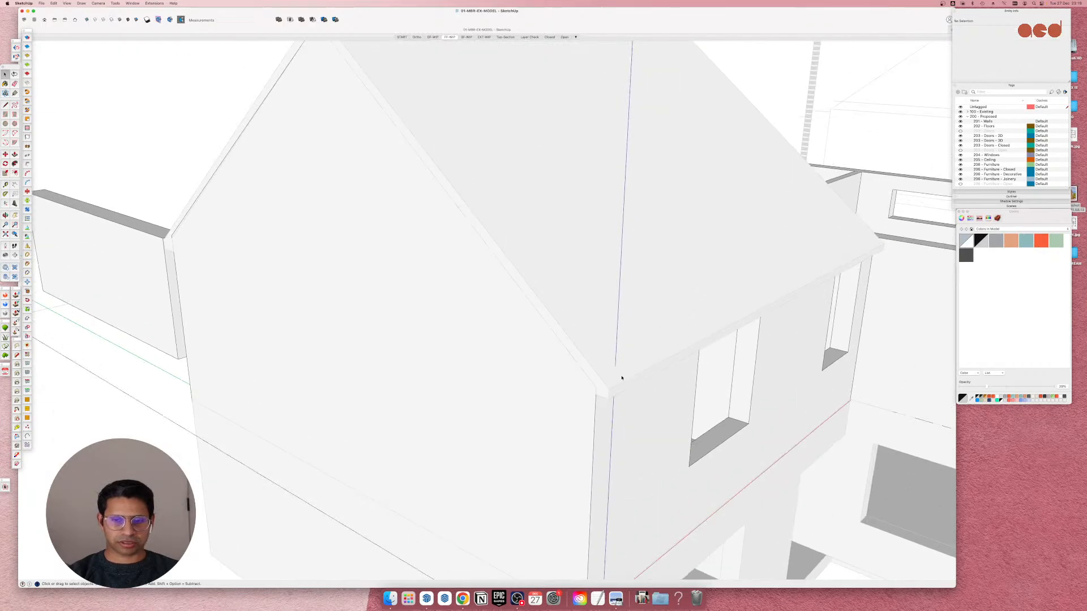
{"action": "middle_click_drag", "start_coordinate": [609, 199], "coordinate": [895, 362]}
{"action": "scroll", "coordinate": [483, 285], "scroll_direction": "up", "scroll_amount": 6}
{"action": "scroll", "coordinate": [477, 295], "scroll_direction": "up", "scroll_amount": 1}
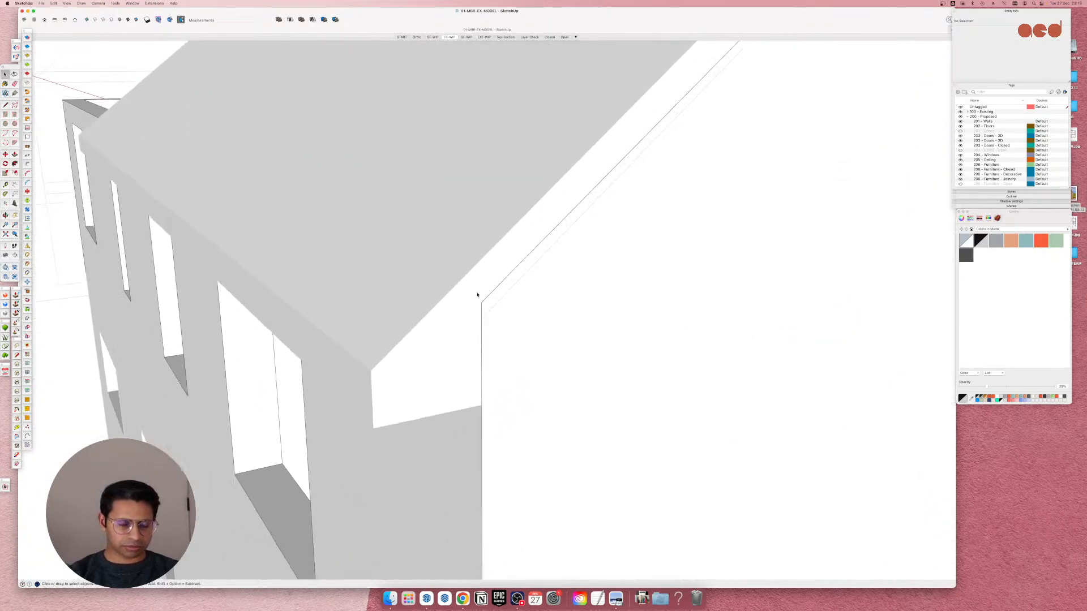
{"action": "key", "text": "super+z"}
Open the walls group and draw a line separating the thickened inner section from the opposite side wall's top face.
{"action": "double_click", "coordinate": [400, 262]}
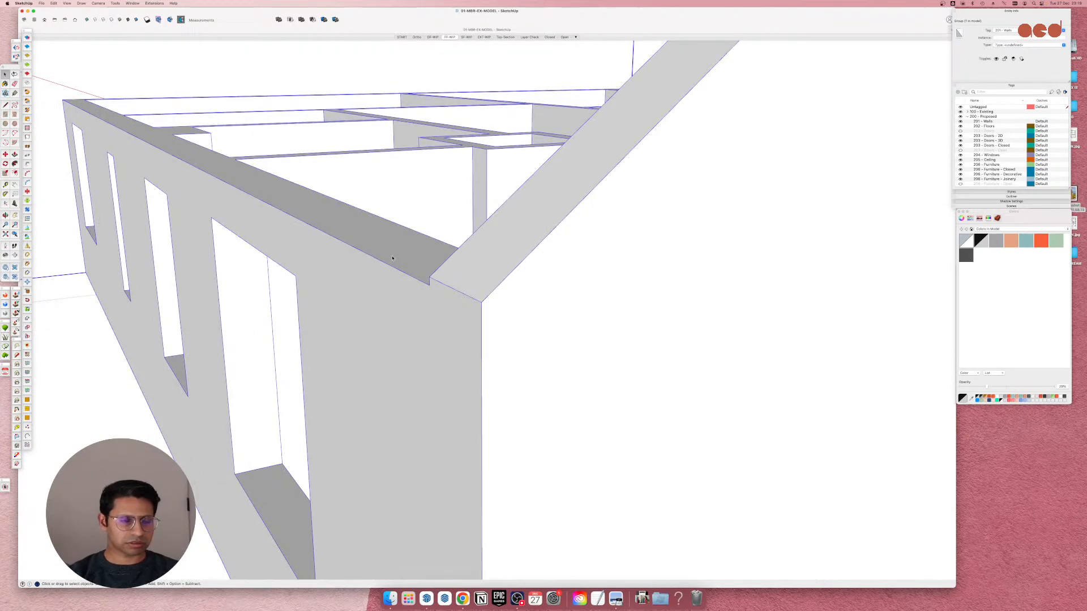
{"action": "double_click", "coordinate": [360, 233]}
{"action": "middle_click_drag", "start_coordinate": [220, 85], "coordinate": [306, 232]}
{"action": "scroll", "coordinate": [458, 467], "scroll_direction": "up", "scroll_amount": 3}
{"action": "key", "text": "l"}
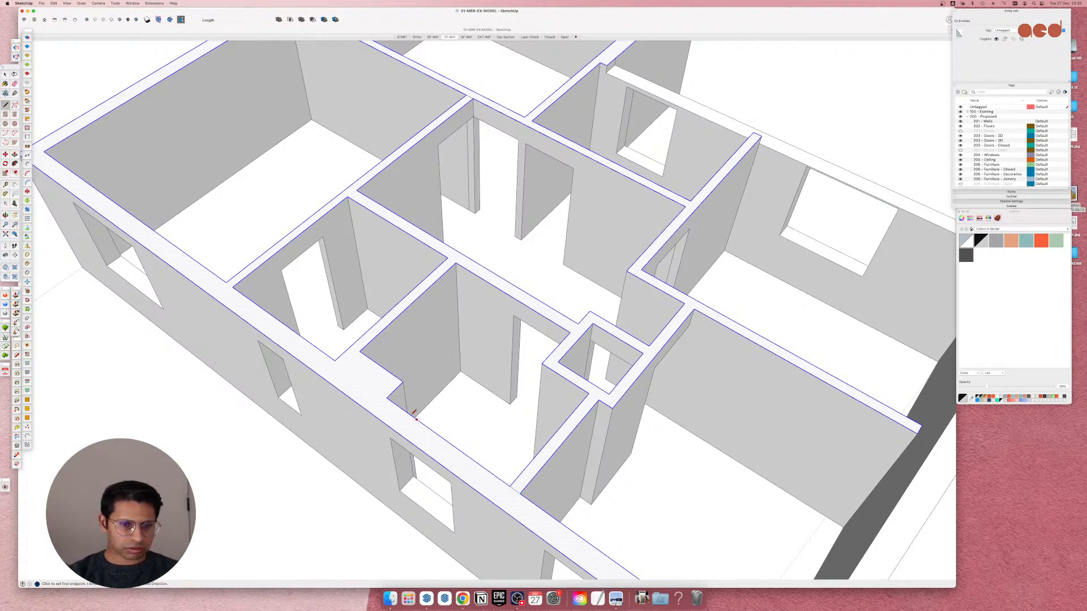
{"action": "left_click", "coordinate": [388, 396]}
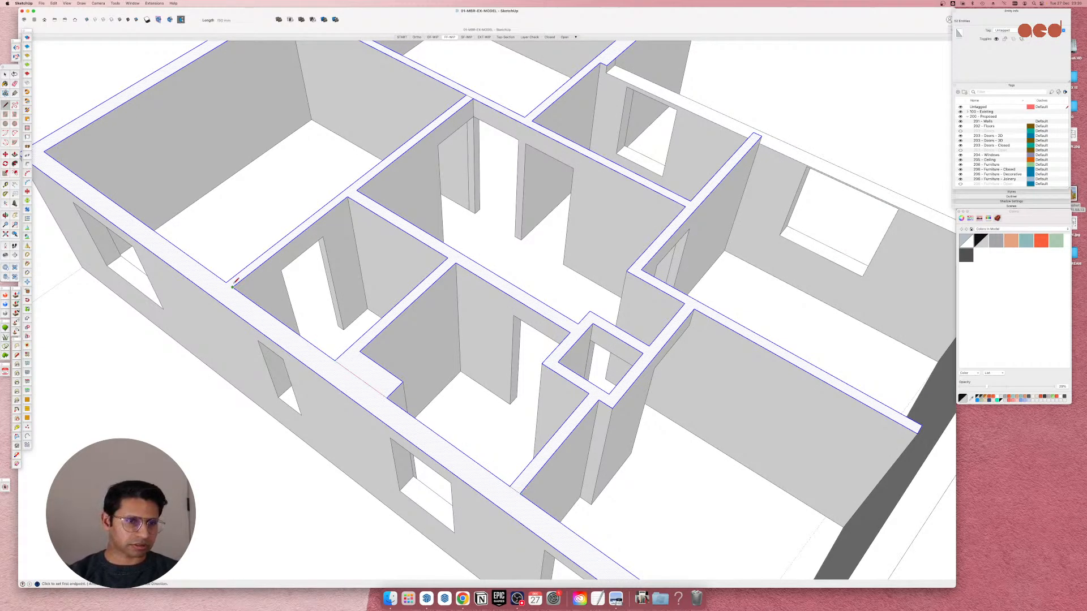
Draw short lines across the partition ends where they meet the outer walls' top face.
{"action": "scroll", "coordinate": [233, 282], "scroll_direction": "down", "scroll_amount": 5}
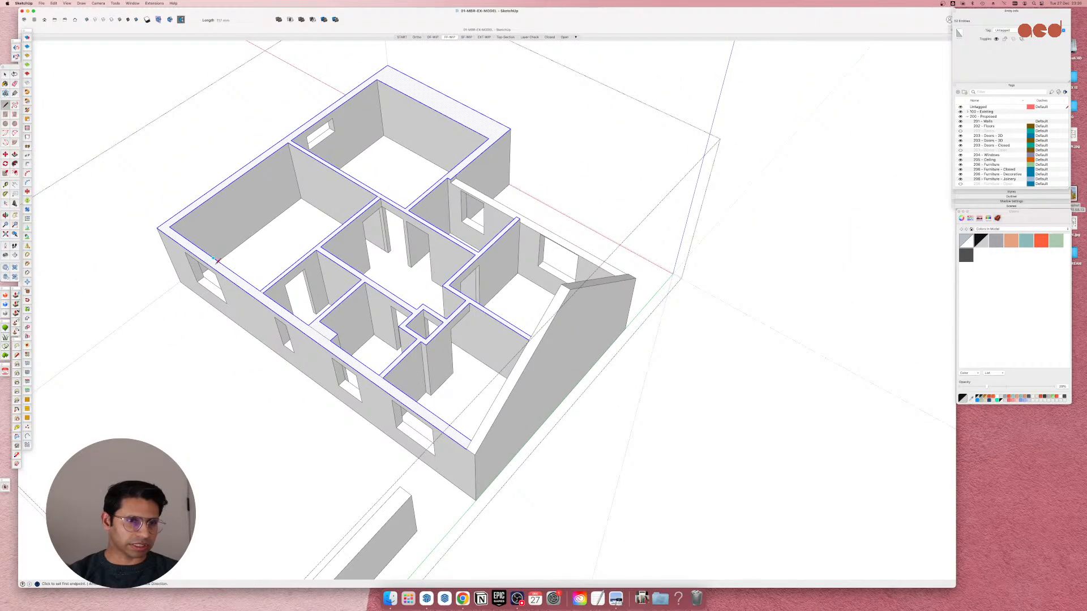
{"action": "scroll", "coordinate": [291, 139], "scroll_direction": "up", "scroll_amount": 2}
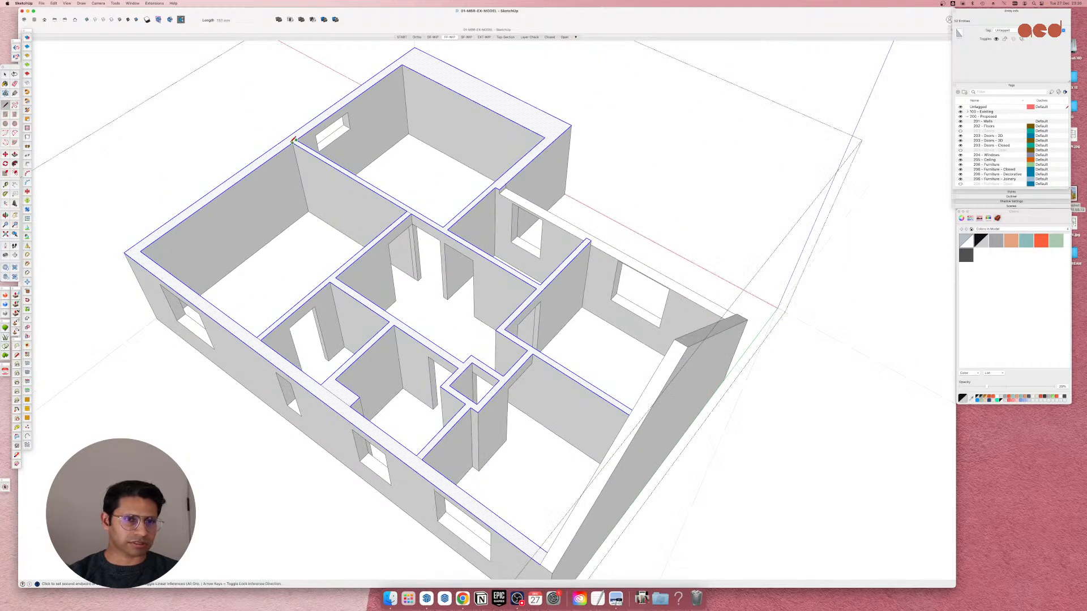
{"action": "left_click", "coordinate": [292, 143]}
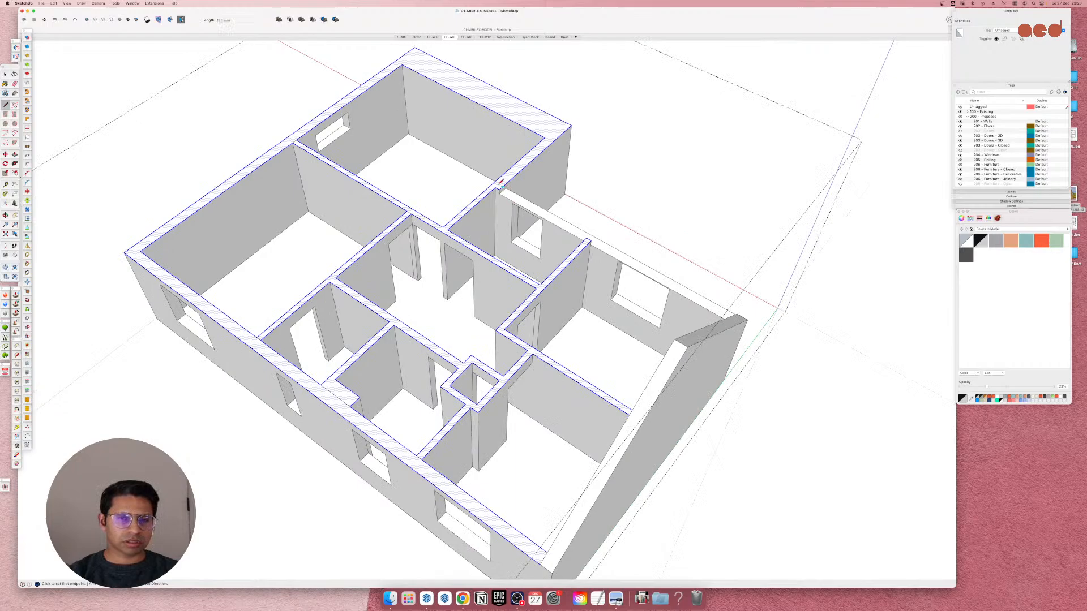
{"action": "scroll", "coordinate": [492, 362], "scroll_direction": "down", "scroll_amount": 5}
{"action": "scroll", "coordinate": [554, 535], "scroll_direction": "up", "scroll_amount": 10}
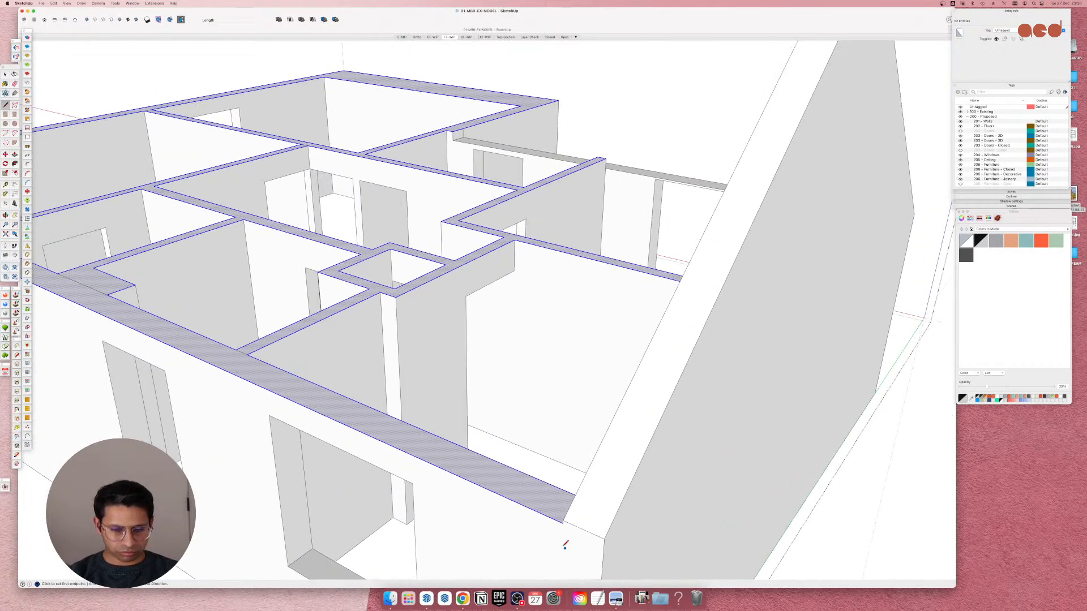
{"action": "key", "text": "p"}
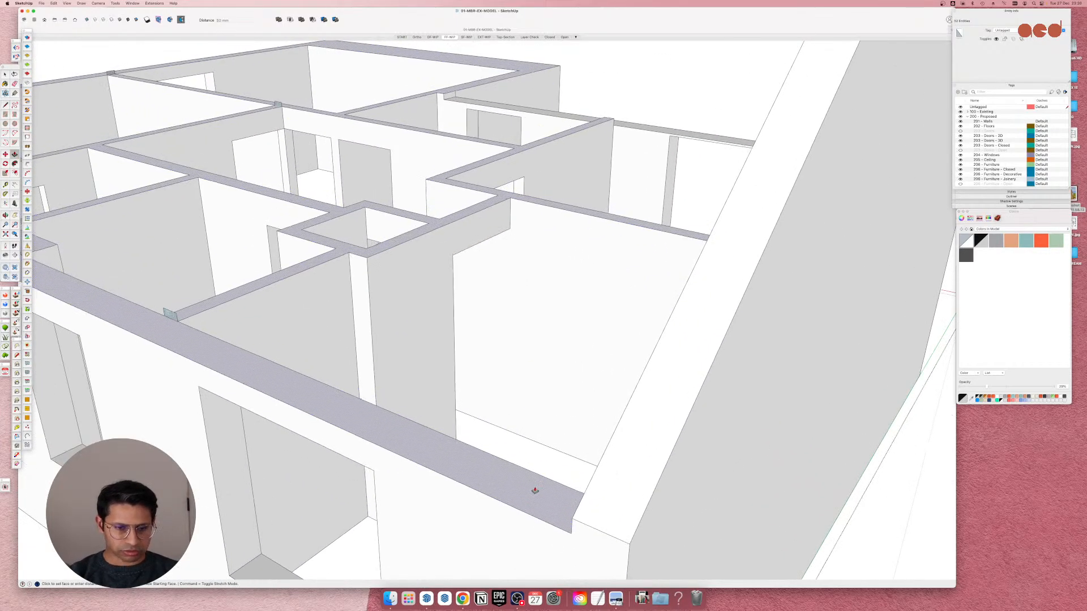
{"action": "scroll", "coordinate": [535, 491], "scroll_direction": "down", "scroll_amount": 10}
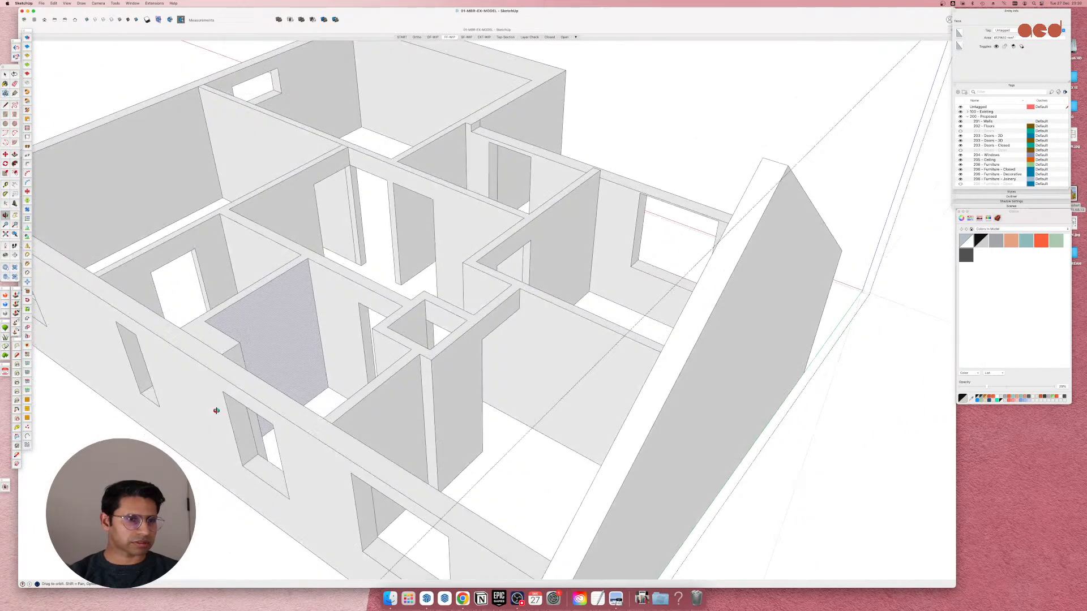
{"action": "scroll", "coordinate": [481, 251], "scroll_direction": "down", "scroll_amount": 2}
{"action": "scroll", "coordinate": [475, 264], "scroll_direction": "up", "scroll_amount": 8}
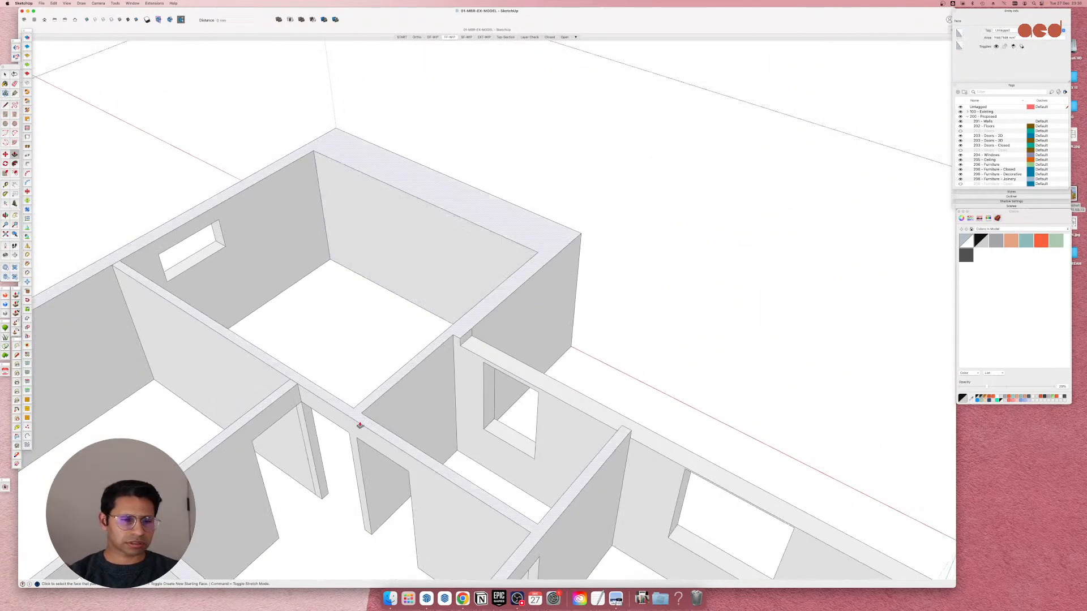
Draw a short line across the wall top where the partition meets the thicker wall of the end room, and check the separated face.
{"action": "key", "text": "l"}
{"action": "scroll", "coordinate": [490, 303], "scroll_direction": "up", "scroll_amount": 3}
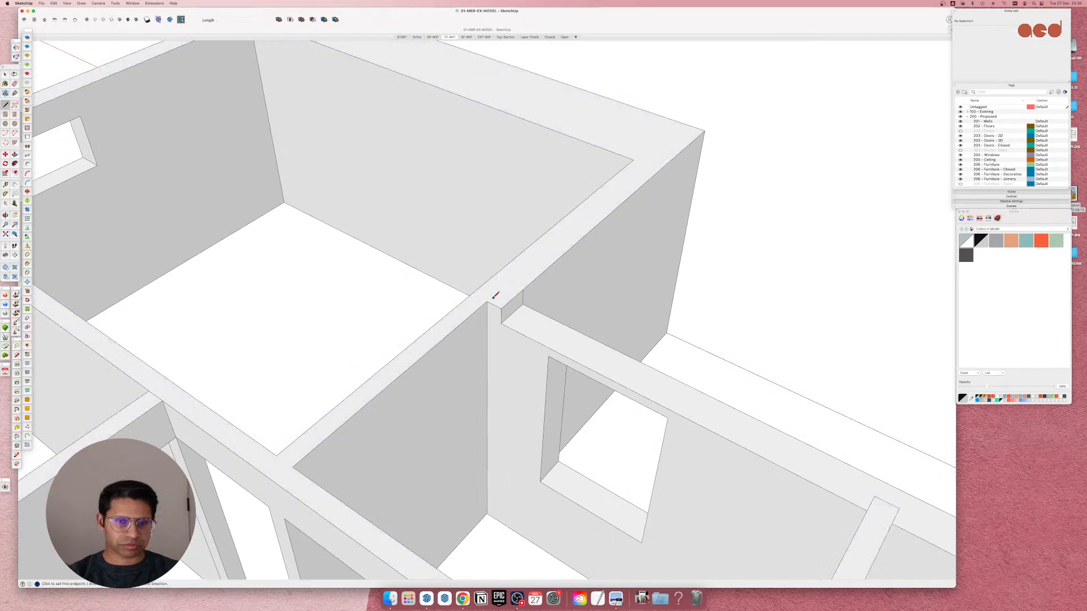
{"action": "left_click", "coordinate": [487, 301]}
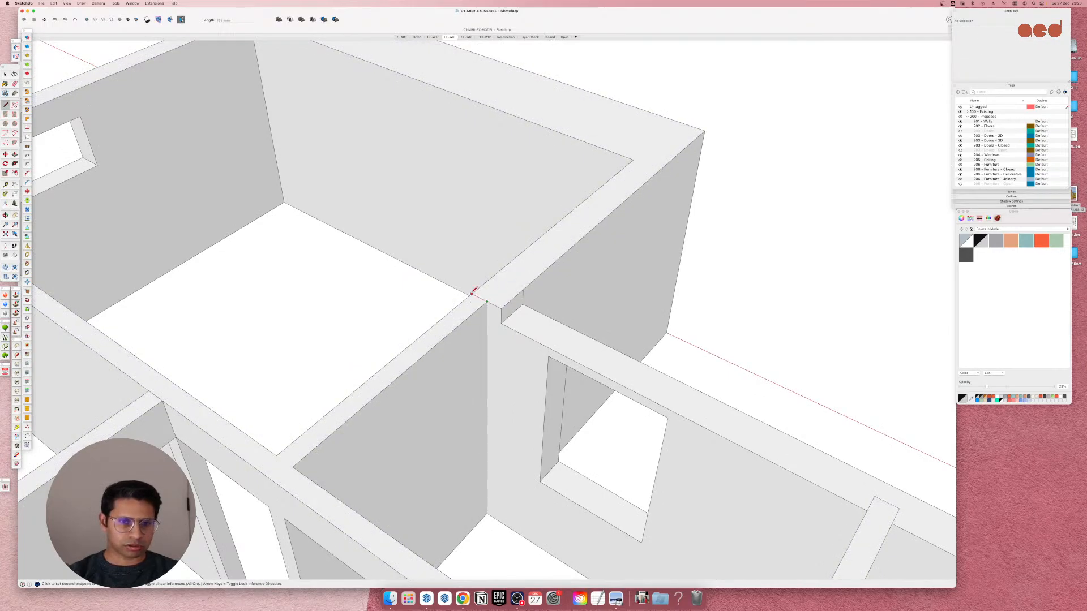
{"action": "left_click", "coordinate": [472, 293]}
{"action": "key", "text": "space"}
{"action": "left_click", "coordinate": [513, 281]}
Push the opposite side wall's top face slightly down at the gable's eaves corner, and leave the walls group.
{"action": "scroll", "coordinate": [512, 278], "scroll_direction": "down", "scroll_amount": 10}
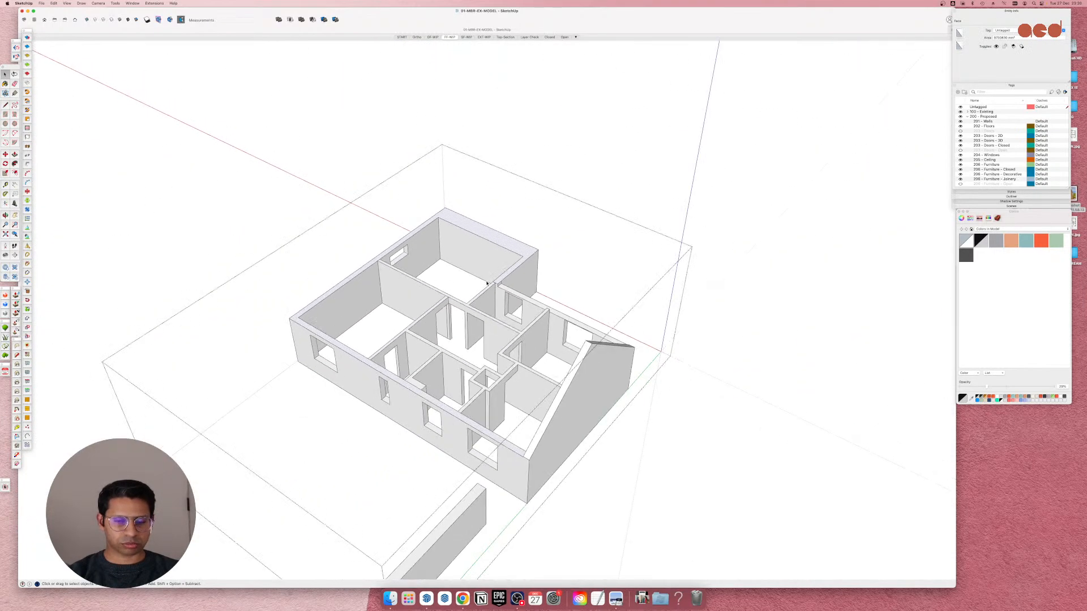
{"action": "scroll", "coordinate": [486, 283], "scroll_direction": "up", "scroll_amount": 10}
{"action": "key", "text": "p"}
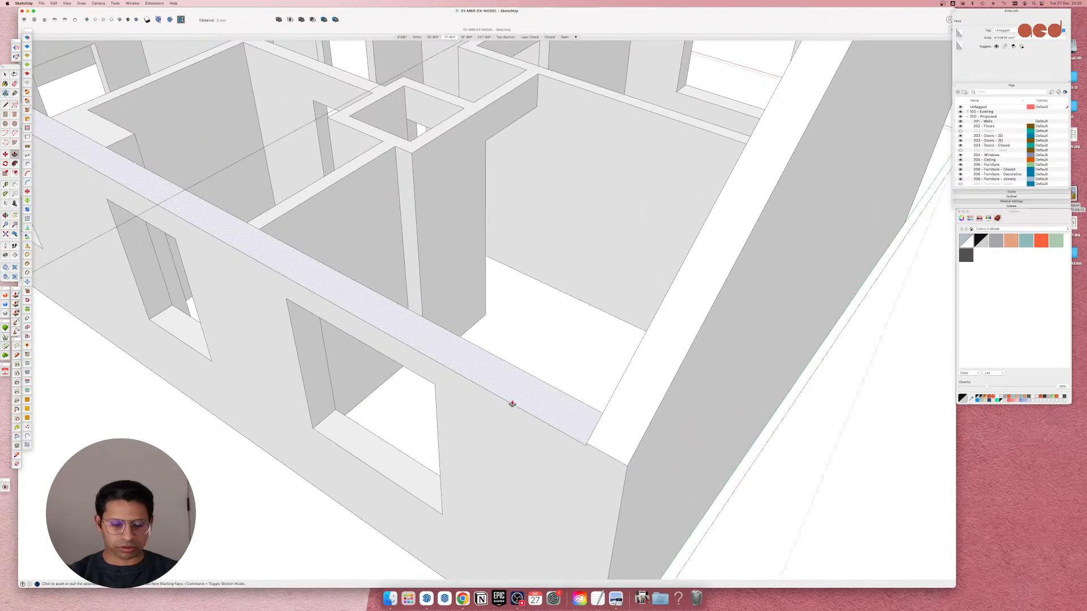
{"action": "left_click", "coordinate": [513, 404]}
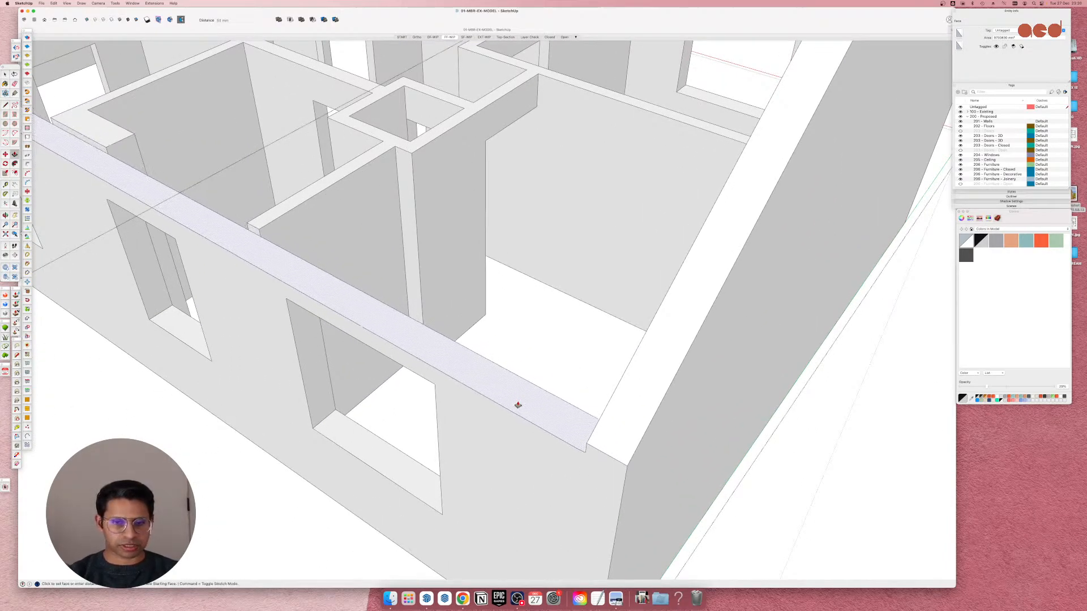
{"action": "left_click", "coordinate": [518, 405]}
{"action": "middle_click_drag", "start_coordinate": [547, 437], "coordinate": [591, 413]}
{"action": "key", "text": "space"}
{"action": "key", "text": "Escape"}
In the walls group, move the short edge at the gable's eaves corner straight down to fit the underside of the shown roof.
{"action": "left_click", "coordinate": [596, 455]}
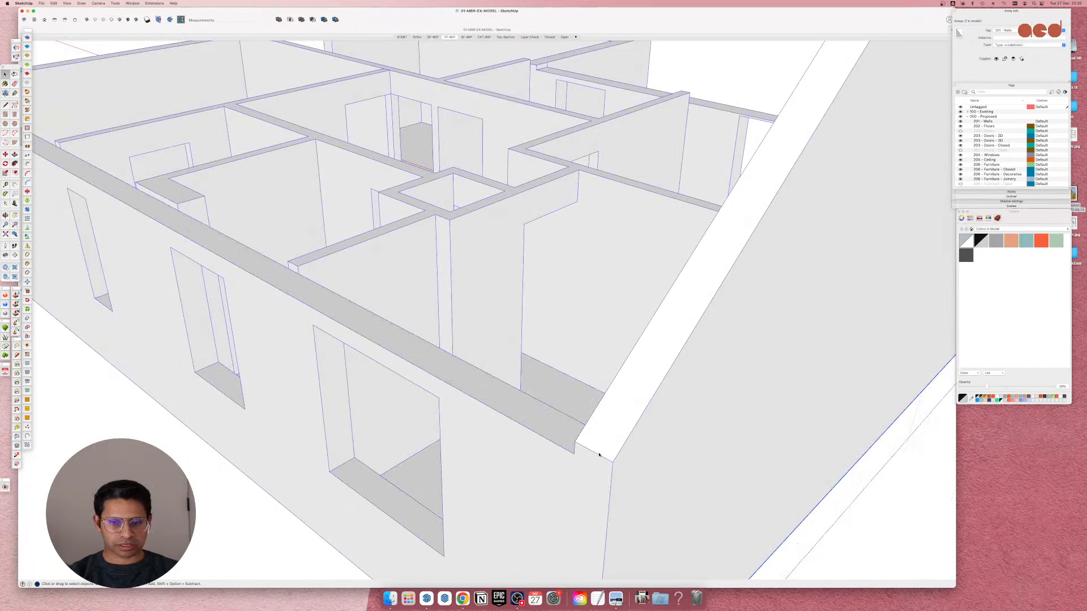
{"action": "double_click", "coordinate": [599, 455]}
{"action": "left_click", "coordinate": [600, 456]}
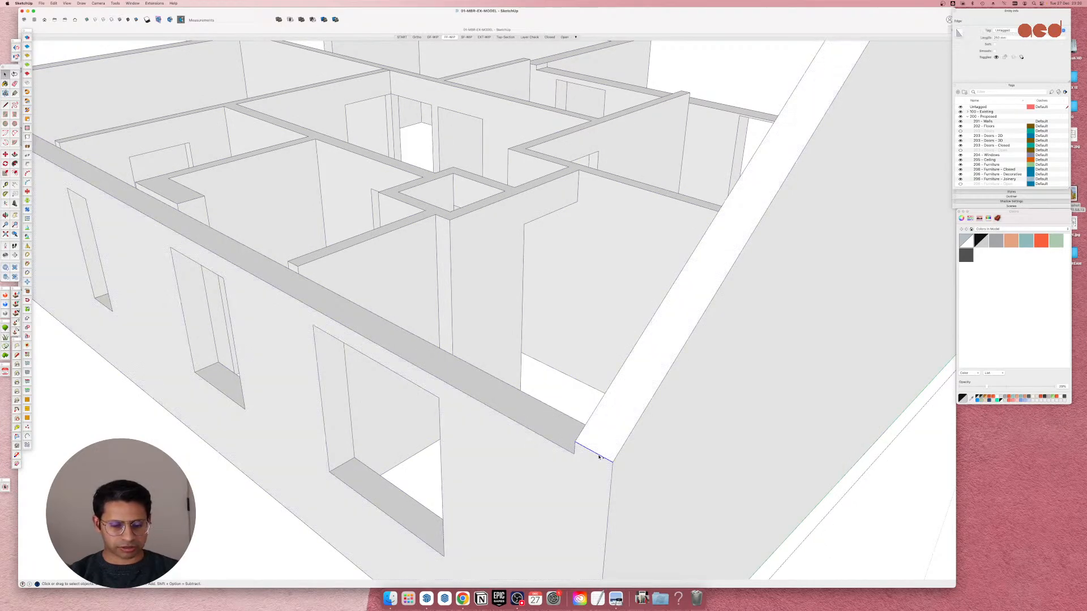
{"action": "key", "text": "i"}
{"action": "middle_click_drag", "start_coordinate": [602, 473], "coordinate": [560, 352]}
{"action": "scroll", "coordinate": [527, 235], "scroll_direction": "up", "scroll_amount": 2}
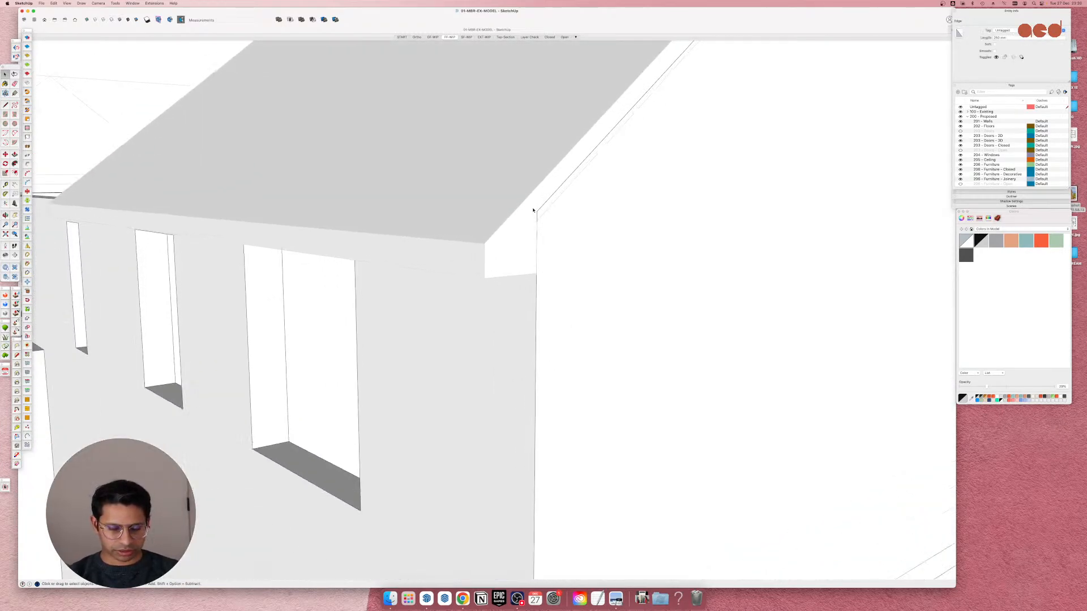
{"action": "key", "text": "m"}
{"action": "left_click", "coordinate": [537, 212]}
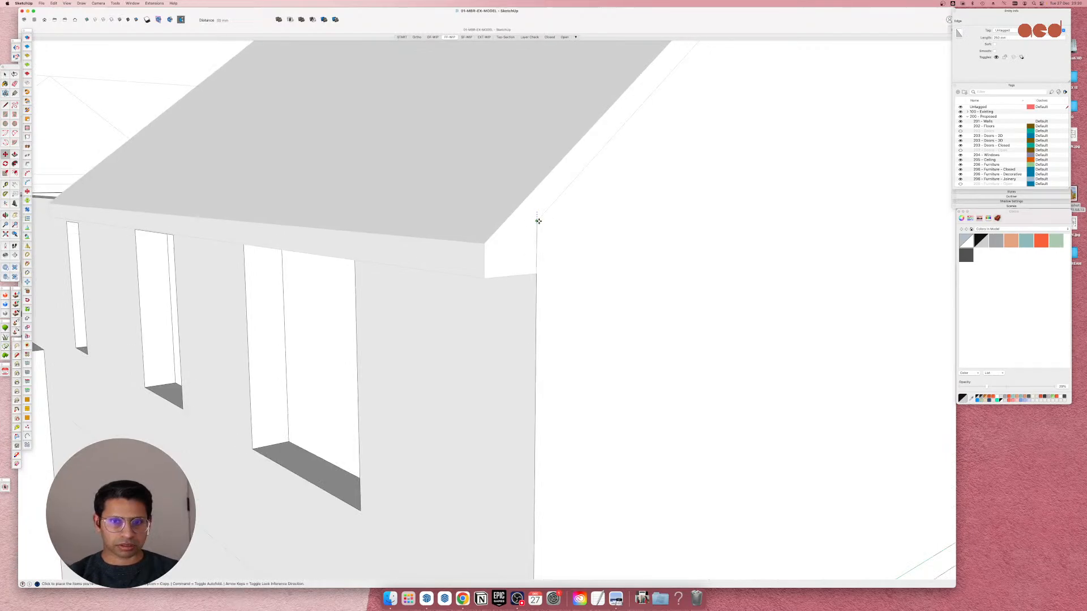
{"action": "left_click", "coordinate": [538, 220]}
{"action": "scroll", "coordinate": [465, 341], "scroll_direction": "down", "scroll_amount": 5}
{"action": "scroll", "coordinate": [448, 385], "scroll_direction": "down", "scroll_amount": 5}
{"action": "key", "text": "space"}
{"action": "key", "text": "Escape"}
{"action": "key", "text": "Escape"}
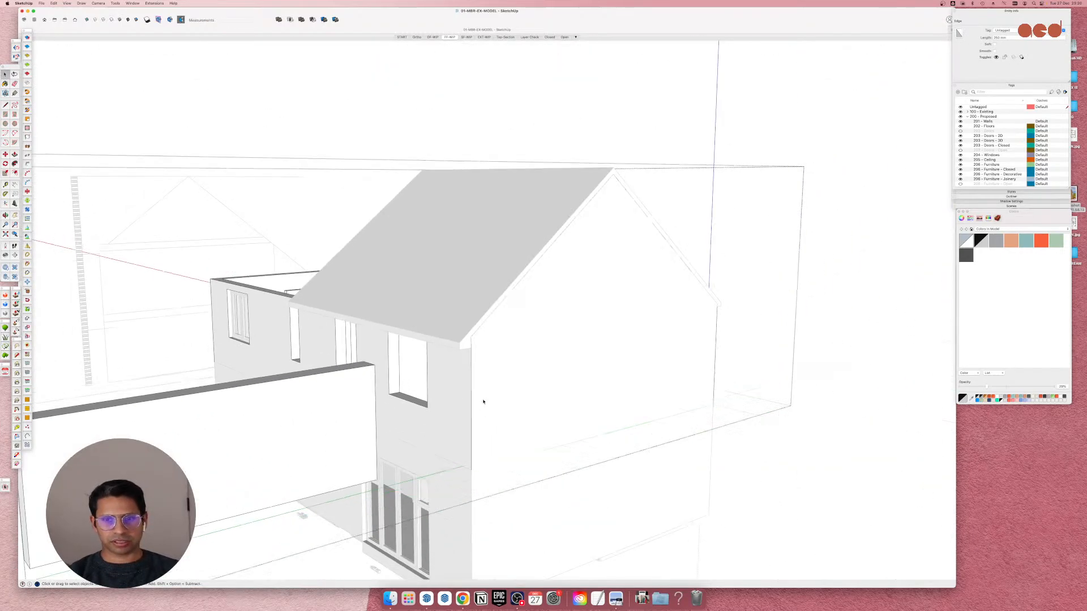
Open the roof group and extend its gable end face slightly outward past the end wall.
{"action": "scroll", "coordinate": [579, 394], "scroll_direction": "up", "scroll_amount": 4}
{"action": "scroll", "coordinate": [362, 295], "scroll_direction": "up", "scroll_amount": 5}
{"action": "double_click", "coordinate": [352, 292]}
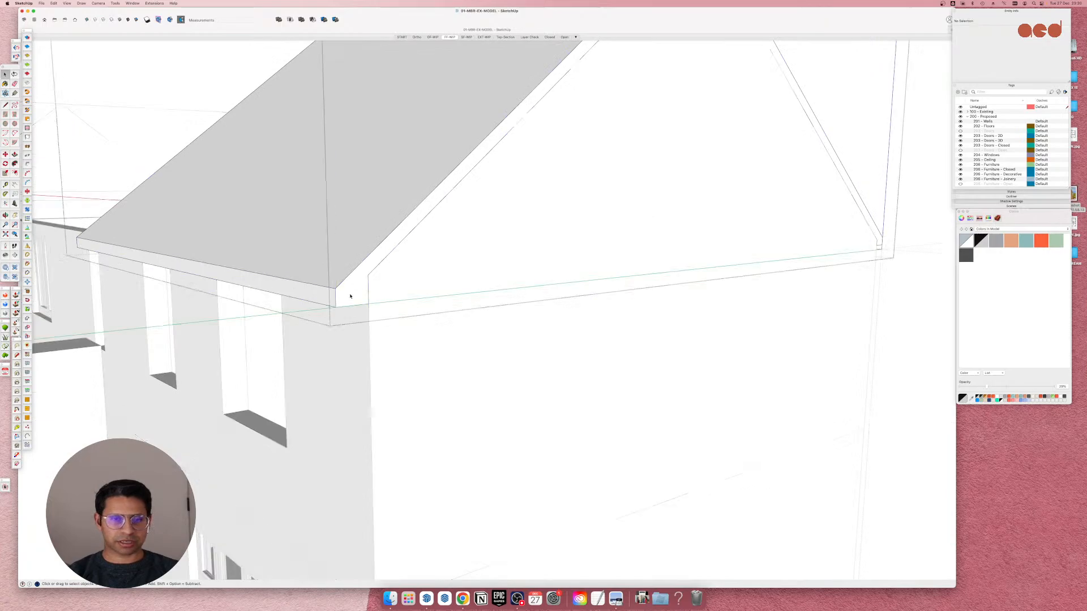
{"action": "key", "text": "p"}
{"action": "left_click", "coordinate": [352, 291]}
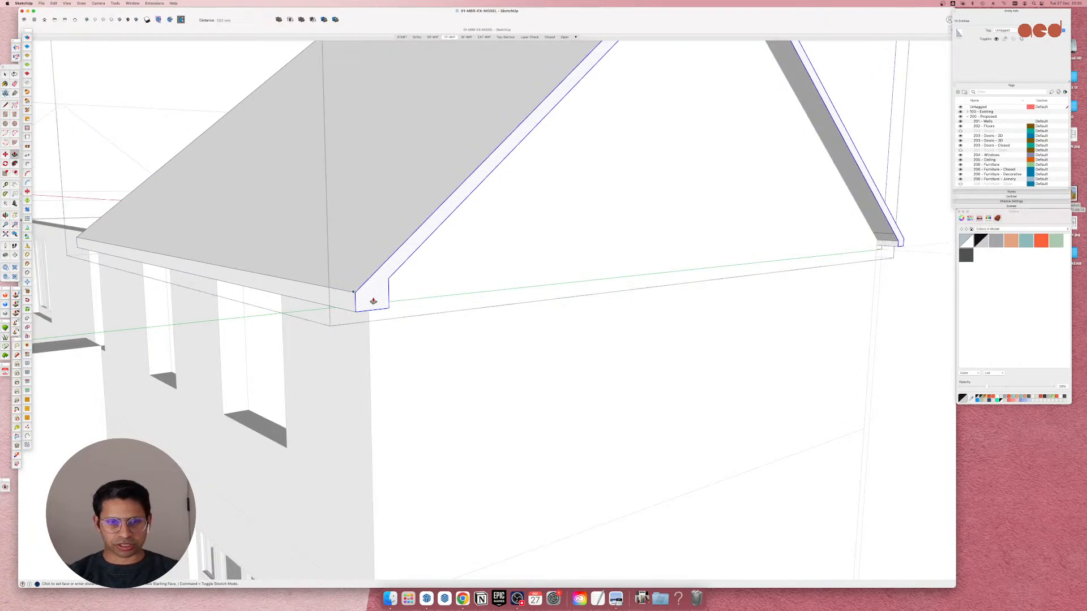
{"action": "key", "text": "Return"}
{"action": "key", "text": "space"}
{"action": "key", "text": "Escape"}
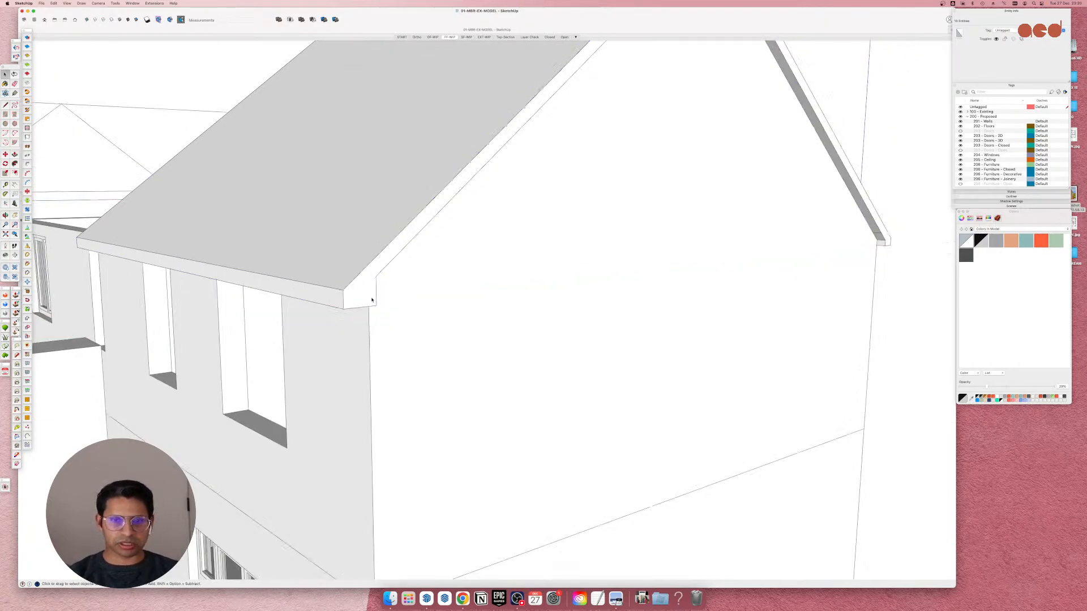
{"action": "scroll", "coordinate": [480, 362], "scroll_direction": "down", "scroll_amount": 5}
{"action": "scroll", "coordinate": [509, 322], "scroll_direction": "up", "scroll_amount": 4}
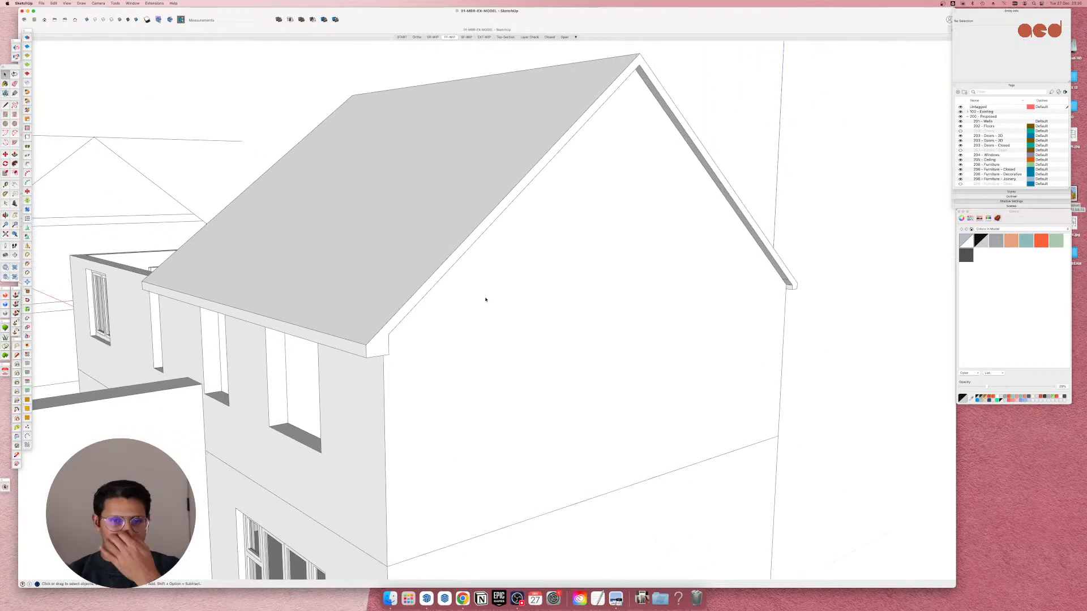
Open the walls group and delete the freestanding wall block beside the house.
{"action": "middle_click_drag", "start_coordinate": [577, 340], "coordinate": [413, 337]}
{"action": "scroll", "coordinate": [629, 303], "scroll_direction": "down", "scroll_amount": 3}
{"action": "left_click", "coordinate": [164, 344]}
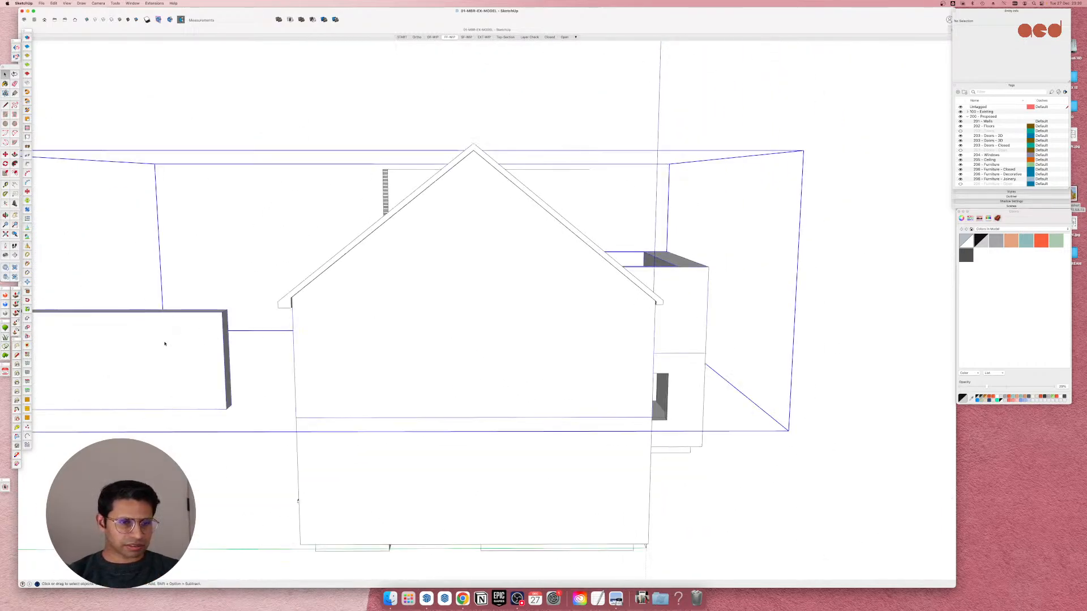
{"action": "double_click", "coordinate": [165, 344]}
{"action": "double_click", "coordinate": [174, 344]}
{"action": "triple_click", "coordinate": [188, 341]}
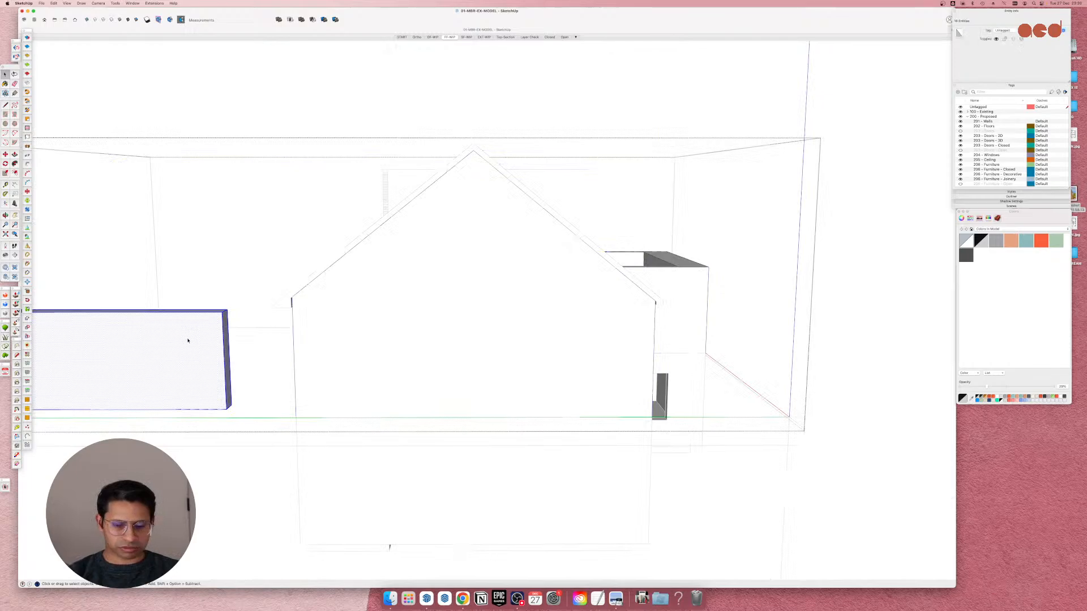
{"action": "key", "text": "Delete"}
{"action": "middle_click_drag", "start_coordinate": [247, 311], "coordinate": [608, 370]}
{"action": "key", "text": "Escape"}
{"action": "key", "text": "Escape"}
Examine the roof and the uncovered rear wing from all sides, and look over the open reference photos and floor plans.
{"action": "scroll", "coordinate": [515, 470], "scroll_direction": "up", "scroll_amount": 4}
{"action": "scroll", "coordinate": [435, 382], "scroll_direction": "down", "scroll_amount": 3}
{"action": "scroll", "coordinate": [503, 326], "scroll_direction": "up", "scroll_amount": 3}
{"action": "middle_click_drag", "start_coordinate": [762, 332], "coordinate": [295, 484]}
{"action": "middle_click_drag", "start_coordinate": [799, 324], "coordinate": [849, 334]}
{"action": "middle_click_drag", "start_coordinate": [592, 347], "coordinate": [871, 399]}
{"action": "middle_click_drag", "start_coordinate": [528, 398], "coordinate": [429, 156]}
{"action": "scroll", "coordinate": [419, 162], "scroll_direction": "up", "scroll_amount": 5}
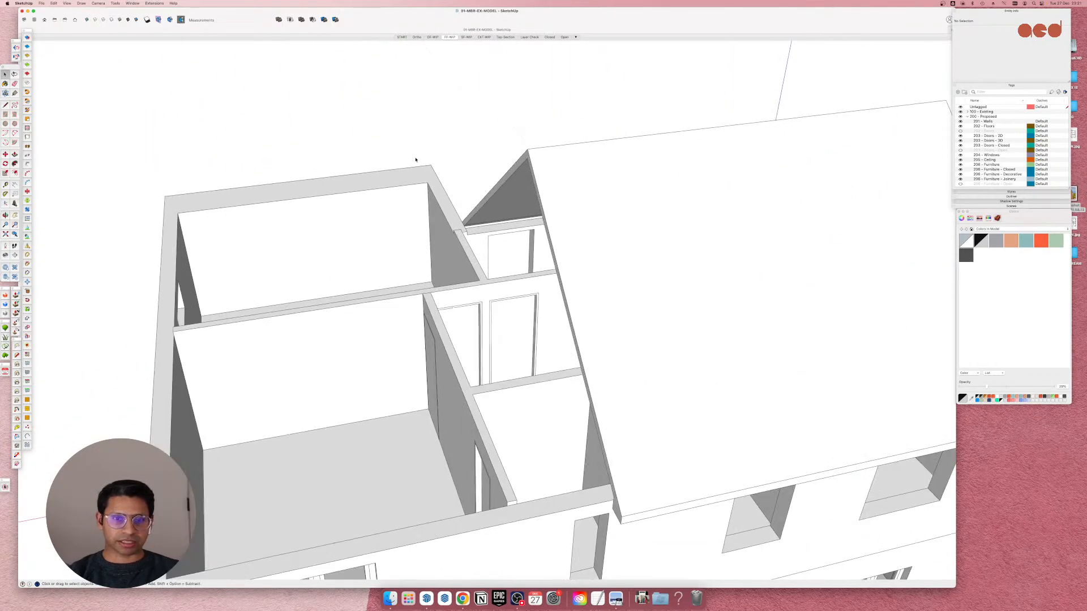
{"action": "middle_click_drag", "start_coordinate": [304, 241], "coordinate": [573, 224]}
{"action": "scroll", "coordinate": [569, 226], "scroll_direction": "down", "scroll_amount": 5}
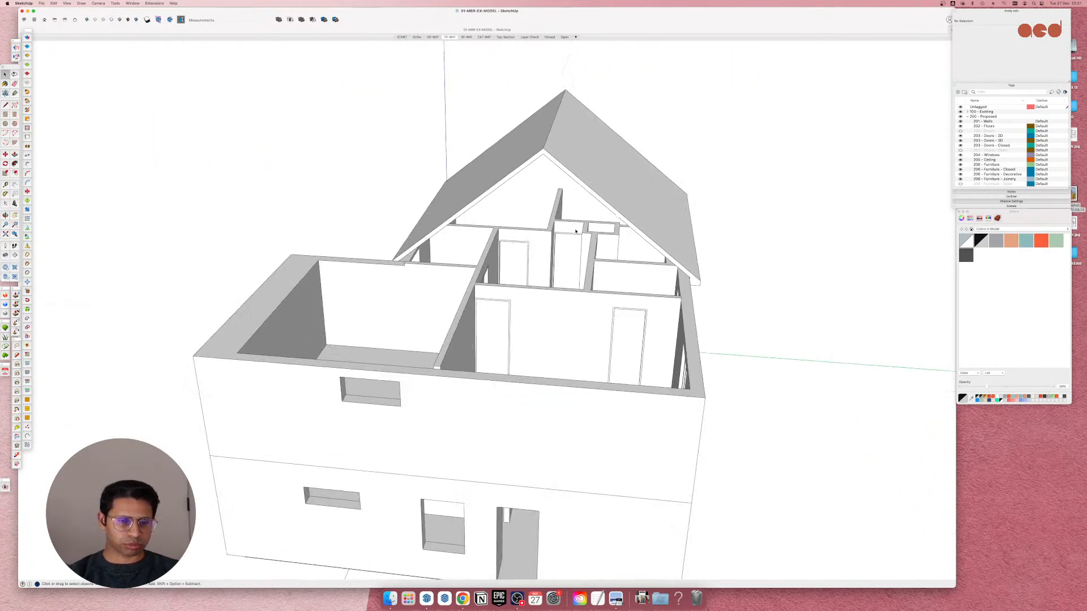
{"action": "middle_click_drag", "start_coordinate": [248, 351], "coordinate": [613, 355]}
{"action": "key", "text": "ctrl+Up"}
{"action": "left_click", "coordinate": [807, 281]}
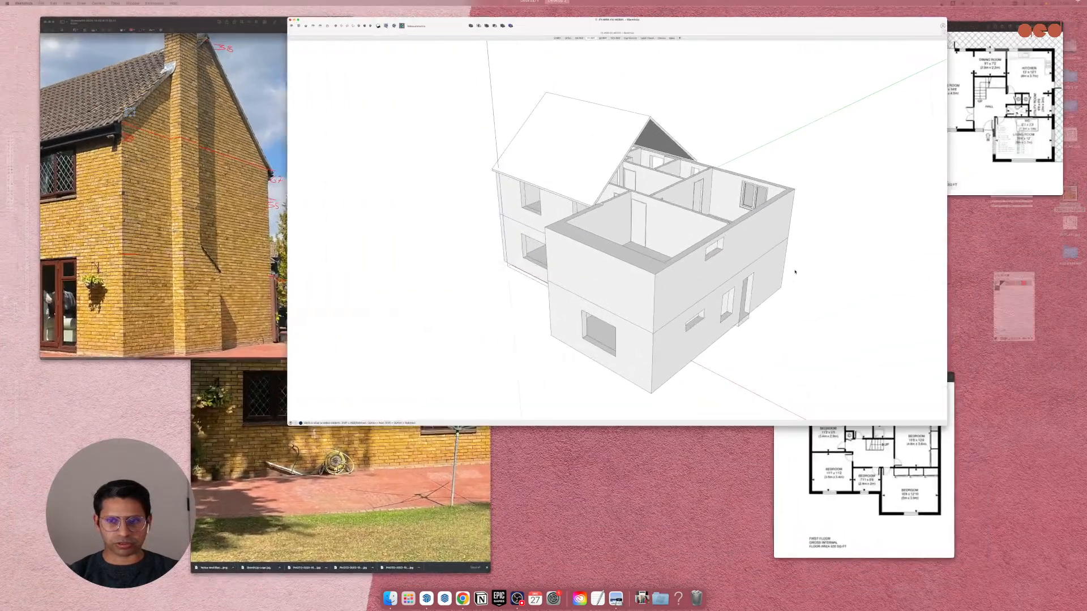